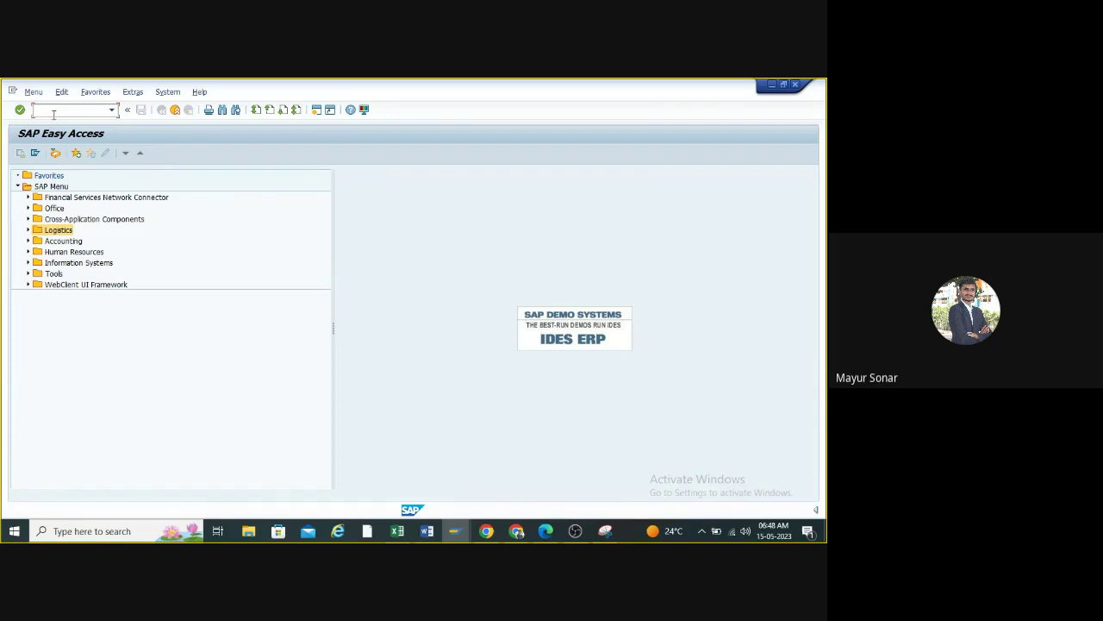
- Start transaction MM01 to create a ROH raw material in the Mechanical Engineering industry sector and proceed to view selection
text(mm01)
key(Return)
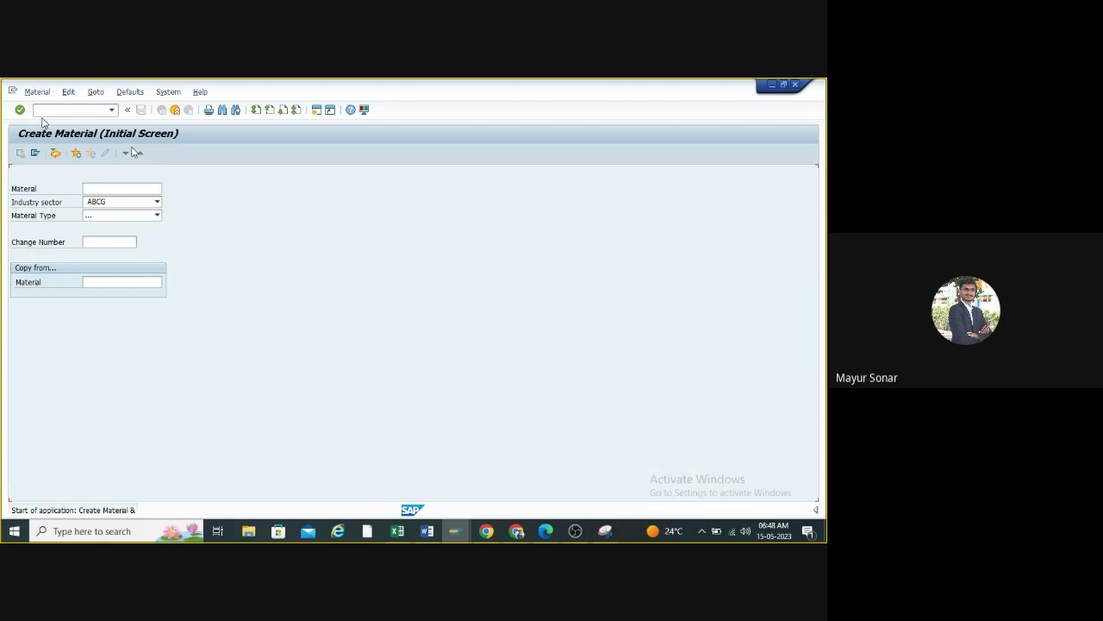
click(154, 216)
click(154, 216)
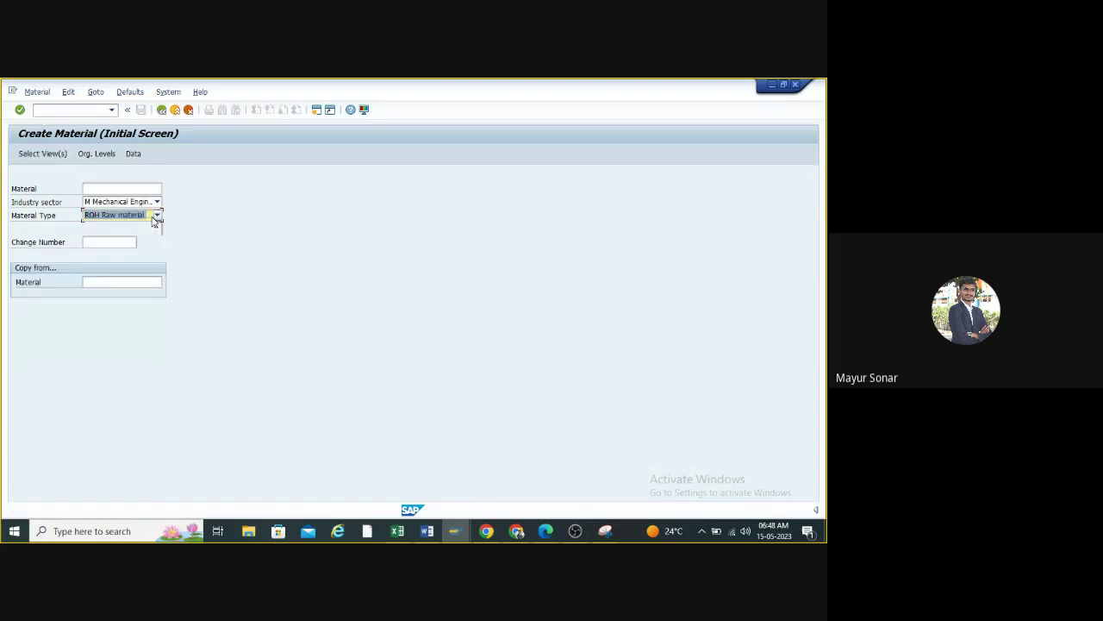
key(Return)
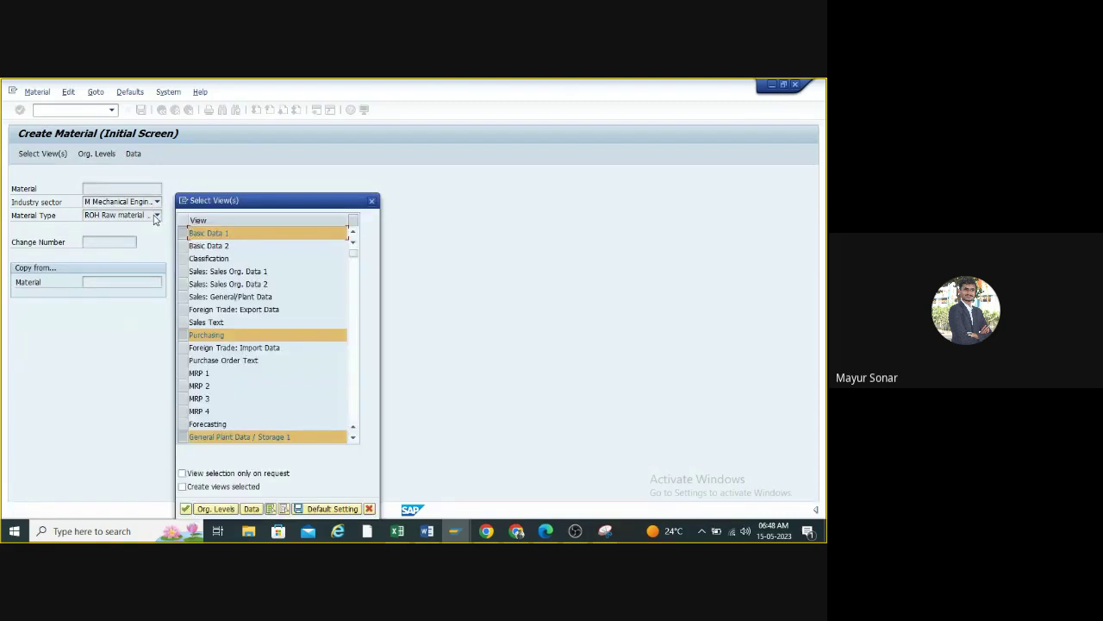
- Add the Basic Data 2 view to the preselected material views and confirm the view selection
click(185, 246)
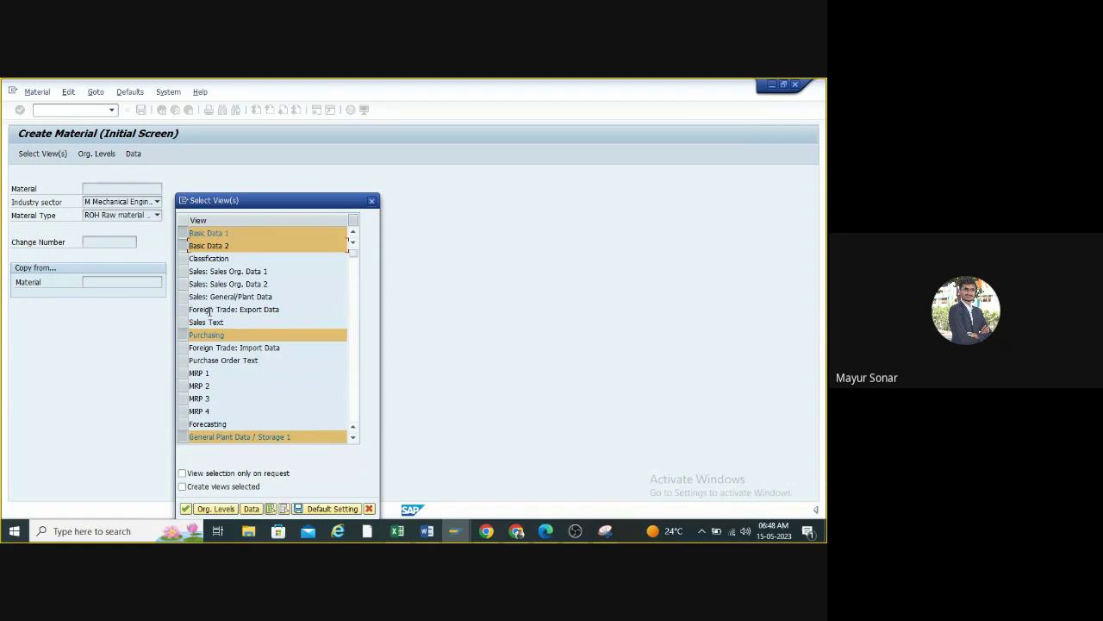
scroll(208, 312, down, 2)
scroll(209, 315, down, 2)
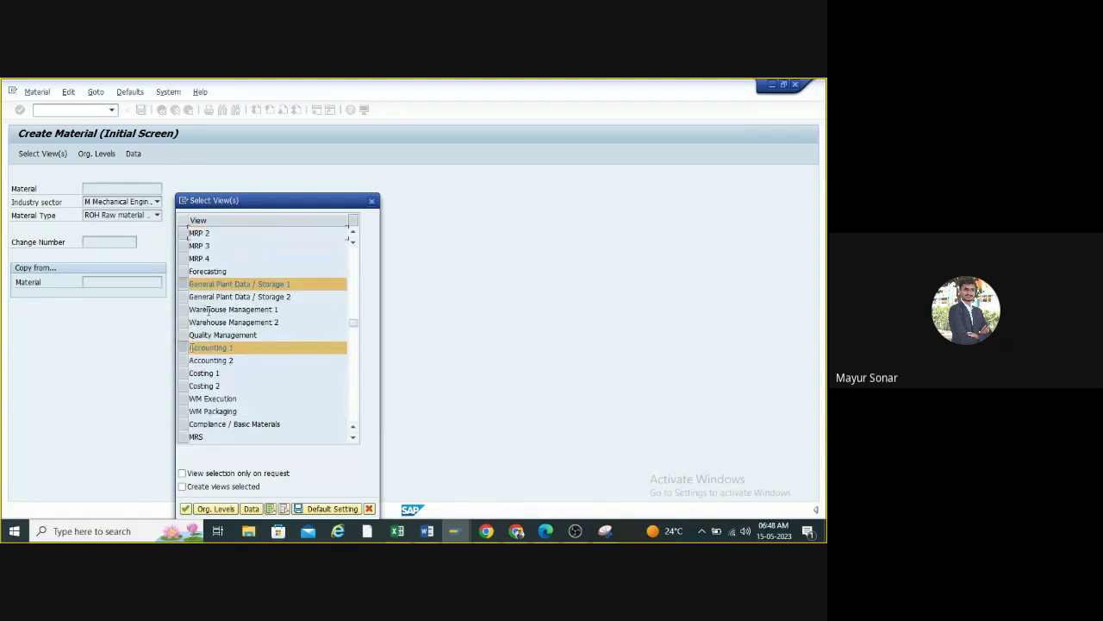
click(184, 509)
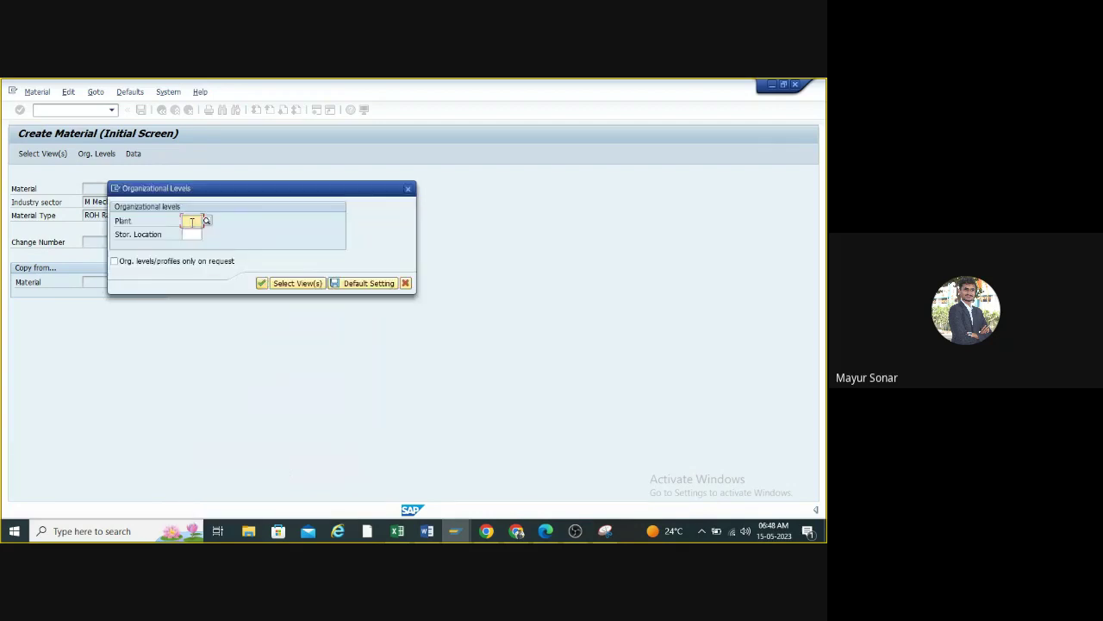
- Set the organizational levels to plant TP10 and storage location RM00 and confirm them
click(192, 221)
click(194, 233)
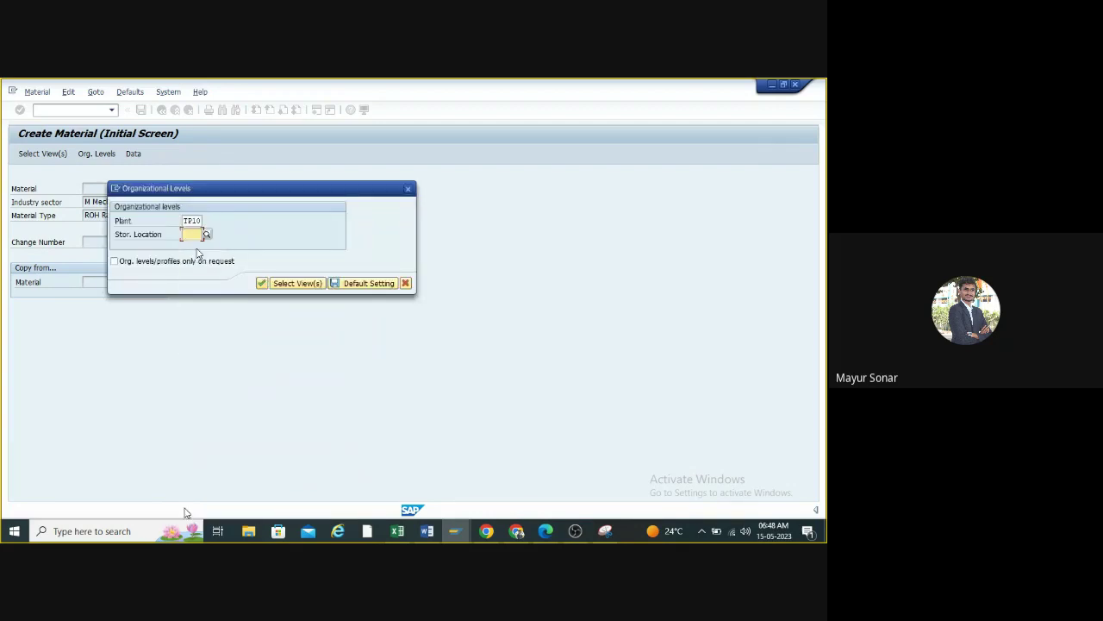
click(195, 235)
click(195, 245)
click(259, 284)
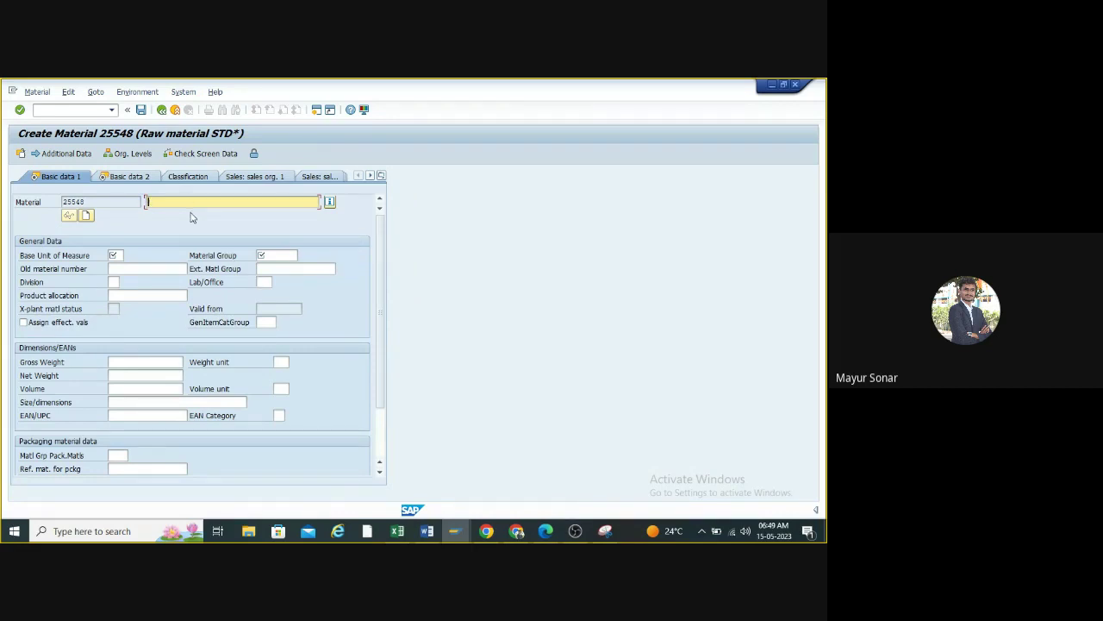
- Enter "Test Material for Free SAP MM Batch" as the material description
text(T)
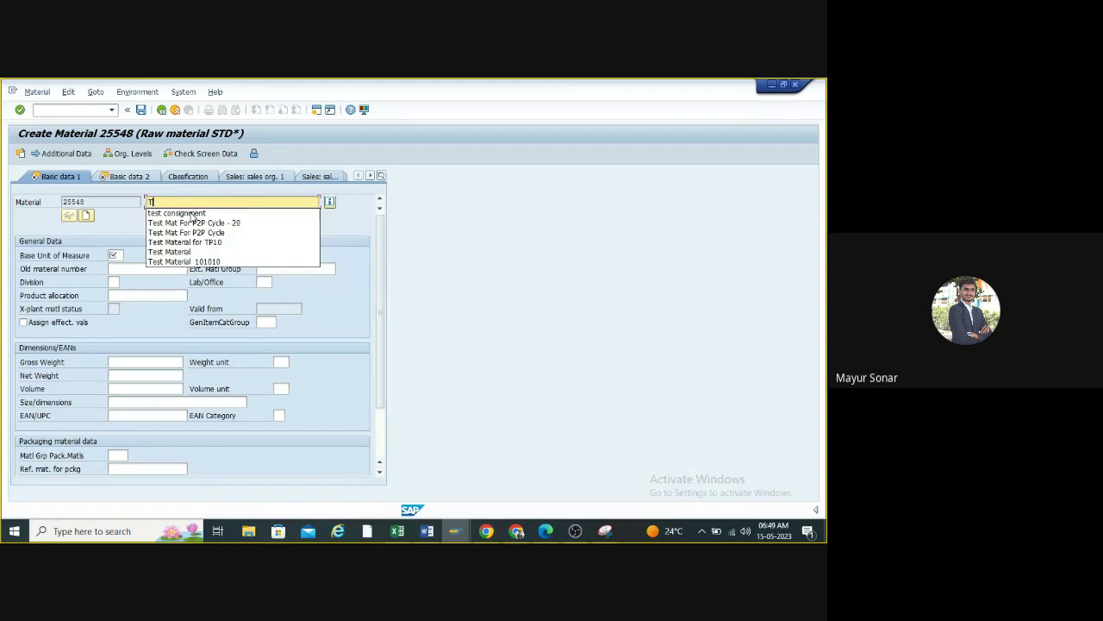
key(BackSpace)
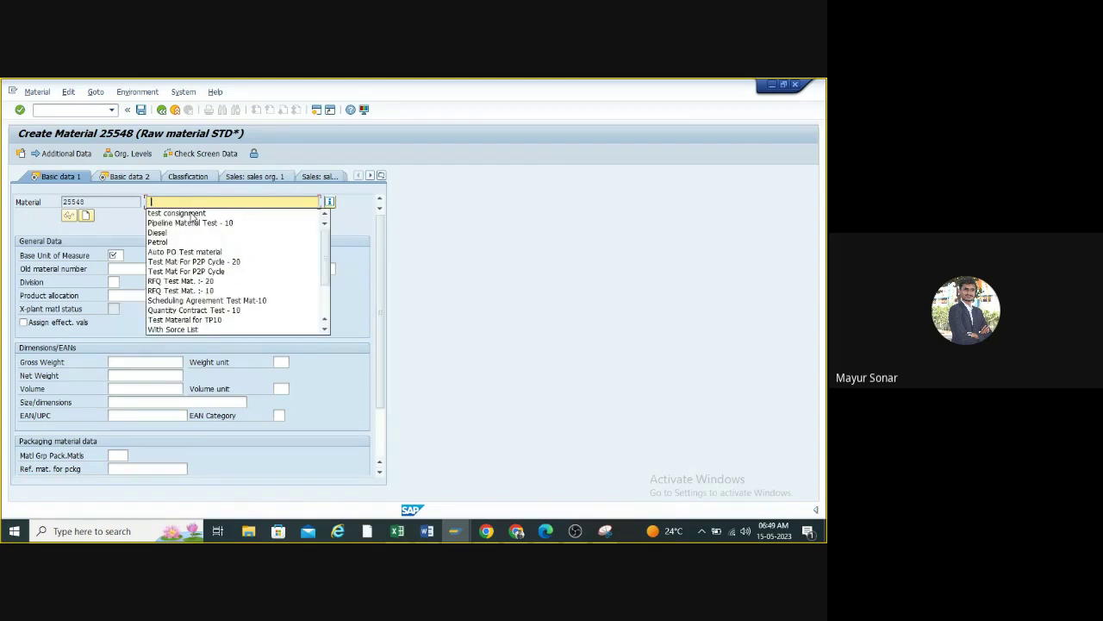
text(Test)
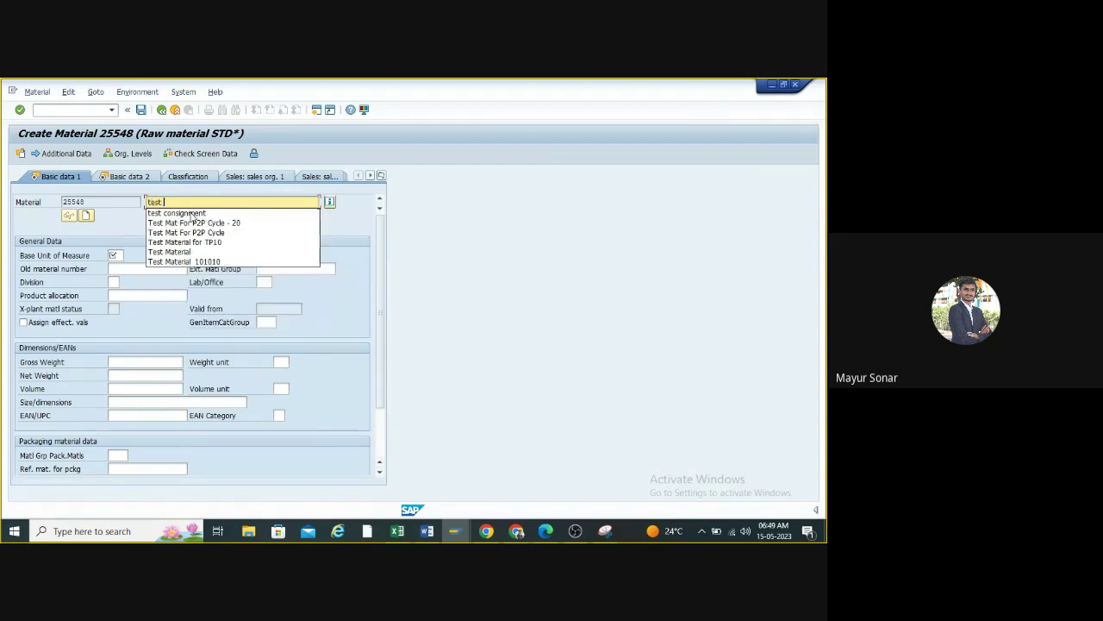
key(BackSpace)
key(BackSpace)
key(BackSpace)
key(BackSpace)
text(test Materi)
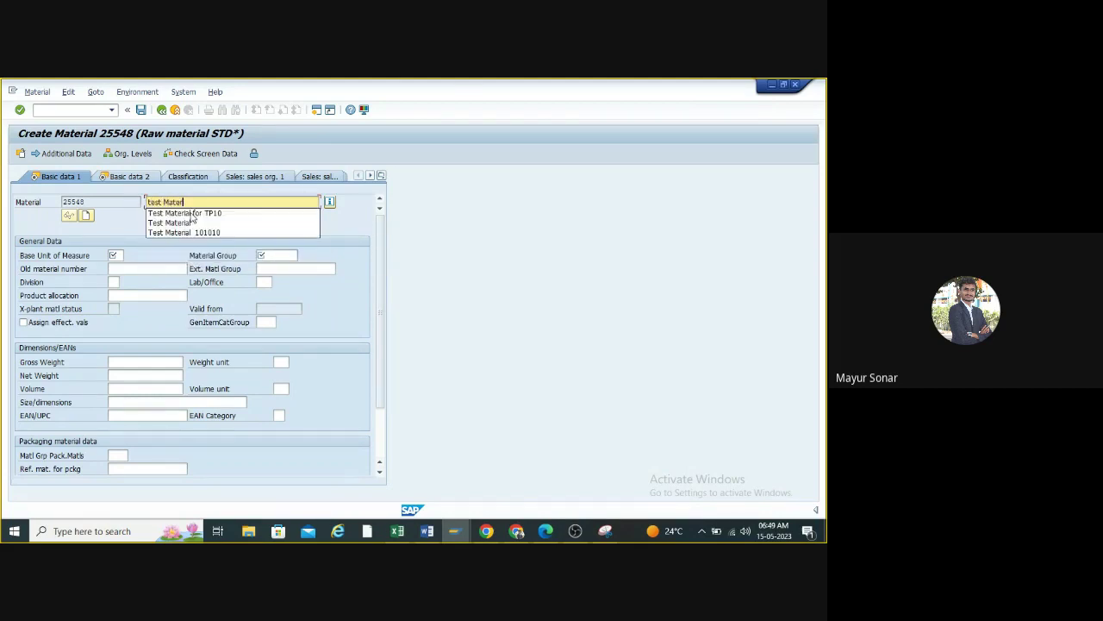
text(al f)
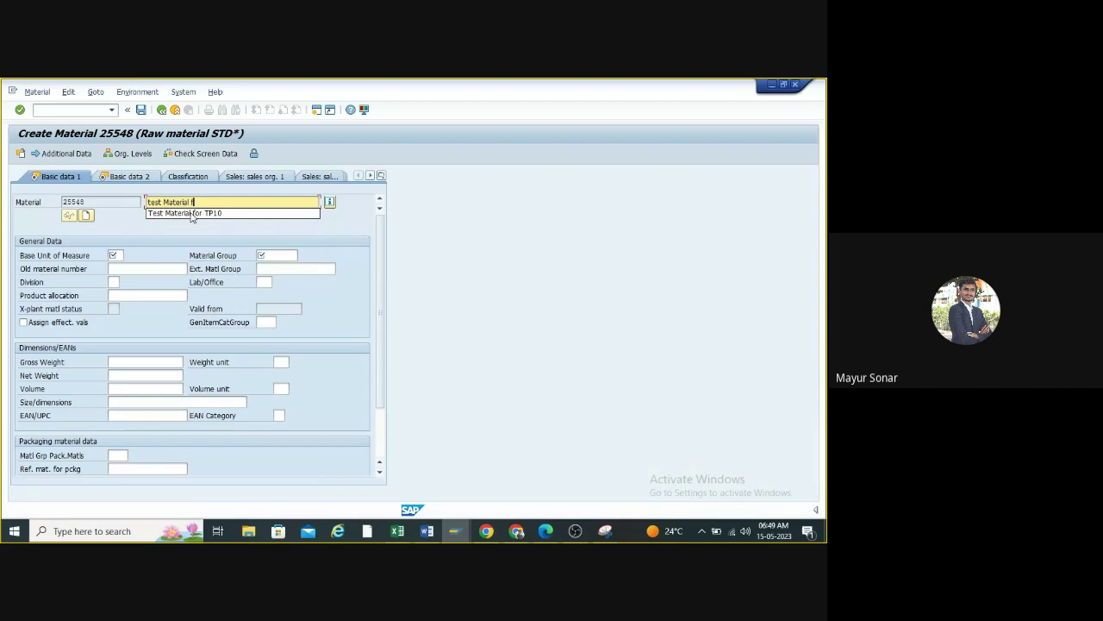
text(or F)
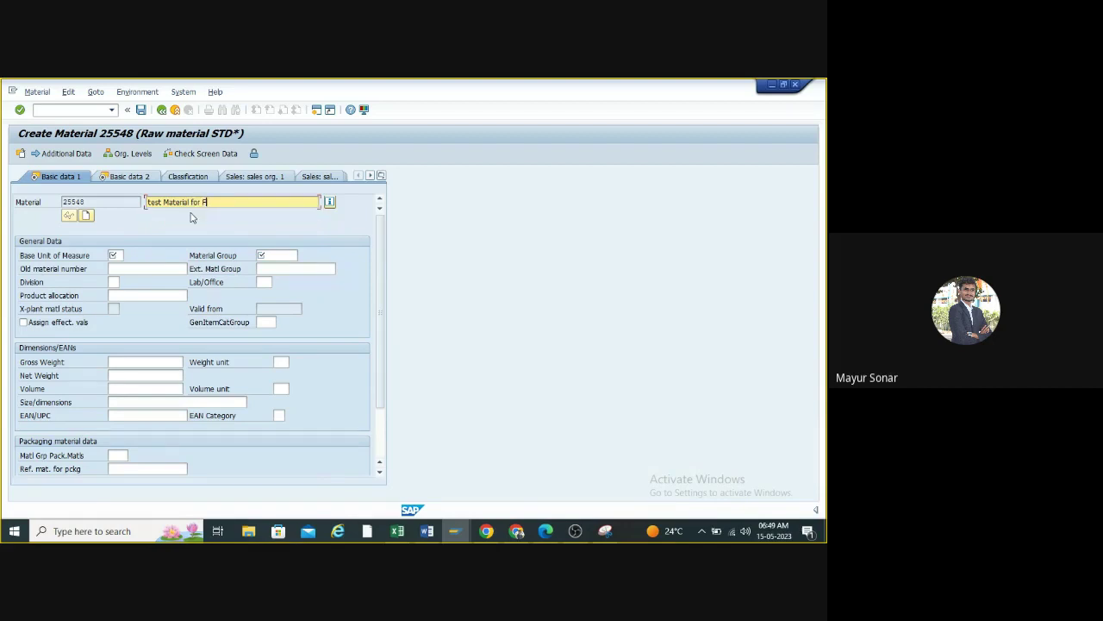
text(ree SAP MM Batch)
click(150, 202)
text(T)
key(Delete)
- Set the base unit of measure to EA and the material group to 0001, and proceed to the Purchasing view
click(115, 255)
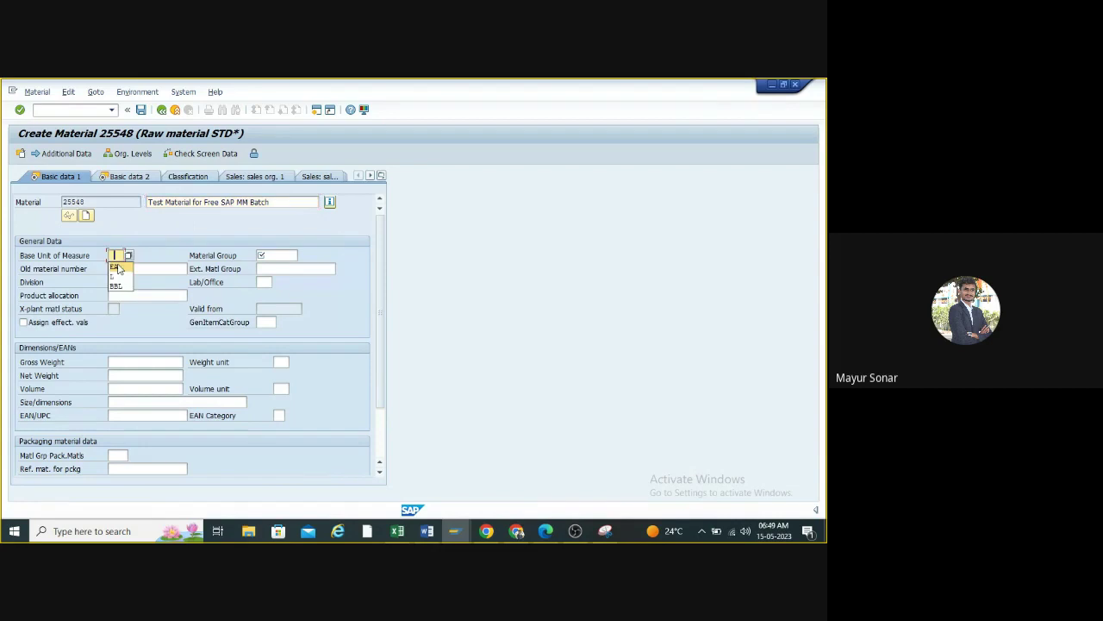
click(118, 268)
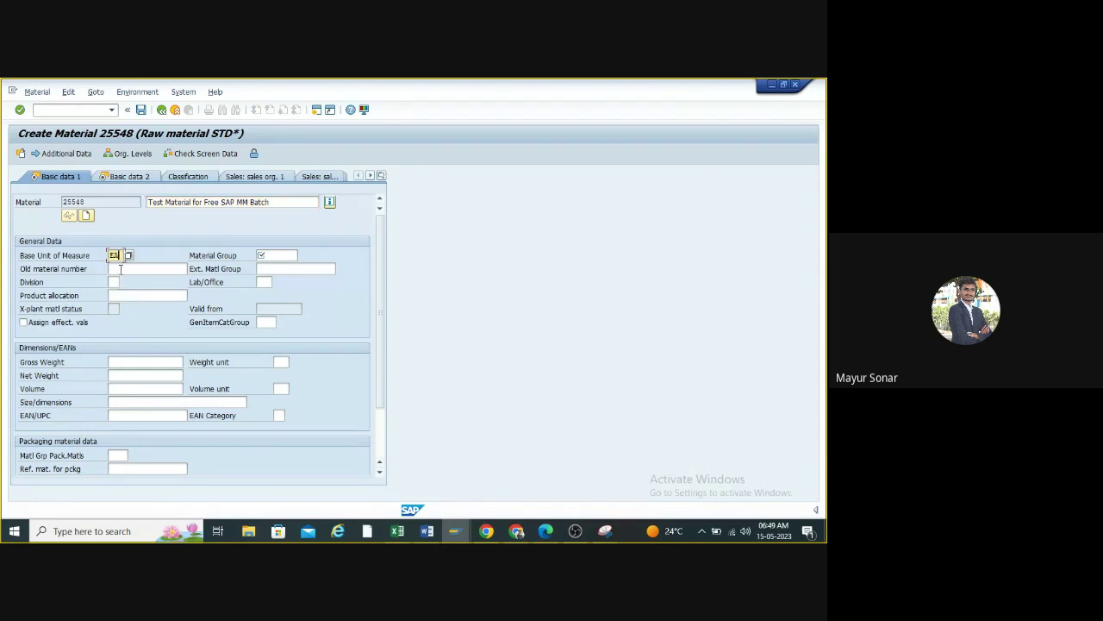
click(292, 255)
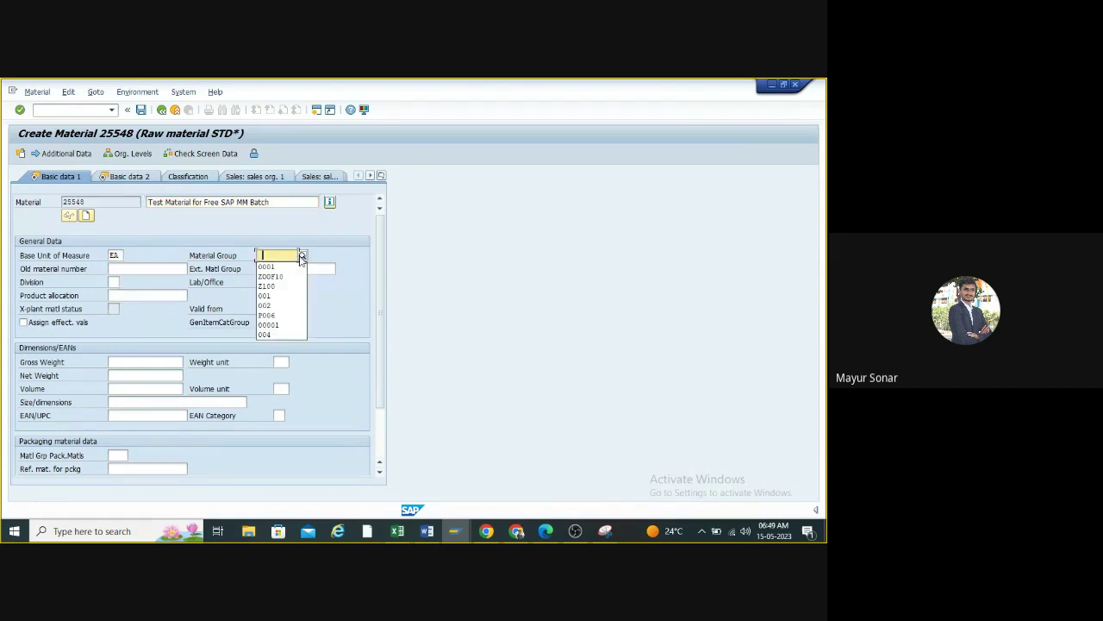
click(302, 255)
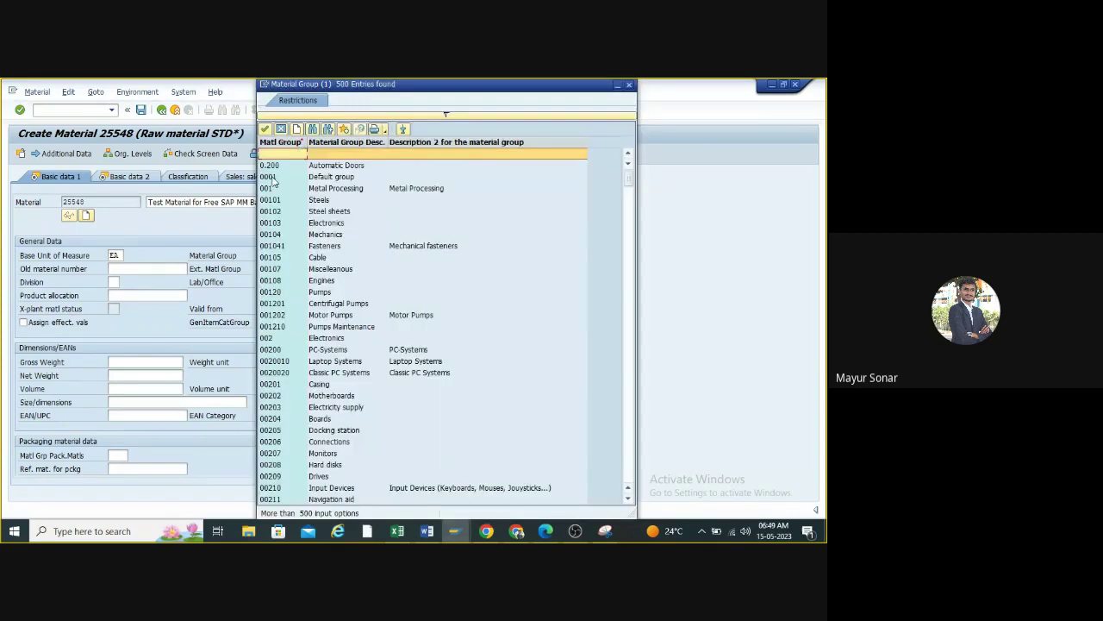
click(272, 178)
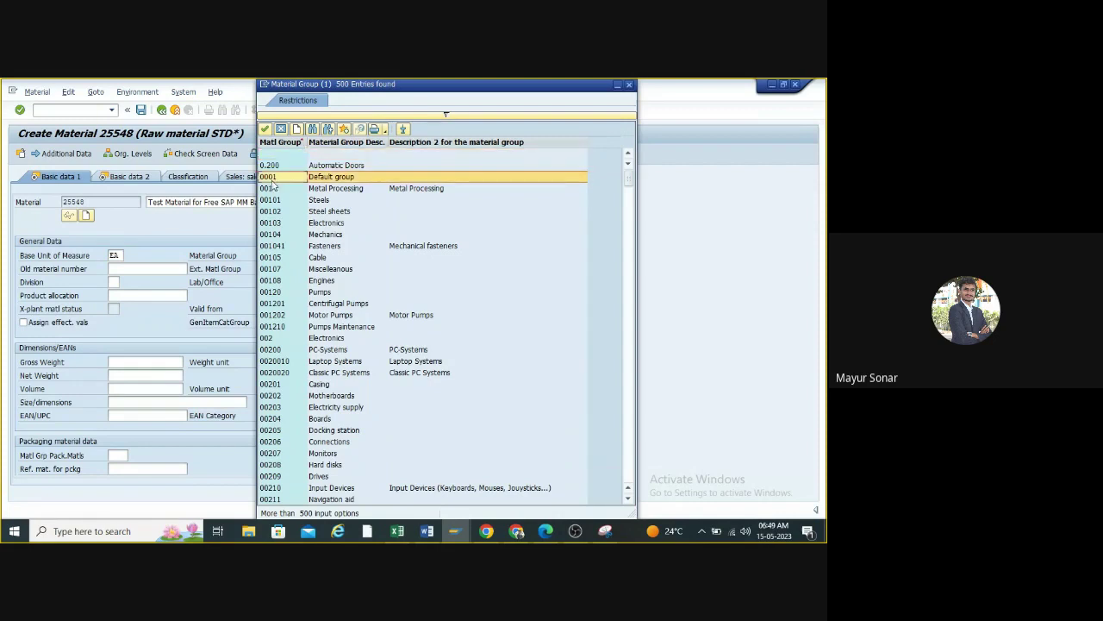
double_click(273, 179)
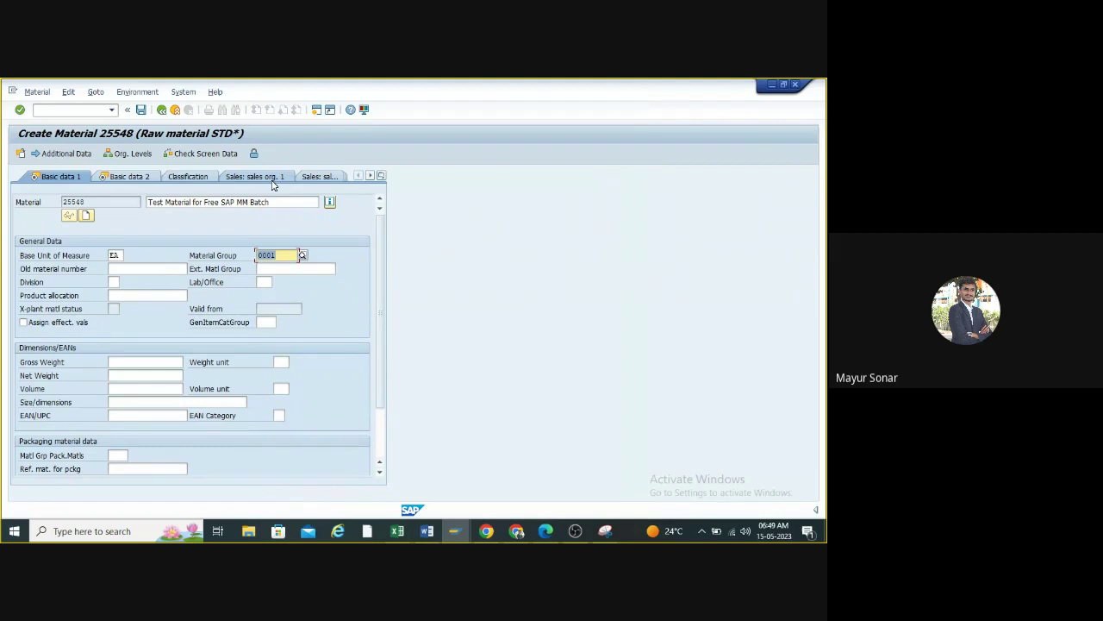
key(Return)
key(Return)
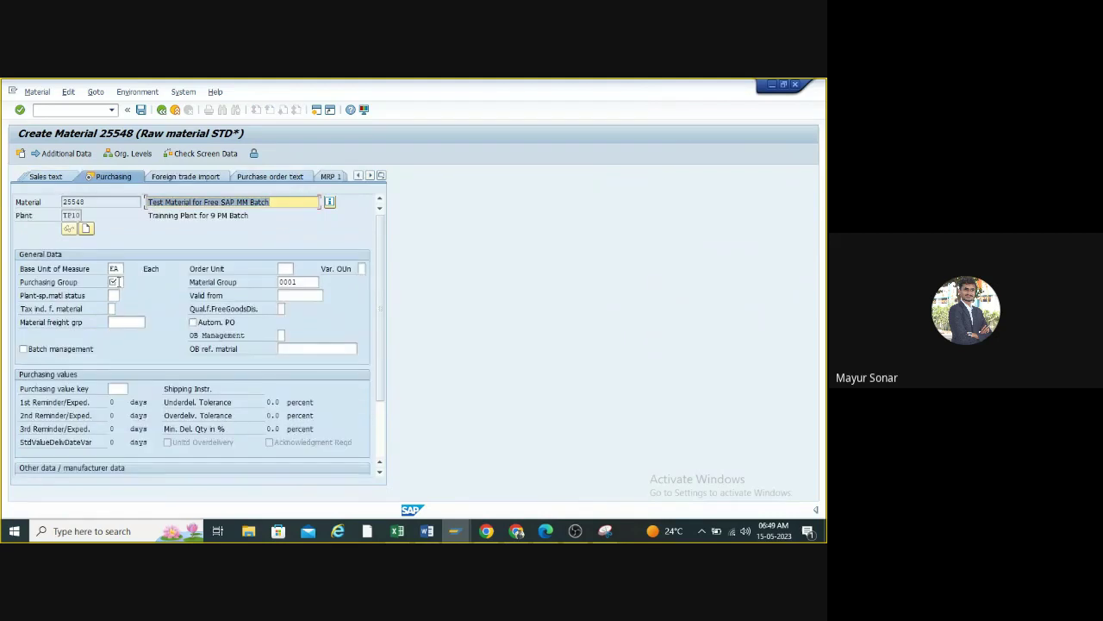
- Set the purchasing group to tp1 and proceed past the plant data view to Accounting 1
click(116, 282)
text(tp1)
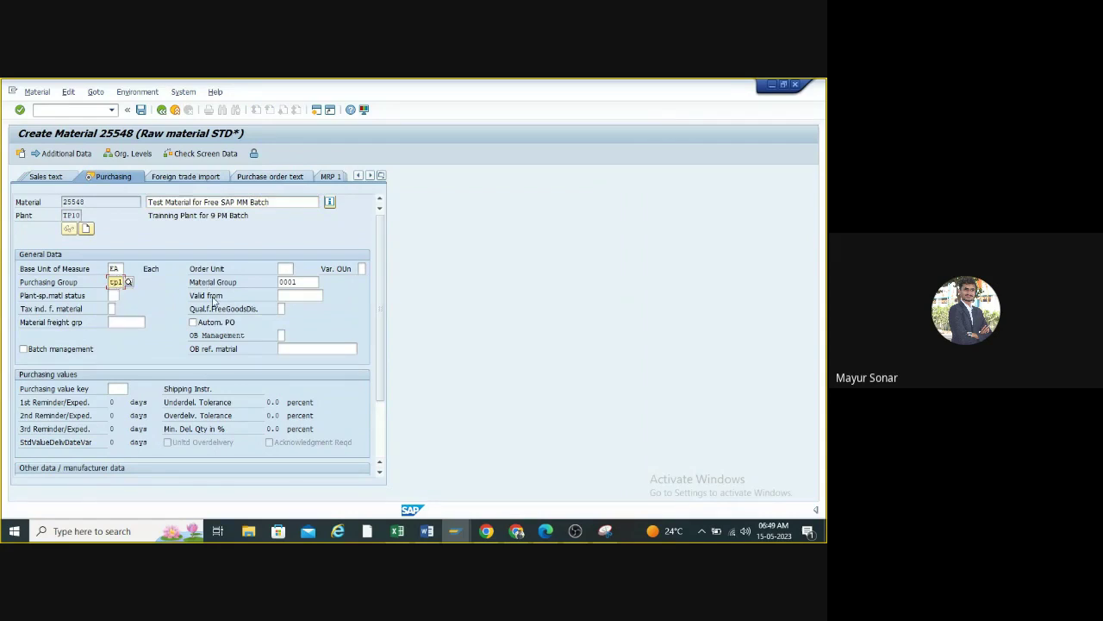
key(Return)
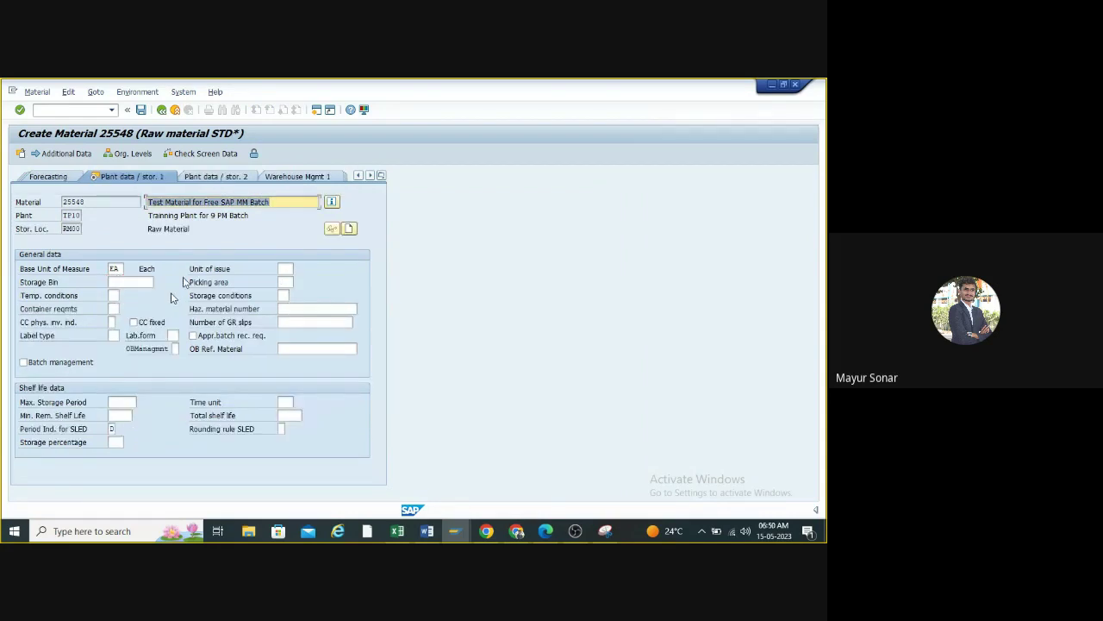
key(Return)
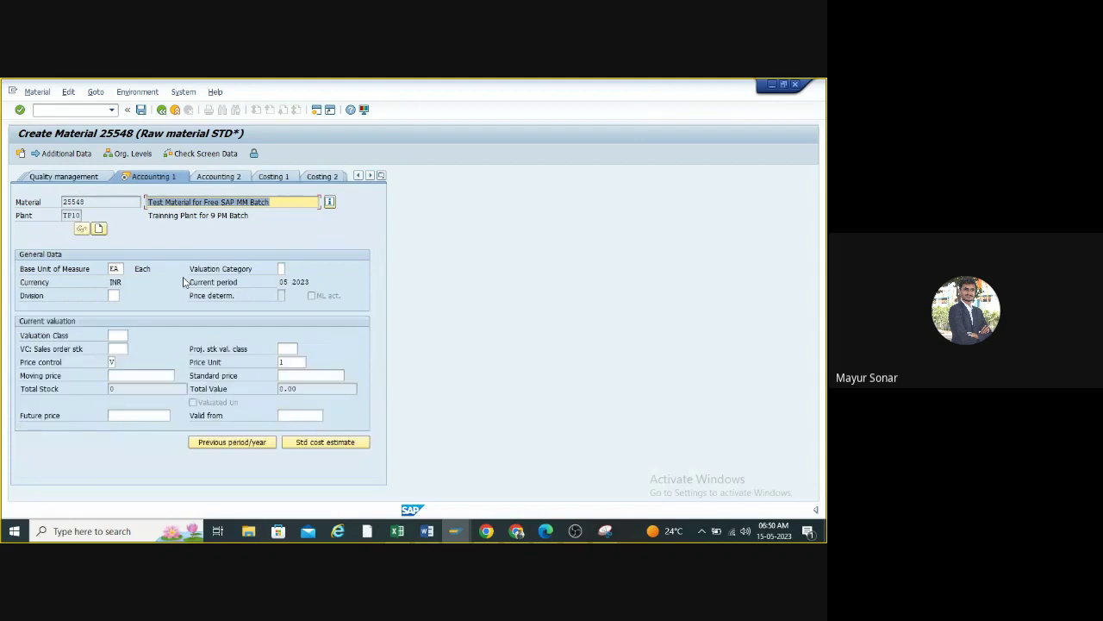
- Choose valuation class 3000 (Raw materials 1) from the list of possible entries in the Accounting 1 view
click(116, 334)
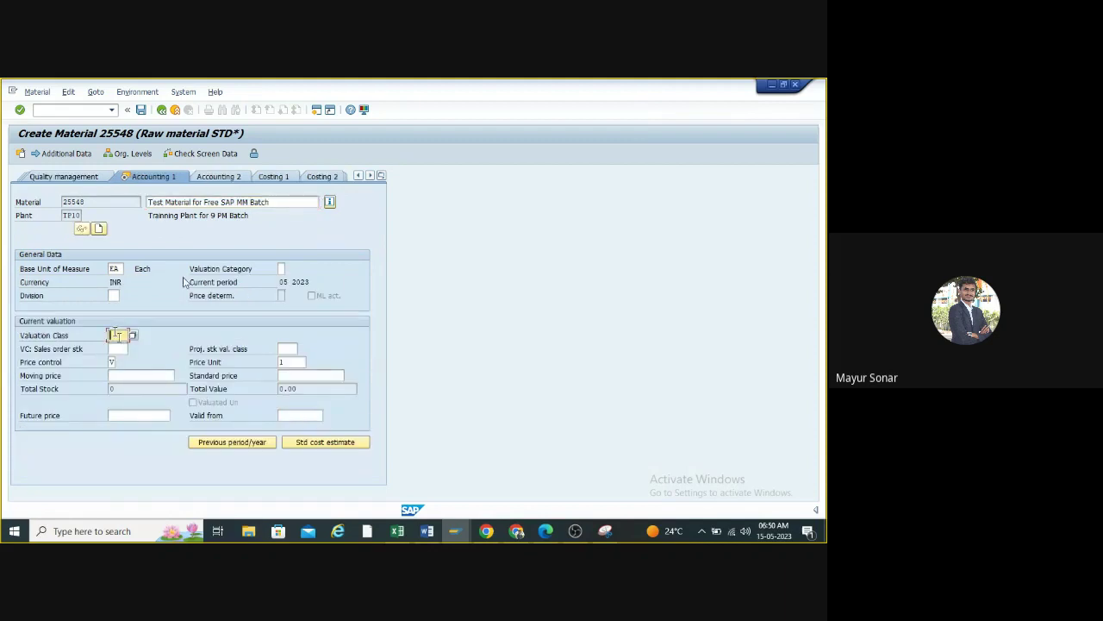
click(115, 334)
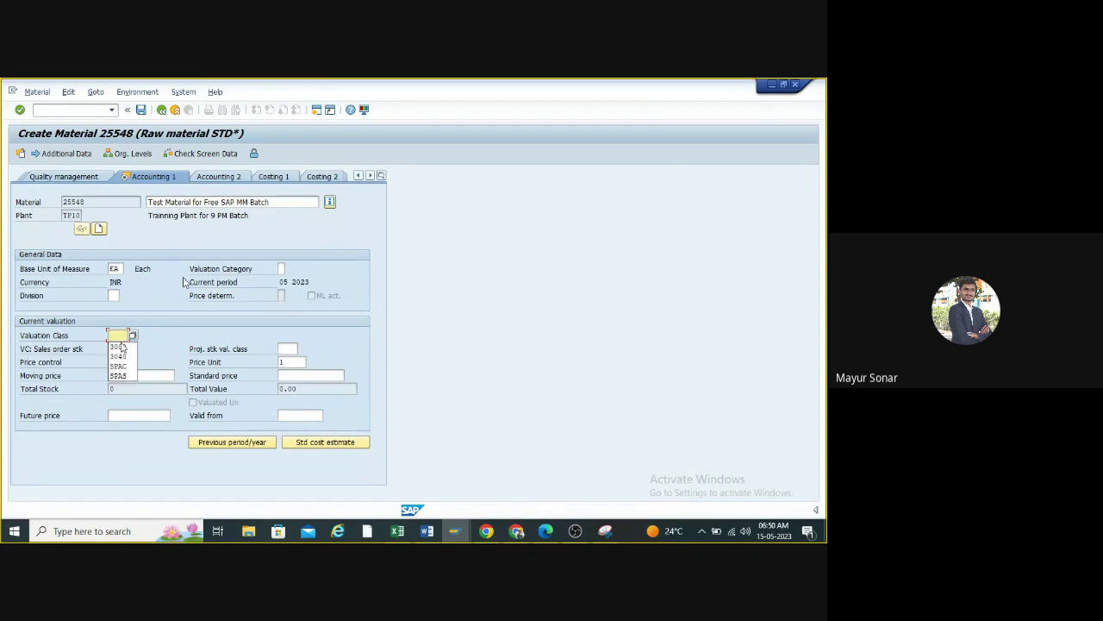
click(132, 335)
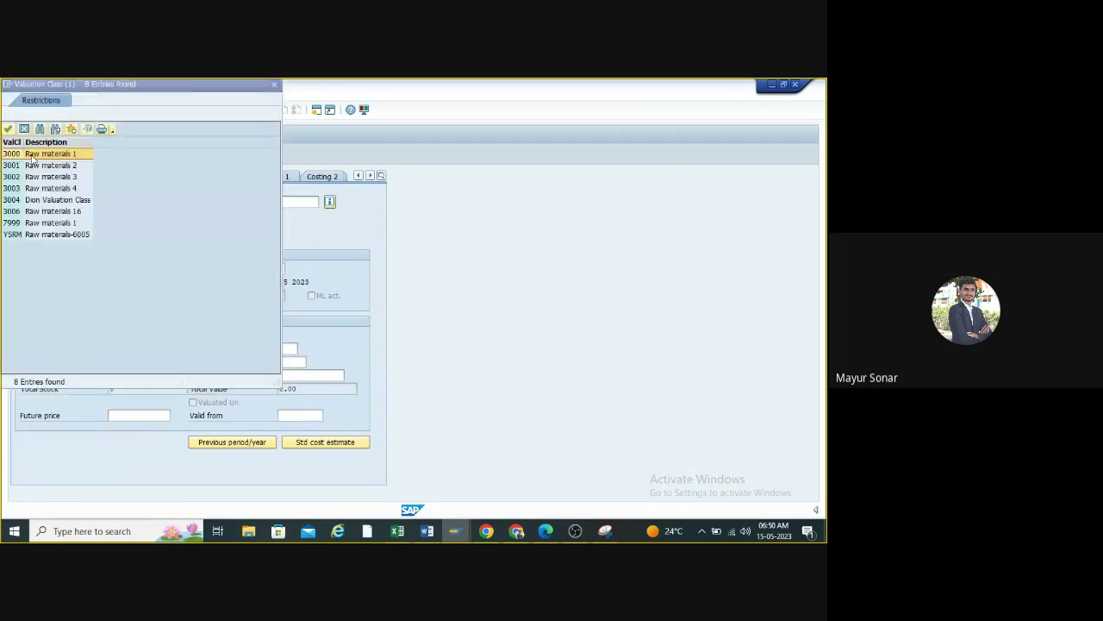
drag(193, 89, 321, 93)
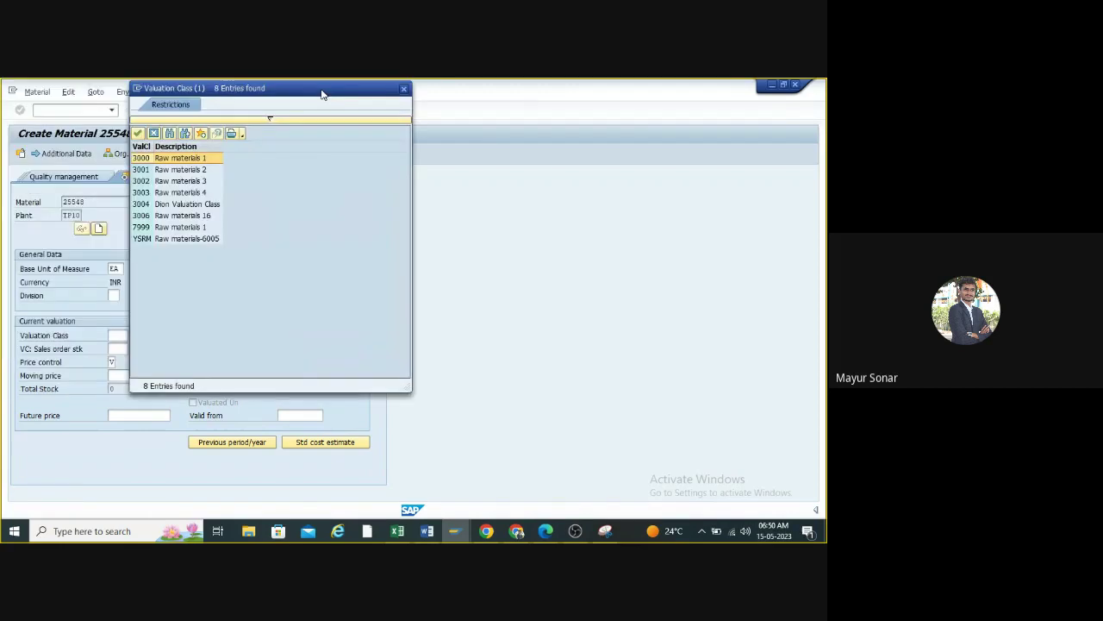
double_click(143, 159)
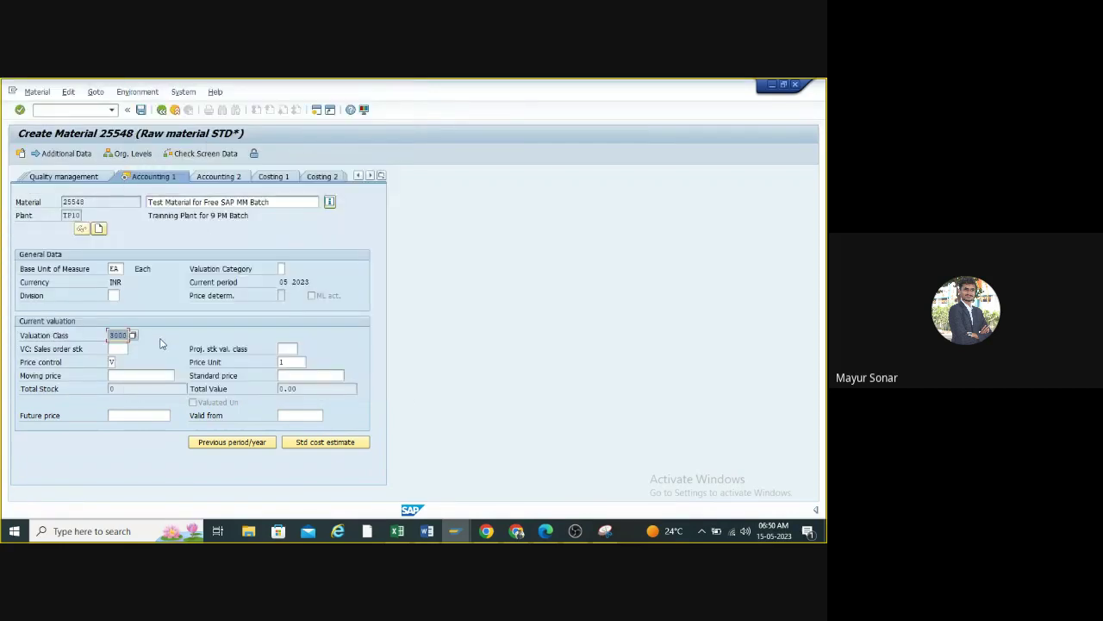
- Set the moving price to 10 and save the new material
click(125, 376)
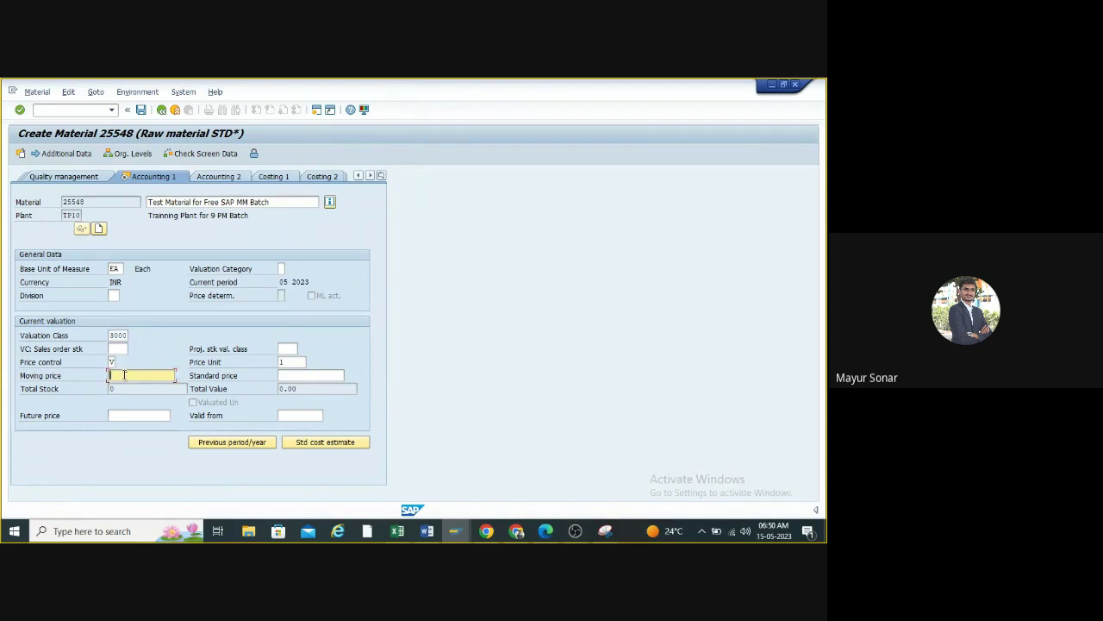
text(10)
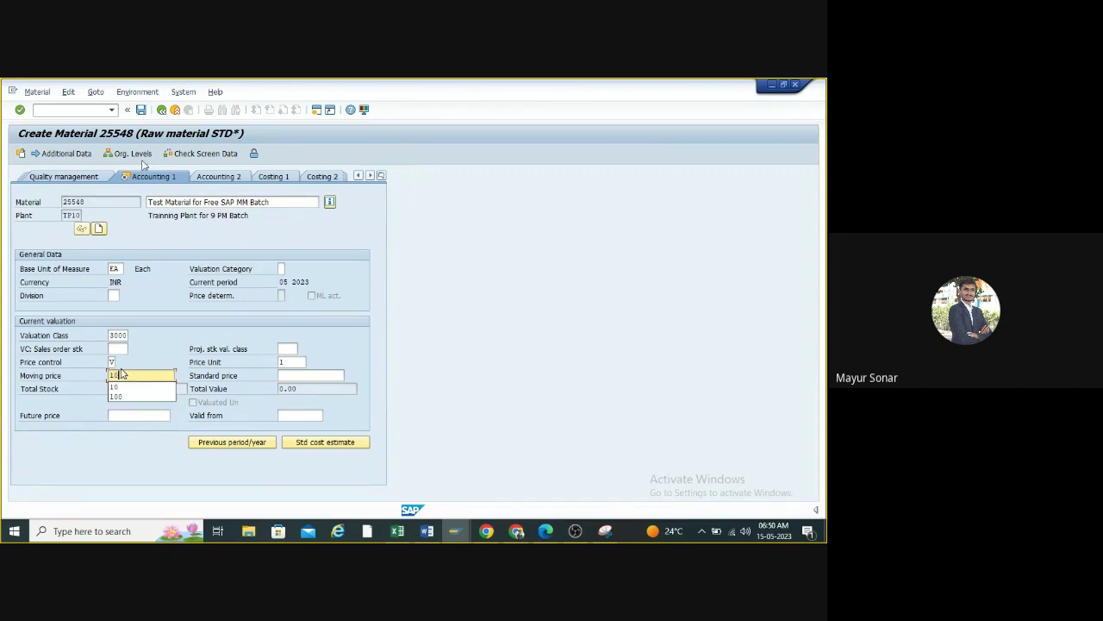
key(Return)
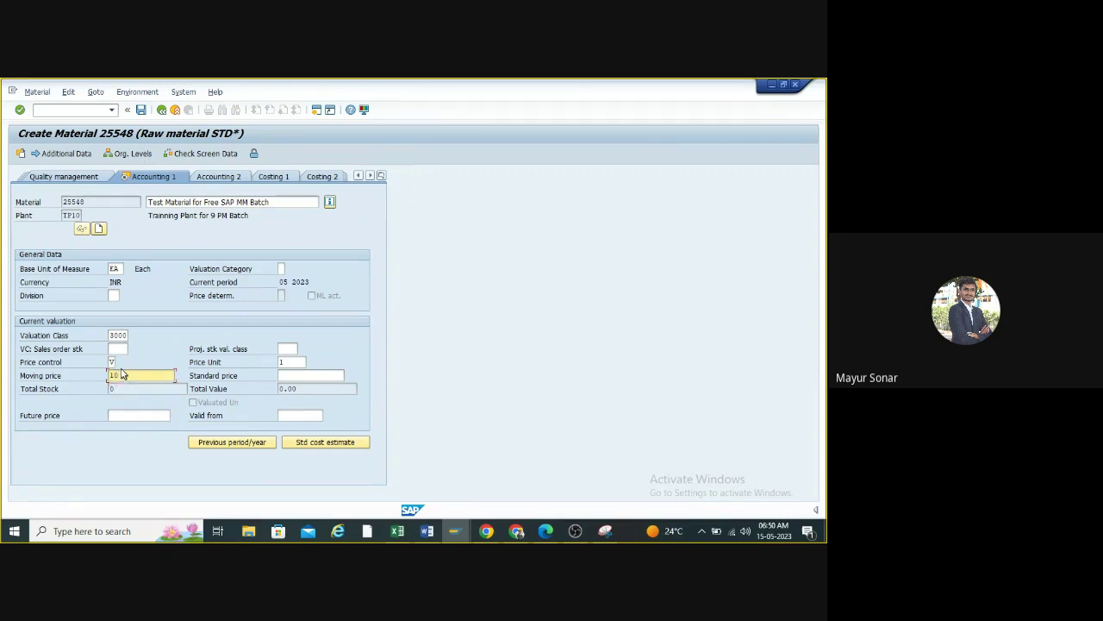
key(ctrl+s)
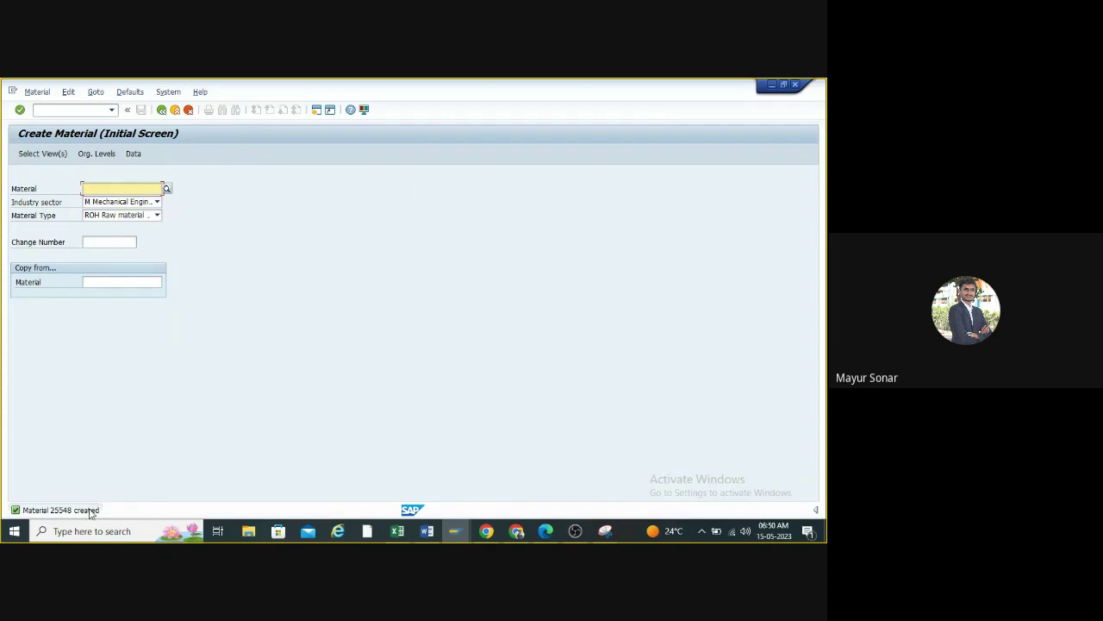
- Open the details of the material creation message, copy the message text, and close the details window
click(89, 509)
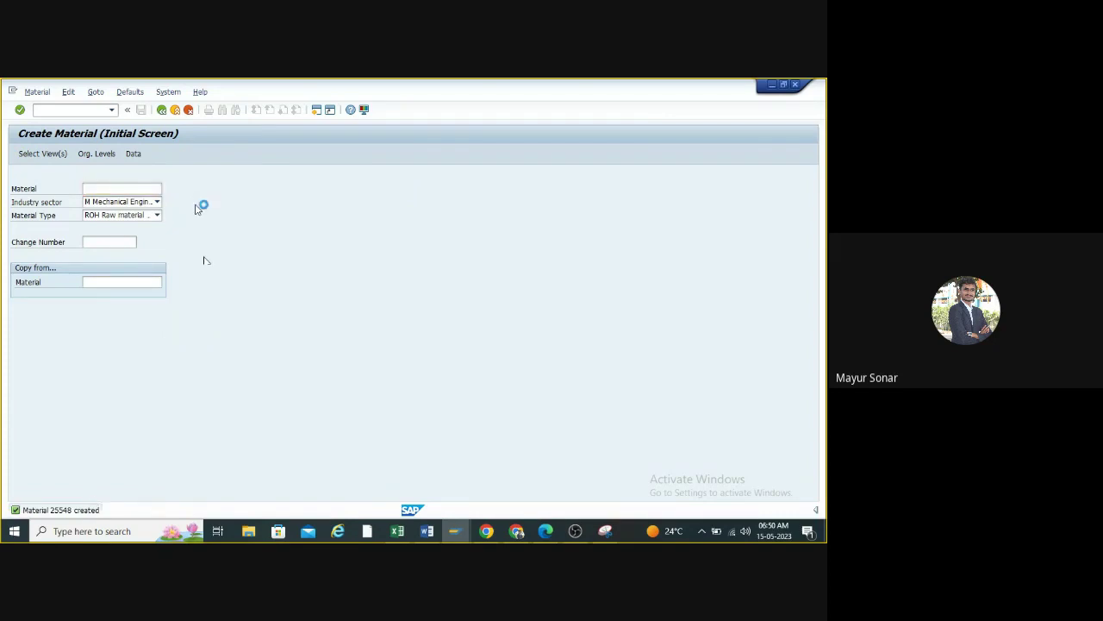
double_click(92, 510)
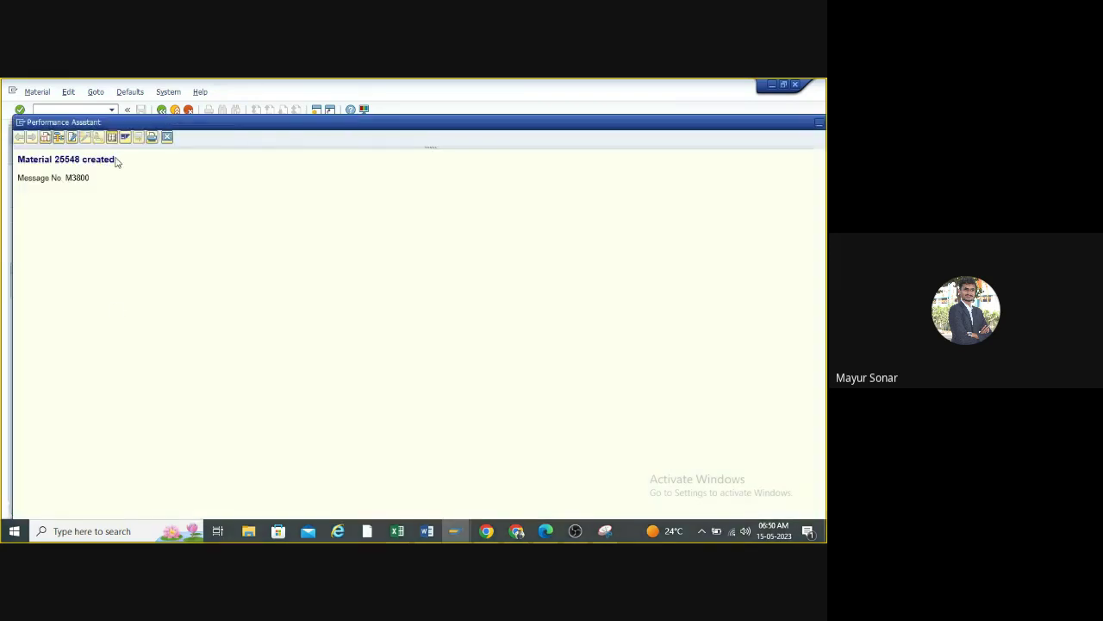
drag(116, 163, 33, 167)
key(ctrl+c)
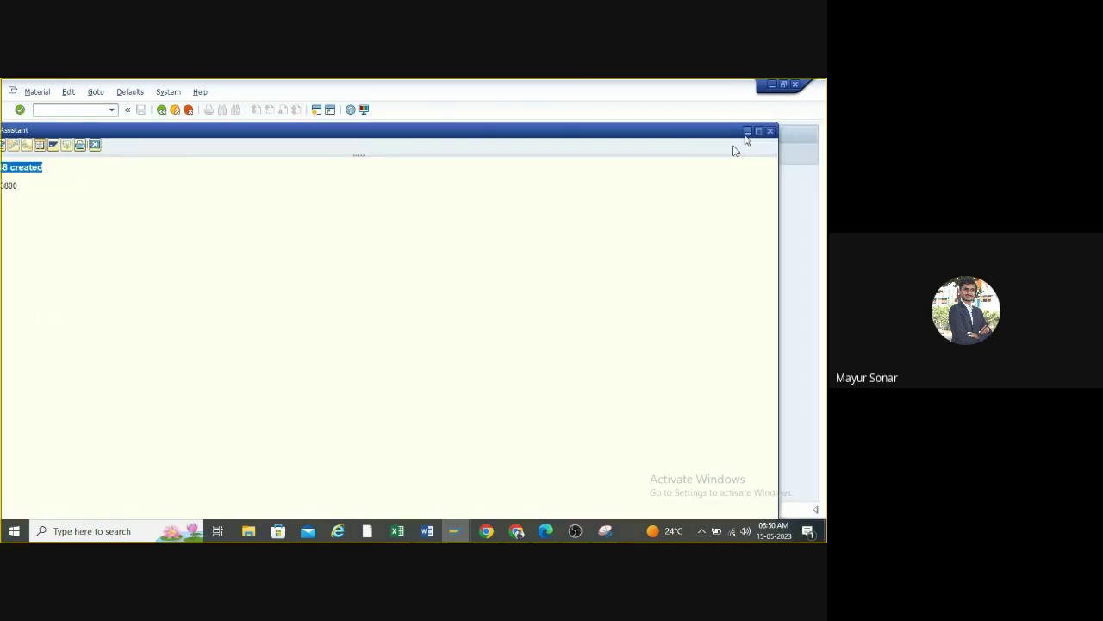
click(756, 129)
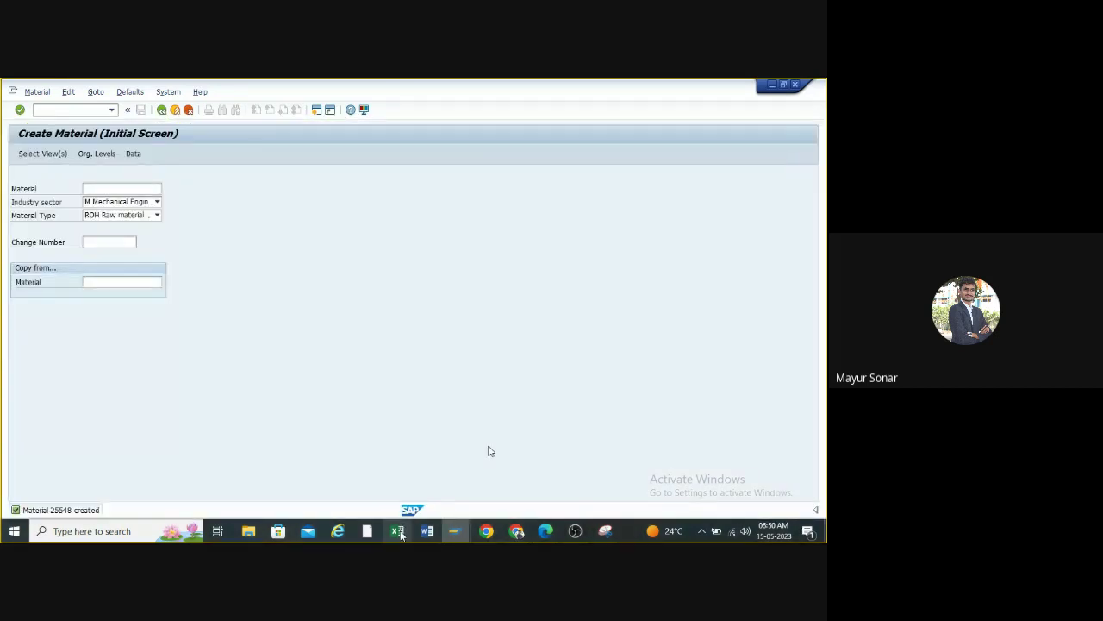
- Paste the copied message into the blank Word document and return to the SAP Easy Access screen
mouse_move(427, 529)
click(419, 485)
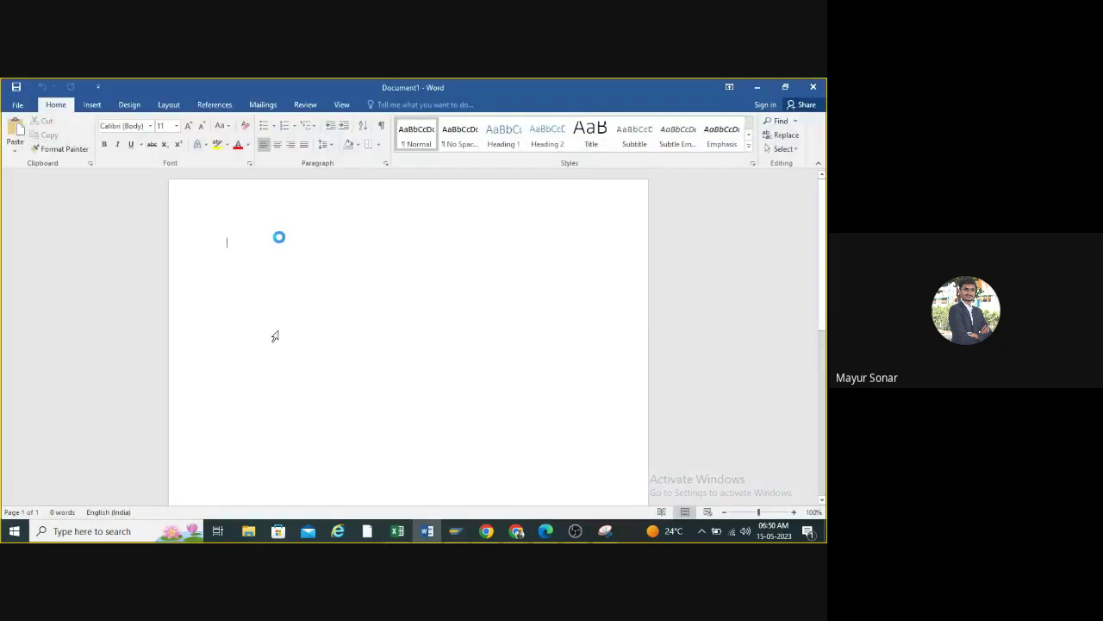
key(ctrl+v)
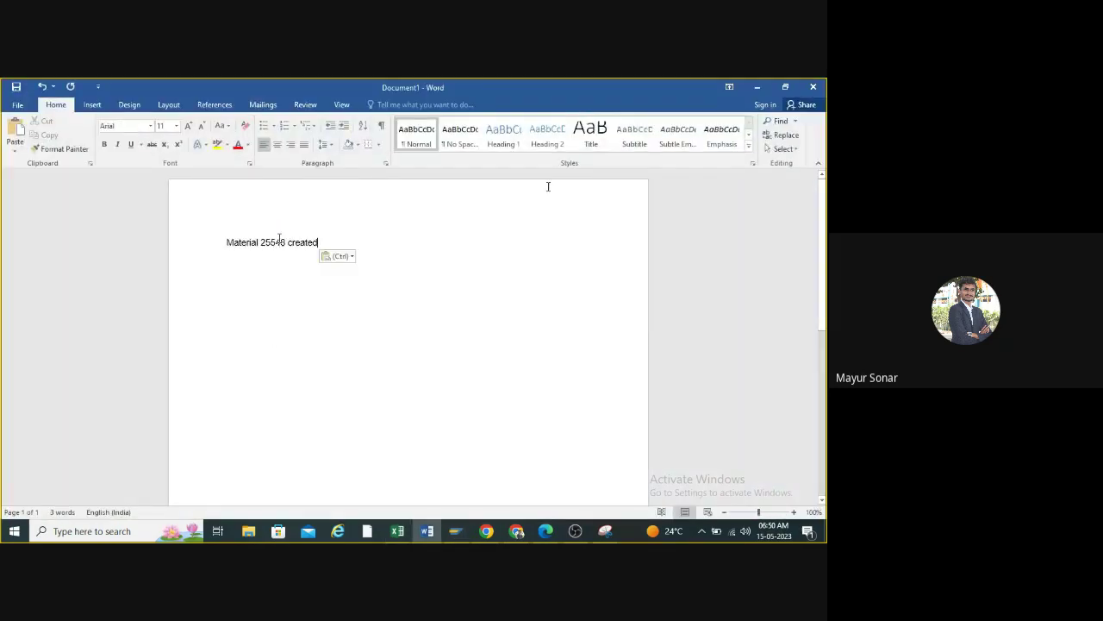
click(755, 88)
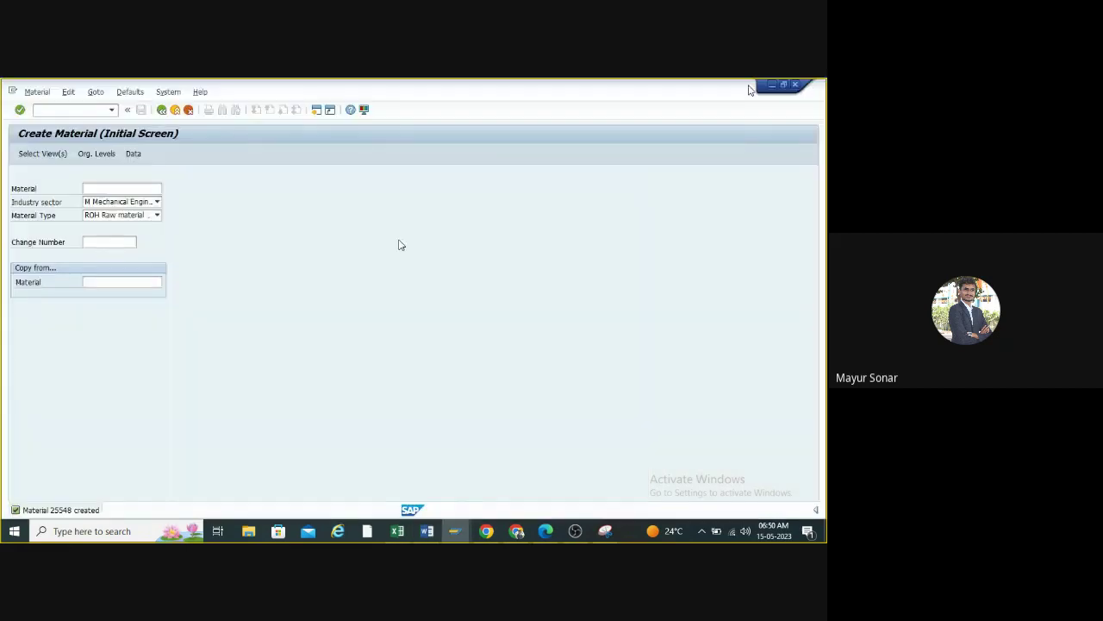
click(162, 111)
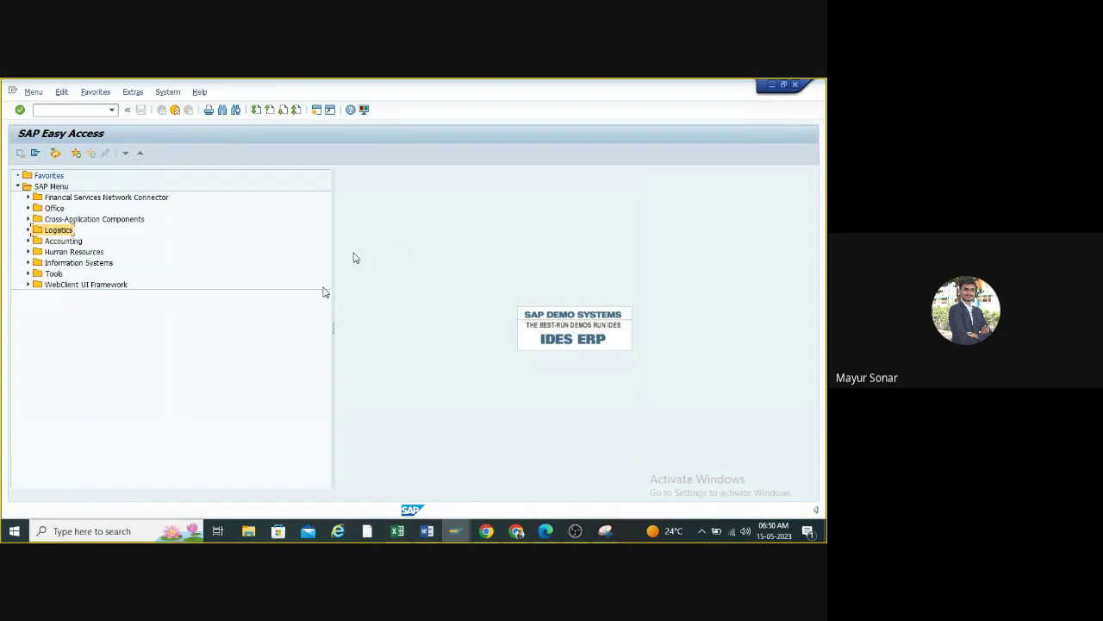
- Switch to Procure to Pay Cycle.pdf in Edge and review the Vendor Master transaction codes and the menu path for XK01
mouse_move(451, 535)
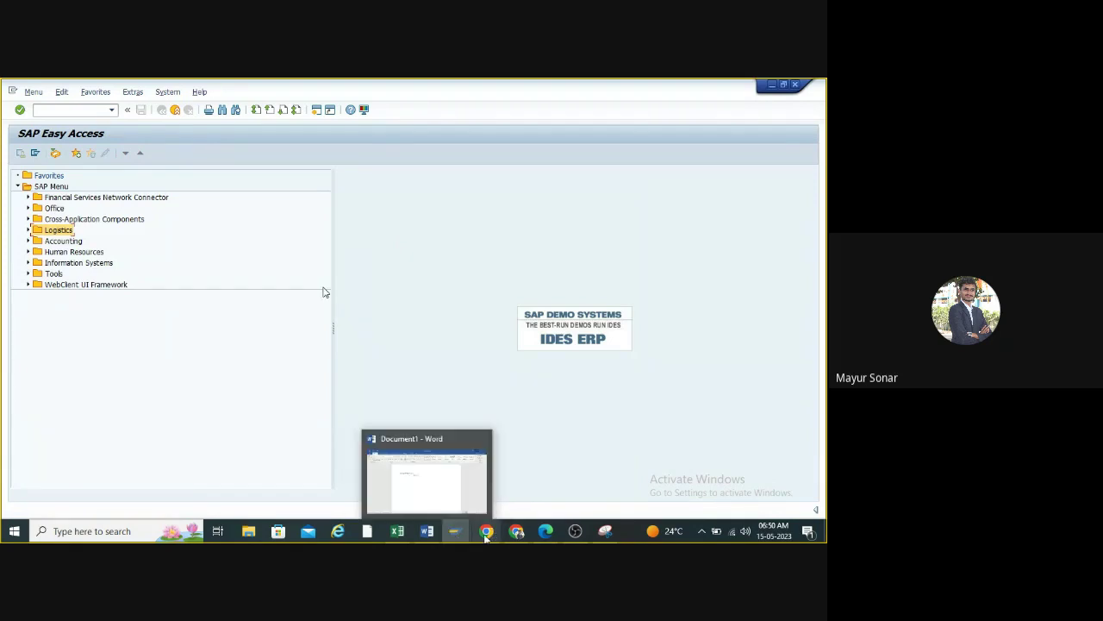
click(545, 531)
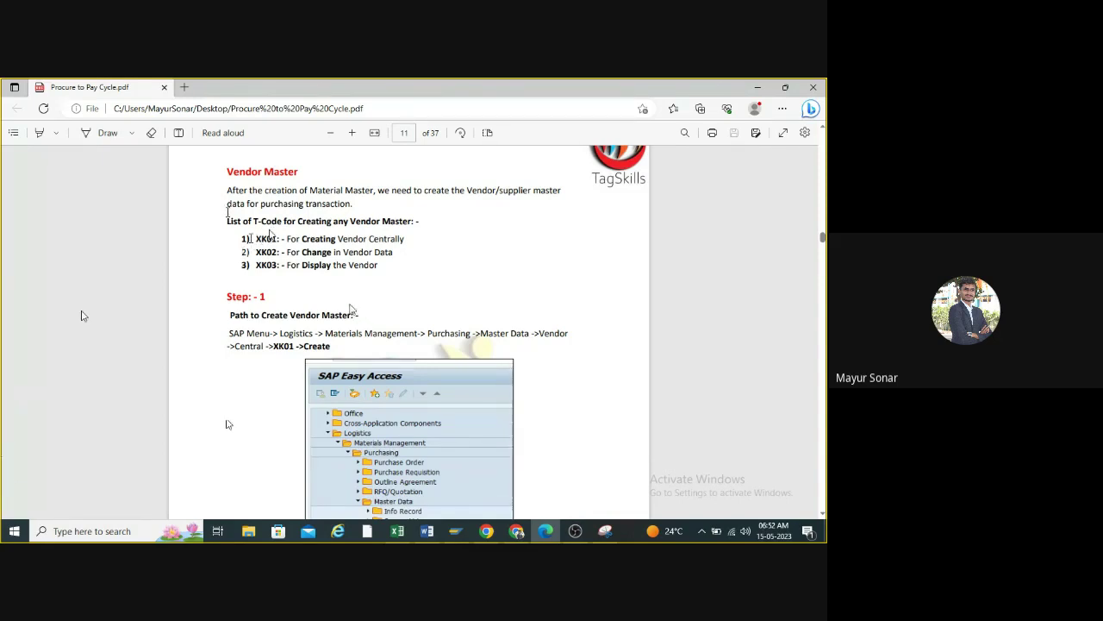
drag(257, 239, 285, 240)
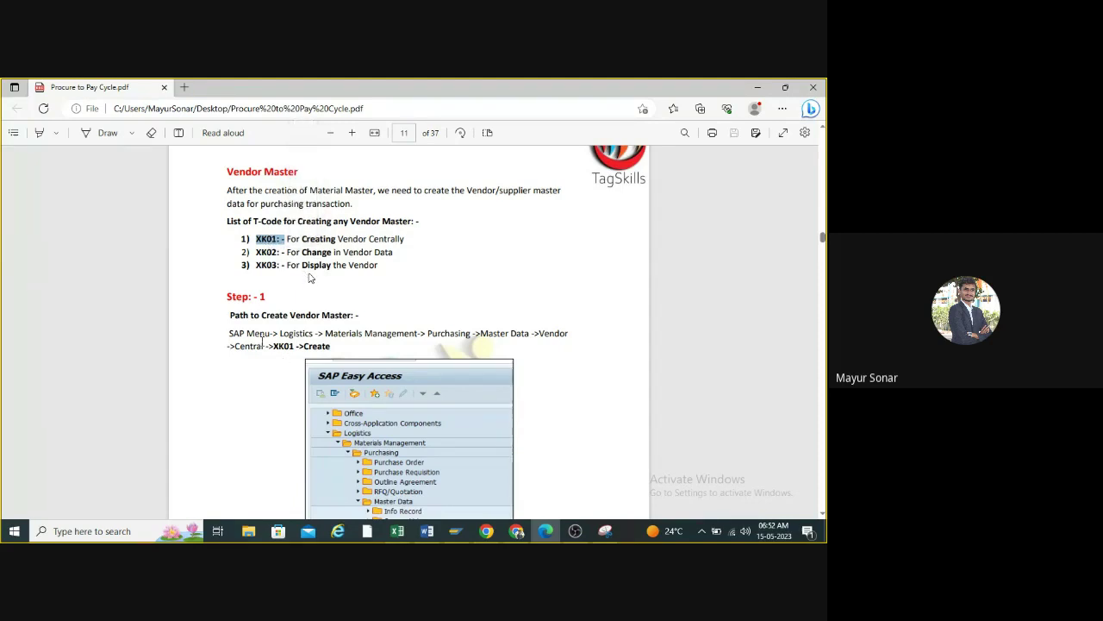
drag(228, 333, 346, 356)
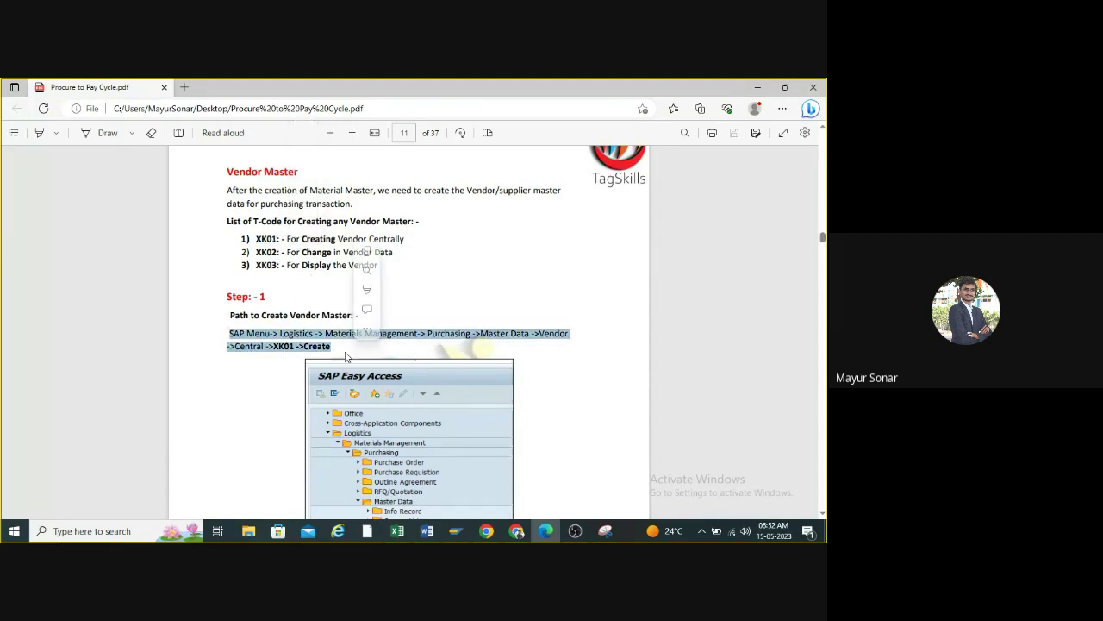
scroll(336, 343, down, 4)
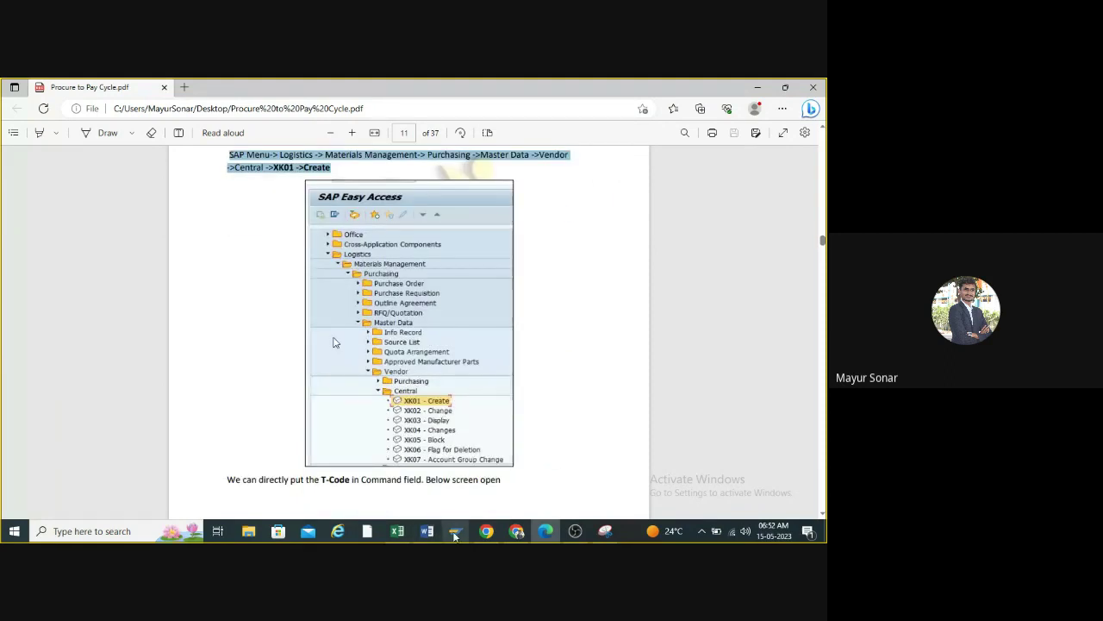
- Switch back to SAP and expand Logistics, Materials Management and Purchasing in the SAP Menu tree
mouse_move(454, 535)
click(492, 471)
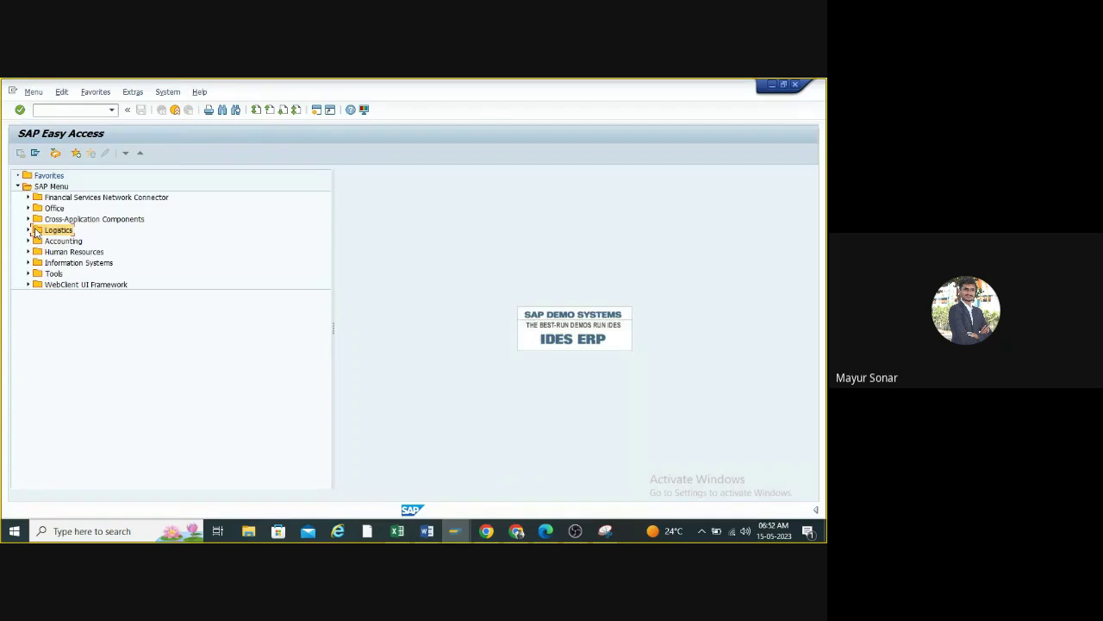
click(17, 186)
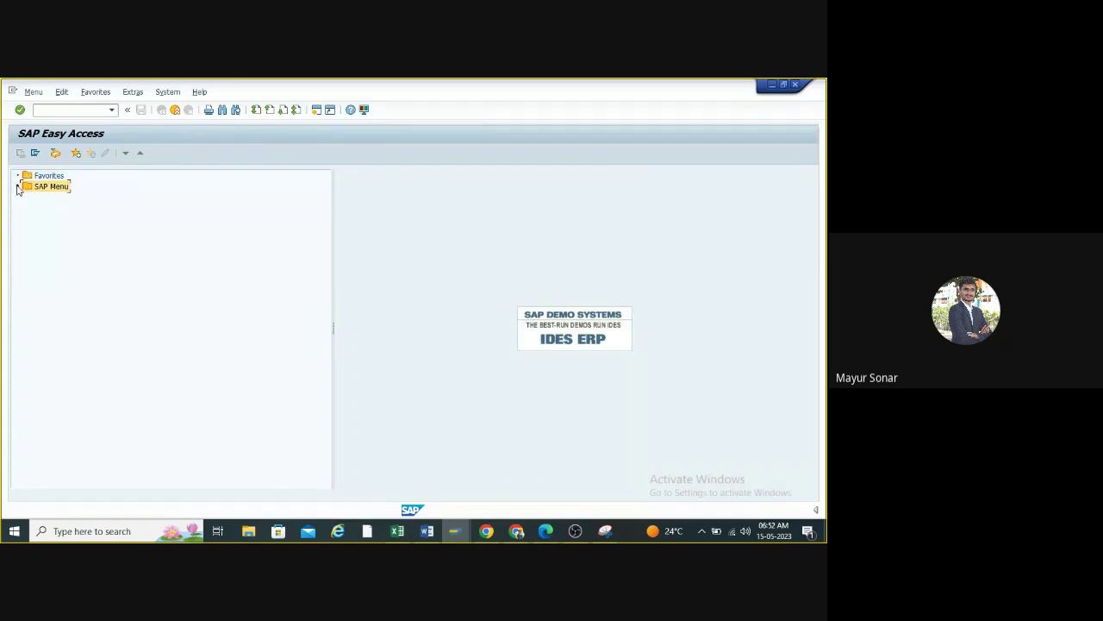
click(17, 187)
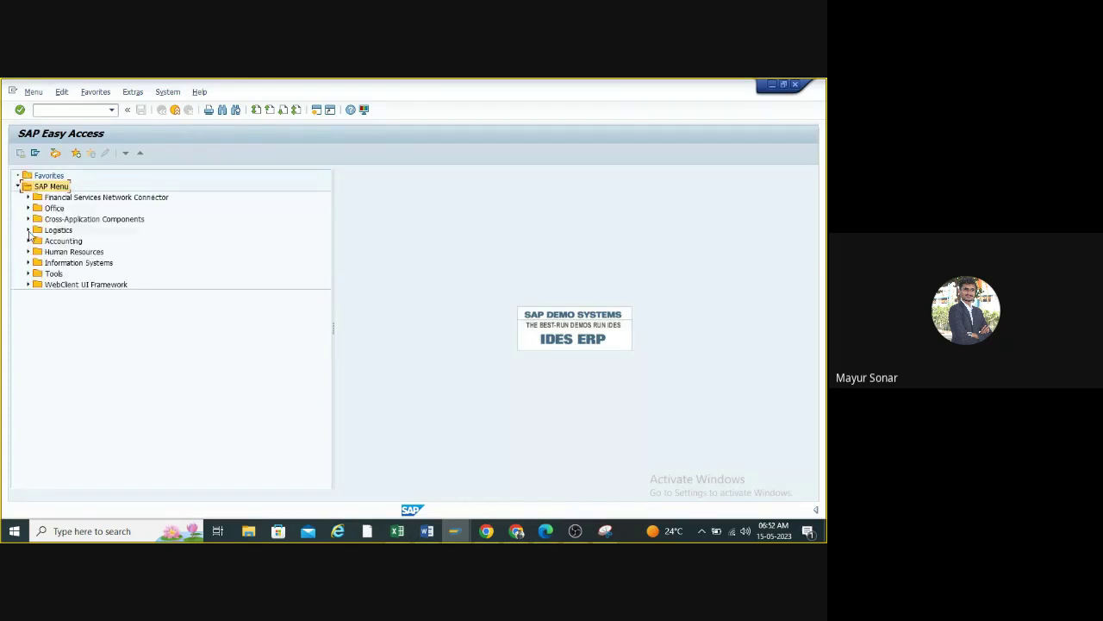
click(28, 230)
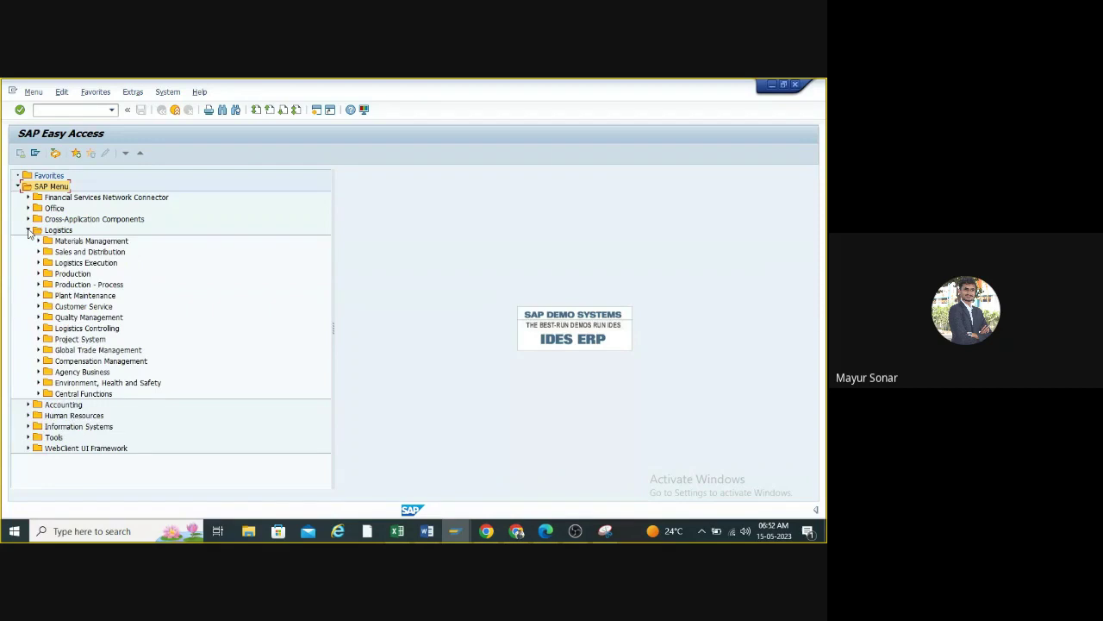
click(38, 241)
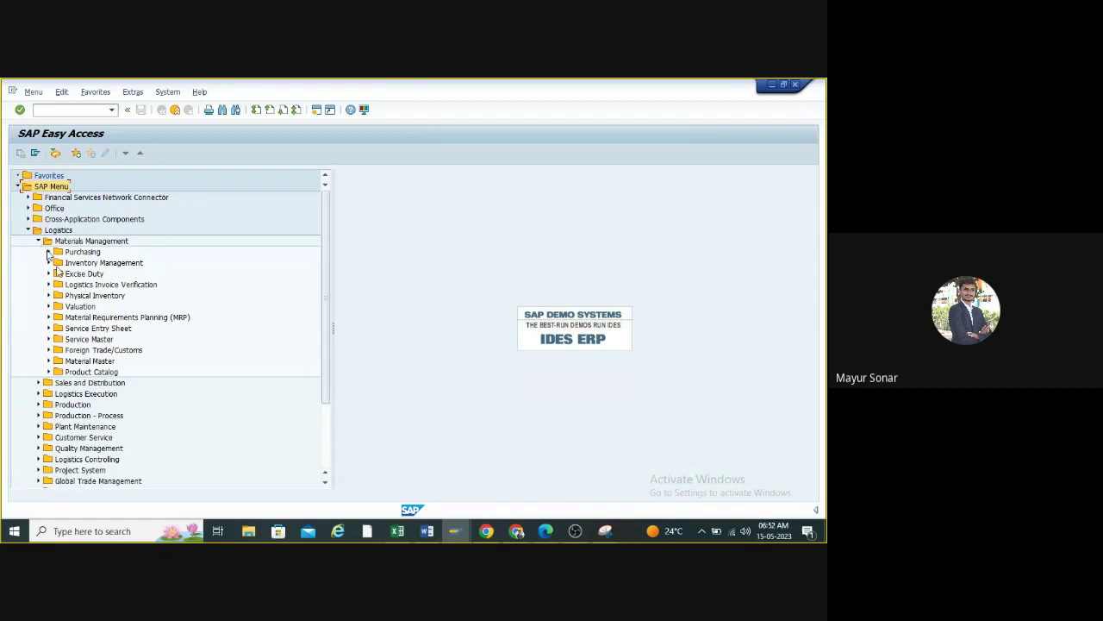
click(48, 252)
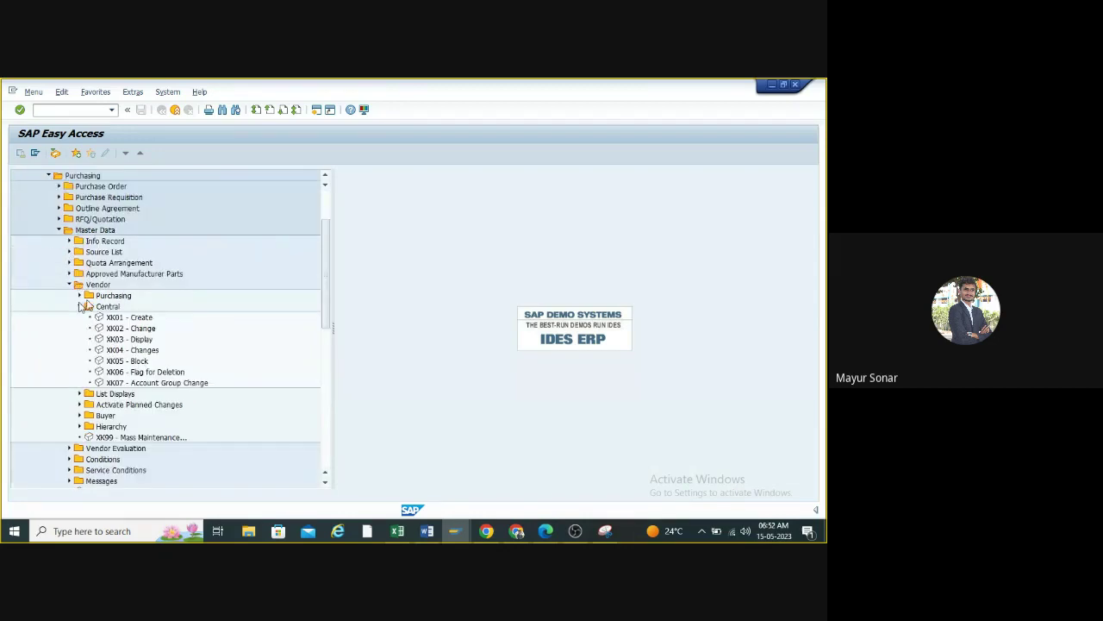
- Collapse the Vendor and Master Data folders under Purchasing and expand them again
click(69, 285)
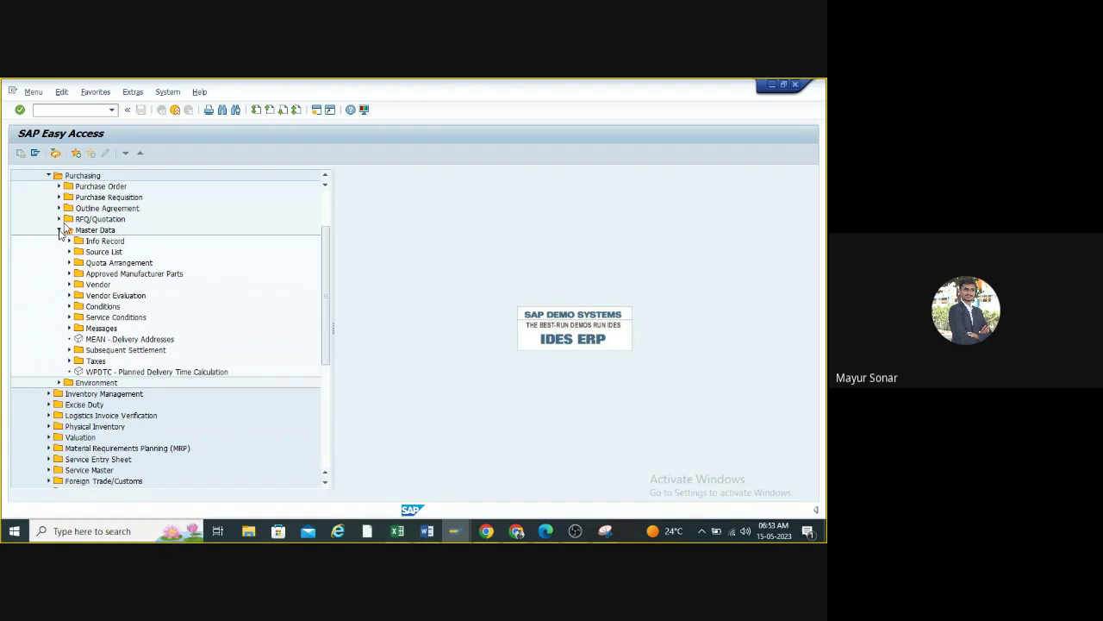
click(58, 229)
scroll(60, 231, up, 2)
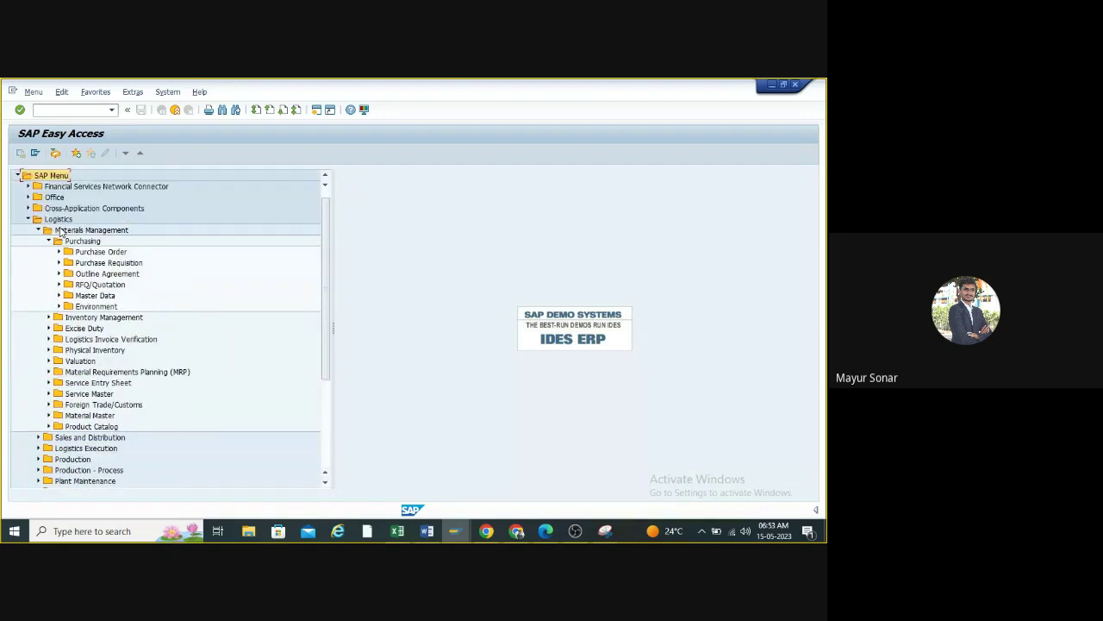
click(59, 295)
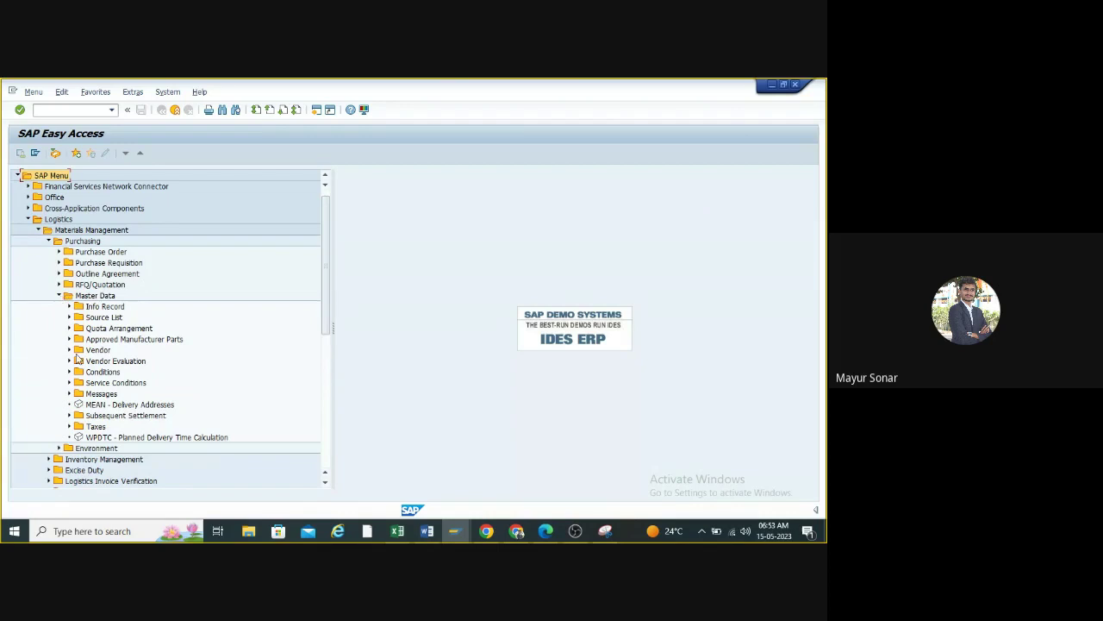
click(70, 350)
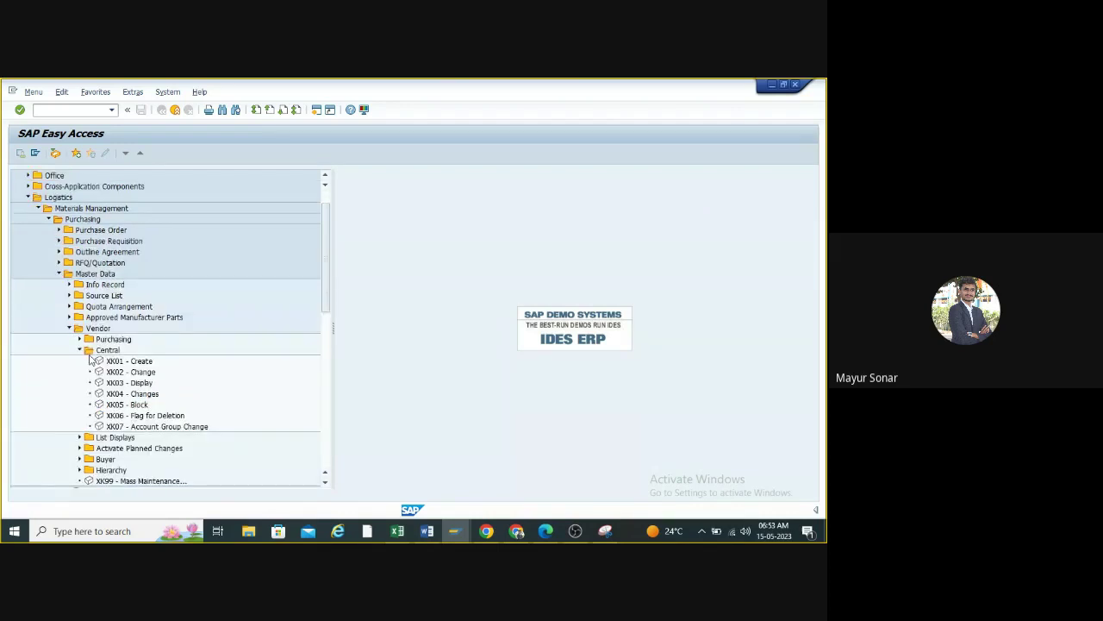
- Collapse the Central folder and examine the vendor transactions in the Purchasing folder under Vendor
click(79, 350)
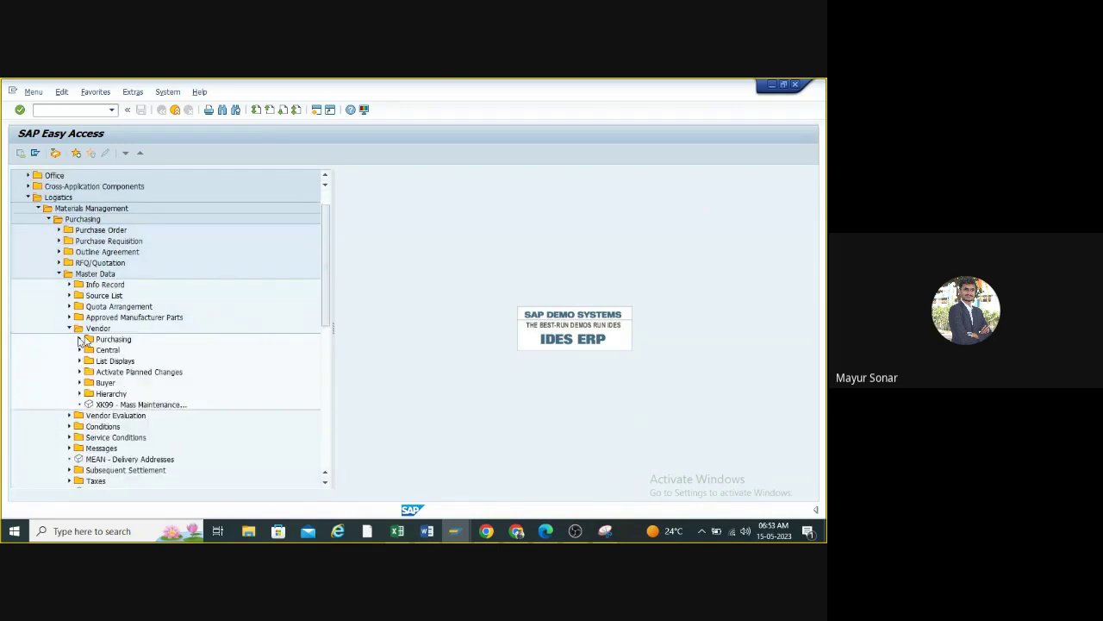
click(80, 339)
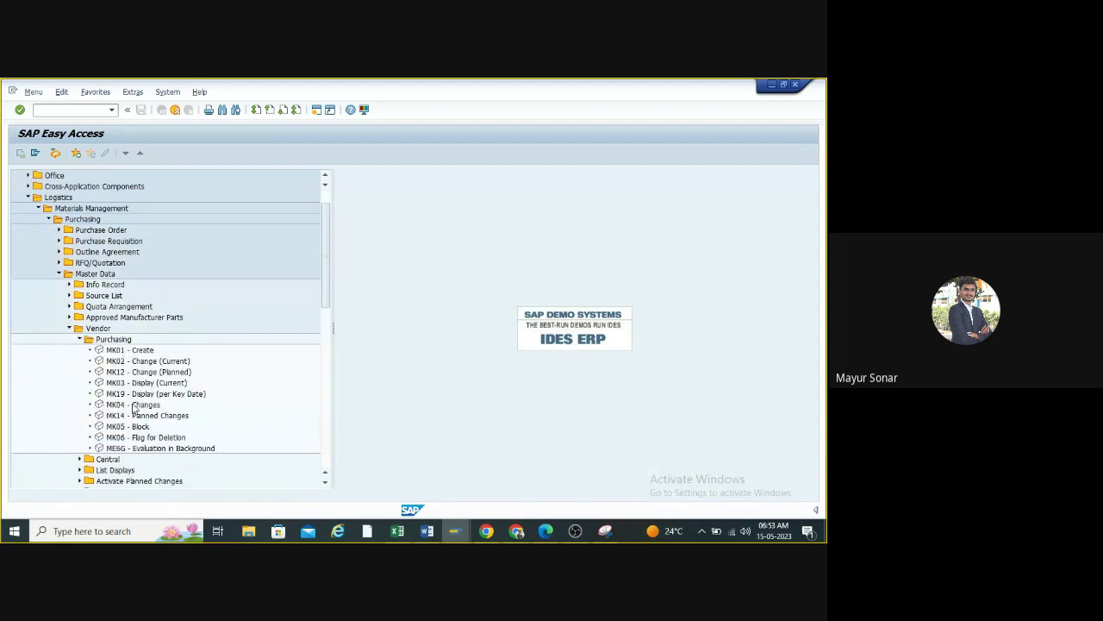
click(79, 340)
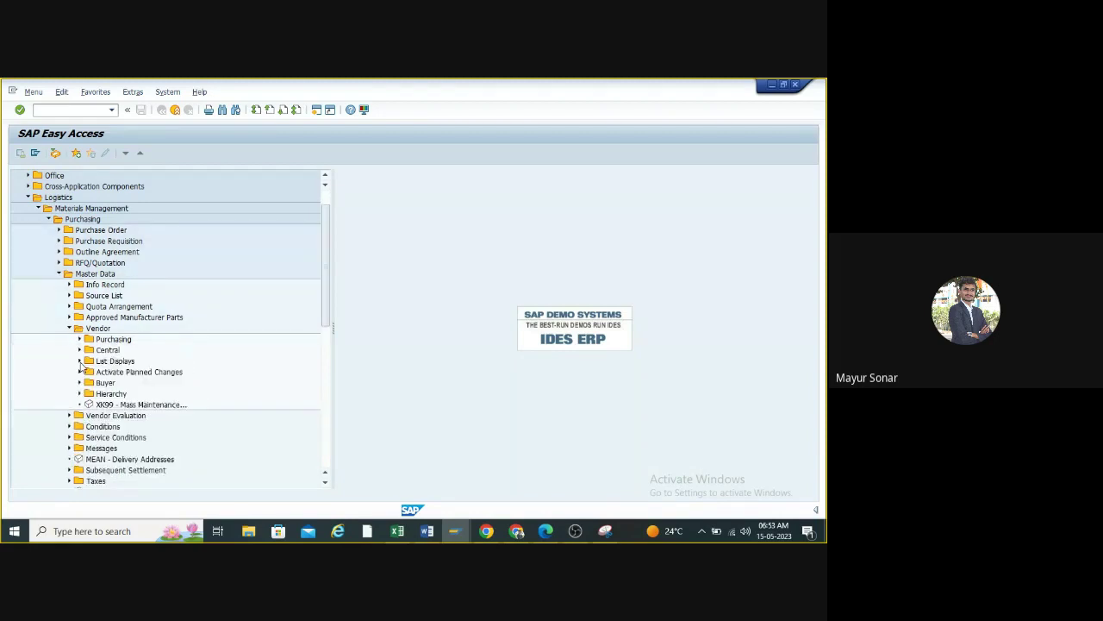
- Open XK01 - Create from the Central vendor folder and return to the menu tree
click(79, 350)
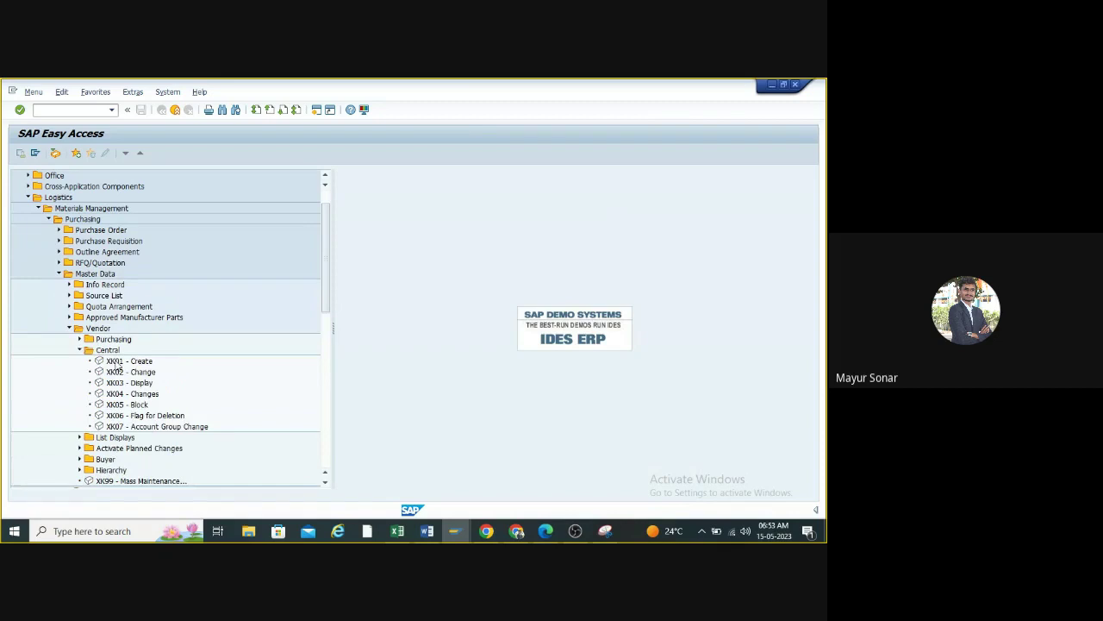
click(121, 364)
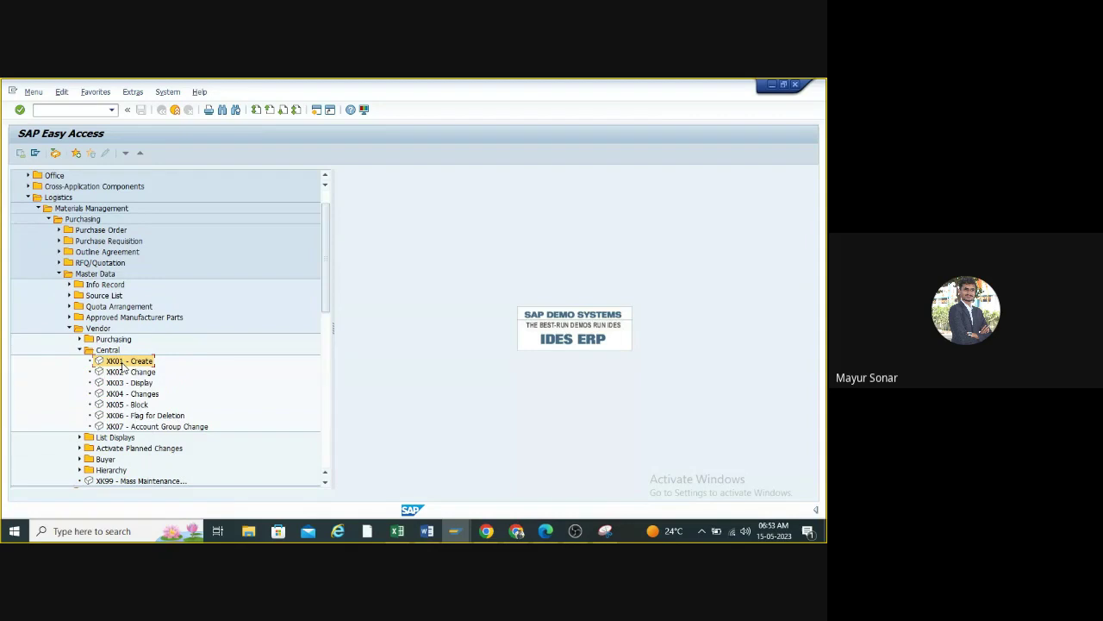
double_click(122, 366)
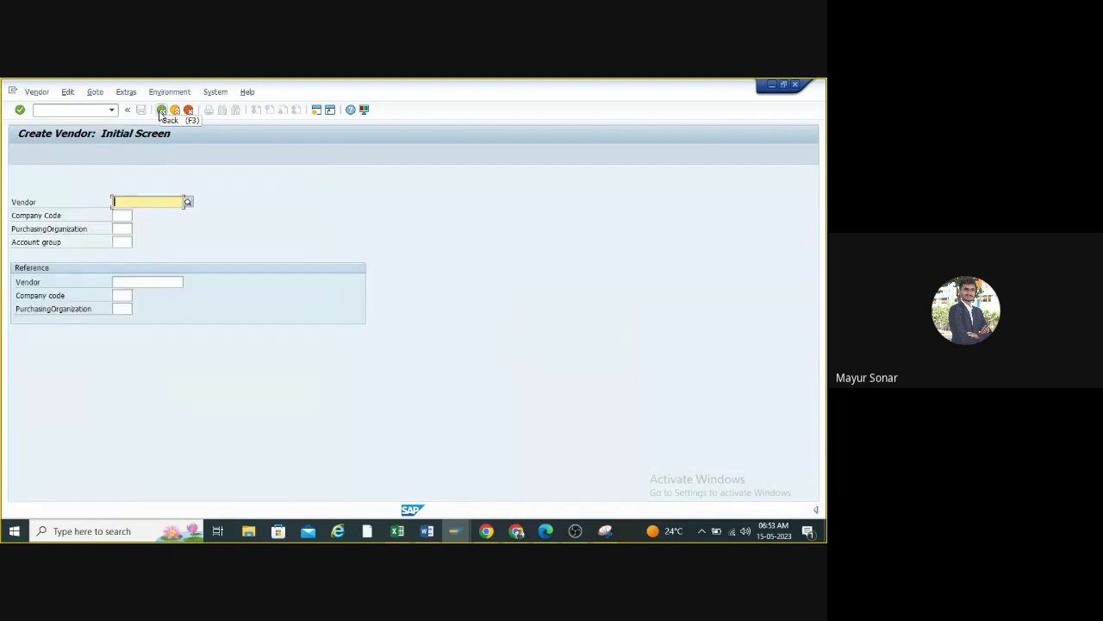
click(161, 111)
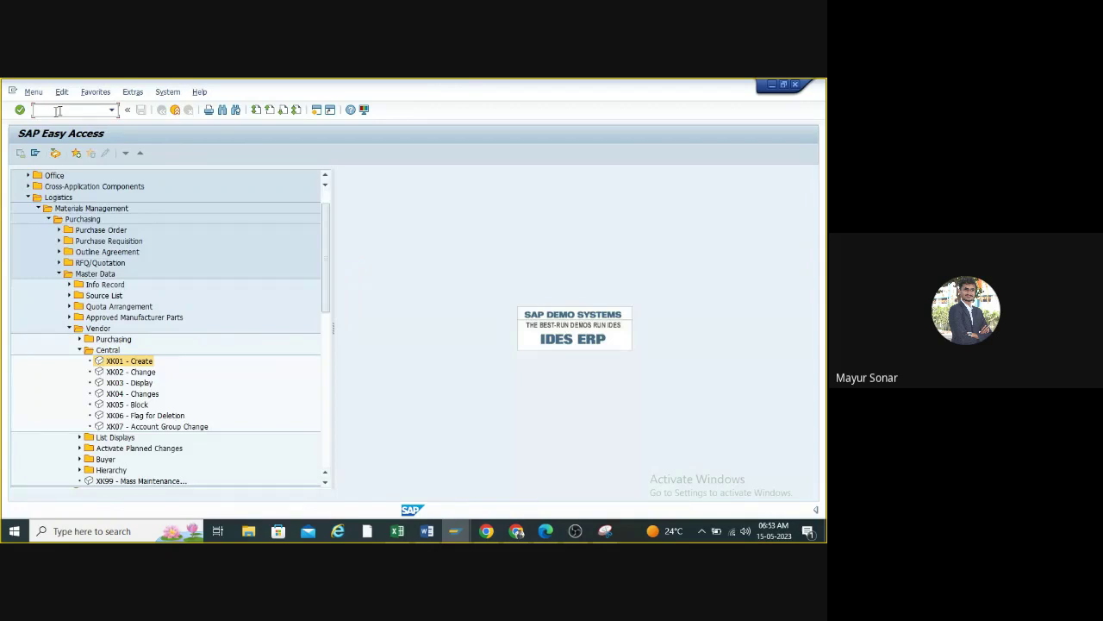
- Start transaction xk01 and enter company code h100 and purchasing organization tp10 for the new vendor
text(xk01)
key(Return)
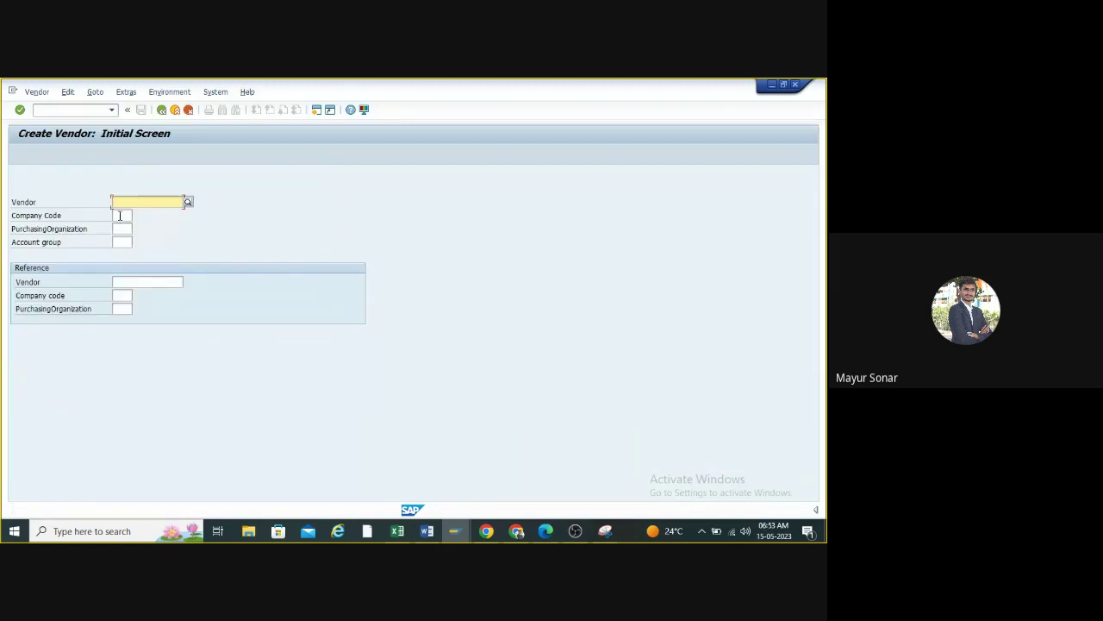
click(119, 215)
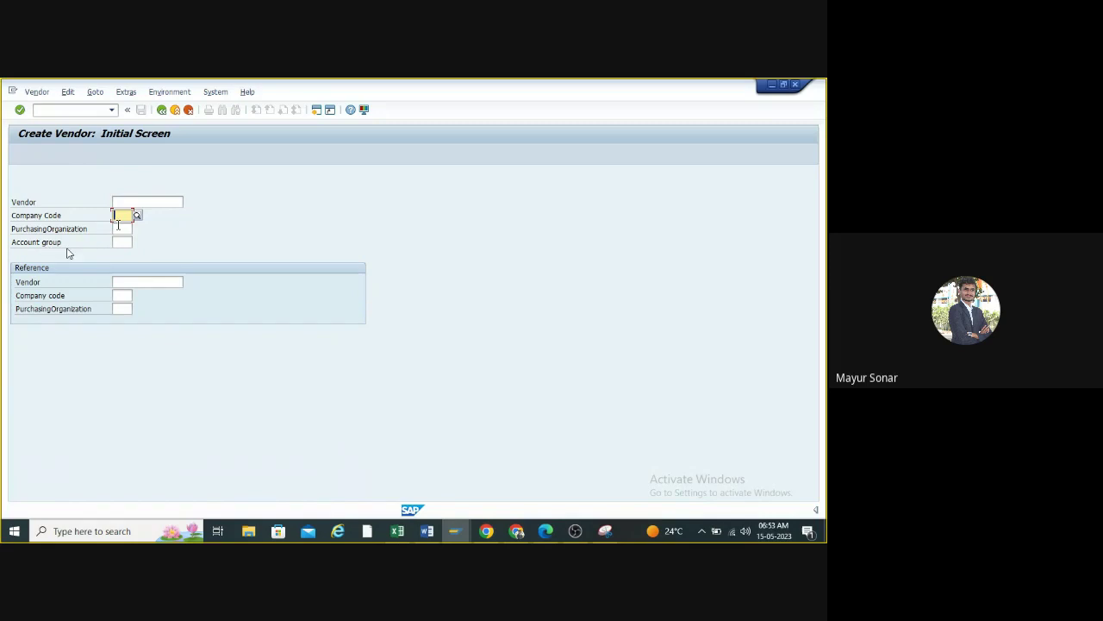
click(122, 216)
click(123, 226)
click(122, 228)
click(123, 230)
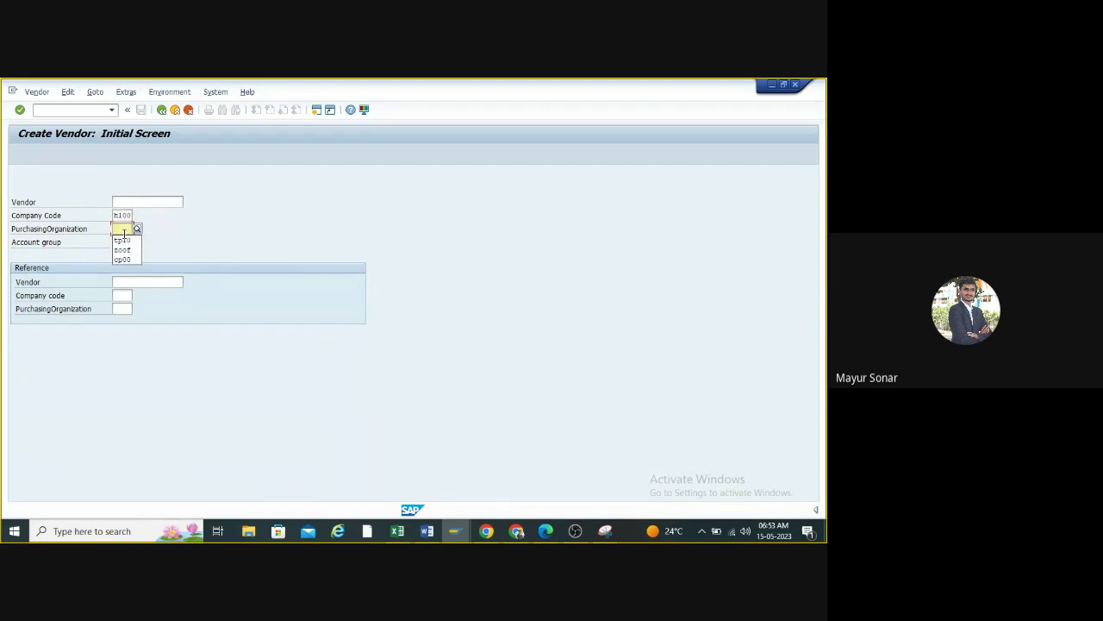
click(122, 242)
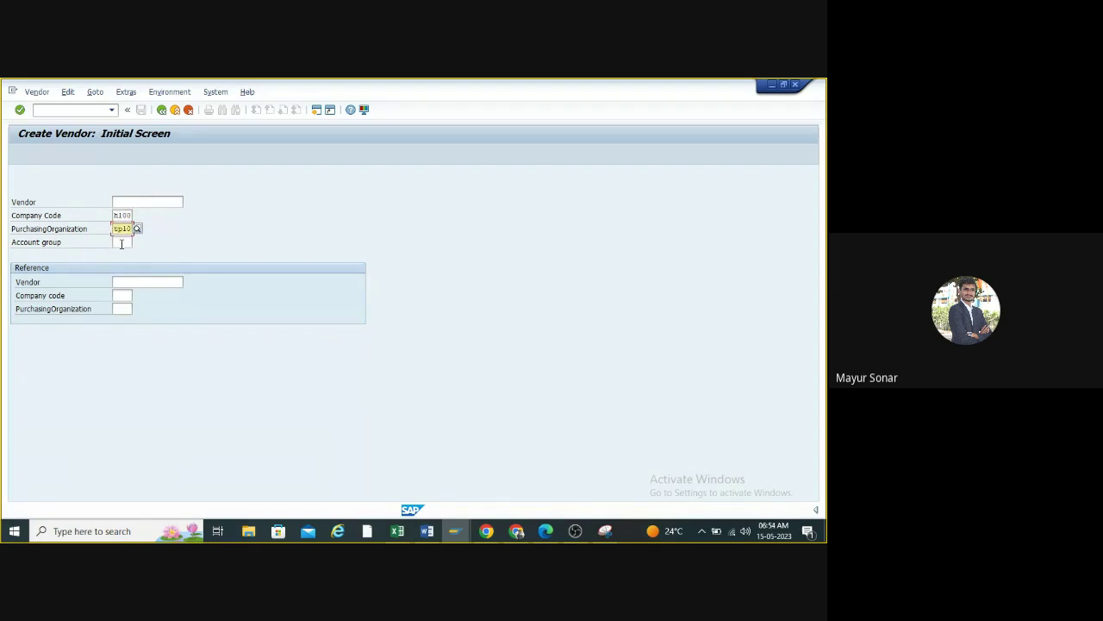
- Assign vendor account group KRED and continue to the vendor's address data
click(121, 242)
click(136, 242)
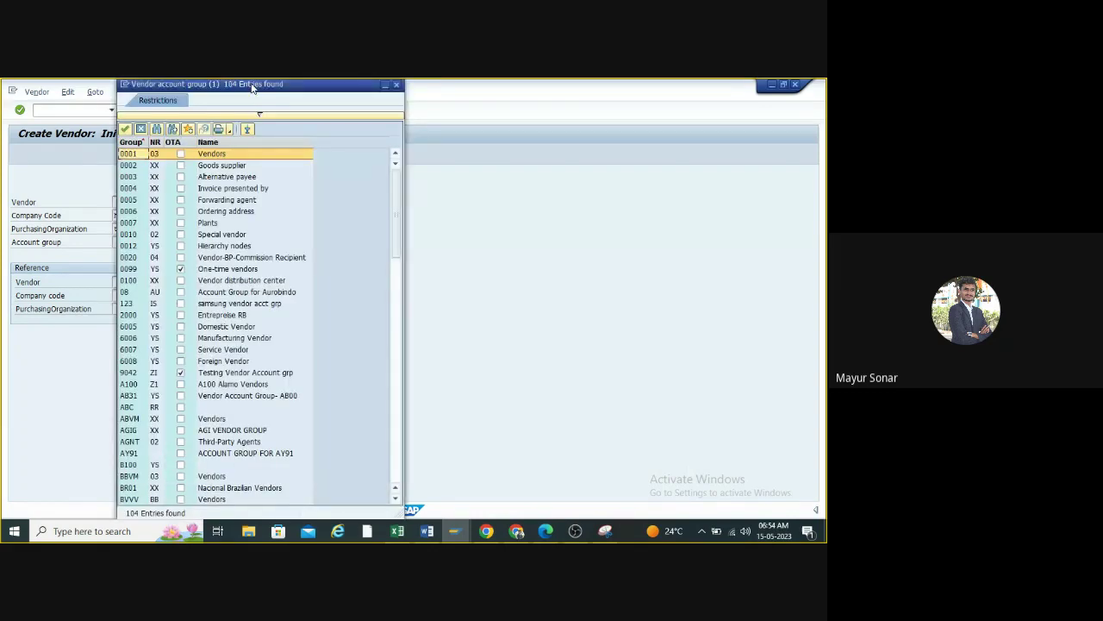
drag(252, 87, 317, 87)
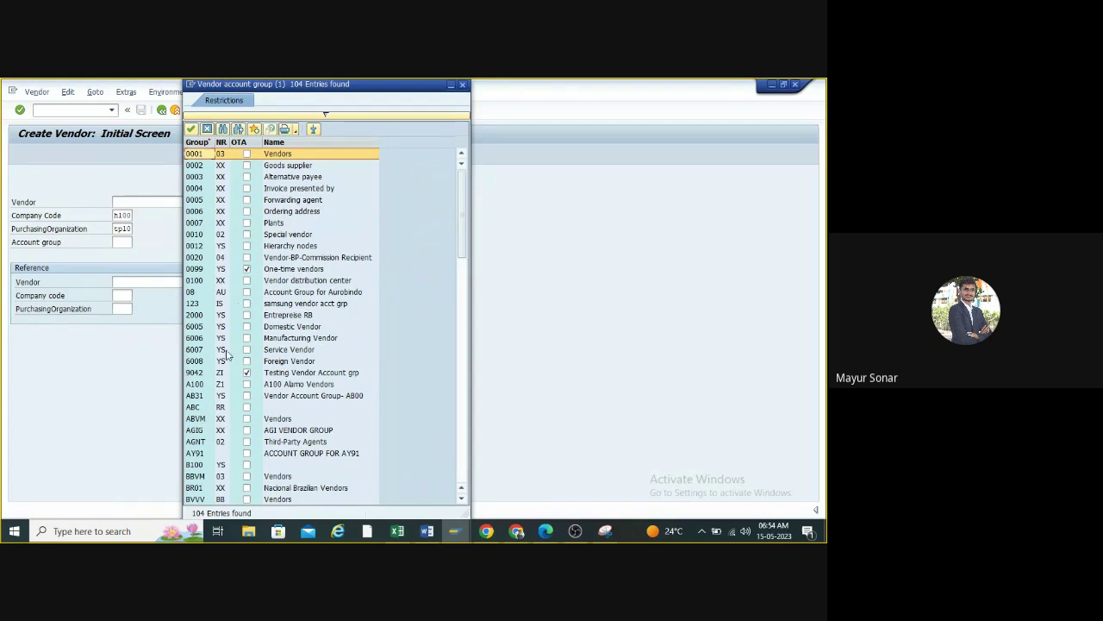
scroll(227, 354, down, 9)
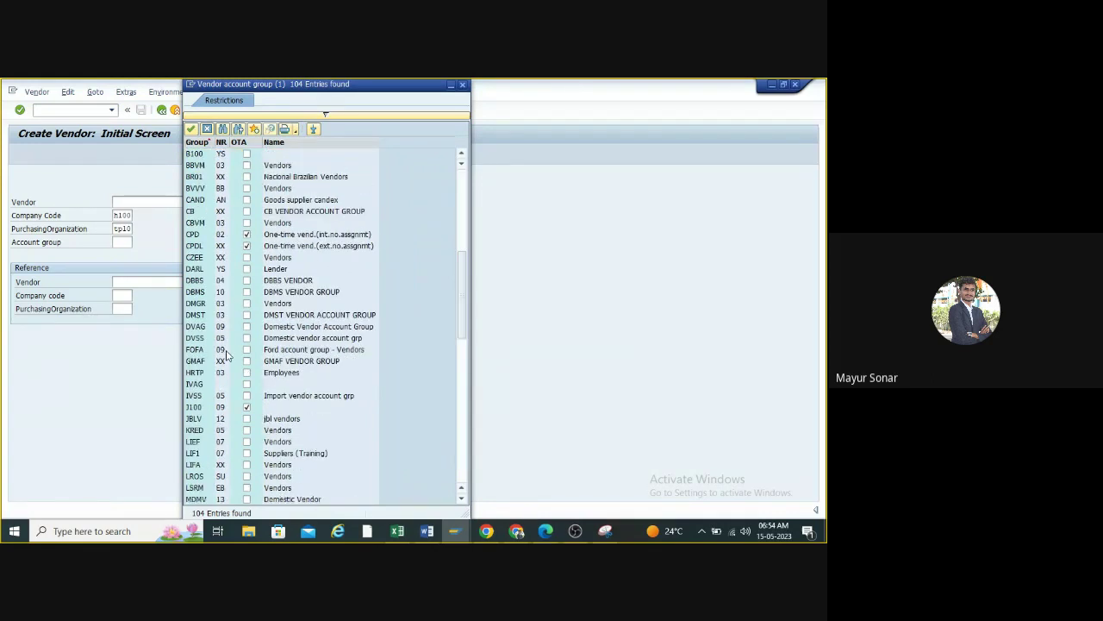
scroll(227, 353, down, 7)
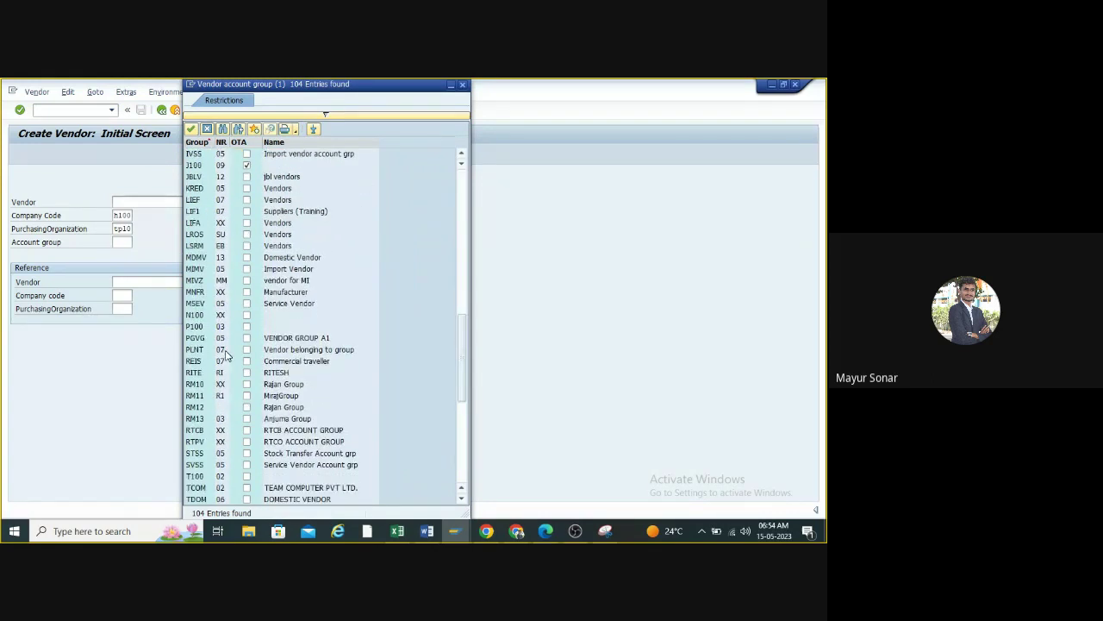
scroll(216, 345, down, 2)
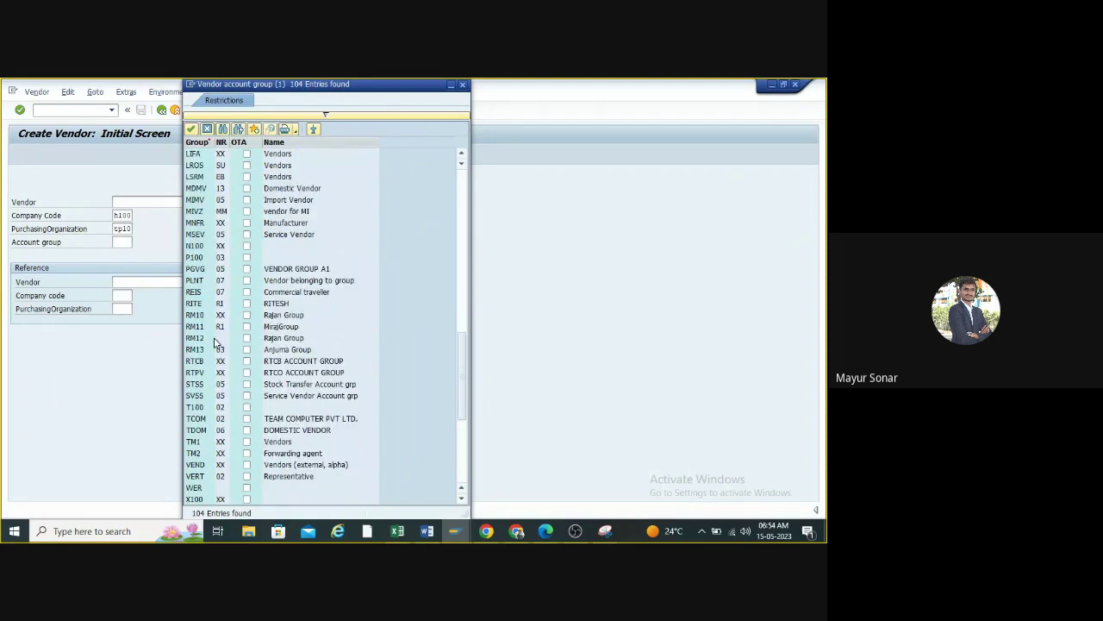
scroll(215, 343, down, 2)
scroll(215, 342, up, 4)
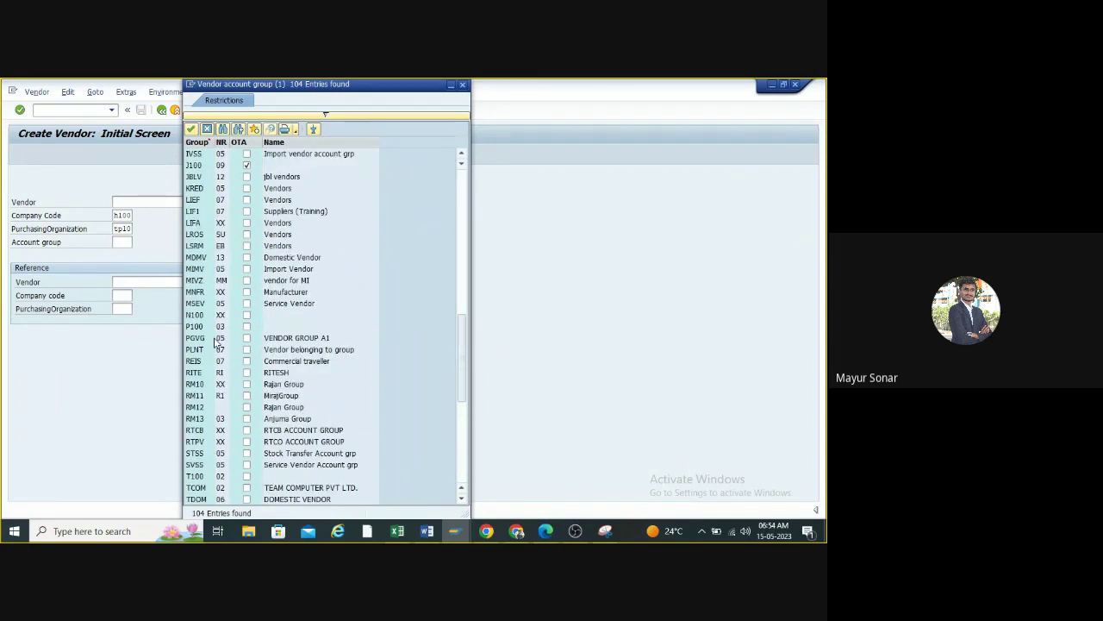
scroll(197, 291, up, 5)
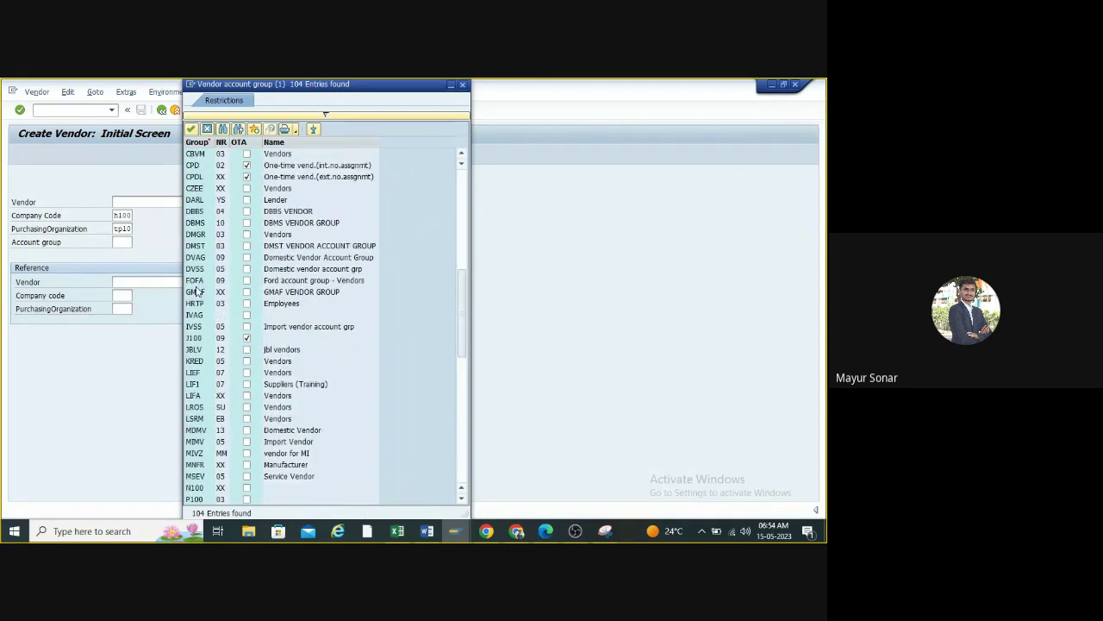
click(193, 362)
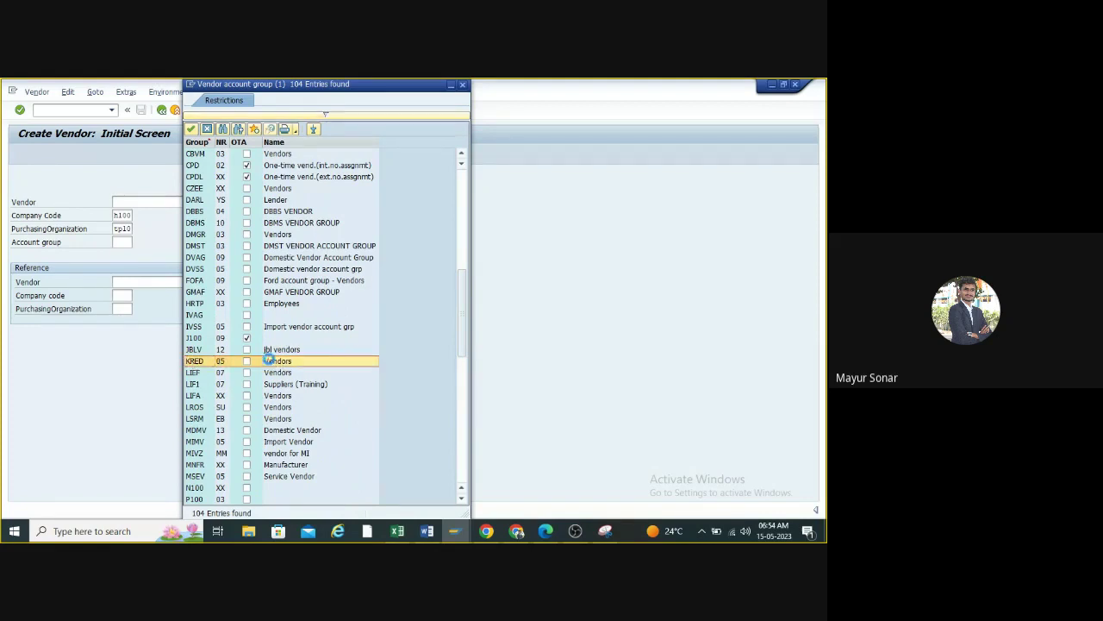
double_click(269, 361)
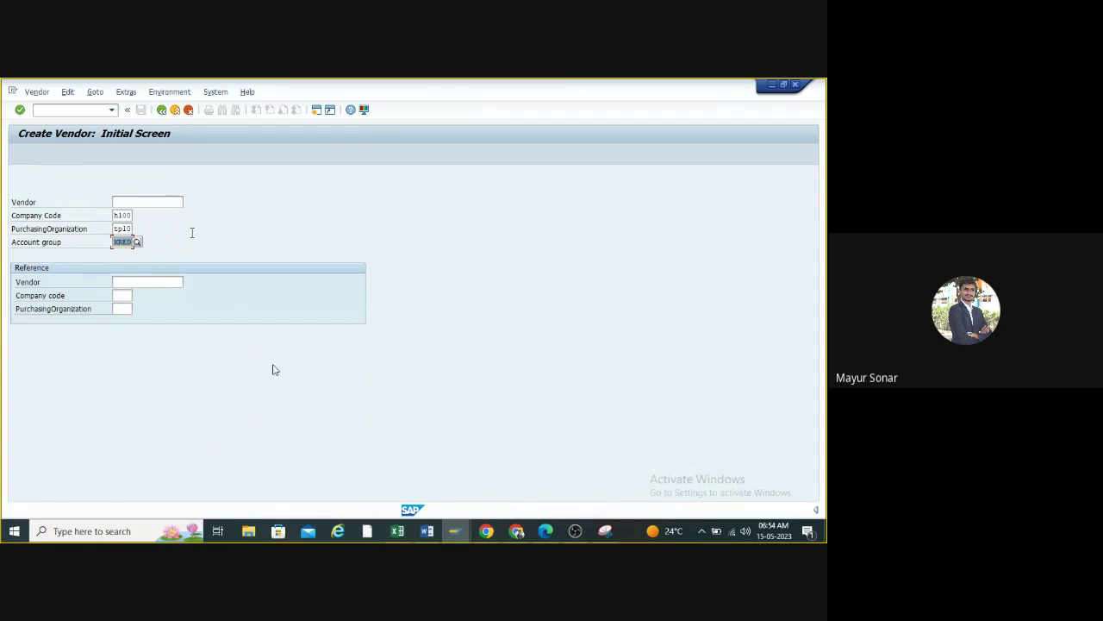
key(Return)
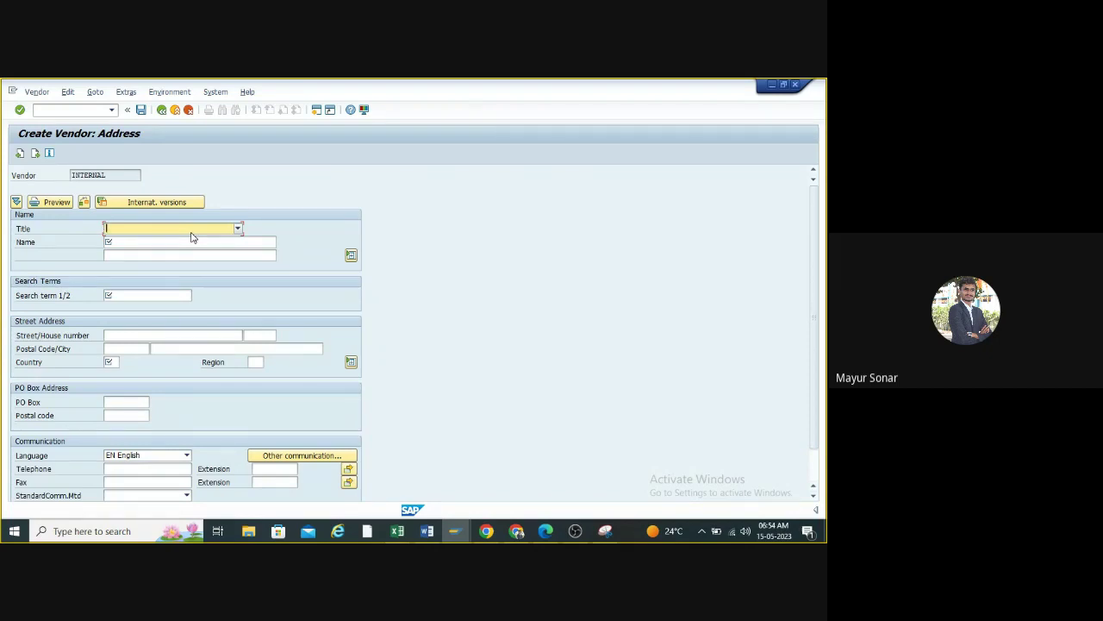
- Set the vendor's title to Company and the name to "Test vendor for SAP MM Free batch"
click(238, 229)
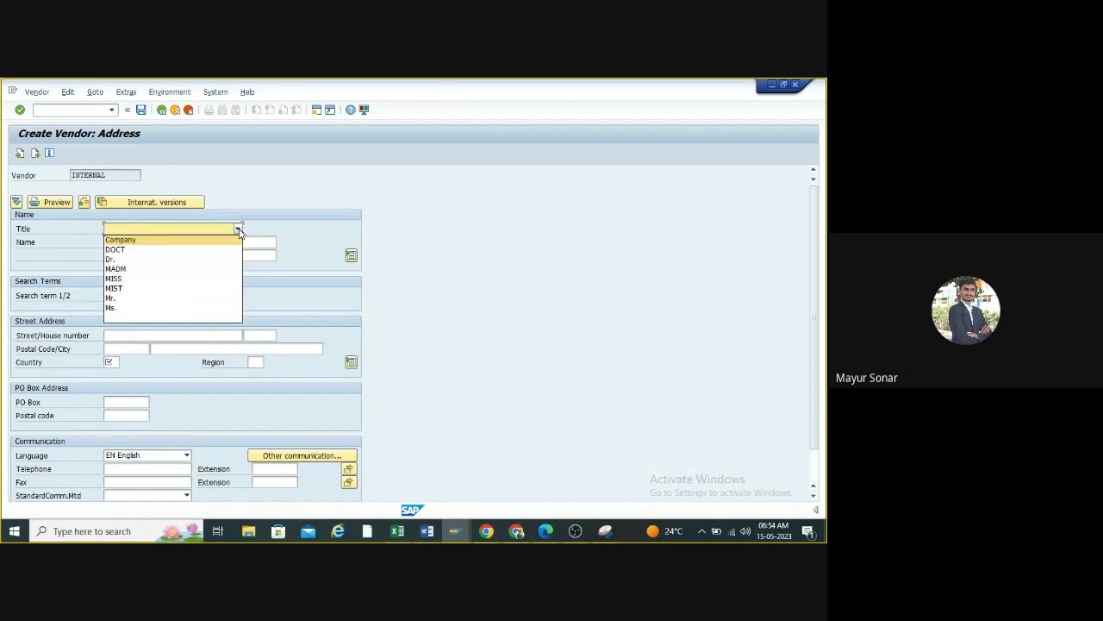
click(168, 242)
key(Tab)
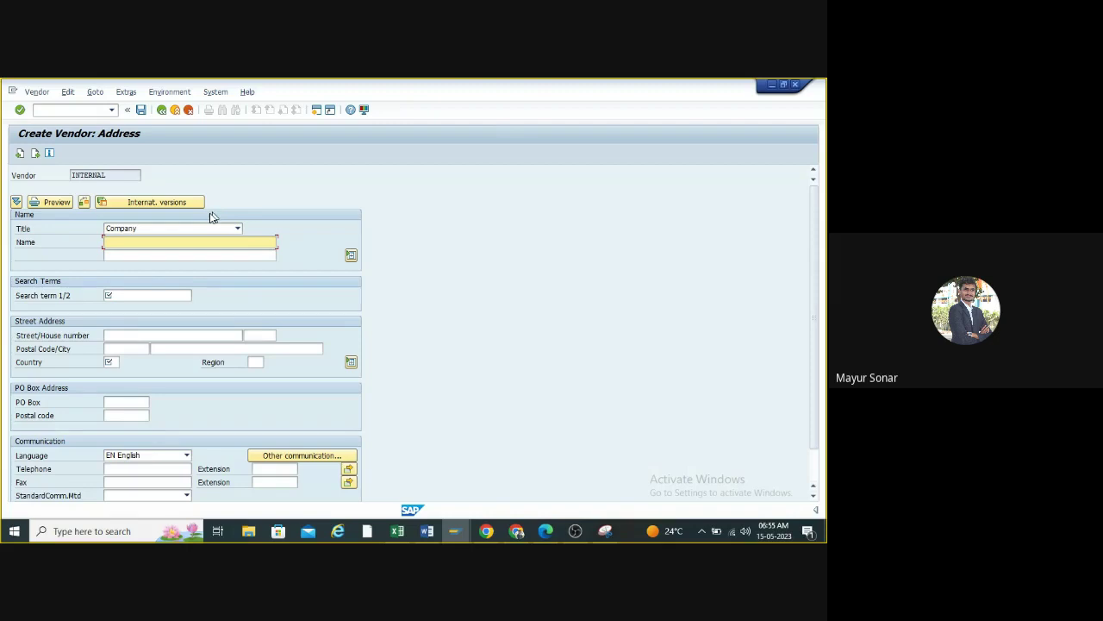
text(Test )
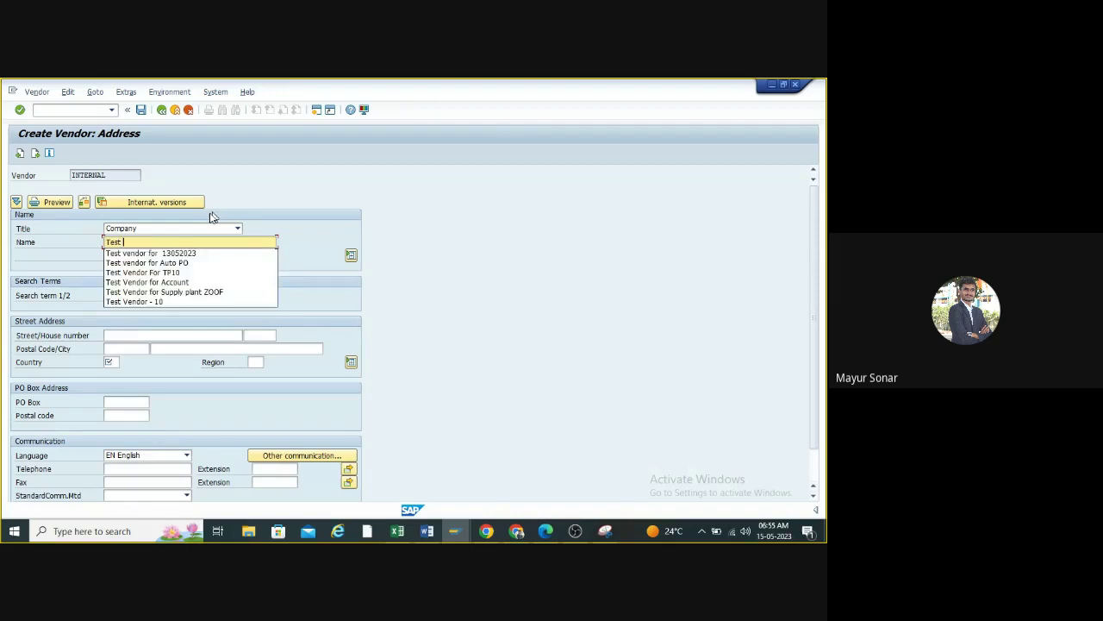
text(vendor for )
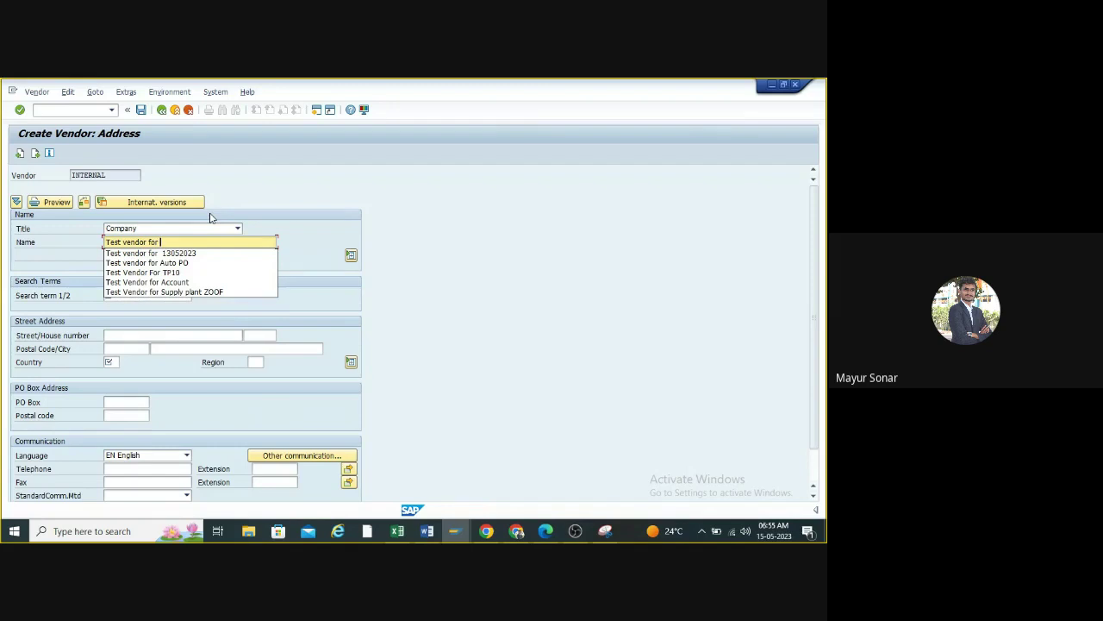
text(SAP MM )
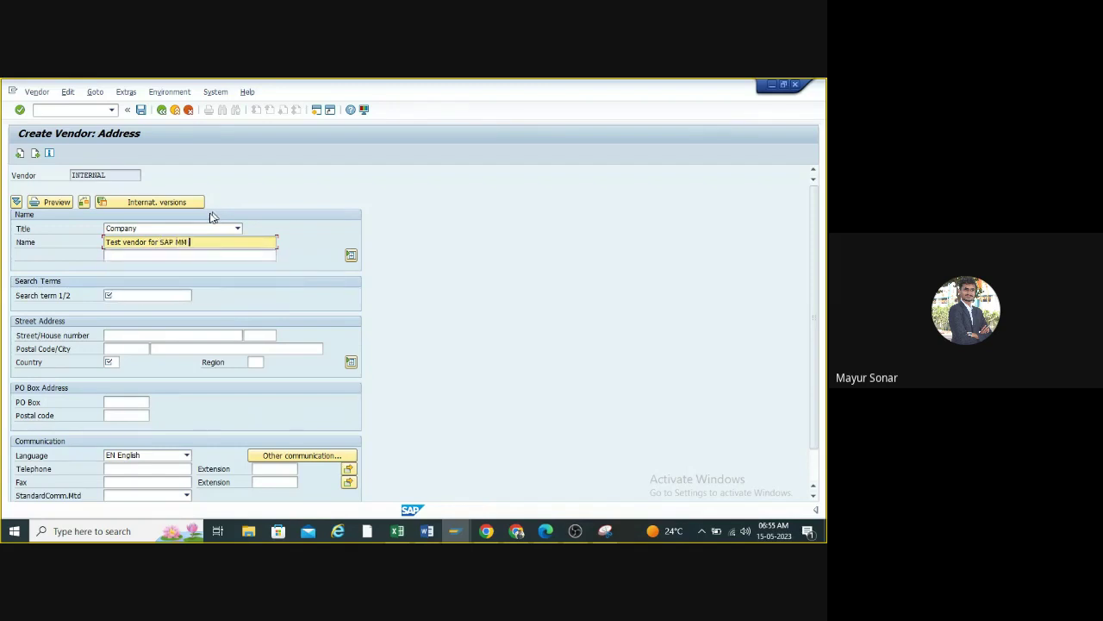
text(Free baatch)
key(BackSpace)
key(BackSpace)
key(BackSpace)
key(BackSpace)
text(tch)
- Enter TVSF as the vendor's search term
click(128, 295)
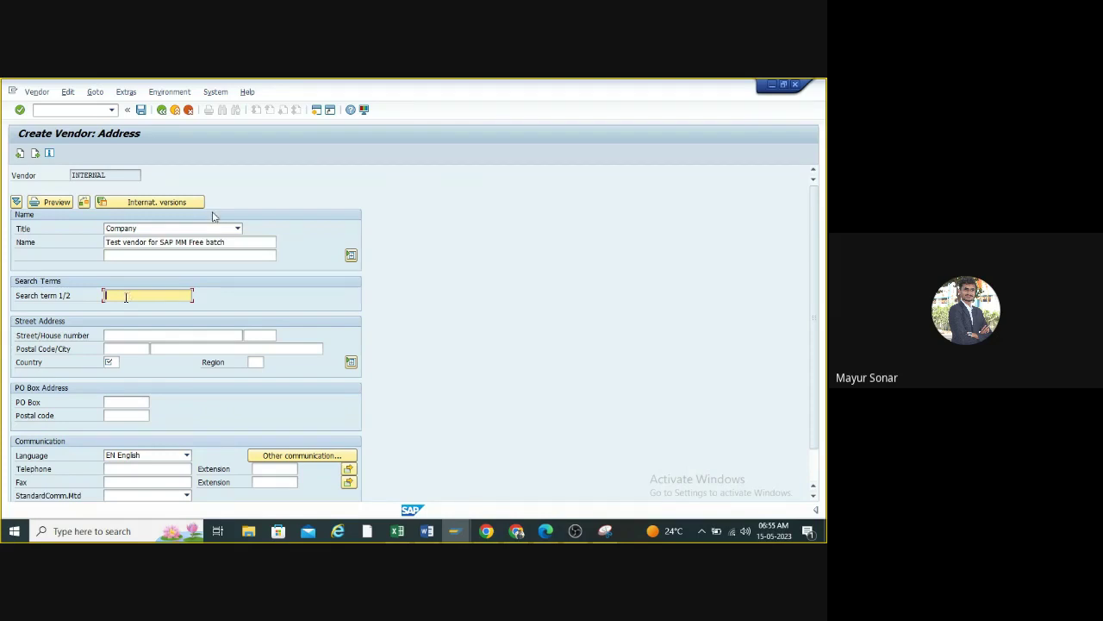
text(T)
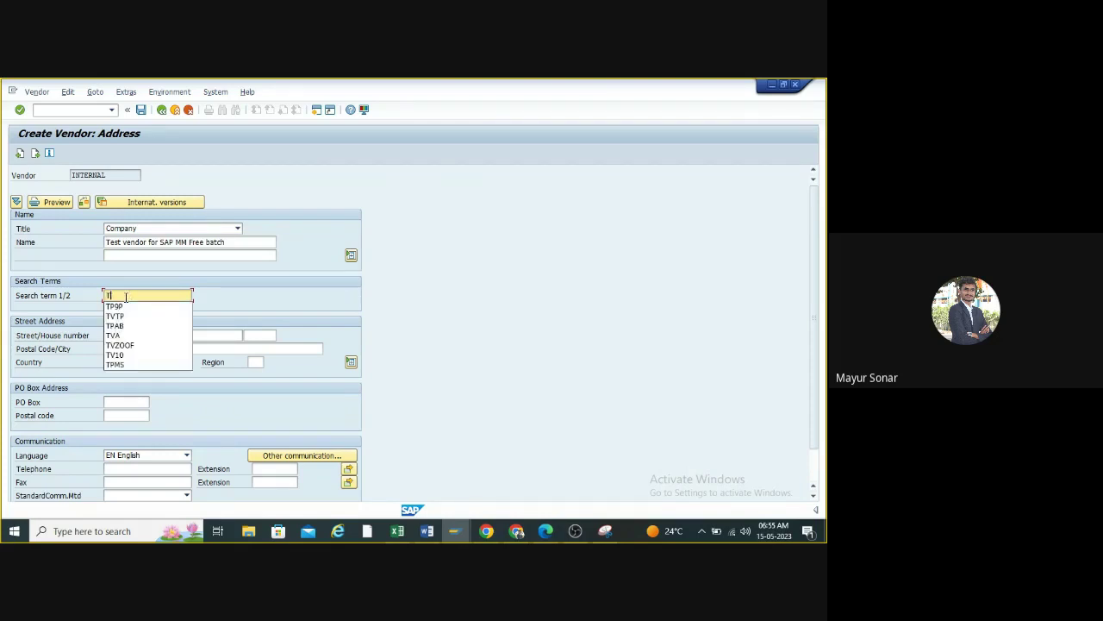
text(V)
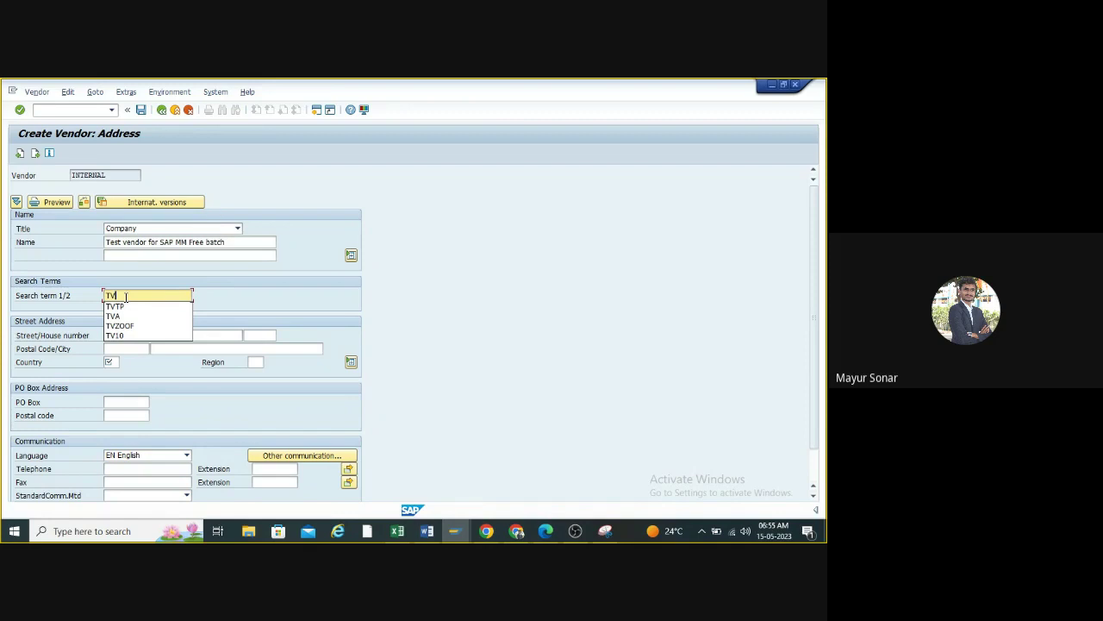
text(SF)
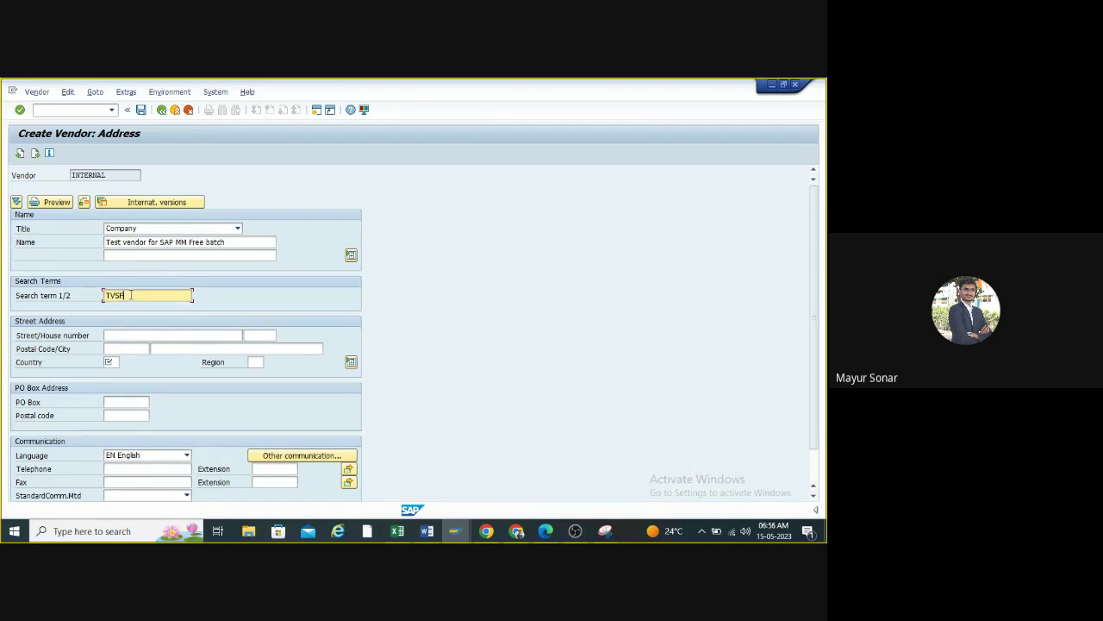
- Fill in the vendor's street in the Street/House number field
scroll(153, 299, down, 2)
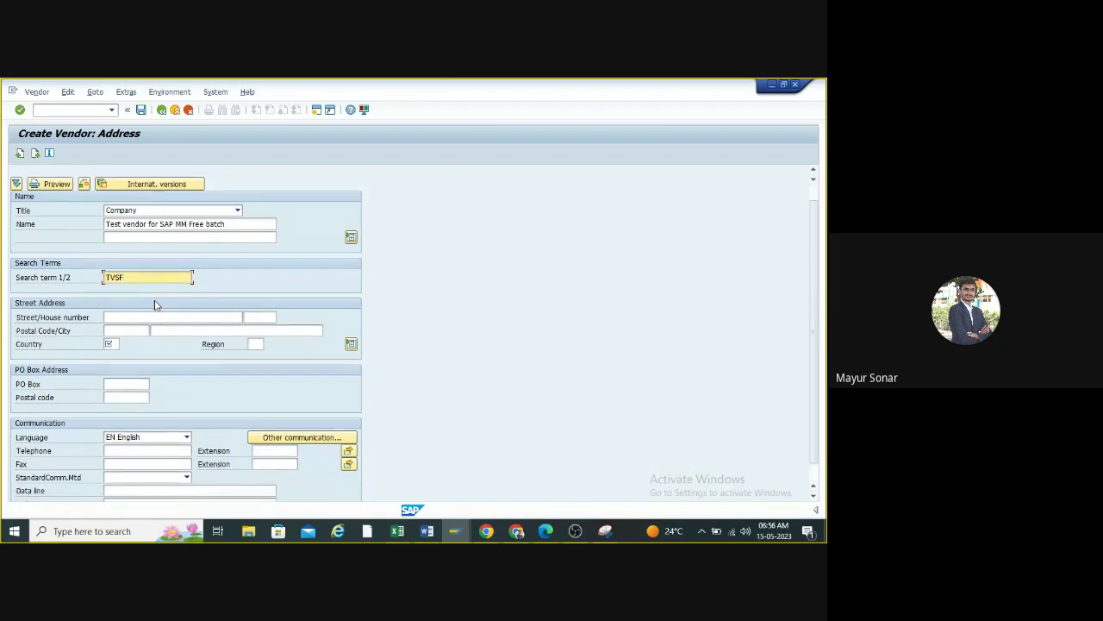
click(116, 297)
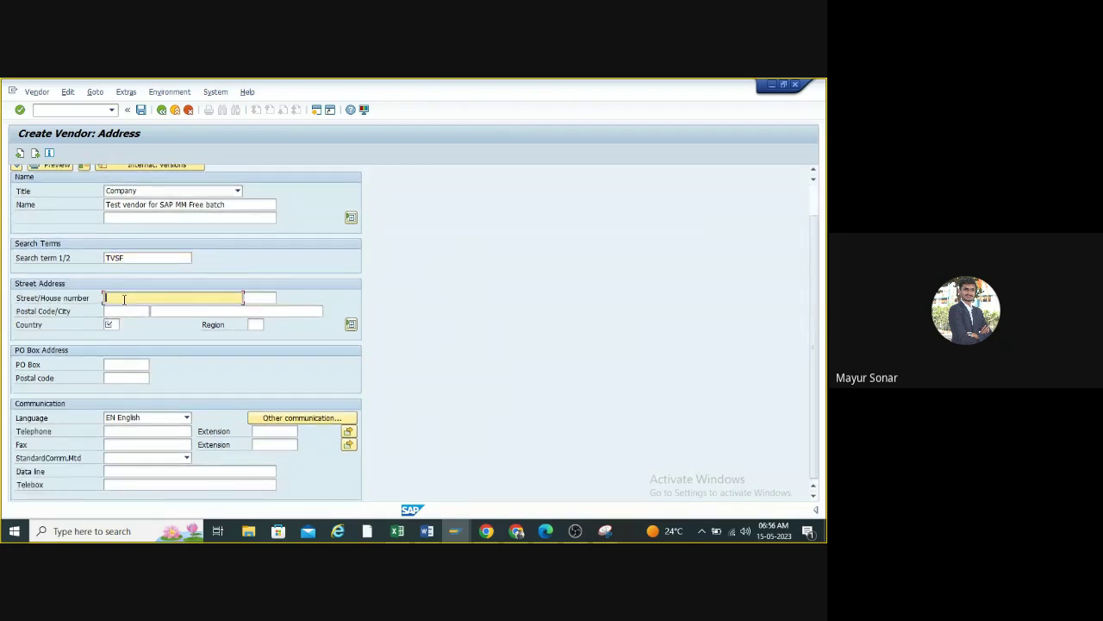
text(St)
text(reetNo)
text( 5 )
text(Sa)
text(mbhajina)
text(g)
key(BackSpace)
key(BackSpace)
text(r)
- Select India (IN) as the country in the vendor's street address
click(109, 324)
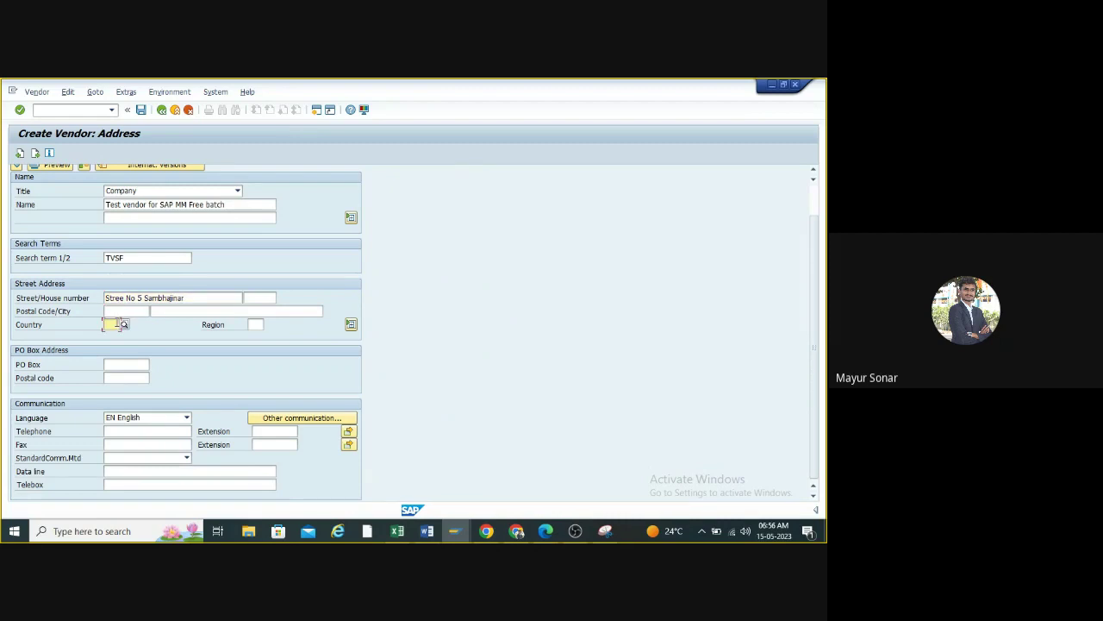
click(125, 325)
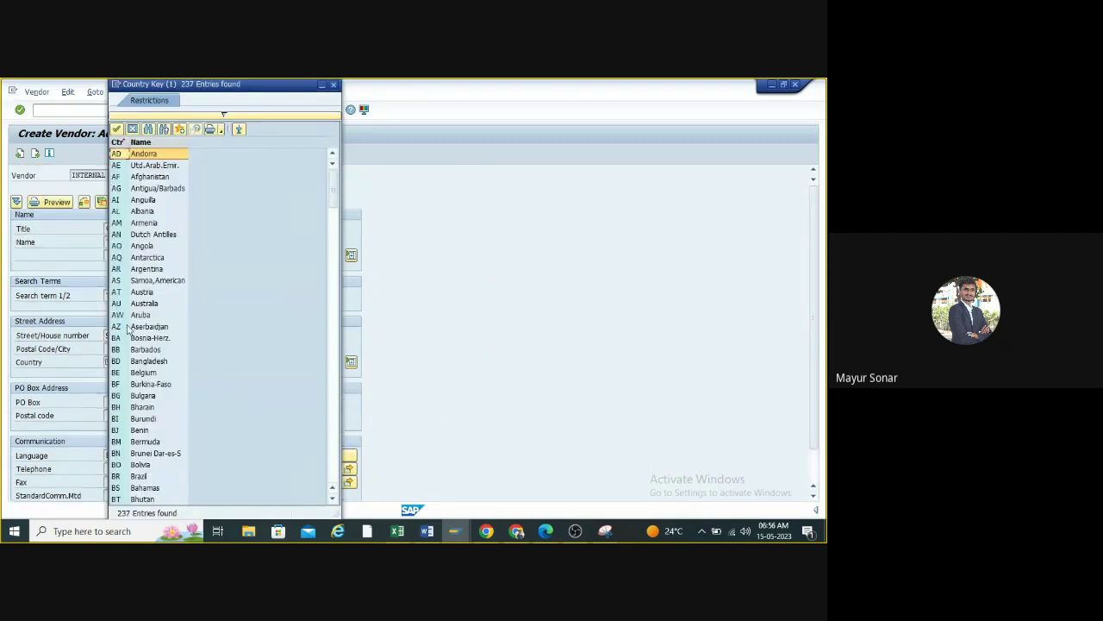
scroll(138, 311, down, 6)
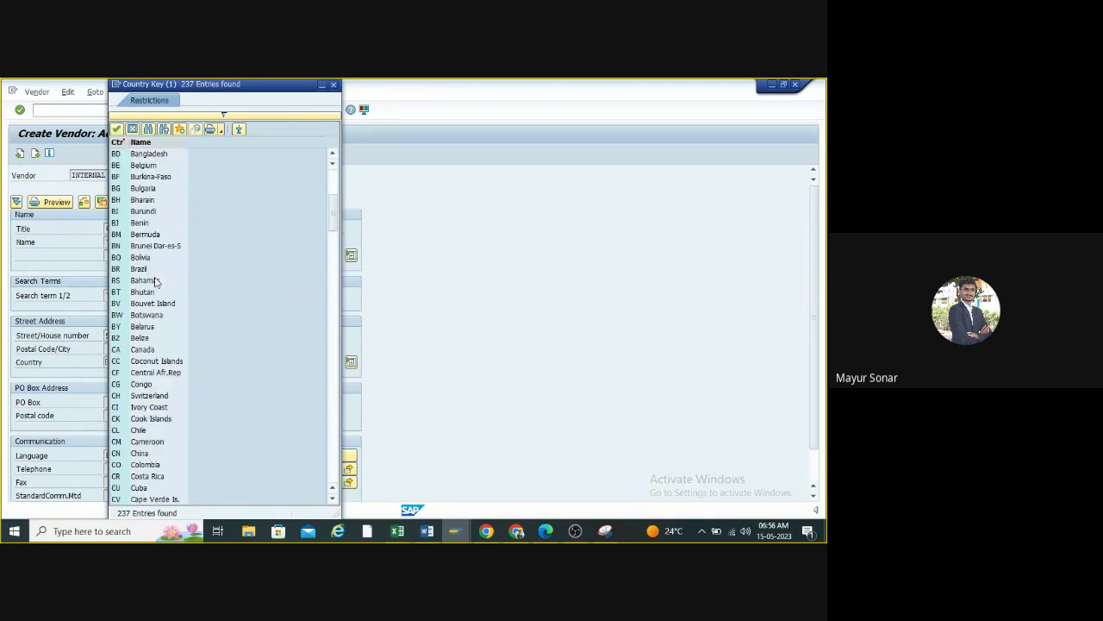
scroll(155, 282, down, 12)
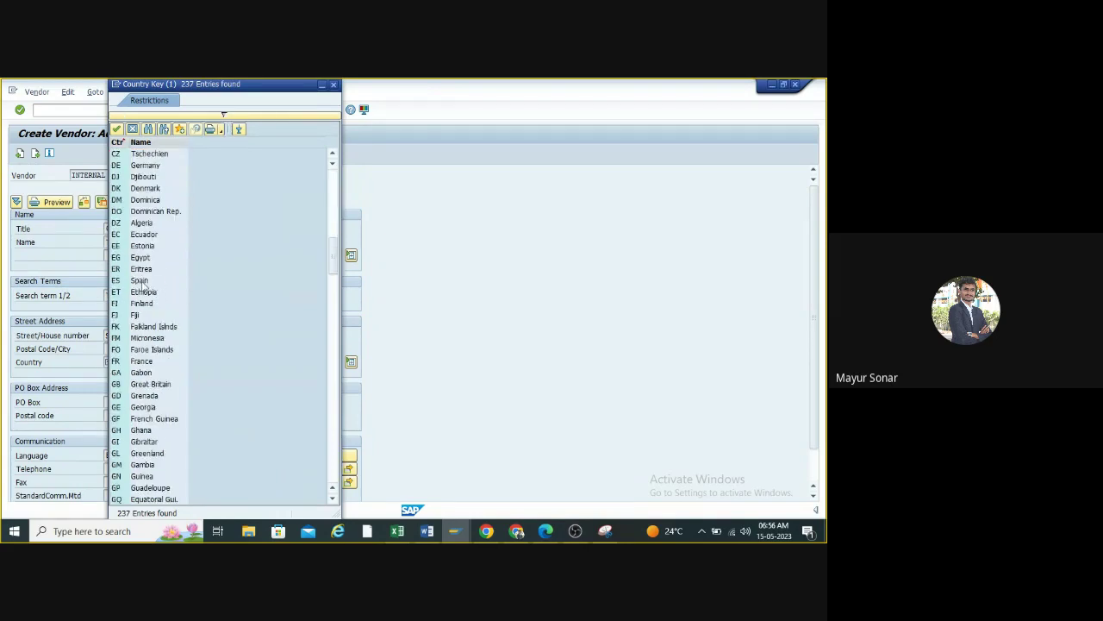
scroll(143, 287, down, 3)
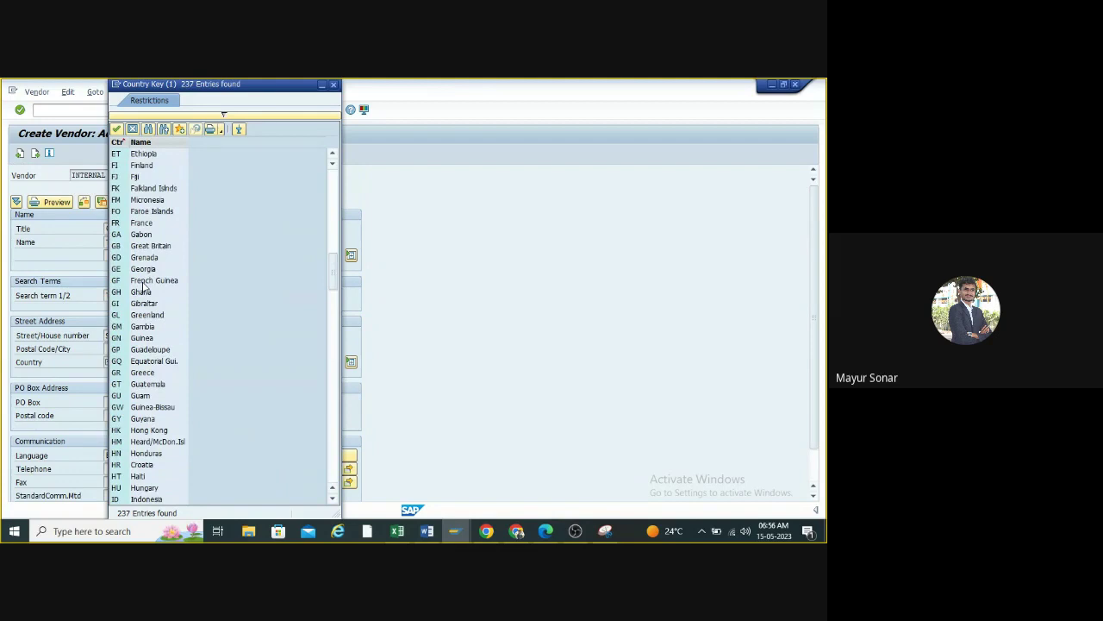
scroll(144, 287, down, 3)
scroll(143, 287, down, 2)
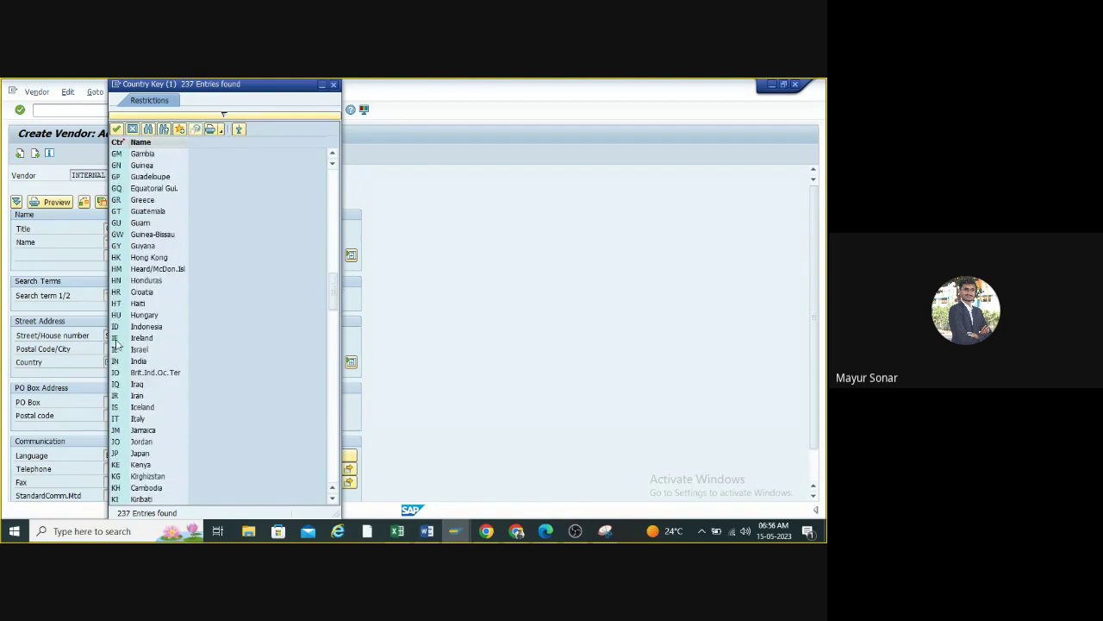
click(117, 338)
click(116, 362)
double_click(115, 362)
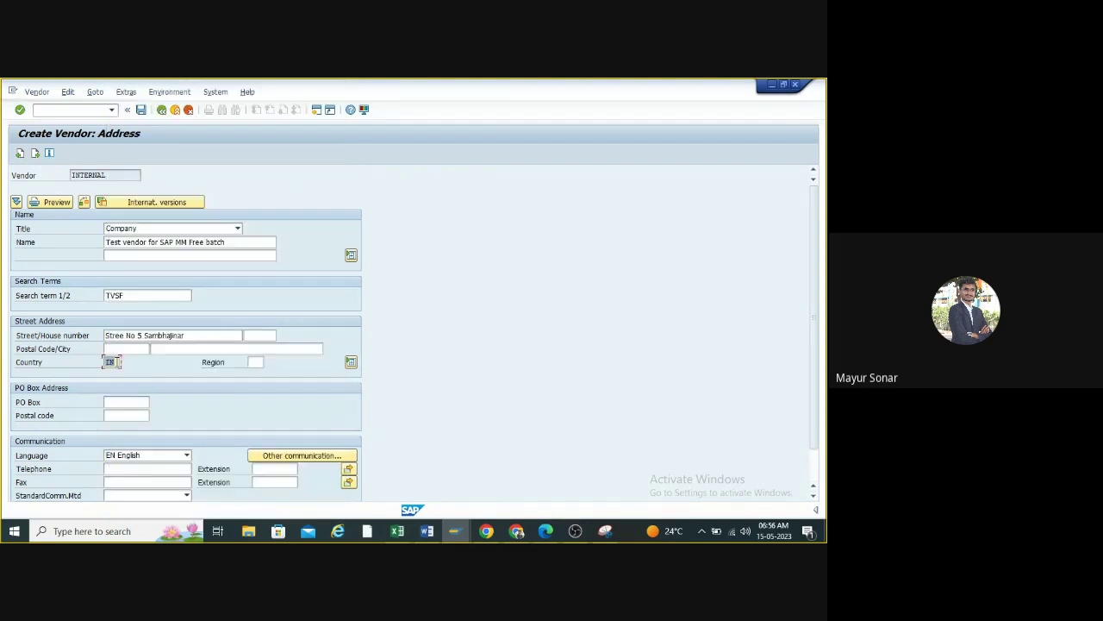
- Select Maharashtra (13) as the region in the vendor's street address
click(253, 362)
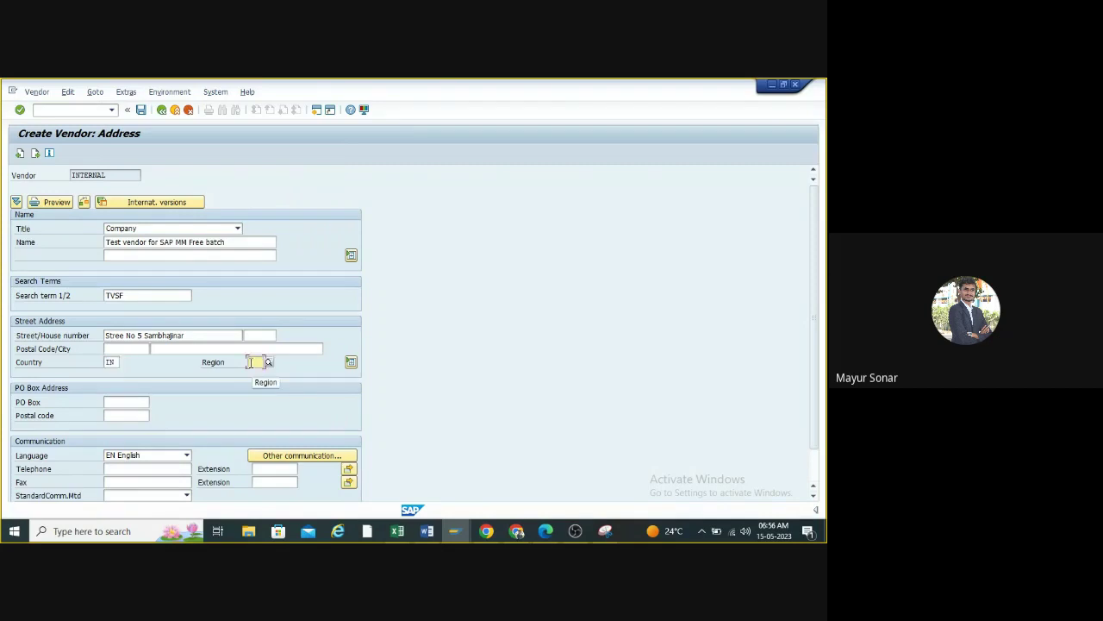
click(268, 362)
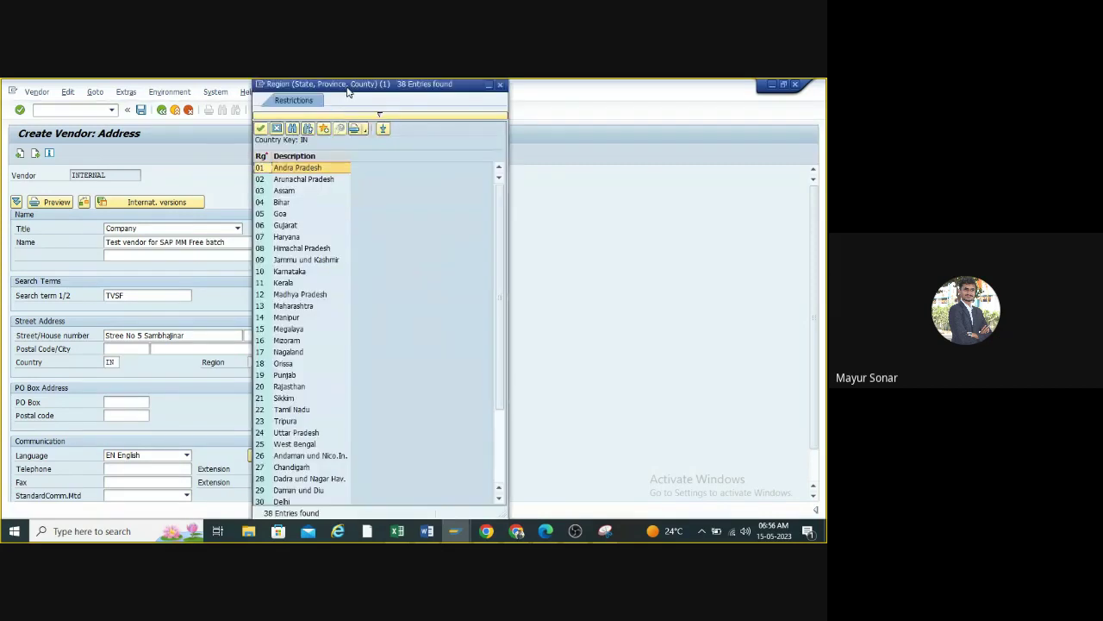
drag(349, 92, 374, 92)
scroll(290, 315, down, 1)
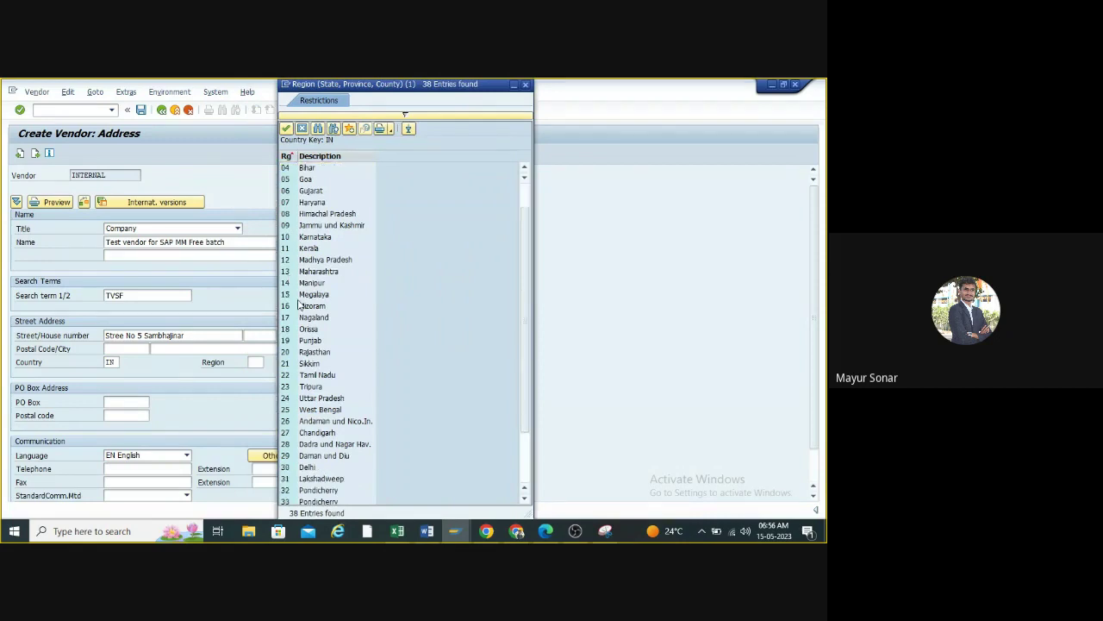
scroll(297, 305, up, 1)
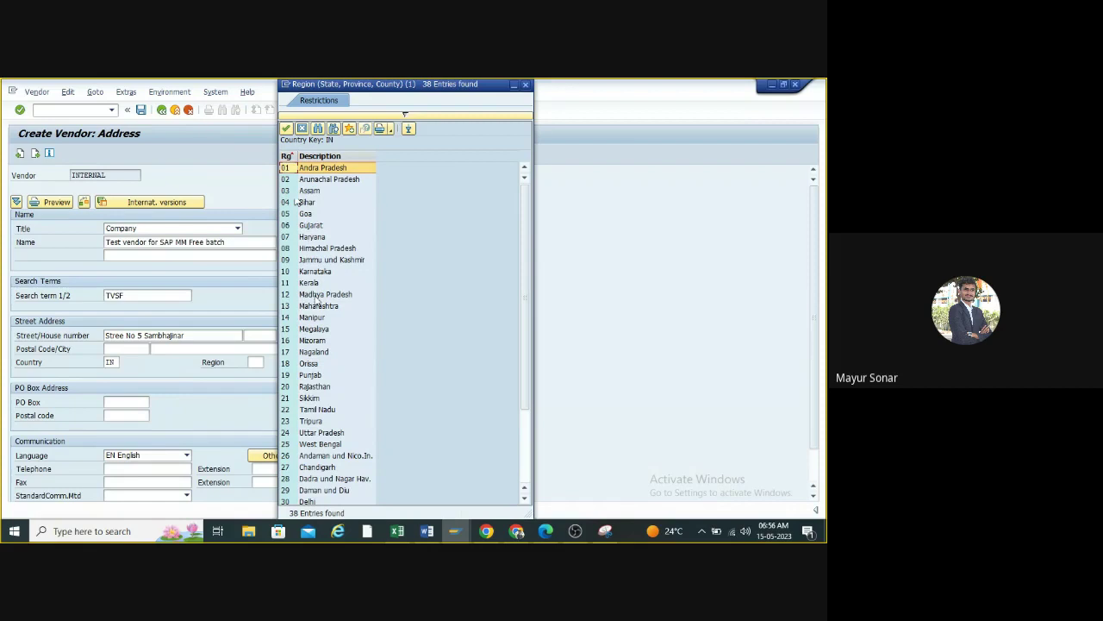
double_click(287, 307)
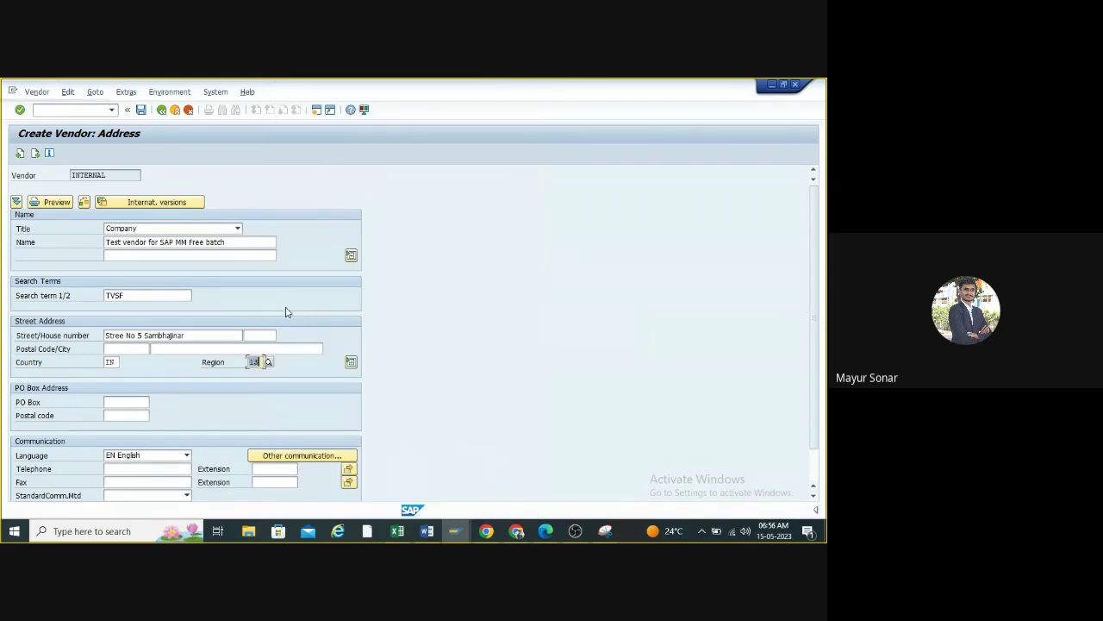
- Enter the vendor's PO Box number and continue to the vendor's control data
scroll(136, 363, down, 1)
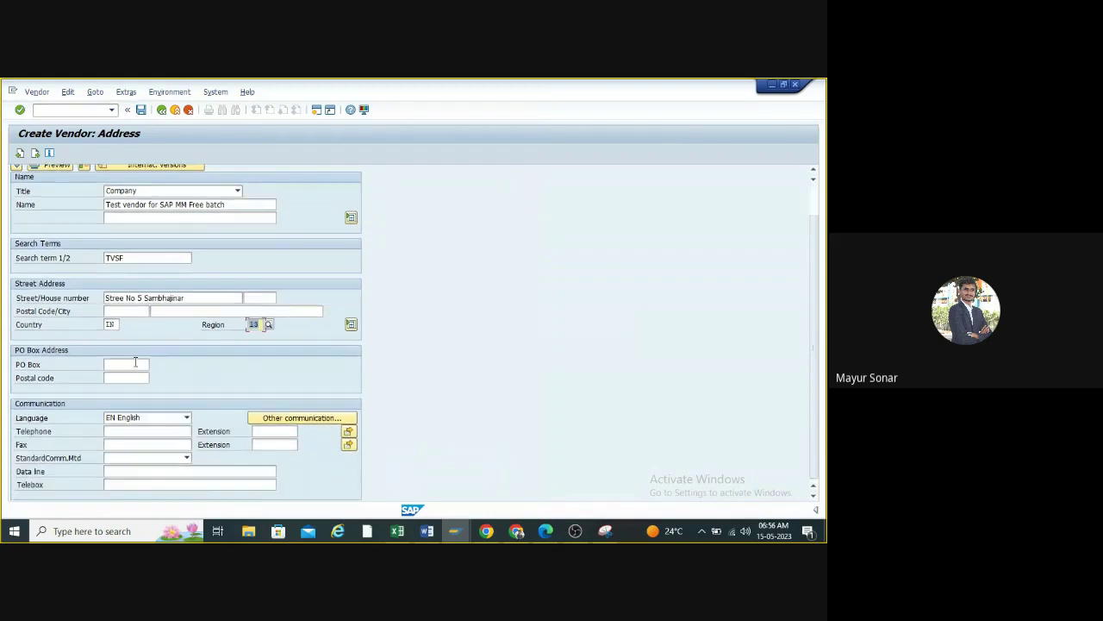
click(135, 363)
text(4459)
text(11)
key(Return)
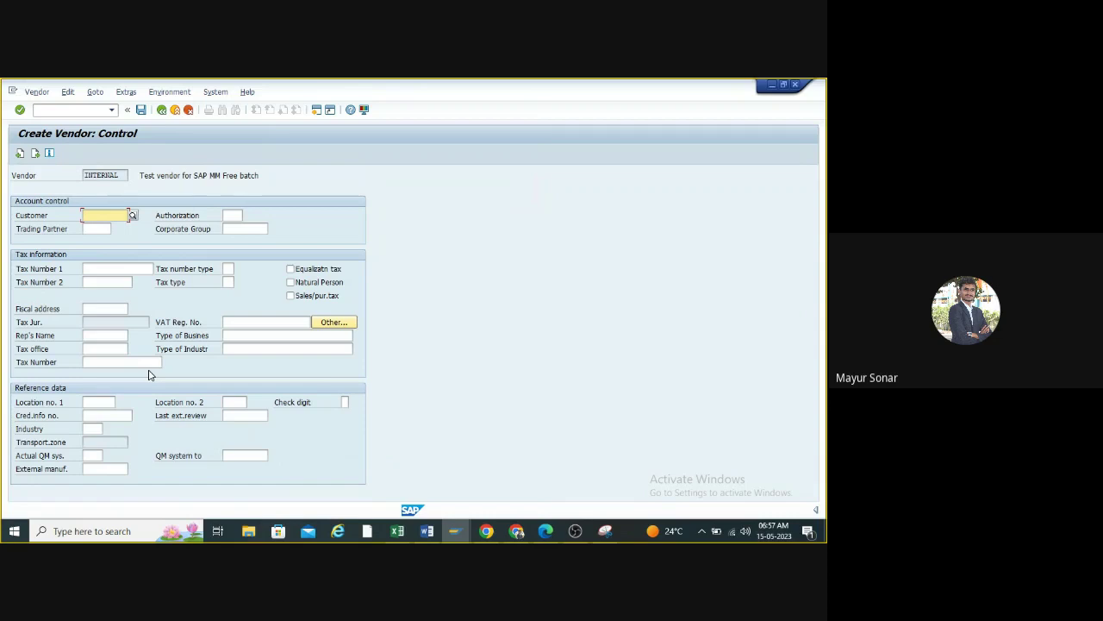
- Skip the vendor's control, bank details and contact person data and continue to the company code accounting information
click(35, 154)
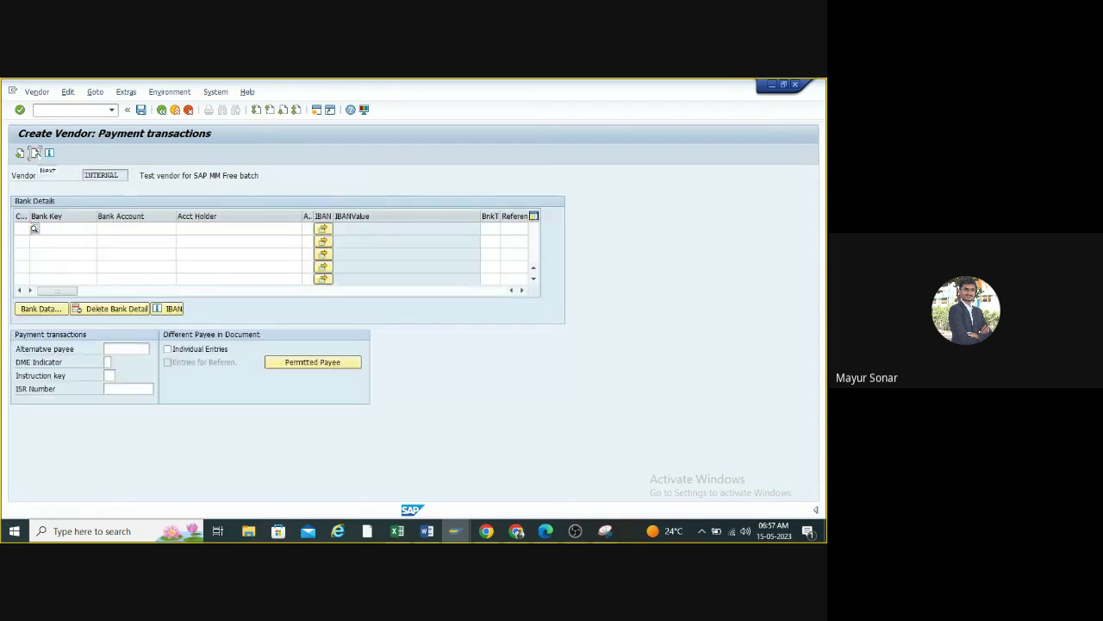
click(37, 155)
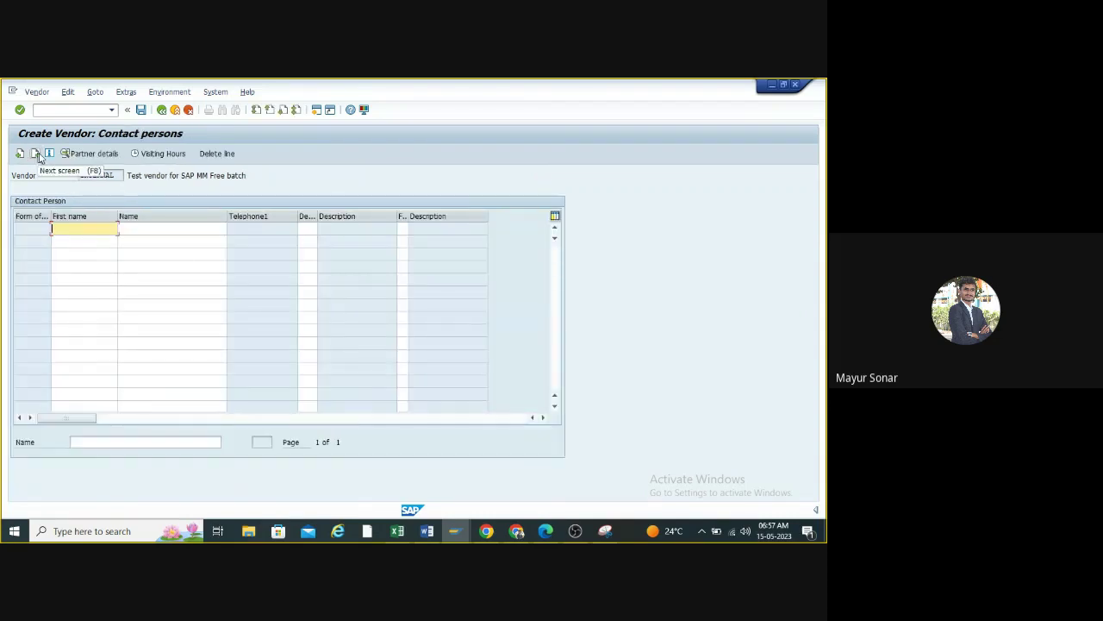
click(38, 155)
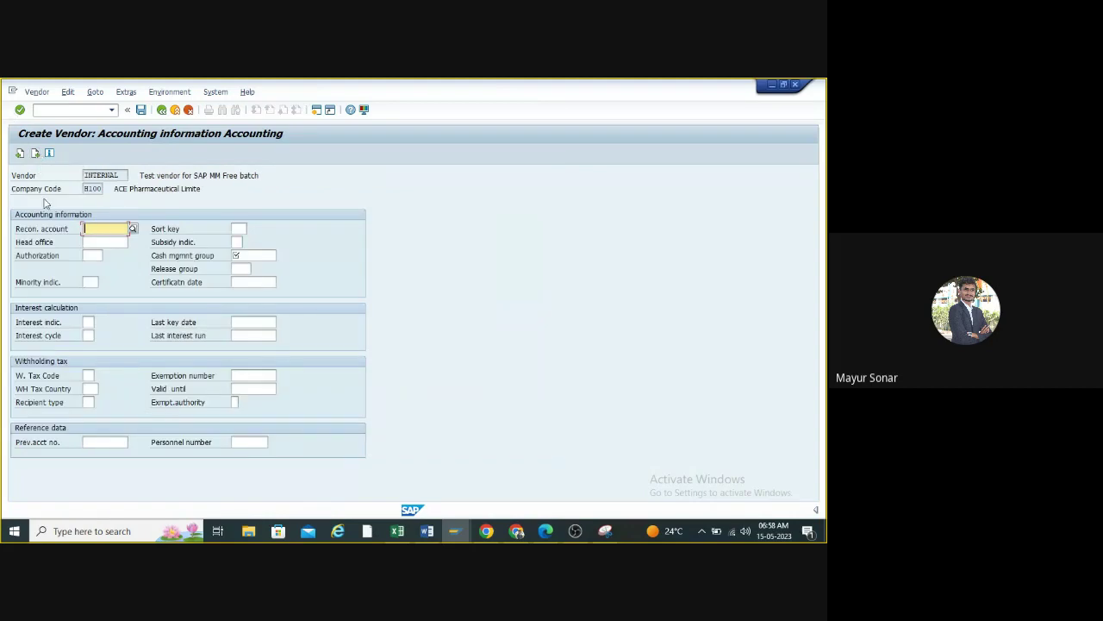
- Select 160000 (Trade Payables - domestic) as the vendor's reconciliation account
click(116, 245)
click(117, 229)
click(133, 229)
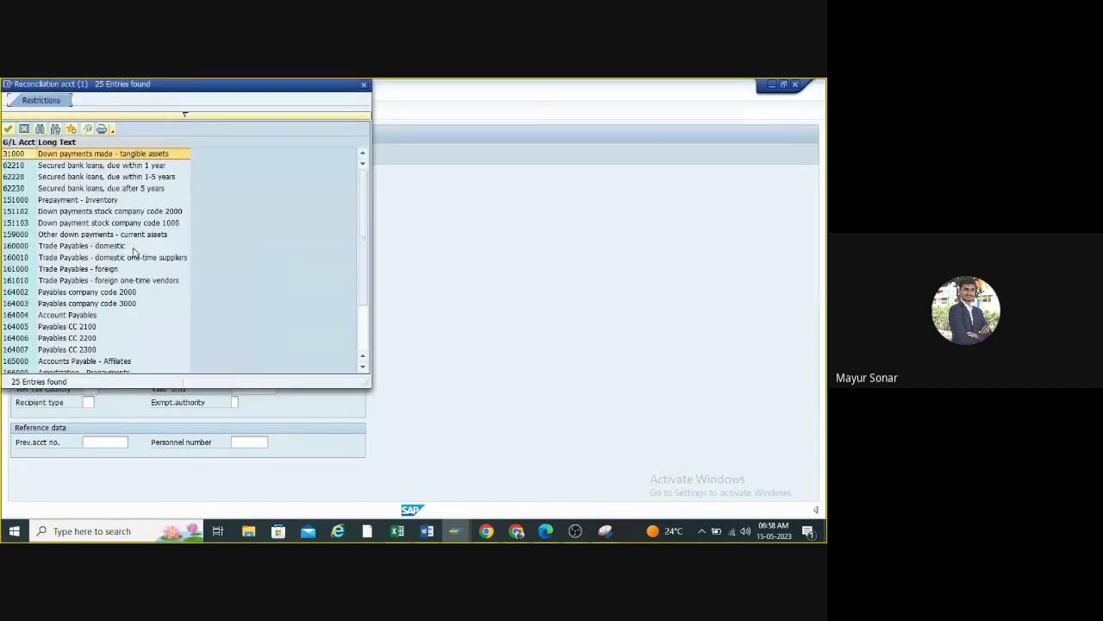
drag(176, 86, 324, 99)
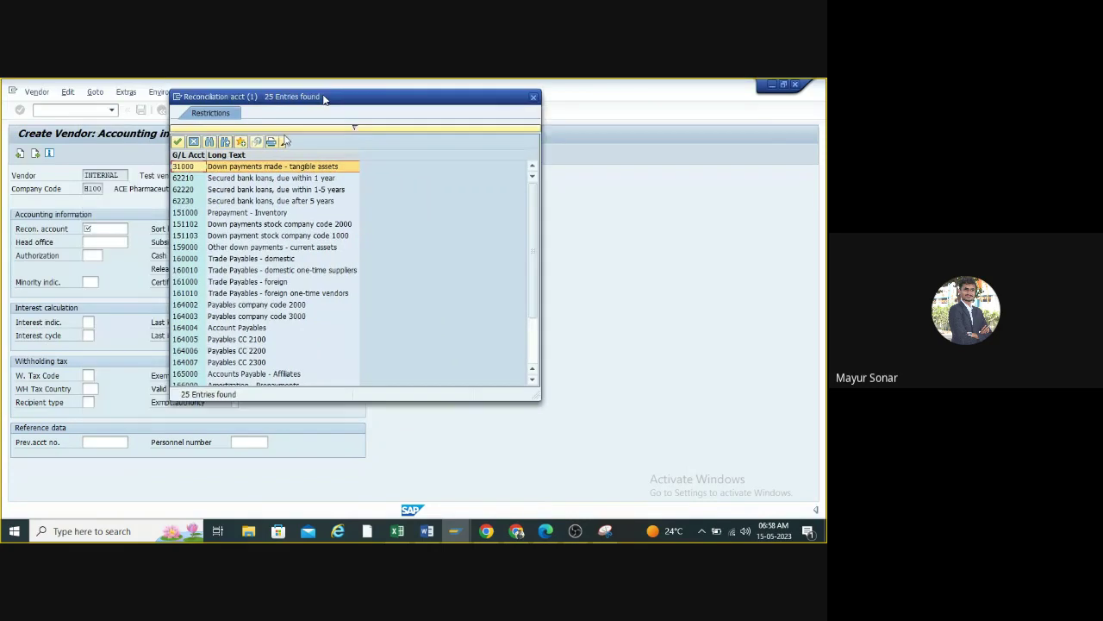
click(184, 260)
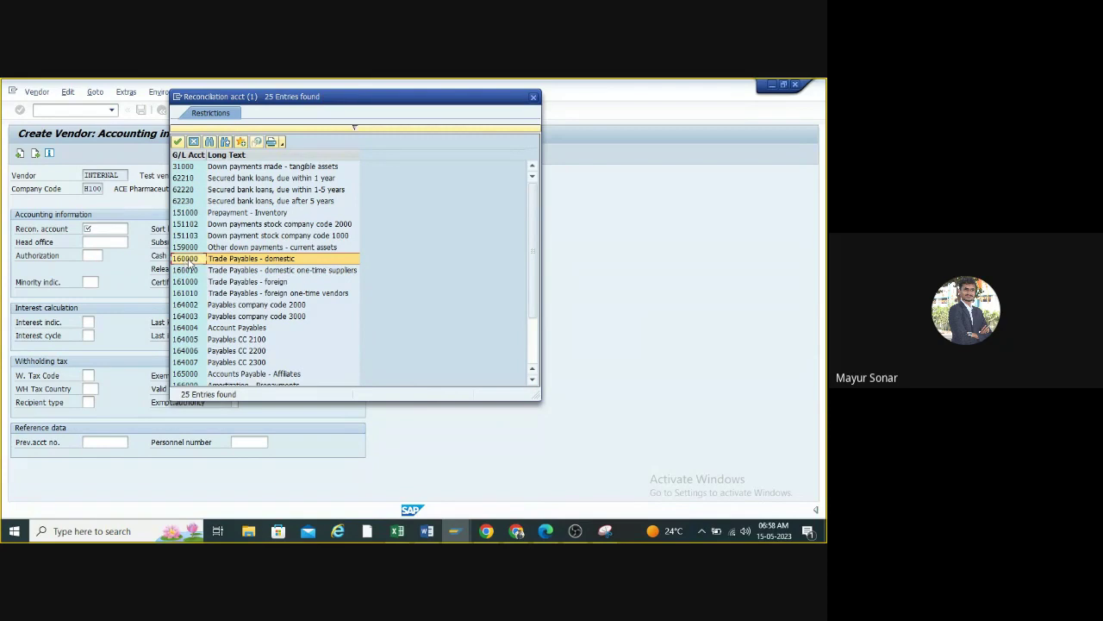
double_click(190, 260)
- Select A1 (Domestic payments) as the vendor's cash management group and continue to the accounting payment transactions
click(259, 256)
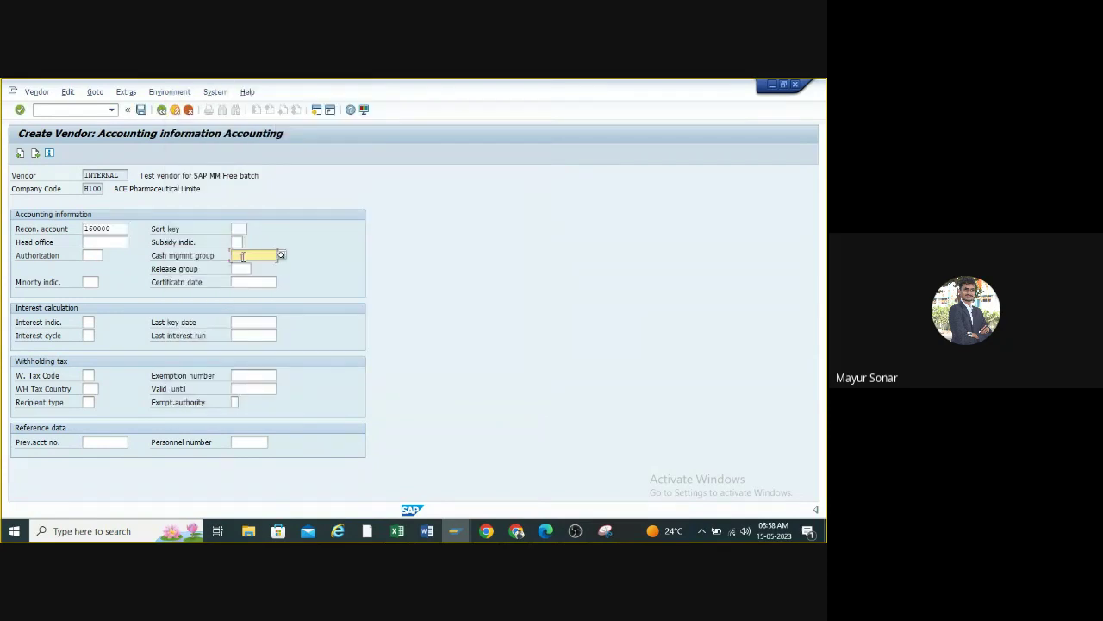
click(281, 256)
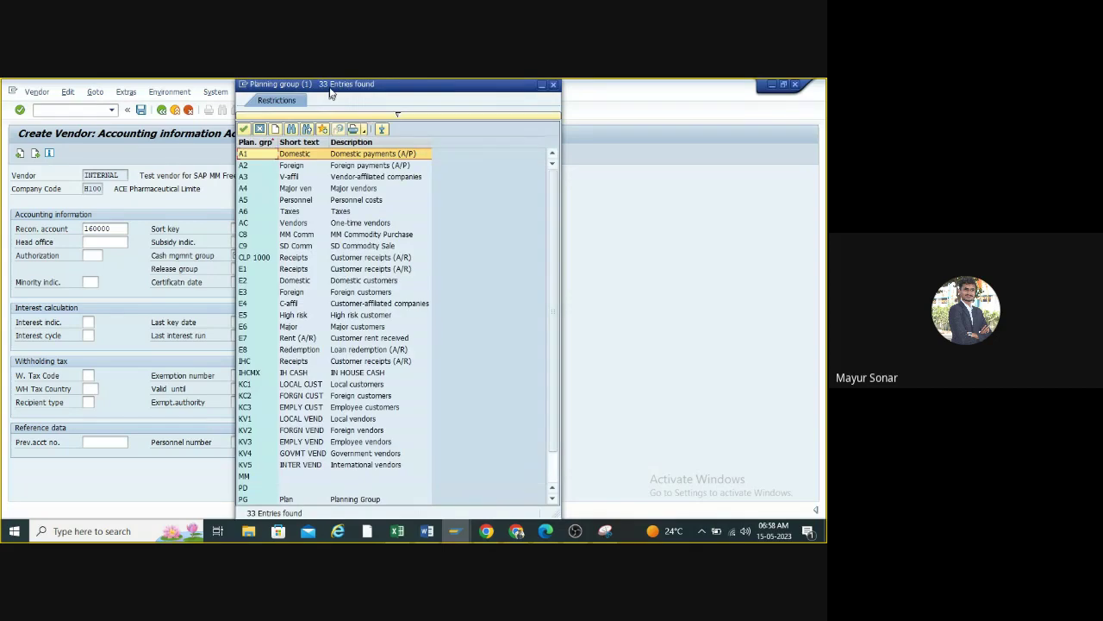
drag(329, 90, 360, 86)
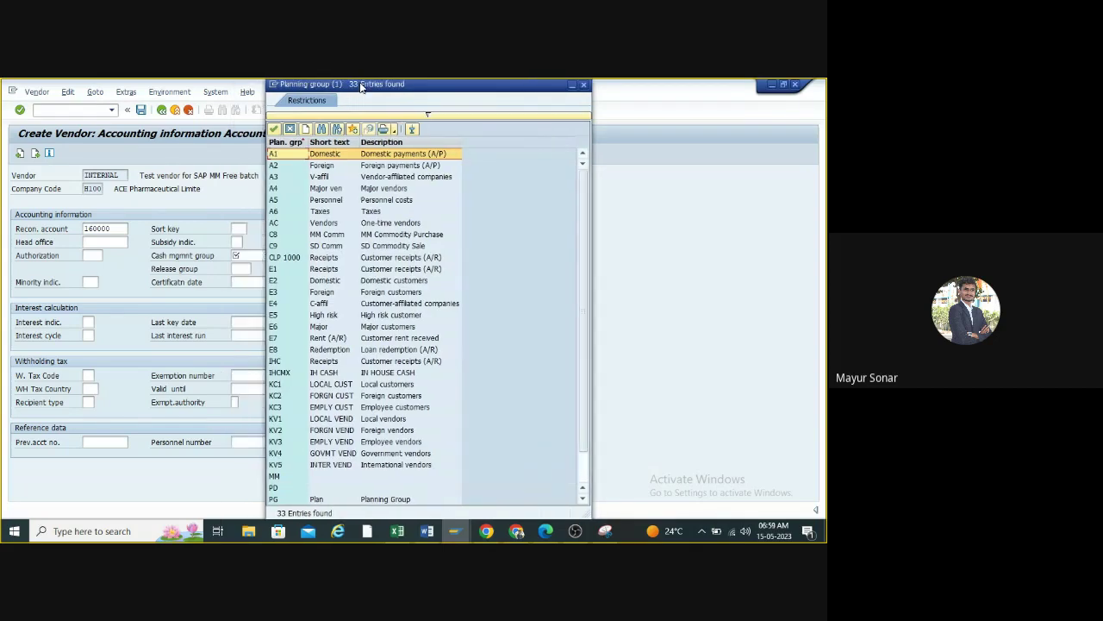
double_click(274, 157)
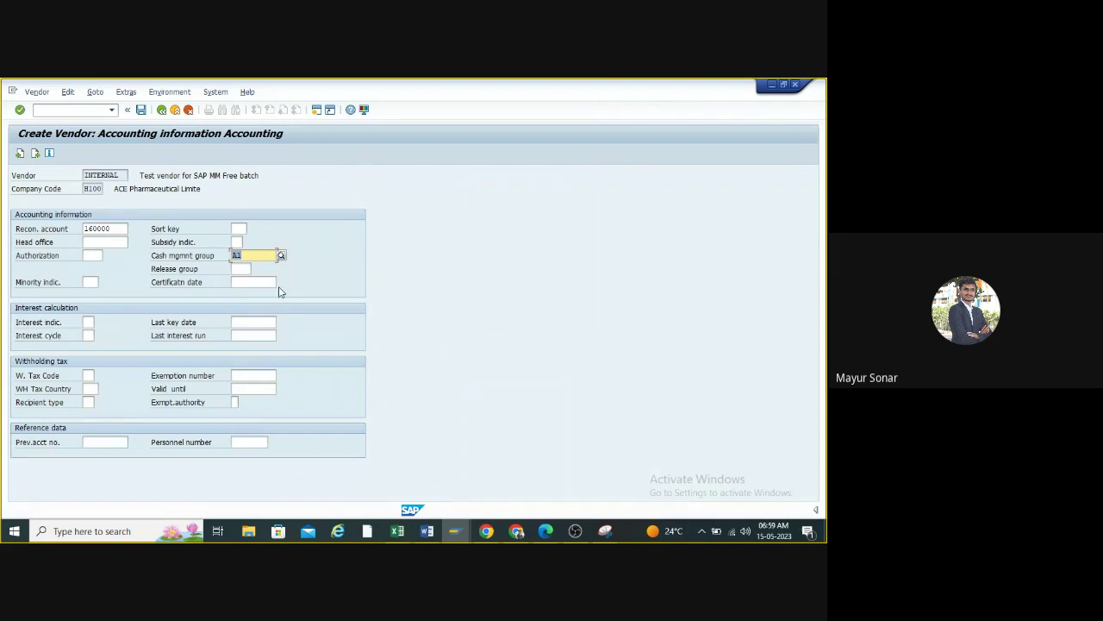
key(Return)
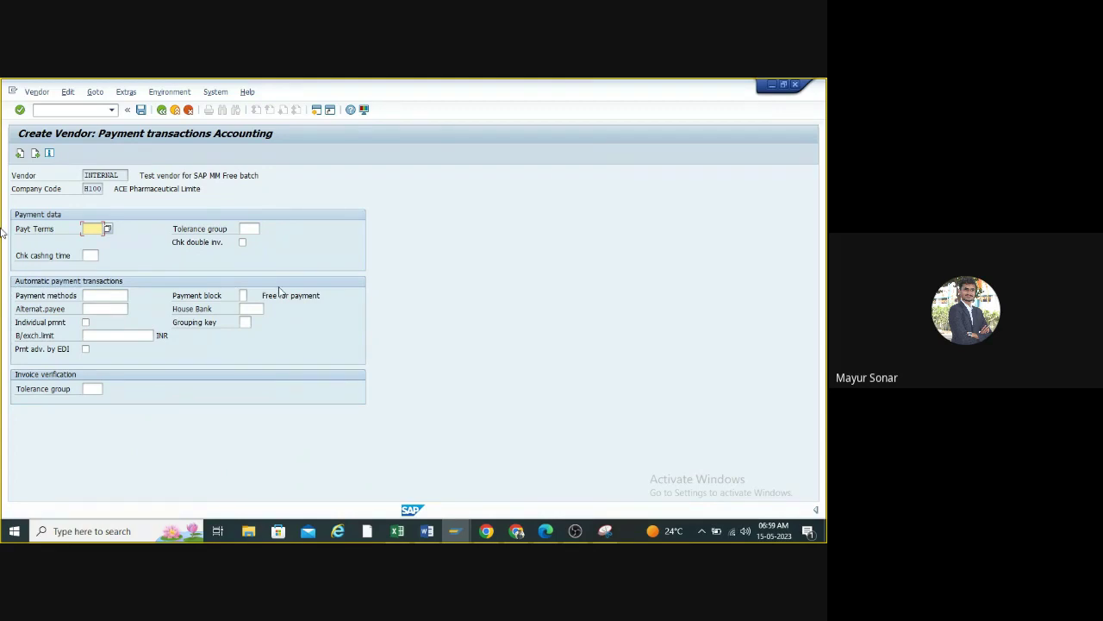
- Select NT30 (Net 30) as the vendor's accounting payment terms and continue past the correspondence data to the purchasing data
click(108, 229)
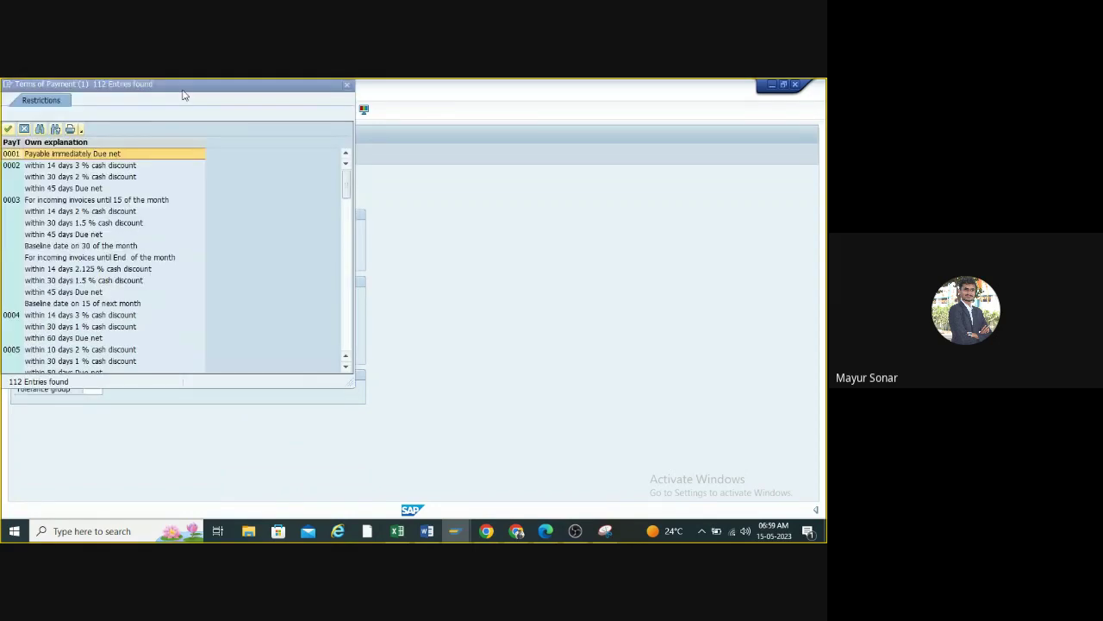
drag(183, 94, 305, 87)
scroll(224, 255, down, 10)
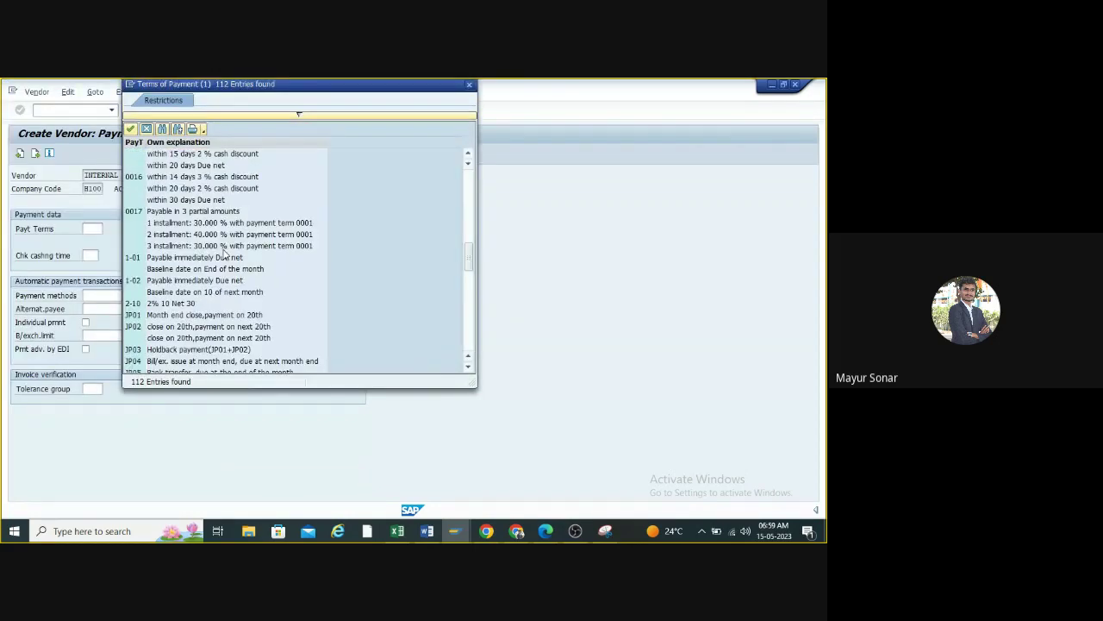
scroll(224, 255, down, 5)
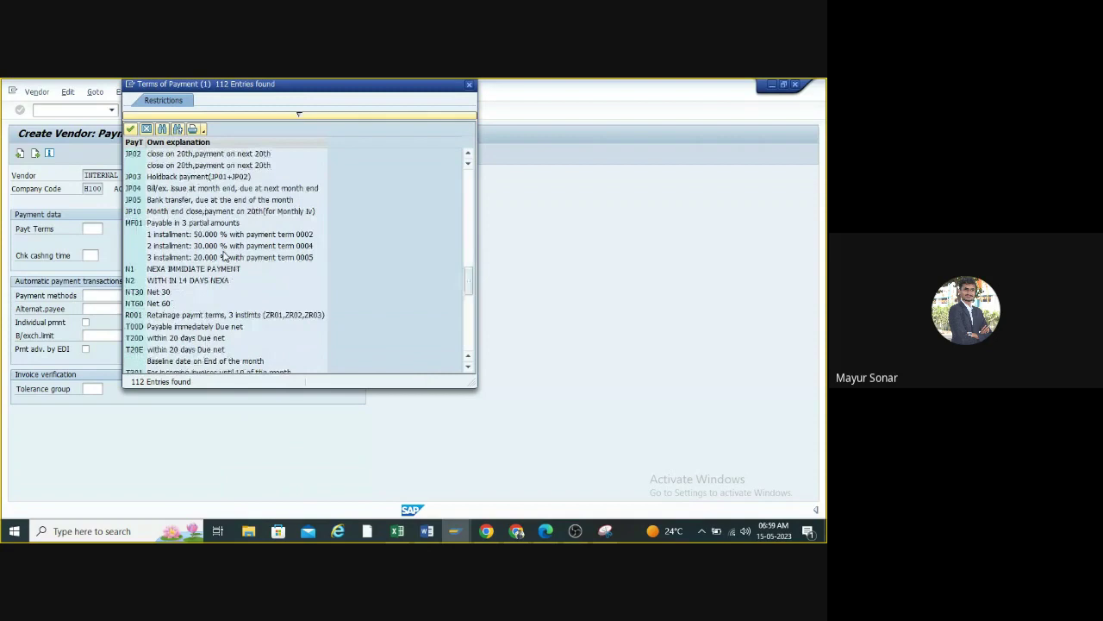
click(138, 294)
click(141, 305)
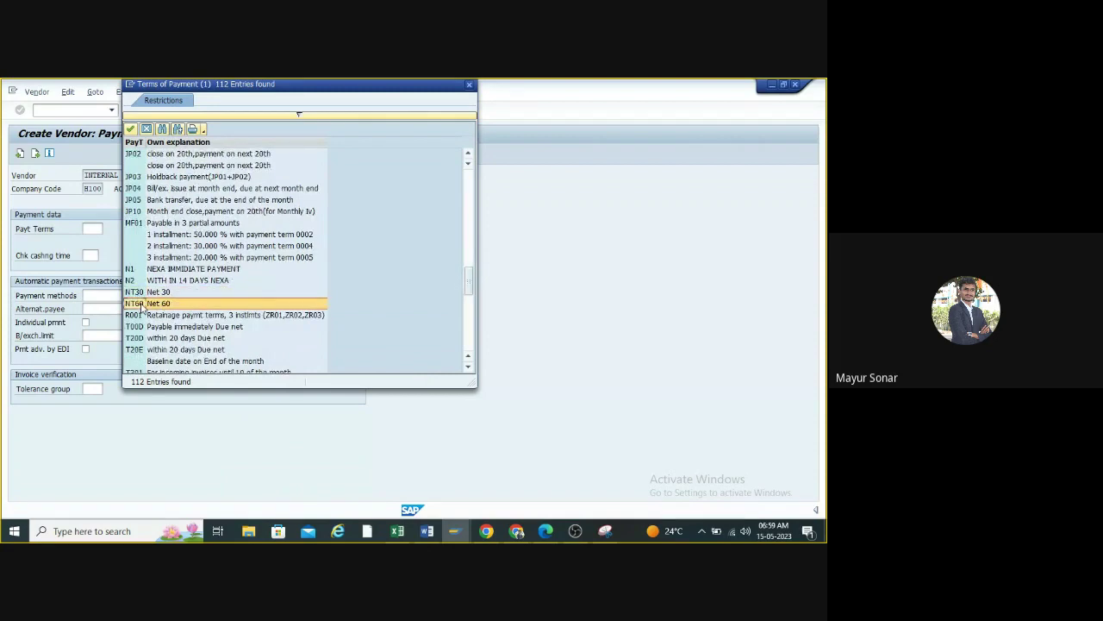
scroll(140, 306, down, 2)
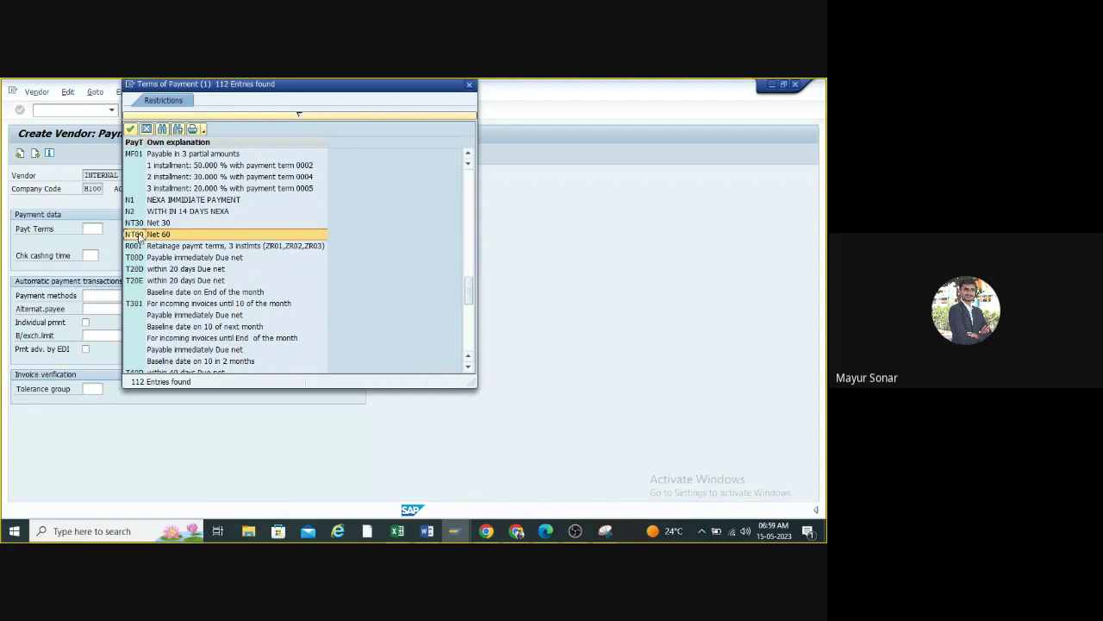
scroll(136, 238, up, 6)
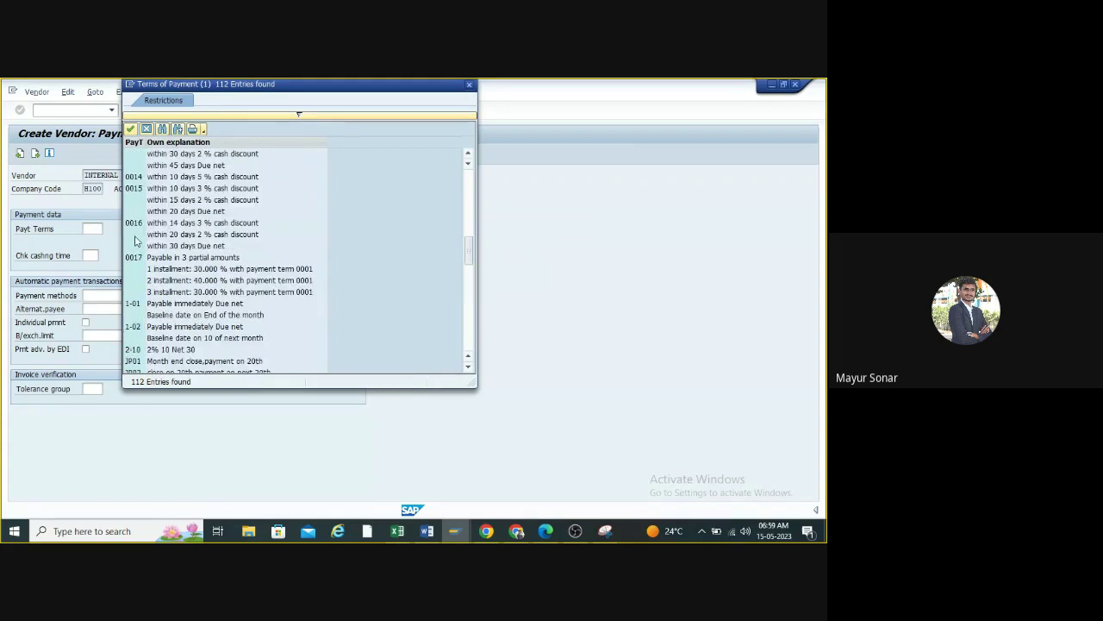
scroll(137, 243, up, 4)
scroll(135, 242, up, 3)
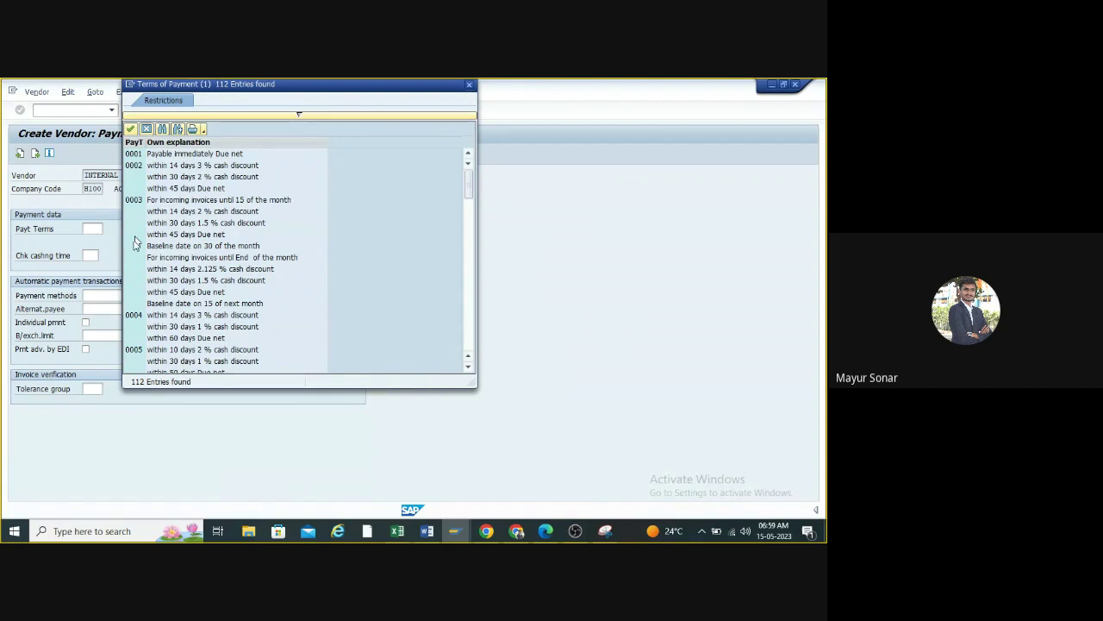
scroll(154, 240, down, 5)
scroll(153, 240, down, 10)
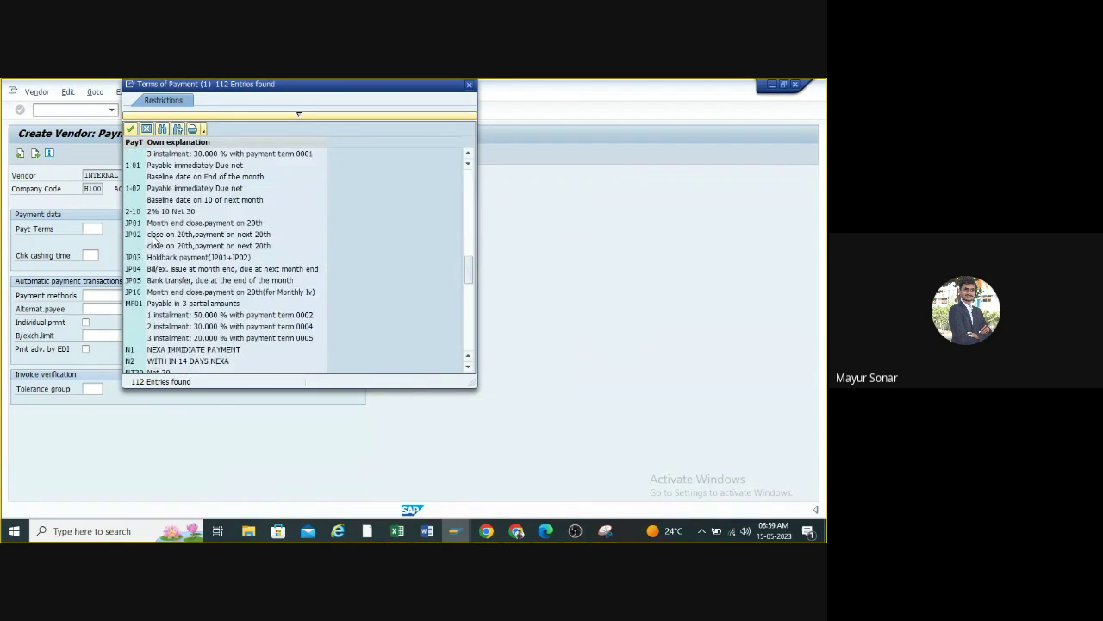
scroll(153, 240, down, 2)
double_click(131, 294)
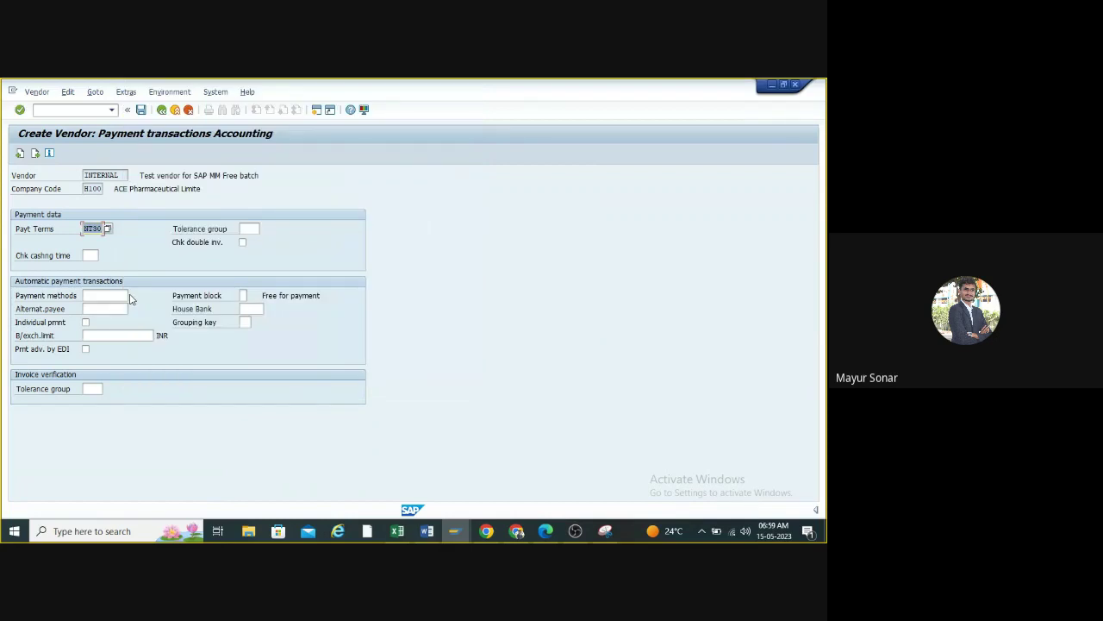
key(Return)
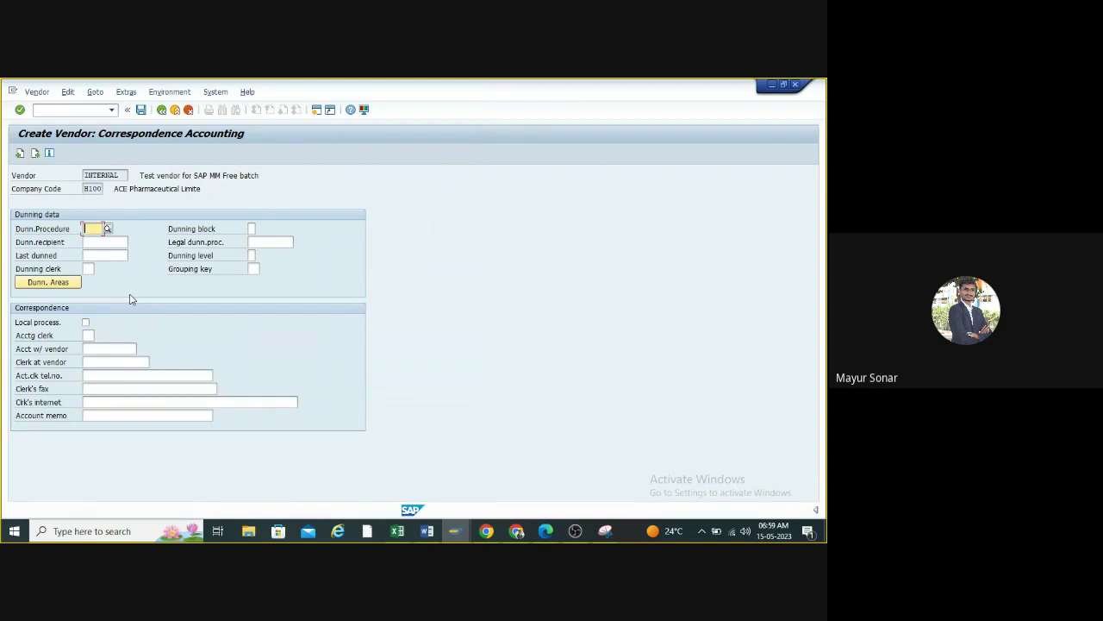
key(Return)
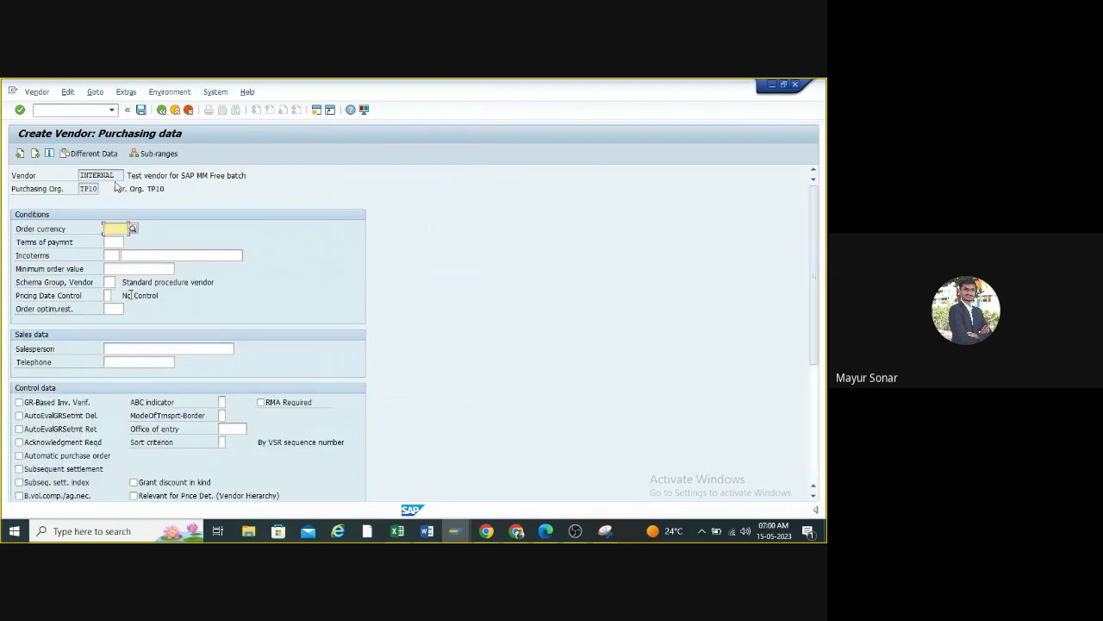
- Select INR (Indian Rupee) as the order currency in the vendor's purchasing conditions
click(134, 229)
click(134, 231)
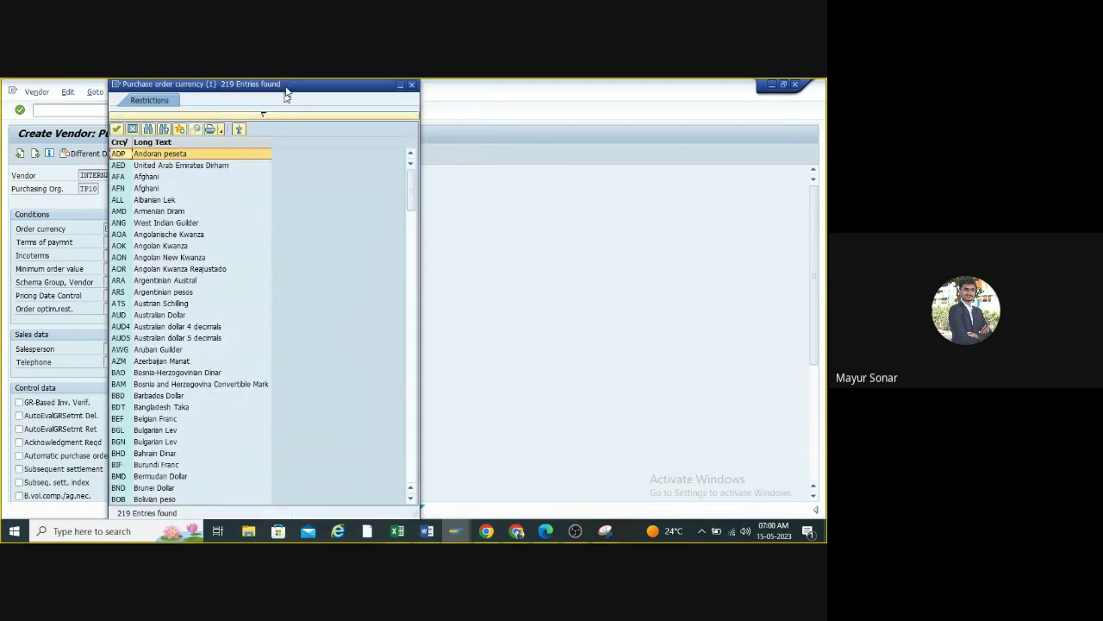
drag(285, 92, 358, 92)
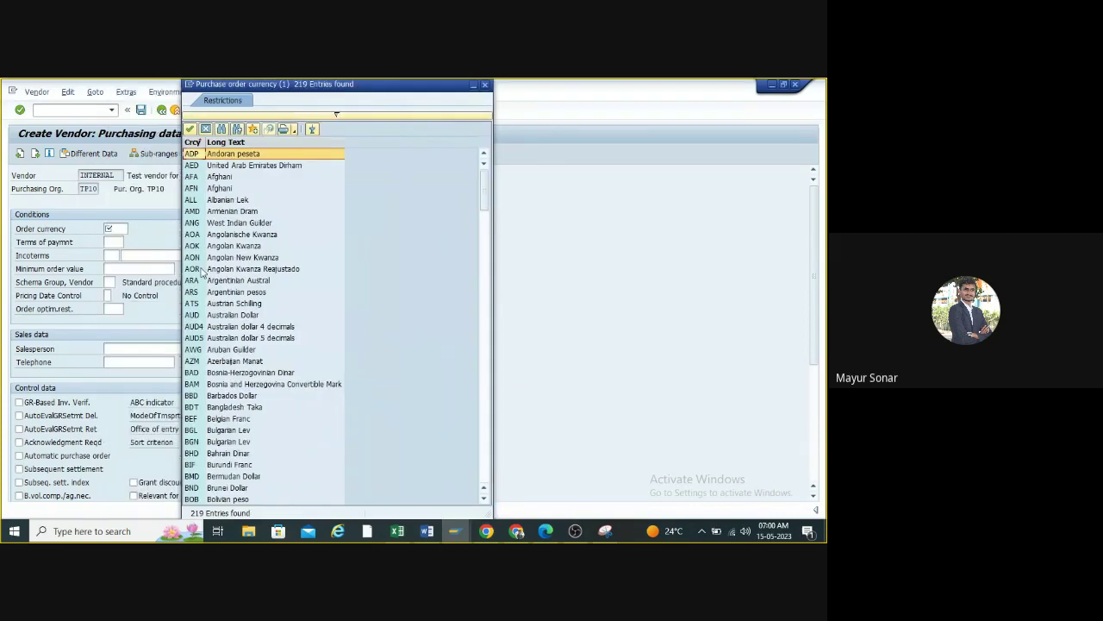
scroll(230, 306, down, 3)
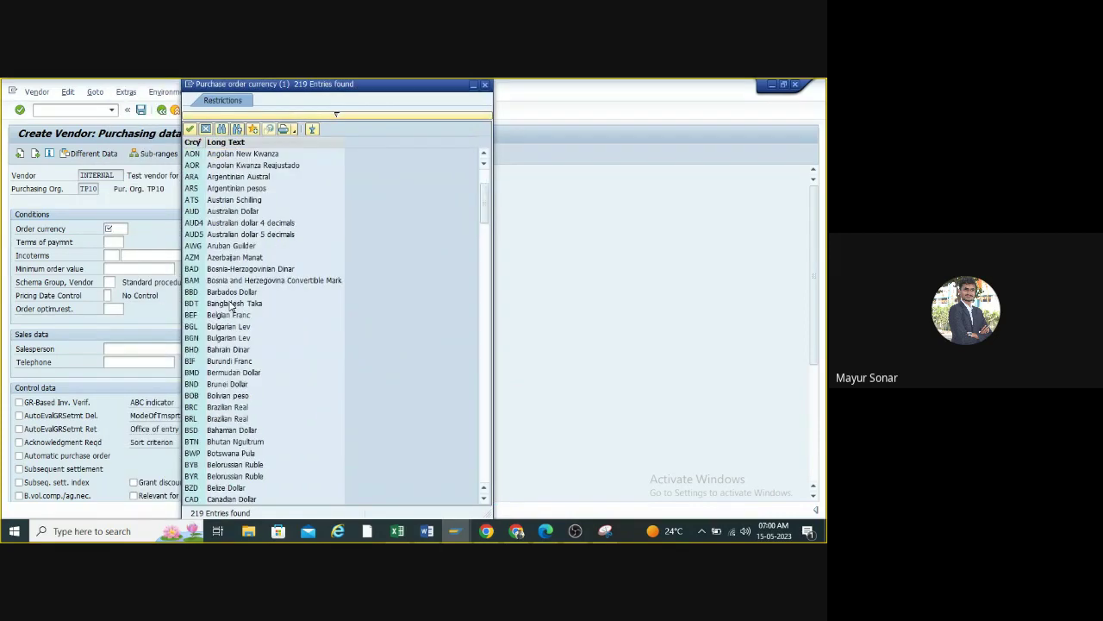
scroll(230, 306, down, 3)
scroll(231, 306, down, 8)
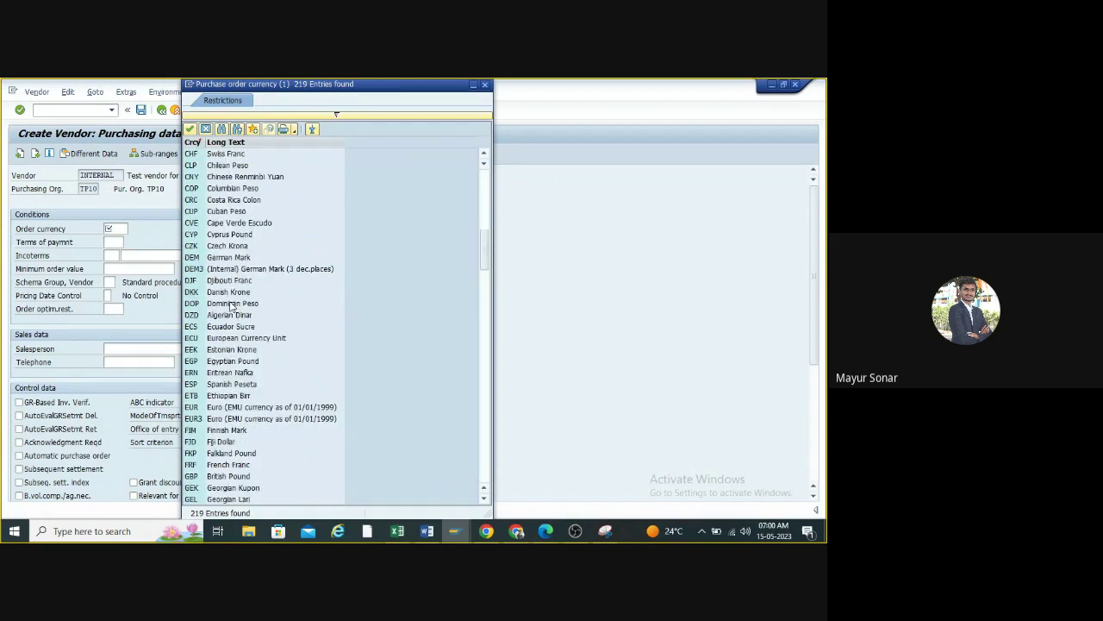
scroll(230, 306, down, 6)
scroll(230, 306, down, 4)
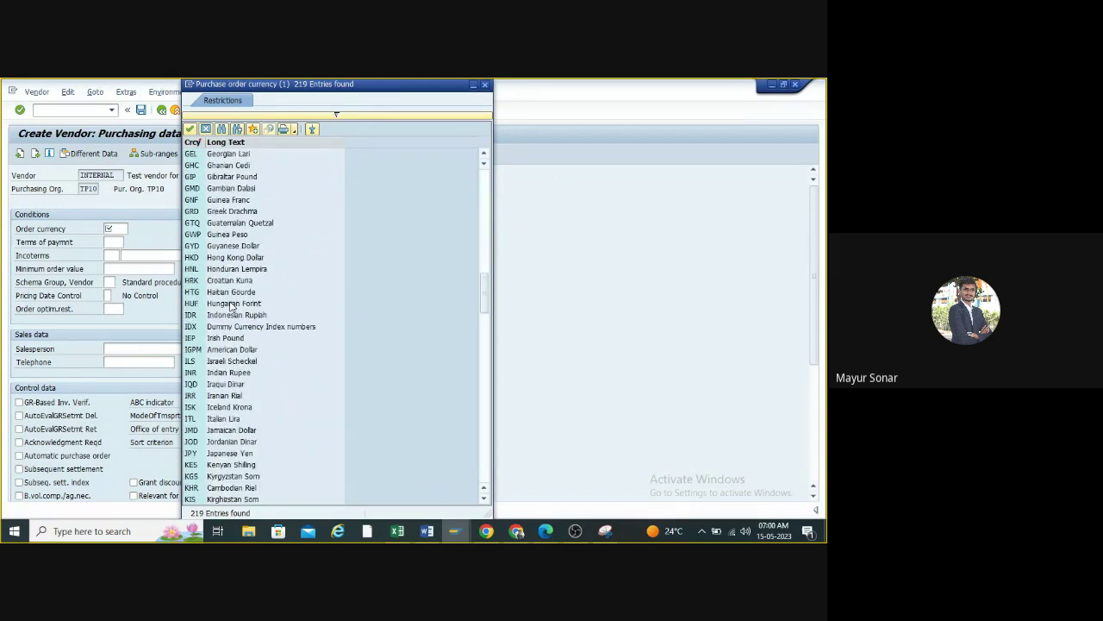
scroll(230, 306, down, 2)
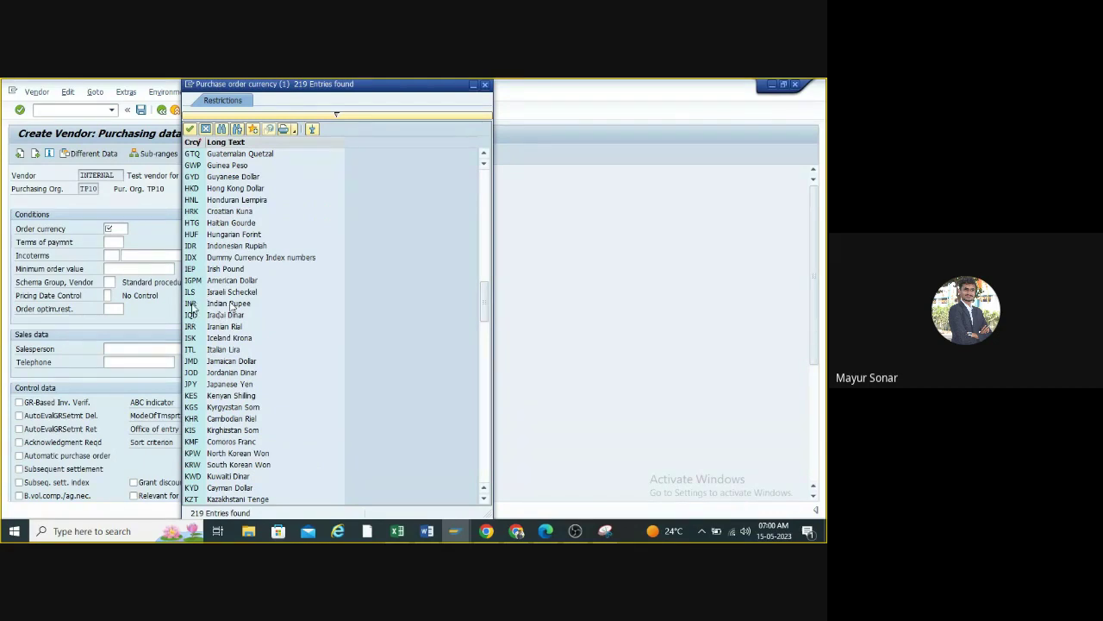
scroll(216, 312, down, 8)
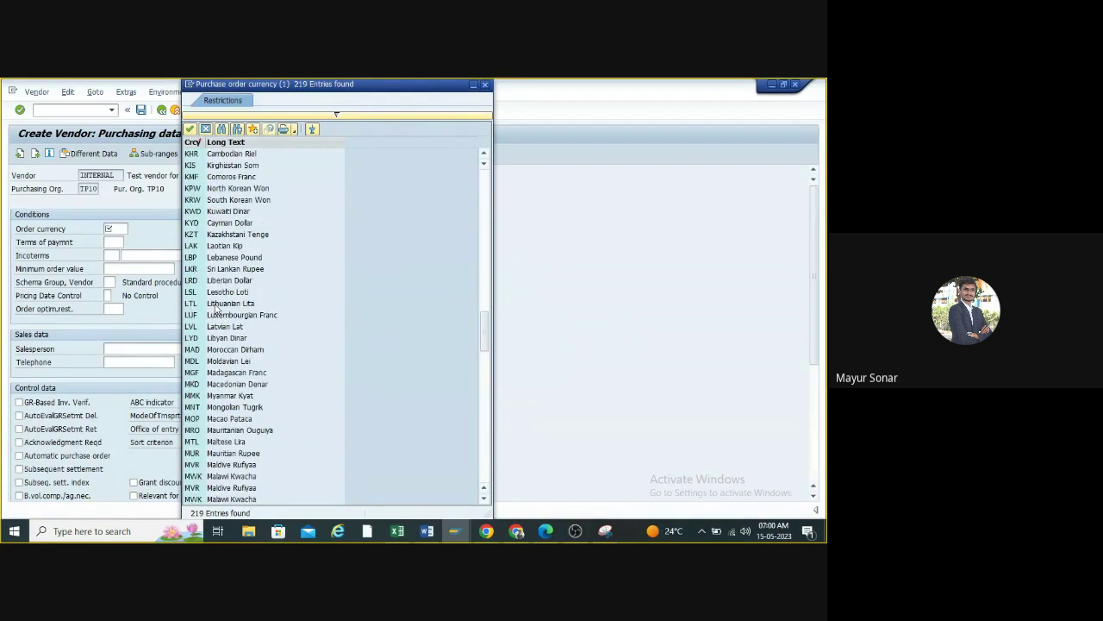
scroll(222, 316, down, 20)
scroll(231, 321, down, 2)
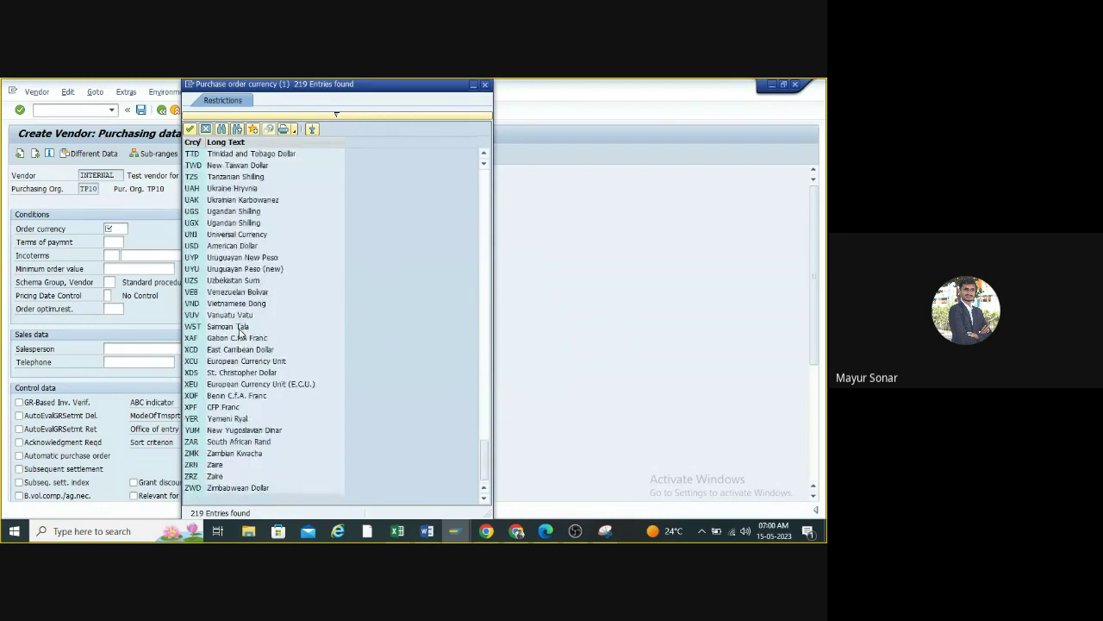
scroll(242, 337, up, 8)
scroll(242, 336, up, 20)
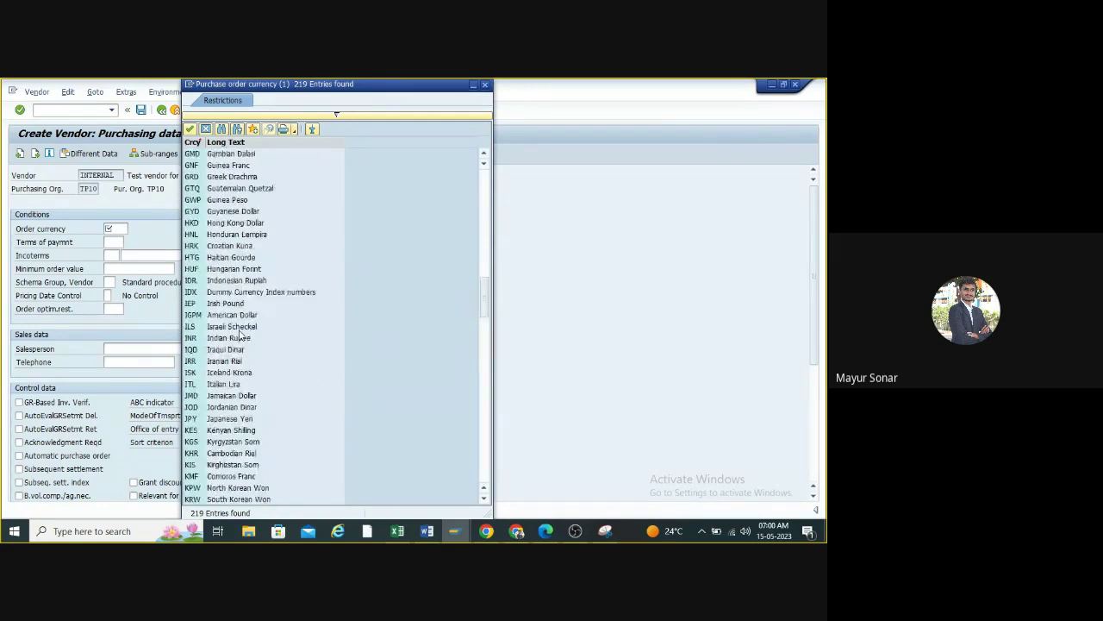
scroll(241, 335, down, 2)
click(194, 361)
click(194, 338)
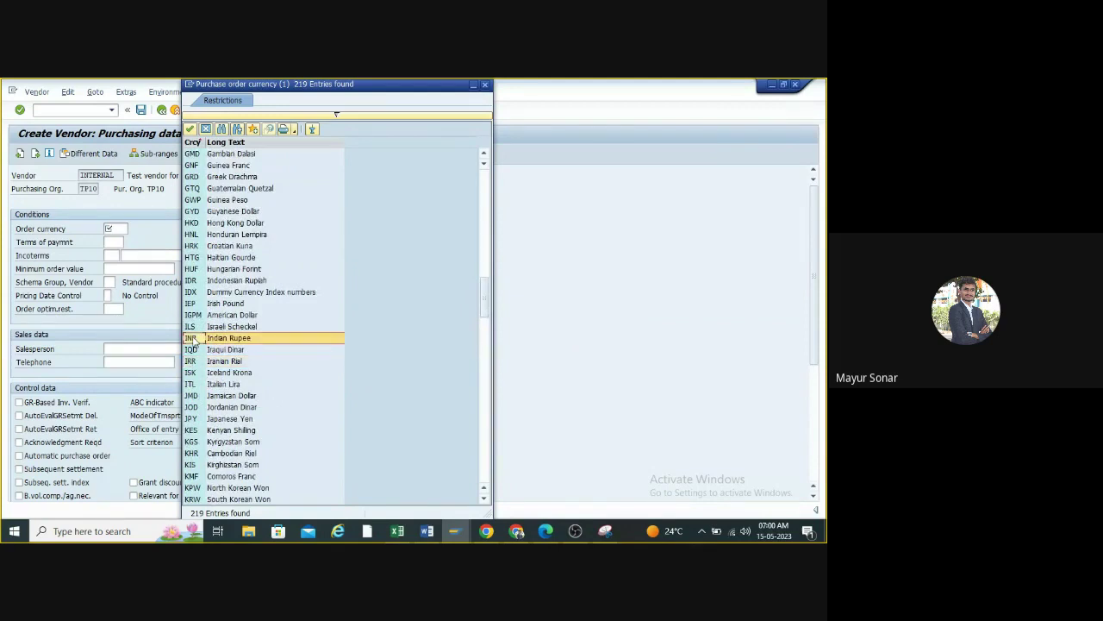
double_click(194, 339)
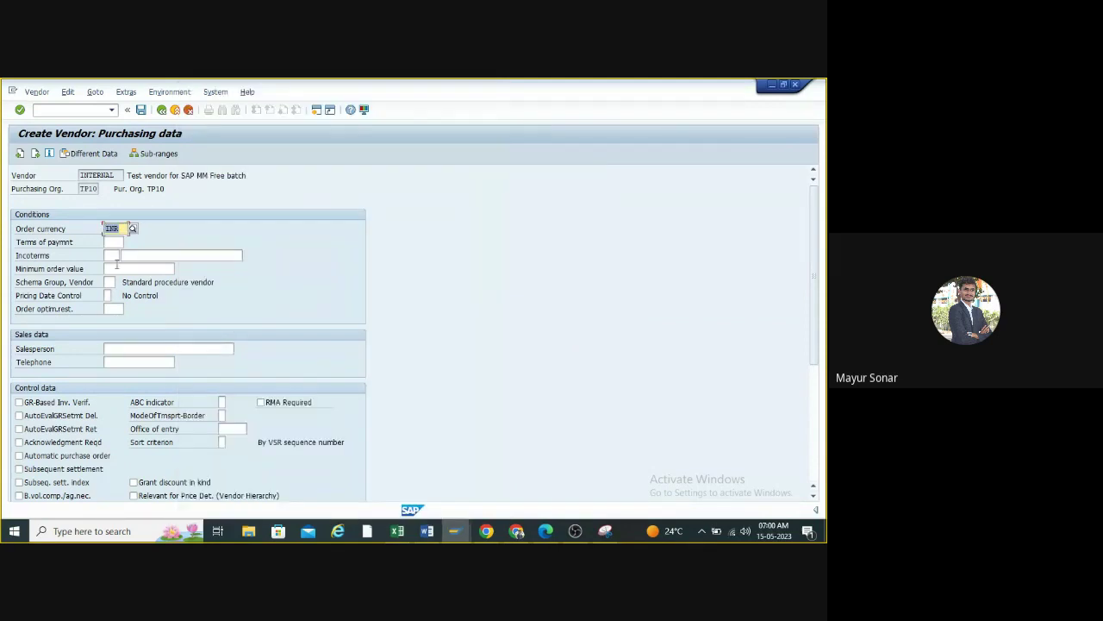
- Select NT30 (Net 30) as the terms of payment in the vendor's purchasing conditions
click(112, 244)
click(129, 242)
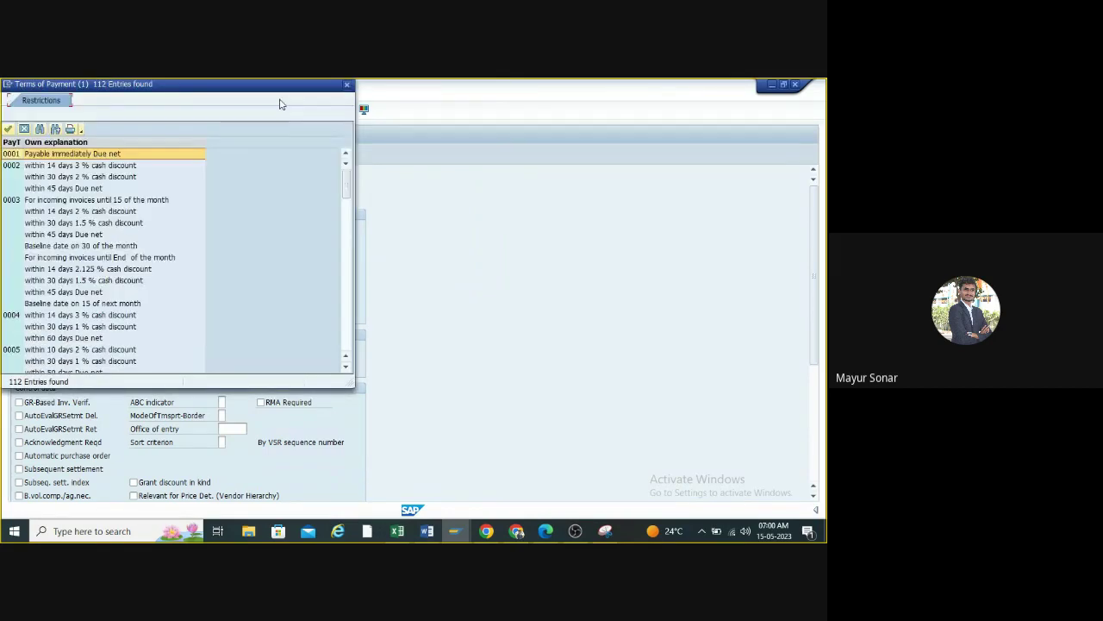
drag(250, 85, 390, 97)
scroll(220, 282, down, 8)
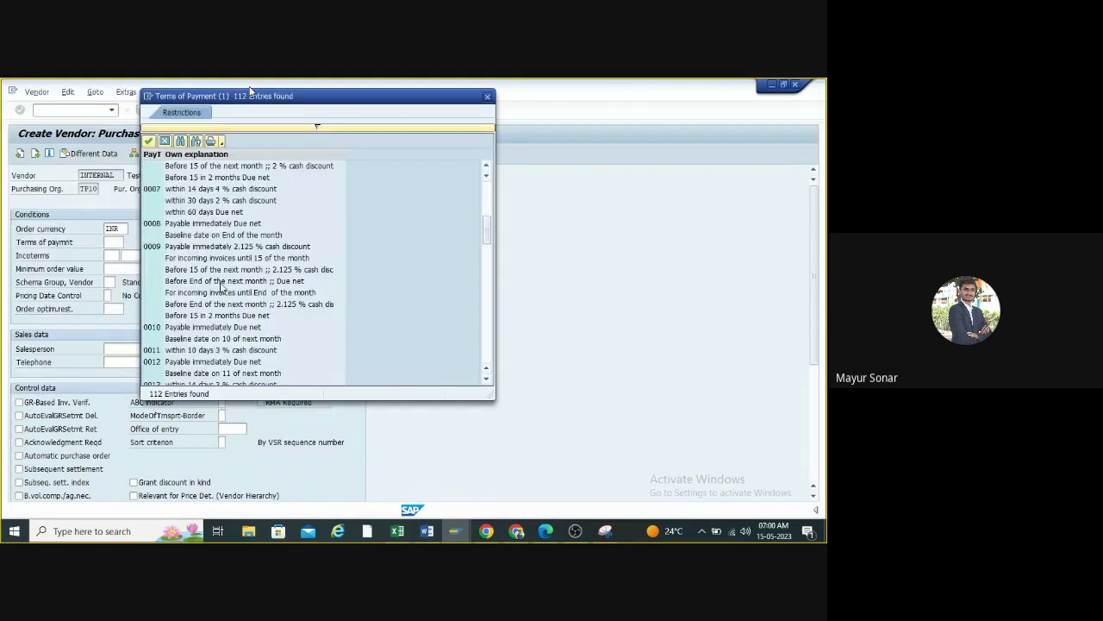
scroll(220, 285, down, 10)
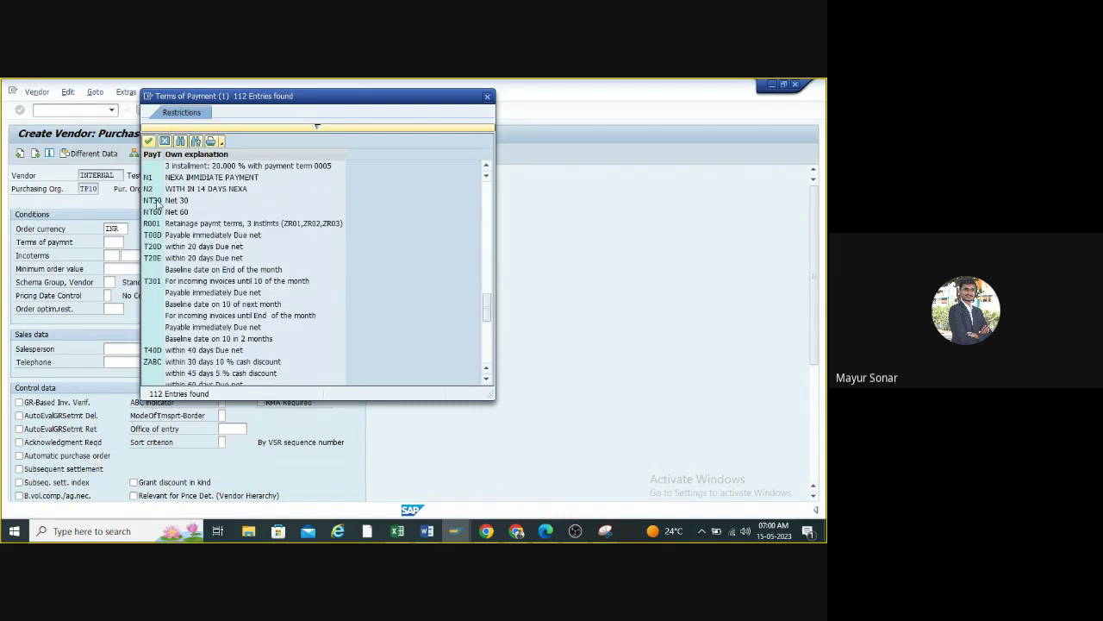
double_click(156, 200)
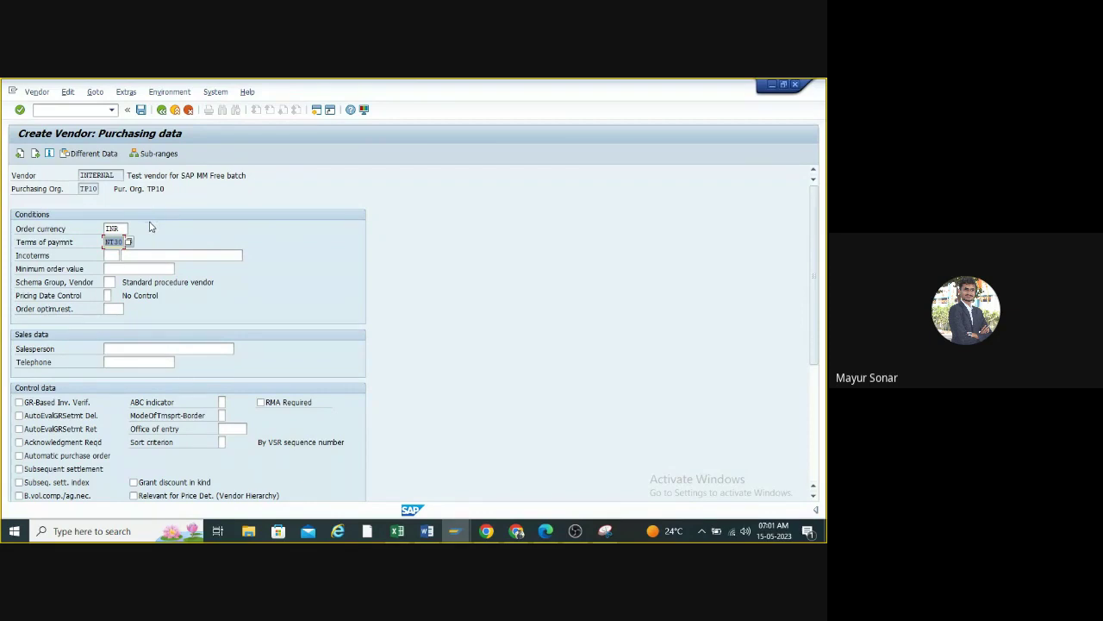
- Enable GR-based invoice verification in the control data of the vendor's purchasing data
scroll(151, 213, down, 1)
scroll(147, 291, down, 3)
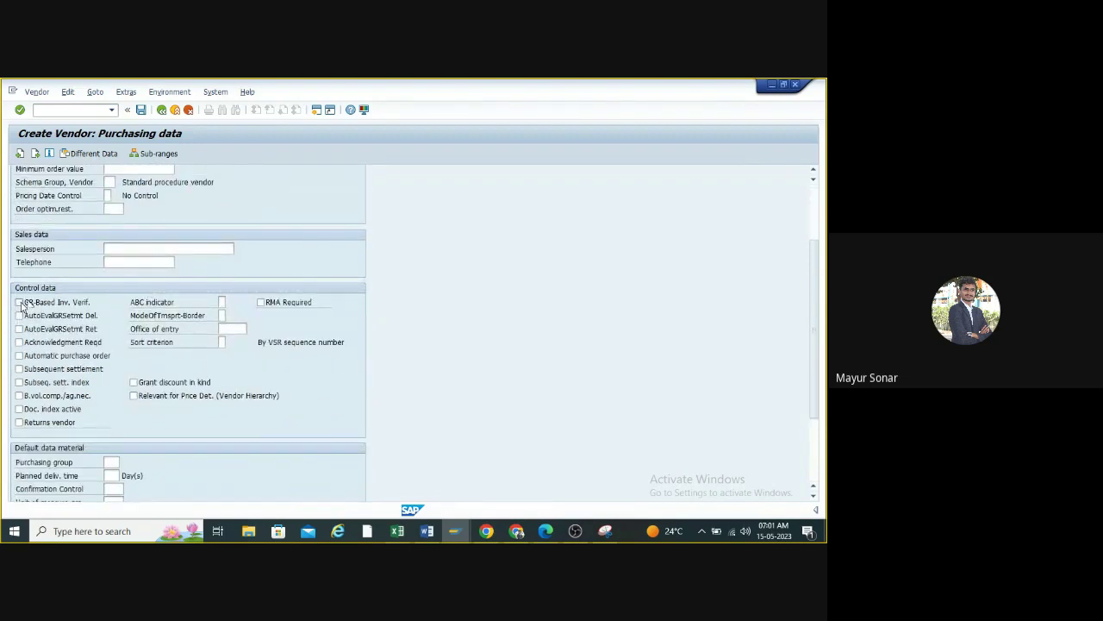
click(19, 303)
scroll(17, 336, up, 1)
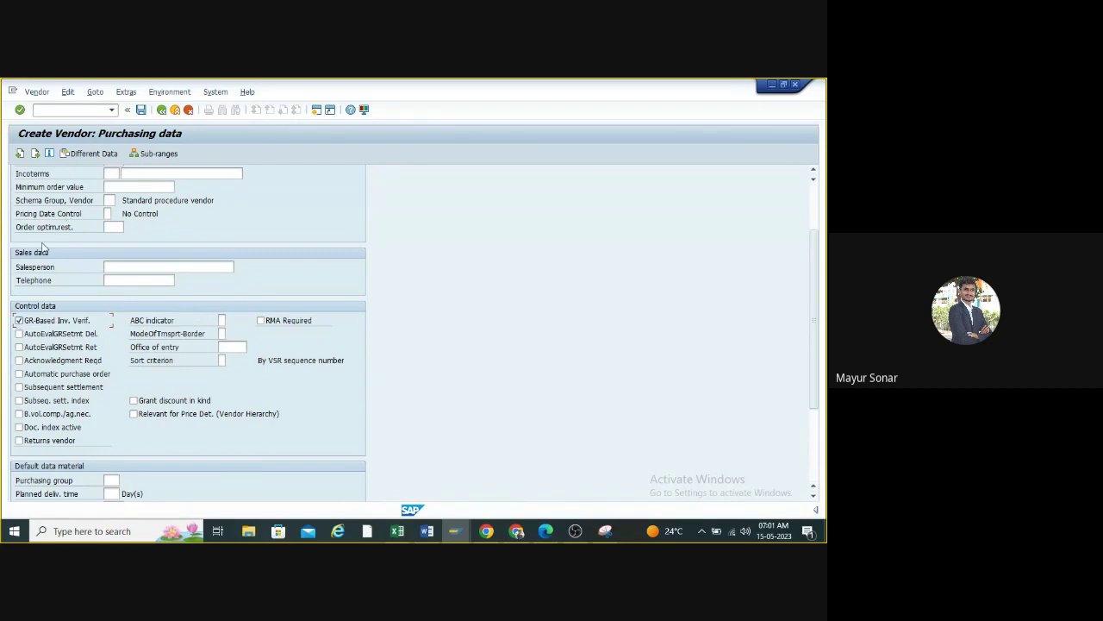
click(20, 321)
click(20, 322)
scroll(130, 361, down, 1)
scroll(129, 360, down, 6)
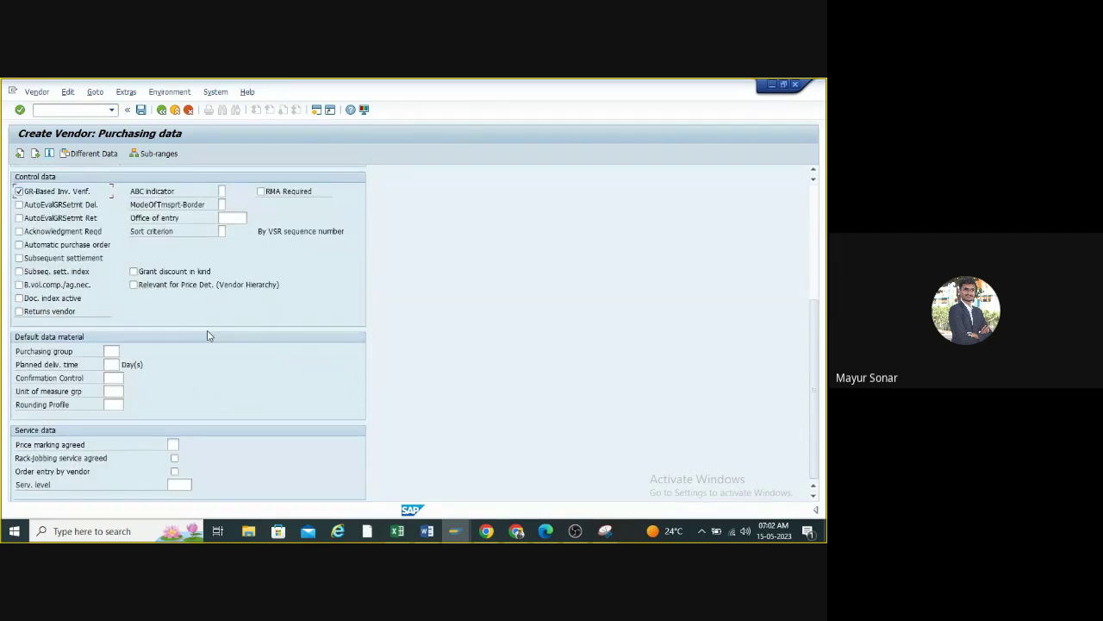
- Continue past the purchasing data to the last data screen and save the new vendor
scroll(204, 345, up, 5)
scroll(205, 351, up, 5)
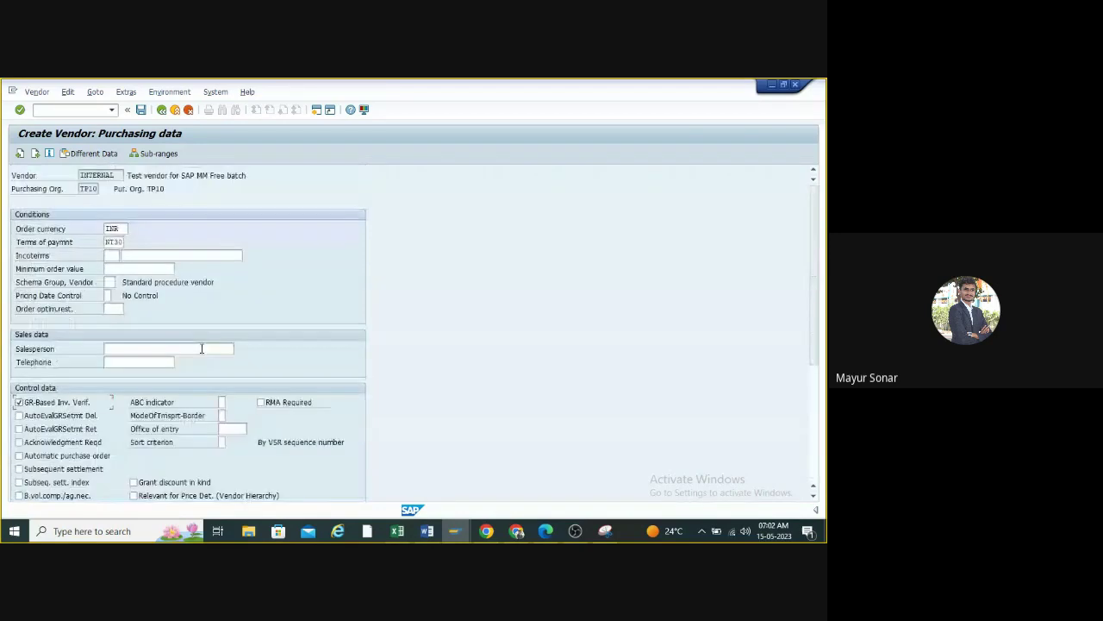
key(Return)
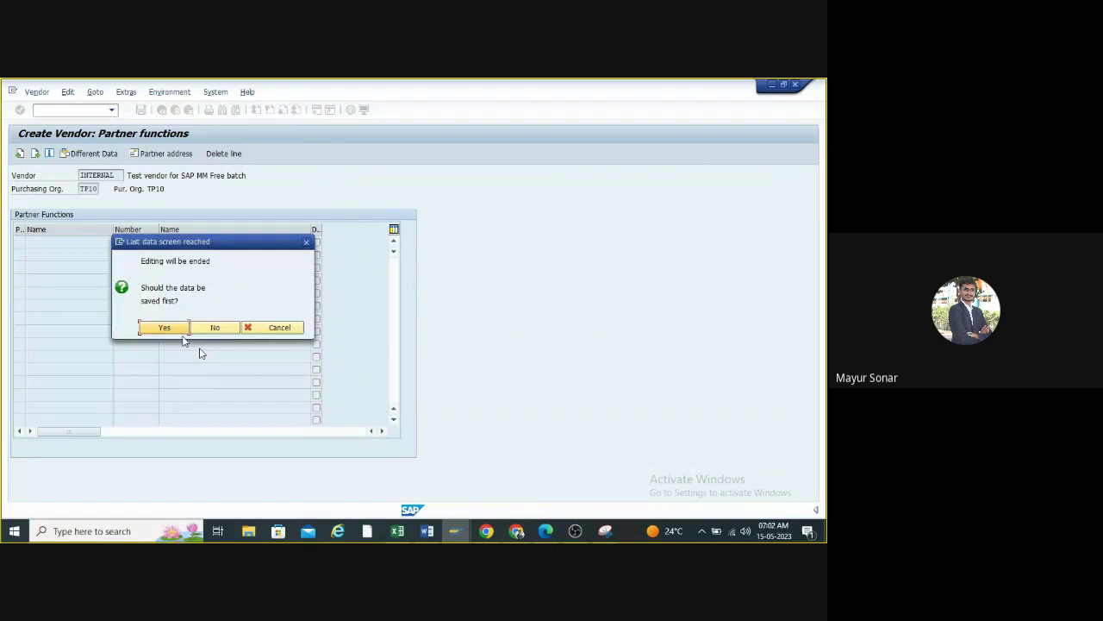
click(172, 330)
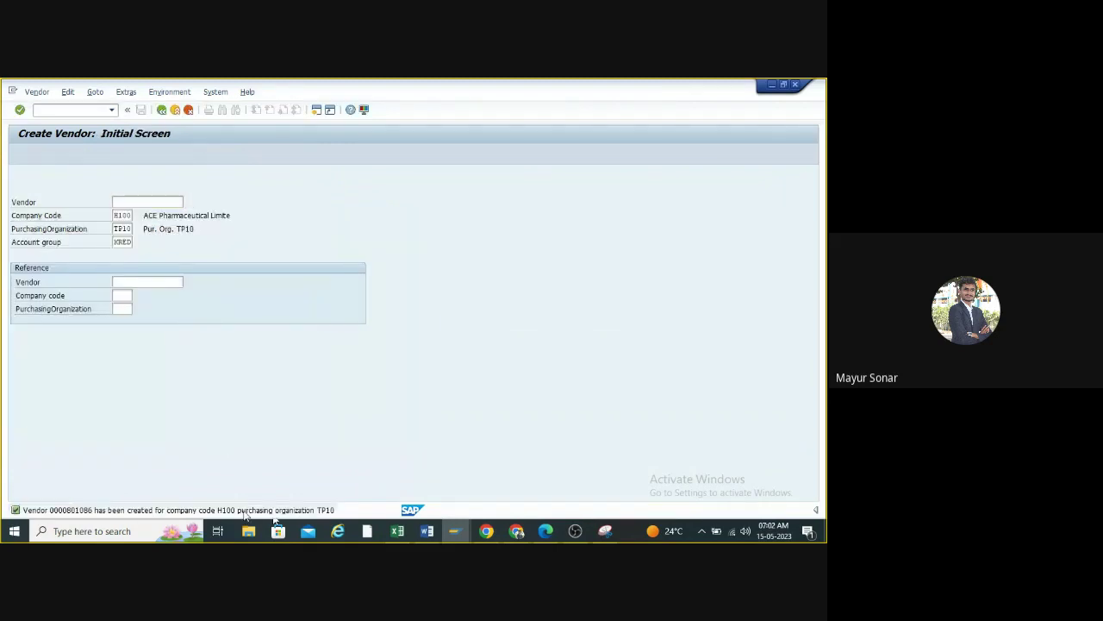
- Open the details of the vendor creation message, copy its headline text and minimise the details window
click(244, 510)
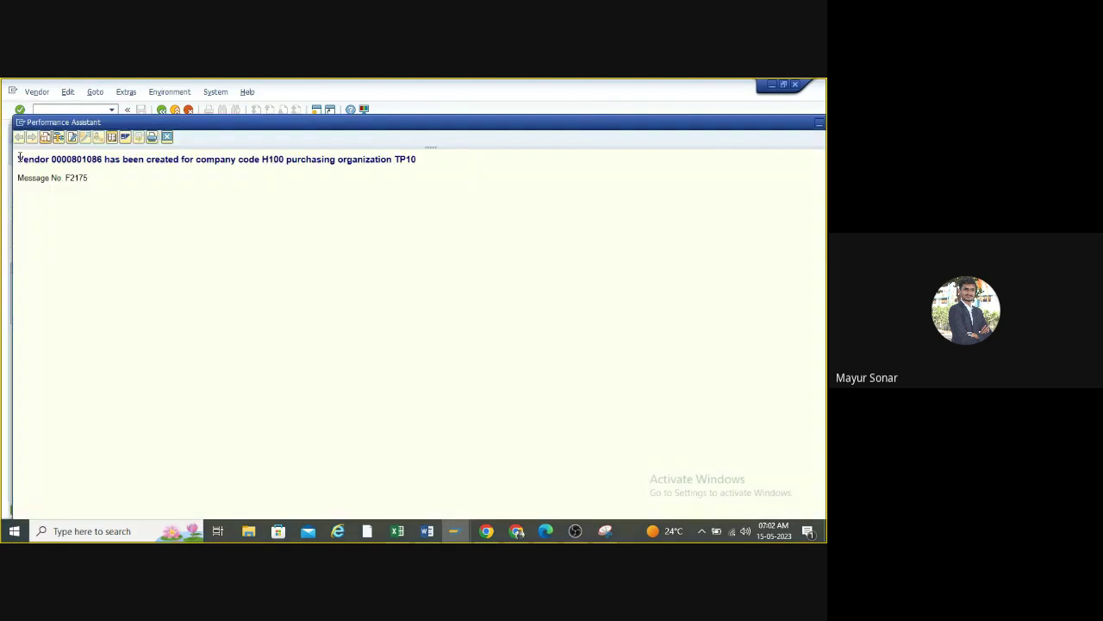
drag(18, 159, 414, 166)
key(ctrl+c)
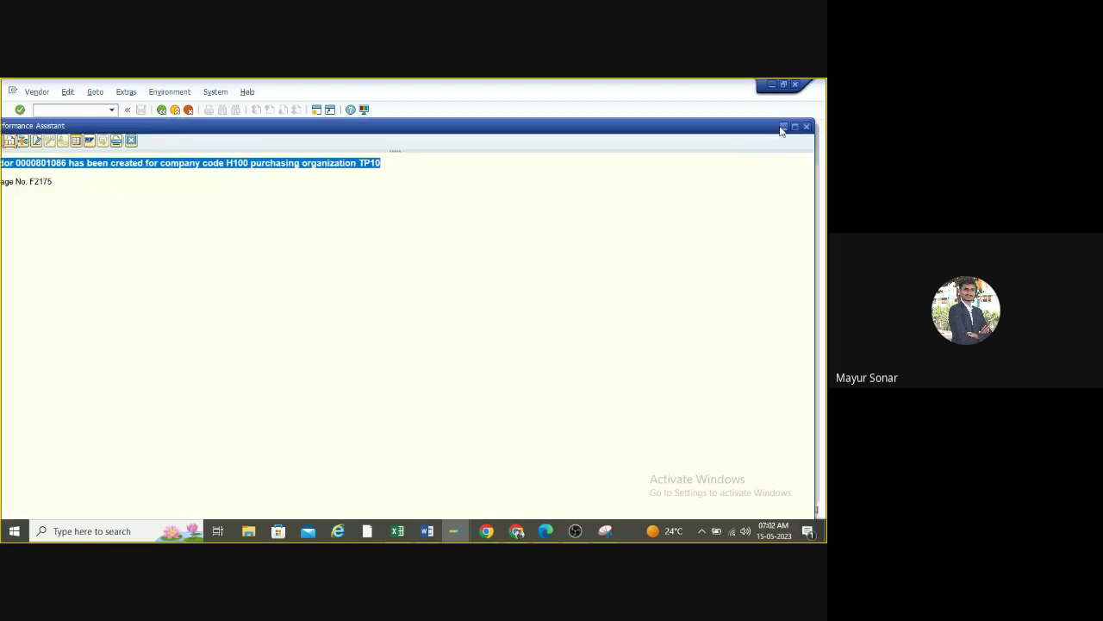
click(783, 128)
- Switch to the Word document and paste the copied vendor message two lines below the material creation note
key(alt+Tab)
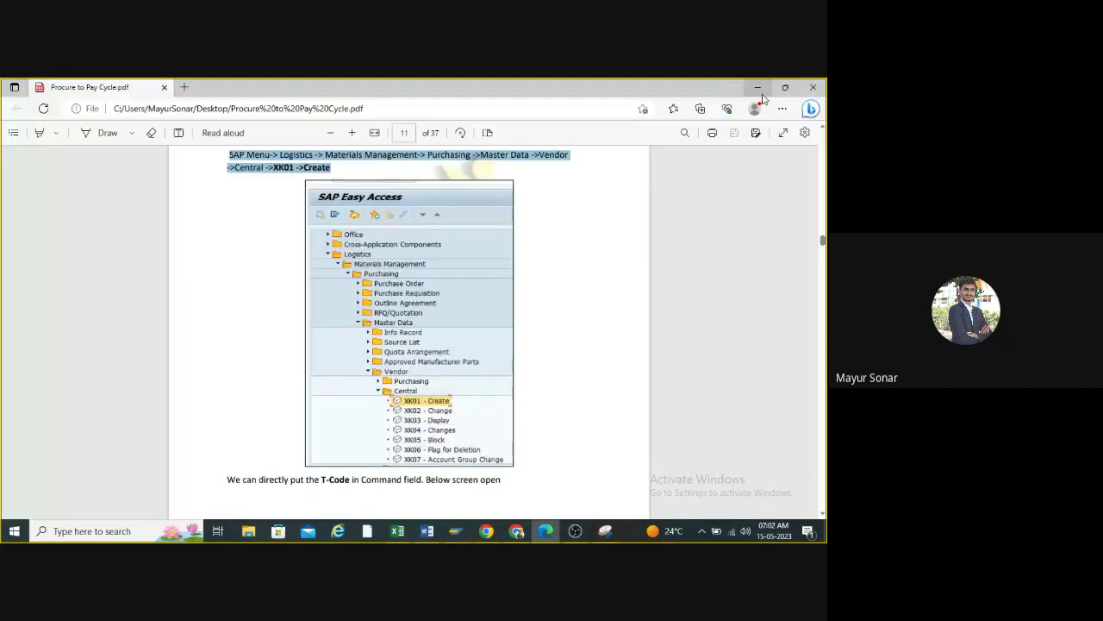
key(alt+Tab)
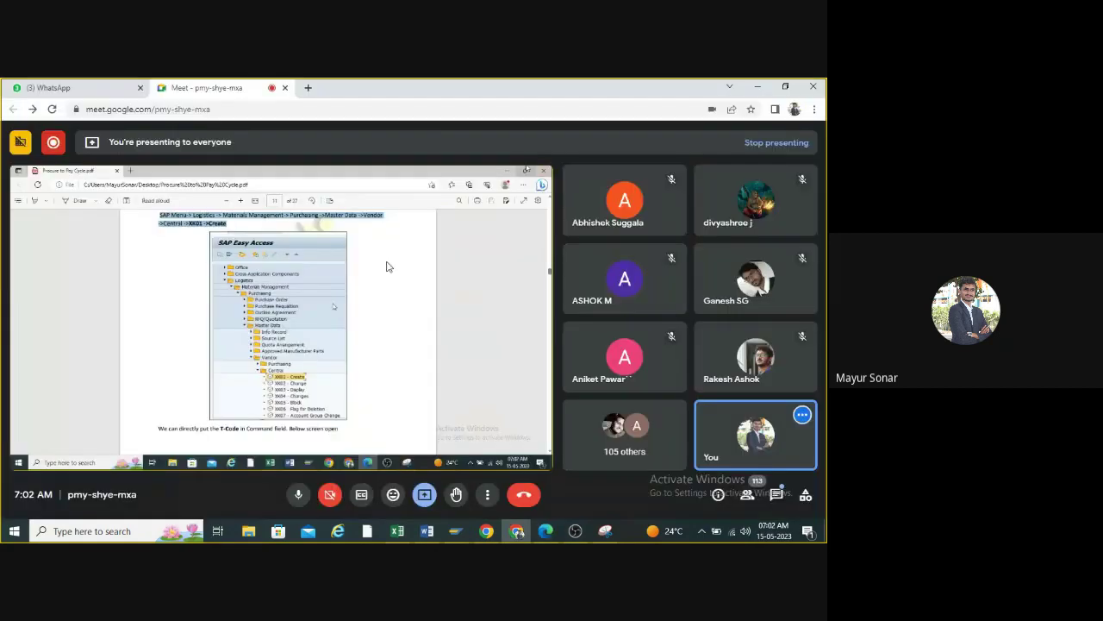
click(427, 531)
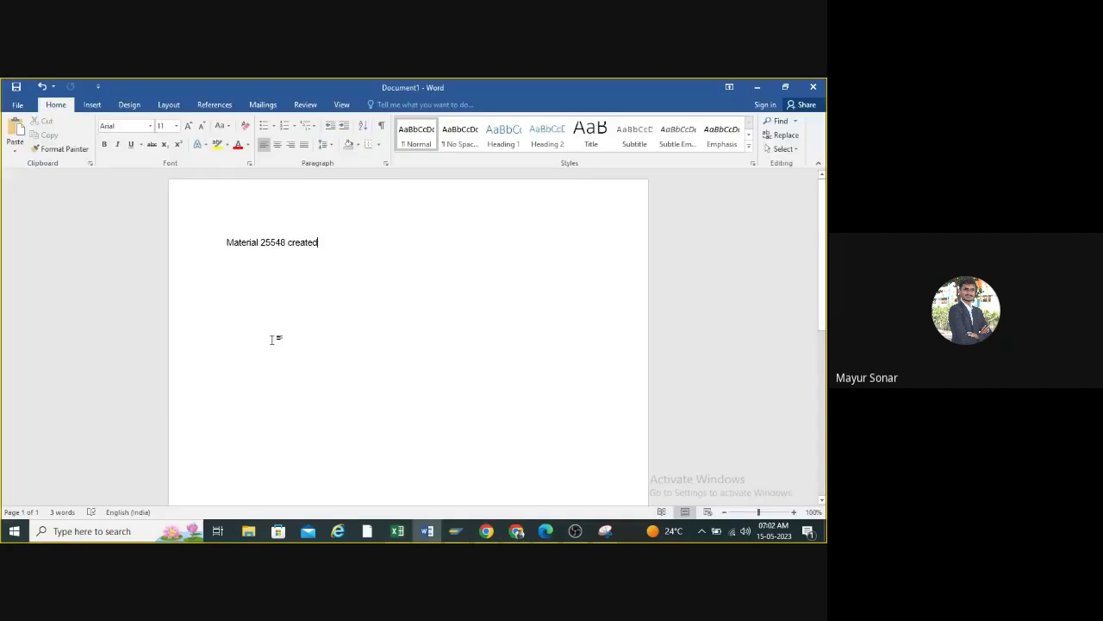
key(Return)
key(Return)
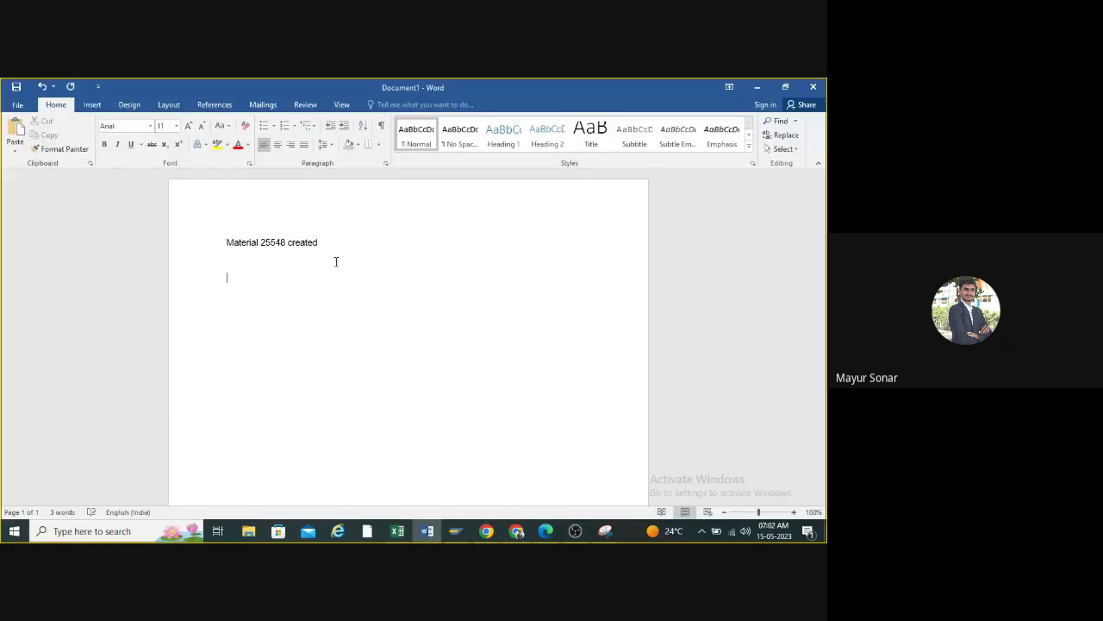
key(ctrl+v)
click(757, 87)
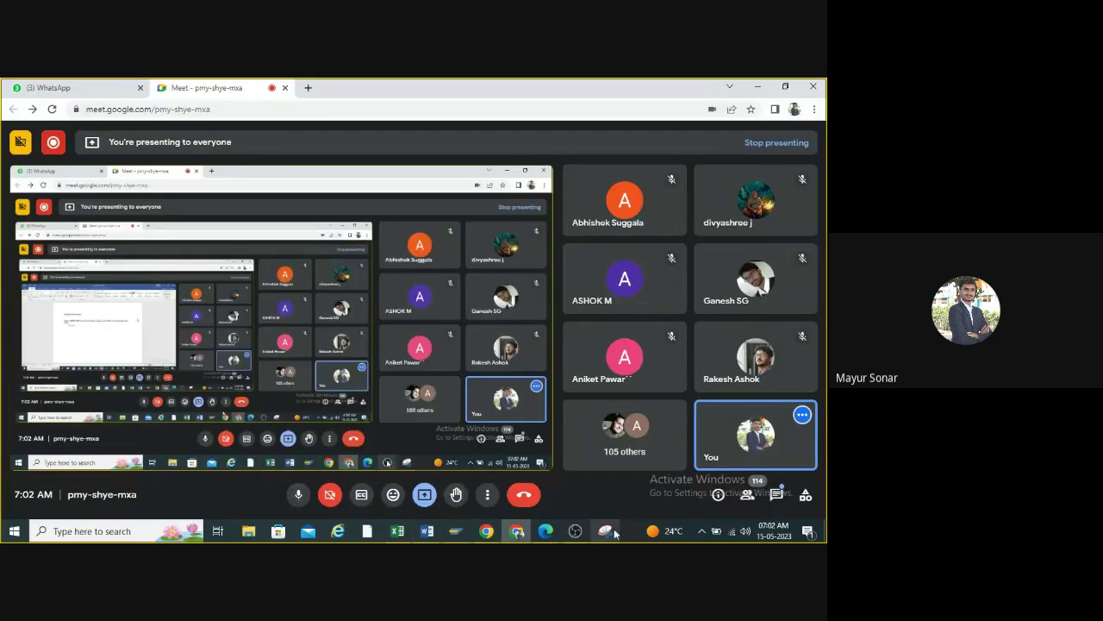
- Review the vendor creation pages of Procure to Pay Cycle.pdf in Edge, through to the path for changing a vendor master
click(546, 530)
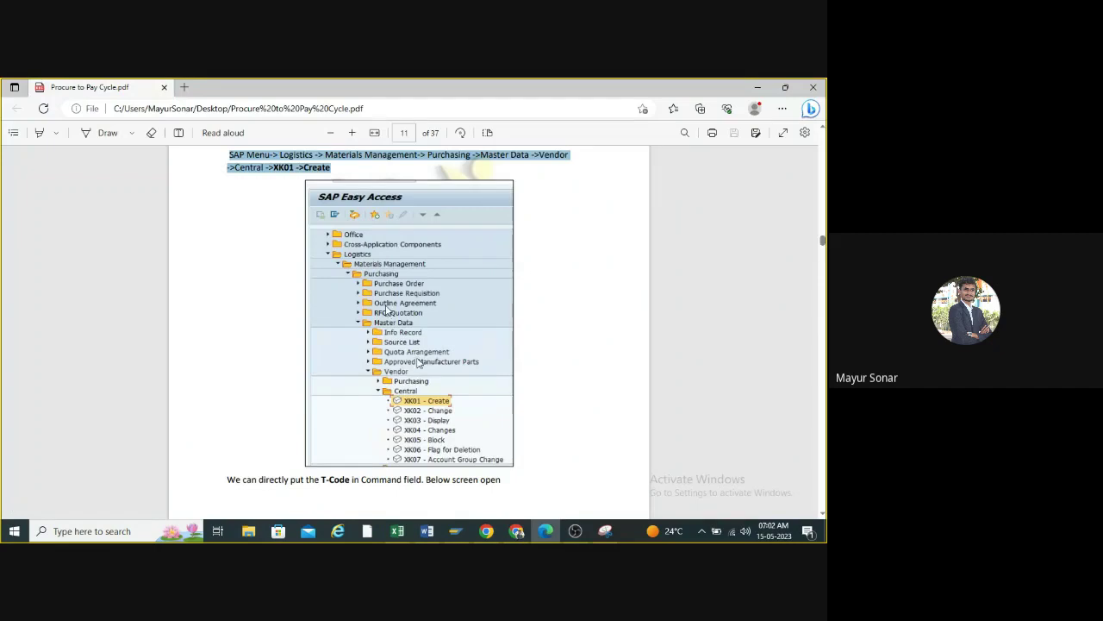
scroll(418, 362, down, 10)
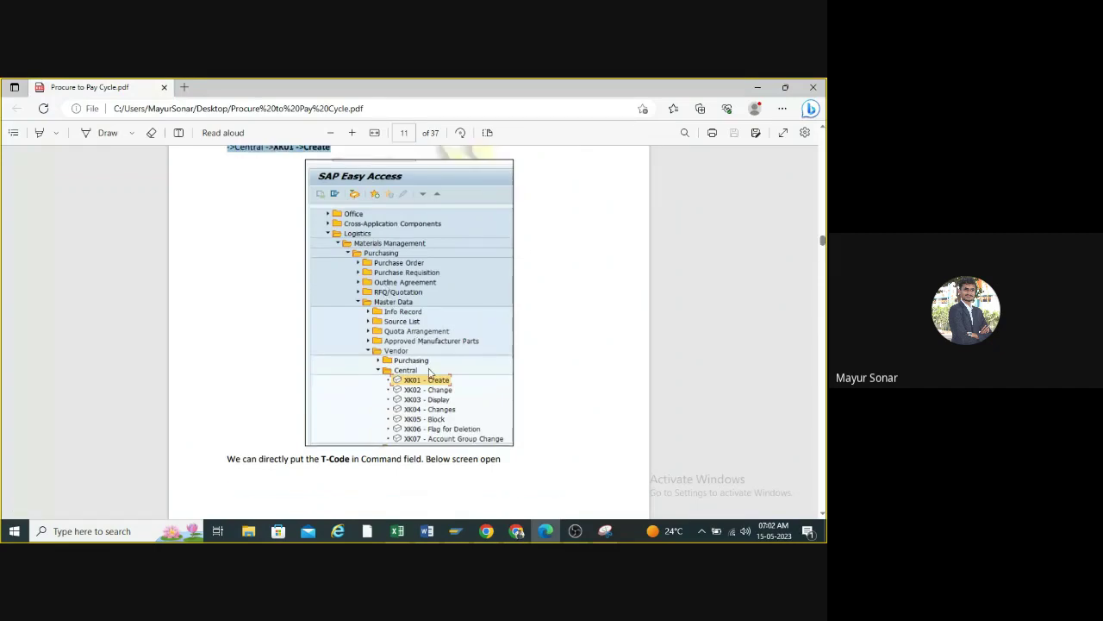
scroll(428, 369, down, 2)
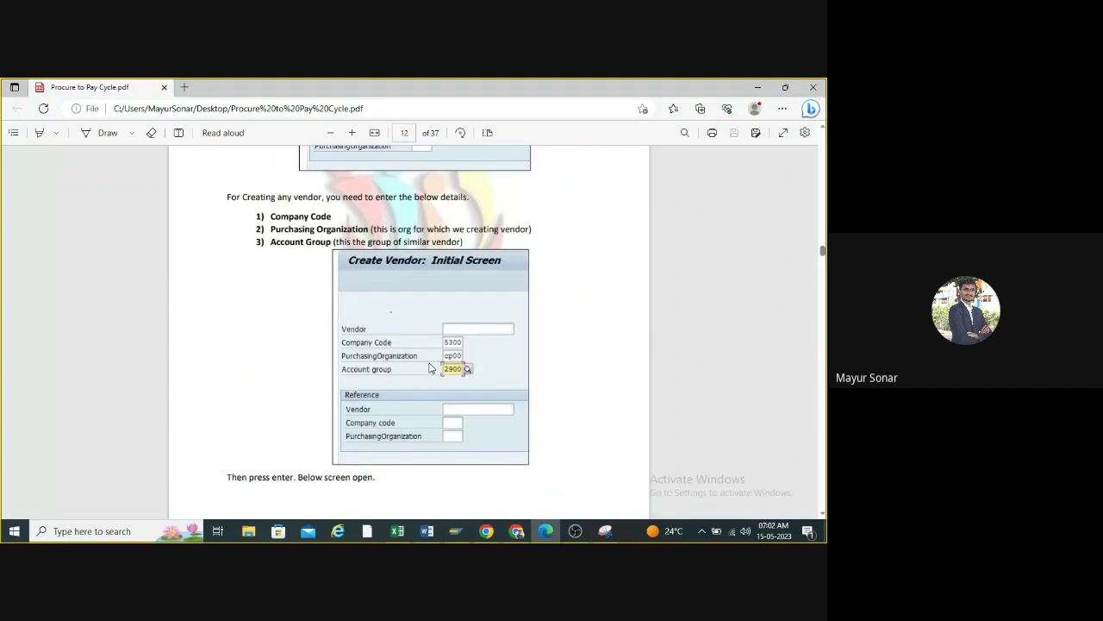
scroll(430, 368, down, 5)
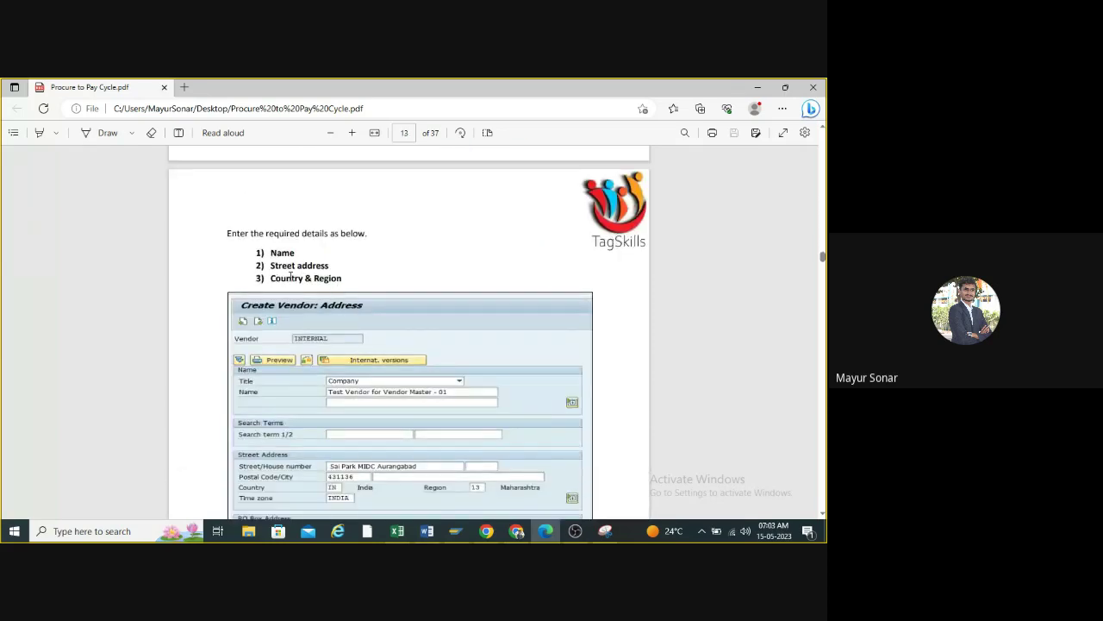
scroll(290, 278, down, 1)
scroll(291, 278, down, 3)
scroll(291, 278, down, 5)
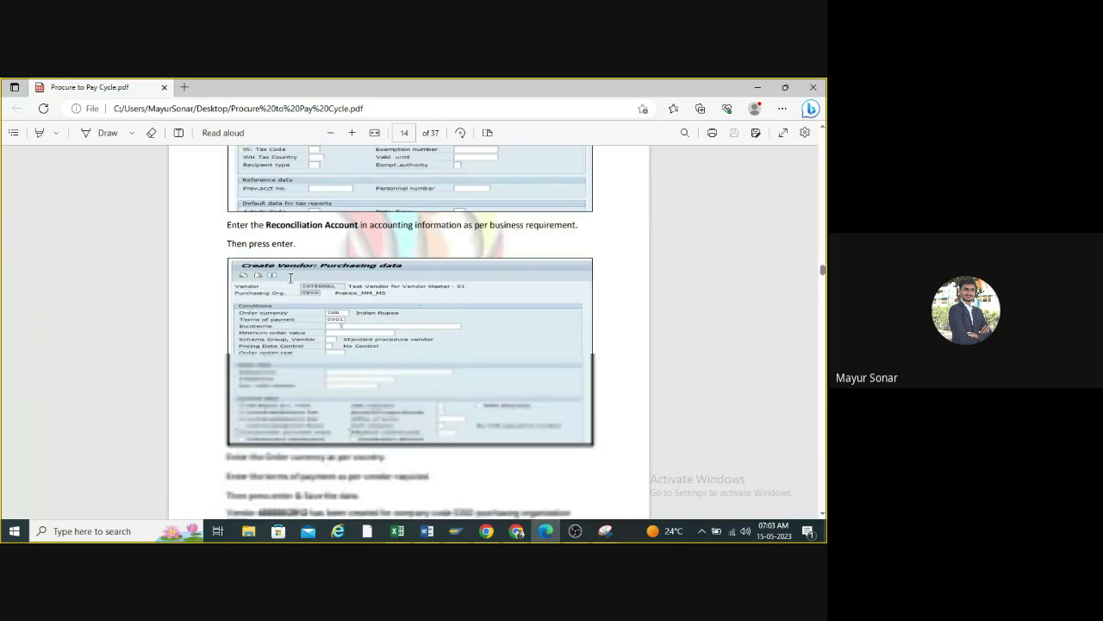
scroll(290, 277, down, 2)
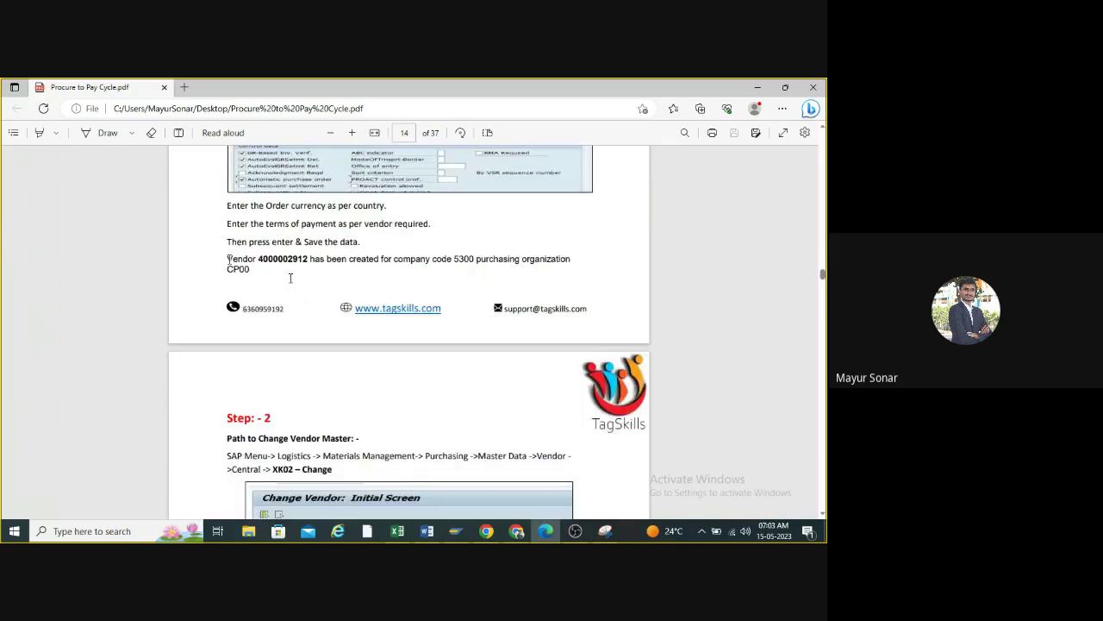
drag(227, 259, 573, 263)
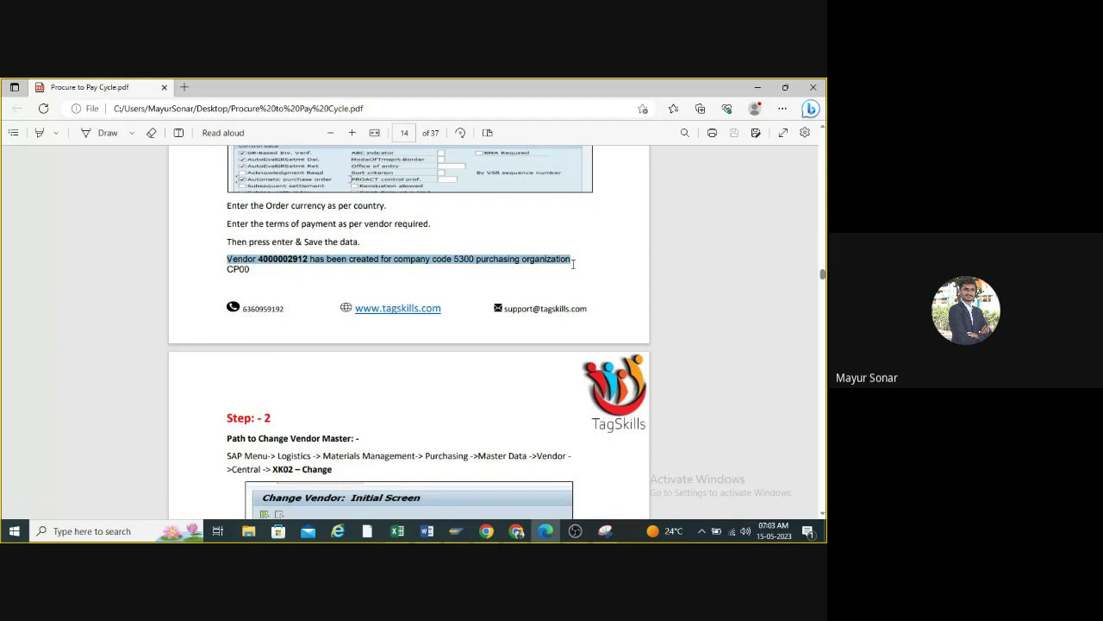
scroll(260, 265, down, 3)
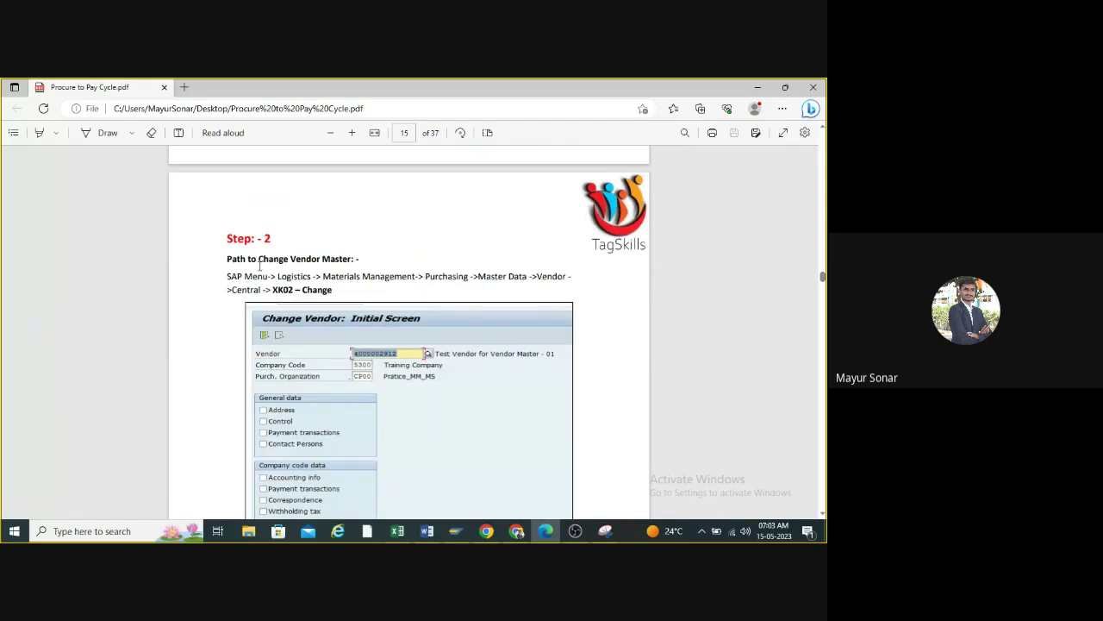
click(760, 87)
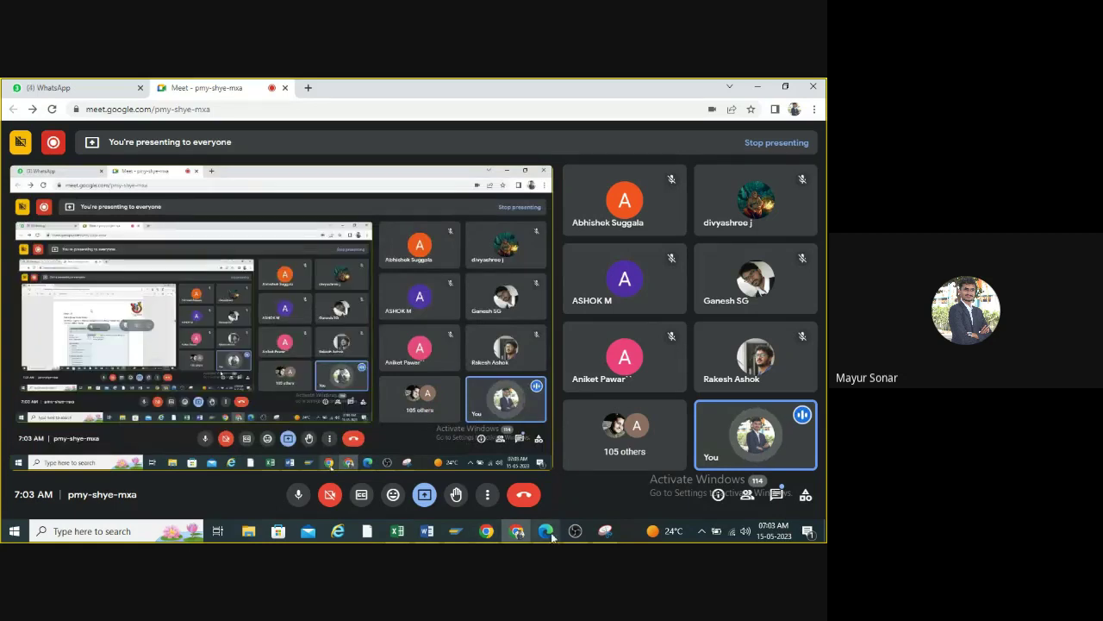
- Switch back to SAP, leave the Create Vendor transaction and open XK02 (Change) under the central vendor master data
mouse_move(455, 531)
click(431, 465)
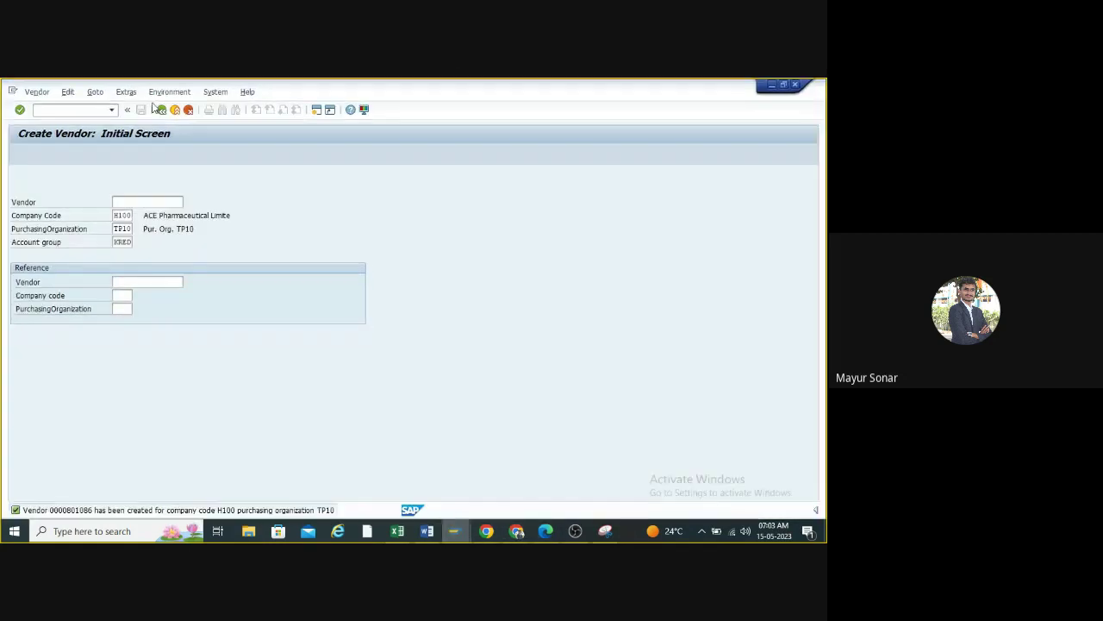
click(160, 110)
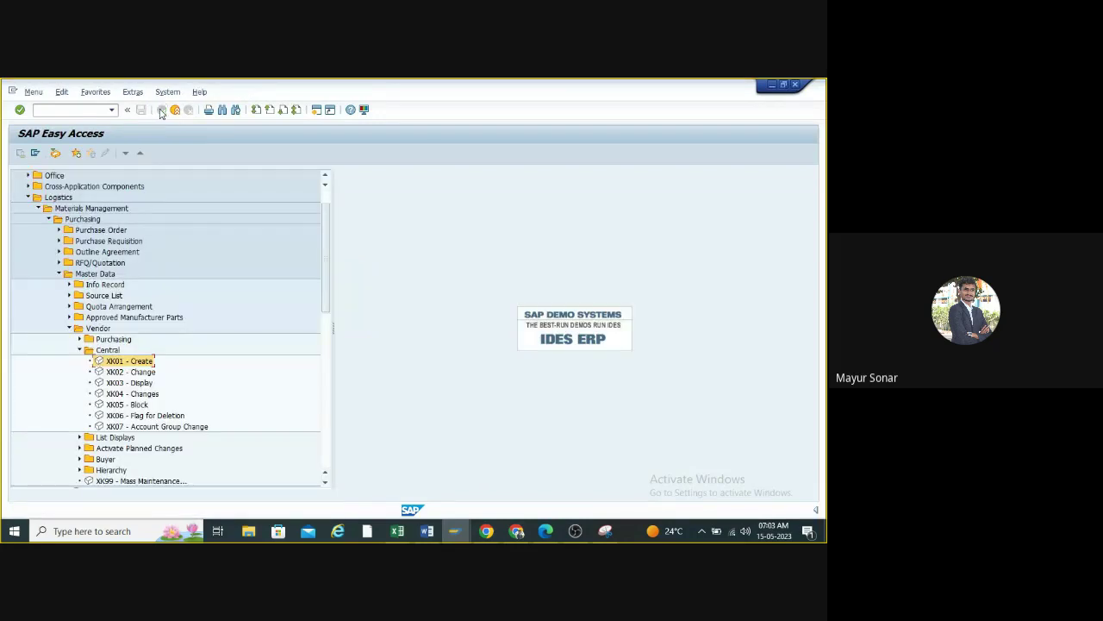
click(114, 373)
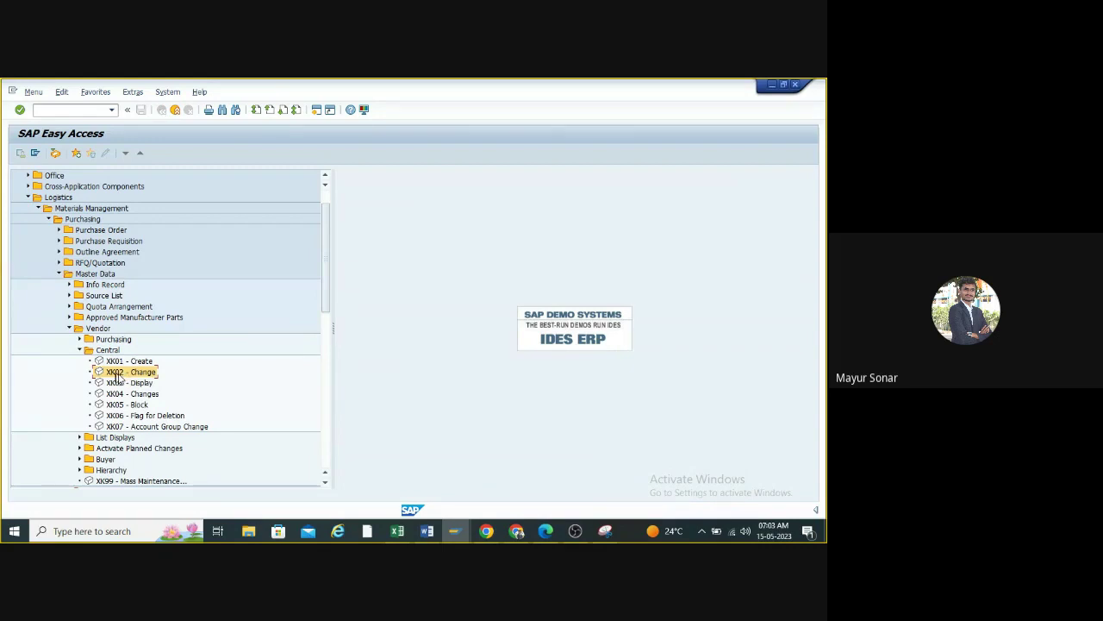
double_click(117, 376)
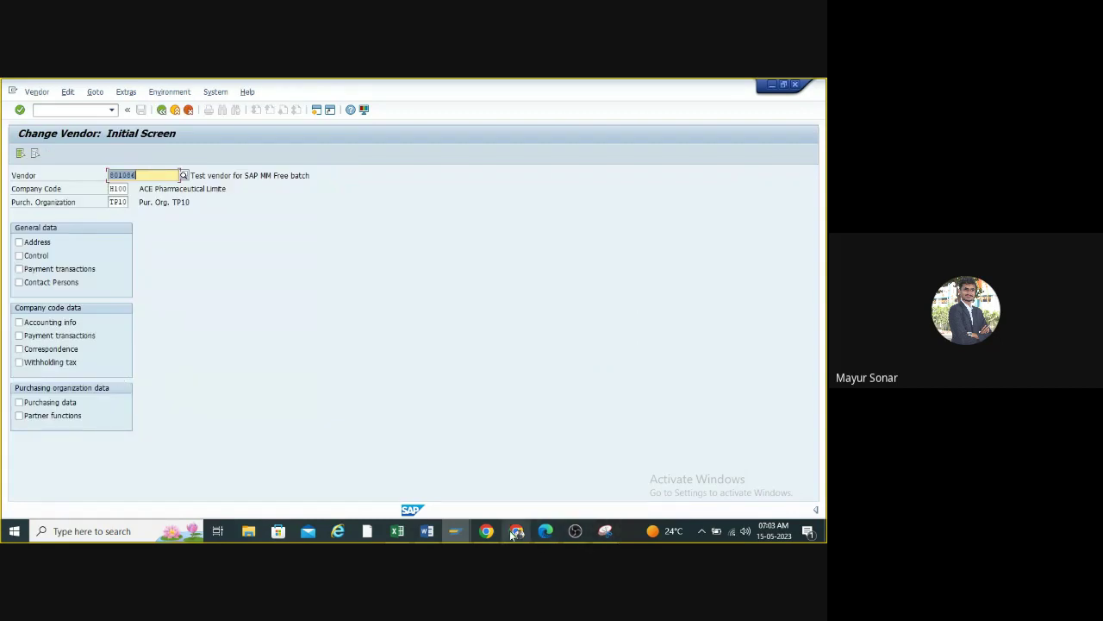
- Check the new vendor's number in the Word document, return to SAP and leave the Change Vendor transaction
mouse_move(513, 534)
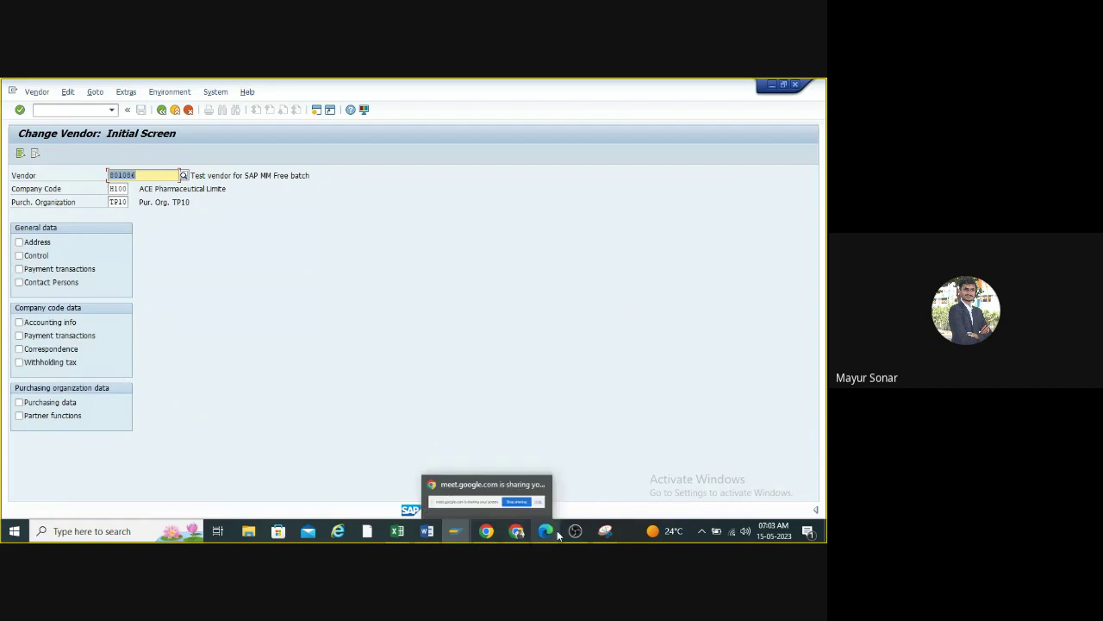
click(436, 536)
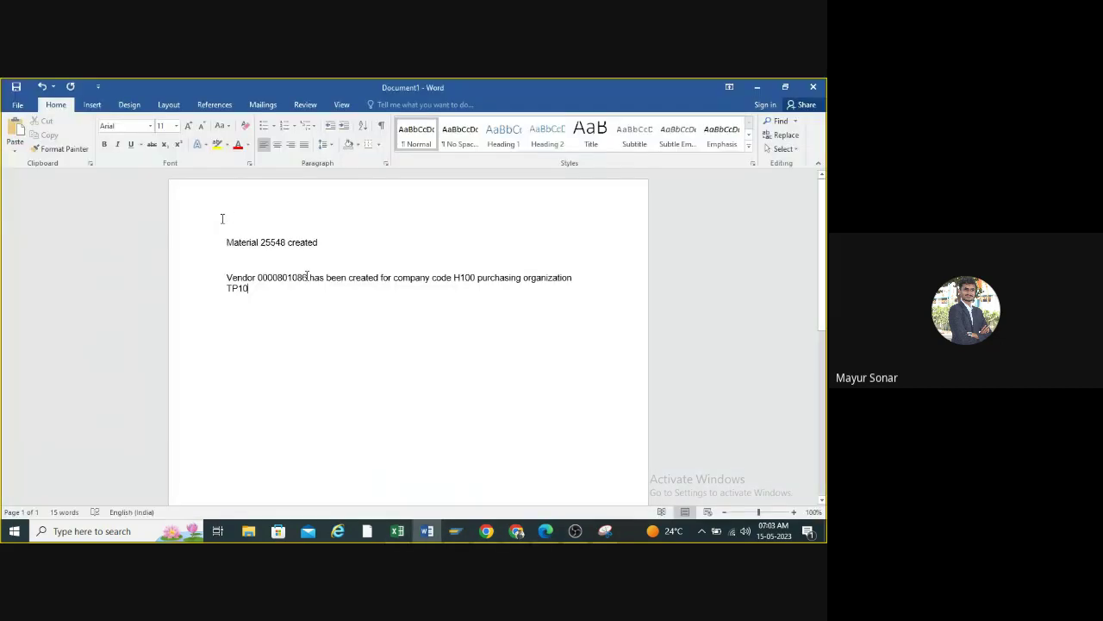
drag(307, 277, 260, 282)
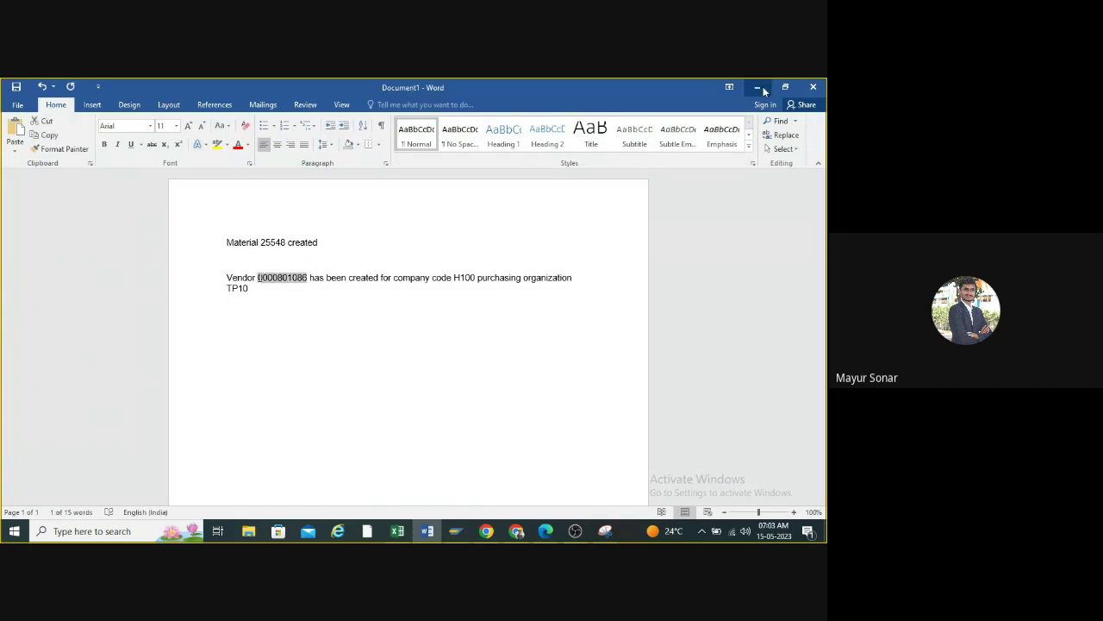
click(757, 86)
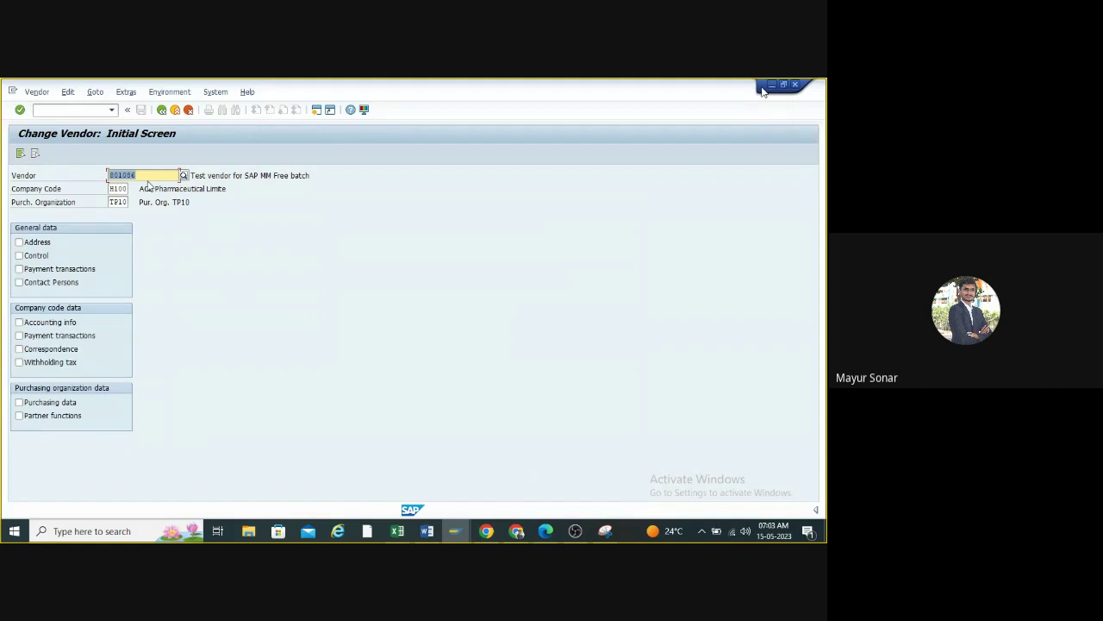
click(161, 110)
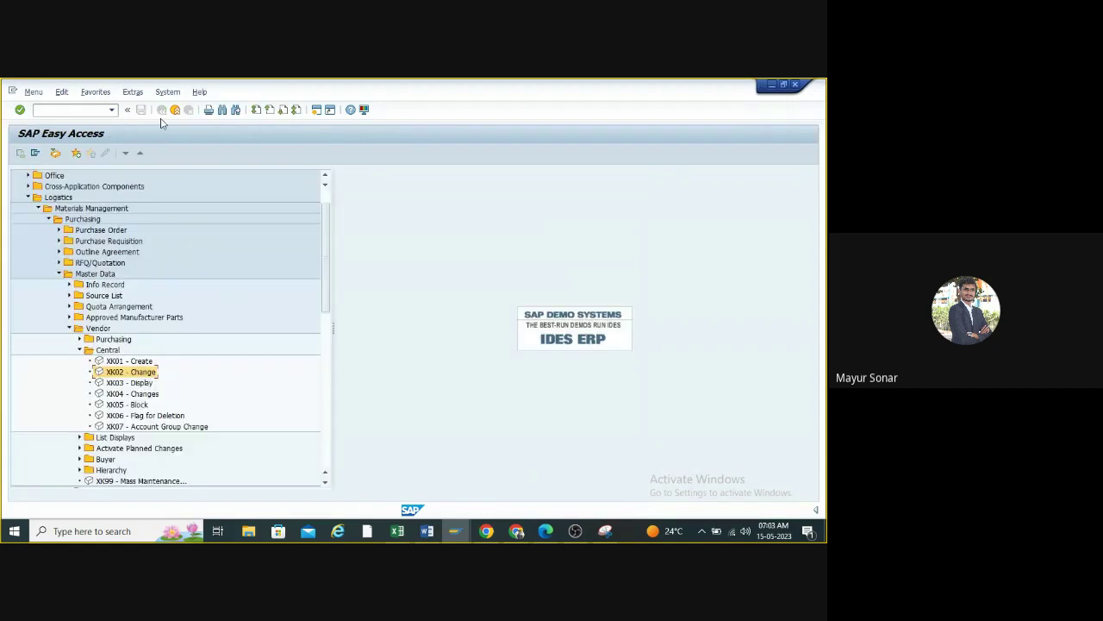
- Open XK02 (Change) for the test vendor with company code M100 and purchasing organization TP10, and select all available data views
double_click(125, 371)
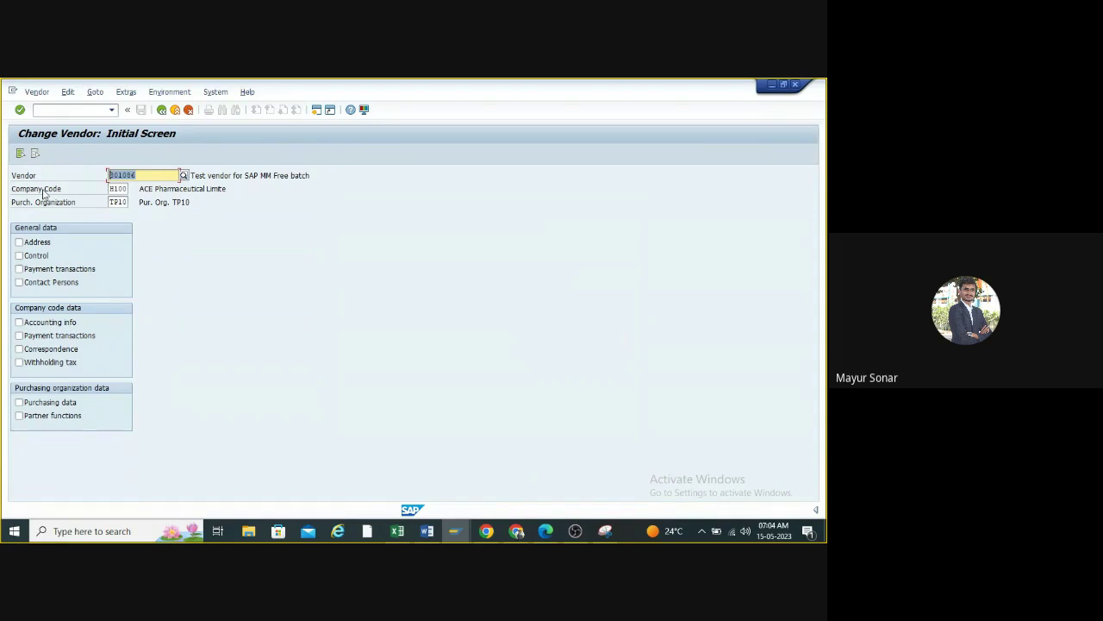
key(Return)
double_click(128, 188)
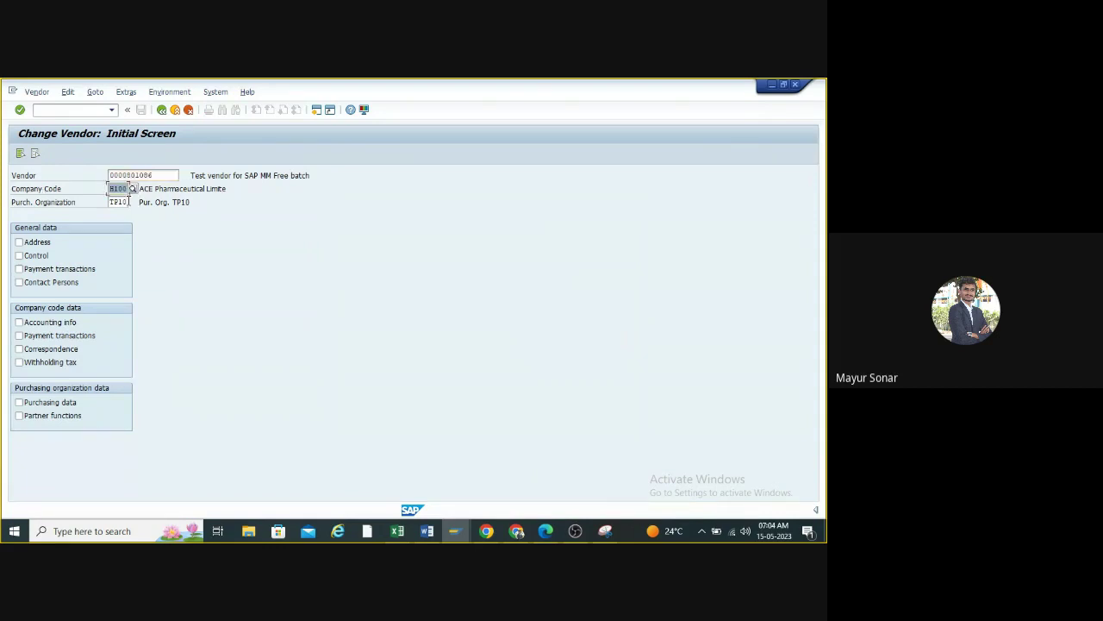
double_click(128, 201)
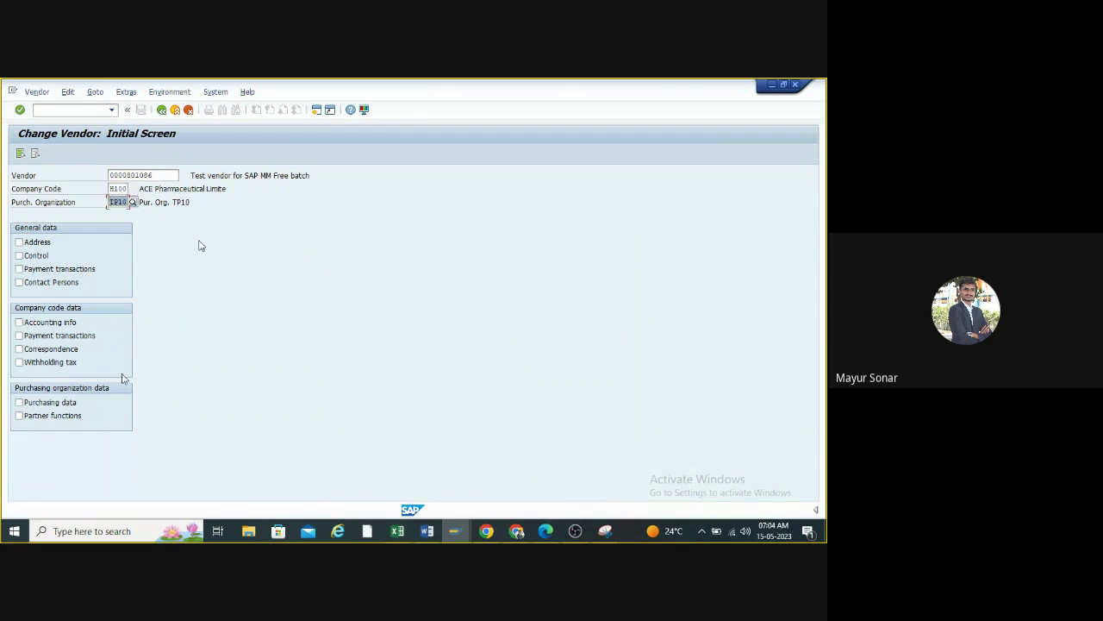
click(20, 153)
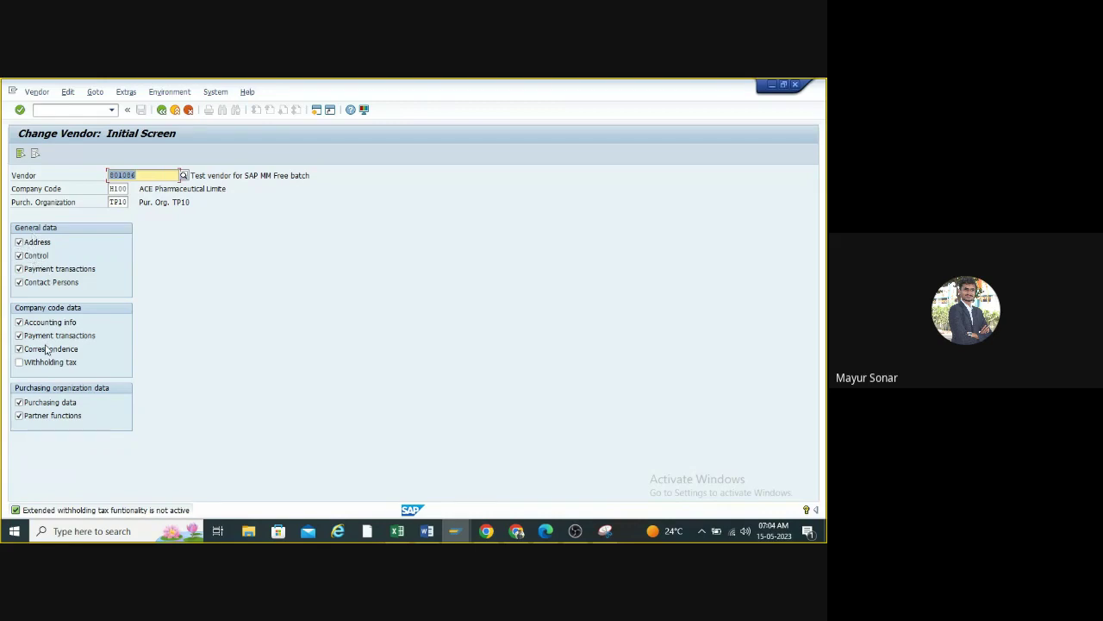
- Clear the Control, Payment transactions and Contact Persons views under general data and reselect all available views
click(18, 414)
click(19, 255)
click(19, 269)
click(19, 282)
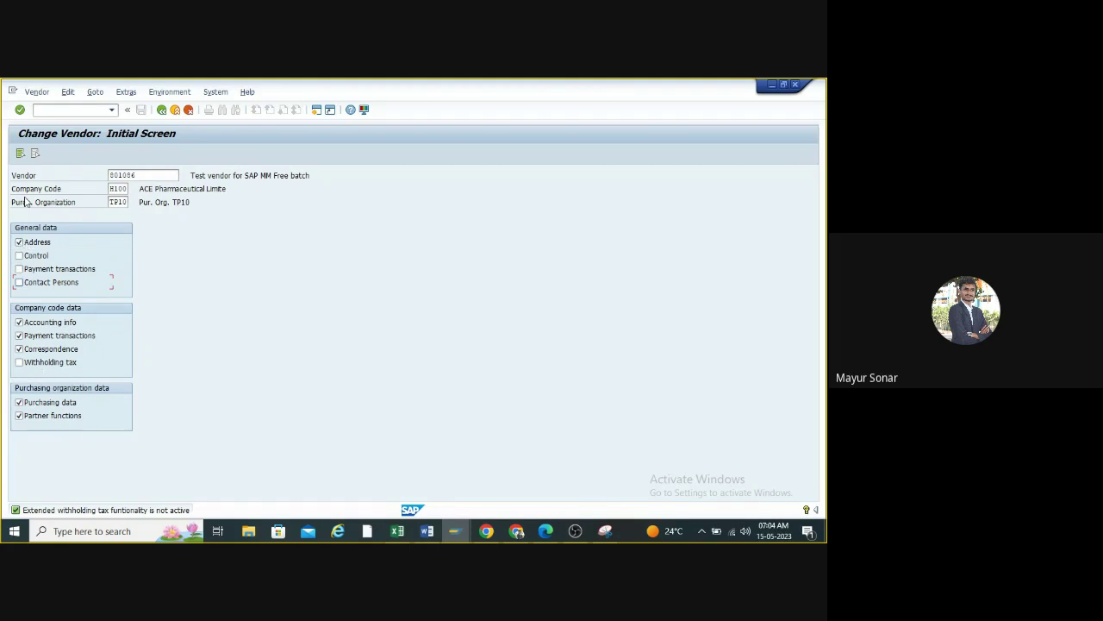
click(19, 155)
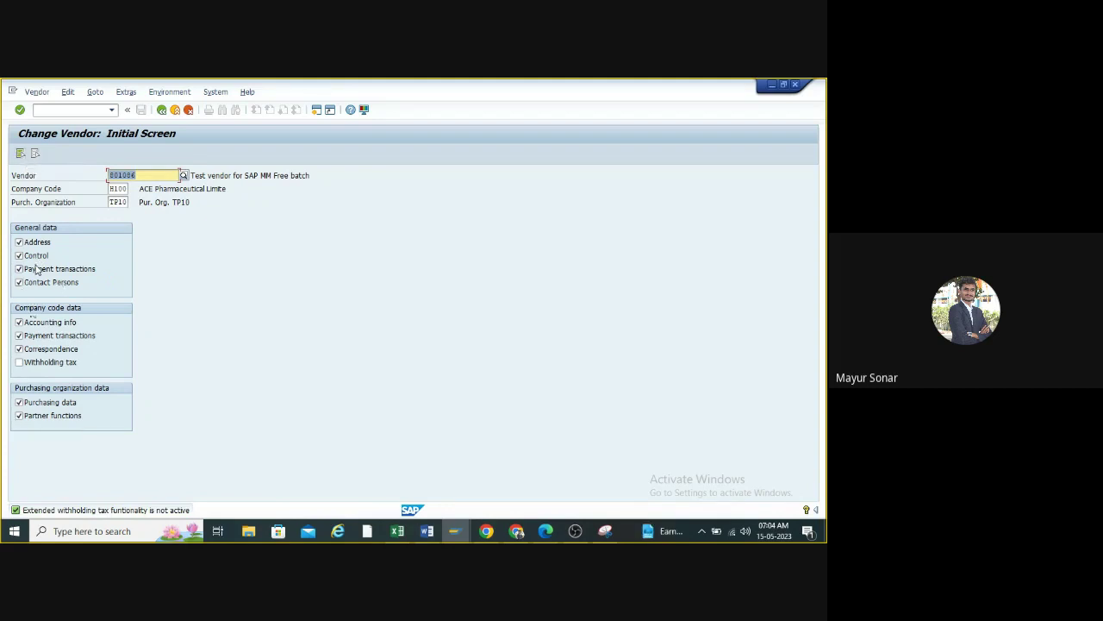
- Open the vendor's address data, replace the PO Box entry with the new number and continue to the control data
key(Return)
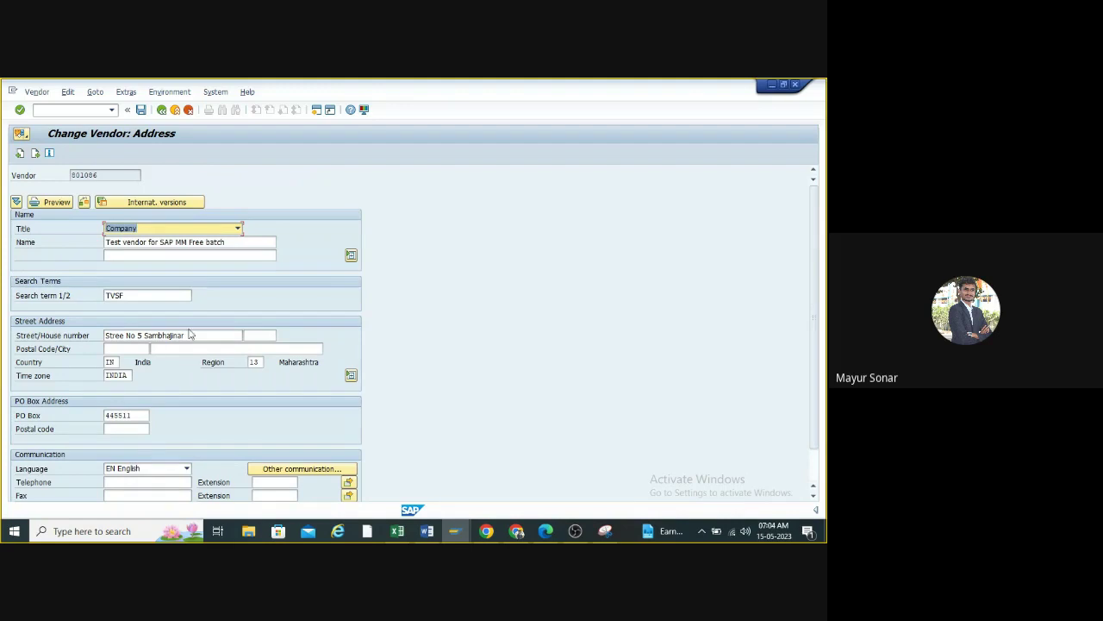
click(125, 415)
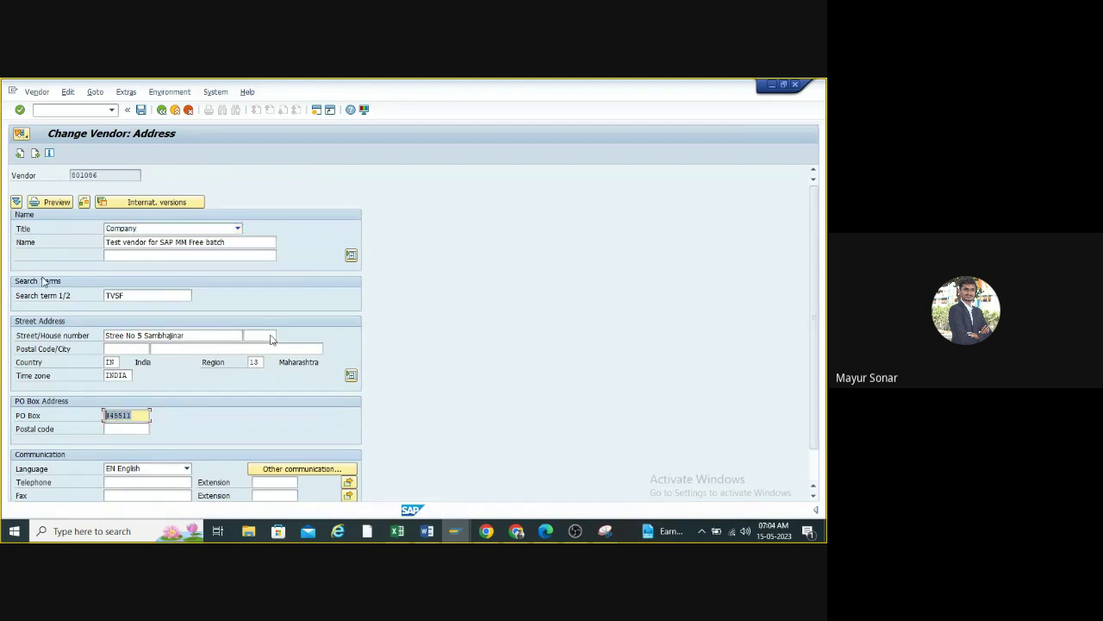
key(BackSpace)
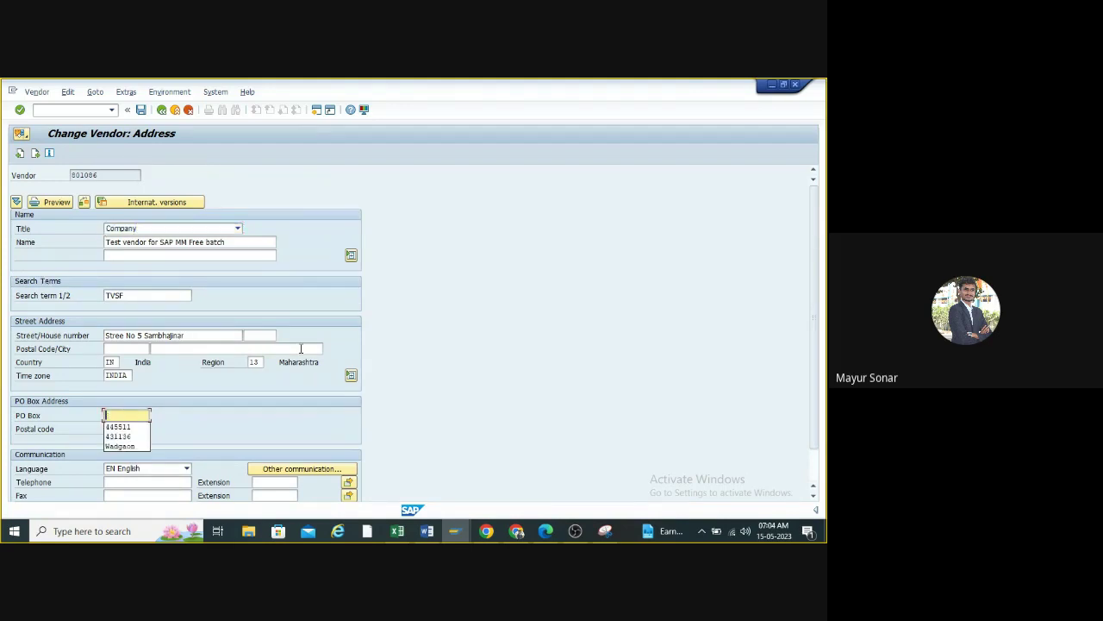
text(4050)
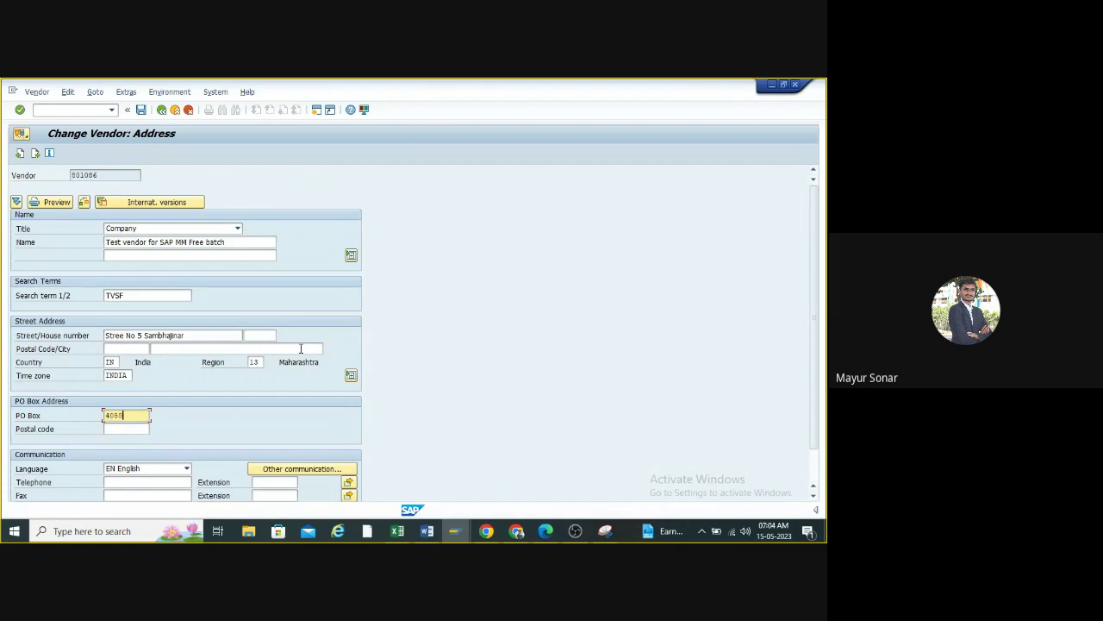
text(60)
key(Return)
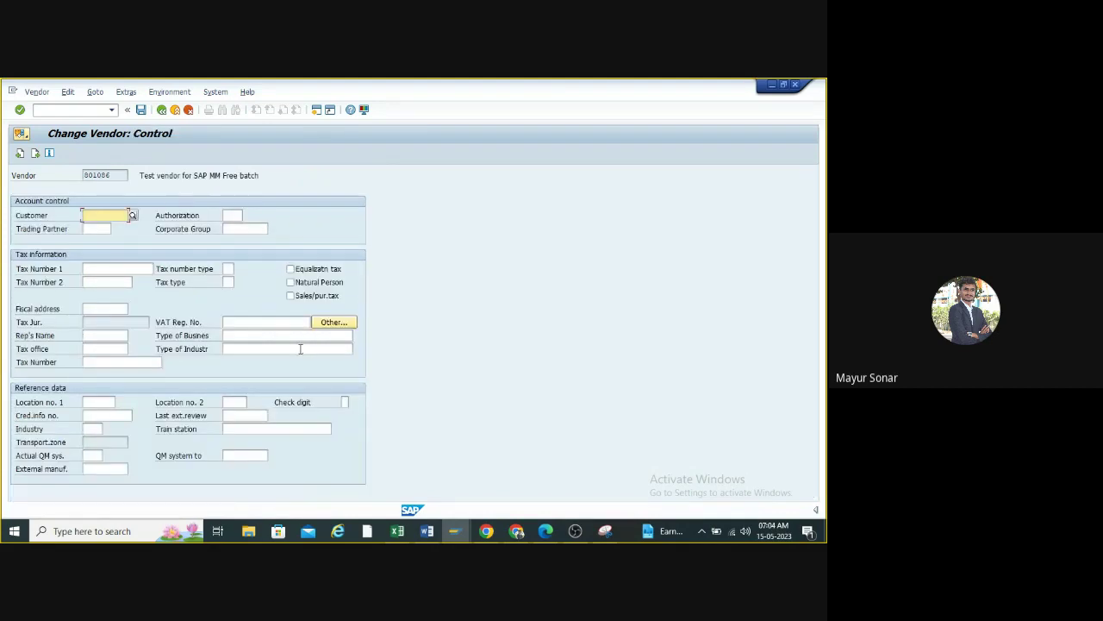
- Continue through the payment, contact, accounting and correspondence views to the purchasing data without further edits, and save the vendor changes
key(Return)
key(Return)
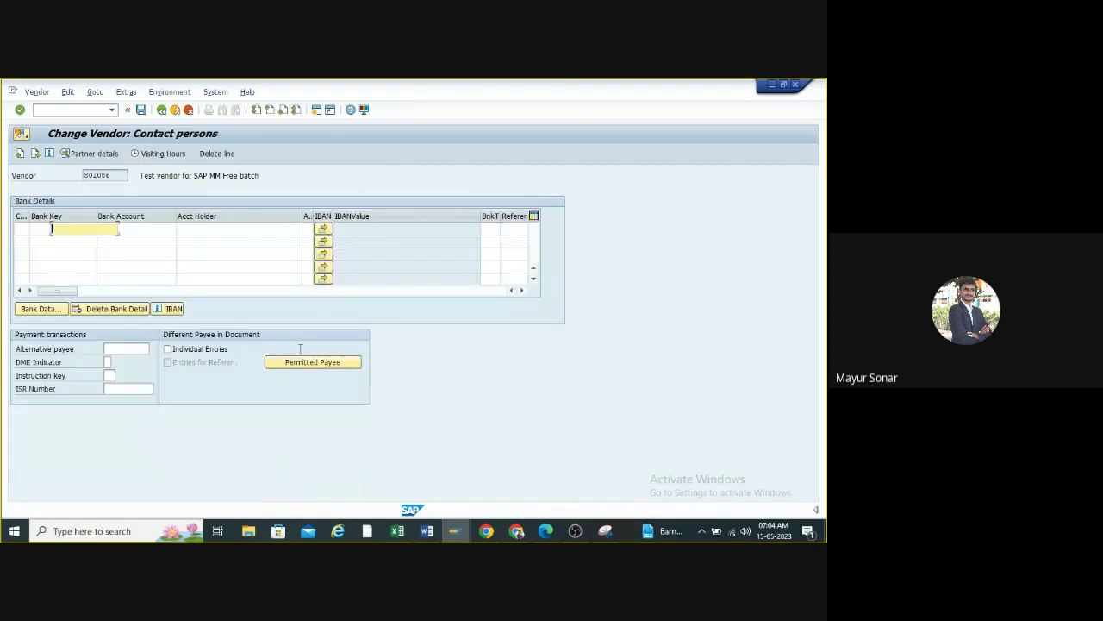
key(Return)
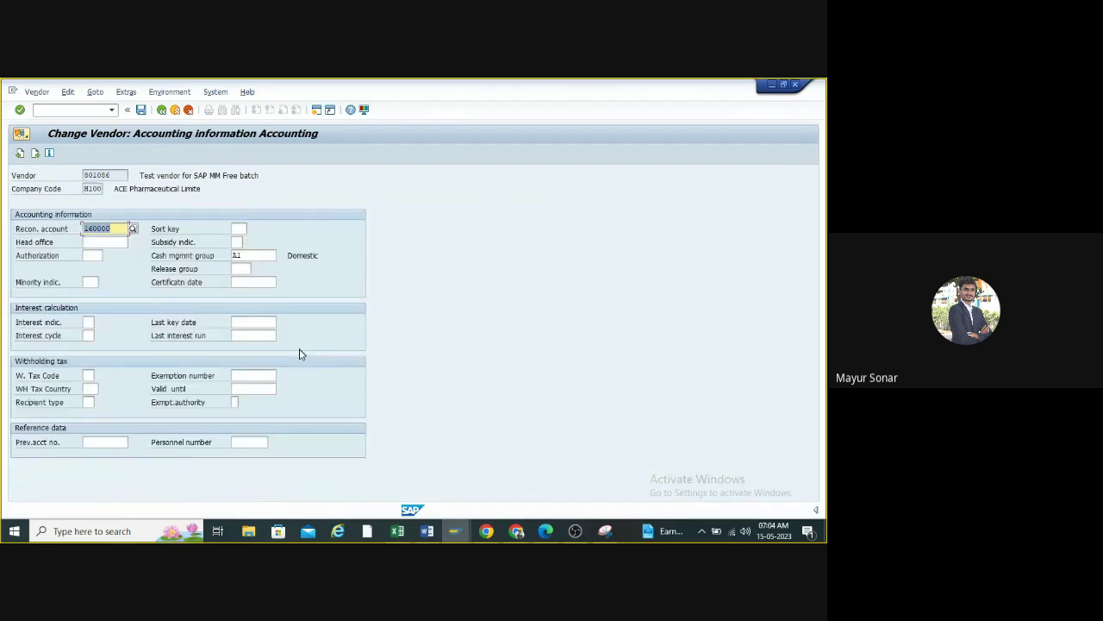
click(244, 274)
key(Return)
key(Return)
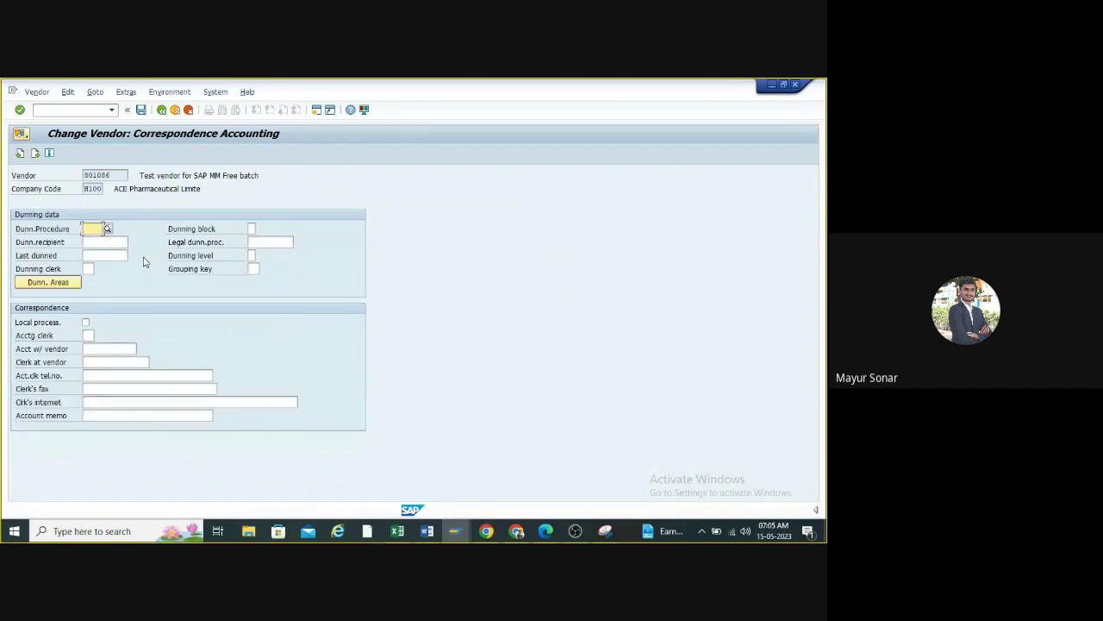
key(Return)
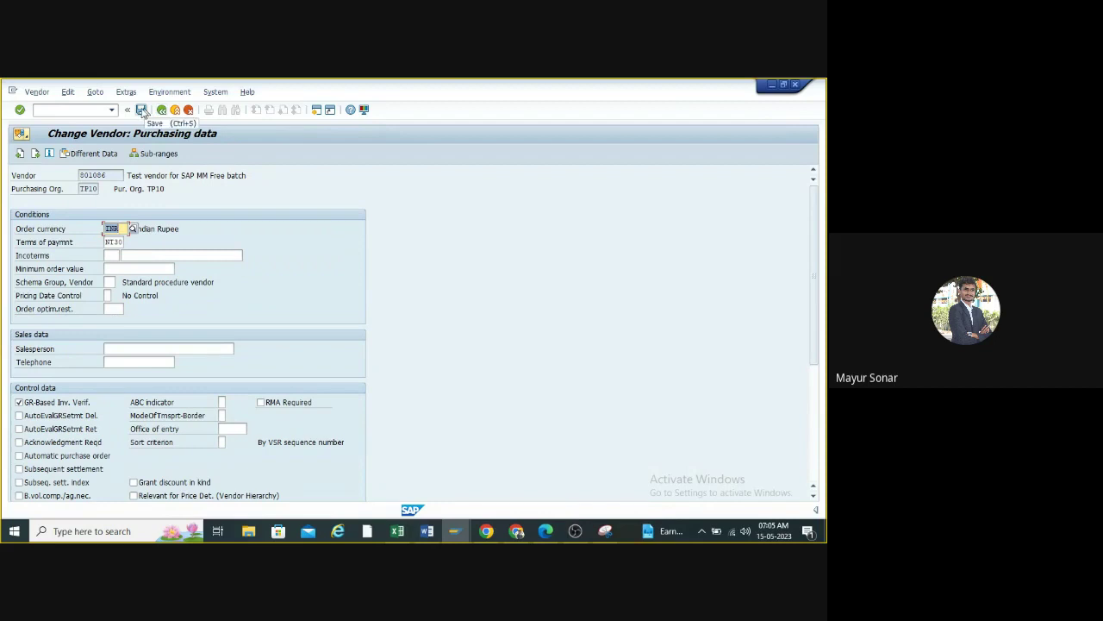
click(141, 111)
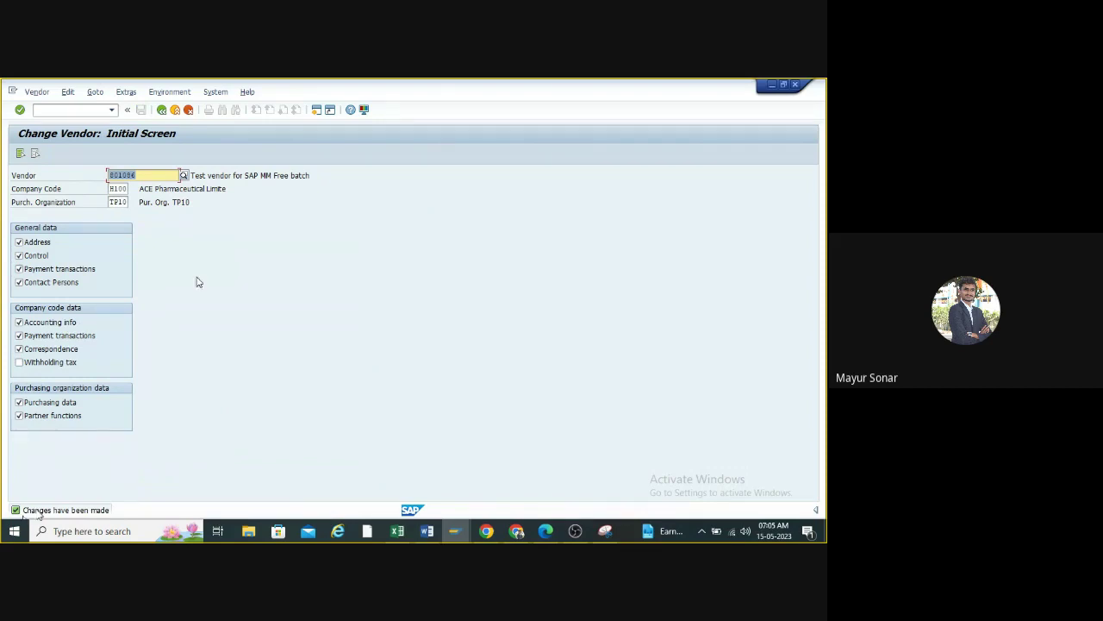
- Leave the Change Vendor transaction and open XK03 (Display) under the central vendor master data, keeping the same vendor
click(163, 112)
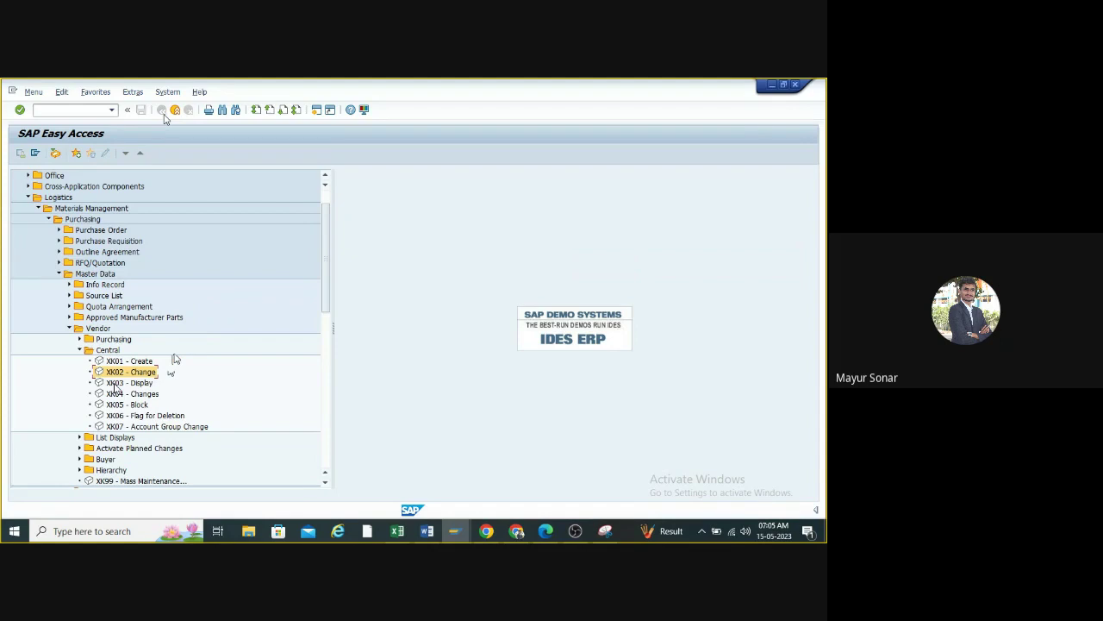
double_click(115, 384)
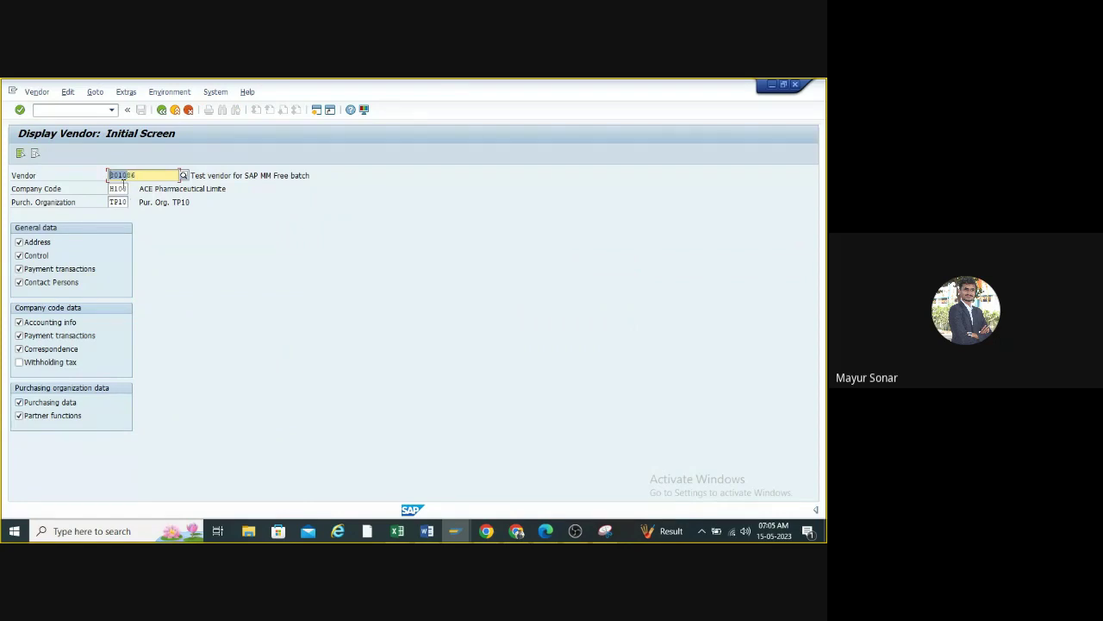
key(Tab)
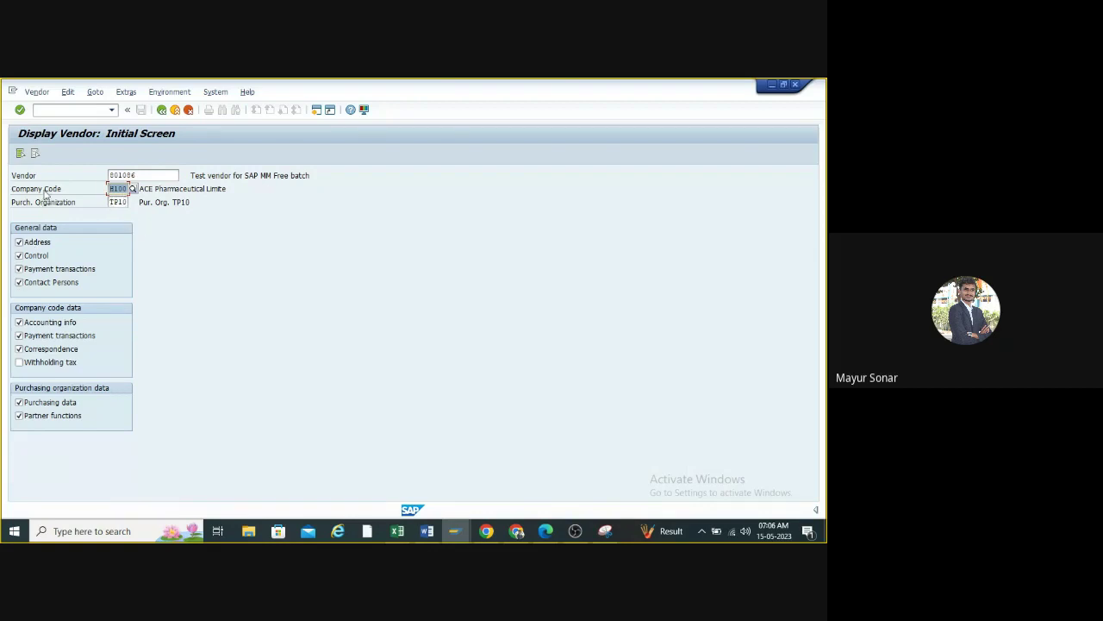
- Try clearing the vendor's data views one by one and all at once, reselecting all views each time
click(19, 416)
click(19, 348)
click(19, 335)
click(19, 321)
click(19, 281)
click(19, 269)
click(19, 255)
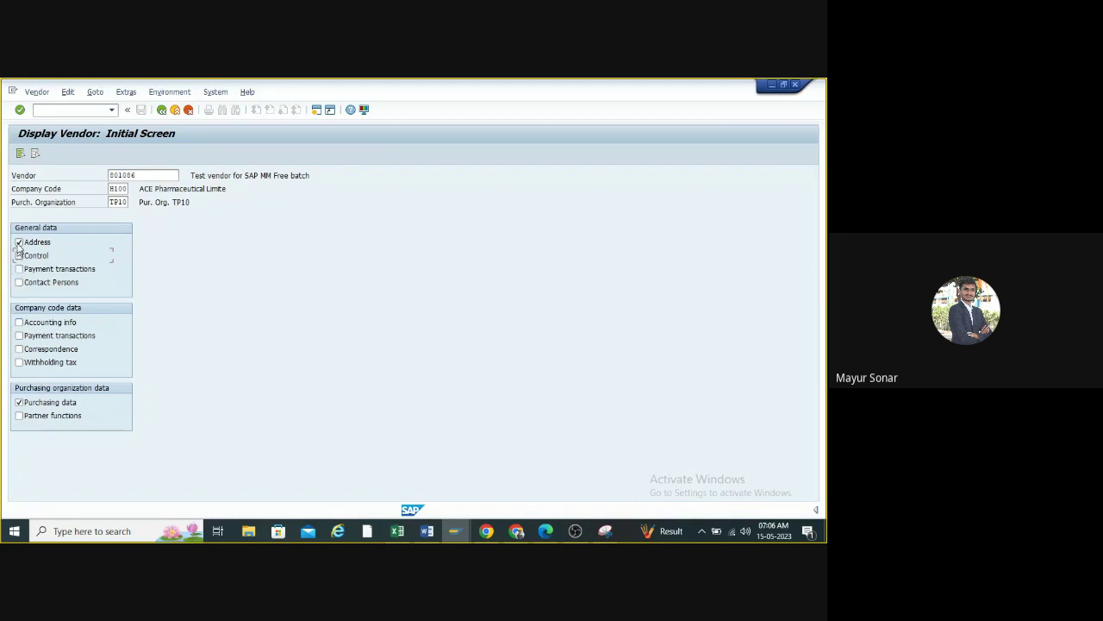
click(19, 242)
click(19, 154)
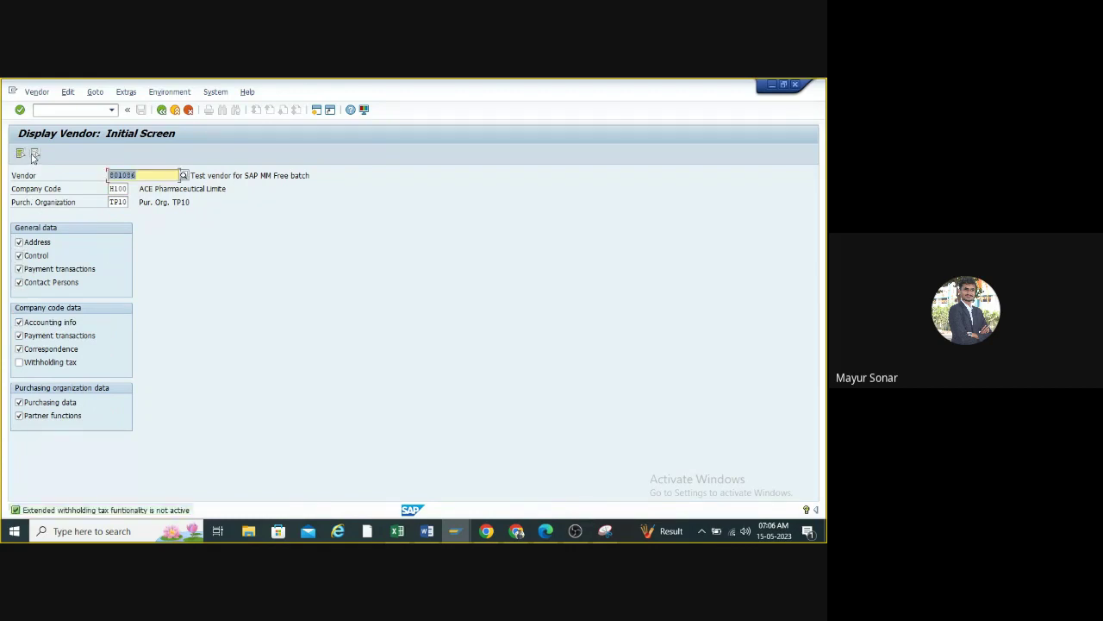
click(35, 155)
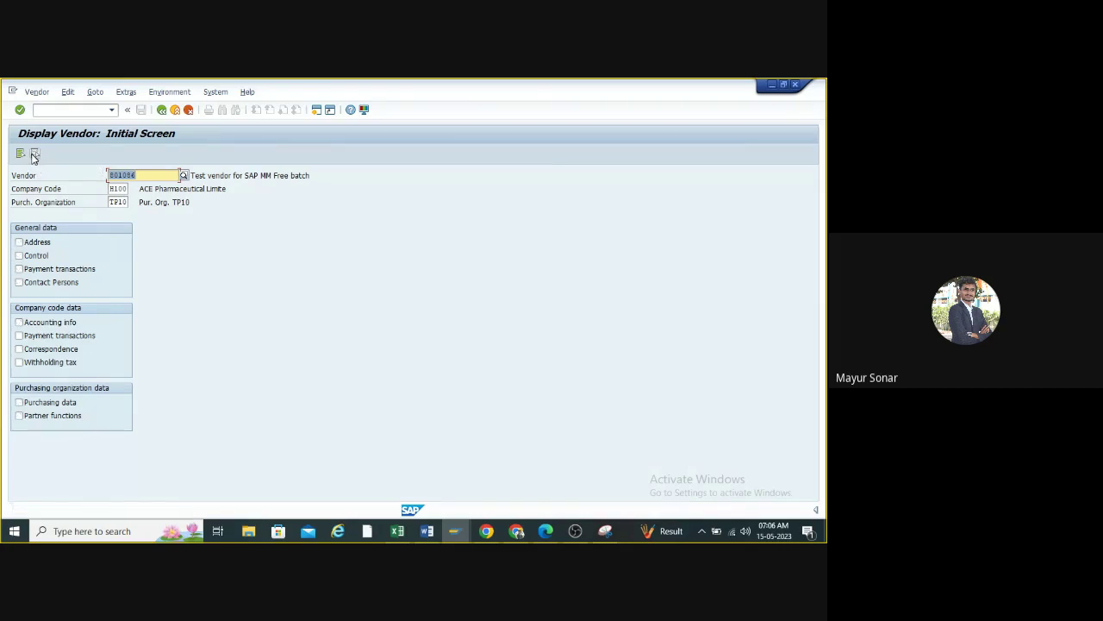
click(22, 155)
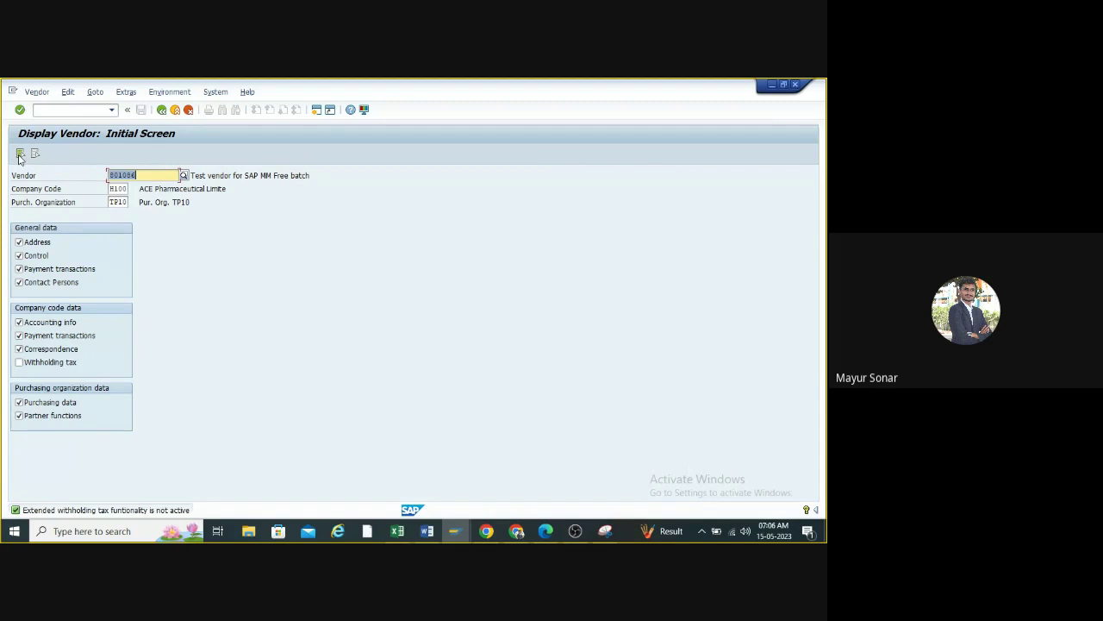
click(22, 155)
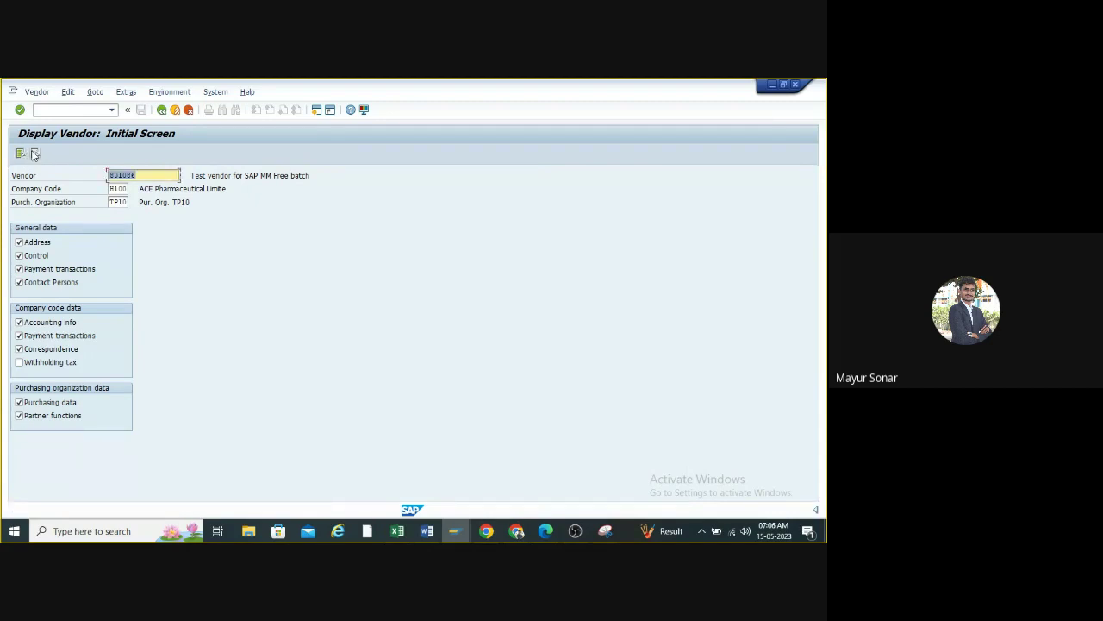
- Display only the vendor's Purchasing data, check the order currency and terms of payment, and return to the initial screen
click(35, 154)
click(19, 403)
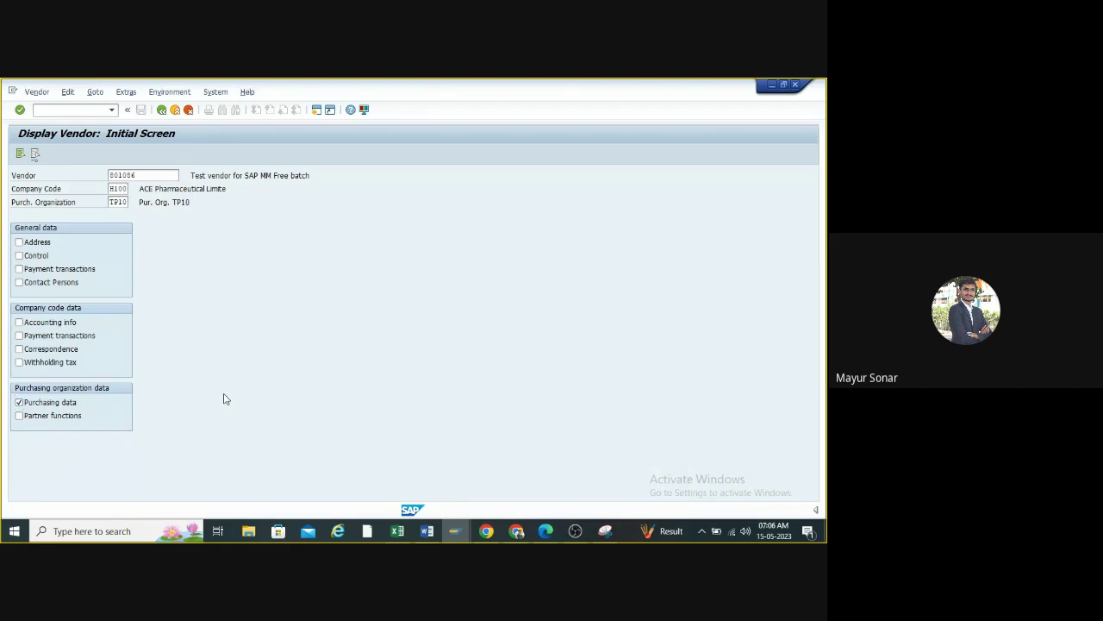
key(Return)
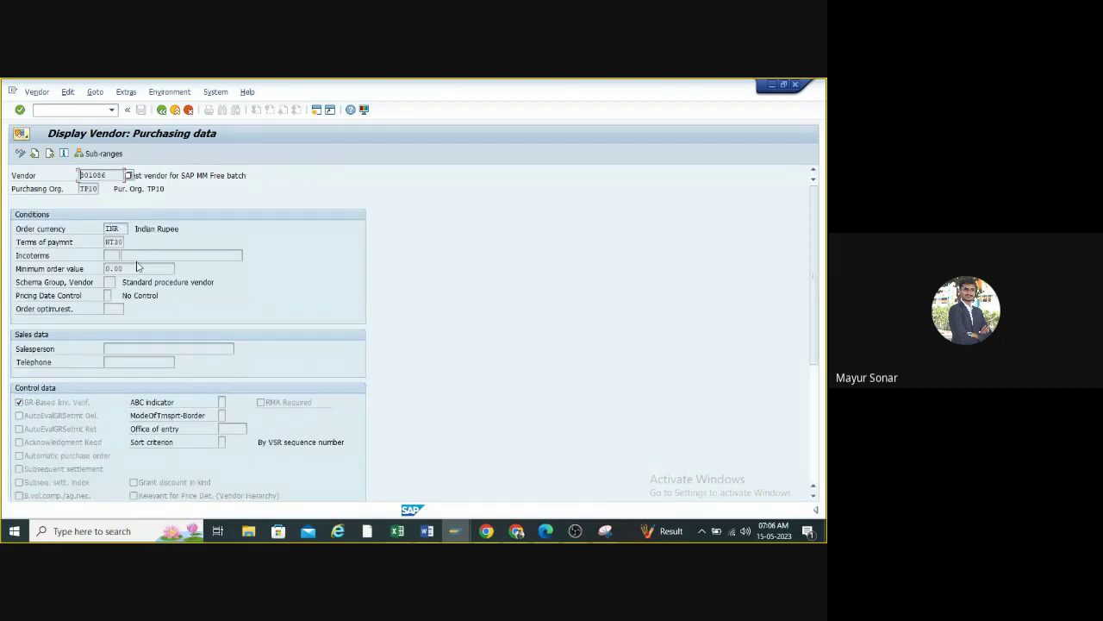
click(112, 229)
click(120, 241)
click(161, 109)
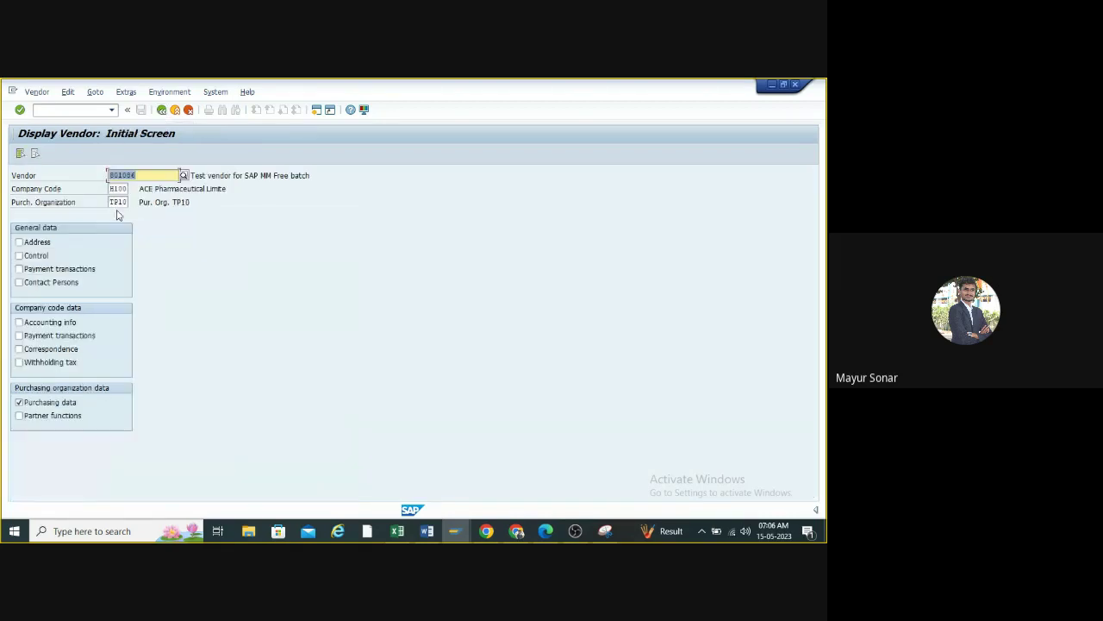
- Display only the vendor's Address view, check the address and PO Box entries, and return to the initial screen
click(19, 242)
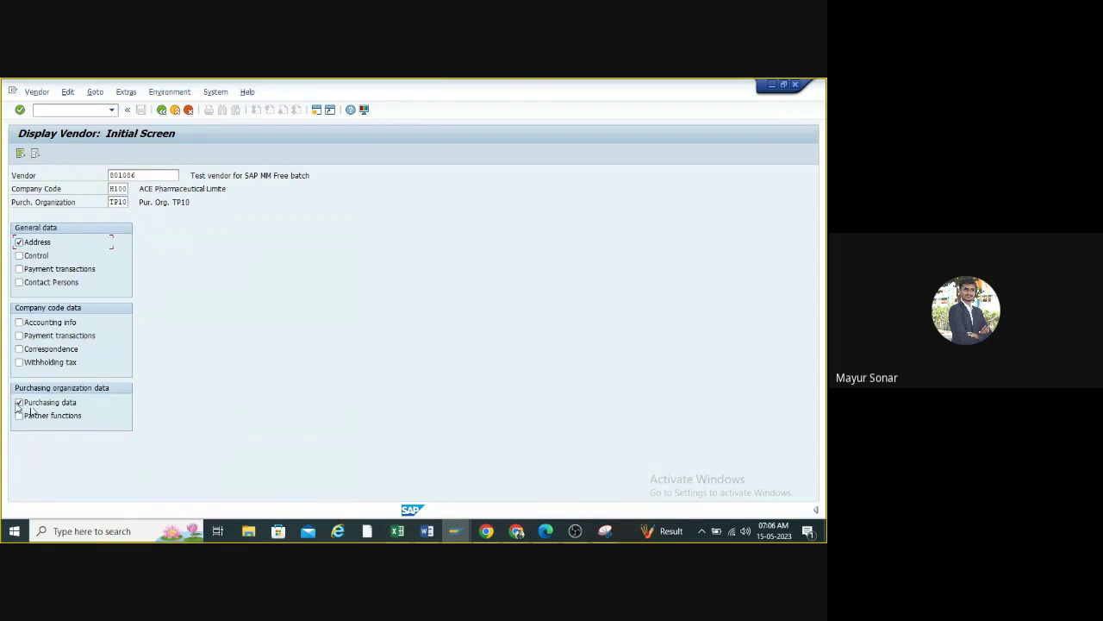
click(18, 403)
click(26, 152)
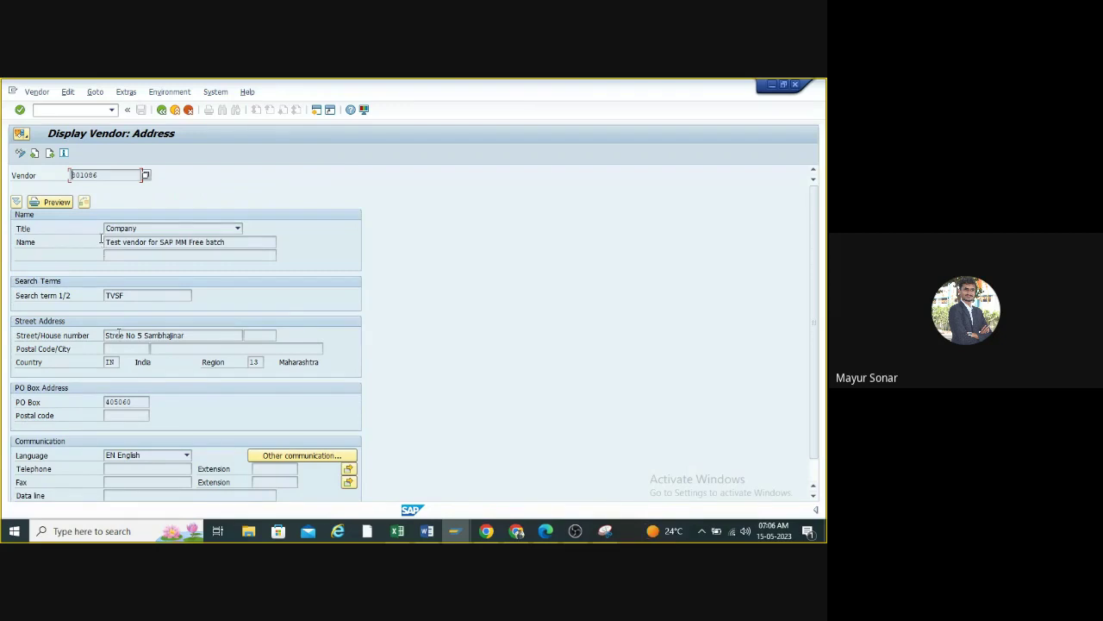
scroll(168, 360, down, 1)
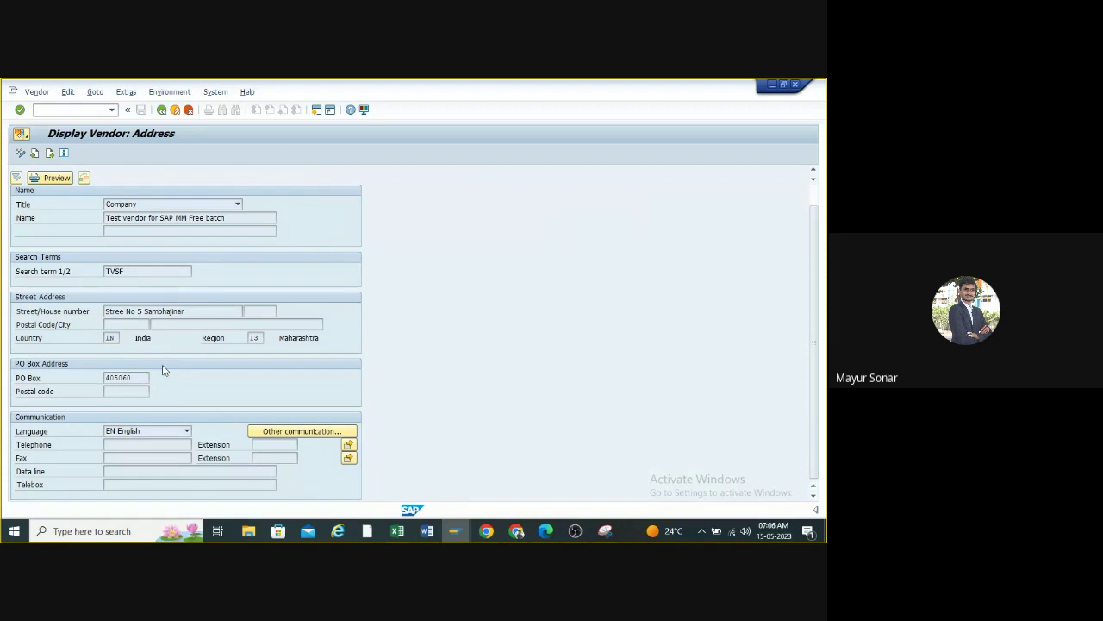
scroll(55, 154, up, 1)
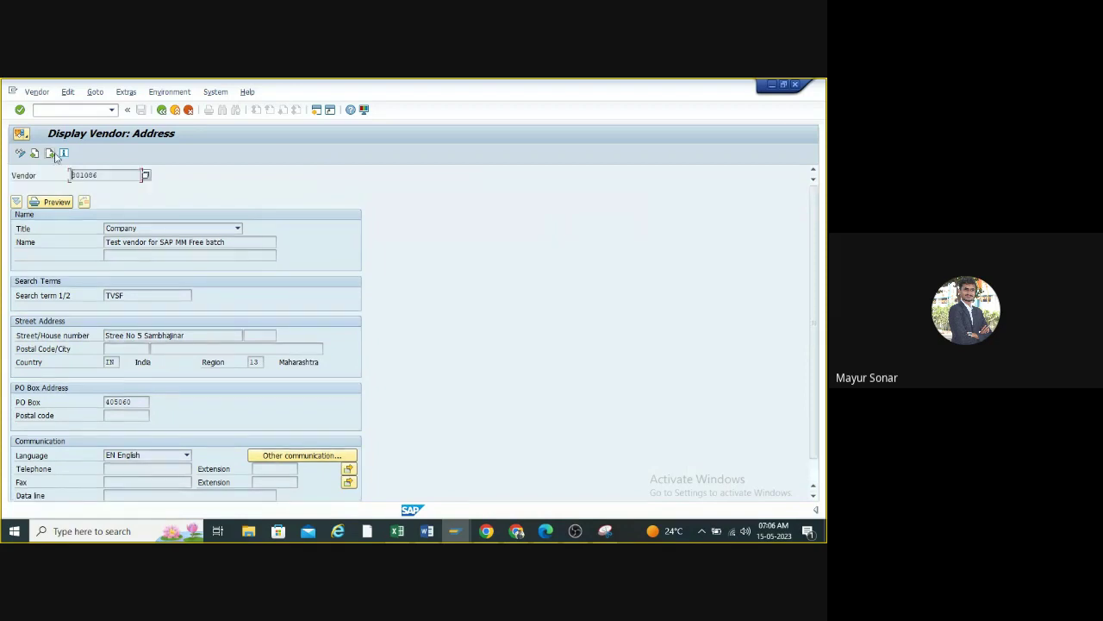
click(163, 112)
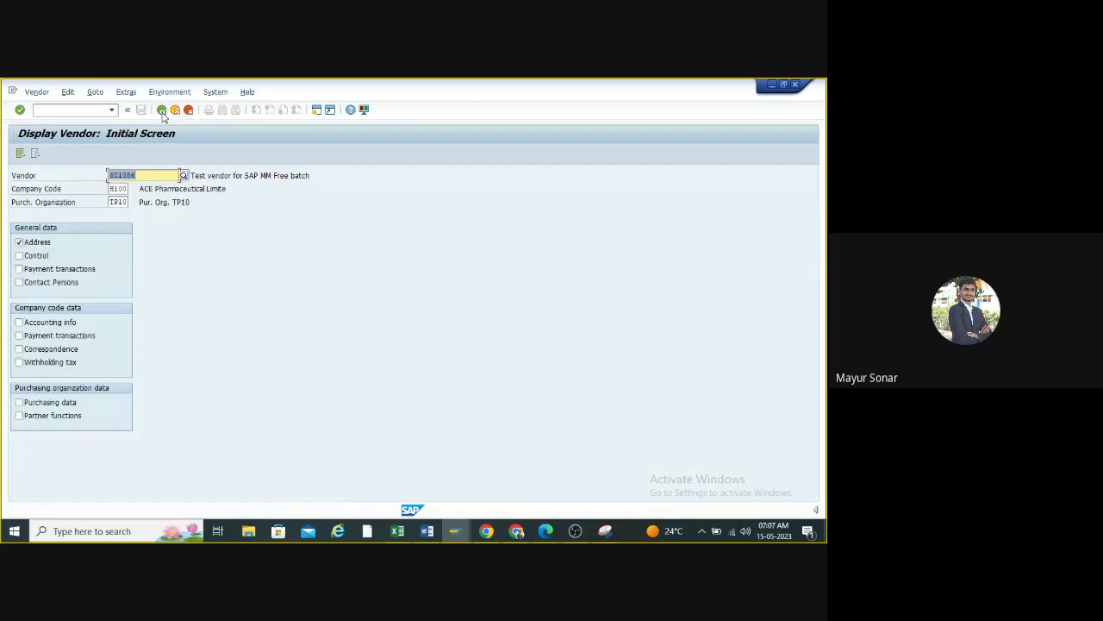
- Leave the Display Vendor transaction, collapse the Central folder and expand List Displays under the vendor master data
click(162, 113)
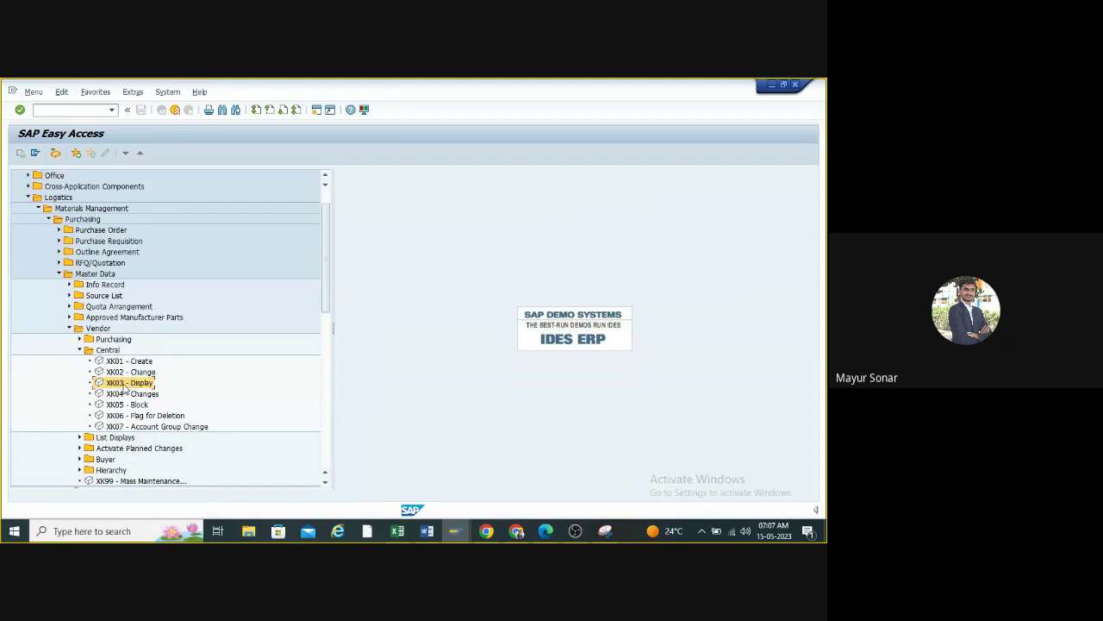
click(80, 350)
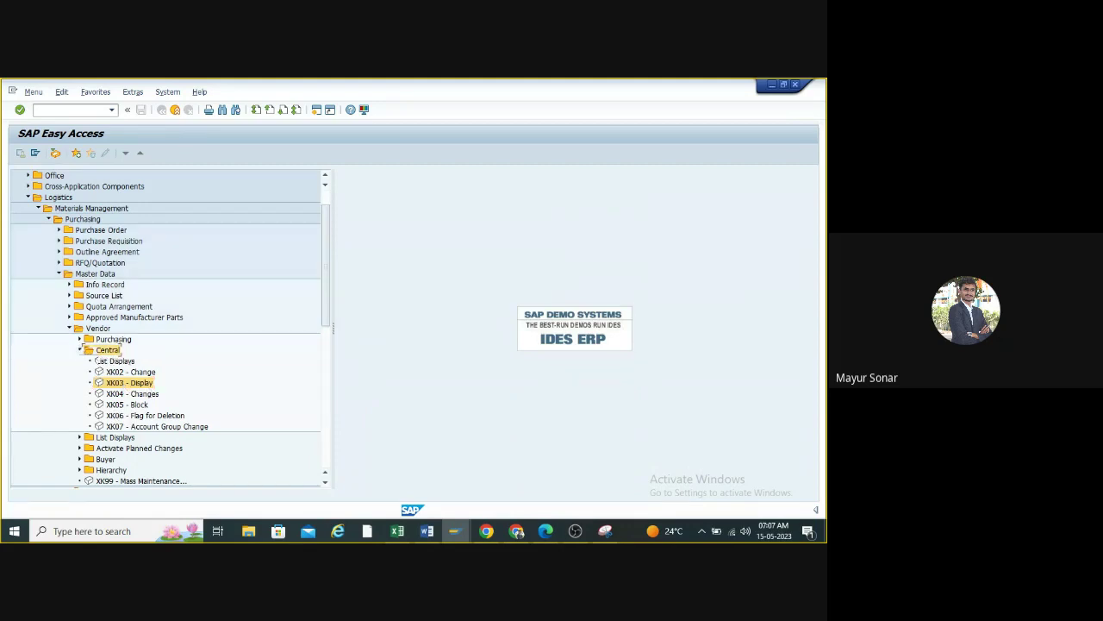
click(82, 362)
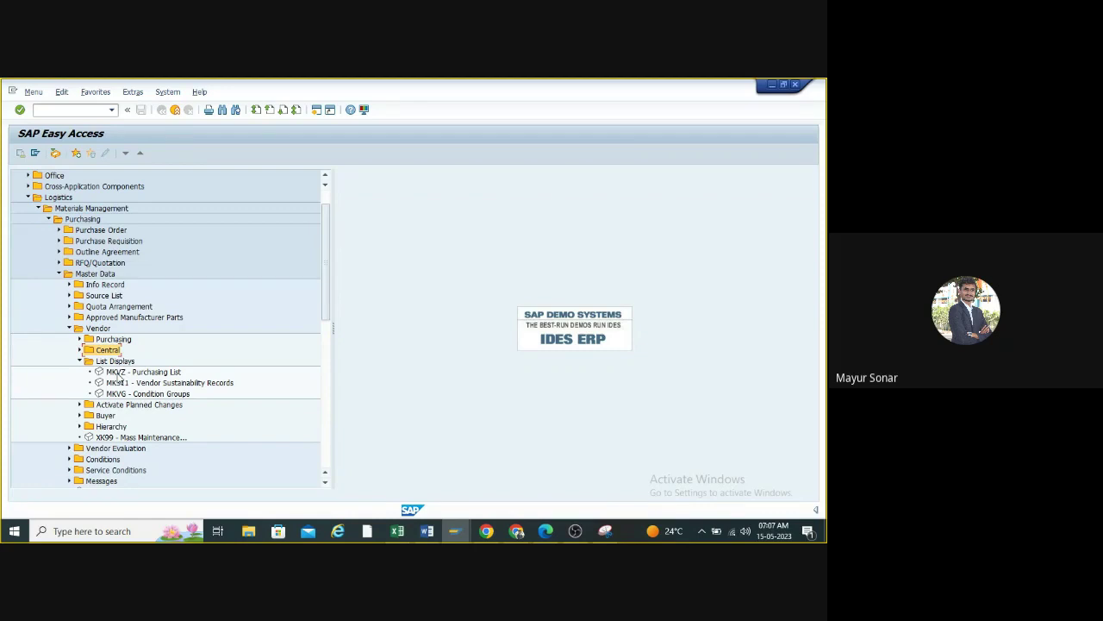
- Run the MKVZ Purchasing List for account group KRED with the purchasing organization cleared
double_click(117, 373)
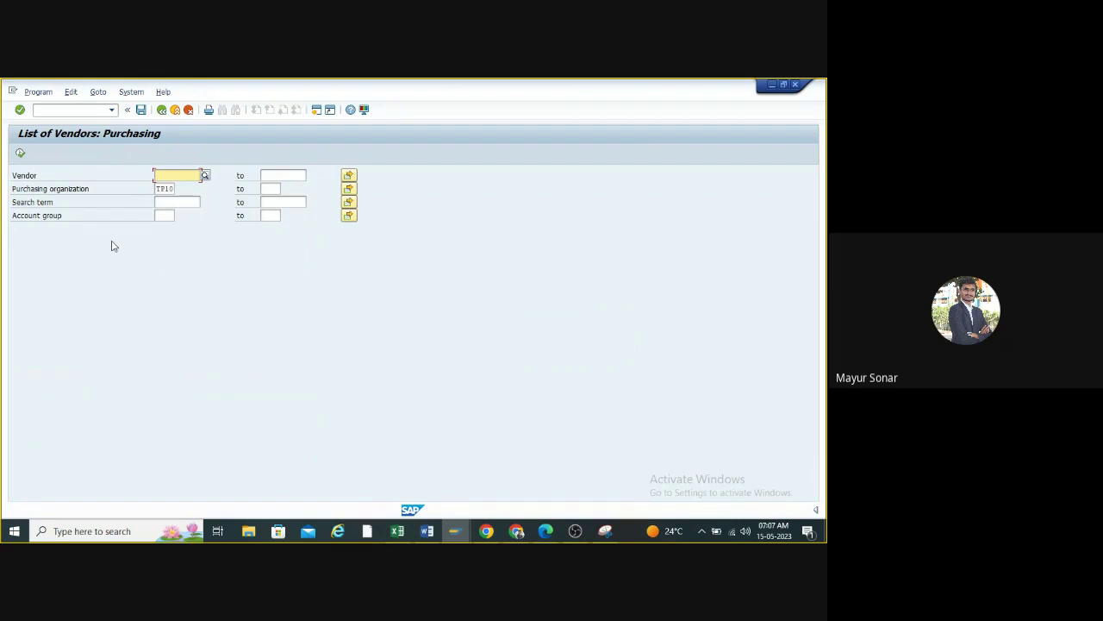
double_click(165, 188)
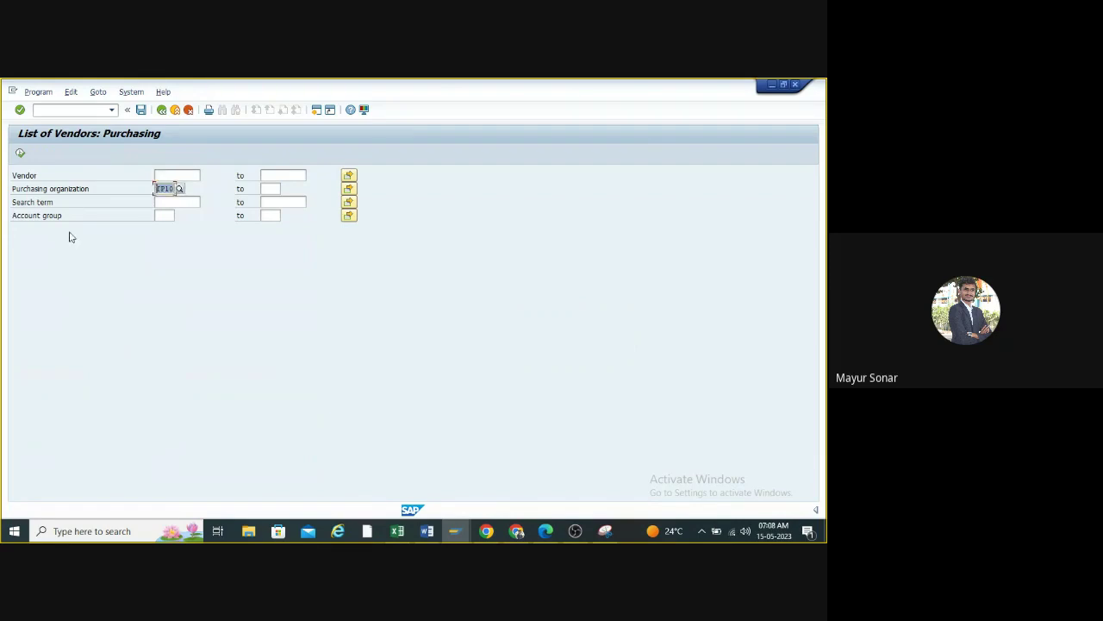
key(Delete)
click(161, 215)
text(kre)
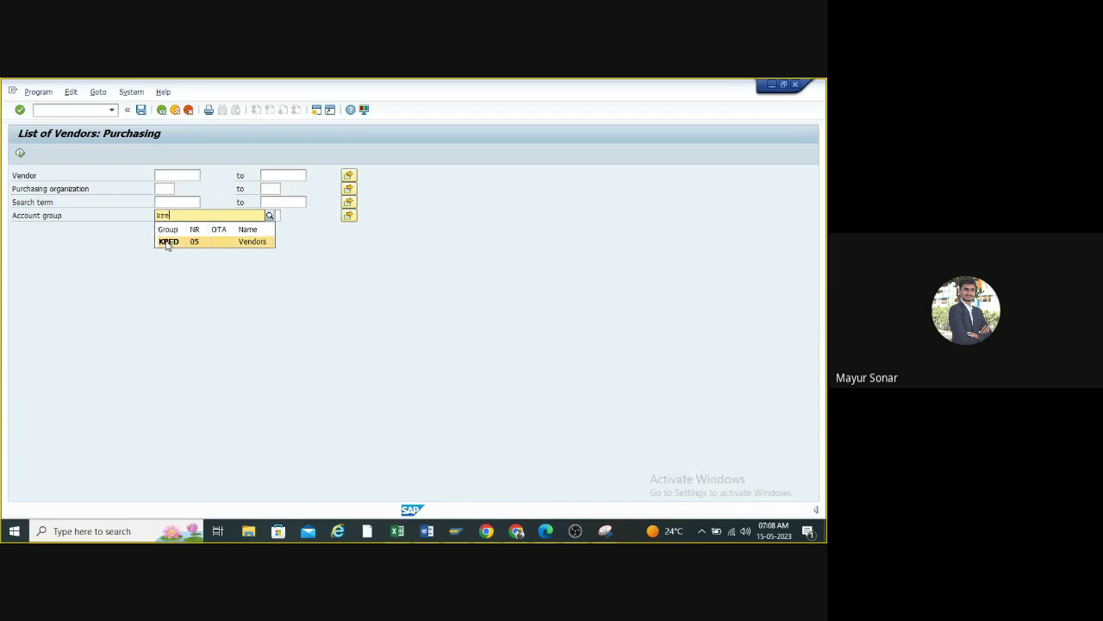
click(167, 243)
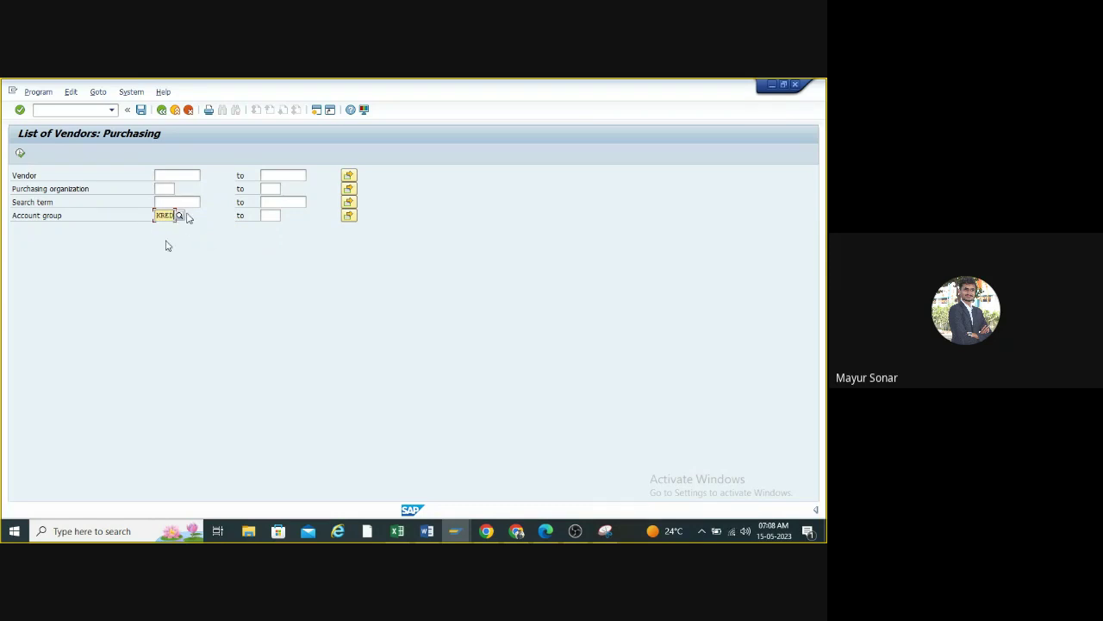
click(169, 188)
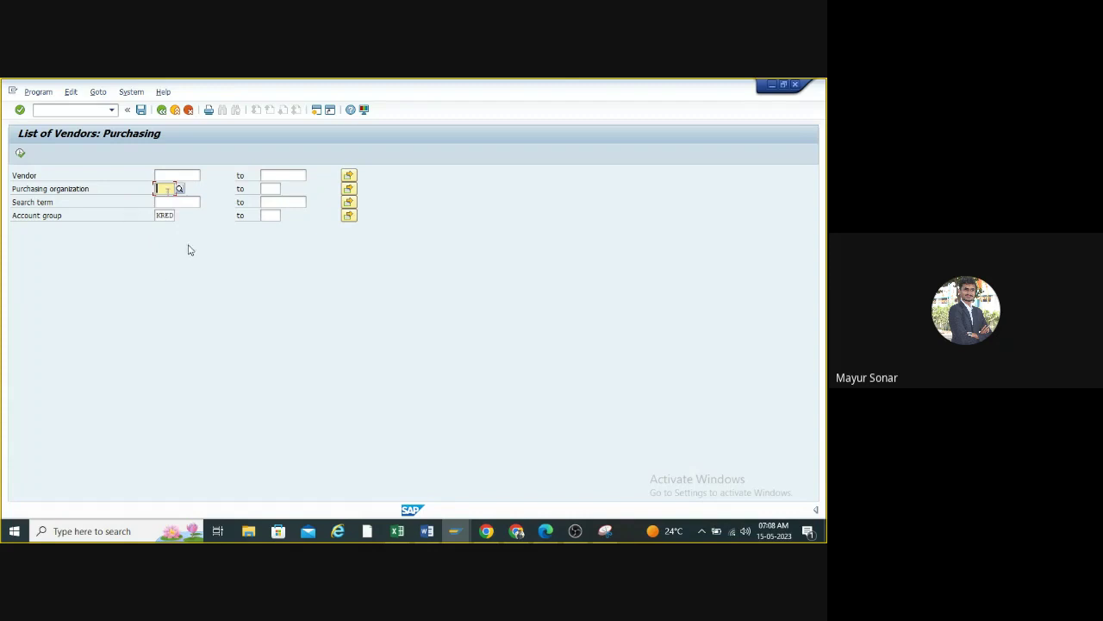
click(20, 154)
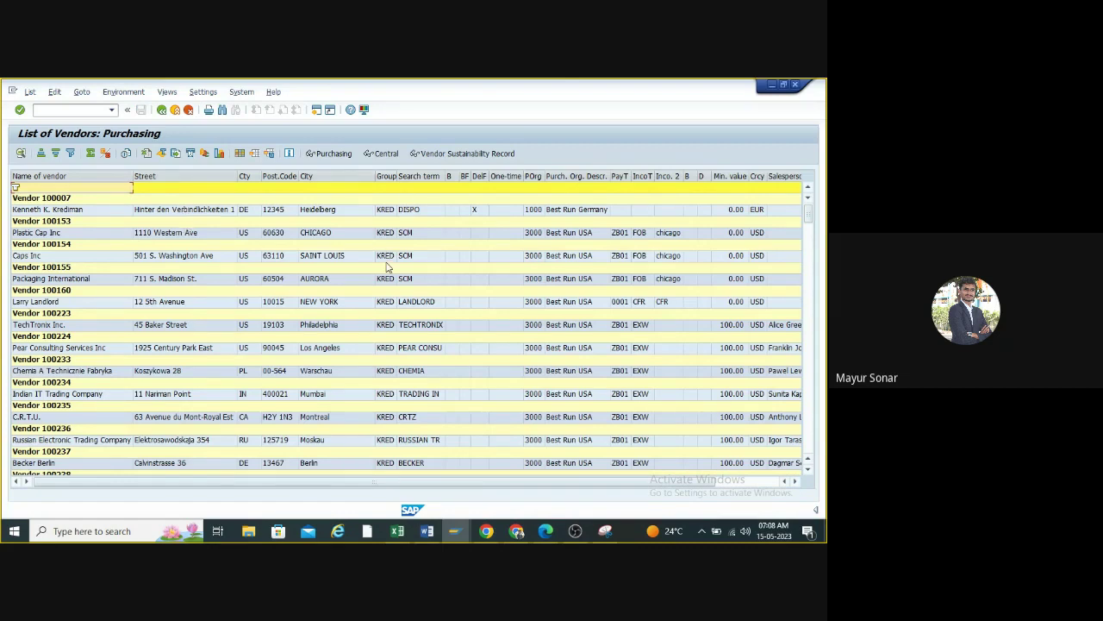
- Browse the list of KRED vendors across all purchasing organizations and return to the selection screen
scroll(388, 258, down, 8)
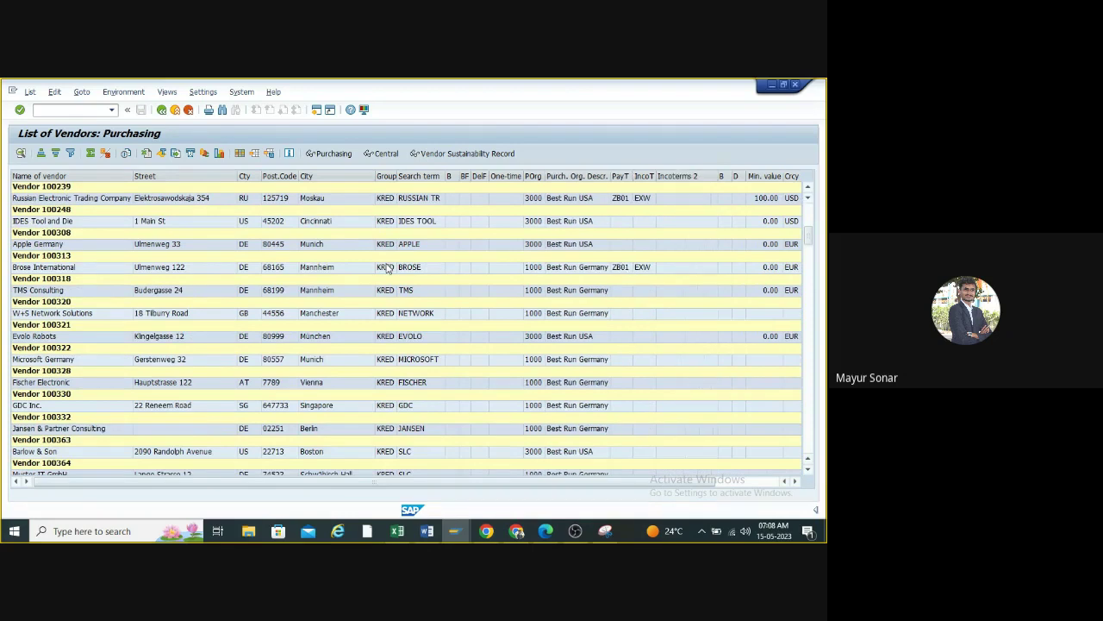
scroll(387, 269, up, 7)
scroll(388, 269, down, 5)
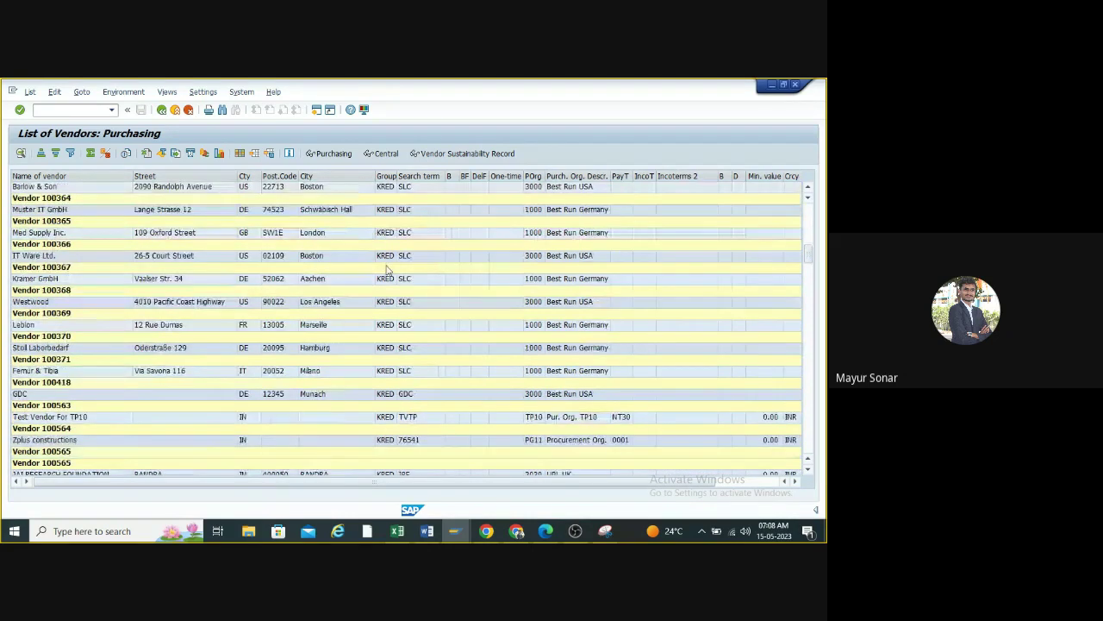
scroll(388, 269, down, 8)
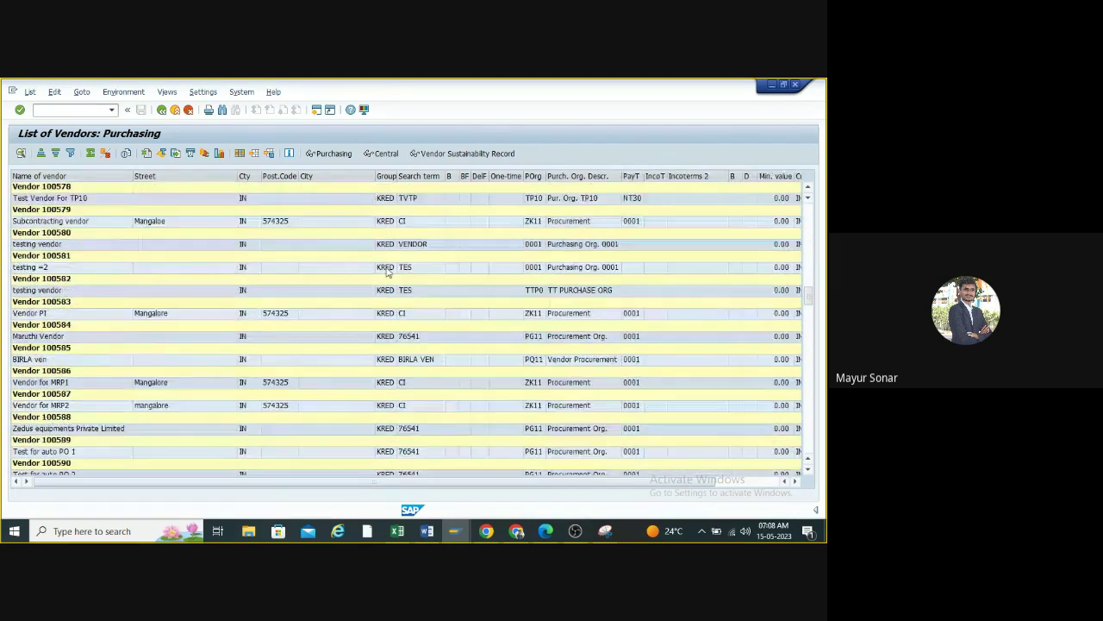
scroll(388, 272, down, 3)
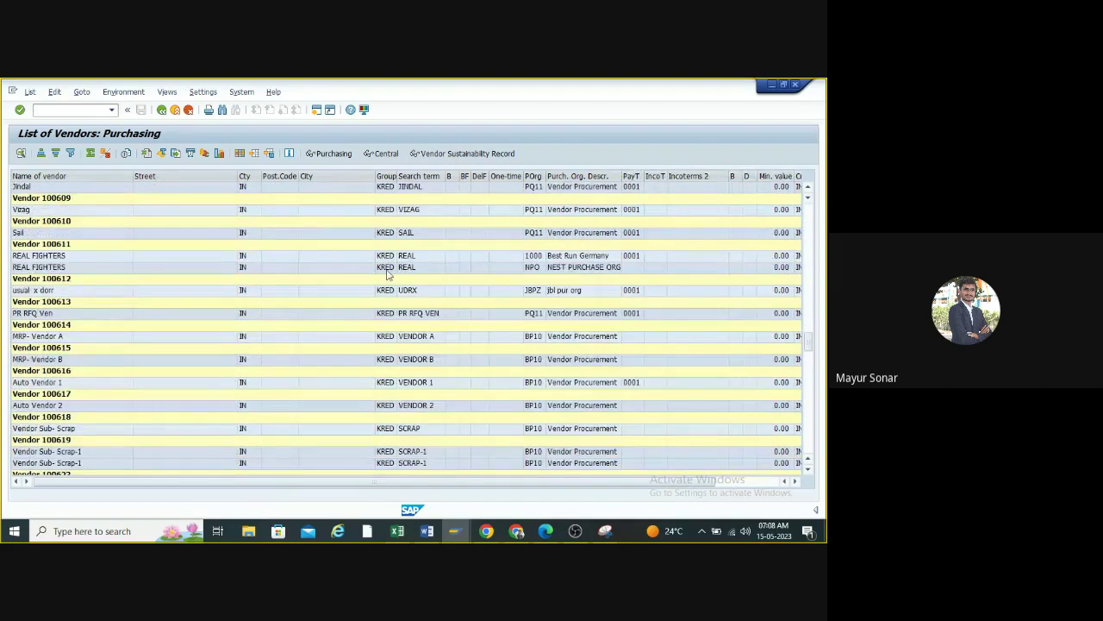
scroll(388, 272, down, 3)
click(174, 111)
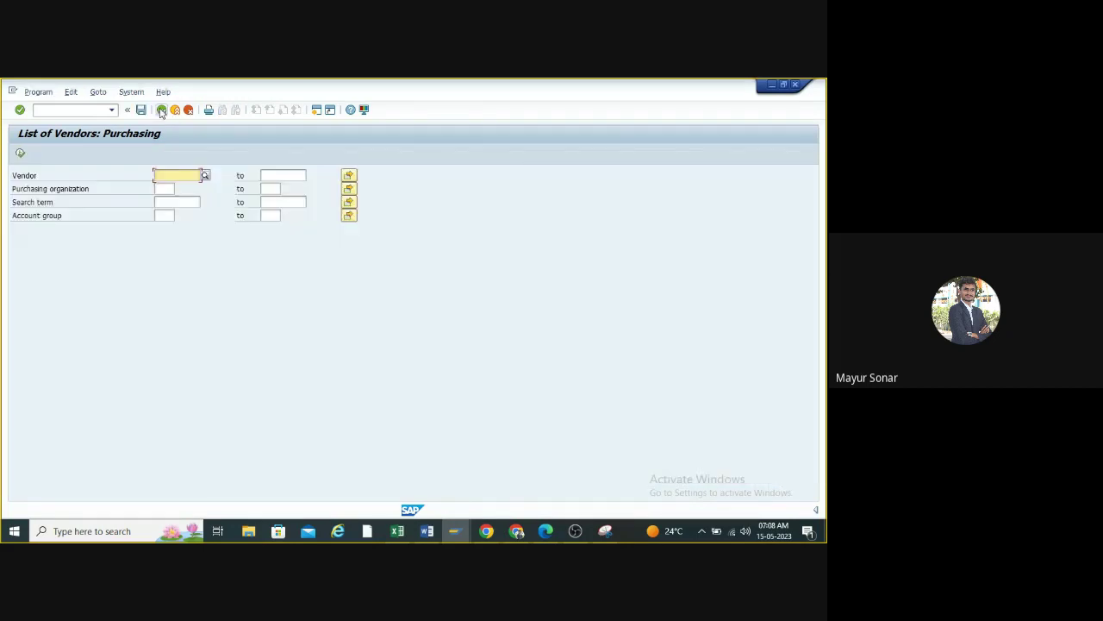
- Run the vendor purchasing list for purchasing organization TP10
click(160, 189)
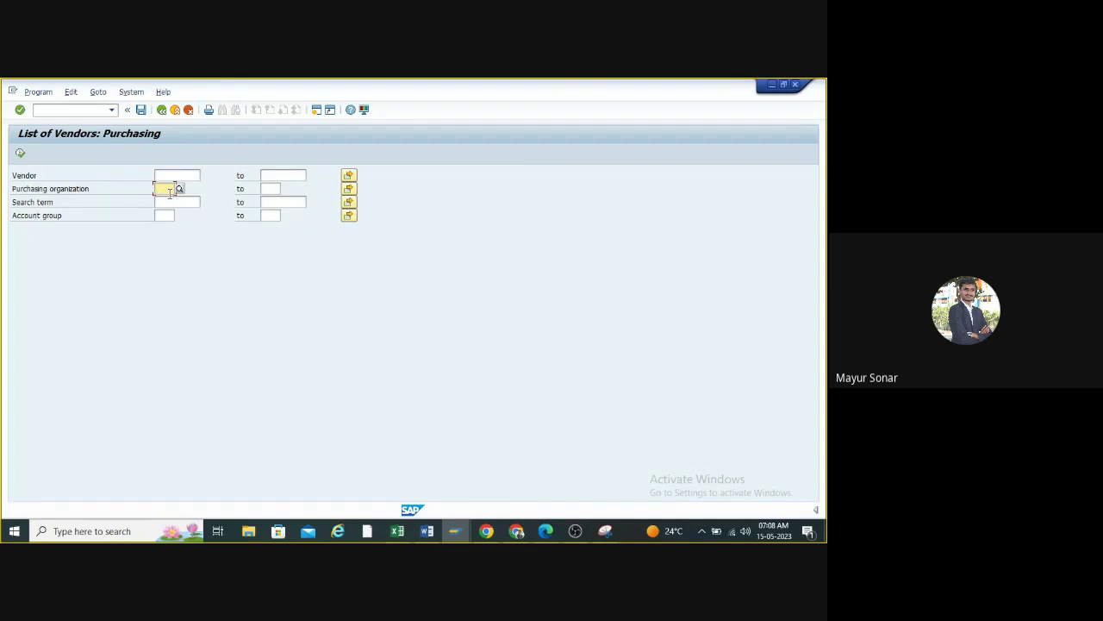
text(tp10)
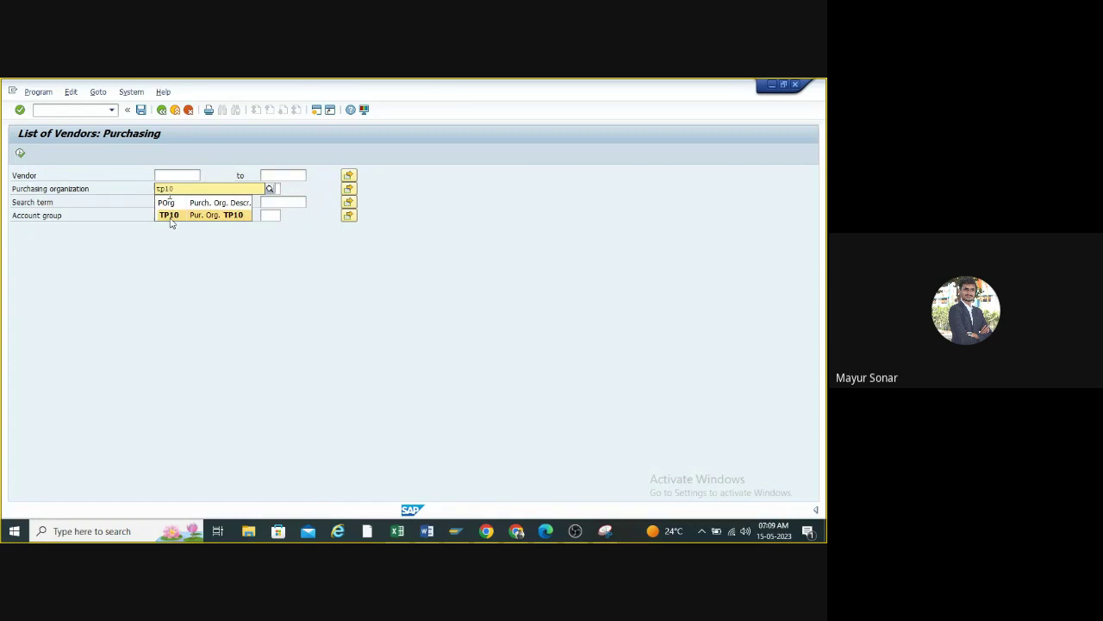
click(173, 214)
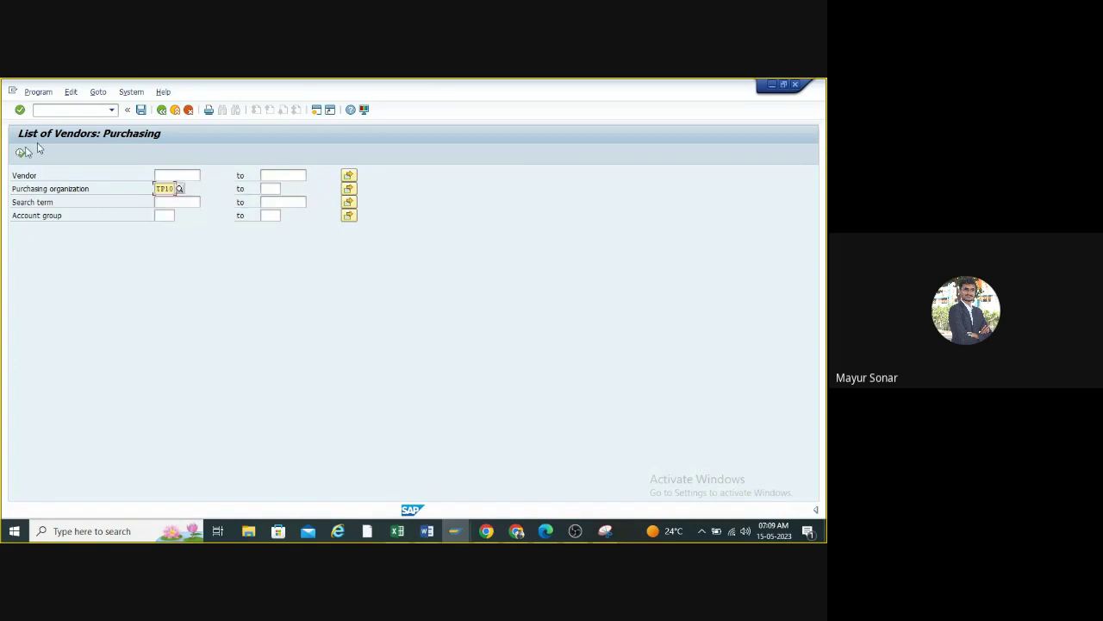
click(22, 152)
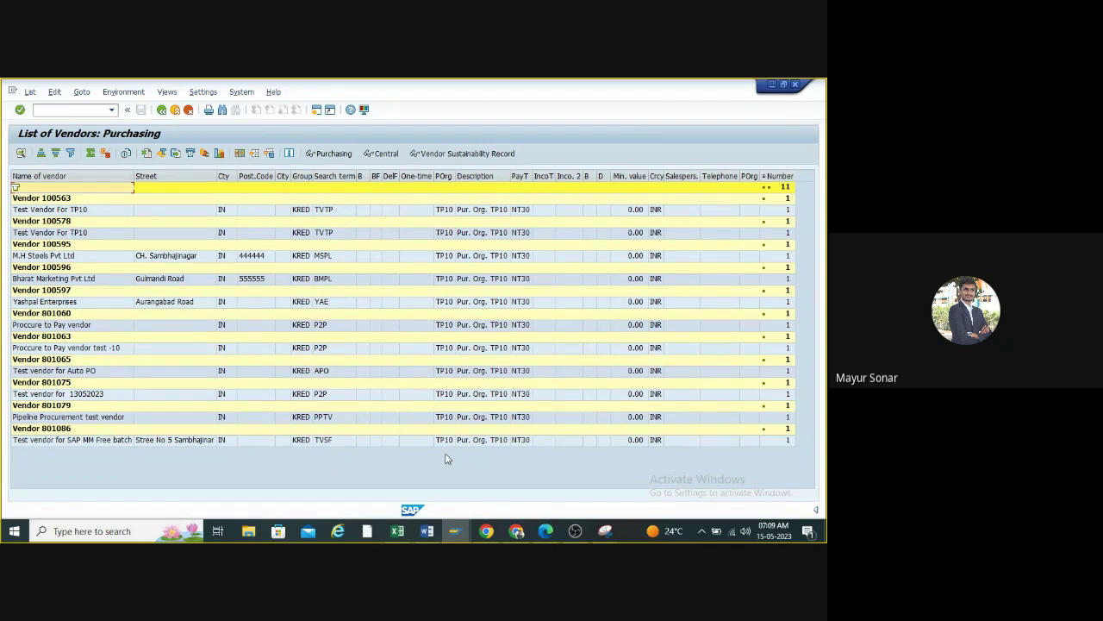
- Open "Test vendor for SAP MM Free batch" from the TP10 vendor list and examine its address data
click(65, 430)
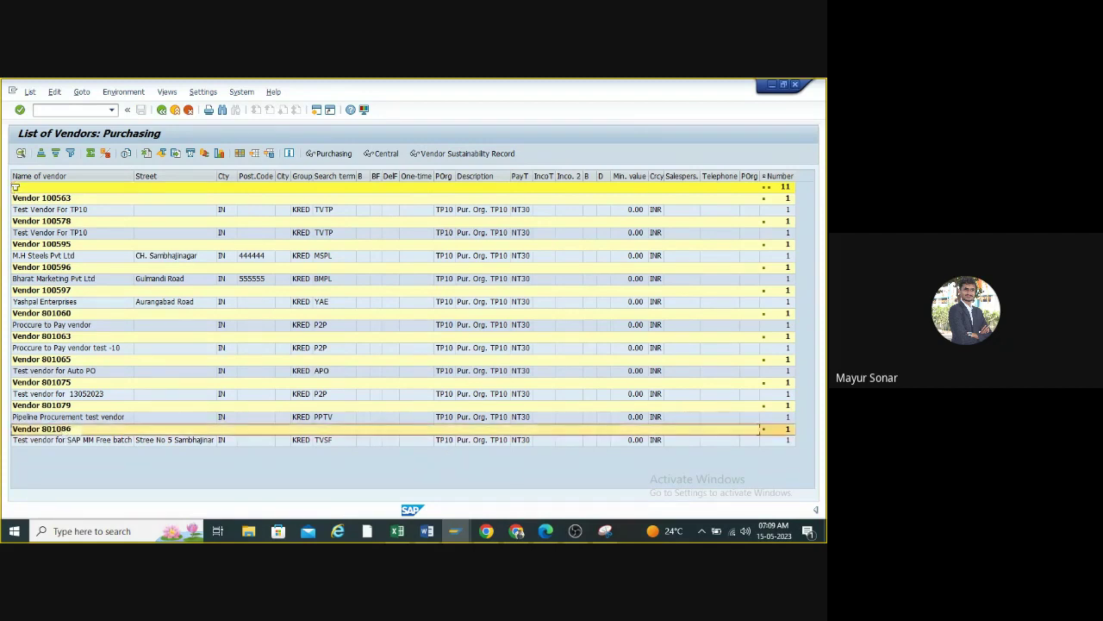
click(58, 441)
double_click(59, 441)
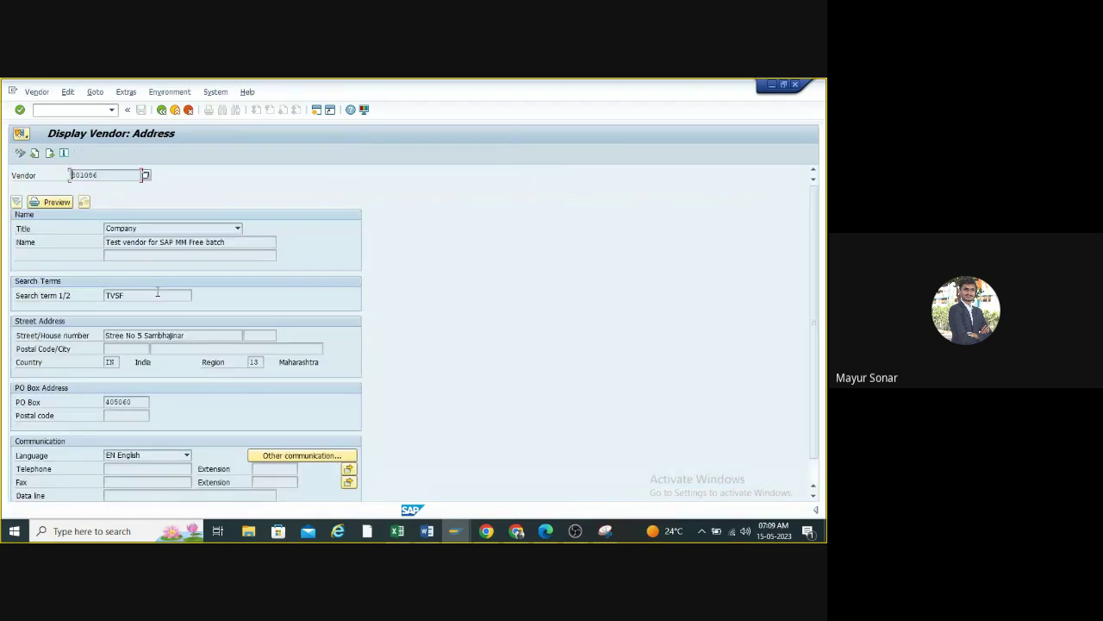
key(F3)
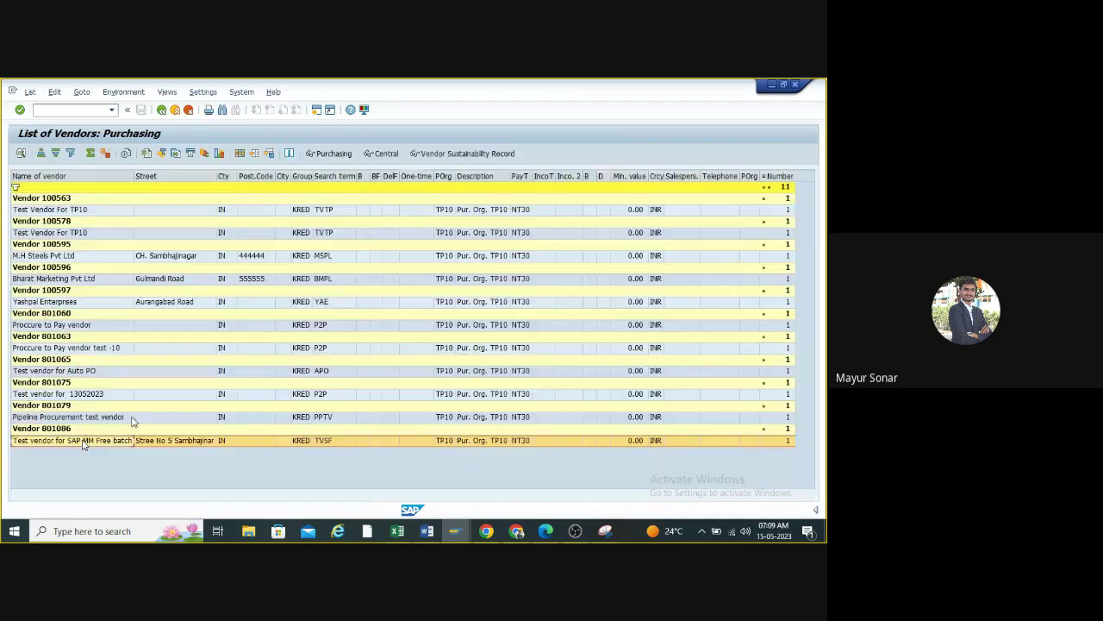
double_click(85, 442)
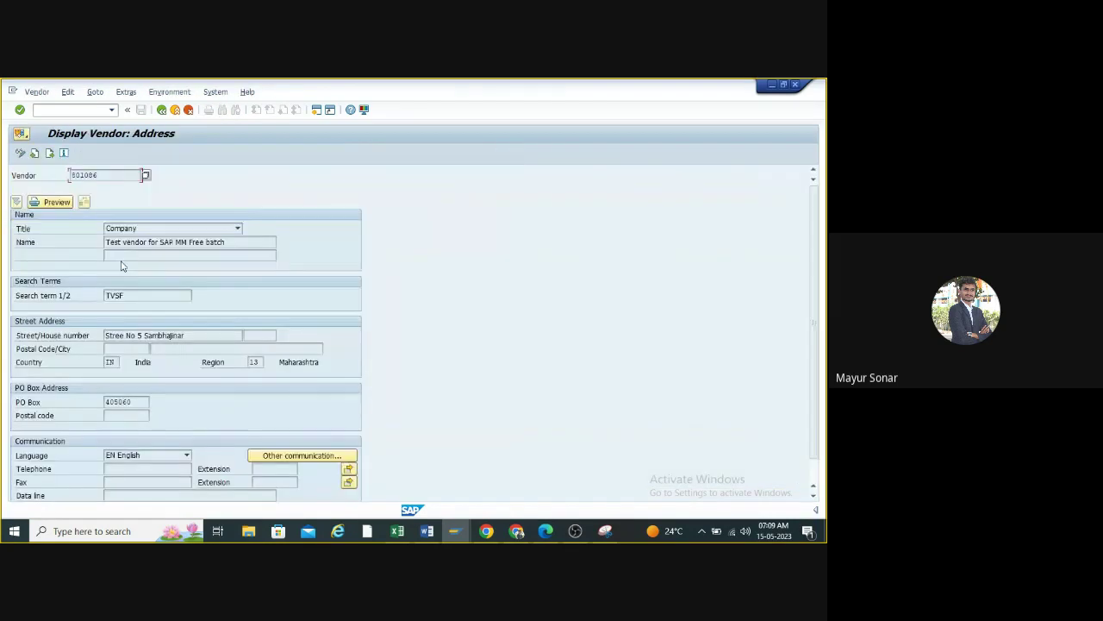
scroll(121, 266, down, 1)
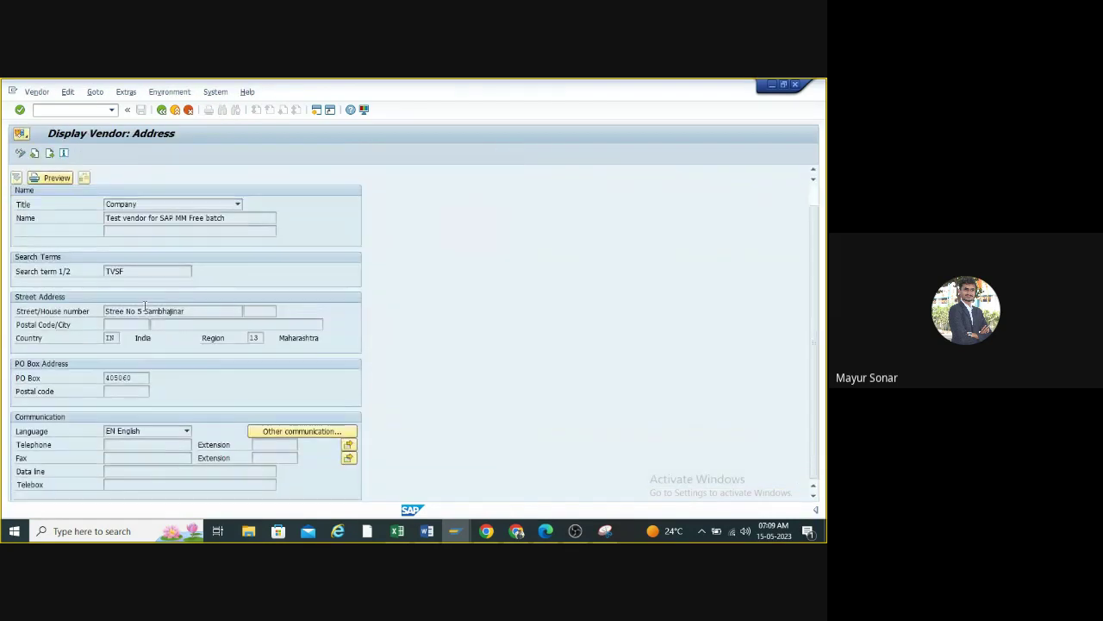
- Page through the vendor's accounting information and purchasing data, and return to the vendor list's selection screen
click(50, 152)
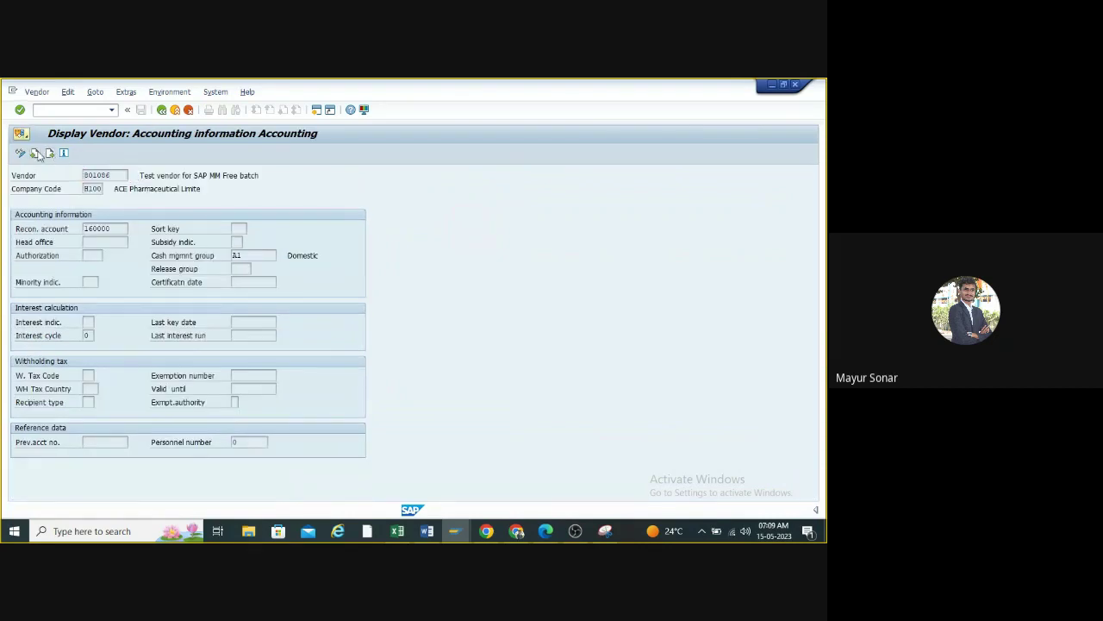
click(36, 152)
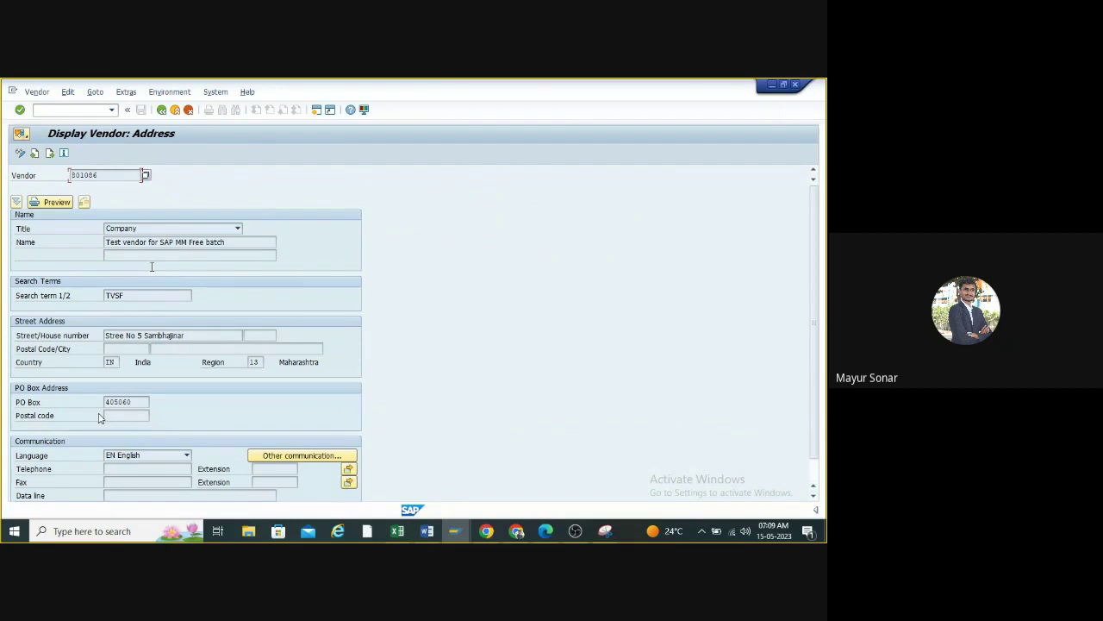
click(50, 152)
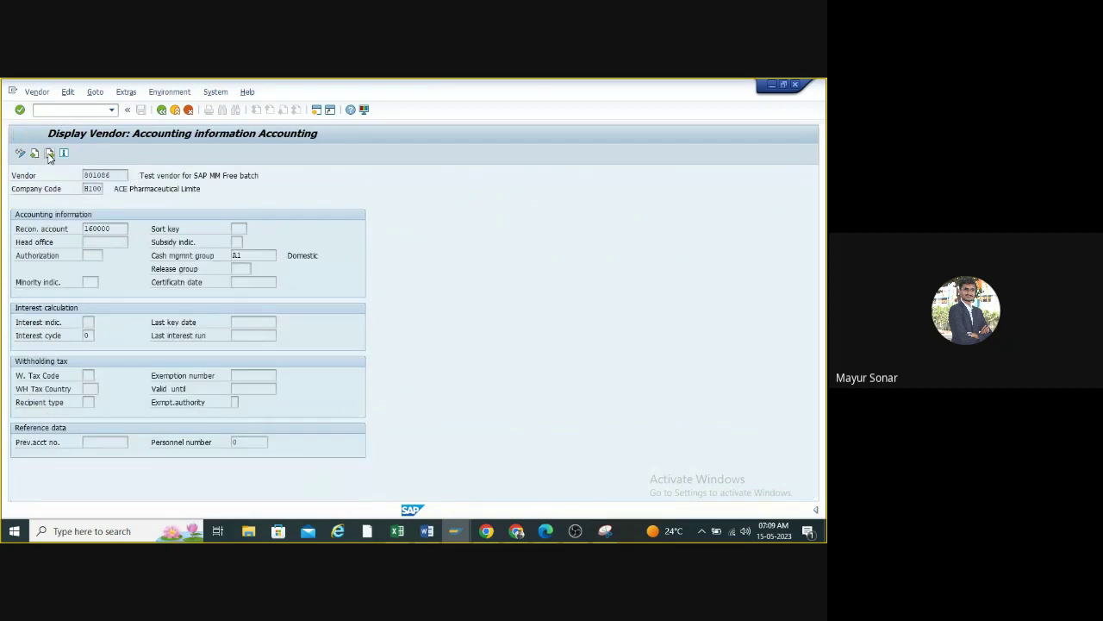
click(50, 153)
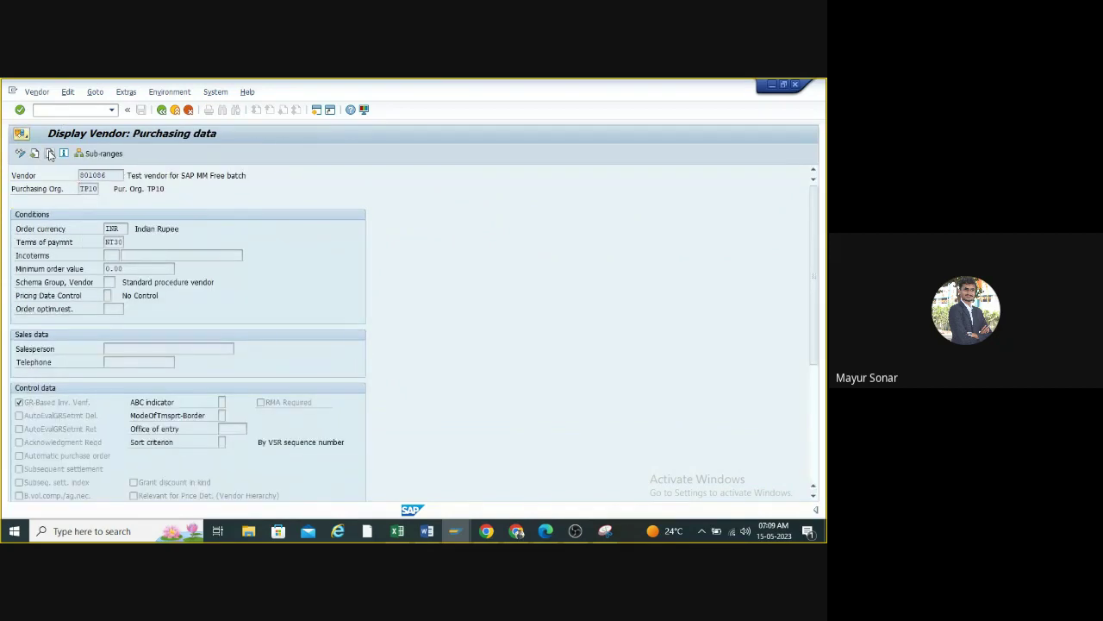
click(50, 152)
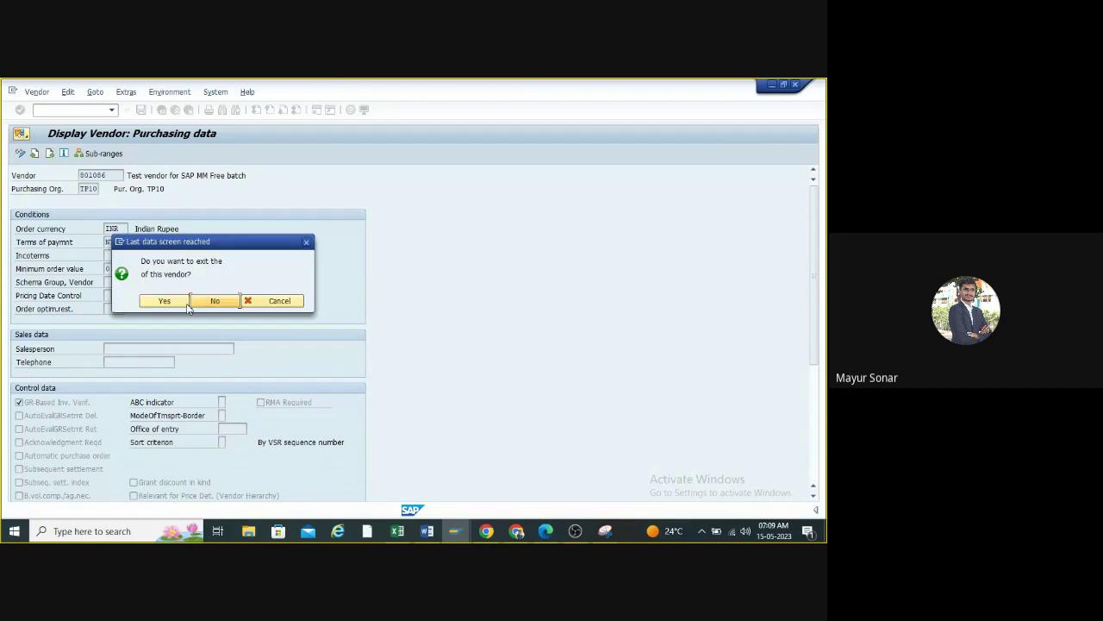
click(306, 242)
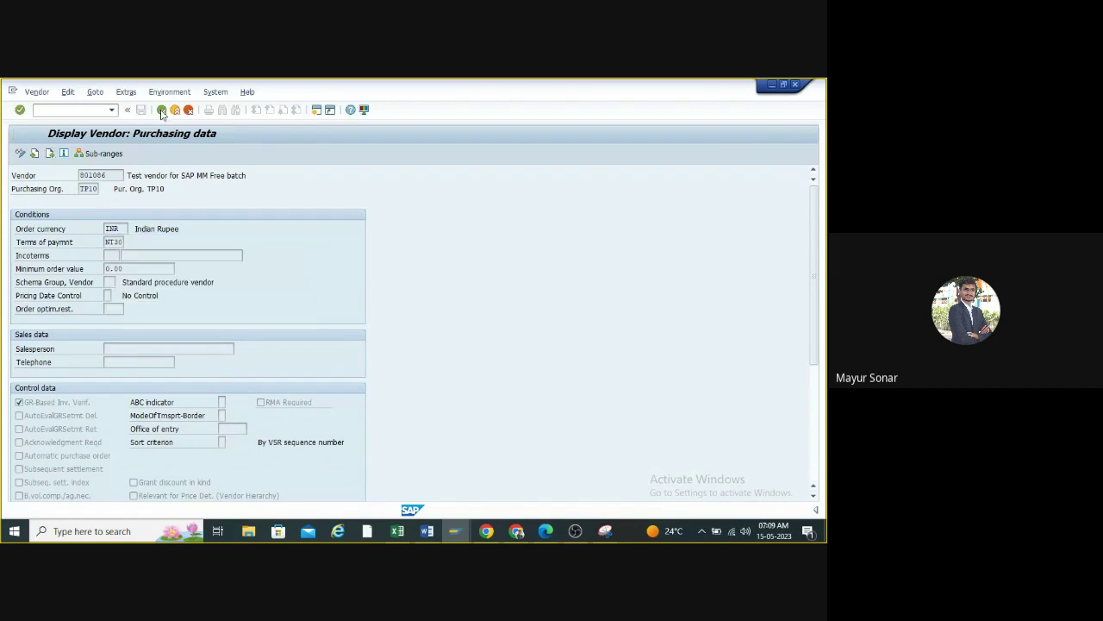
click(161, 110)
click(162, 110)
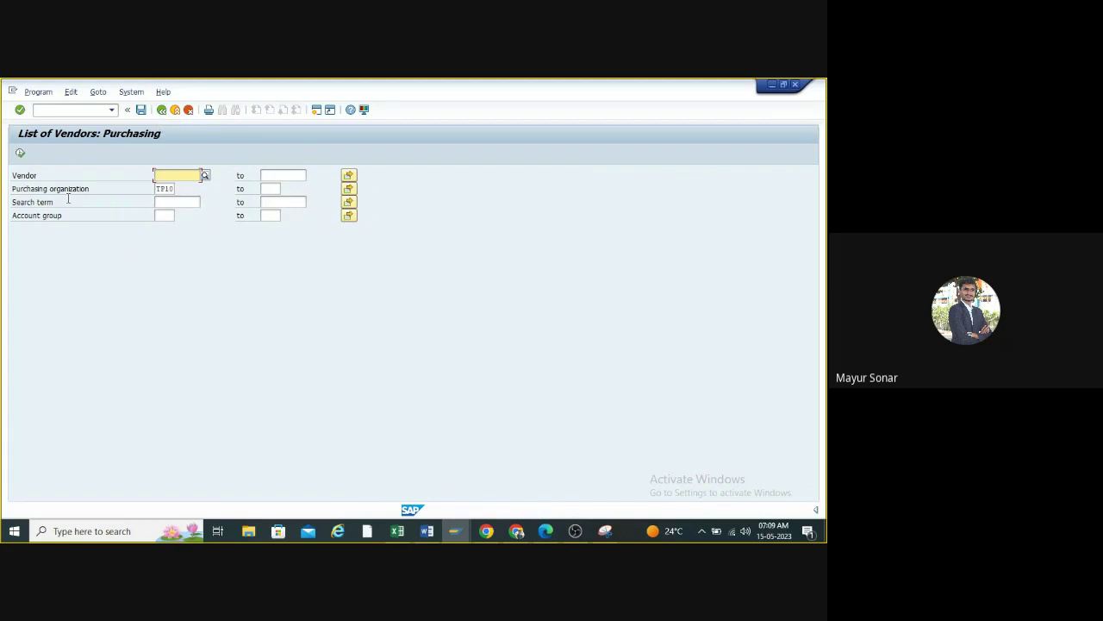
- Rerun the TP10 vendor list and open "Test vendor for SAP MM Free batch" to check its search term
click(26, 201)
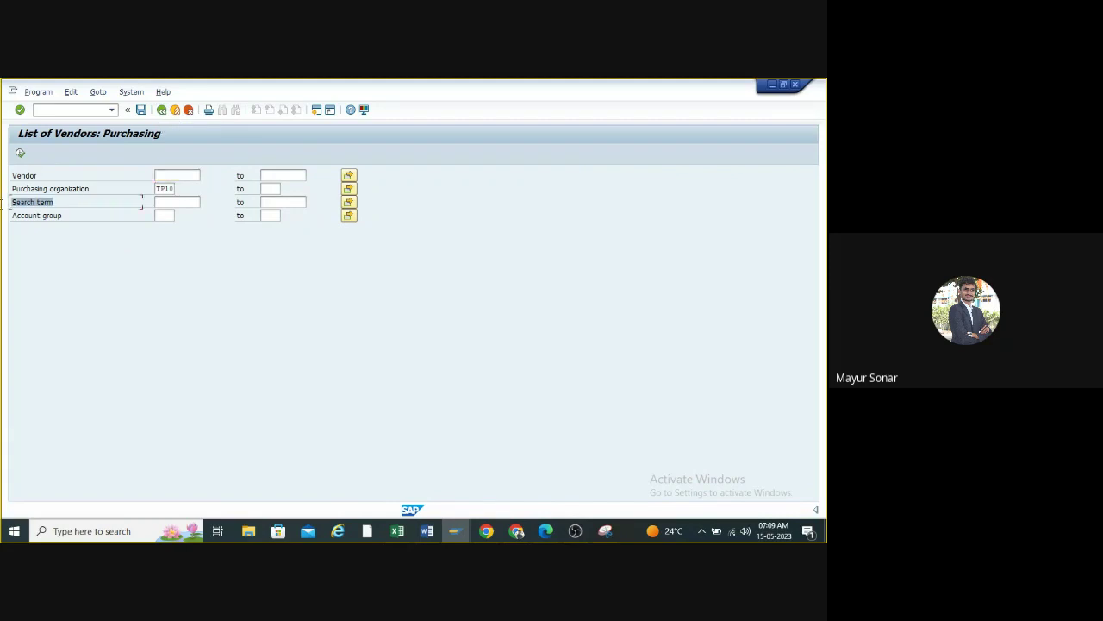
click(187, 204)
click(21, 153)
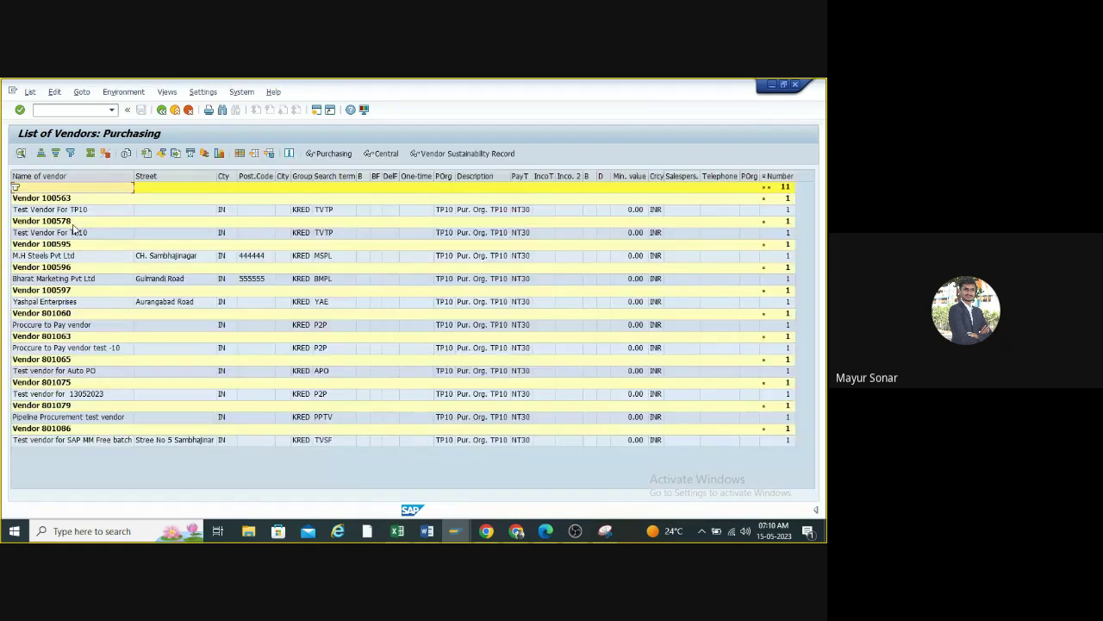
click(69, 441)
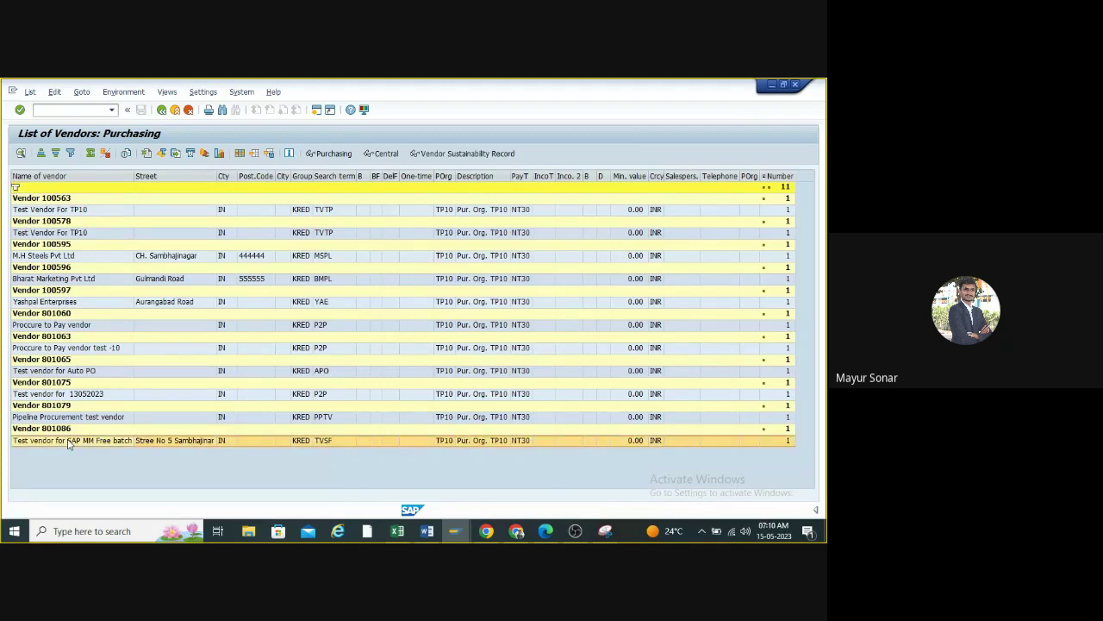
double_click(69, 441)
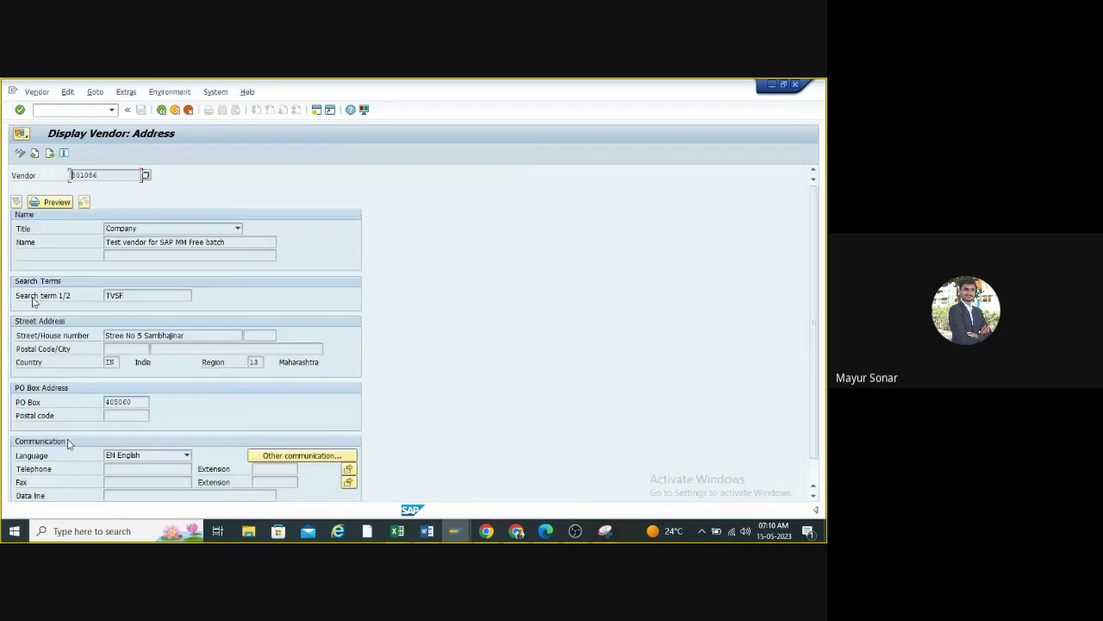
double_click(143, 295)
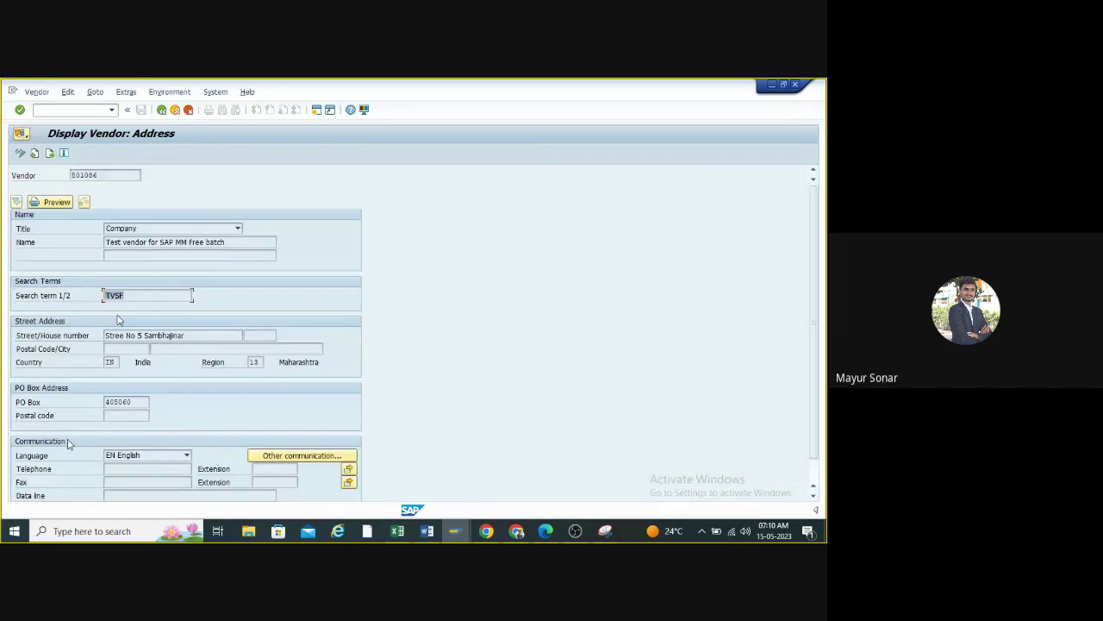
click(120, 324)
click(161, 109)
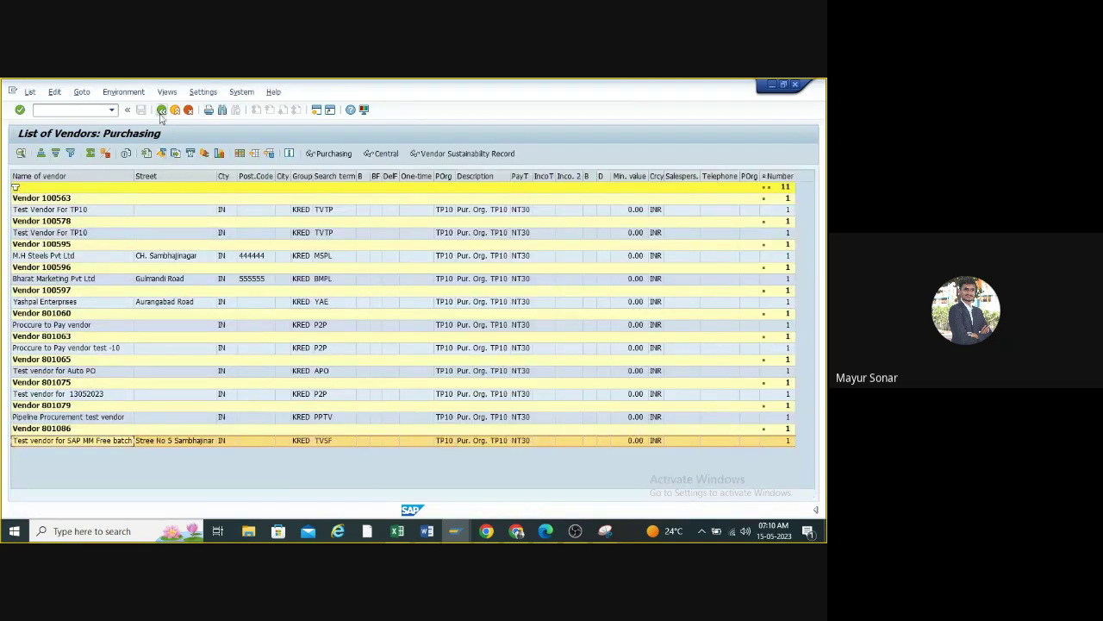
- Run the TP10 vendor list restricted to the search term TVSF
click(161, 110)
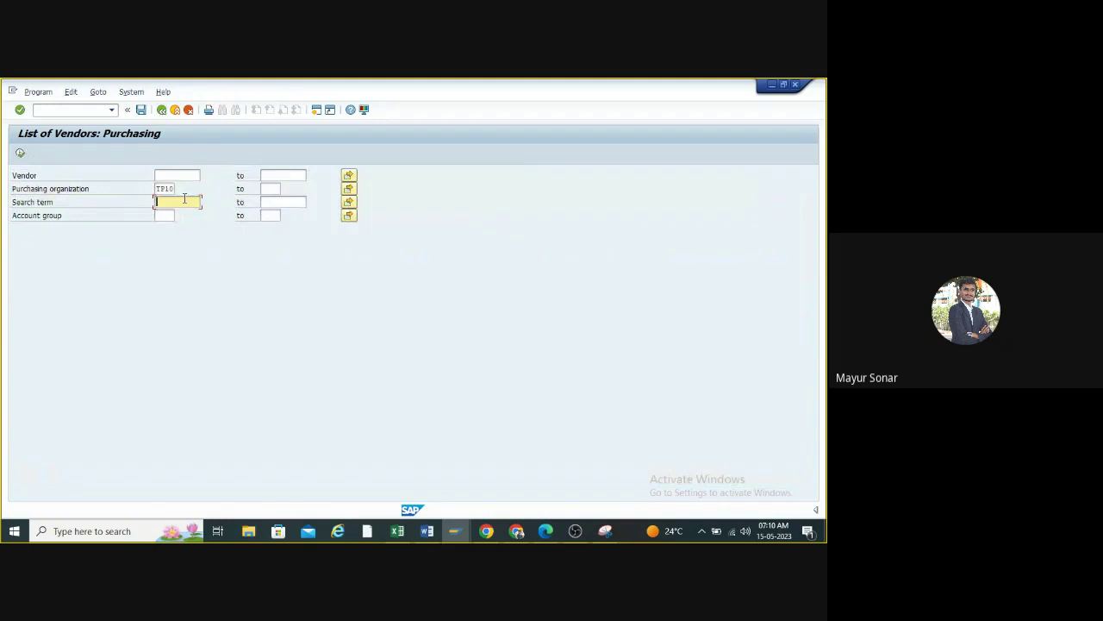
text(IVSF)
click(21, 155)
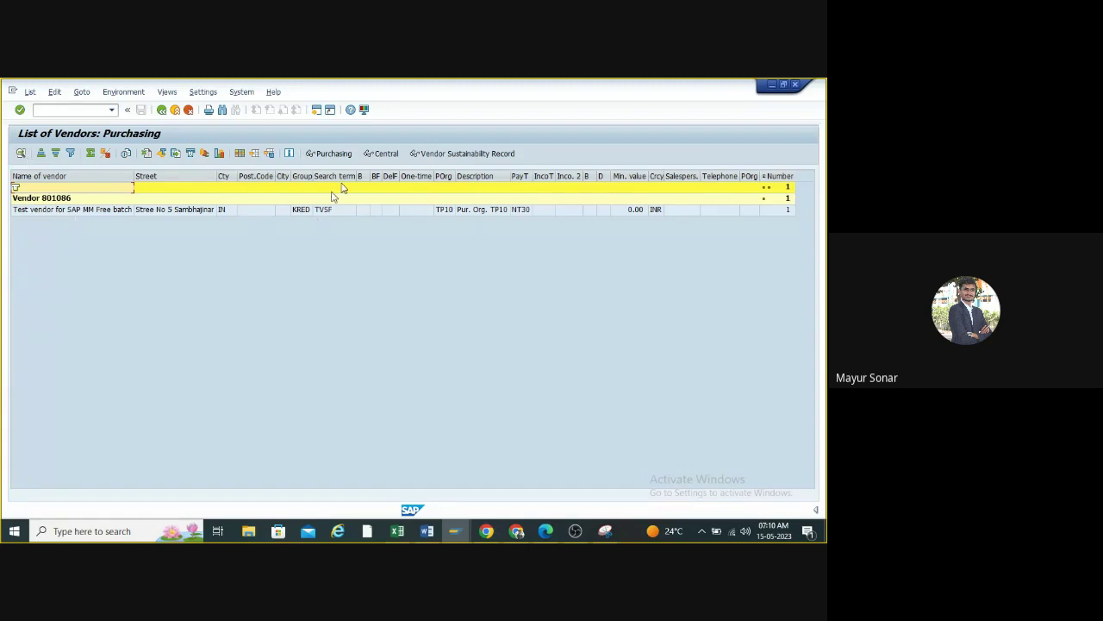
- Leave the vendor list result and review the MKVZ vendor list tip in the Procure to Pay Cycle PDF in Edge
click(162, 110)
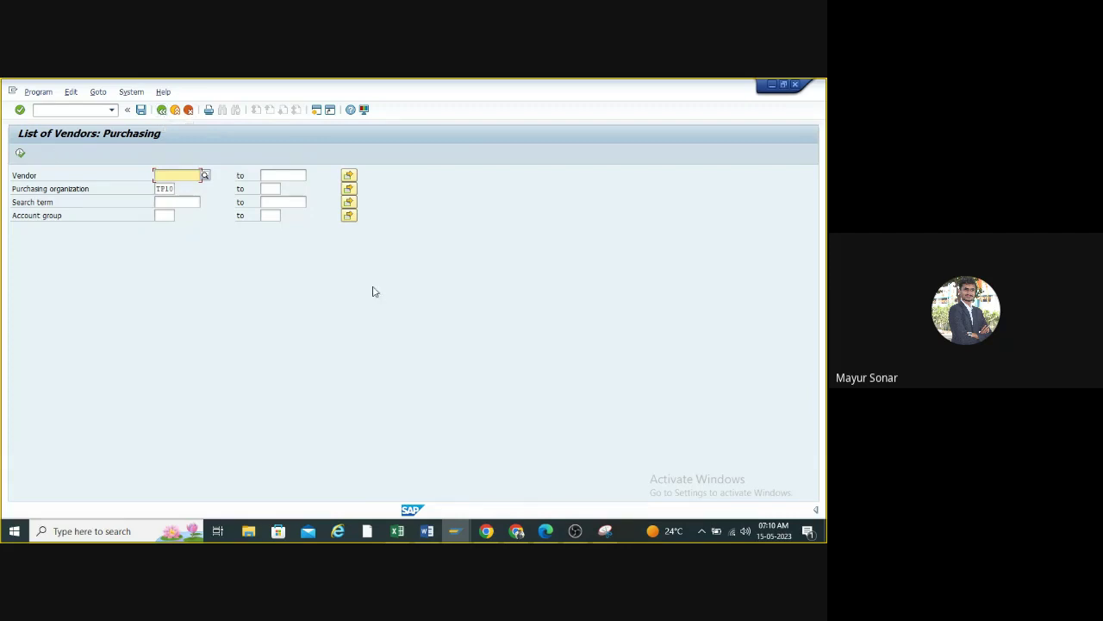
mouse_move(515, 531)
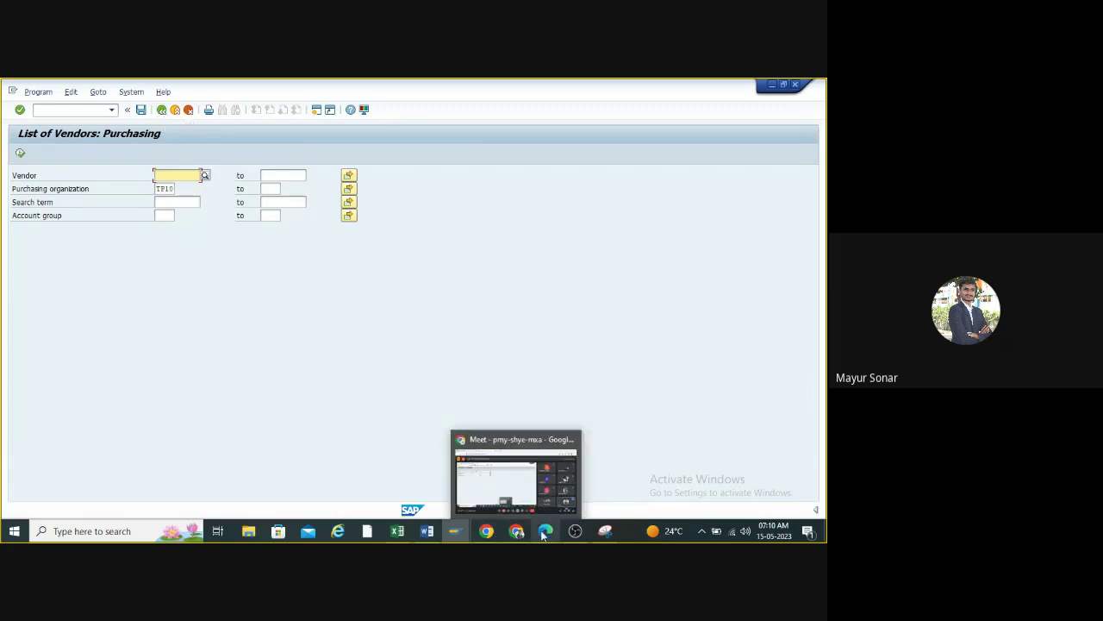
click(516, 483)
scroll(485, 398, down, 5)
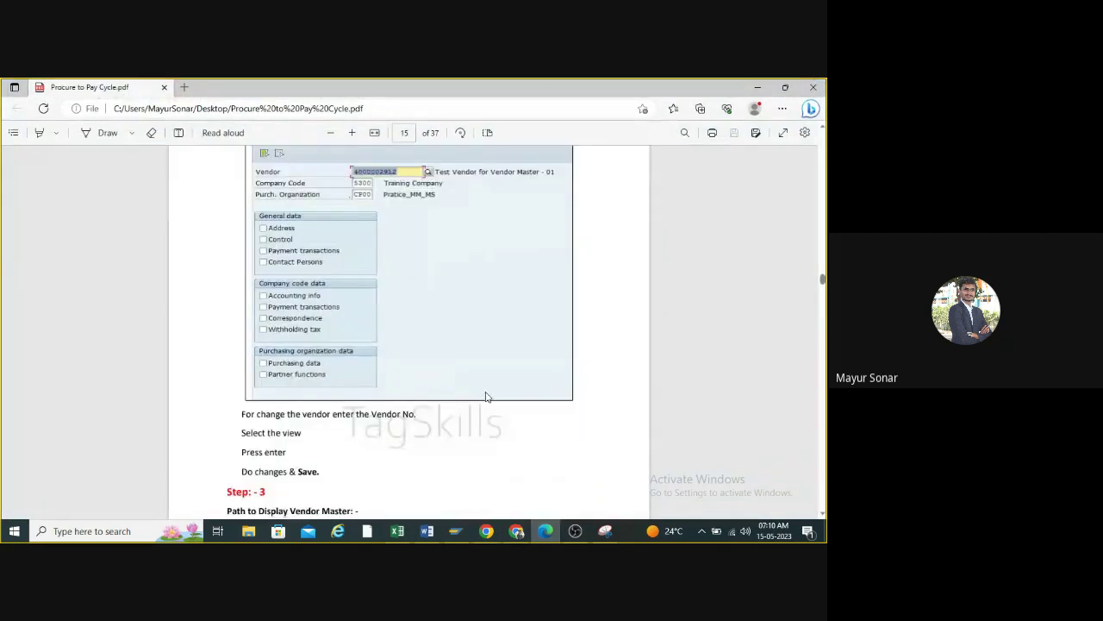
scroll(383, 322, down, 10)
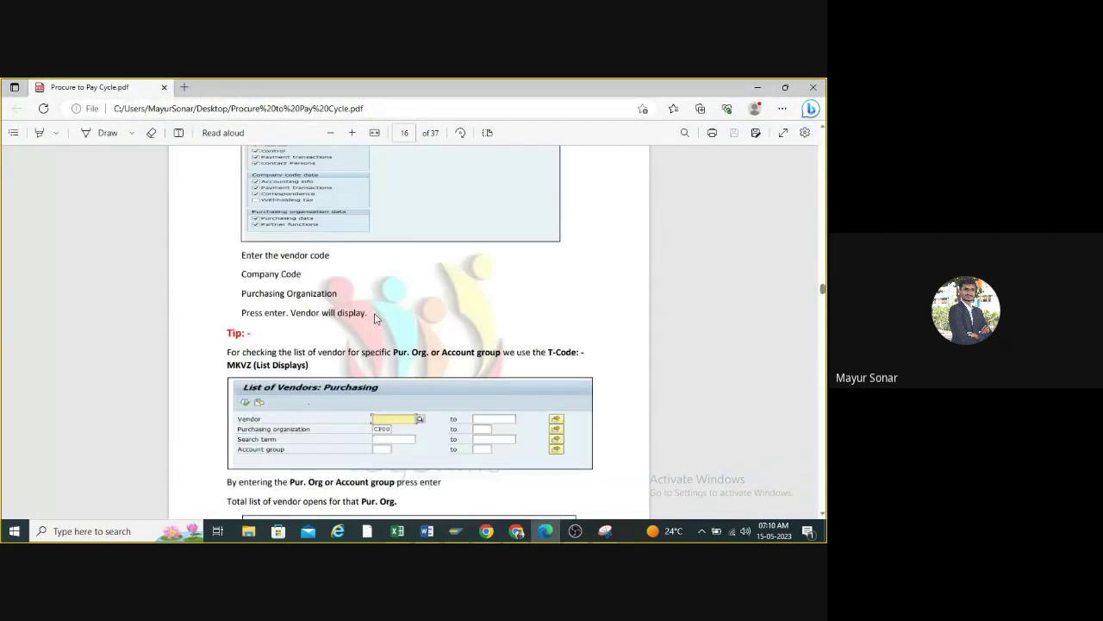
scroll(375, 319, down, 2)
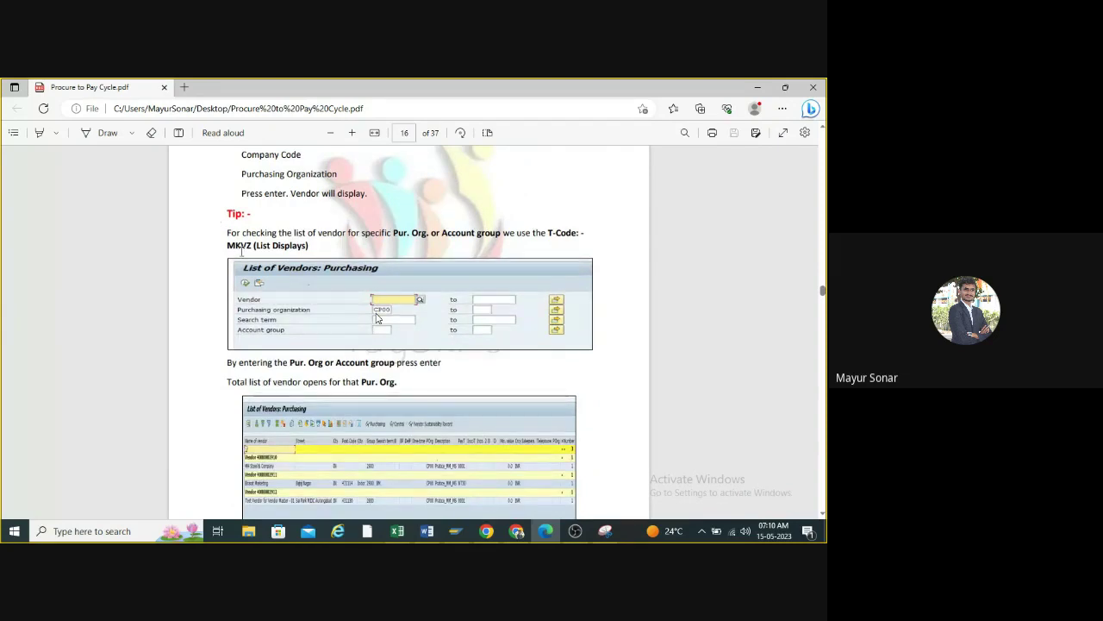
scroll(376, 319, down, 5)
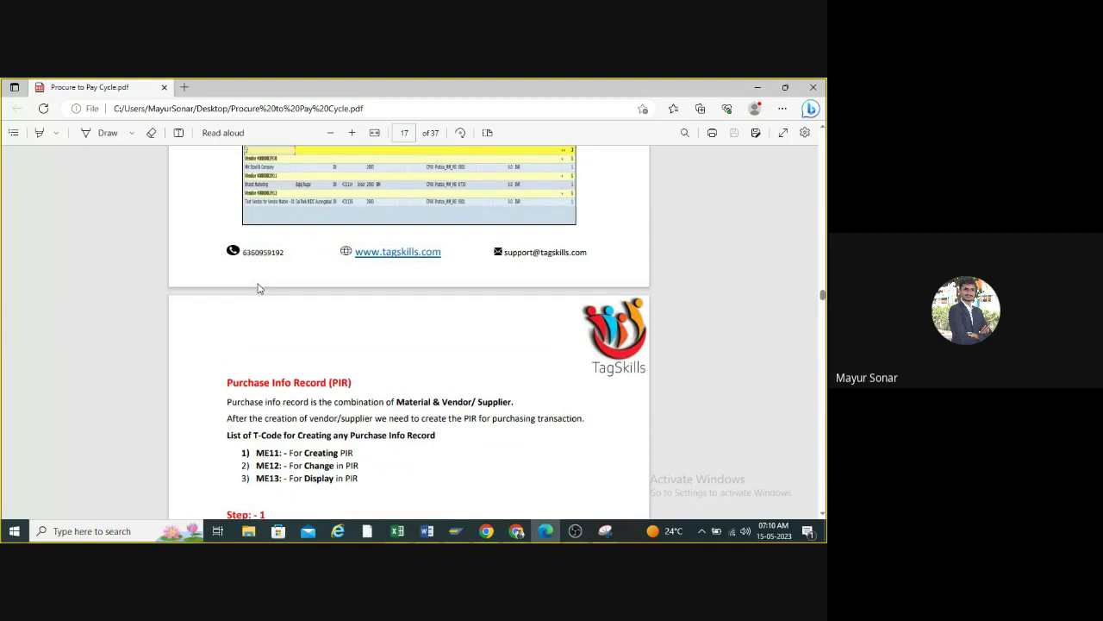
scroll(257, 288, up, 2)
scroll(276, 269, up, 2)
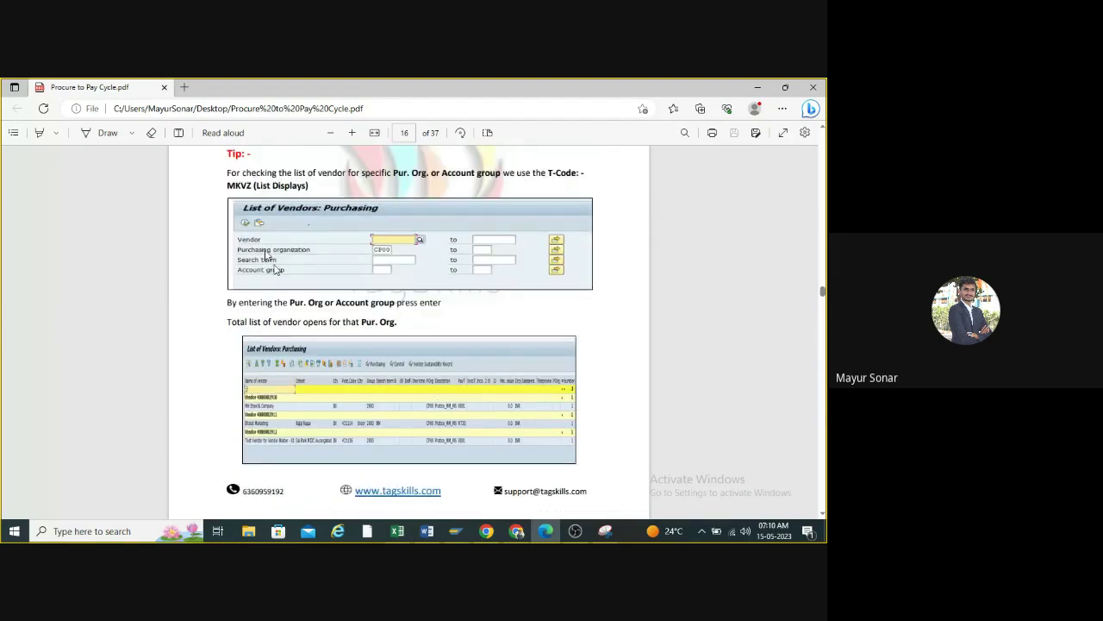
scroll(269, 267, down, 5)
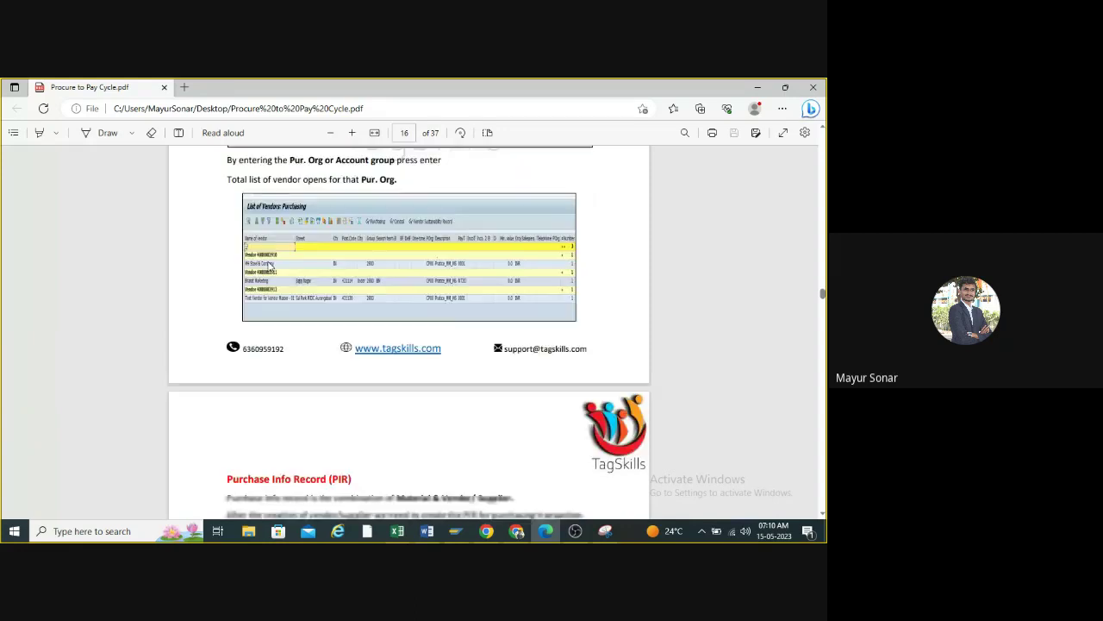
scroll(268, 267, down, 1)
scroll(269, 267, up, 2)
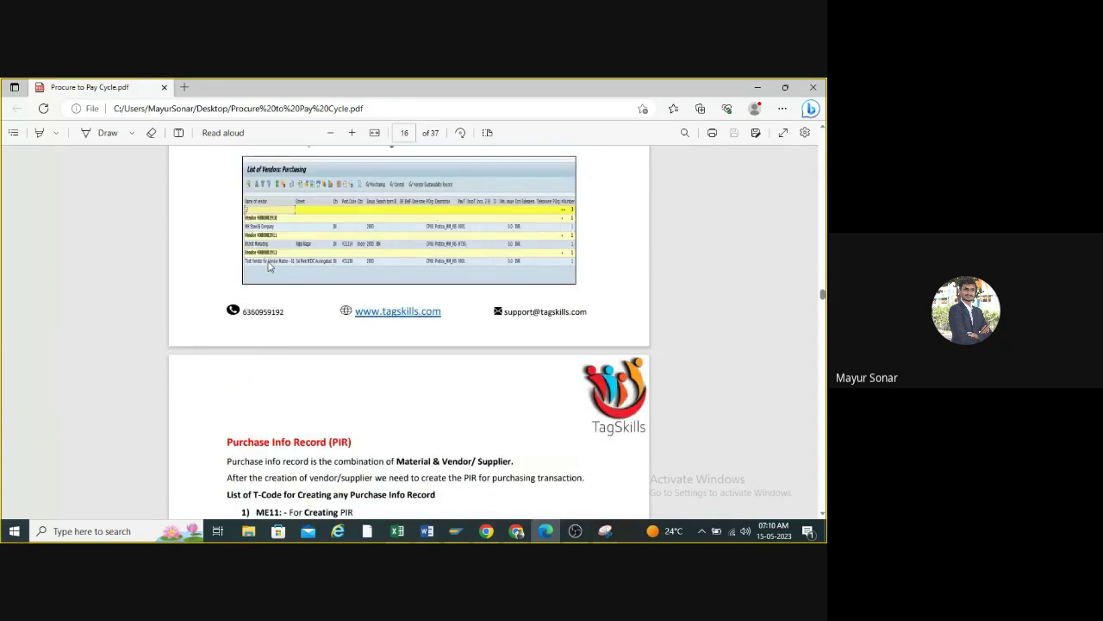
- Read the PDF's Purchase Info Record section, covering the ME11, ME12 and ME13 transaction codes and the path to ME11
scroll(269, 267, down, 4)
scroll(269, 268, up, 1)
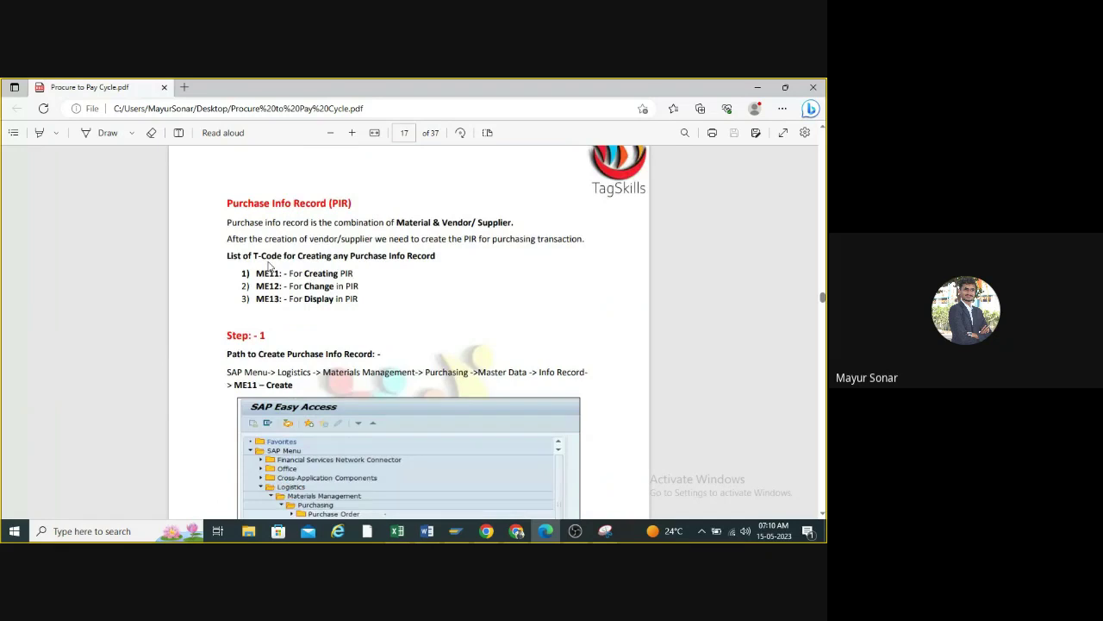
scroll(269, 266, up, 1)
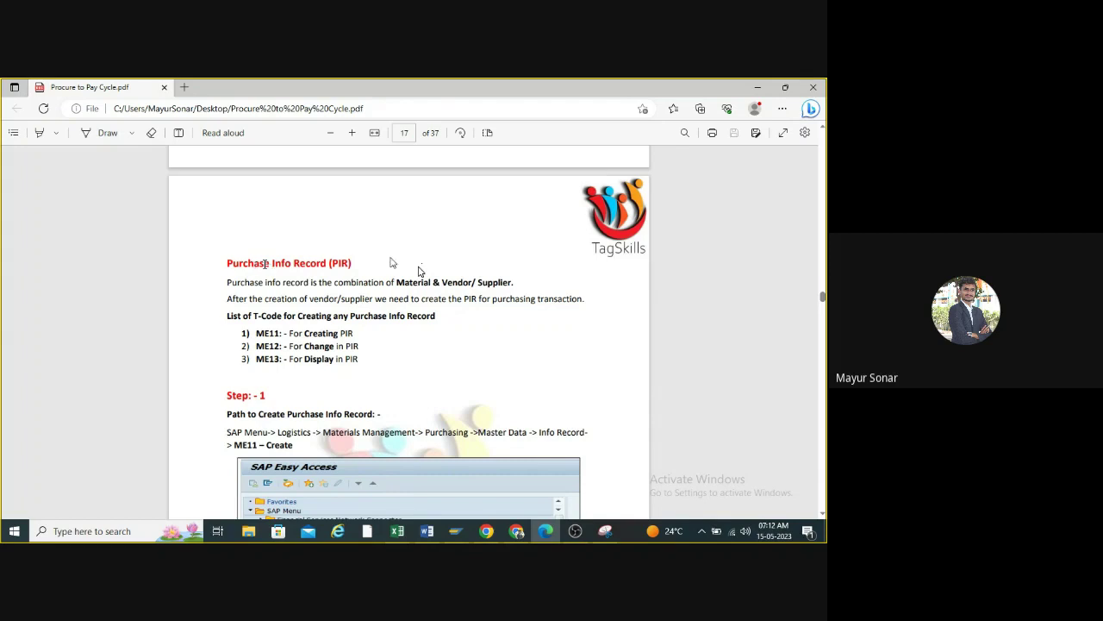
drag(256, 333, 305, 339)
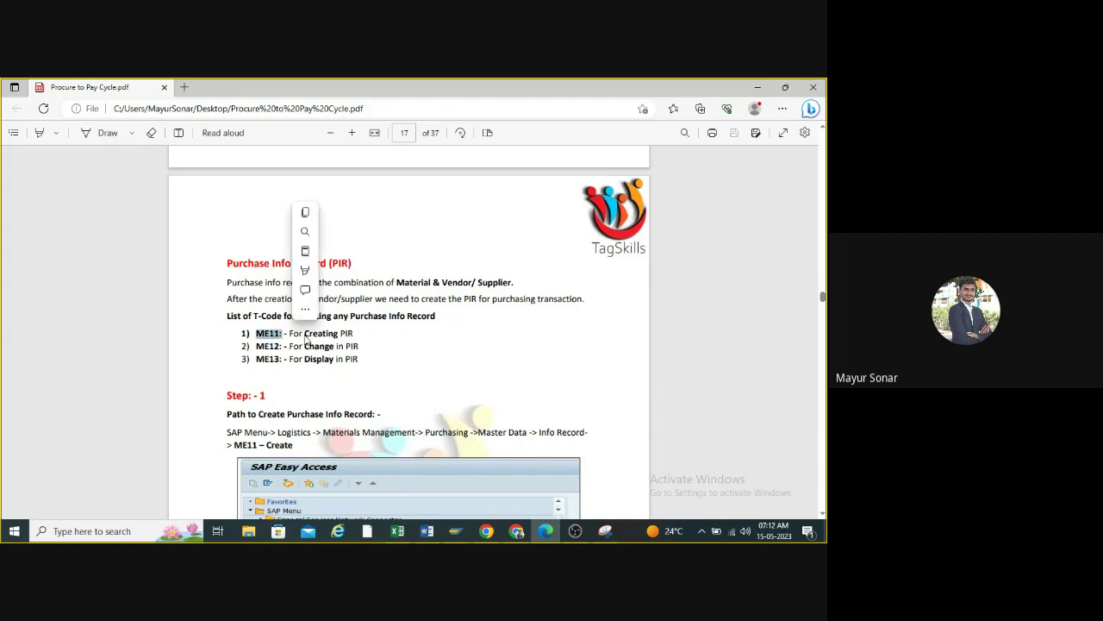
scroll(284, 285, down, 3)
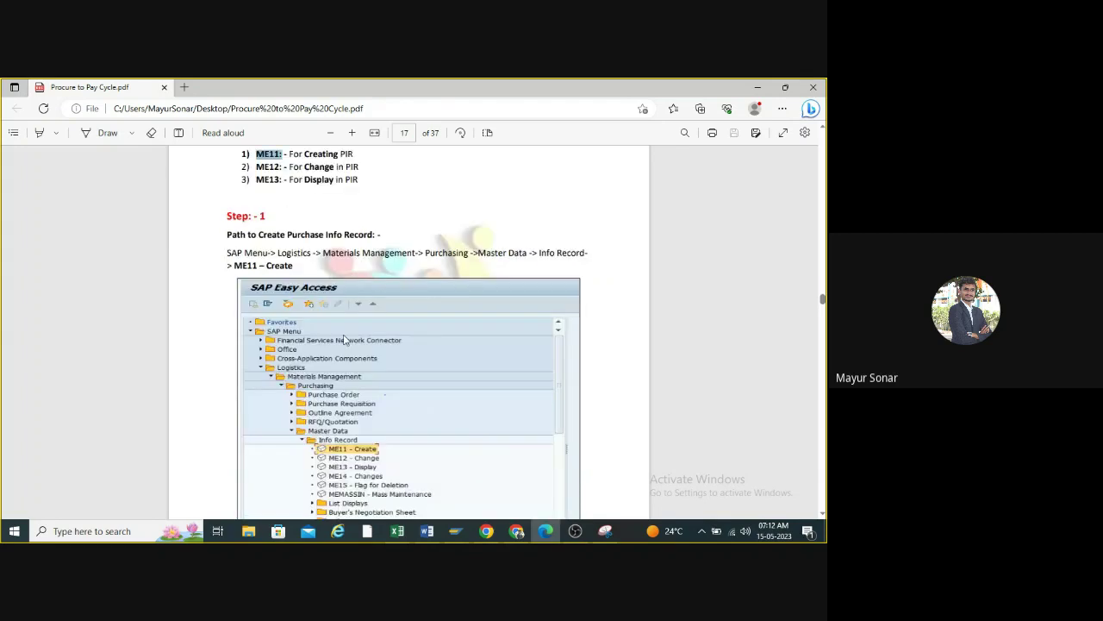
scroll(274, 228, up, 1)
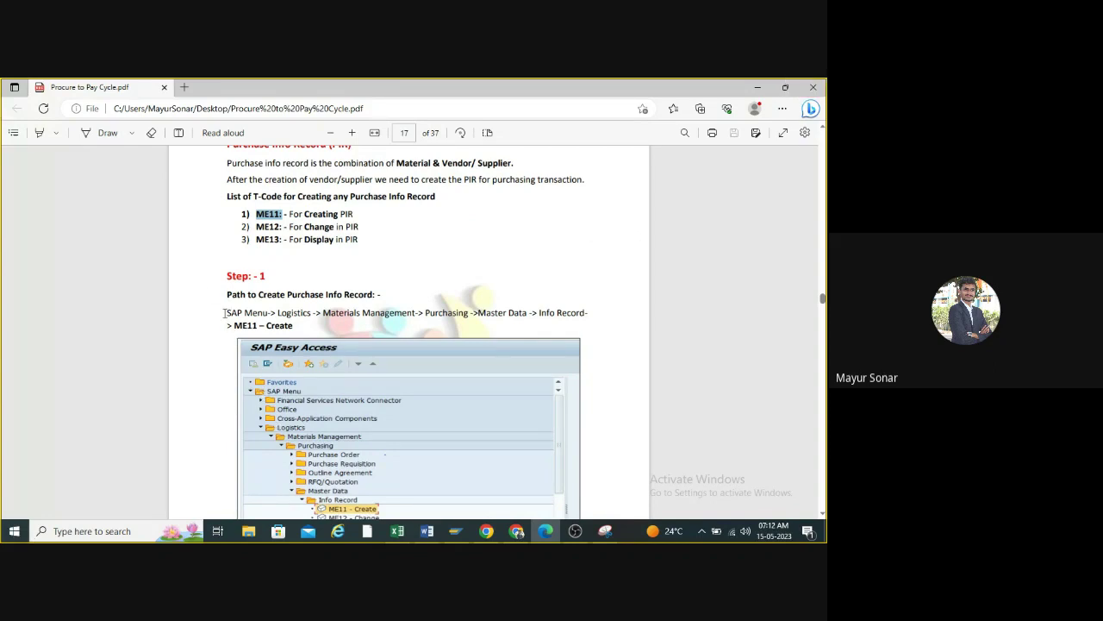
scroll(223, 313, down, 1)
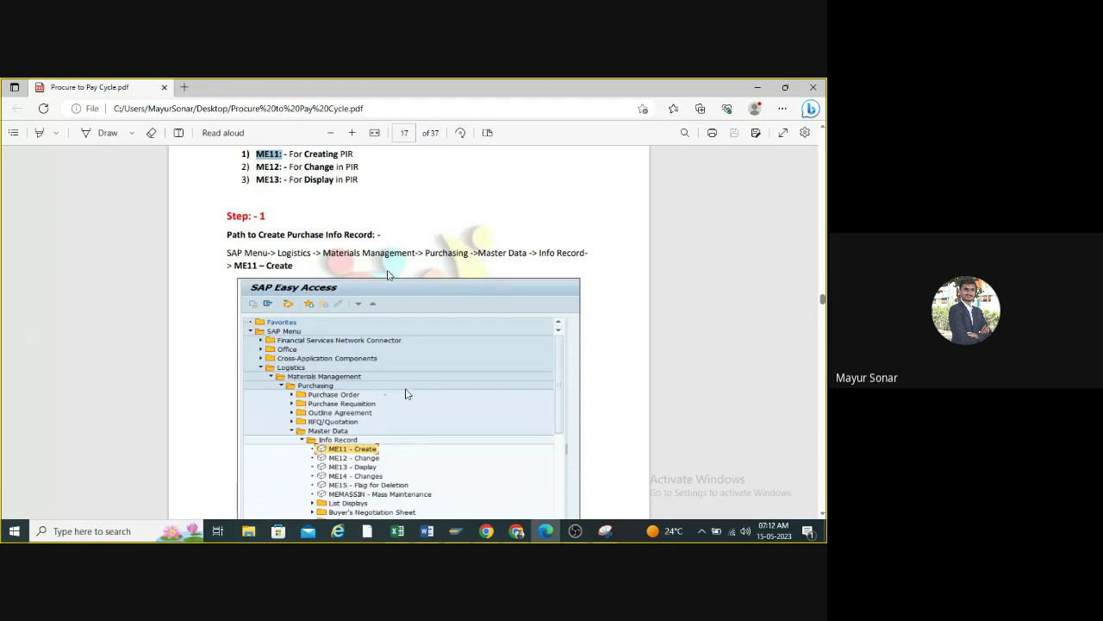
- Switch back to SAP, exit the vendor list transaction and collapse the expanded Materials Management tree
click(453, 531)
click(465, 480)
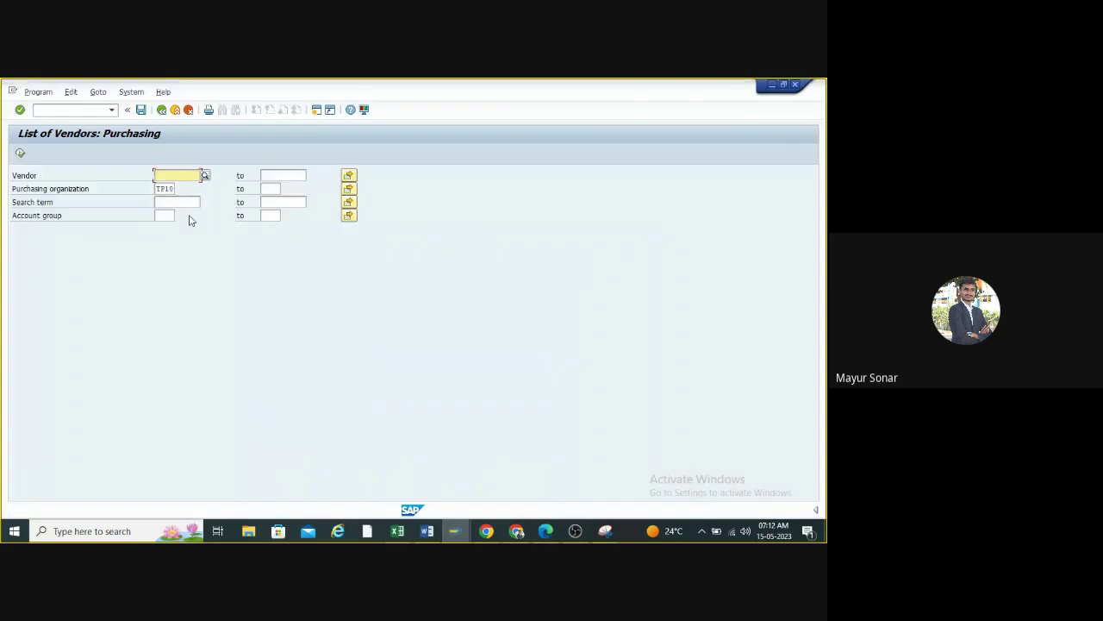
click(161, 111)
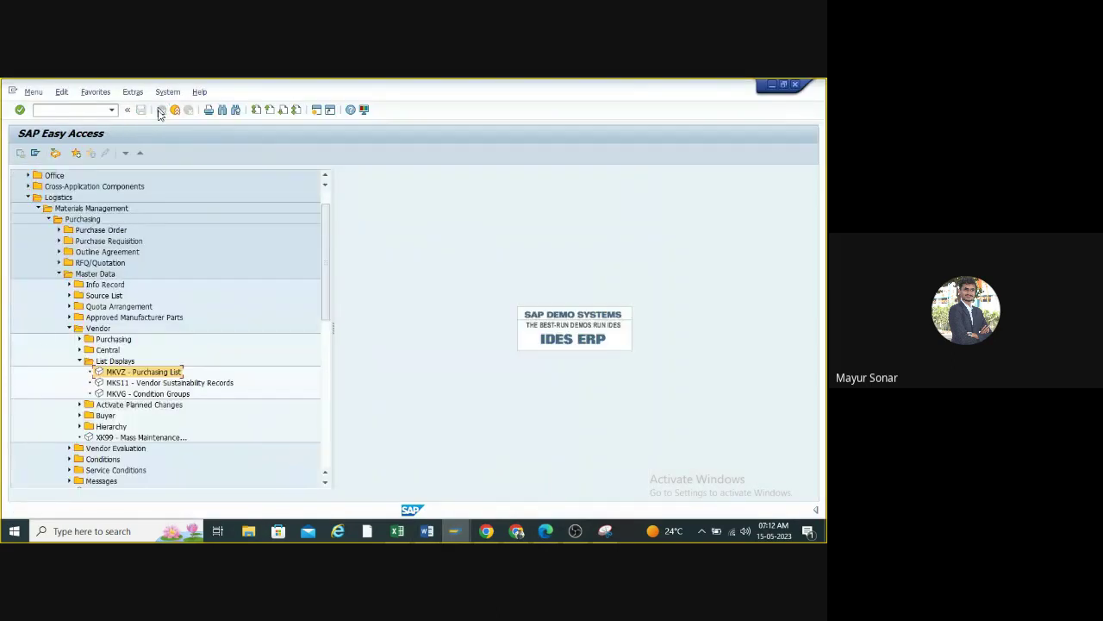
click(70, 328)
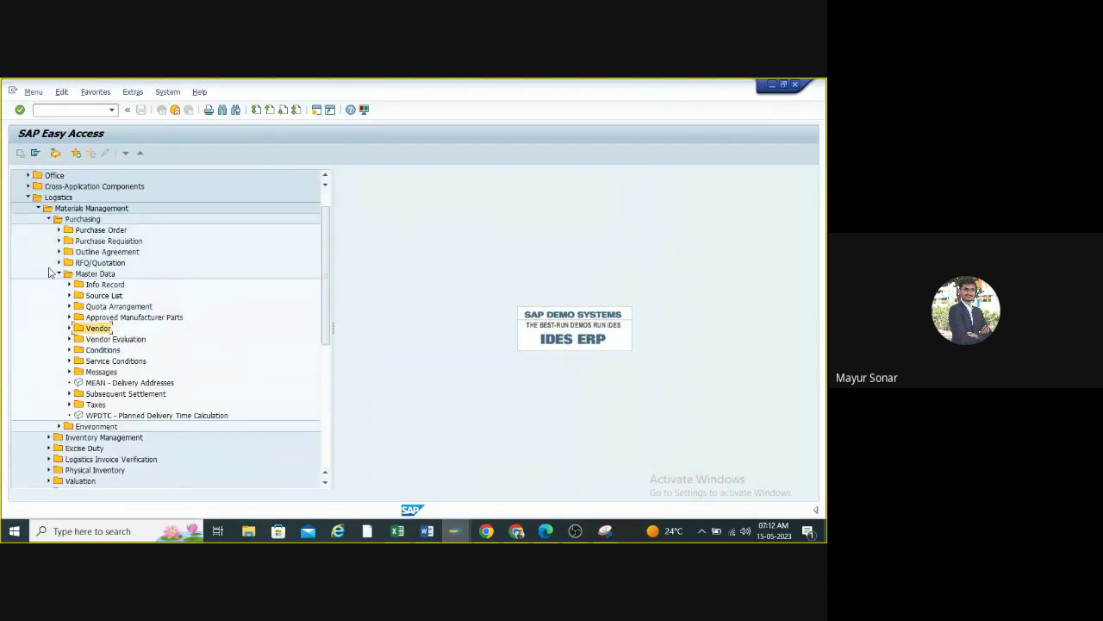
click(60, 274)
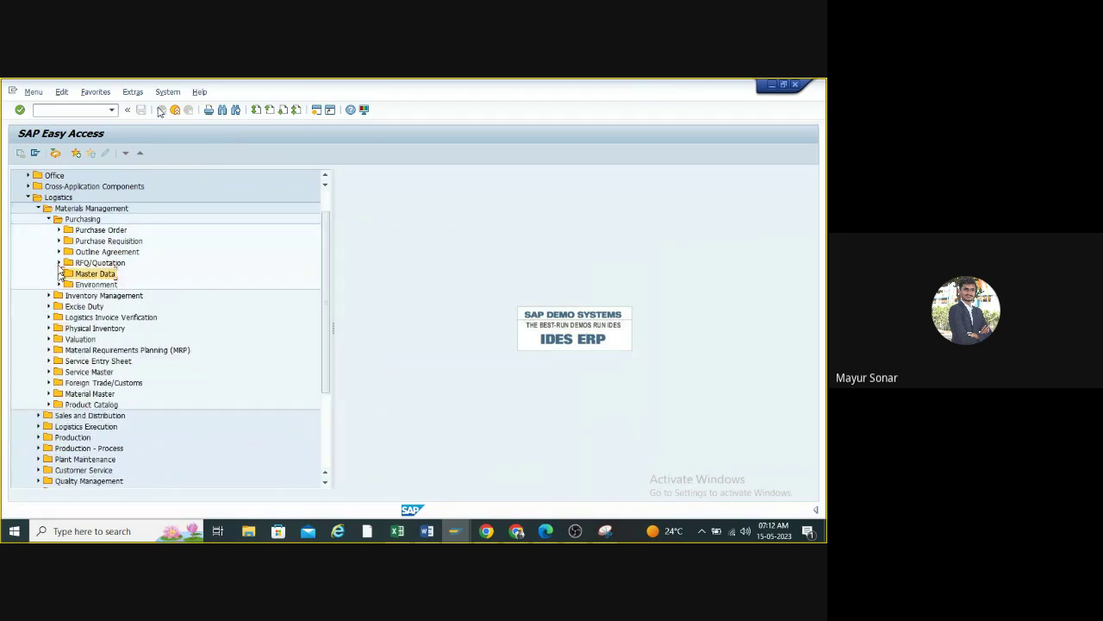
click(48, 219)
click(38, 207)
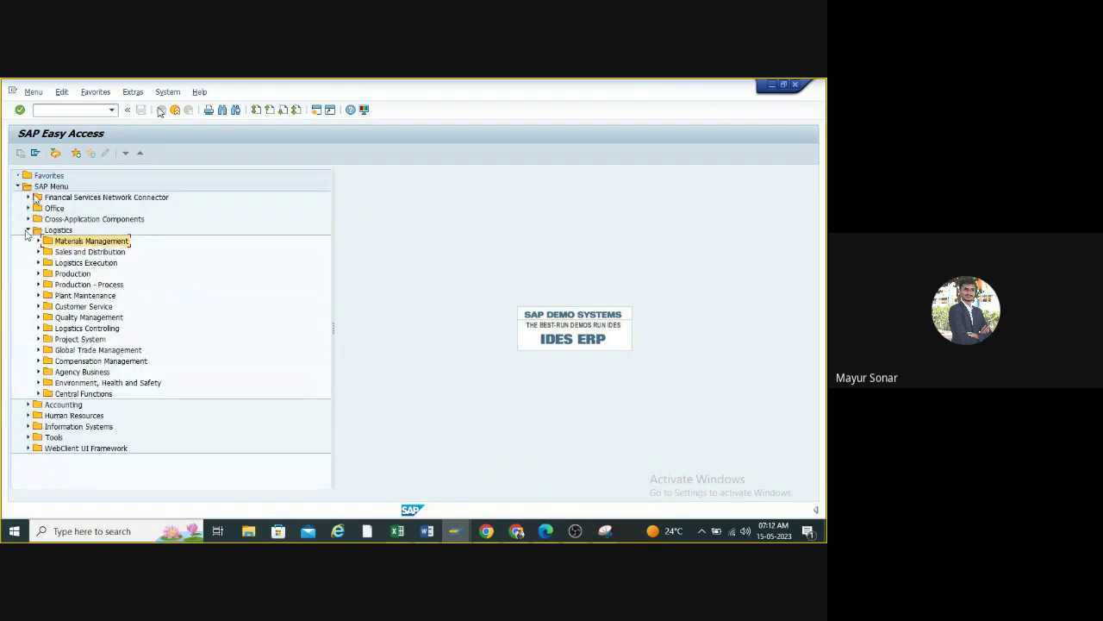
- Expand the Logistics tree down to the Info Record folder in Purchasing master data and open ME11 - Create
click(28, 230)
click(27, 230)
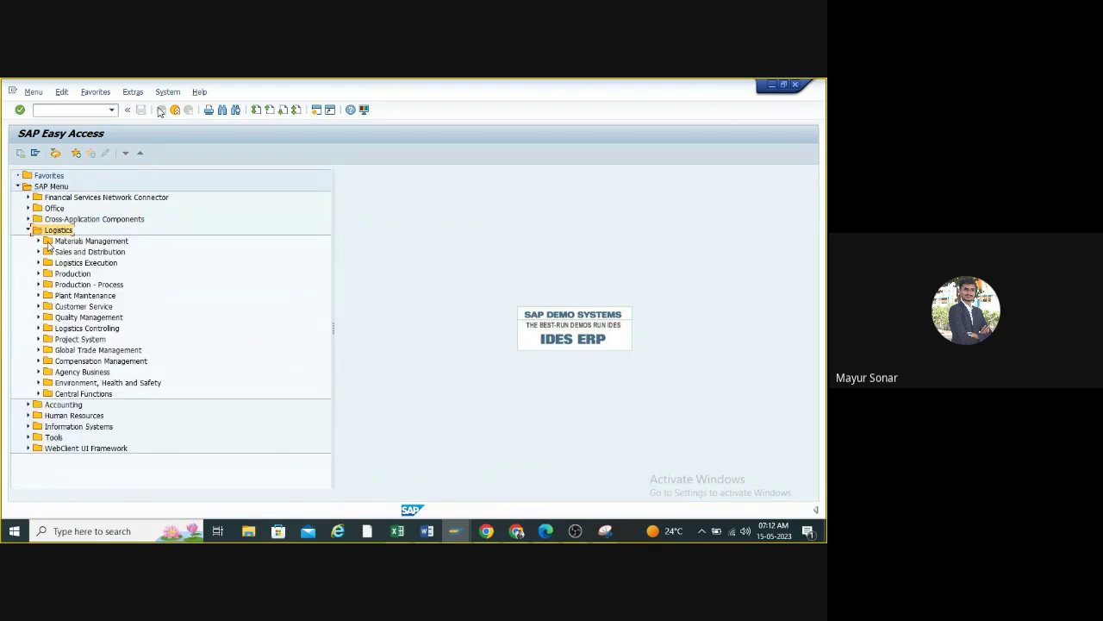
click(38, 242)
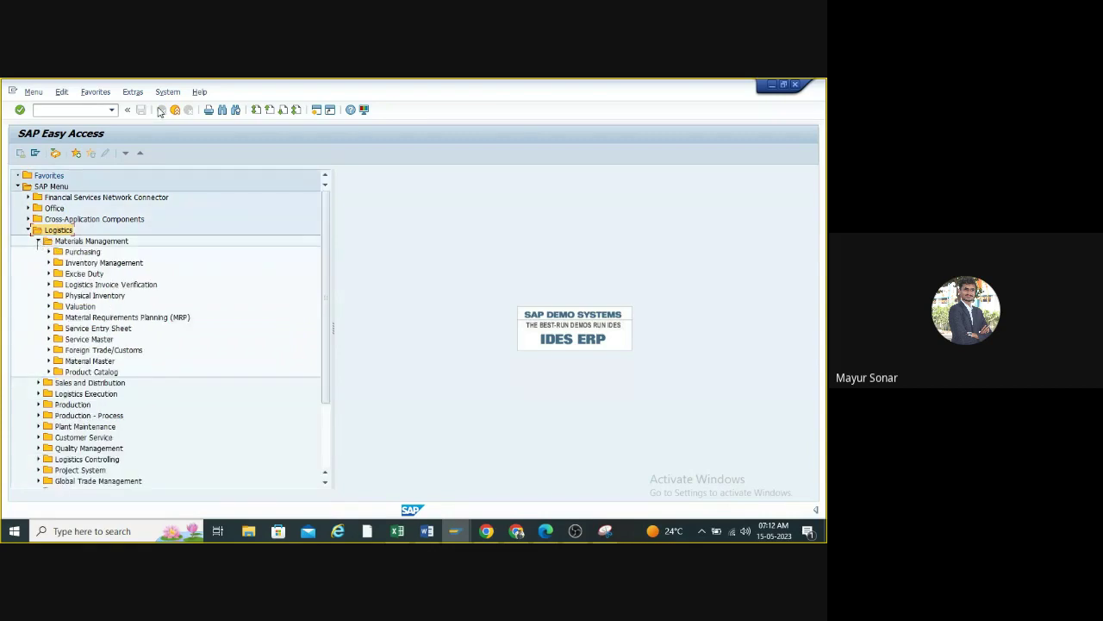
click(49, 251)
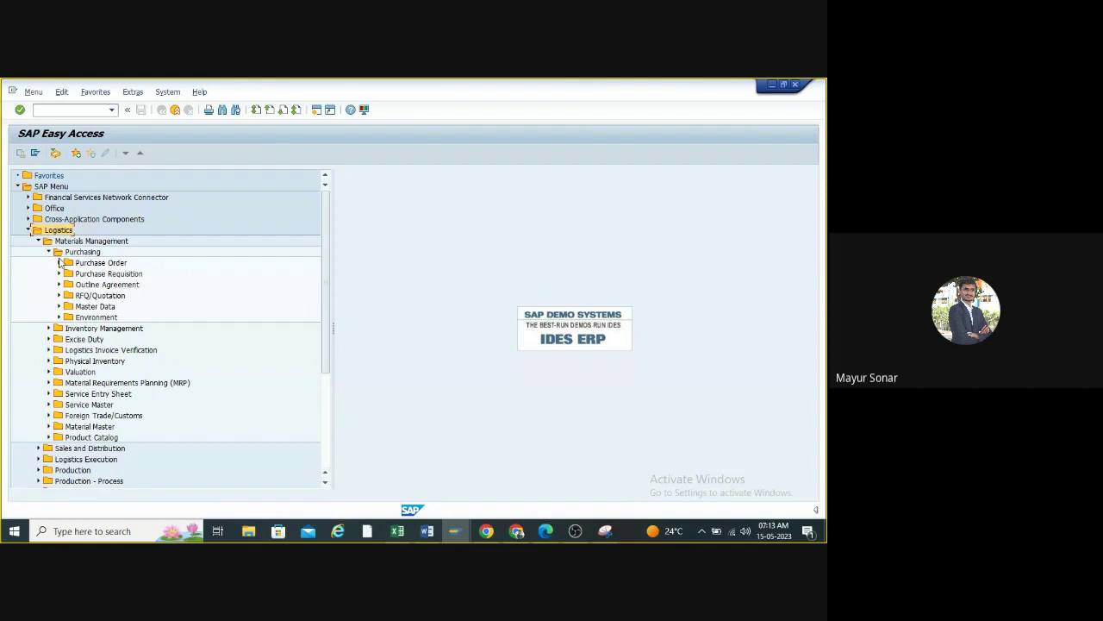
click(49, 251)
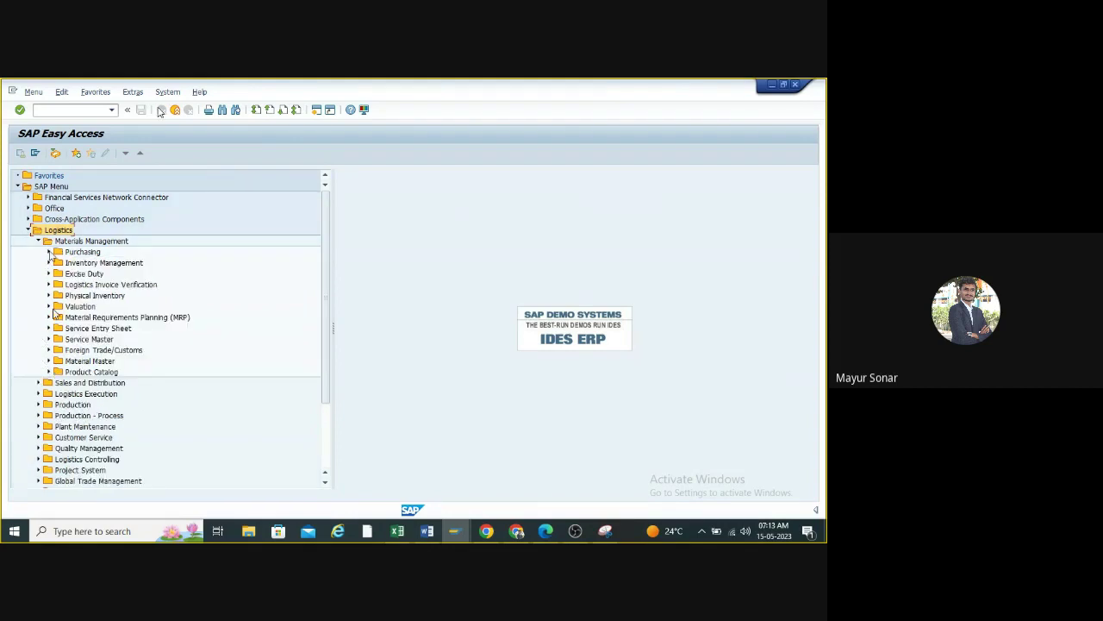
click(48, 252)
click(58, 306)
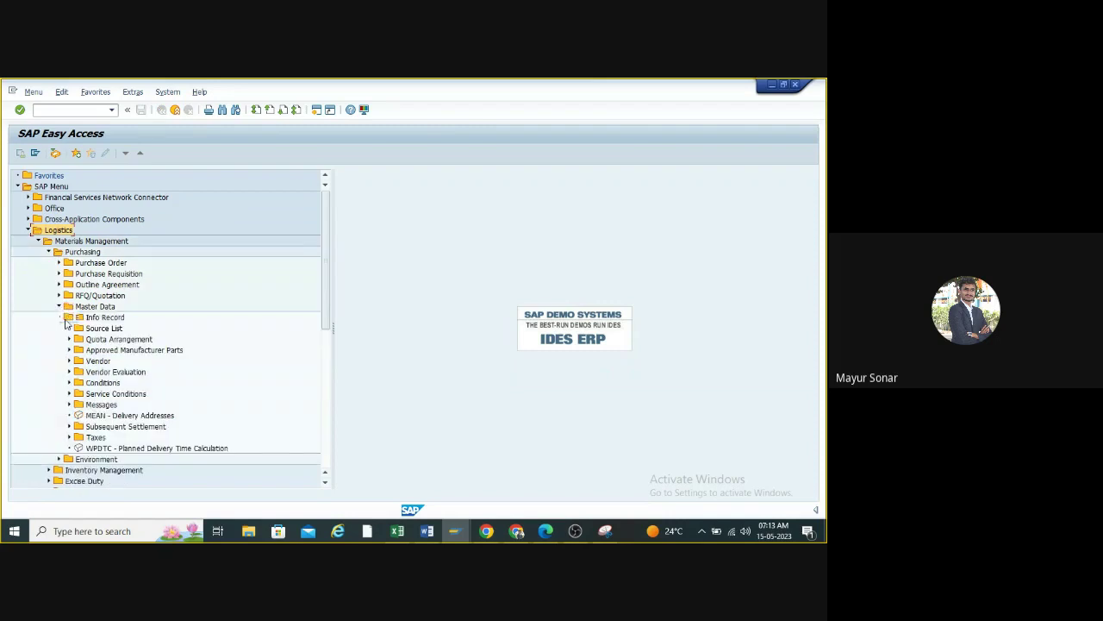
click(69, 318)
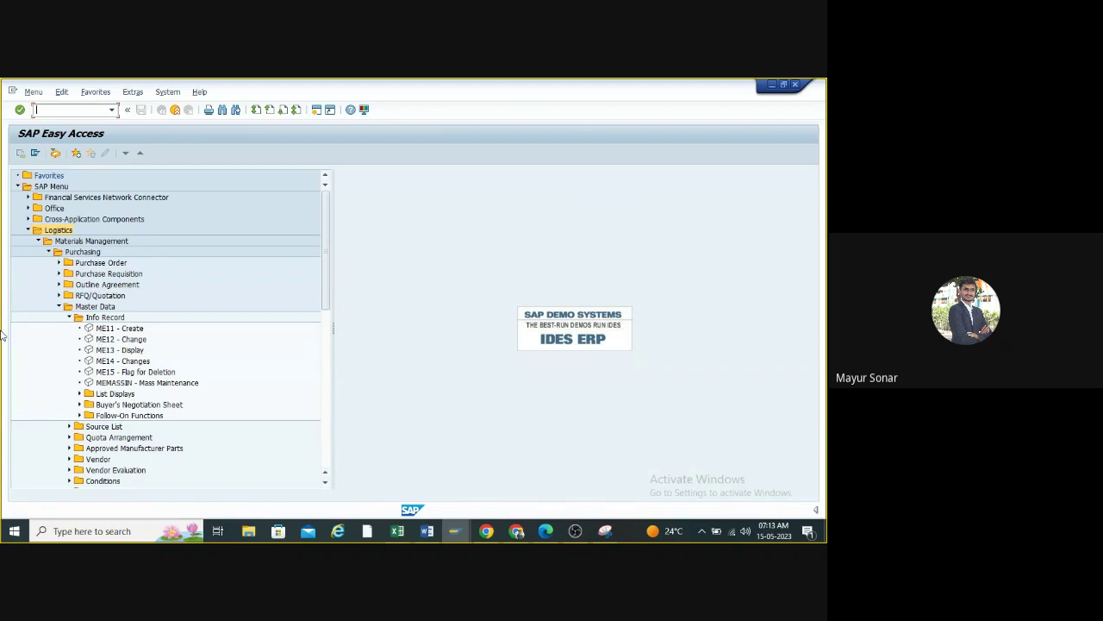
click(78, 110)
double_click(107, 328)
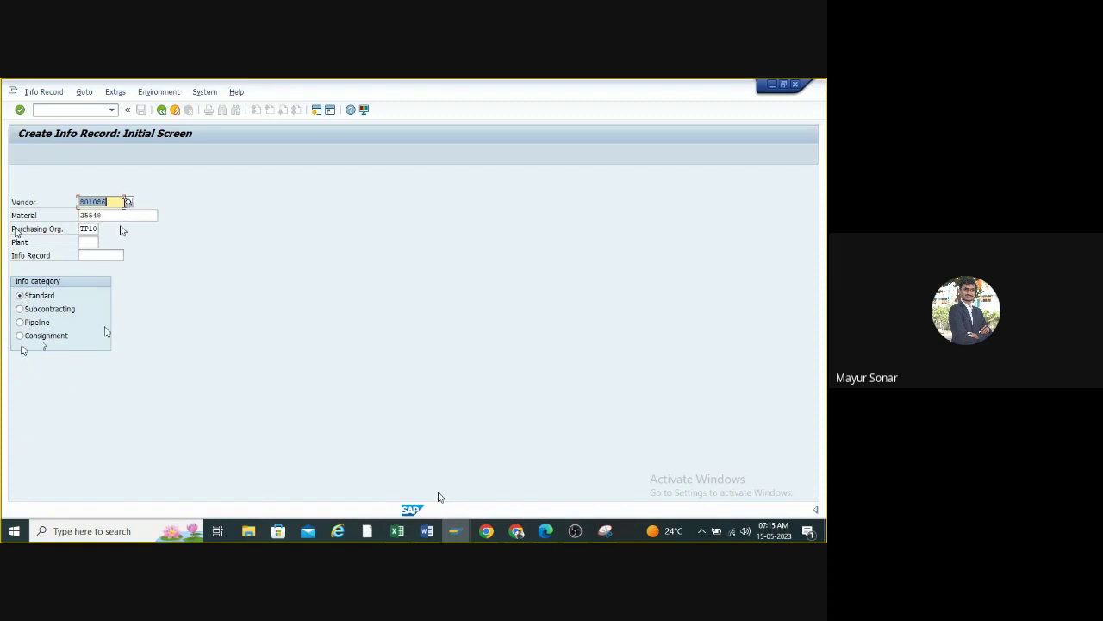
- Switch to Word to check the created vendor and material numbers in Document1, and return to SAP
click(433, 531)
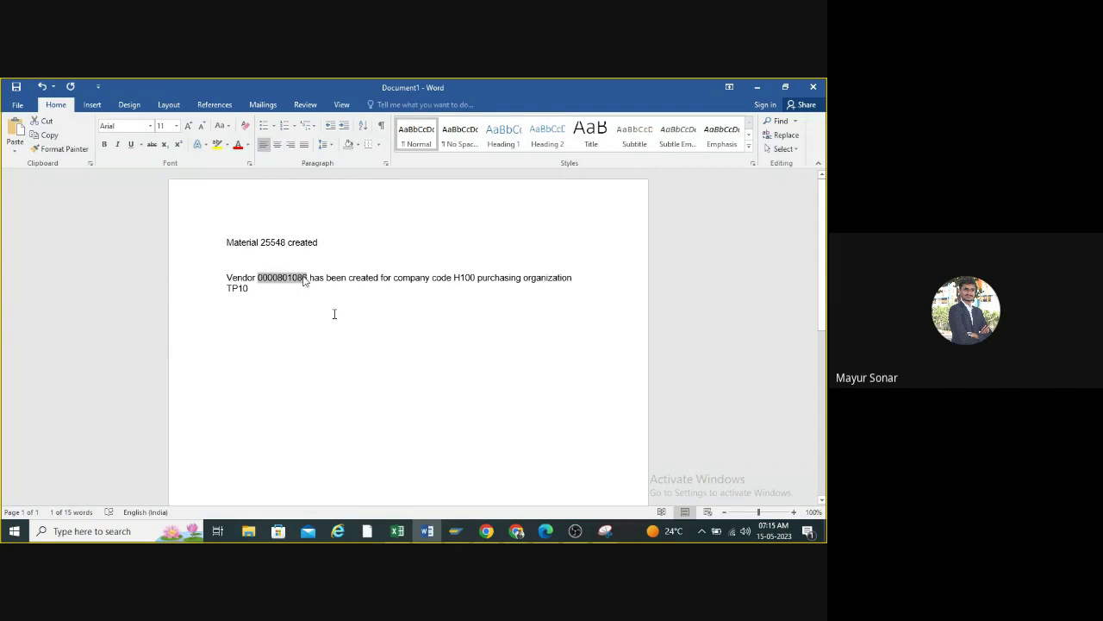
drag(303, 281, 257, 278)
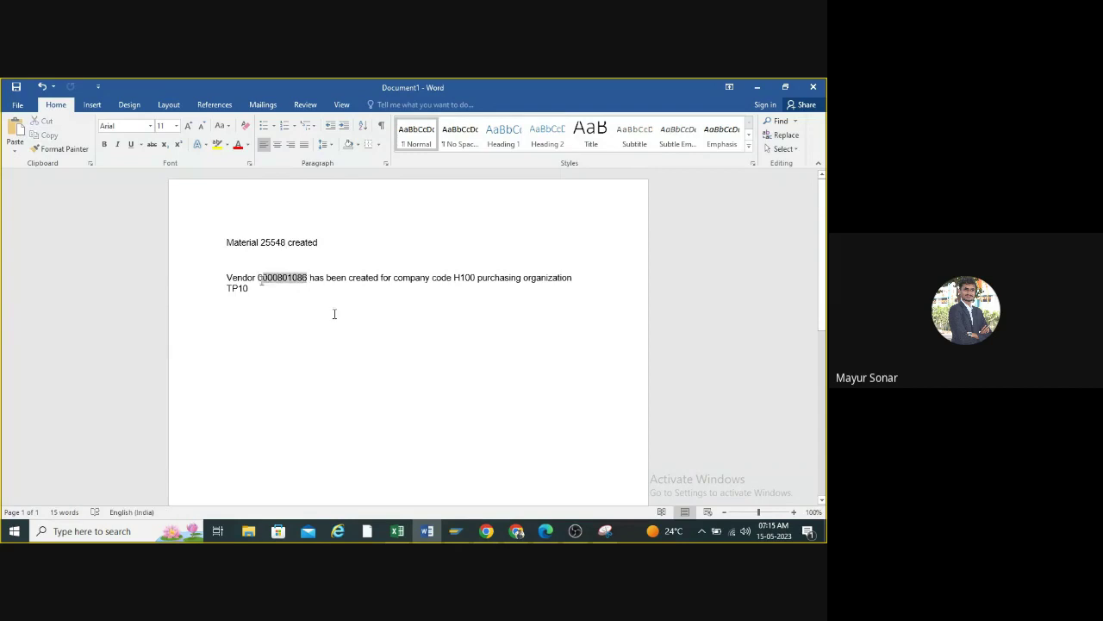
click(335, 314)
drag(287, 243, 261, 244)
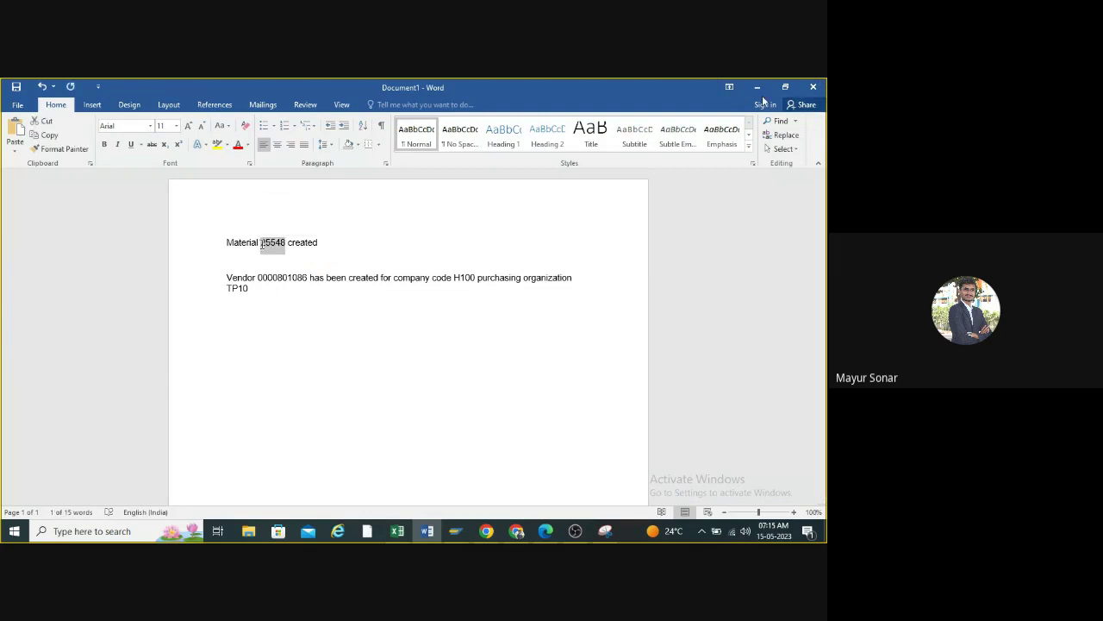
click(757, 88)
- Back in SAP, set the info record's plant to TP10 with the Standard info category and continue to the general data
key(Tab)
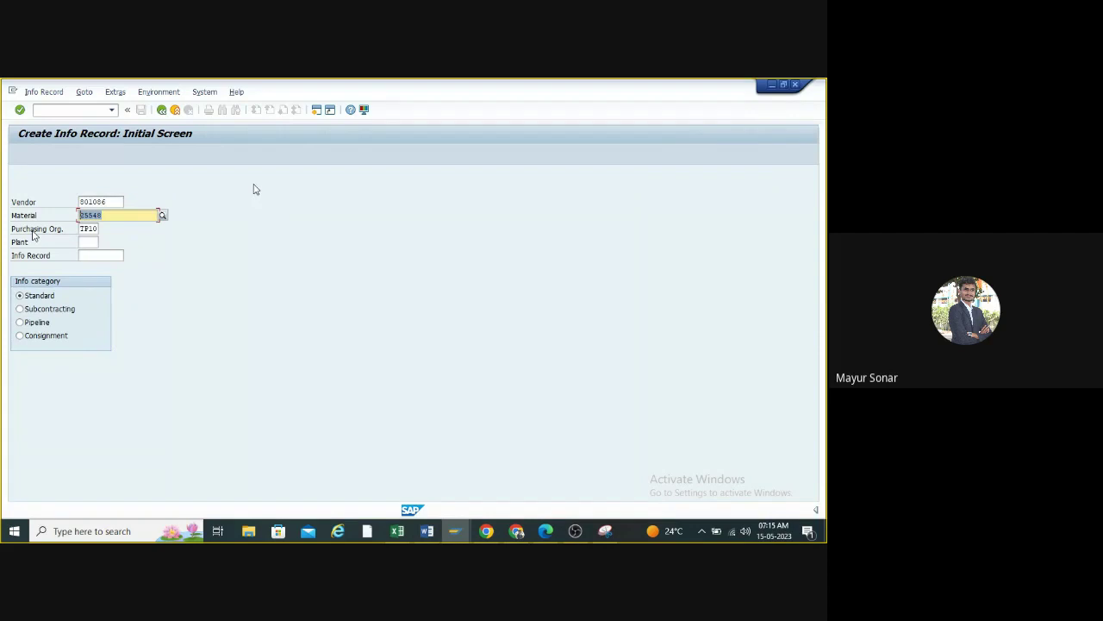
key(Right)
key(shift+Tab)
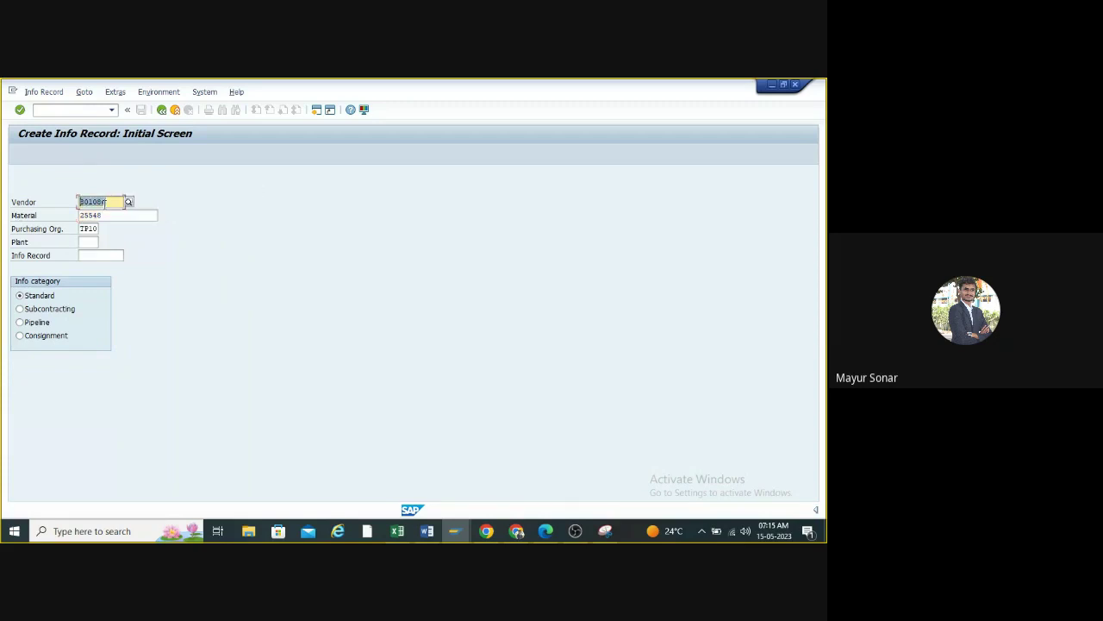
key(Tab)
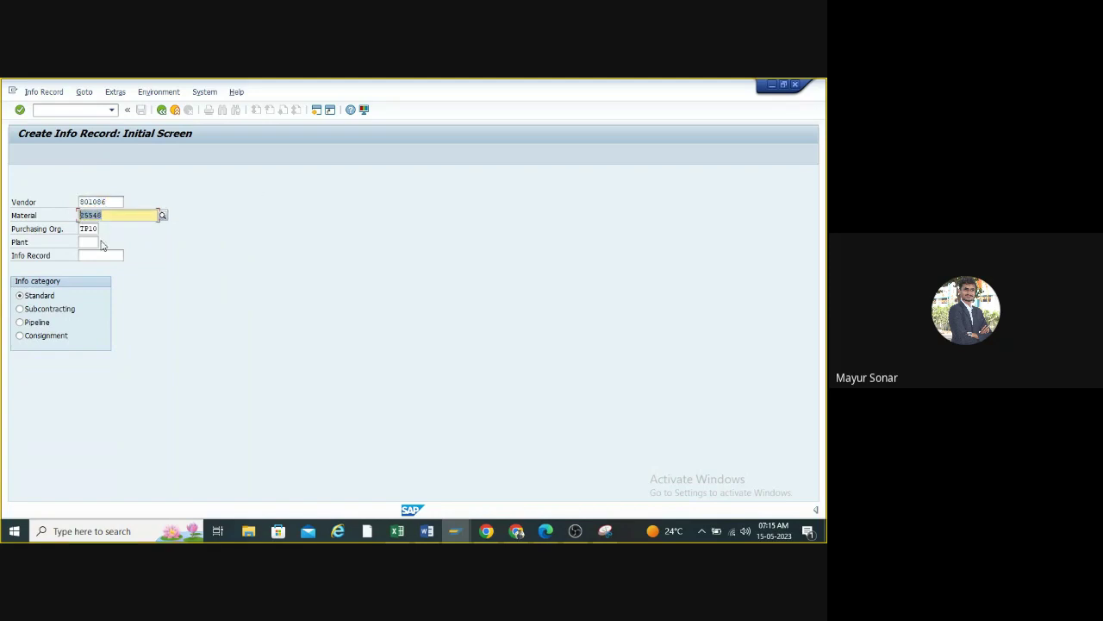
click(94, 228)
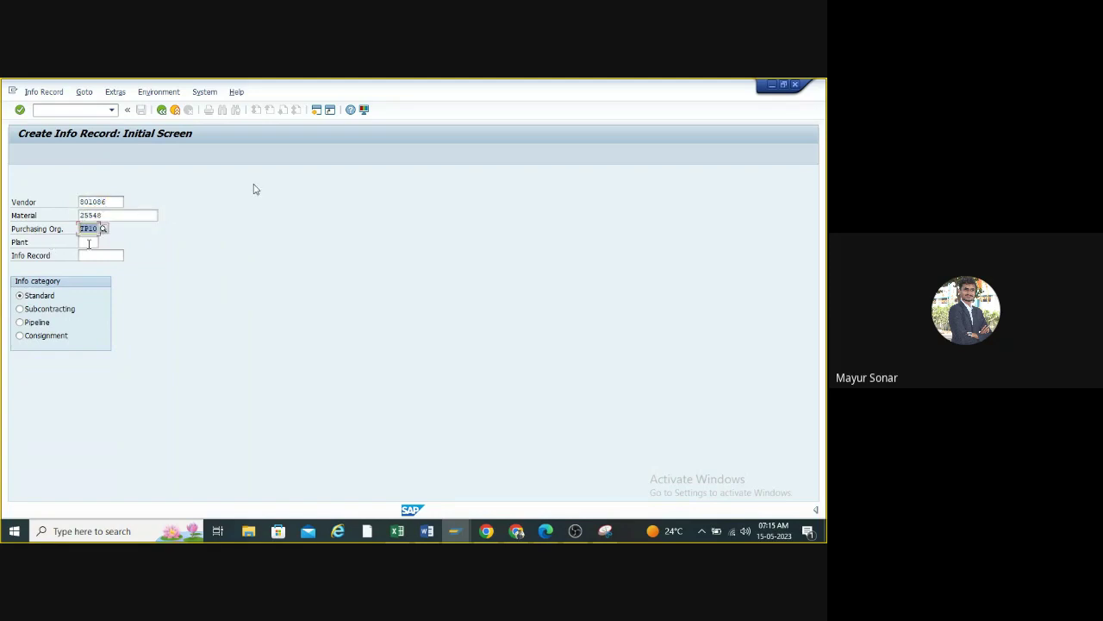
click(87, 242)
text(TP)
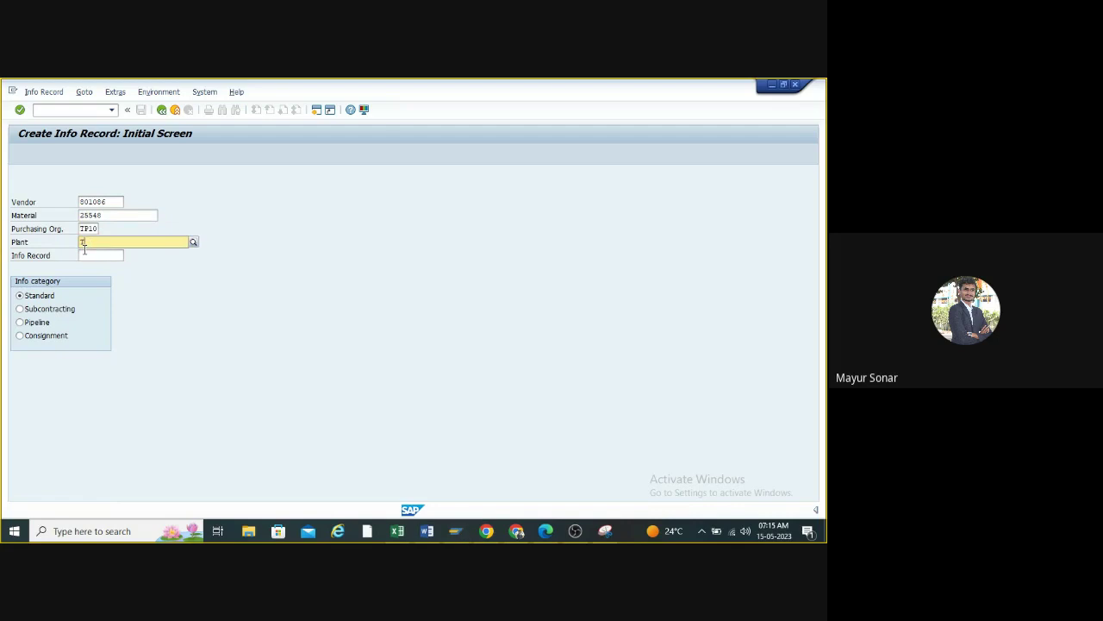
text(10)
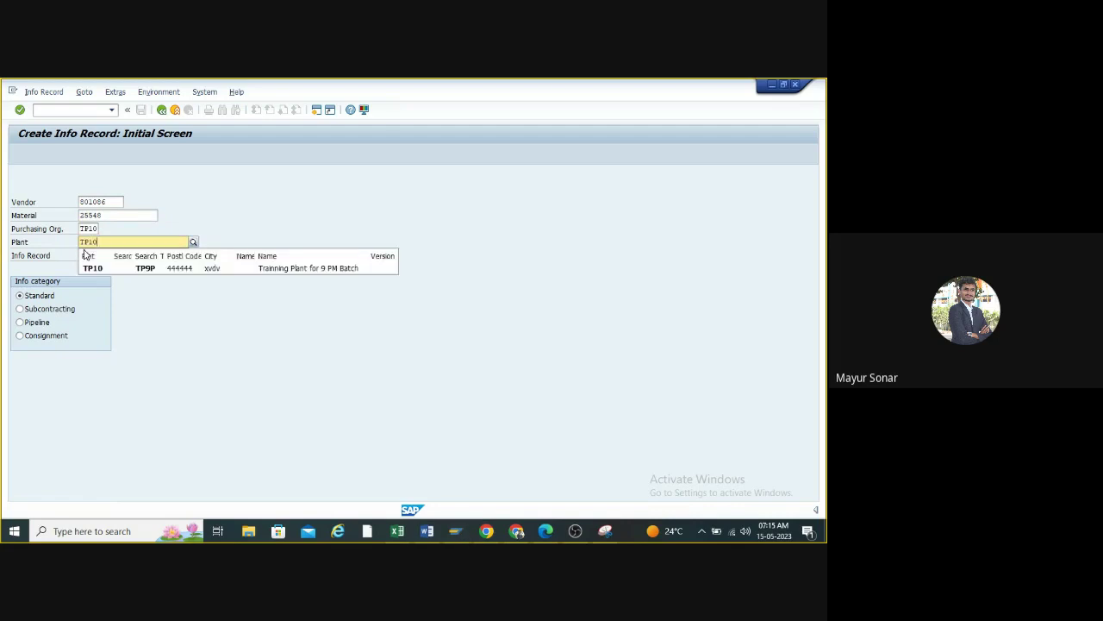
click(84, 272)
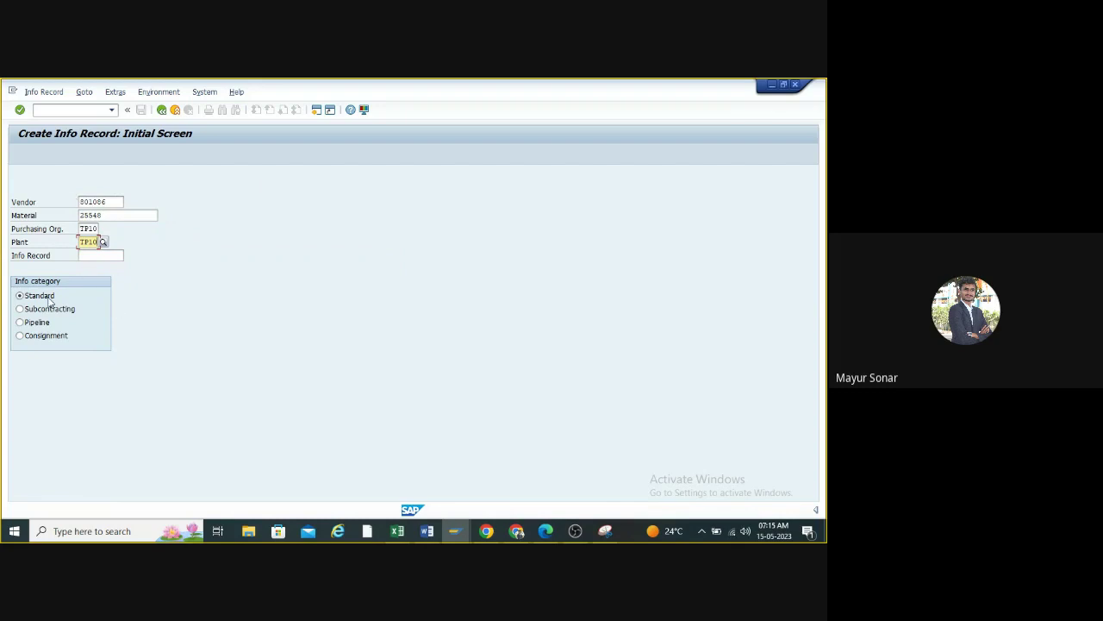
click(21, 298)
key(Return)
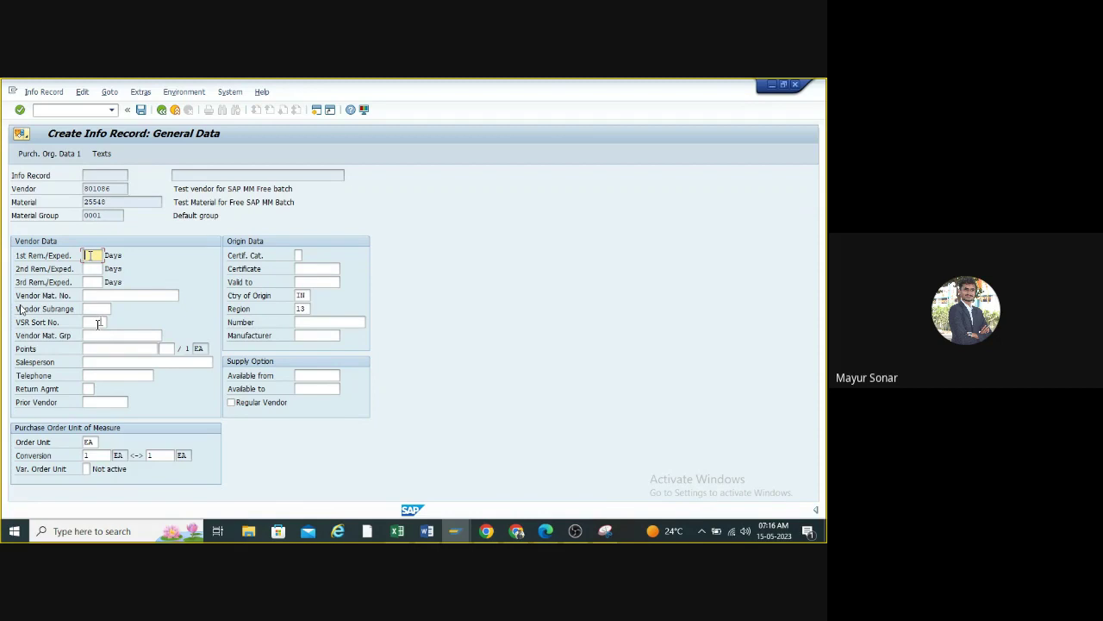
- Set the first, second and third reminder periods in the vendor data to 2, 5 and 7 days
text(2)
key(Tab)
text(5)
click(97, 283)
text(7)
- Try L as the purchase order unit of measure
click(94, 441)
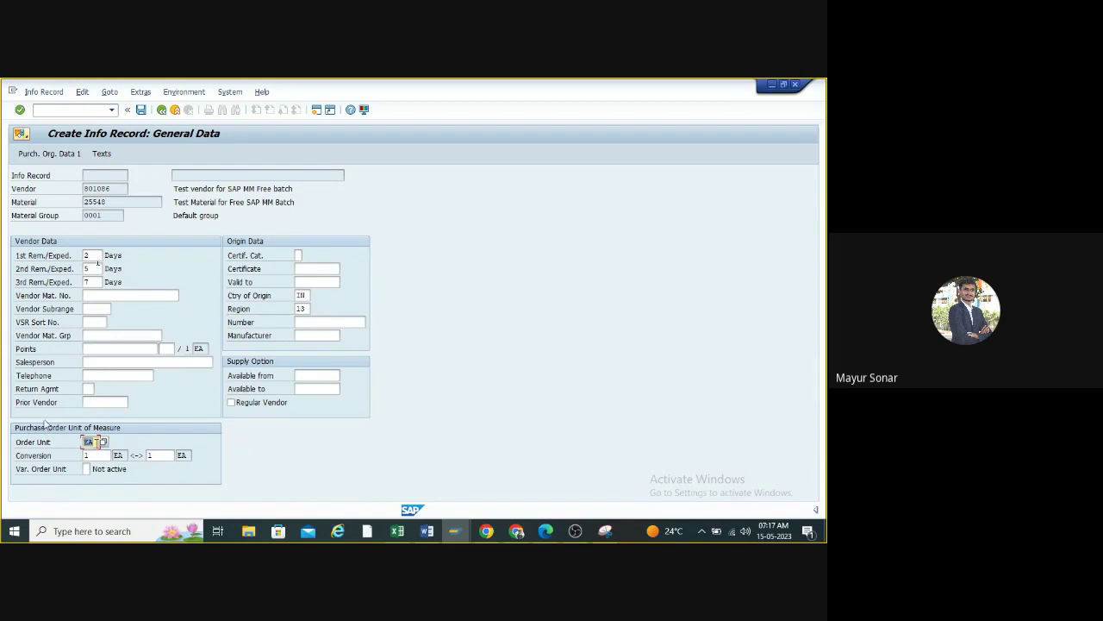
key(Tab)
key(BackSpace)
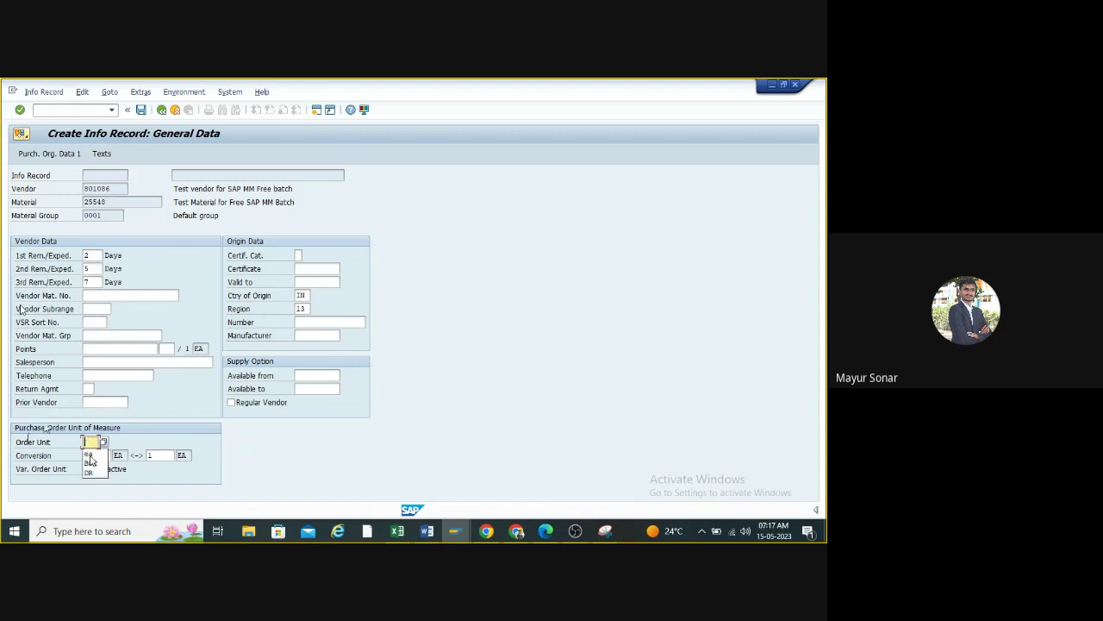
text(L)
key(Tab)
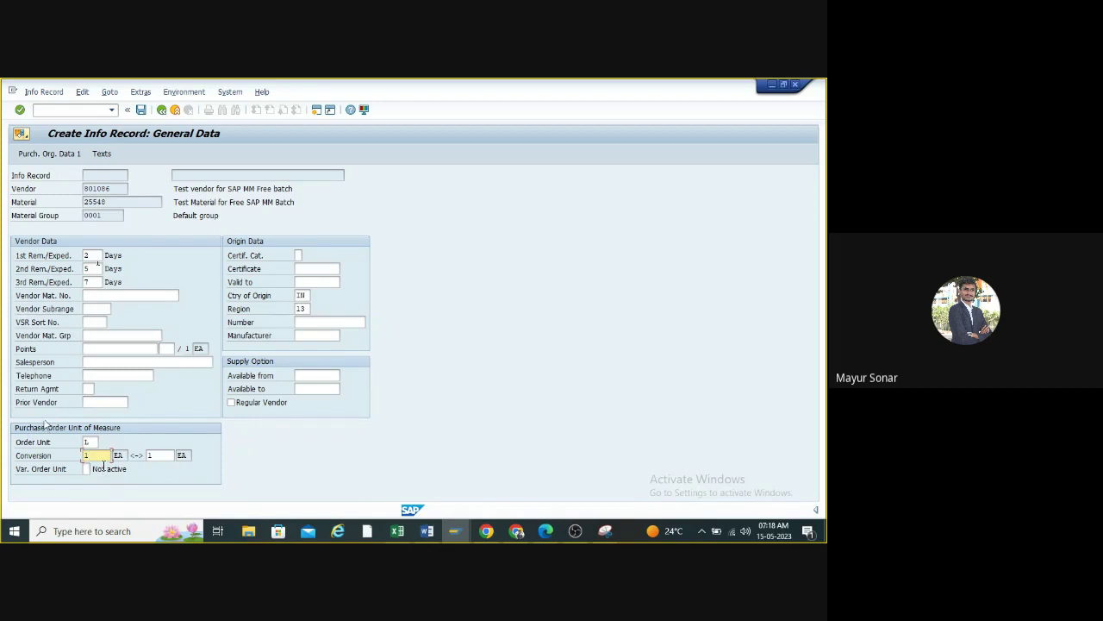
- Browse the list of possible measurement units for the order unit and close it without choosing one
click(91, 441)
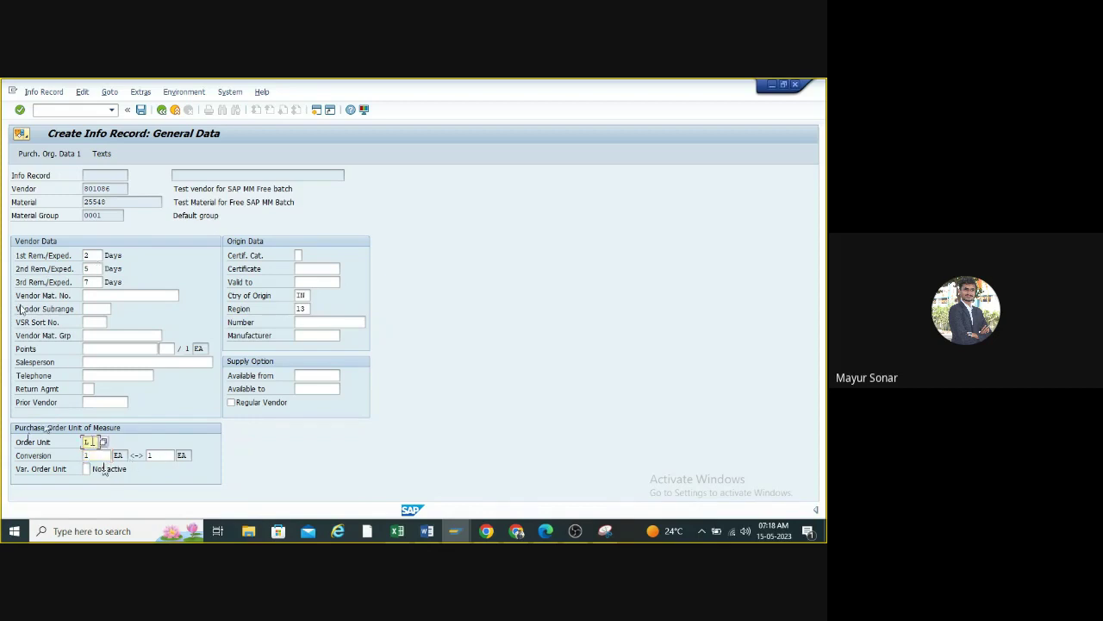
click(104, 441)
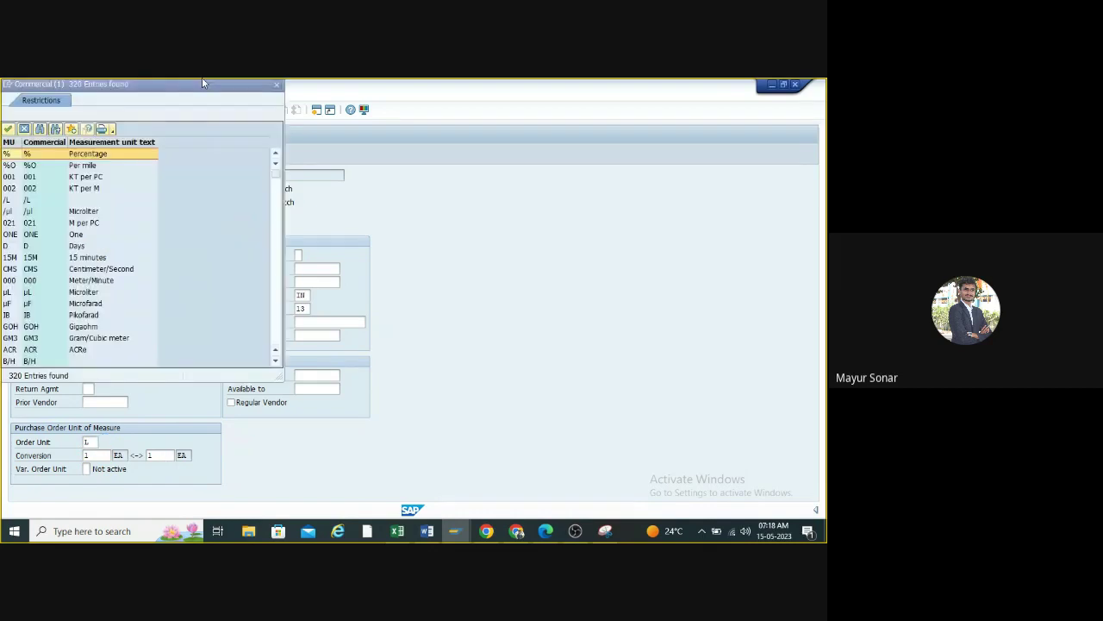
drag(192, 87, 362, 93)
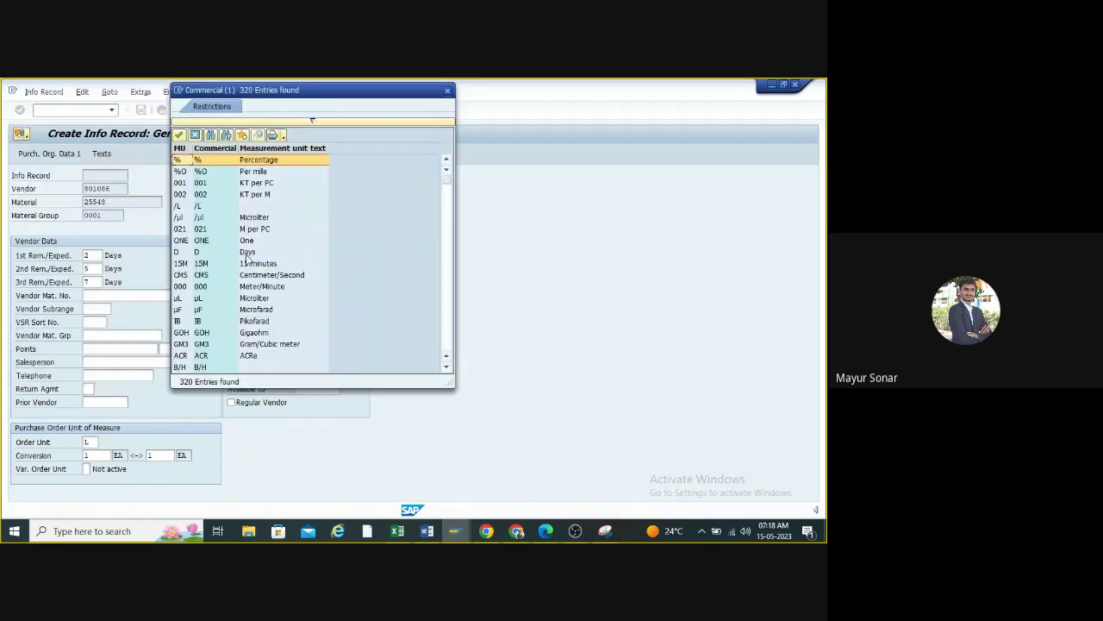
scroll(177, 301, down, 6)
scroll(176, 301, down, 2)
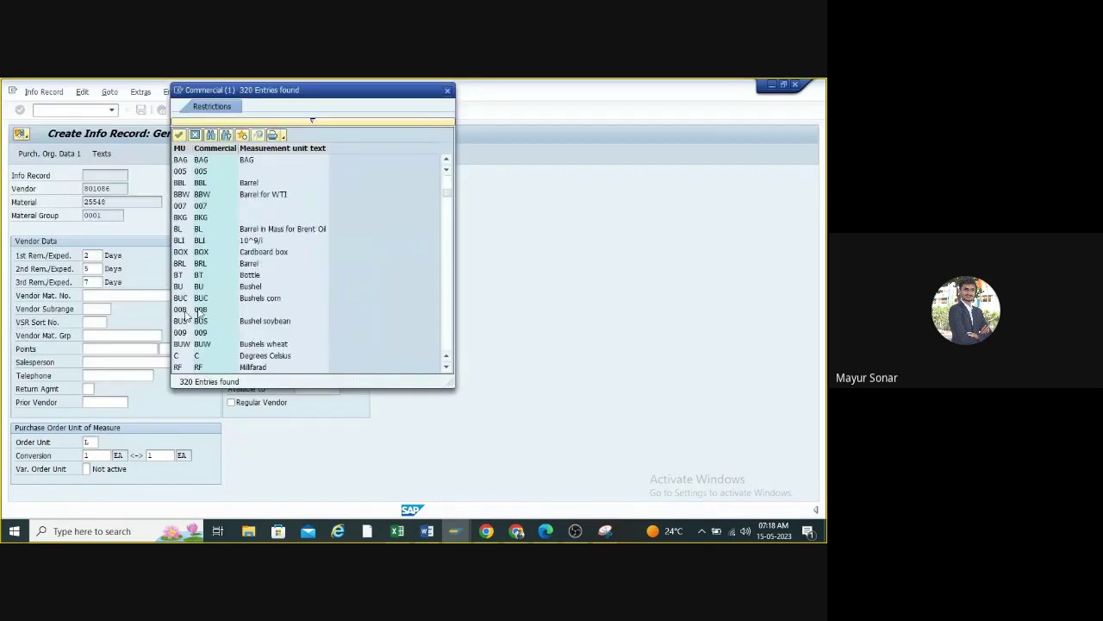
scroll(310, 259, up, 3)
click(446, 92)
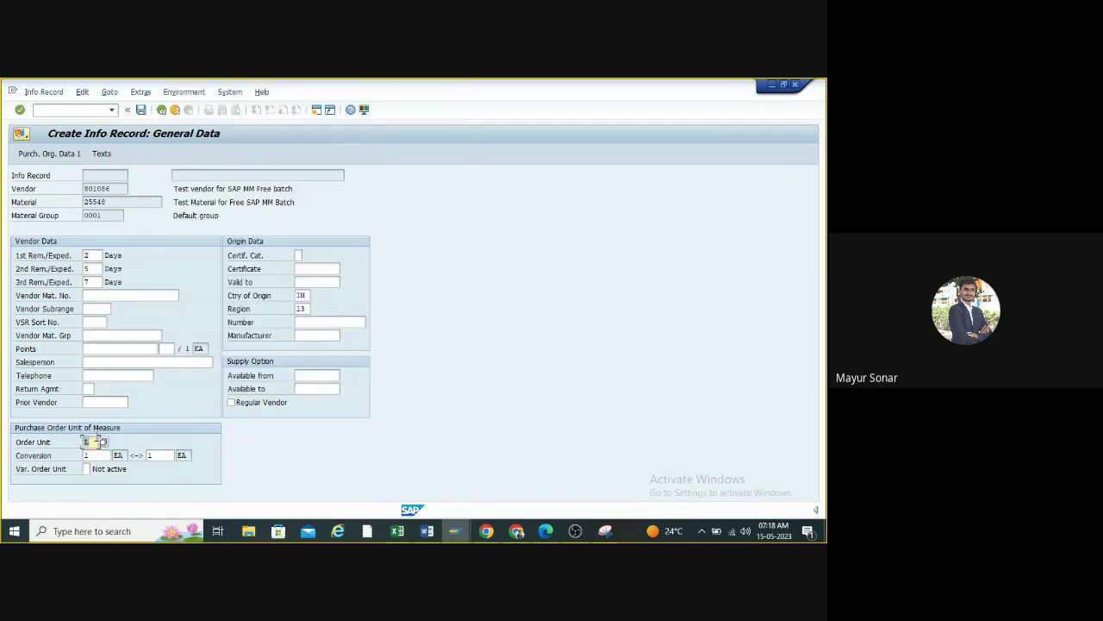
- Choose DR (drum) from the list of measurement units as the order unit
click(101, 440)
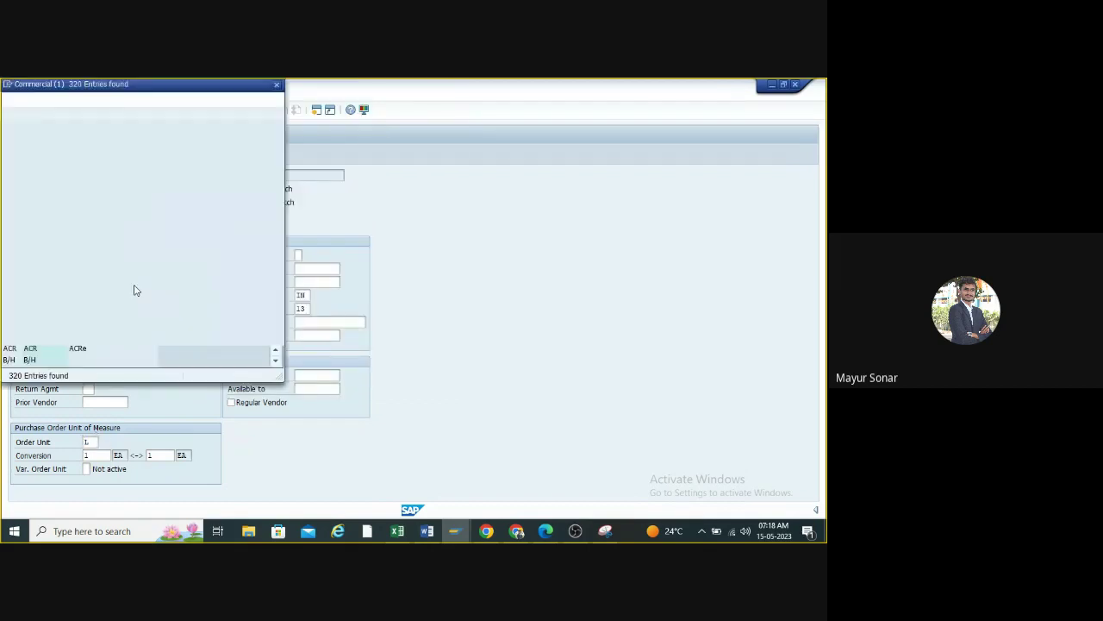
drag(145, 85, 344, 85)
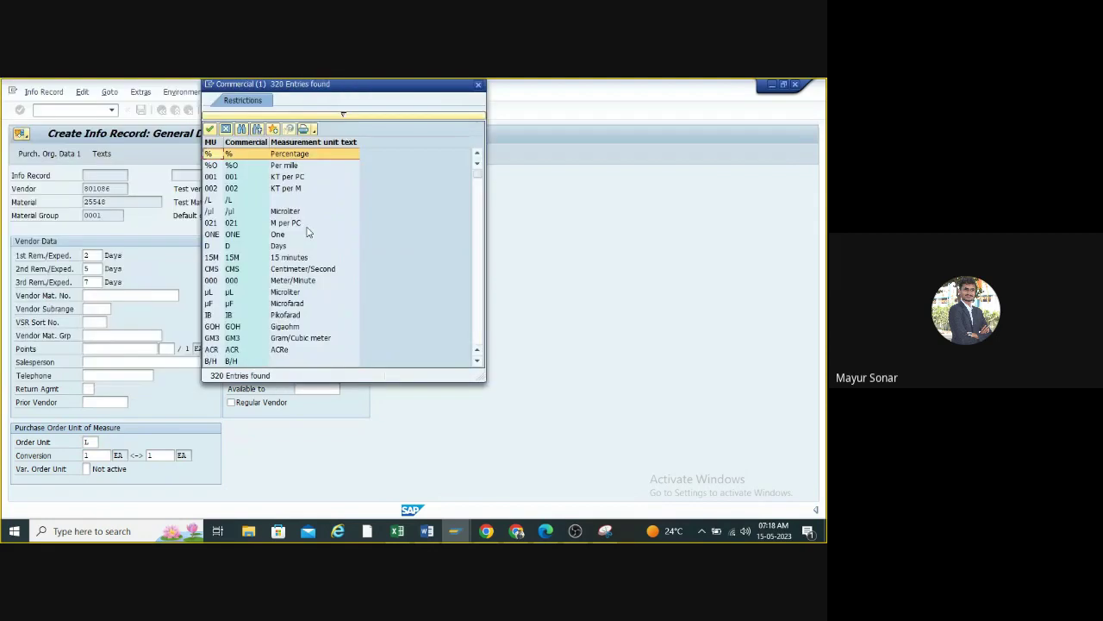
scroll(212, 324, down, 3)
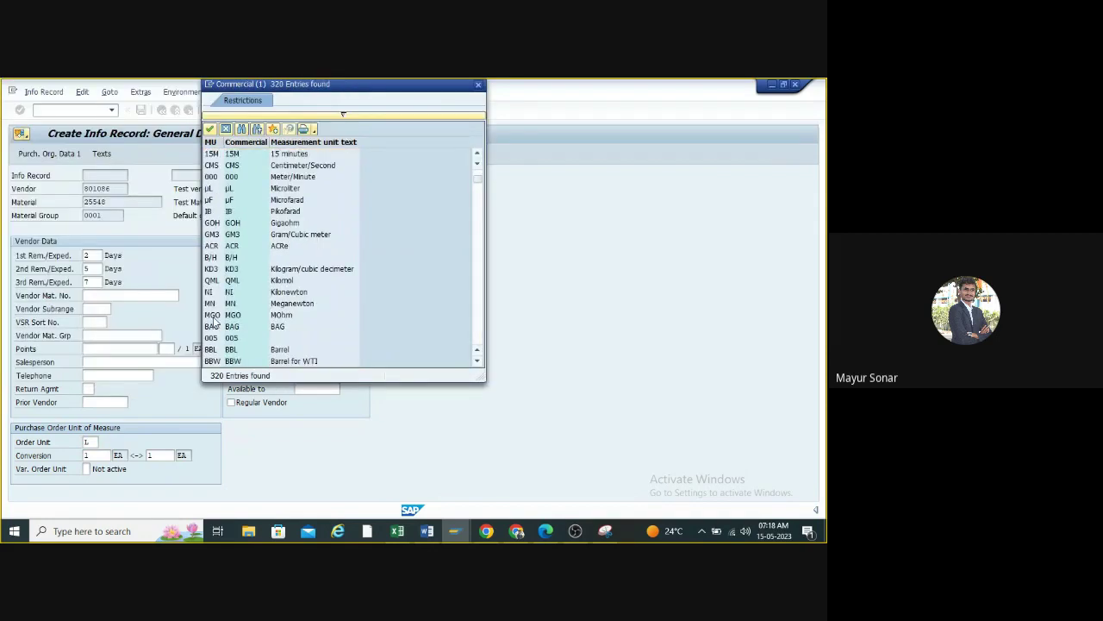
scroll(212, 316, down, 2)
click(213, 257)
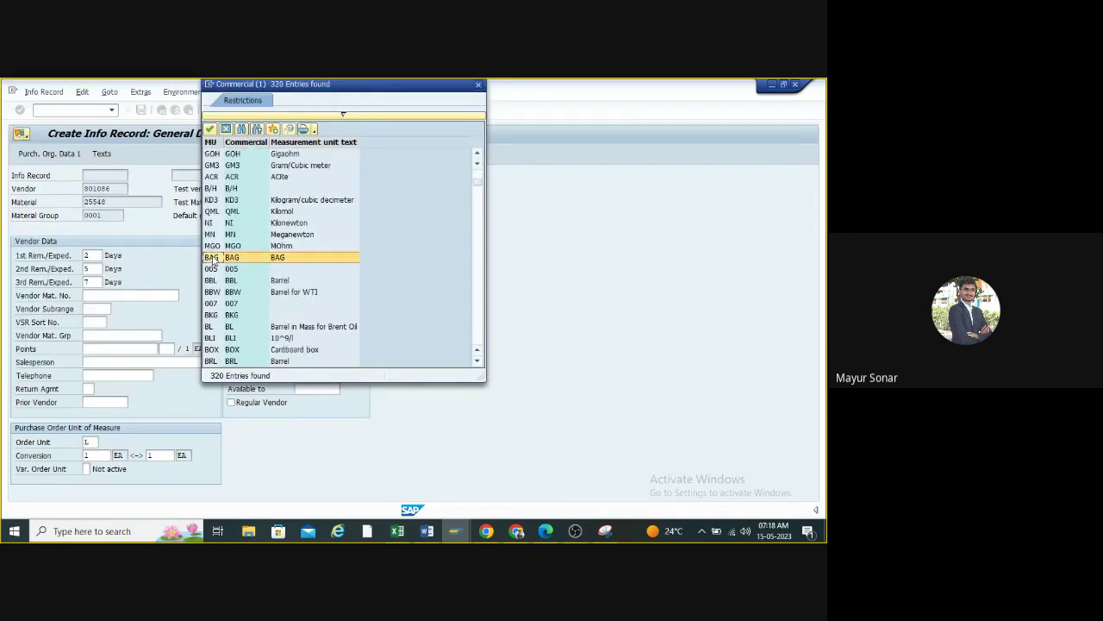
scroll(210, 263, down, 4)
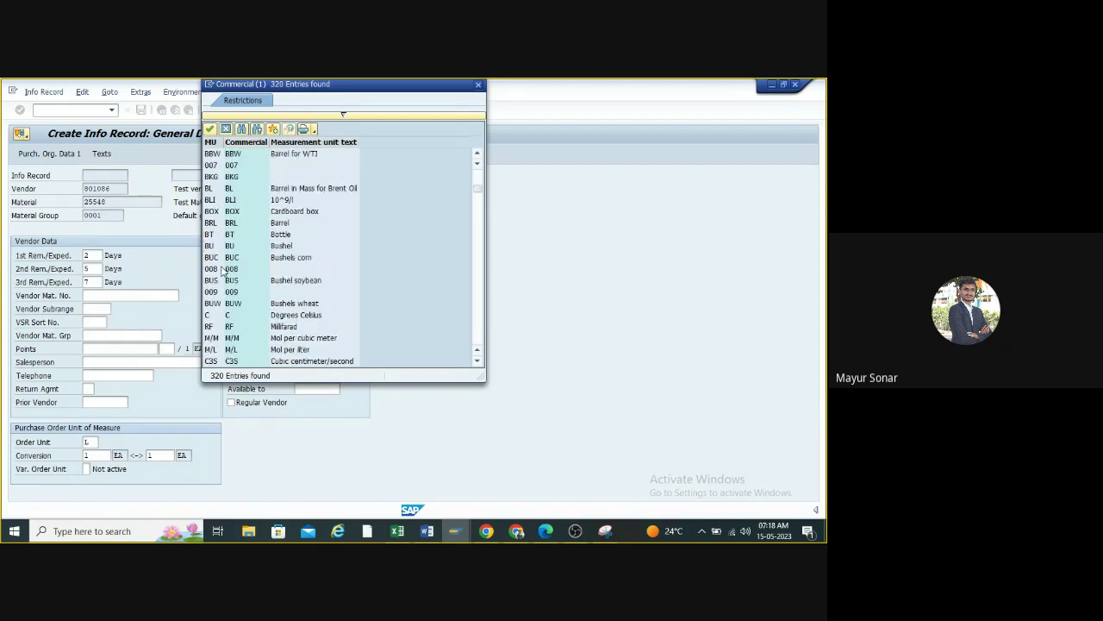
scroll(222, 284, down, 3)
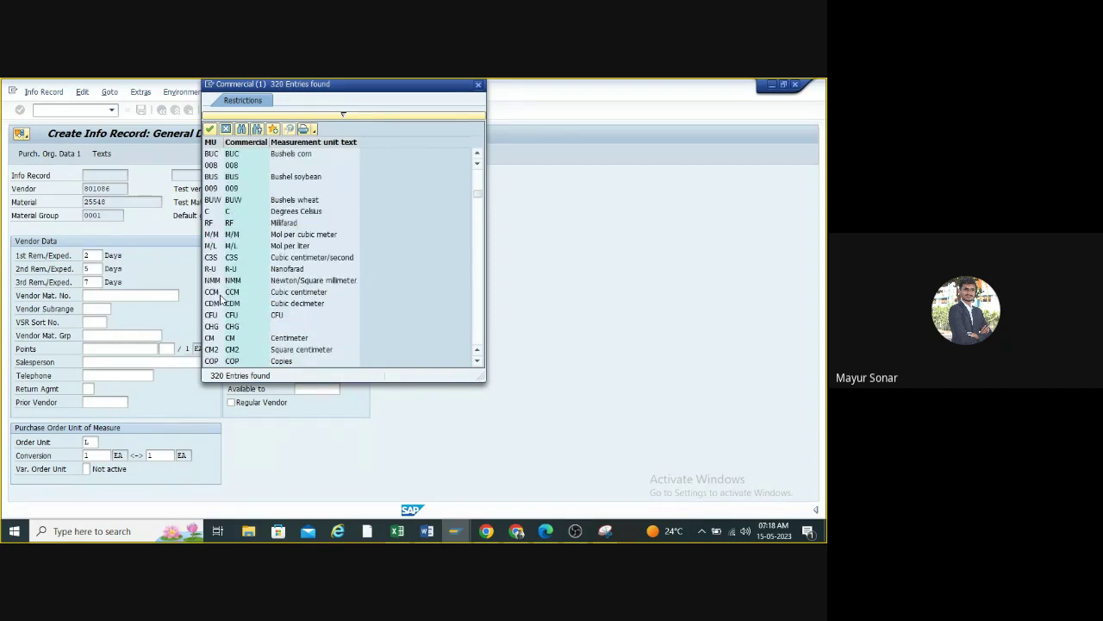
scroll(222, 298, down, 6)
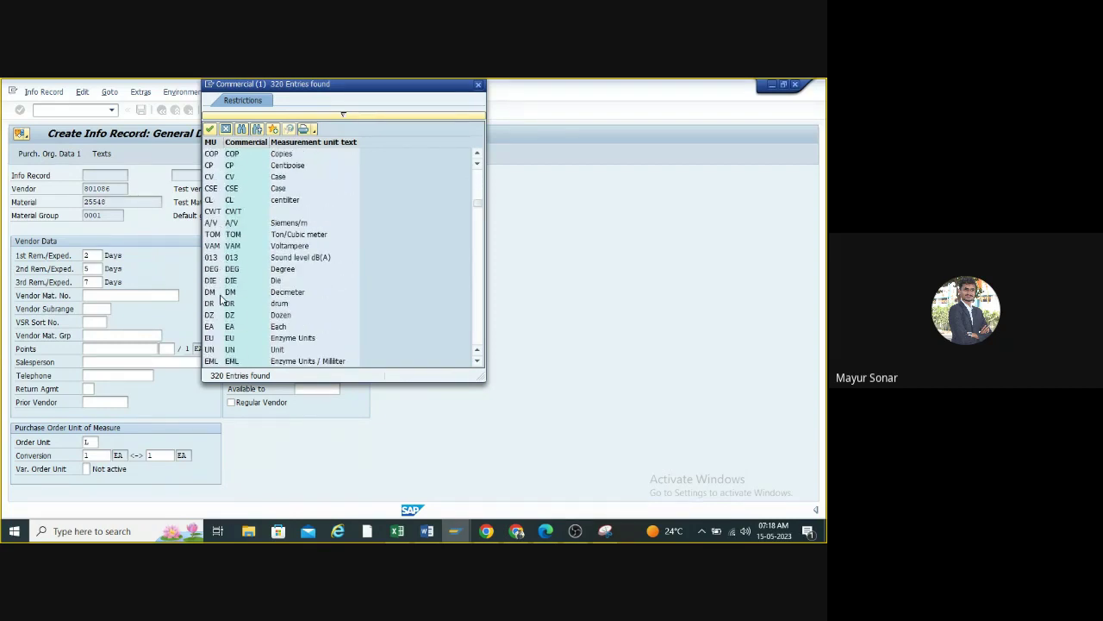
scroll(222, 298, down, 2)
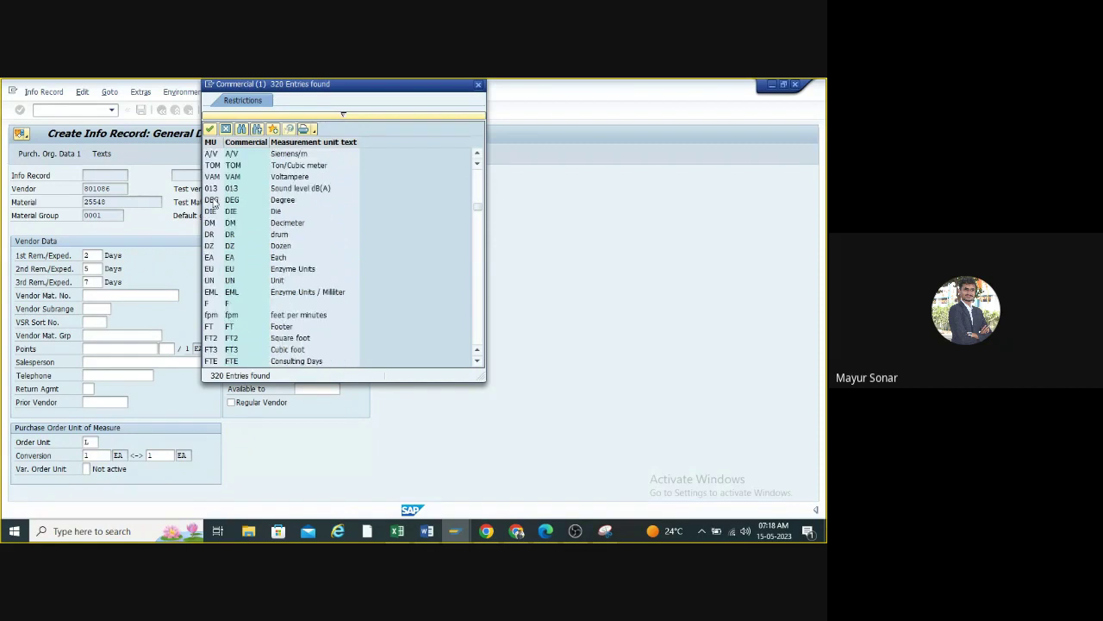
click(214, 201)
scroll(214, 202, down, 1)
click(213, 201)
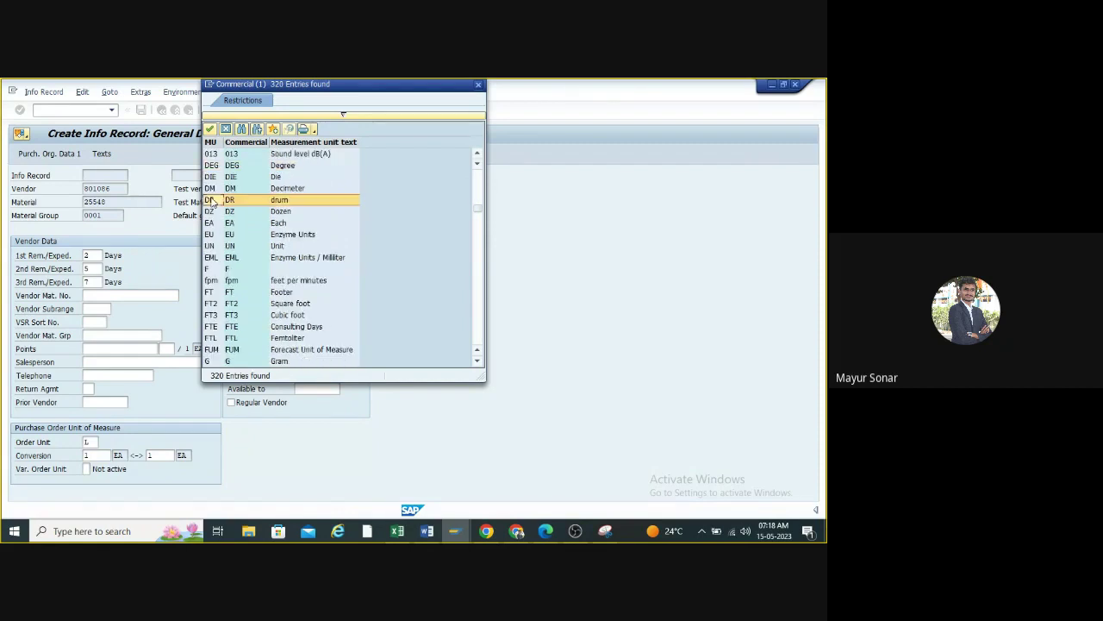
double_click(274, 203)
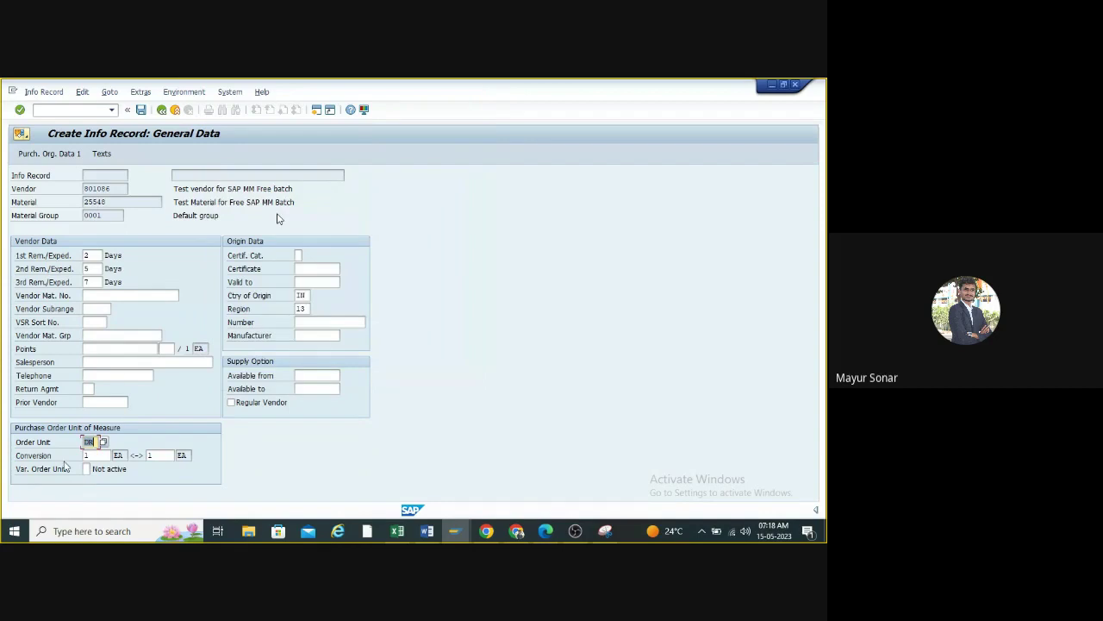
- Set the order unit conversion to 1 drum for 10 EA and confirm the entry
click(96, 455)
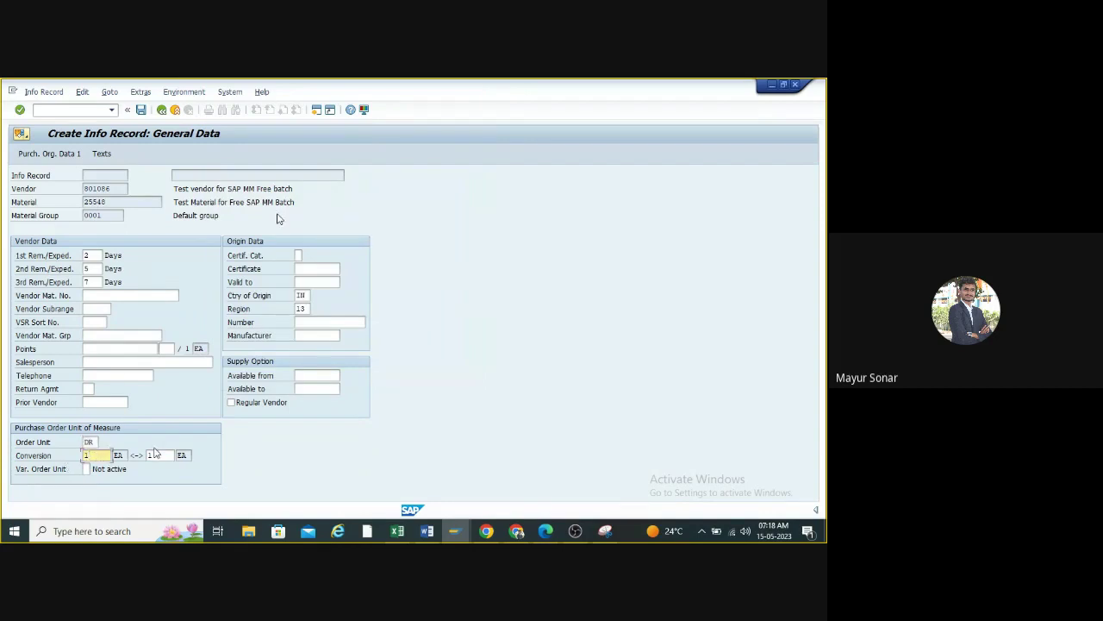
click(159, 455)
text(100)
key(BackSpace)
key(BackSpace)
key(BackSpace)
key(BackSpace)
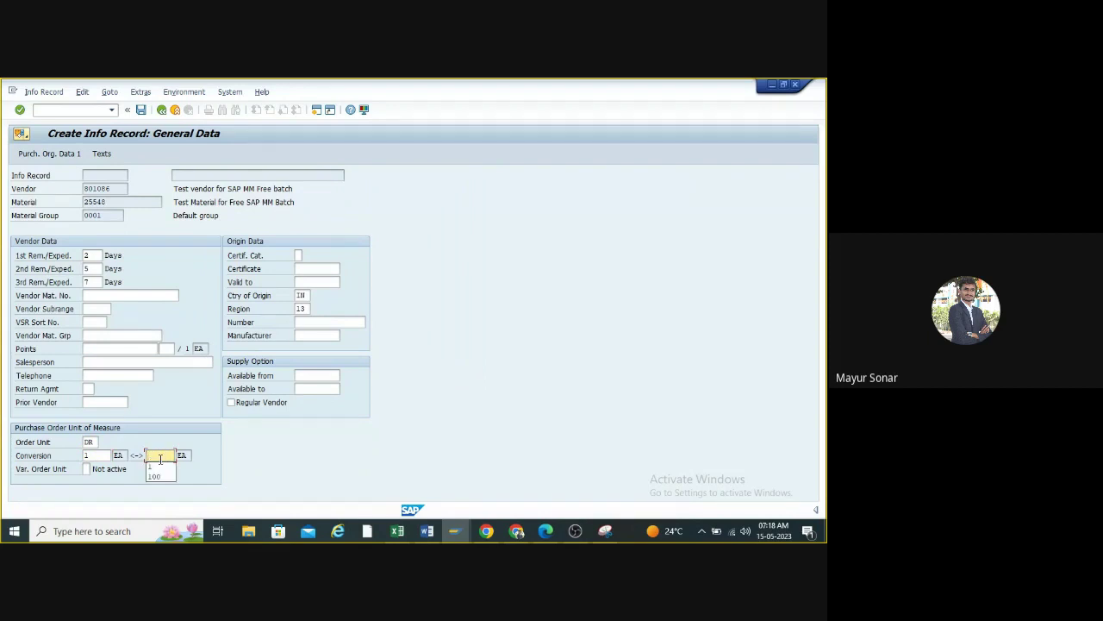
text(10)
click(278, 215)
key(Return)
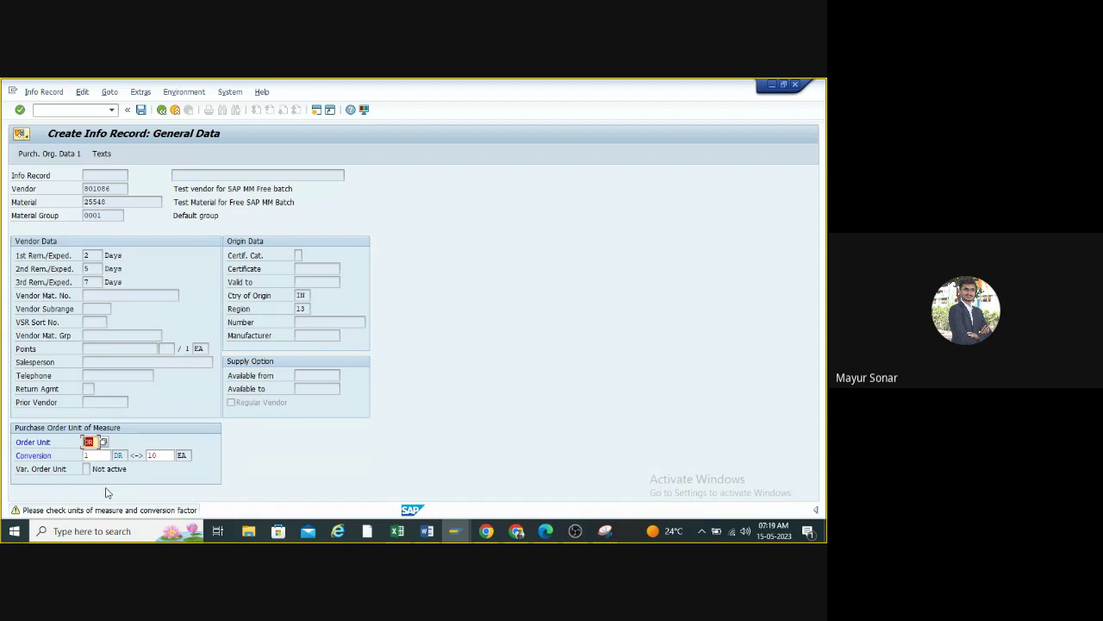
- Set the order unit back to EA and continue to the info record's Purch. Organization Data 1
click(166, 440)
key(BackSpace)
key(BackSpace)
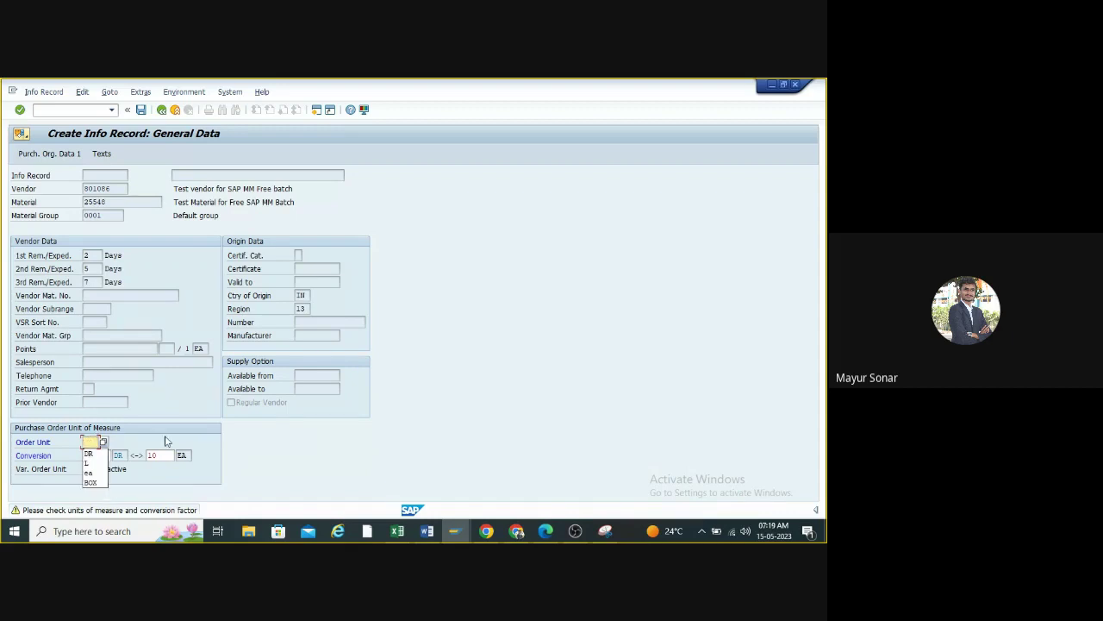
text(ea)
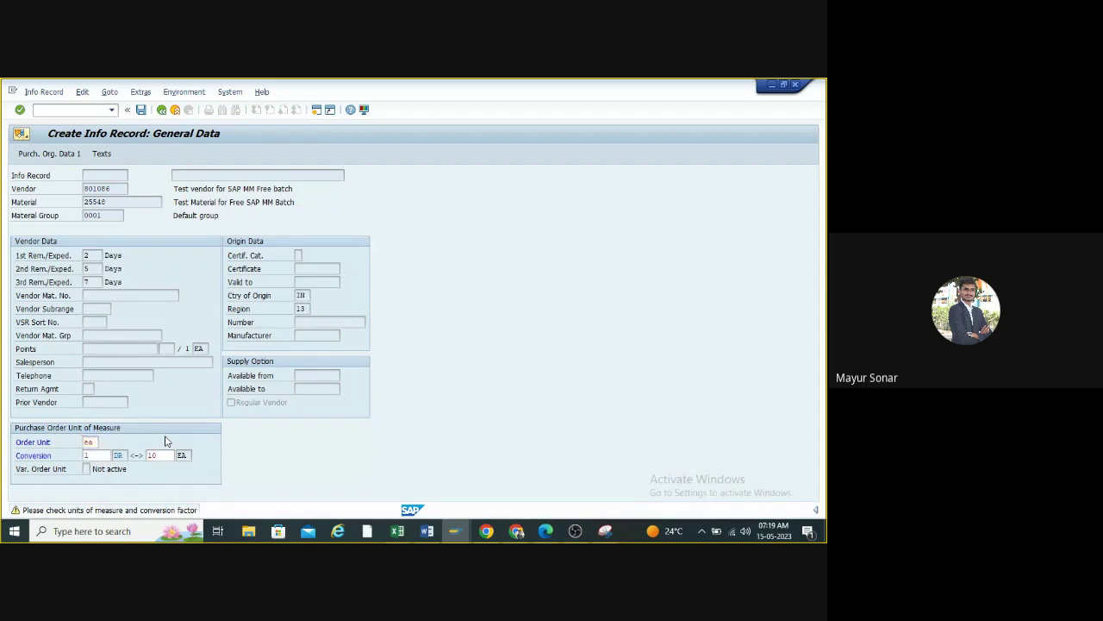
key(Return)
click(95, 458)
key(Return)
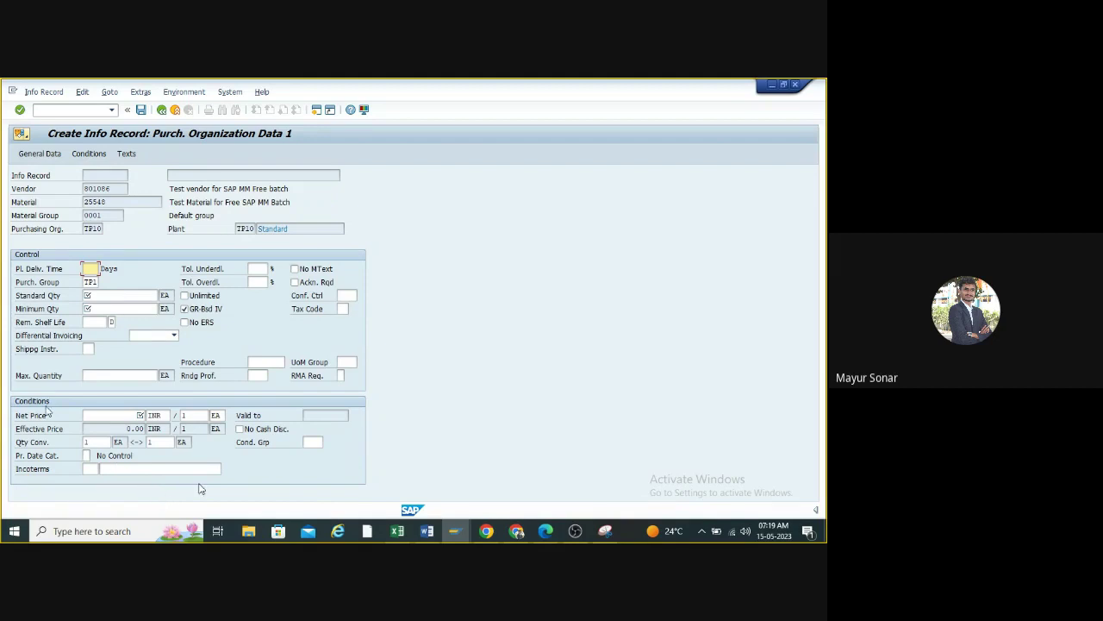
- Set the planned delivery time in the control data to 5 days
click(102, 271)
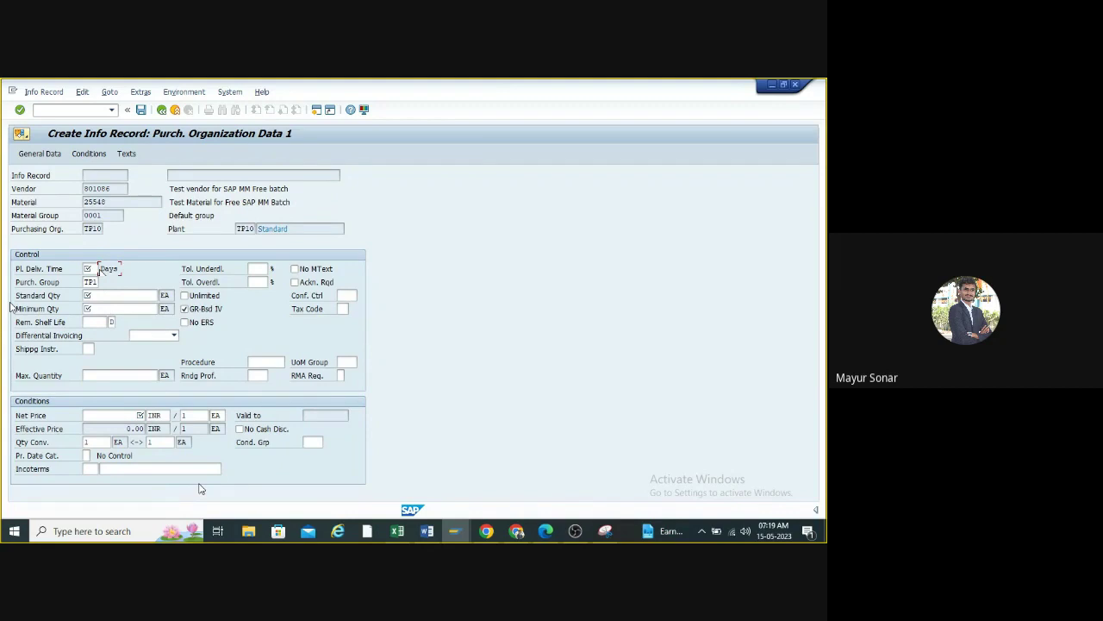
click(91, 269)
text(5)
- Set the info record's standard quantity to 10 EA and the minimum quantity to 1 EA
click(119, 294)
text(10)
key(BackSpace)
key(BackSpace)
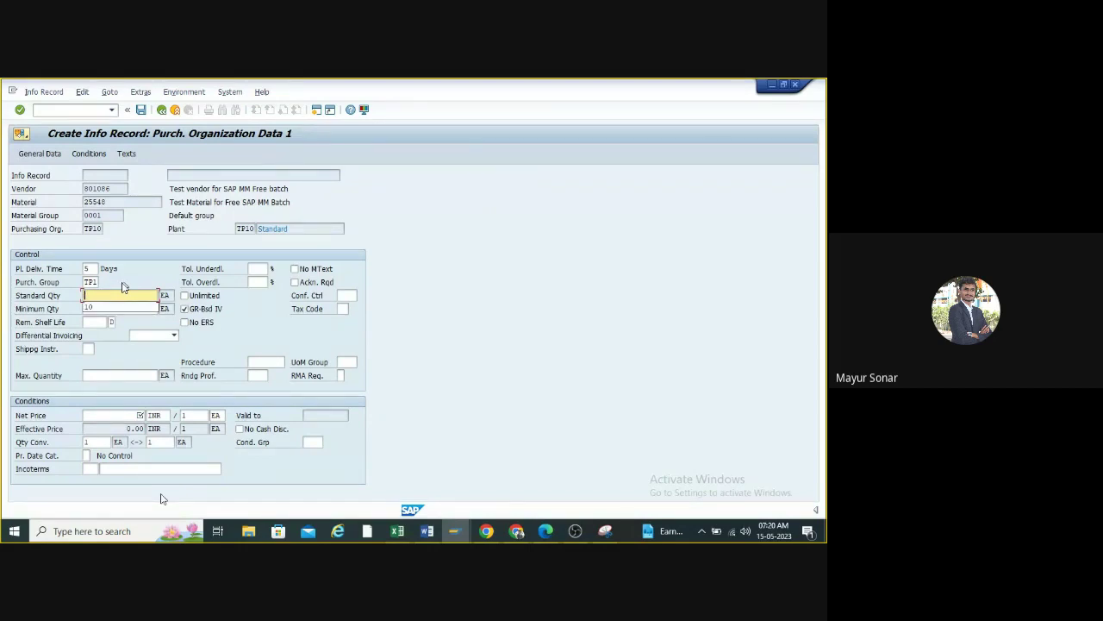
text(1)
click(144, 325)
key(BackSpace)
click(88, 308)
click(112, 309)
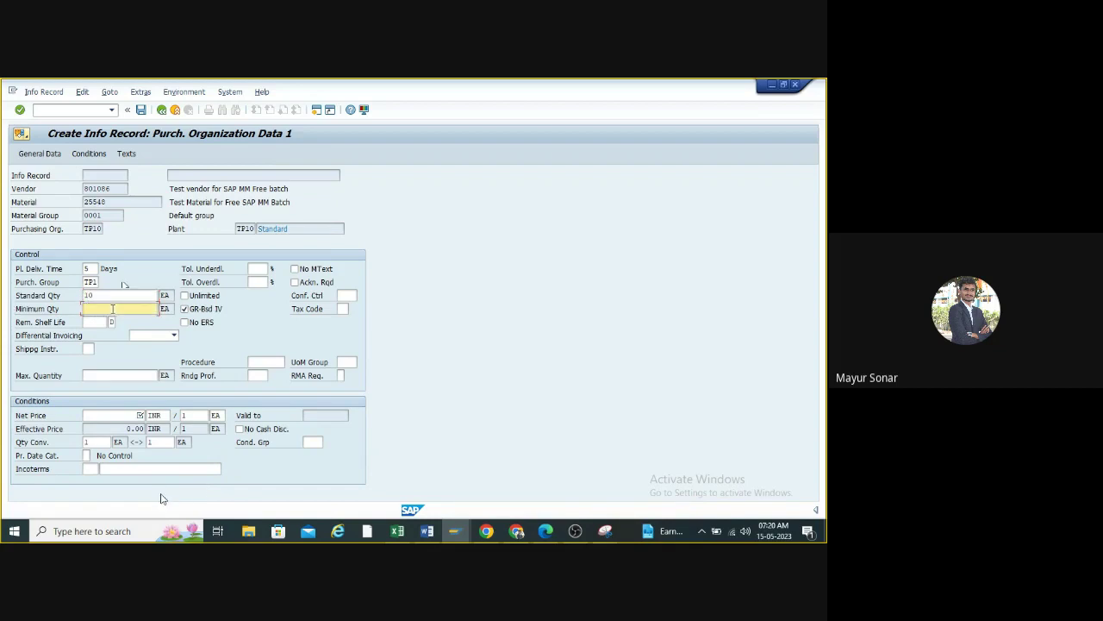
text(1)
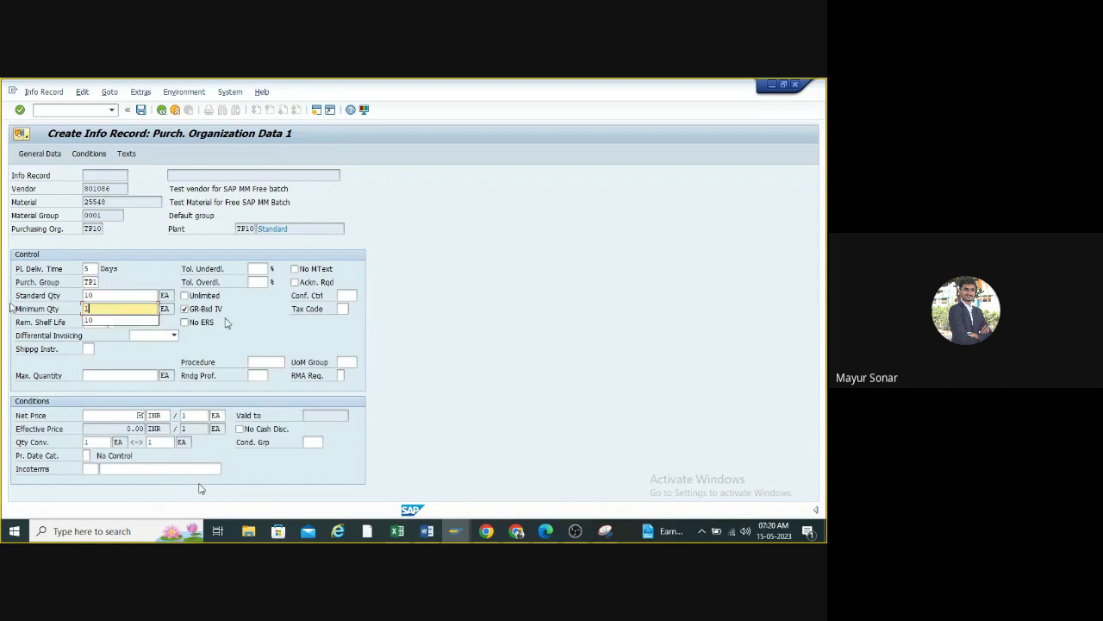
key(Return)
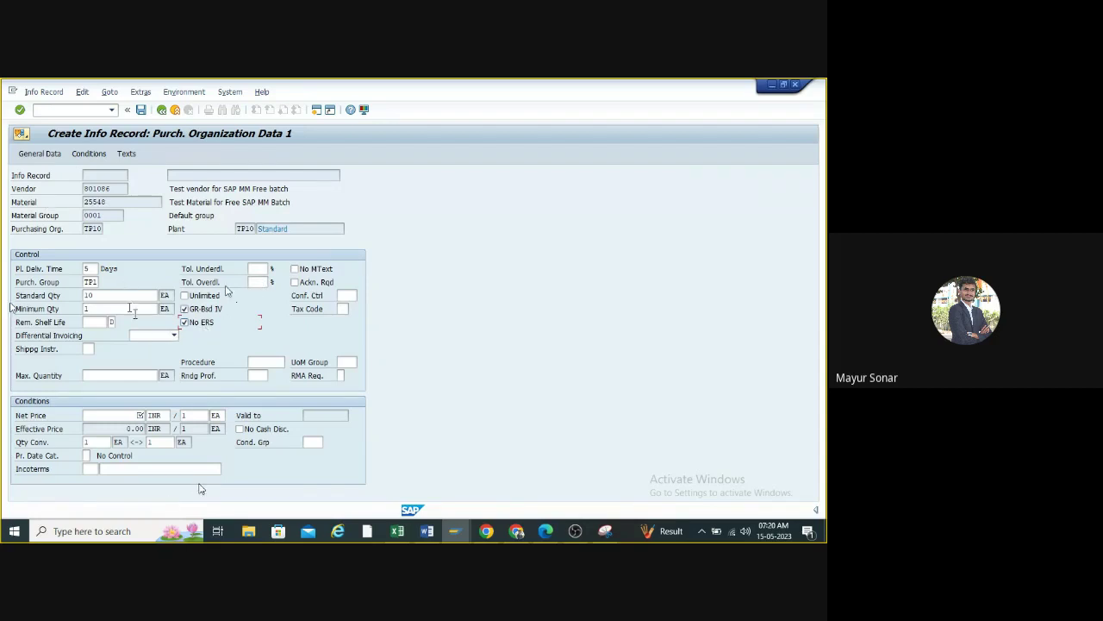
- Clear the No ERS option and set the net price in the conditions to 20 INR per 1 EA
click(185, 322)
click(117, 414)
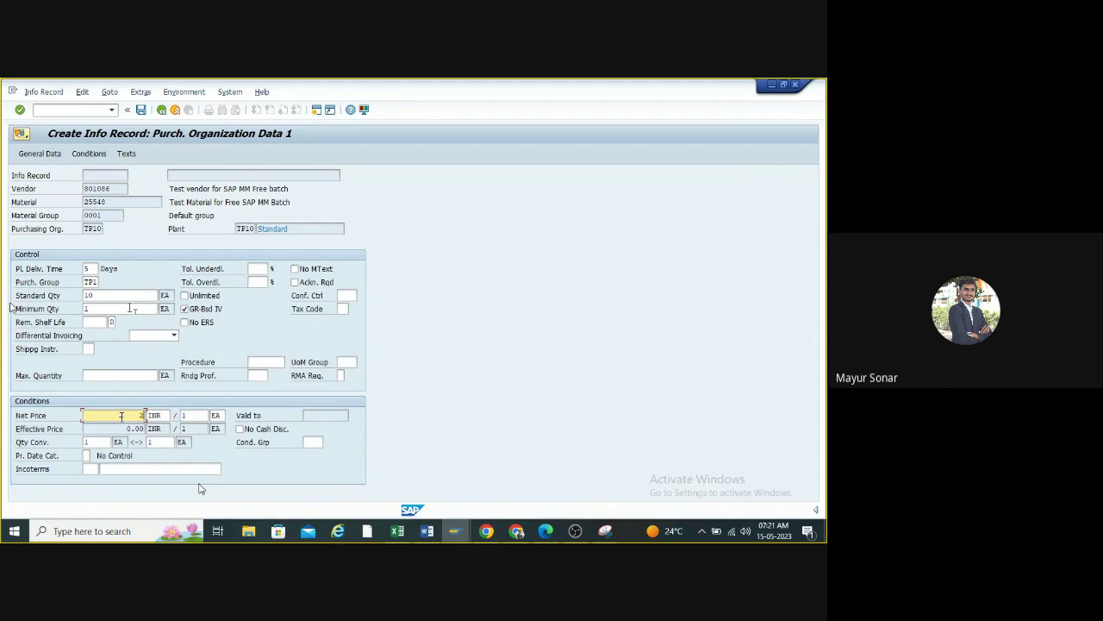
text(0)
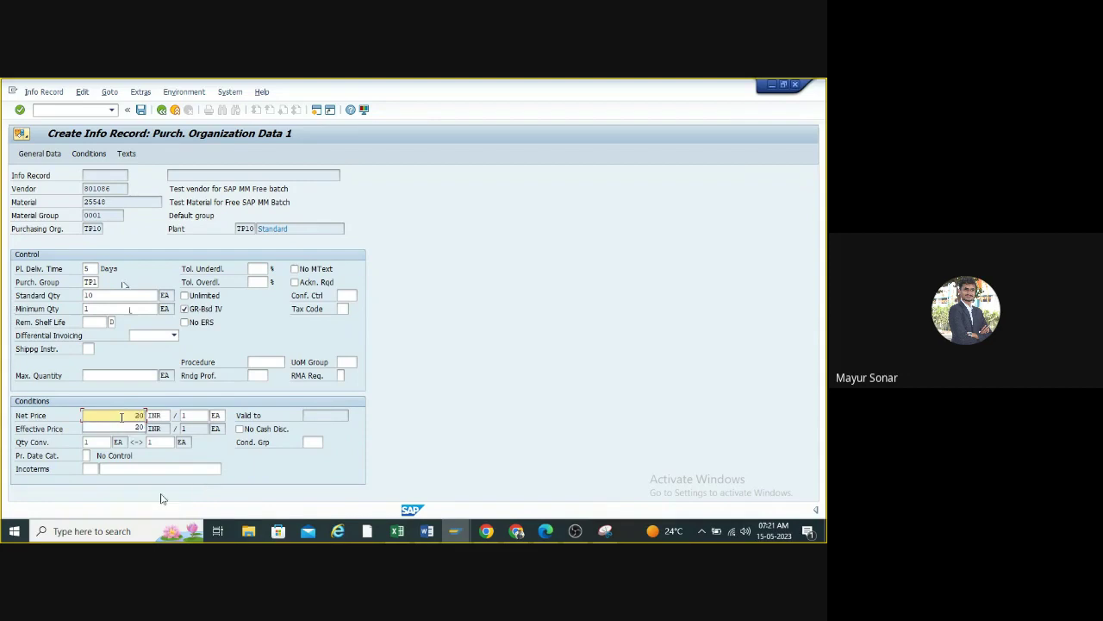
key(Return)
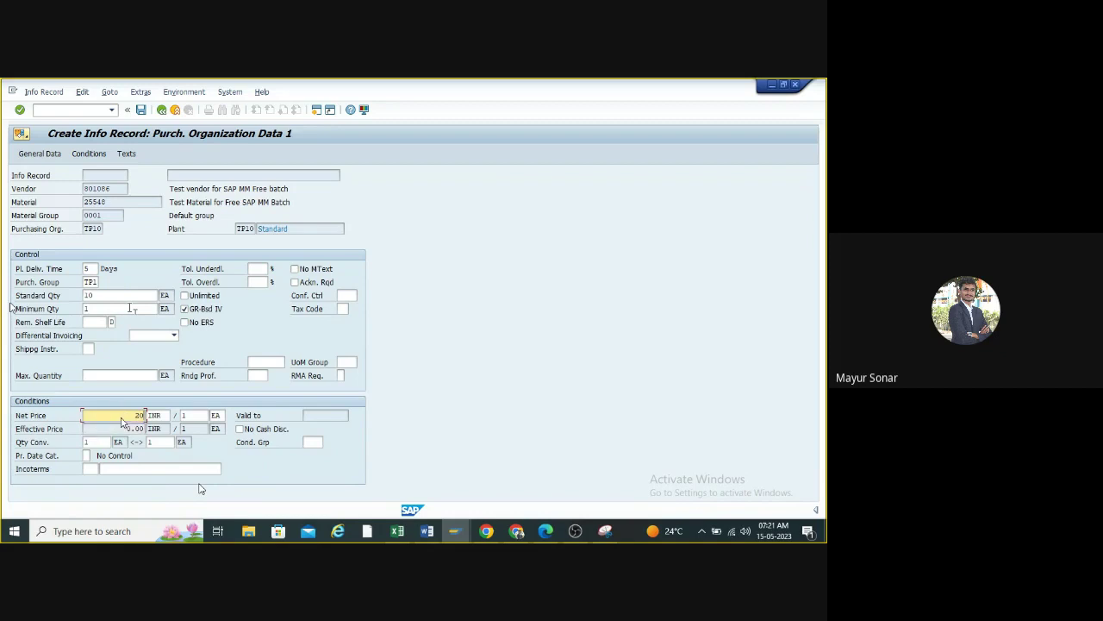
- Continue past Purch. Organization Data 2 and the text overview without entries, and save the info record
key(Return)
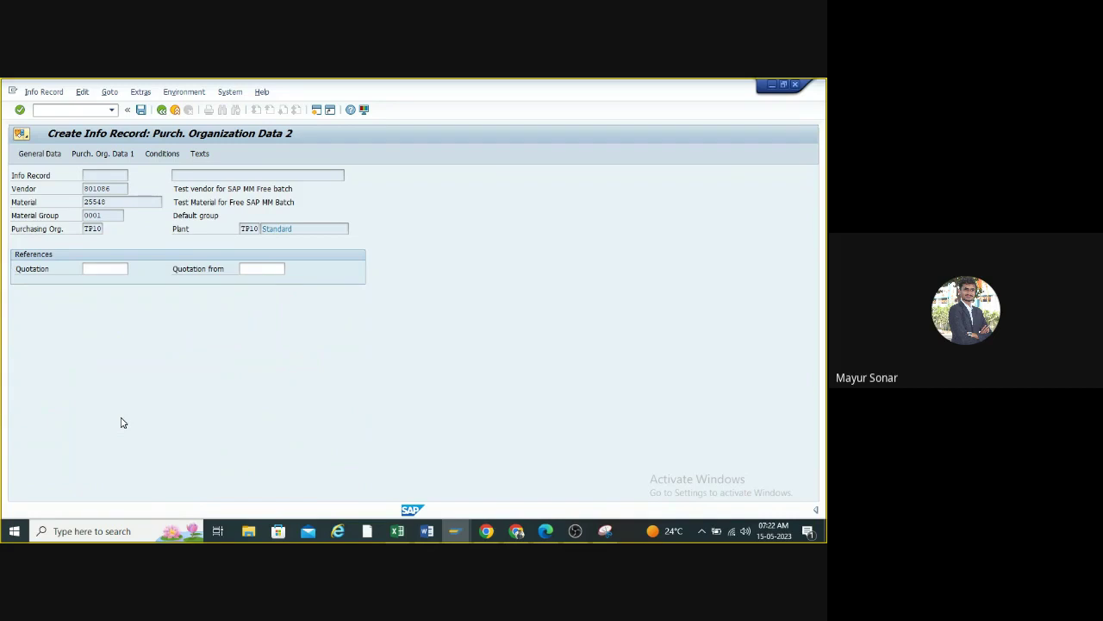
key(Return)
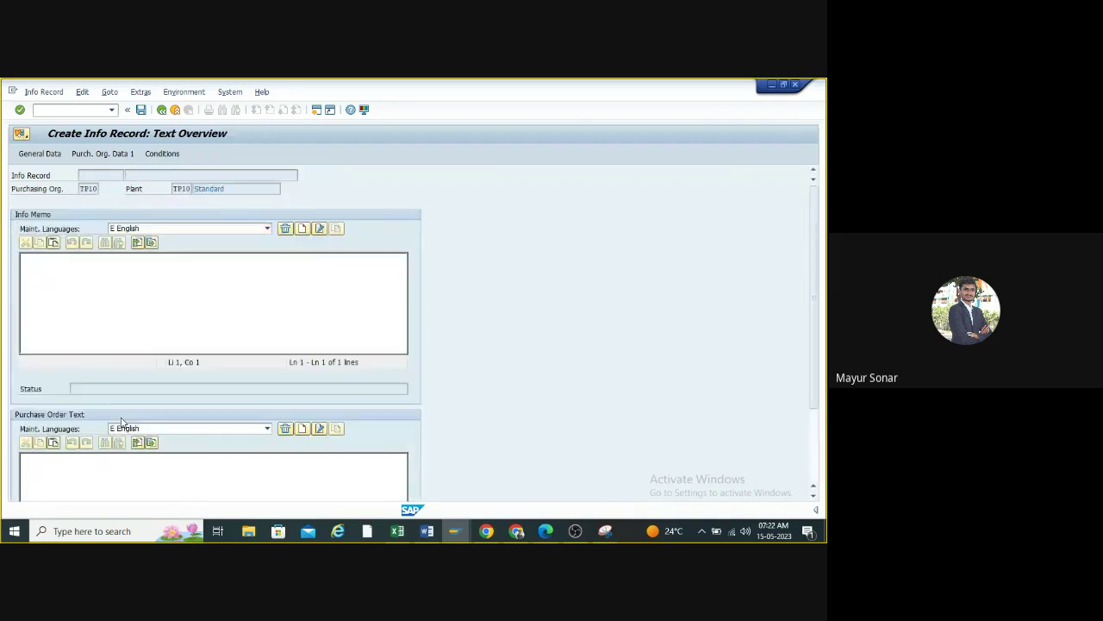
key(Return)
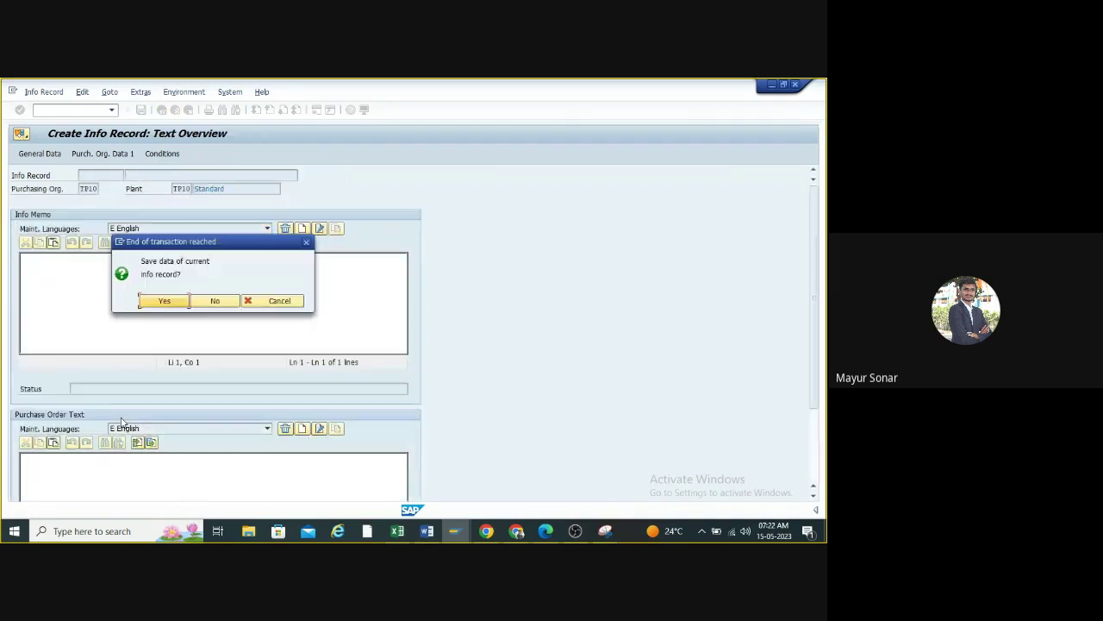
click(160, 302)
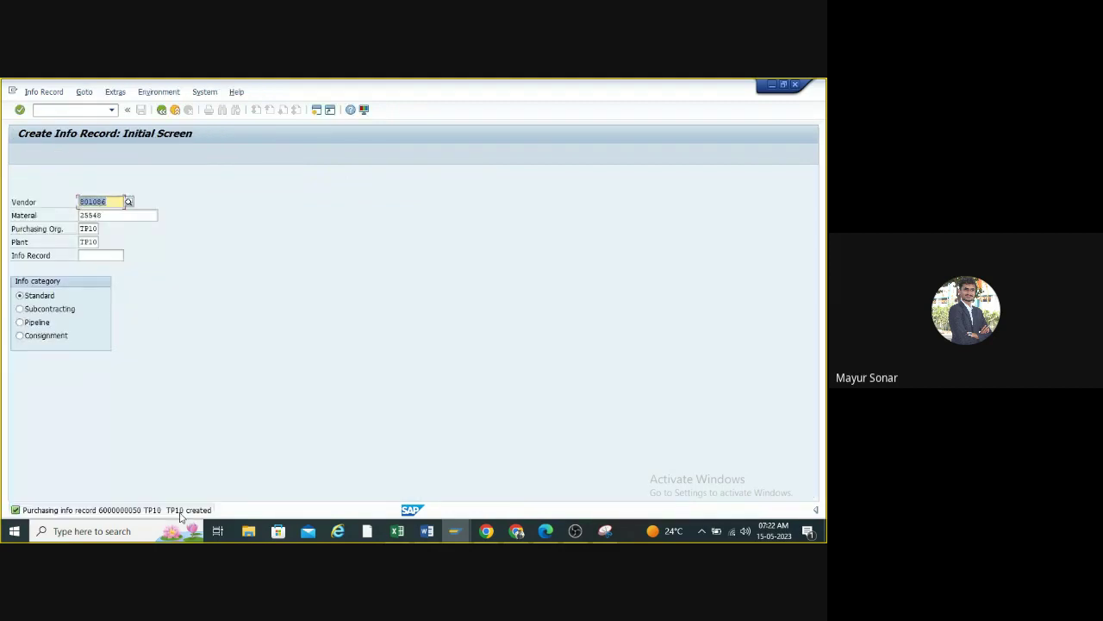
- Copy the info record's creation message from its message details into the Word document, below the vendor line
double_click(179, 513)
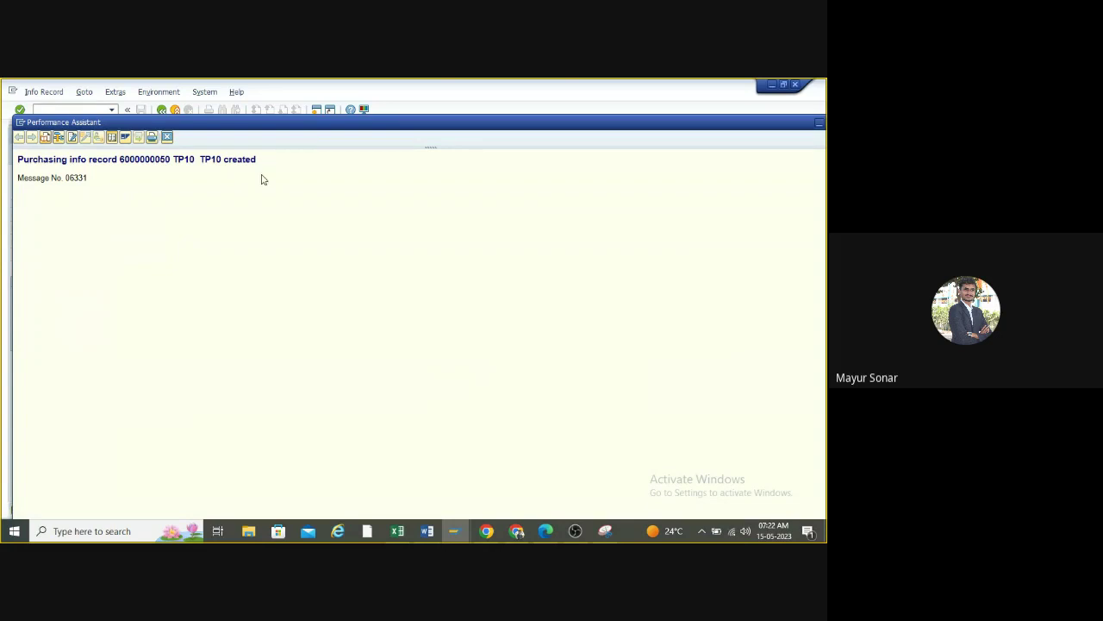
drag(257, 160, 54, 166)
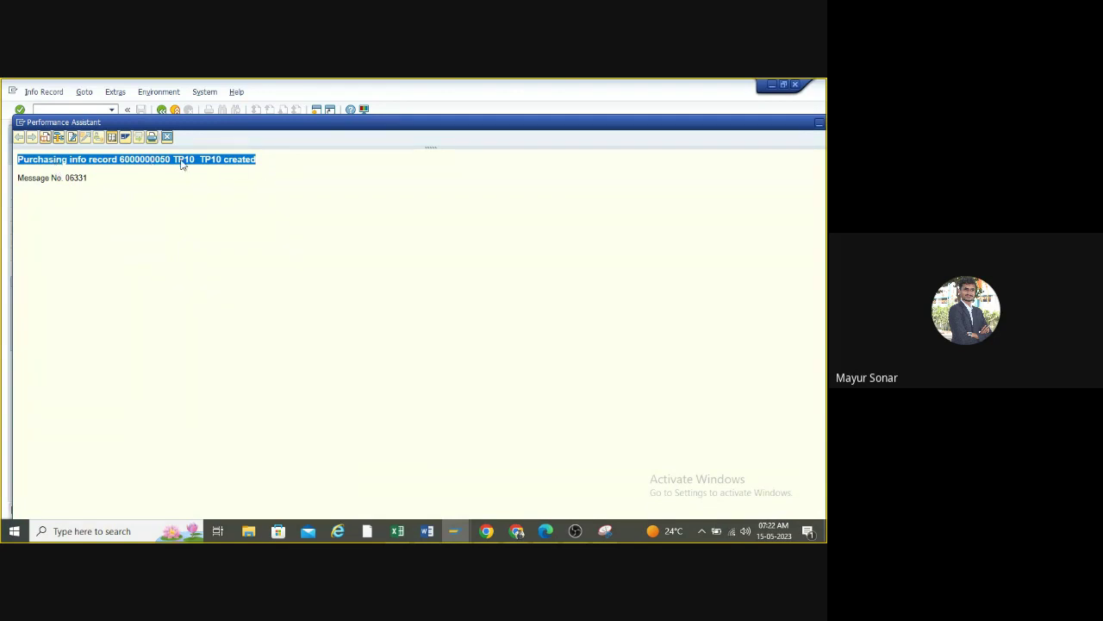
click(772, 85)
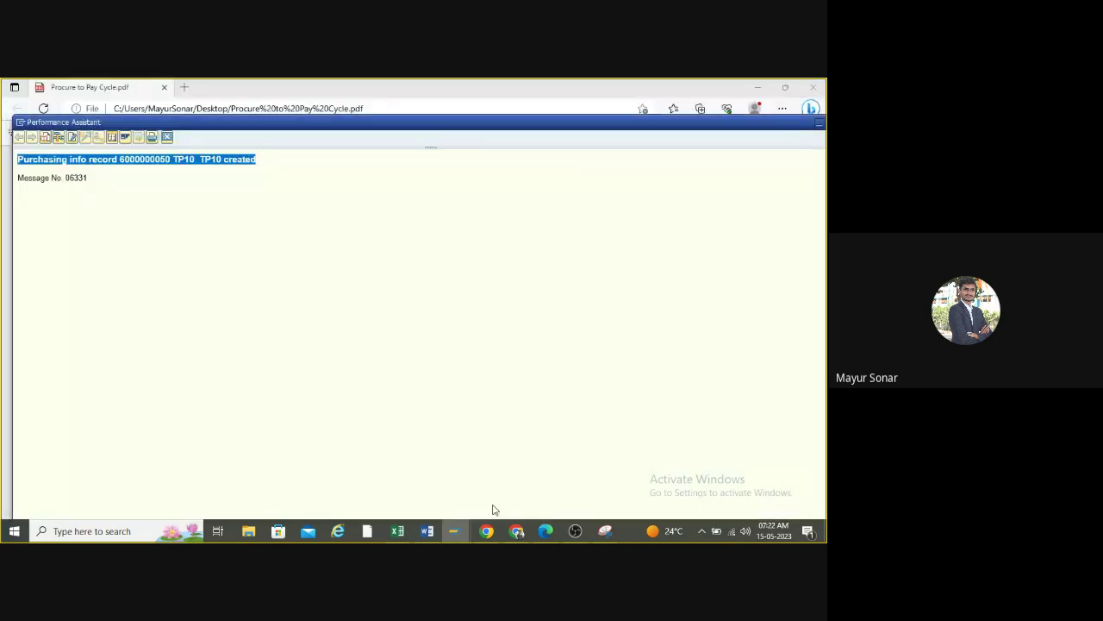
click(426, 530)
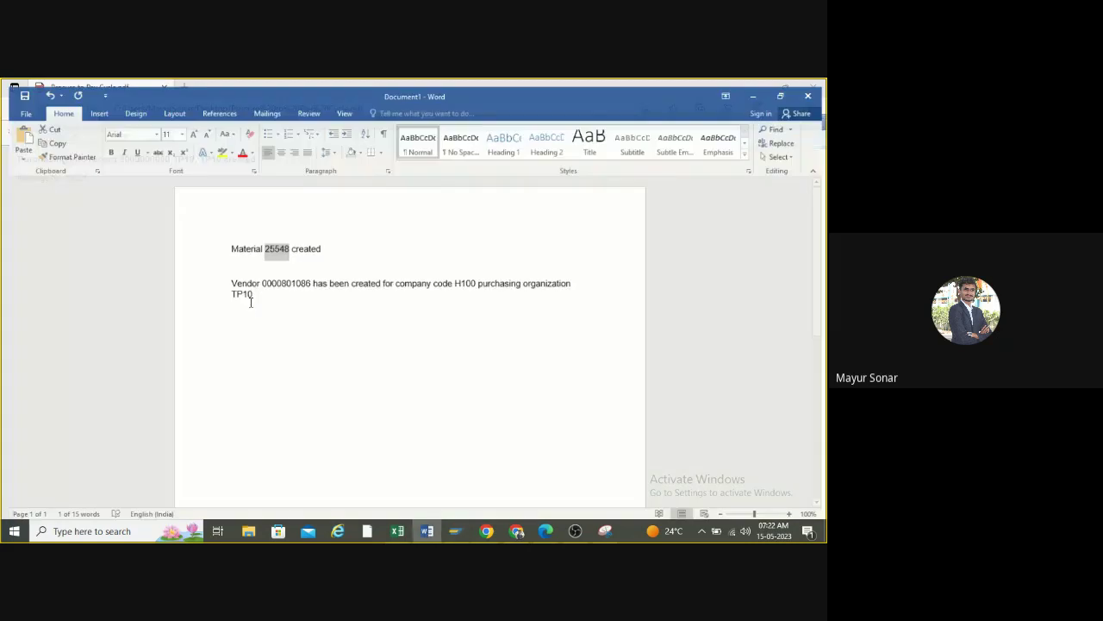
click(315, 293)
key(Return)
key(Return)
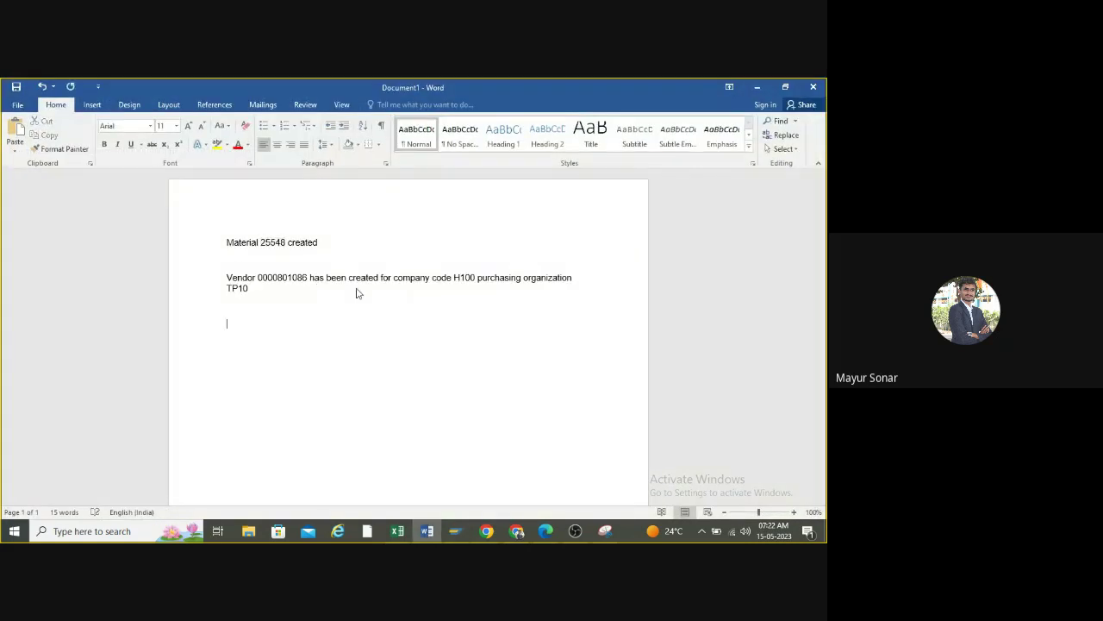
key(ctrl+v)
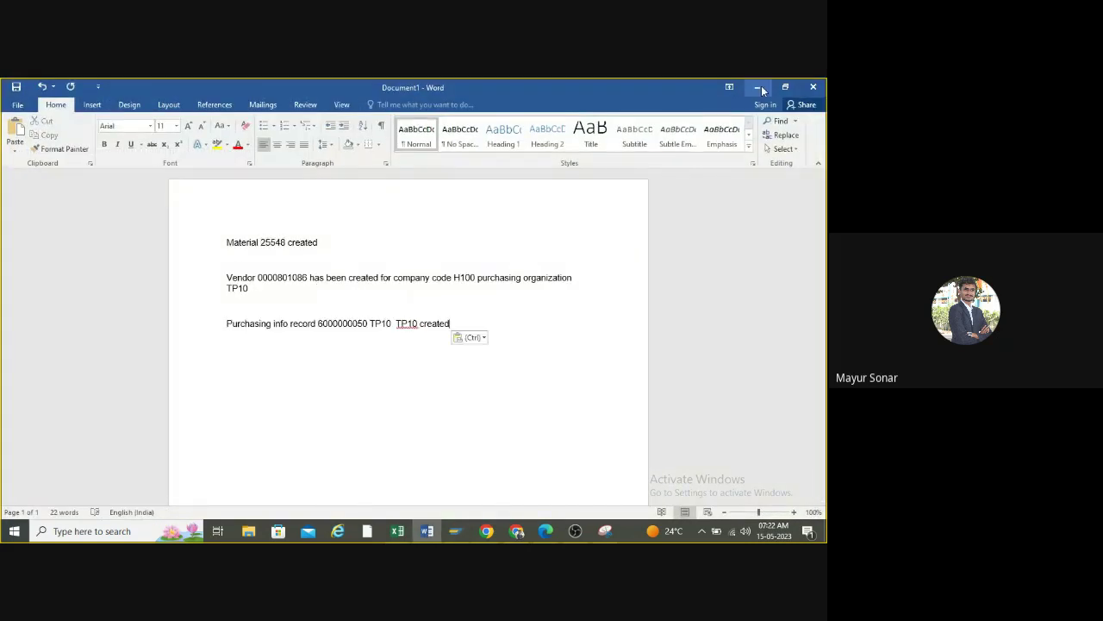
- Switch to the Procure to Pay Cycle PDF and review its steps for creating, changing and displaying a purchase info record
click(761, 88)
drag(751, 119, 625, 125)
click(714, 128)
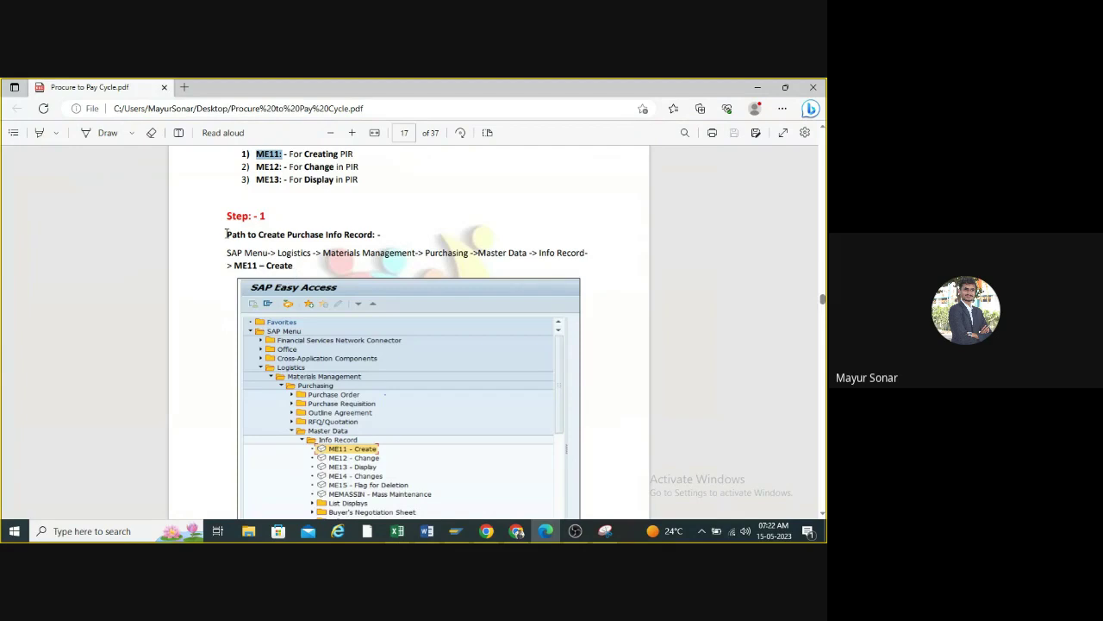
drag(226, 234, 392, 234)
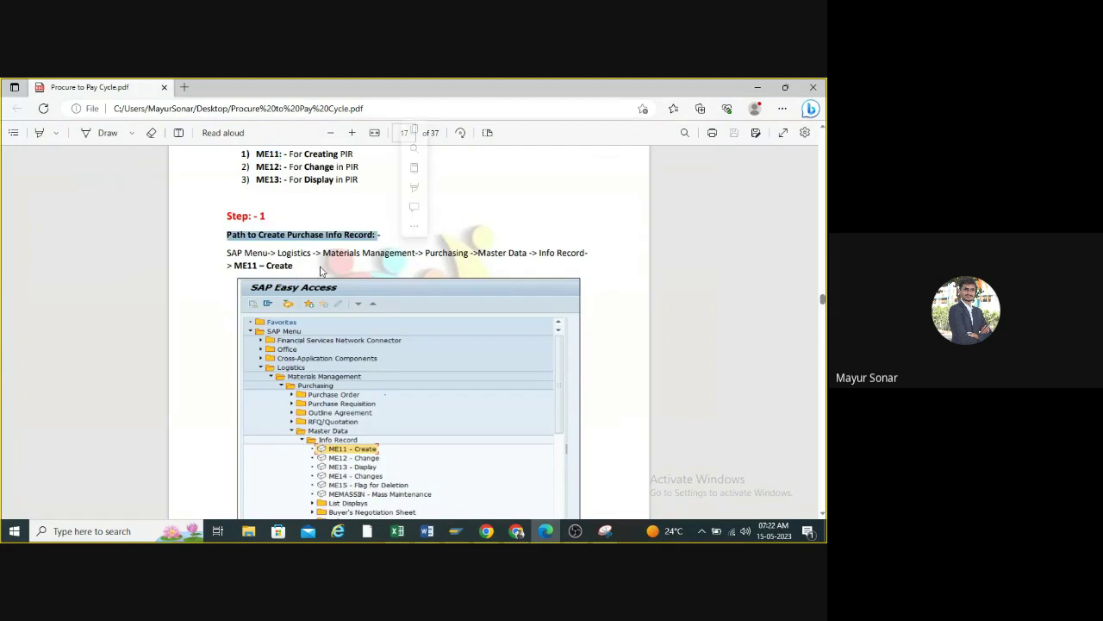
scroll(320, 270, down, 2)
scroll(320, 271, down, 5)
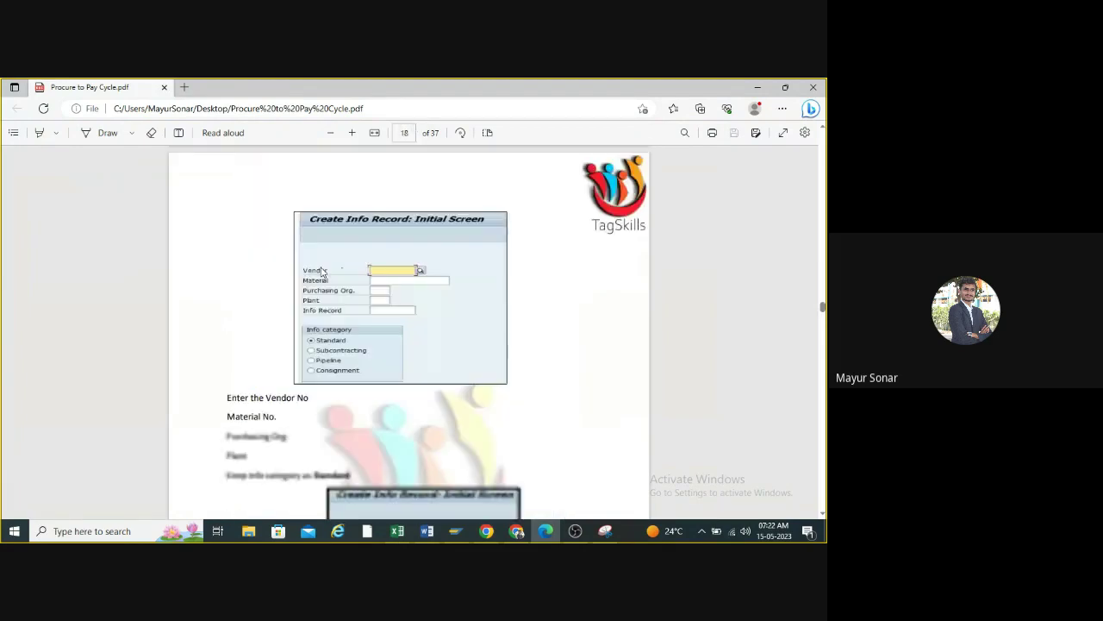
scroll(320, 271, down, 6)
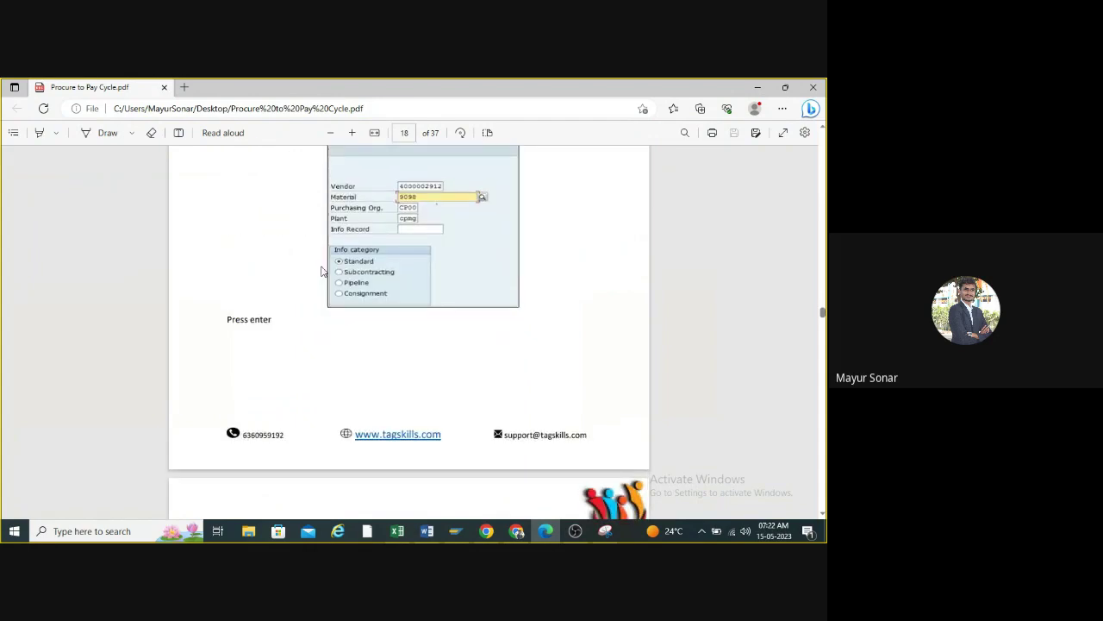
scroll(320, 271, down, 12)
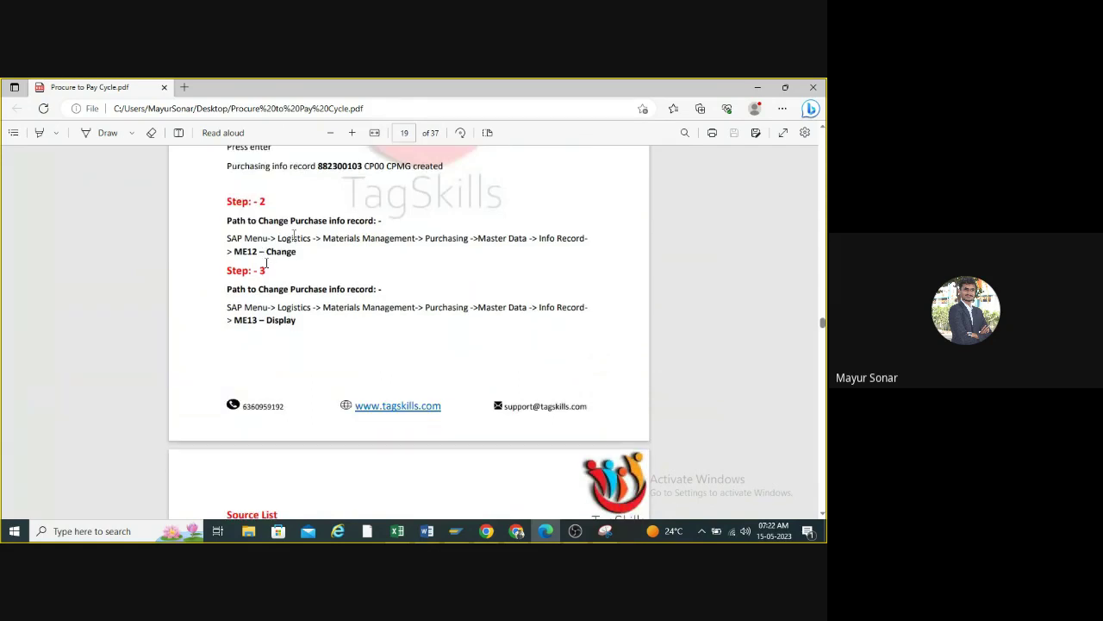
drag(228, 220, 384, 224)
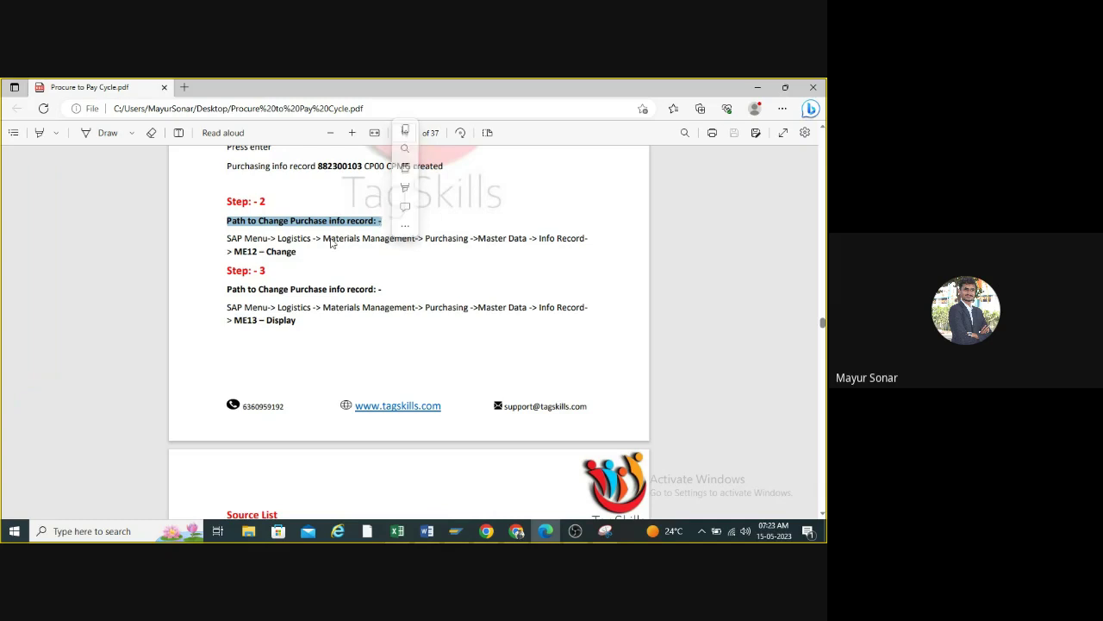
- Switch back to SAP, look at the ME12 - Change initial screen for info records, and return to SAP Easy Access
click(455, 531)
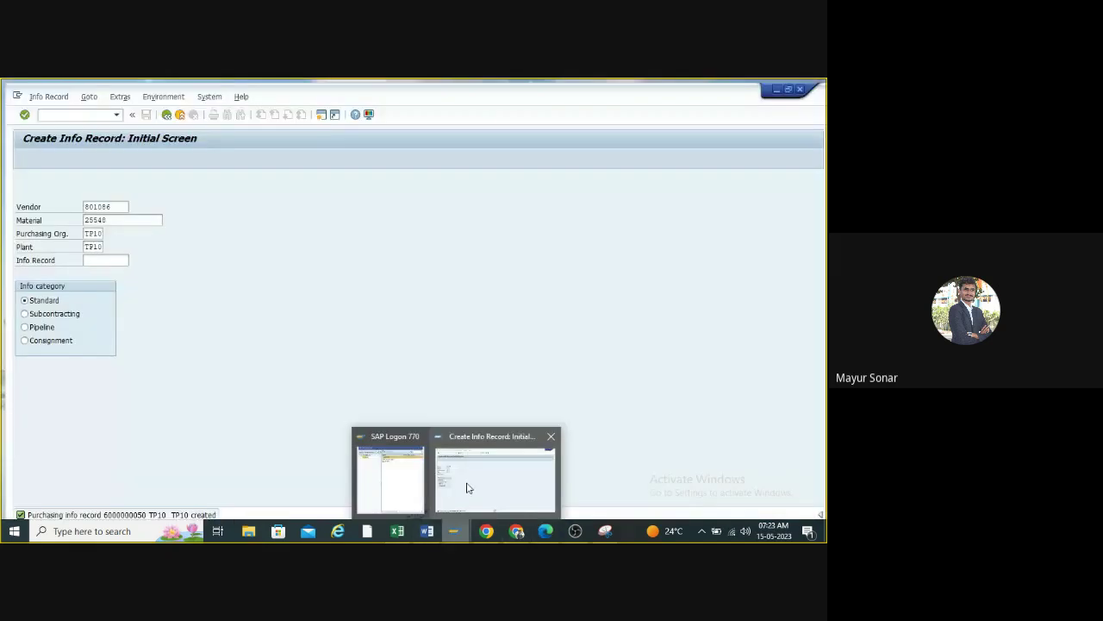
click(467, 488)
click(166, 114)
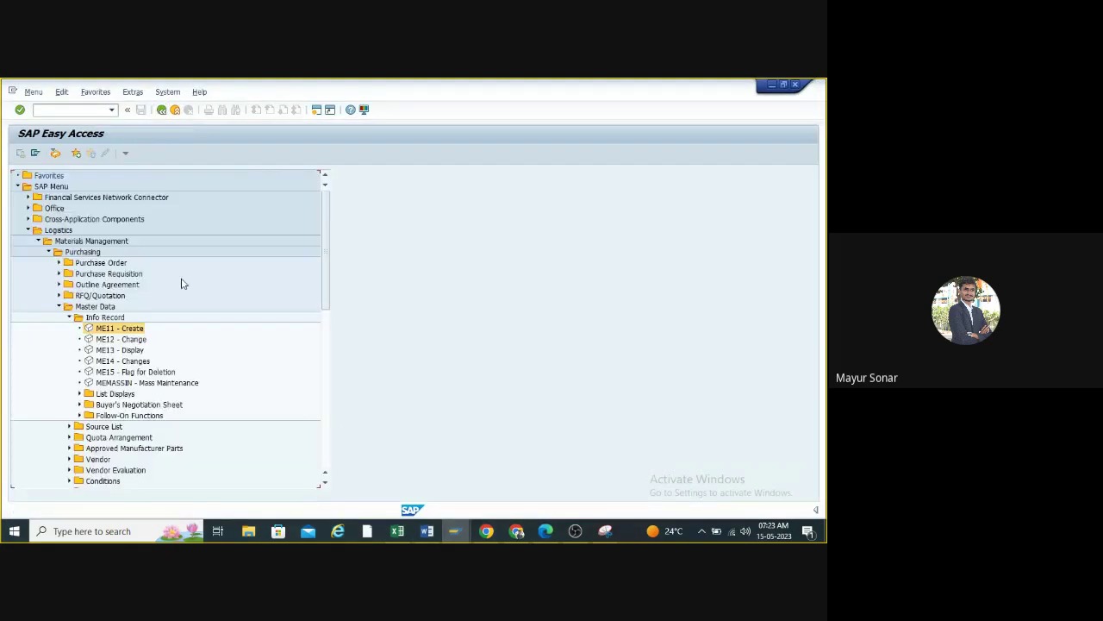
click(118, 339)
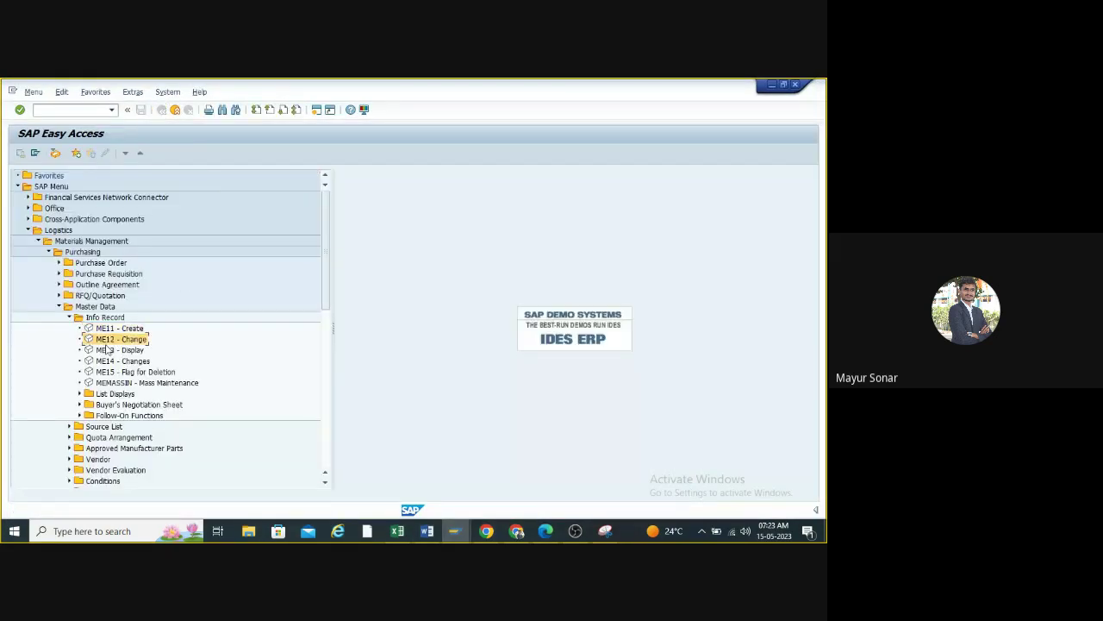
click(109, 350)
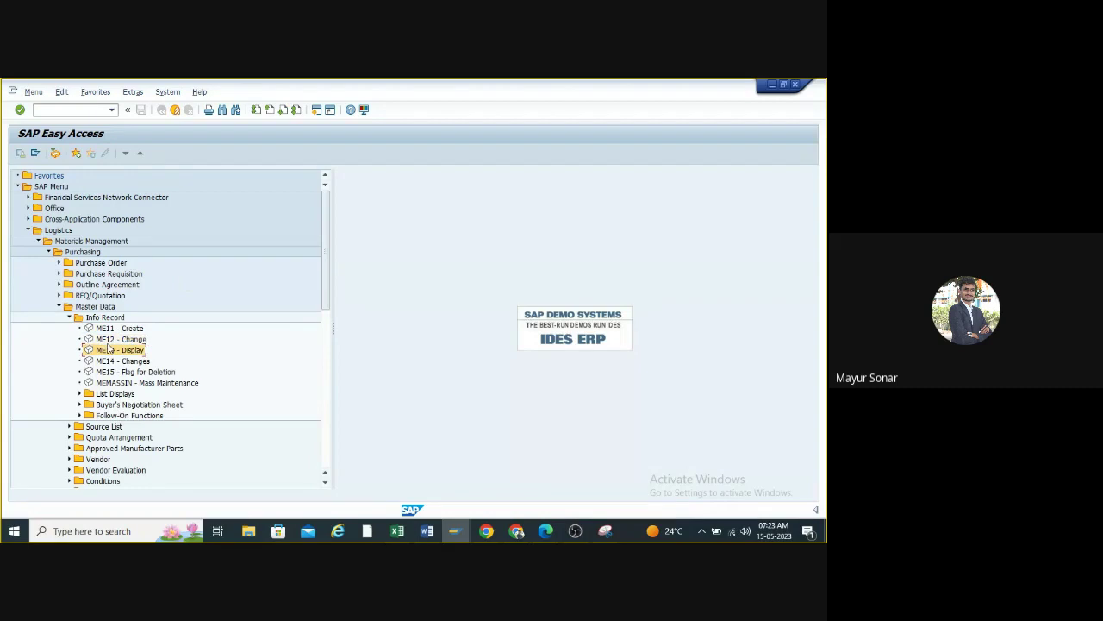
click(109, 341)
click(109, 349)
double_click(109, 341)
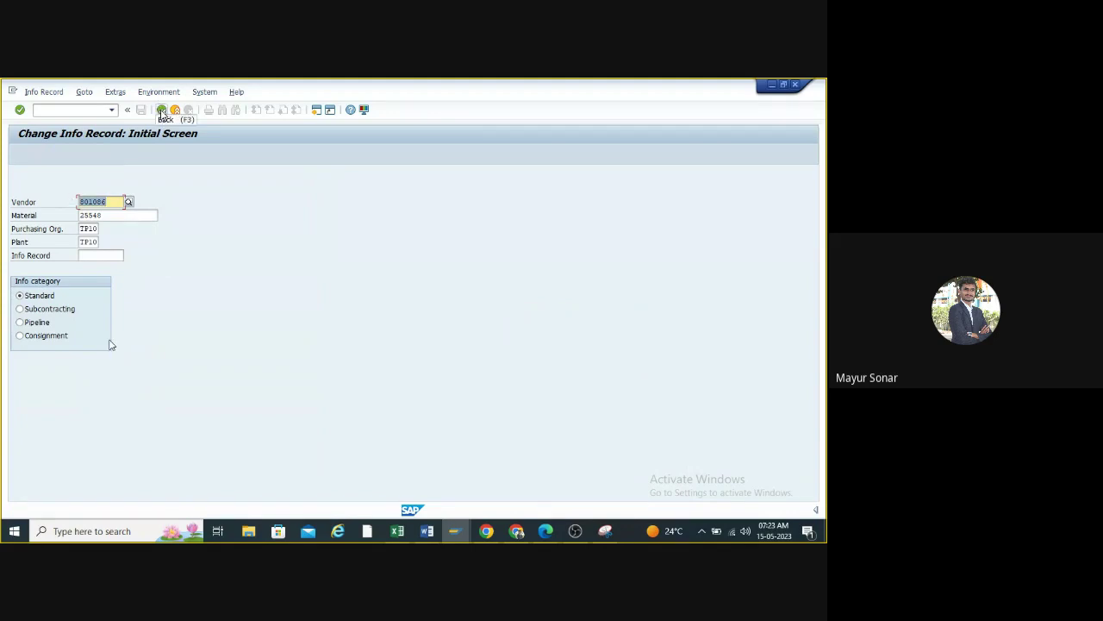
click(161, 111)
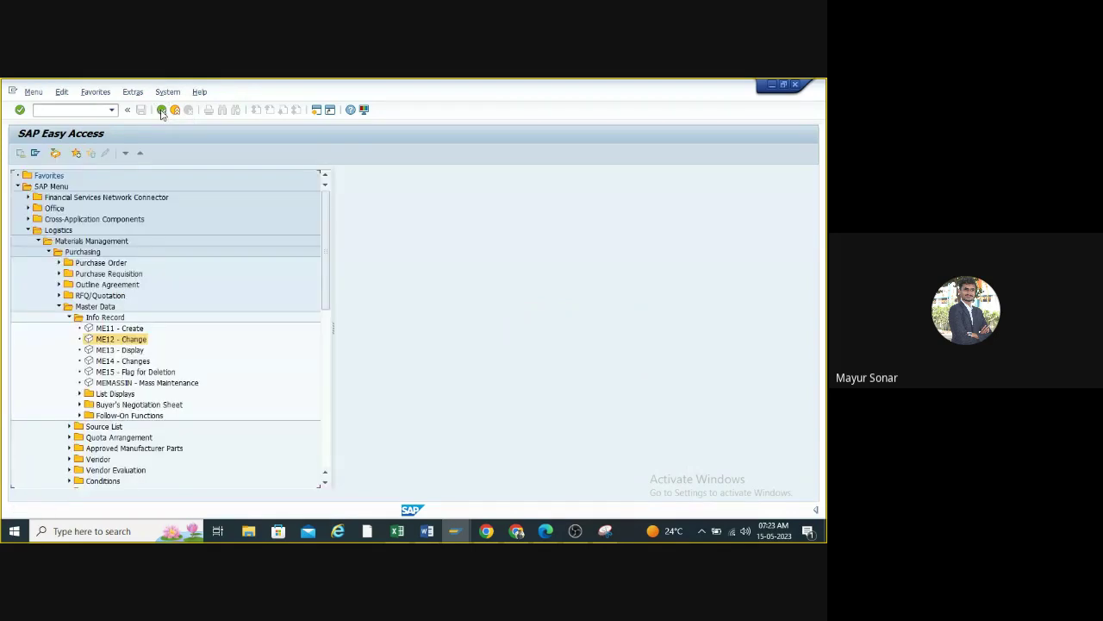
- Expand List Displays under the Info Record folder and select the ME1M - By Material report
click(105, 352)
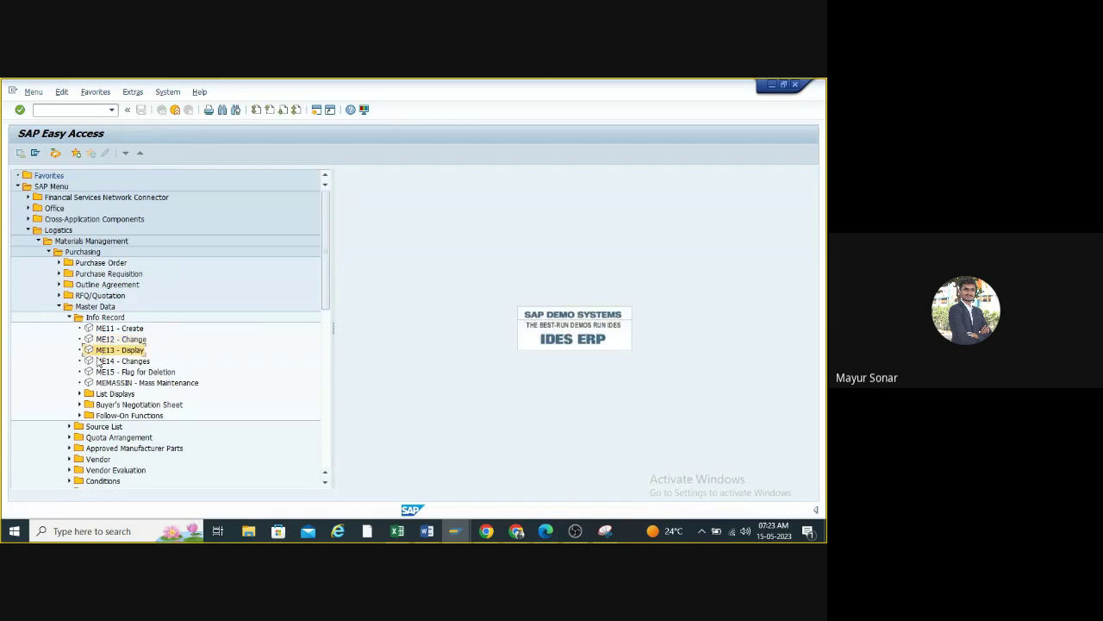
click(69, 318)
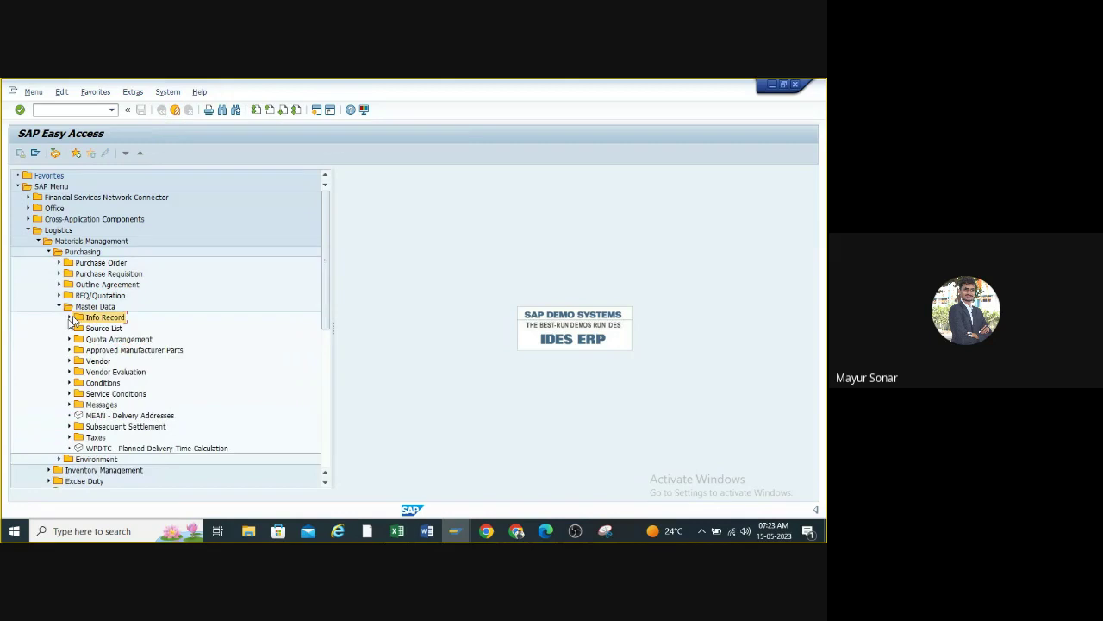
click(69, 318)
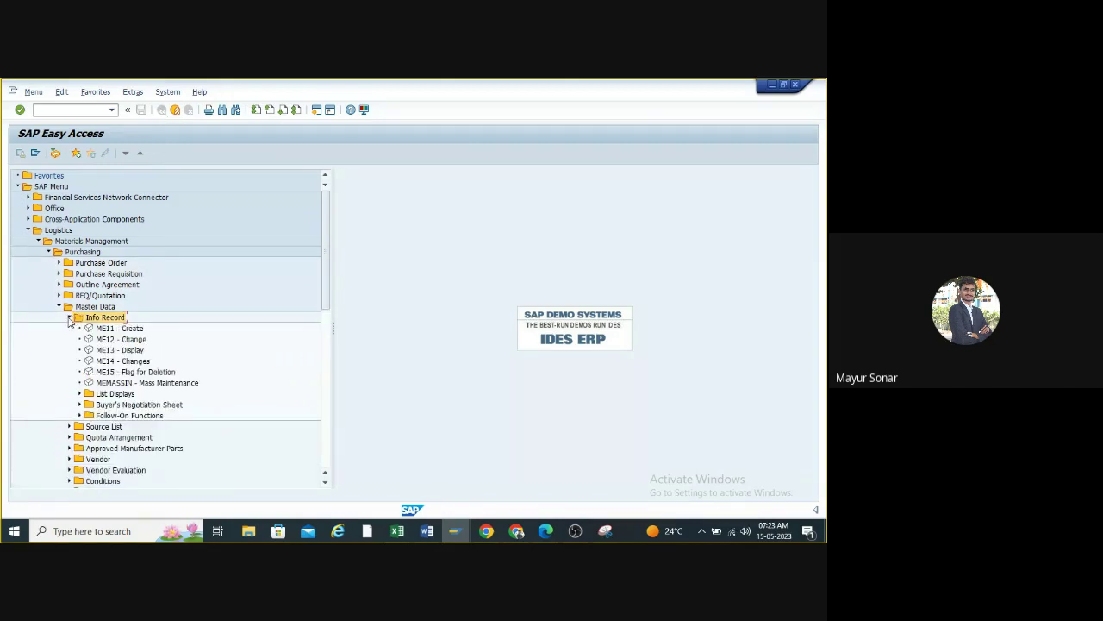
click(79, 394)
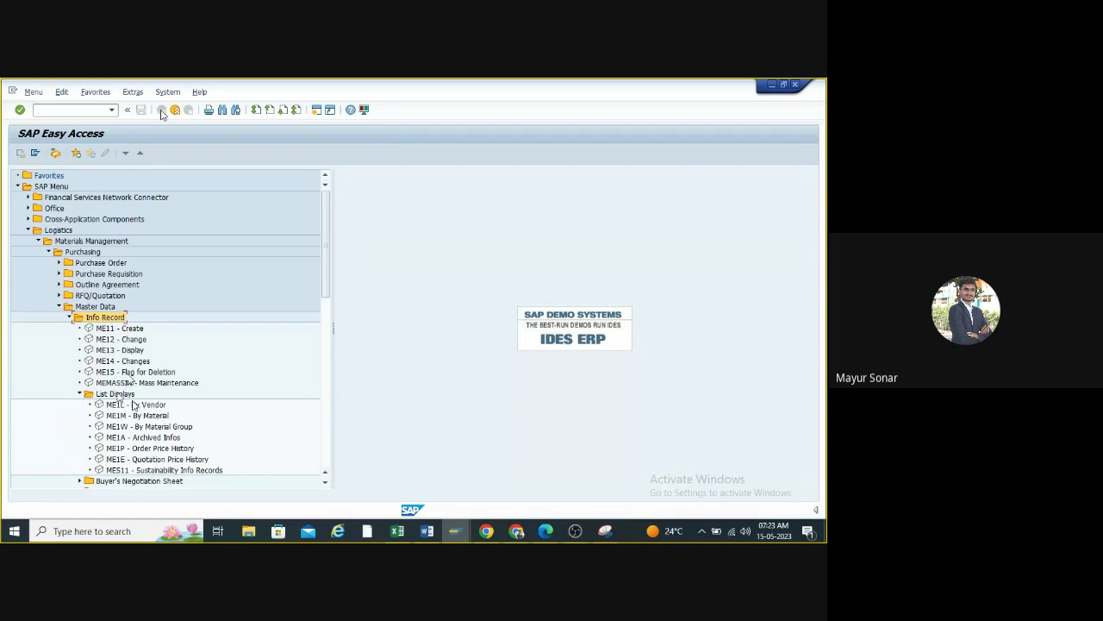
scroll(120, 379, down, 1)
click(118, 373)
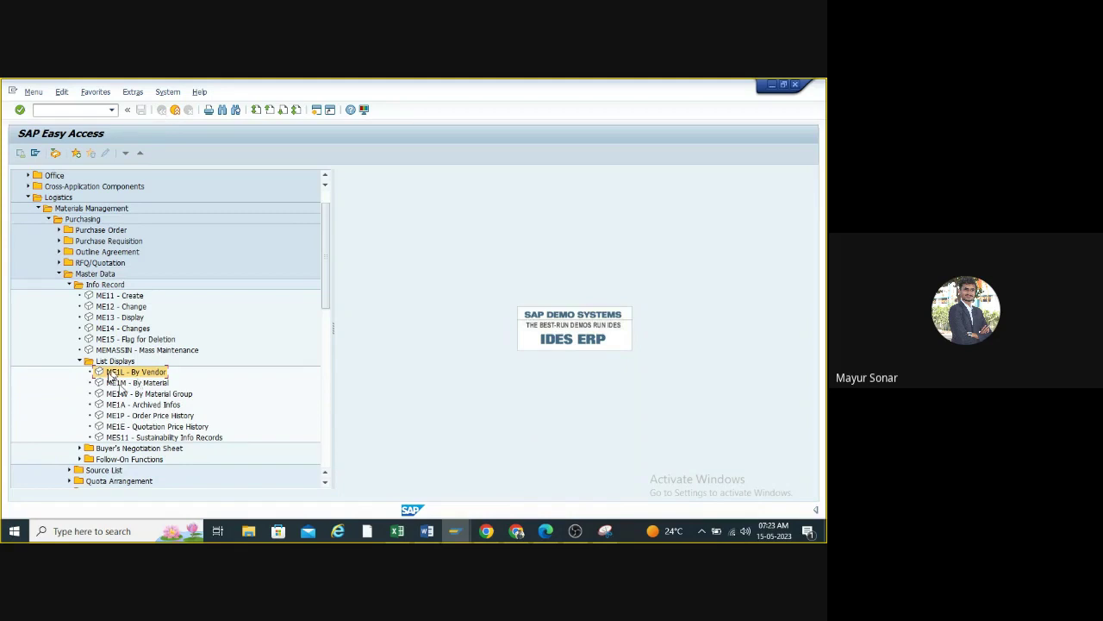
click(119, 383)
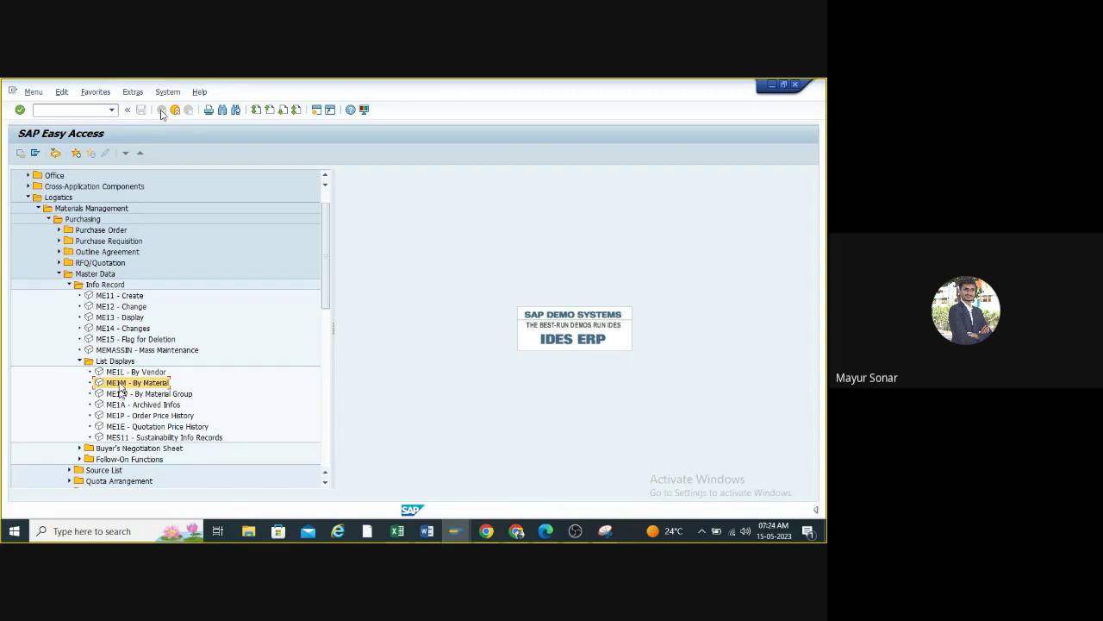
- Run the ME1M - By Material report for the prefilled material, picking Standard as the info category
double_click(121, 385)
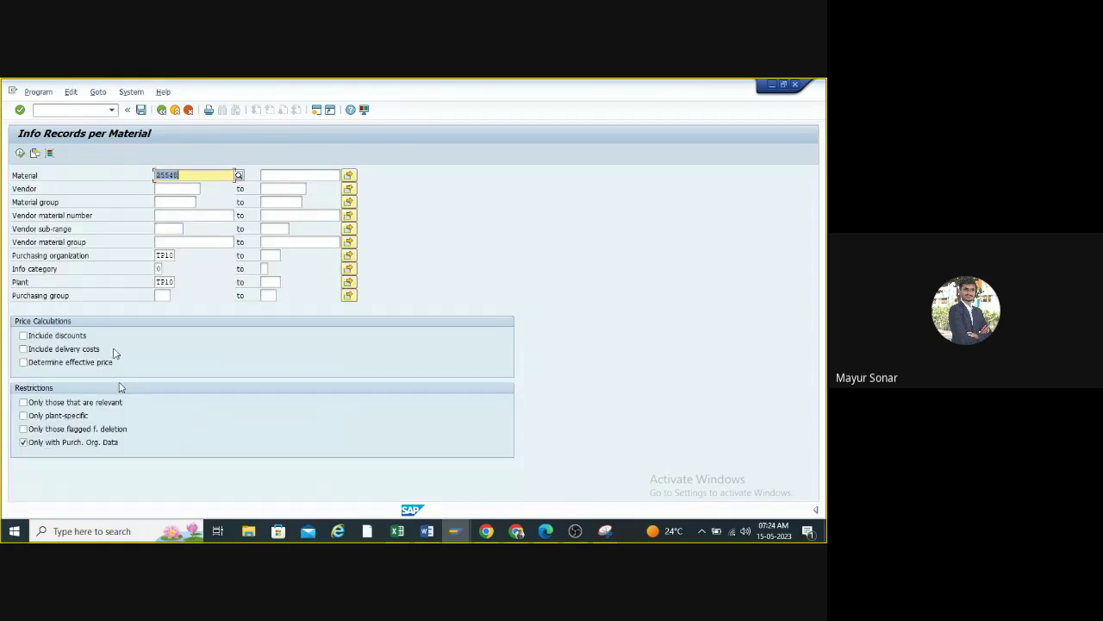
click(159, 268)
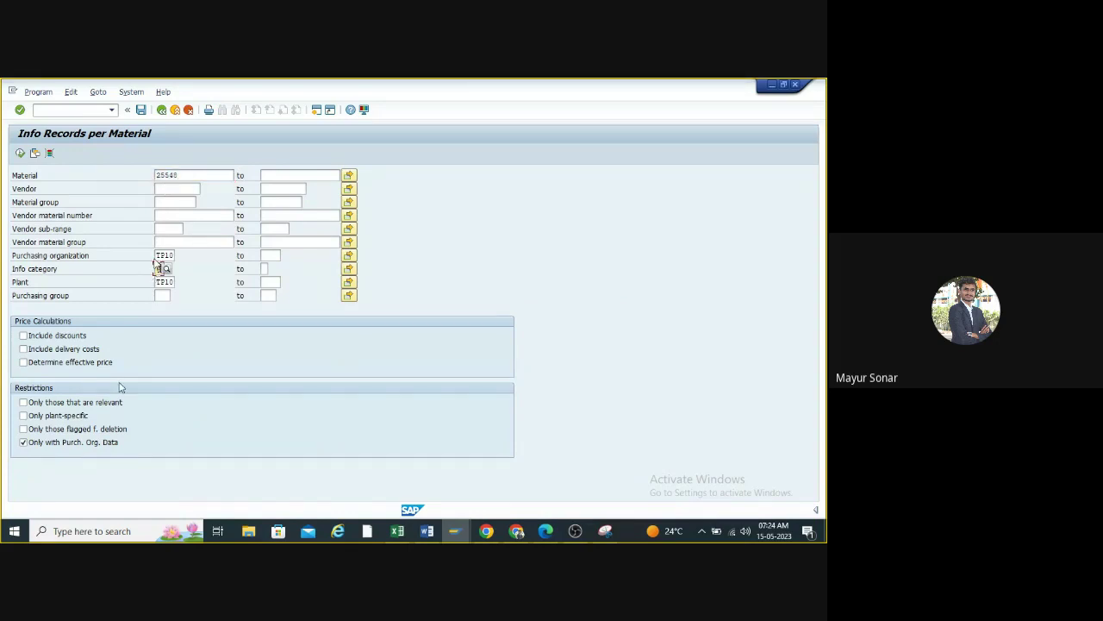
click(166, 268)
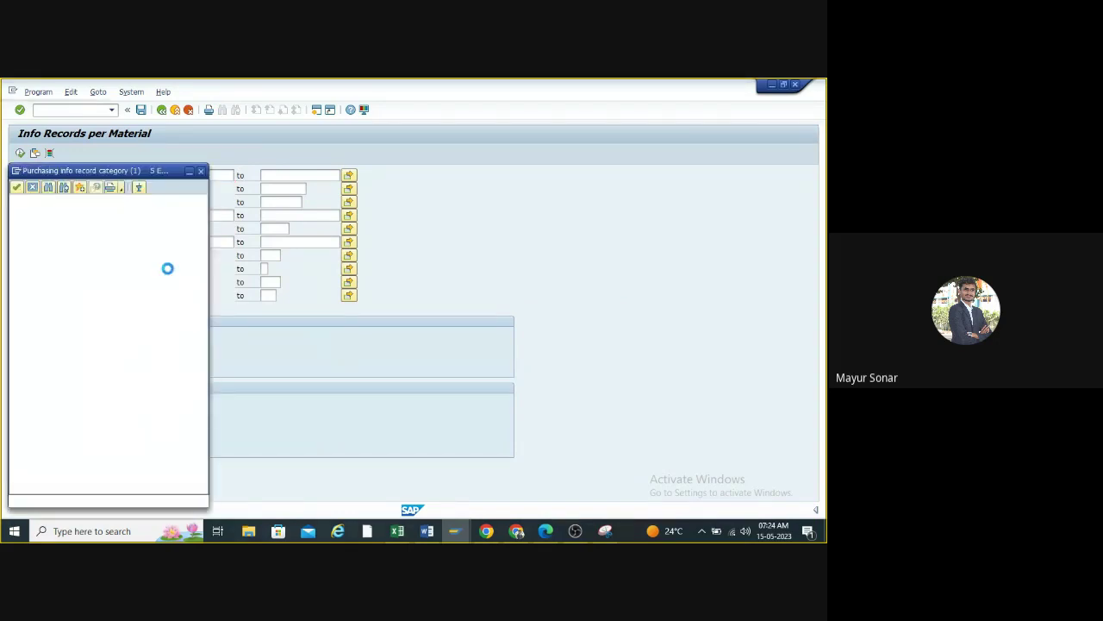
double_click(108, 220)
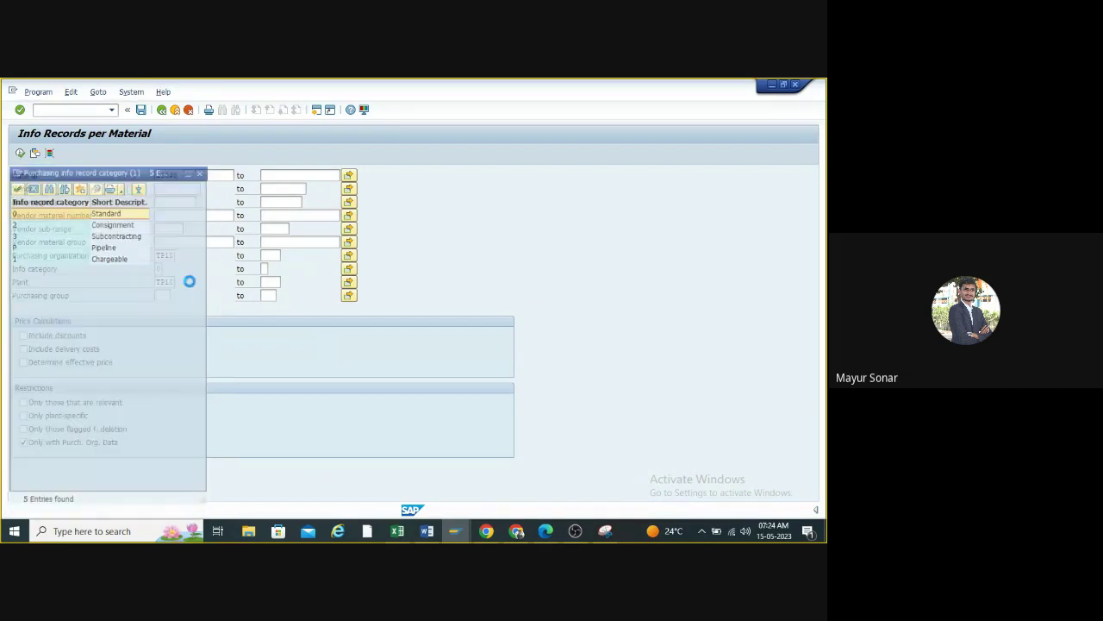
click(20, 153)
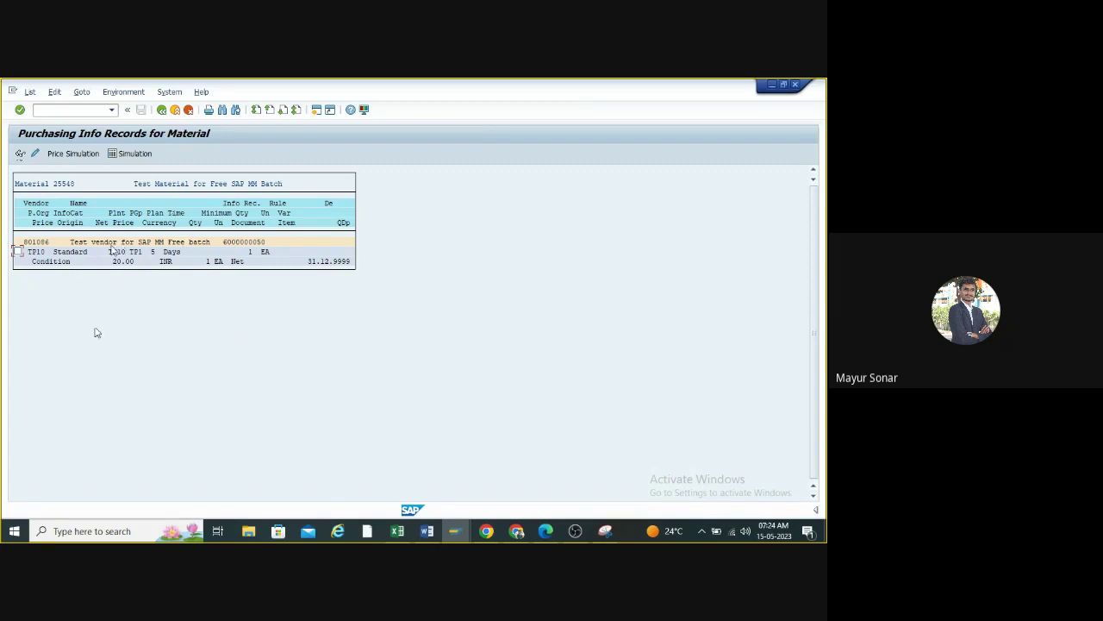
- Open the info record's purchasing organization data from the Standard line for TP10 in the material list
double_click(229, 244)
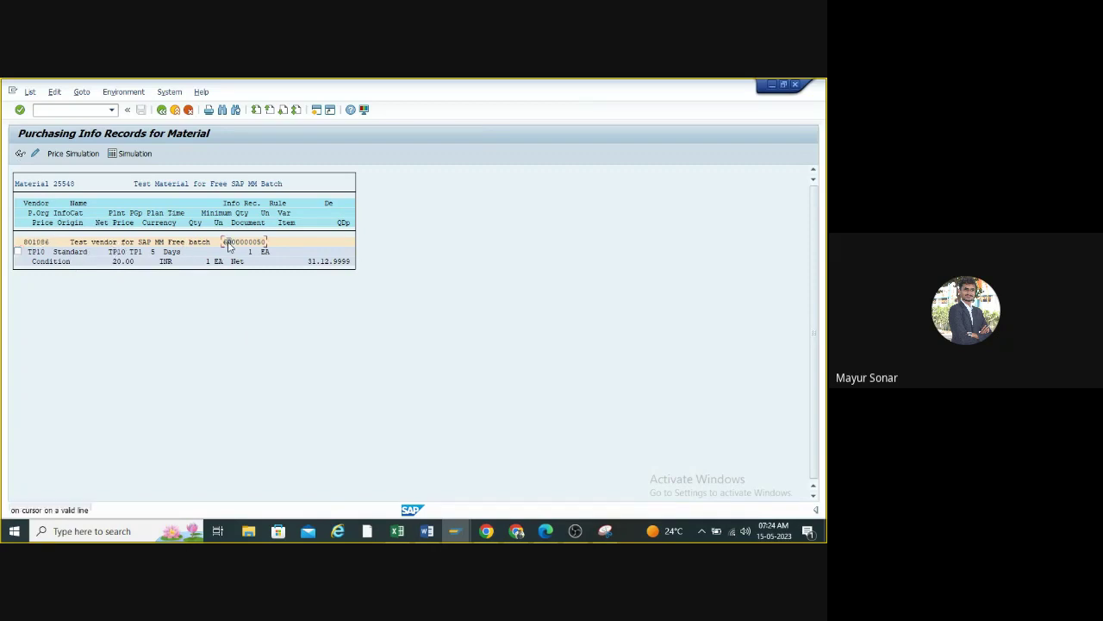
double_click(47, 246)
double_click(47, 246)
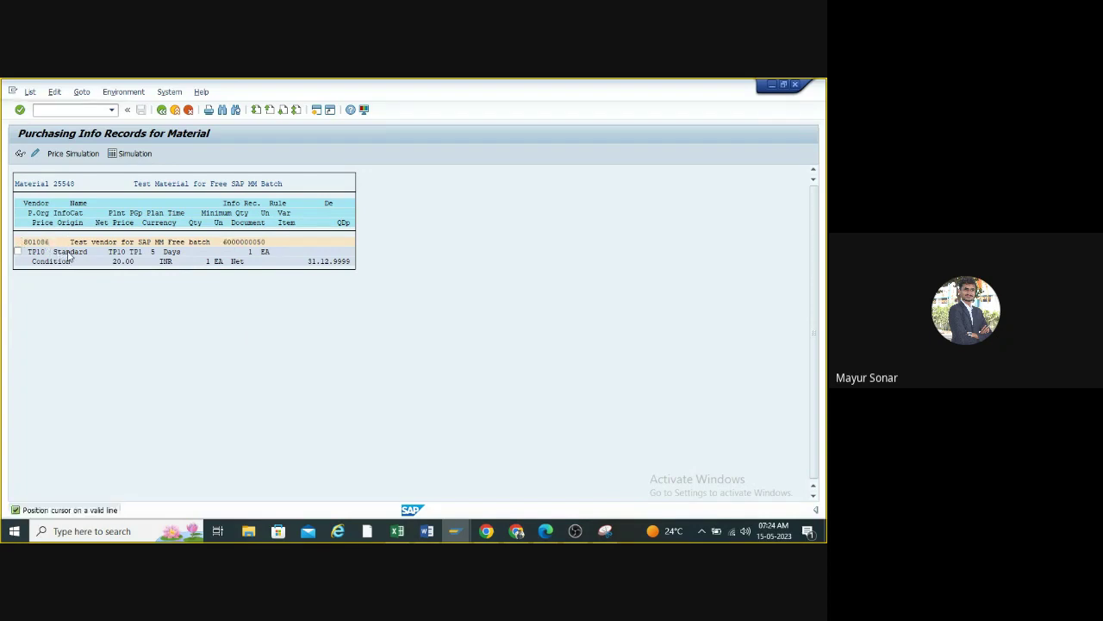
double_click(71, 255)
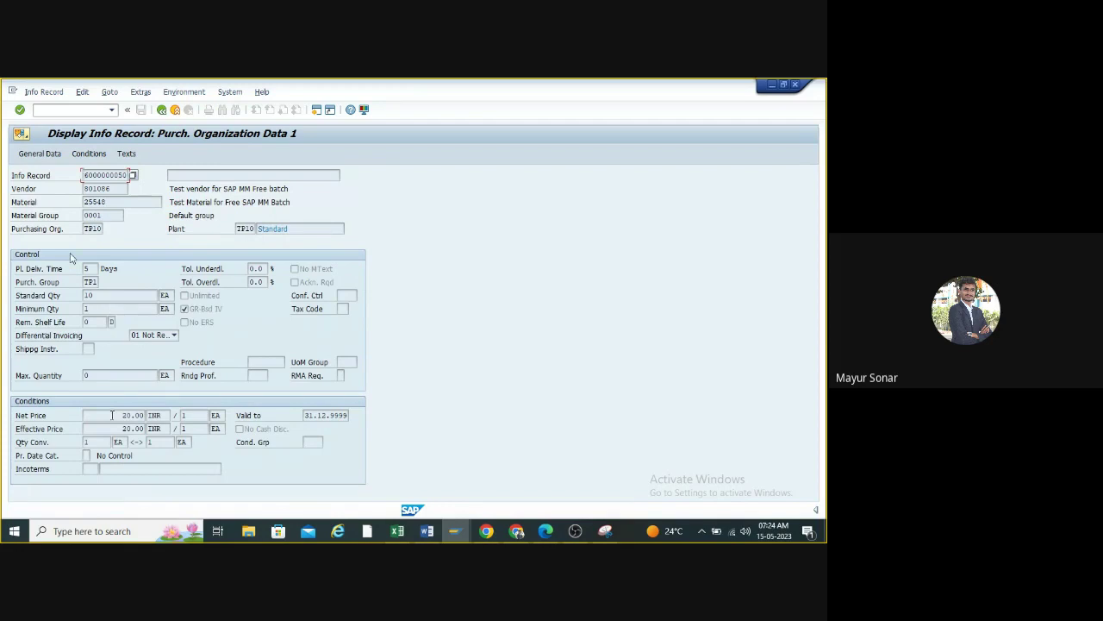
- Check the info record's net price, standard quantity and minimum quantity, and return to SAP Easy Access
drag(121, 415, 145, 415)
click(88, 295)
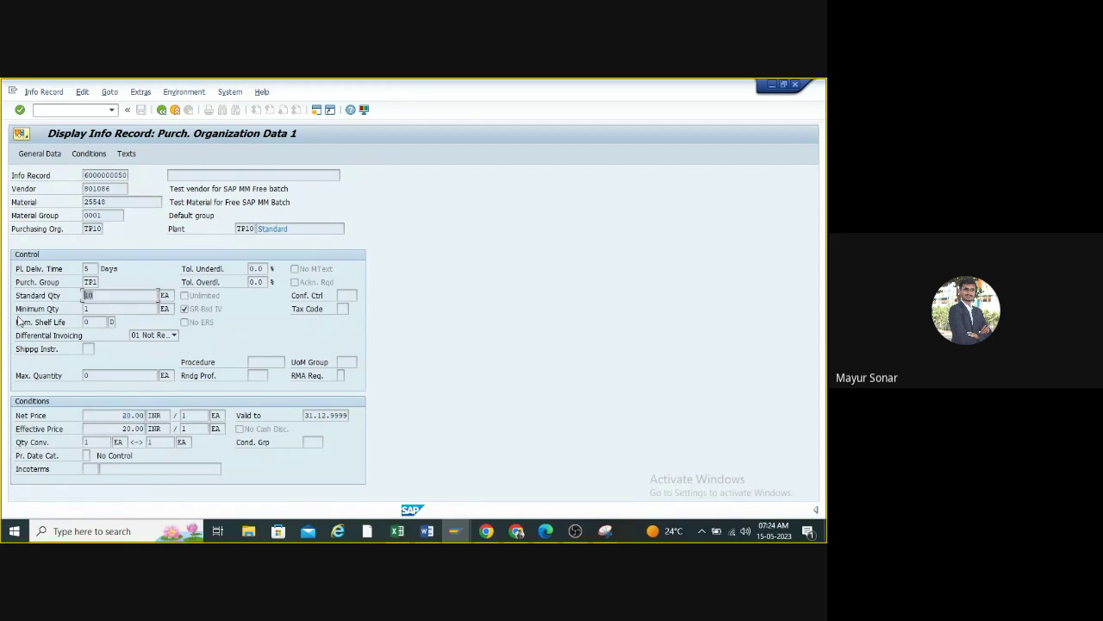
click(85, 308)
click(161, 111)
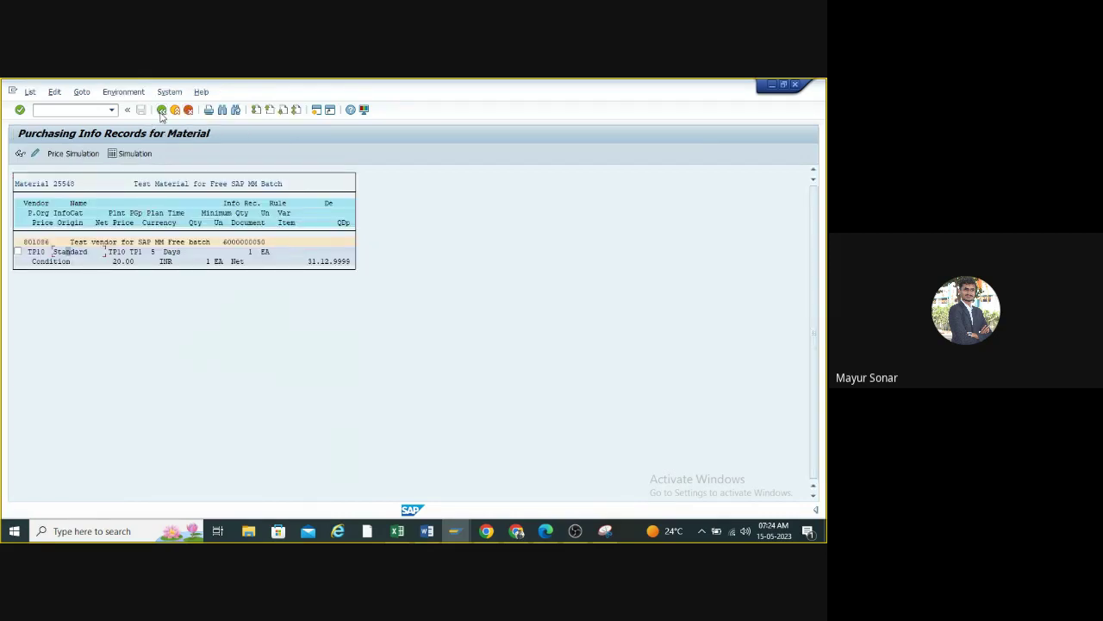
click(161, 110)
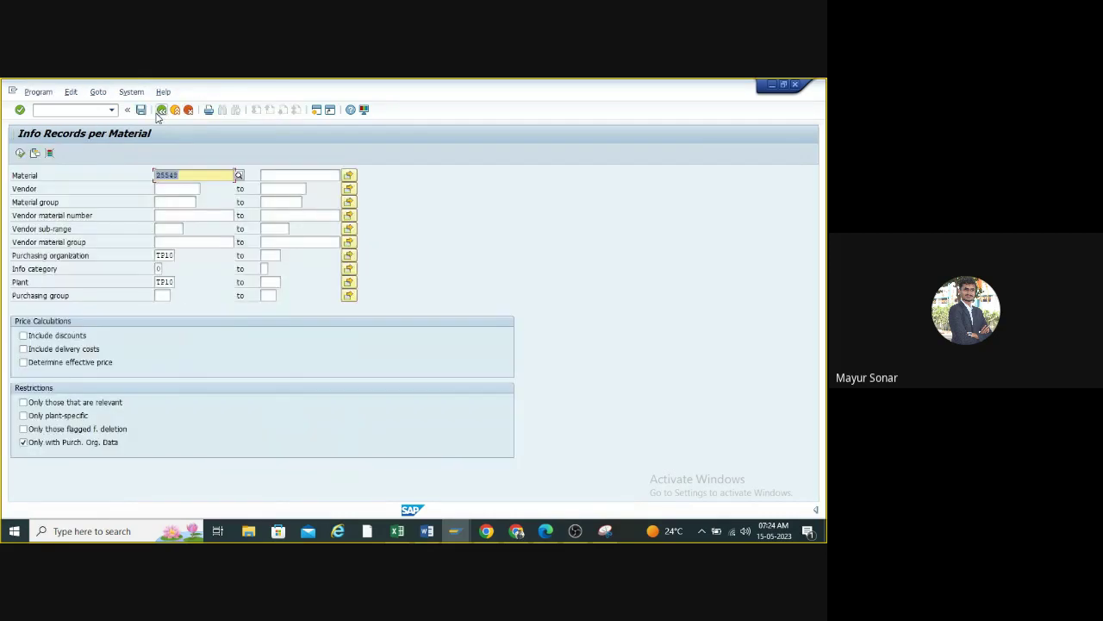
key(F3)
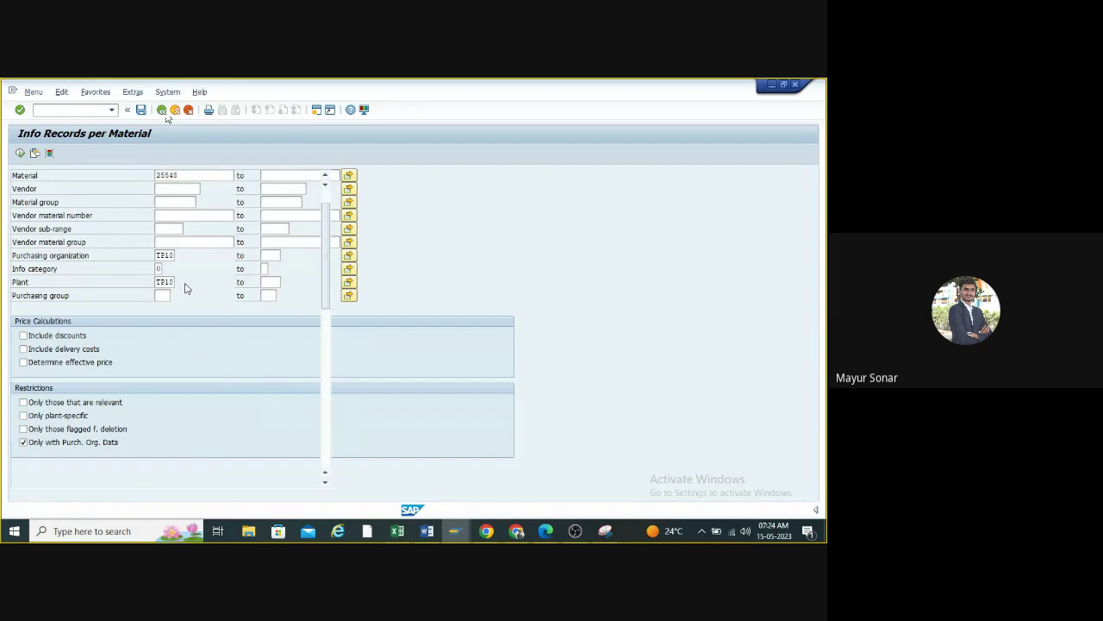
- Look at the selection screen of the ME1L - By Vendor report and return to SAP Easy Access
click(134, 372)
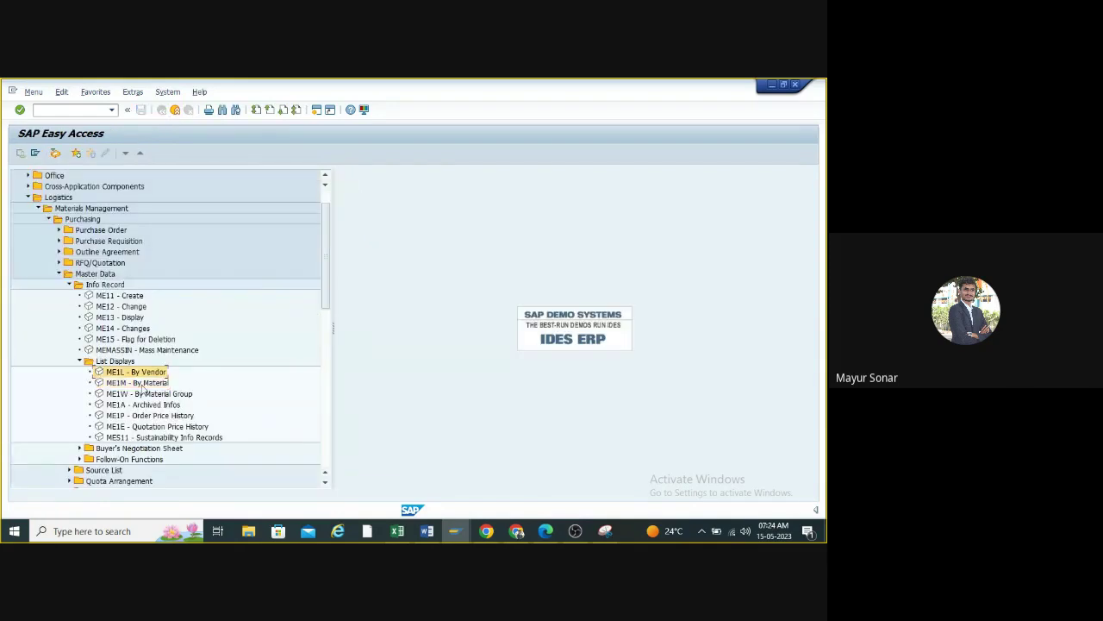
click(140, 383)
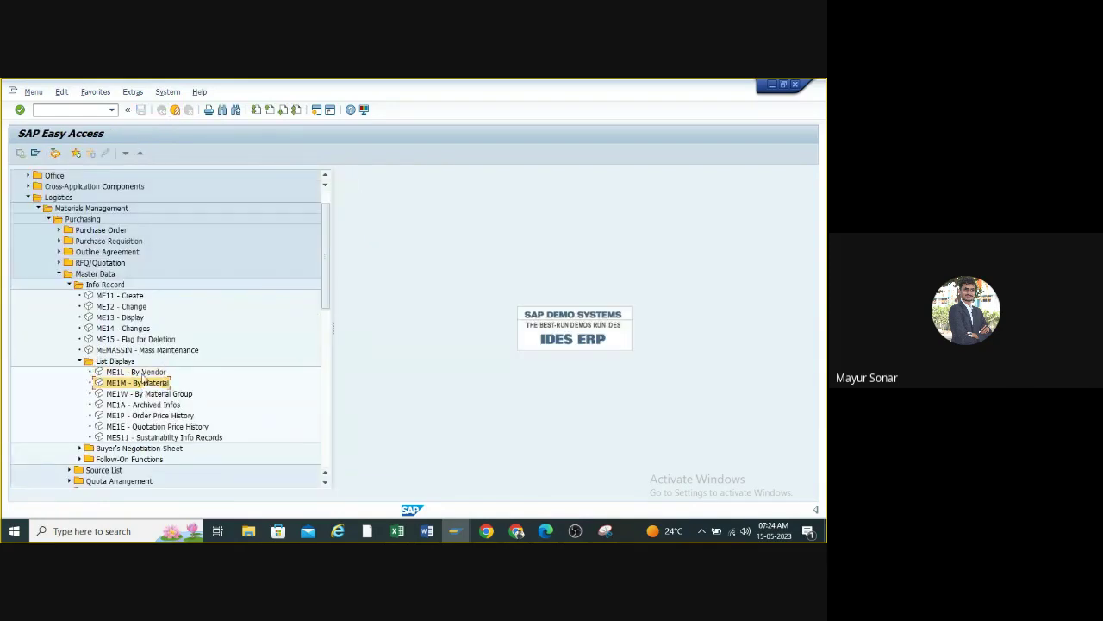
double_click(143, 374)
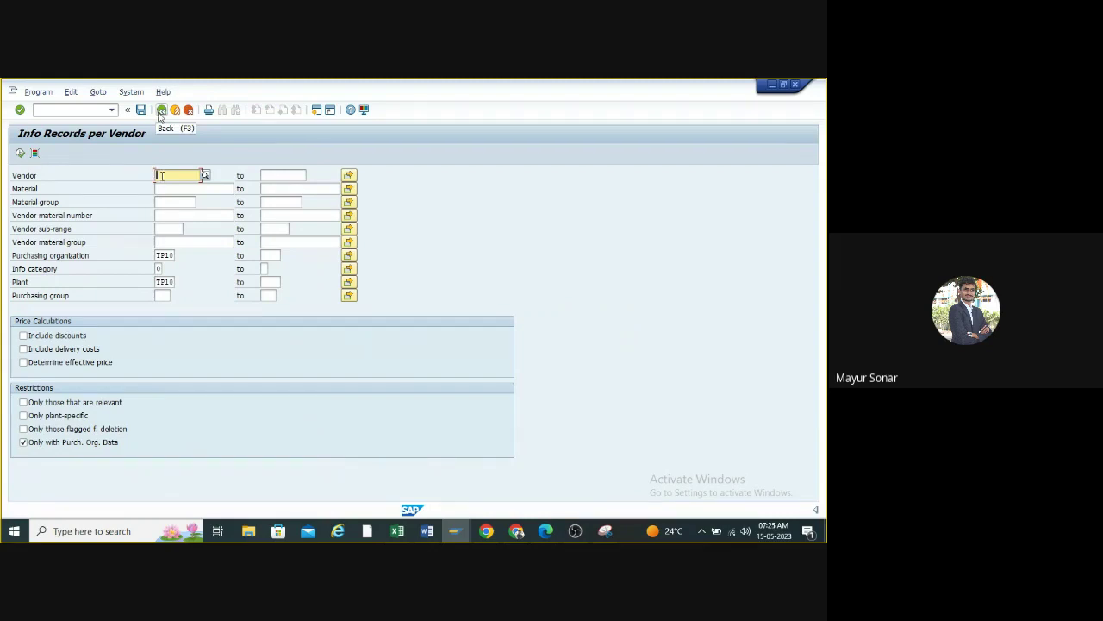
click(160, 111)
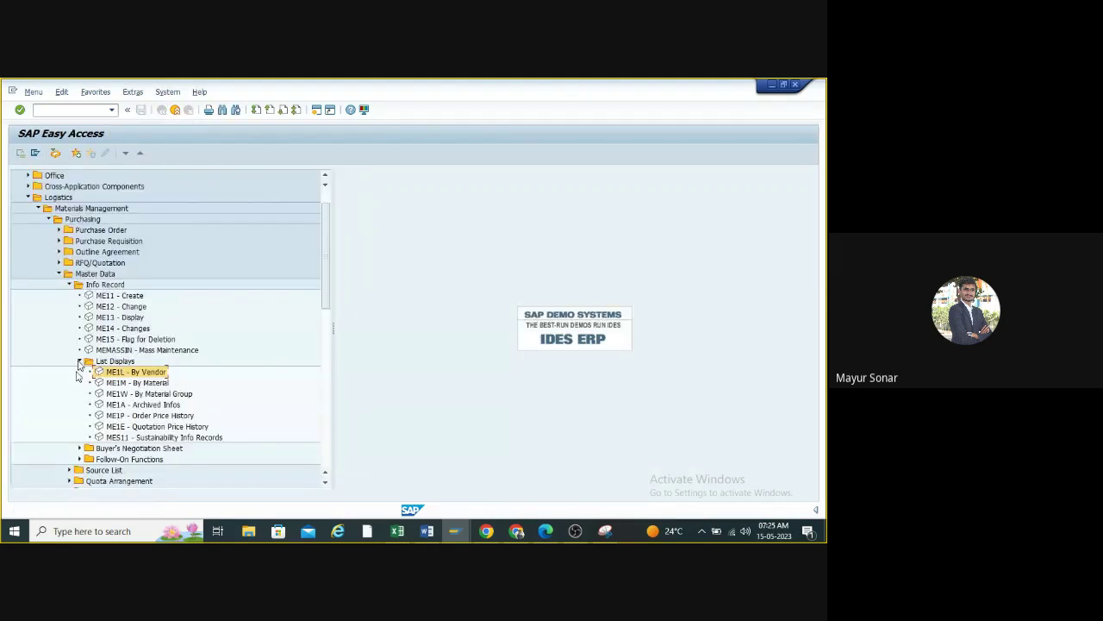
- Collapse the List Displays and Info Record folders, leaving the Master Data folder expanded
click(78, 362)
click(69, 285)
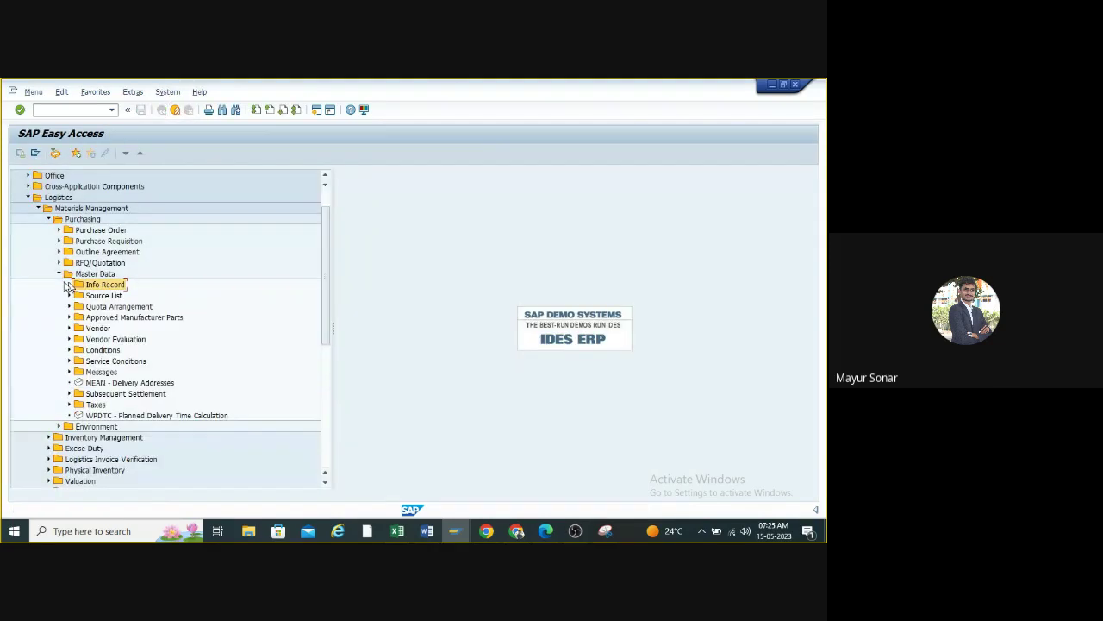
click(59, 275)
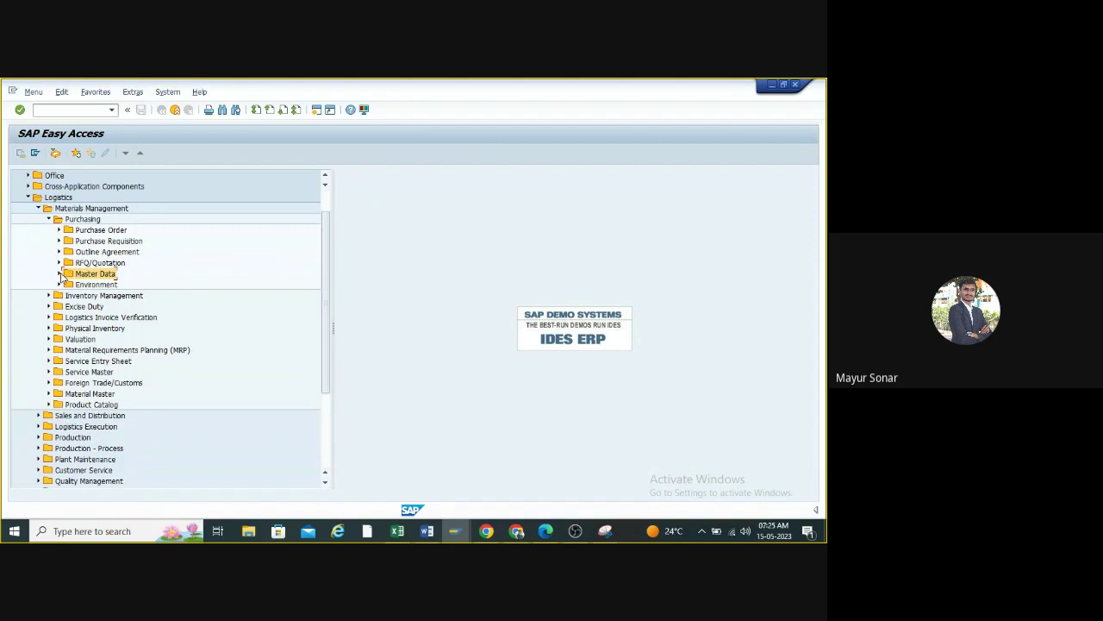
click(58, 274)
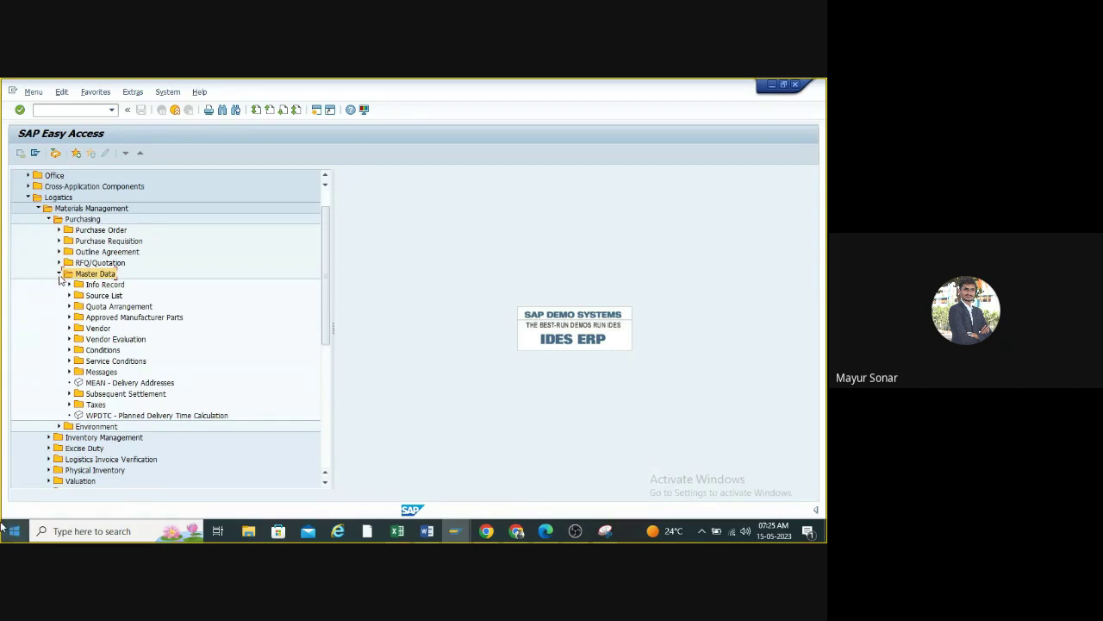
- Switch to the Procure to Pay Cycle PDF and go to its Source List section
click(537, 532)
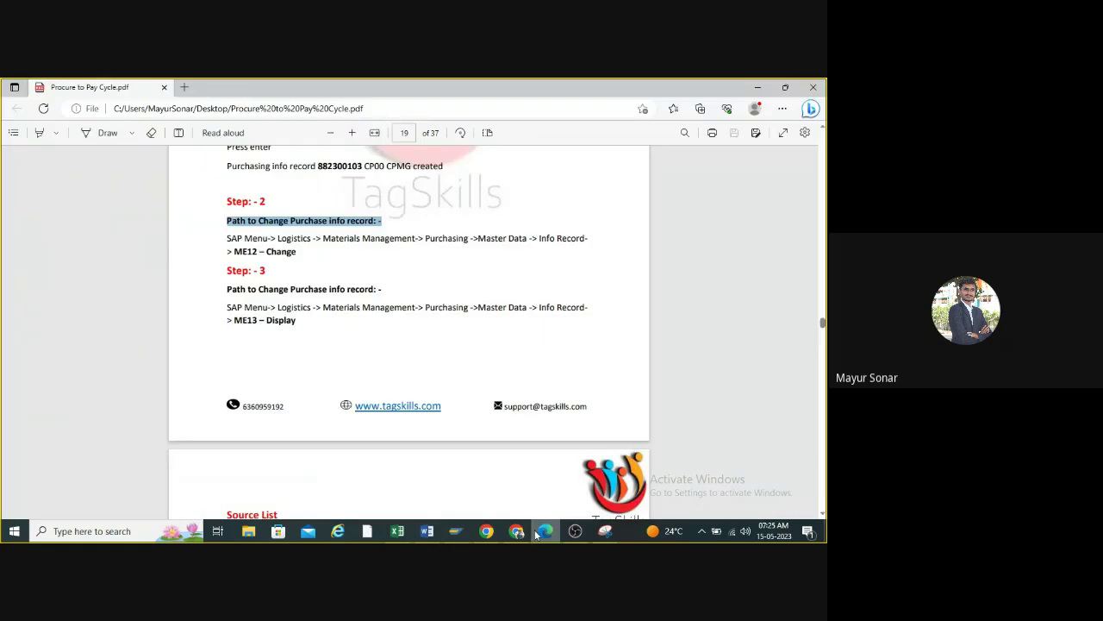
scroll(428, 318, down, 3)
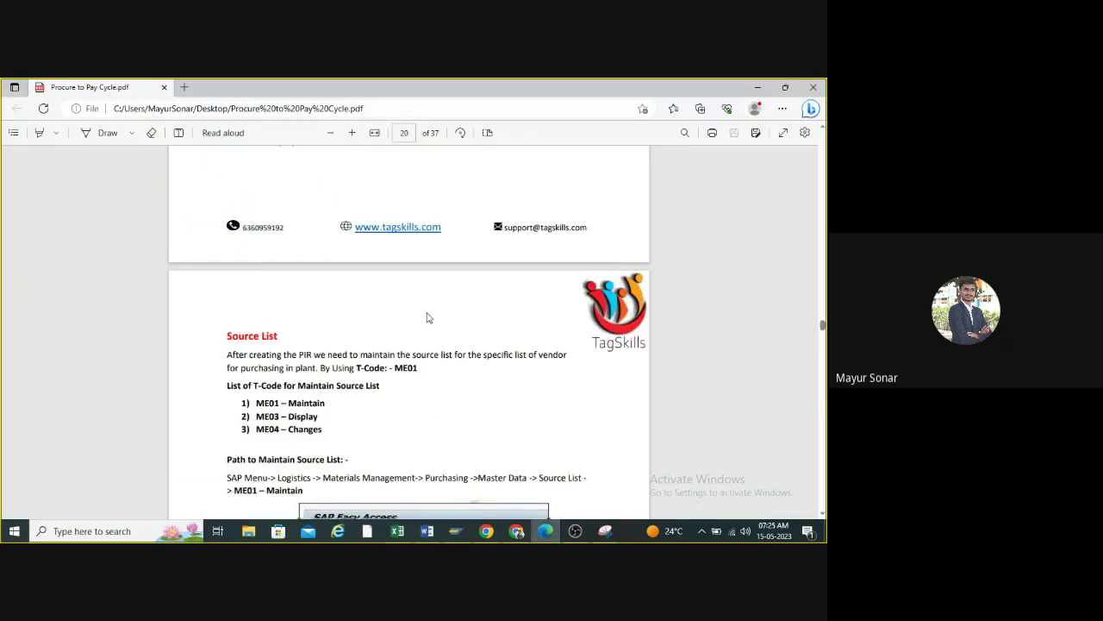
- Review the Source List section of the PDF, covering transaction codes ME01, ME03 and ME04 and the SAP menu path
scroll(427, 318, down, 3)
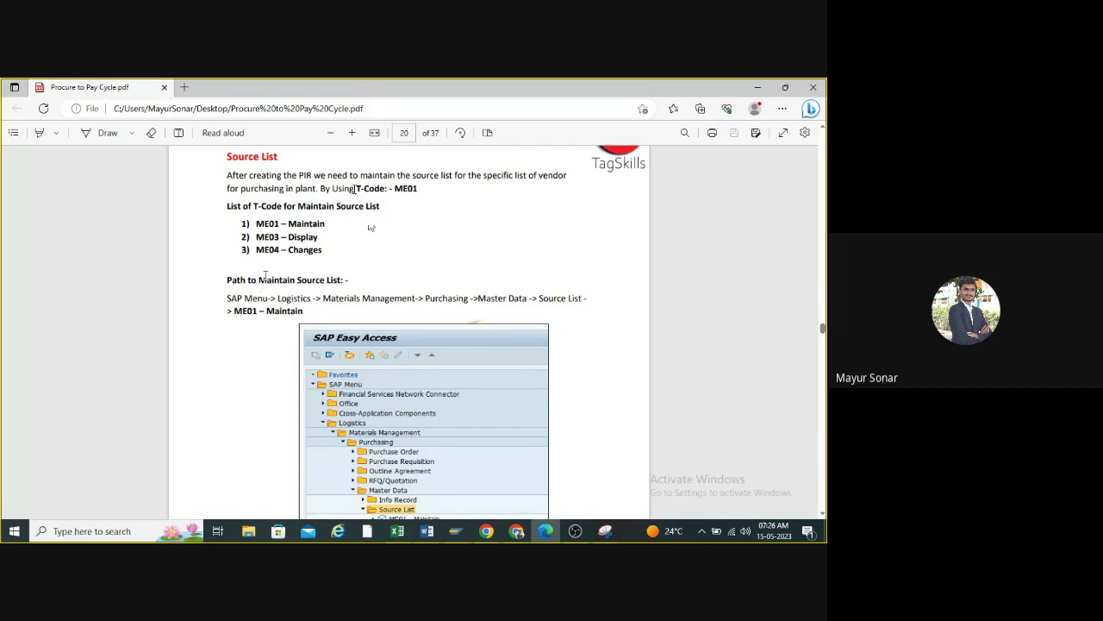
drag(354, 188, 417, 191)
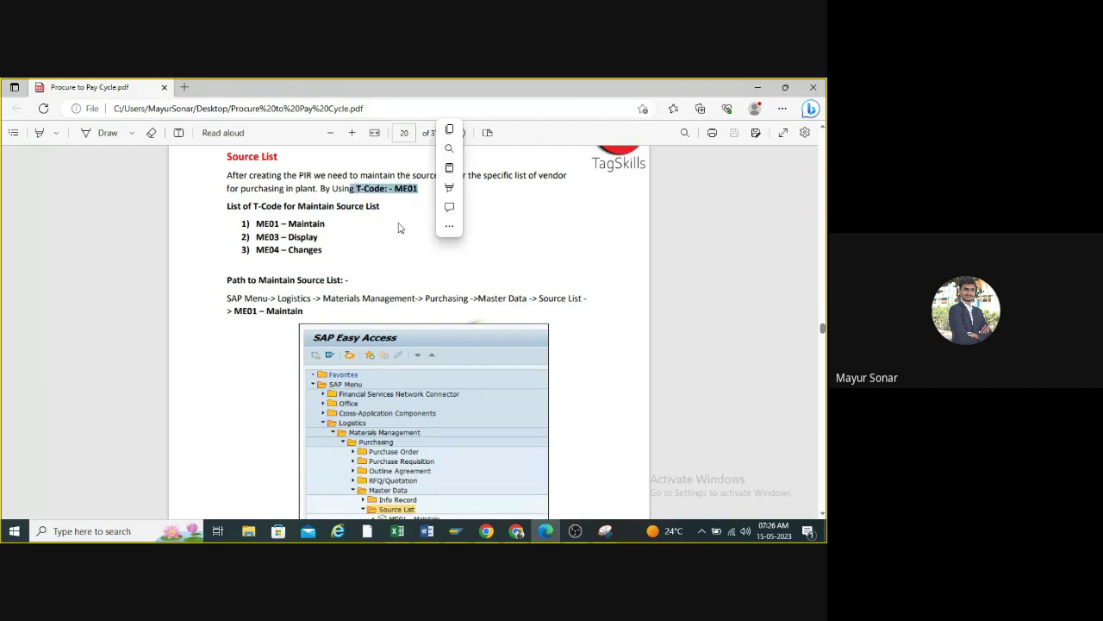
click(358, 188)
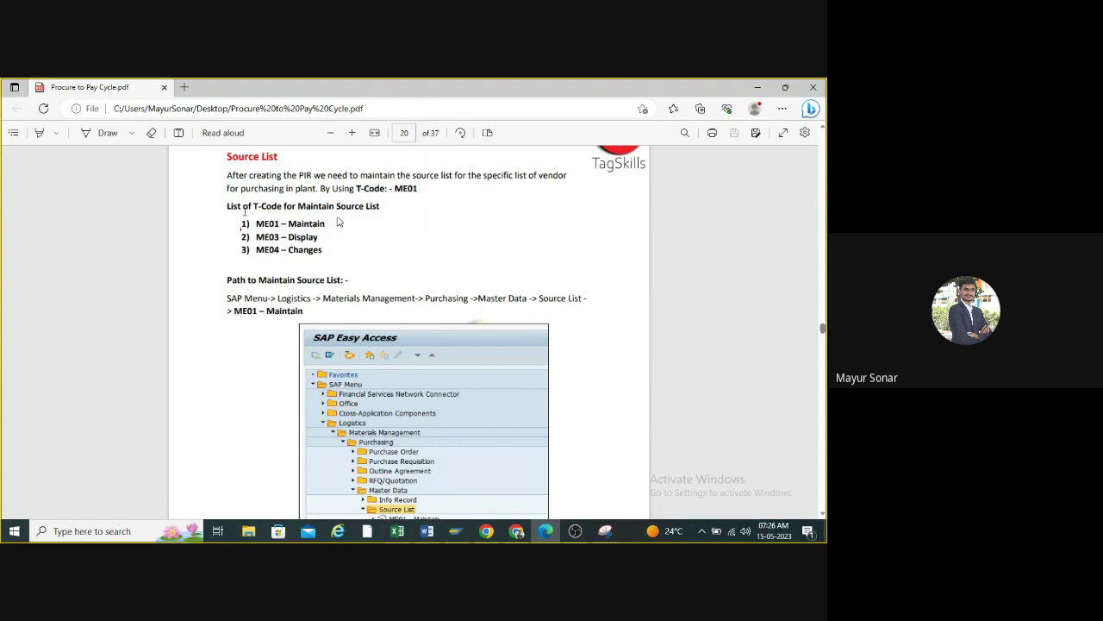
drag(228, 206, 298, 206)
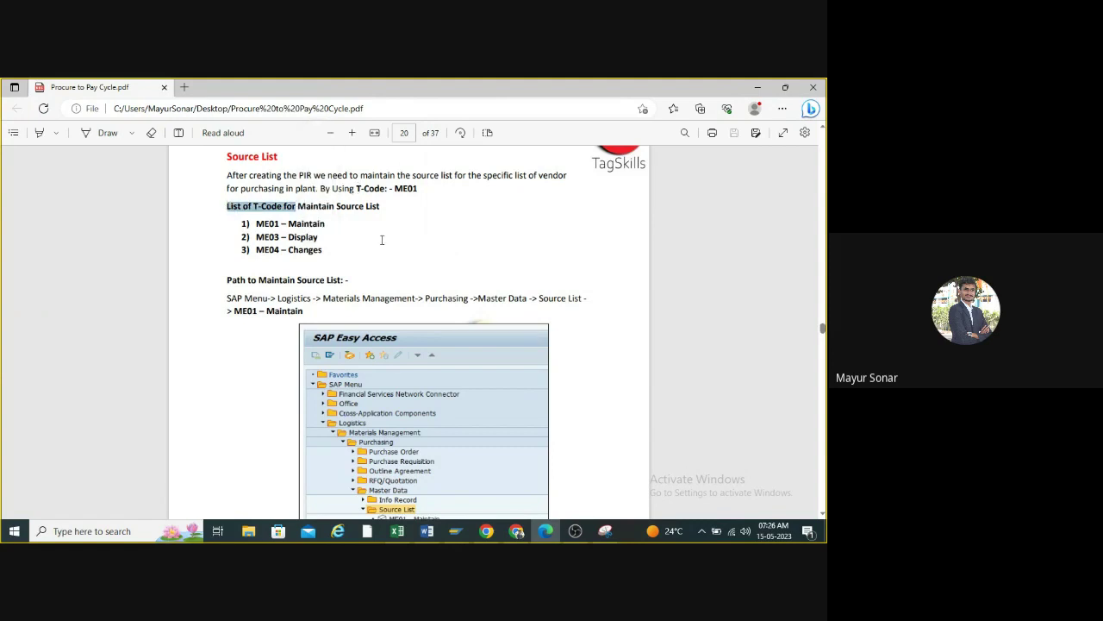
click(340, 249)
drag(257, 224, 289, 227)
click(328, 222)
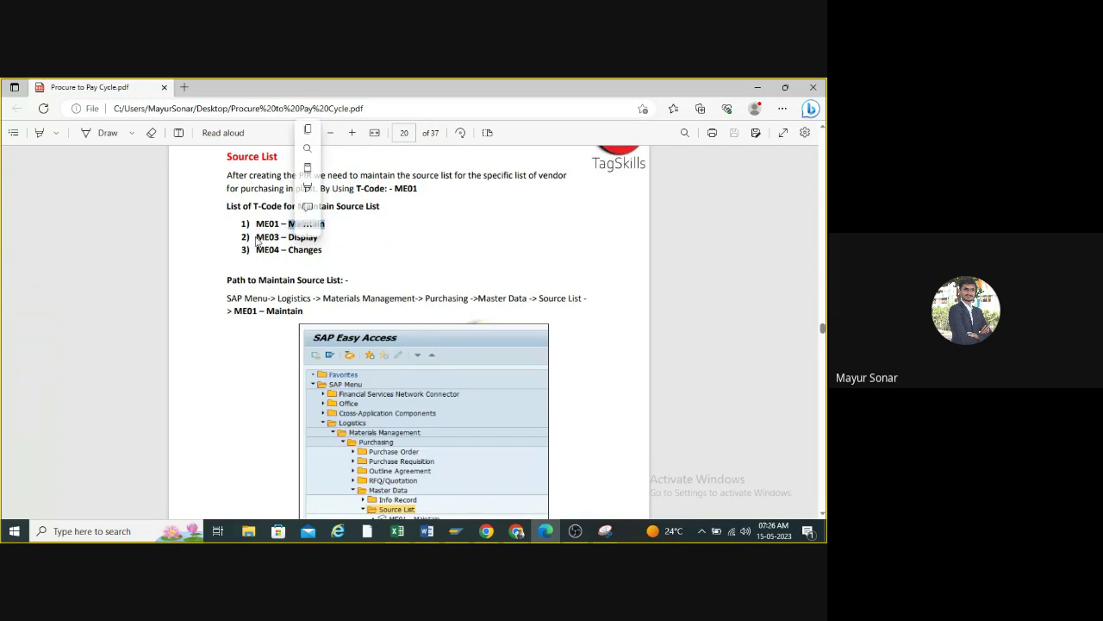
drag(257, 238, 280, 239)
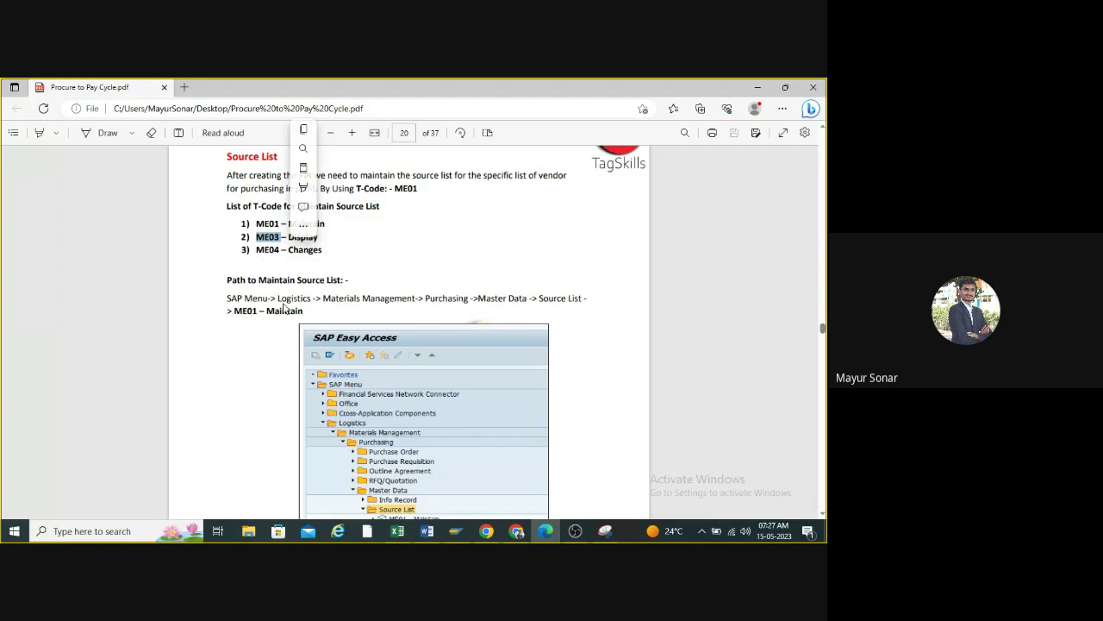
click(325, 250)
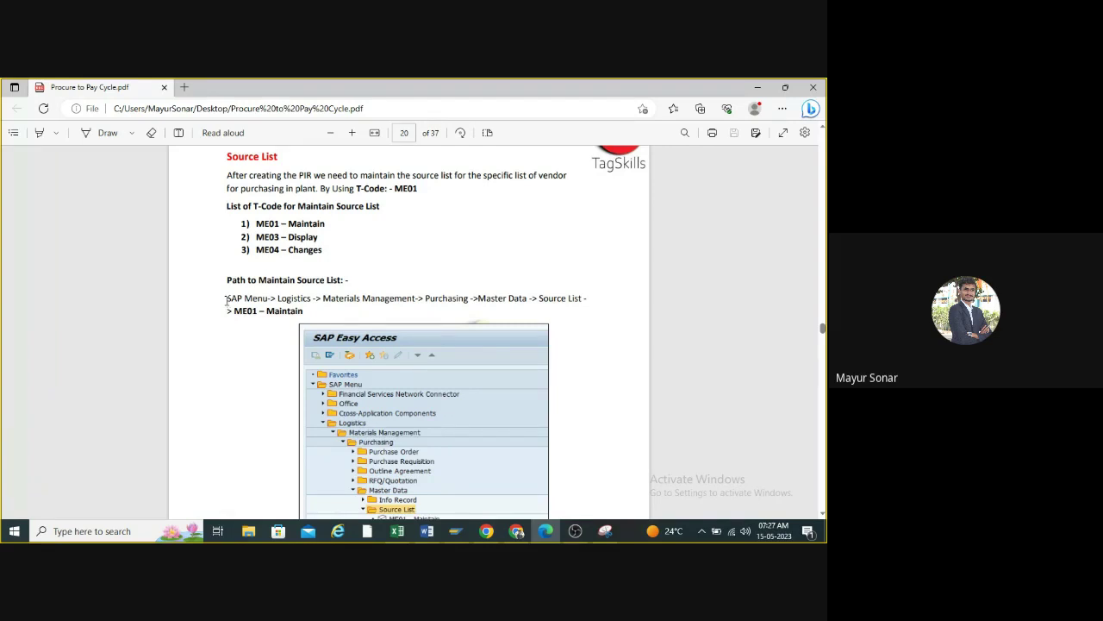
drag(227, 300, 347, 301)
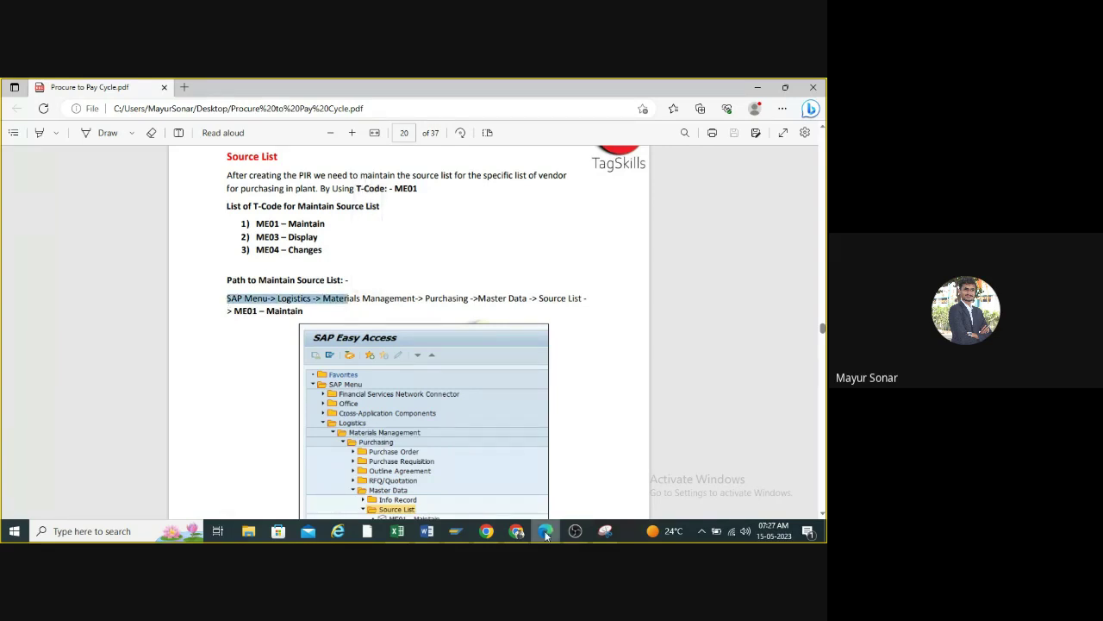
- Switch to SAP Easy Access and open transaction ME01 - Maintain from the Source List folder of the purchasing master data
mouse_move(517, 535)
mouse_move(451, 534)
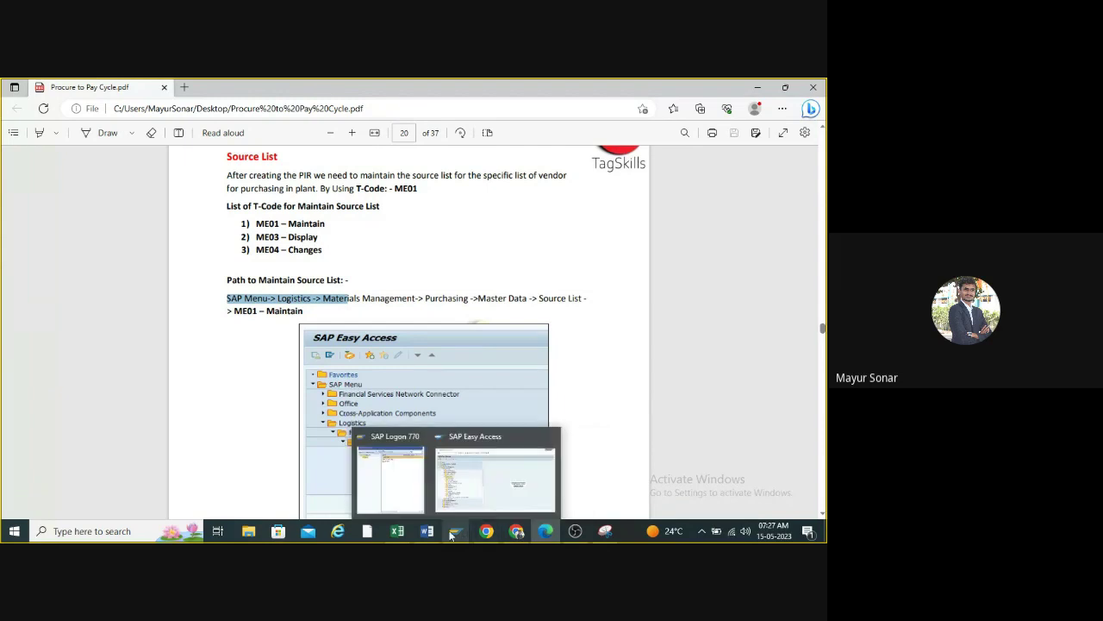
click(496, 478)
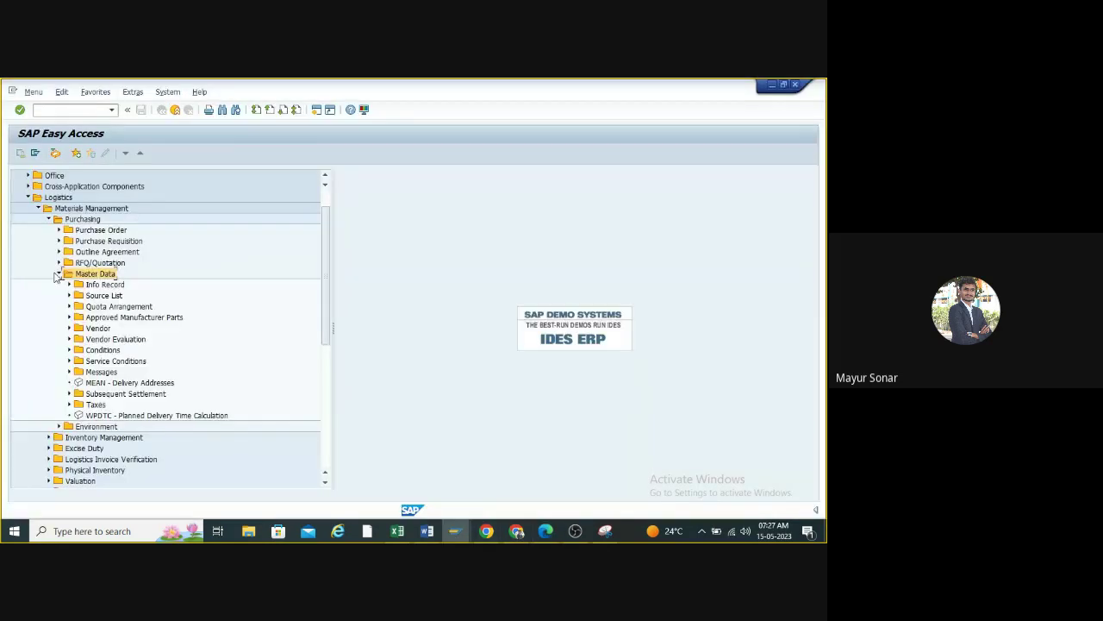
scroll(40, 210, up, 1)
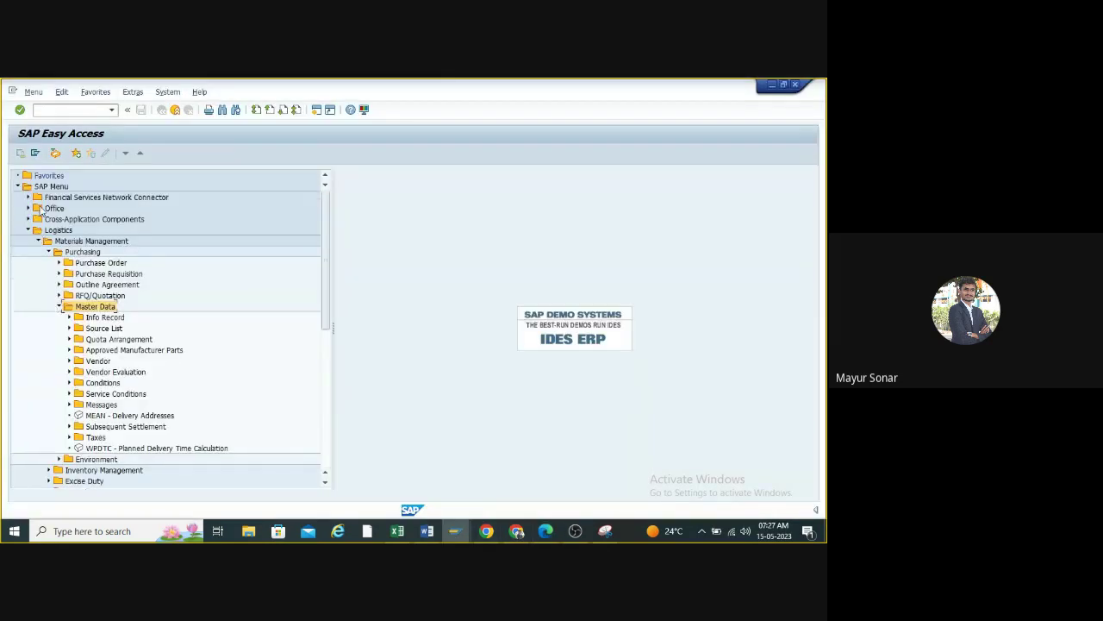
click(70, 329)
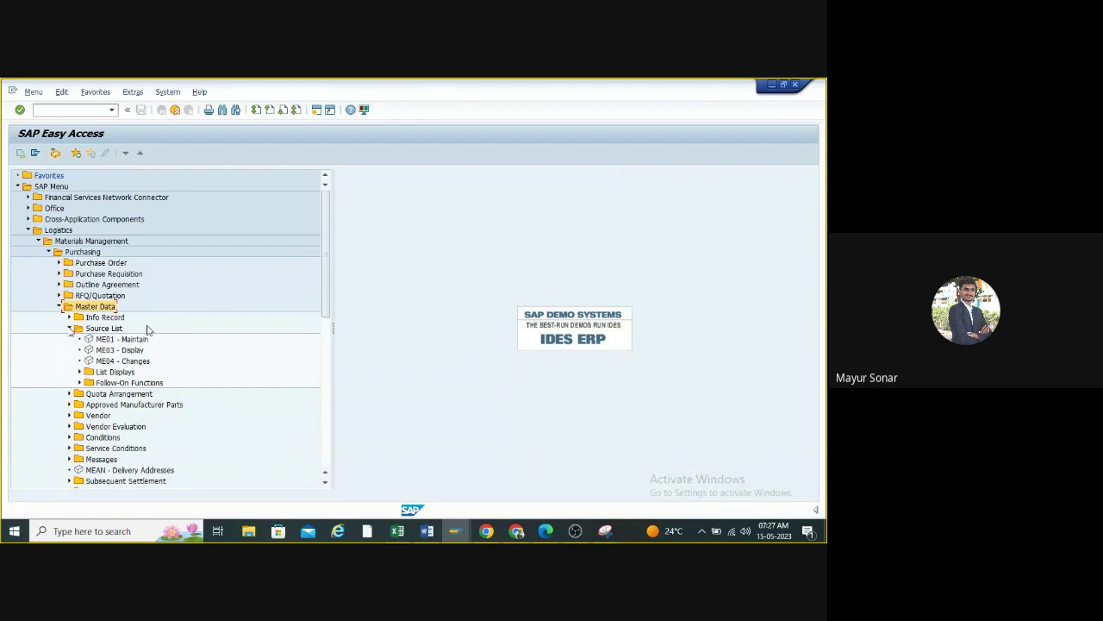
click(109, 343)
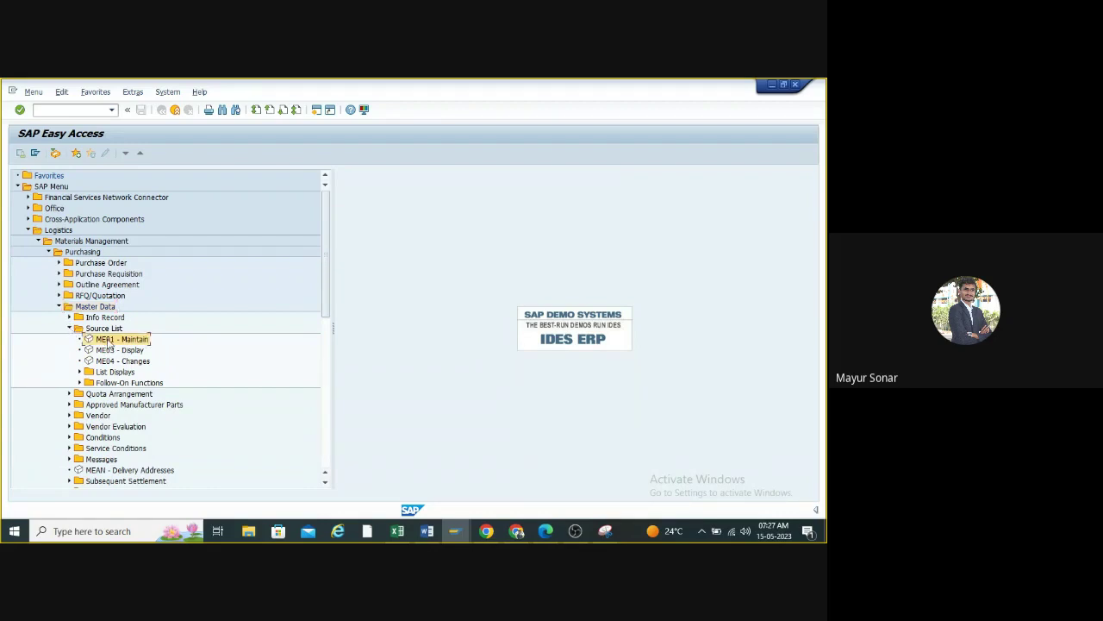
double_click(108, 343)
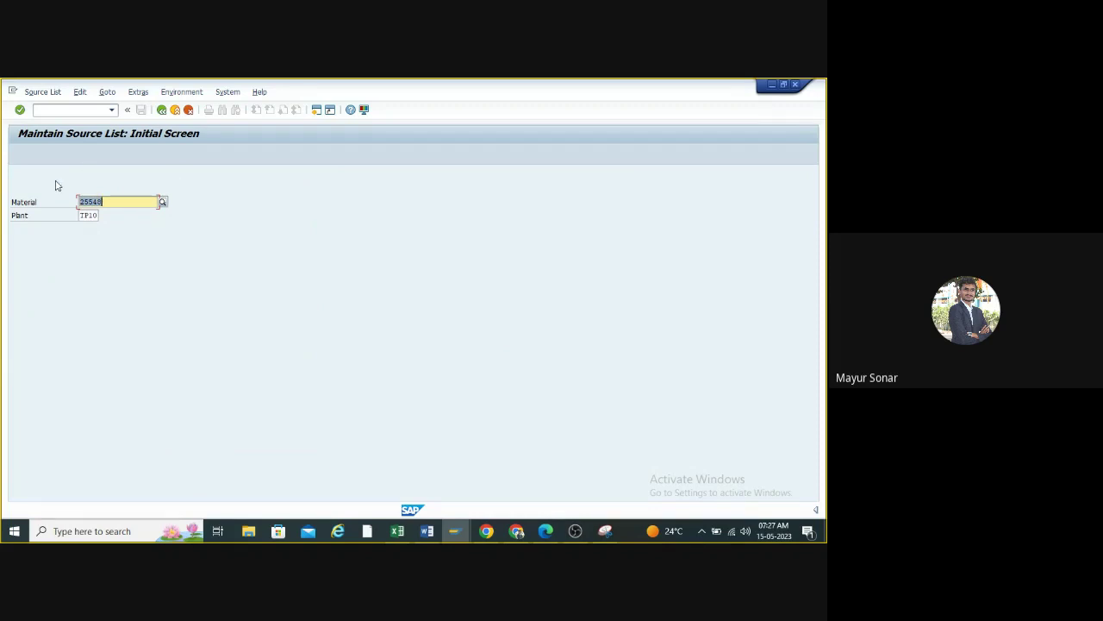
- Check the material number against the notes in Word, then return to SAP and open the source list overview for material 25548 and plant TP10
click(126, 203)
double_click(113, 203)
click(427, 531)
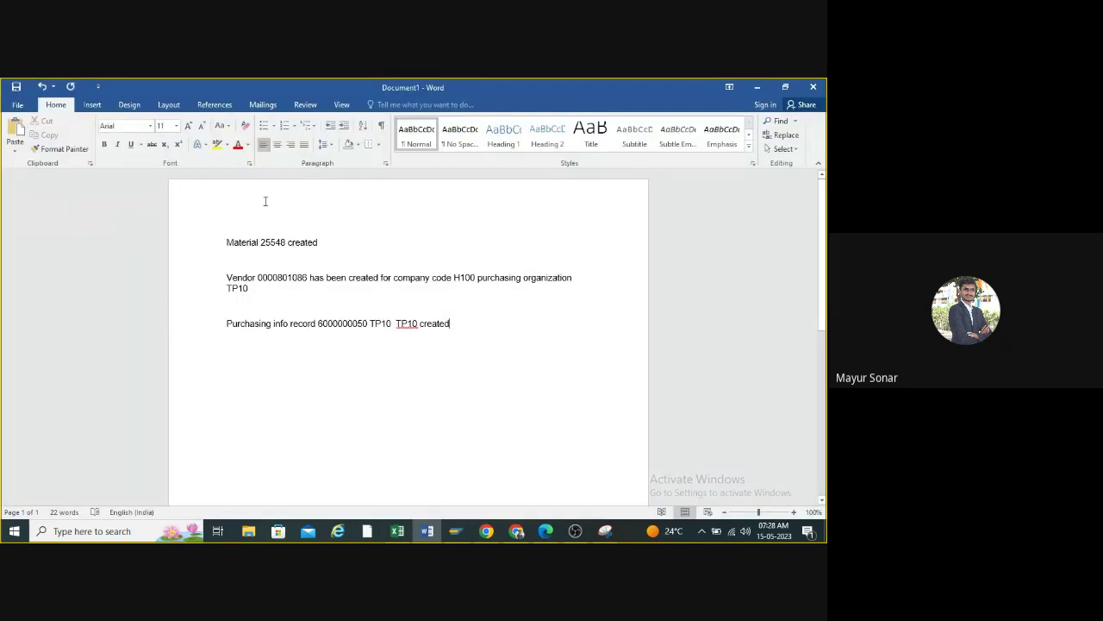
double_click(280, 243)
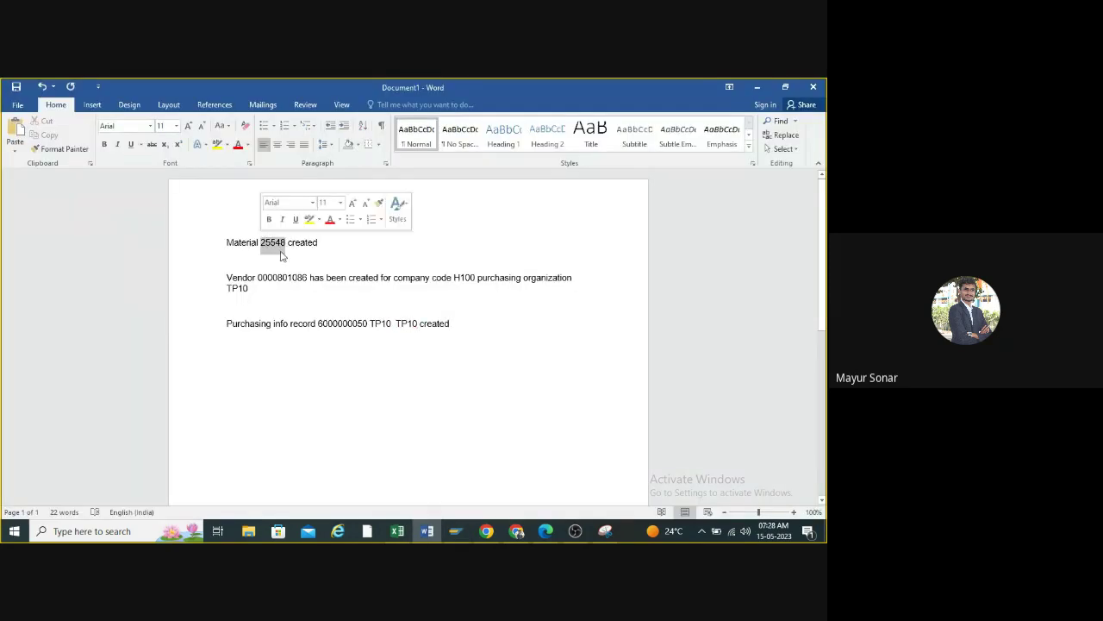
click(757, 87)
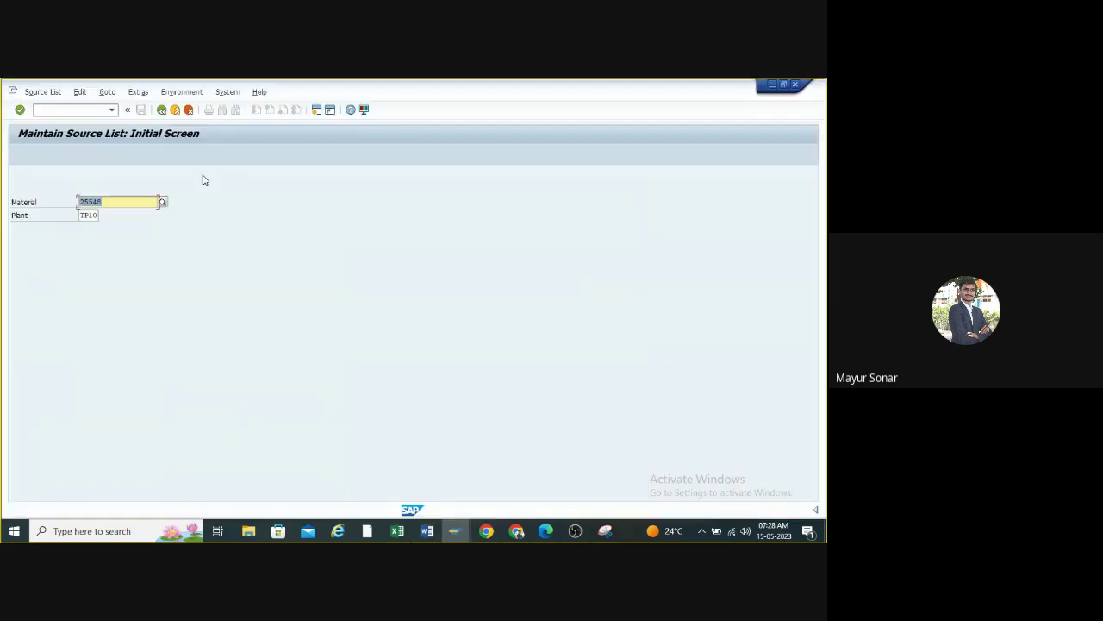
click(79, 200)
key(Tab)
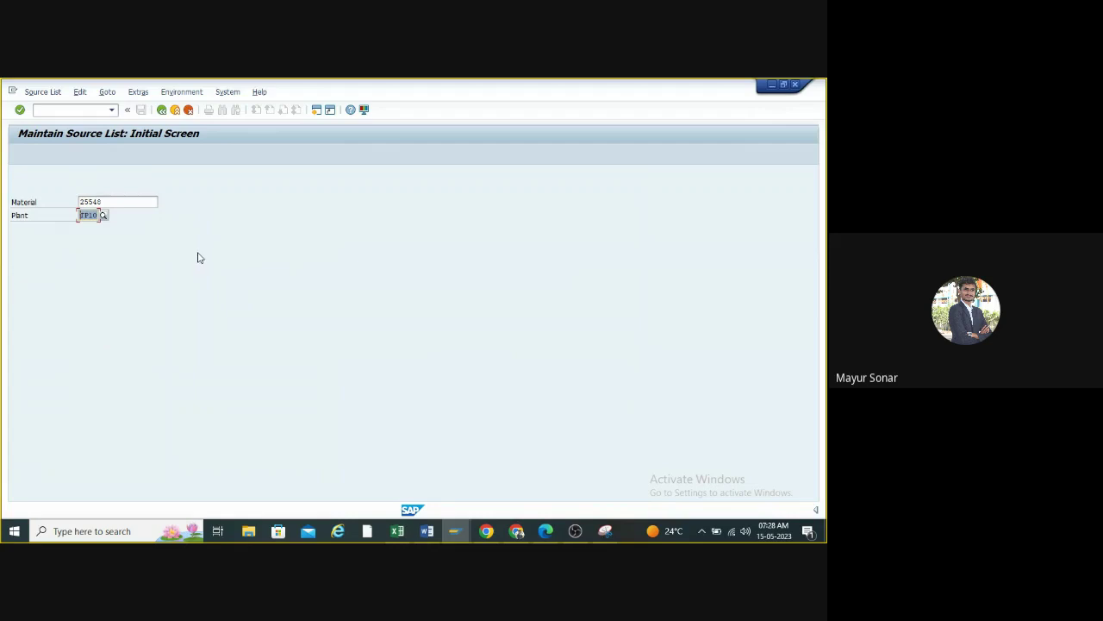
key(Return)
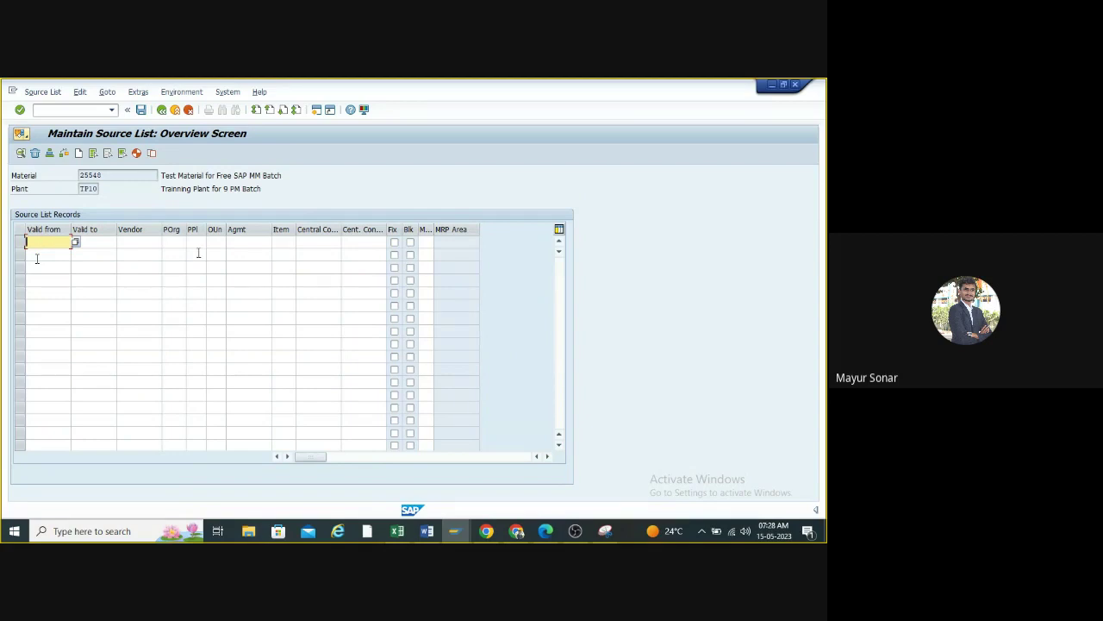
- Set the first source list record's validity from 15.05.2023 to 15.05.2024
text(15.05.2023)
click(102, 241)
text(15.)
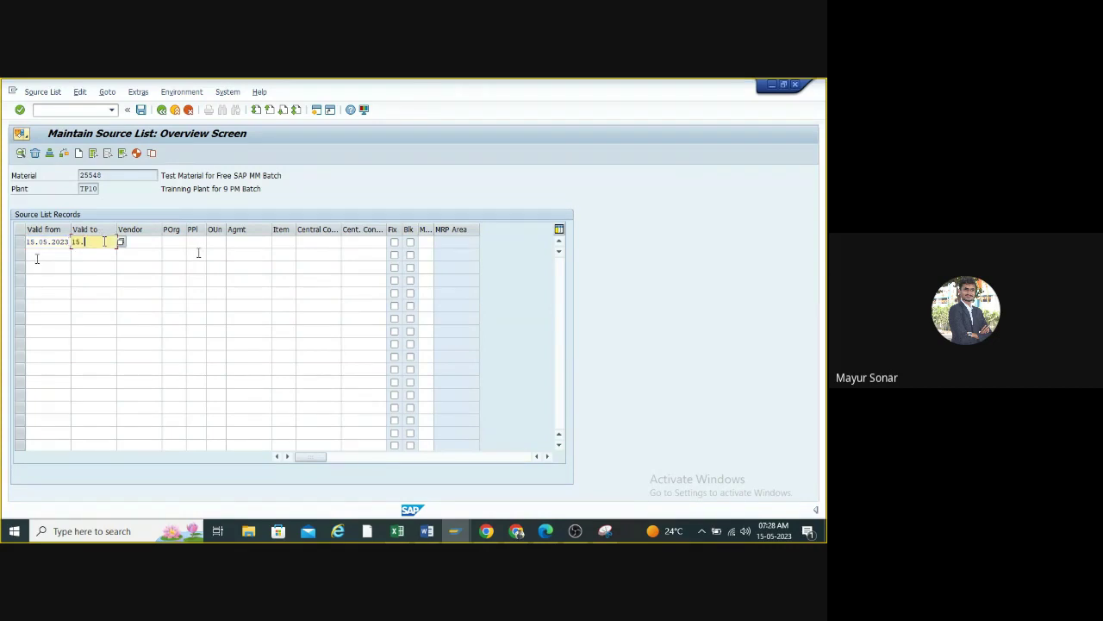
text(05.2024)
- Copy the vendor number from the notes in Word into the Vendor field of the first source list record in SAP
click(151, 243)
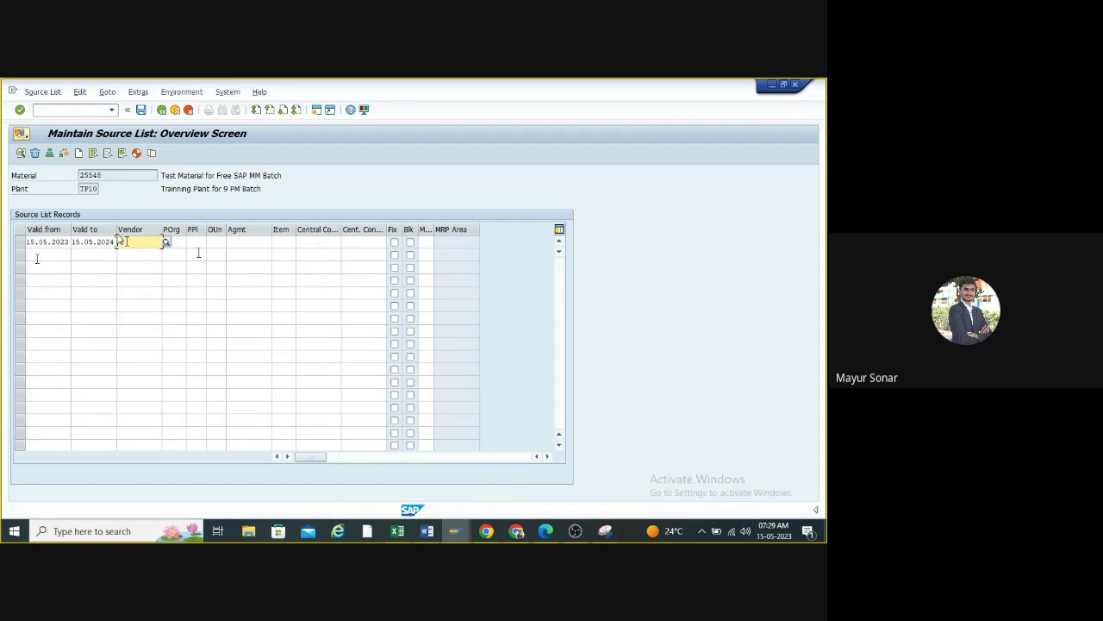
mouse_move(427, 530)
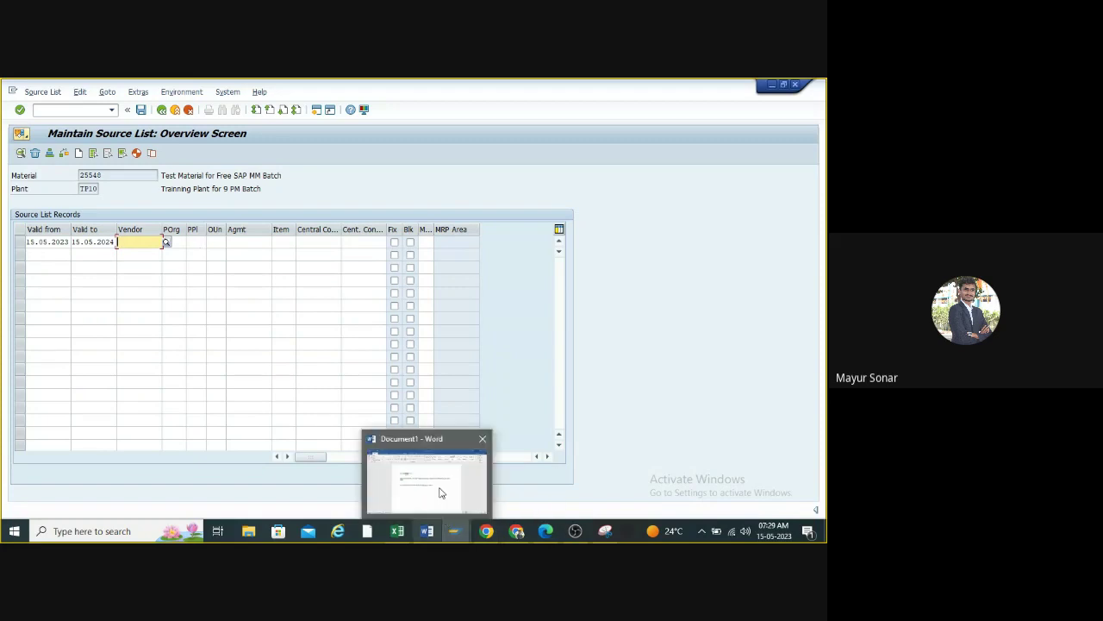
click(440, 492)
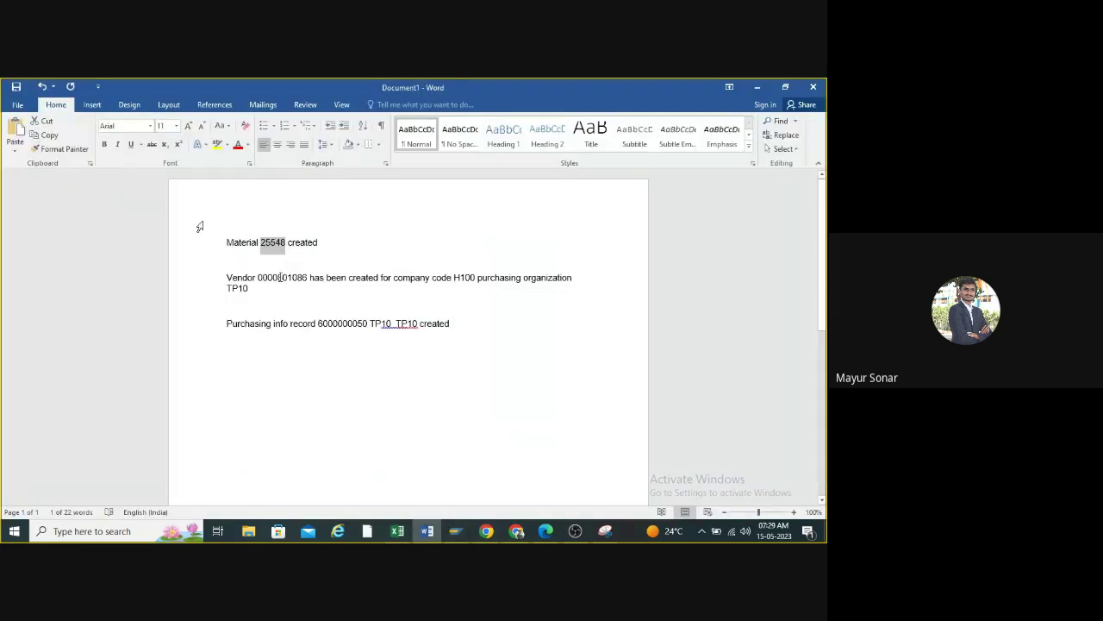
double_click(281, 277)
key(ctrl+c)
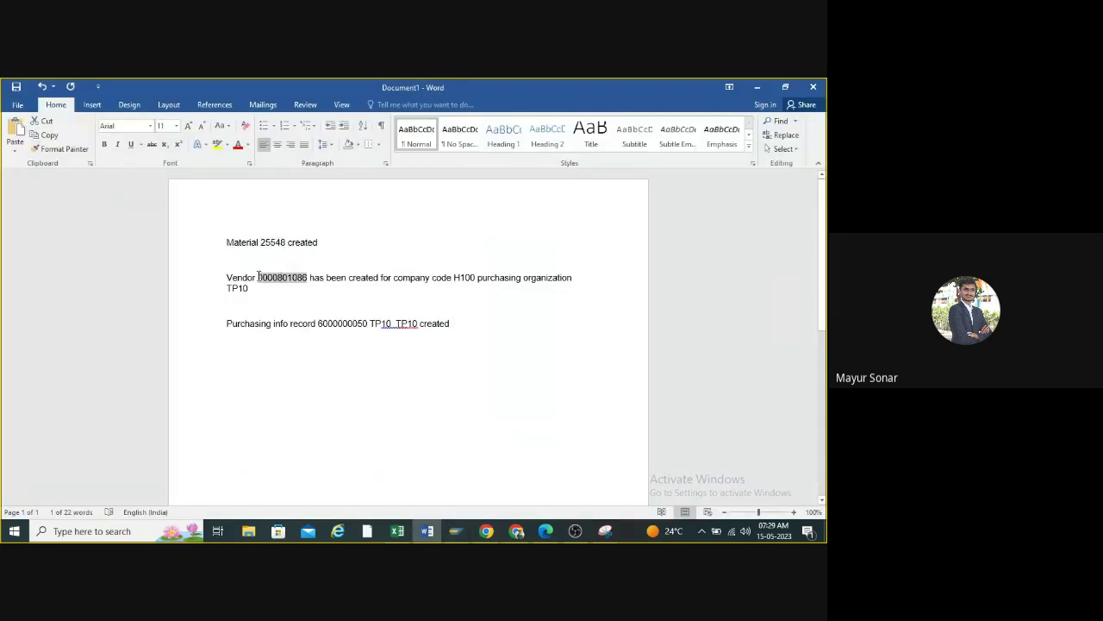
click(756, 88)
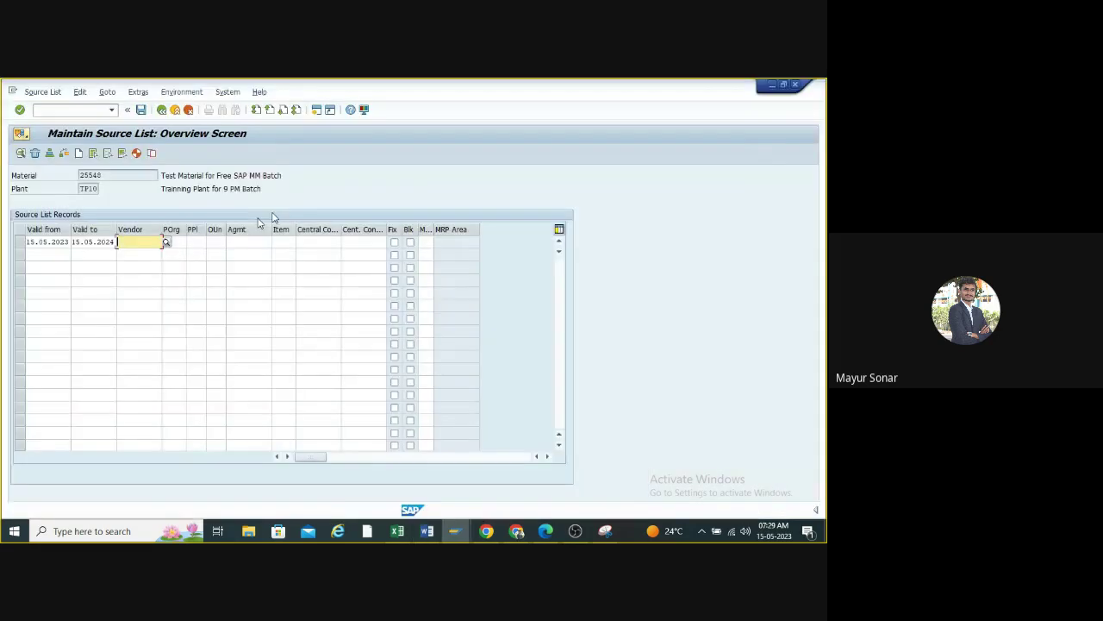
key(ctrl+v)
- Enter purchasing organization TP10 for the first source list record and validate the entry
click(183, 245)
text(t)
text(pl)
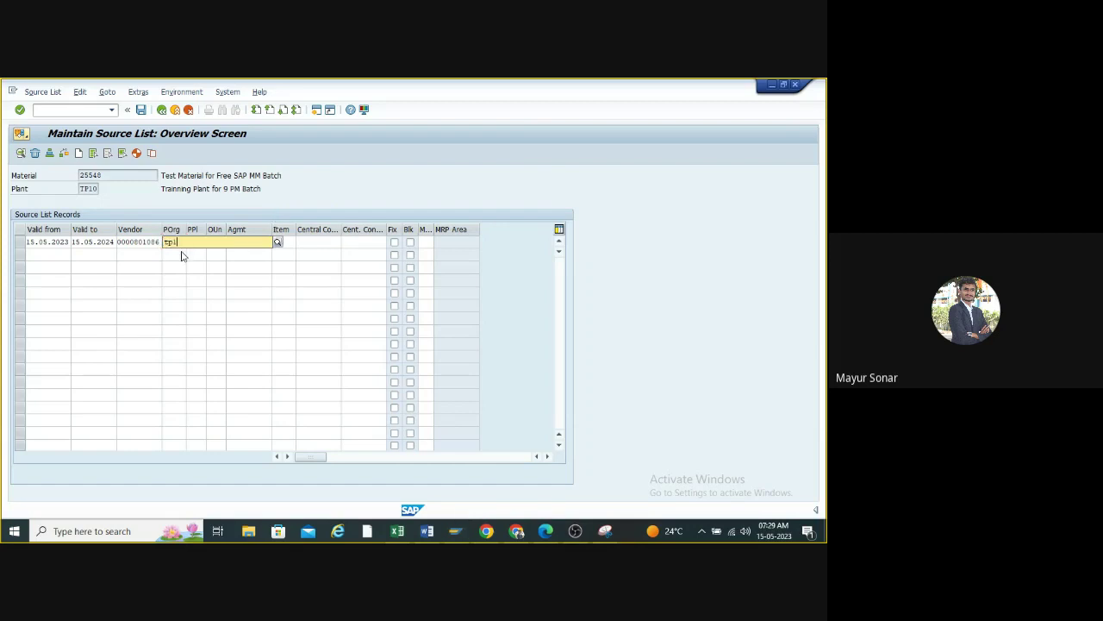
text(0)
key(Return)
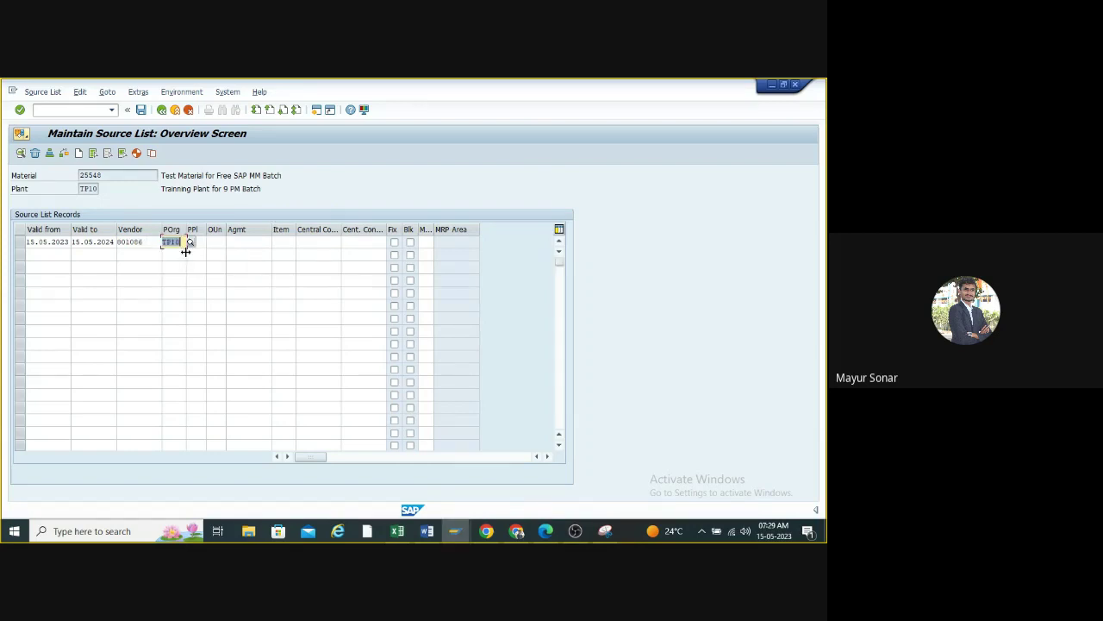
click(141, 110)
double_click(149, 242)
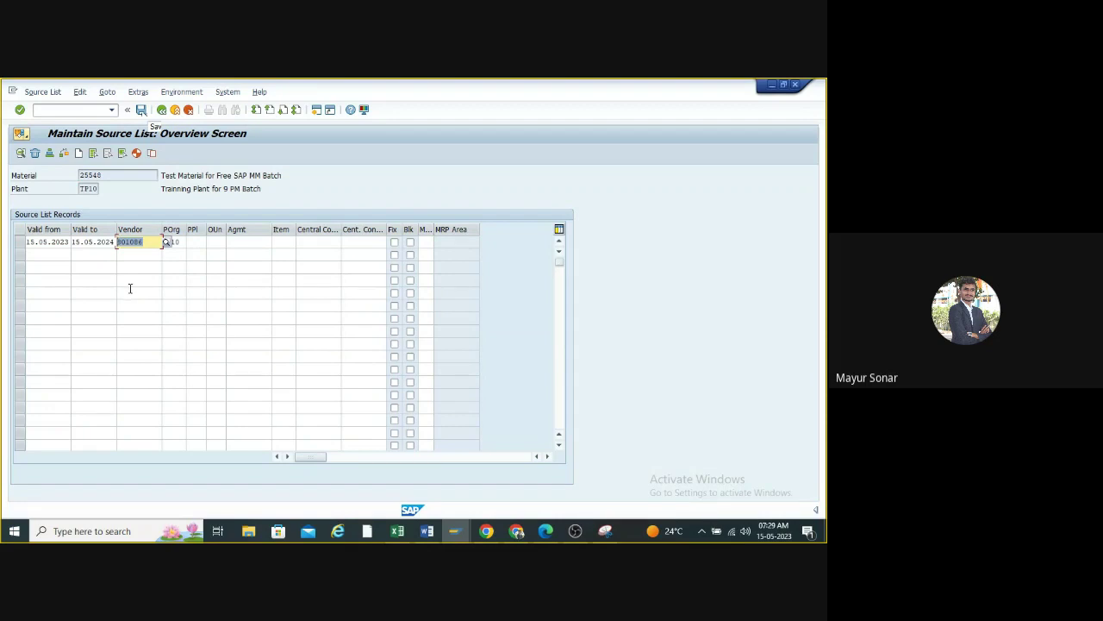
click(167, 242)
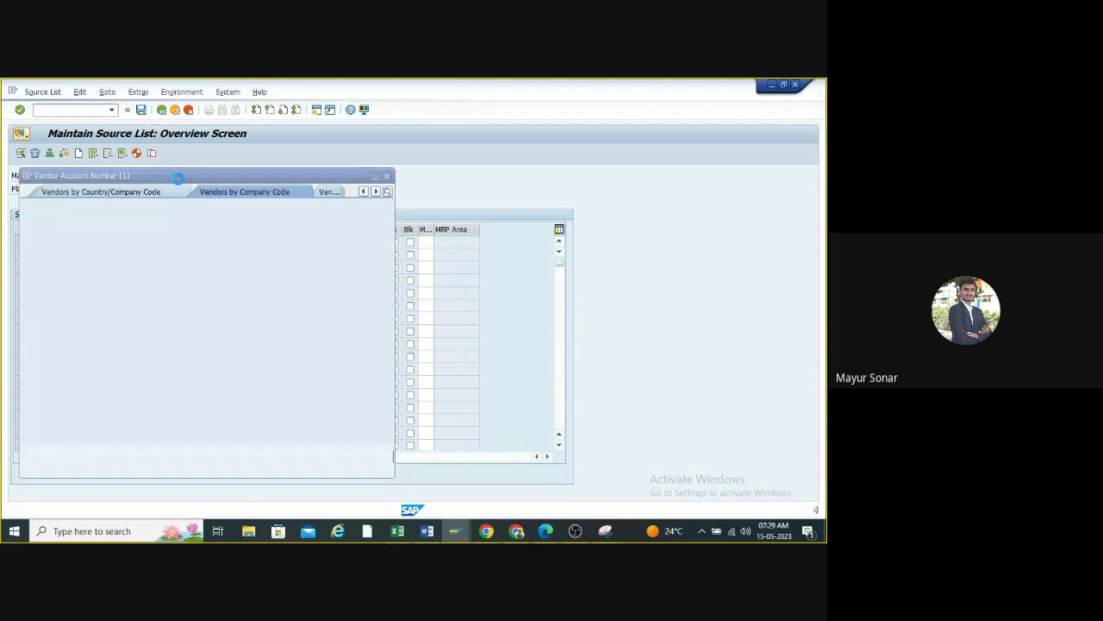
mouse_move(177, 179)
mouse_down()
mouse_move(447, 137)
mouse_move(402, 132)
mouse_up()
click(222, 218)
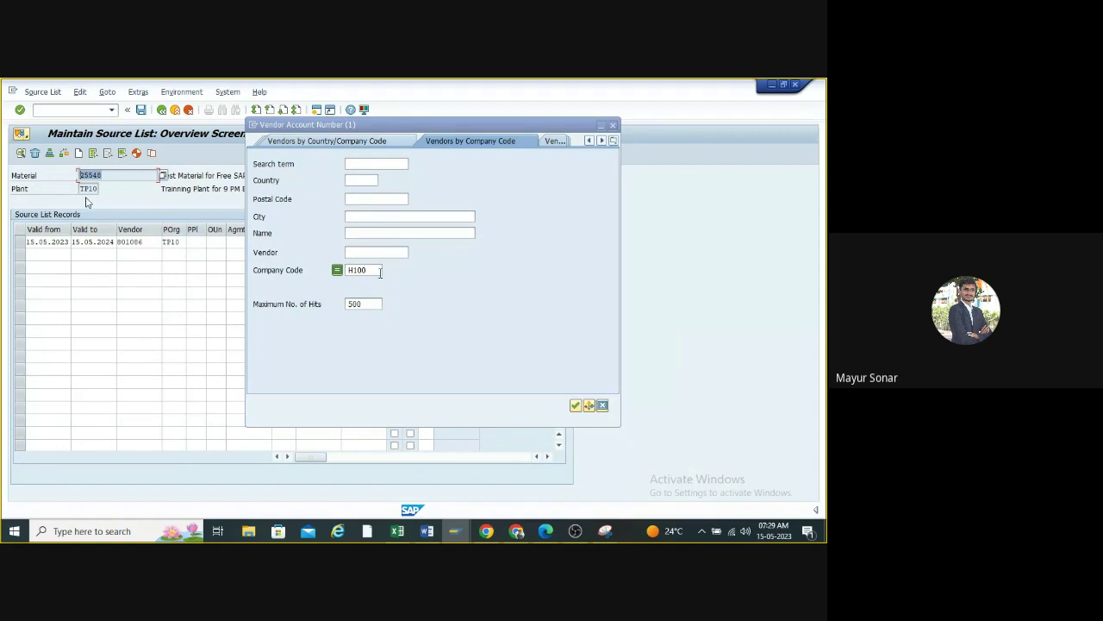
click(612, 124)
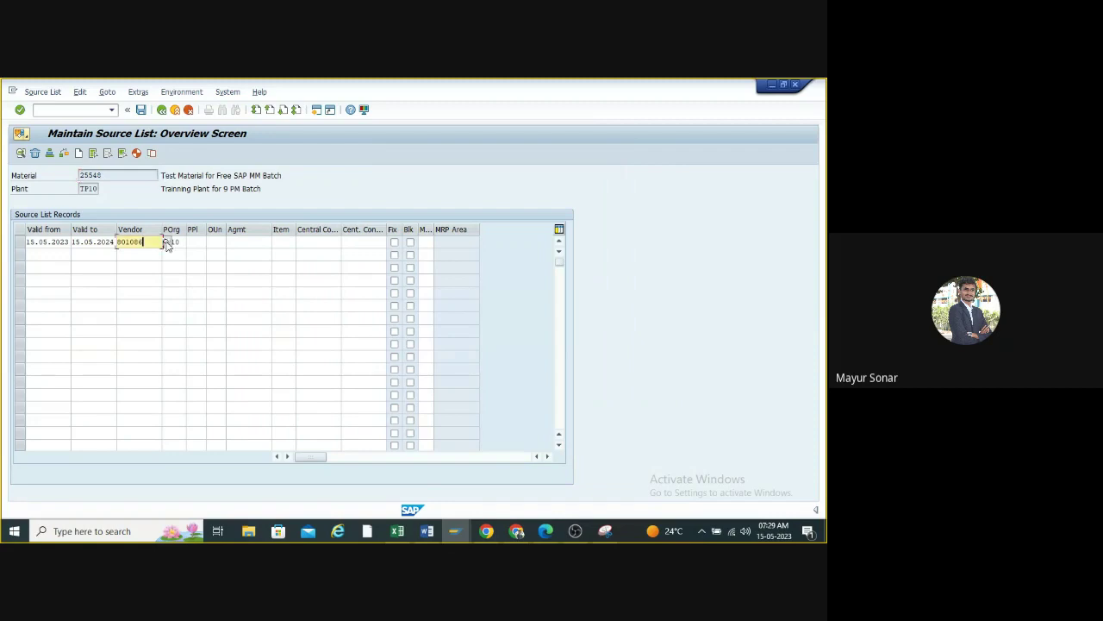
- Search the vendor list by company code H100 for the first source list record's Vendor field
key(F4)
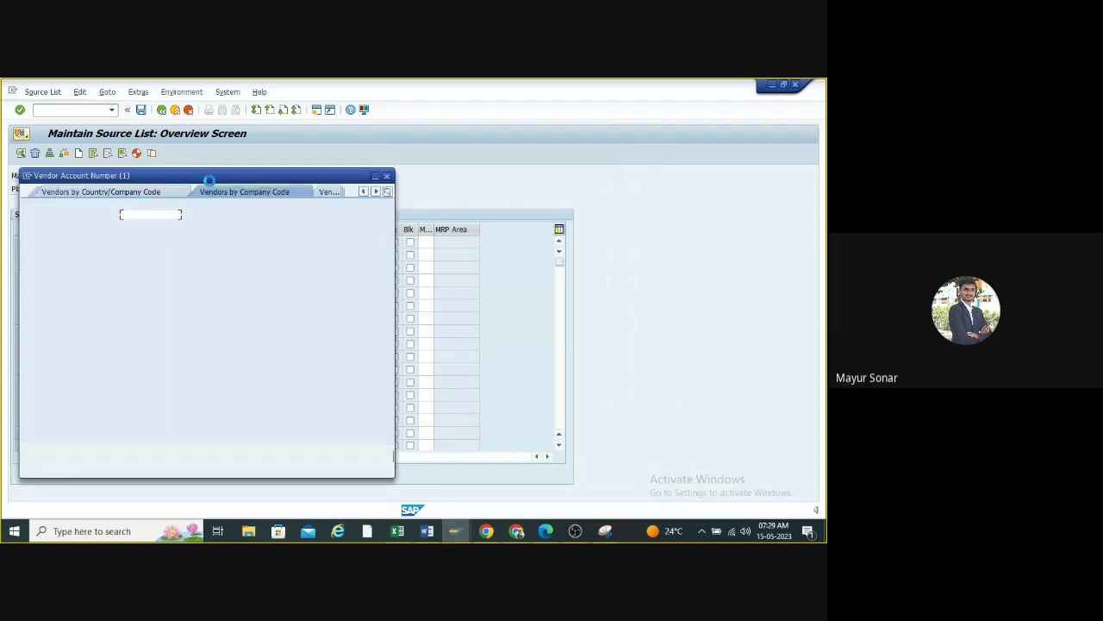
drag(308, 156, 370, 135)
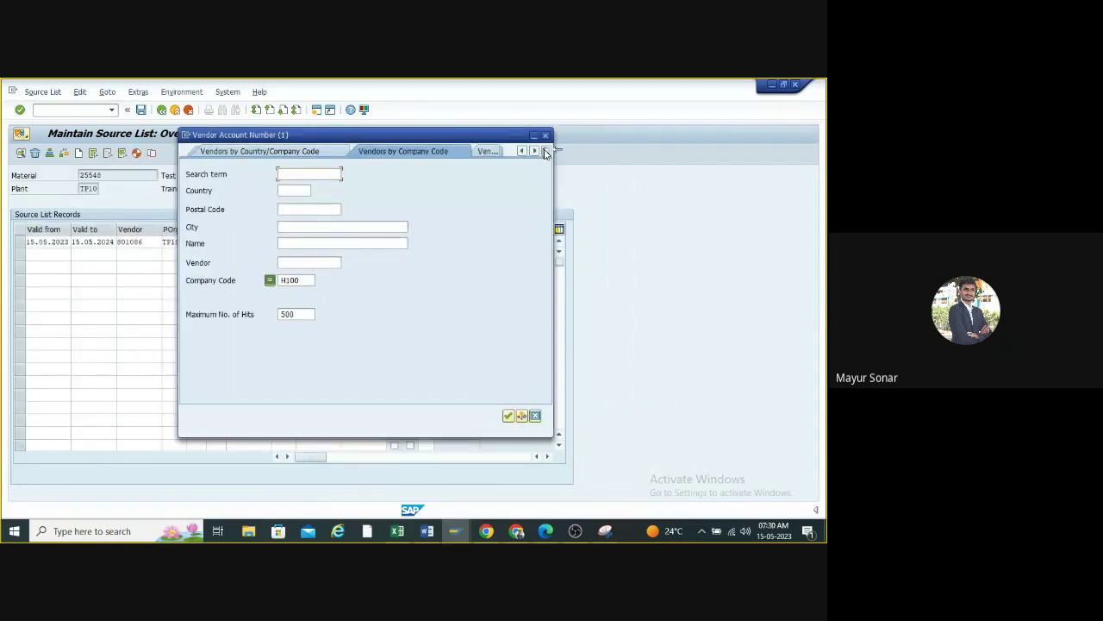
click(545, 152)
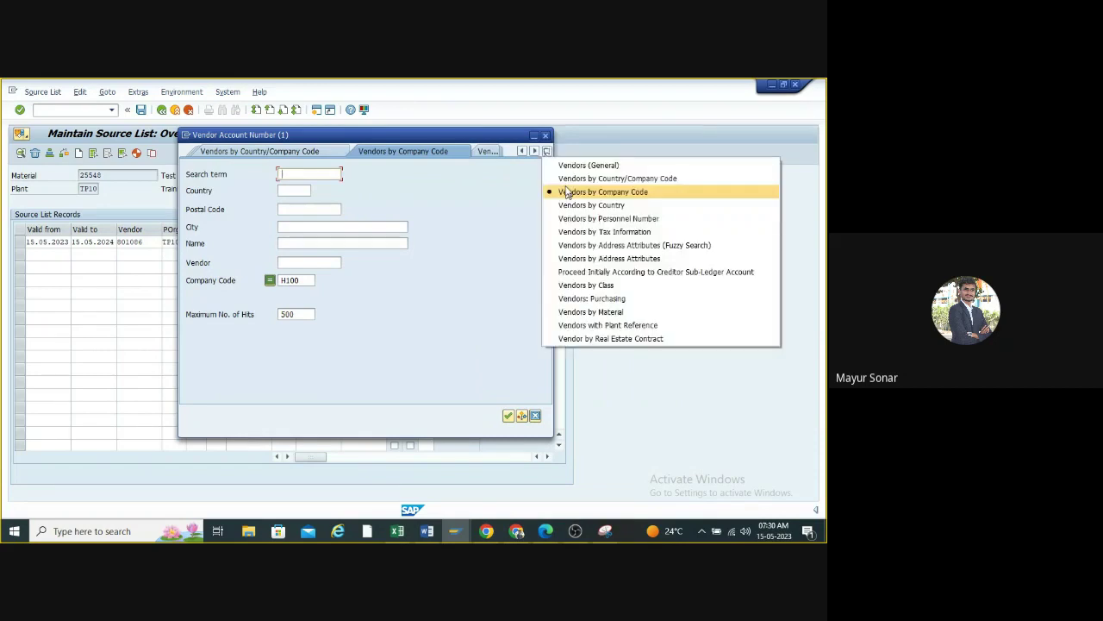
click(566, 191)
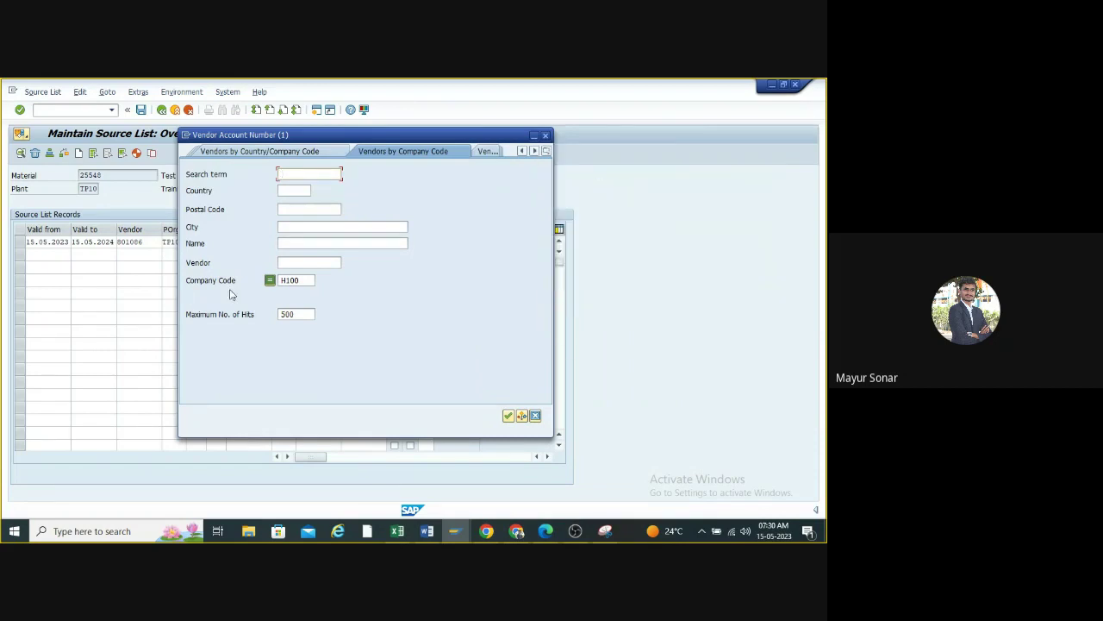
double_click(300, 280)
click(507, 415)
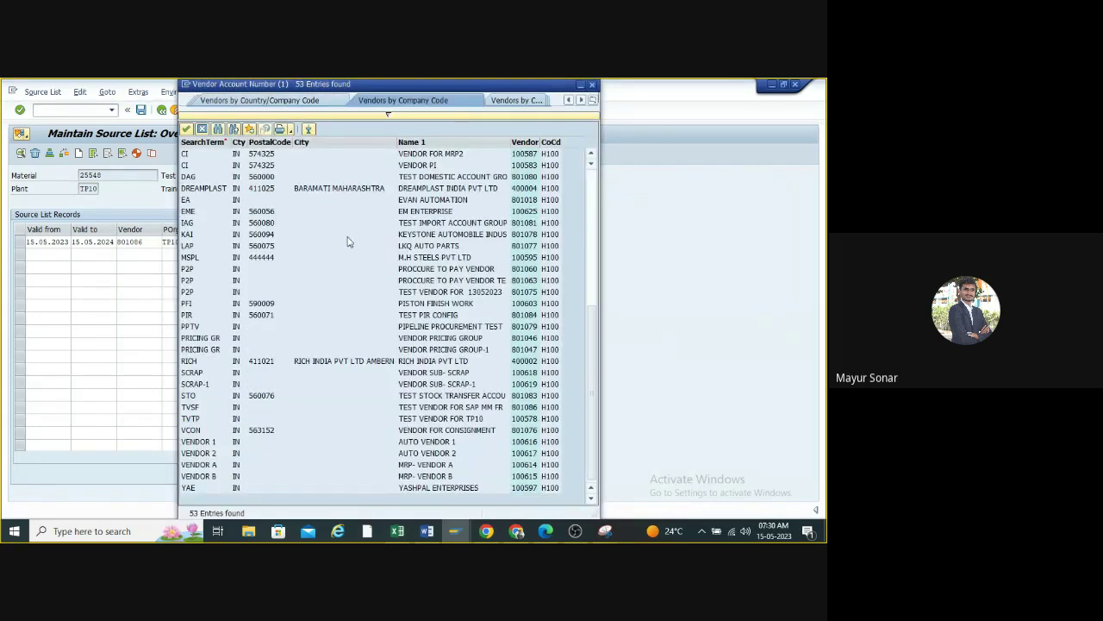
- Select TEST VENDOR FOR SAP MM FR as the first record's vendor and save the source list
scroll(347, 241, up, 4)
scroll(348, 247, up, 3)
scroll(348, 247, down, 7)
click(449, 395)
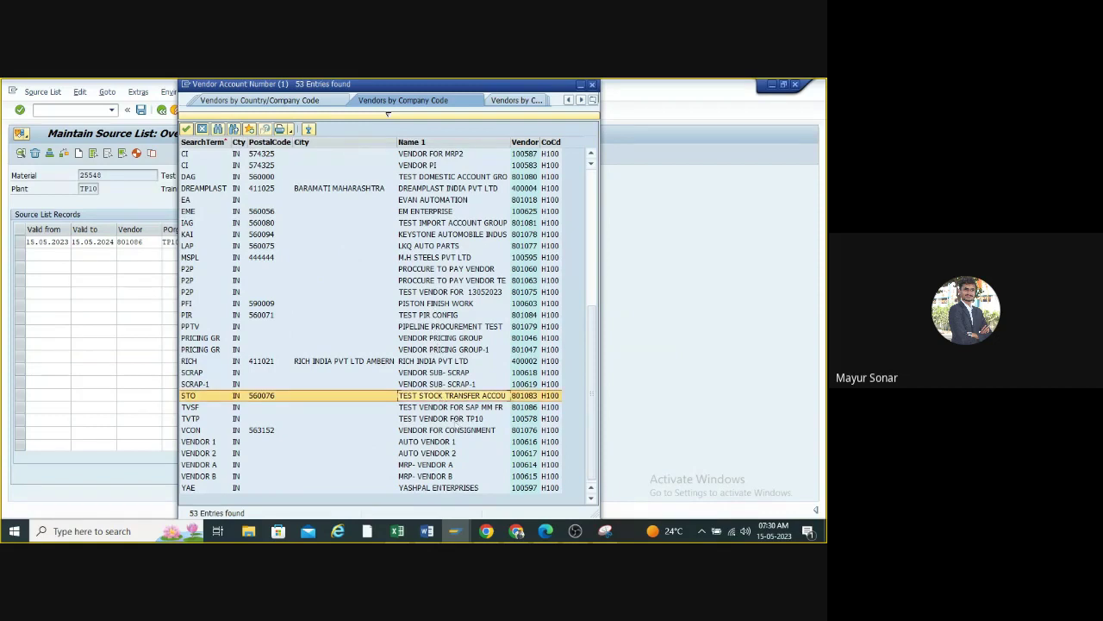
click(455, 410)
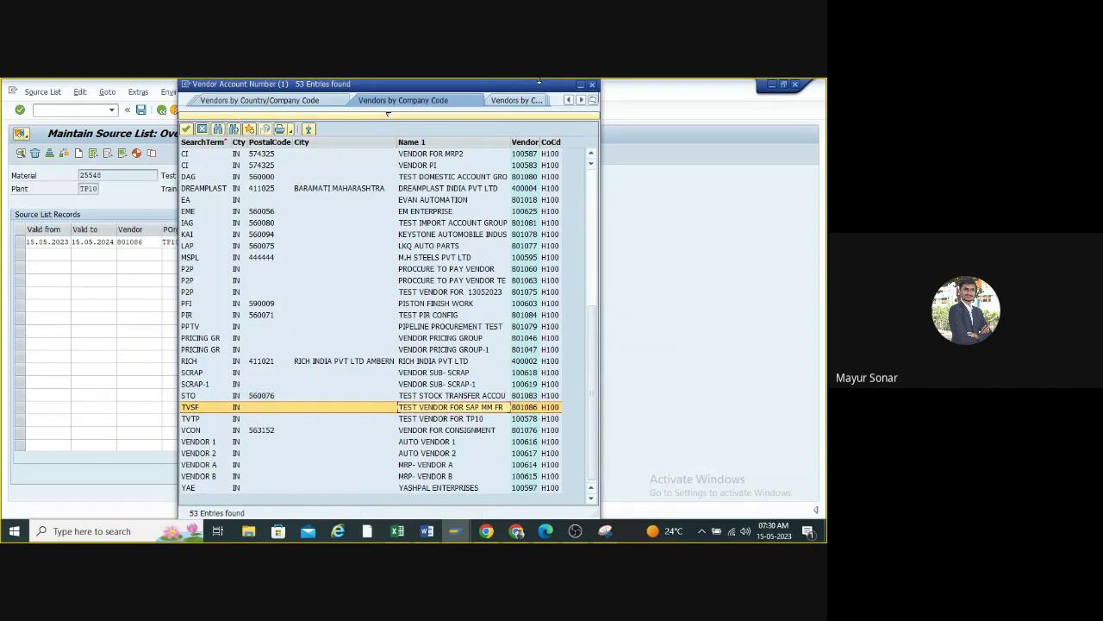
key(Return)
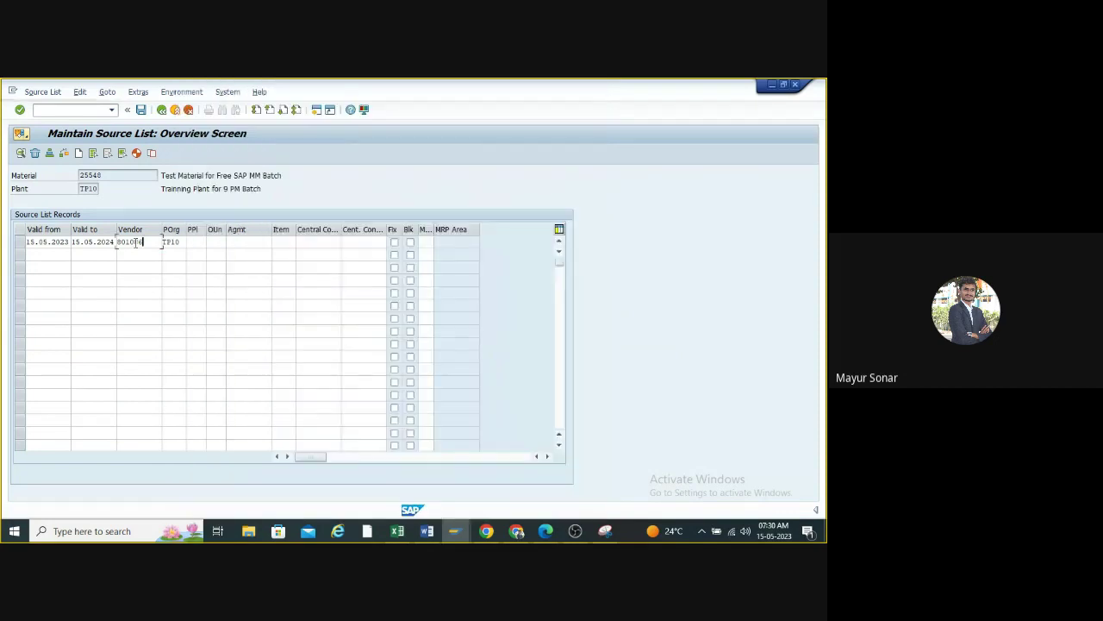
click(195, 255)
click(141, 112)
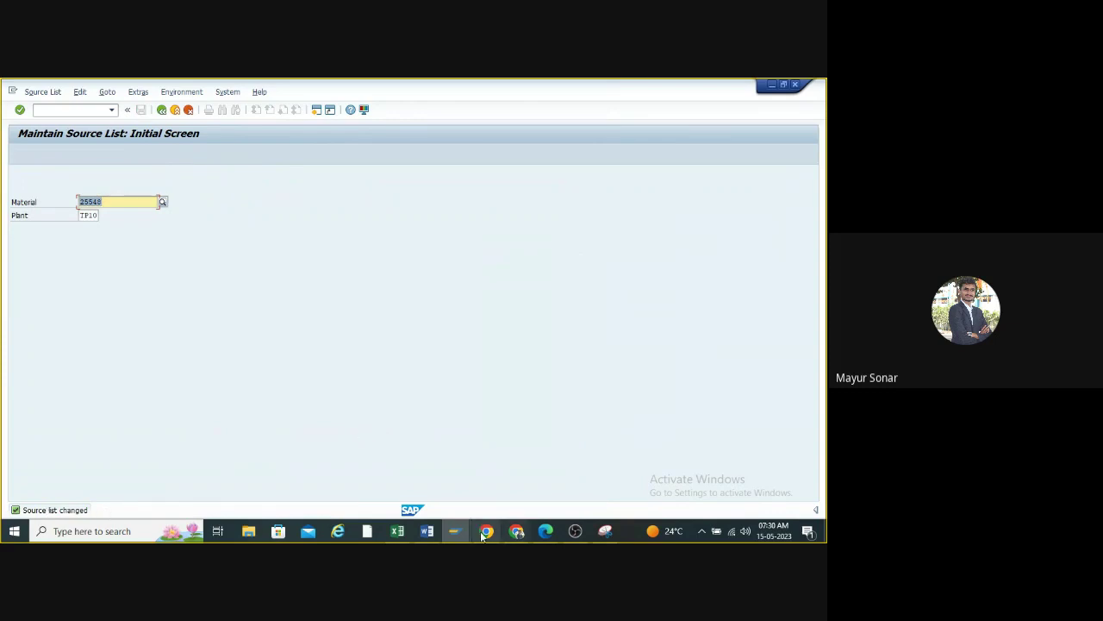
- Review the source list procedure in the Procure to Pay Cycle PDF in Edge, then return to SAP
click(546, 530)
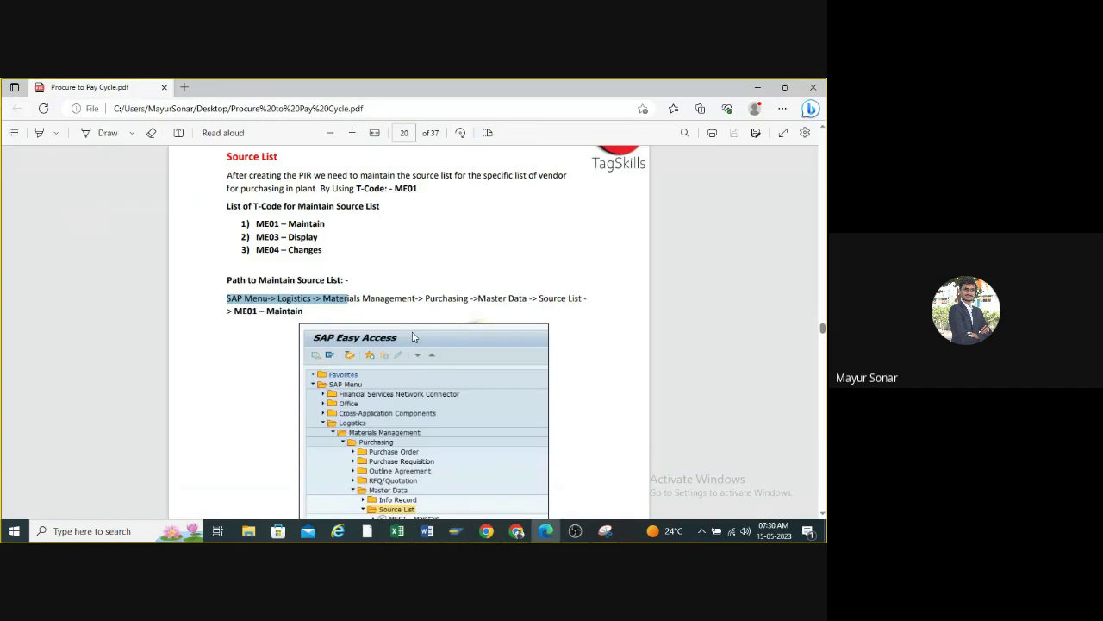
scroll(412, 336, down, 5)
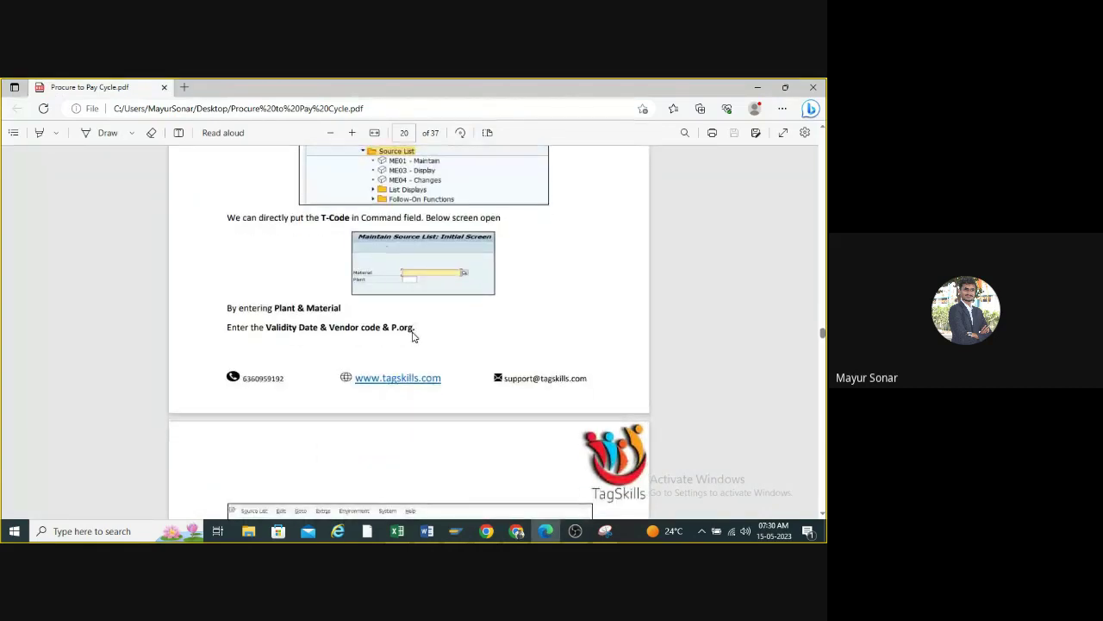
scroll(412, 336, down, 3)
scroll(412, 336, down, 2)
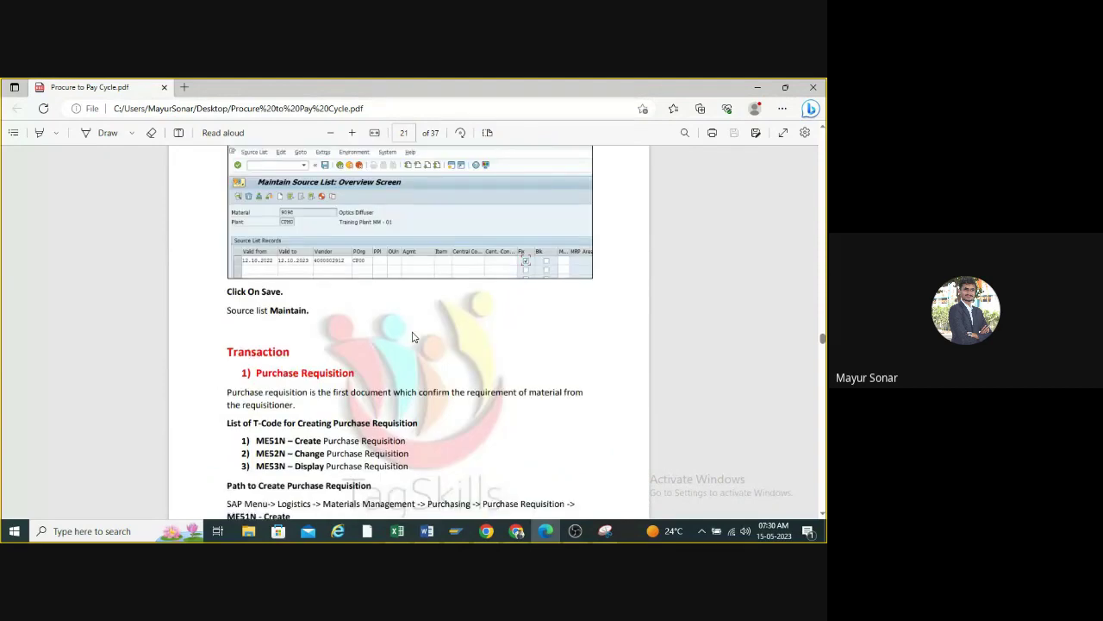
scroll(412, 336, up, 2)
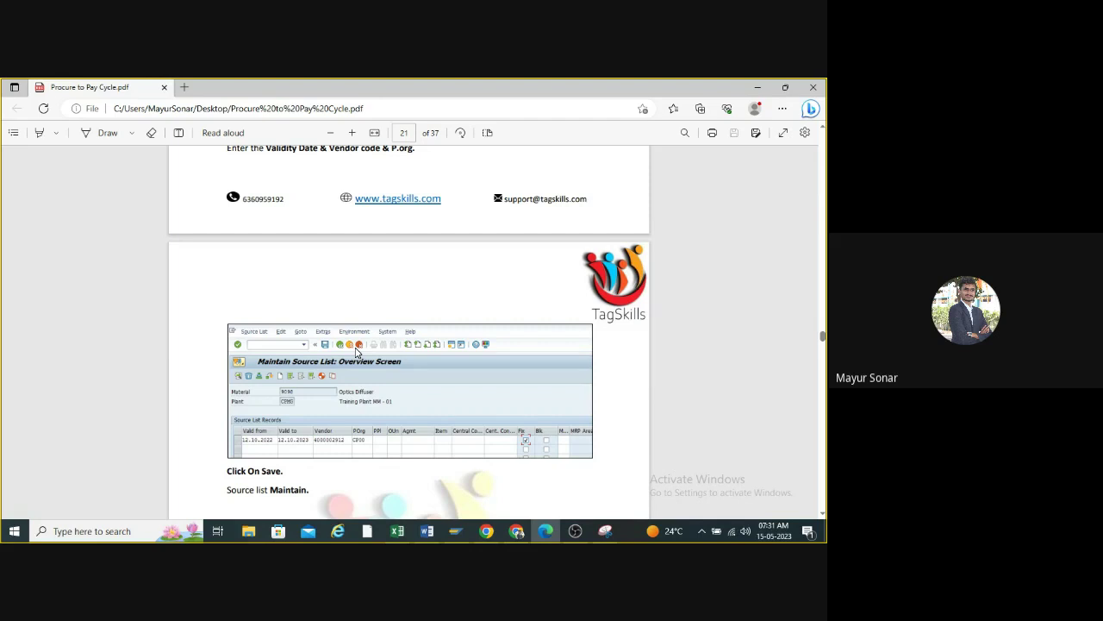
click(755, 88)
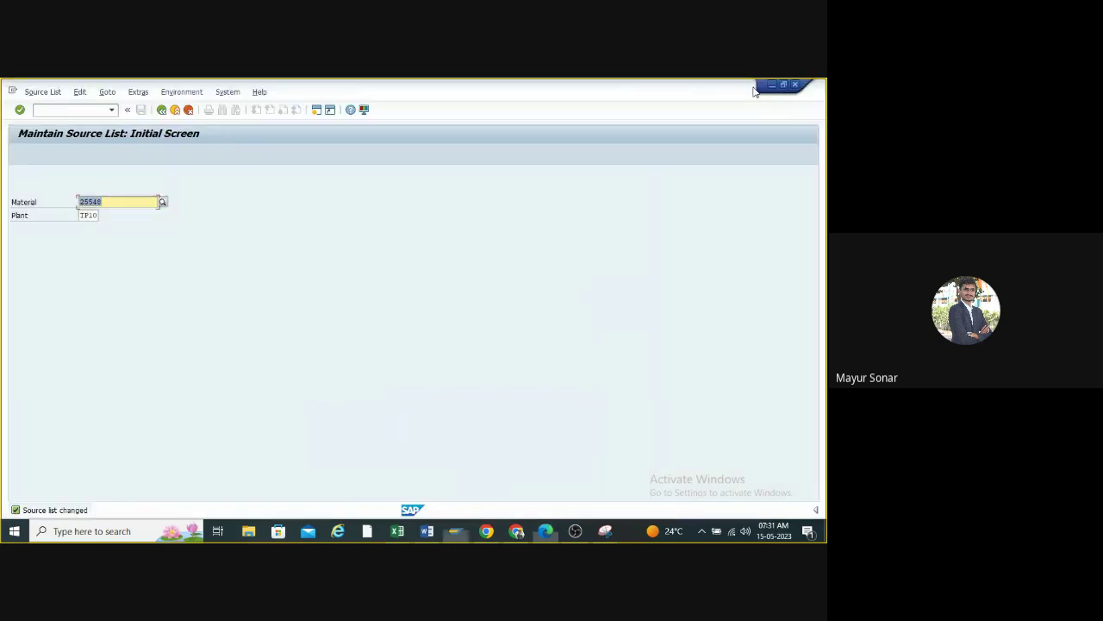
click(516, 532)
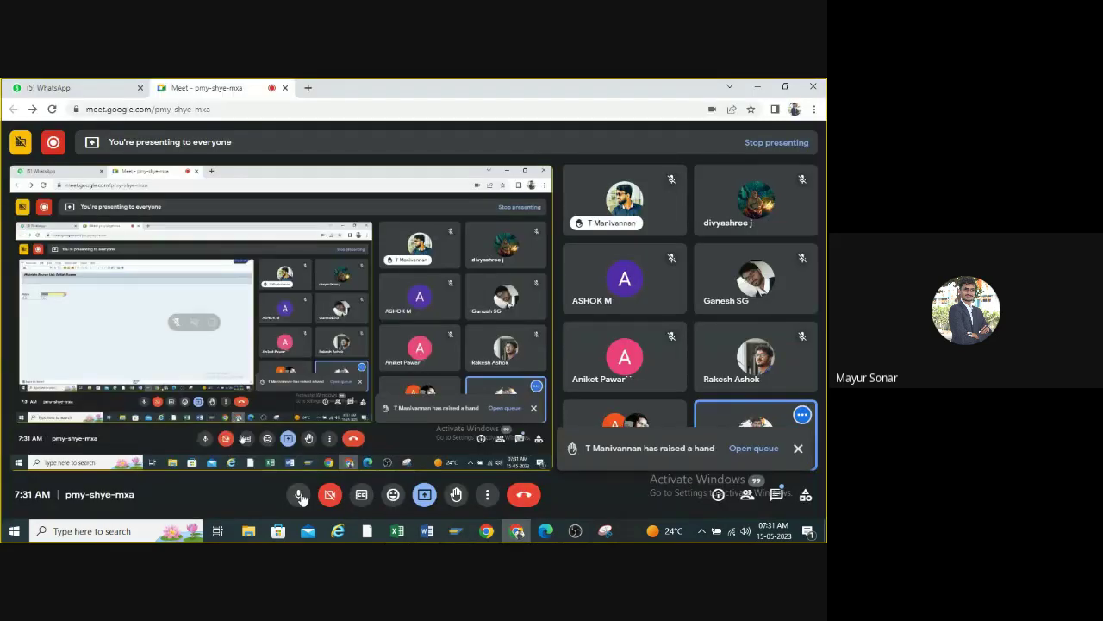
click(424, 493)
click(461, 463)
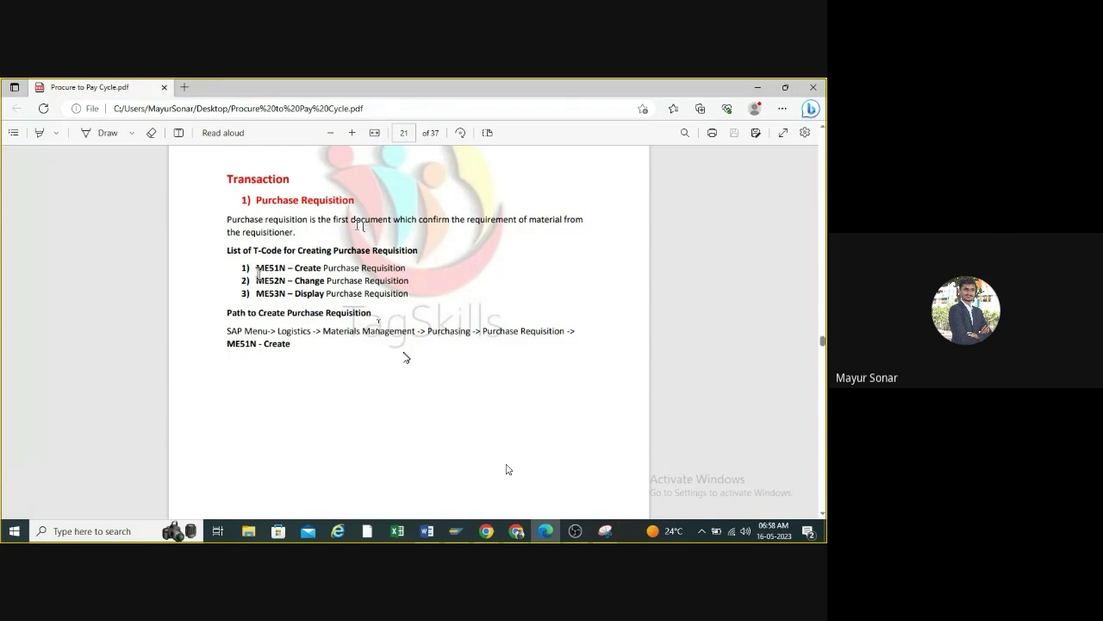
- Examine the purchase requisition transaction codes and menu path in the PDF, checking them alongside the SAP Easy Access screen
scroll(263, 314, down, 1)
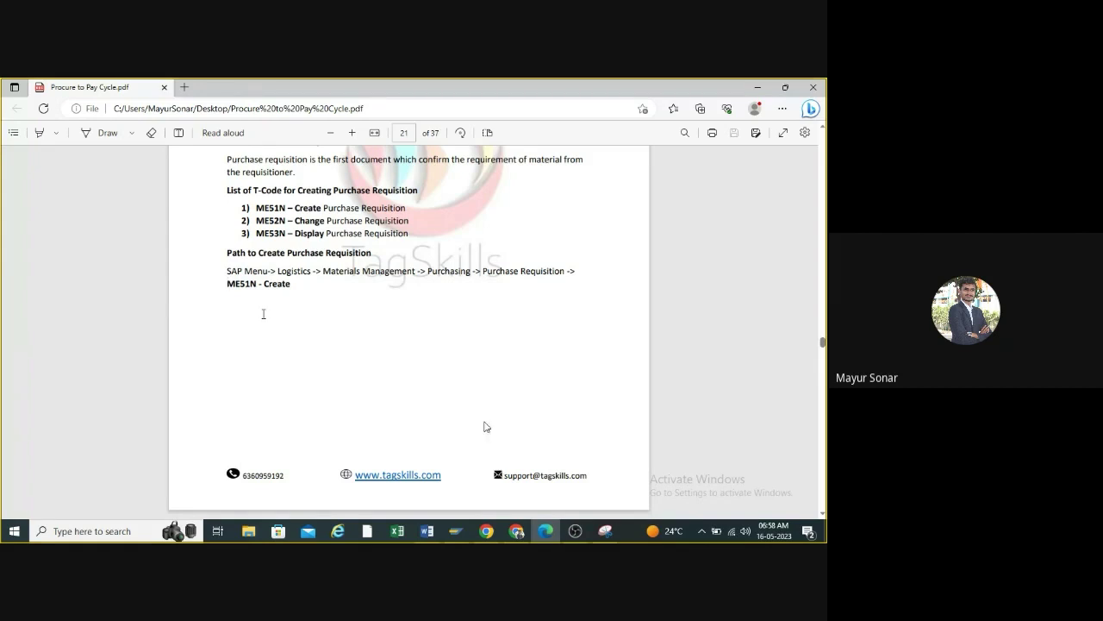
mouse_move(516, 535)
click(457, 532)
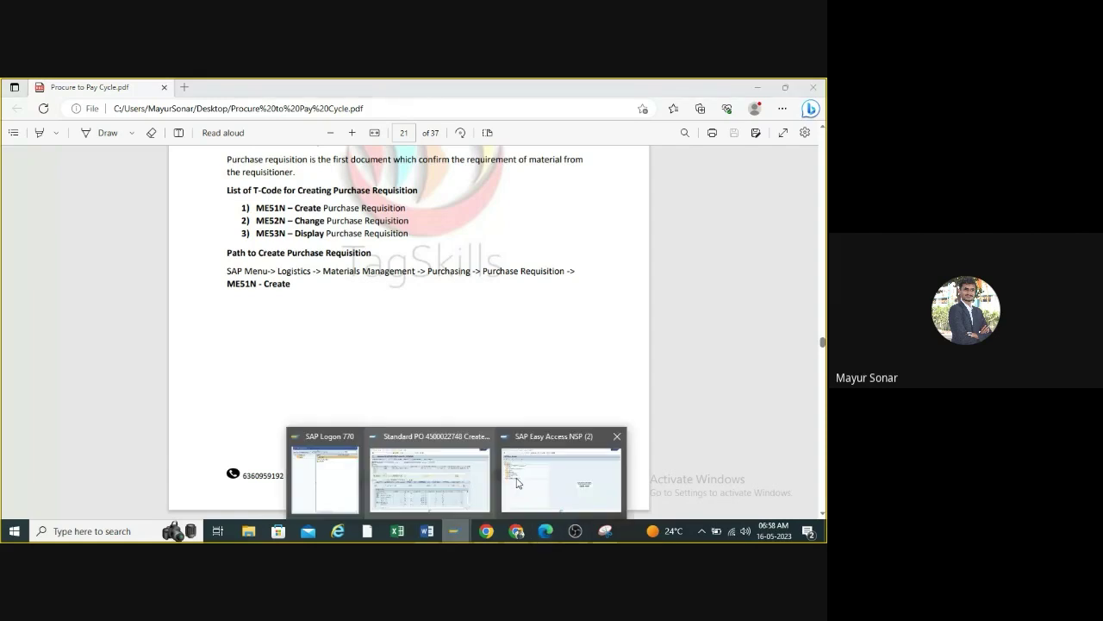
click(518, 482)
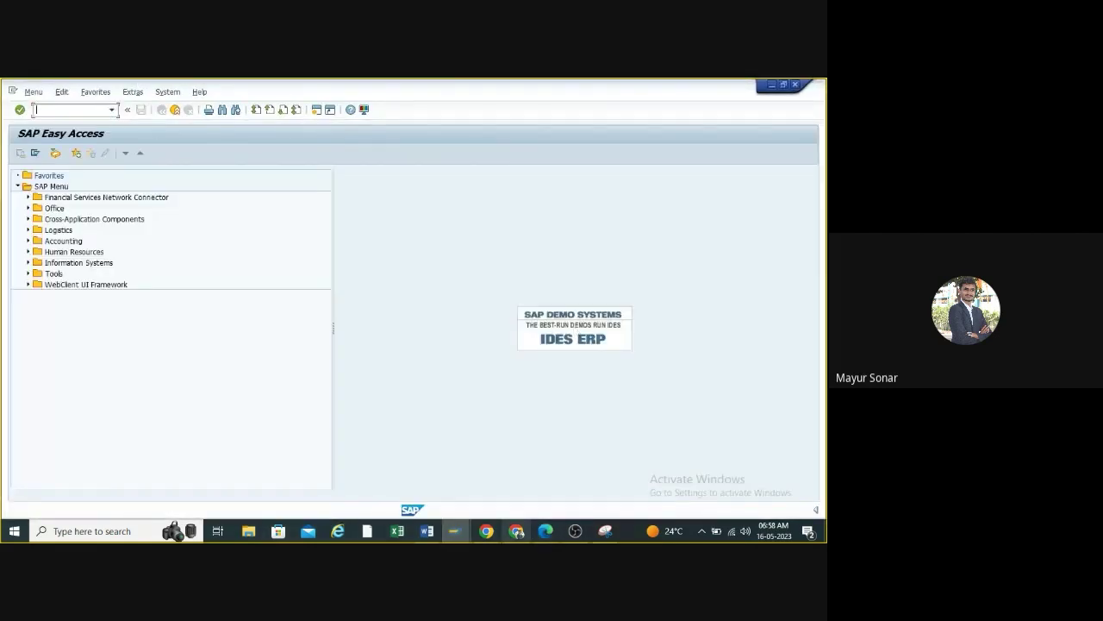
click(551, 531)
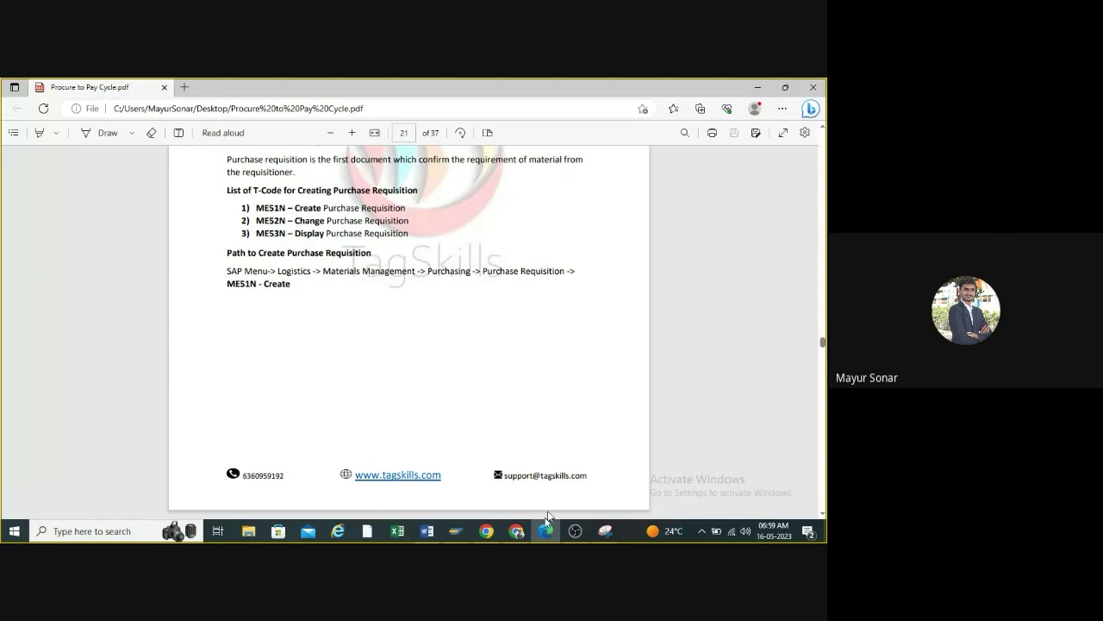
- Close the standard purchase order session and switch to the SAP Easy Access session
click(454, 530)
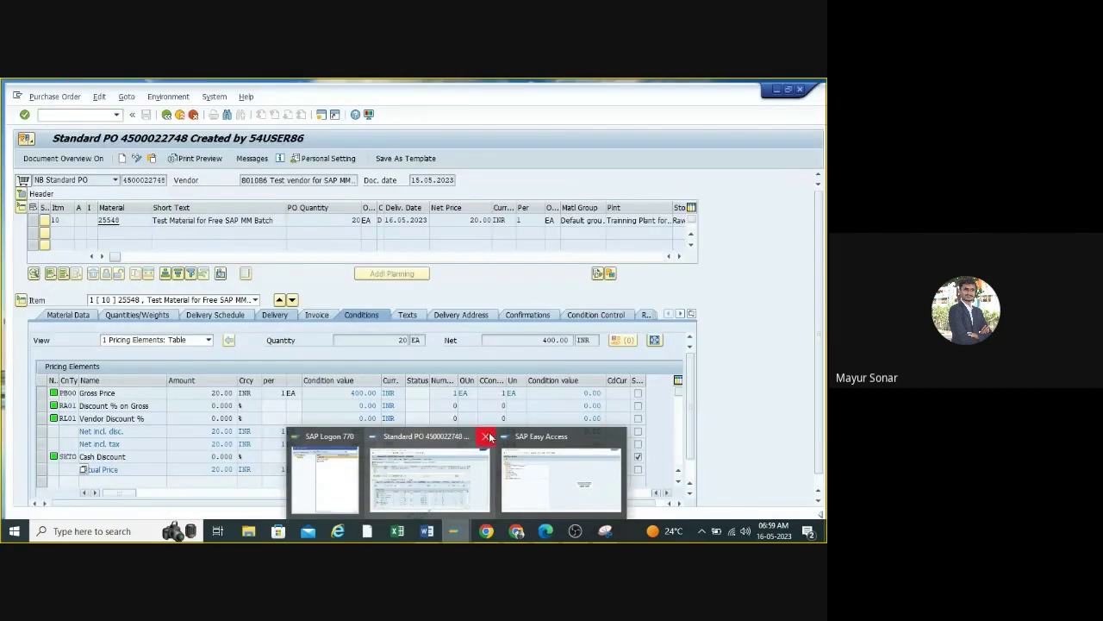
click(485, 436)
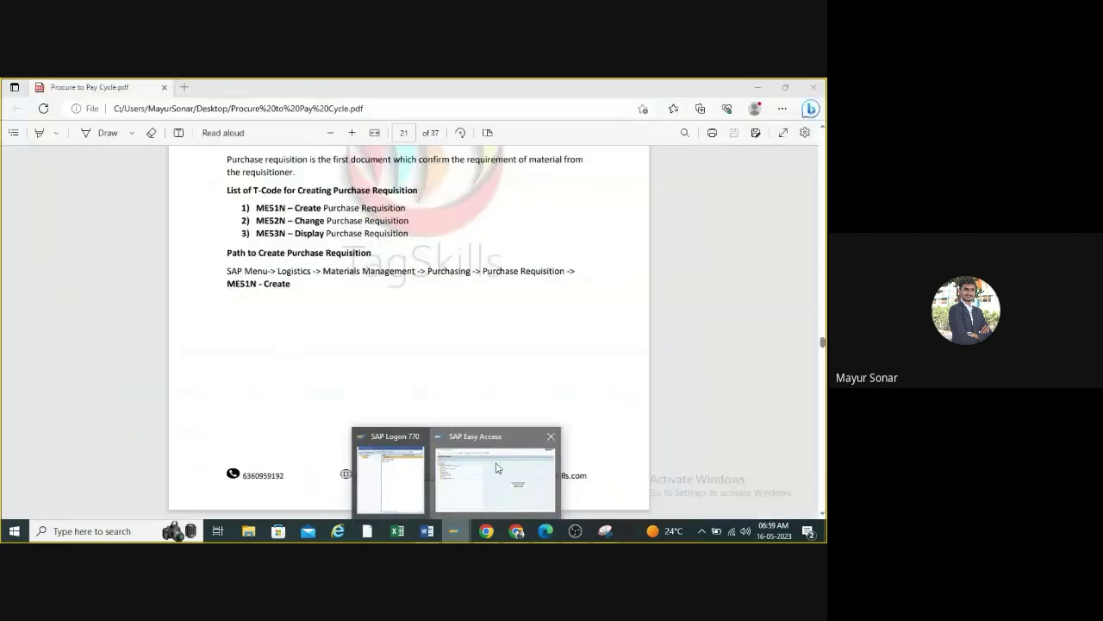
click(491, 470)
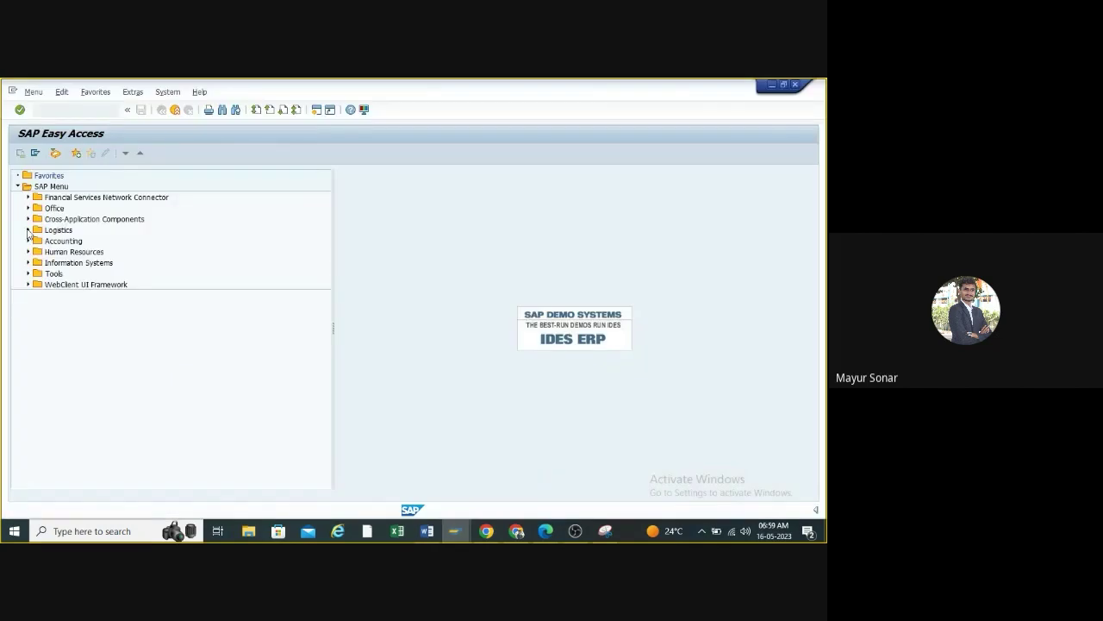
- Expand Logistics, Materials Management, Purchasing and Purchase Requisition in the SAP Menu tree, and start ME51N - Create
click(28, 230)
click(39, 241)
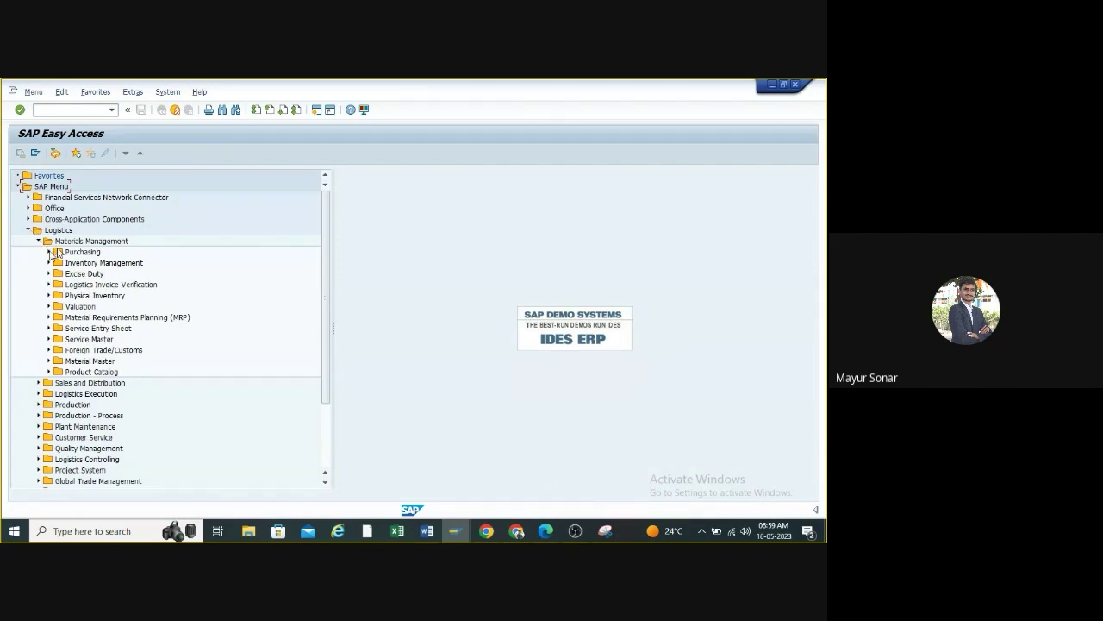
double_click(78, 252)
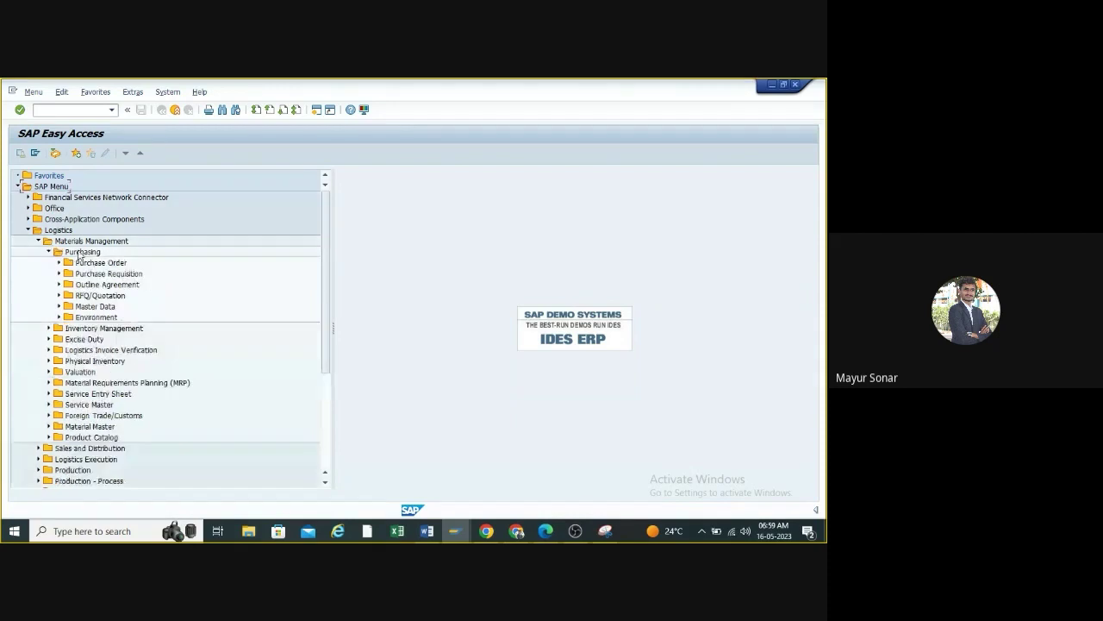
click(58, 274)
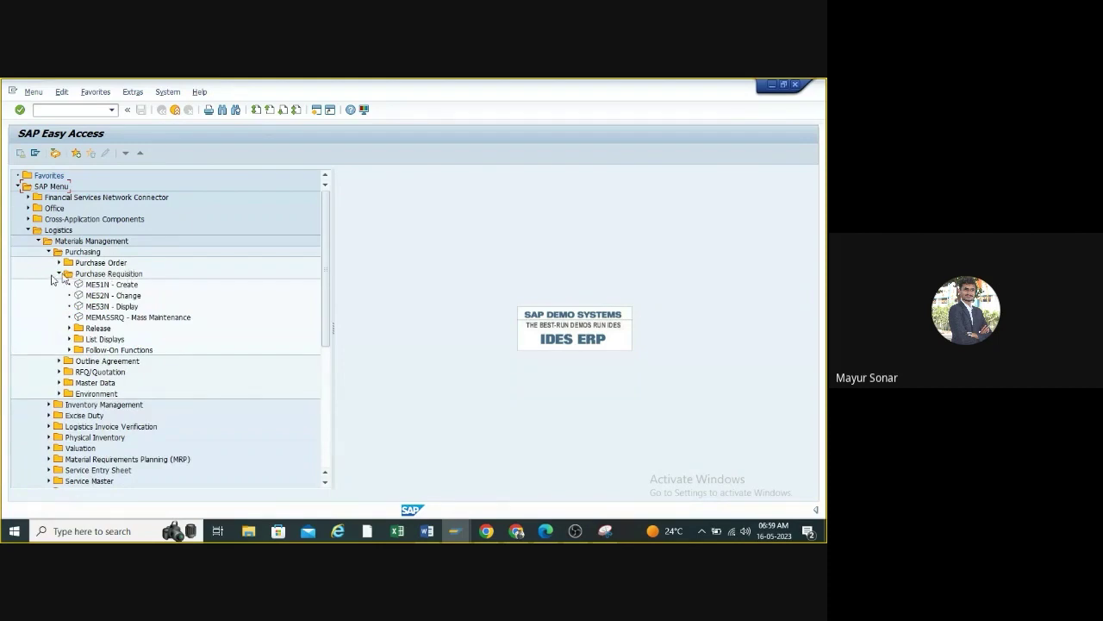
click(55, 111)
double_click(95, 287)
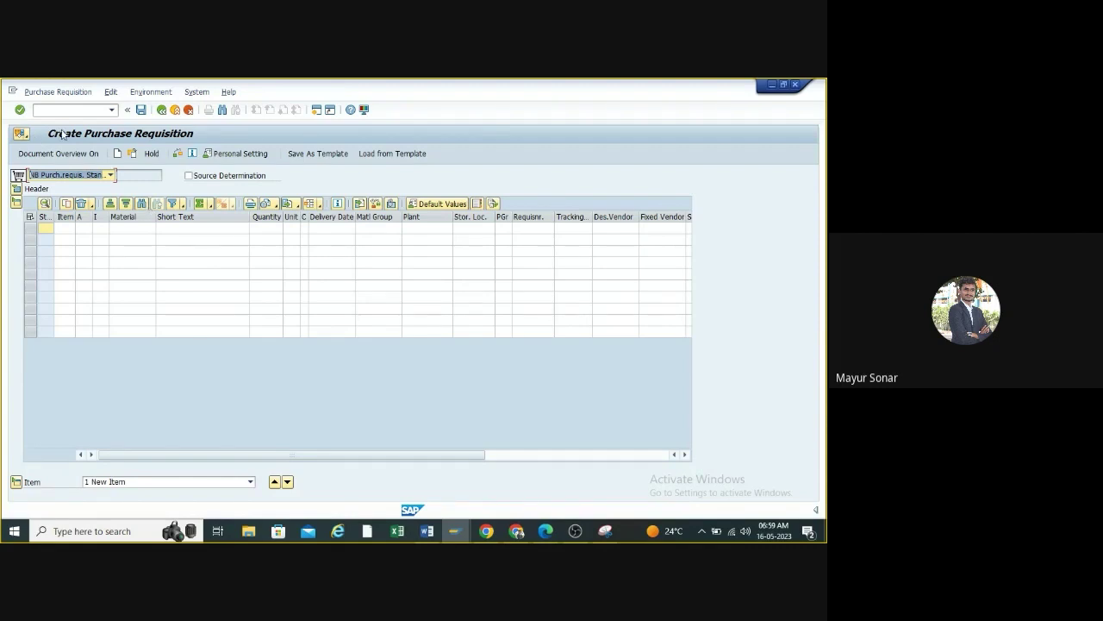
- Collapse the requisition's item overview and inspect the header note area, leaving the header collapsed
click(16, 203)
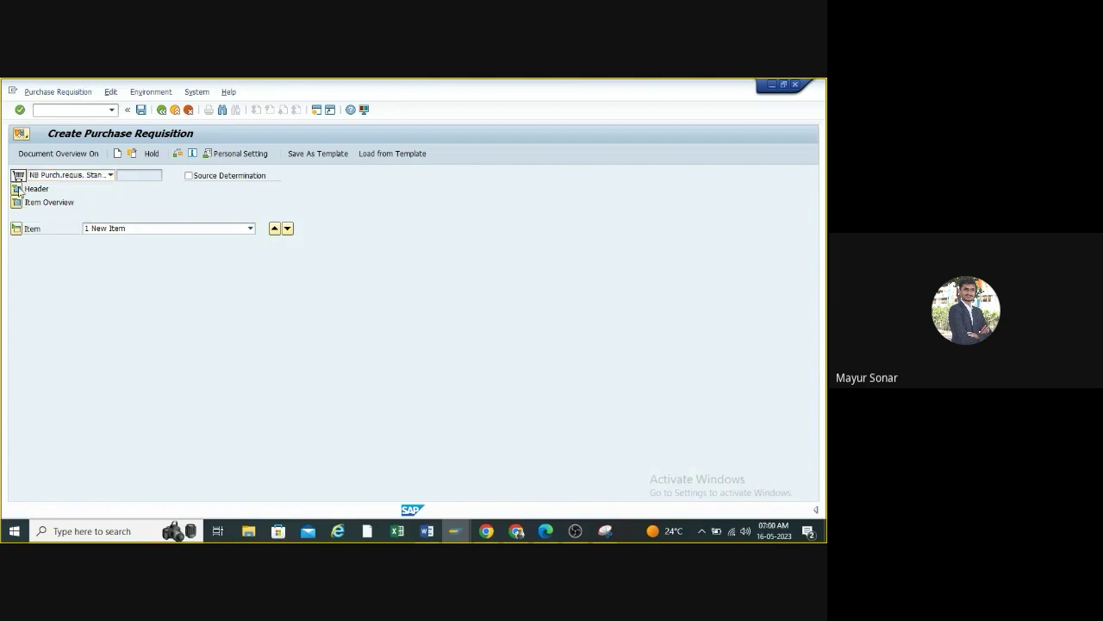
click(16, 188)
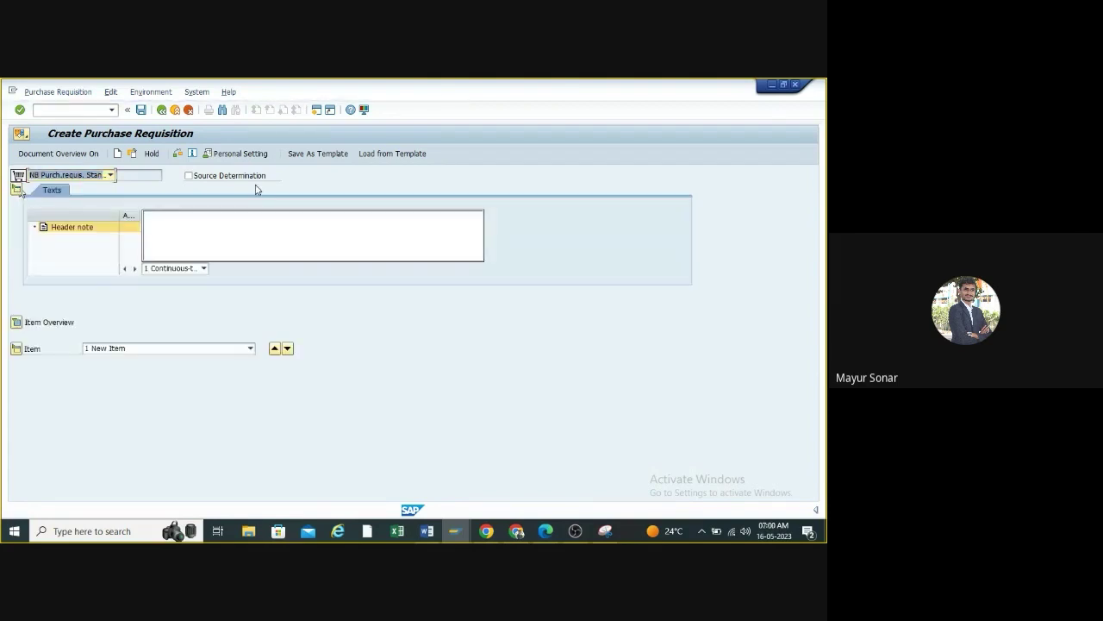
click(190, 226)
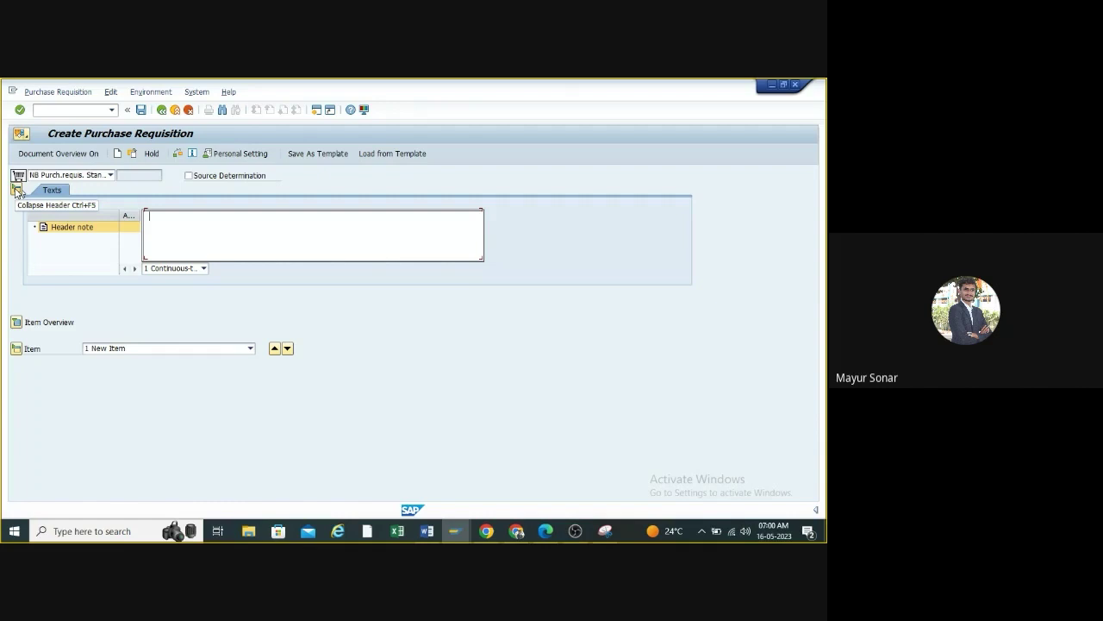
click(15, 190)
- Choose document type NB Purch.requis. Stand. for the requisition and show the item overview for entering the first item
click(69, 175)
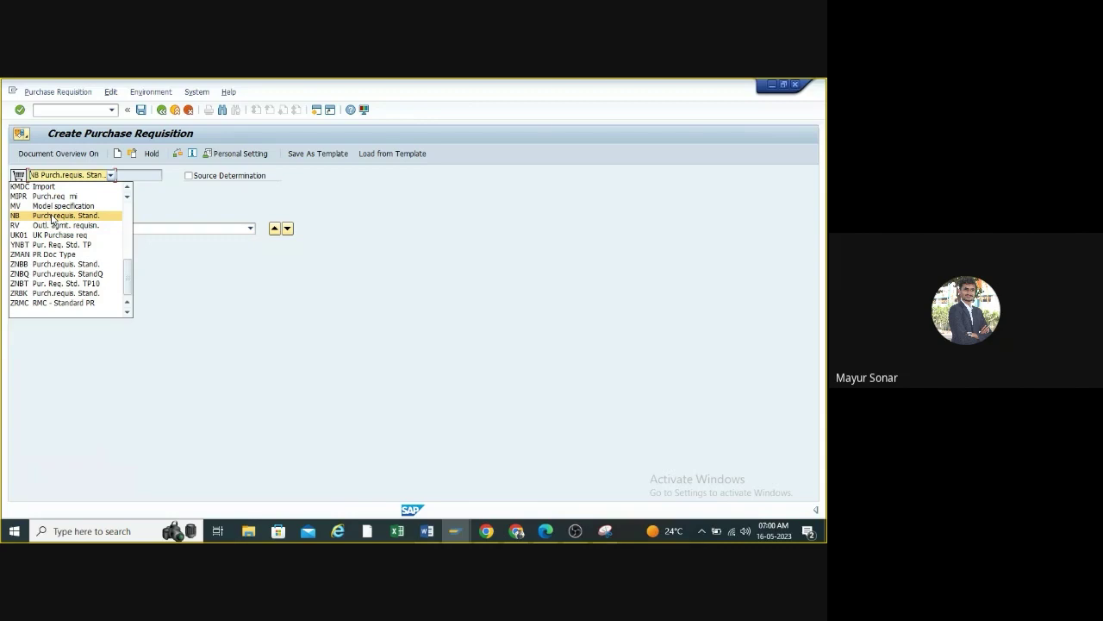
click(52, 215)
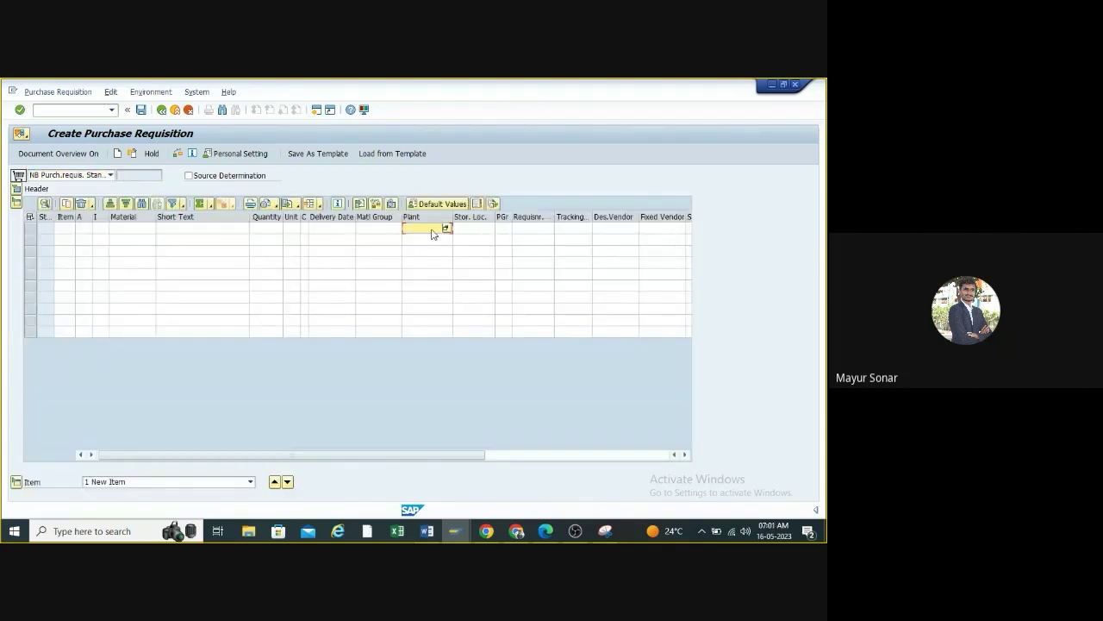
click(464, 229)
- Copy material number 25548 from the training document in Word and enter it as the first requisition item's material in SAP
click(136, 232)
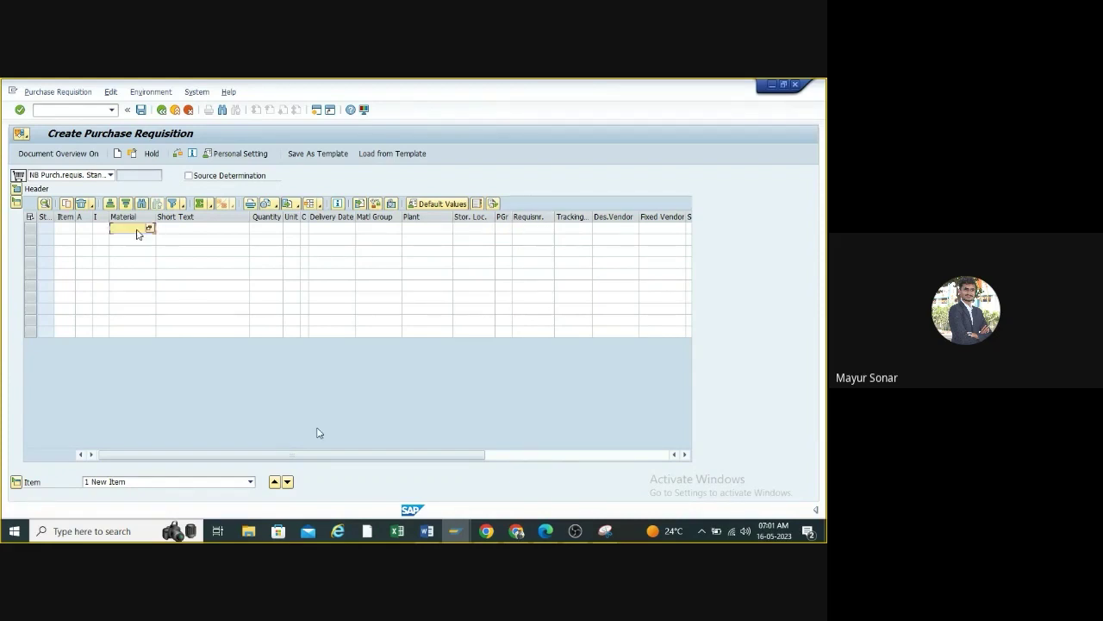
click(427, 531)
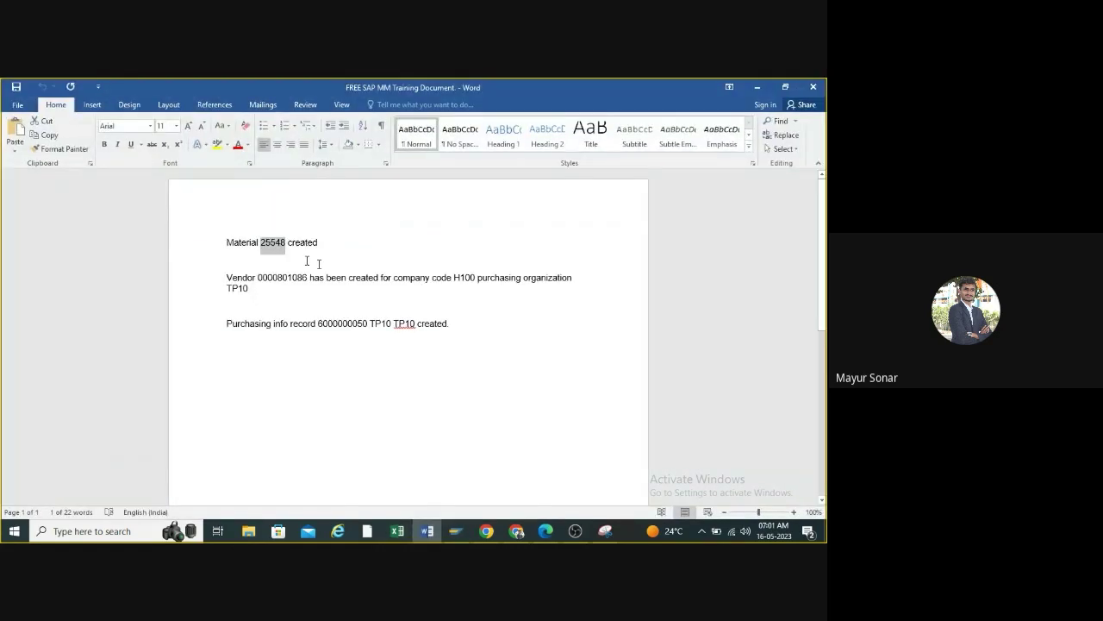
click(306, 260)
double_click(272, 242)
key(ctrl+c)
click(755, 90)
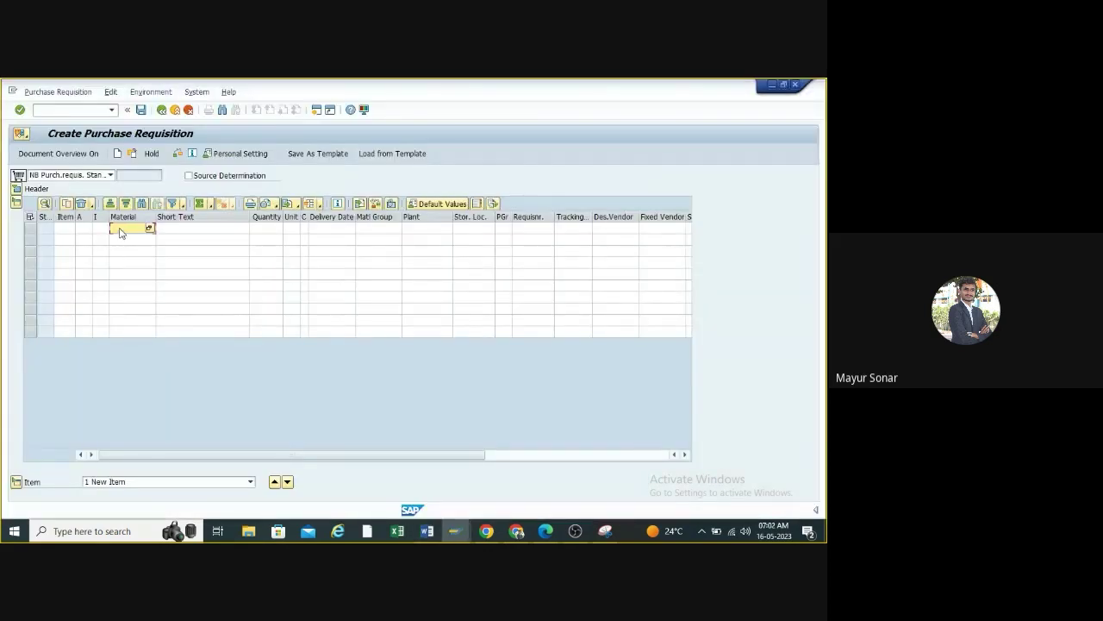
key(ctrl+v)
- Set the item's quantity to 100, plant to TP10 and storage location to the raw material location, and confirm the item
click(257, 229)
text(100)
click(415, 229)
click(417, 231)
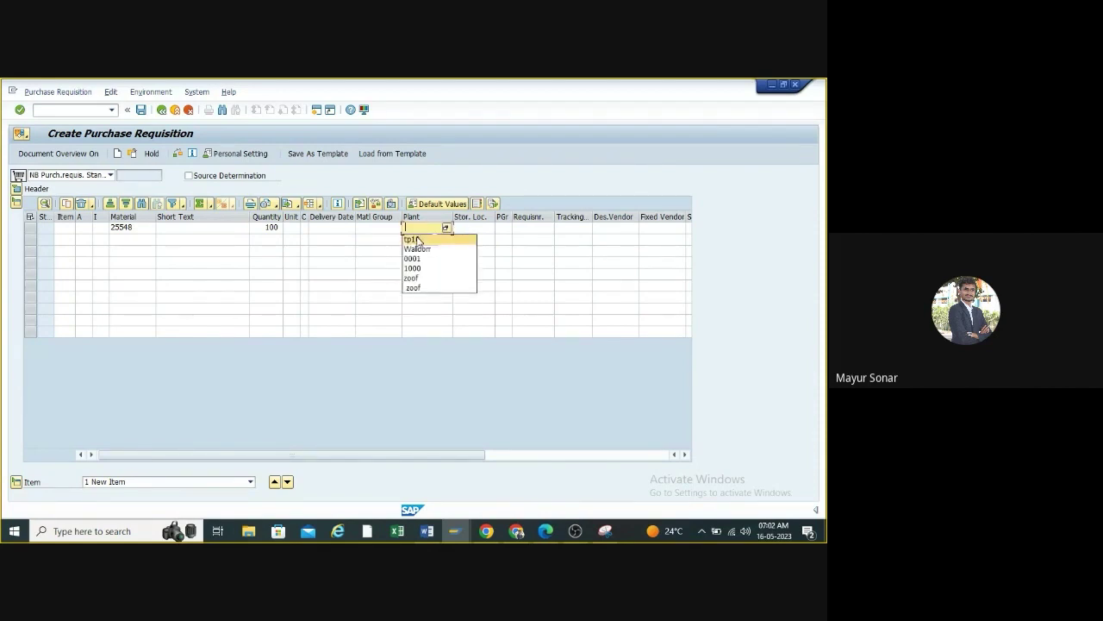
click(416, 238)
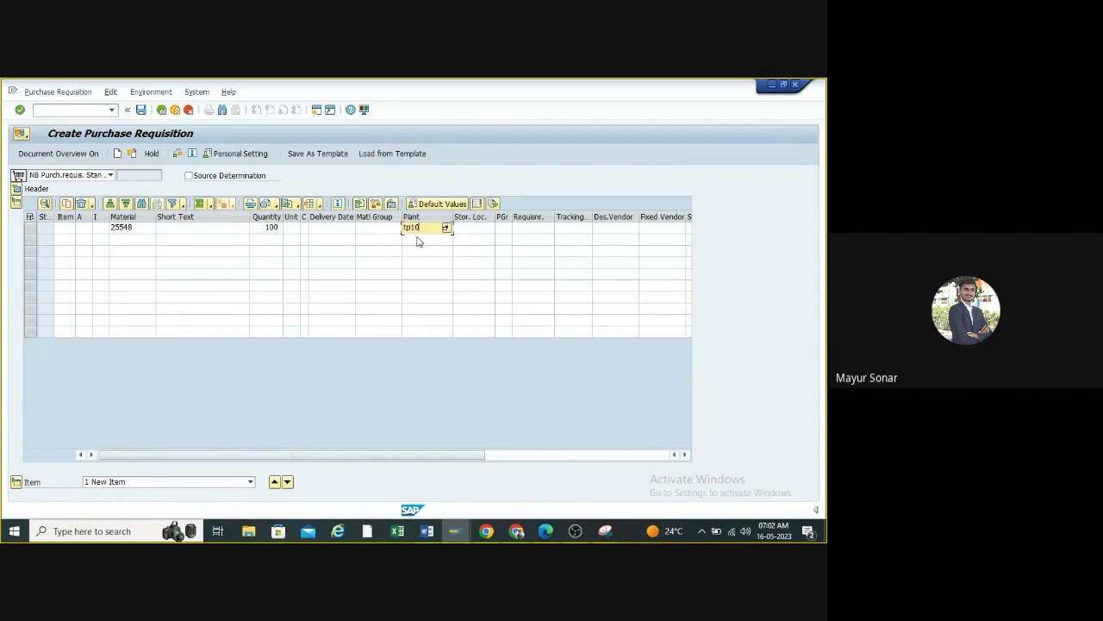
click(472, 229)
click(472, 229)
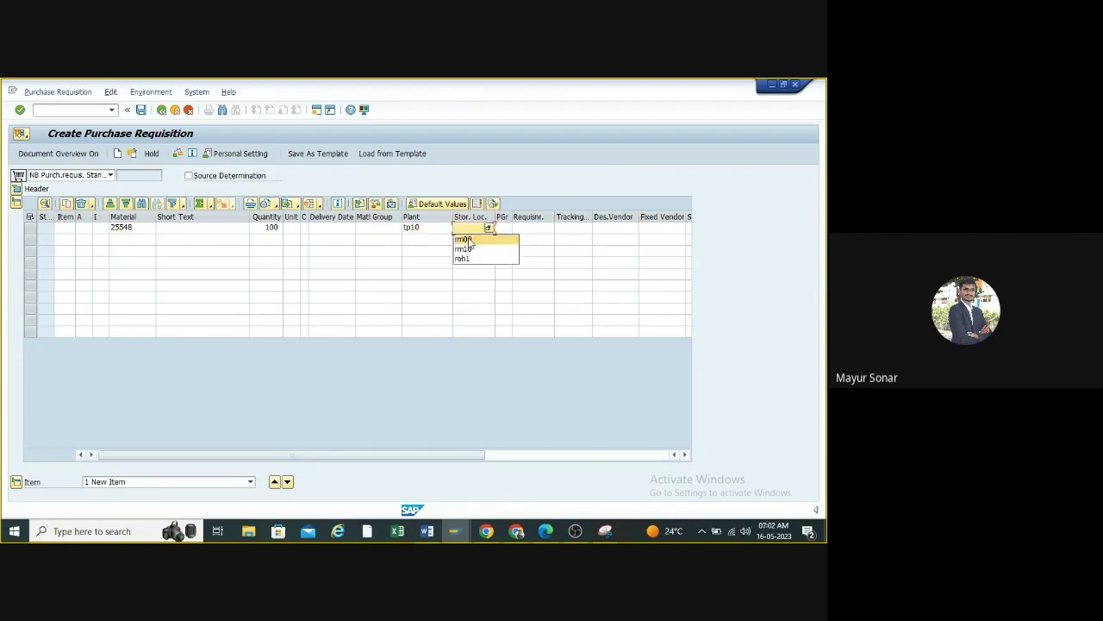
click(469, 239)
key(Return)
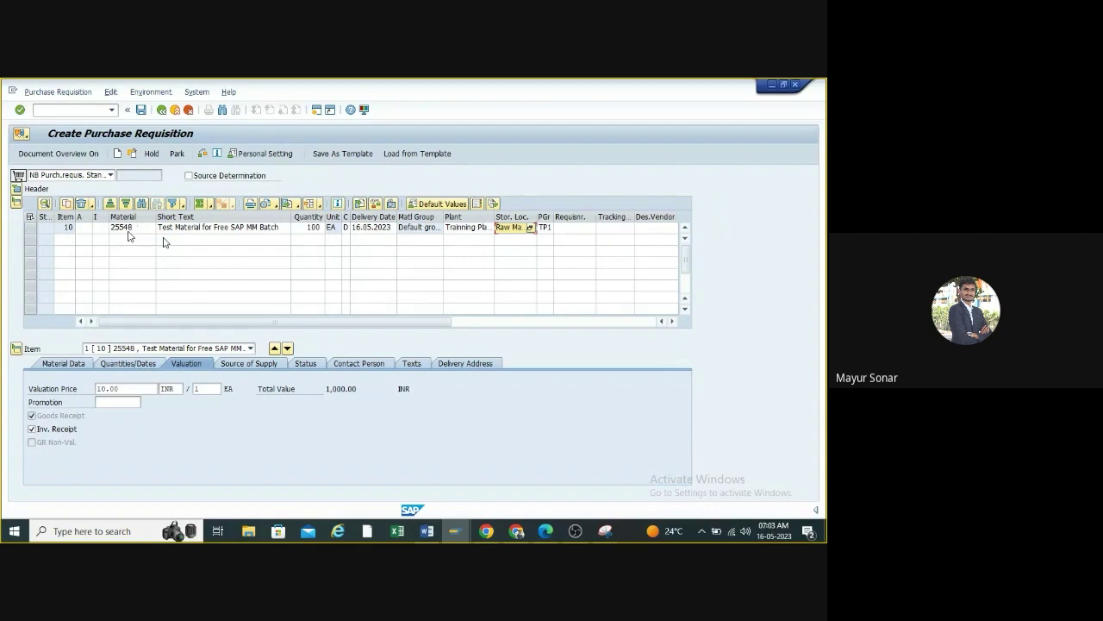
- Open the material search help for the second item row and search Plant Material by Description for plant TP10
click(137, 227)
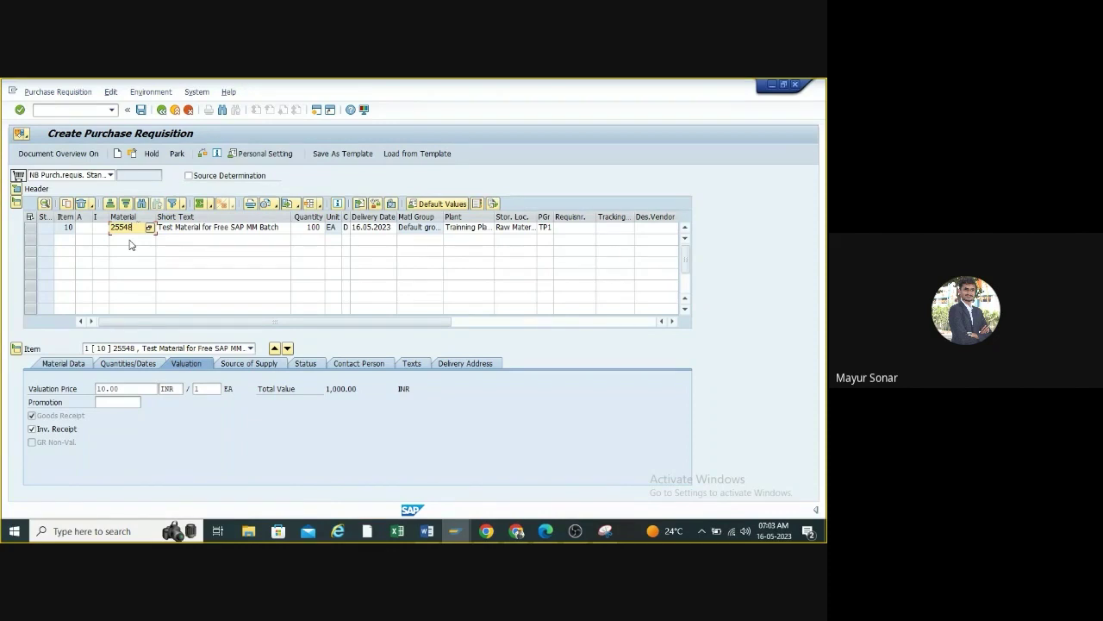
click(130, 242)
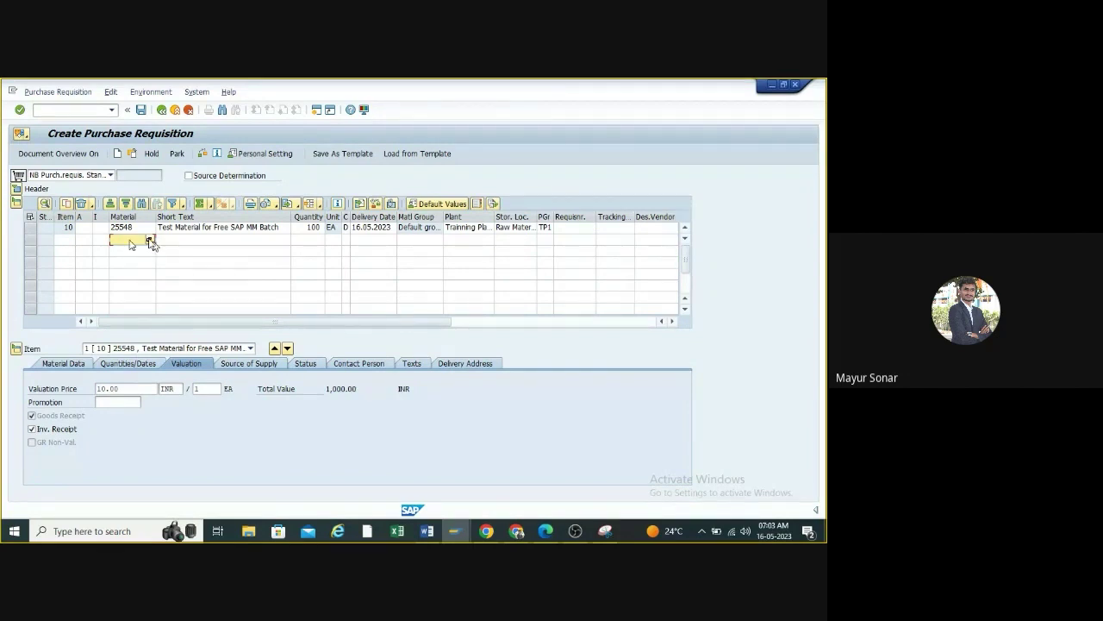
click(149, 241)
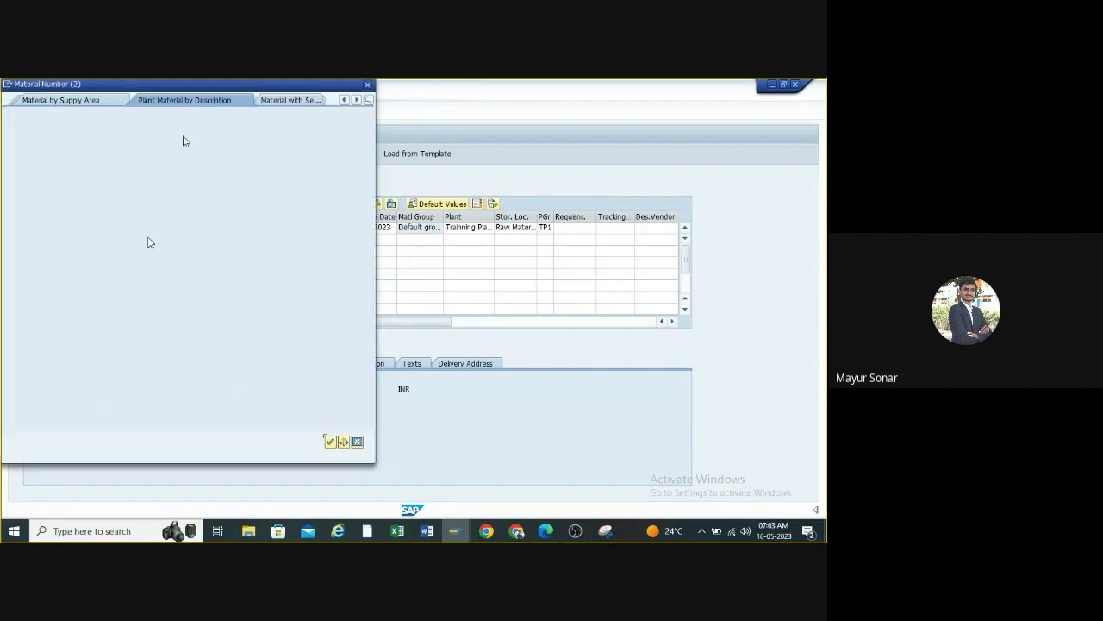
click(369, 101)
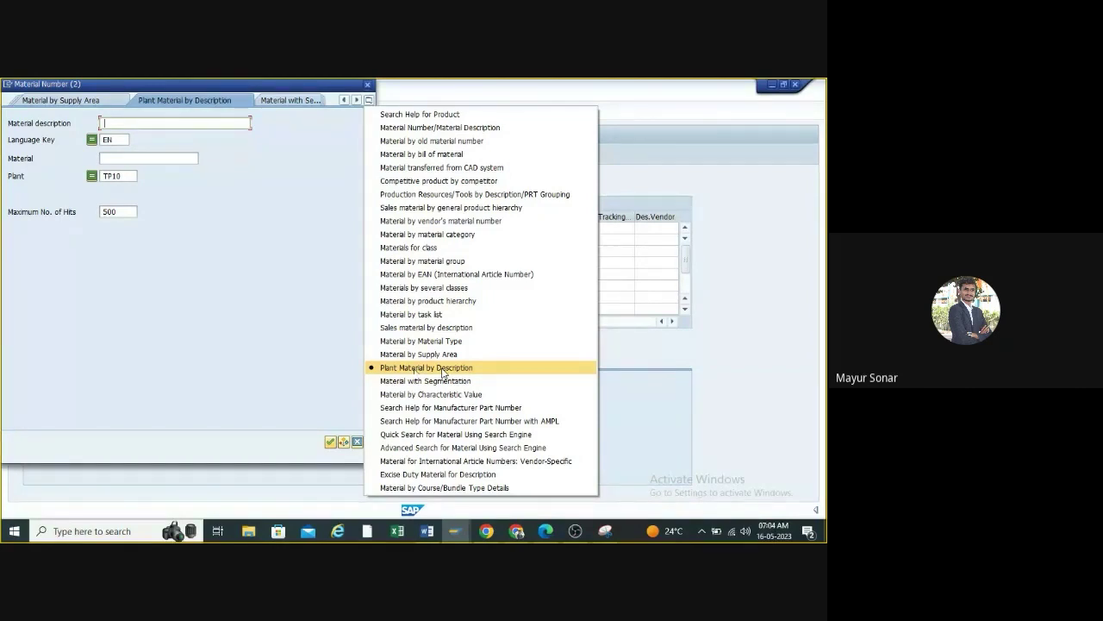
click(415, 370)
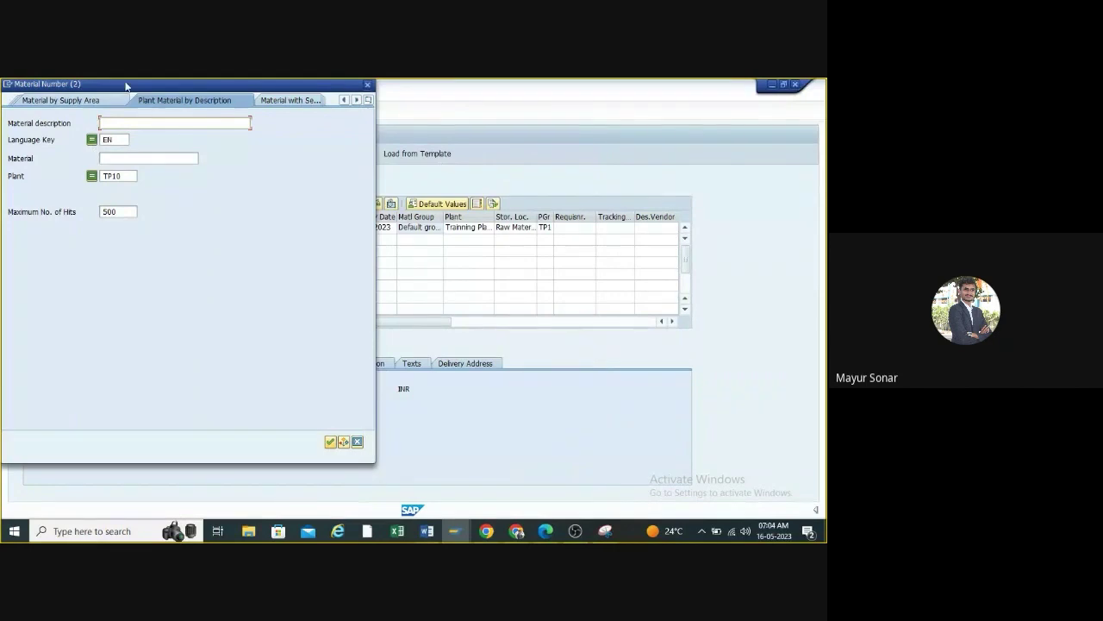
drag(125, 87, 159, 102)
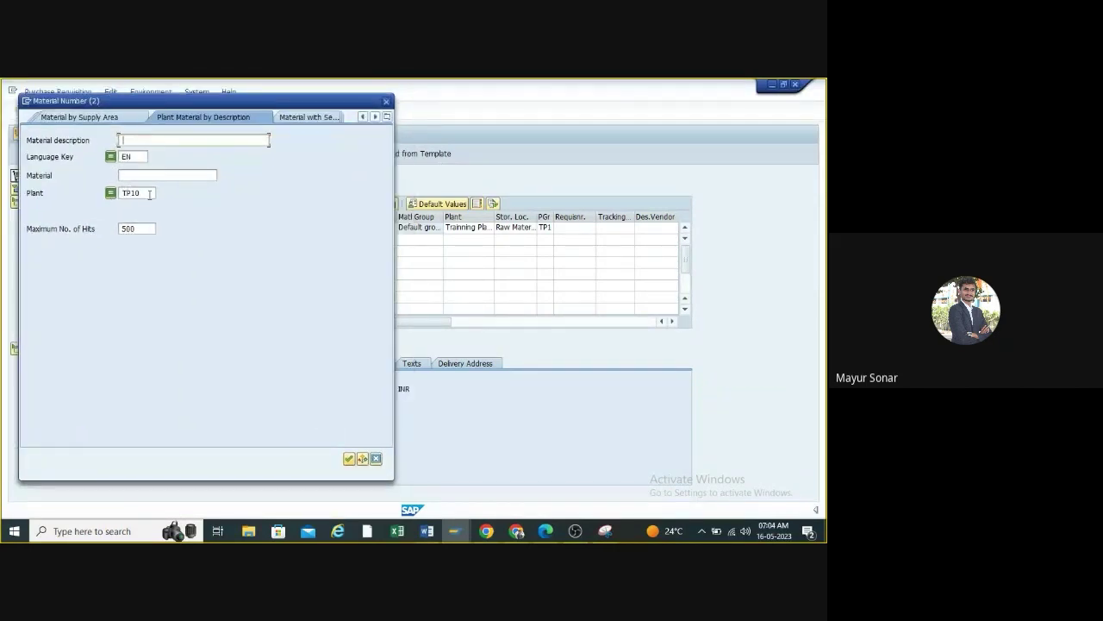
double_click(149, 193)
click(349, 459)
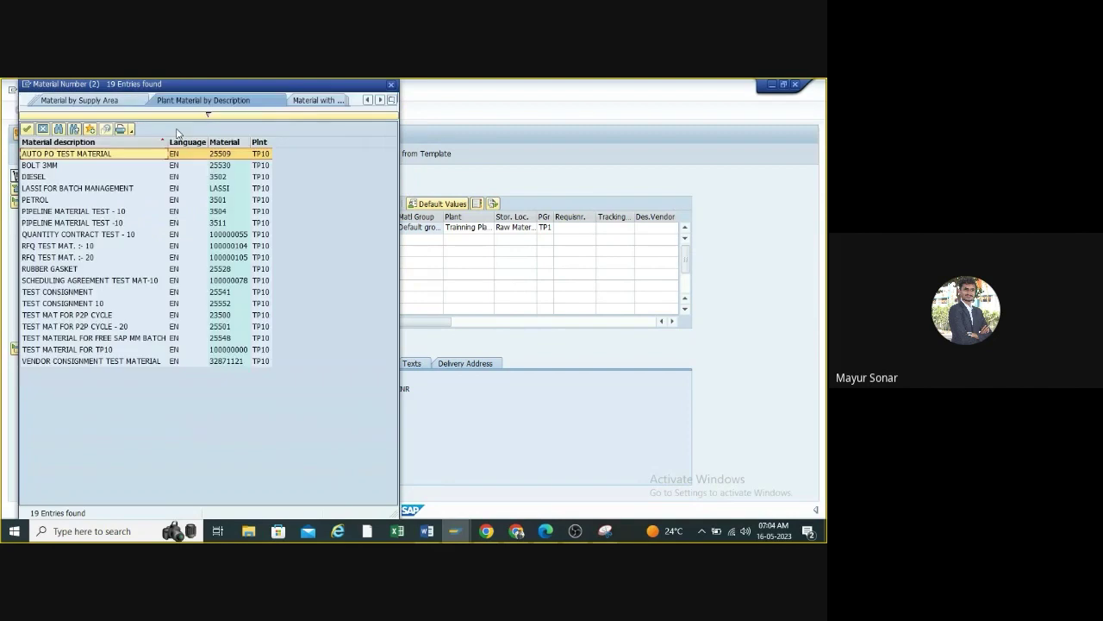
- Examine the materials found for plant TP10, including the Free SAP MM Batch test material, and close the search help without choosing one
drag(185, 89, 275, 86)
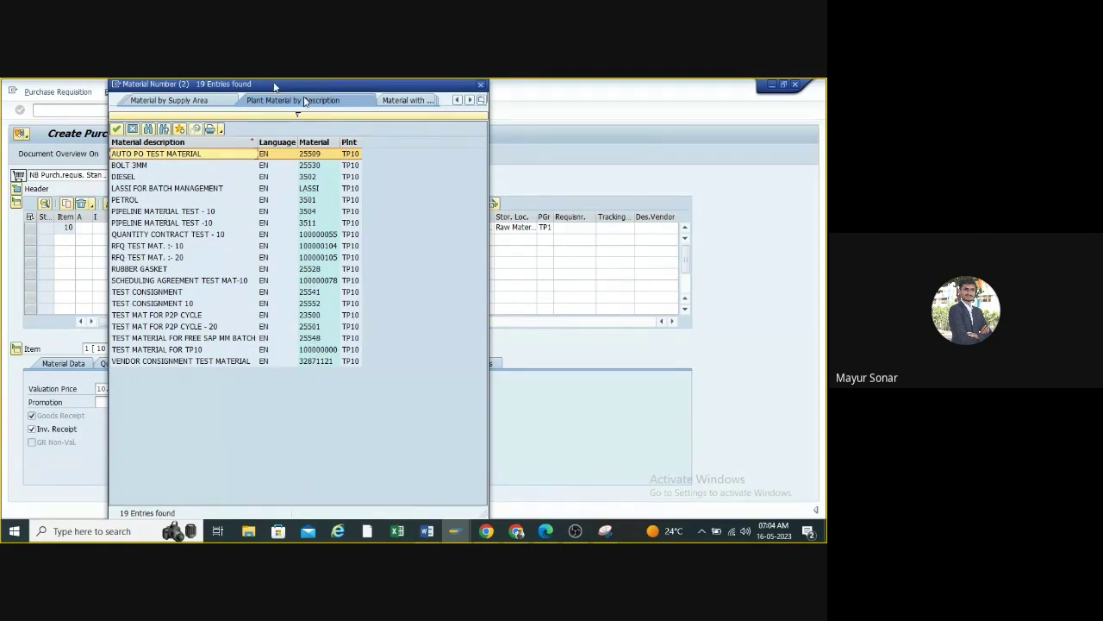
click(308, 165)
click(311, 177)
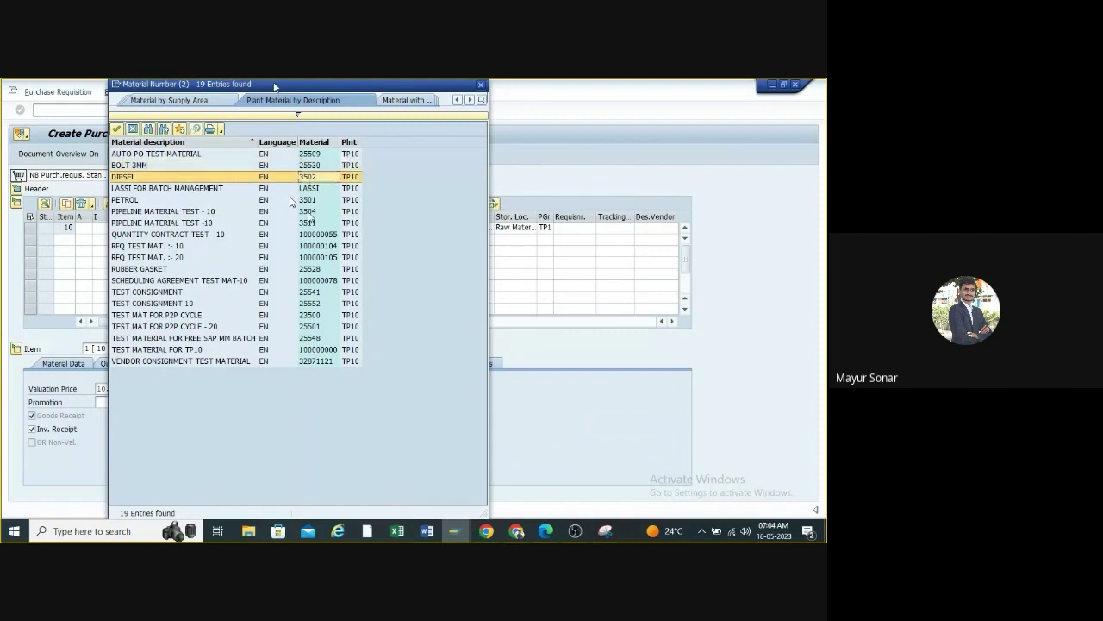
click(172, 188)
click(178, 246)
click(203, 292)
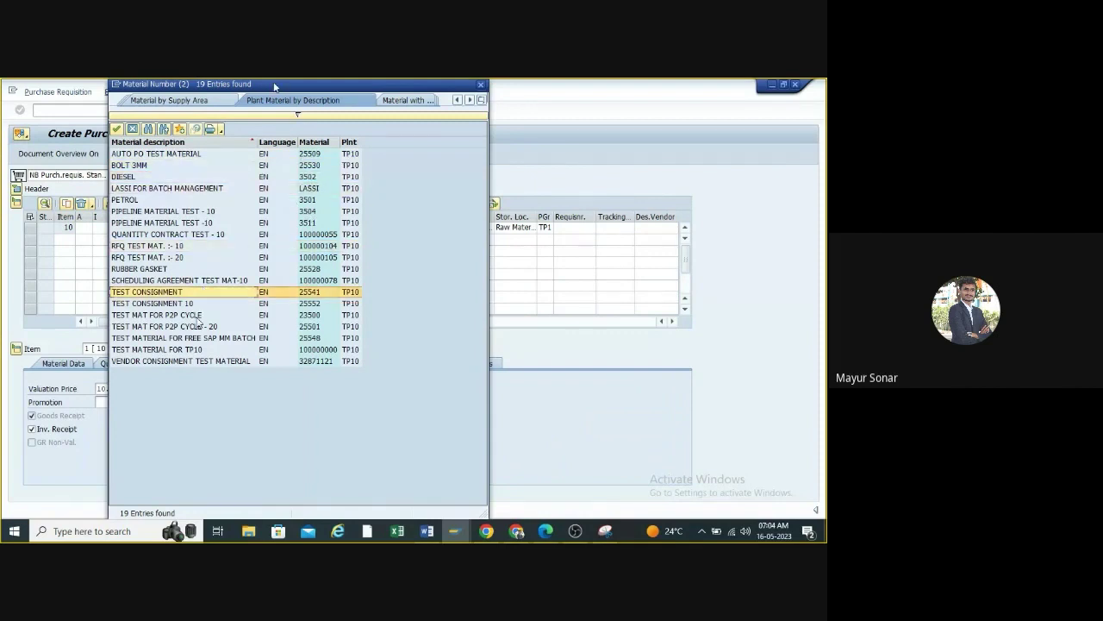
click(197, 316)
click(211, 338)
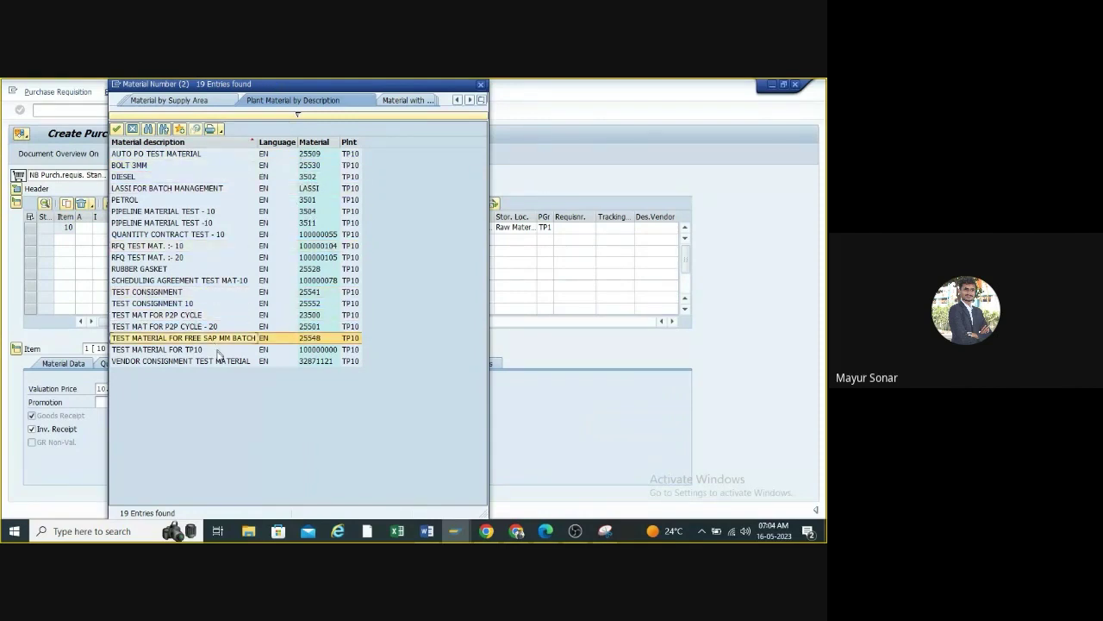
click(218, 351)
click(232, 363)
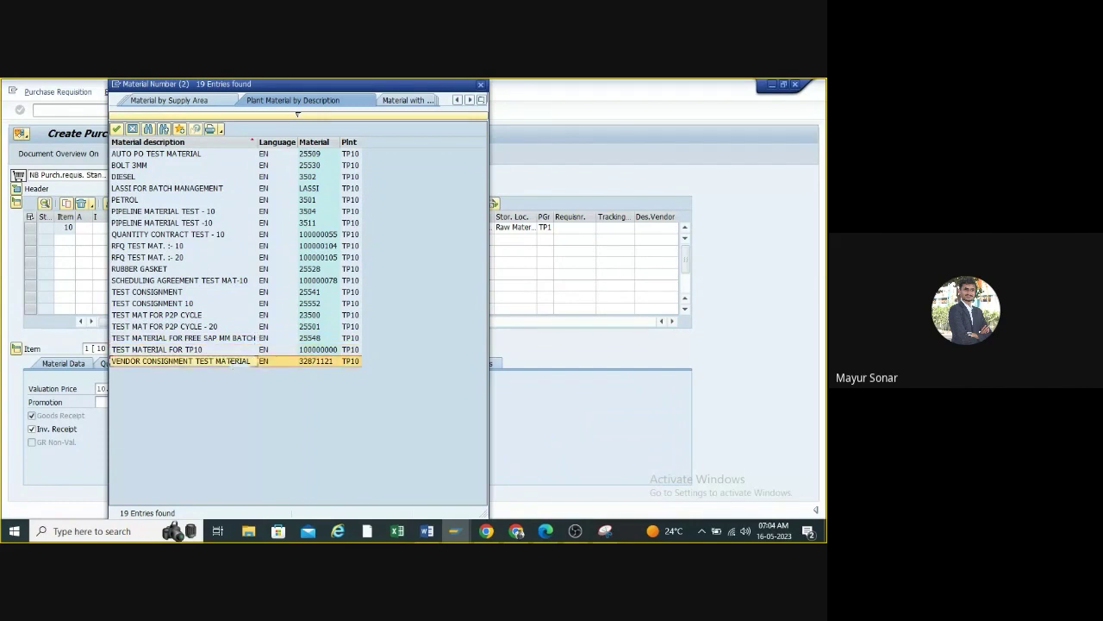
click(232, 341)
drag(346, 85, 438, 89)
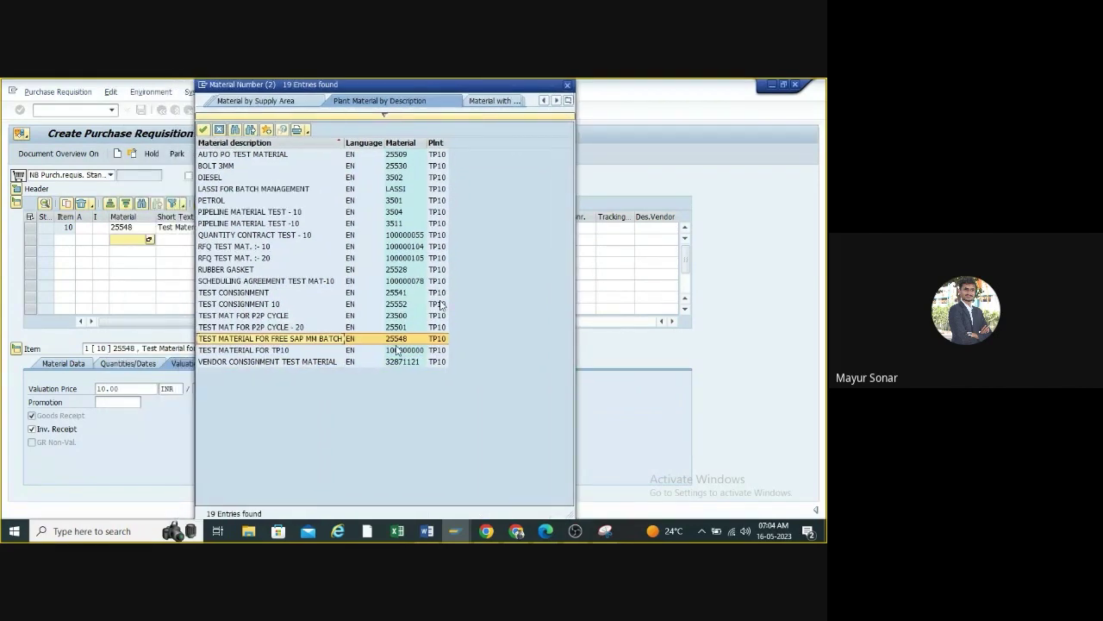
click(567, 84)
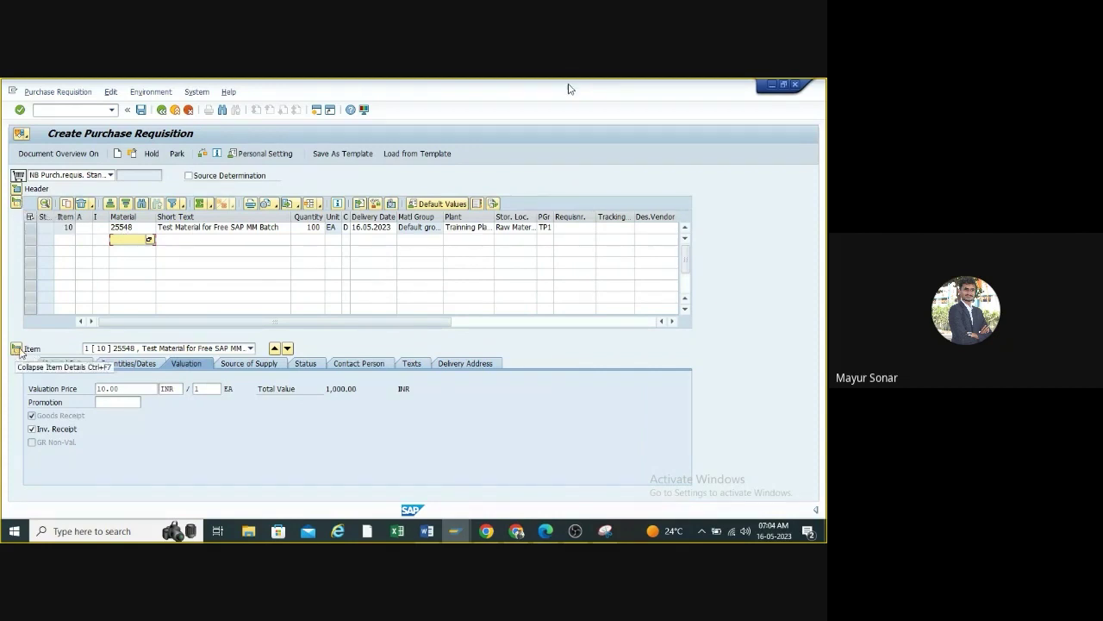
- Review the requisition item's material data, quantities and dates, and valuation details
click(53, 364)
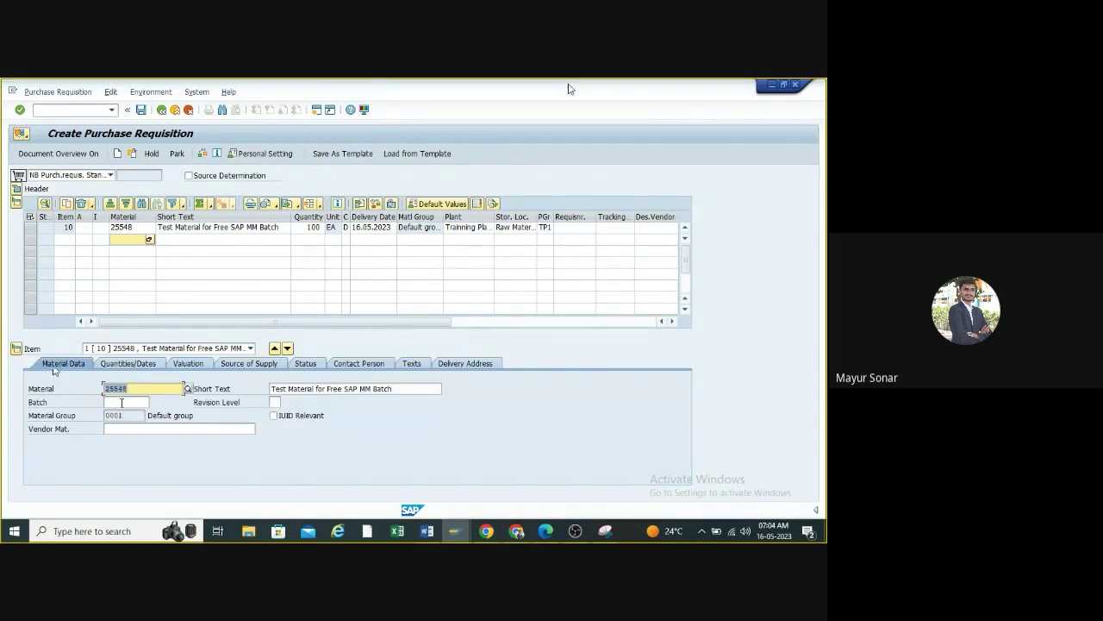
click(129, 418)
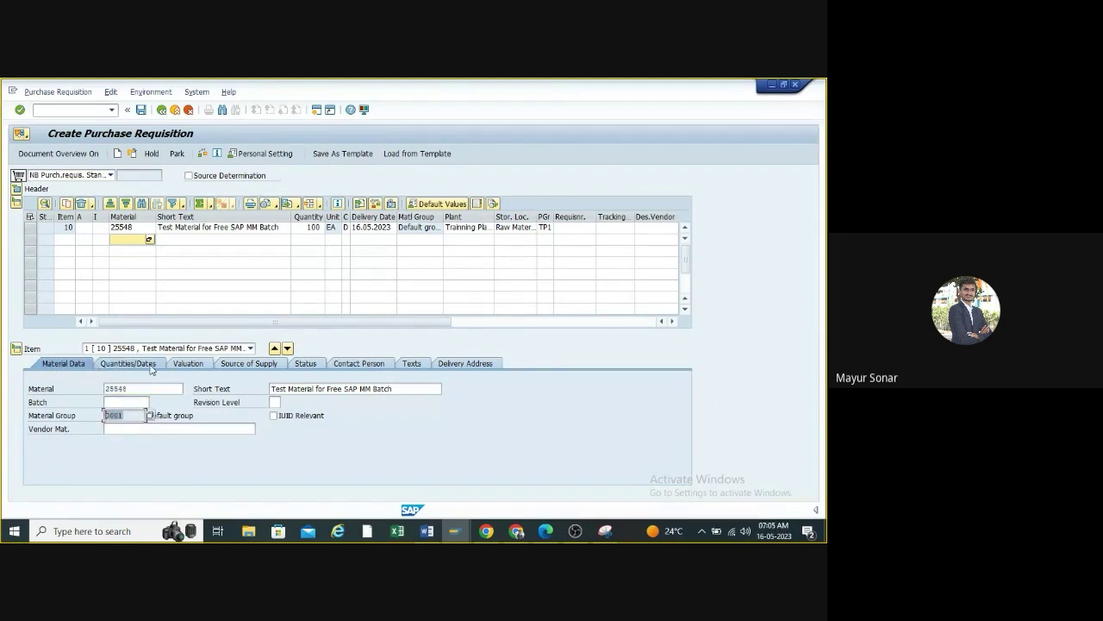
click(151, 365)
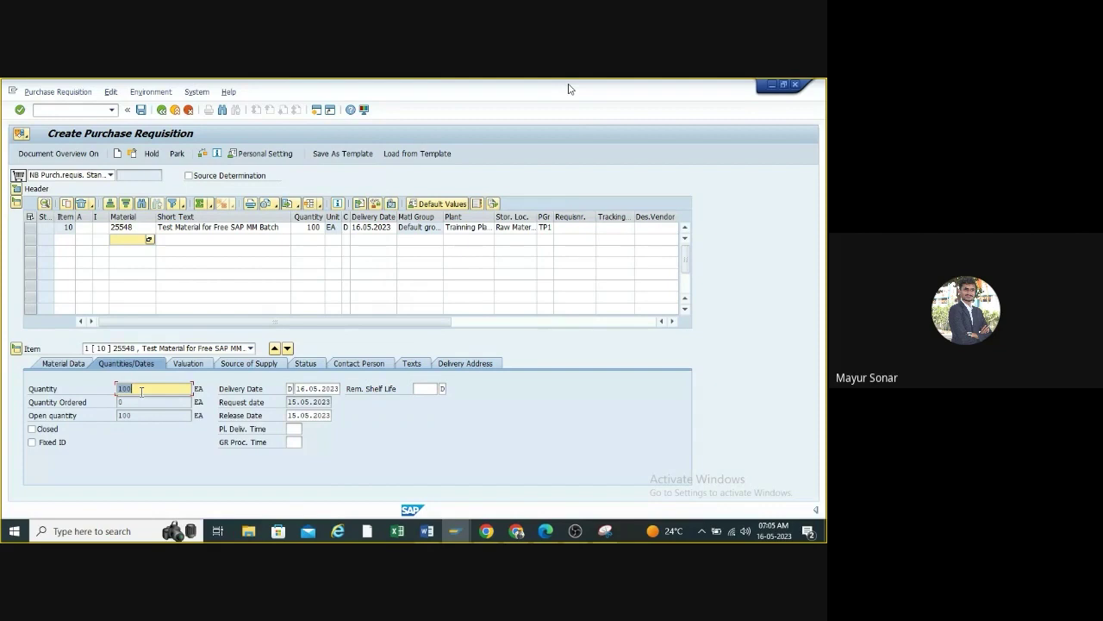
click(186, 365)
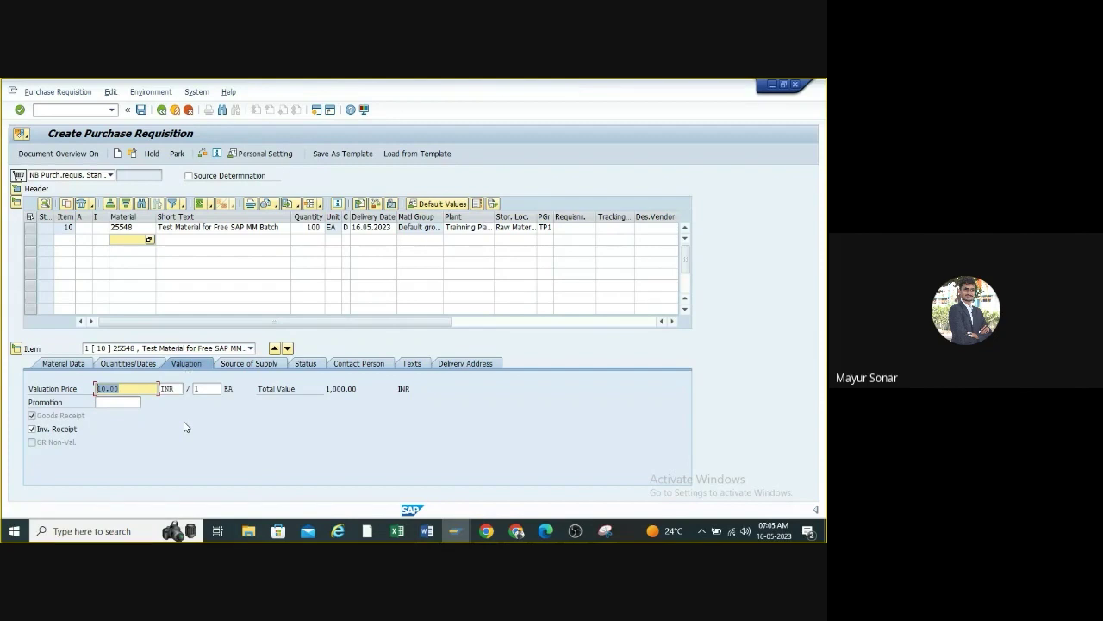
- Select the item's material number 25548 and start transaction MM03 in a new session
click(137, 228)
drag(138, 229, 110, 230)
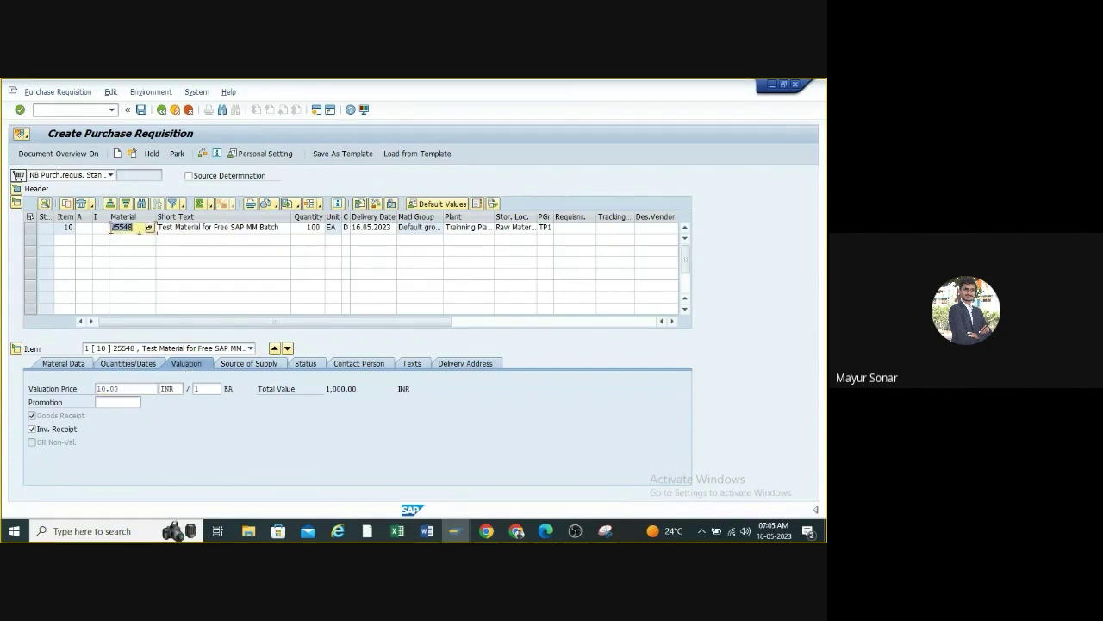
click(317, 112)
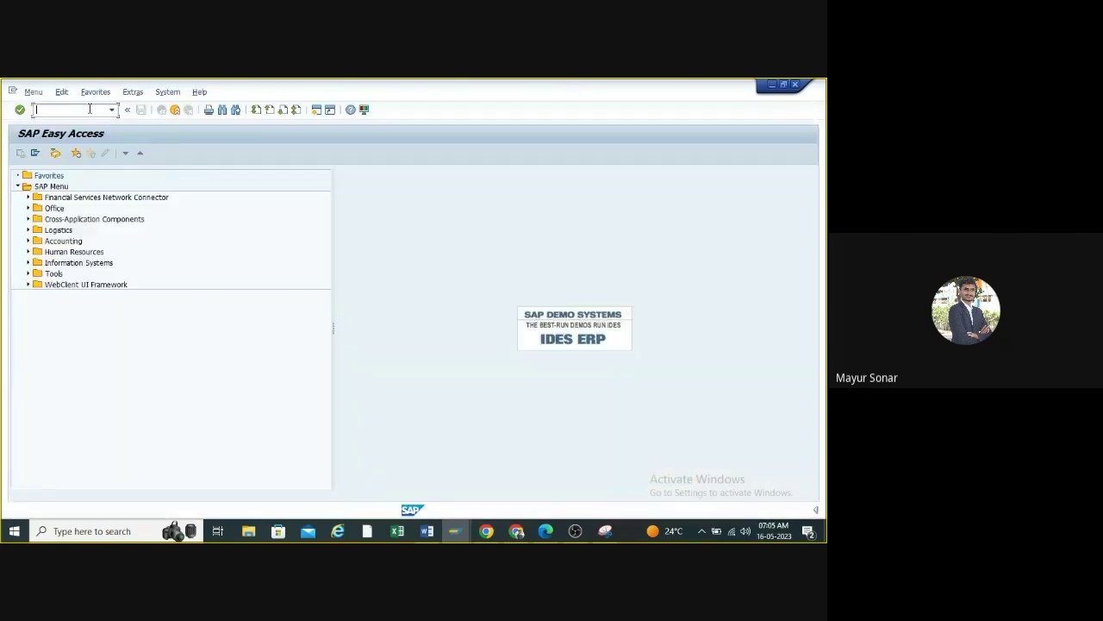
text(mm03)
key(Return)
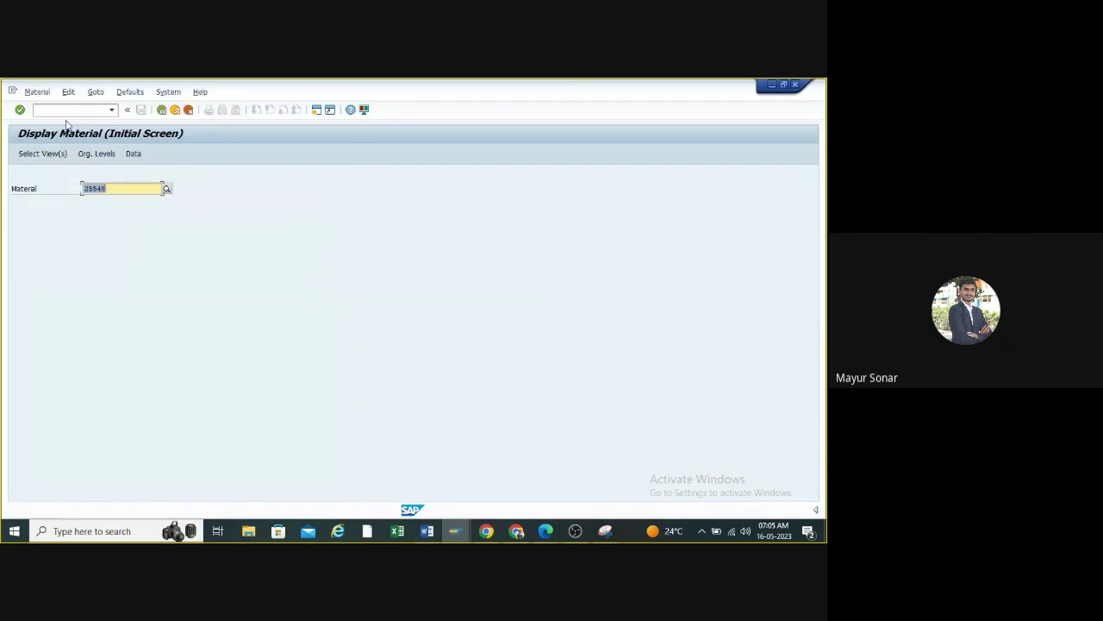
- Display only the Accounting 1 view of material 25548 for plant TP10 and check its moving price
click(45, 154)
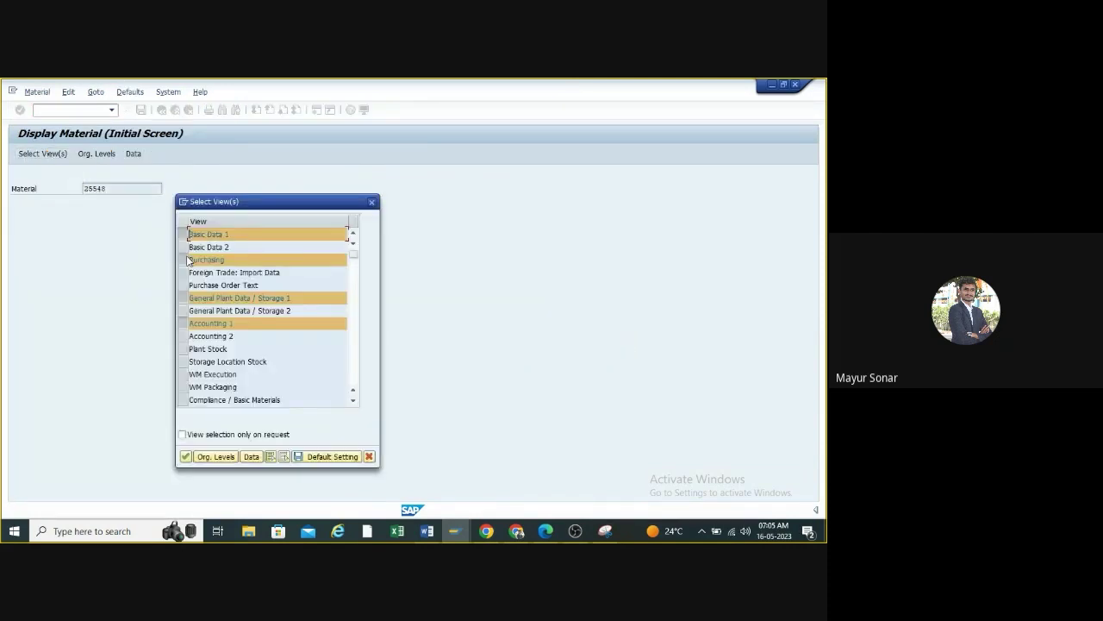
click(183, 235)
click(183, 259)
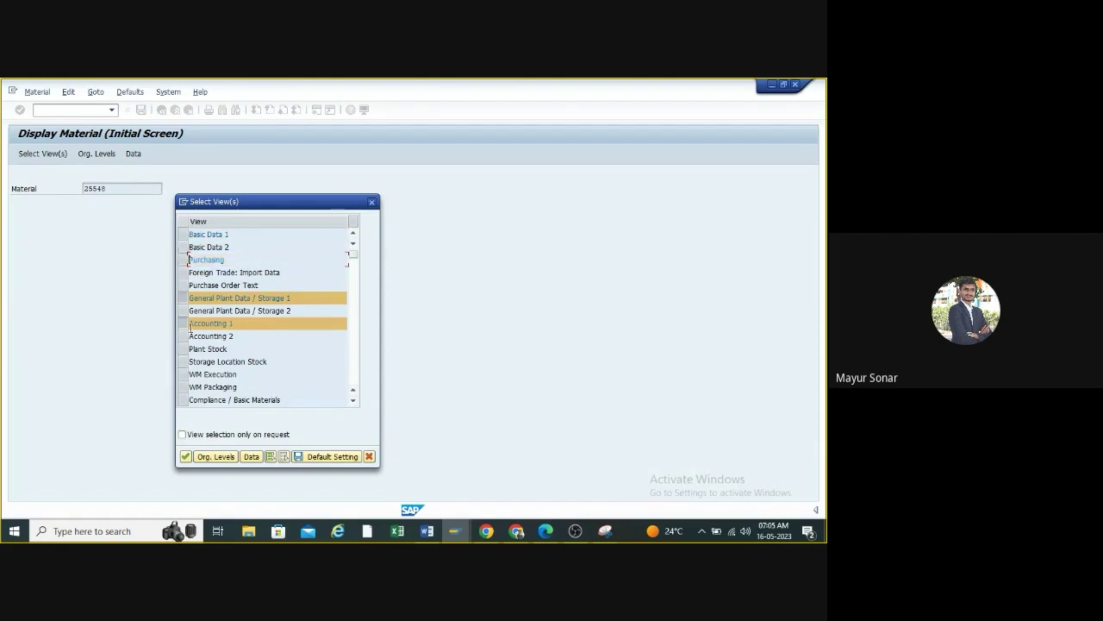
click(183, 297)
click(185, 456)
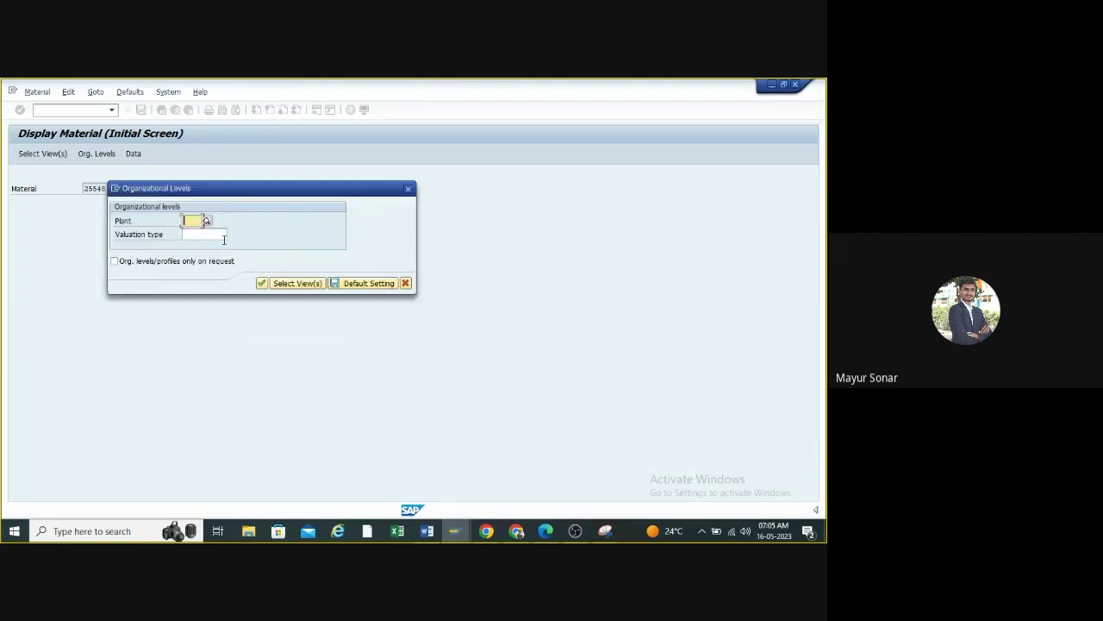
click(191, 220)
click(195, 229)
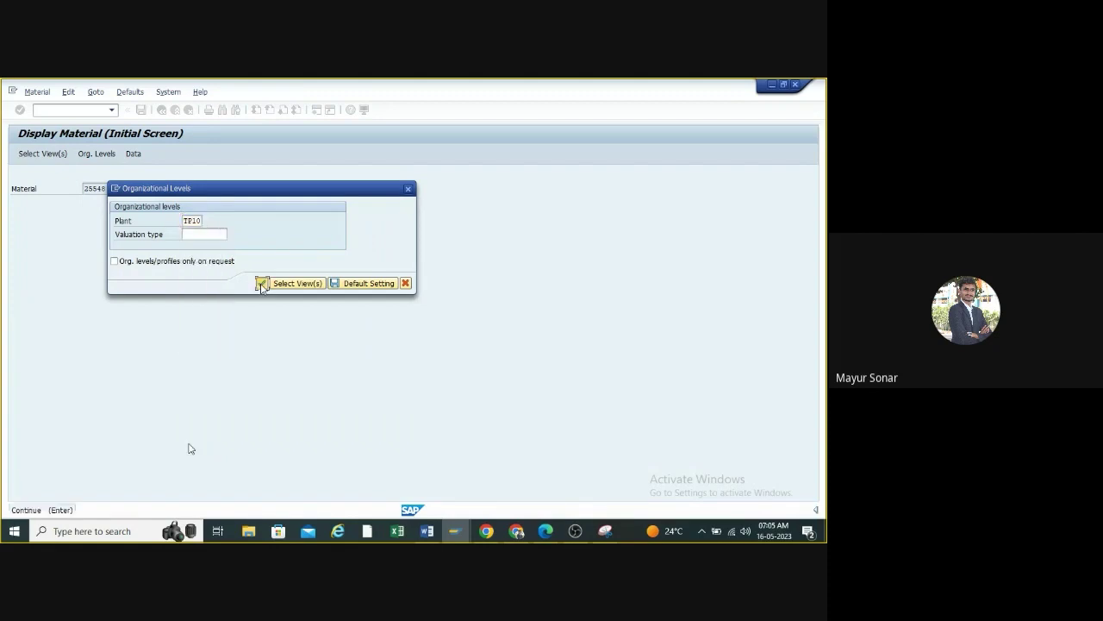
click(261, 284)
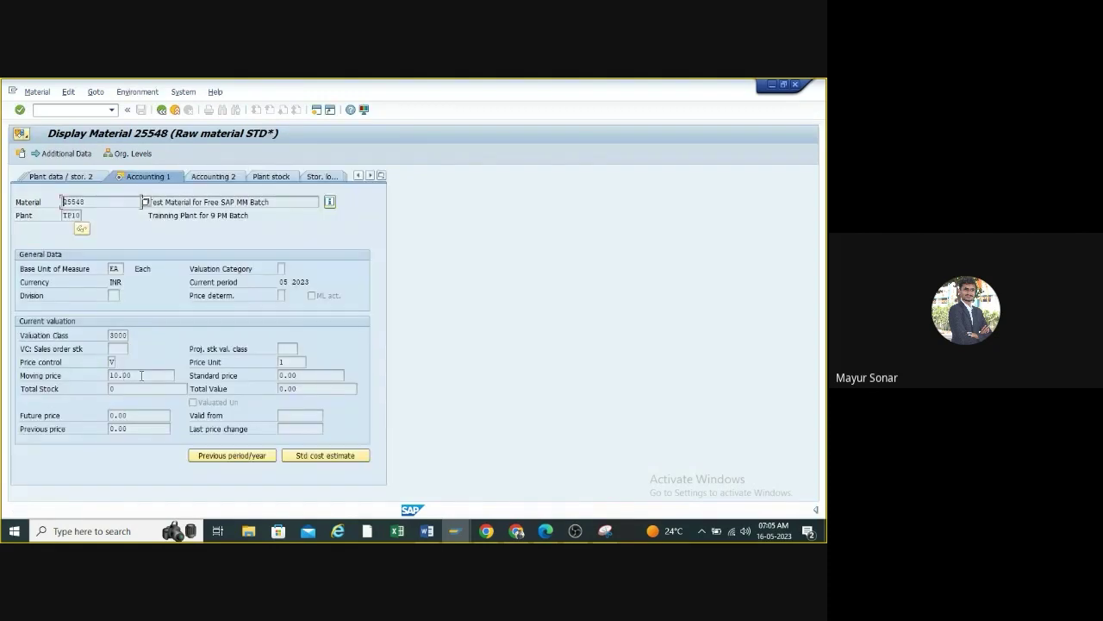
drag(142, 375, 87, 375)
- Leave the material view, switch back to the purchase requisition session and check the item's valuation price
click(162, 112)
click(455, 533)
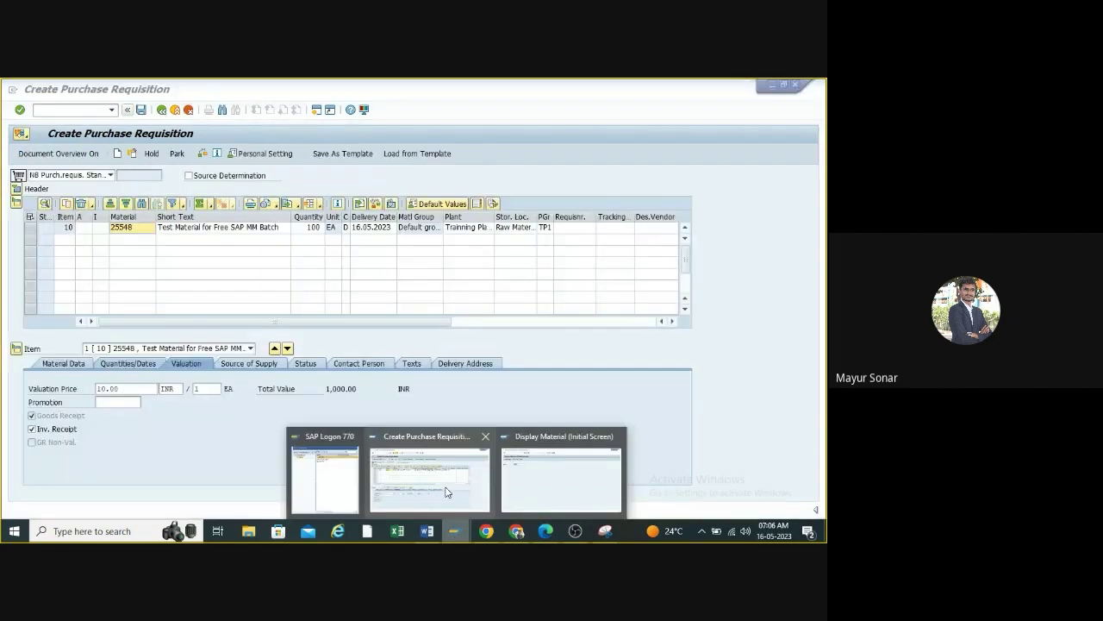
click(448, 493)
drag(121, 391, 53, 392)
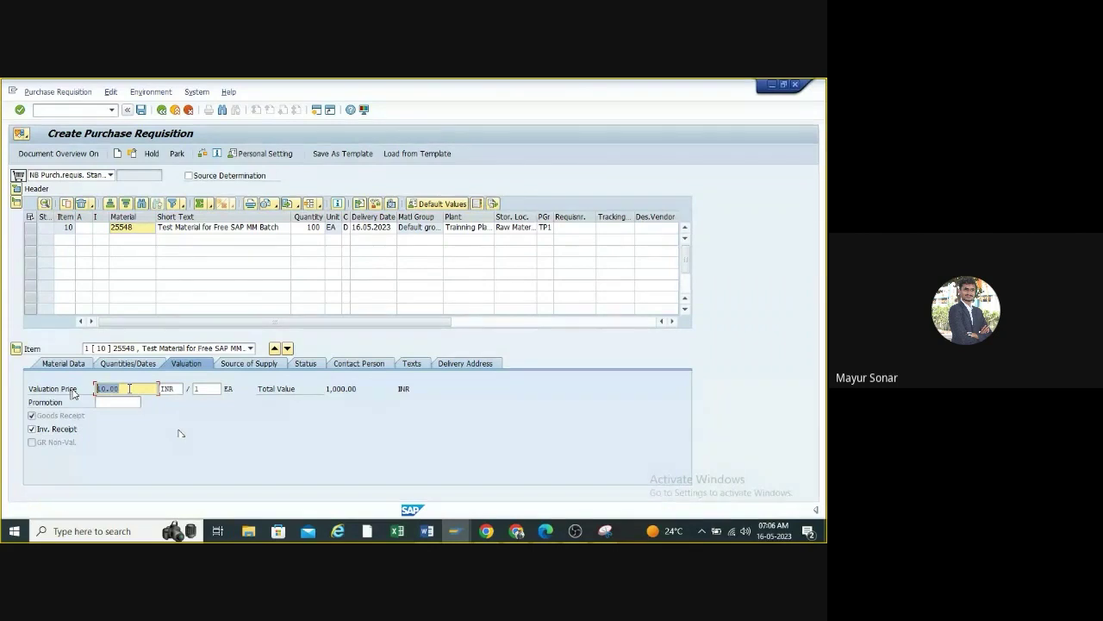
- Review the requisition item's source of supply and delivery address details
click(243, 365)
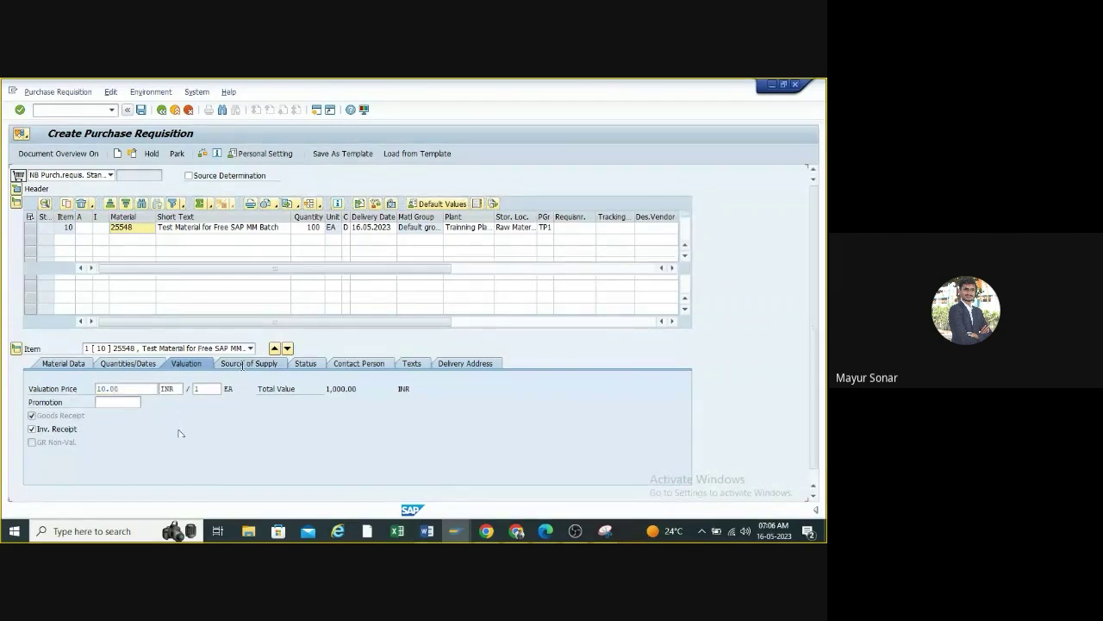
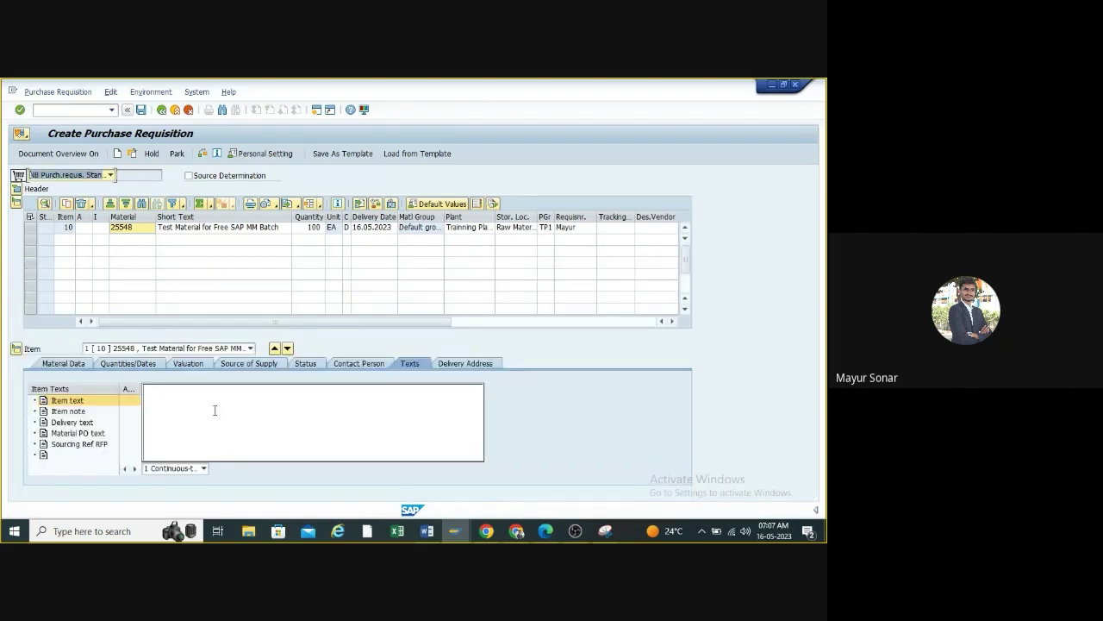
click(465, 362)
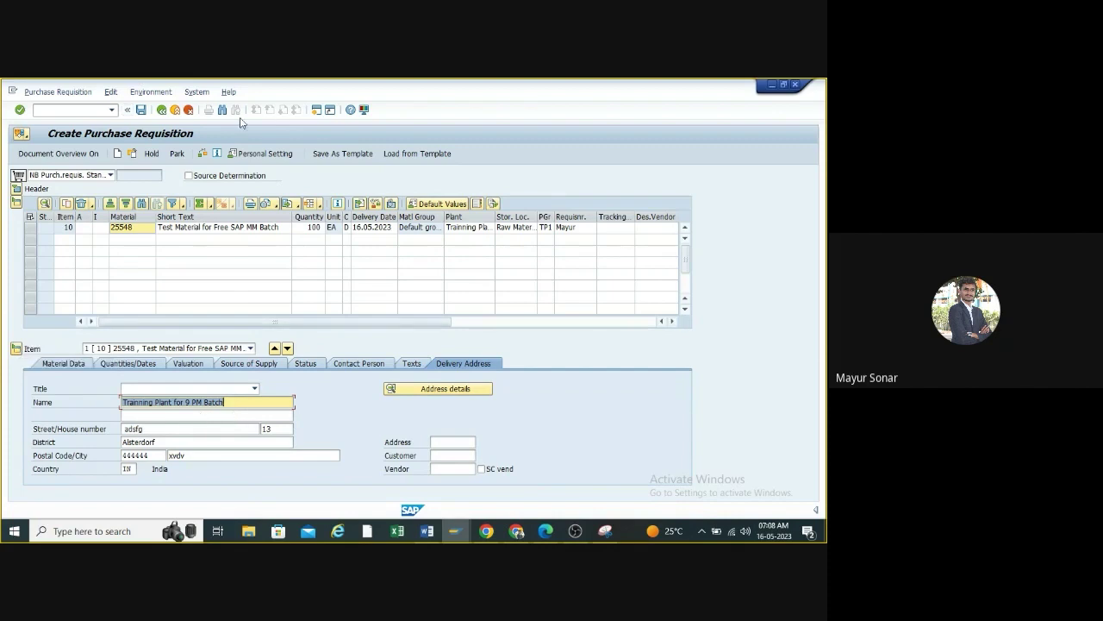
- Check the purchase requisition for errors, collapse the item details and save the requisition
click(203, 154)
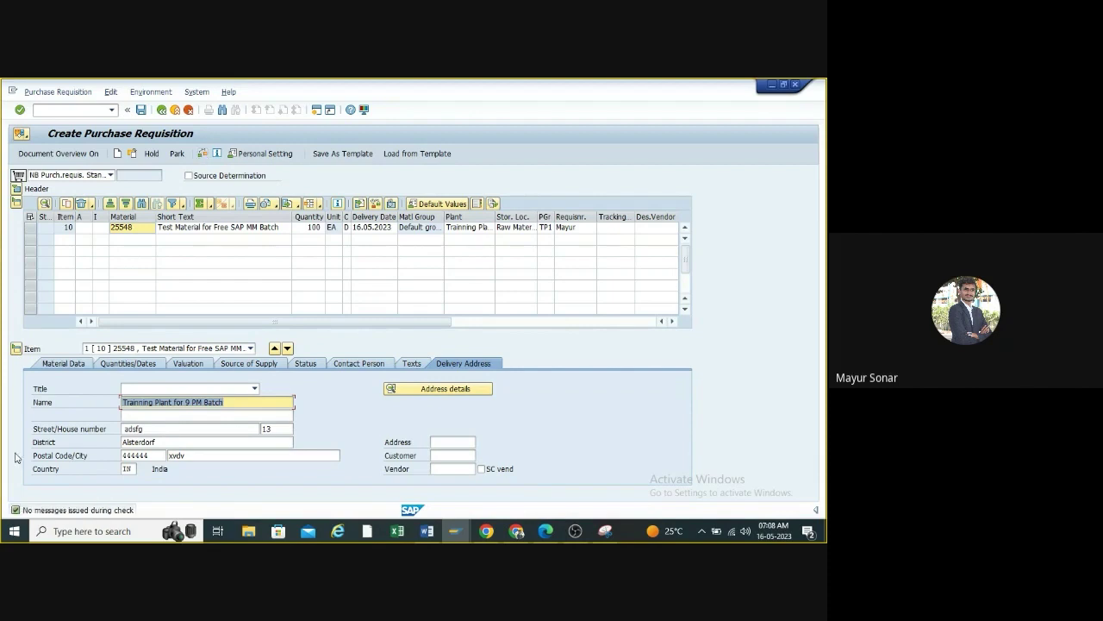
click(17, 349)
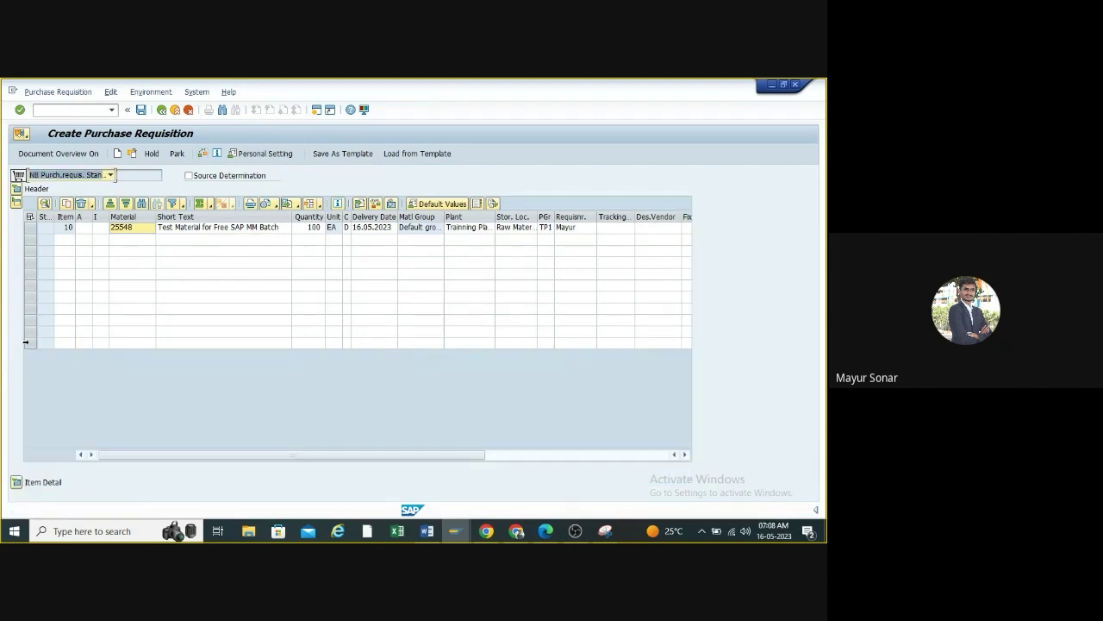
key(Return)
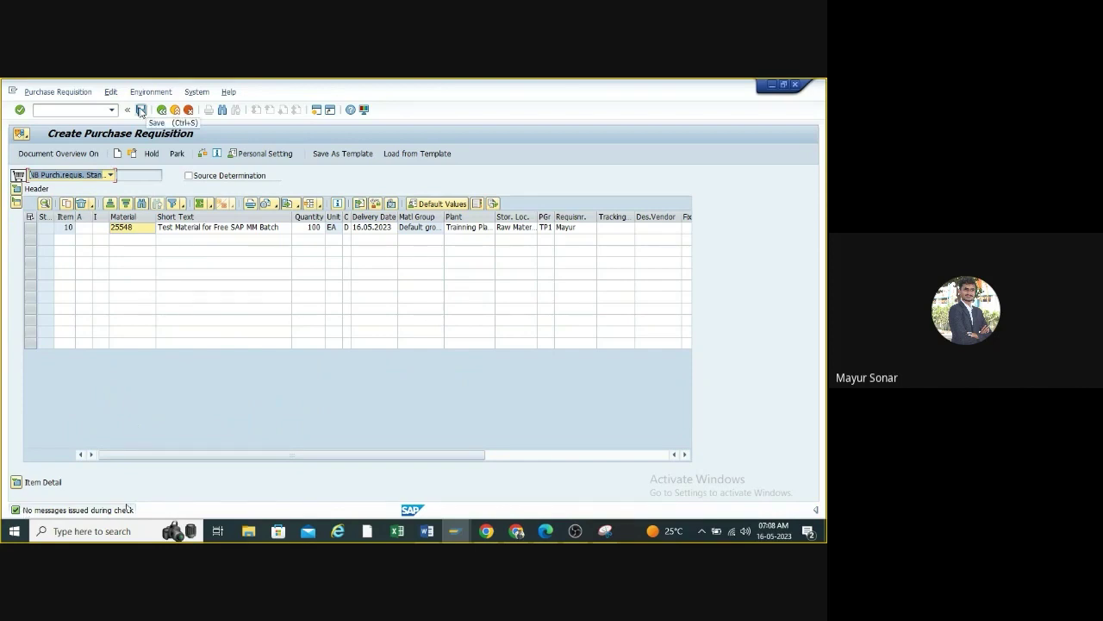
click(140, 111)
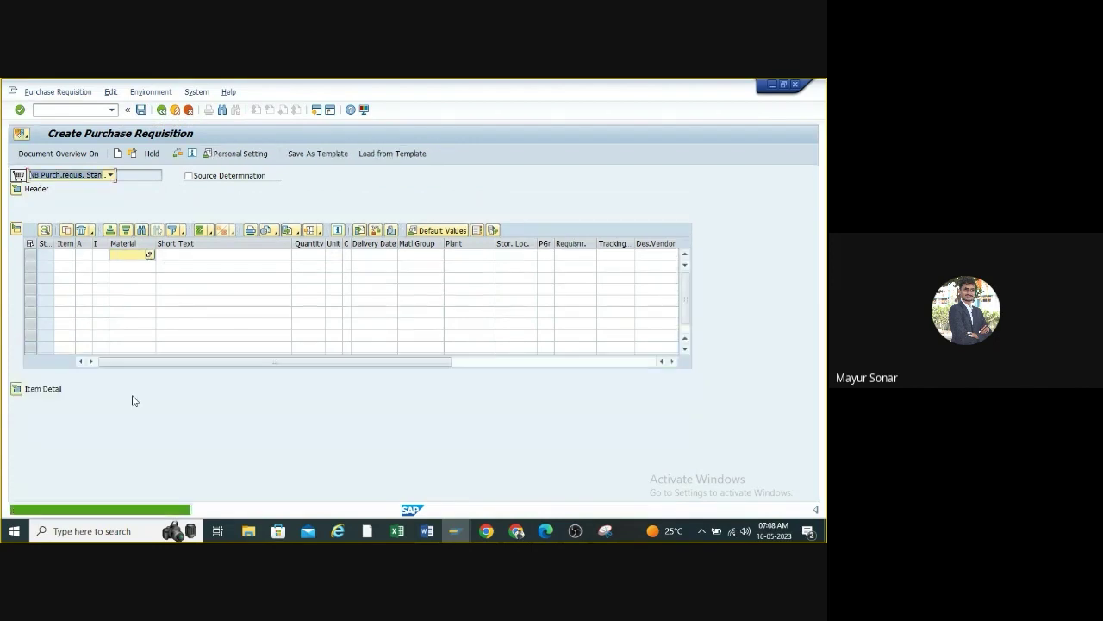
- Open the details of the requisition's creation message, copy the message text and close the help window
click(138, 511)
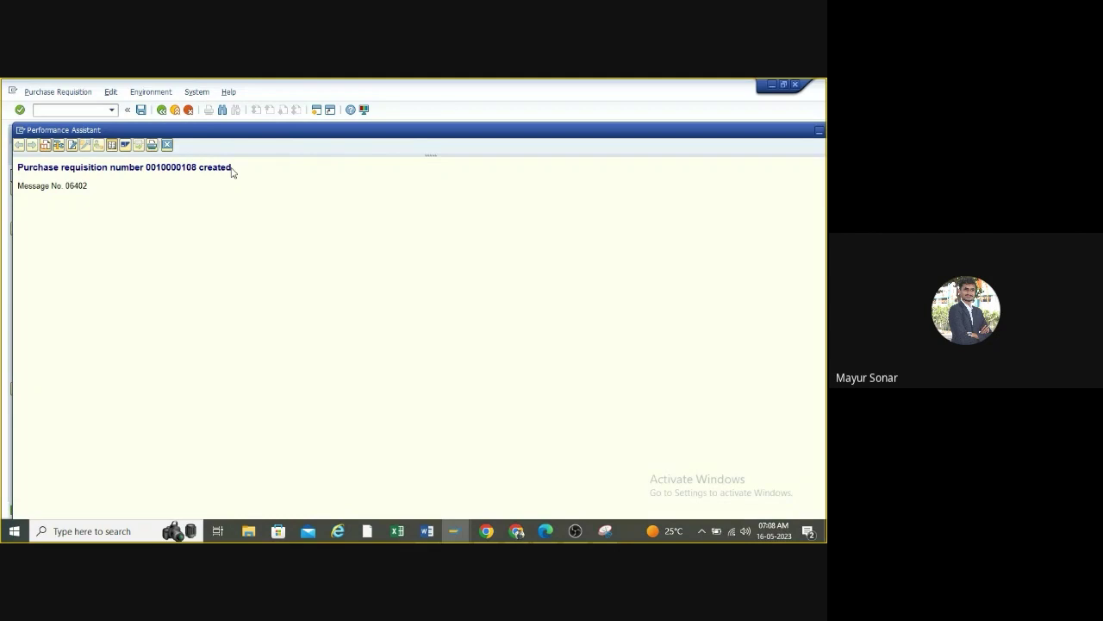
drag(232, 172, 33, 176)
key(ctrl+c)
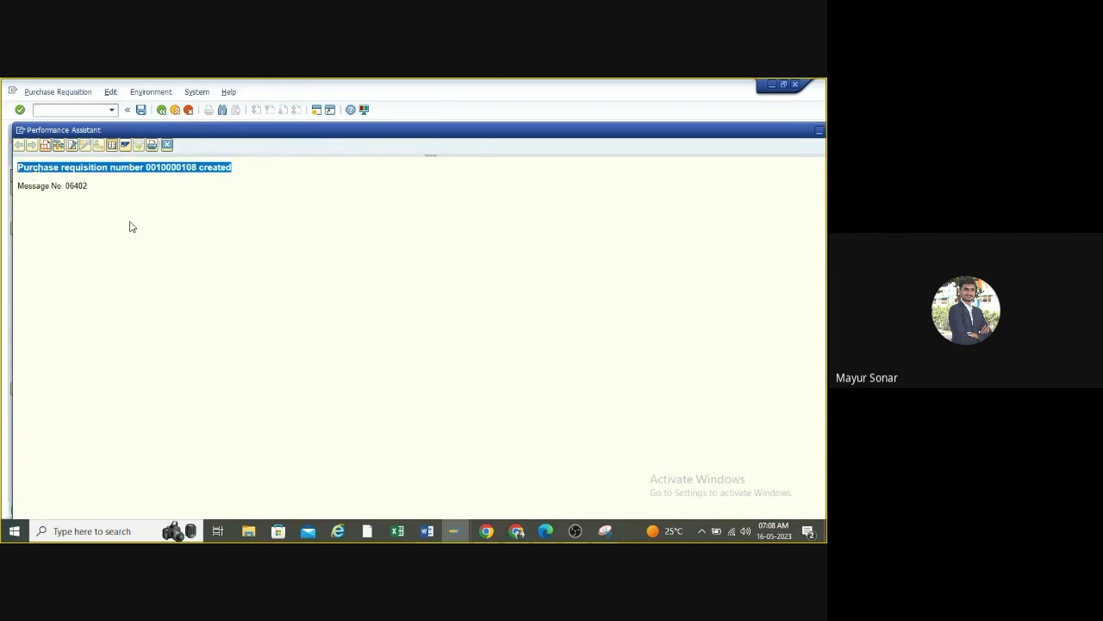
drag(766, 132, 702, 139)
click(755, 138)
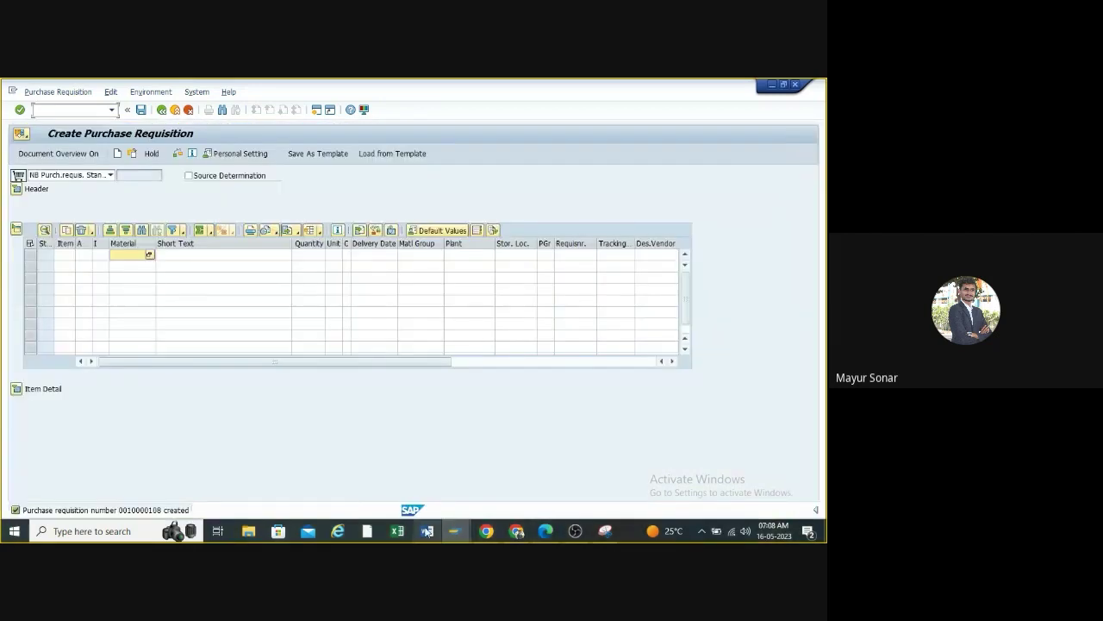
- Switch to the Word training document and paste the copied requisition message below the purchasing info record entry
click(426, 530)
click(455, 320)
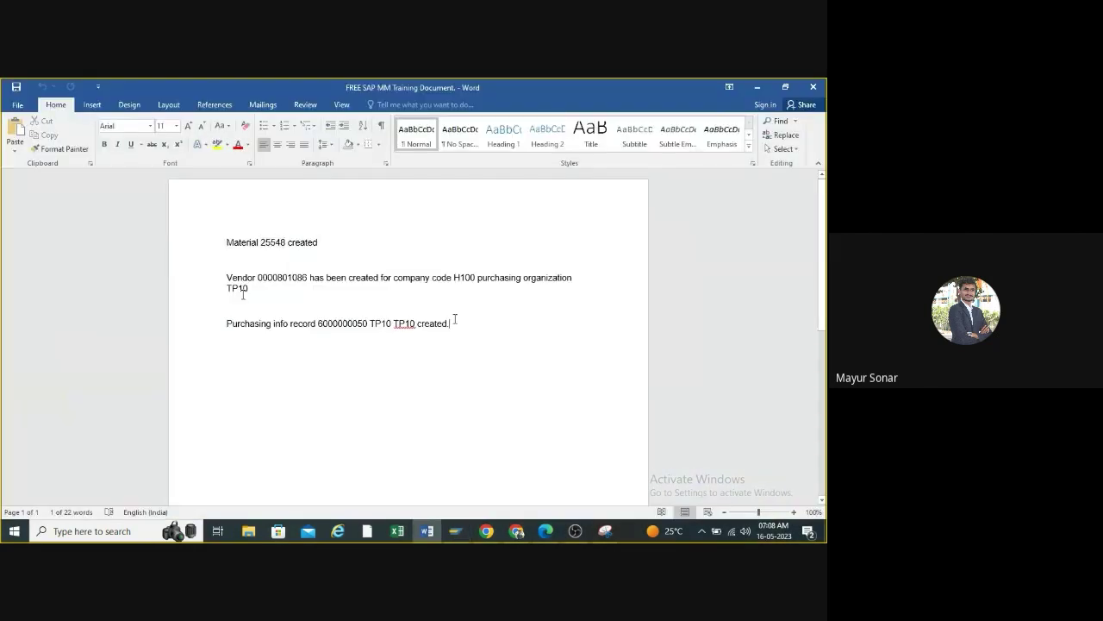
key(Return)
key(Return)
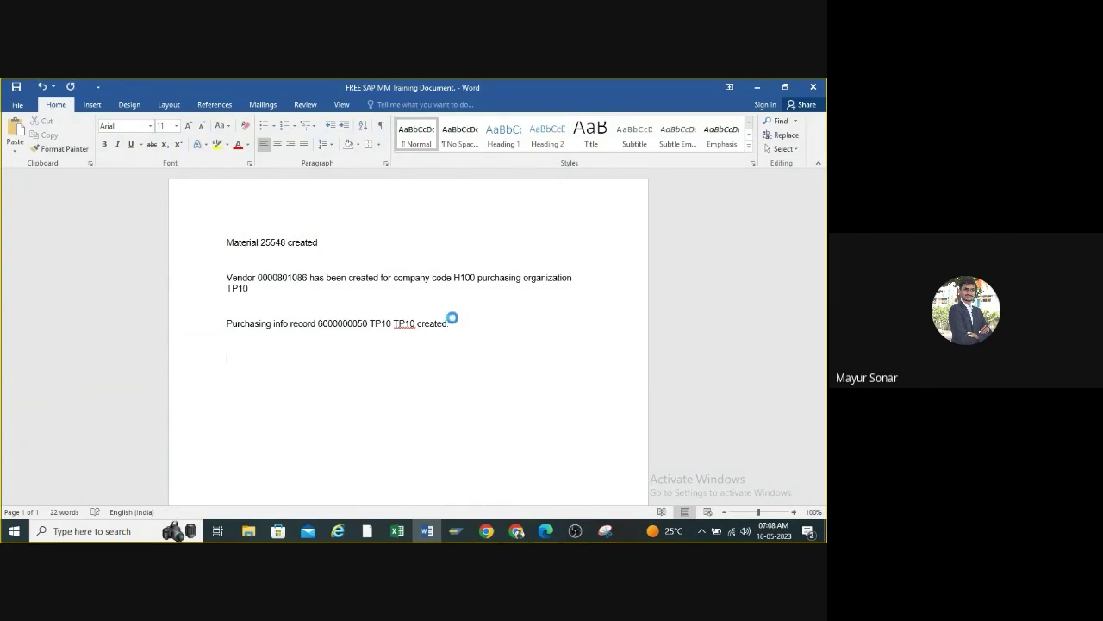
key(ctrl+v)
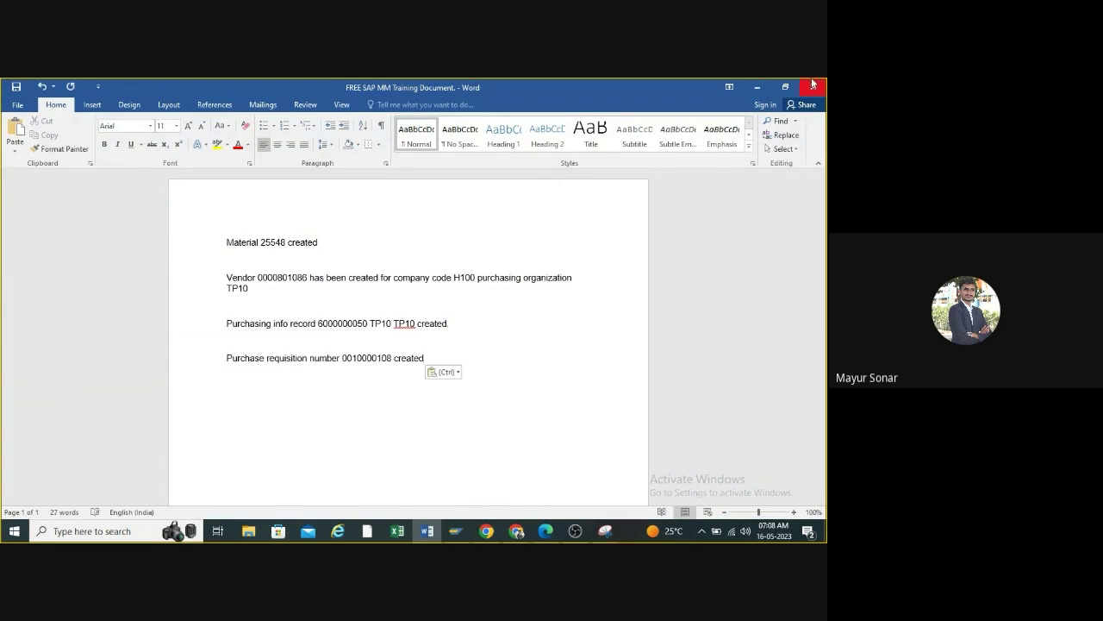
click(758, 88)
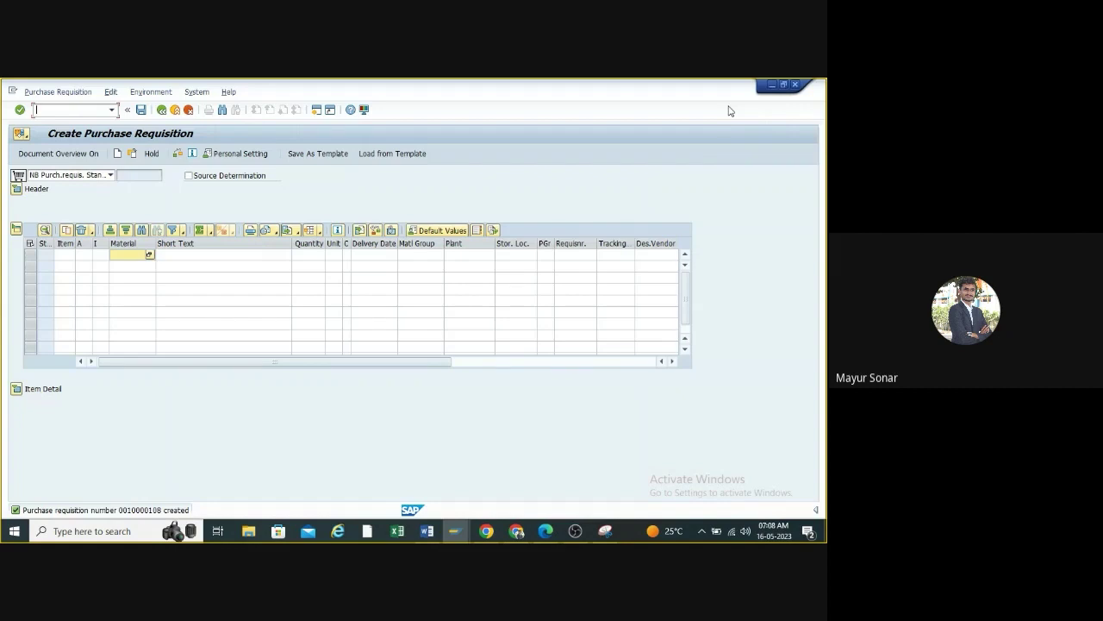
- Leave requisition creation and open the saved requisition for changing in transaction ME52N
click(161, 110)
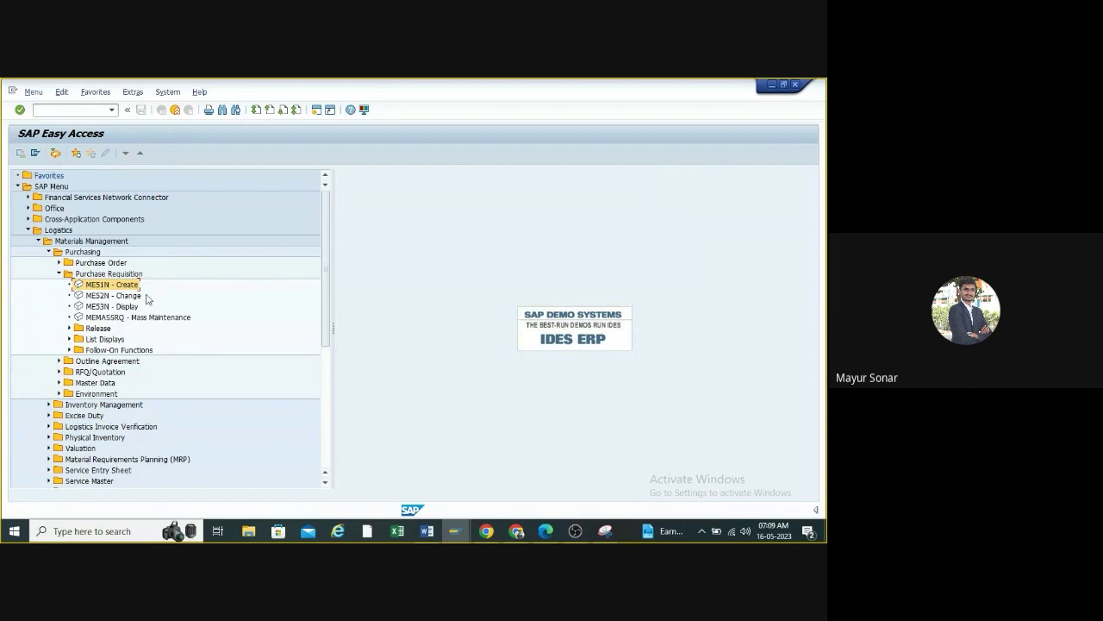
click(96, 298)
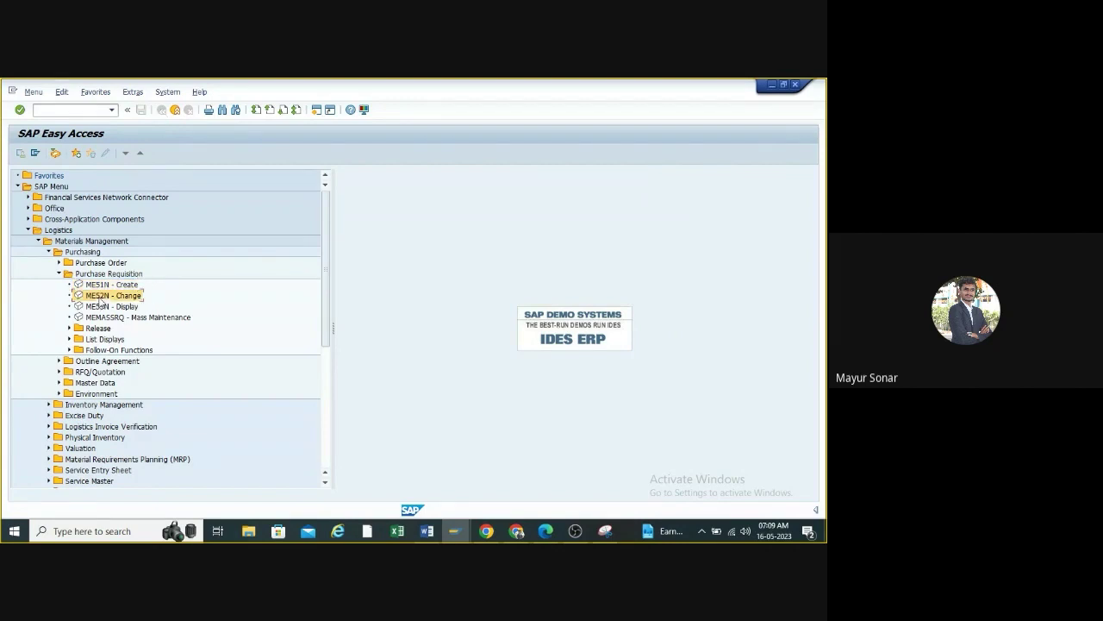
double_click(100, 298)
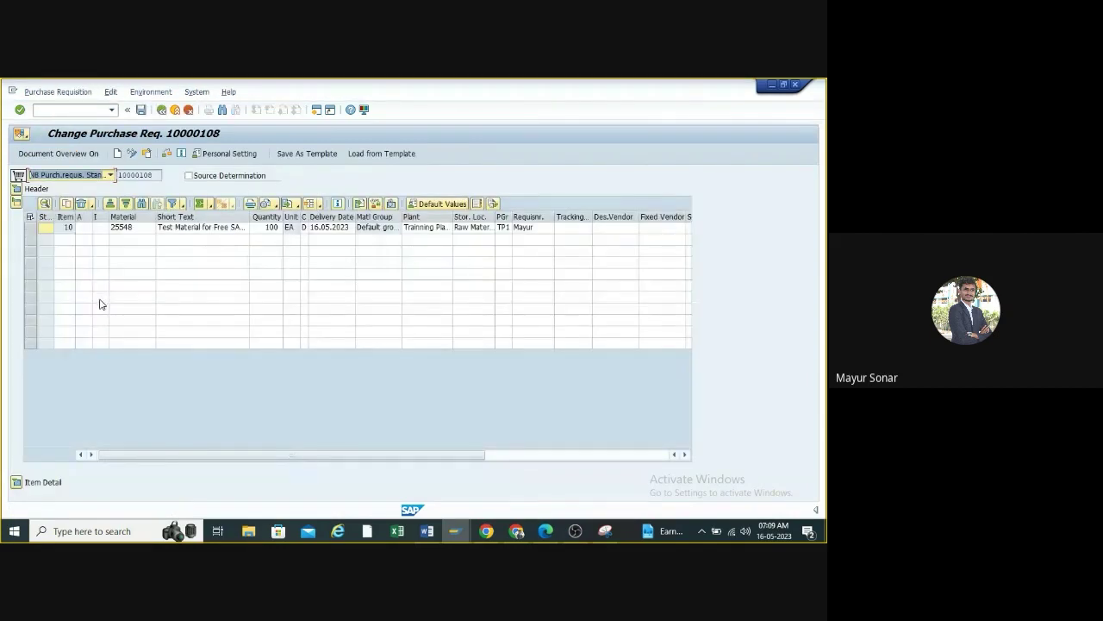
click(278, 228)
key(Return)
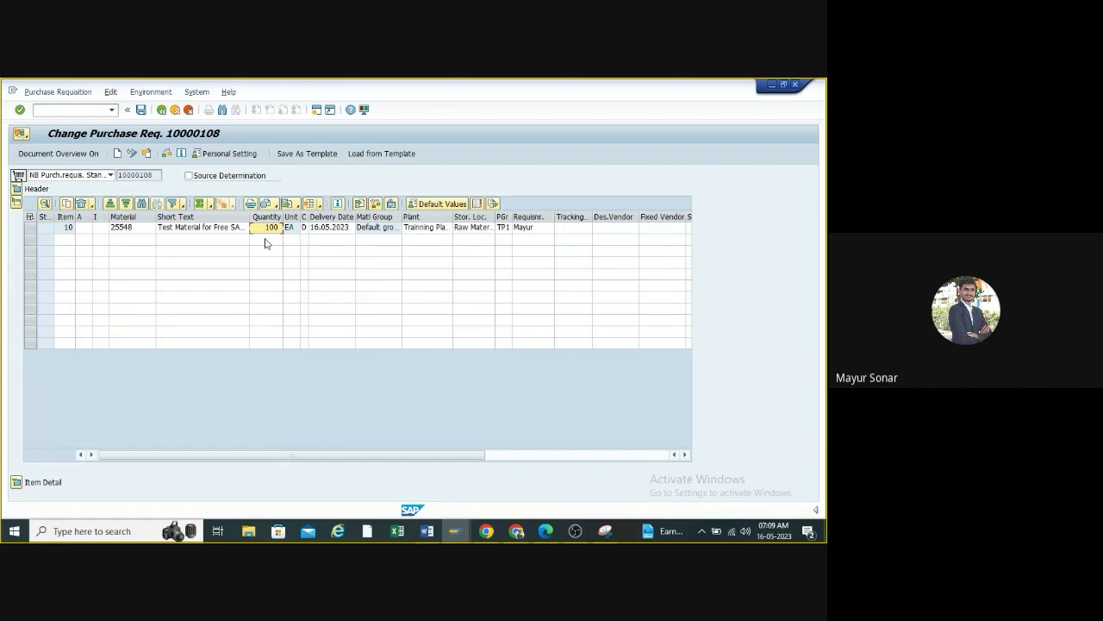
- Toggle the requisition to display mode and back to change mode, and set item 10's quantity to 50 EA
click(131, 153)
click(131, 154)
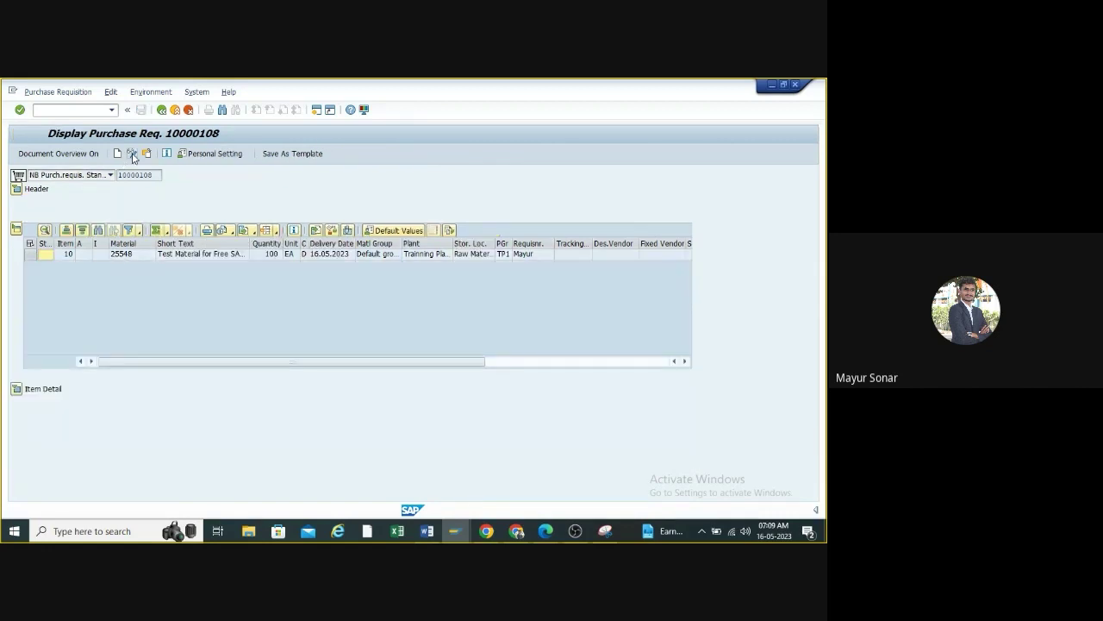
click(281, 256)
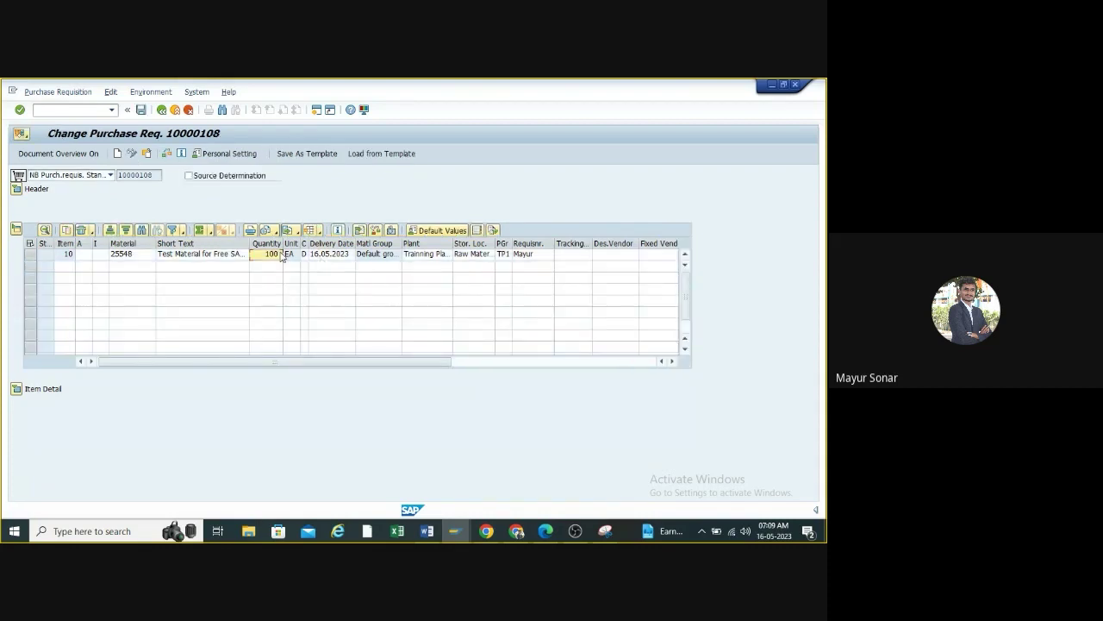
click(279, 255)
key(Delete)
key(Delete)
key(Delete)
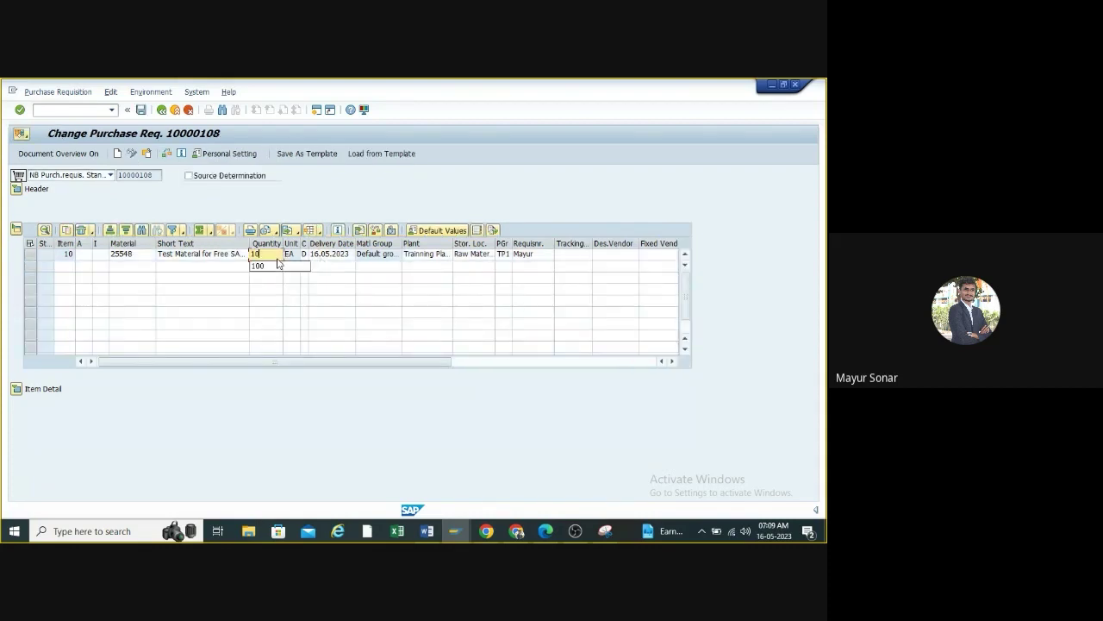
text(50)
key(Return)
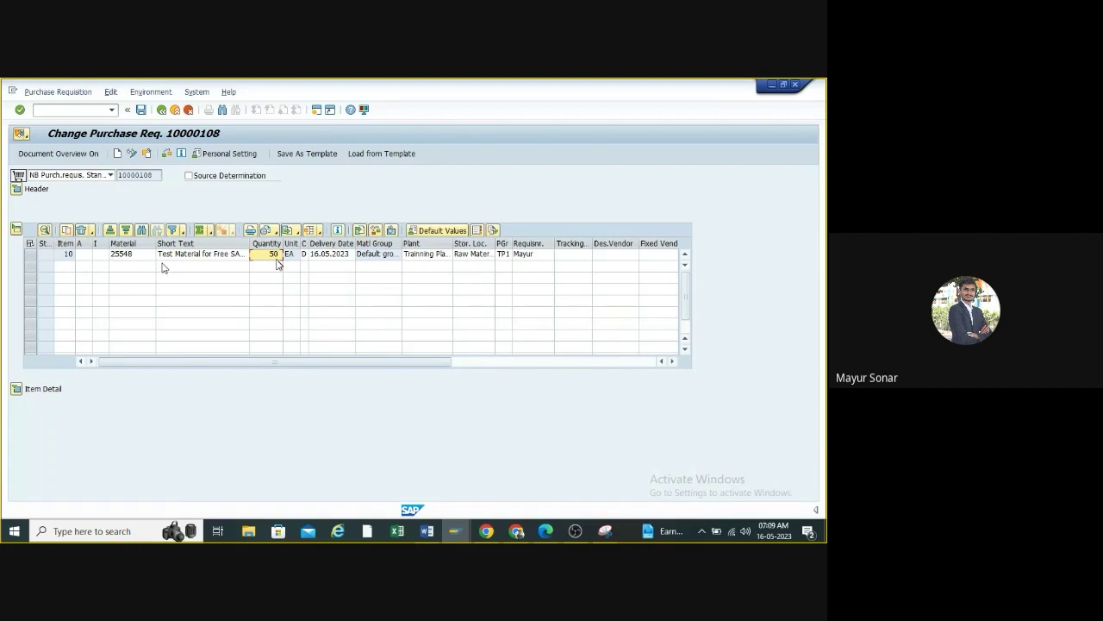
- Select item 10, check the changed requisition for errors and save it
click(31, 255)
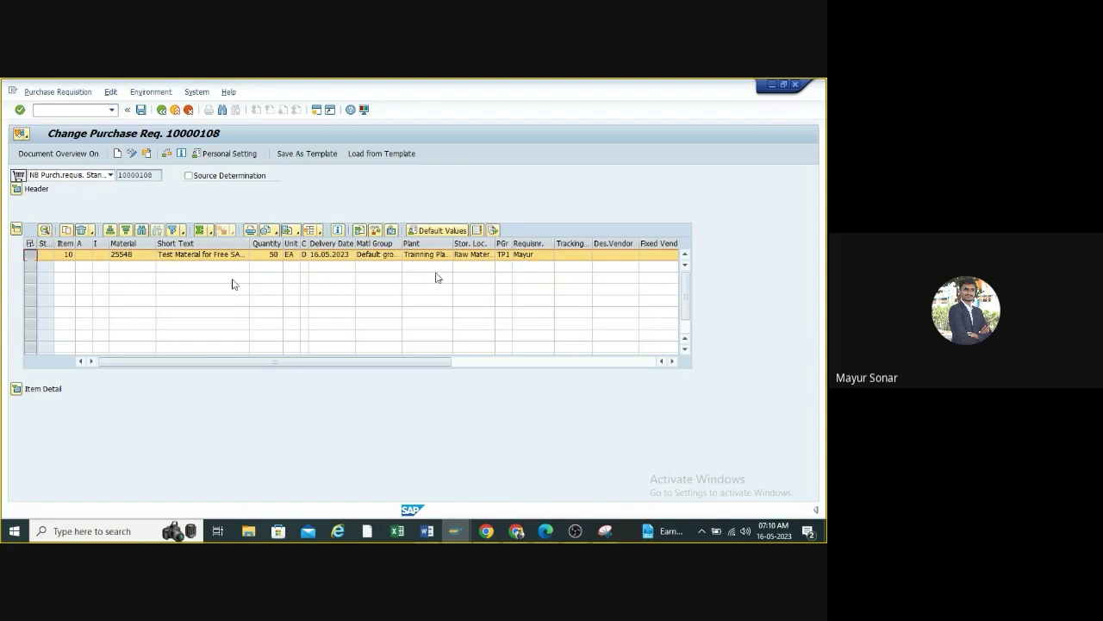
click(167, 155)
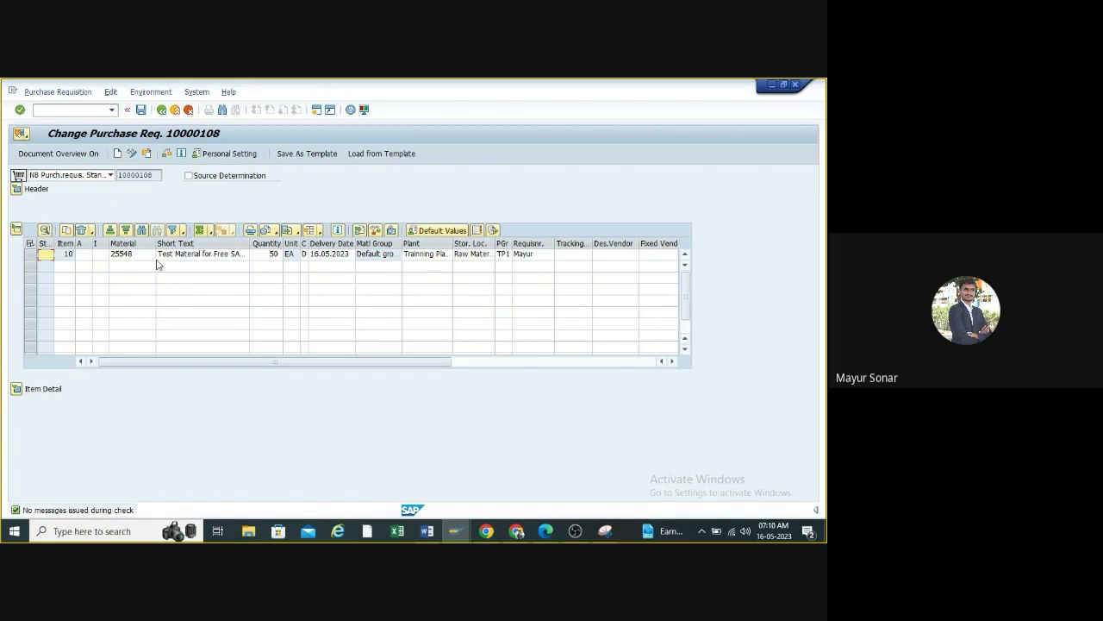
click(142, 110)
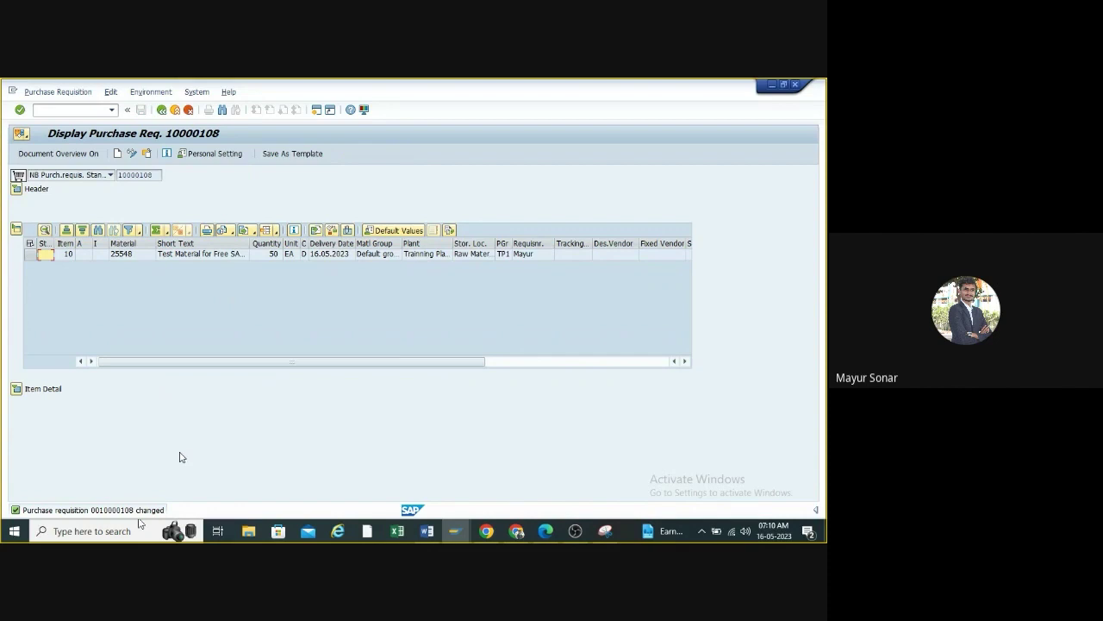
- Leave the change transaction, display the requisition with ME53N and expand its item details
click(161, 110)
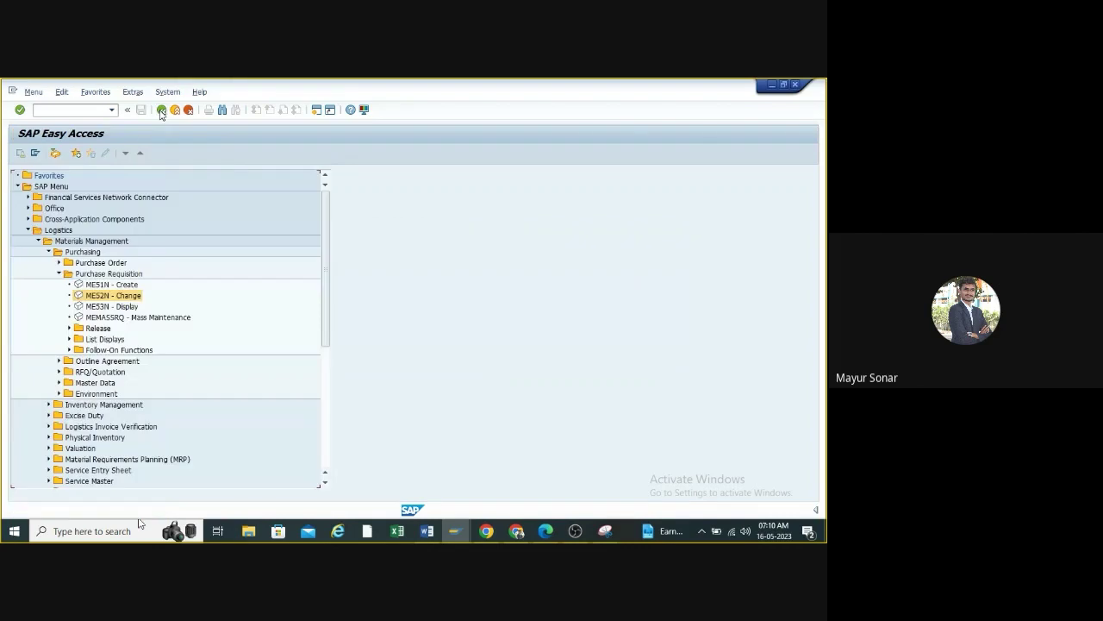
click(98, 309)
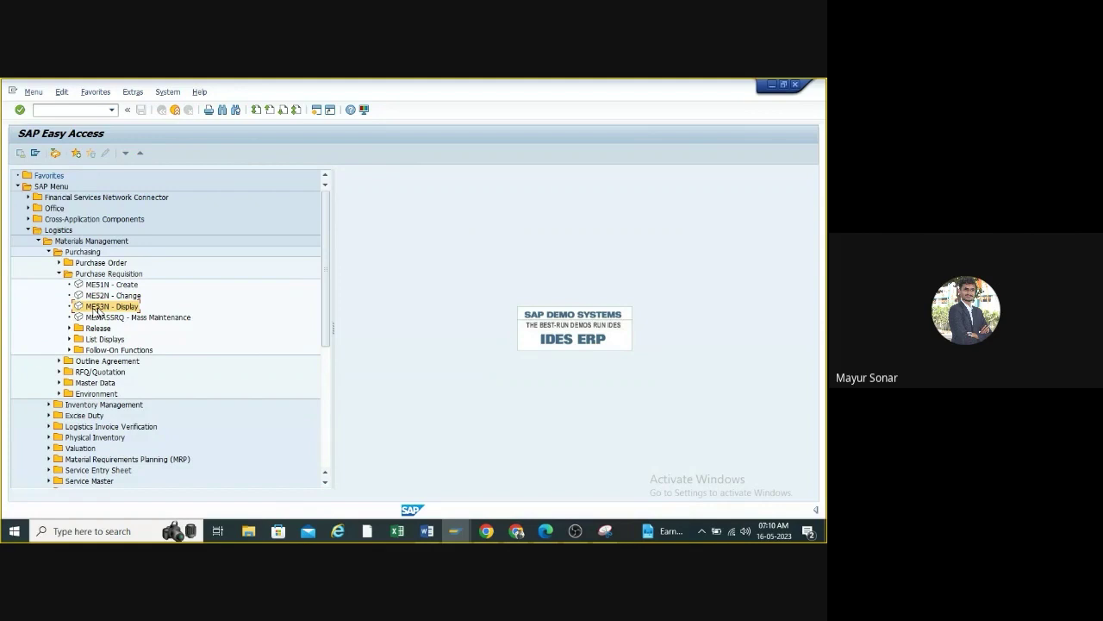
double_click(98, 307)
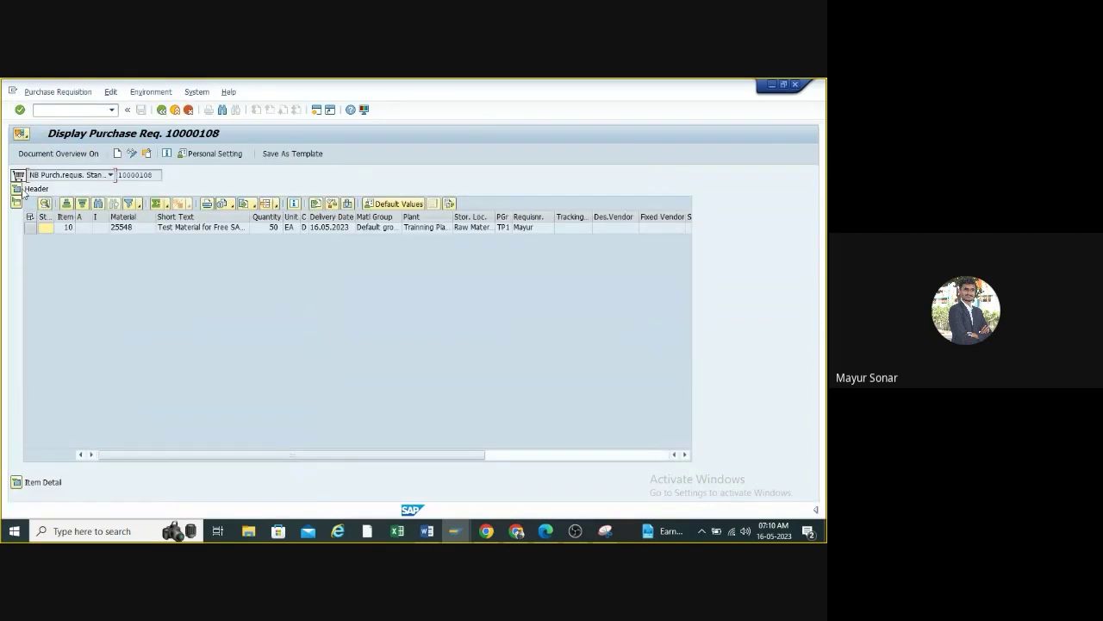
click(16, 482)
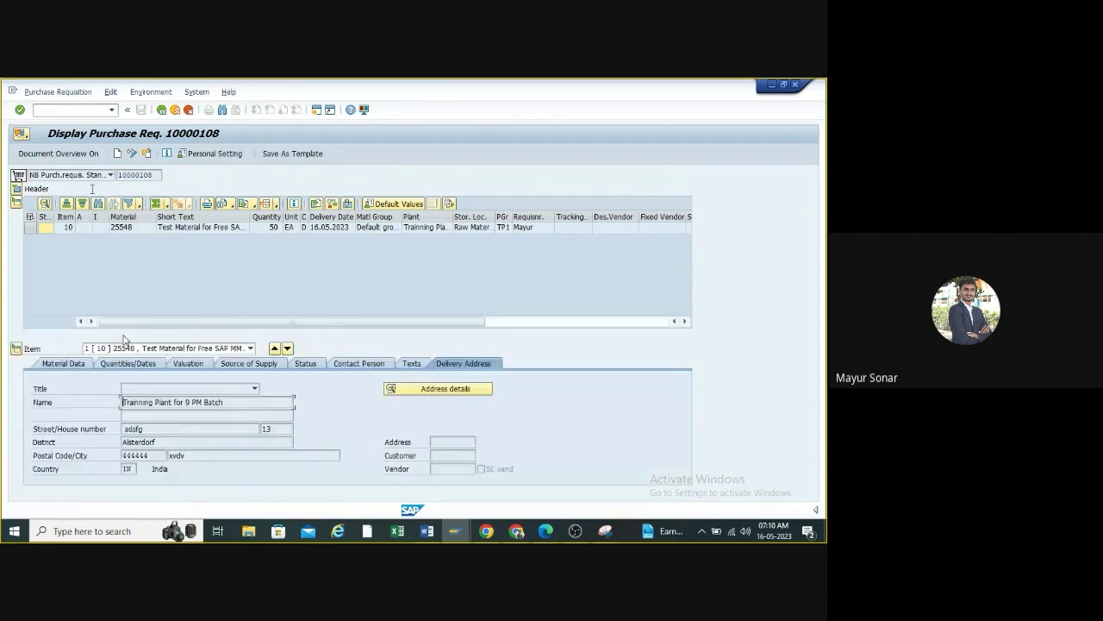
- Call up the document selection for another requisition and display the proposed purchase requisition
click(78, 92)
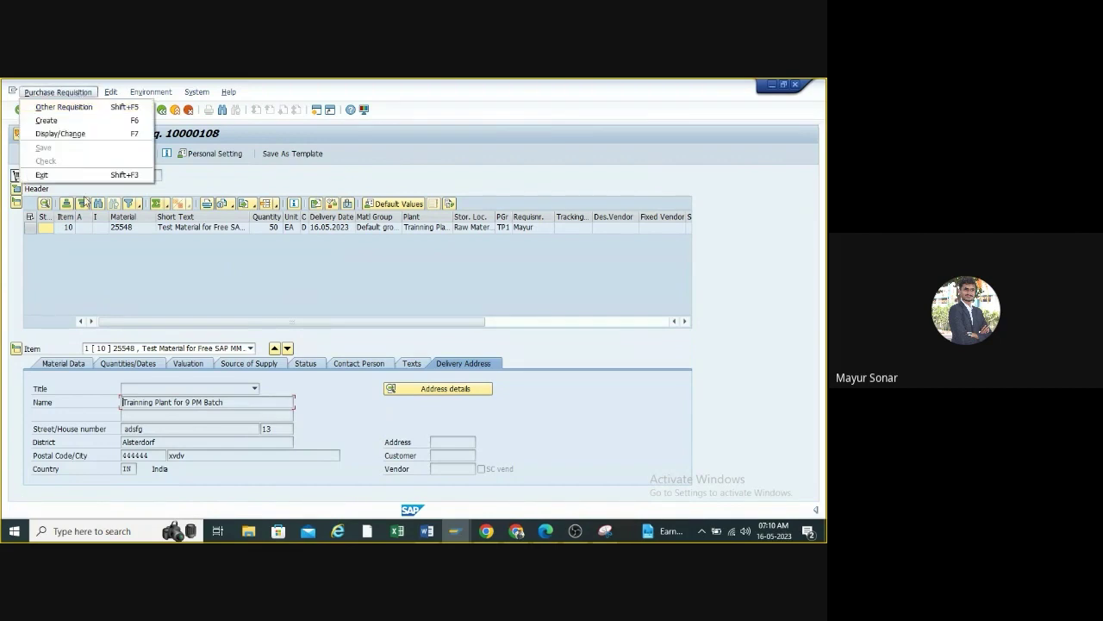
click(72, 110)
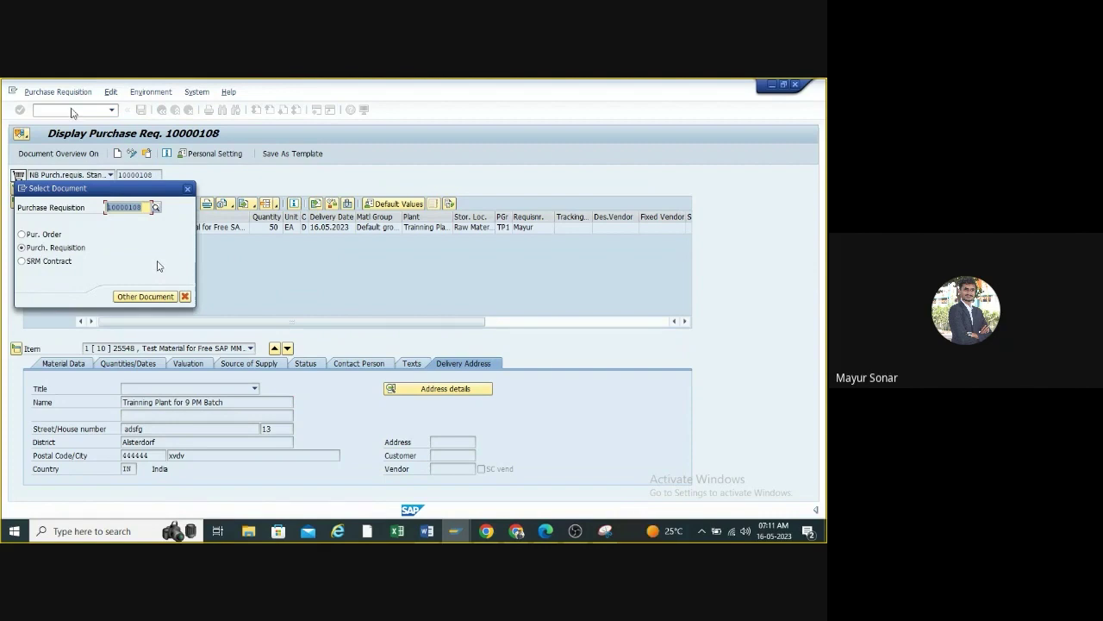
key(Return)
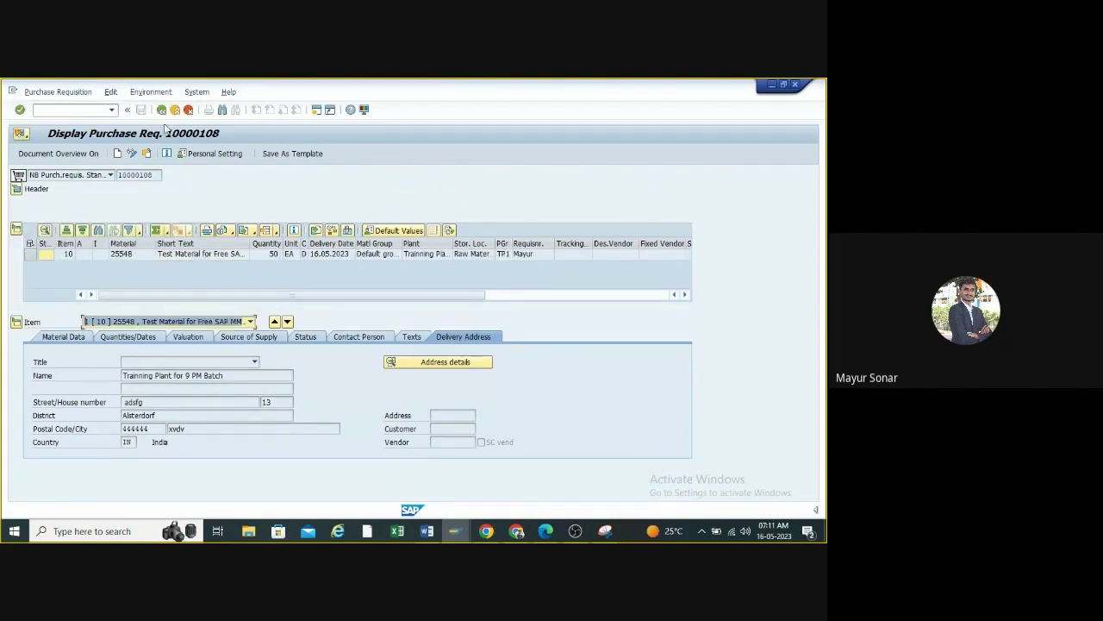
- Return to SAP Easy Access and expand the List Displays folder under Purchase Requisition
click(161, 110)
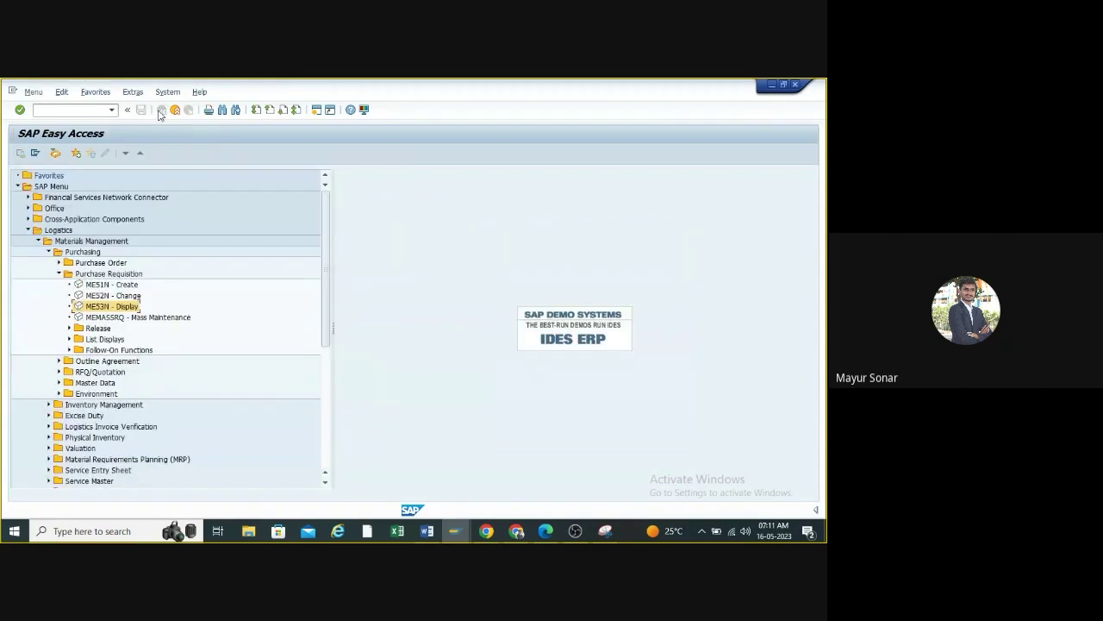
click(59, 274)
click(58, 275)
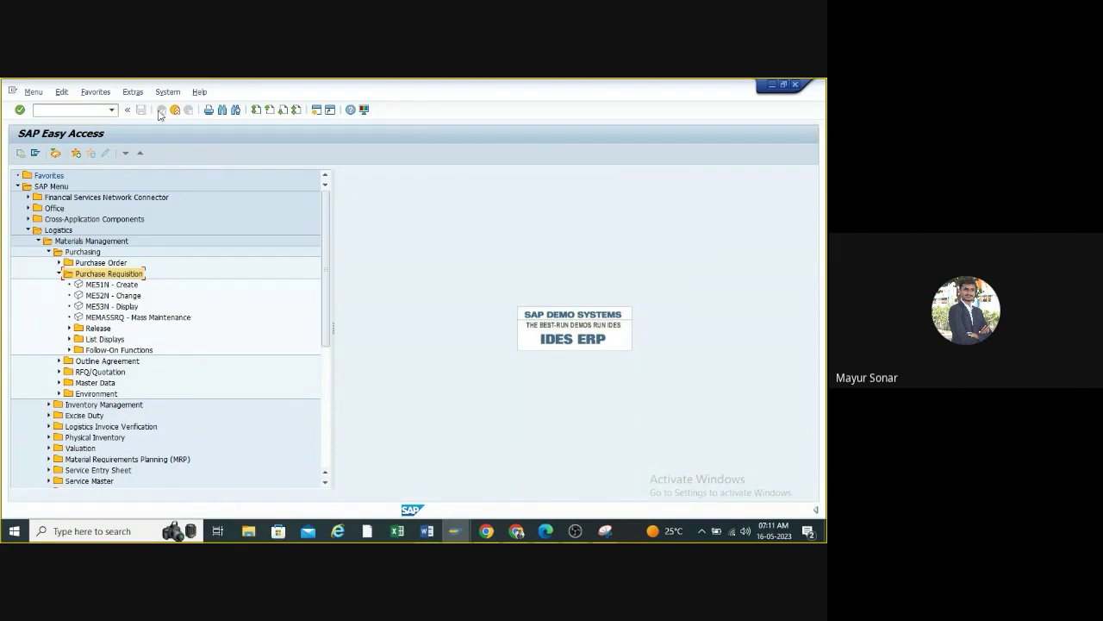
click(69, 340)
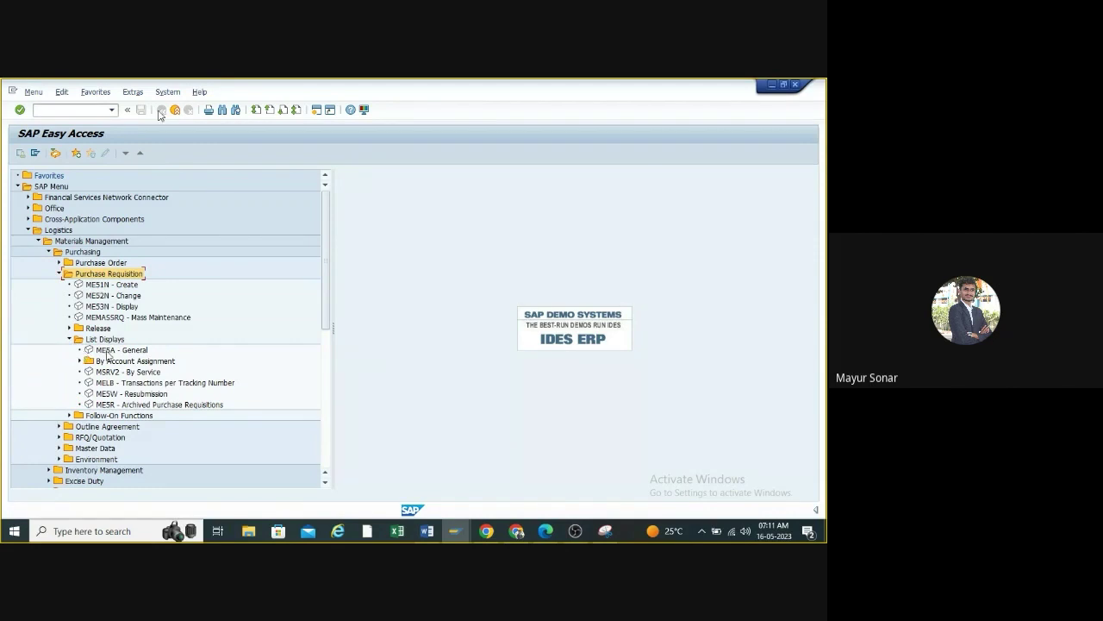
- Open the general requisition list display ME5A and set the purchasing group to TP1 for plant TP10
click(107, 352)
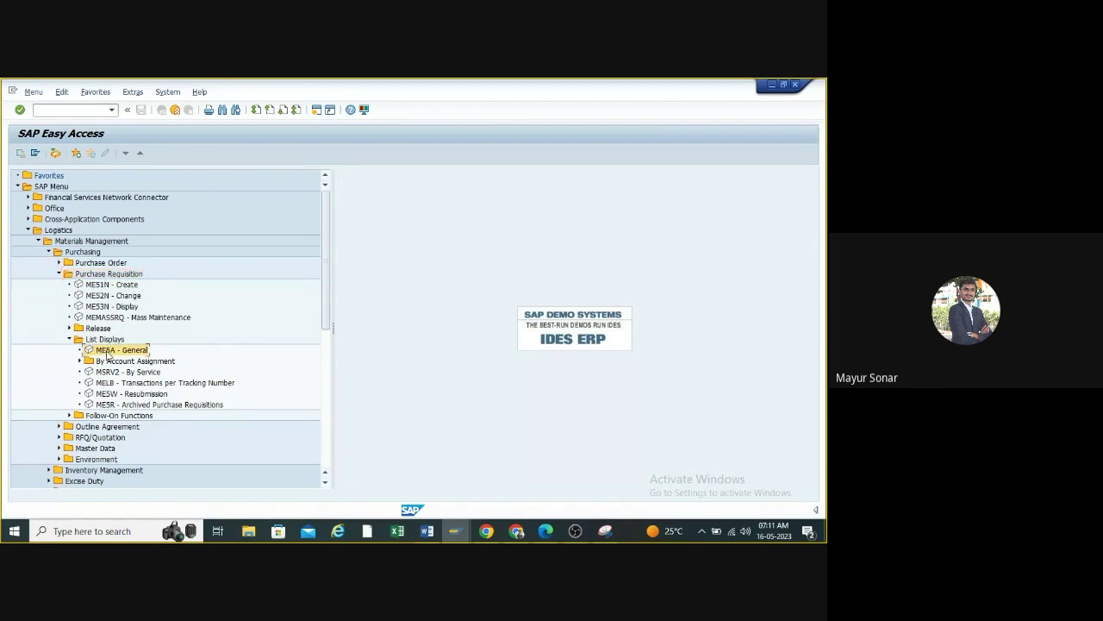
double_click(106, 352)
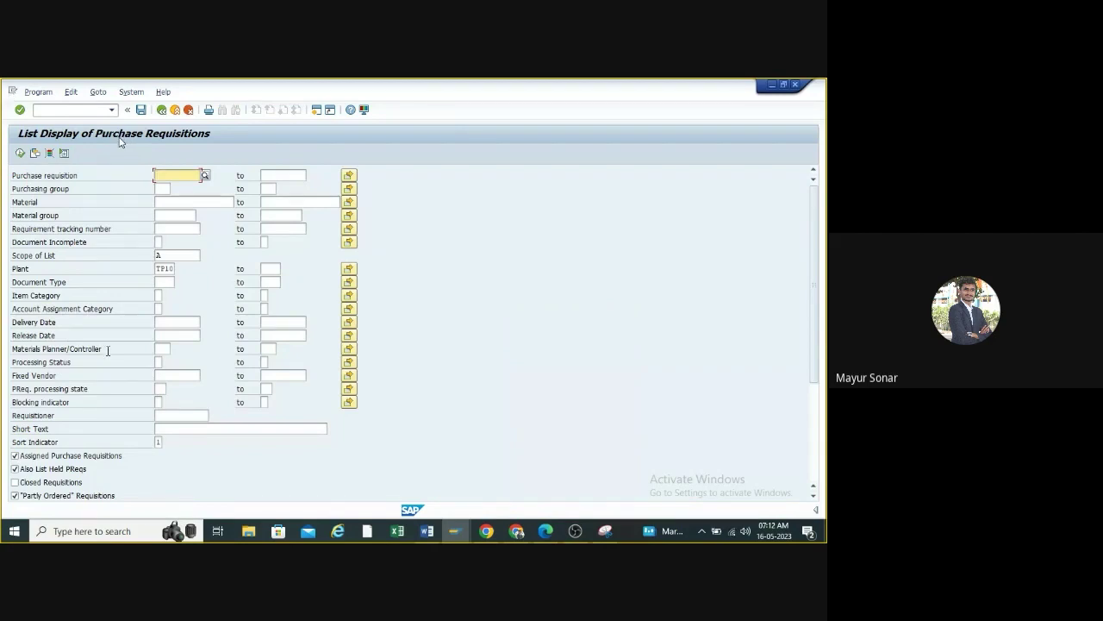
click(169, 189)
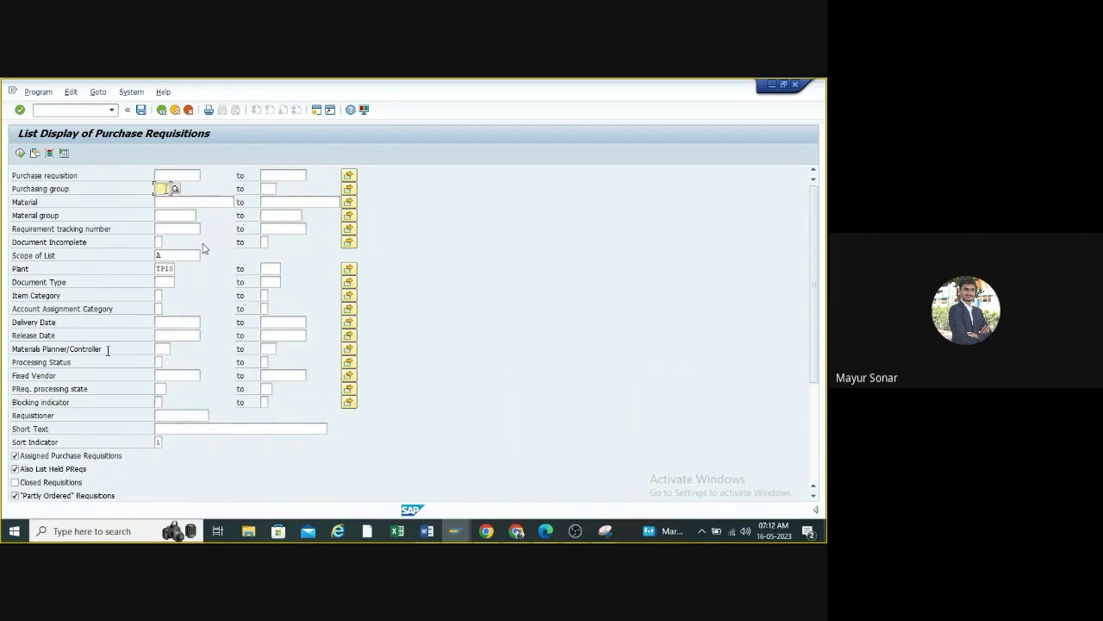
text(TF1)
double_click(172, 268)
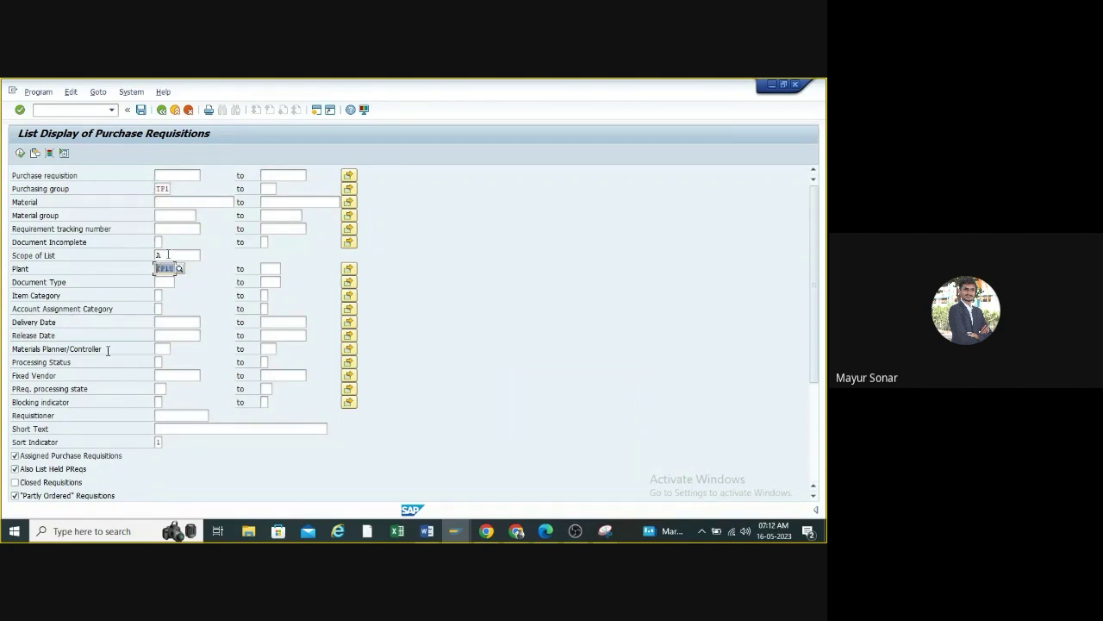
- Set the scope of list to ALV grid control and run the purchase requisition list
click(168, 255)
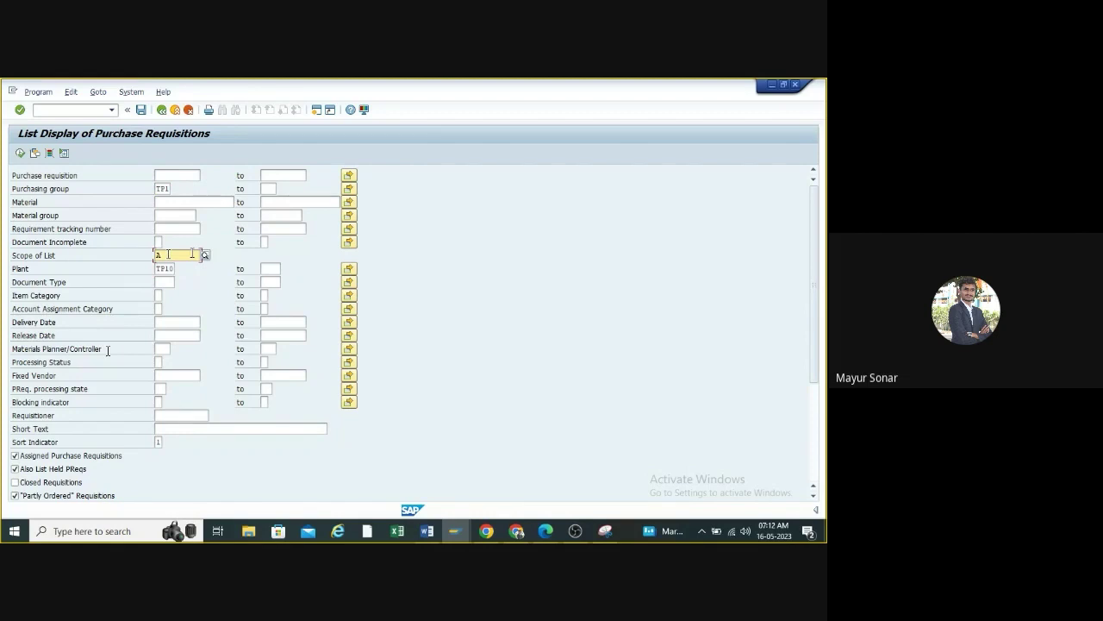
click(206, 255)
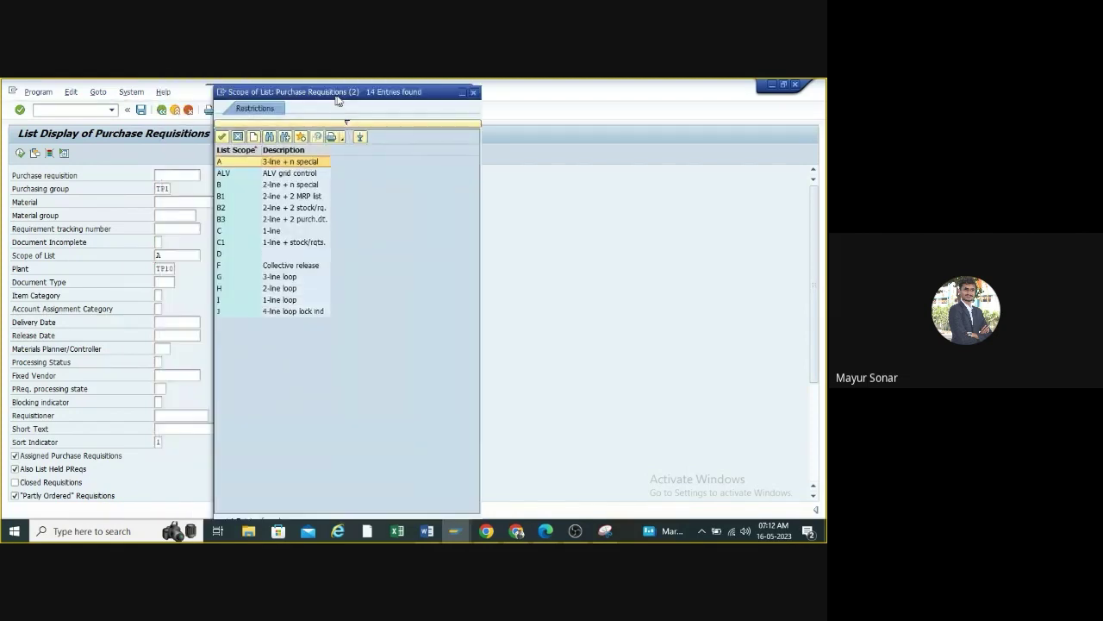
click(243, 175)
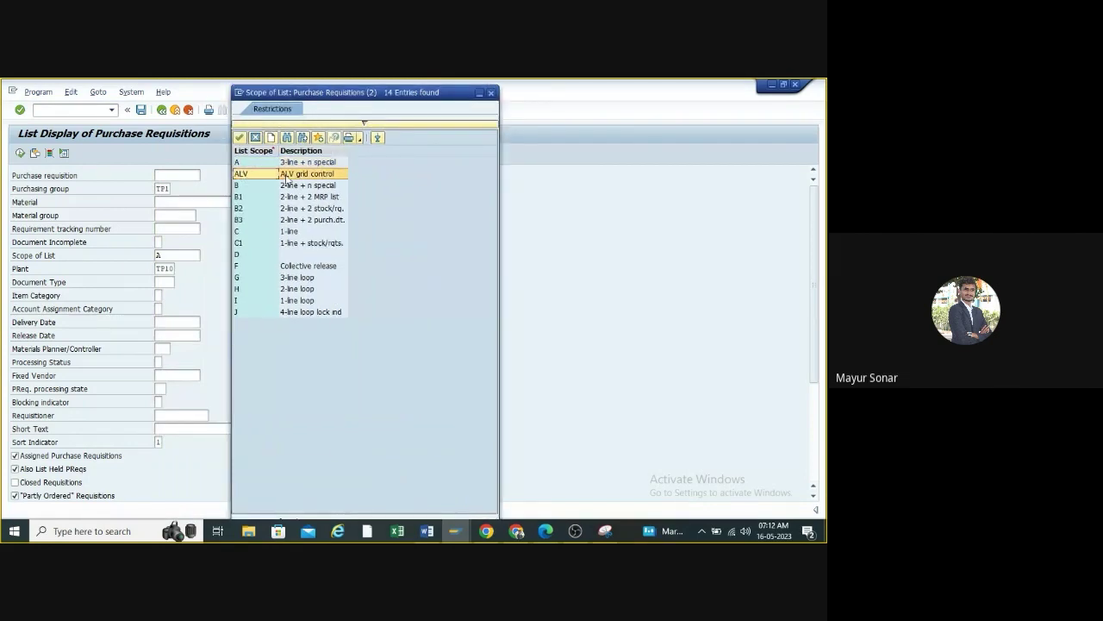
double_click(242, 174)
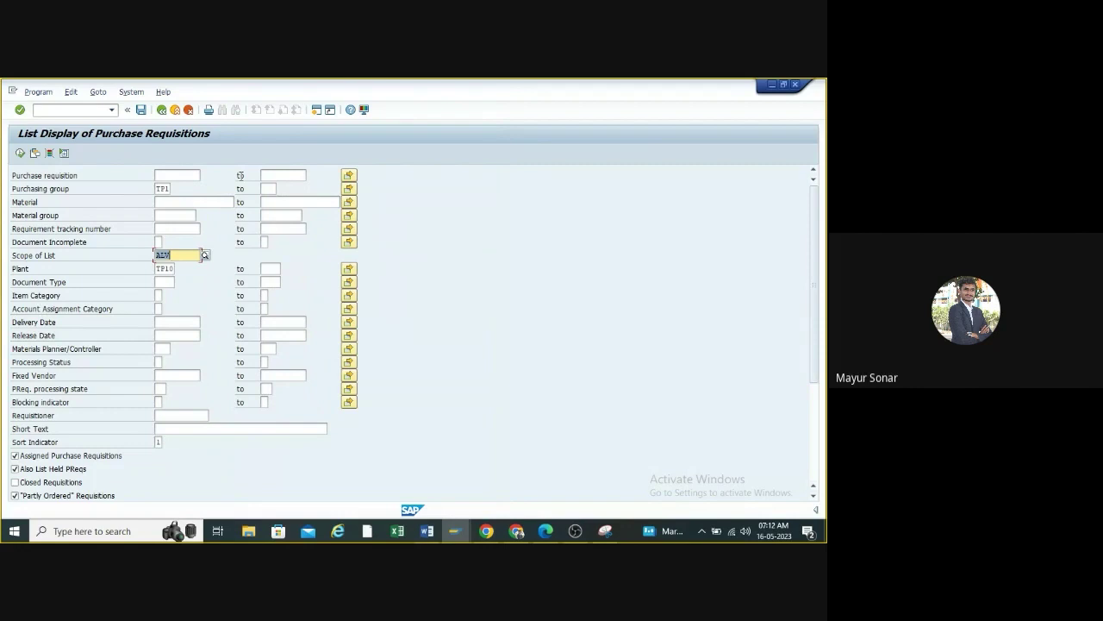
click(19, 154)
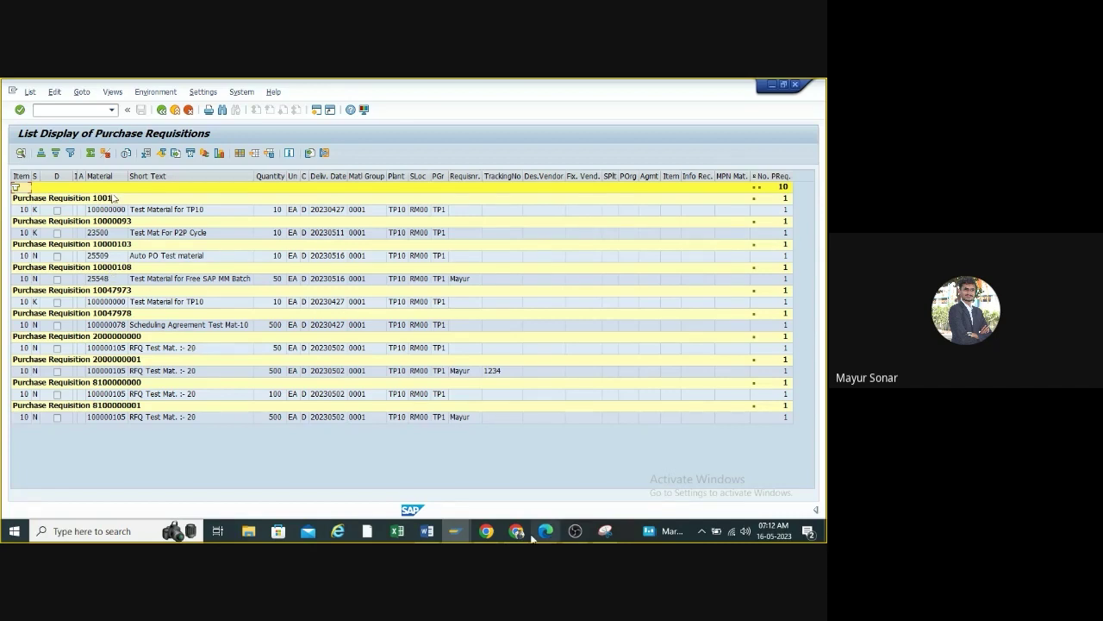
- Copy the purchase requisition number from the Word training document and return from the requisition list to SAP Easy Access
click(427, 530)
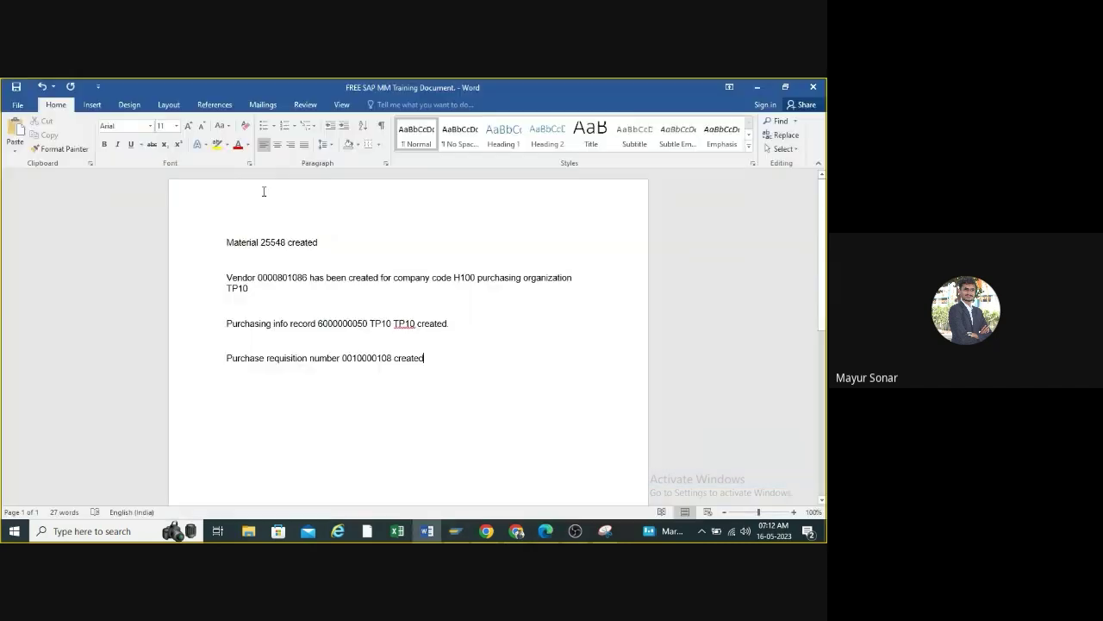
drag(393, 357, 343, 358)
key(ctrl+c)
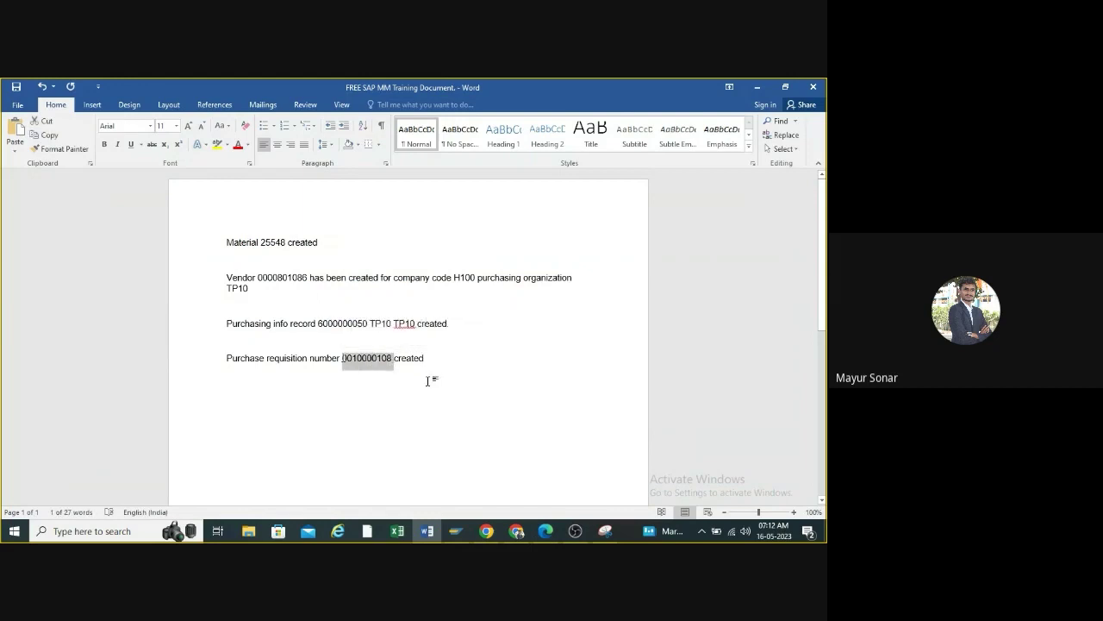
click(756, 87)
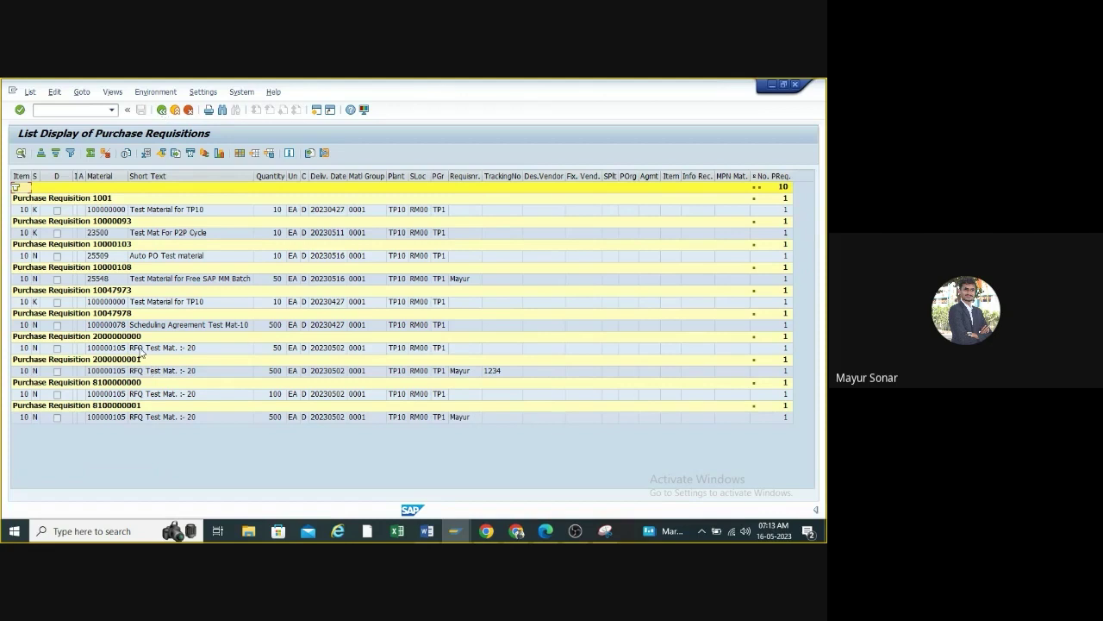
click(161, 111)
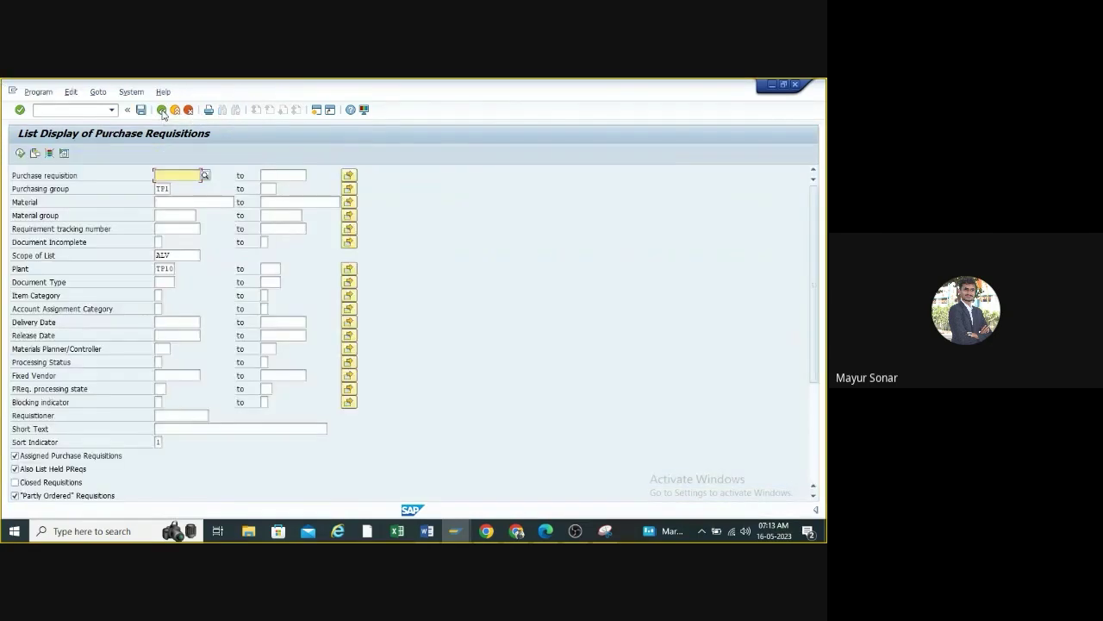
click(161, 113)
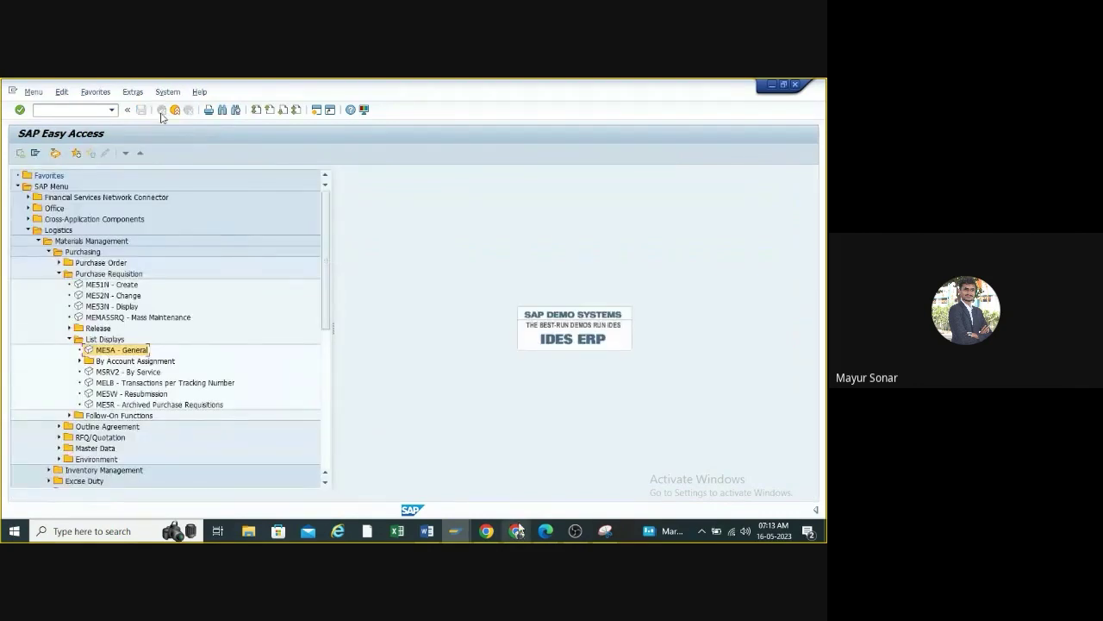
- Switch to the Procure to Pay Cycle PDF in Edge and read on to the Purchase Order section with its transaction codes and path
mouse_move(518, 533)
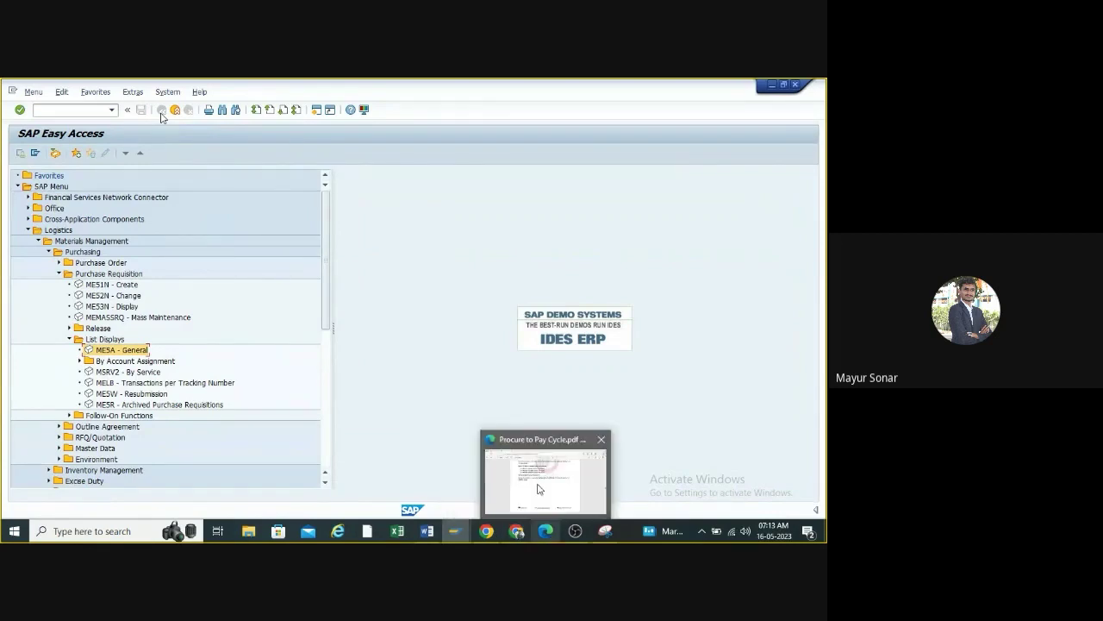
click(538, 489)
scroll(372, 345, down, 15)
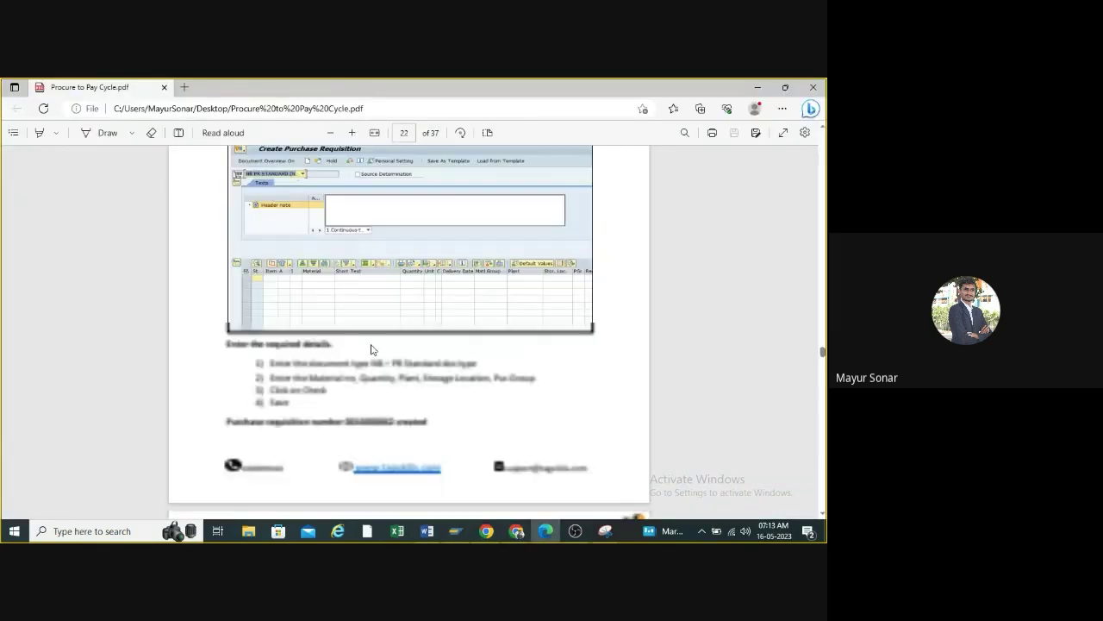
scroll(372, 345, down, 3)
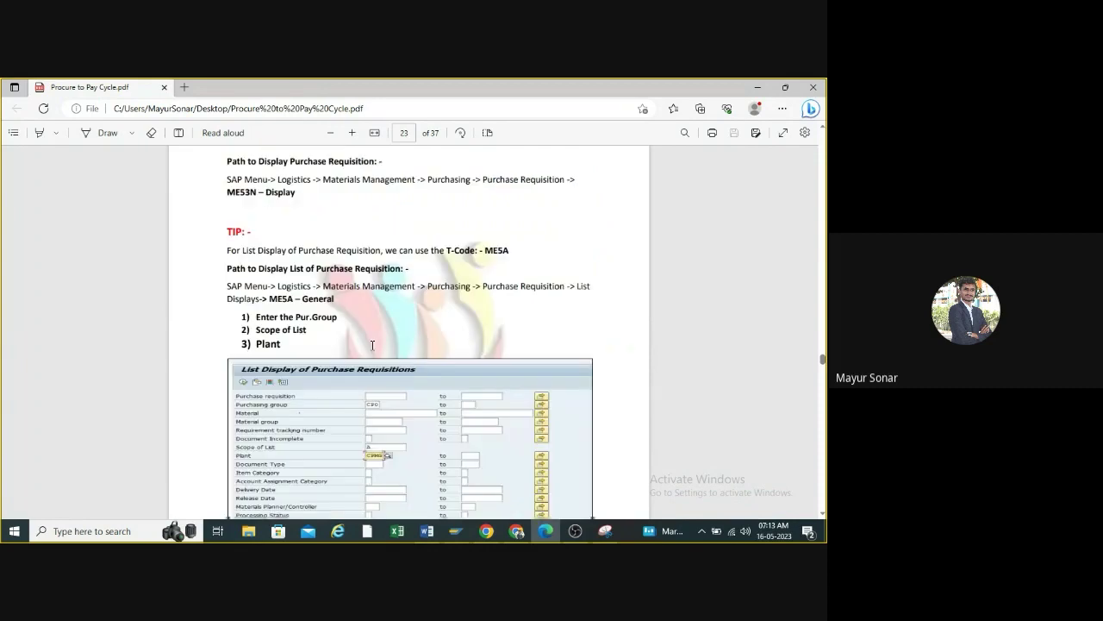
scroll(372, 345, down, 1)
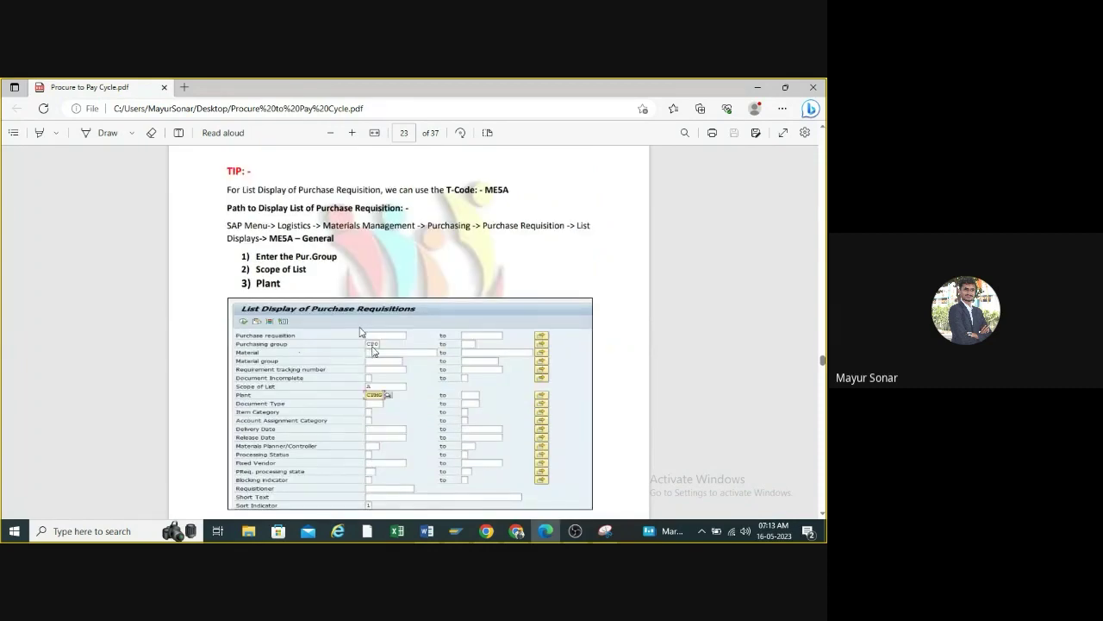
scroll(360, 326, down, 4)
scroll(360, 326, down, 5)
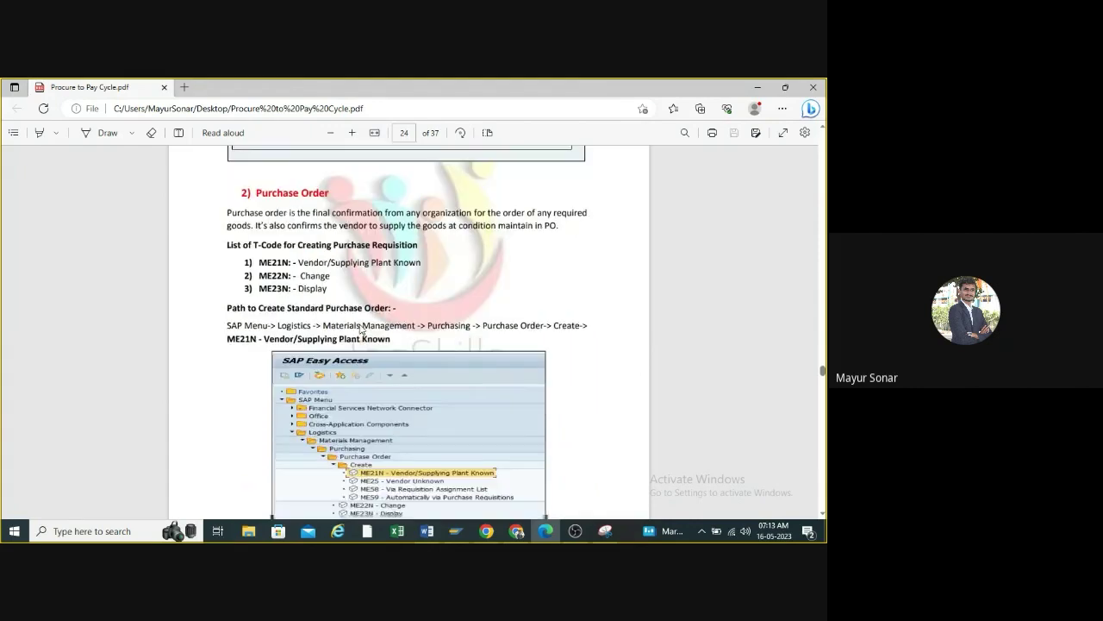
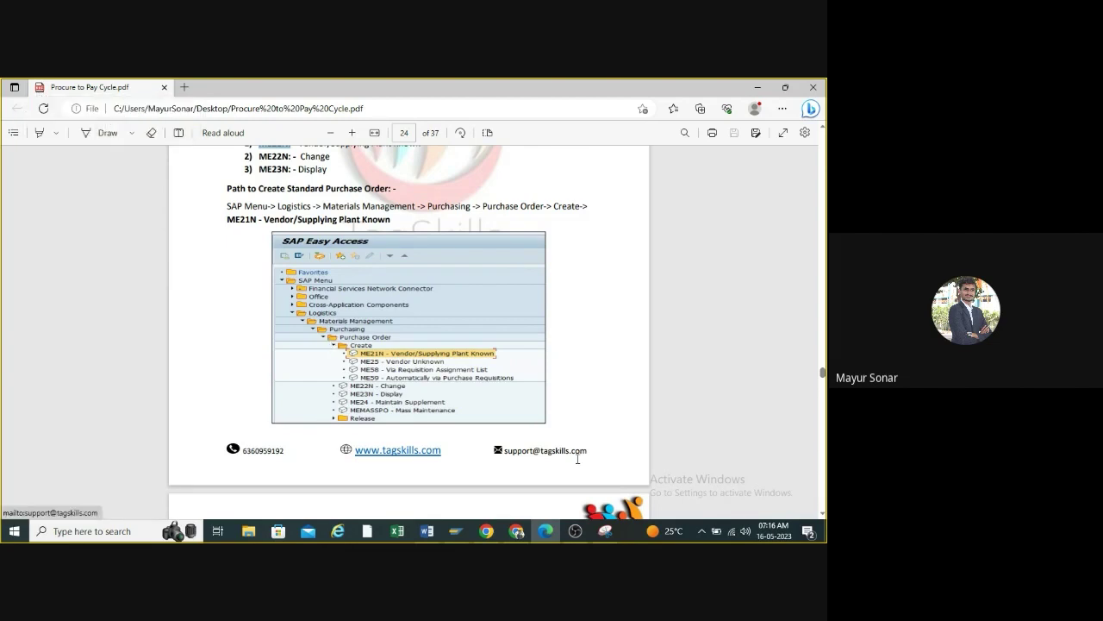
- Switch back to SAP Easy Access and collapse the List Displays, Purchase Requisition, Materials Management and Logistics folders
click(454, 531)
click(443, 479)
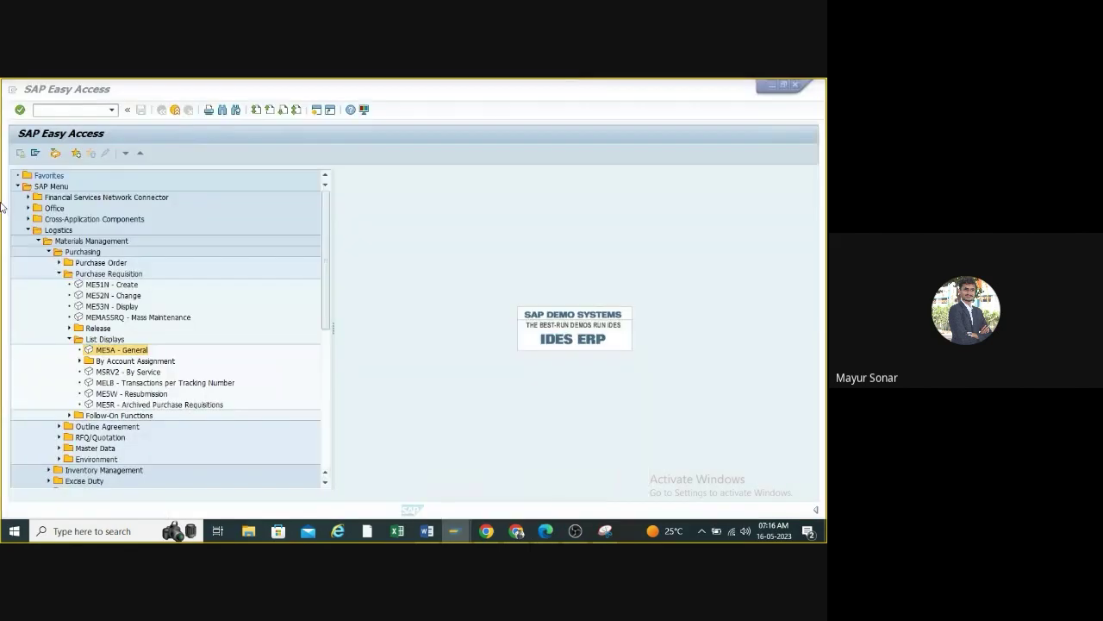
click(69, 339)
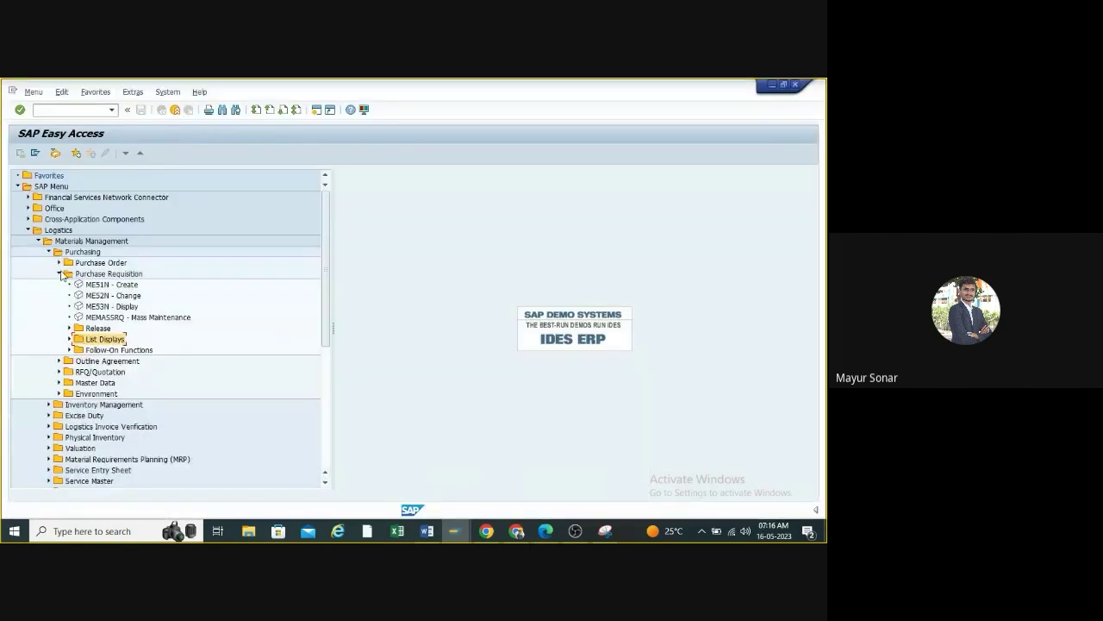
click(59, 273)
click(38, 241)
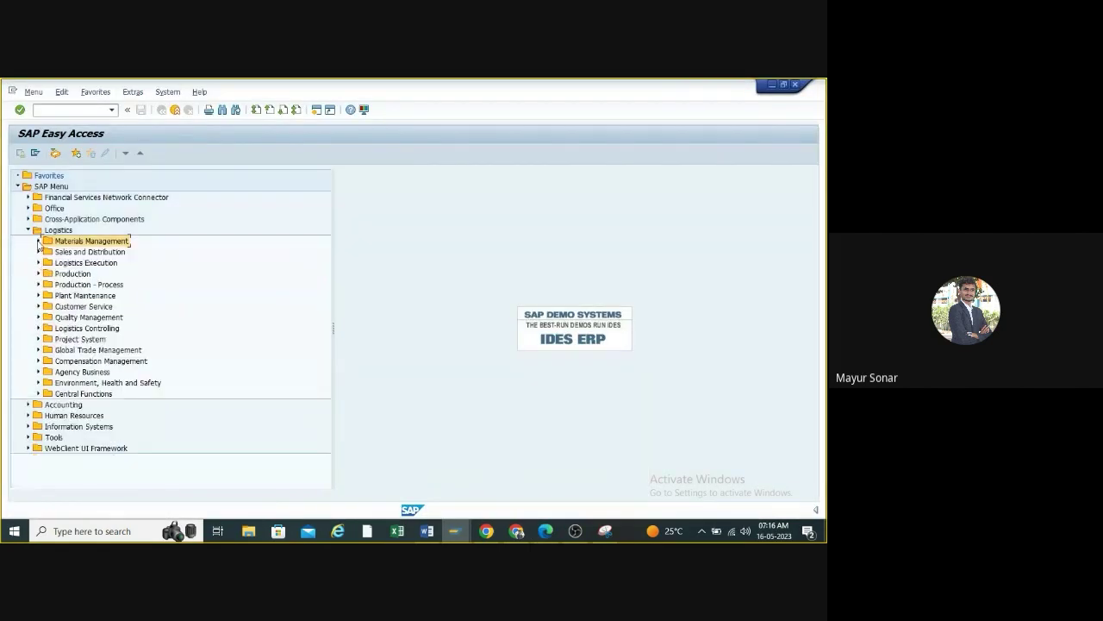
click(28, 229)
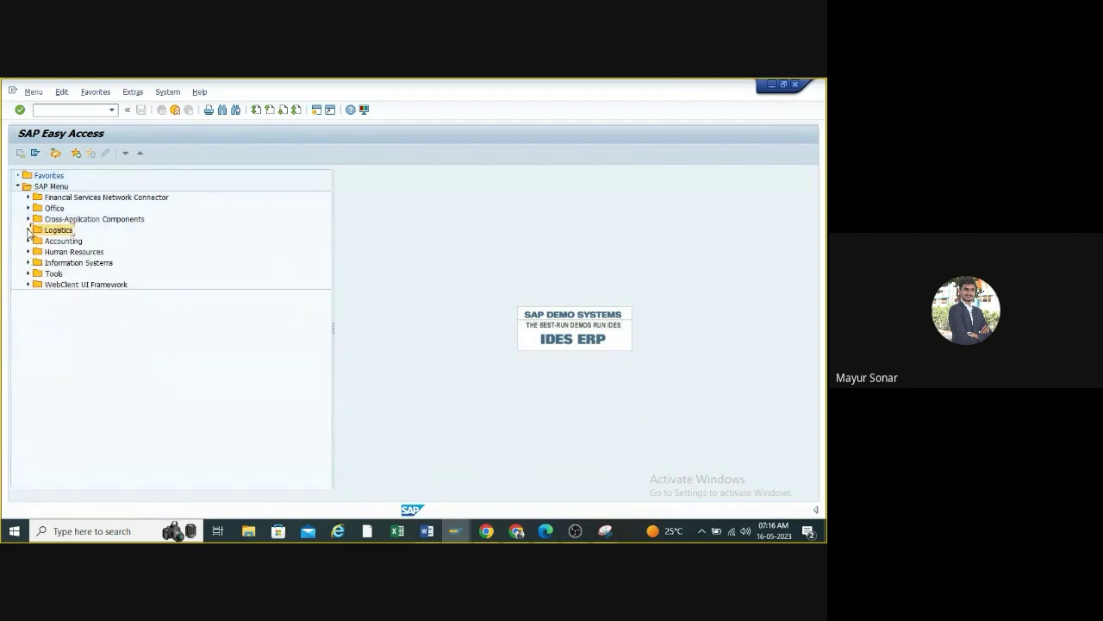
- Expand the SAP menu through Logistics, Materials Management, Purchasing and Purchase Order to the Create folder
click(28, 229)
click(37, 241)
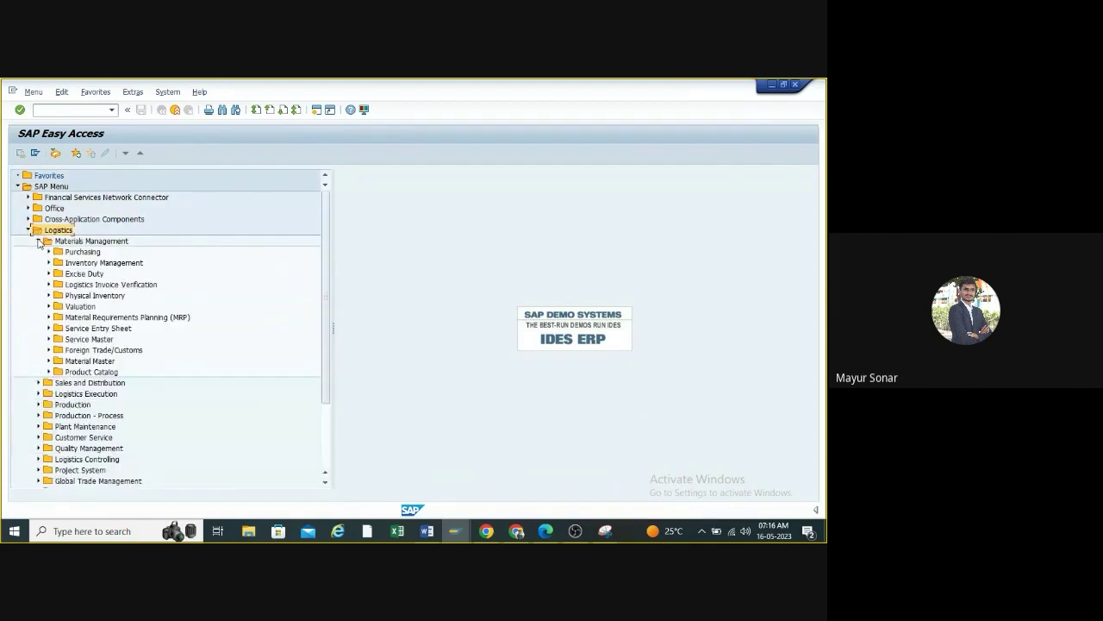
click(48, 251)
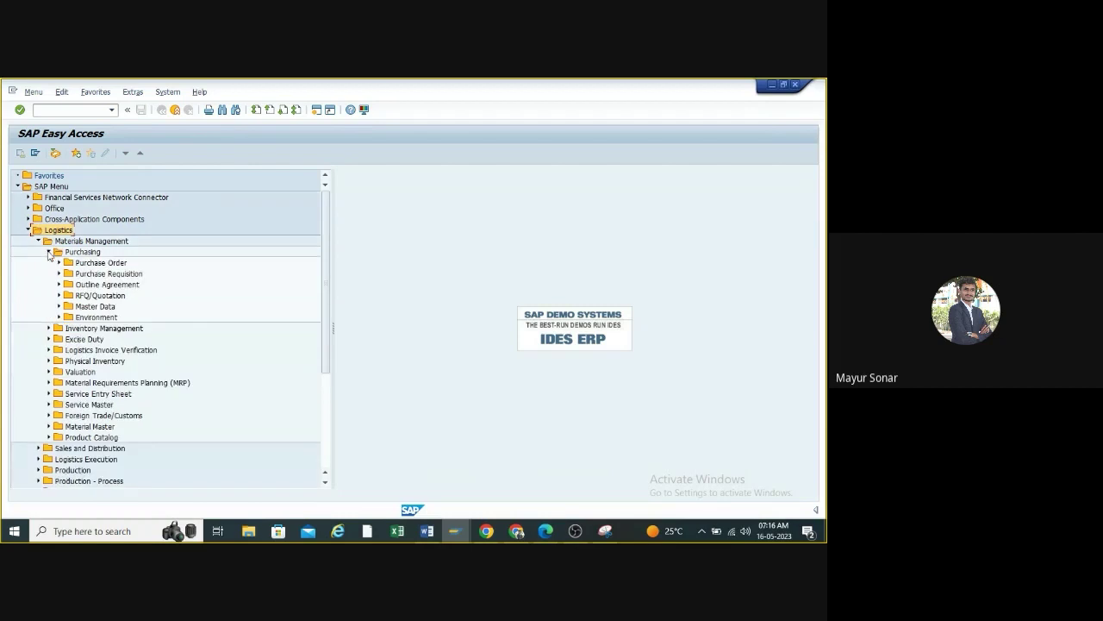
click(59, 262)
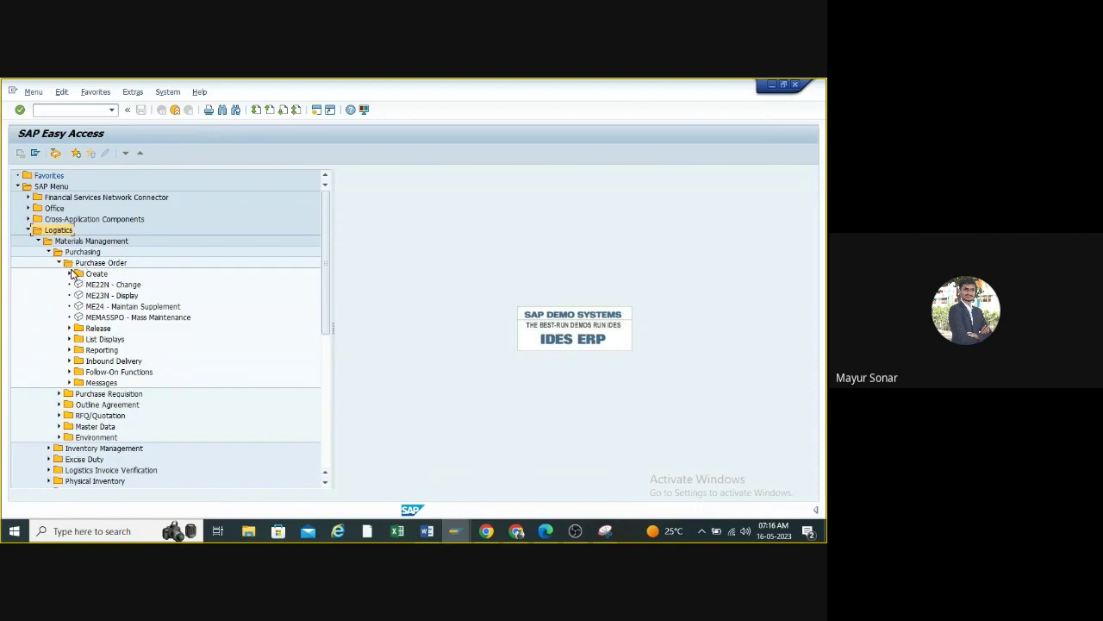
click(69, 273)
- Start ME21N - Vendor/Supplying Plant Known and choose NB Standard PO as the order type
click(104, 287)
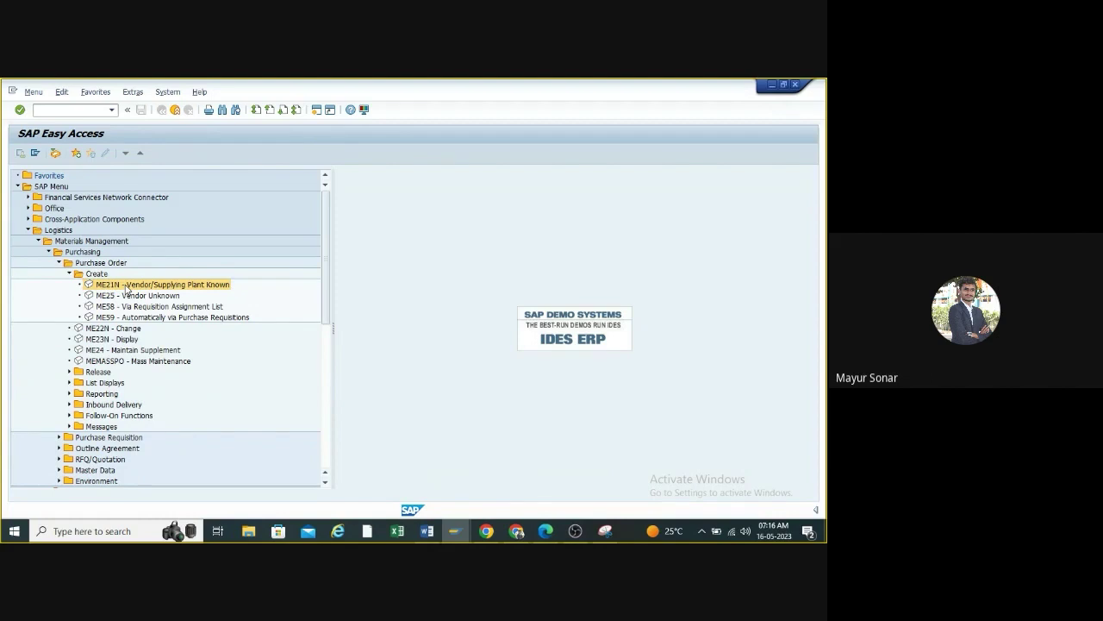
double_click(126, 287)
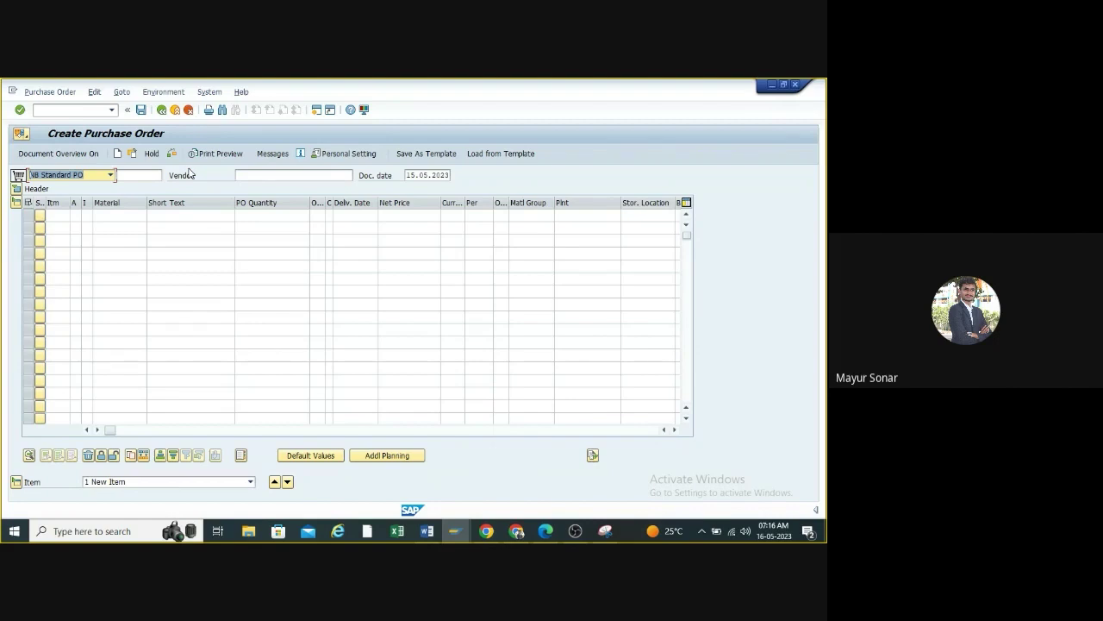
click(110, 175)
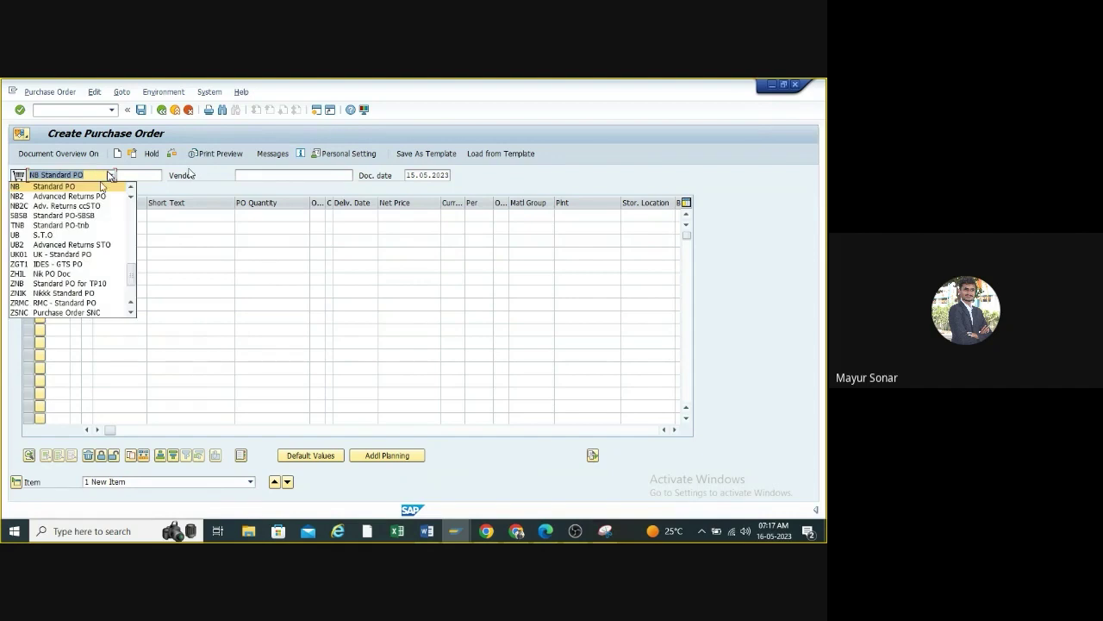
click(49, 191)
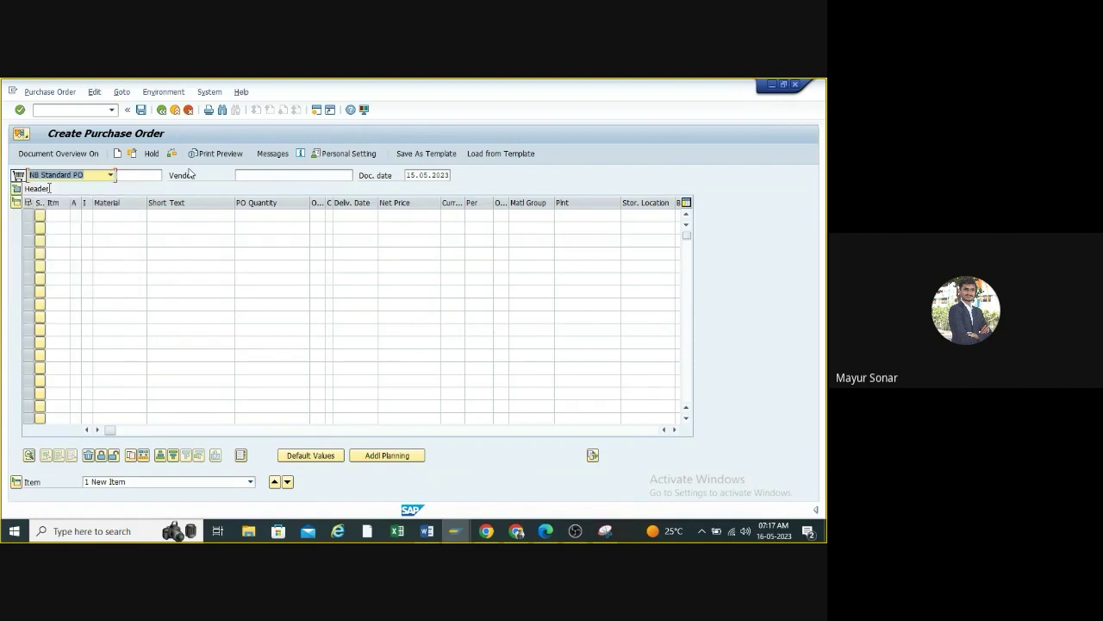
- Copy the vendor number from the Word training document and enter it as the purchase order's vendor
click(242, 175)
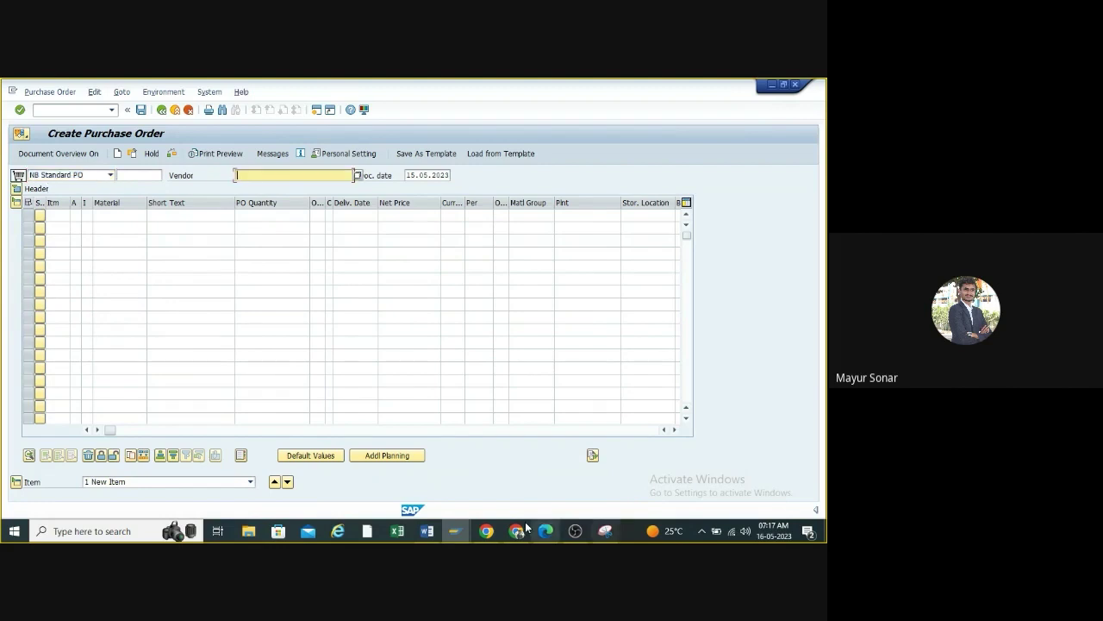
click(428, 534)
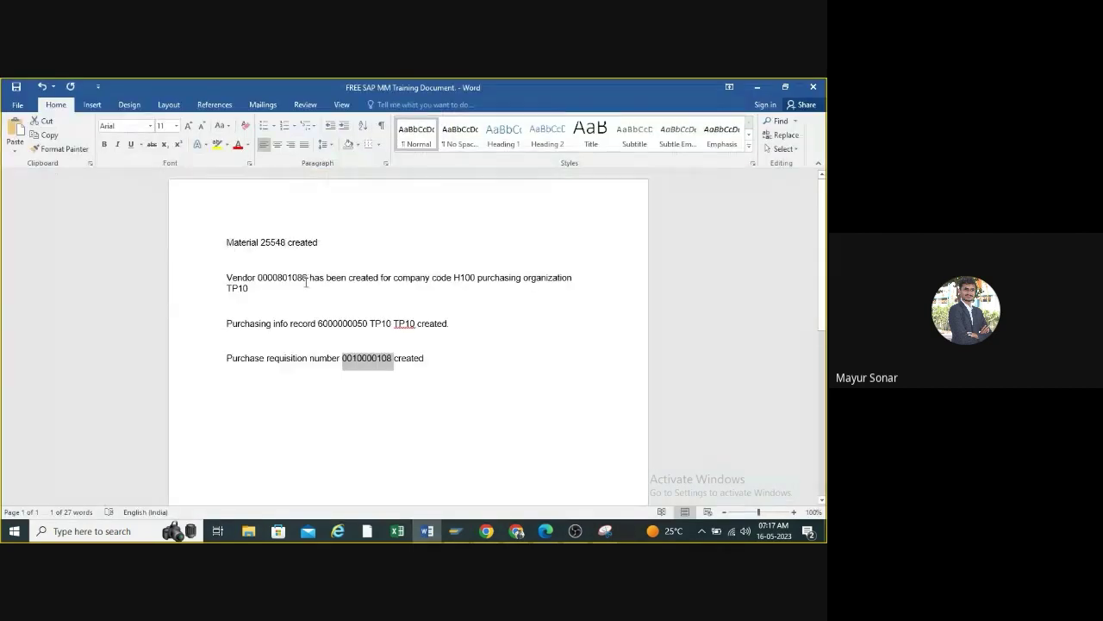
drag(308, 278, 258, 278)
key(ctrl+c)
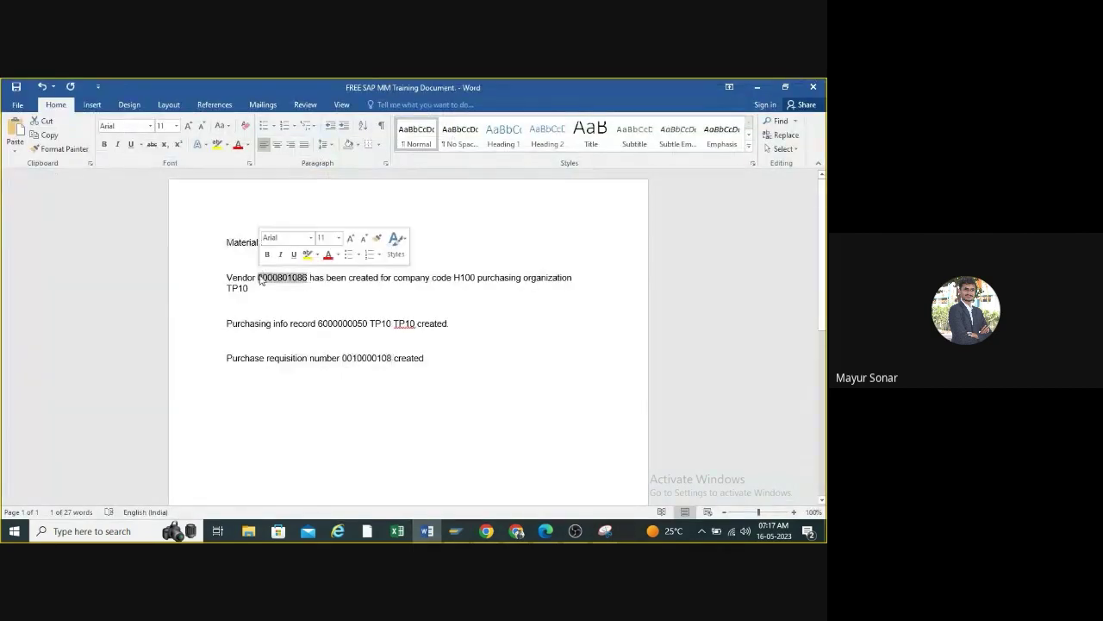
click(757, 87)
click(257, 176)
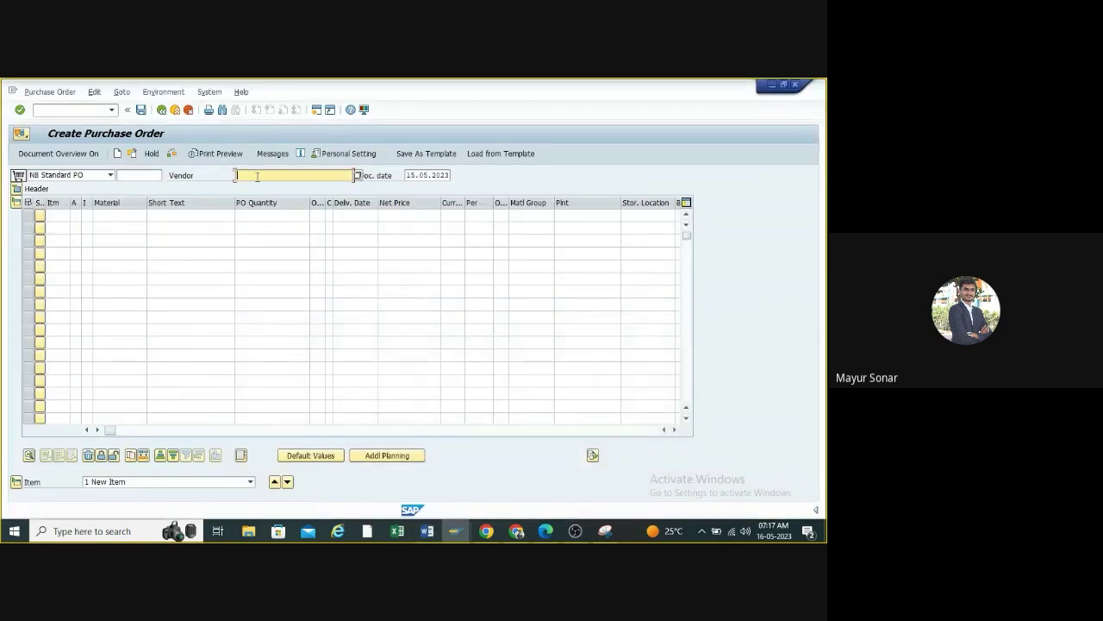
key(ctrl+v)
key(Return)
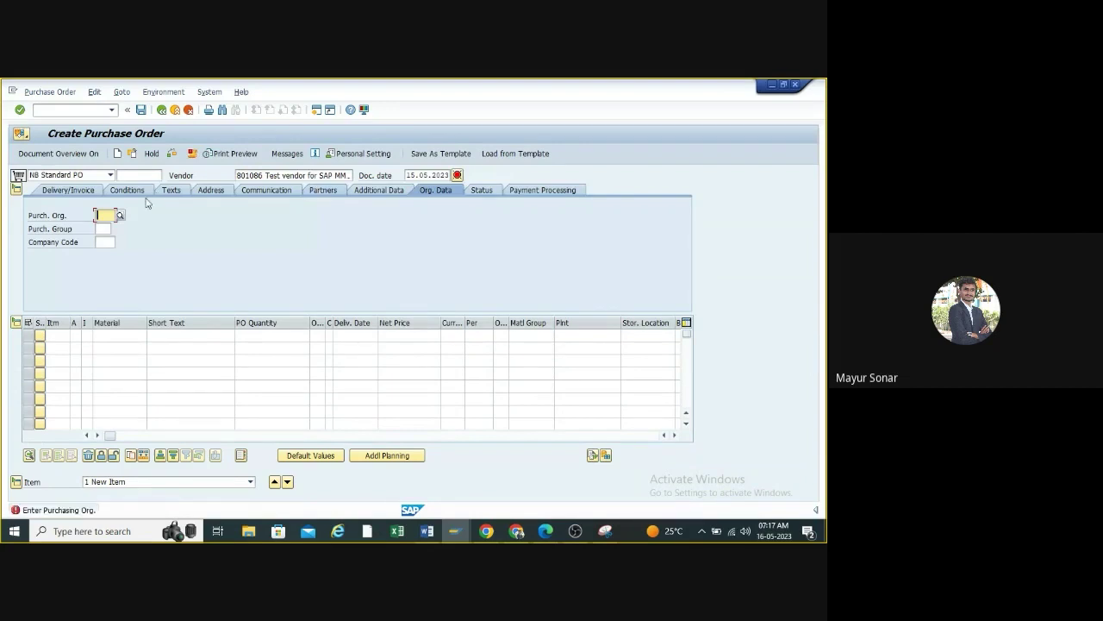
- Collapse the order's header and item overview sections, and expand the header again
click(15, 189)
click(16, 201)
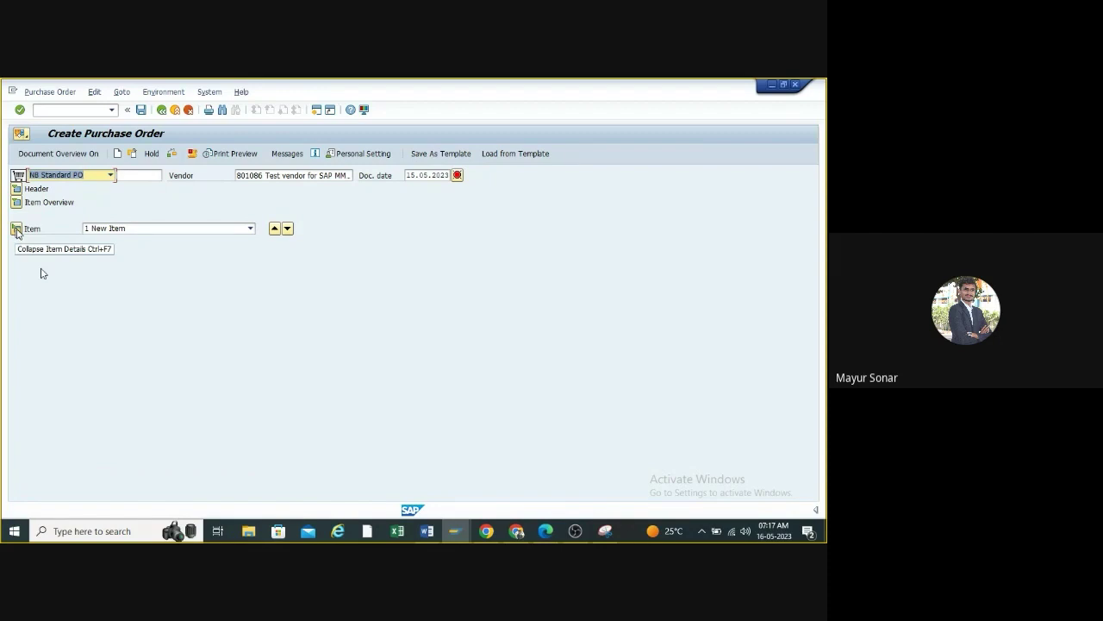
click(16, 189)
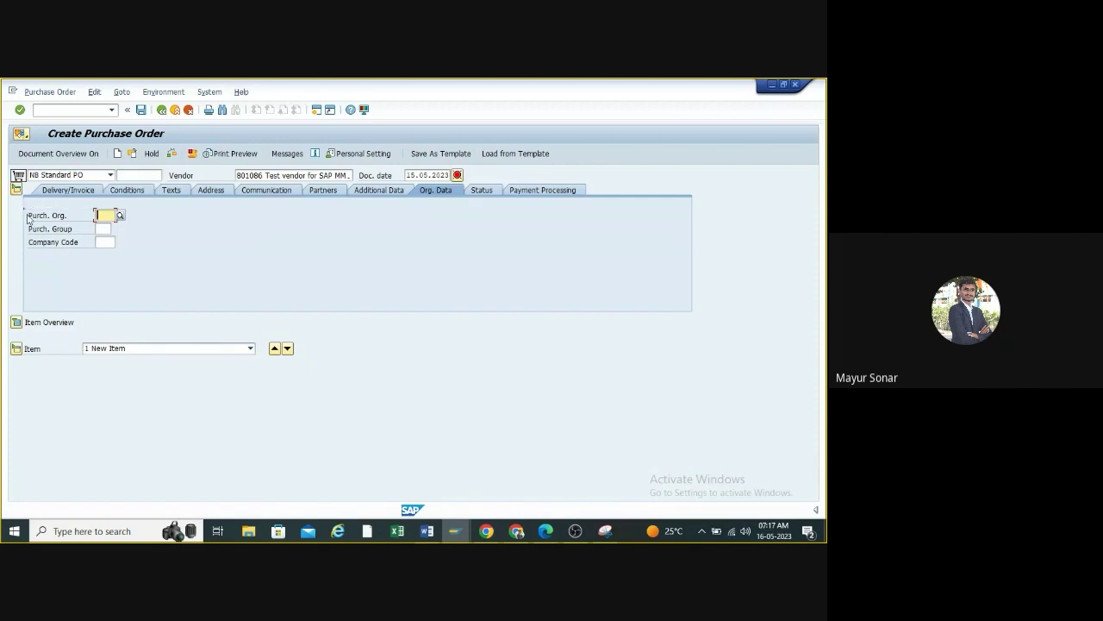
- Enter purchasing organization TP10, purchasing group TP1 and company code H100 in the header's organizational data
click(103, 215)
click(103, 226)
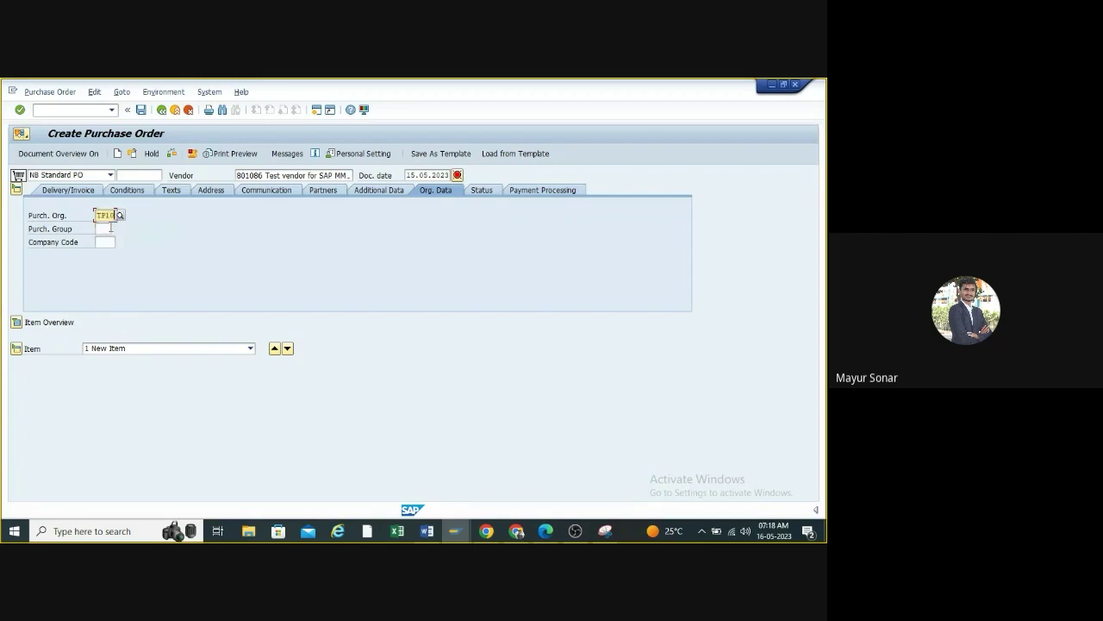
click(103, 227)
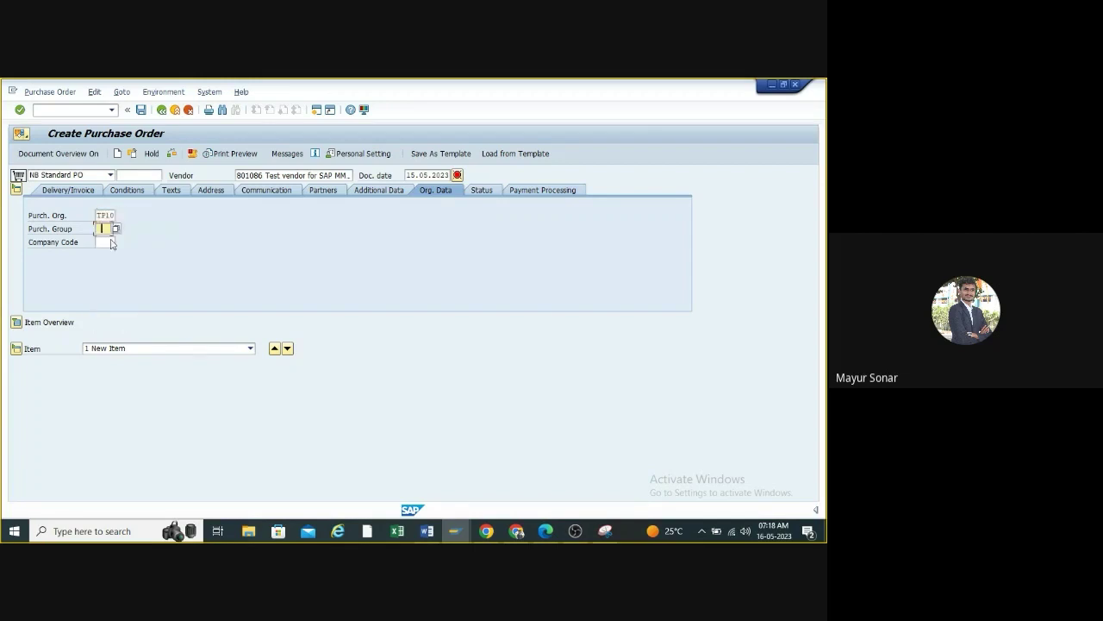
click(111, 241)
click(110, 241)
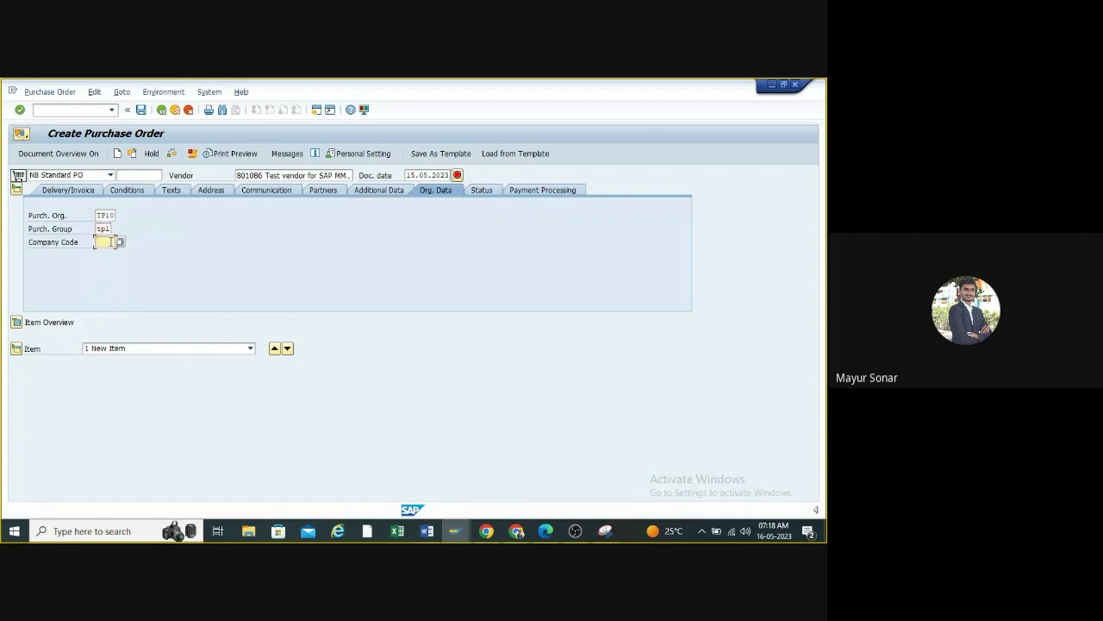
click(106, 256)
key(Return)
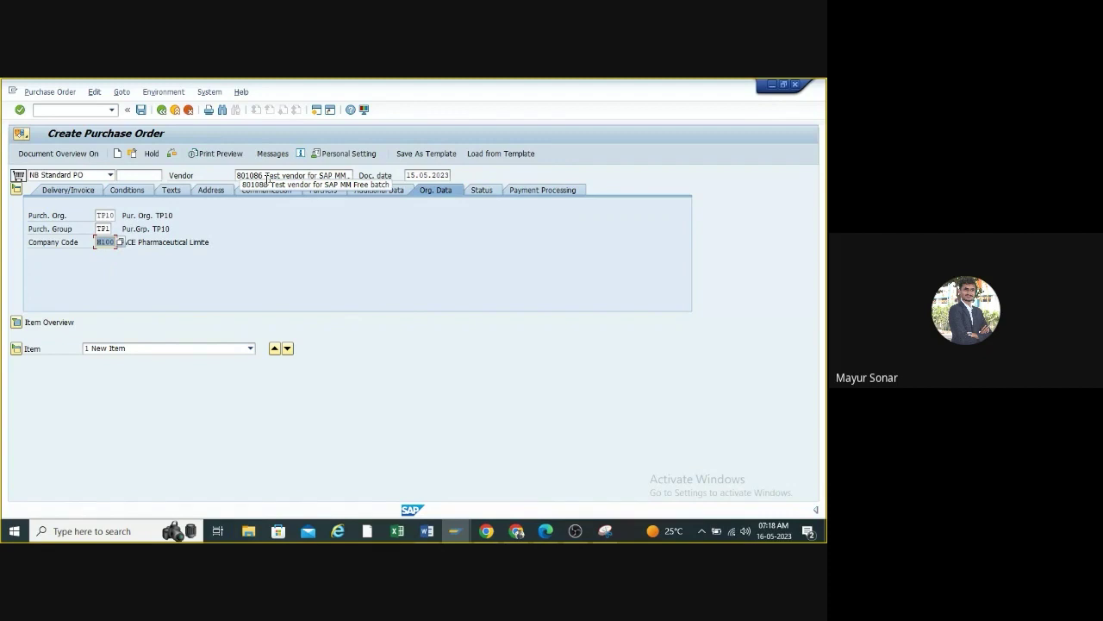
- Open the value help for the order's vendor and search vendors by company code H100
click(349, 175)
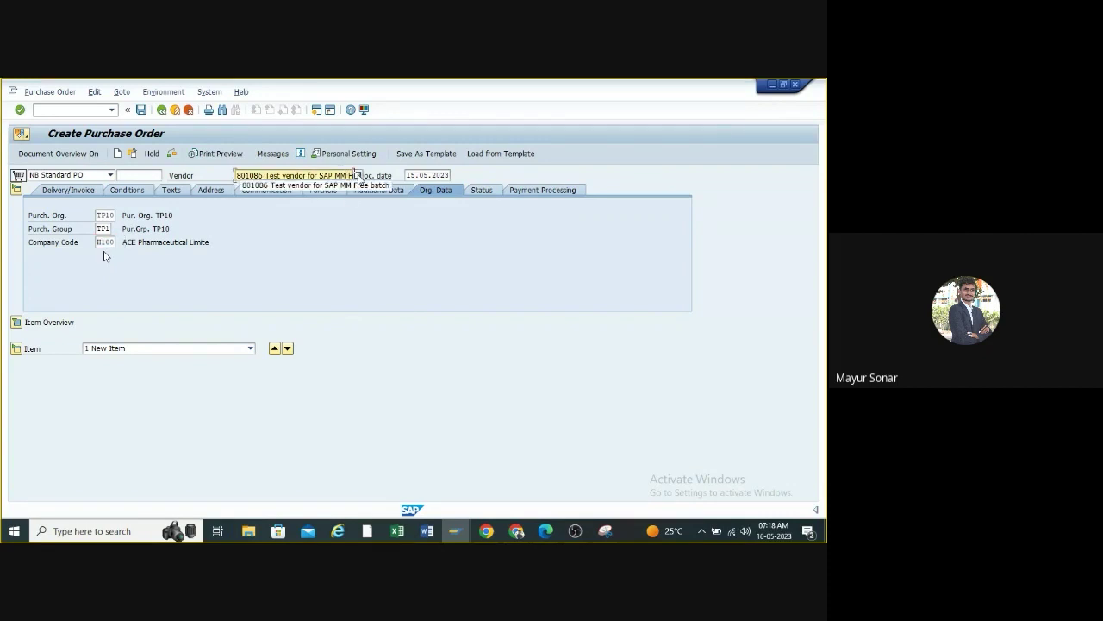
key(Return)
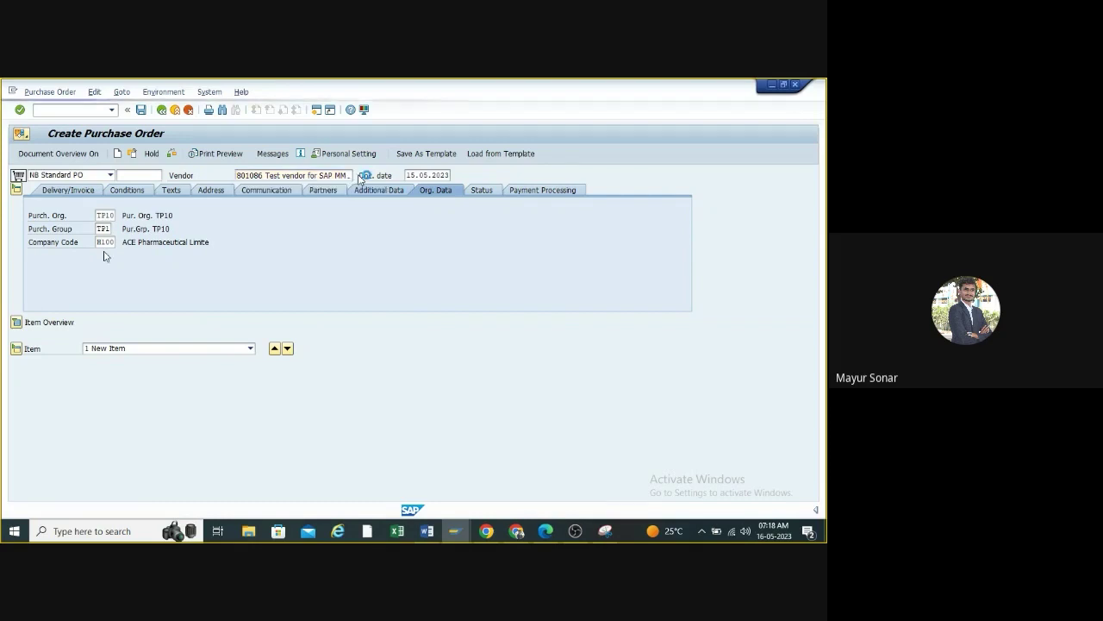
click(359, 175)
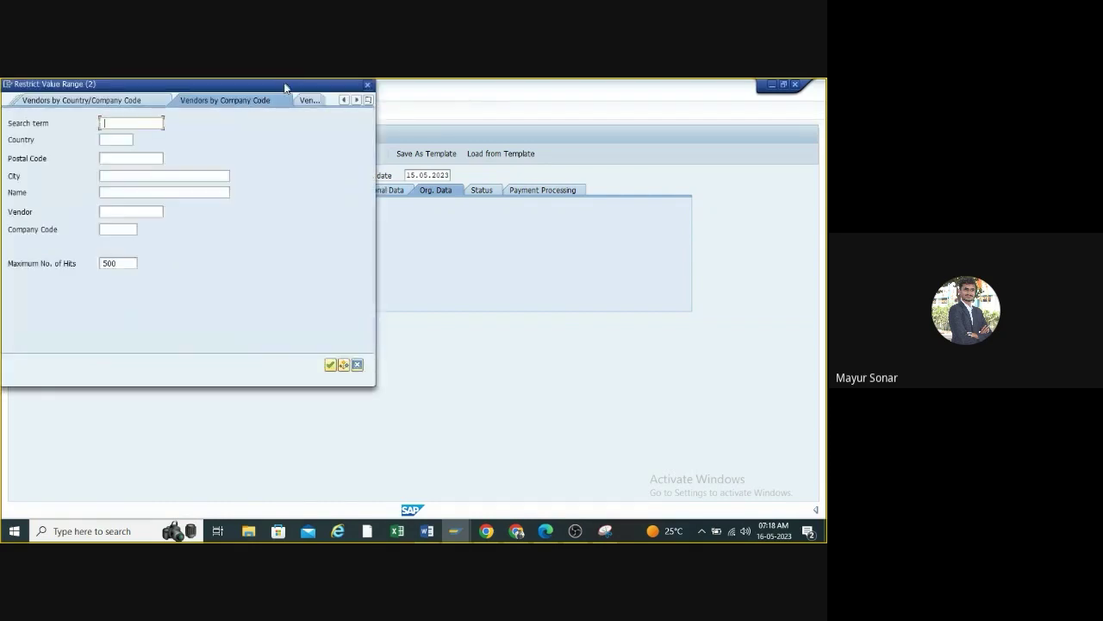
drag(285, 88, 443, 107)
click(433, 124)
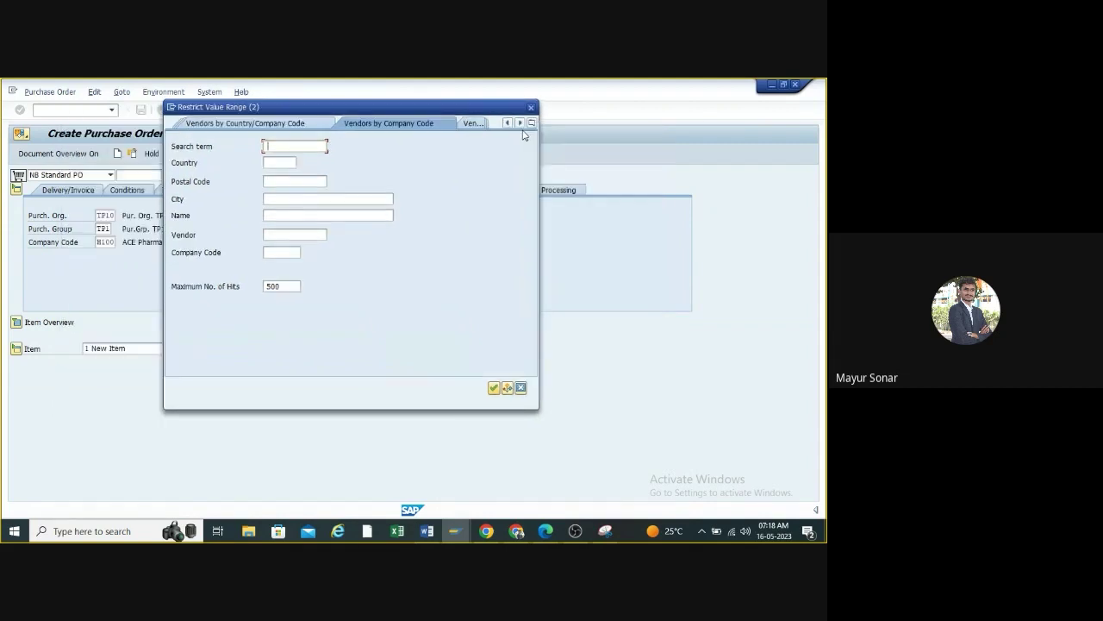
click(532, 124)
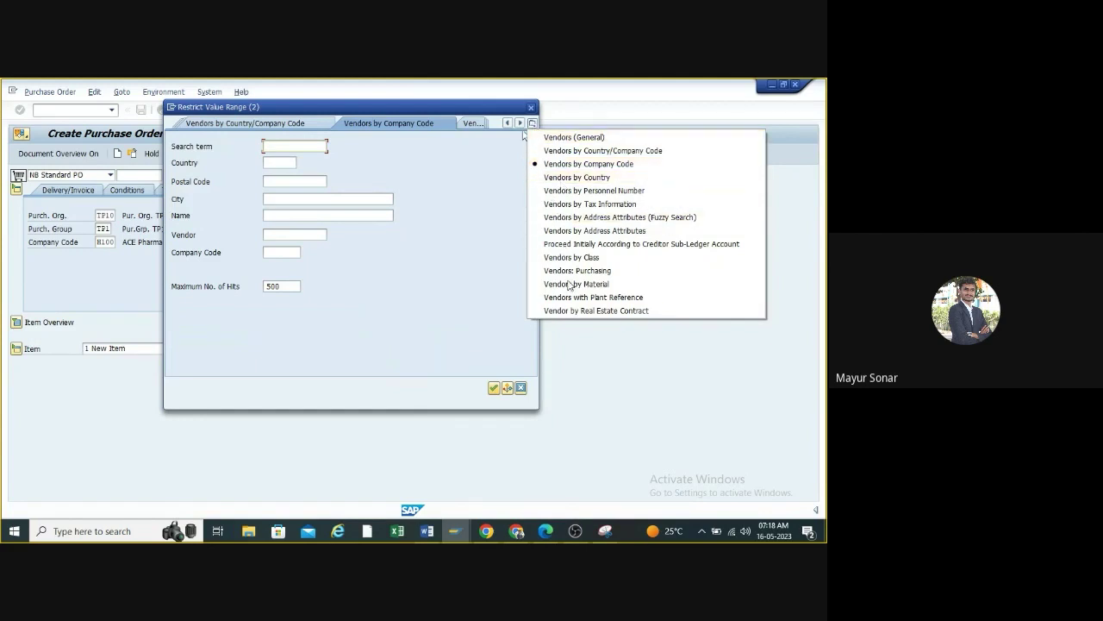
click(576, 164)
click(293, 252)
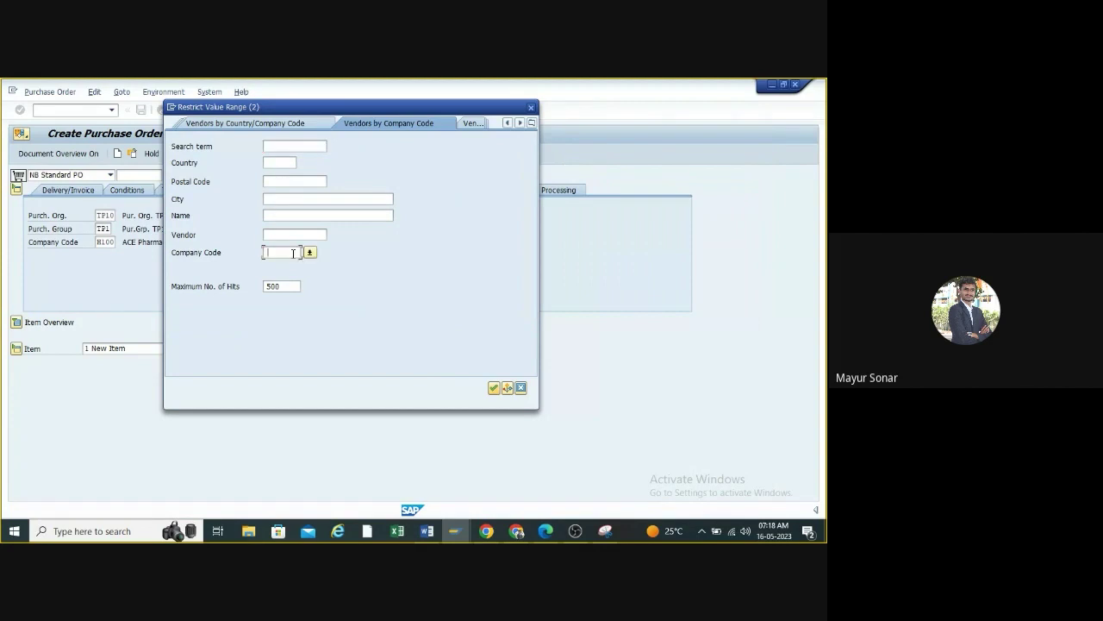
text(h100)
click(494, 388)
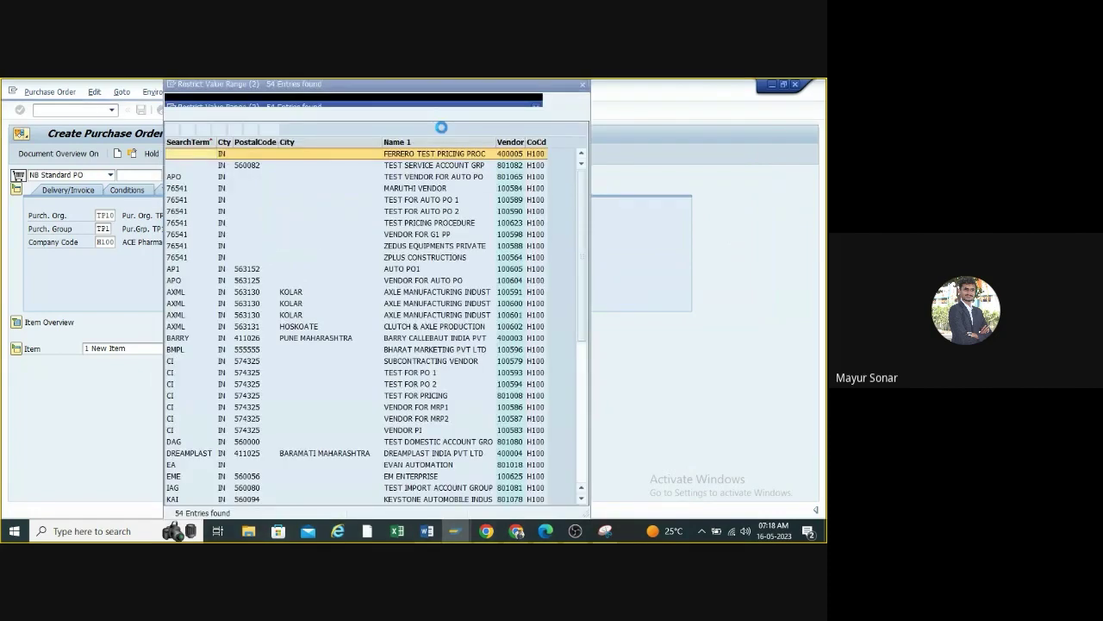
- Look through the hit list of vendors for company code H100 and close it without choosing one
mouse_move(432, 89)
mouse_down()
mouse_move(632, 82)
mouse_move(625, 90)
mouse_up()
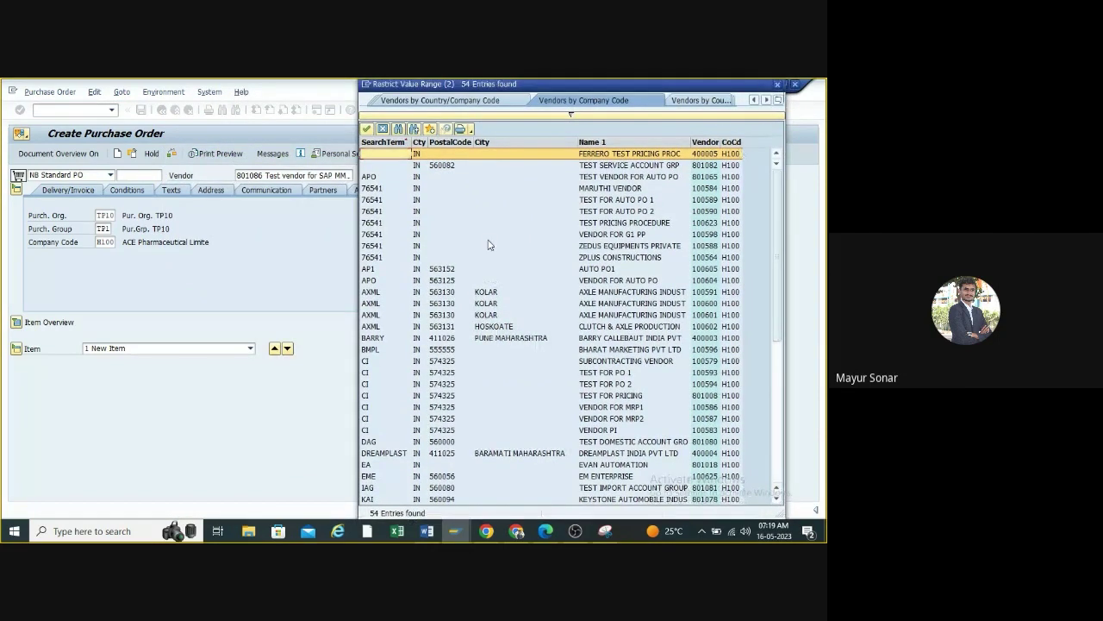
scroll(488, 245, down, 8)
scroll(517, 256, up, 8)
scroll(517, 256, down, 8)
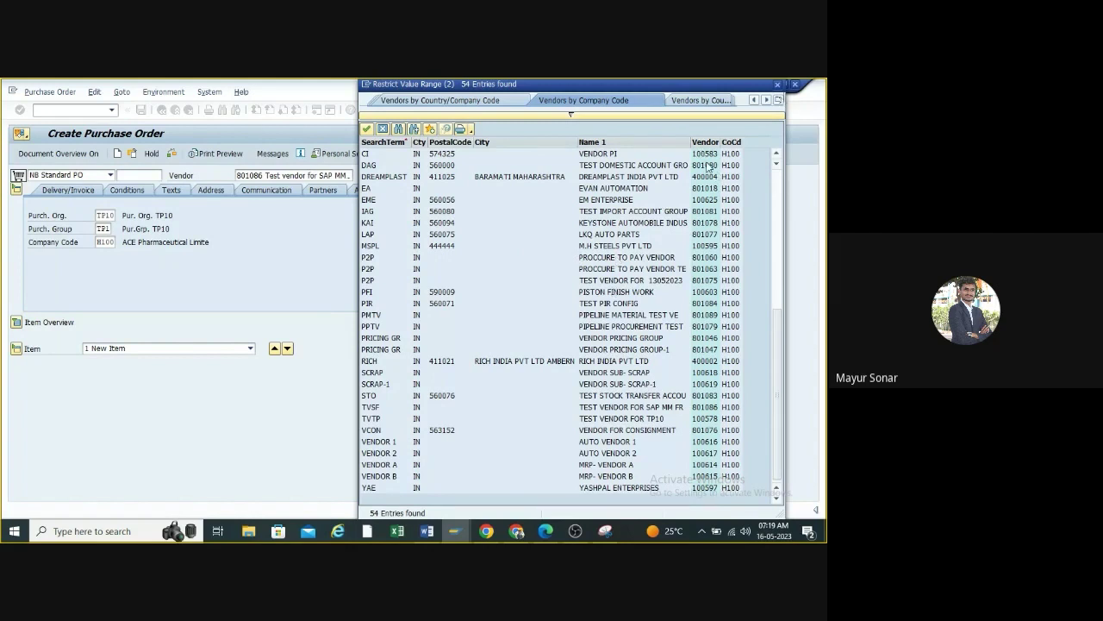
click(778, 85)
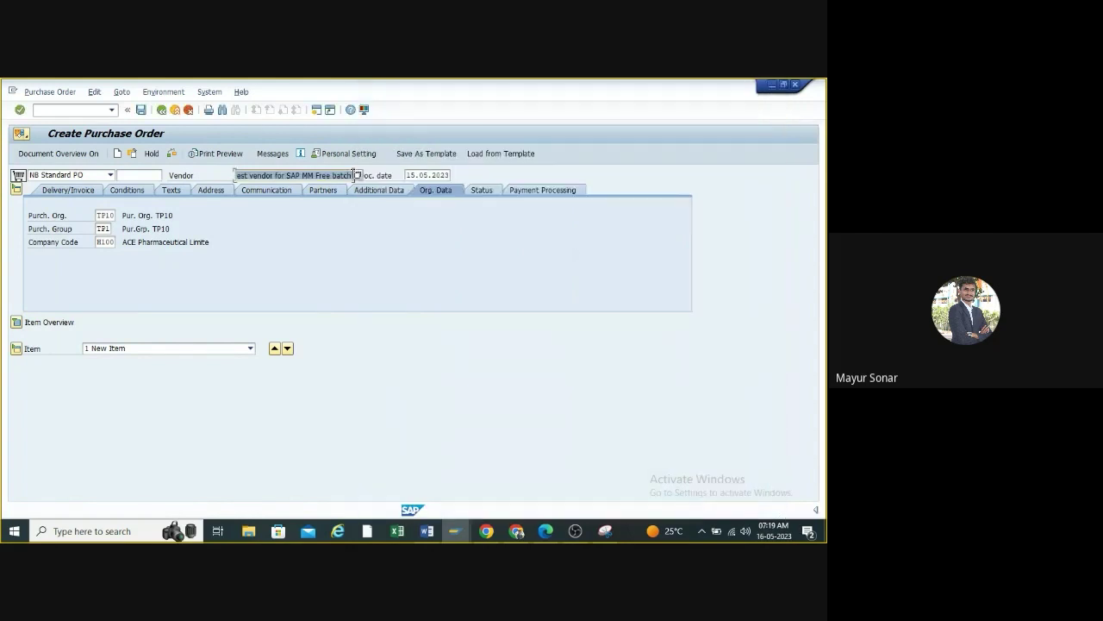
- Repeat the vendor search by company code H100, review the hit list to its end, and close the search without choosing a vendor
click(356, 176)
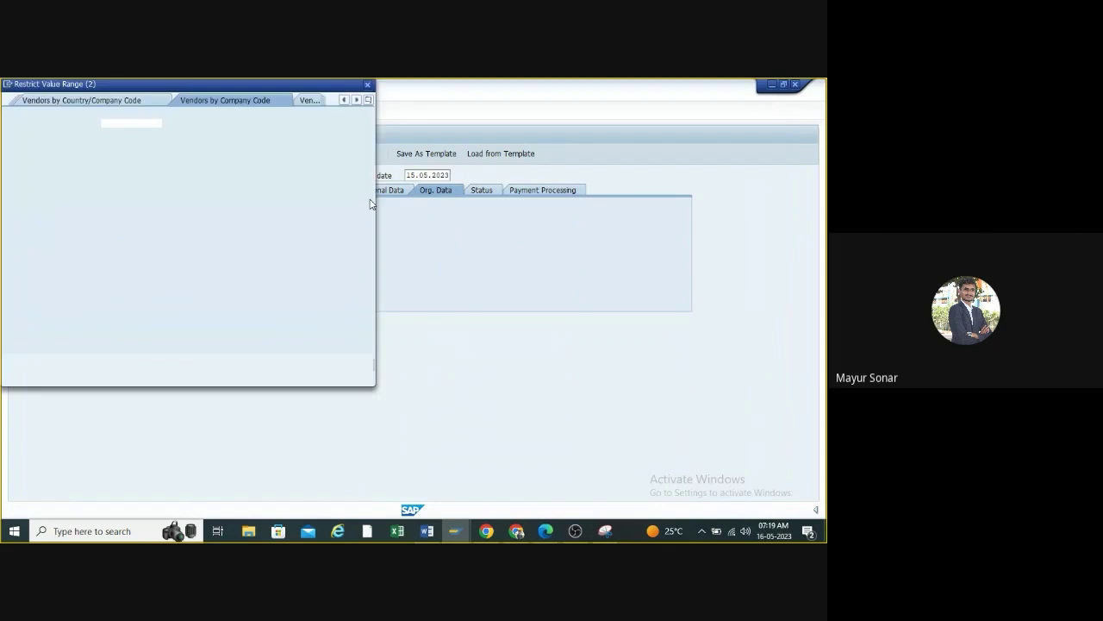
click(368, 100)
click(171, 192)
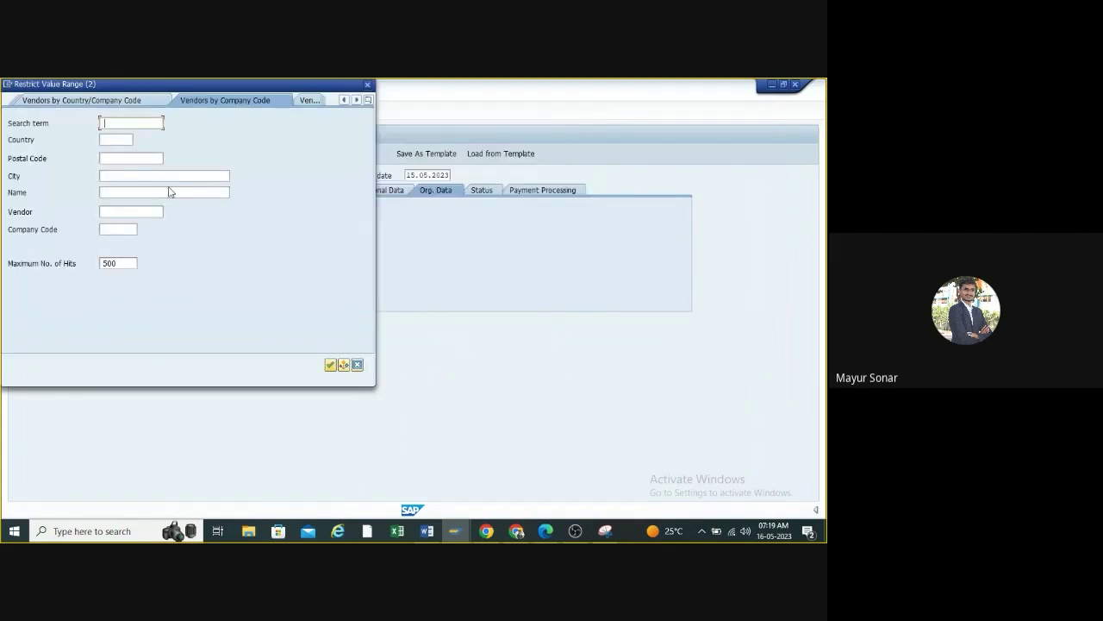
click(125, 228)
text(h100)
key(Return)
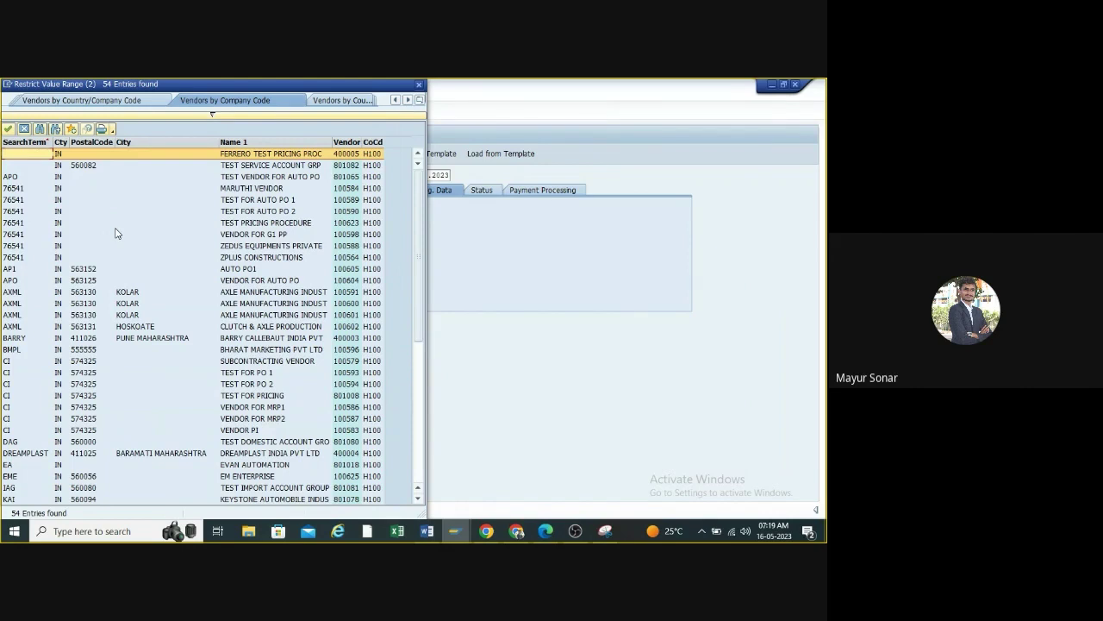
scroll(291, 208, down, 8)
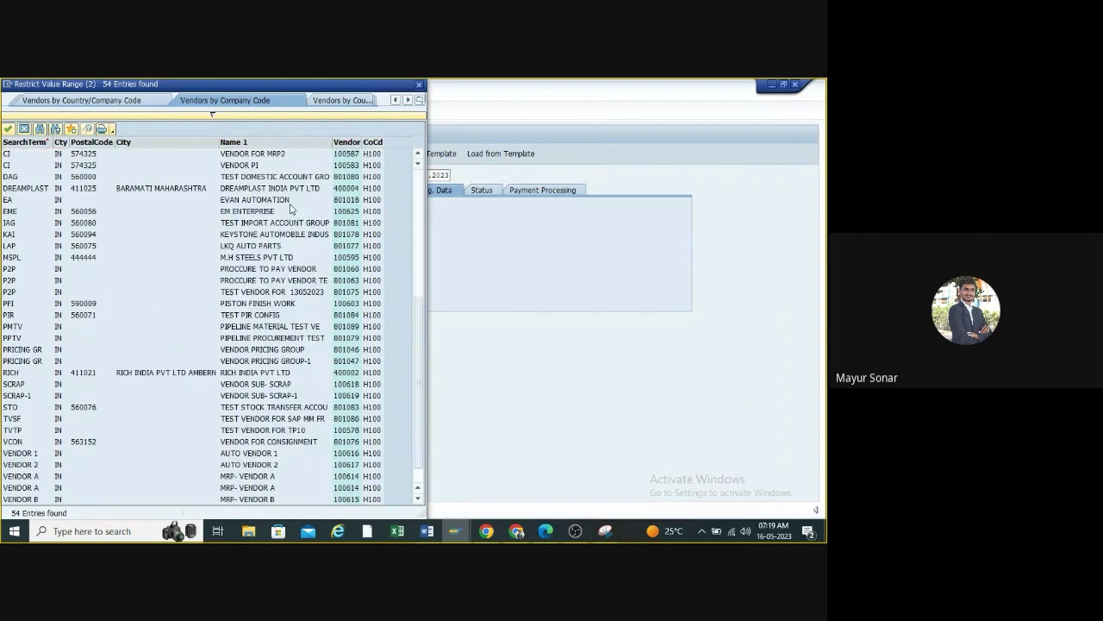
scroll(291, 209, down, 1)
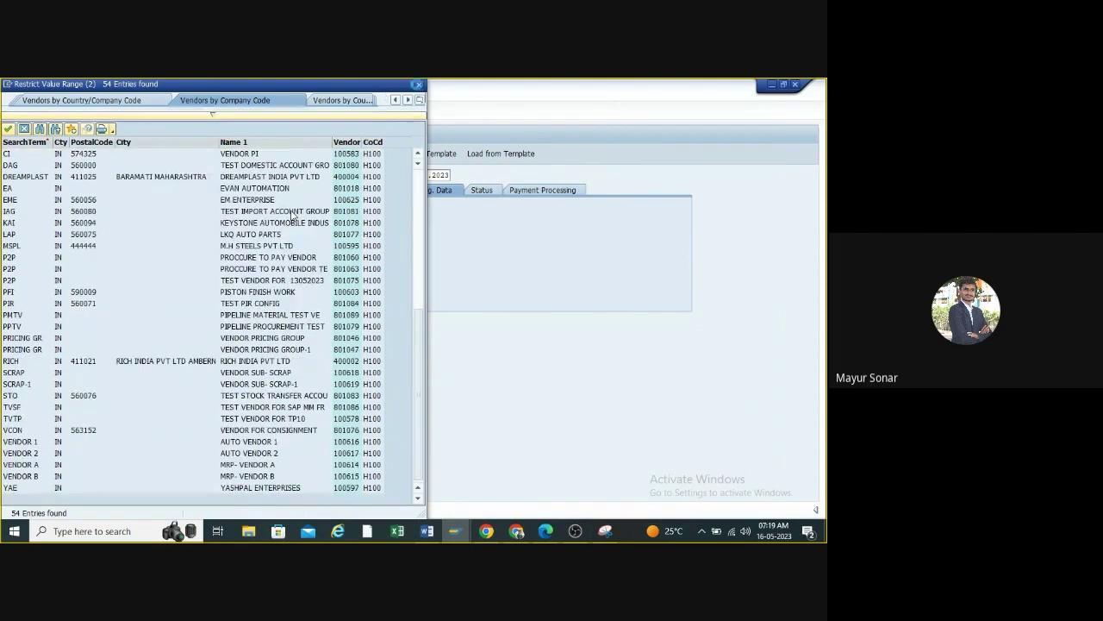
click(418, 84)
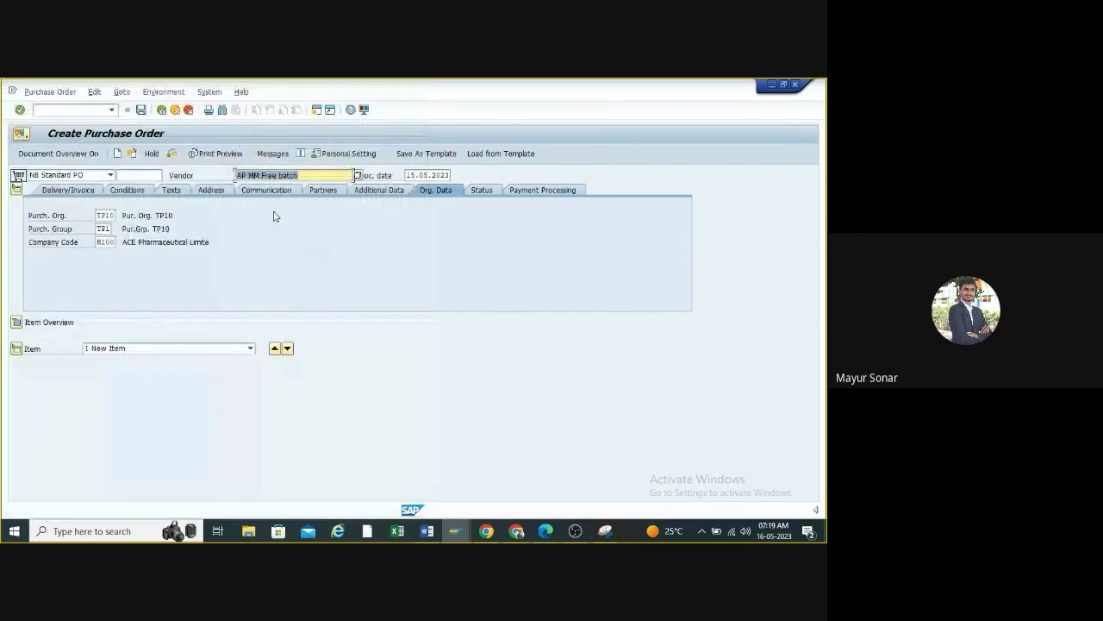
click(356, 176)
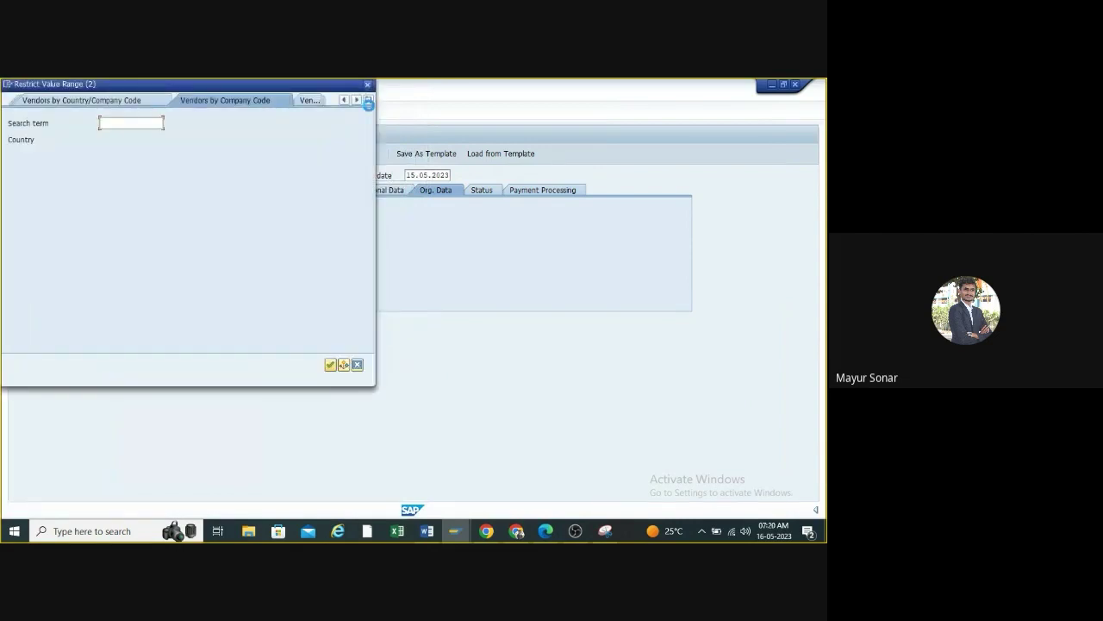
click(367, 85)
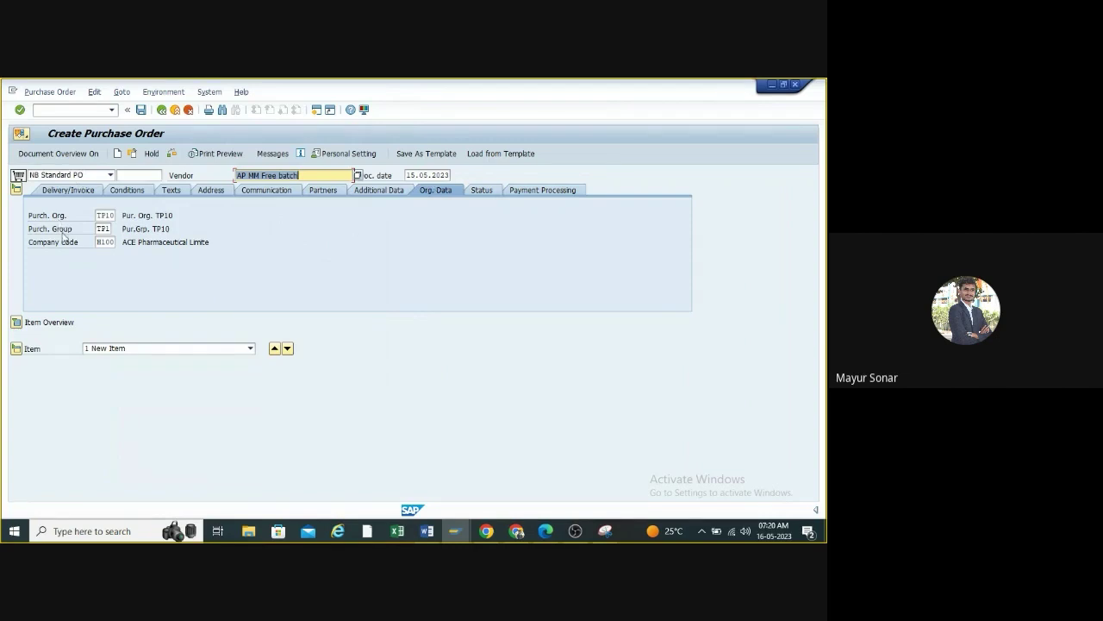
- Confirm the order's header data and turn on the document overview with My purchase requisitions as the selection
key(Return)
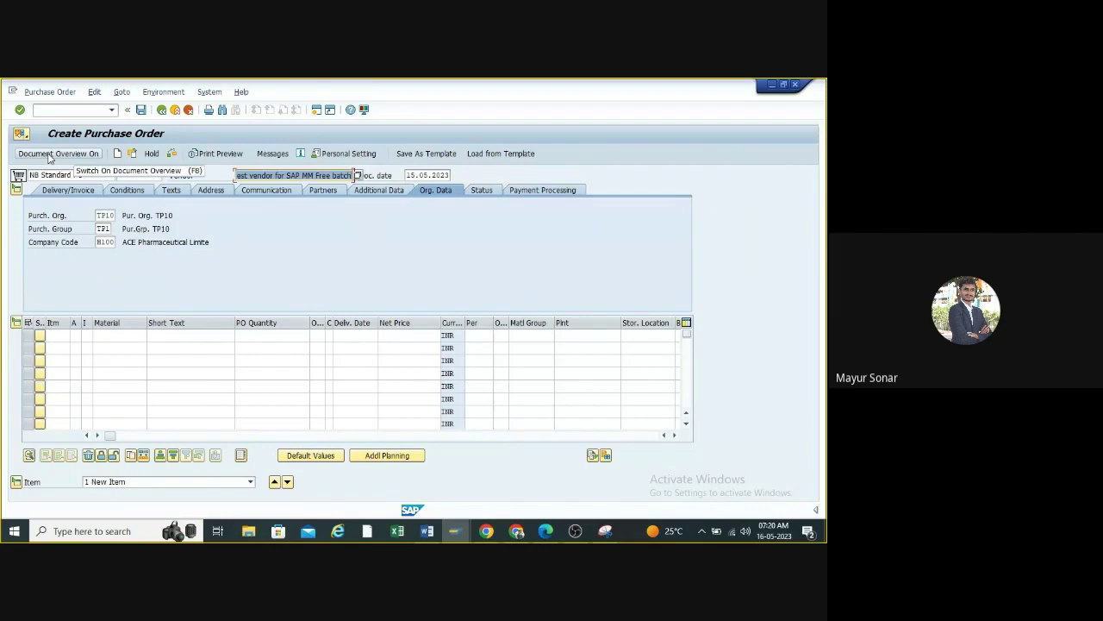
click(50, 153)
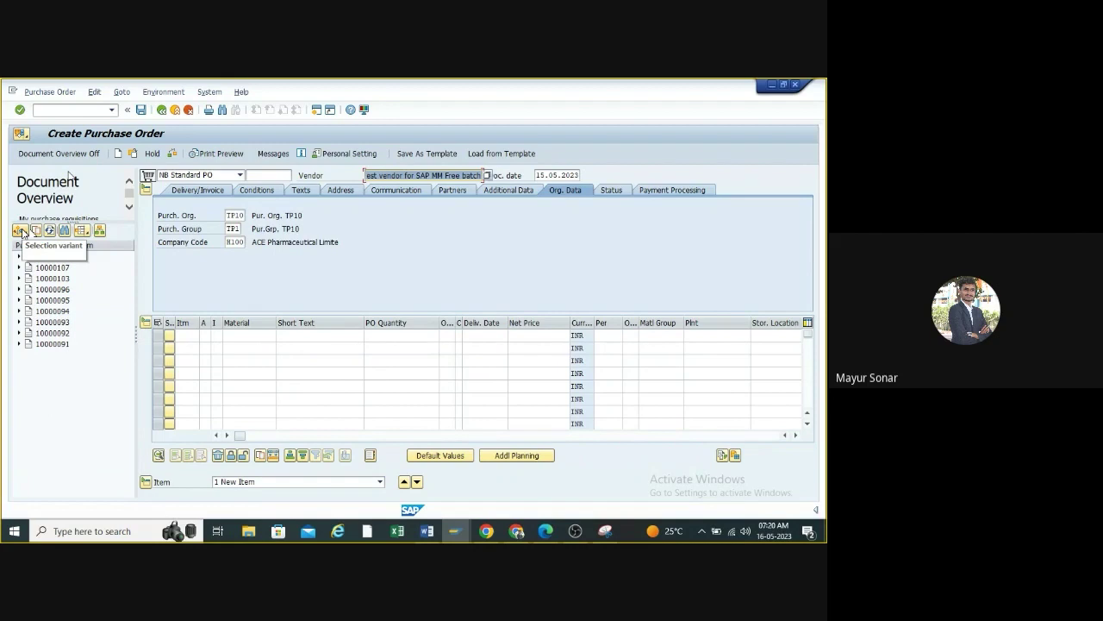
click(20, 232)
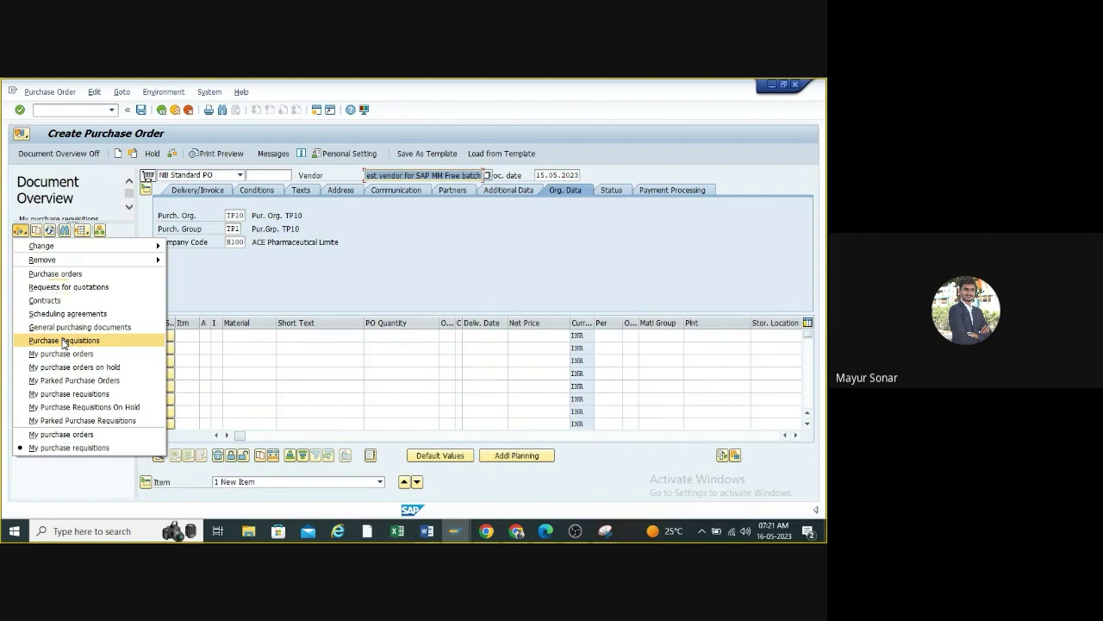
click(43, 394)
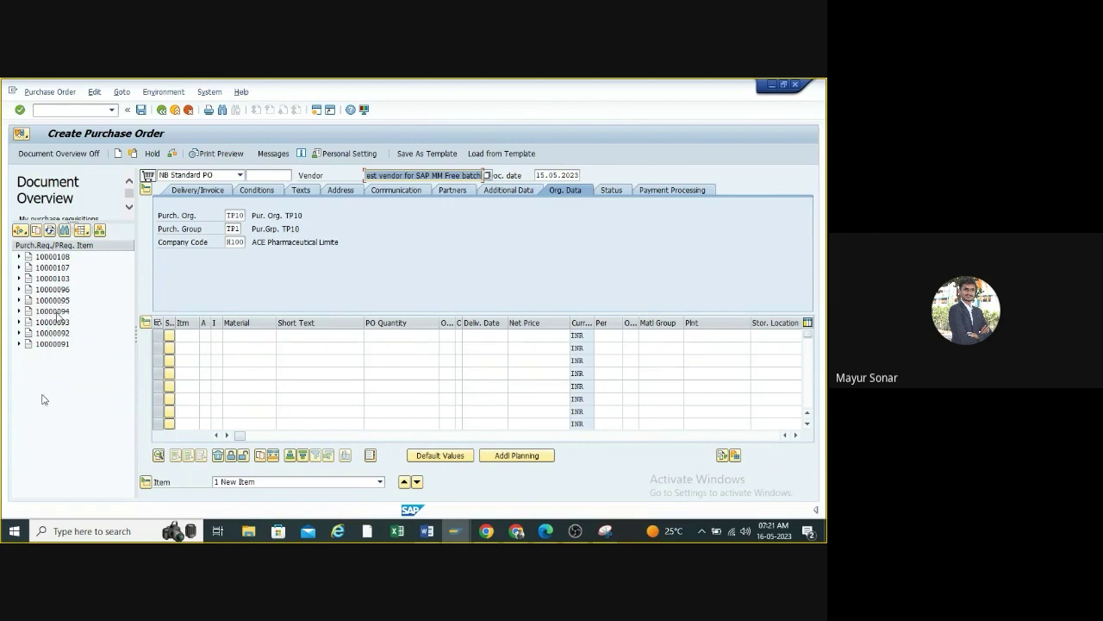
- Check the requisition number in the Word training document, adopt requisition 10000108 into the purchase order, and turn off the document overview
click(63, 258)
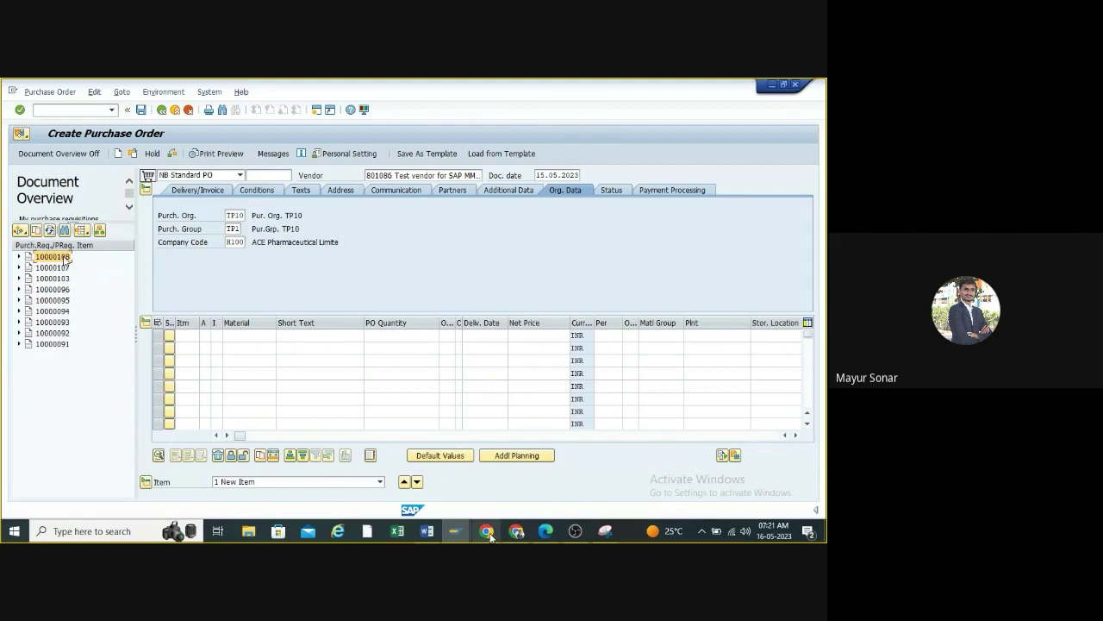
click(427, 530)
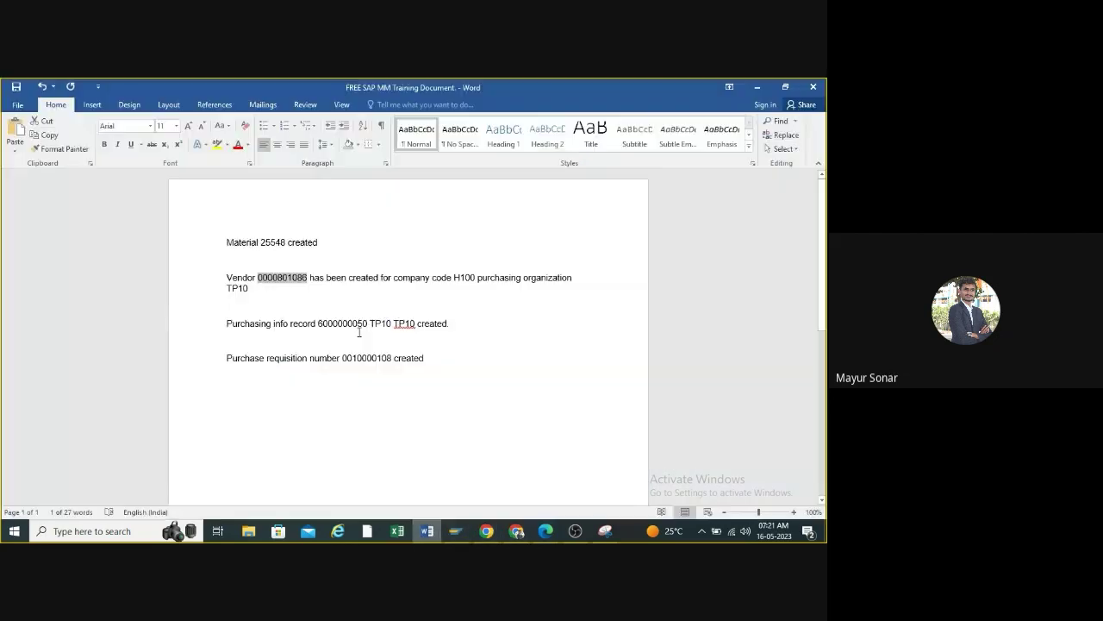
drag(390, 358, 351, 357)
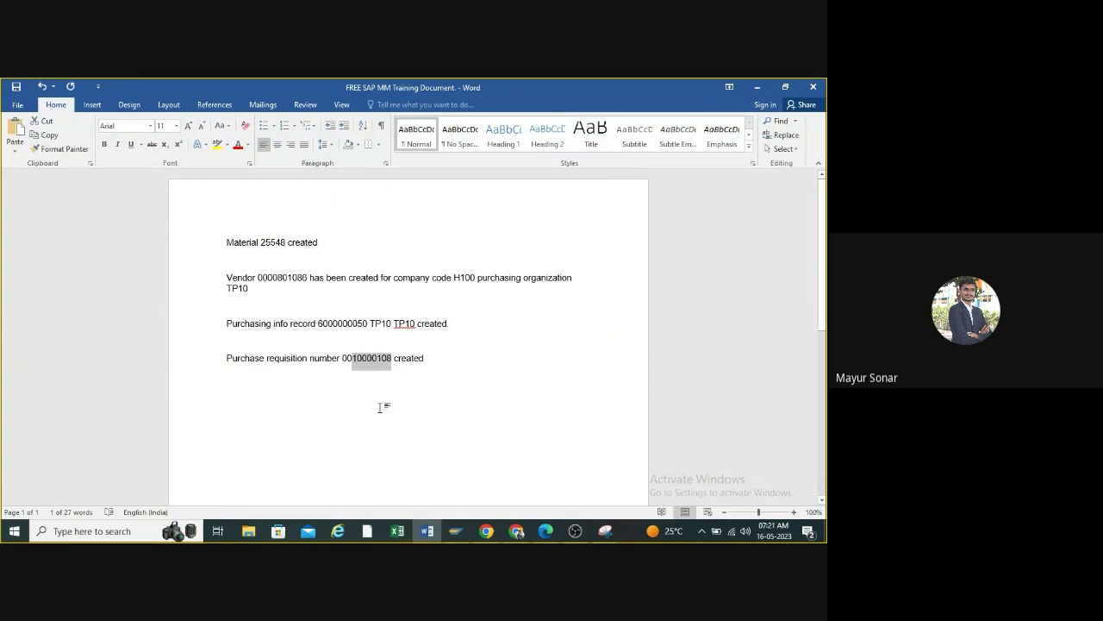
click(756, 89)
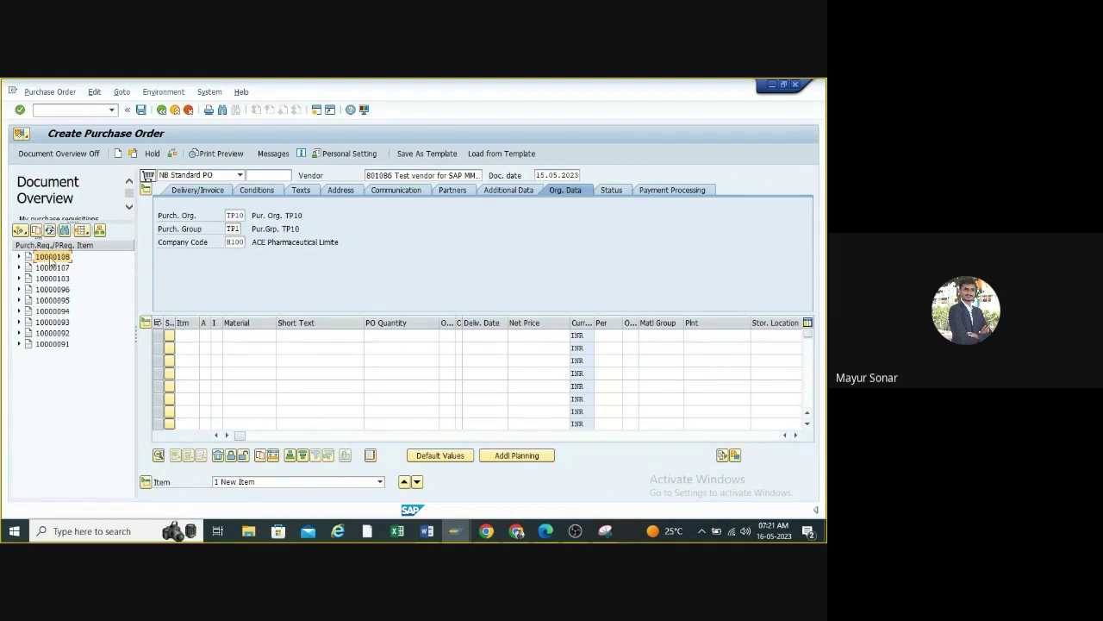
click(36, 230)
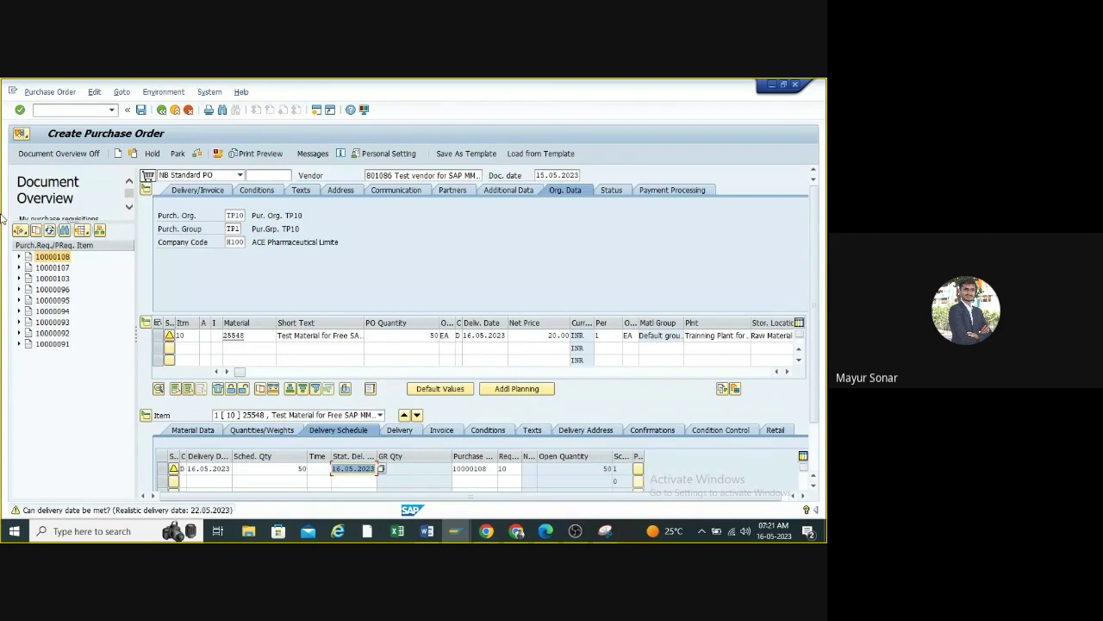
click(58, 155)
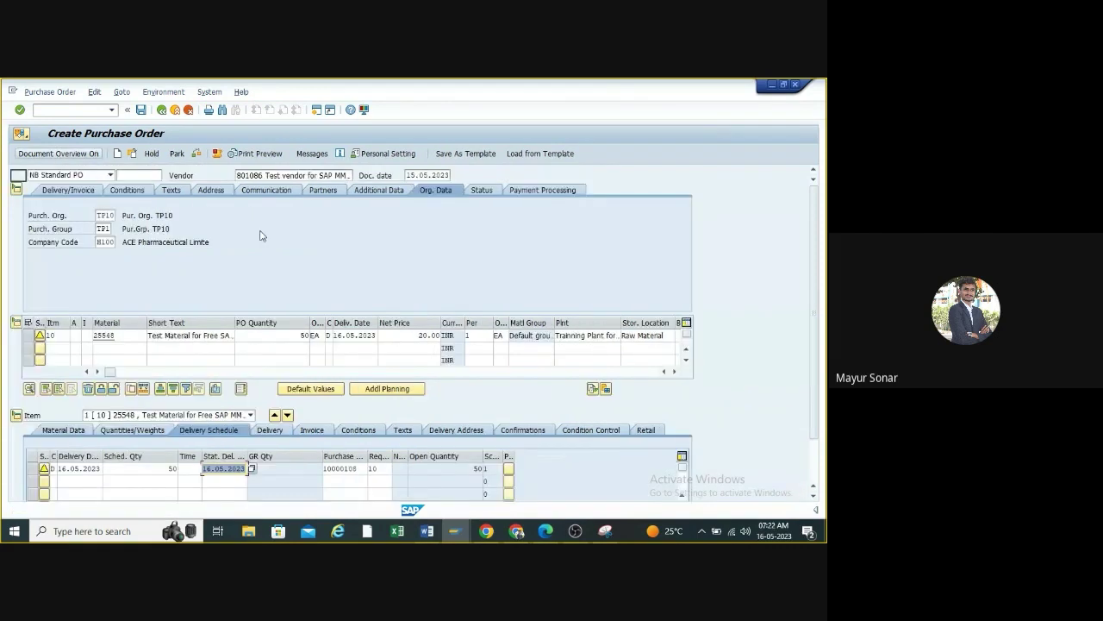
- Review the order item's material, short text, quantity and net price, widening the Short Text column
click(121, 335)
drag(122, 334, 93, 336)
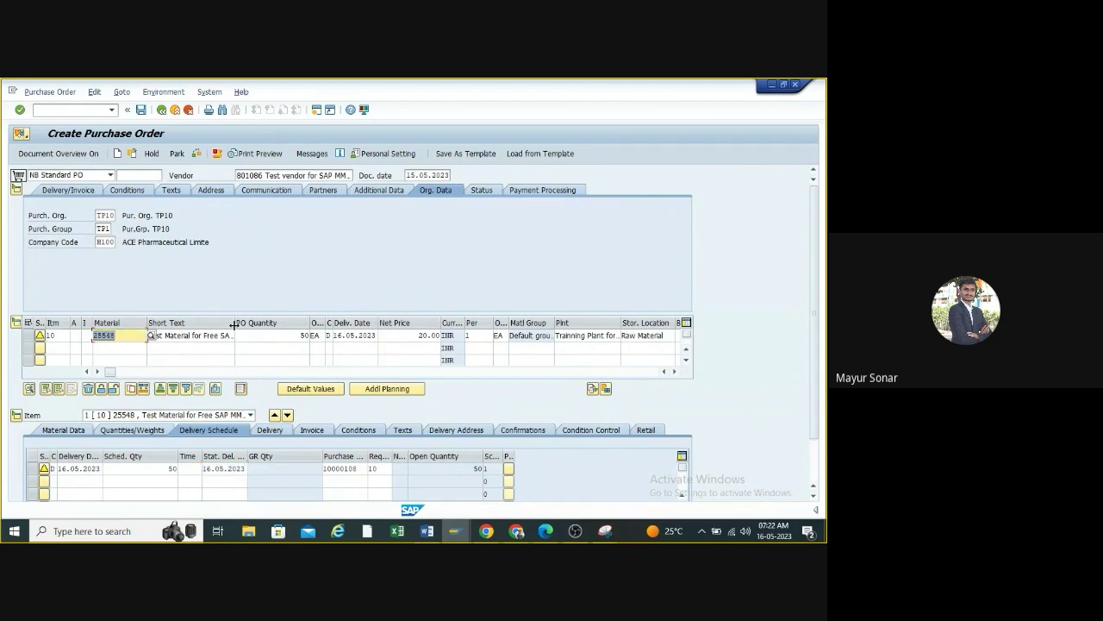
drag(234, 324, 263, 324)
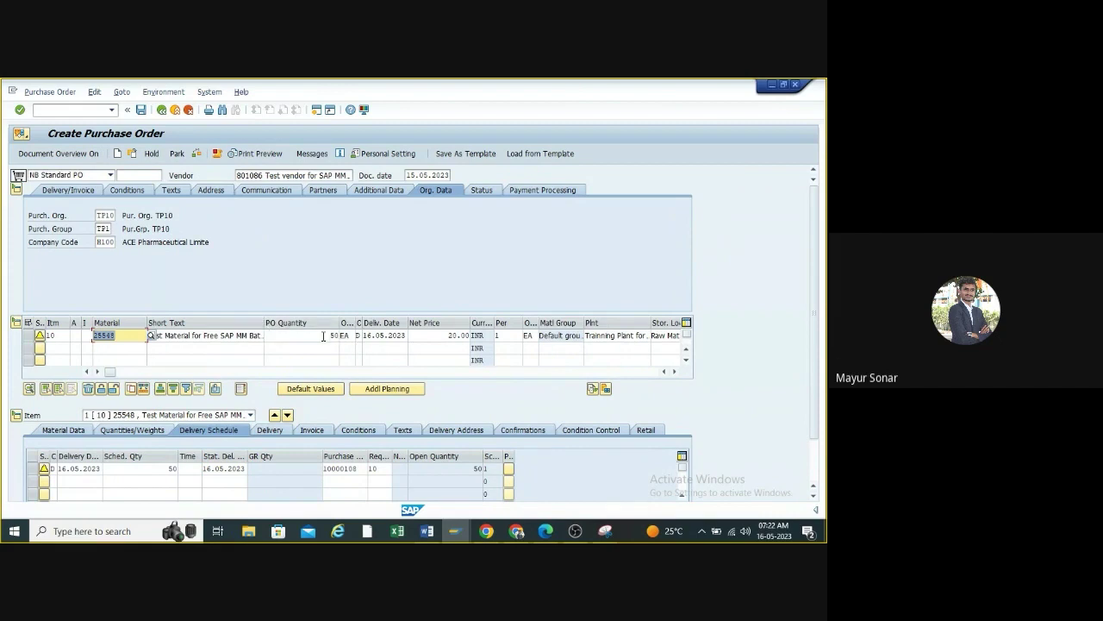
drag(323, 336, 344, 336)
drag(446, 335, 471, 337)
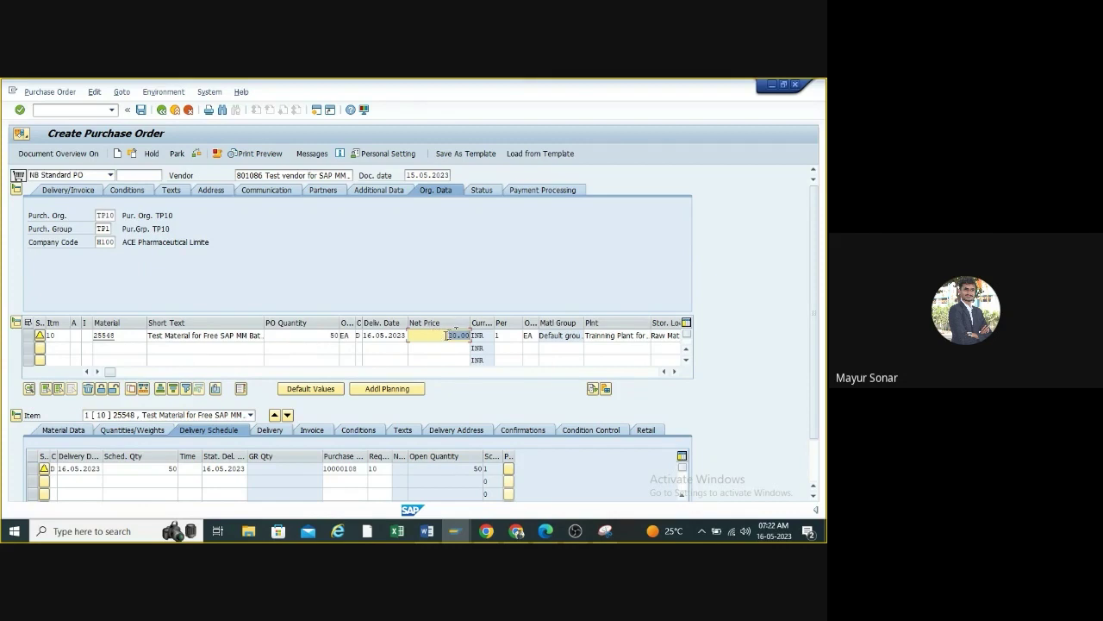
click(676, 371)
click(677, 372)
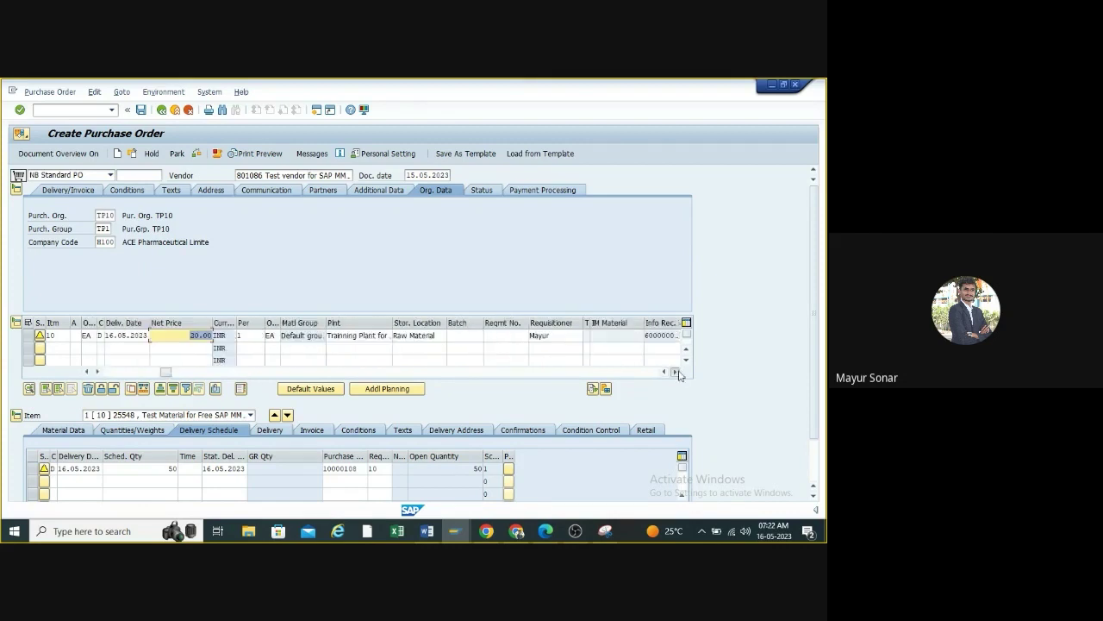
click(677, 371)
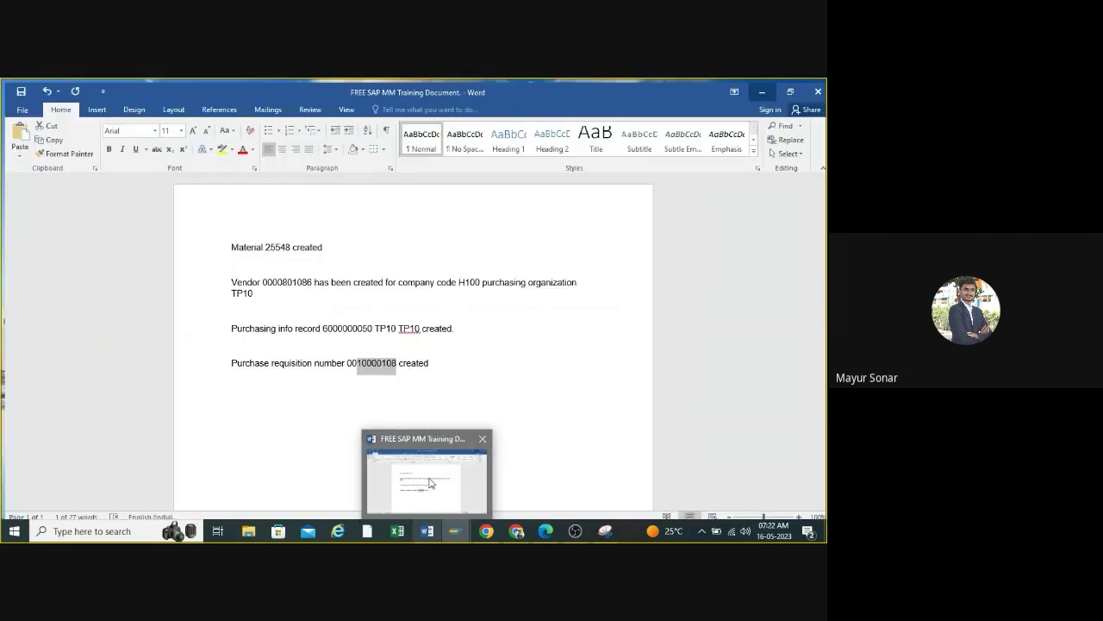
- Switch to the Word training document to look up the purchasing info record number, and return to the SAP purchase order
click(429, 470)
click(368, 323)
click(368, 323)
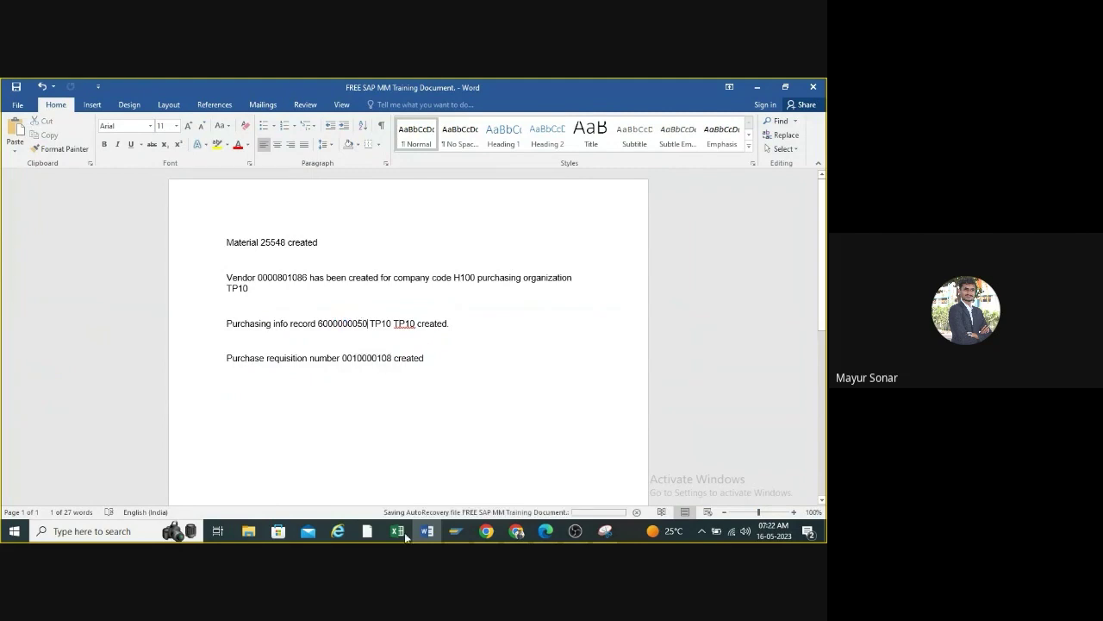
mouse_move(517, 534)
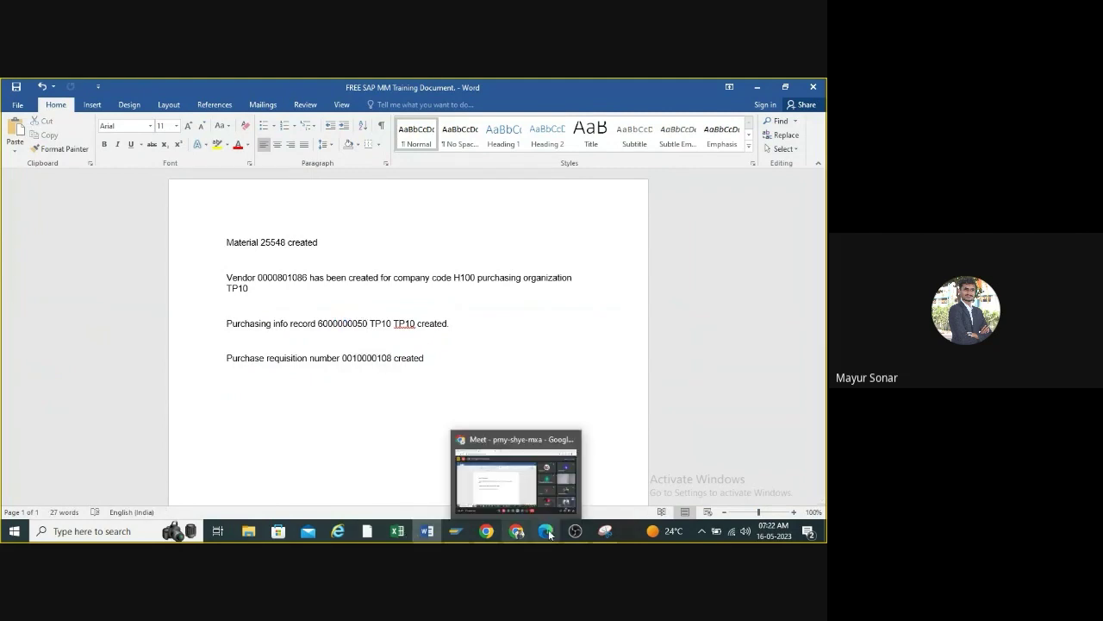
click(459, 532)
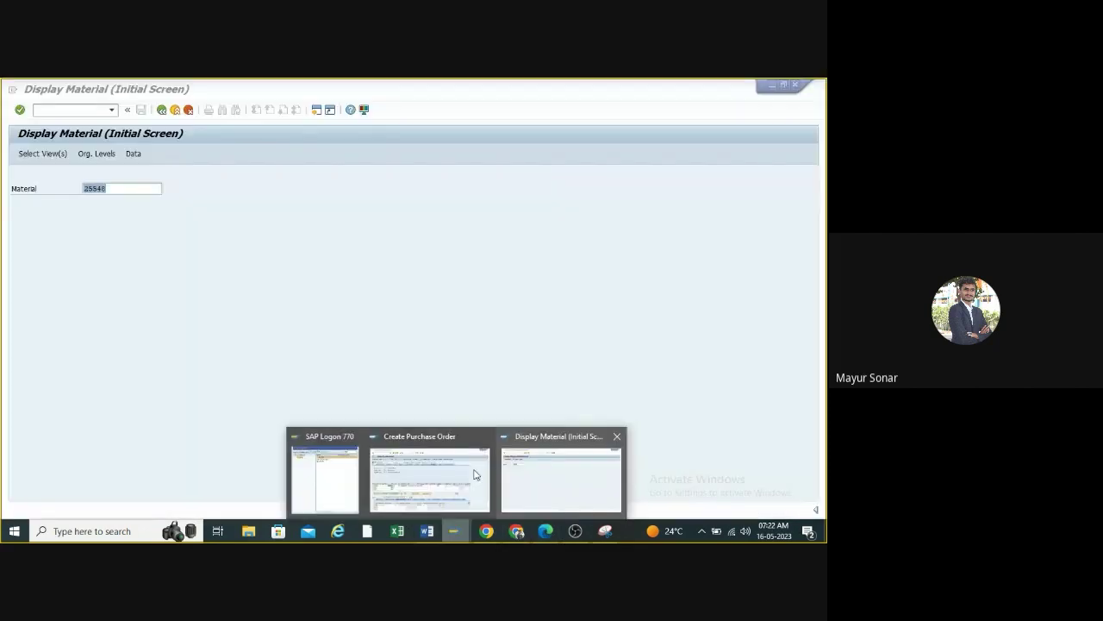
click(475, 474)
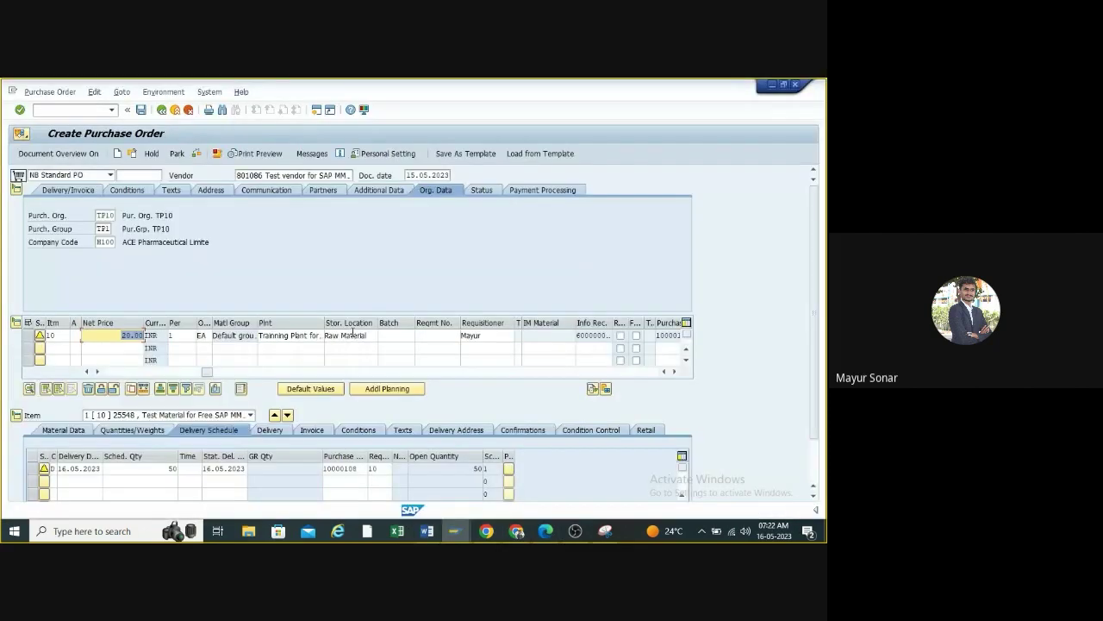
- Widen the Info Rec. column, display the item's info record, and compare its net price with the order item's
click(674, 372)
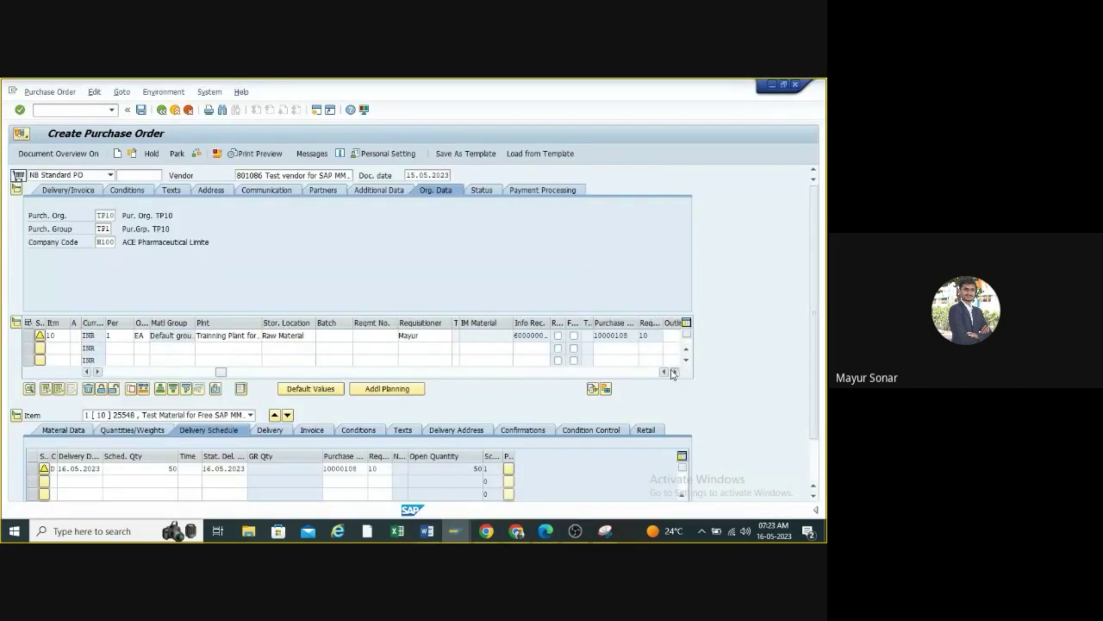
click(674, 371)
drag(528, 322, 557, 325)
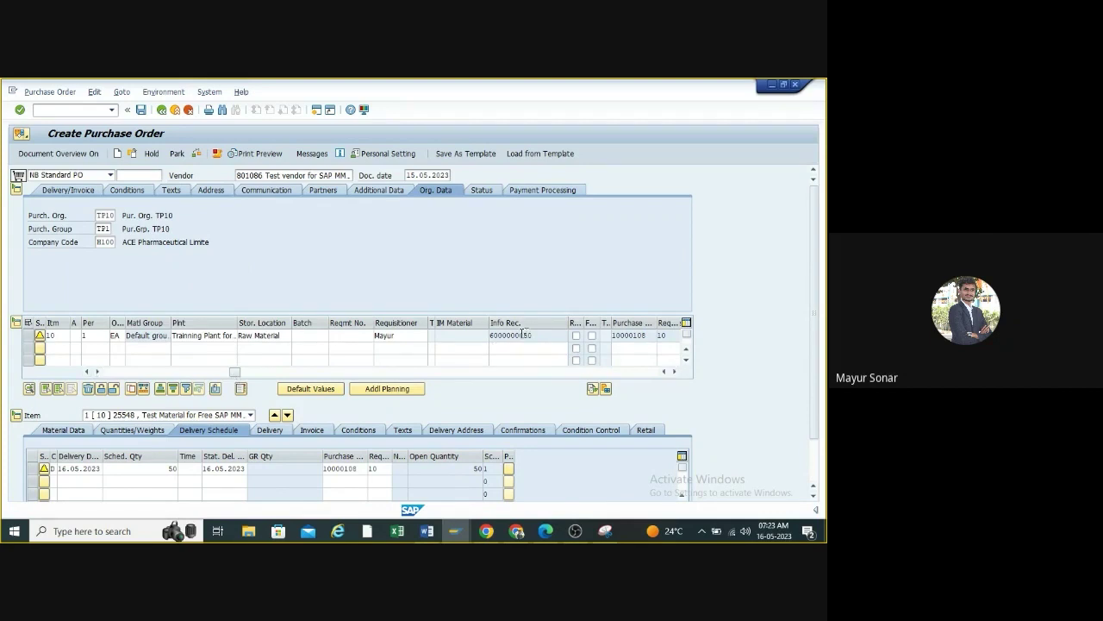
double_click(520, 336)
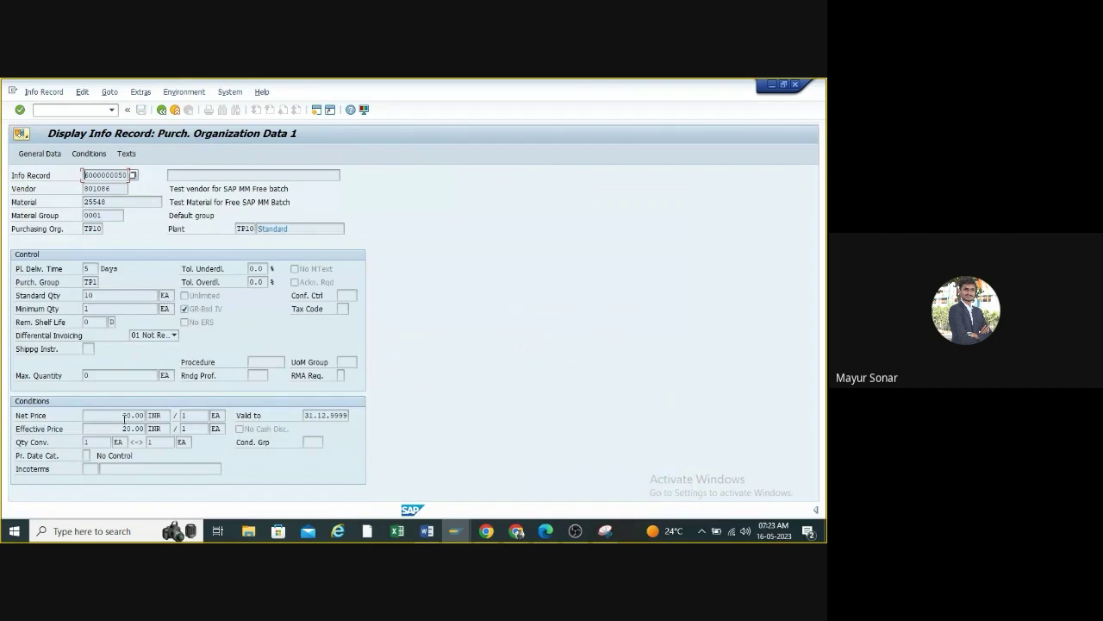
drag(123, 416, 147, 415)
click(161, 110)
drag(235, 372, 183, 372)
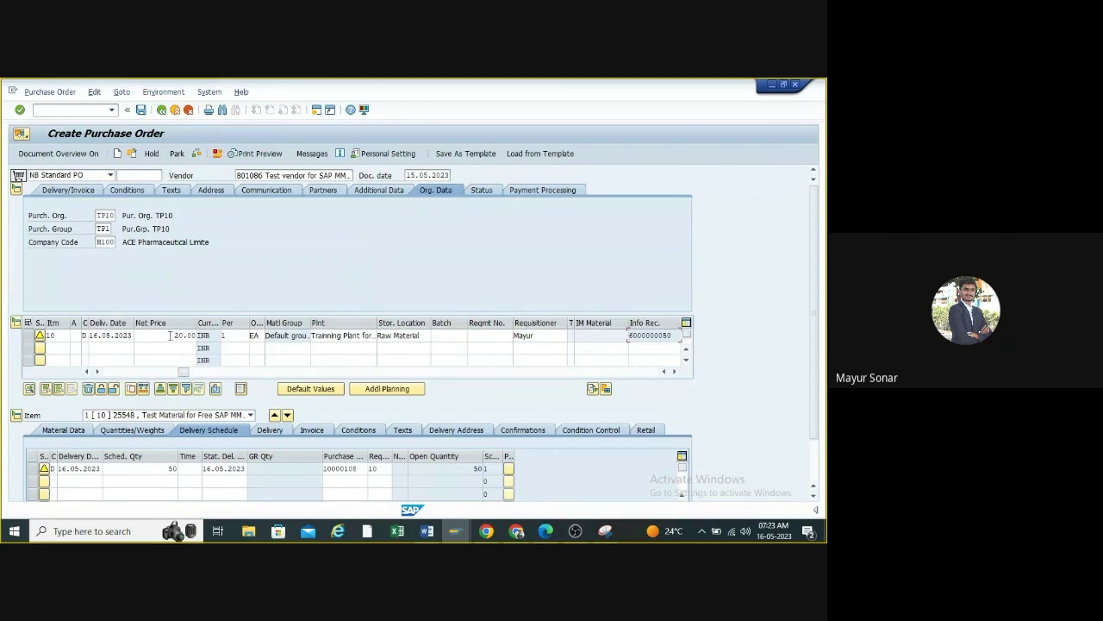
click(187, 335)
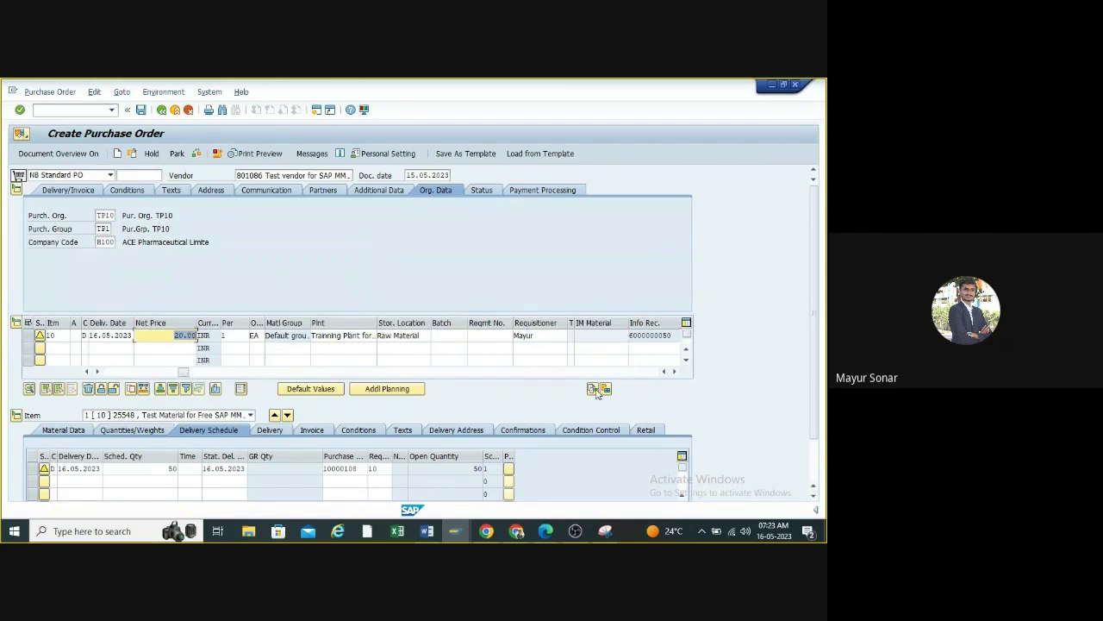
- Widen the Purchase Req. column, display the requisition linked to the order item, and return to the order
click(675, 372)
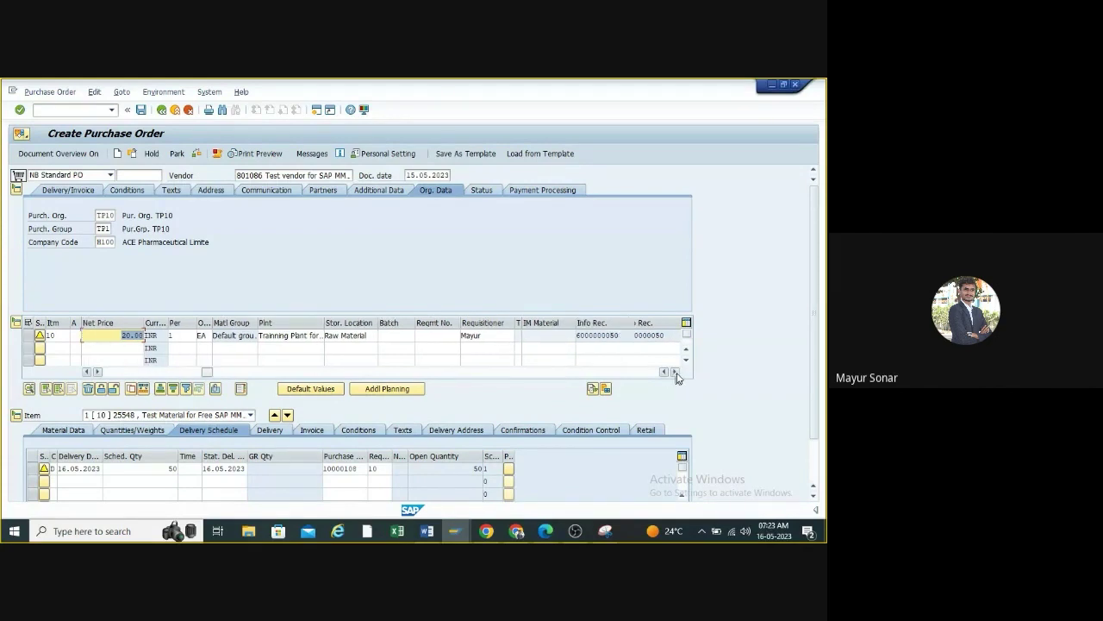
click(634, 372)
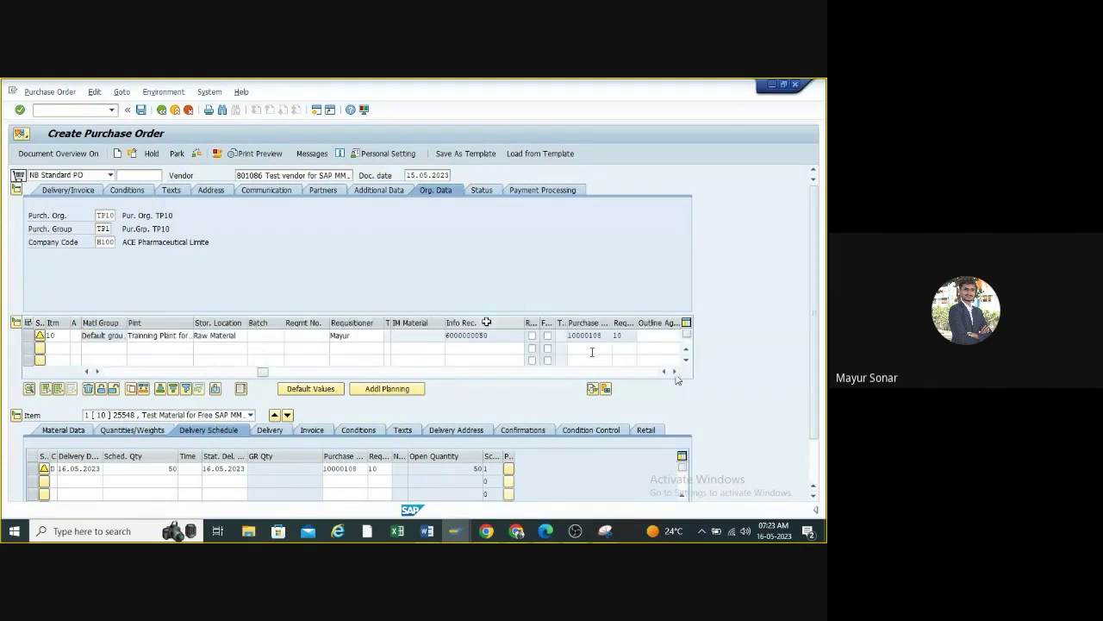
drag(489, 335, 444, 335)
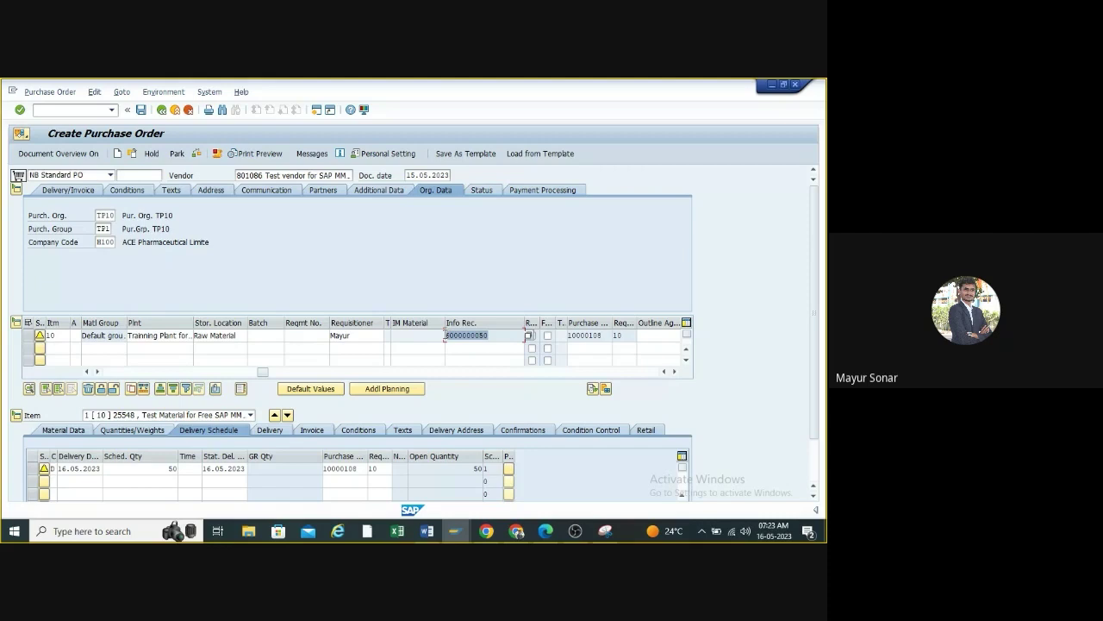
drag(599, 321, 619, 322)
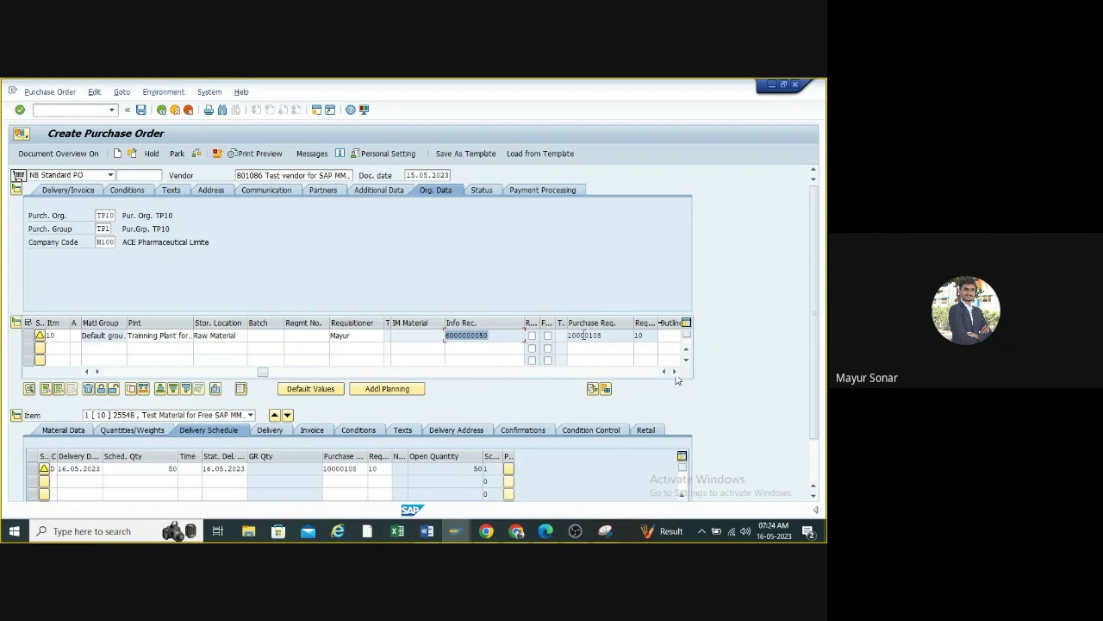
double_click(587, 335)
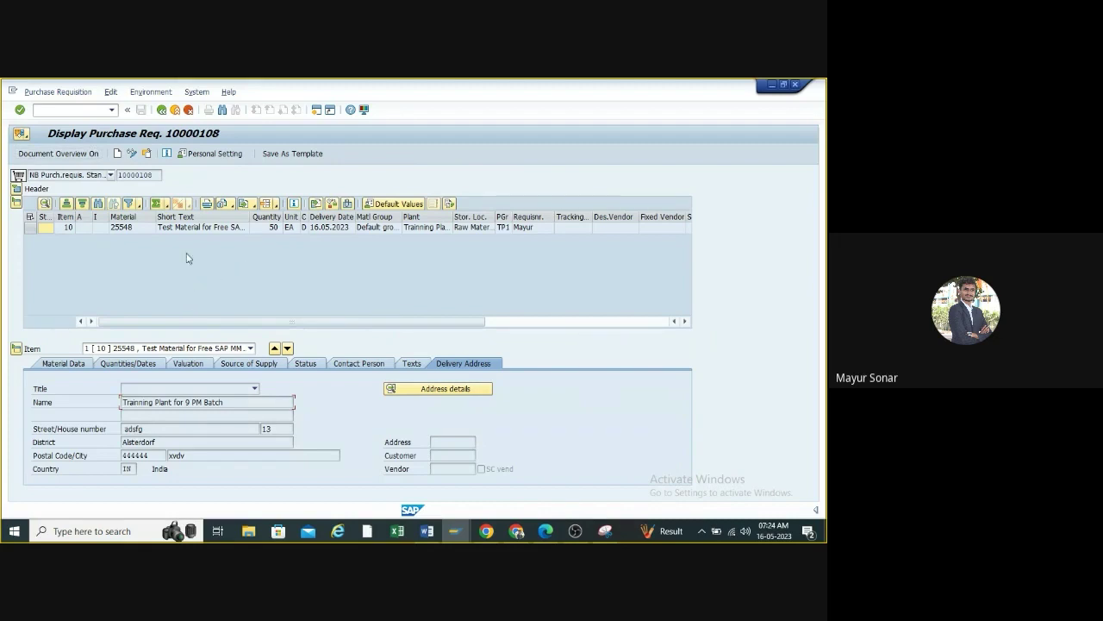
click(162, 110)
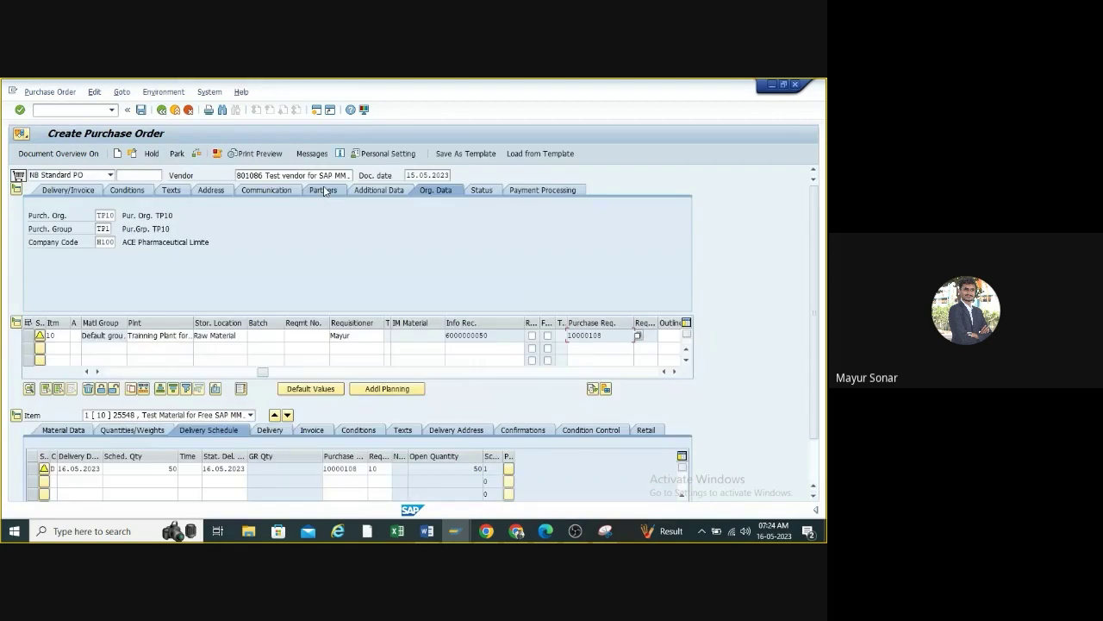
- Review the order item's purchase requisition, info record, requisition item and requisitioner entries
double_click(614, 336)
drag(507, 340, 412, 338)
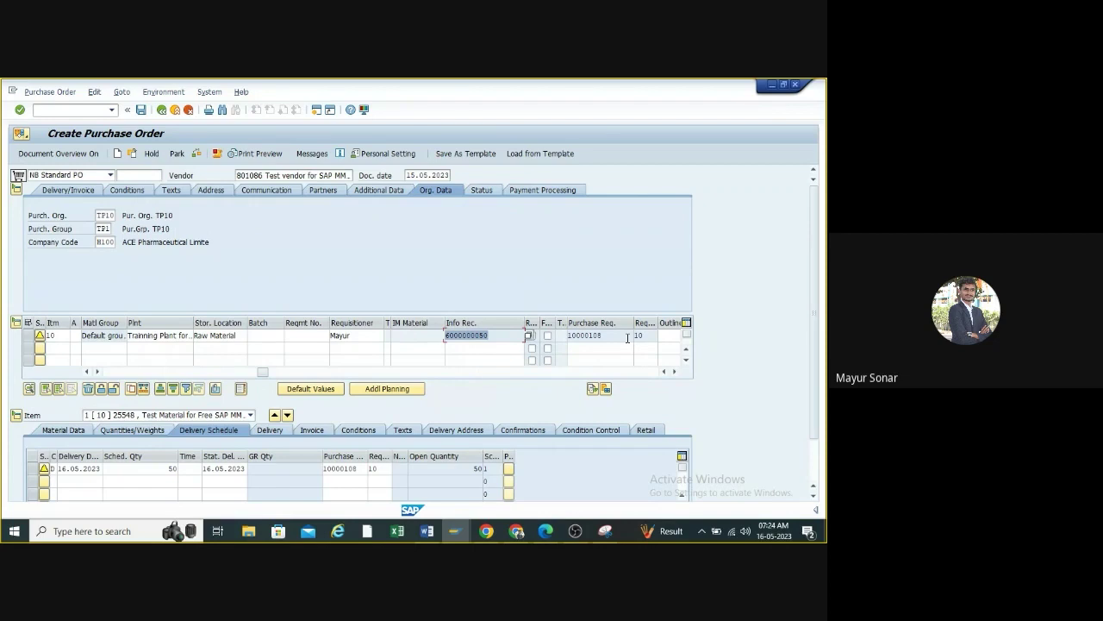
drag(648, 337, 628, 337)
drag(351, 337, 234, 336)
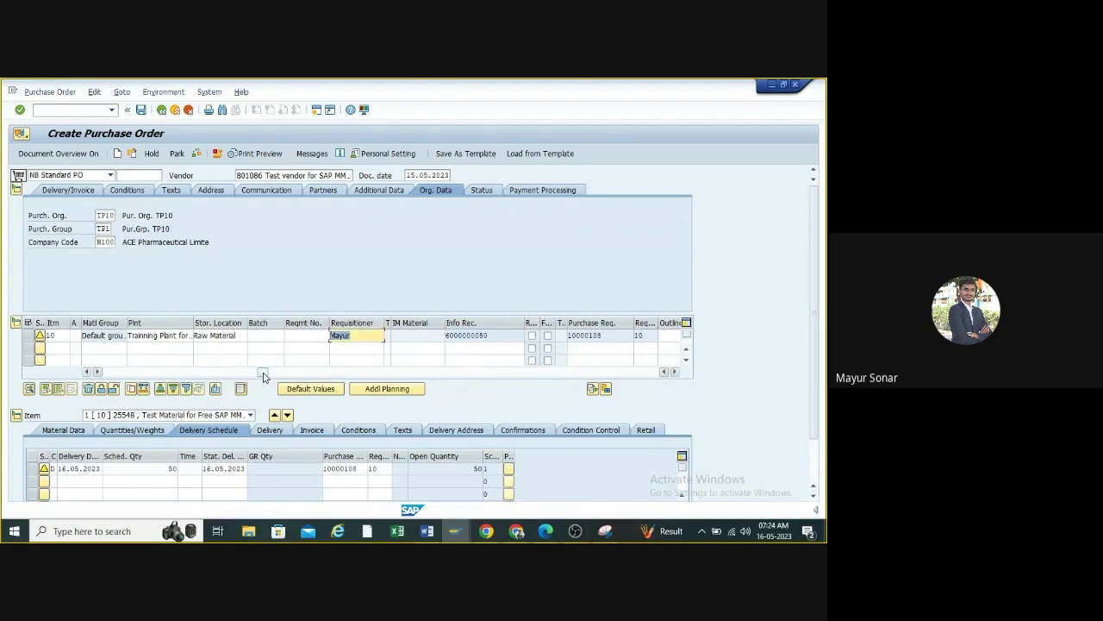
drag(262, 373, 76, 385)
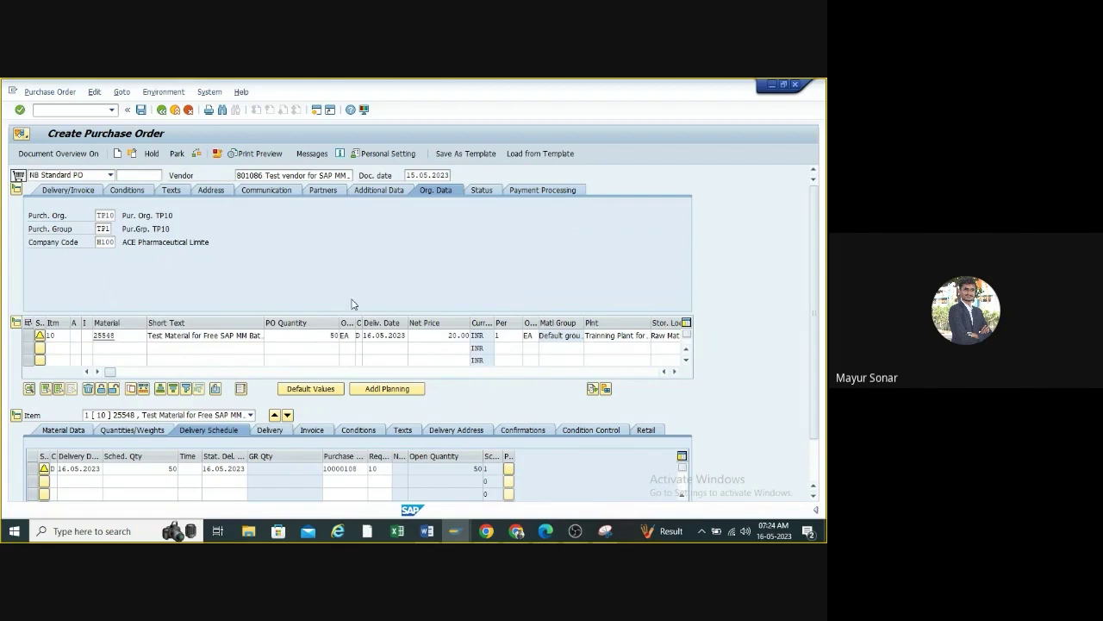
- Examine the order item's Material Data and Quantities/Weights details
click(17, 418)
click(16, 482)
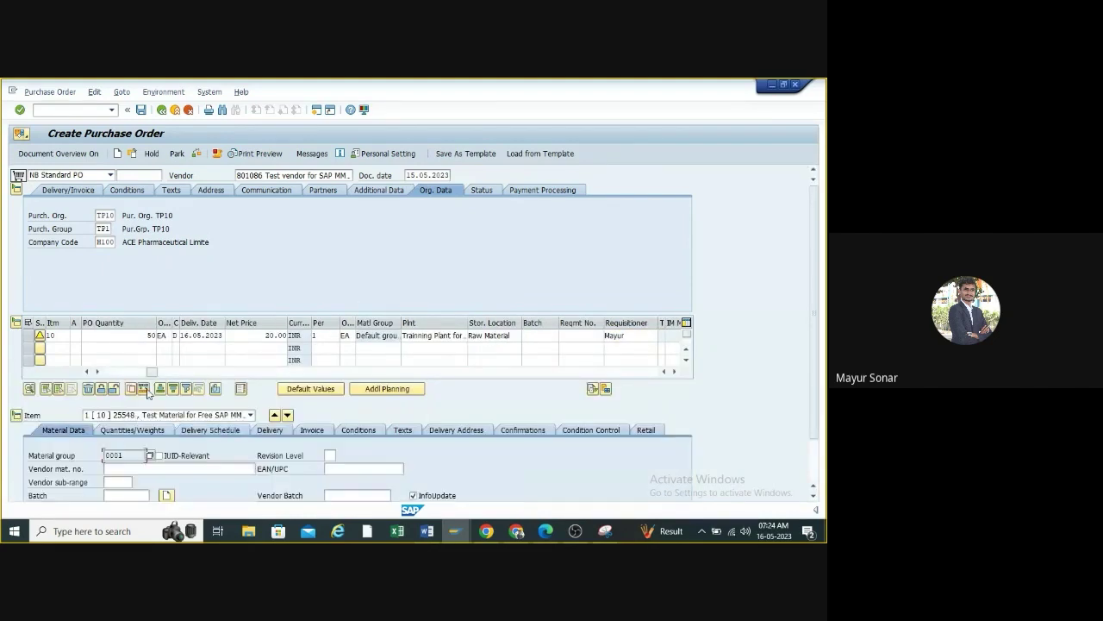
scroll(148, 398, down, 1)
scroll(150, 411, down, 1)
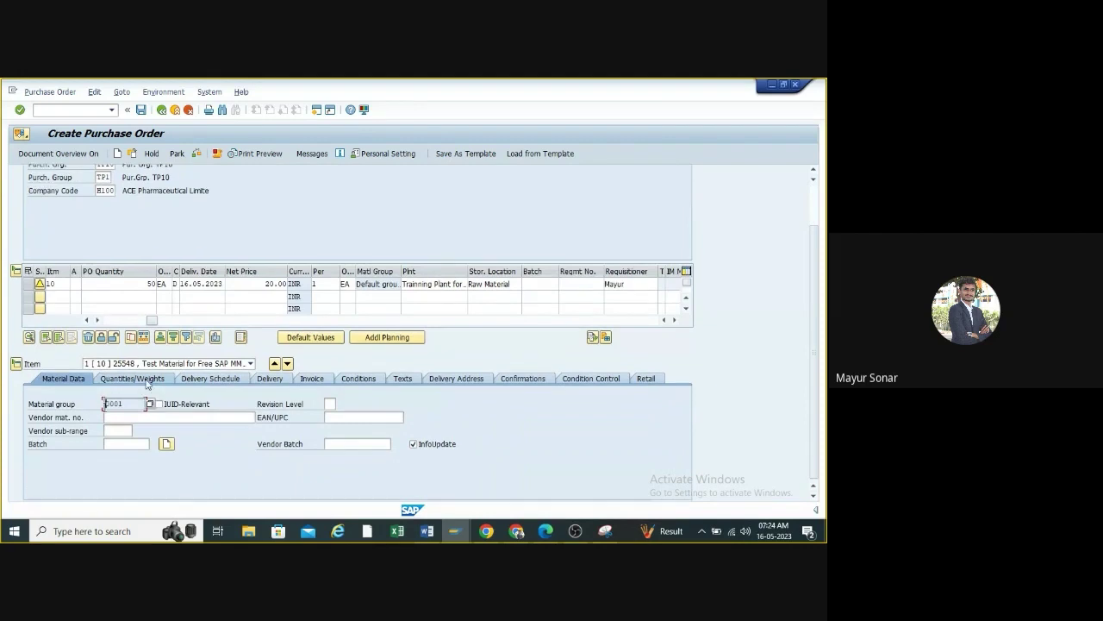
click(131, 378)
scroll(173, 406, down, 1)
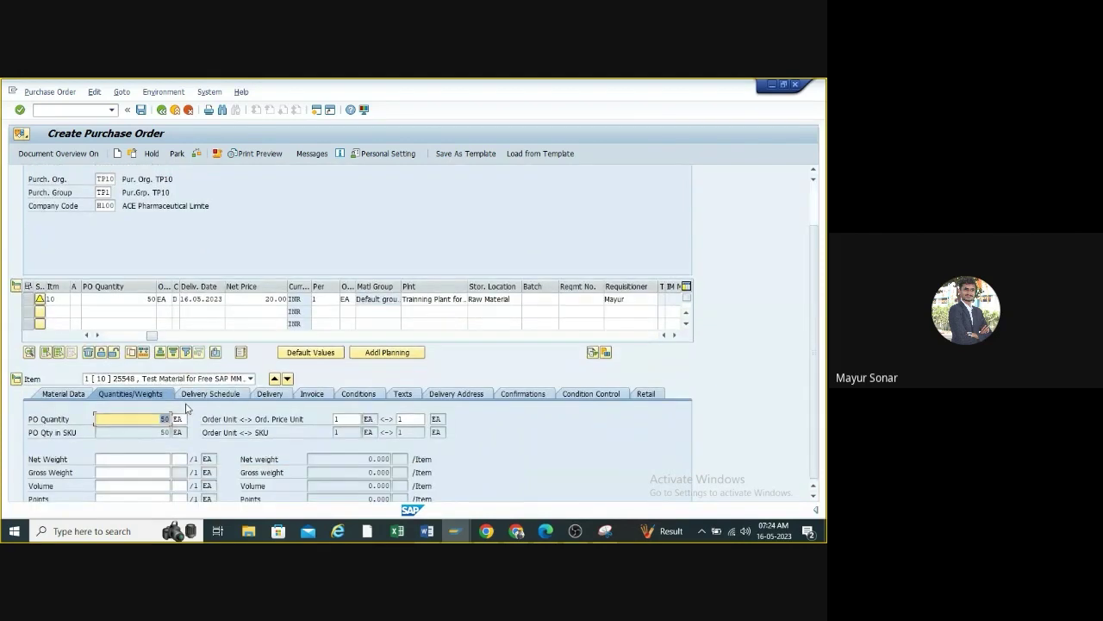
scroll(181, 405, down, 1)
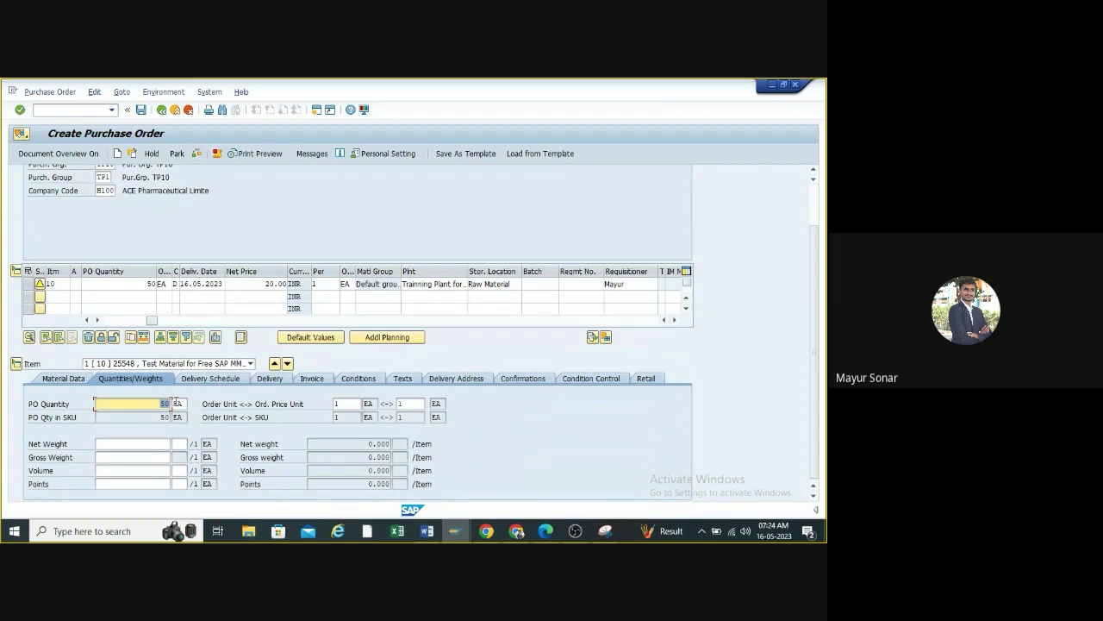
- Examine the order item's Delivery Schedule and Delivery details with the order header collapsed
click(211, 379)
click(259, 427)
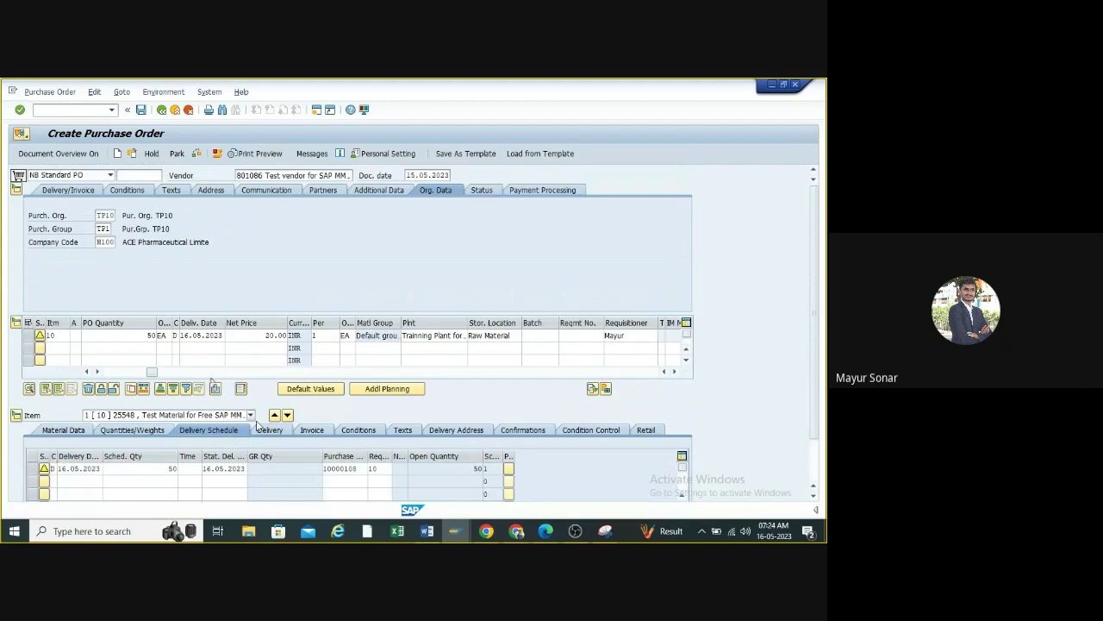
click(281, 429)
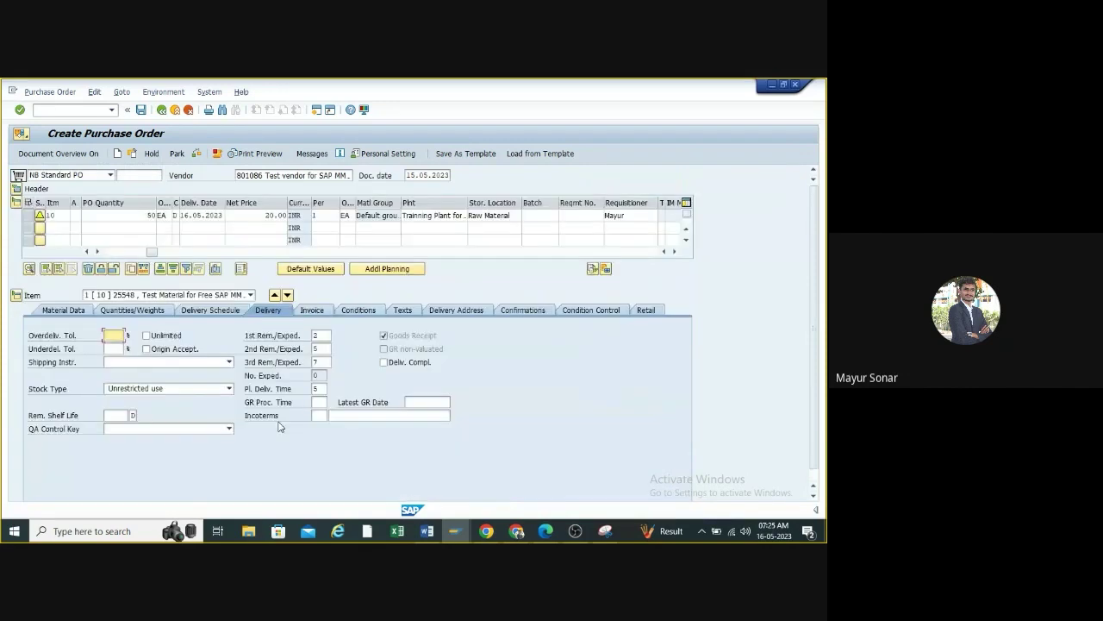
- Examine the order item's Invoice, Conditions, Texts, Delivery Address, Confirmations, Condition Control and Retail details
click(308, 312)
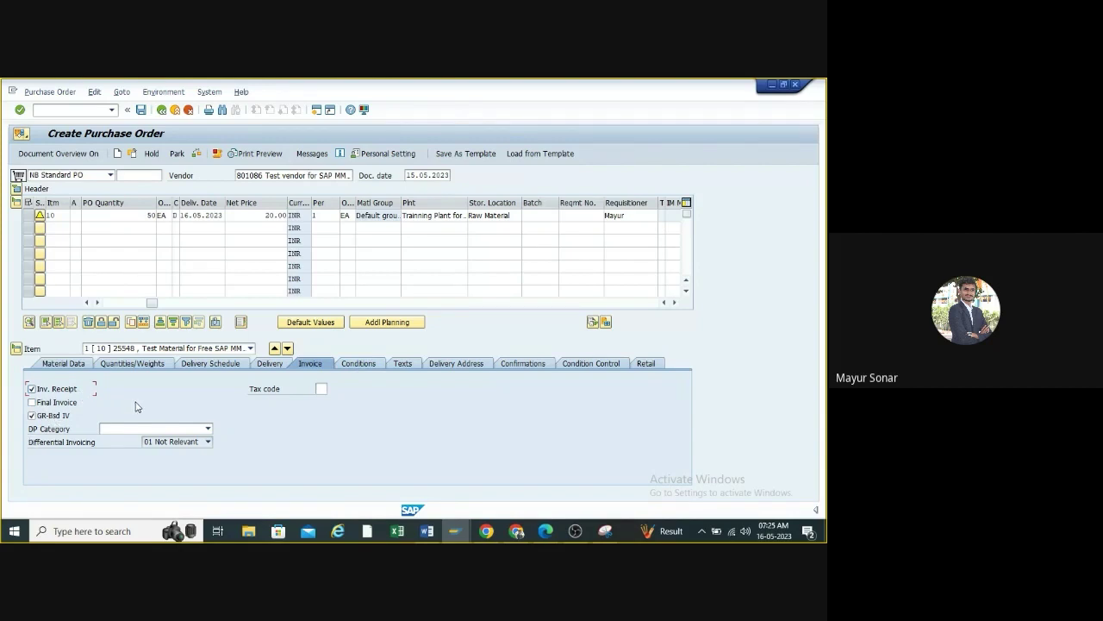
click(357, 364)
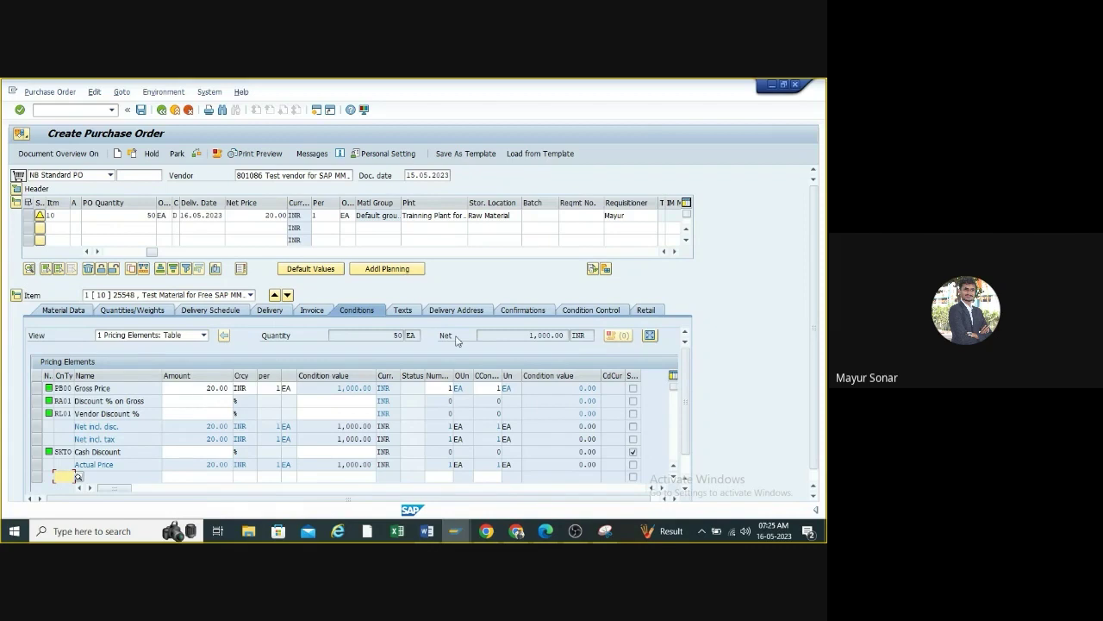
click(402, 312)
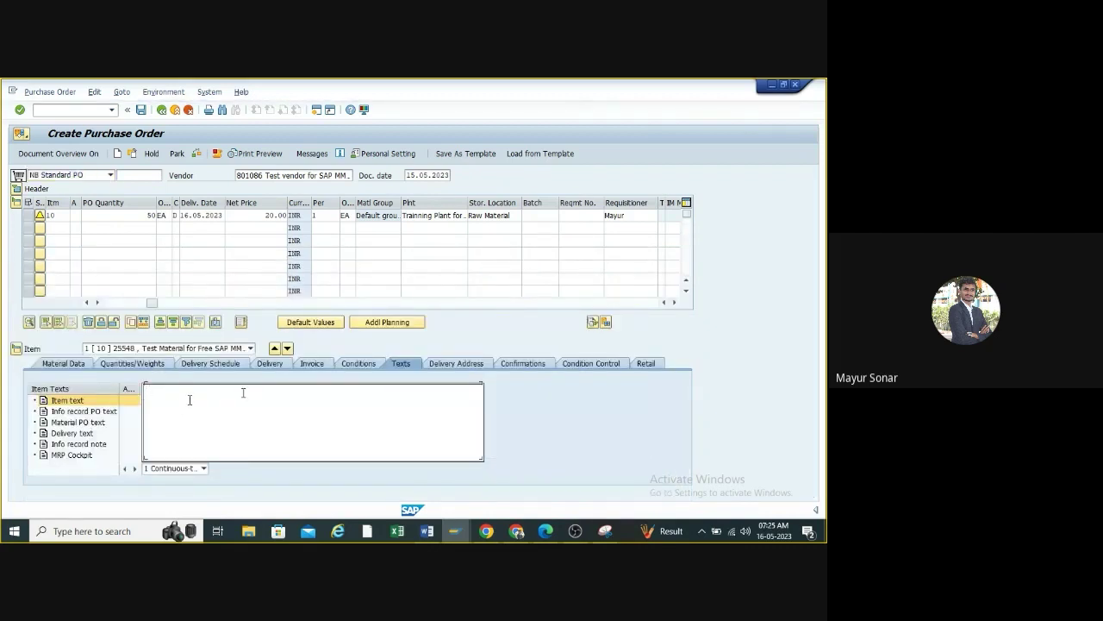
click(192, 398)
click(464, 363)
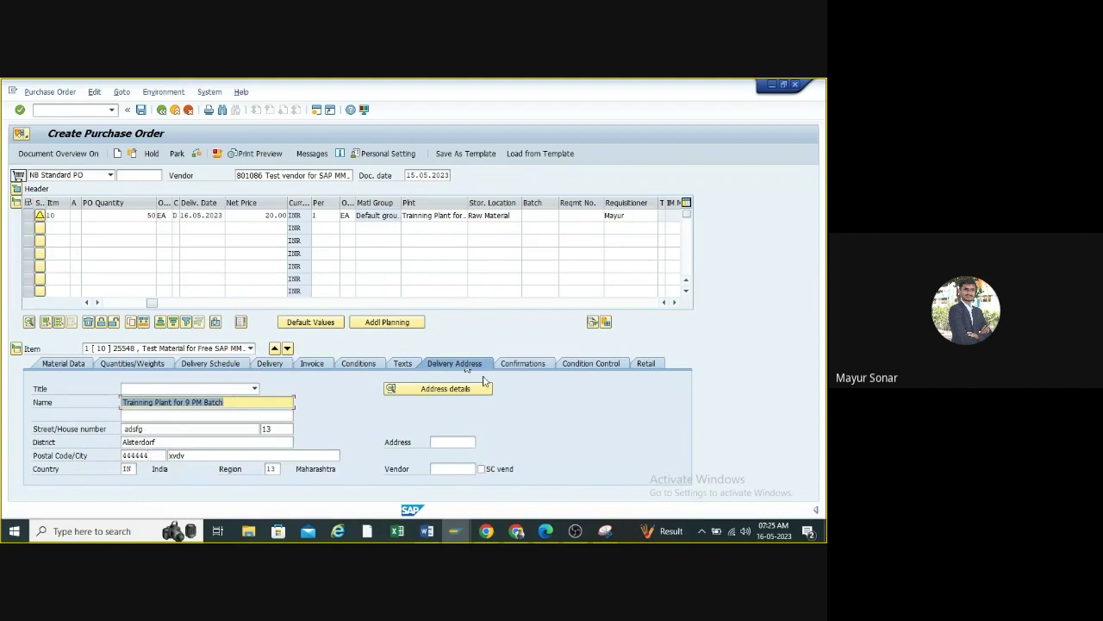
click(510, 364)
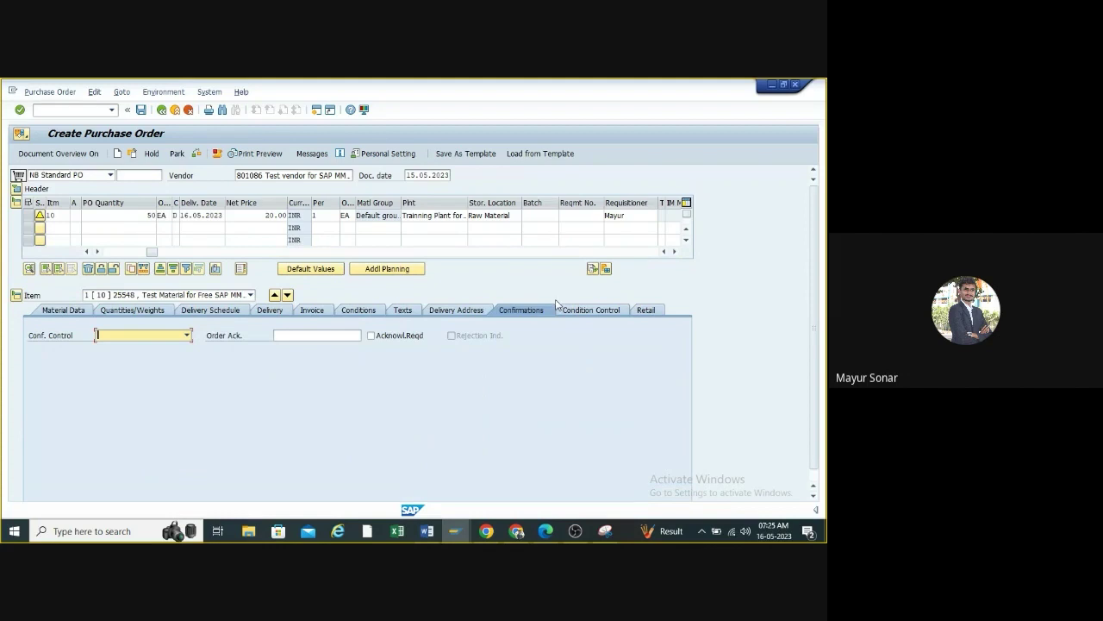
click(584, 312)
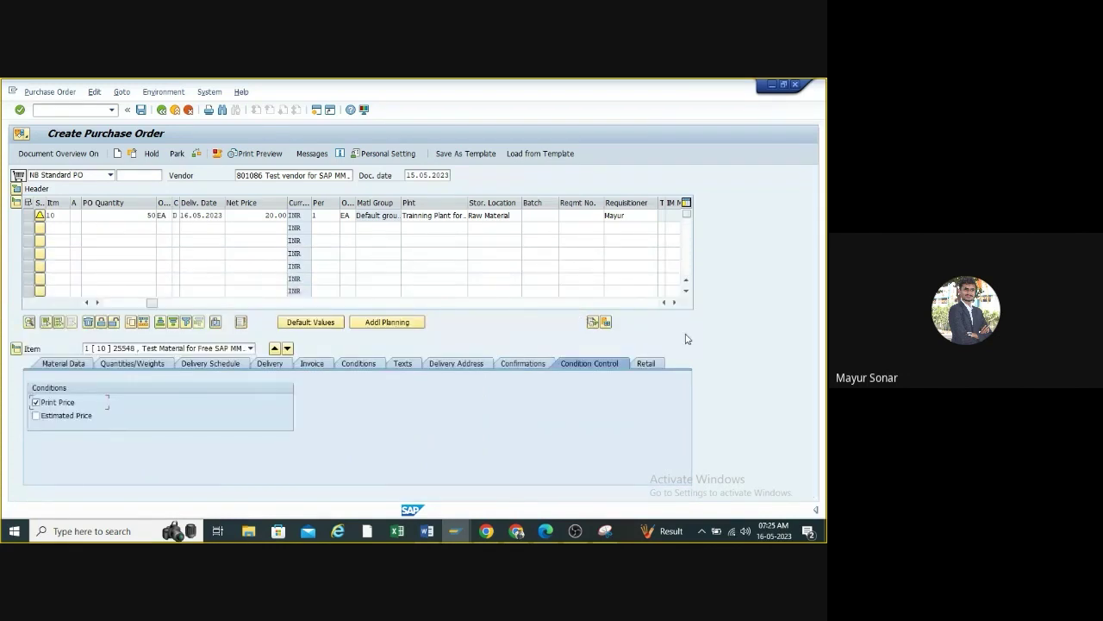
click(643, 365)
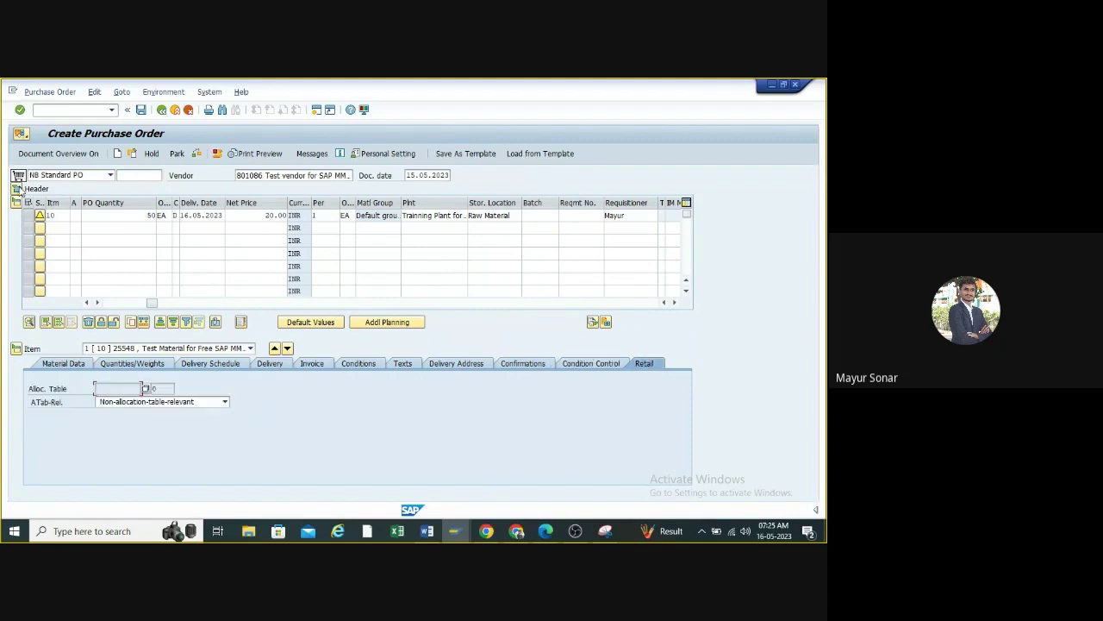
- Expand the order header and review its Delivery/Invoice terms, currency and pricing conditions through the Actual Price line
click(17, 188)
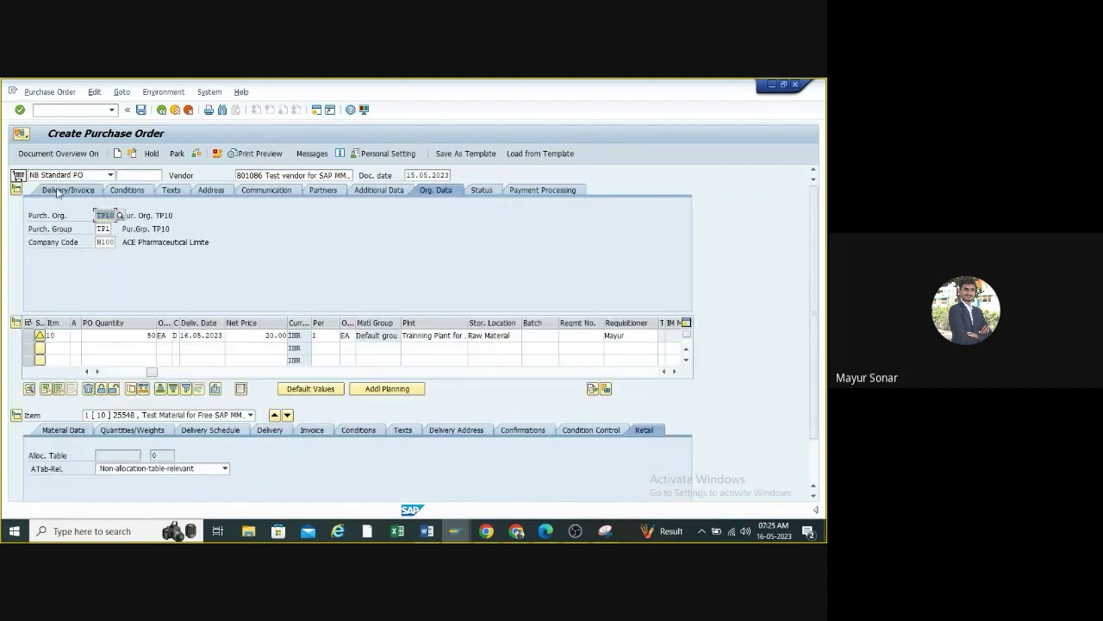
click(56, 191)
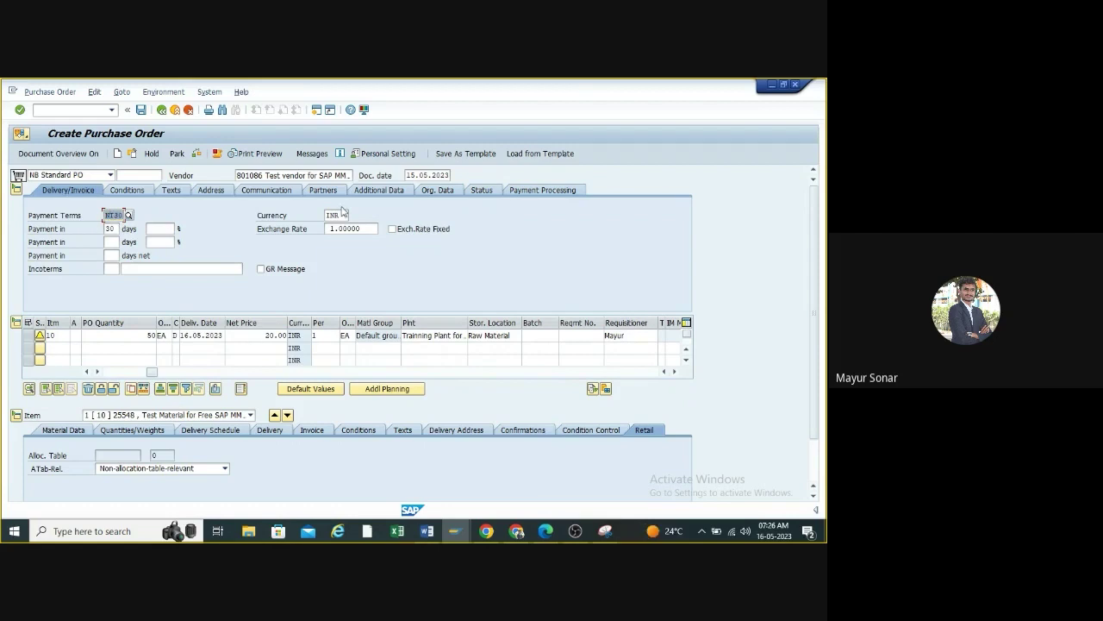
double_click(347, 213)
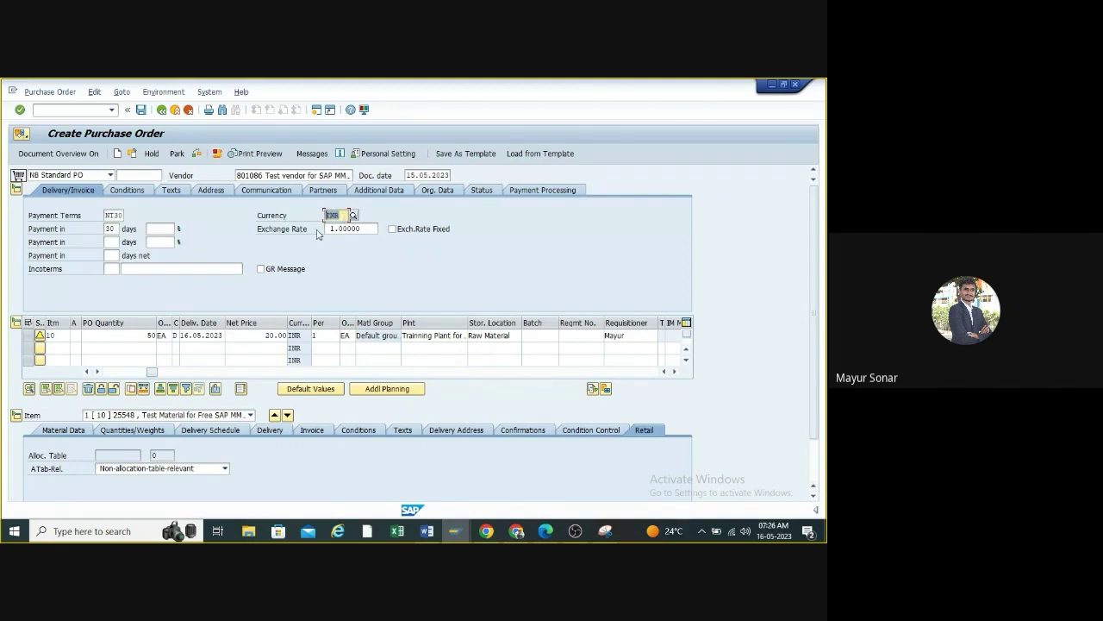
click(151, 192)
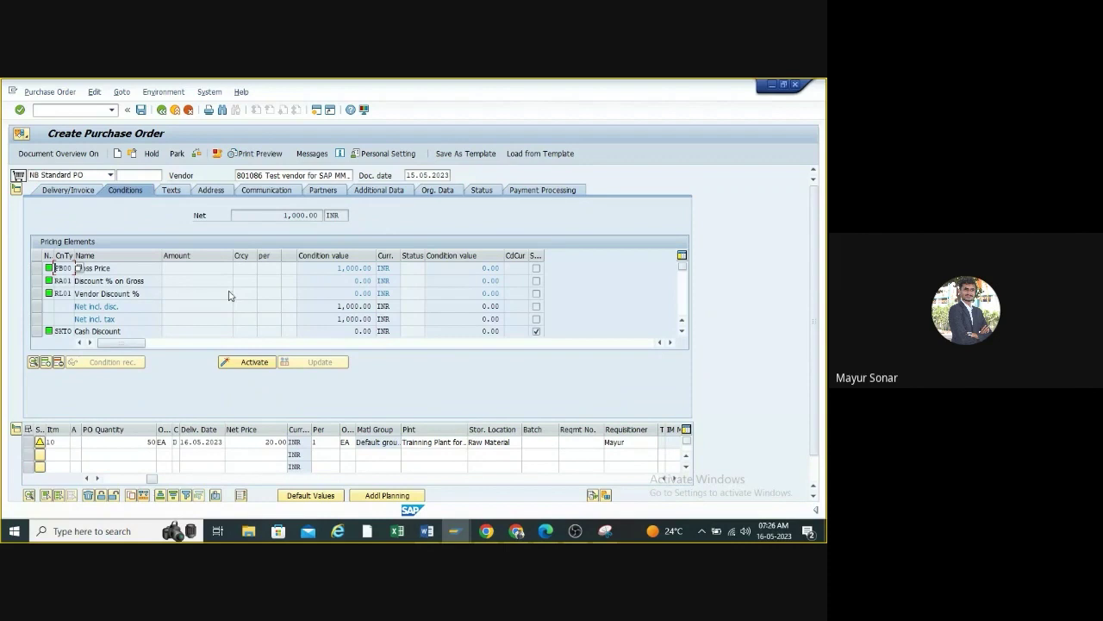
scroll(228, 295, down, 1)
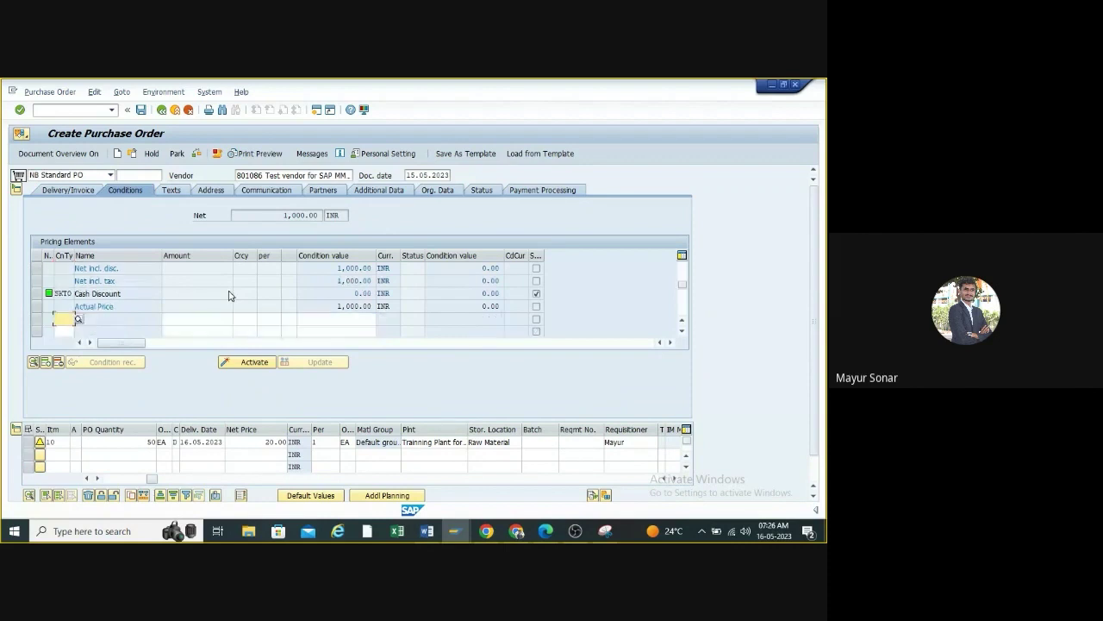
click(342, 308)
drag(342, 307, 361, 307)
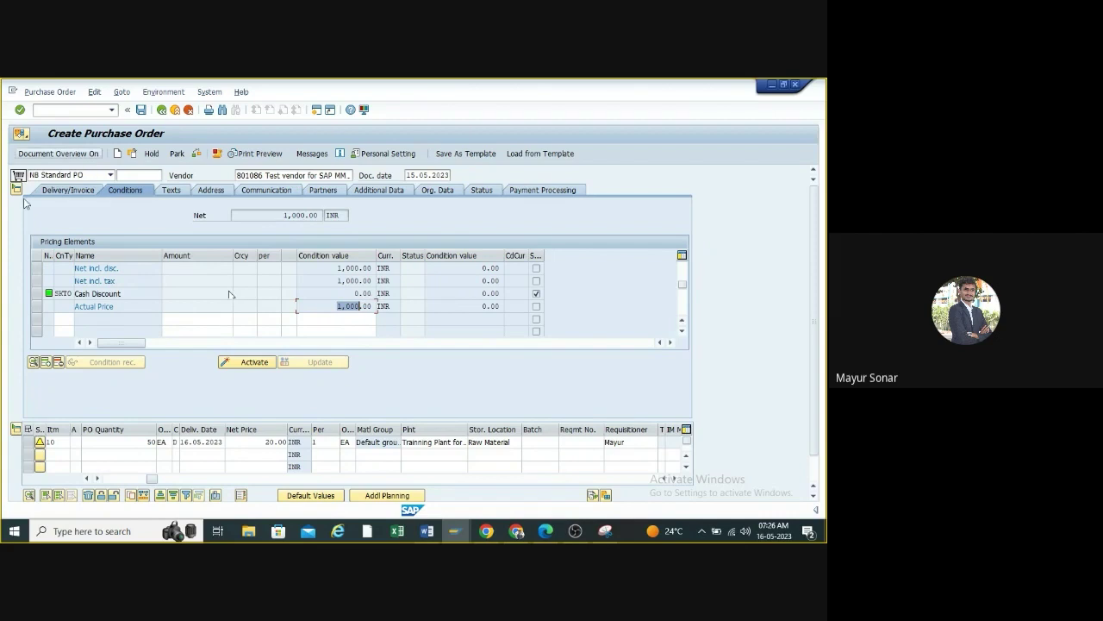
- Examine the order header's Texts, Address, Communication, Partners, Additional Data and Org. Data
click(208, 190)
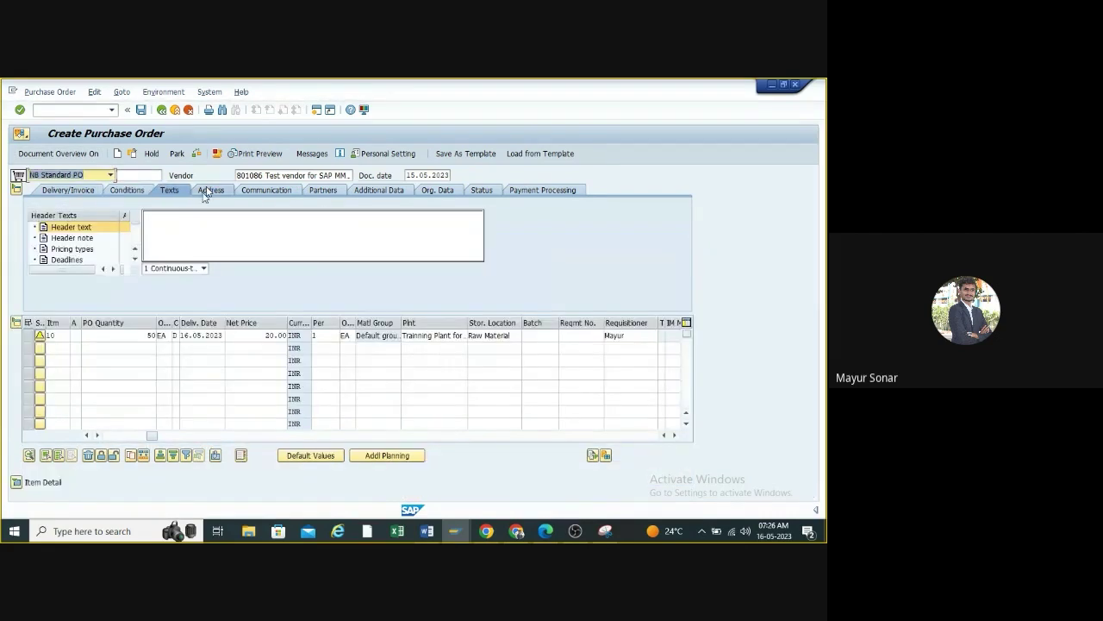
click(204, 191)
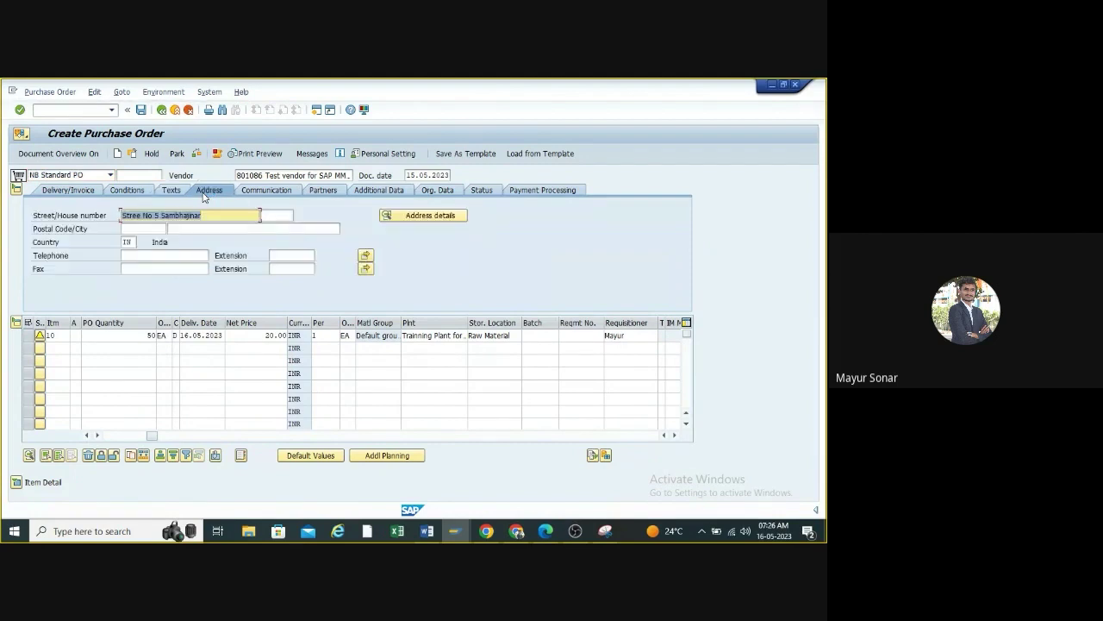
click(256, 191)
click(329, 190)
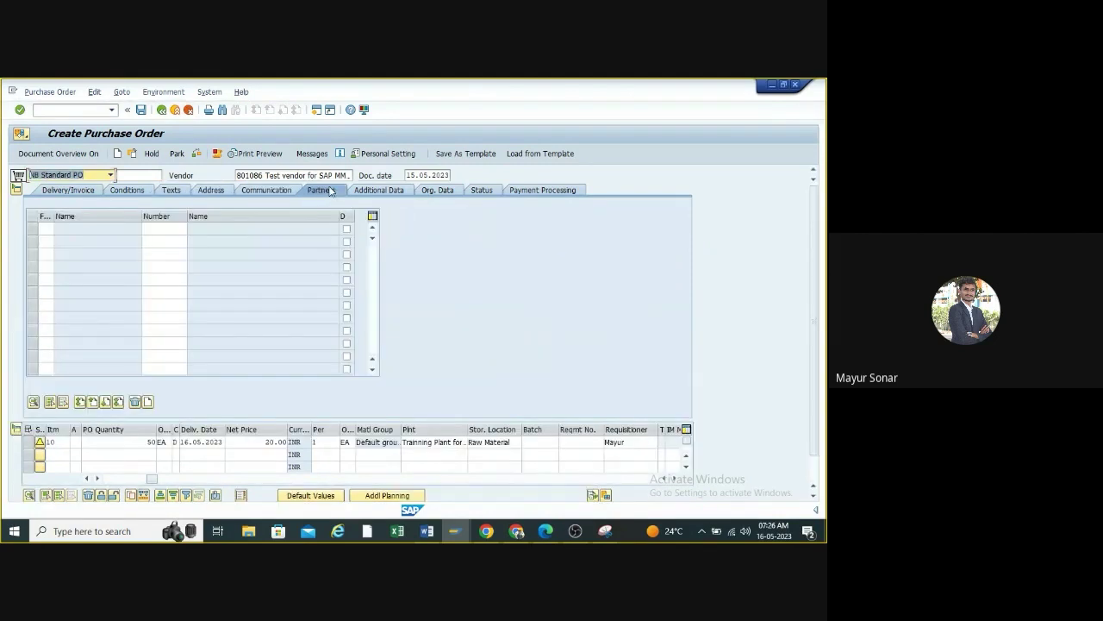
click(376, 190)
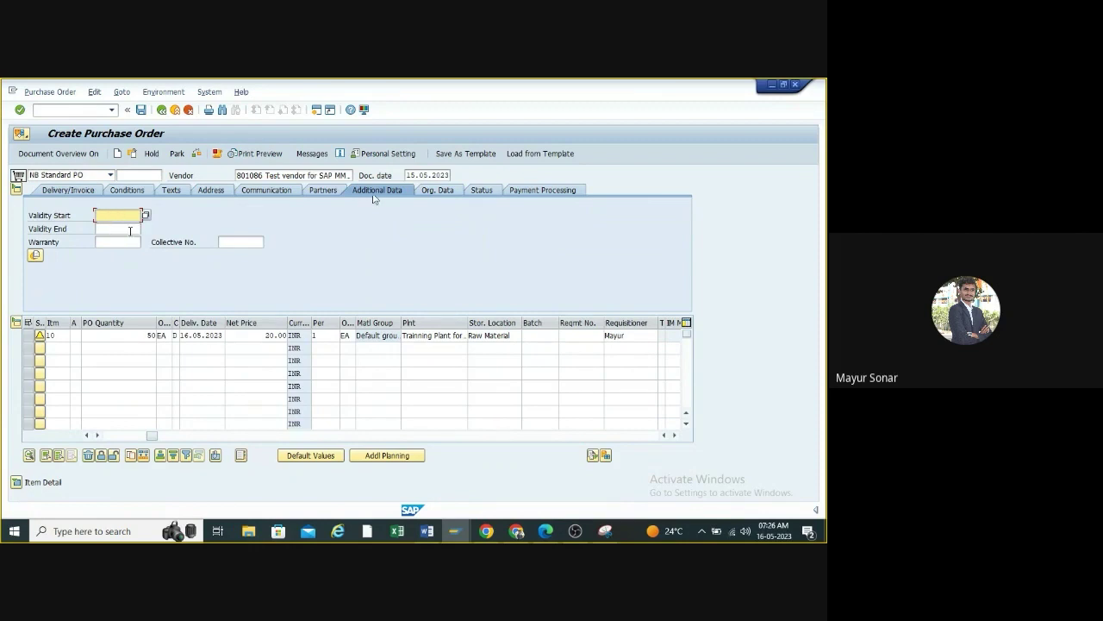
click(431, 193)
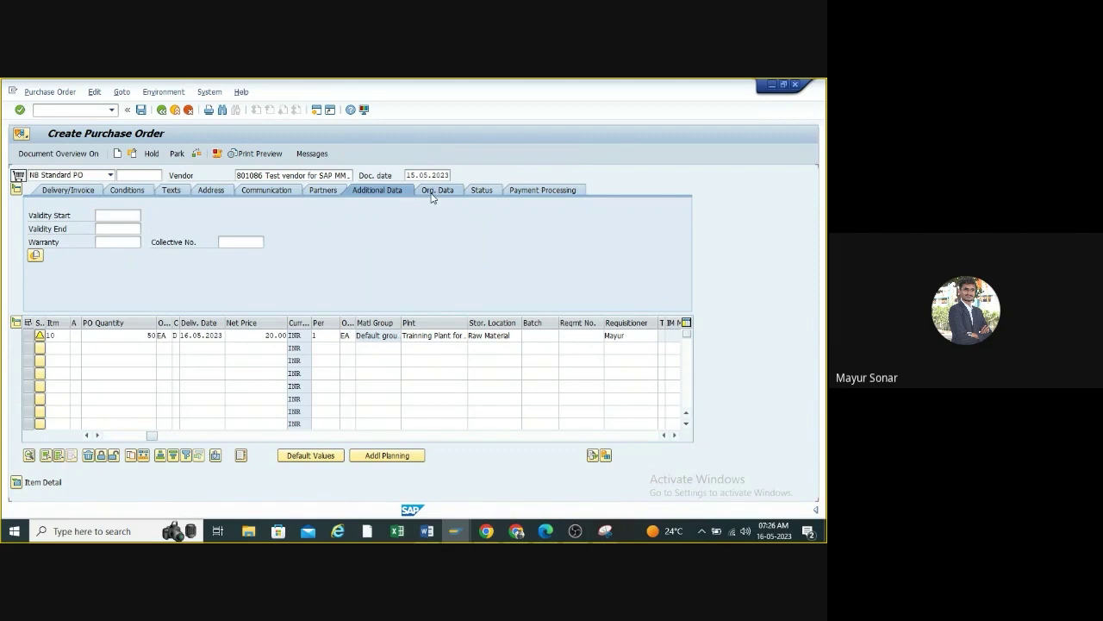
- Review the header's ordered, delivered, still-to-deliver and invoiced status quantities, along with its Payment Processing details
click(483, 191)
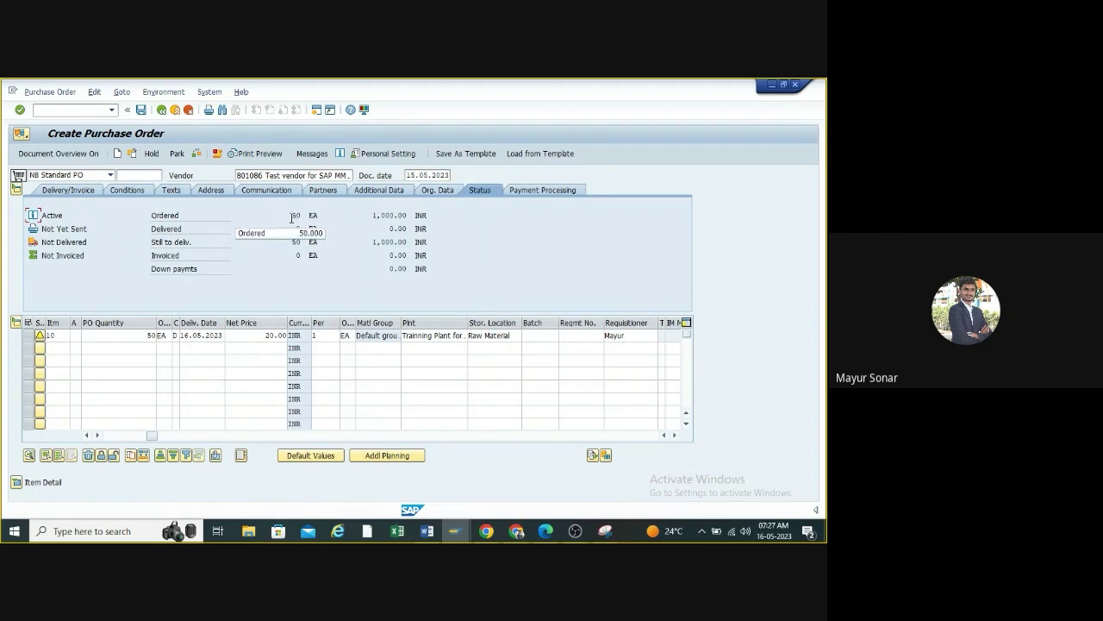
mouse_move(292, 217)
mouse_down()
mouse_move(304, 216)
mouse_move(302, 228)
mouse_up()
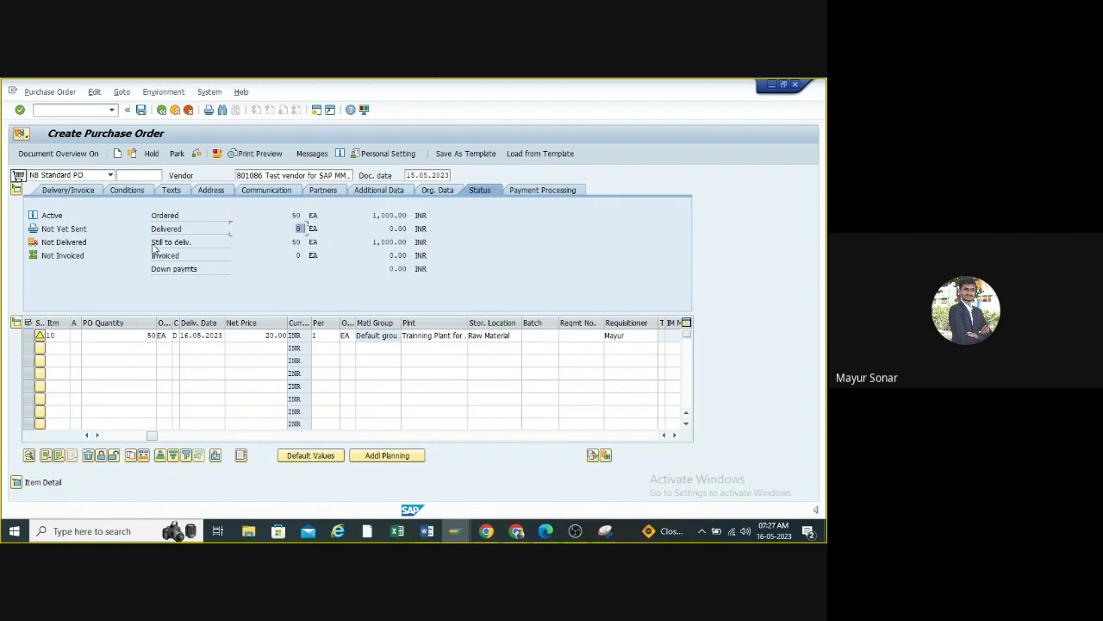
click(292, 242)
mouse_move(302, 256)
click(517, 195)
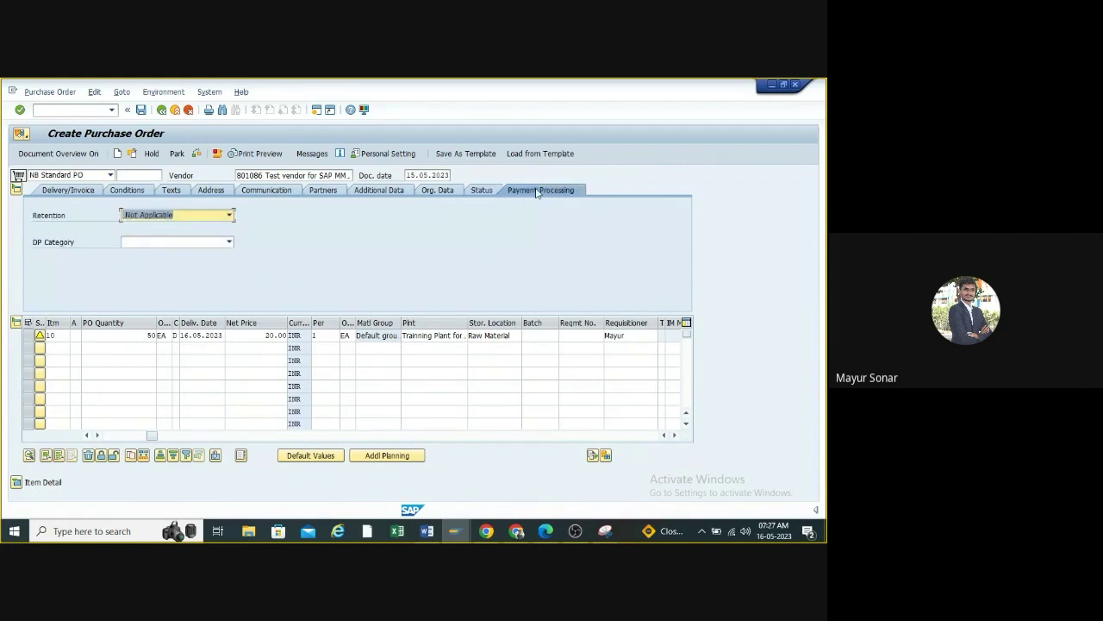
click(483, 191)
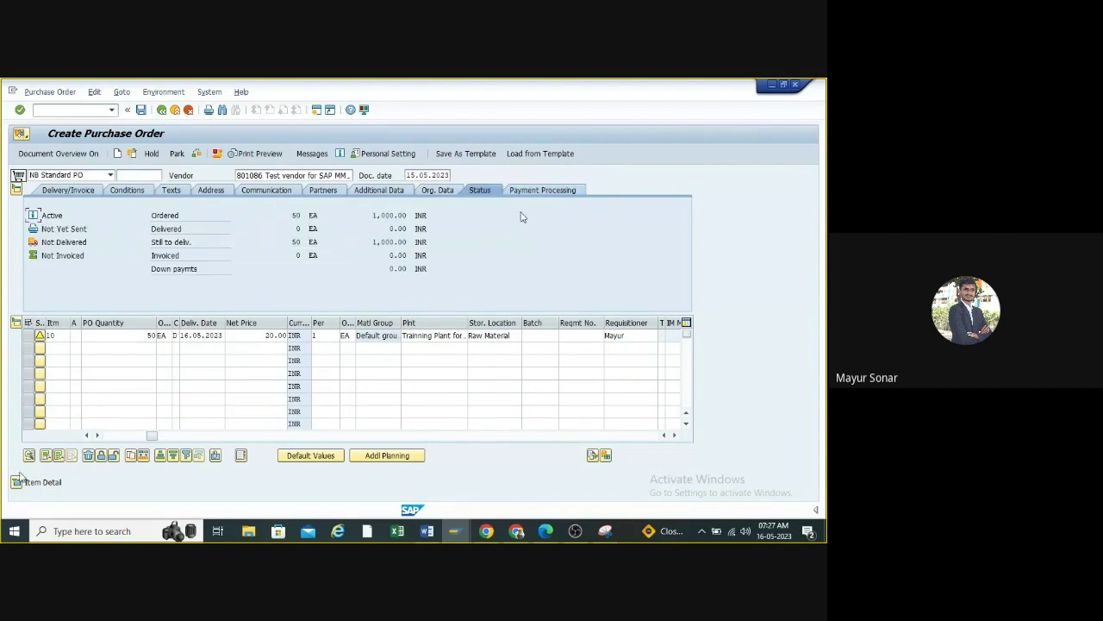
- With the item table's Short Text column widened, check the standard purchase order and save it
click(118, 436)
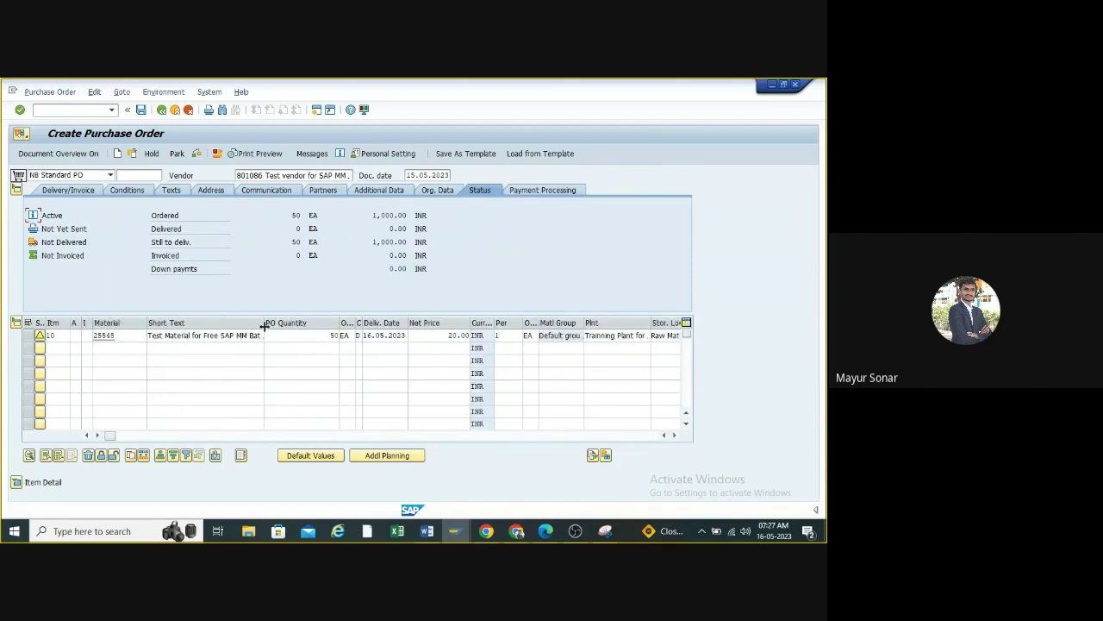
drag(265, 323, 294, 324)
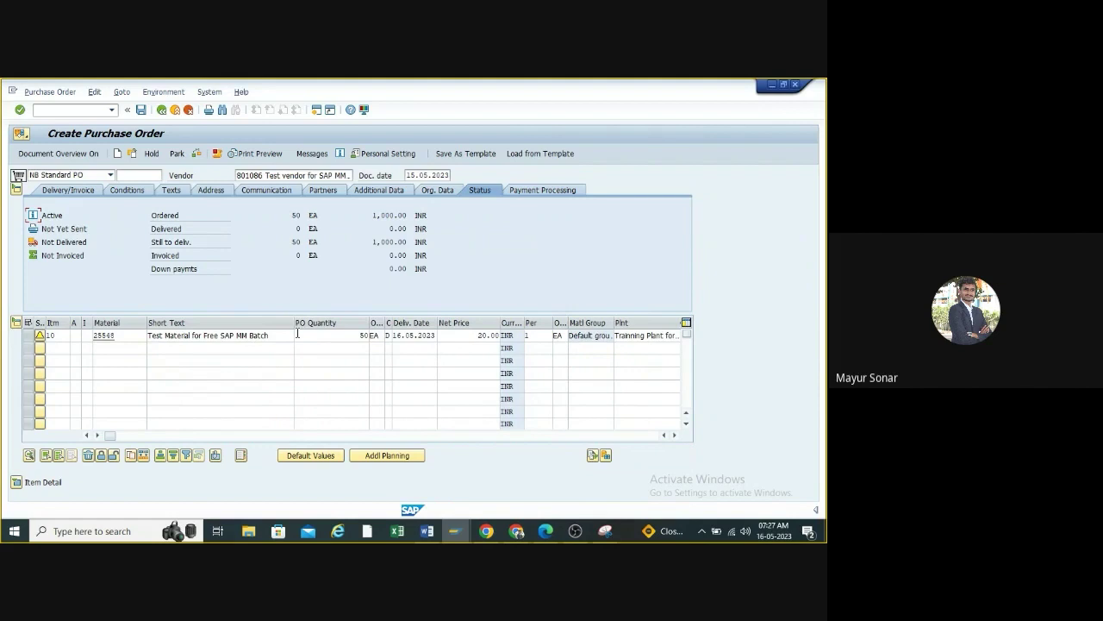
click(197, 156)
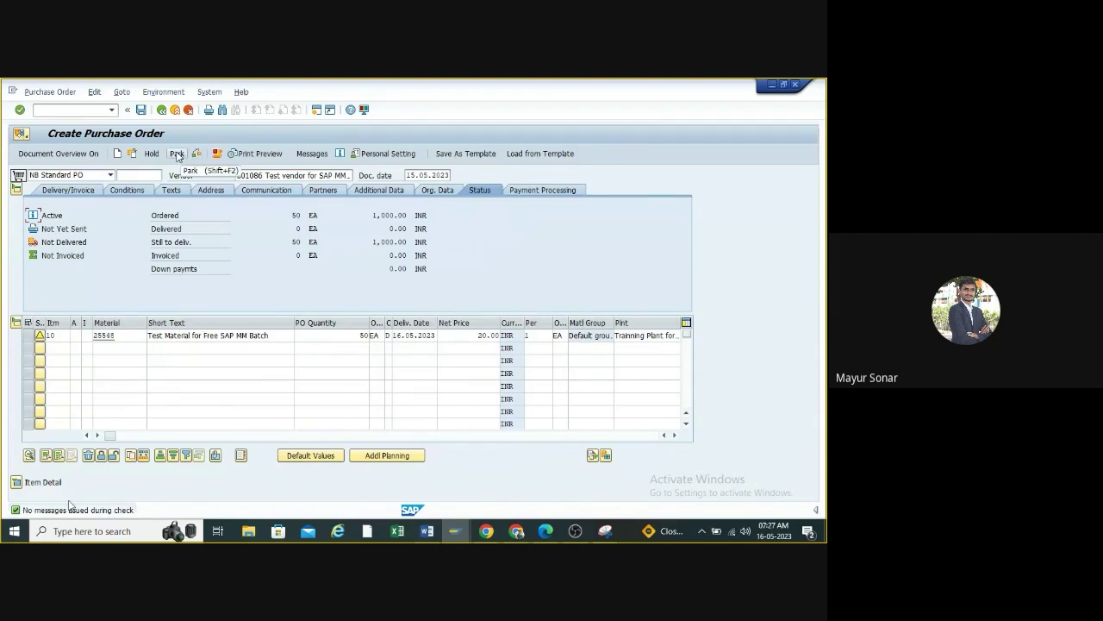
click(142, 111)
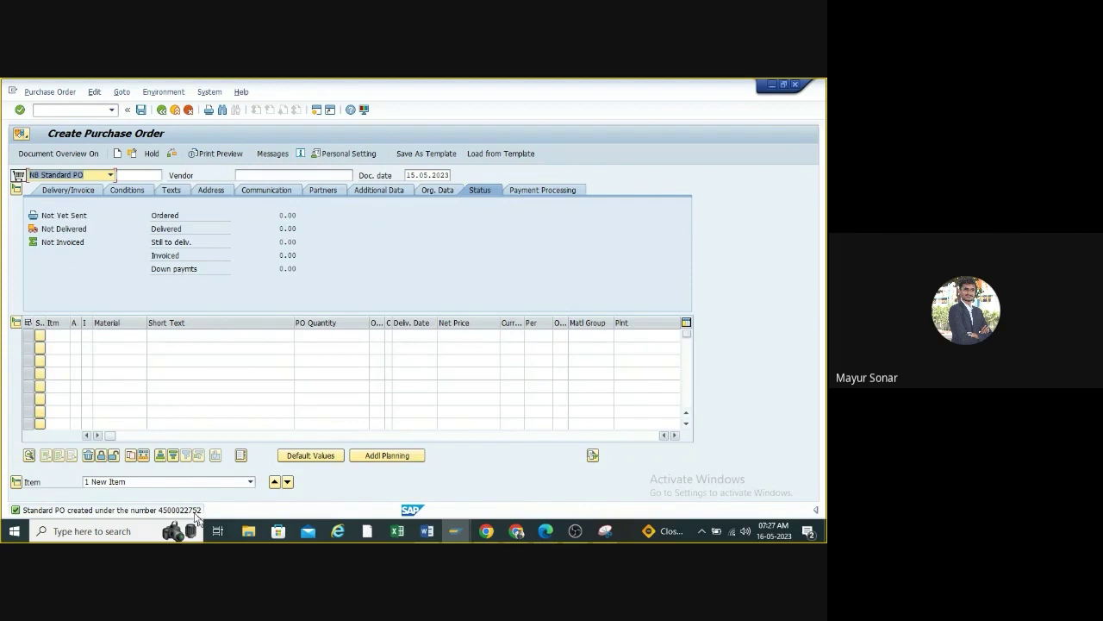
- Display the full text of the order creation message, highlight its title line, and close the help display
click(193, 511)
double_click(195, 511)
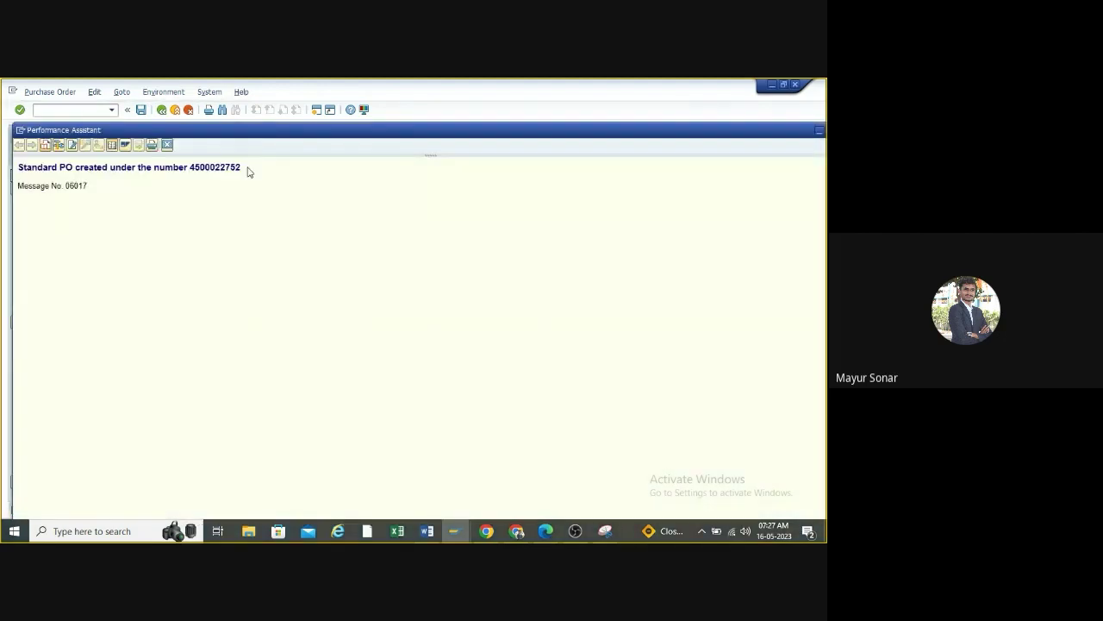
drag(247, 171, 32, 168)
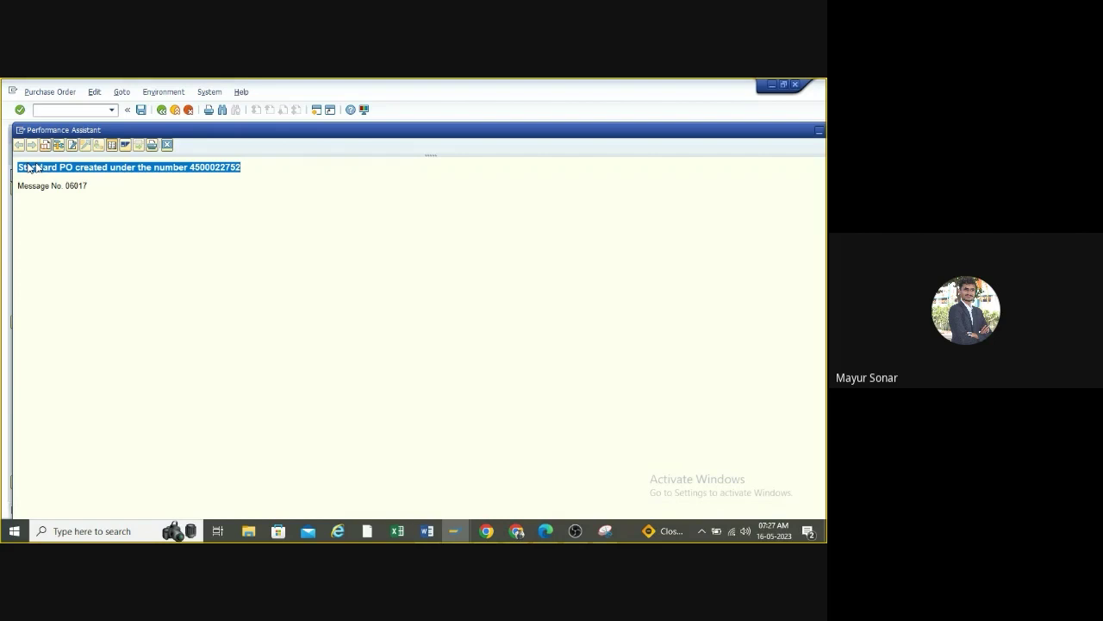
key(Escape)
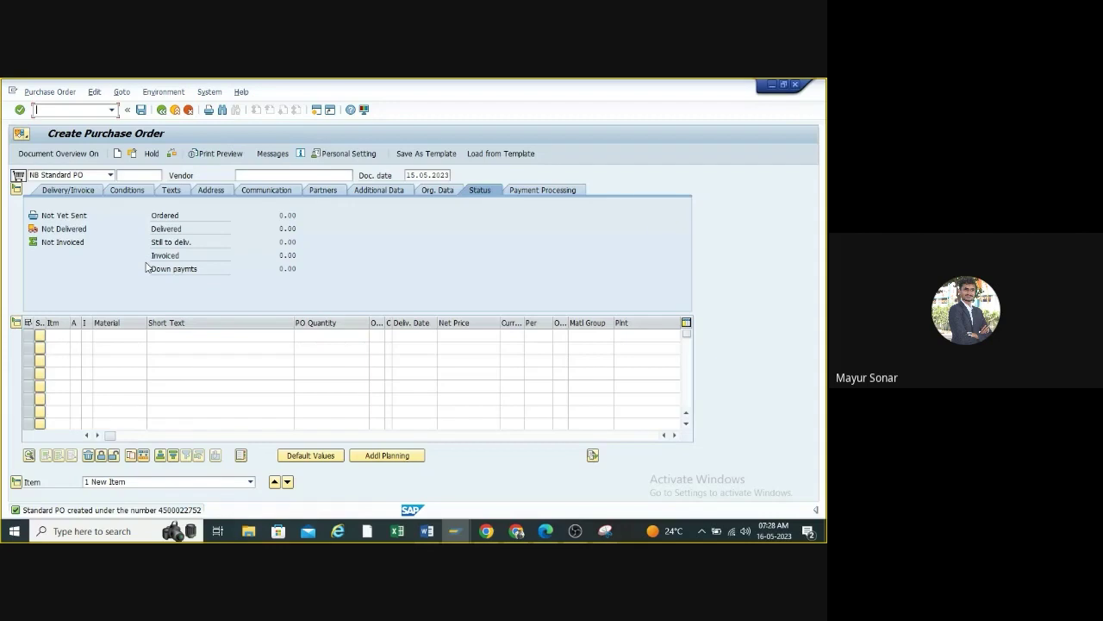
- Return to SAP Easy Access, collapse the purchase order Create folder, and open ME22N - Change
click(161, 110)
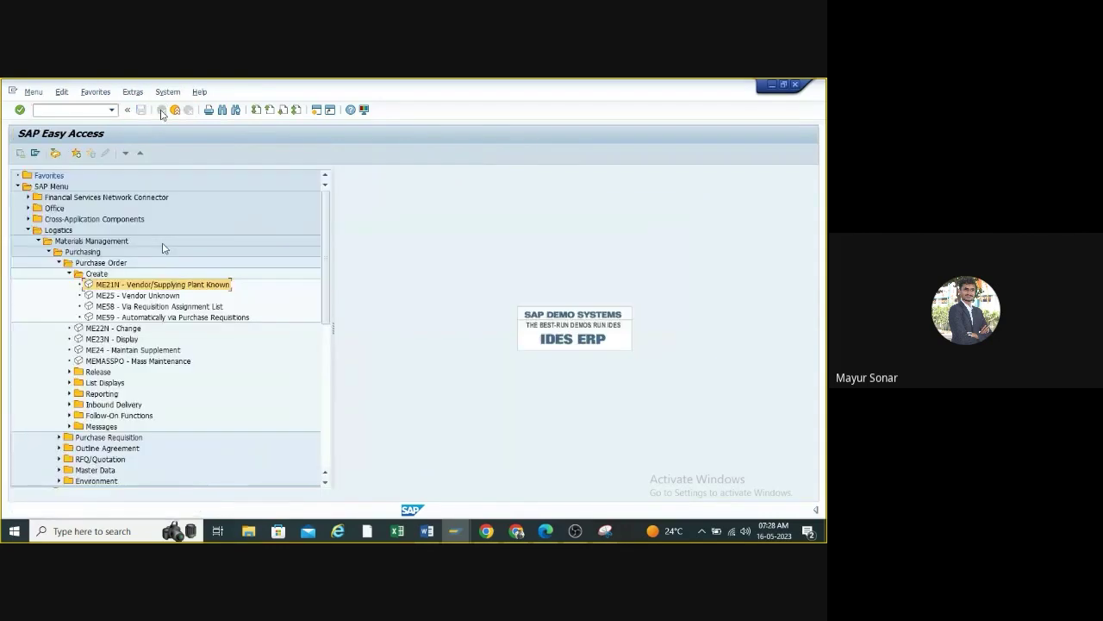
click(70, 274)
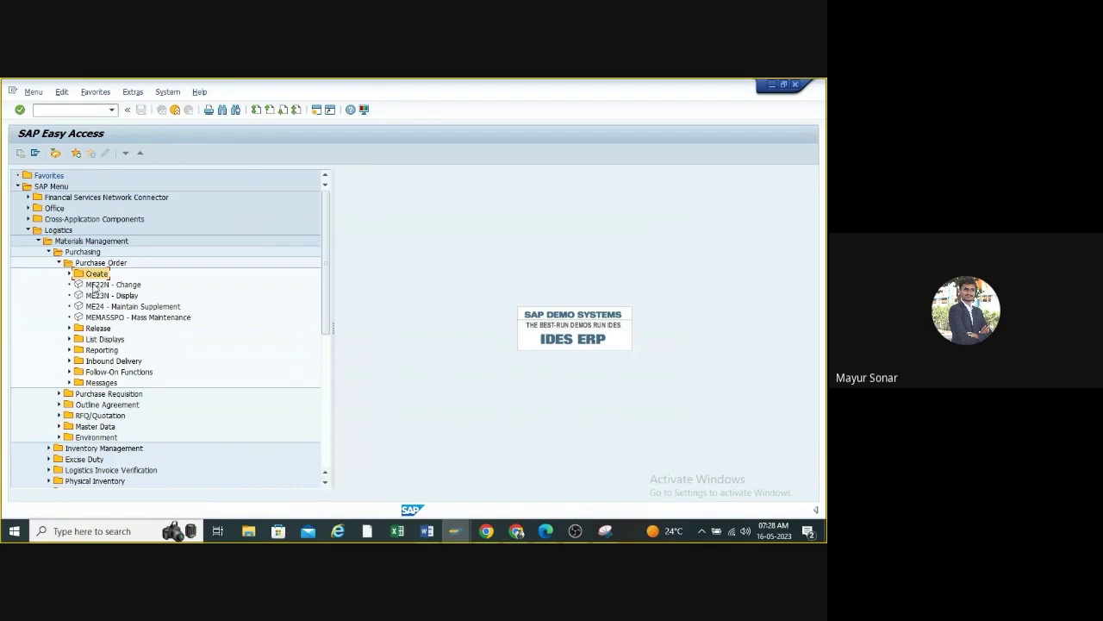
click(97, 287)
double_click(97, 287)
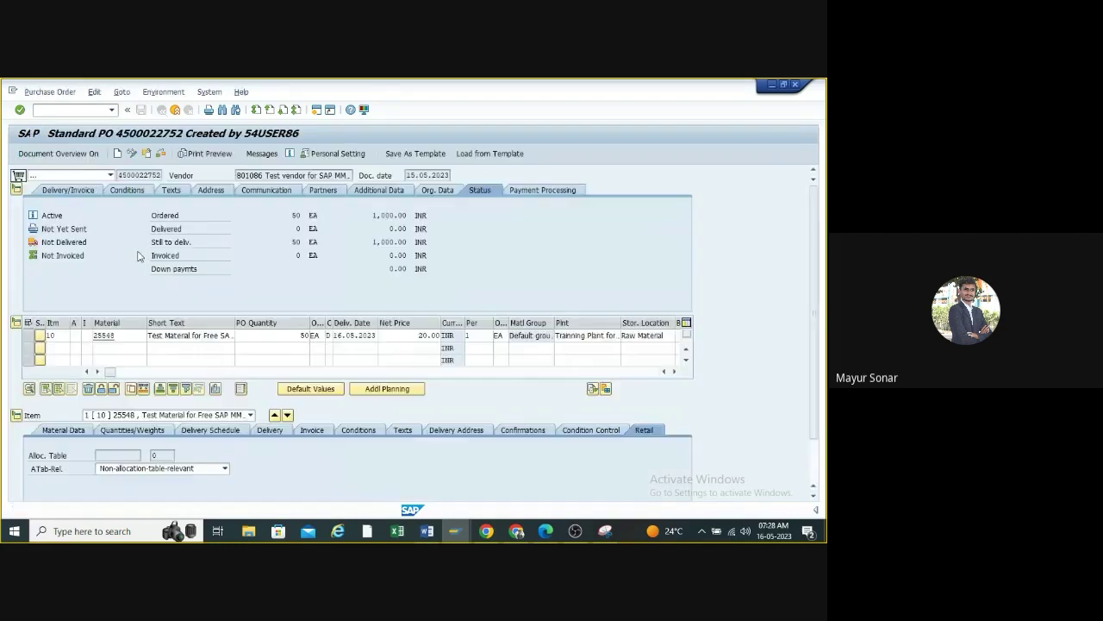
- View the document selection dialog for another purchase order and close it without choosing a document
click(59, 93)
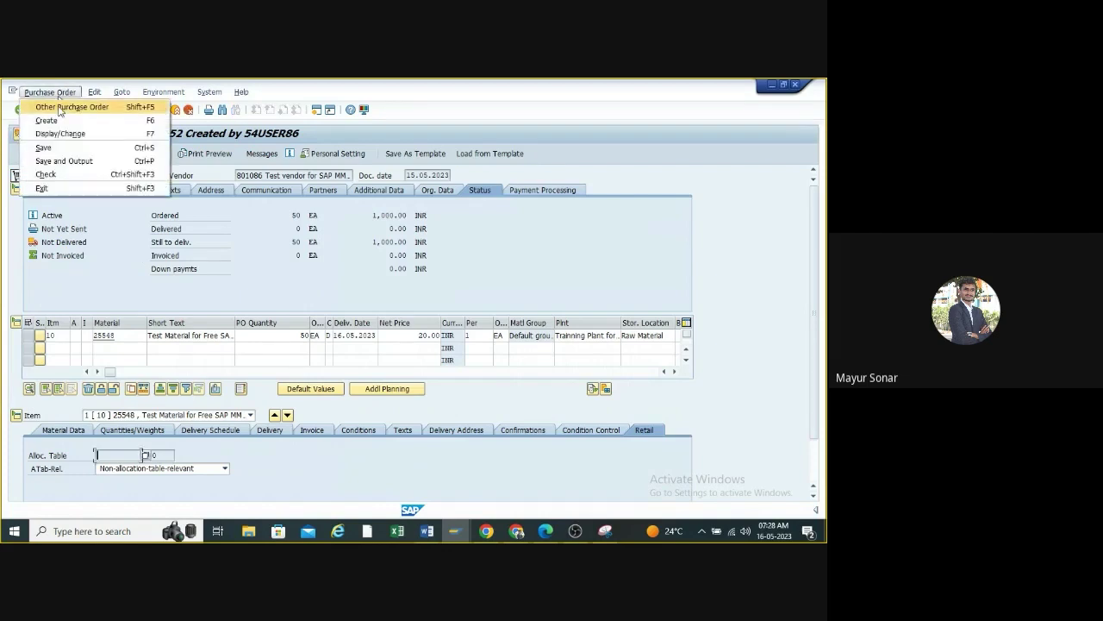
click(59, 108)
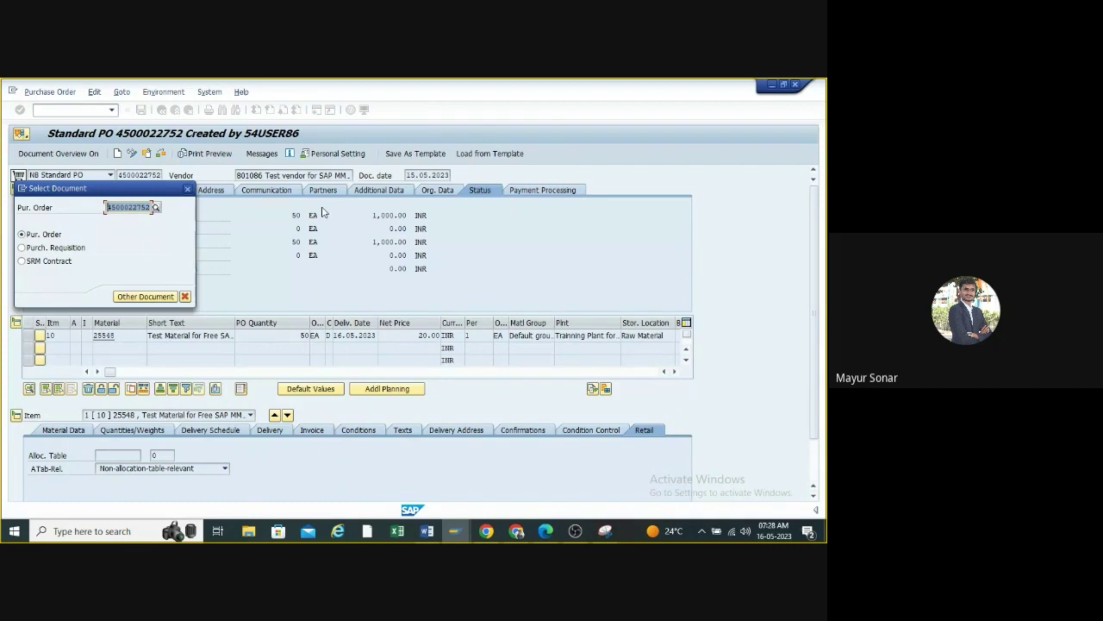
key(Escape)
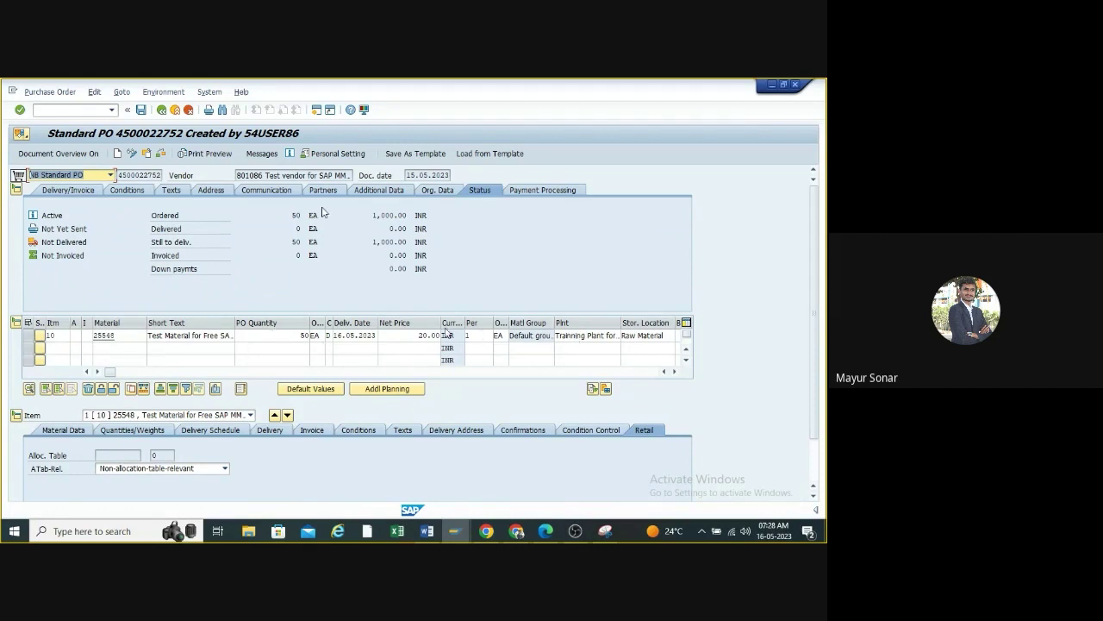
- Try to save the unchanged standard purchase order, dismiss the information message, and return to SAP Easy Access
click(141, 110)
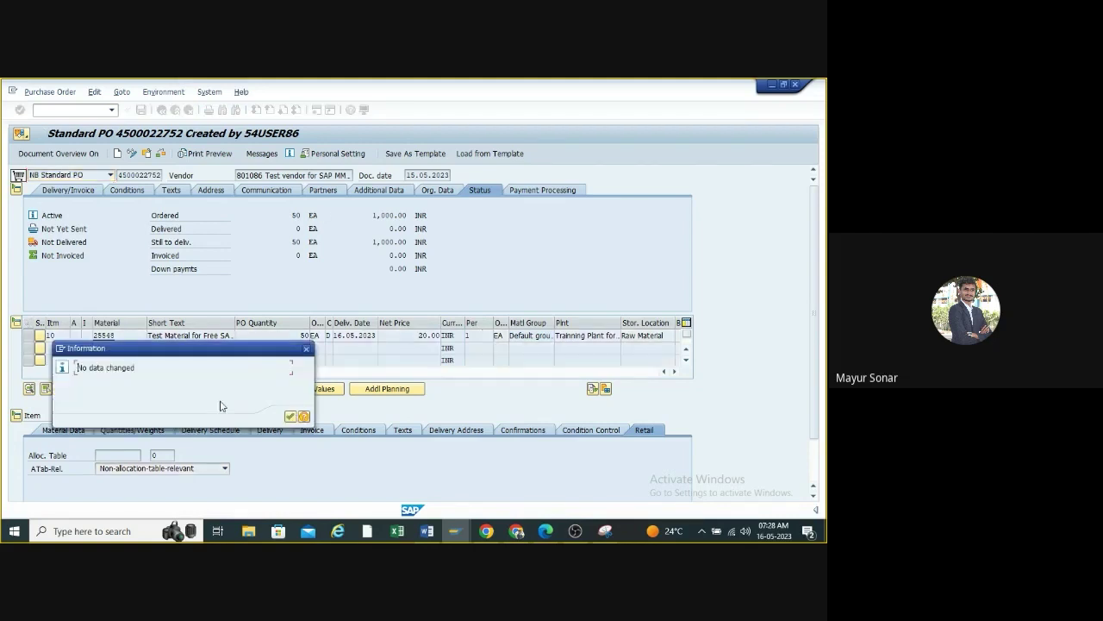
click(290, 417)
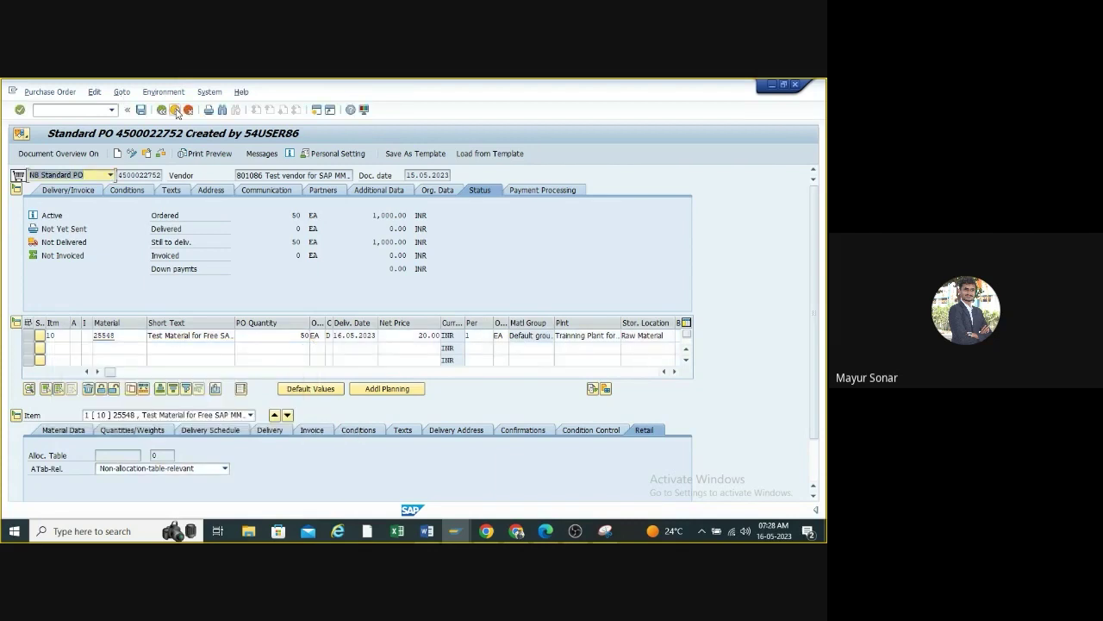
click(175, 110)
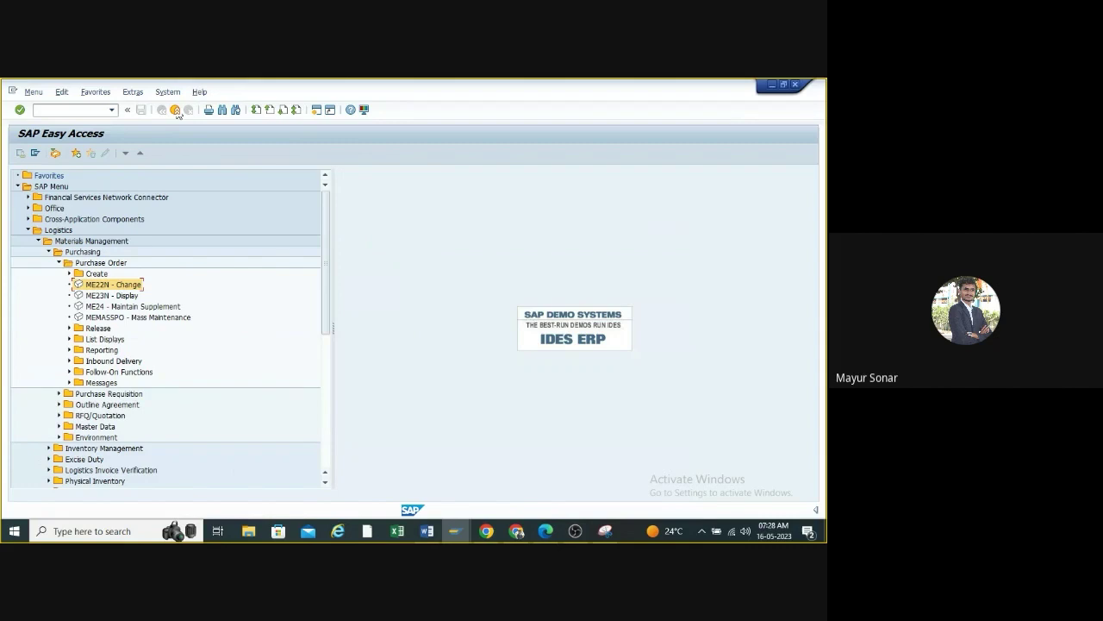
- Display the standard purchase order in ME23N by selecting it as the other document, and return to SAP Easy Access
click(96, 298)
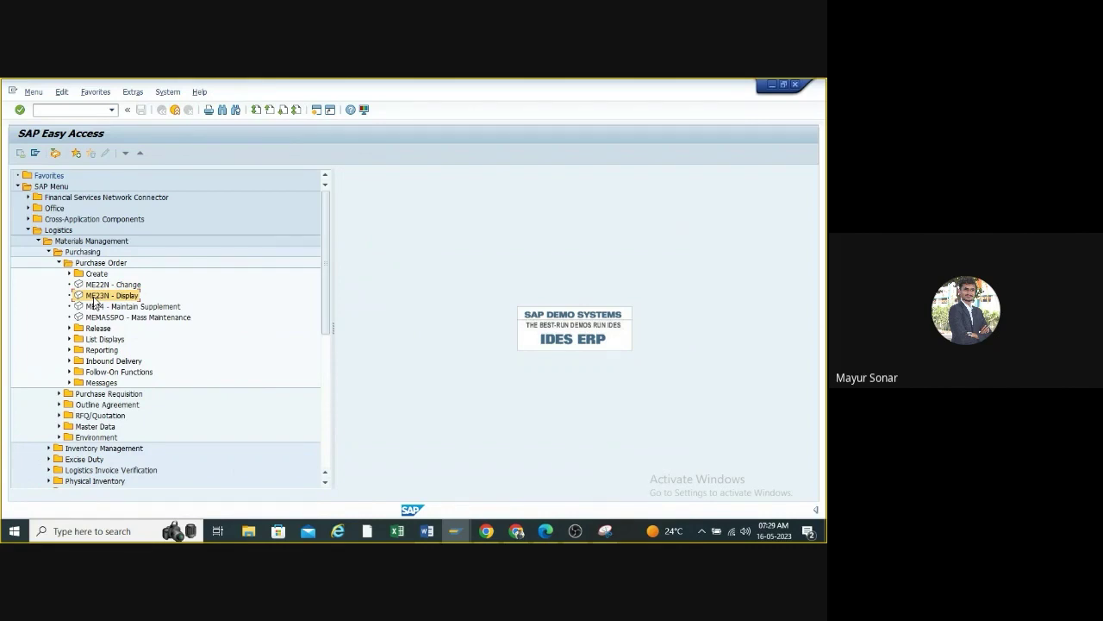
double_click(94, 303)
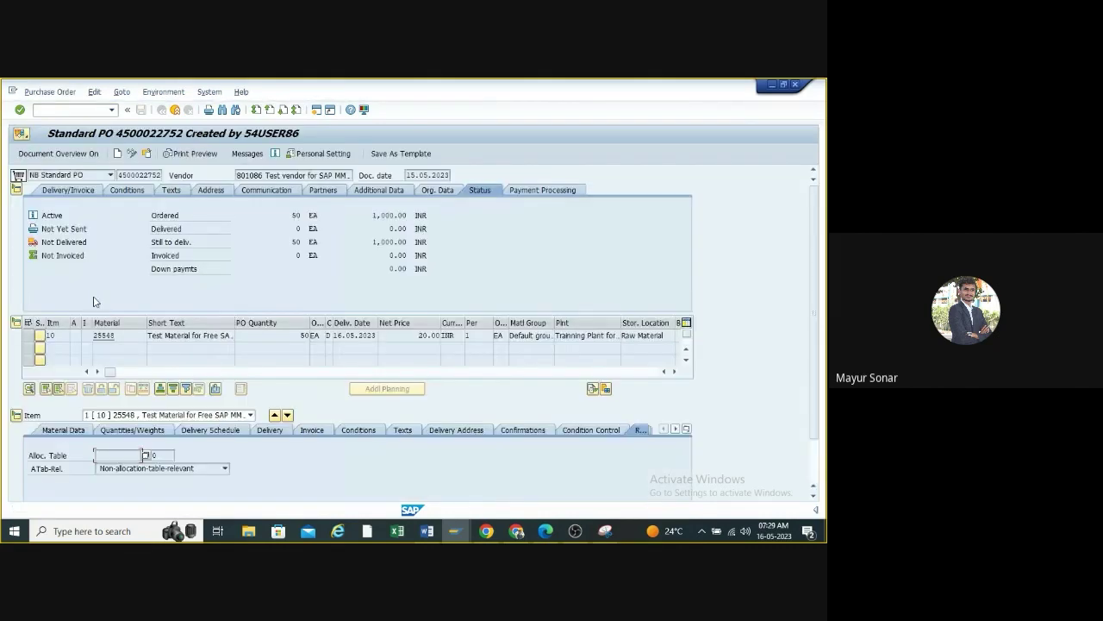
click(48, 92)
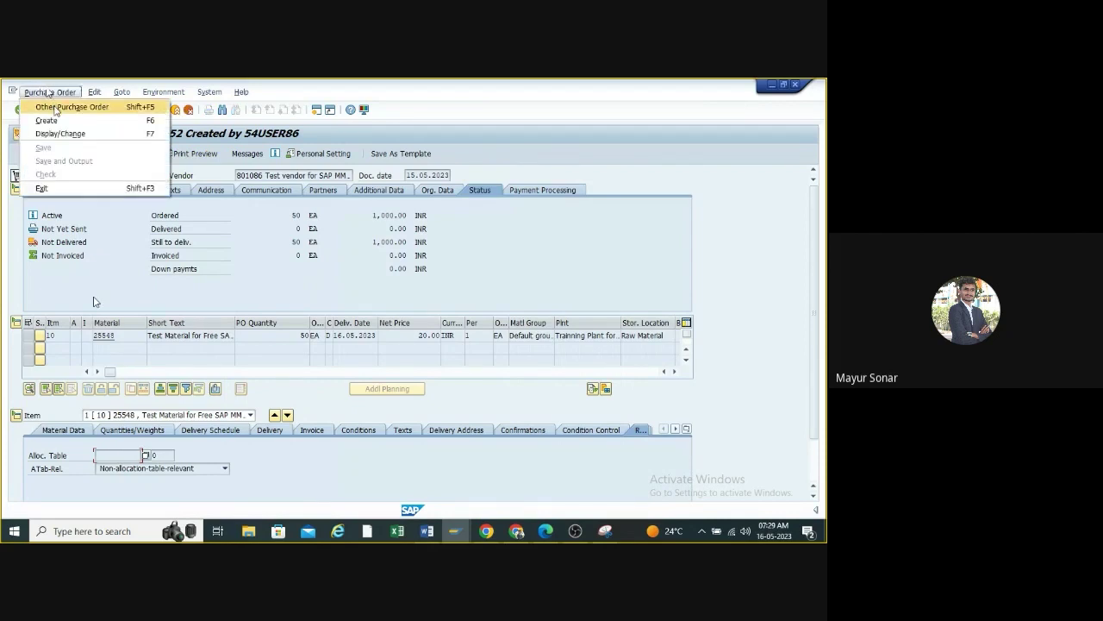
click(54, 106)
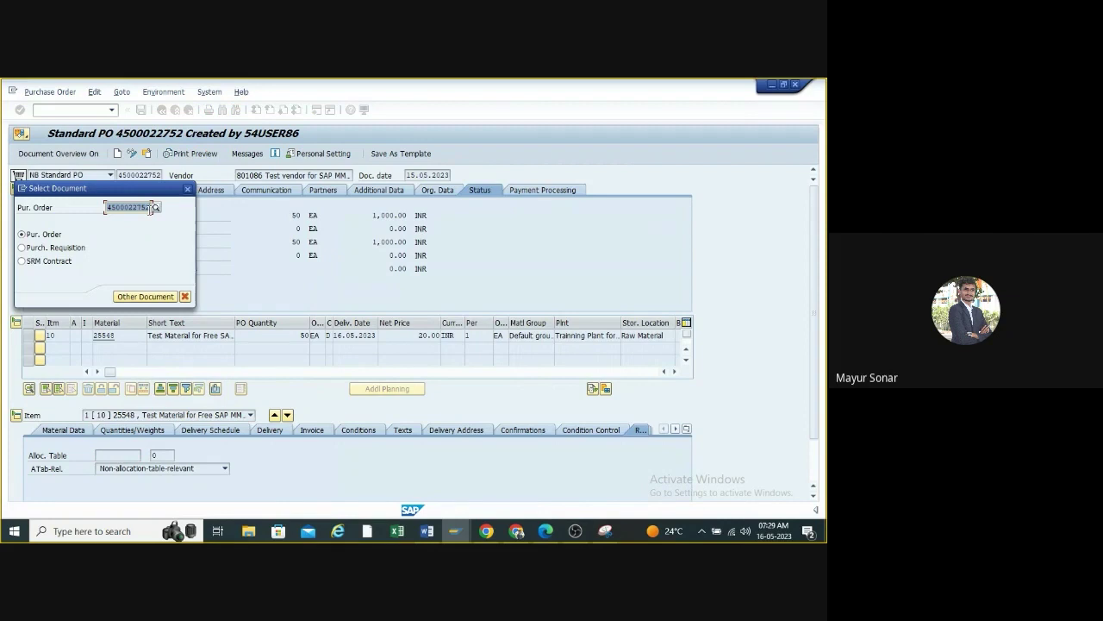
click(144, 296)
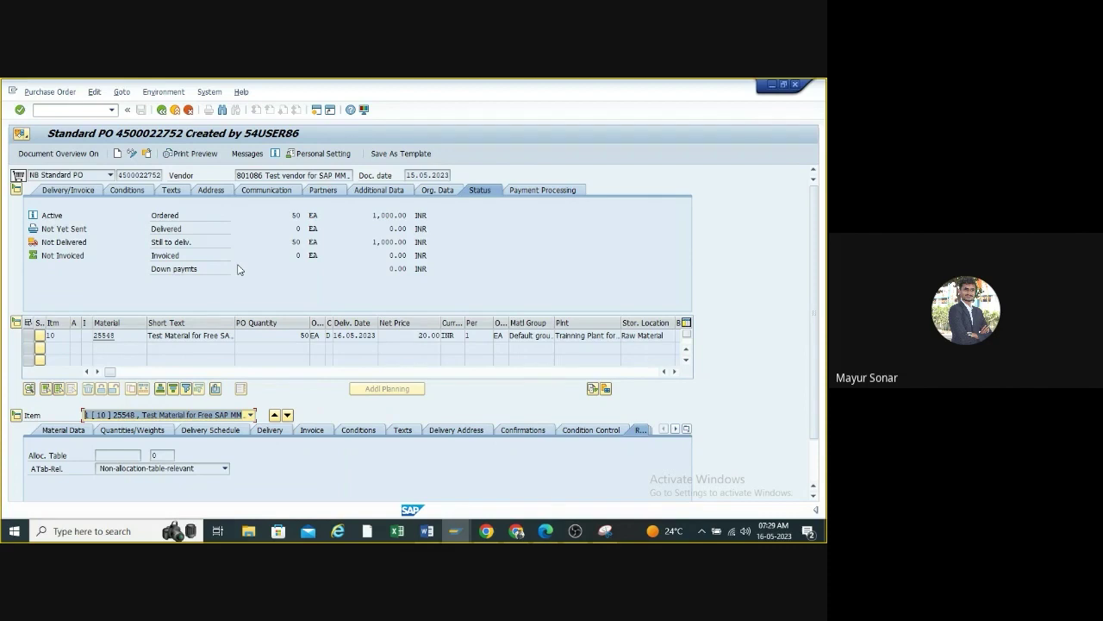
click(162, 112)
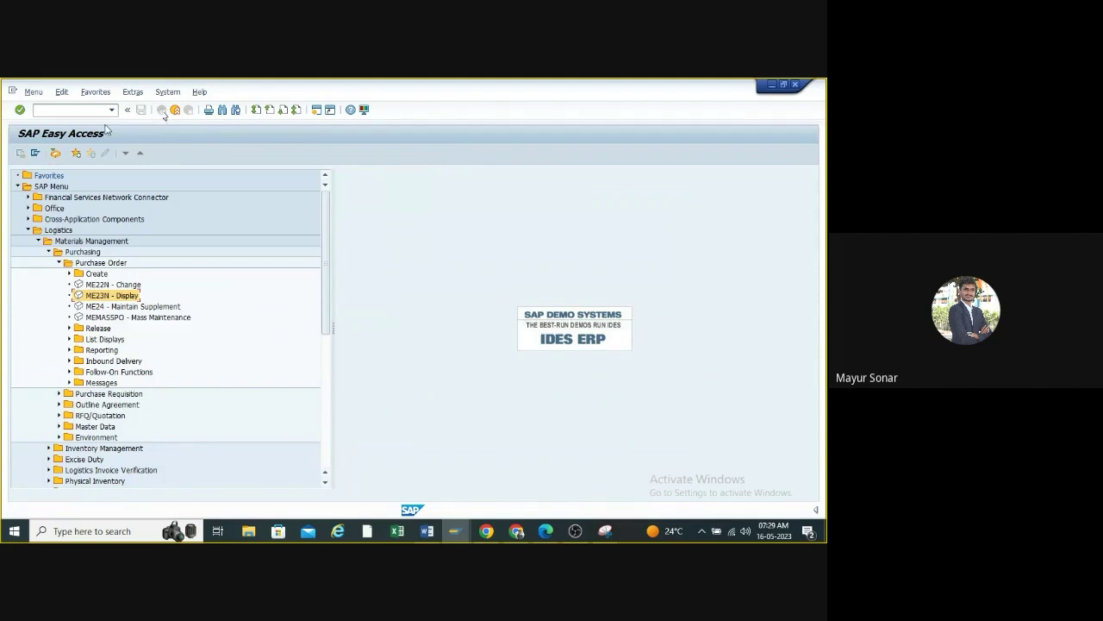
- Expand the purchase order List Displays, open ME2M - By Material, and clear the Scope of List value
click(60, 263)
click(60, 262)
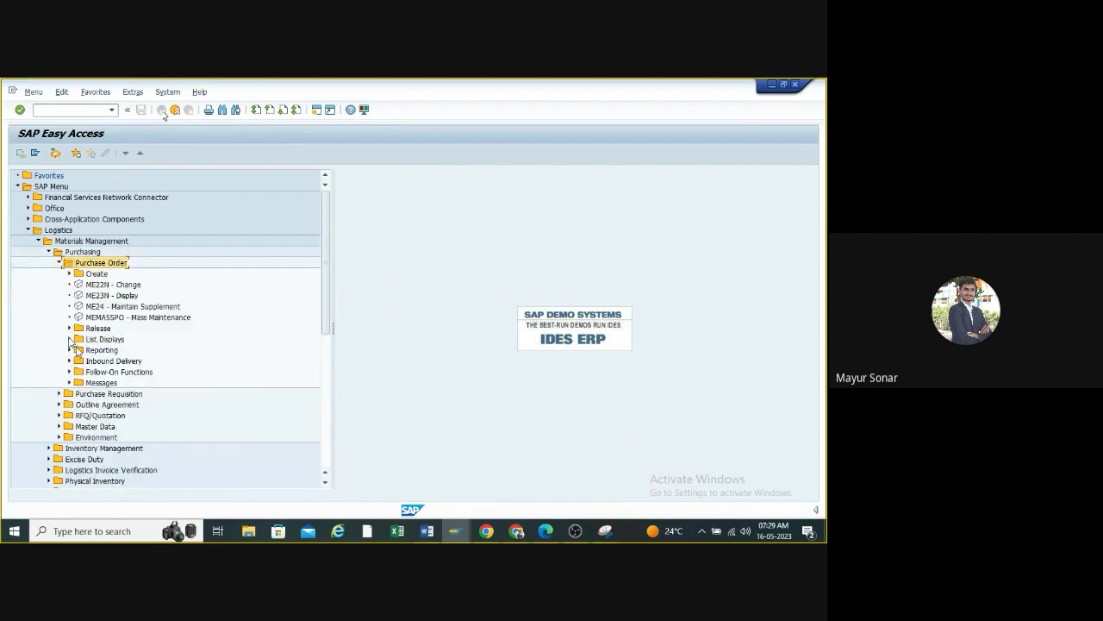
click(70, 339)
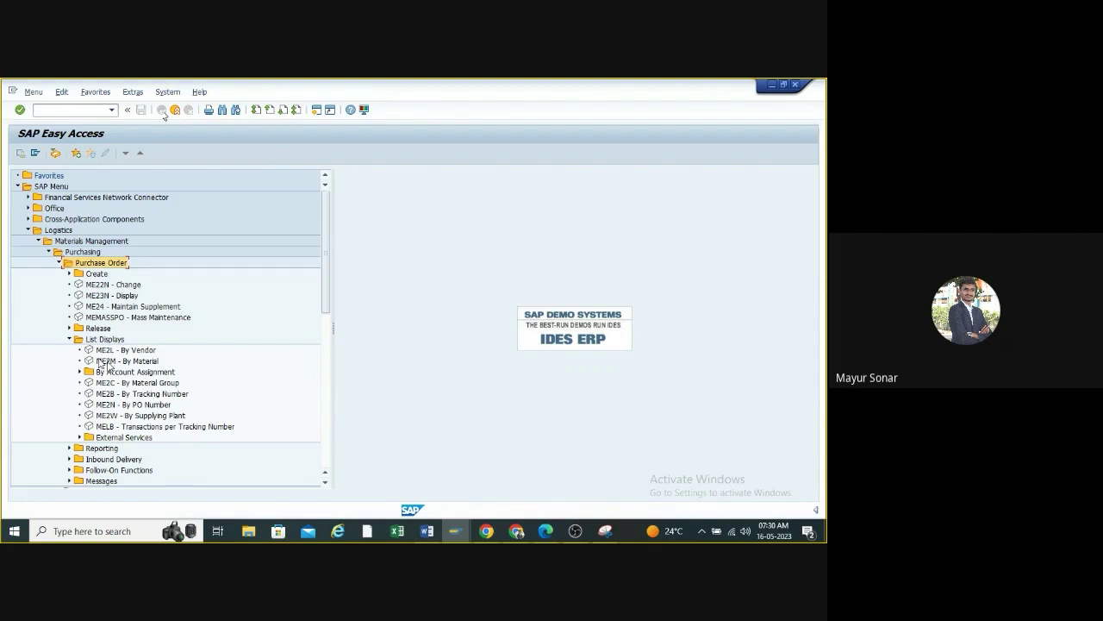
double_click(103, 361)
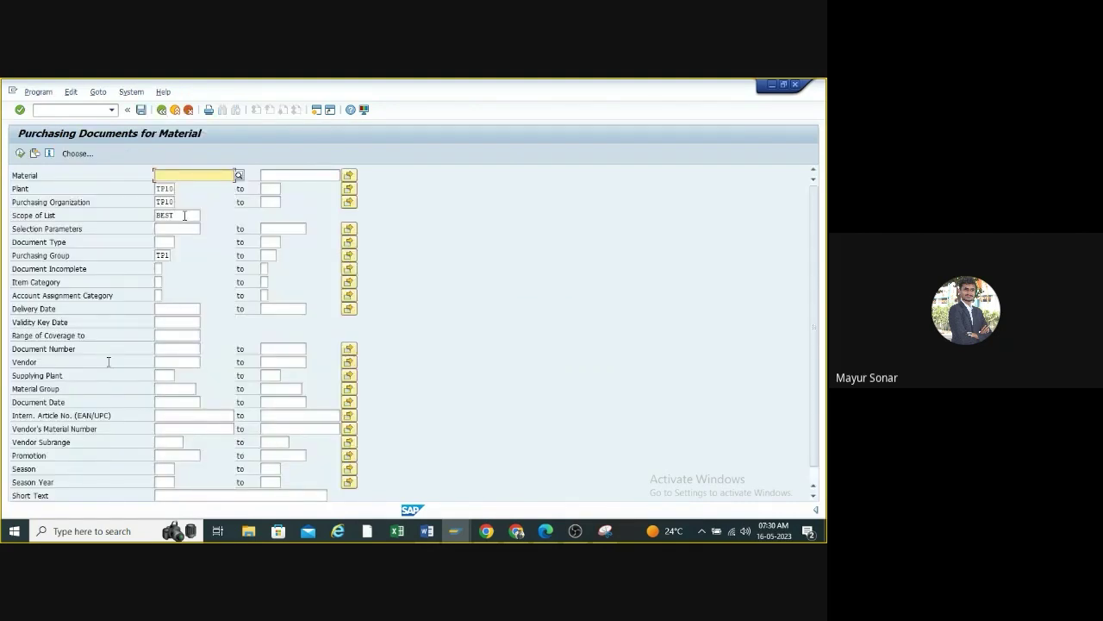
double_click(185, 215)
key(Delete)
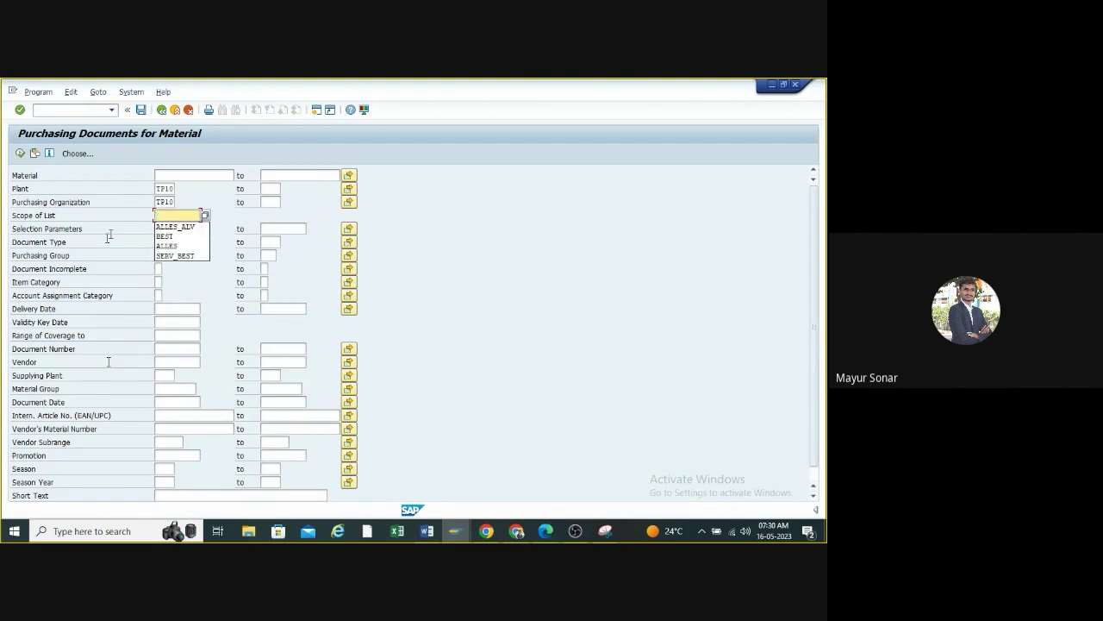
click(535, 286)
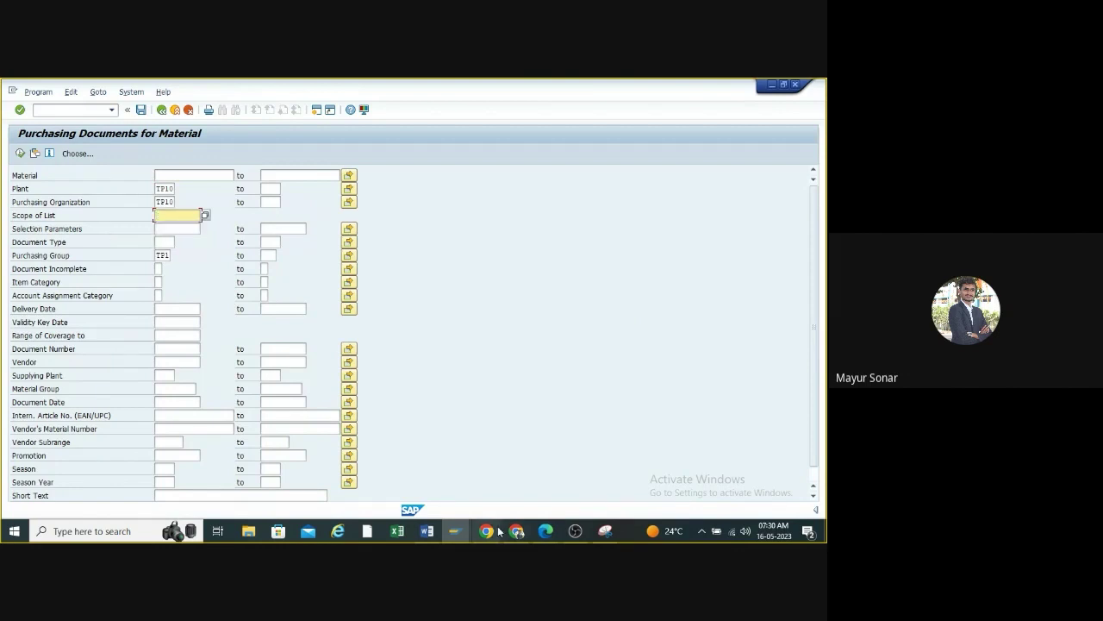
- Copy material number 25548 from the Word training document into the Material selection field in SAP
click(463, 530)
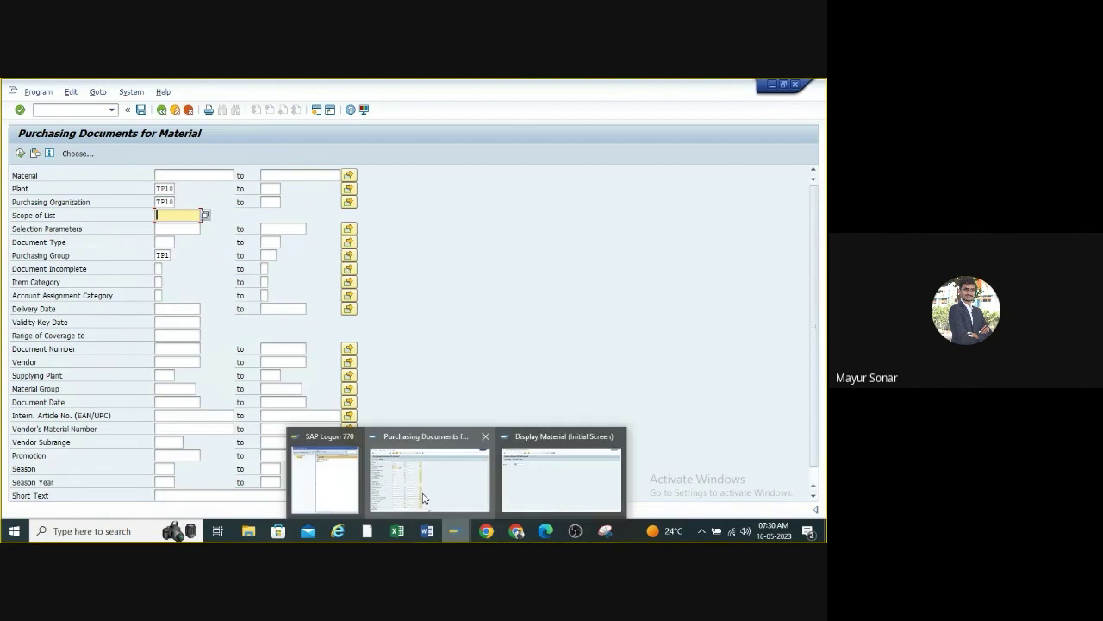
mouse_move(426, 530)
click(427, 478)
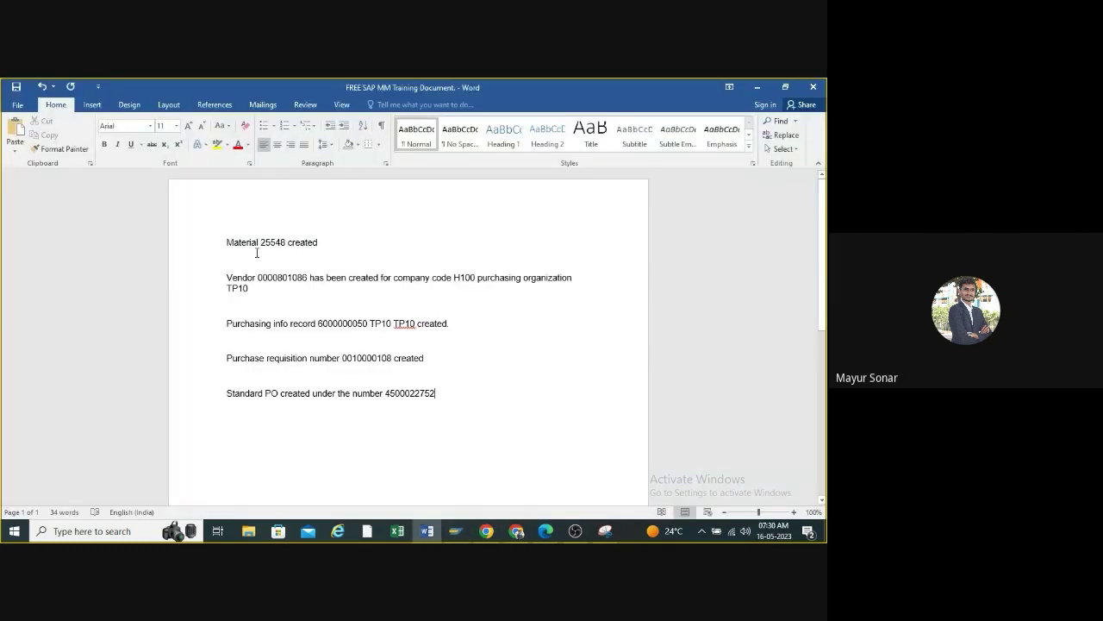
drag(285, 242, 261, 242)
key(ctrl+c)
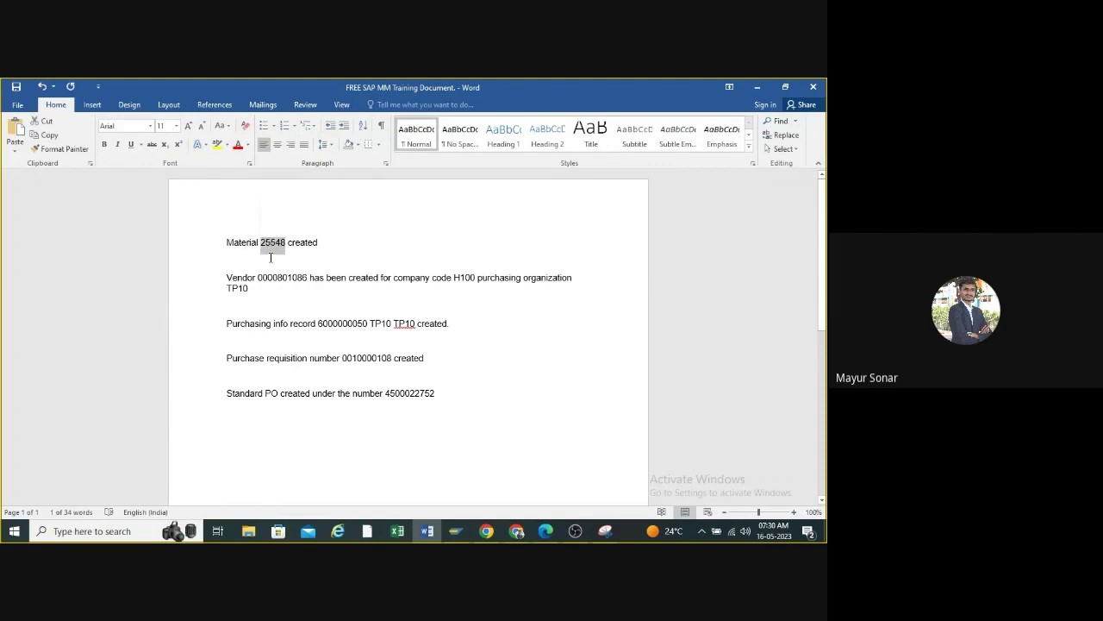
key(alt+Tab)
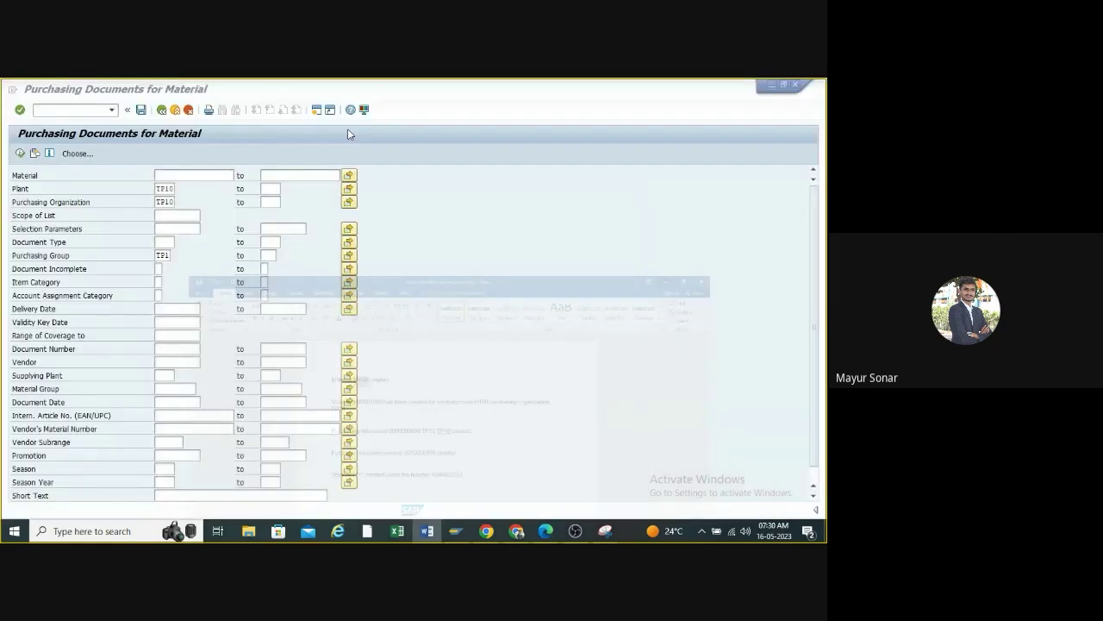
key(ctrl+v)
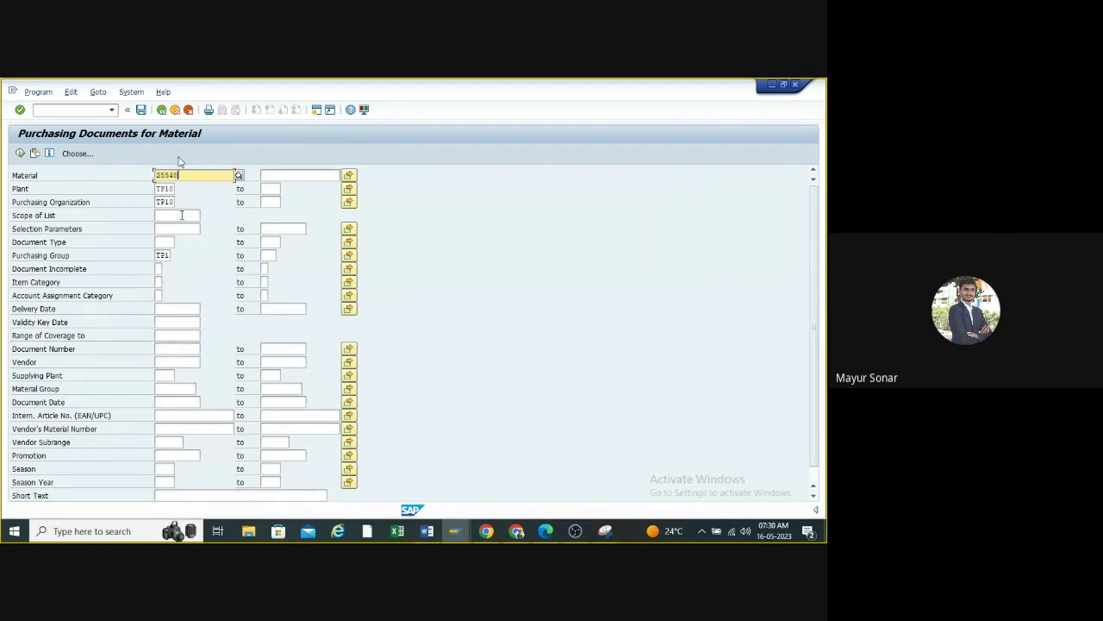
- Run the purchasing documents list for the material with scope of list ALLES_ALV, and return to the selection screen
click(182, 214)
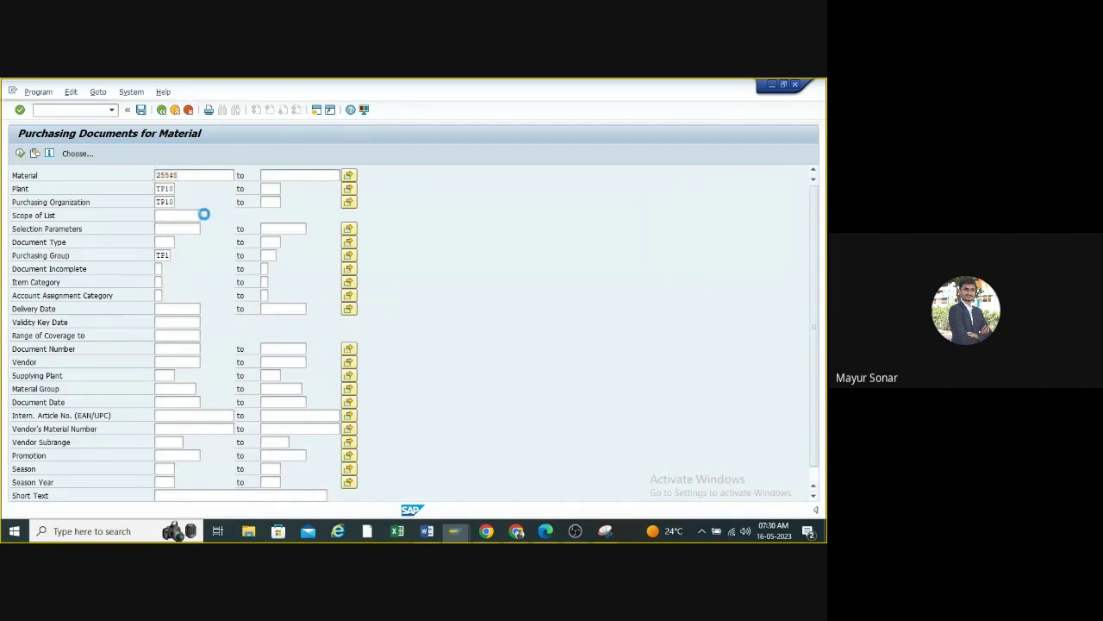
click(182, 297)
double_click(182, 298)
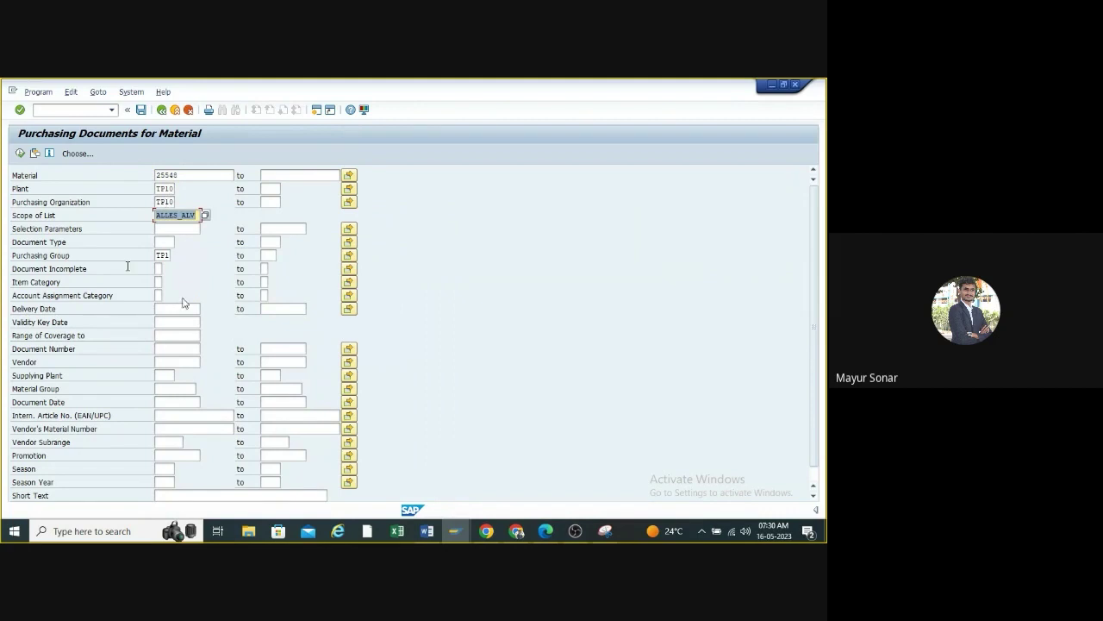
click(20, 154)
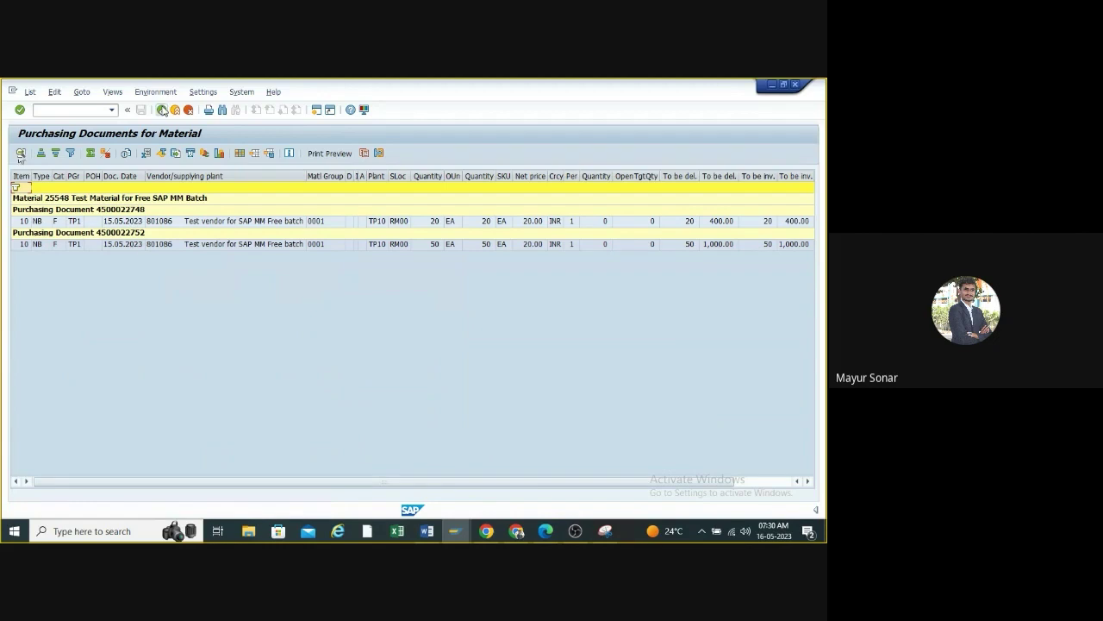
click(166, 112)
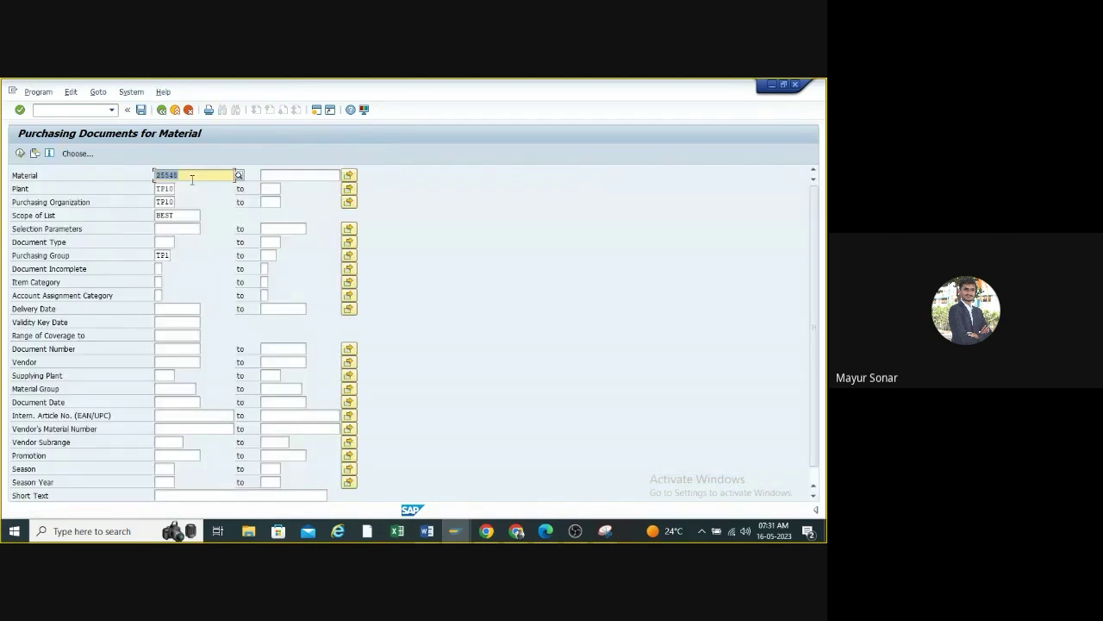
- Clear the material, select scope of list ALLES_ALV, and run and examine the purchasing documents list for all materials
key(Delete)
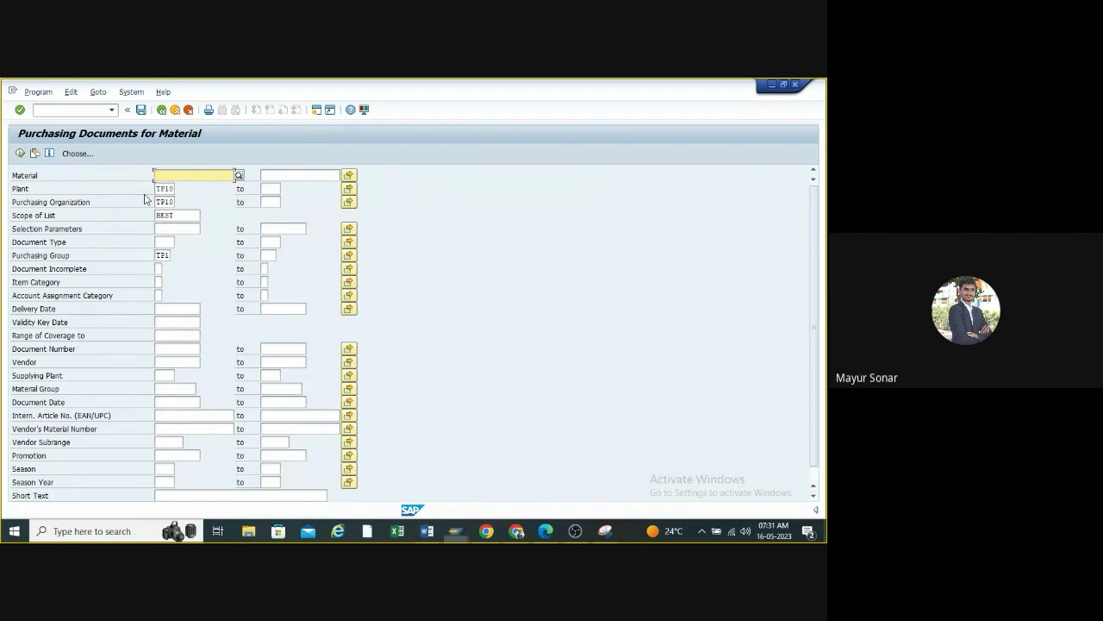
click(188, 216)
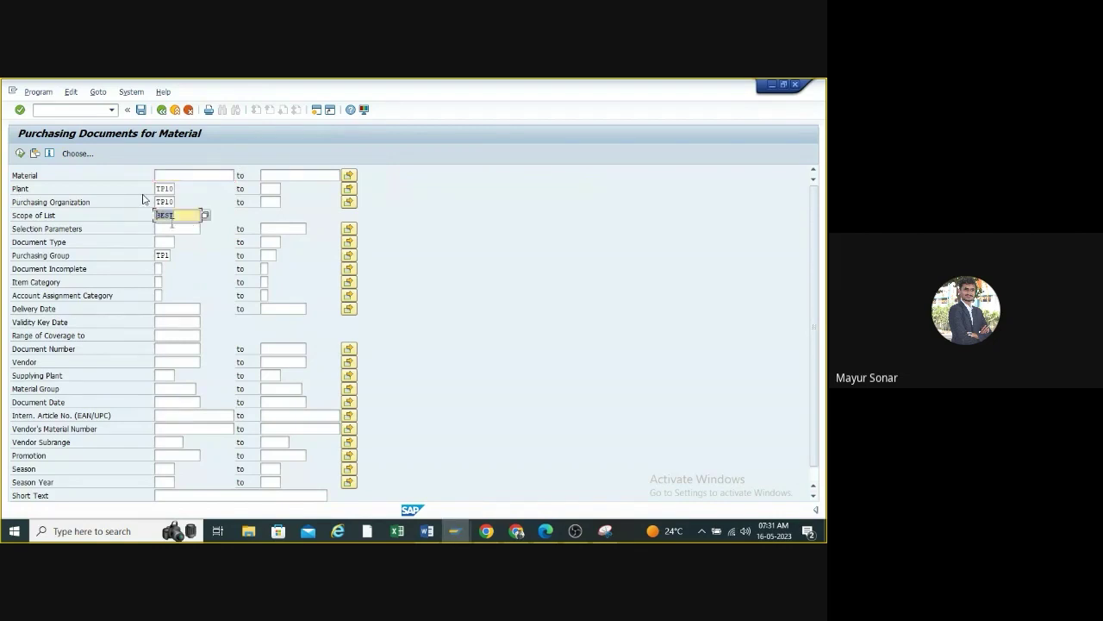
click(204, 216)
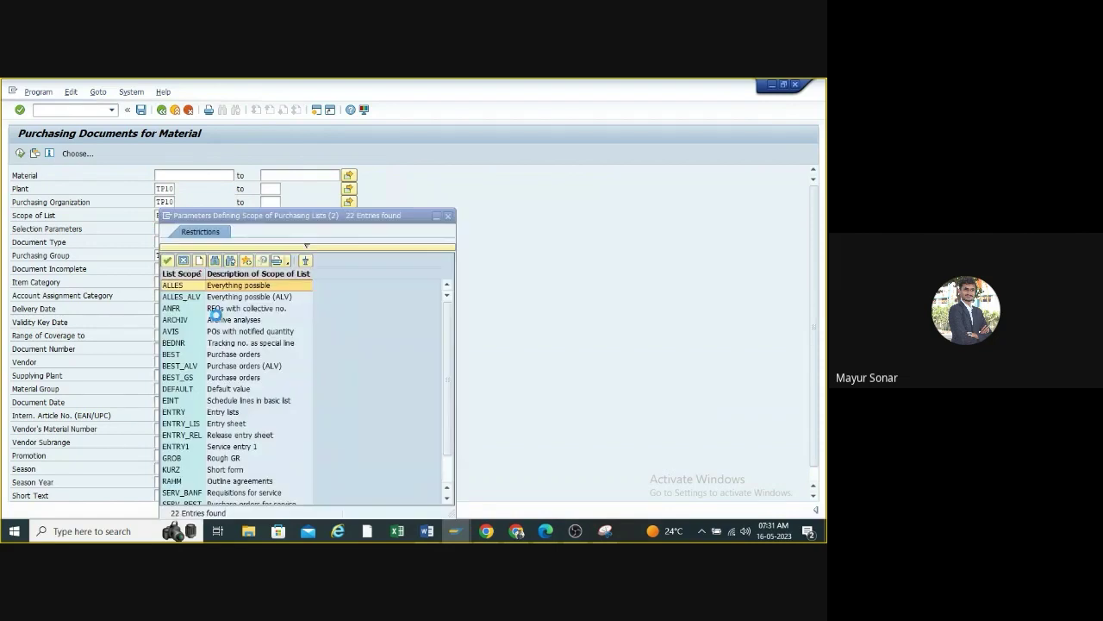
click(171, 296)
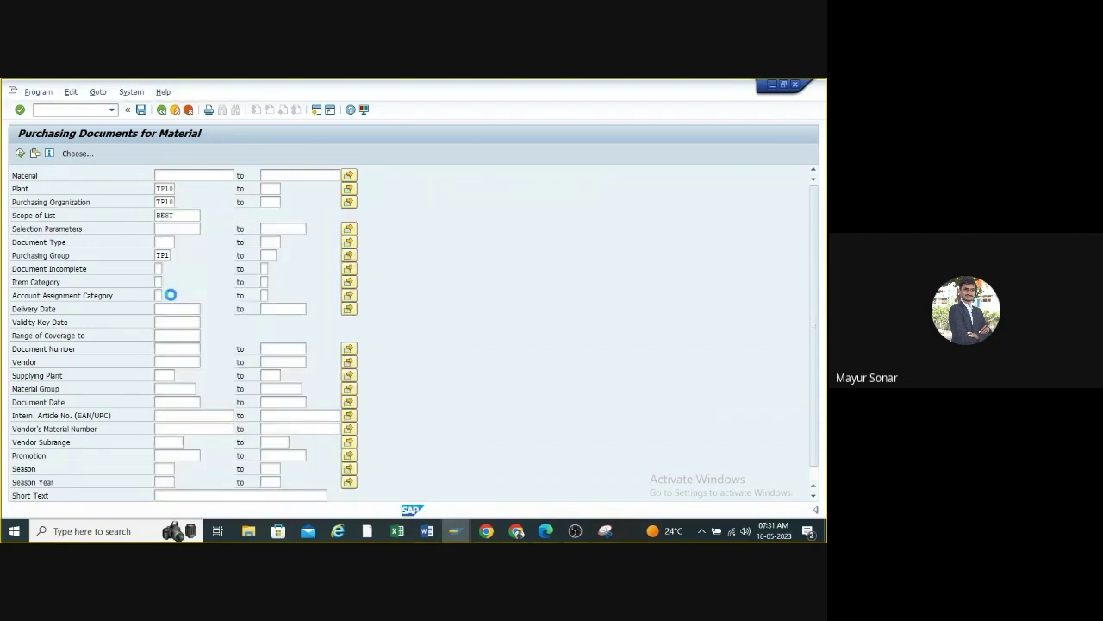
click(19, 153)
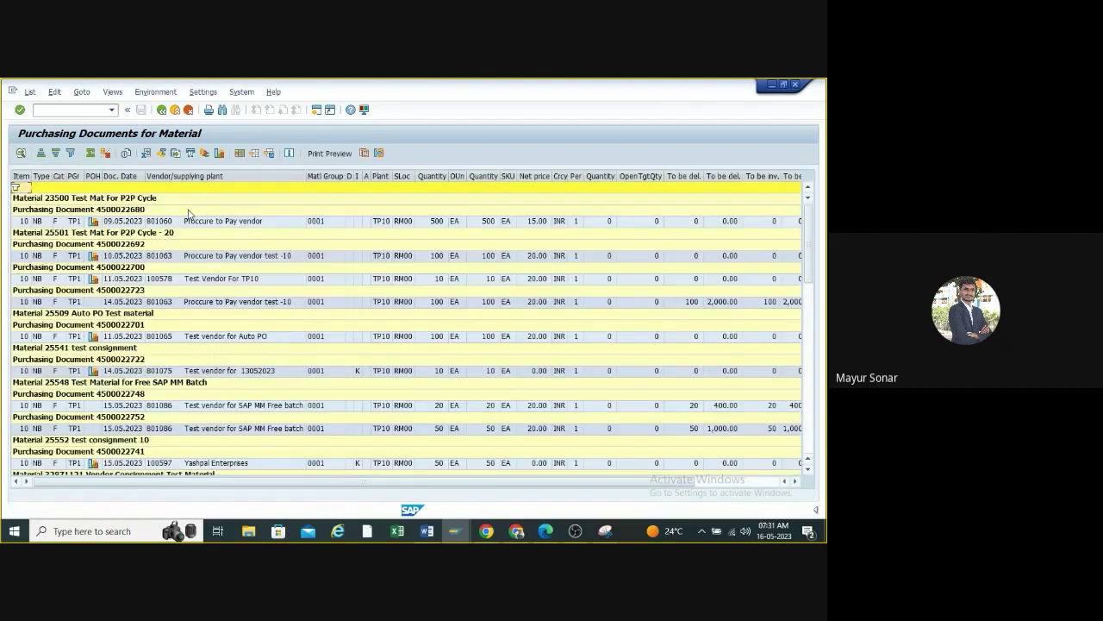
scroll(189, 214, down, 3)
scroll(190, 216, down, 5)
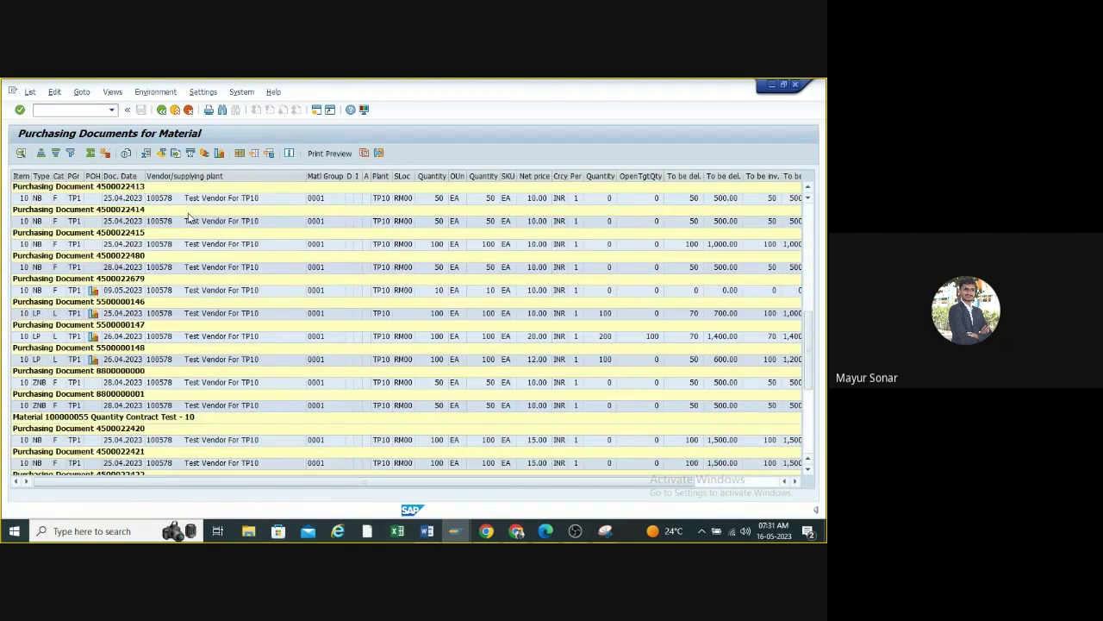
scroll(189, 215, down, 6)
scroll(192, 247, up, 5)
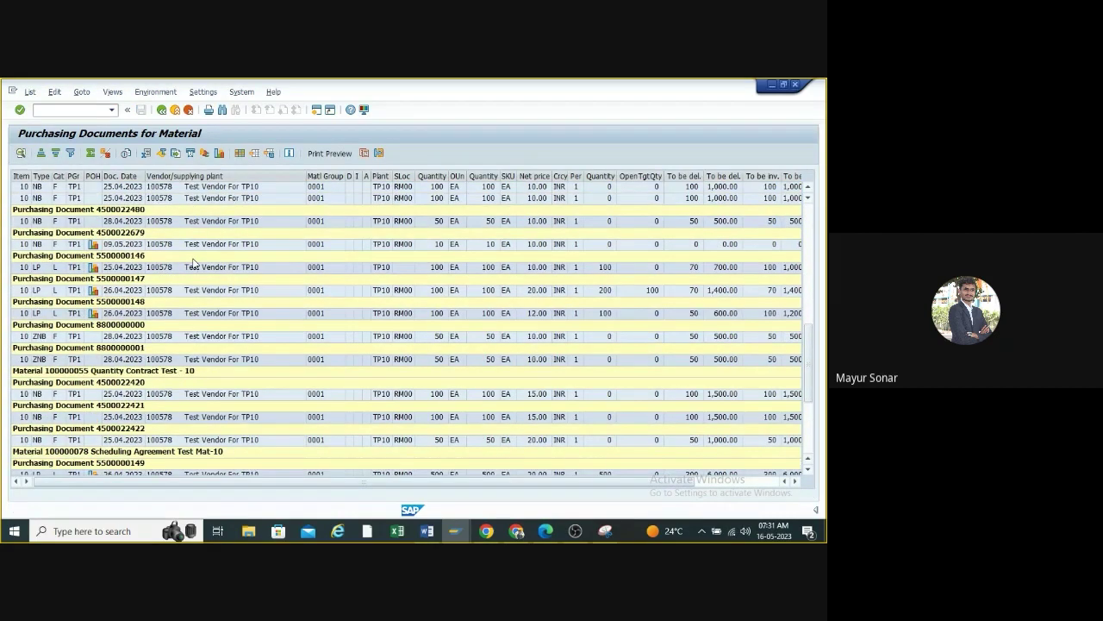
scroll(193, 261, up, 10)
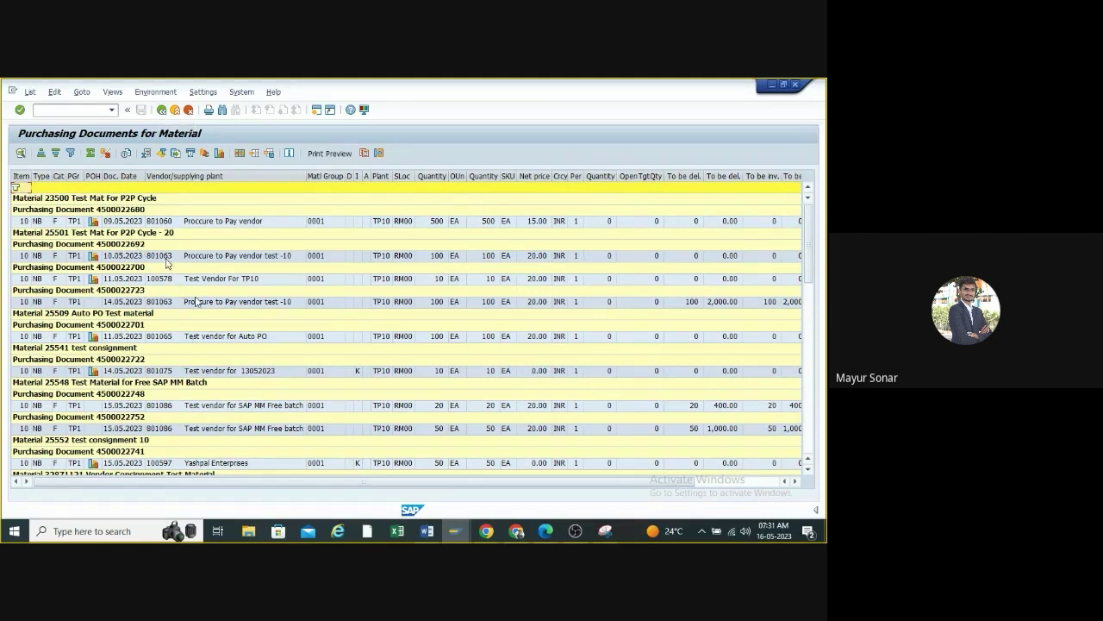
- Leave the material-based purchasing documents report and open ME2L - By Vendor from the purchase order List Displays
click(161, 110)
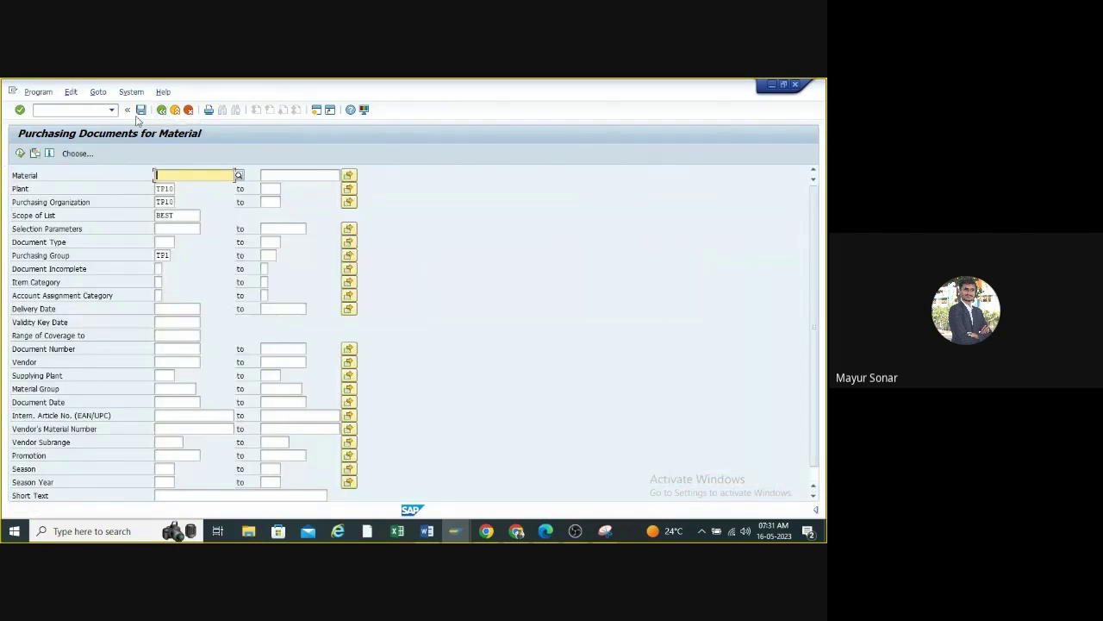
click(161, 110)
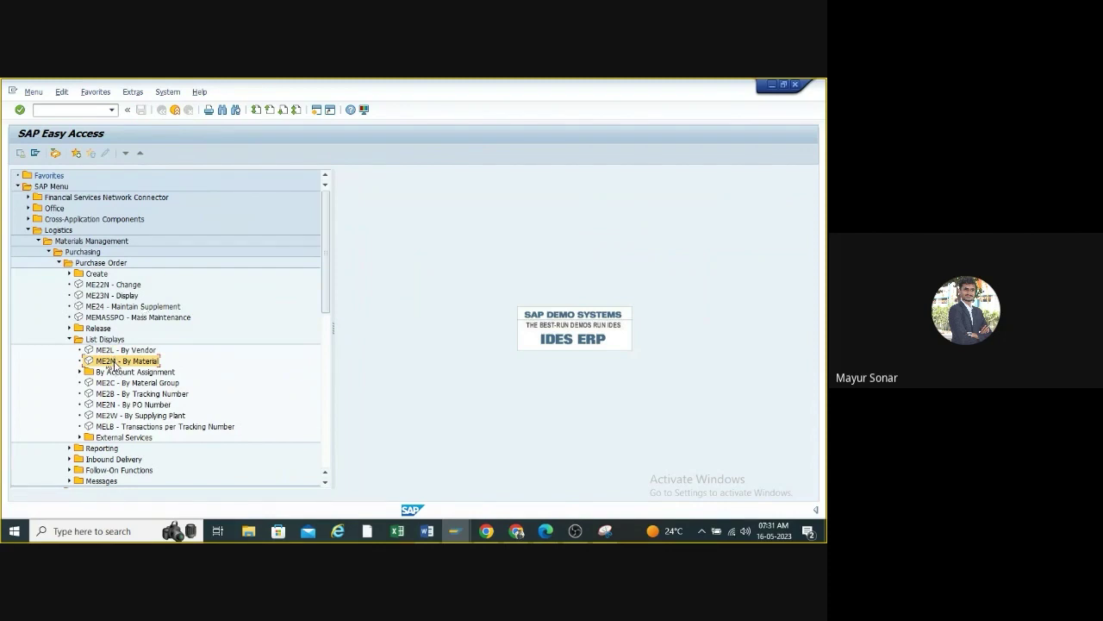
click(110, 349)
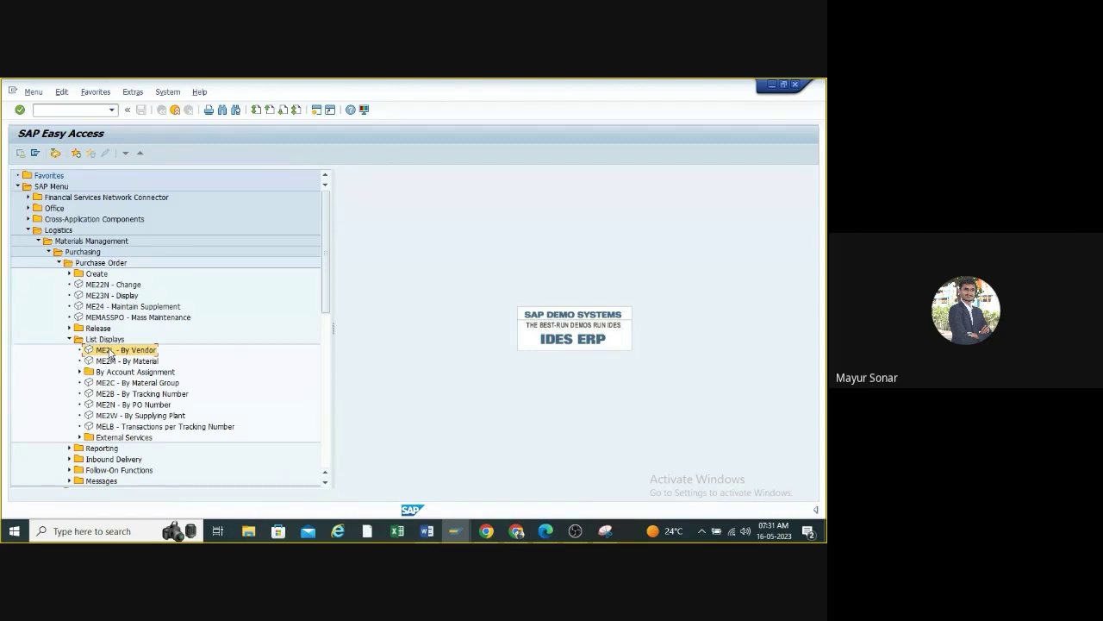
double_click(110, 351)
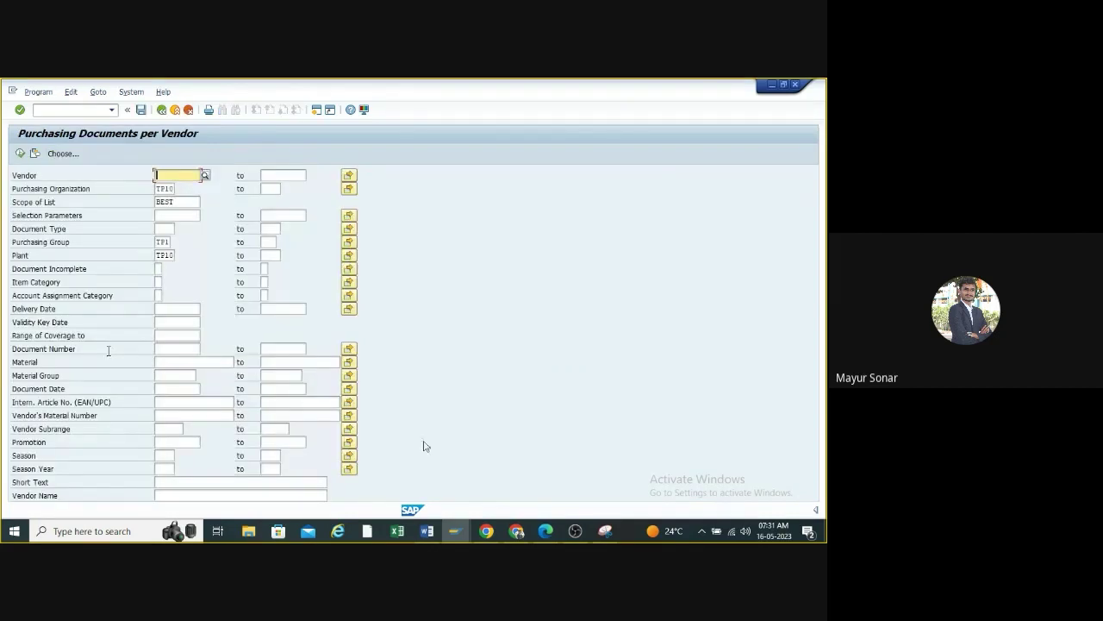
- Copy the vendor number from the Word training document into the Vendor selection field in SAP
mouse_move(462, 535)
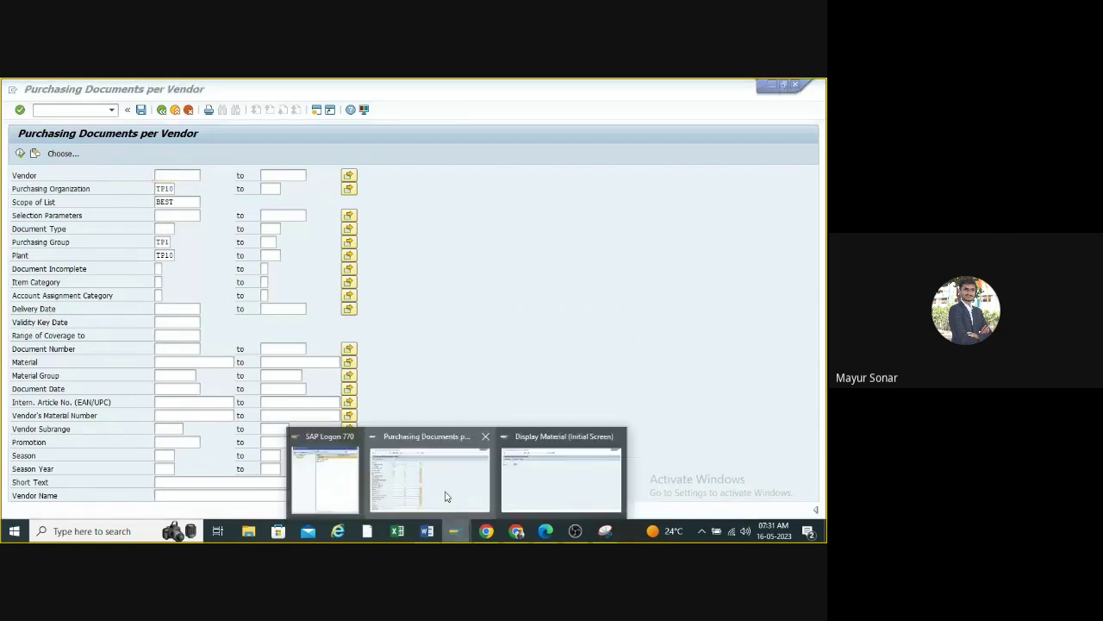
click(527, 513)
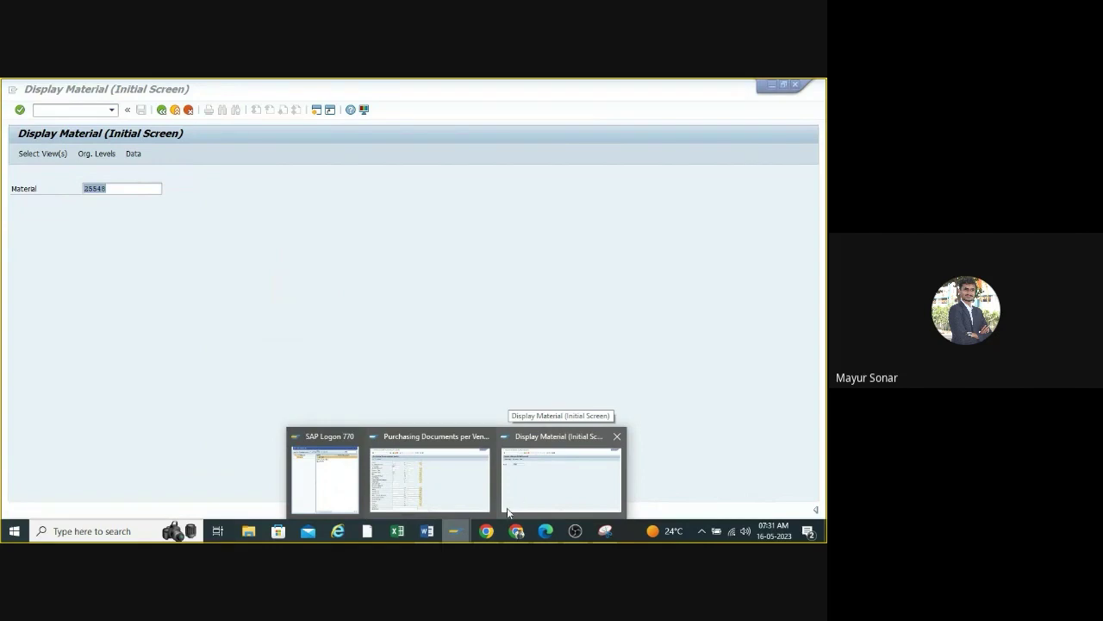
click(427, 530)
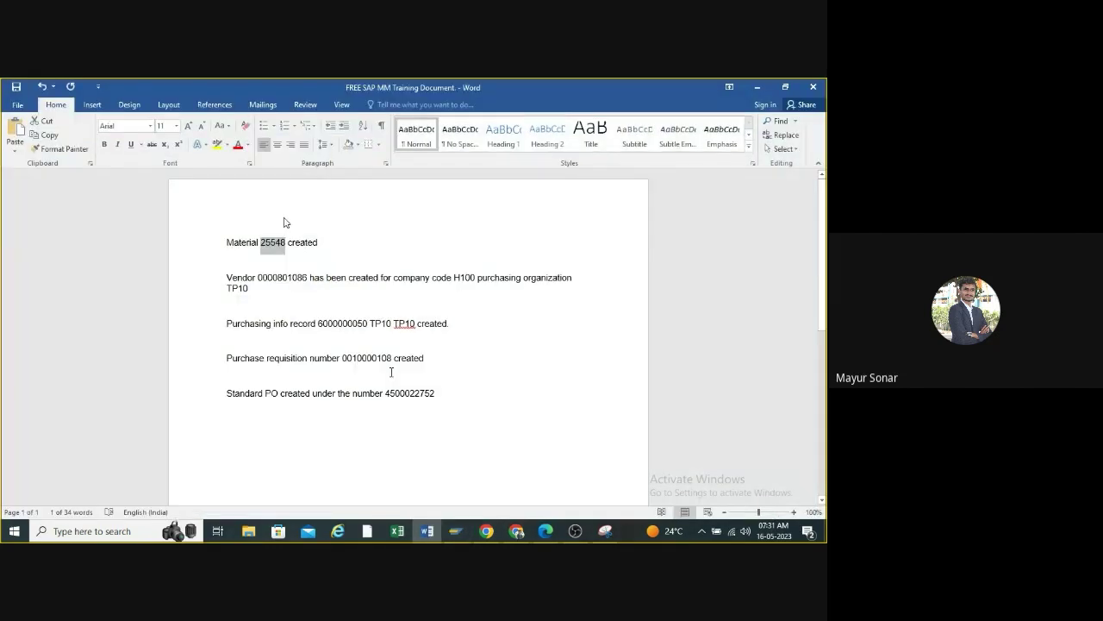
drag(307, 278, 260, 278)
key(ctrl+c)
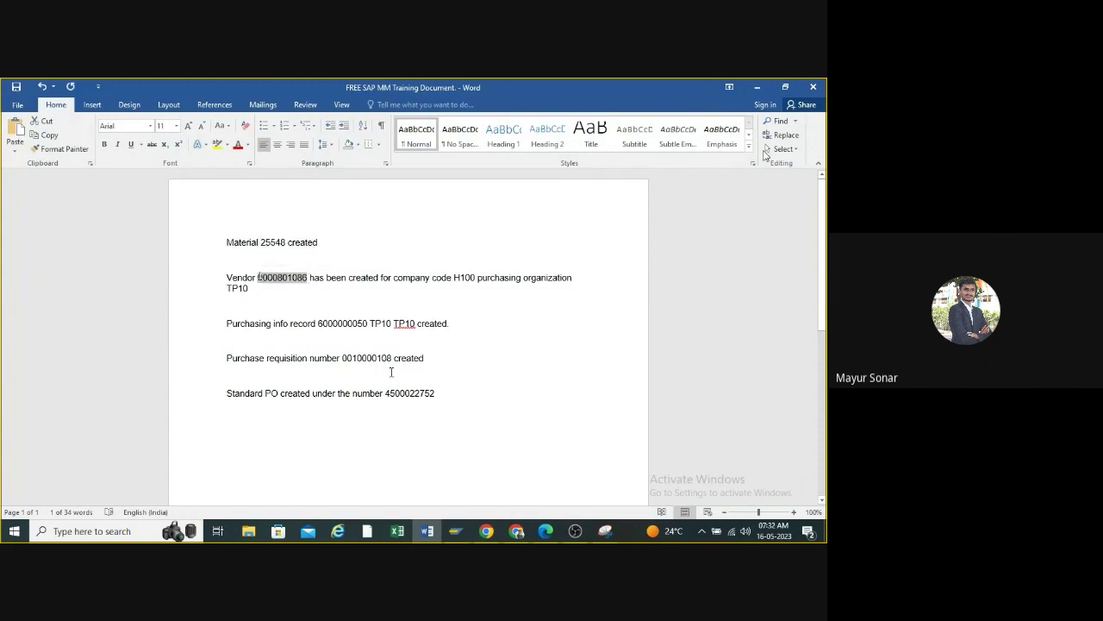
key(alt+Tab)
key(ctrl+v)
- Run the purchasing documents list for the vendor with scope of list ALLES_ALV, and return to the selection screen
double_click(166, 202)
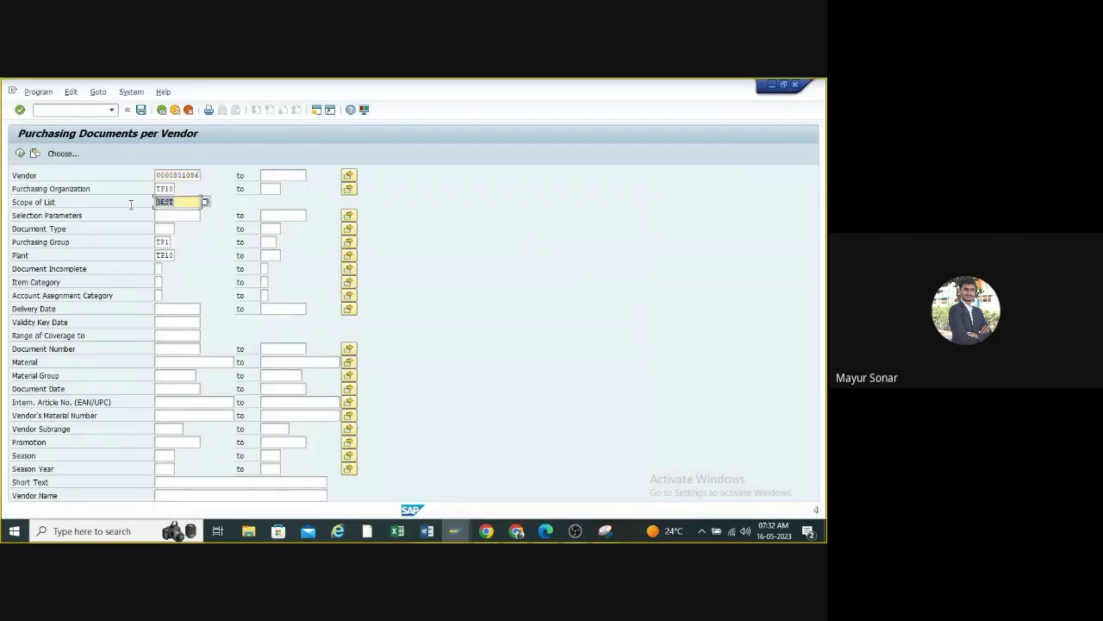
click(205, 202)
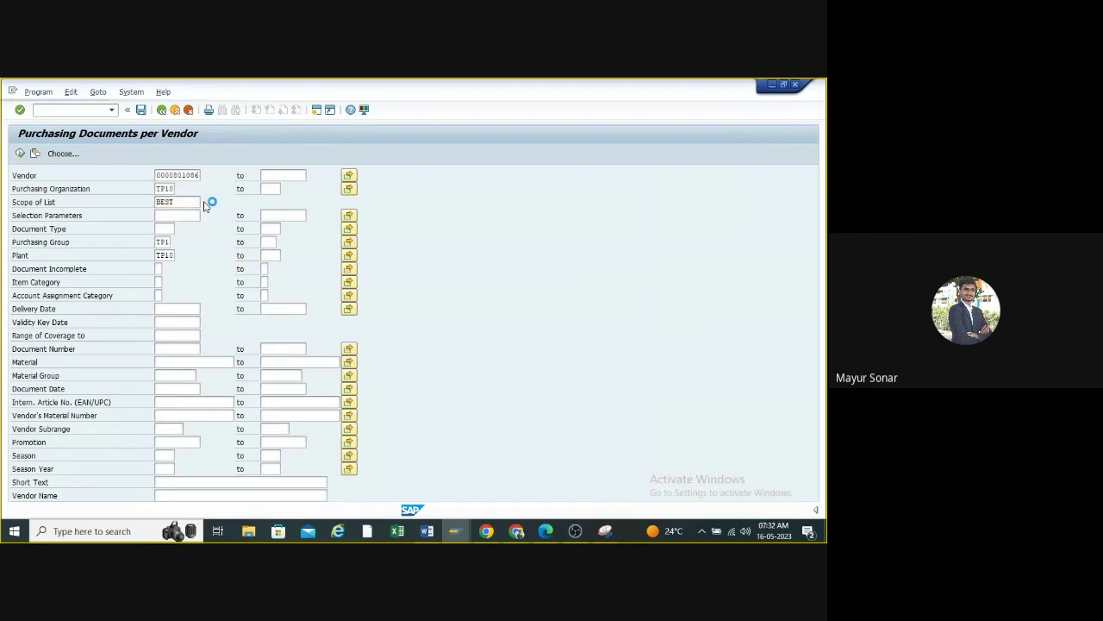
double_click(181, 283)
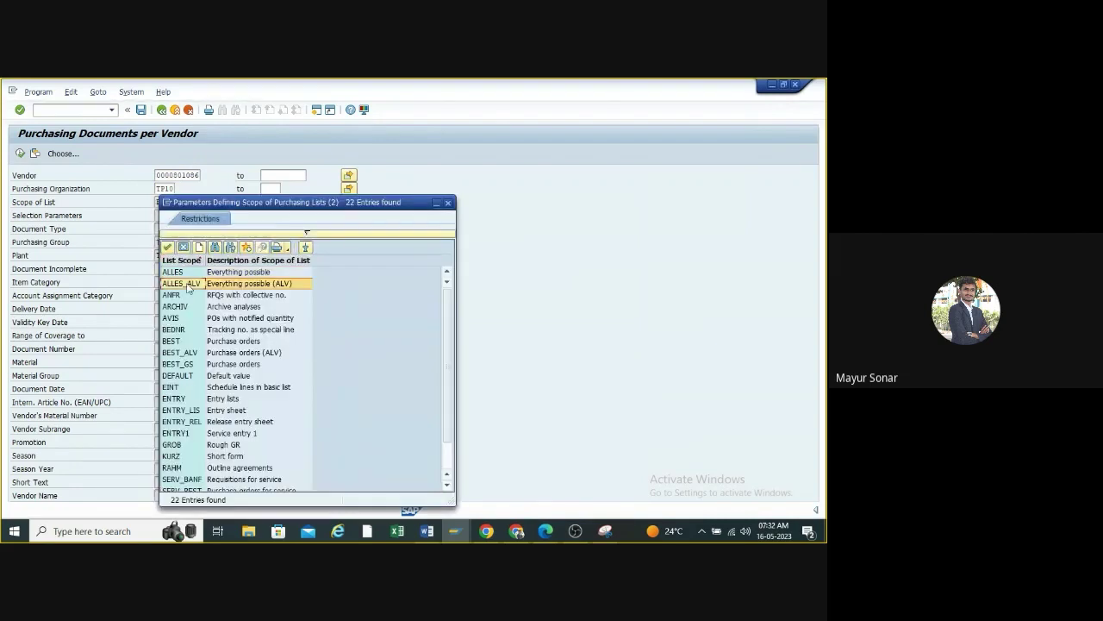
click(19, 153)
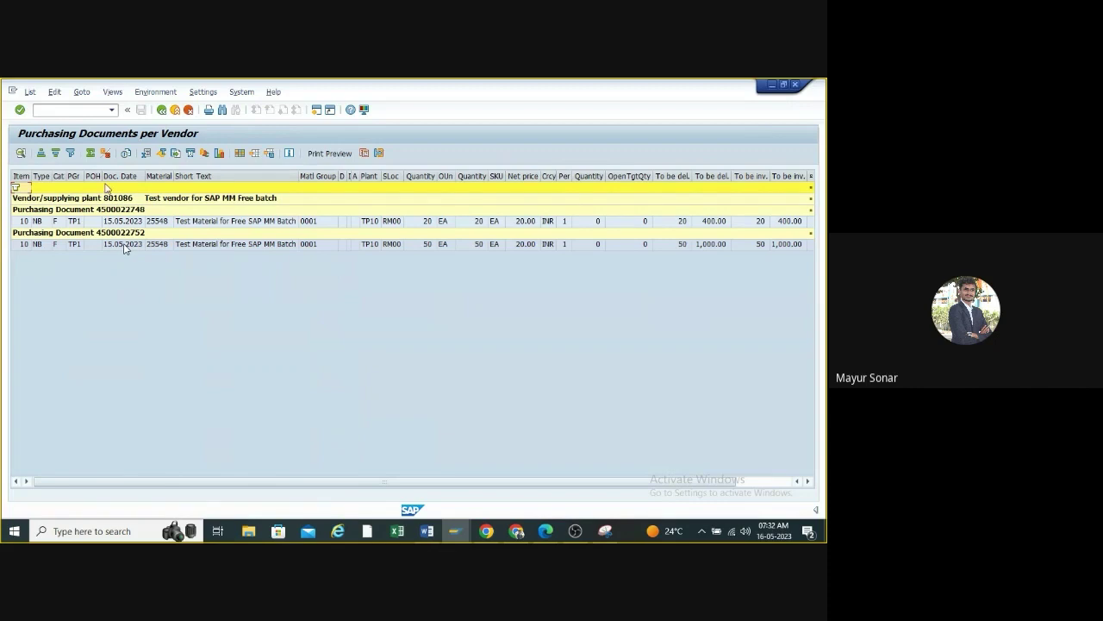
click(161, 110)
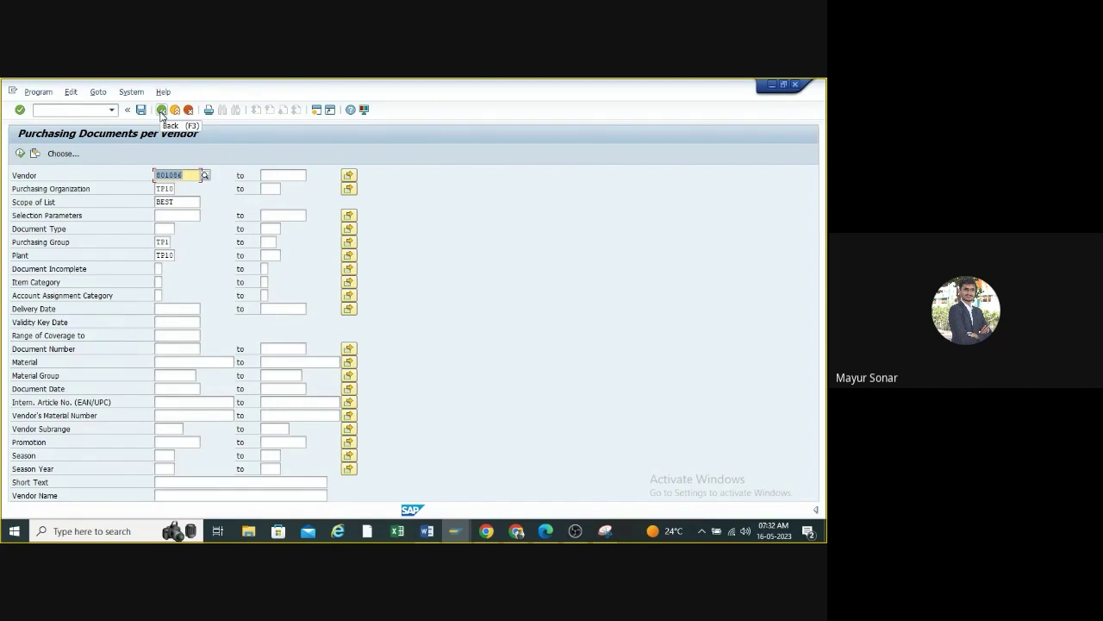
- Leave the vendor-based purchasing documents report and collapse the List Displays and Purchase Order folders
click(161, 110)
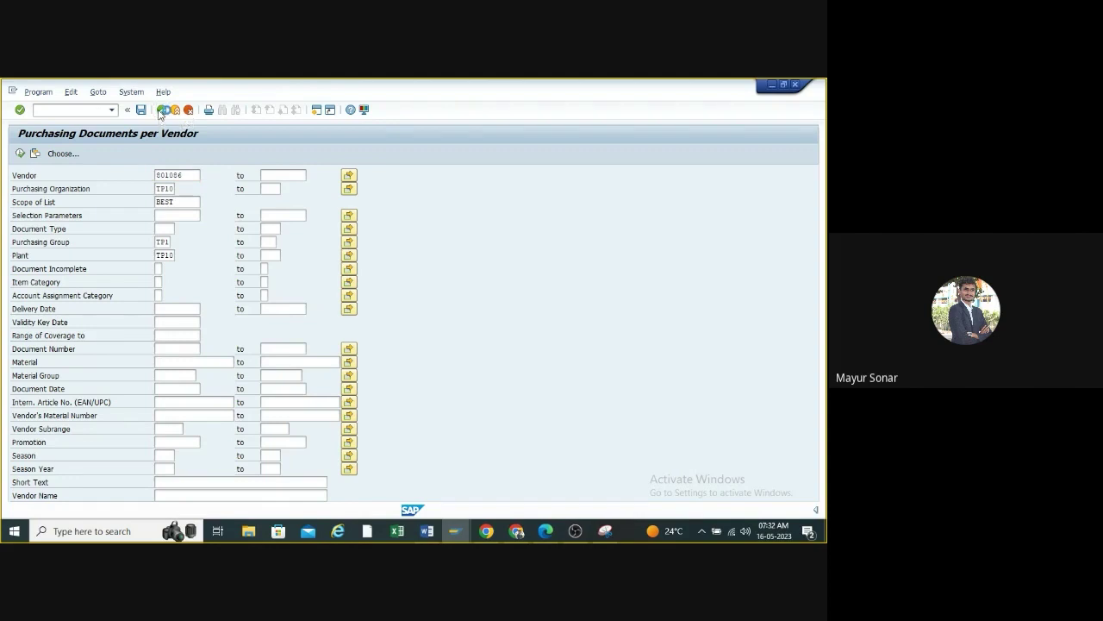
click(109, 362)
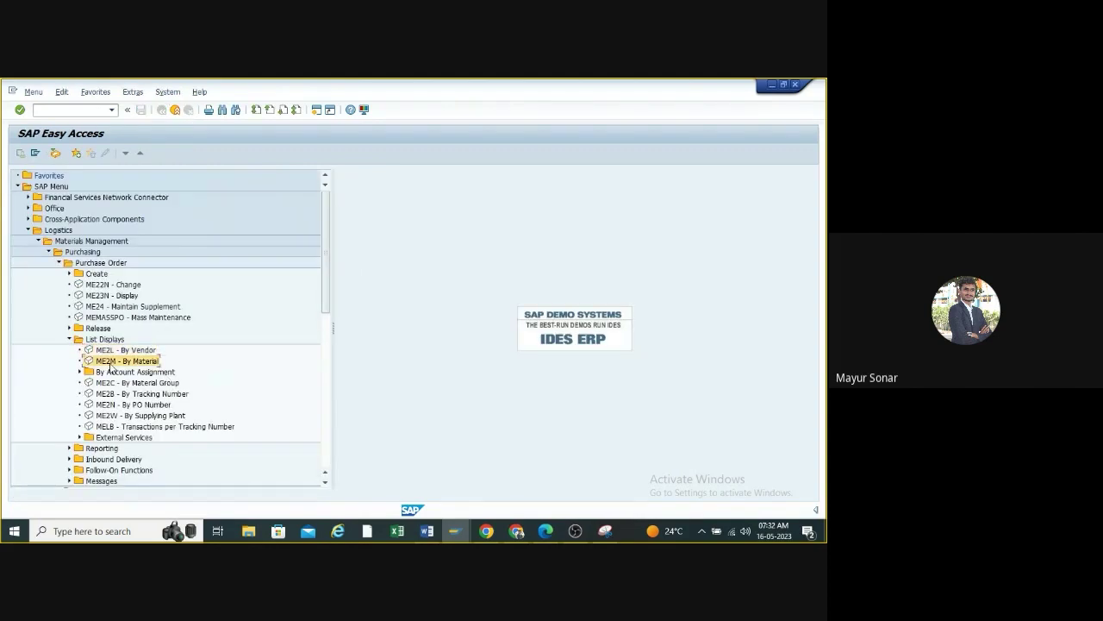
click(69, 338)
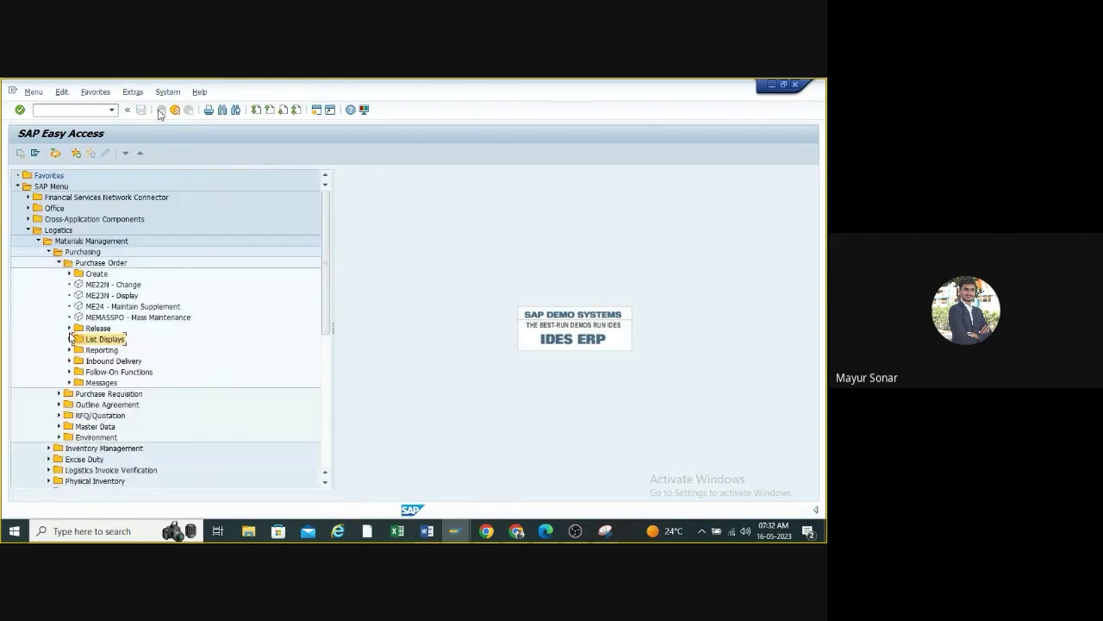
click(59, 263)
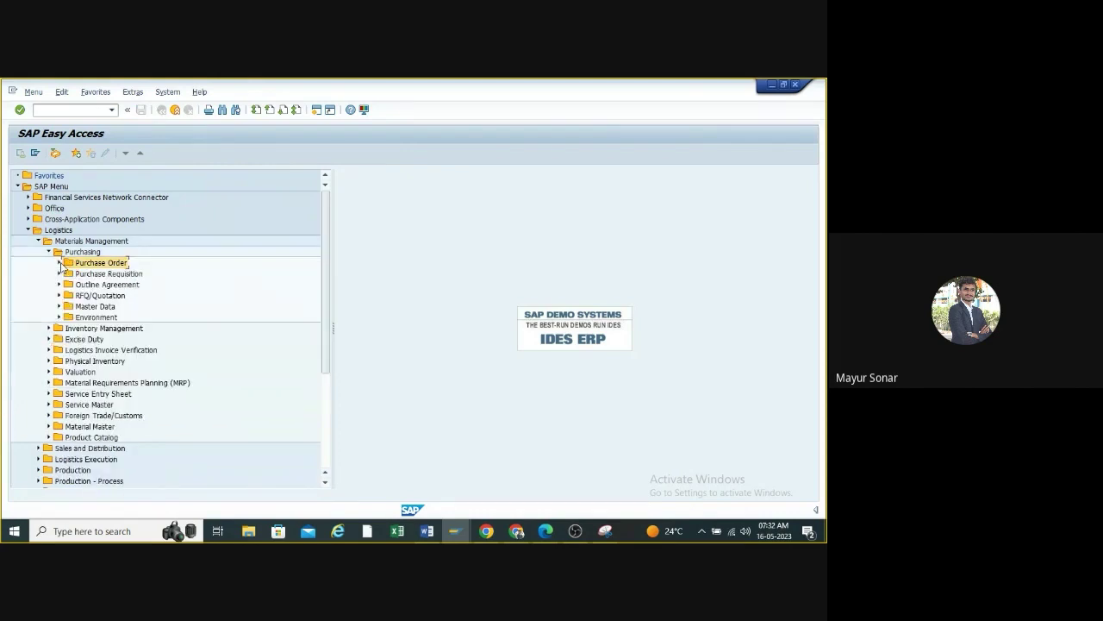
- Switch to the Google Meet call in Chrome and toggle the camera
mouse_move(454, 528)
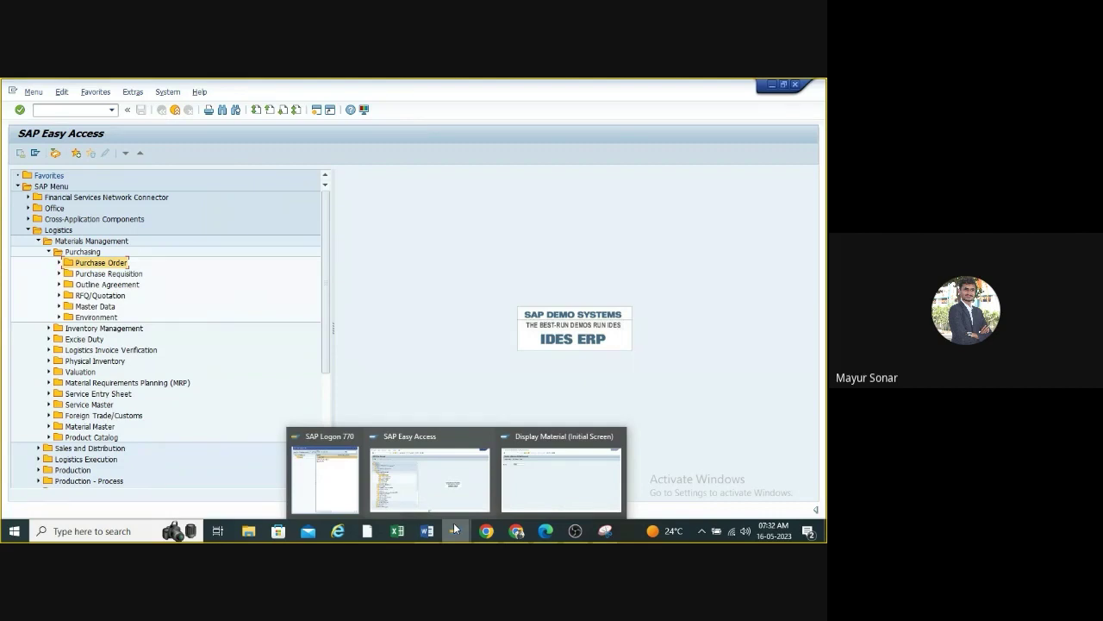
click(454, 472)
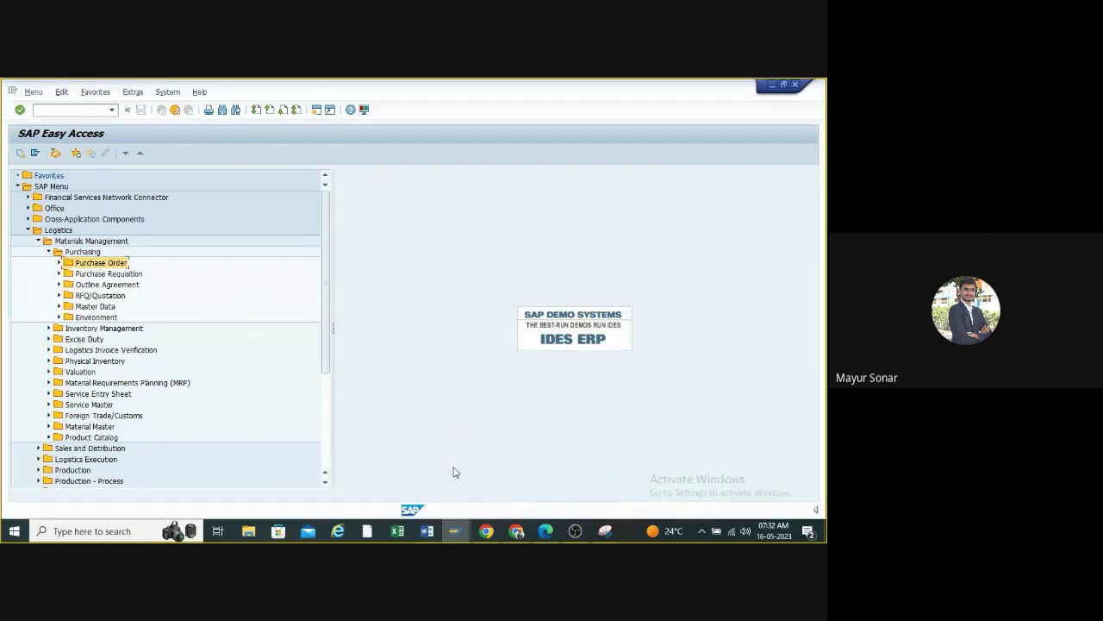
mouse_move(454, 528)
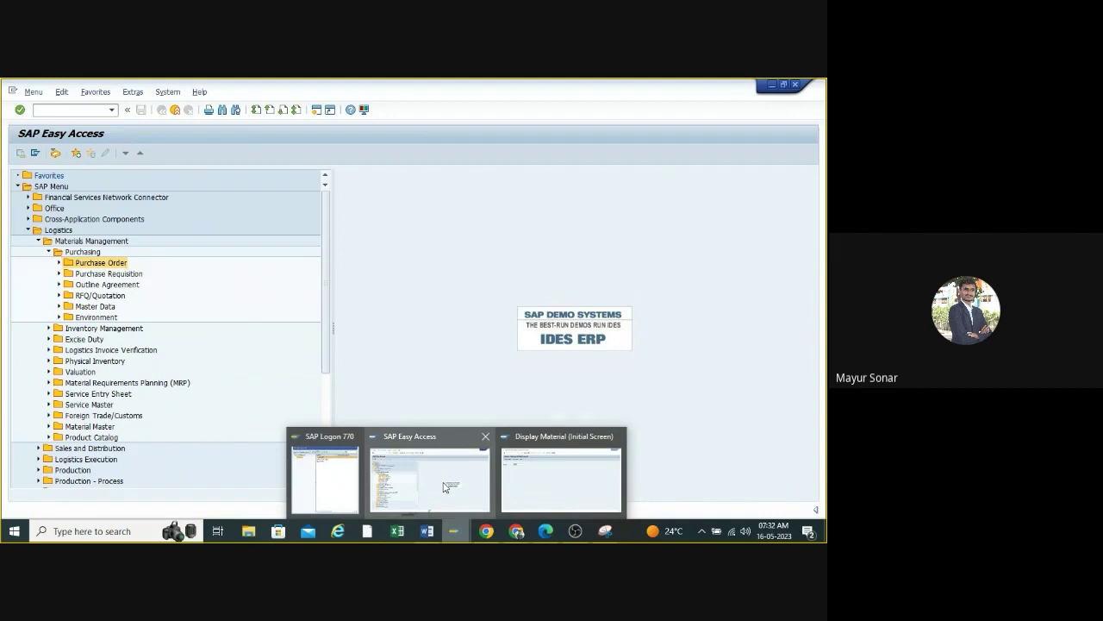
mouse_move(514, 533)
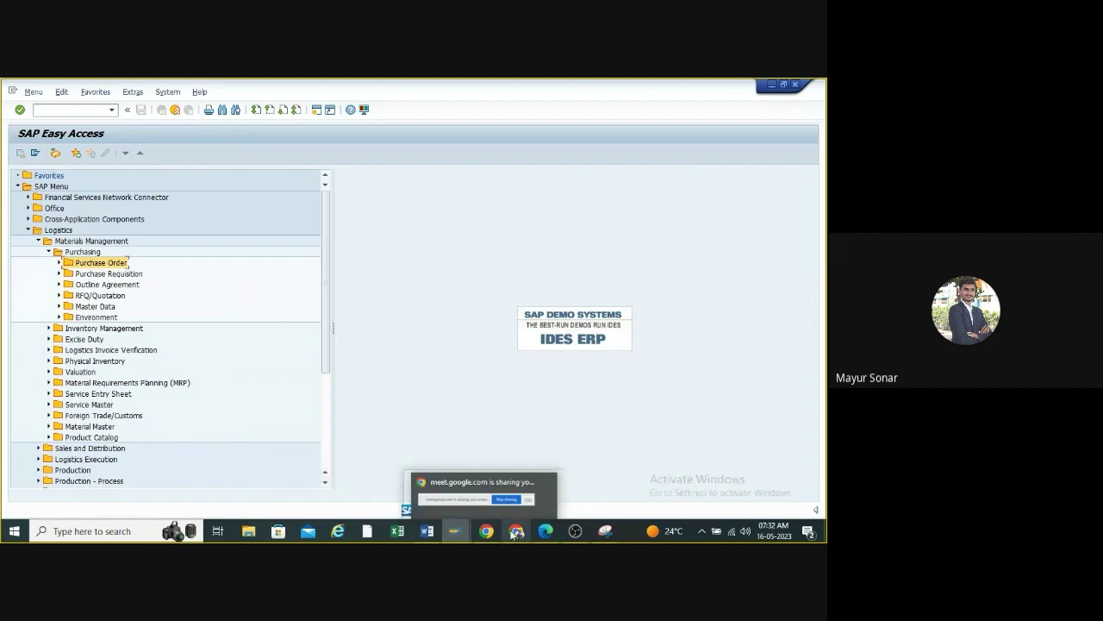
click(507, 489)
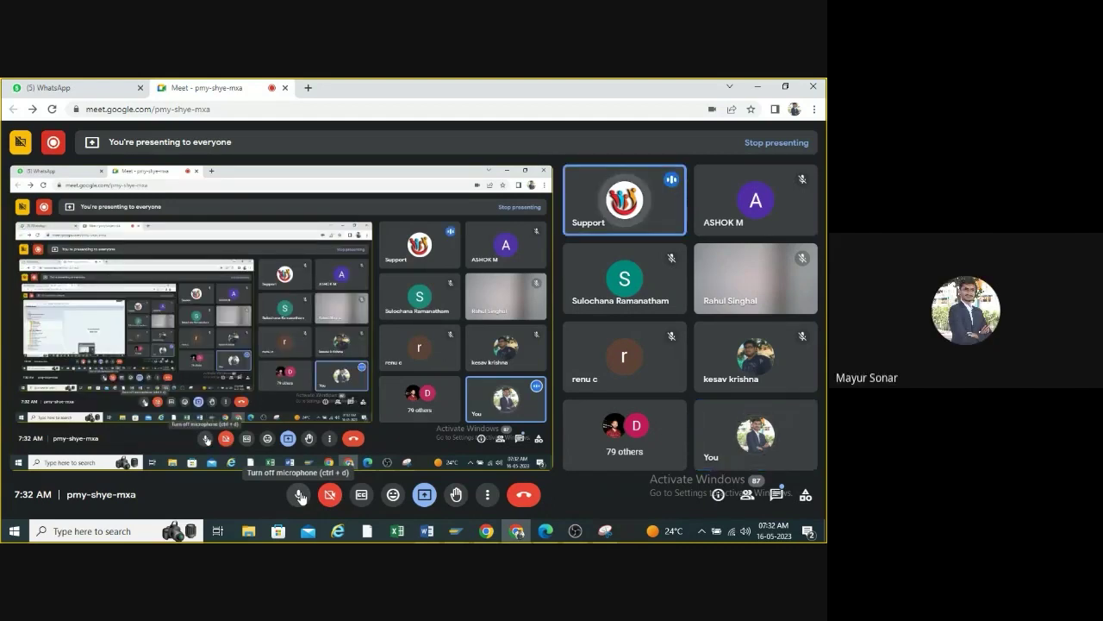
click(329, 493)
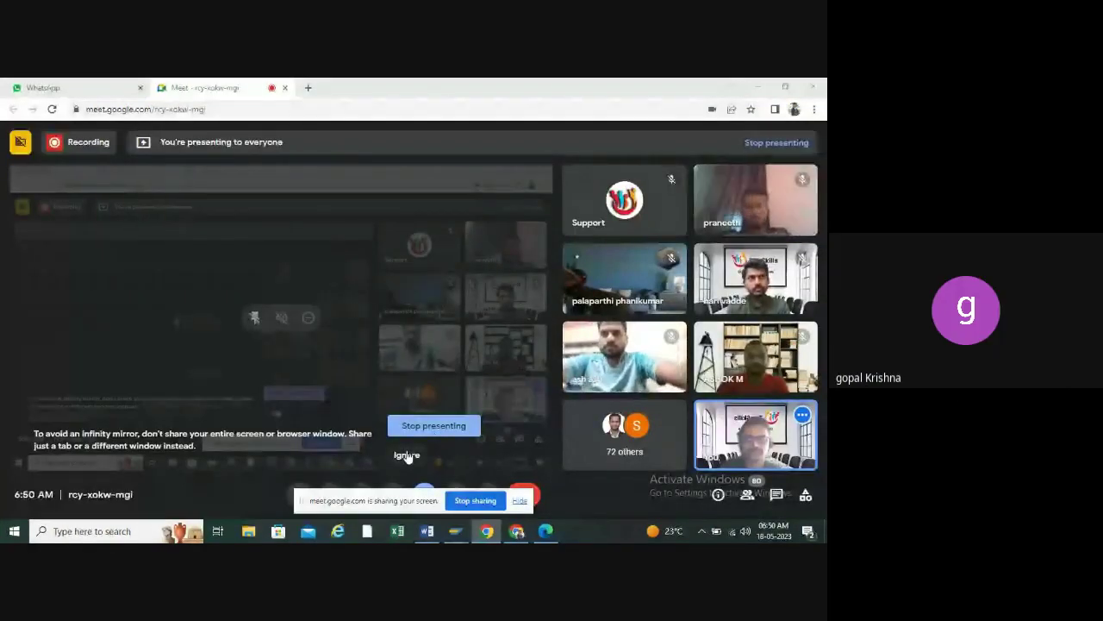
- Dismiss the infinity mirror warning and the screen-sharing bar in Google Meet, and turn off the camera
click(406, 455)
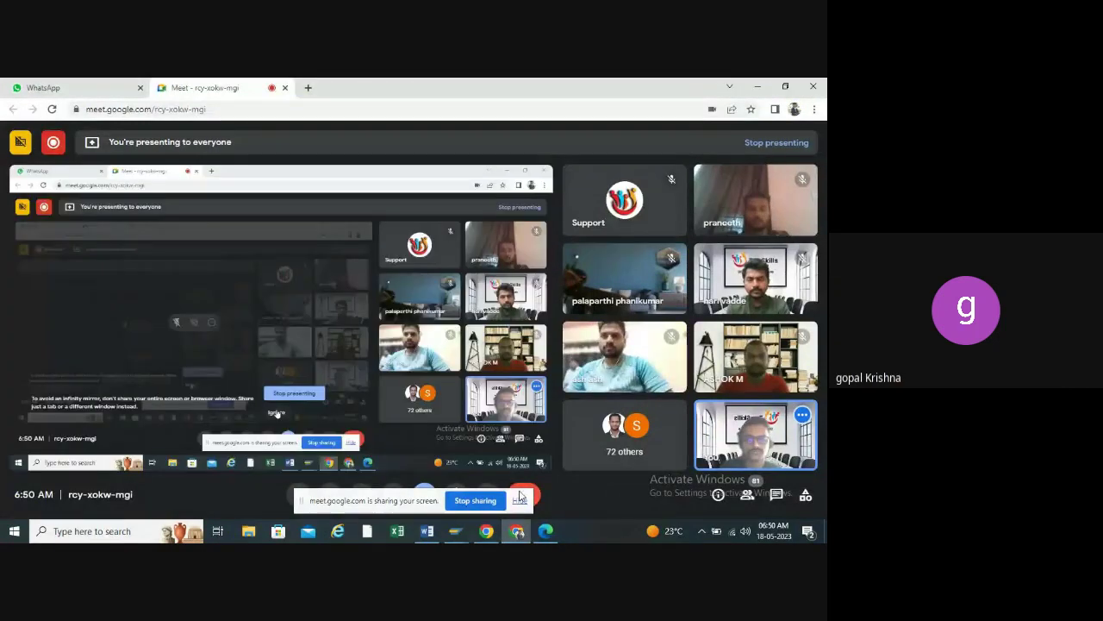
click(520, 499)
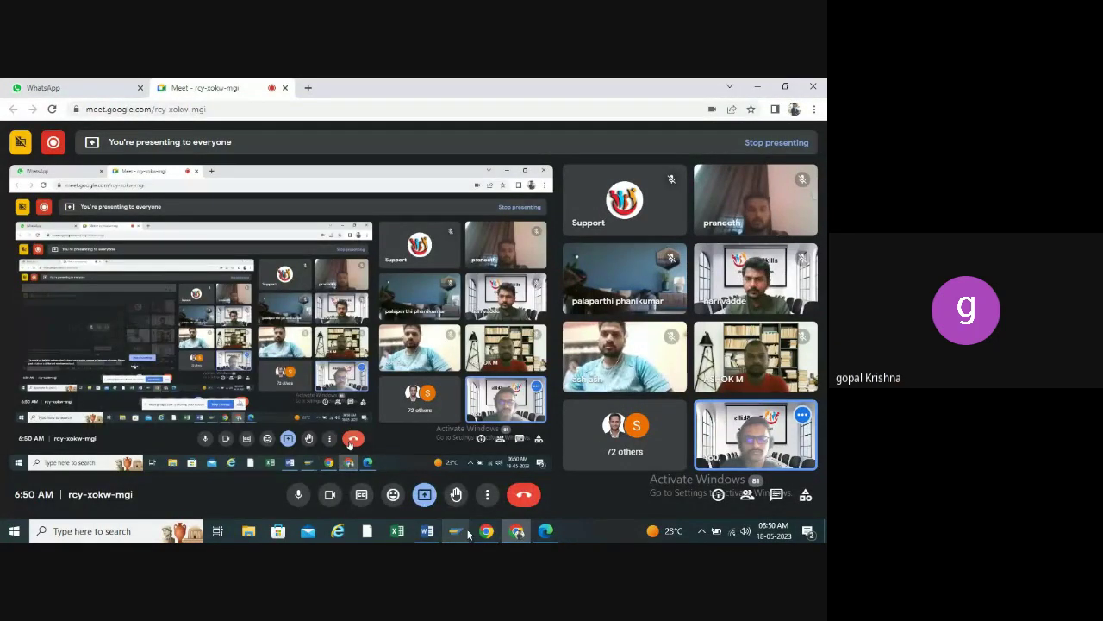
mouse_move(485, 532)
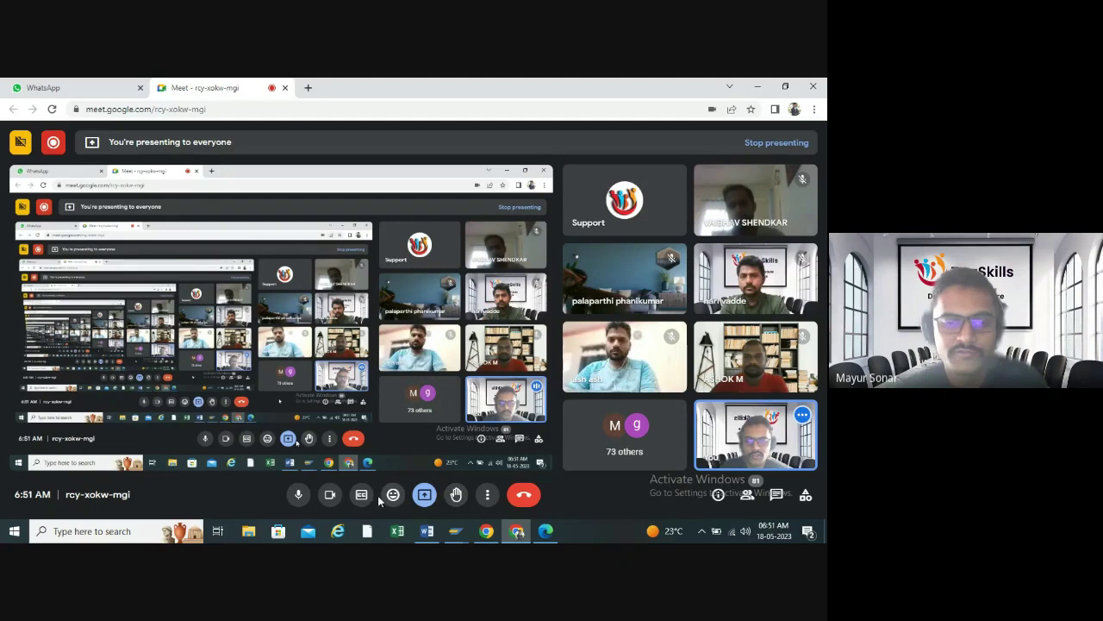
click(329, 495)
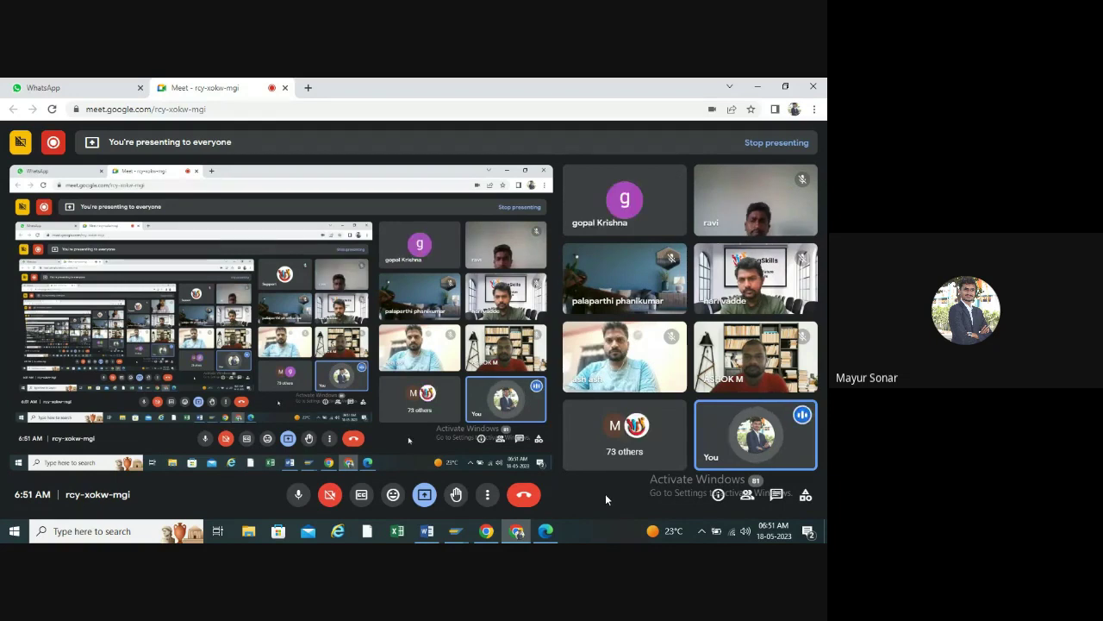
- Switch to the Word training document, highlight the standard purchase order number, and minimize the document
click(418, 529)
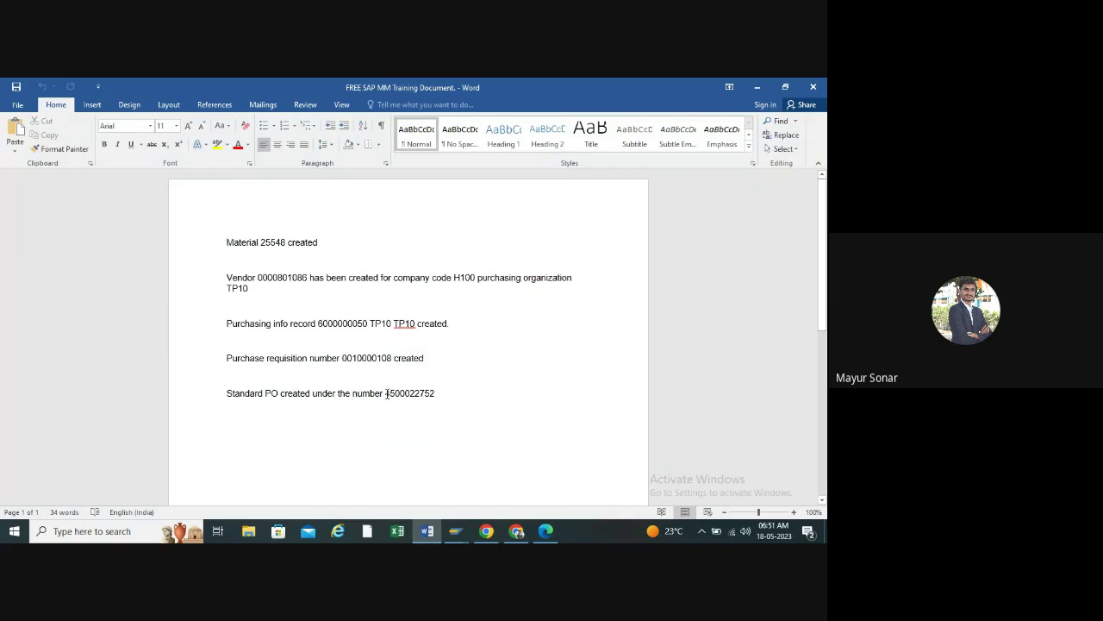
double_click(418, 393)
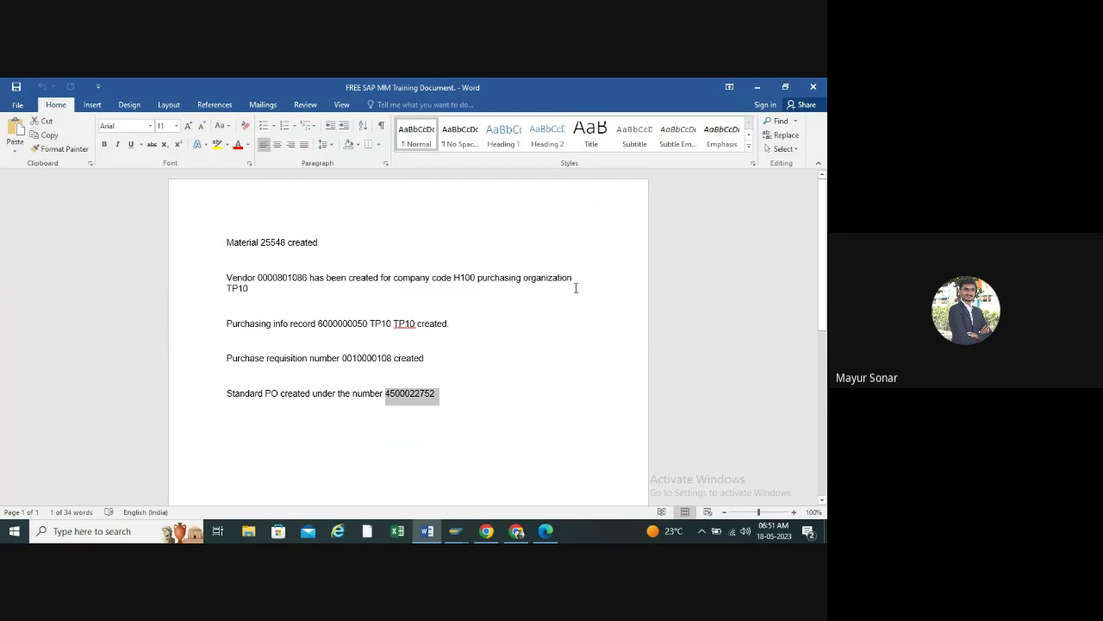
click(747, 86)
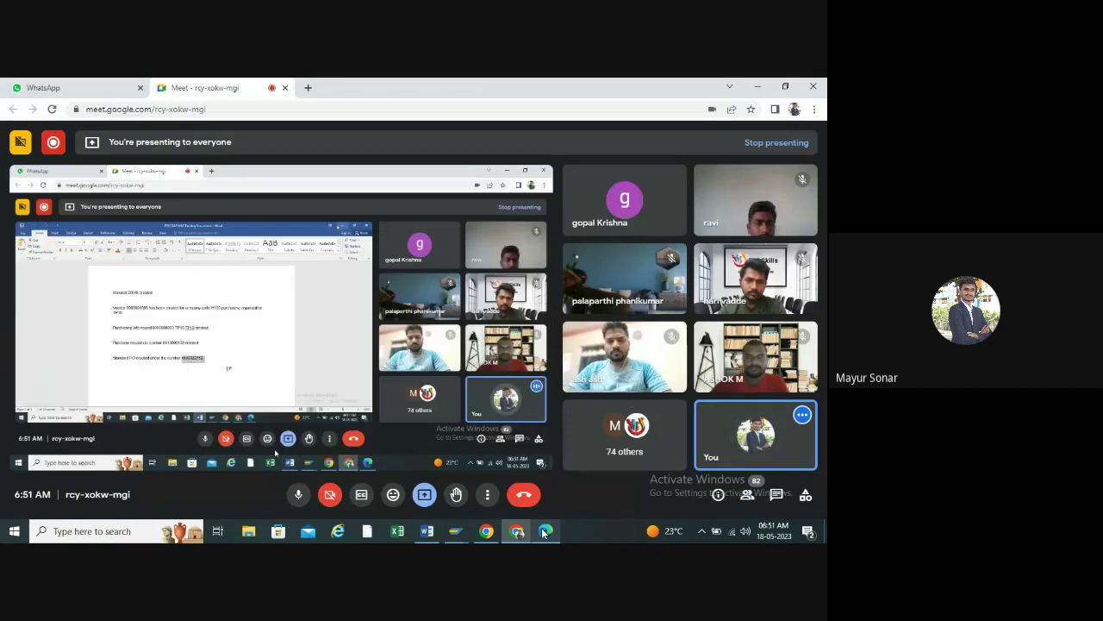
- Switch to the Procure to Pay Cycle PDF in Edge and review the Goods Receipt Note section with its MIGO path
click(544, 531)
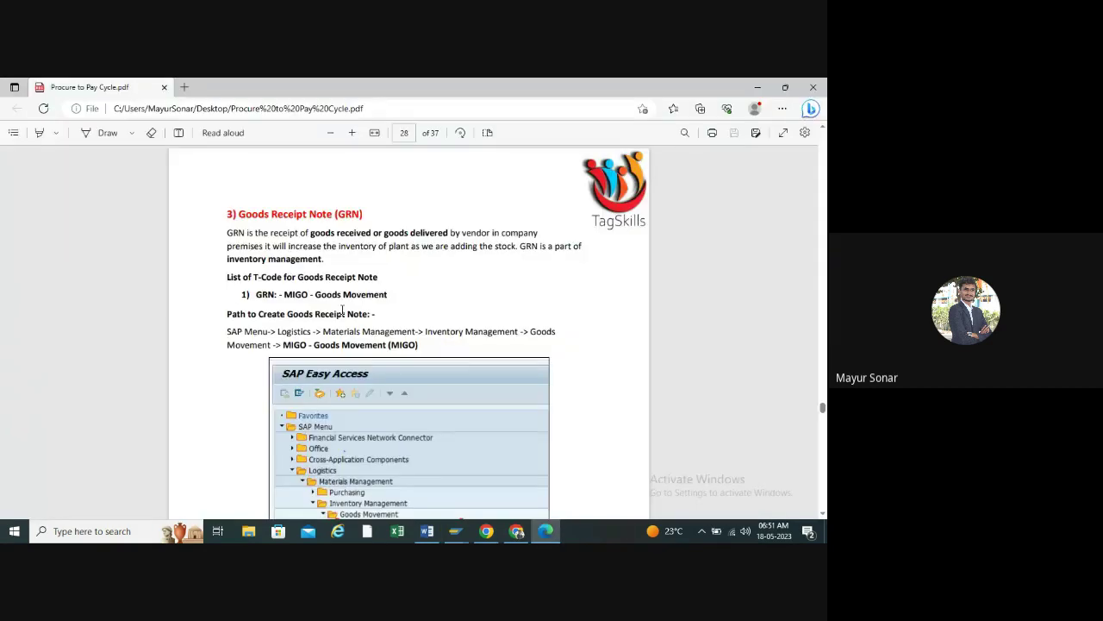
scroll(339, 317, down, 1)
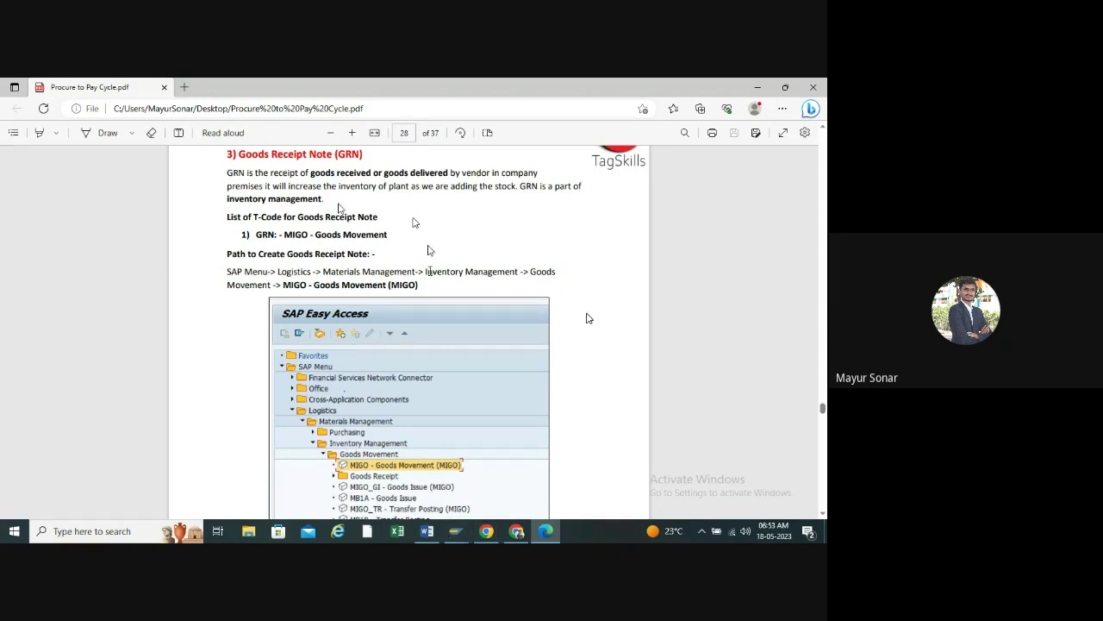
drag(284, 285, 308, 285)
click(544, 286)
scroll(379, 431, down, 3)
scroll(363, 429, up, 3)
scroll(364, 429, down, 3)
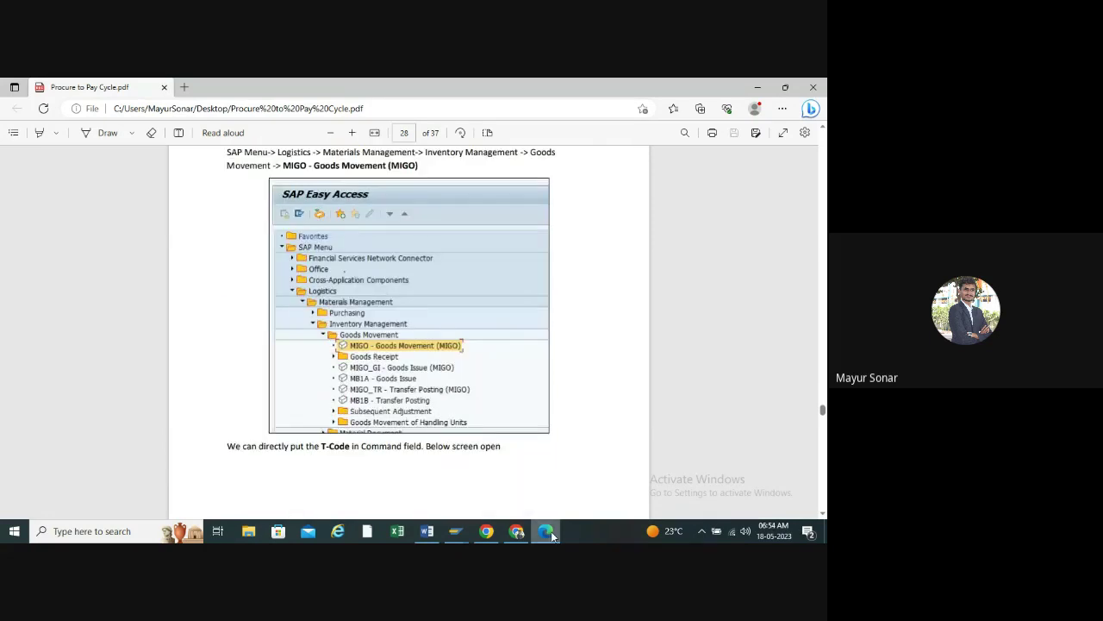
- Switch to SAP and open MIGO - Goods Movement under Logistics, Materials Management, Inventory Management, Goods Movement
click(458, 534)
click(510, 483)
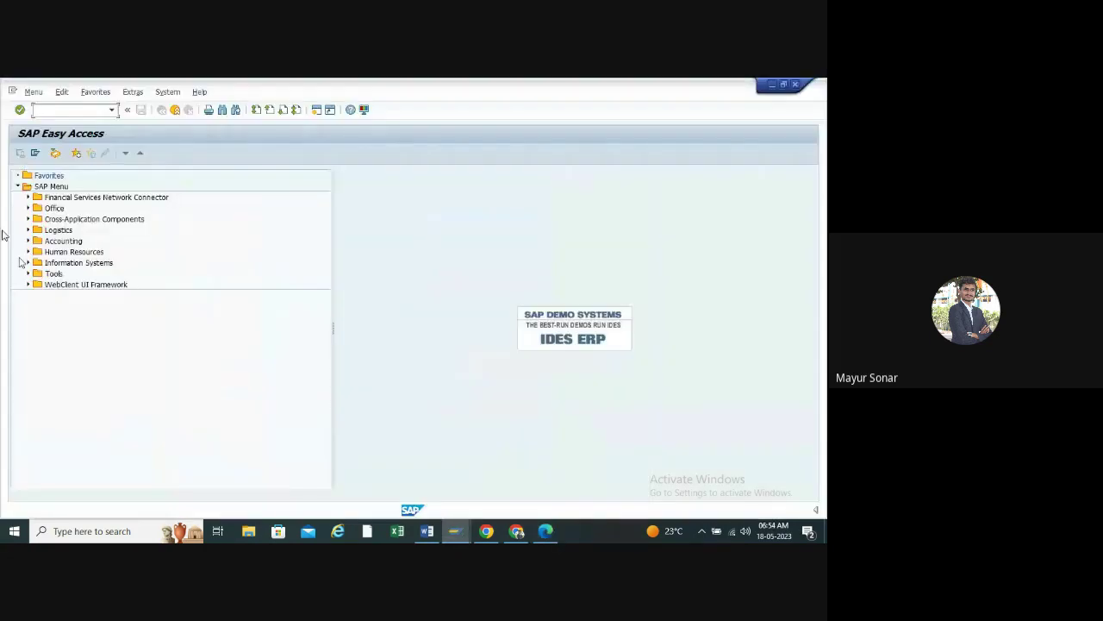
click(29, 230)
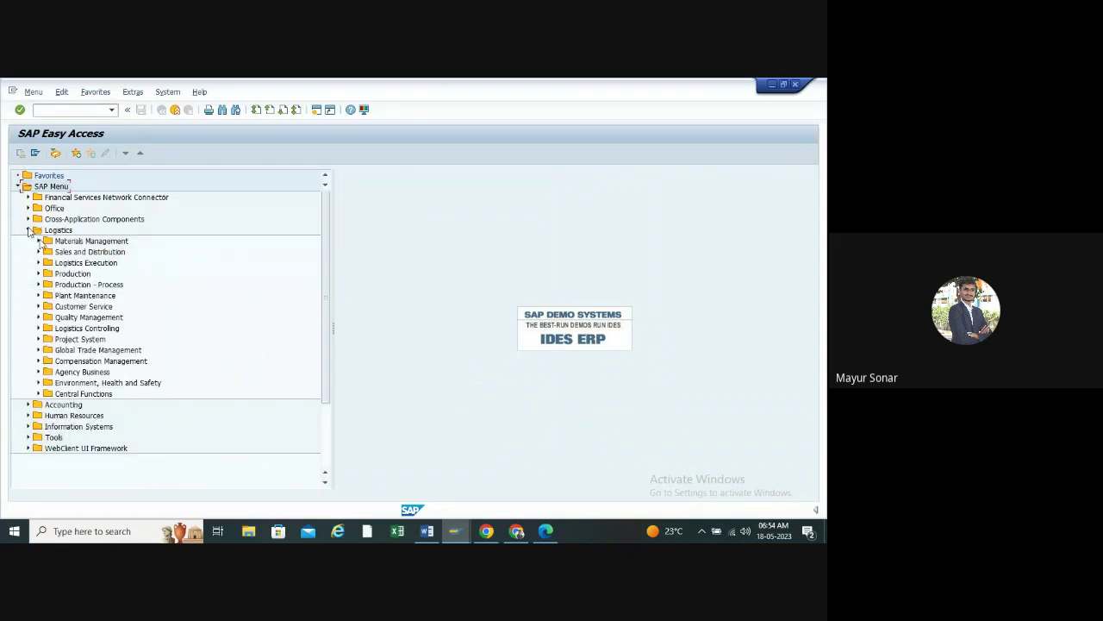
click(39, 242)
click(50, 262)
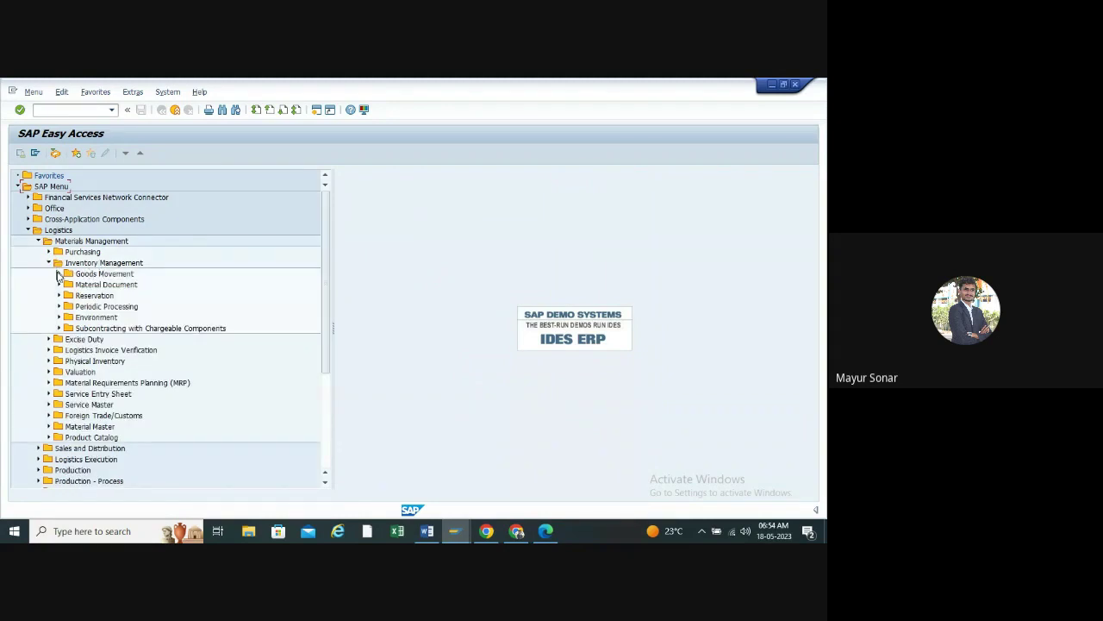
click(59, 273)
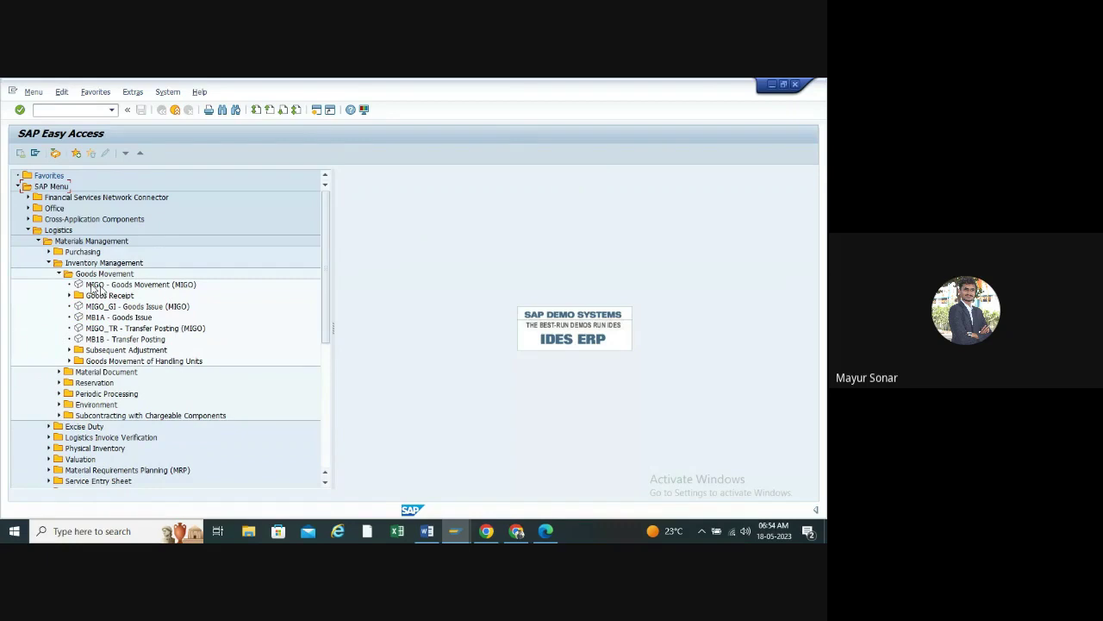
click(95, 286)
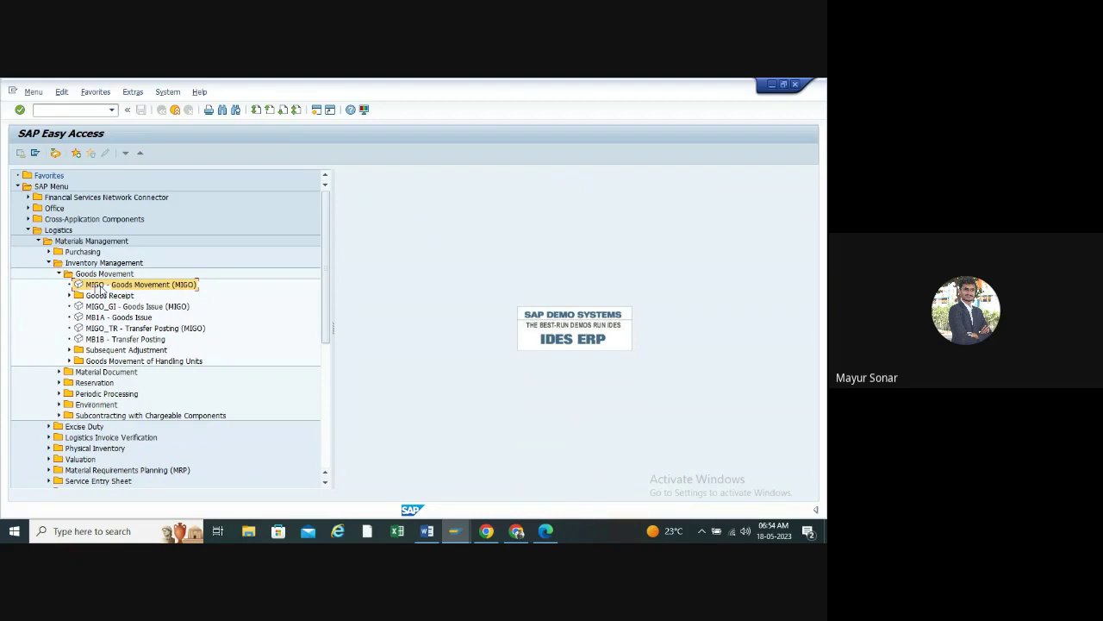
double_click(98, 287)
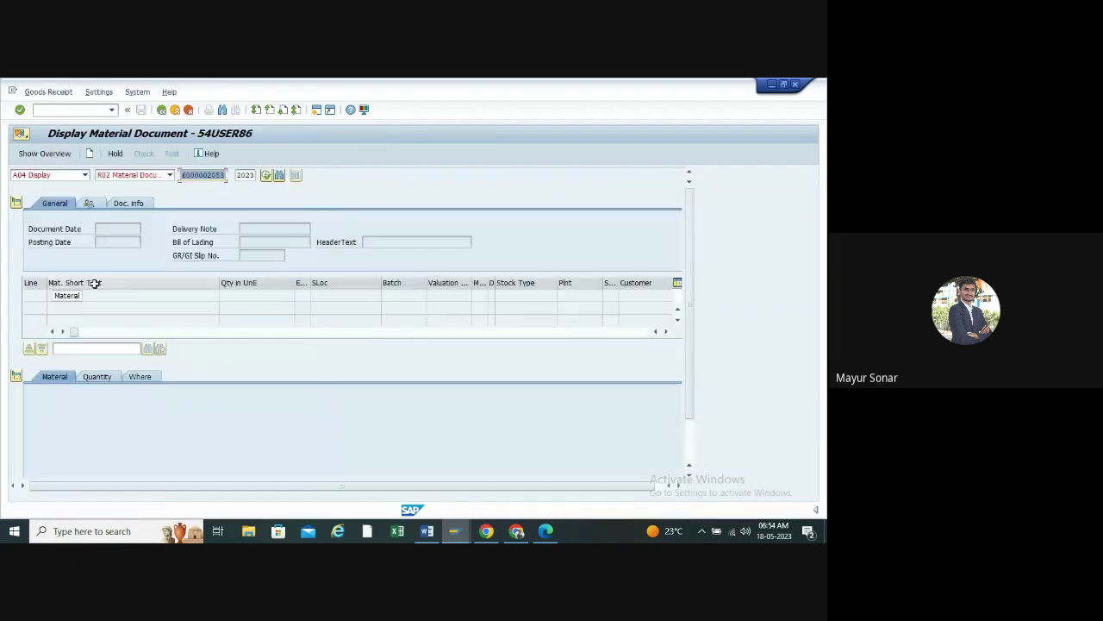
- Set the MIGO transaction to A01 Goods Receipt with R01 Purchase Order as the reference document
click(86, 175)
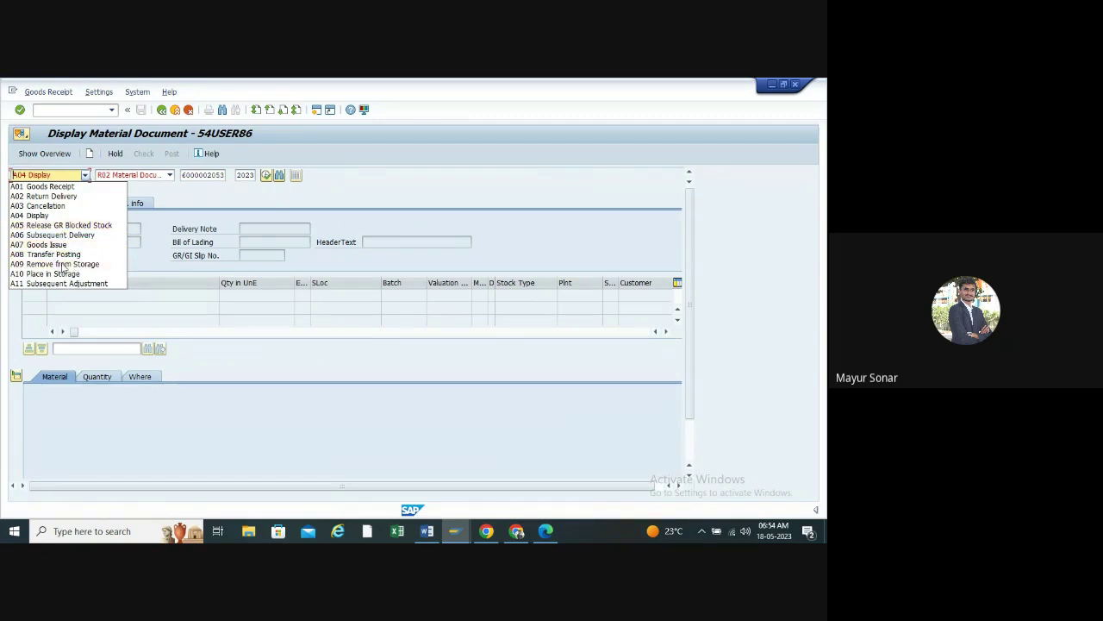
click(62, 187)
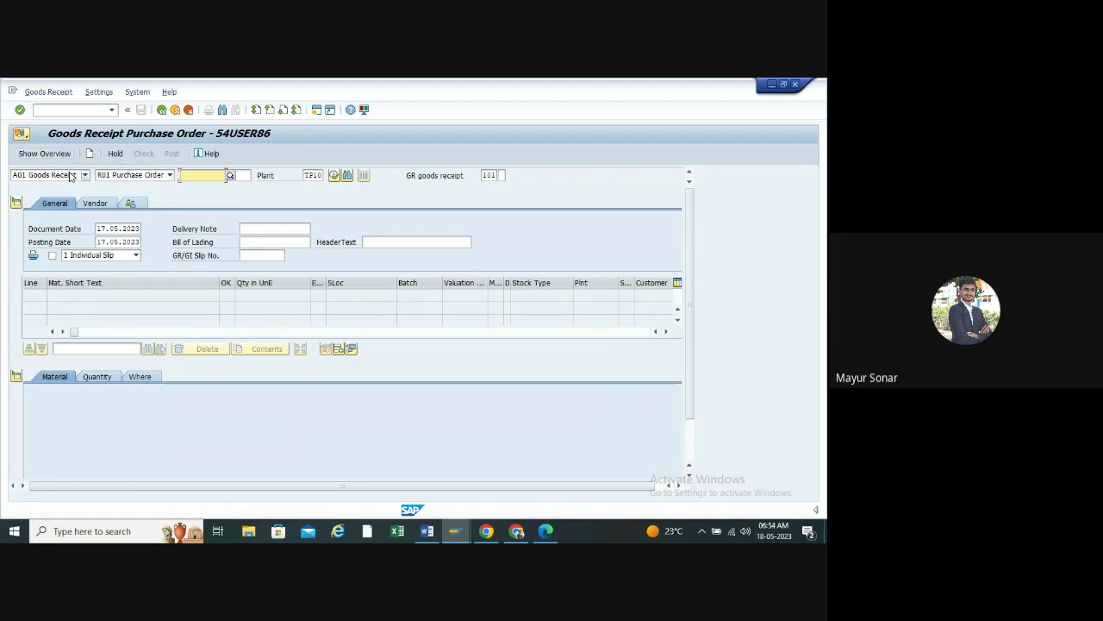
click(84, 175)
click(49, 187)
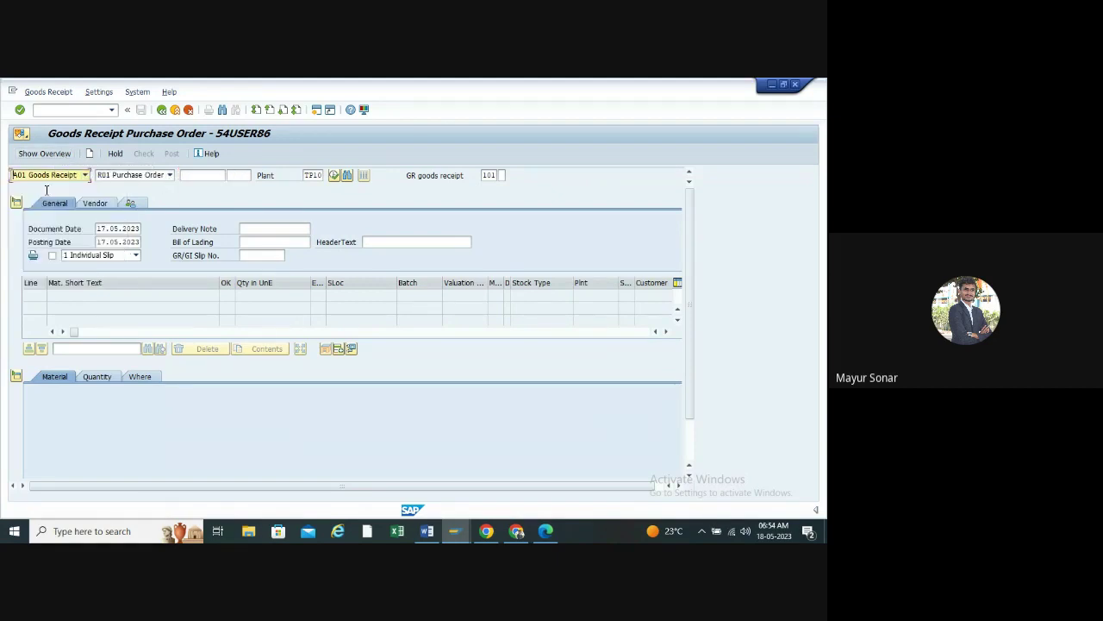
click(170, 175)
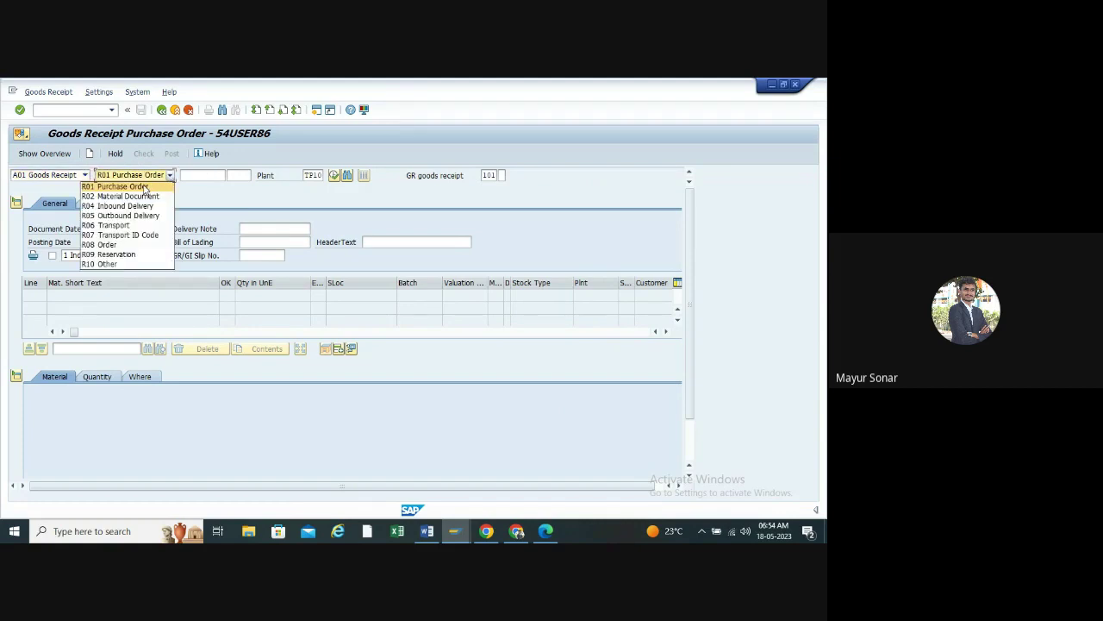
click(144, 188)
click(189, 174)
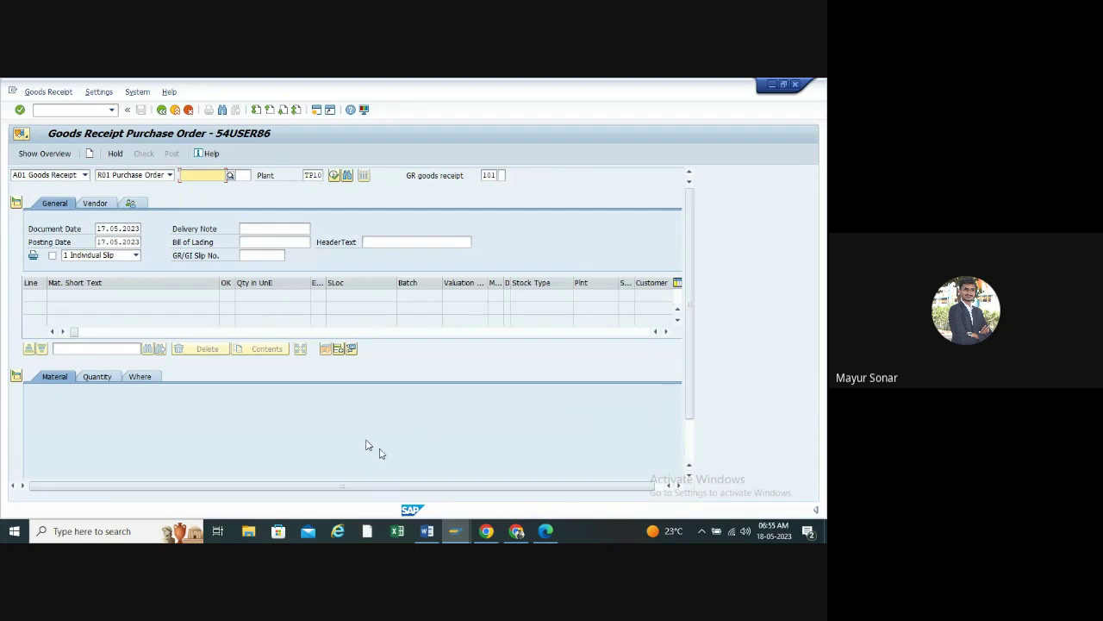
- Switch to the Word training document to get the purchase order number for the goods receipt
mouse_move(429, 531)
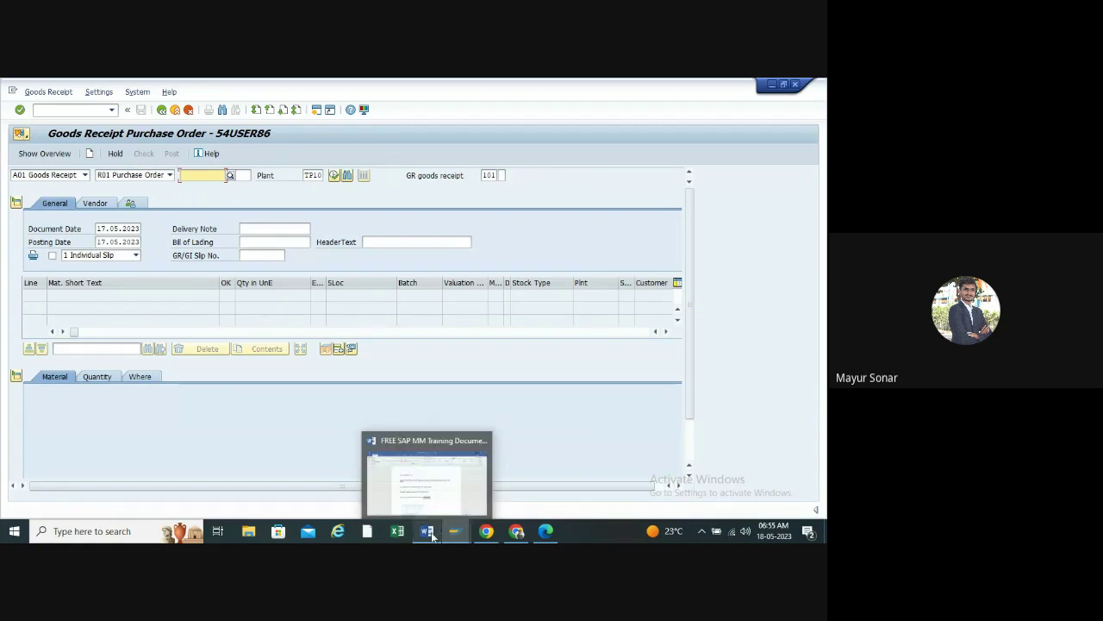
click(422, 491)
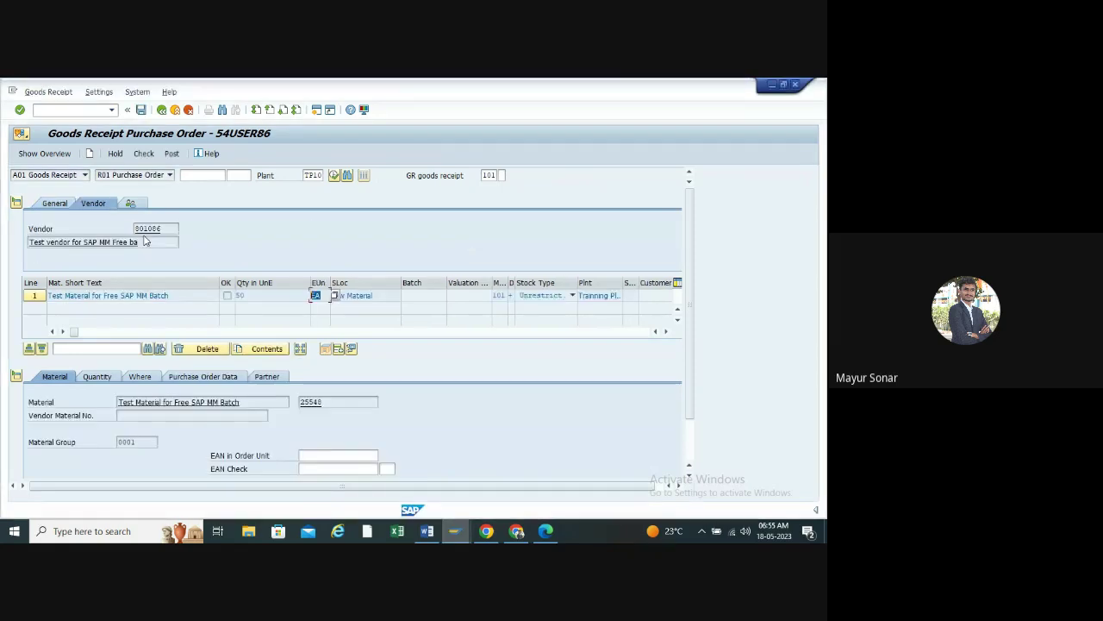
- In the general header data of the goods receipt, enter 17.05.2023 as the bill of lading
click(54, 205)
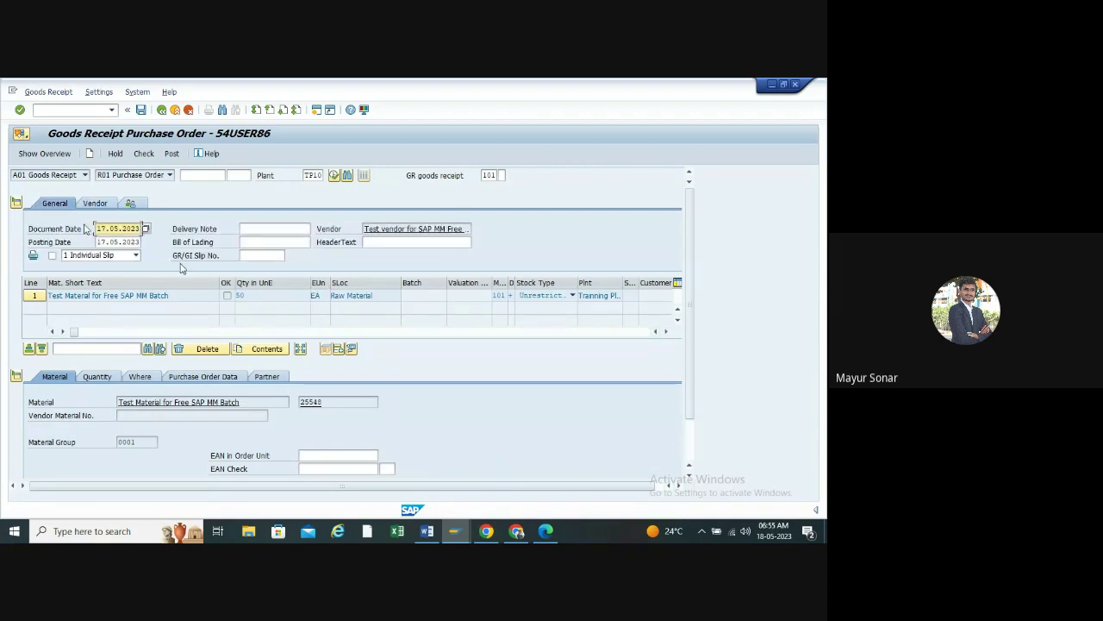
click(261, 230)
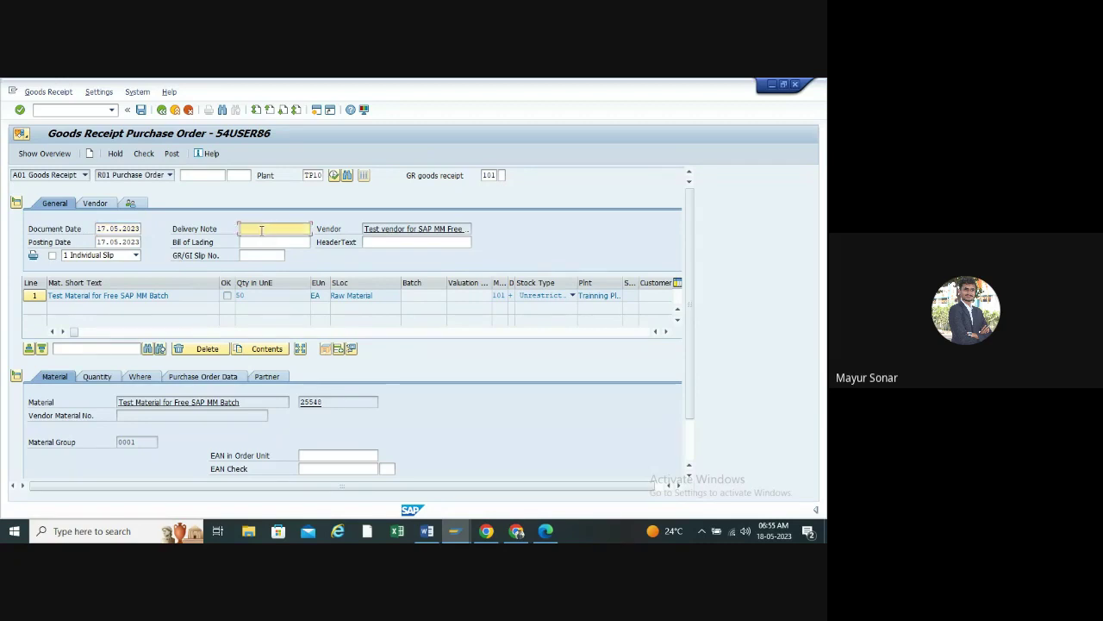
click(262, 230)
click(257, 243)
key(BackSpace)
key(BackSpace)
key(BackSpace)
key(BackSpace)
key(BackSpace)
key(BackSpace)
key(BackSpace)
key(BackSpace)
key(BackSpace)
key(BackSpace)
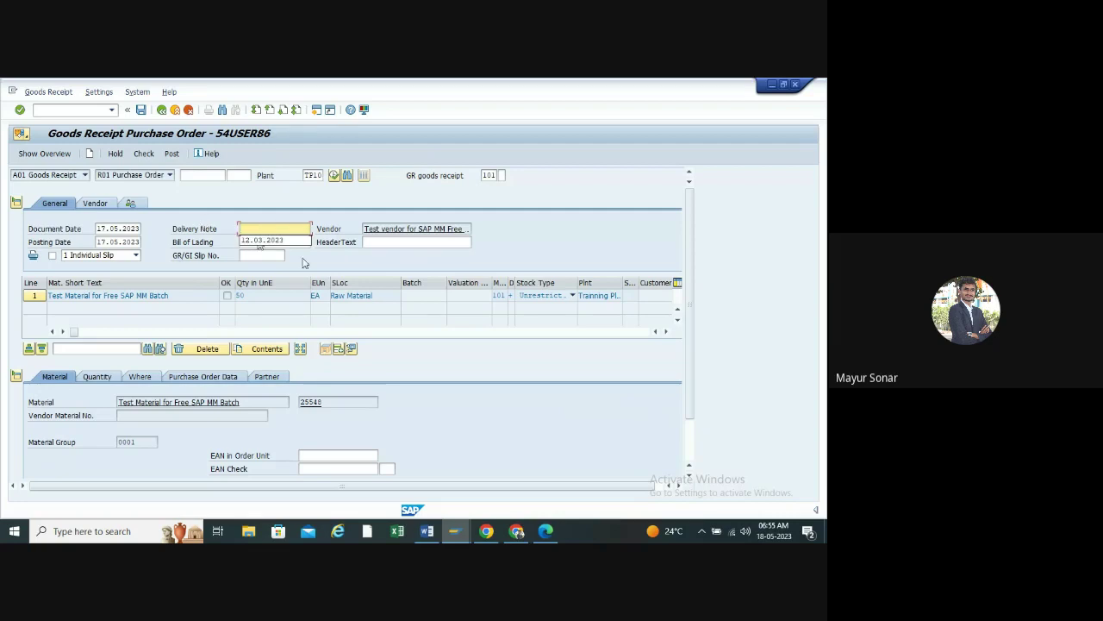
click(271, 242)
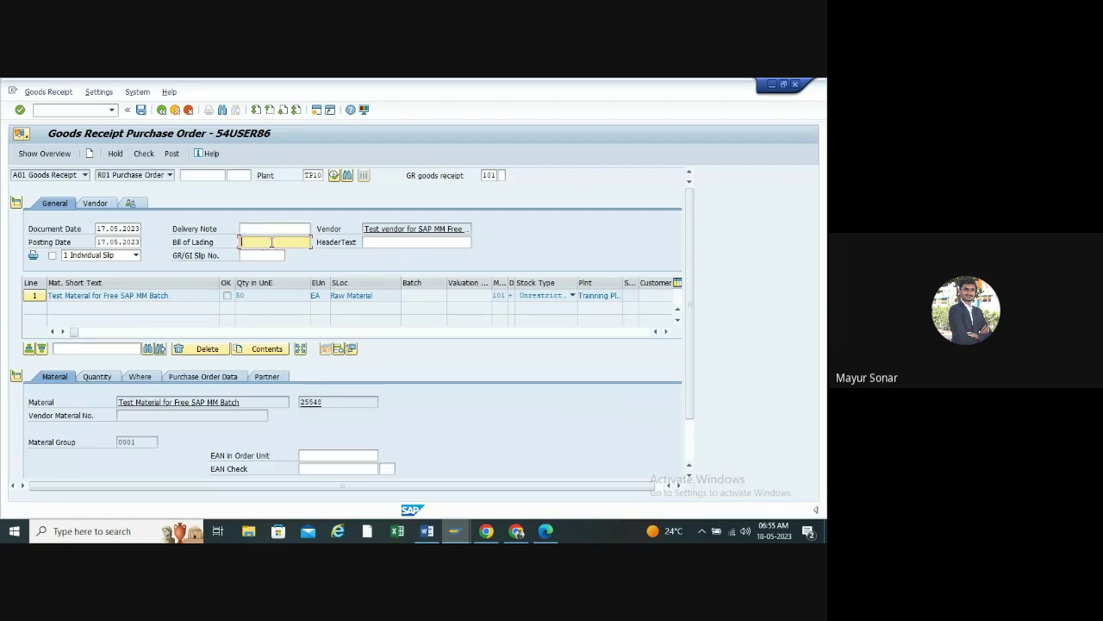
text(12)
text(.05.)
text(2023)
click(363, 241)
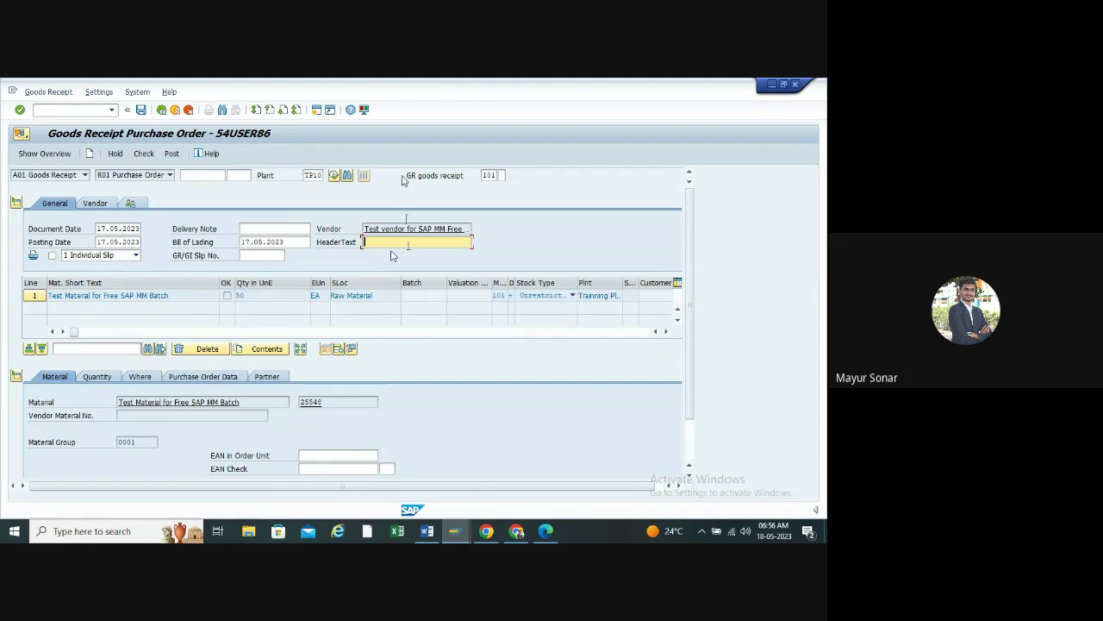
- Browse the available movement types for the goods receipt and choose 101, goods receipt for purchase order into warehouse/stores
click(497, 176)
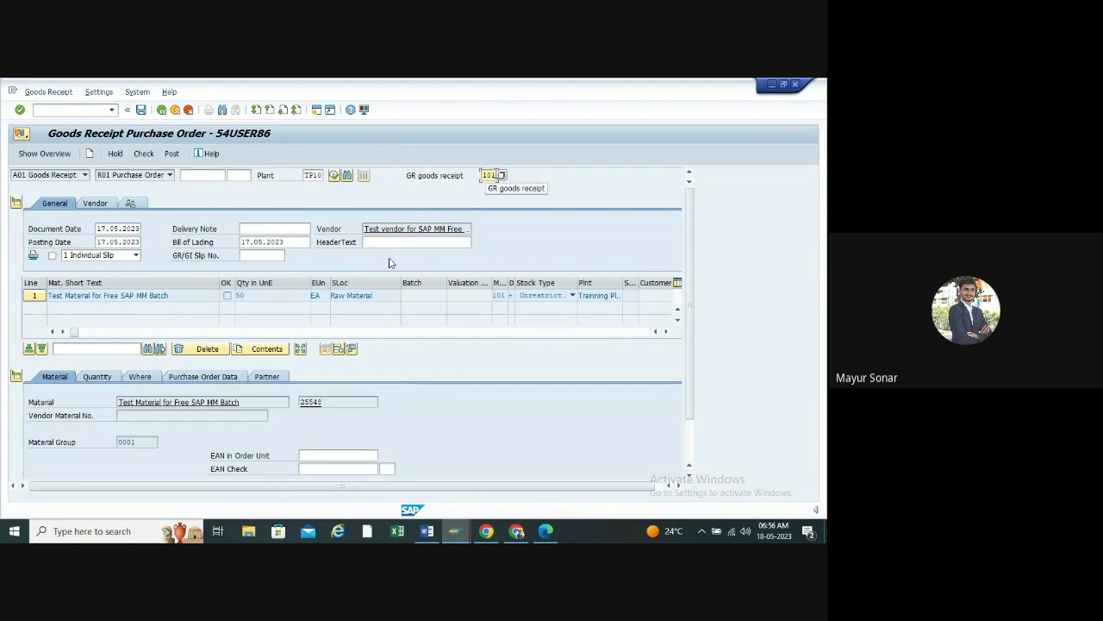
click(501, 176)
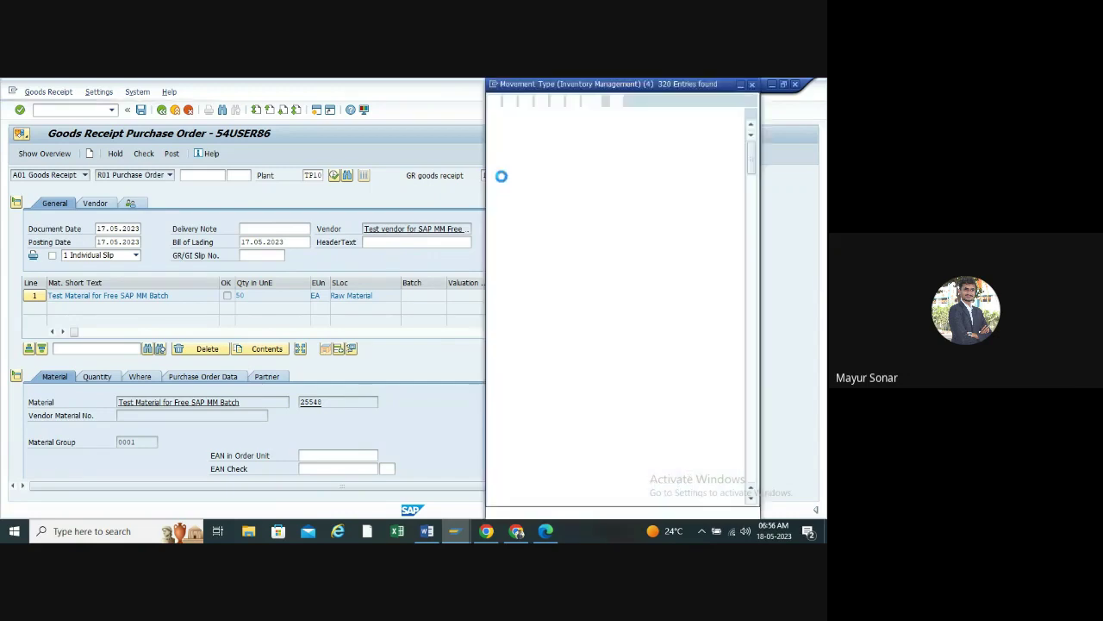
drag(574, 83, 617, 87)
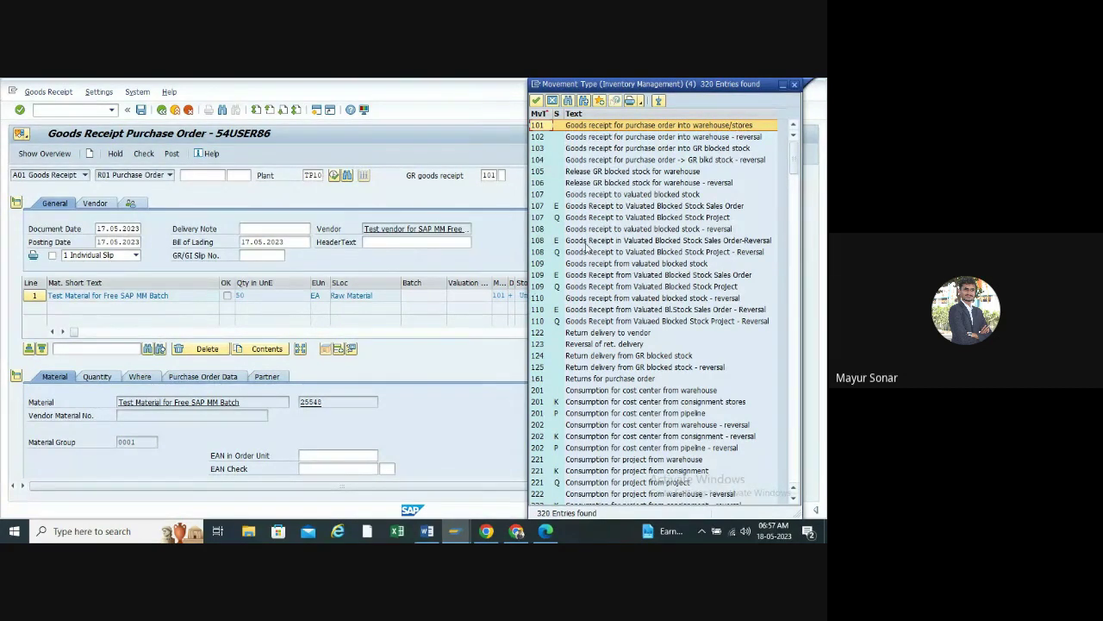
scroll(590, 250, down, 3)
scroll(589, 251, up, 3)
double_click(543, 127)
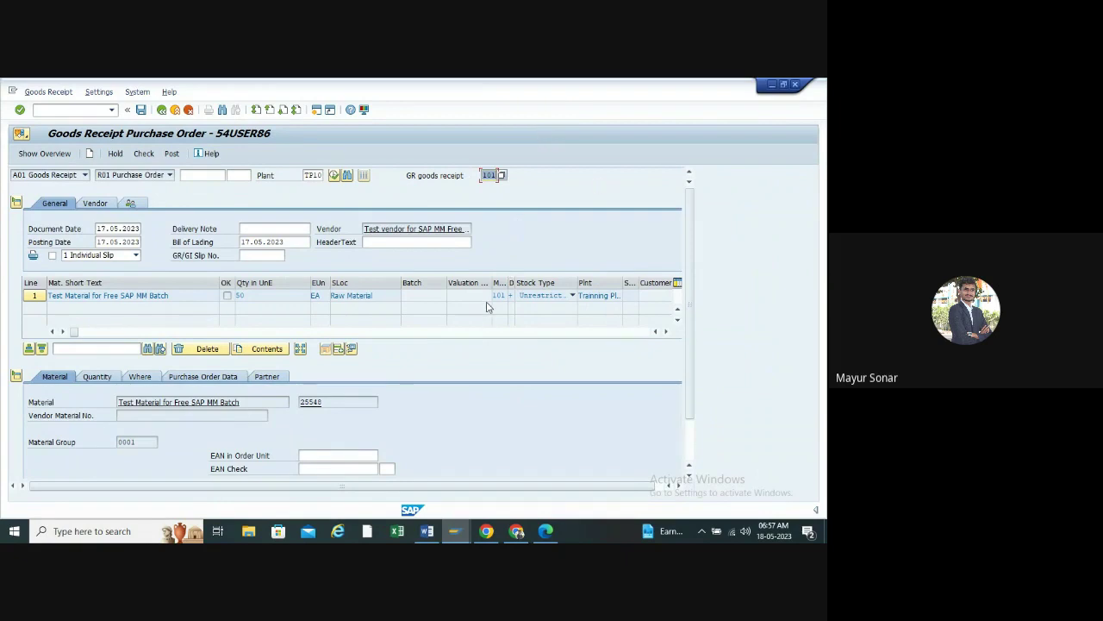
- Widen the movement type and direction indicator columns in the goods receipt item table
drag(517, 282, 532, 283)
click(510, 295)
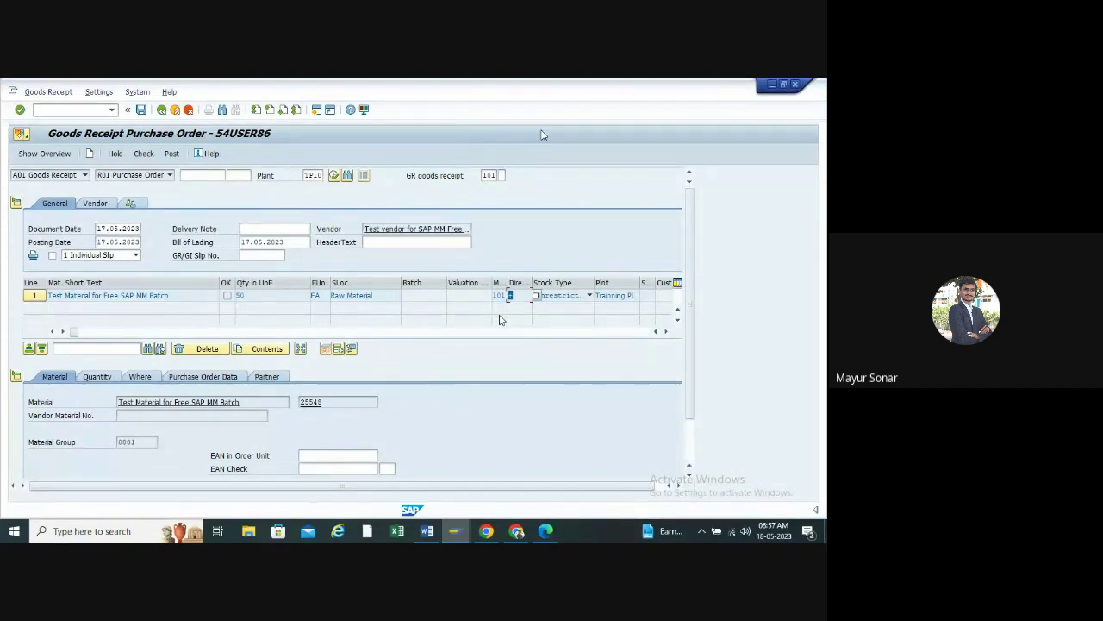
drag(506, 280, 515, 281)
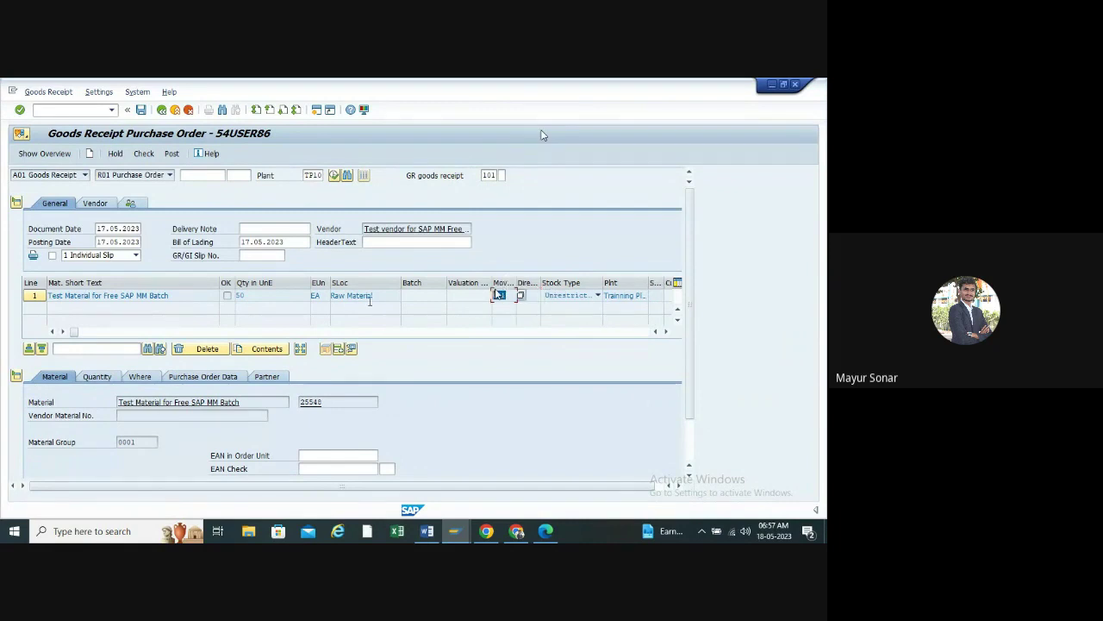
click(525, 295)
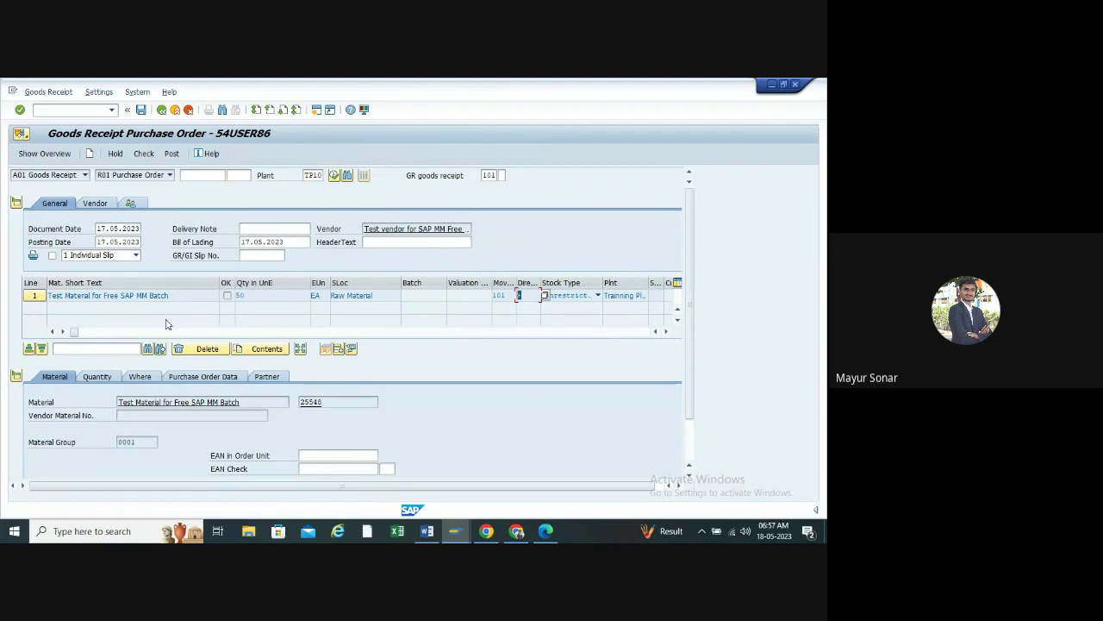
- Examine the item's material details, including its description, material number and material group
click(258, 405)
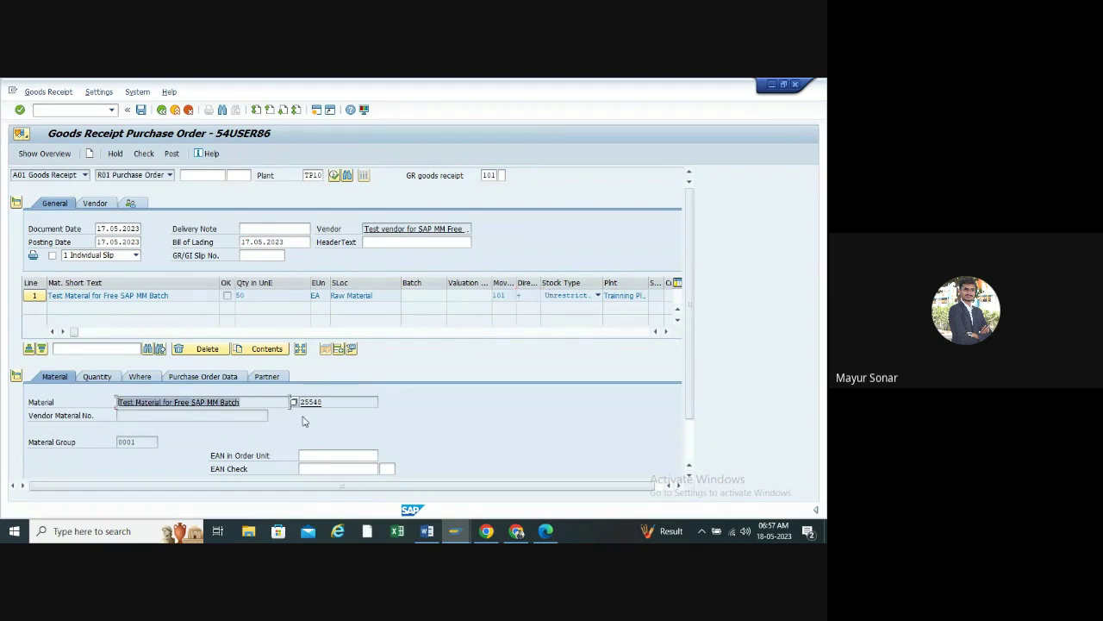
key(Tab)
click(155, 441)
scroll(109, 377, down, 1)
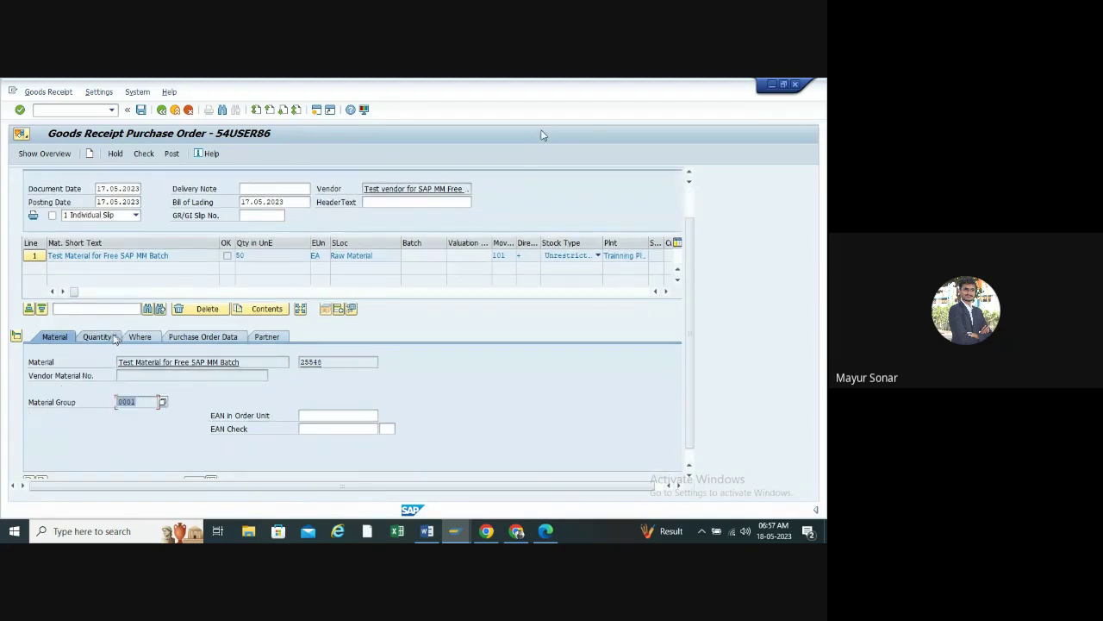
- Change the goods receipt item's quantity in unit of entry to 30
click(96, 336)
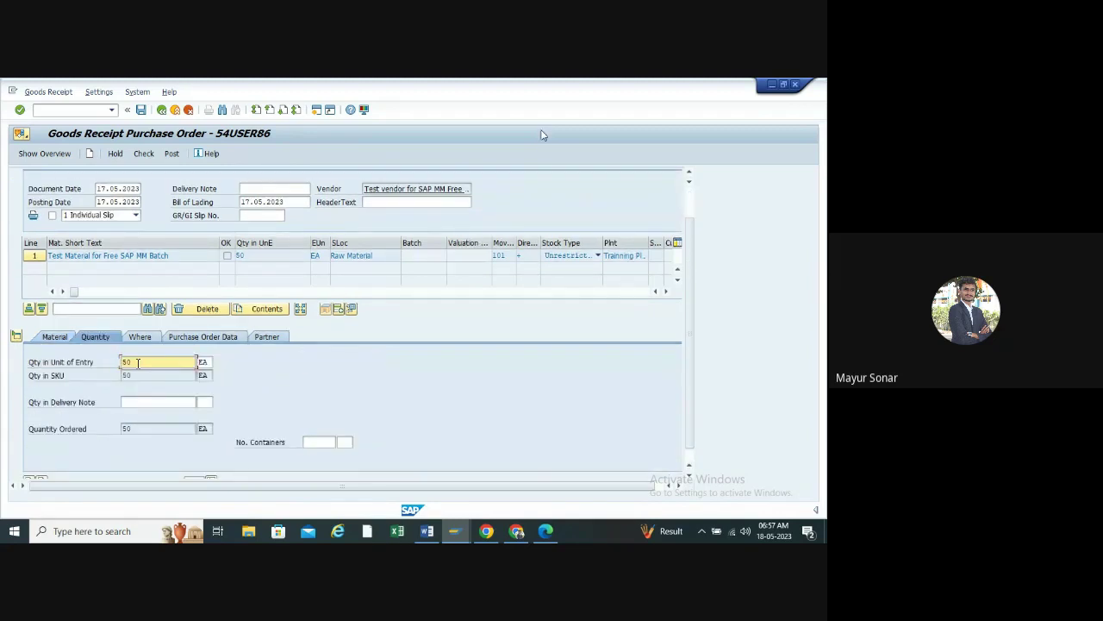
double_click(138, 362)
click(145, 362)
key(BackSpace)
key(BackSpace)
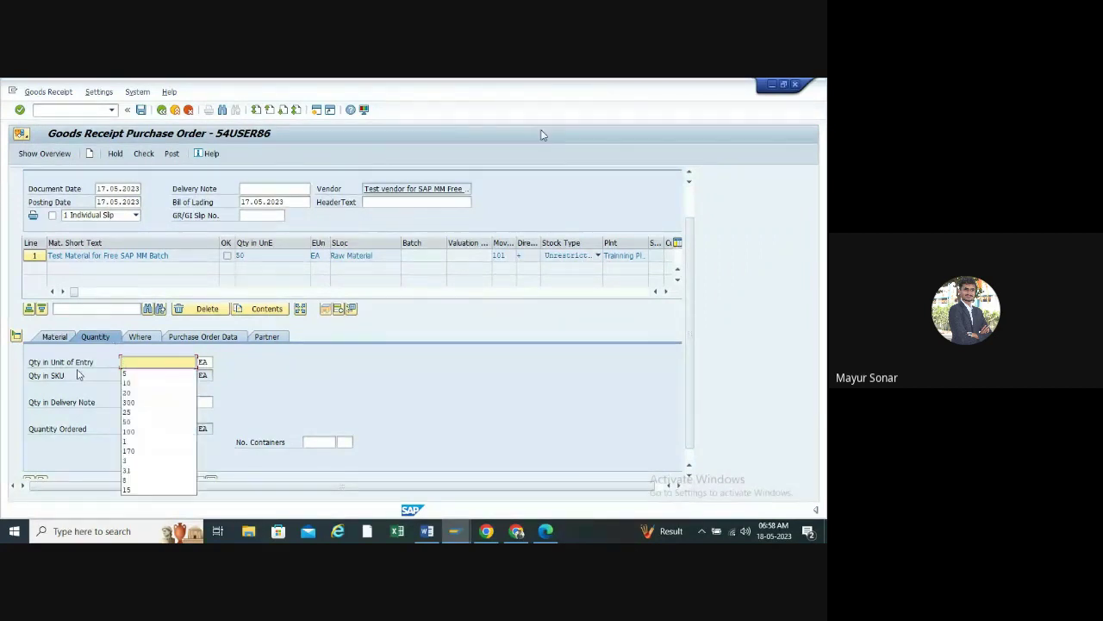
text(60)
key(BackSpace)
key(BackSpace)
text(30)
key(Return)
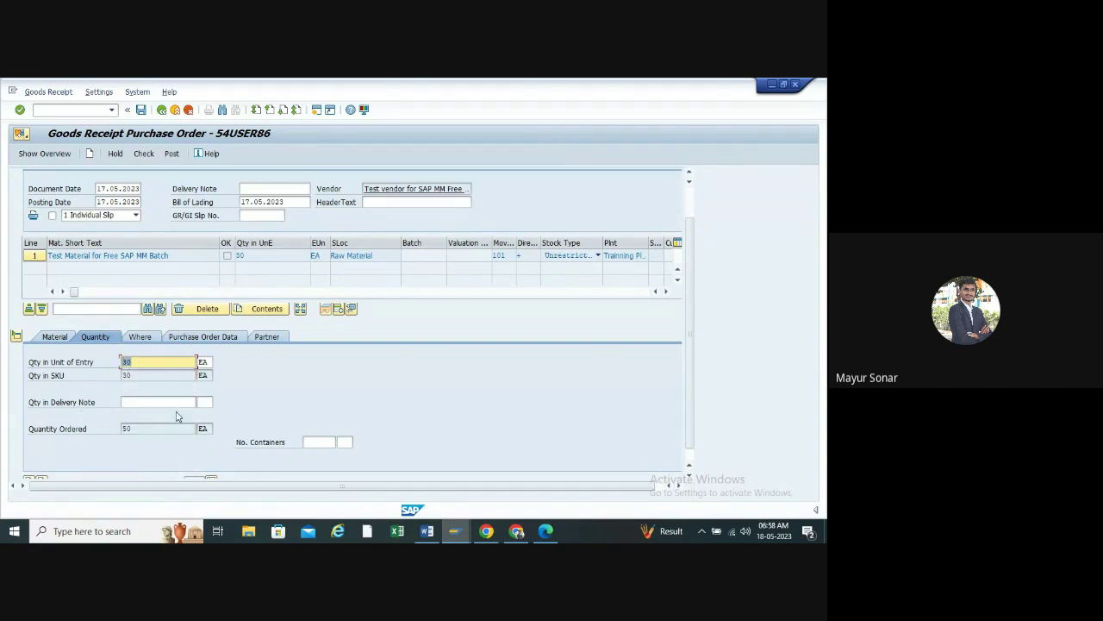
- Set the item's quantity in unit of entry to 50 and enter 50 as the quantity in delivery note
key(BackSpace)
text(5)
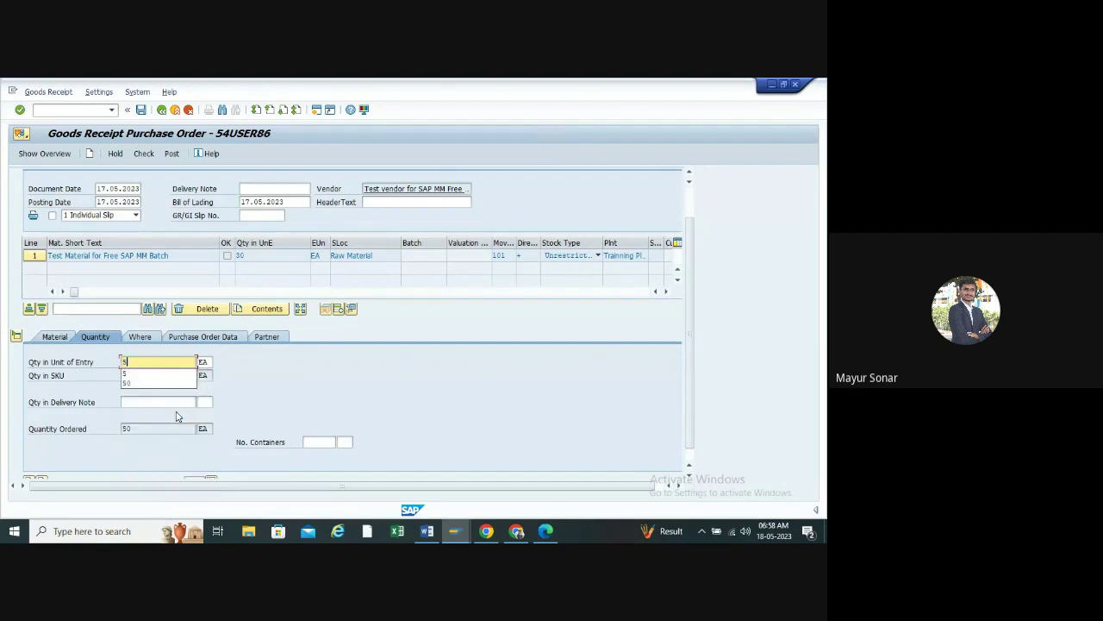
text(0)
key(Return)
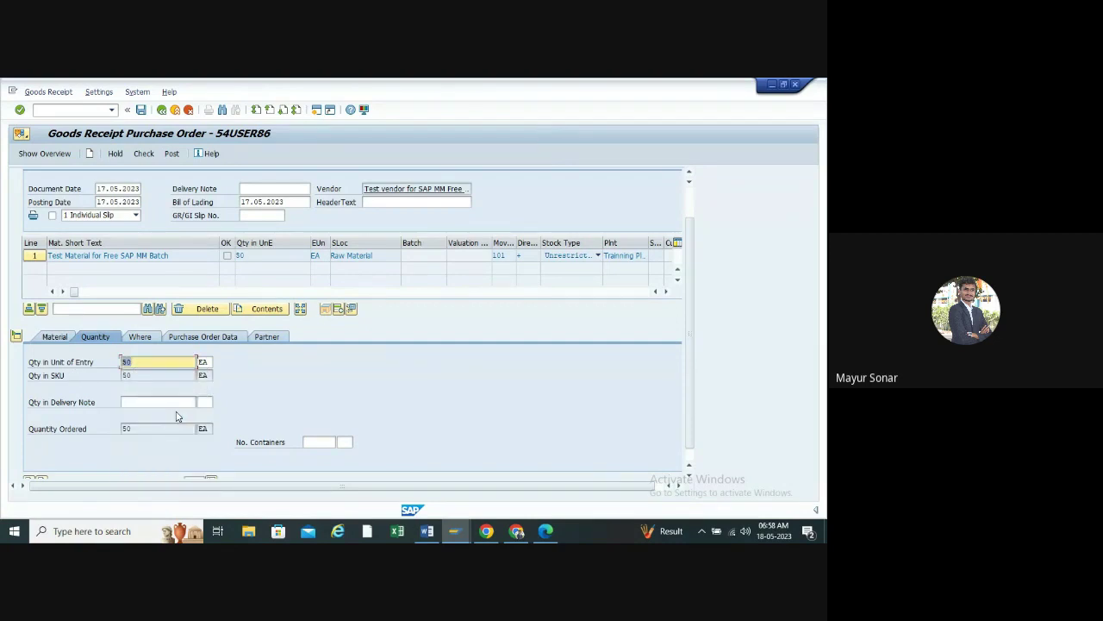
click(124, 401)
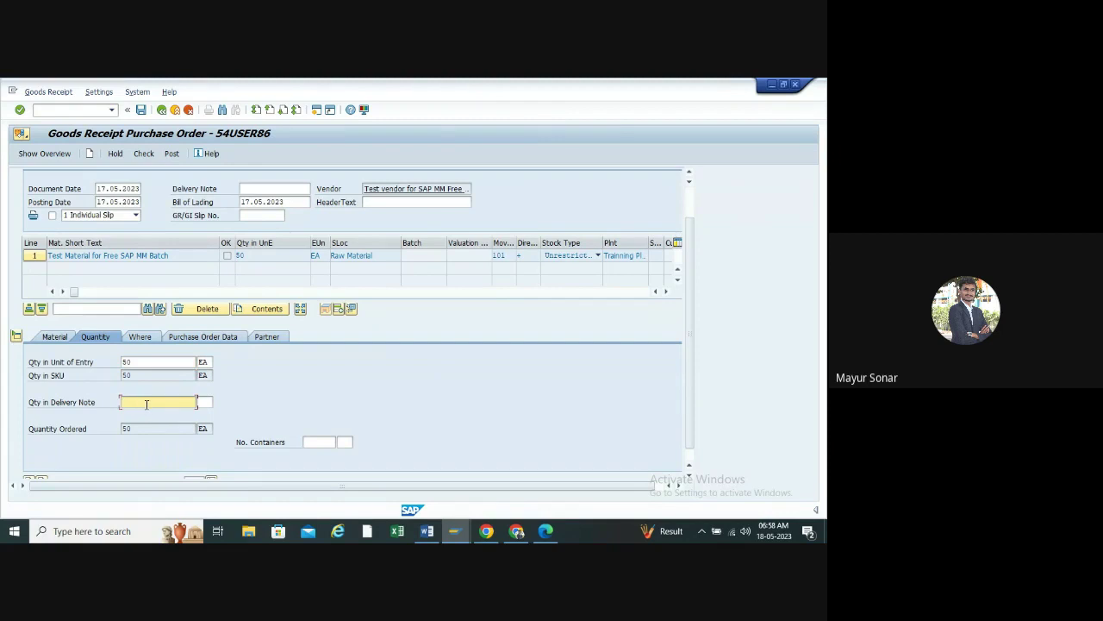
text(50)
key(Return)
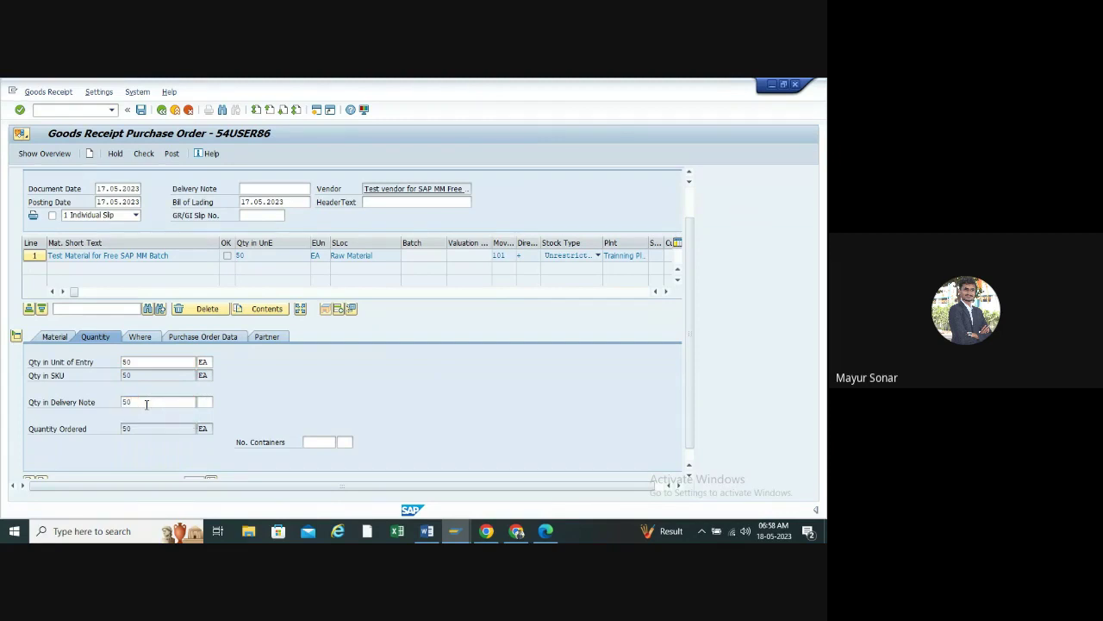
- Look up the plant's storage locations for the item and choose RM00 Raw Material
click(139, 337)
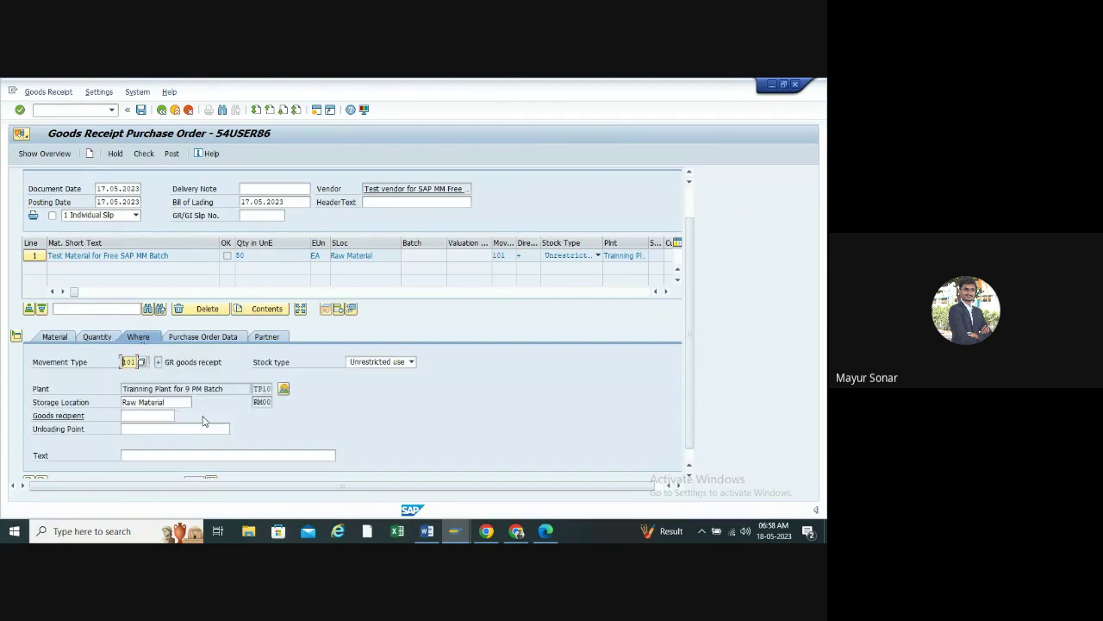
key(Tab)
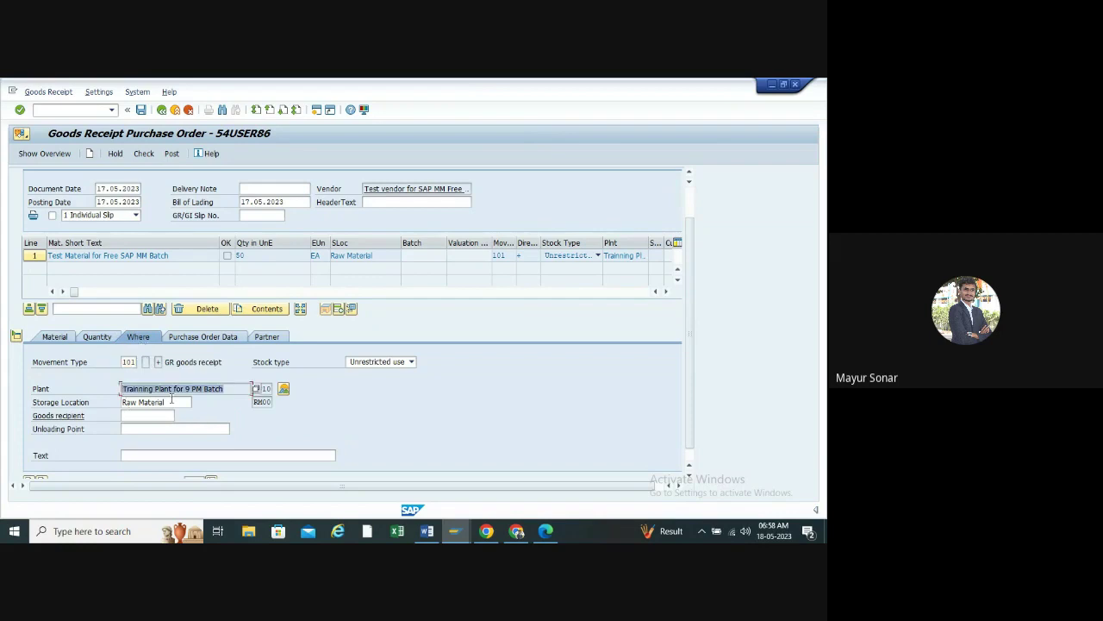
key(Tab)
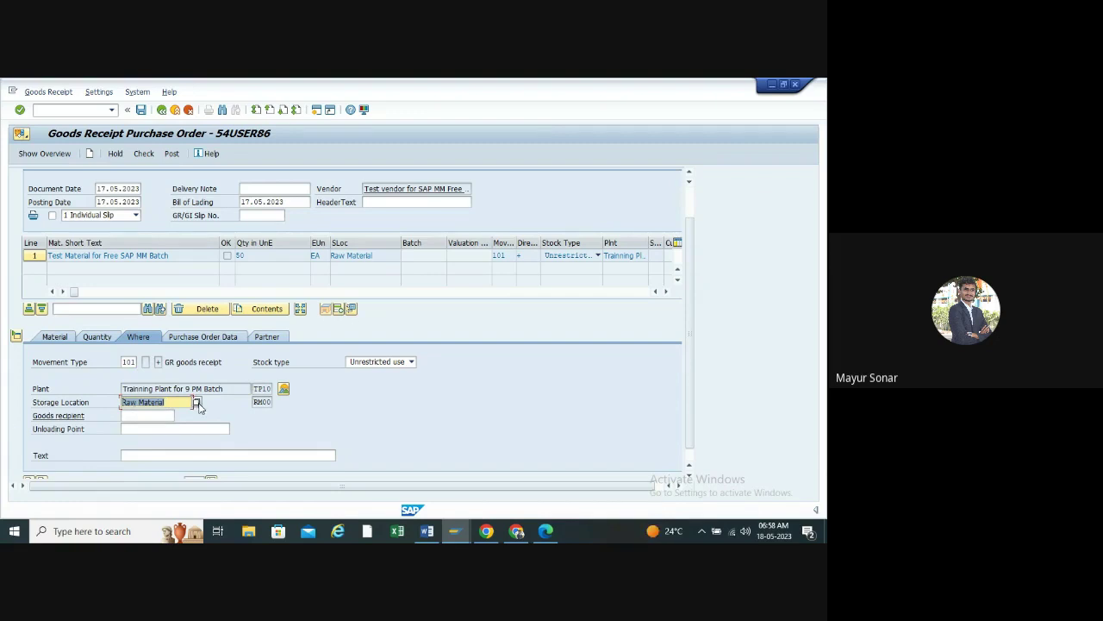
click(198, 403)
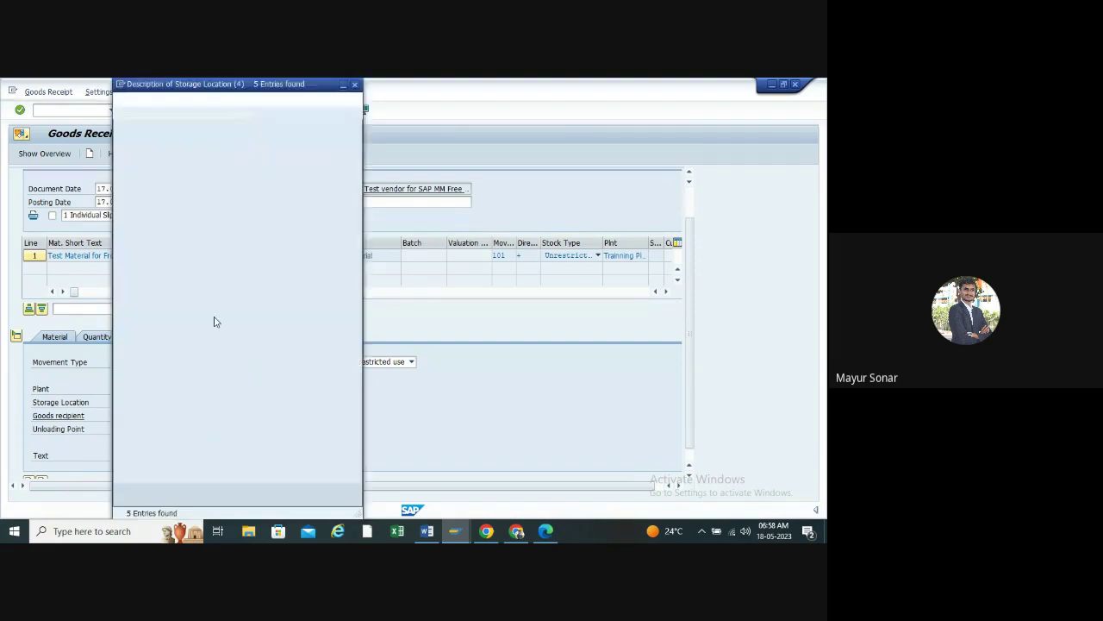
drag(250, 87, 402, 99)
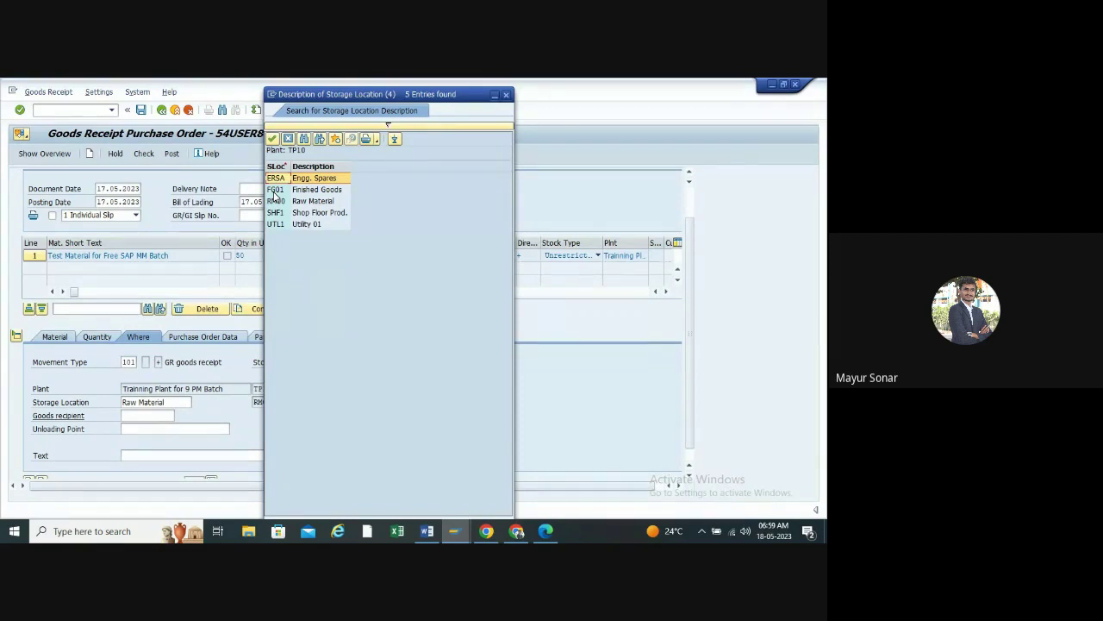
click(274, 192)
click(272, 202)
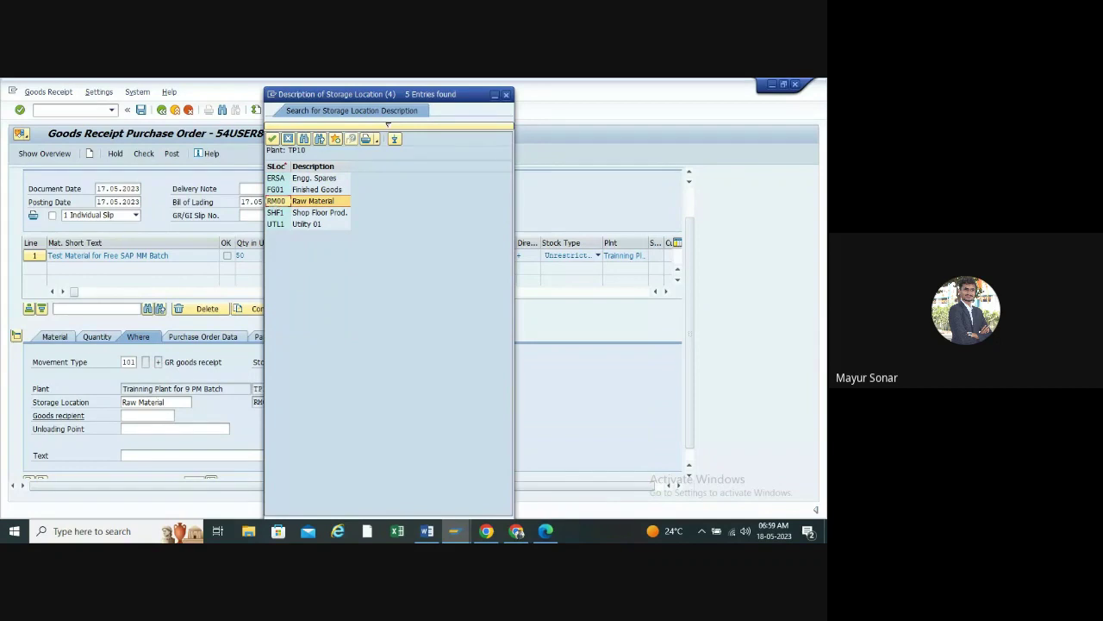
double_click(274, 201)
click(151, 402)
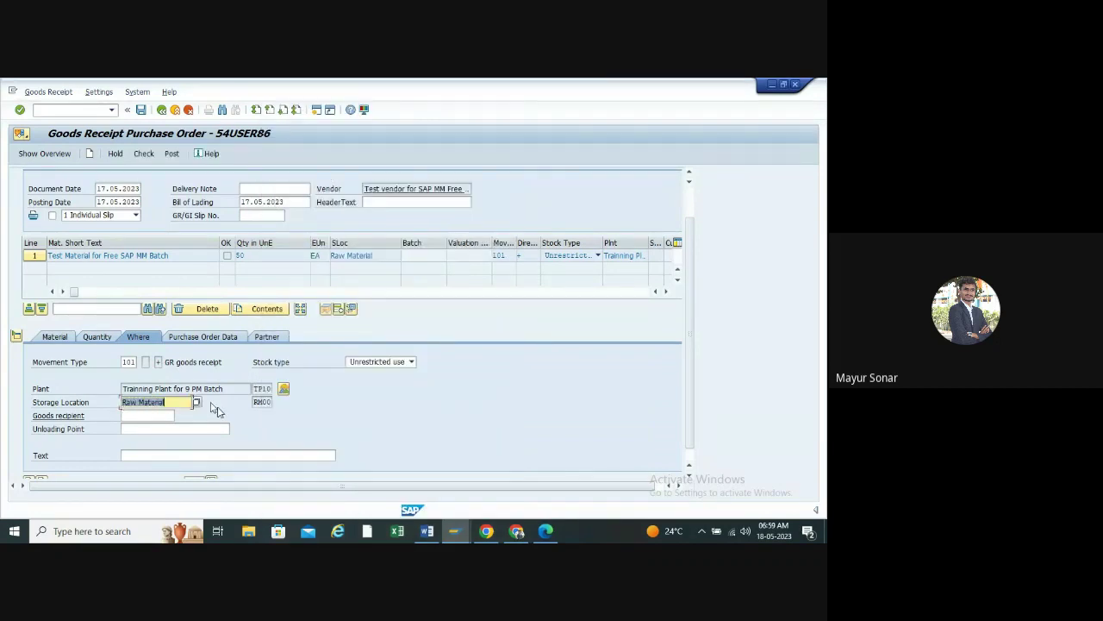
- Open the purchase order linked to the item, examine its document date, quantity, net price and delivery details, and return to the goods receipt
click(207, 339)
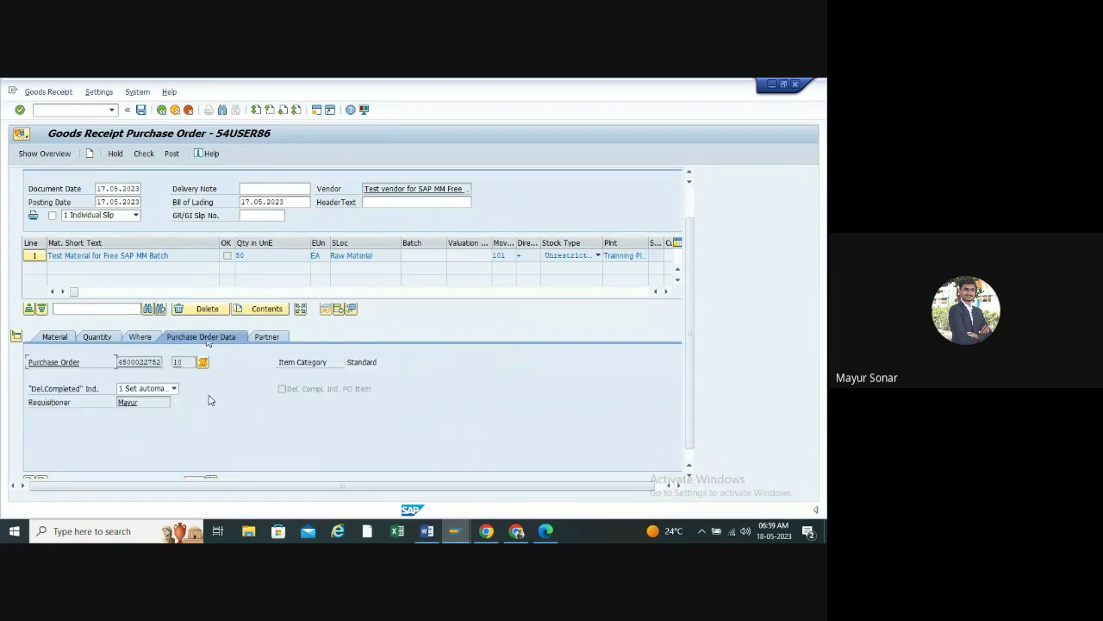
double_click(137, 362)
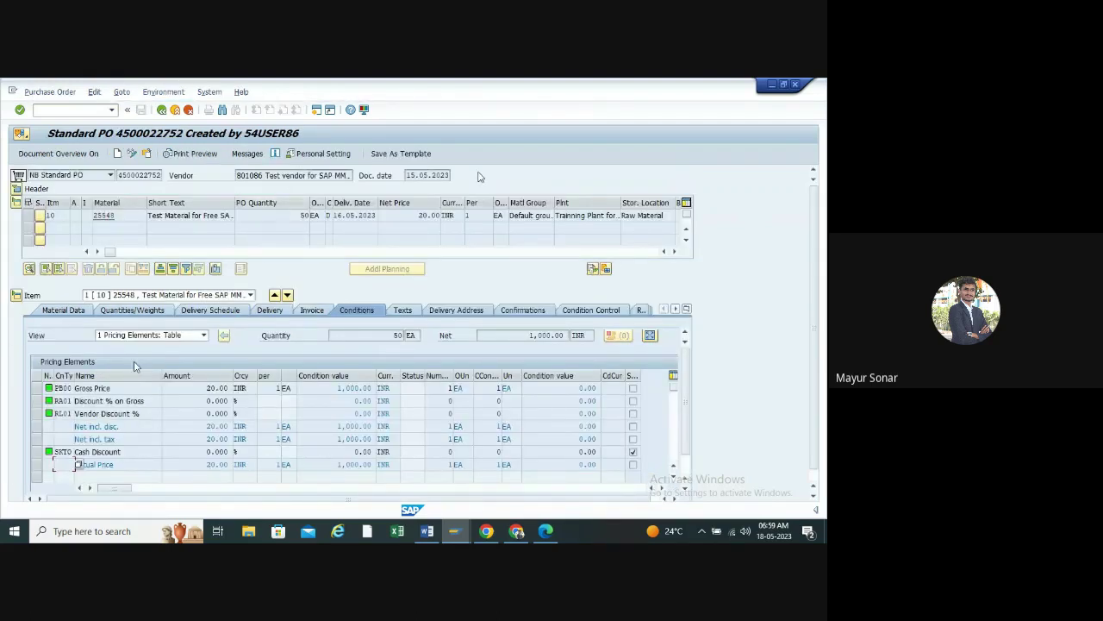
click(409, 175)
drag(409, 175, 473, 175)
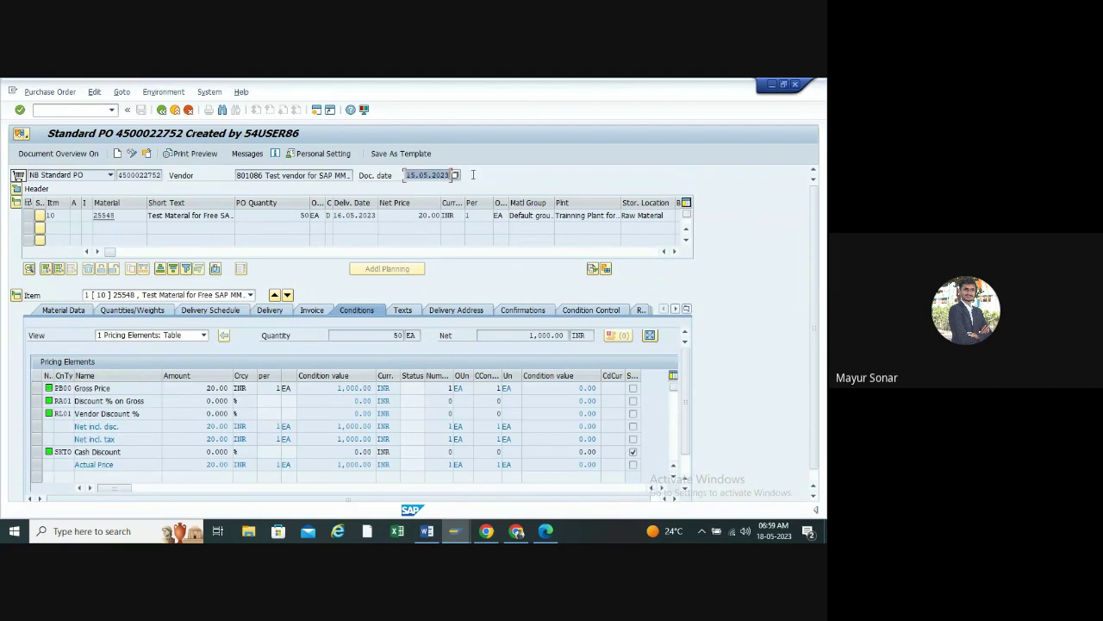
click(125, 215)
click(300, 214)
drag(300, 215, 309, 216)
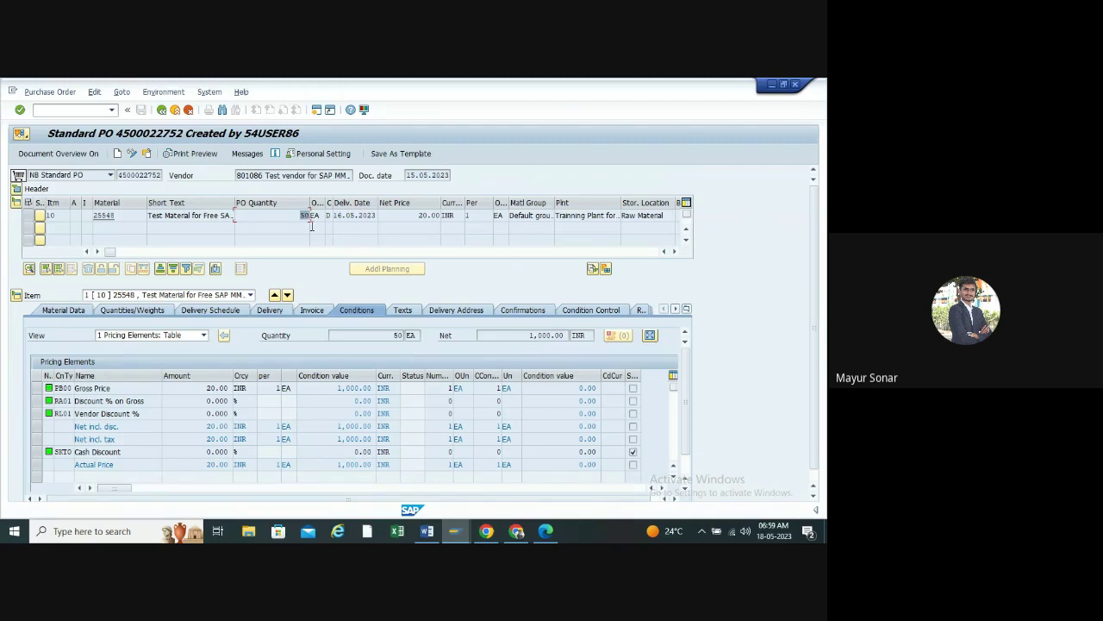
drag(419, 214, 443, 215)
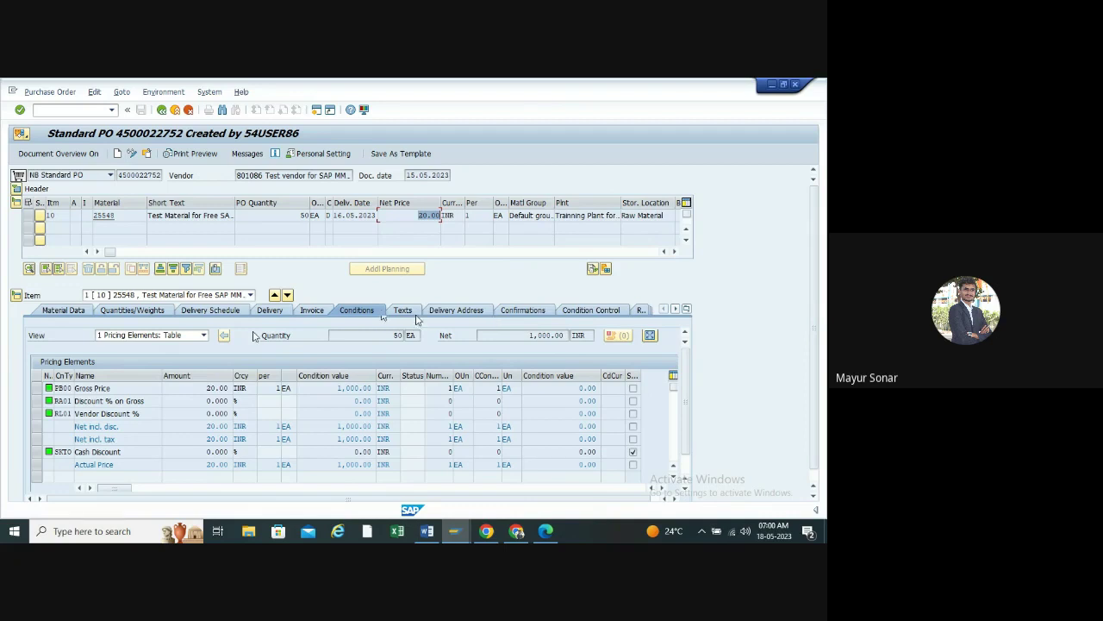
click(315, 310)
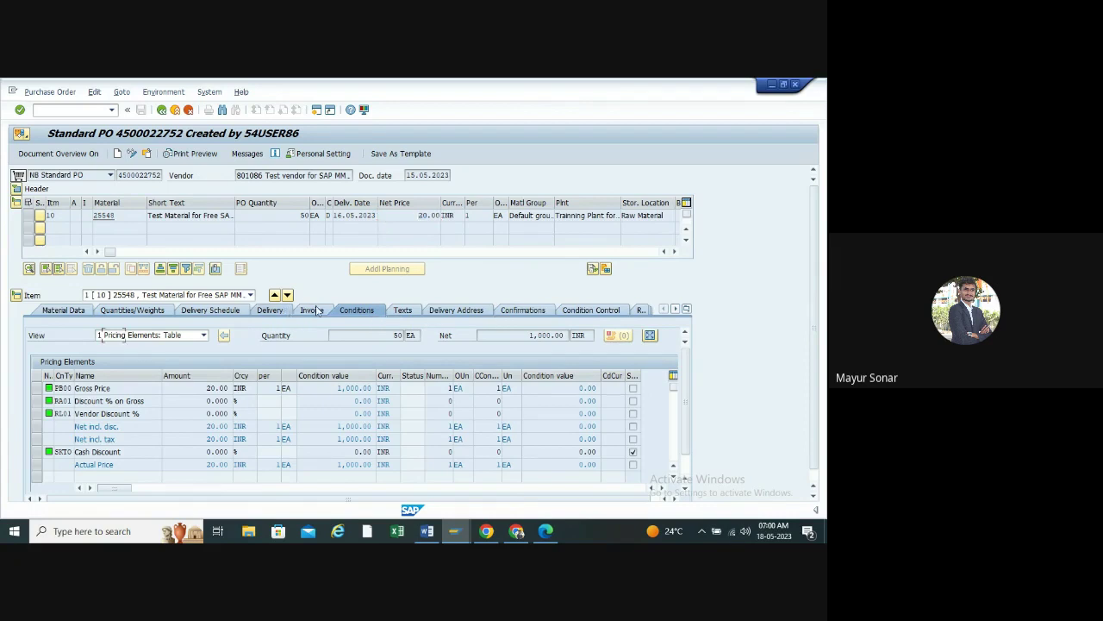
click(315, 311)
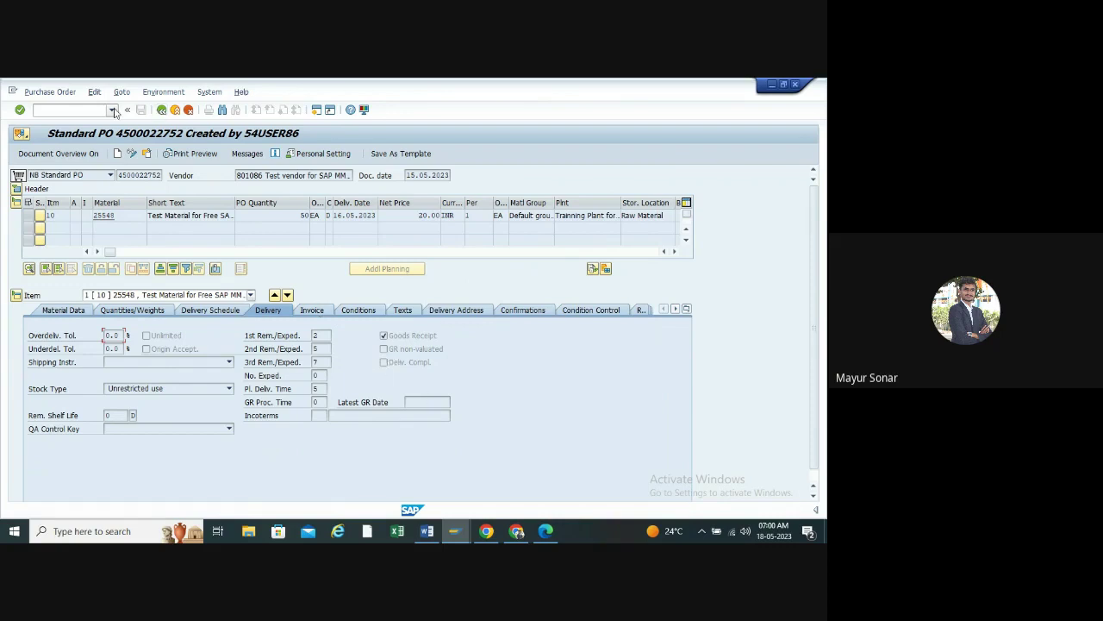
click(161, 110)
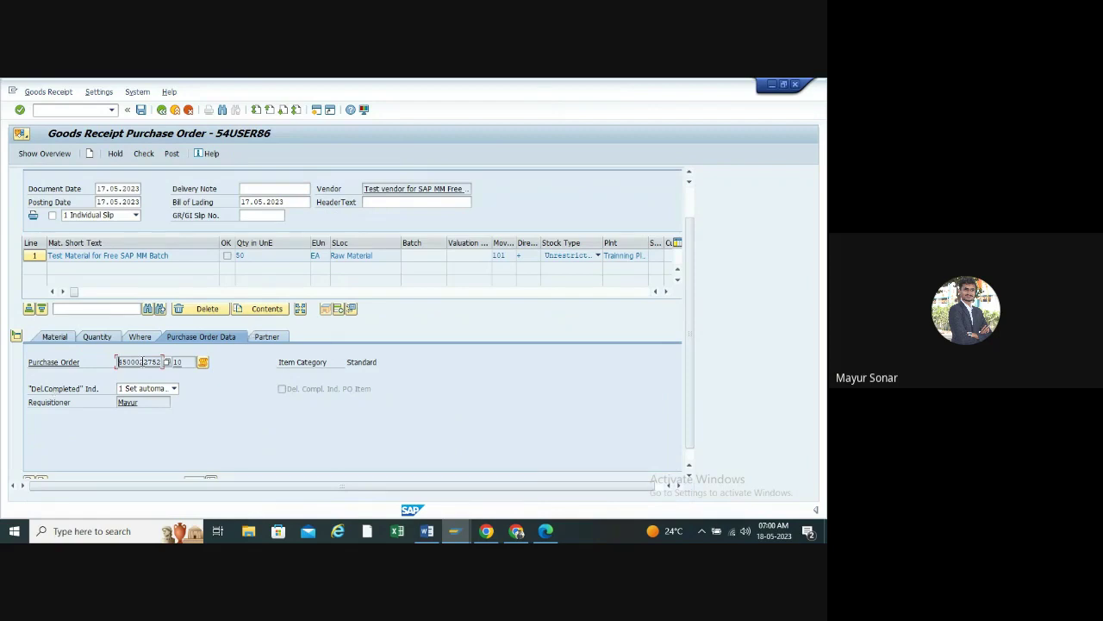
- Set the item's "Del.Completed" indicator to 1 Set automatically
click(174, 389)
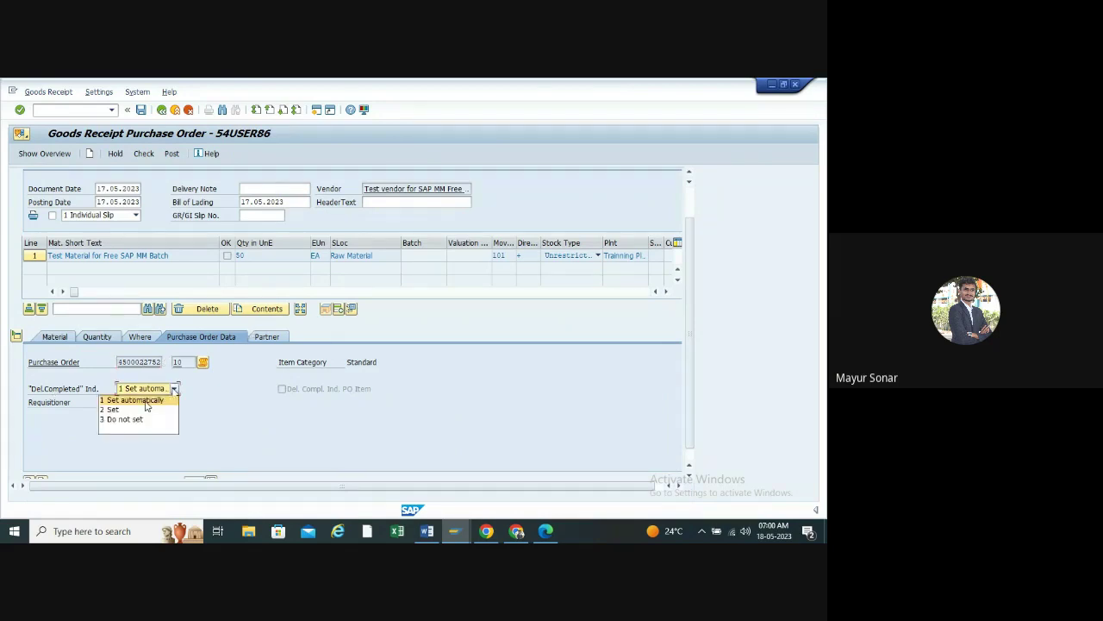
click(146, 403)
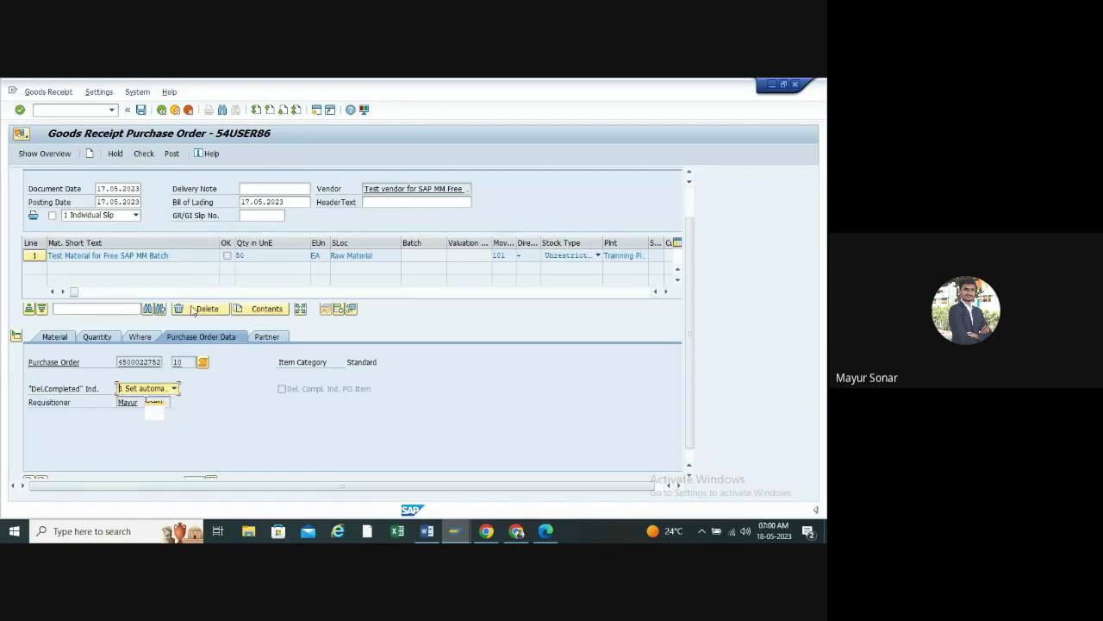
click(174, 388)
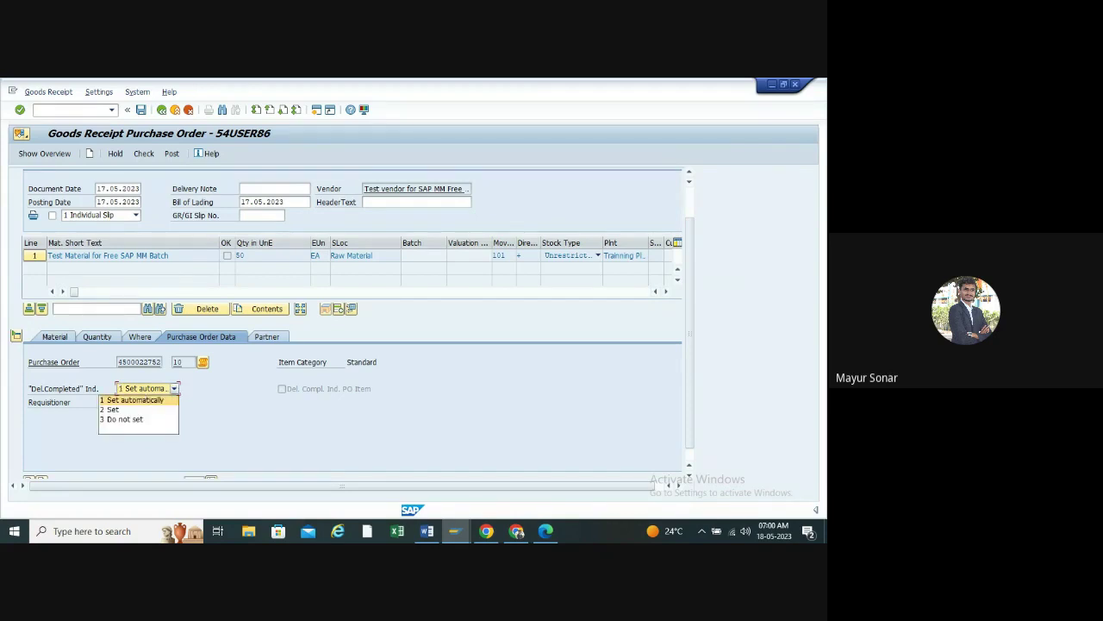
click(141, 401)
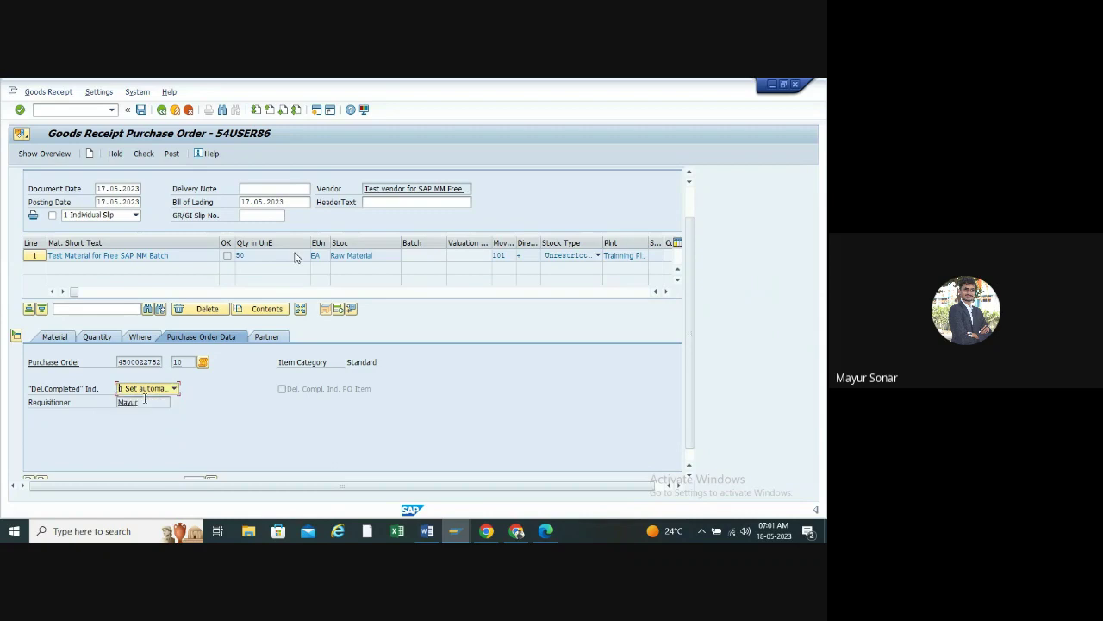
- Review the vendor in the item's partner details and the receipt's header data
click(266, 337)
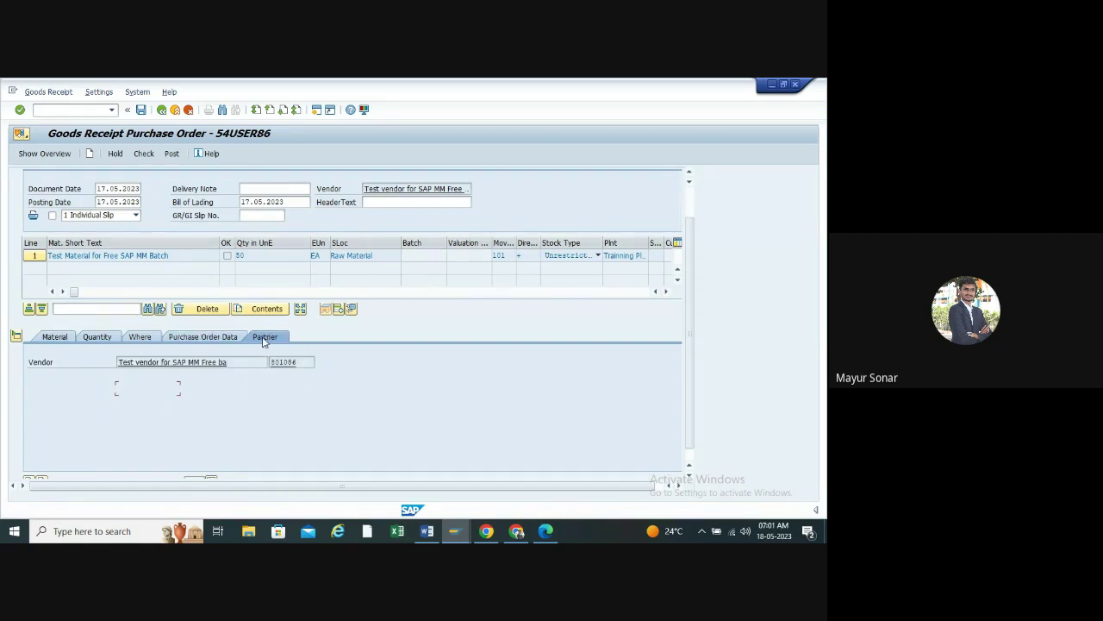
double_click(302, 360)
scroll(264, 416, down, 1)
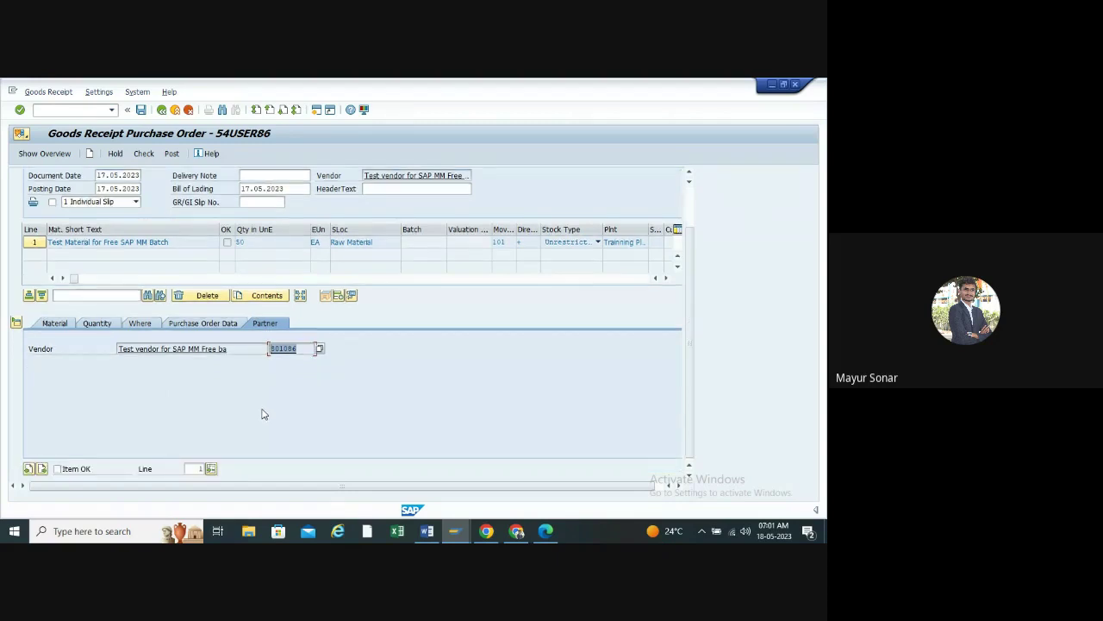
scroll(264, 415, up, 3)
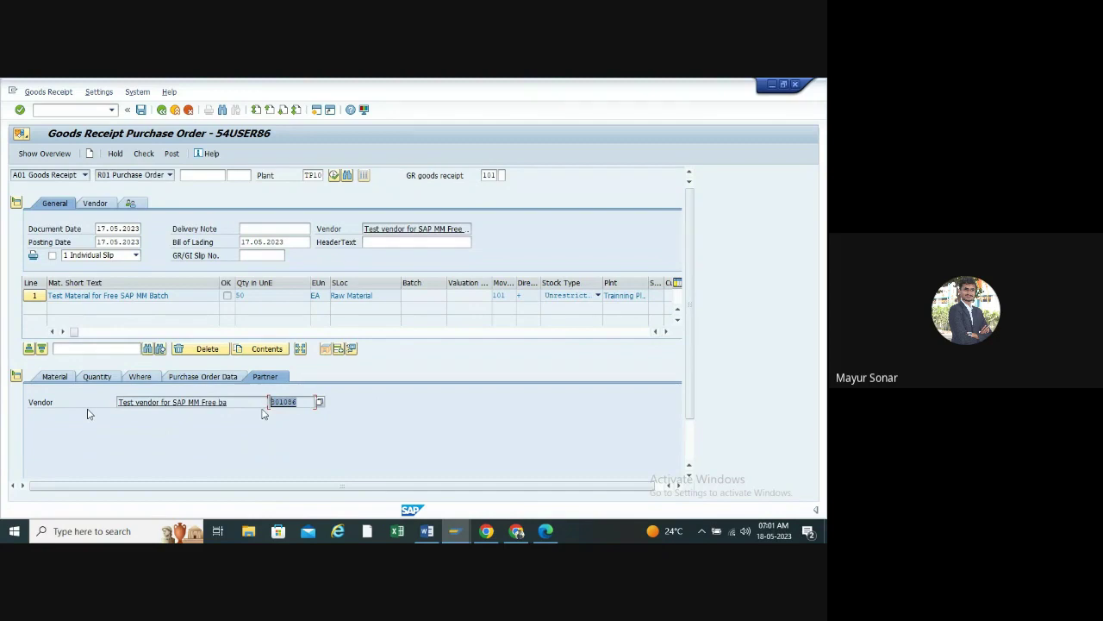
- Mark the material line as Item OK and run a check of the goods receipt document
scroll(264, 414, down, 3)
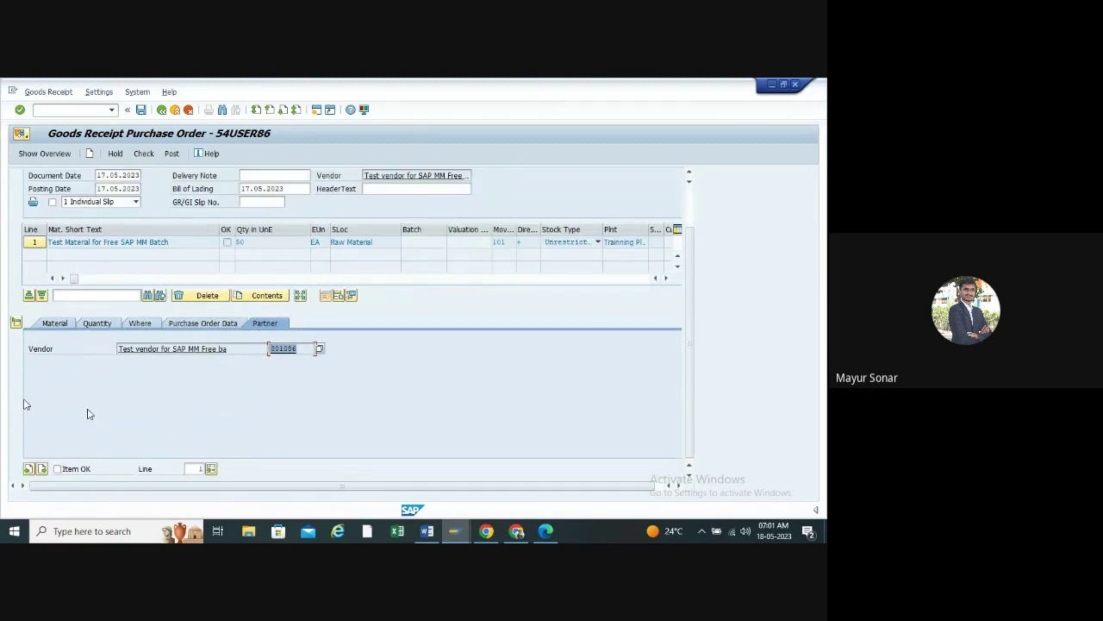
click(57, 468)
scroll(125, 362, up, 3)
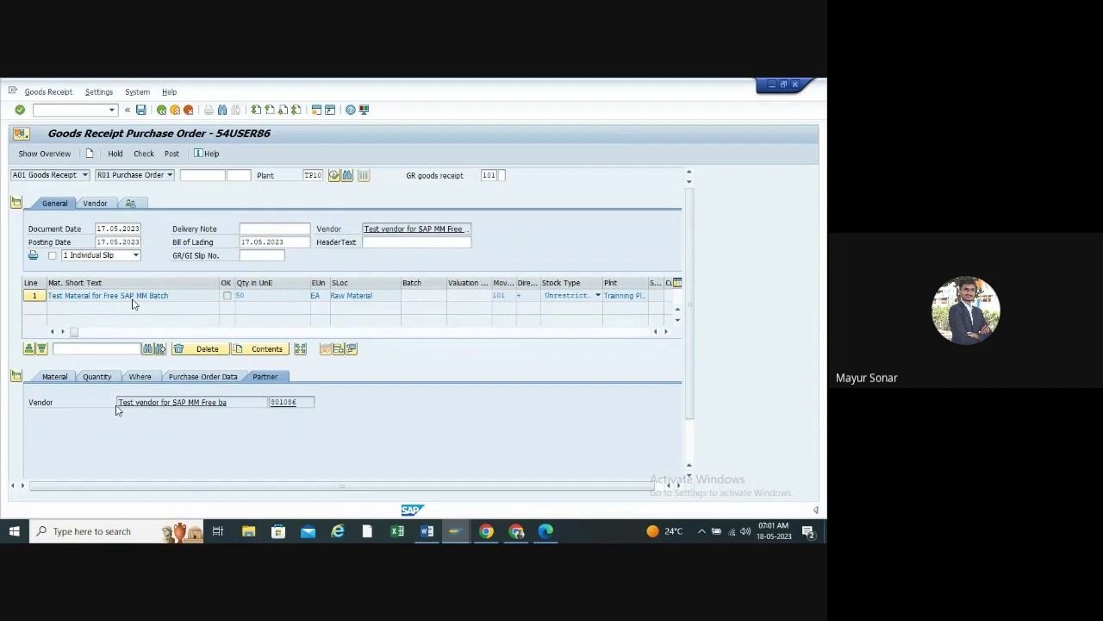
click(95, 203)
click(55, 204)
click(143, 153)
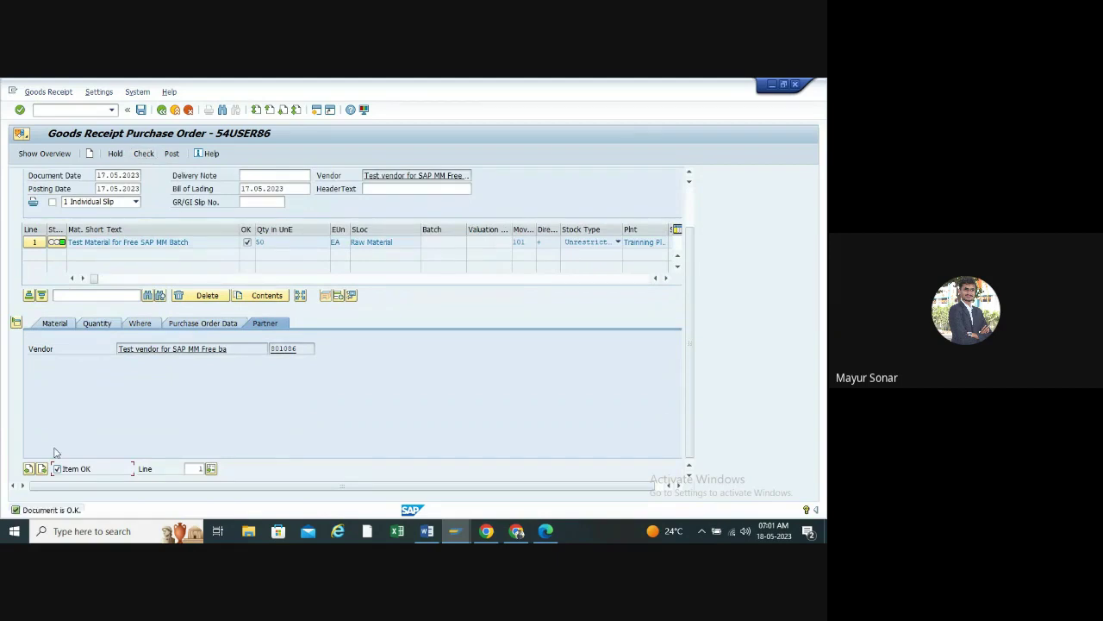
- Review the item's quantity and location details, and copy the material number from its material data
click(98, 323)
click(139, 323)
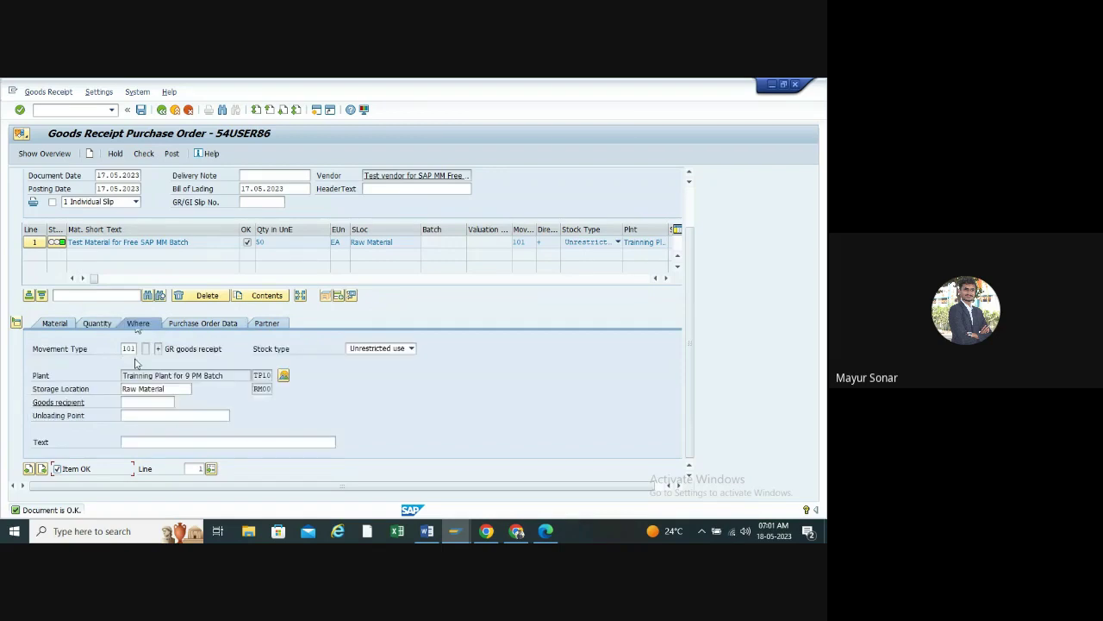
click(54, 323)
double_click(317, 349)
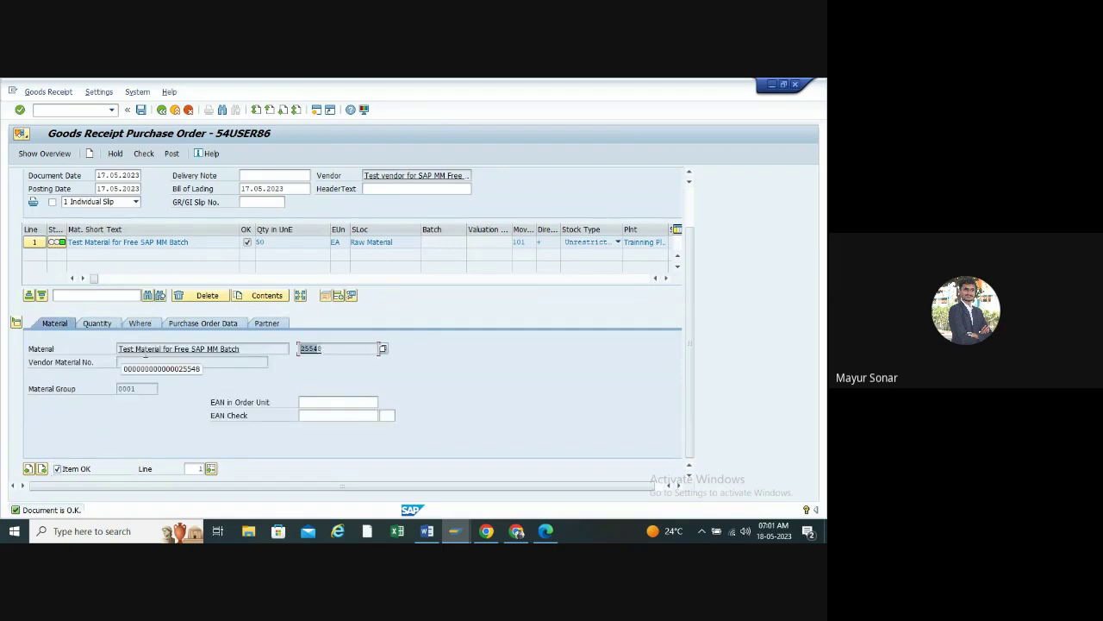
key(ctrl+c)
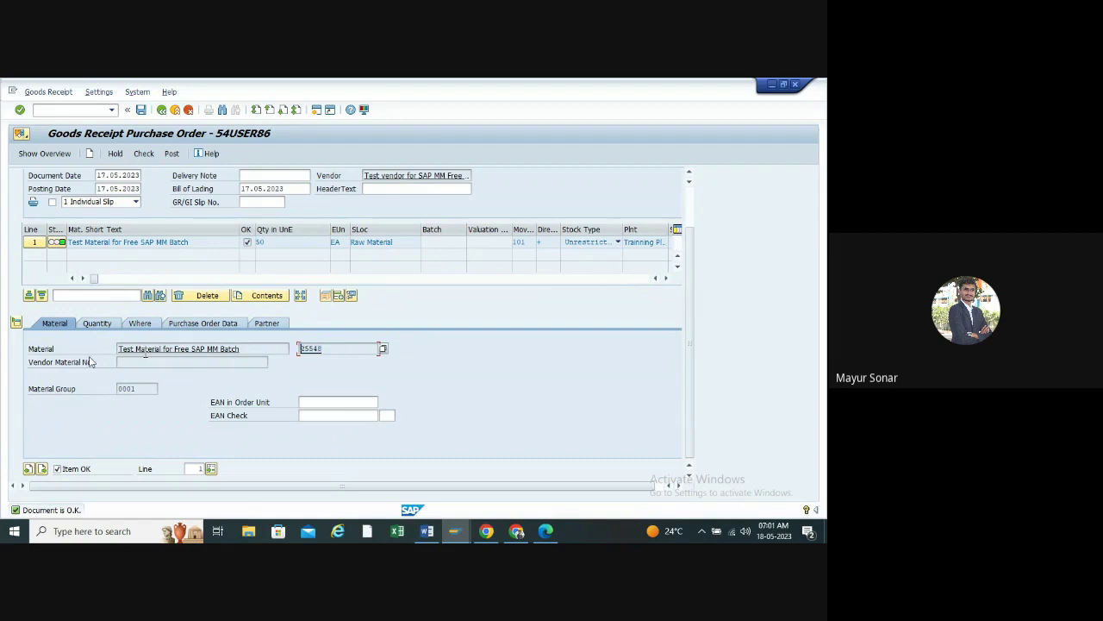
- Start a new session, open transaction MMBE and display the stock overview for material 25548 in plant TP10
click(315, 110)
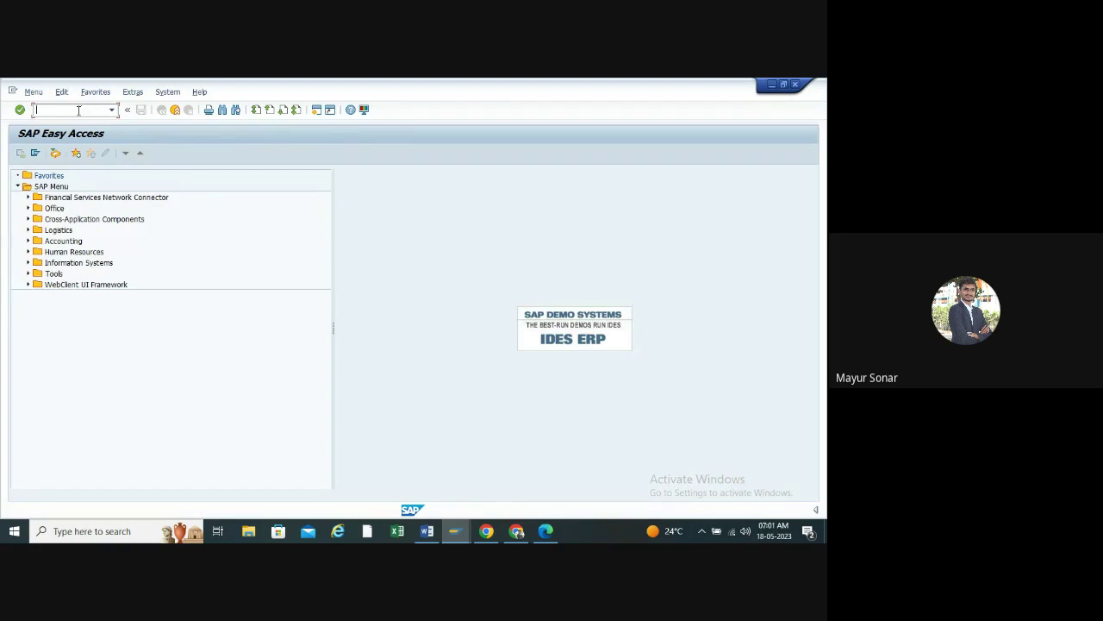
text(mmbe)
key(Return)
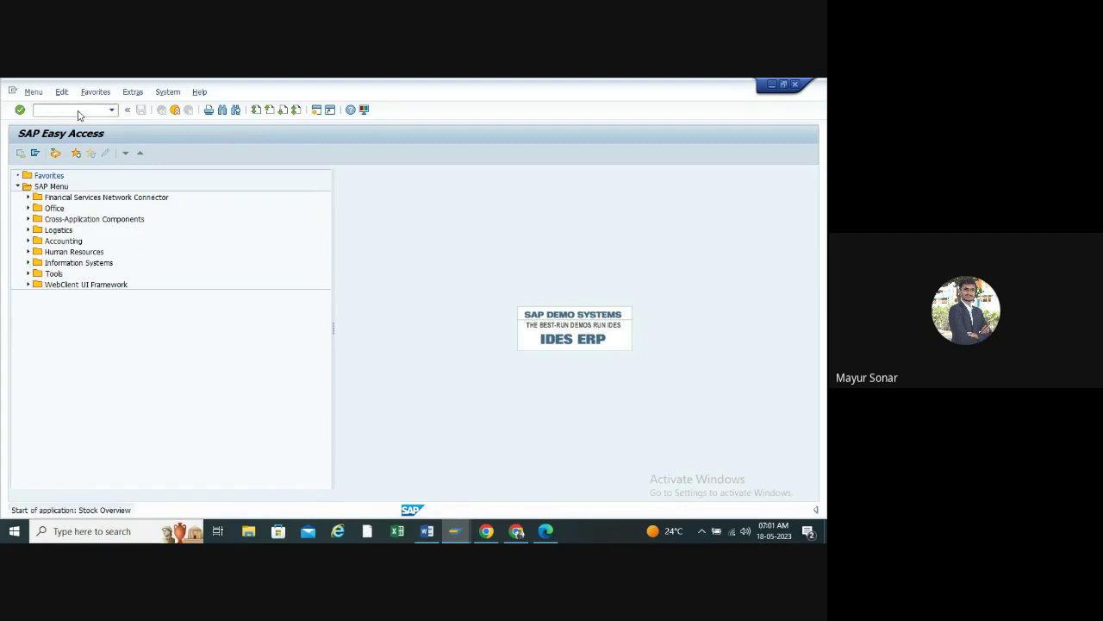
text(25548)
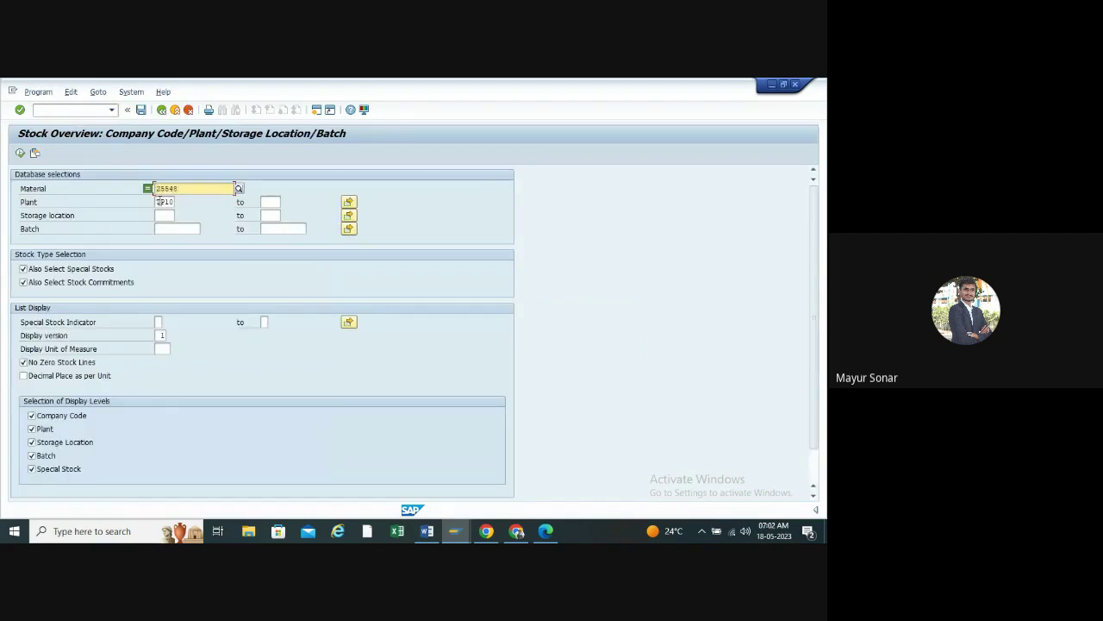
key(Tab)
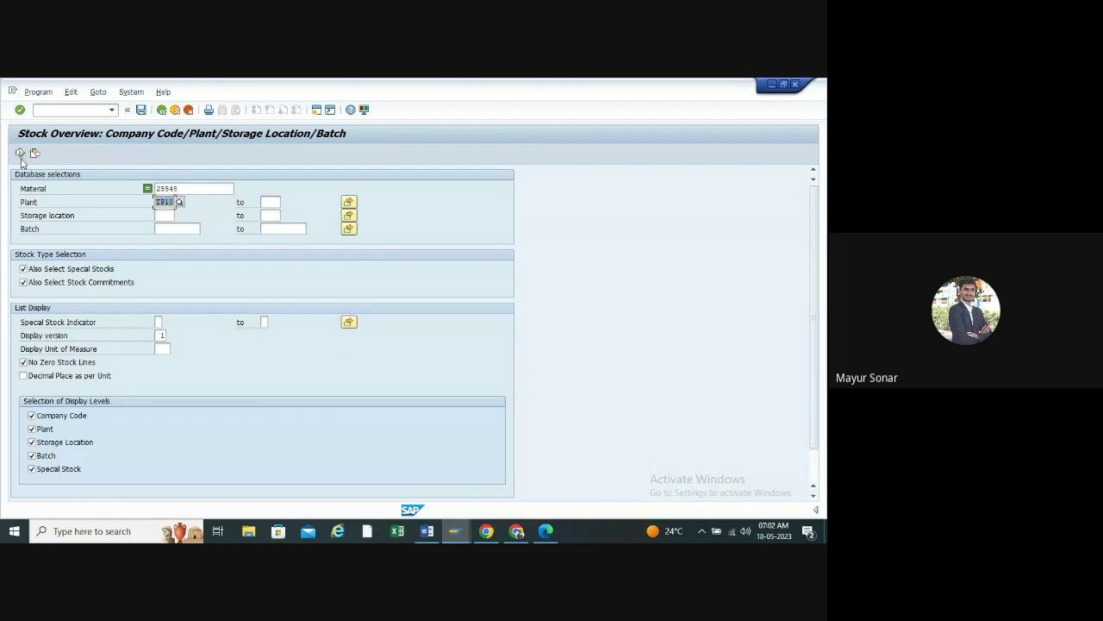
click(19, 154)
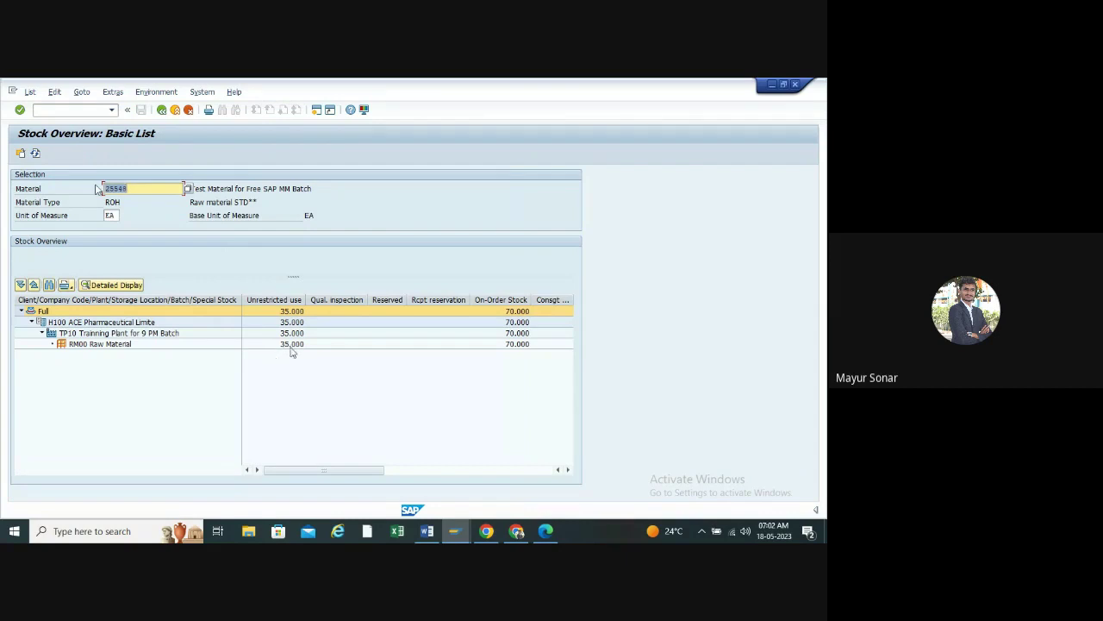
- Return to the purchase order goods receipt, check the document again with a quantity of 50 and post it
click(772, 84)
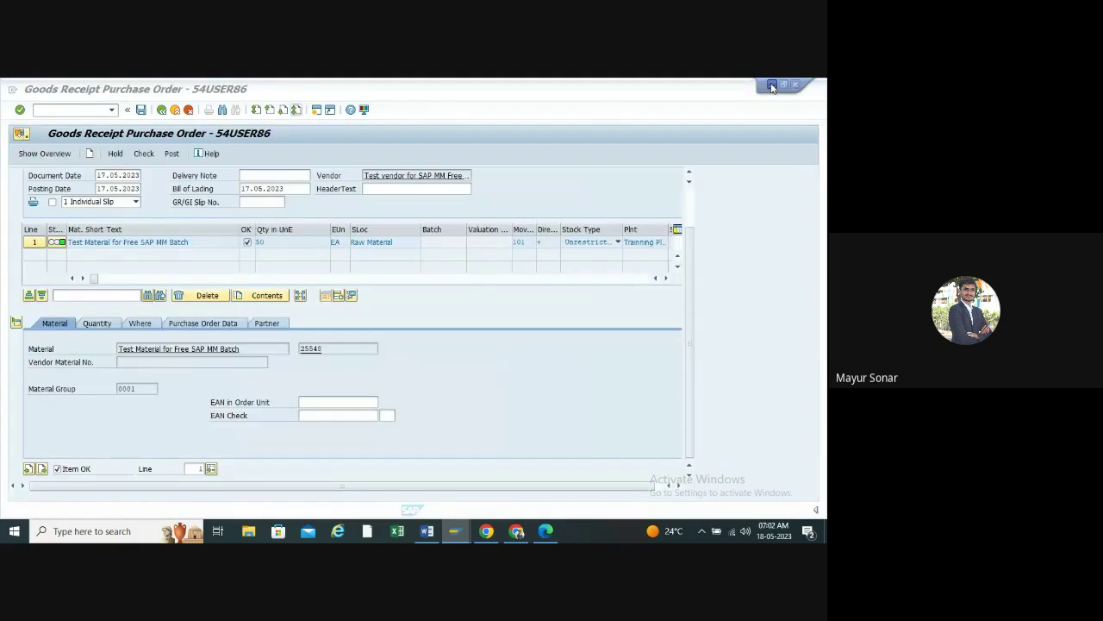
click(265, 243)
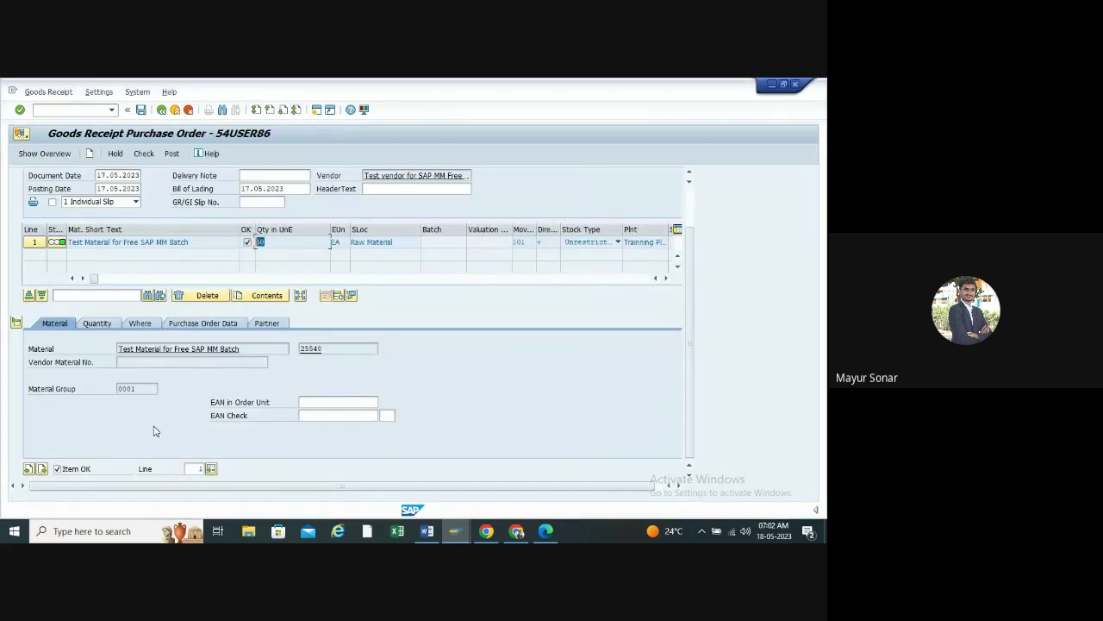
text(50)
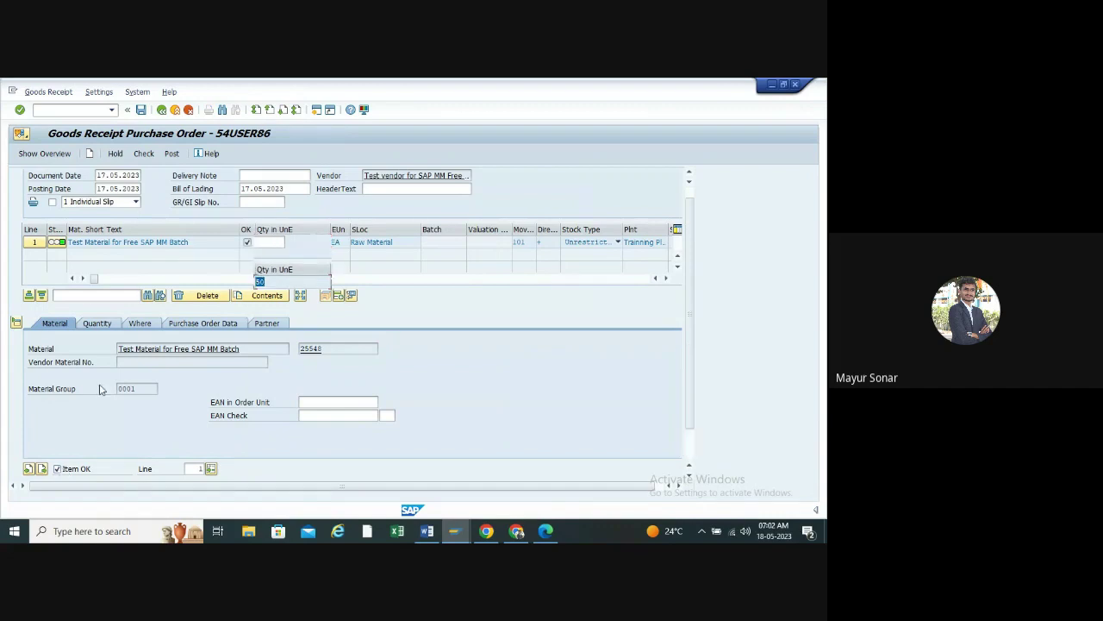
click(149, 156)
click(52, 509)
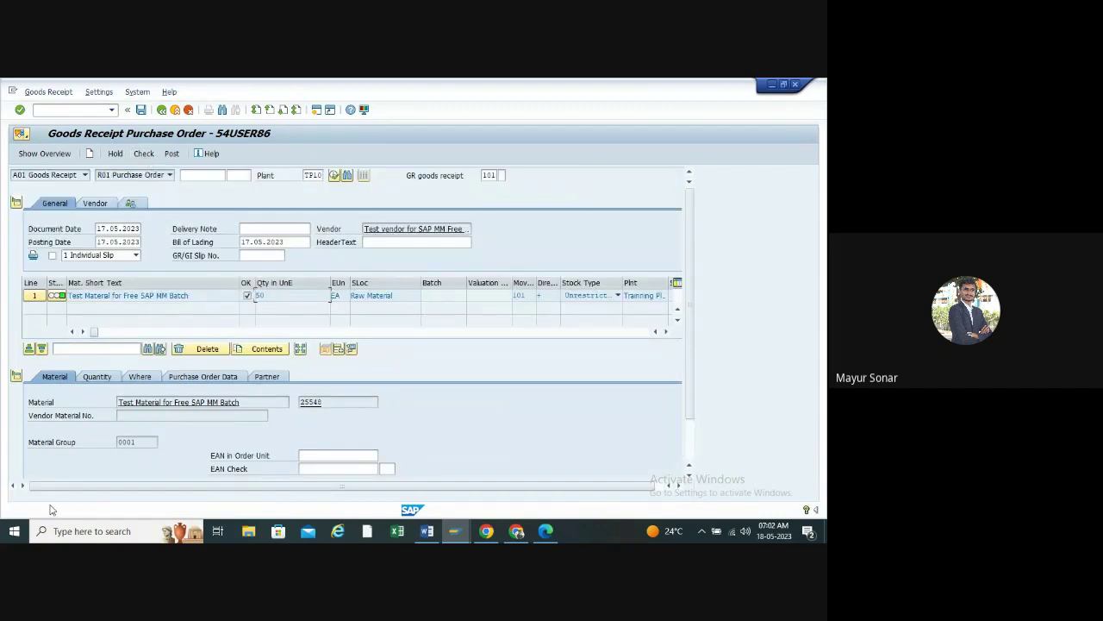
click(34, 512)
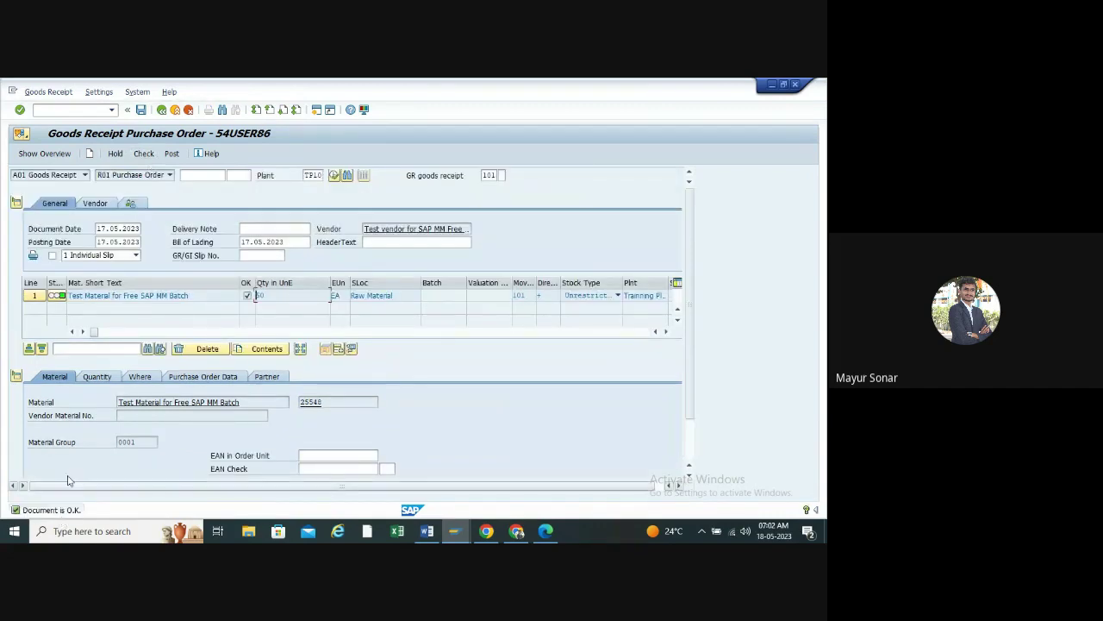
click(174, 154)
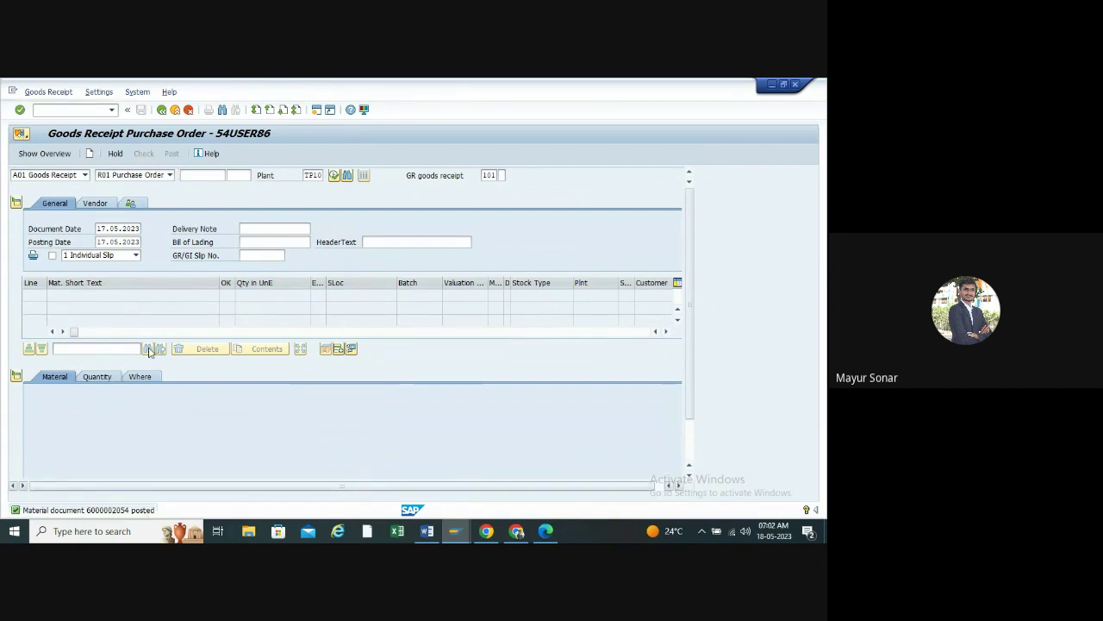
- Copy the posting message's heading from its long text and paste it as a new final paragraph in the FREE SAP MM Training Document in Word
double_click(129, 510)
click(89, 122)
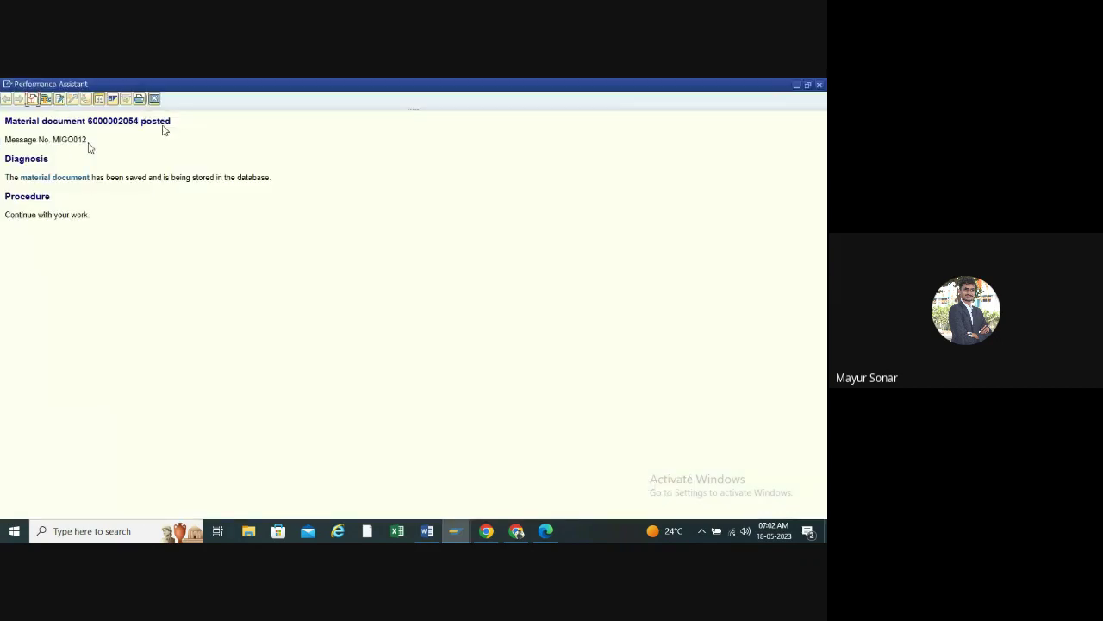
drag(171, 122, 16, 128)
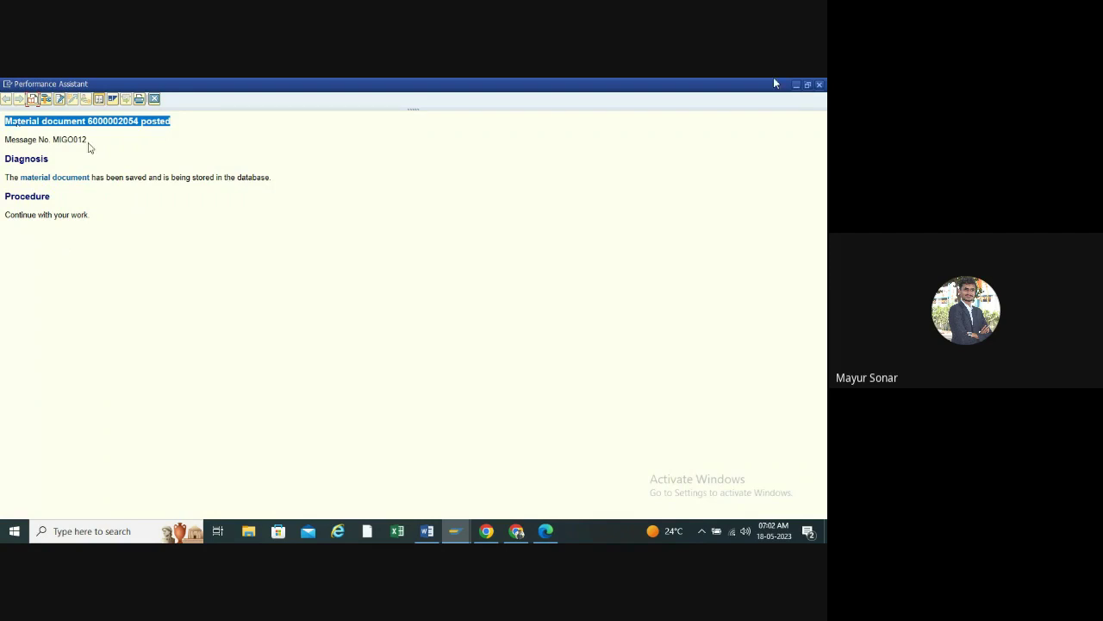
click(793, 85)
key(alt+Tab)
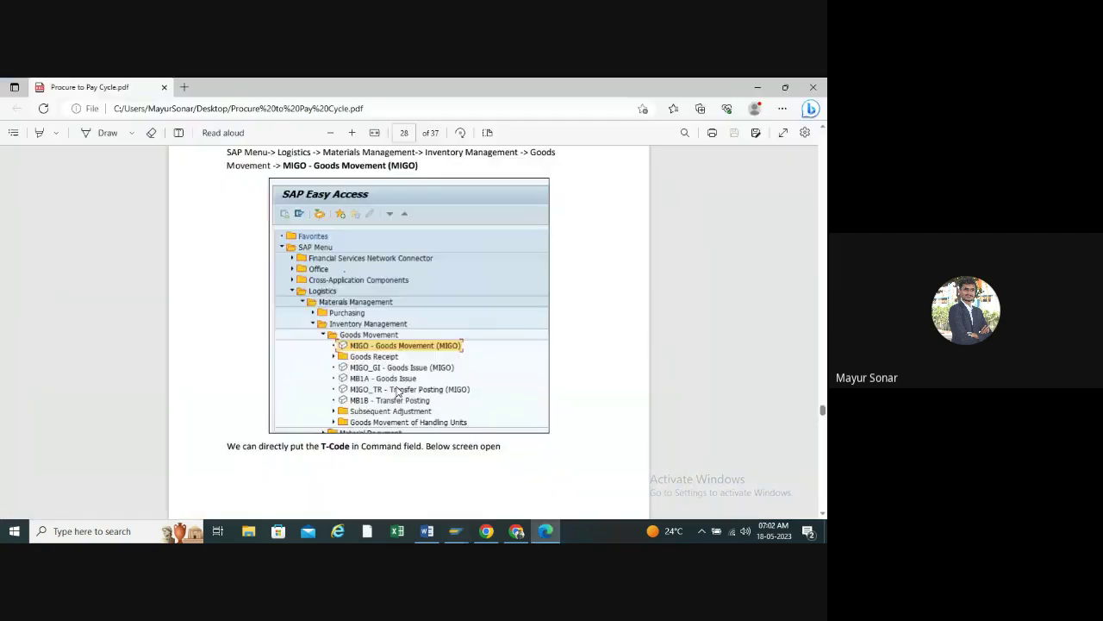
click(429, 527)
click(448, 392)
key(Return)
key(Return)
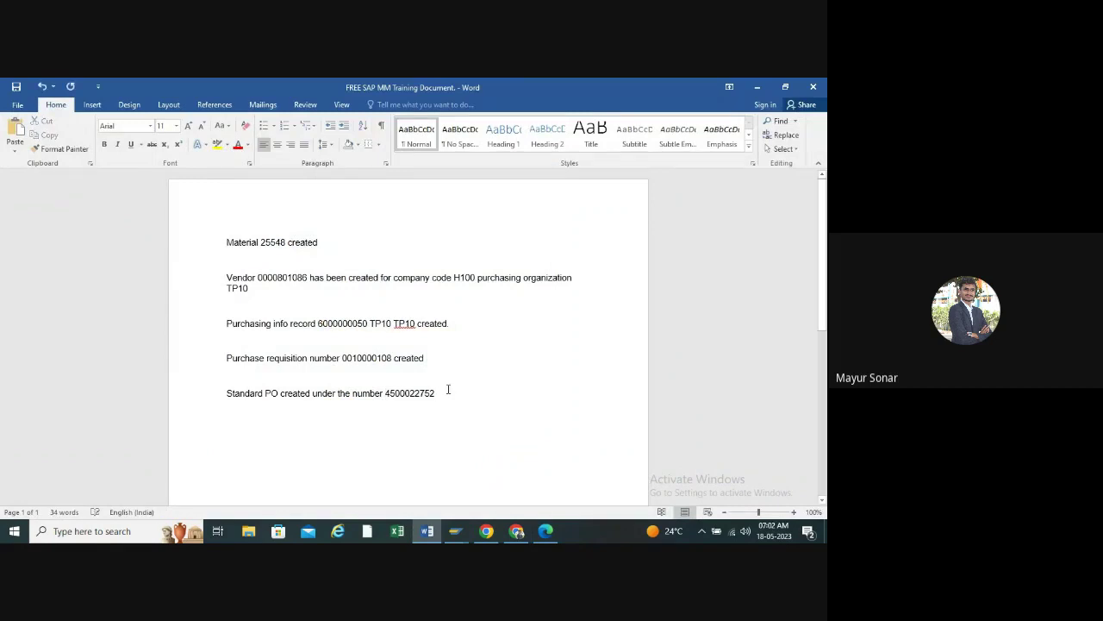
key(ctrl+v)
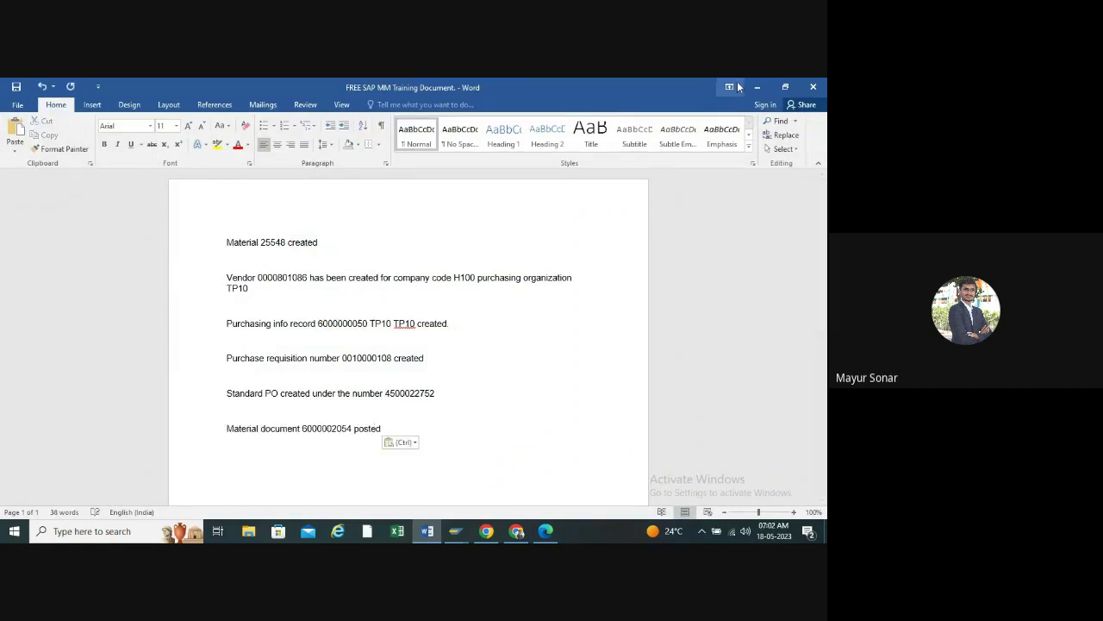
- Switch back to SAP's stock overview and refresh the stock figures for material 25548
key(alt+Tab)
click(456, 532)
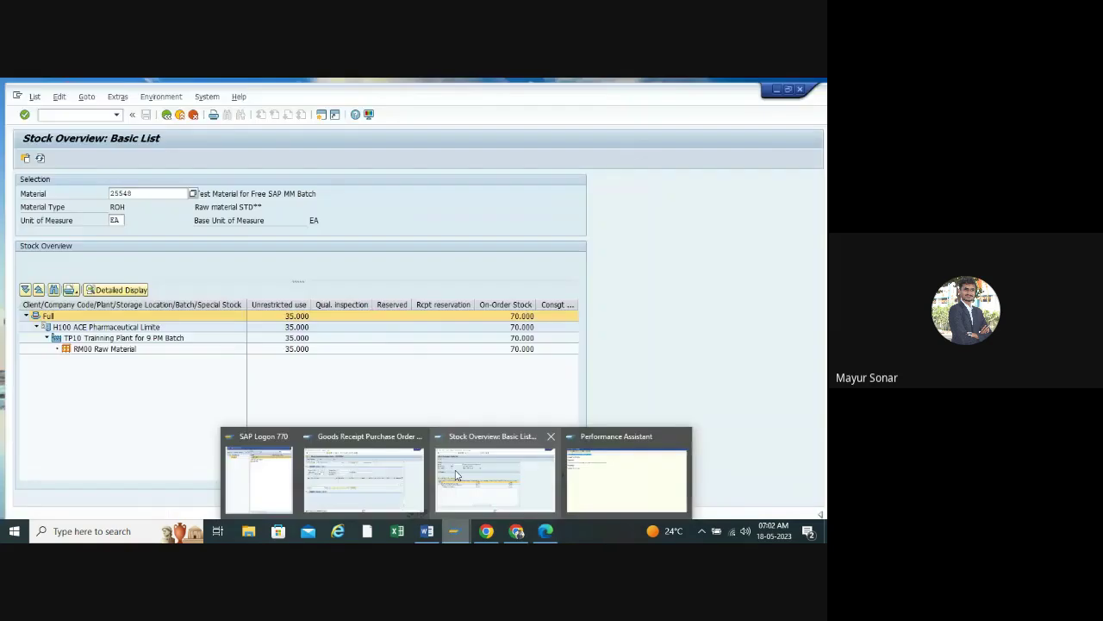
click(456, 474)
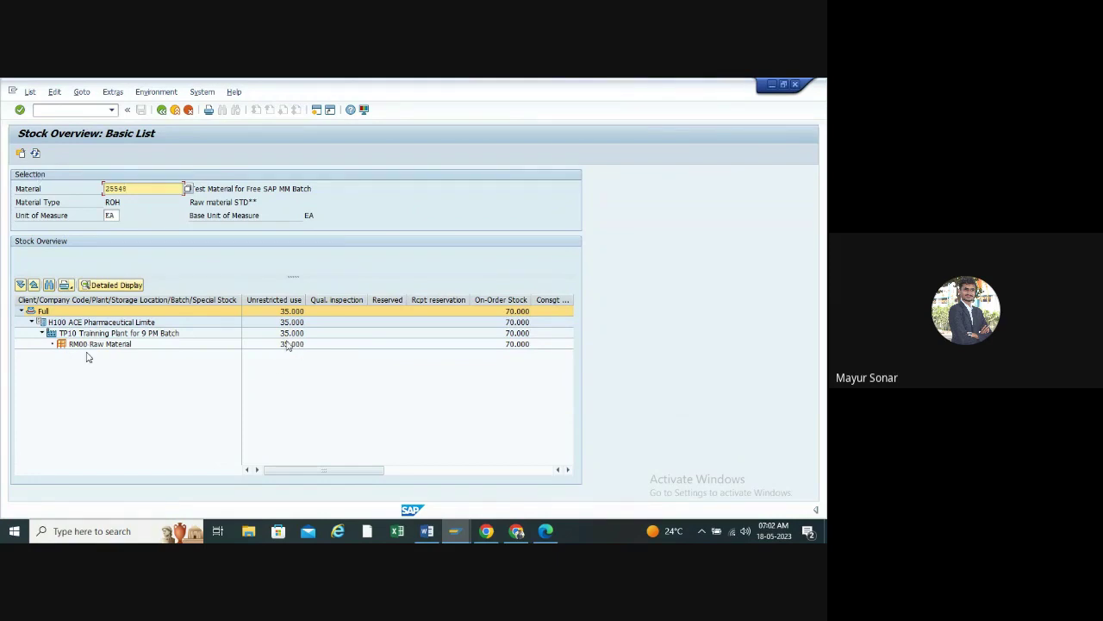
click(35, 153)
- Switch to Procure to Pay Cycle.pdf and look through its goods receipt instructions from page 28 onward
click(772, 85)
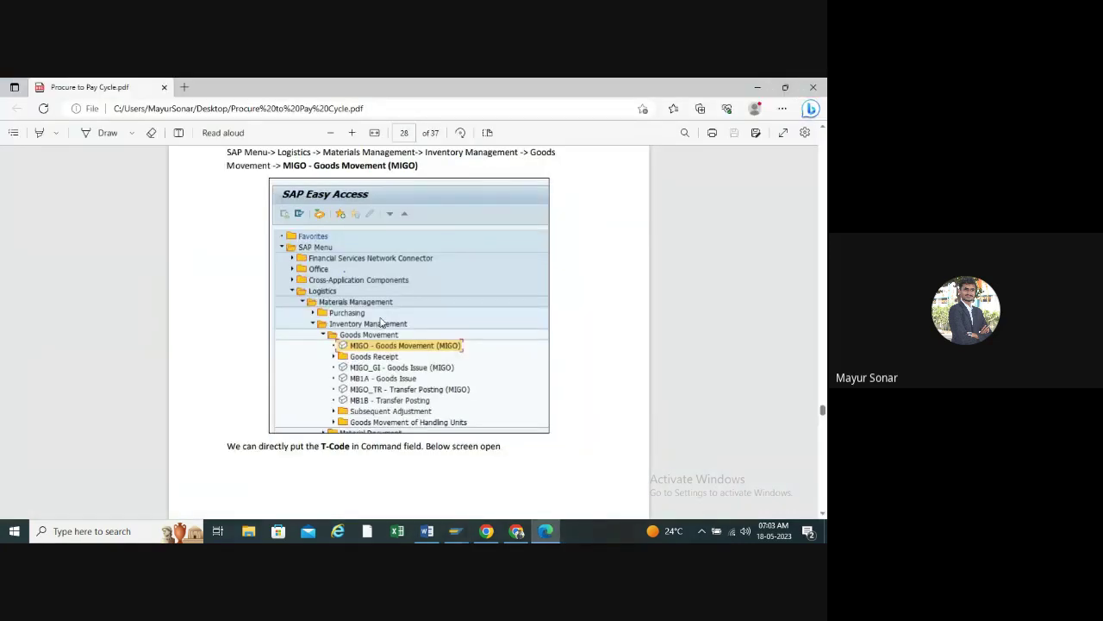
scroll(380, 320, down, 5)
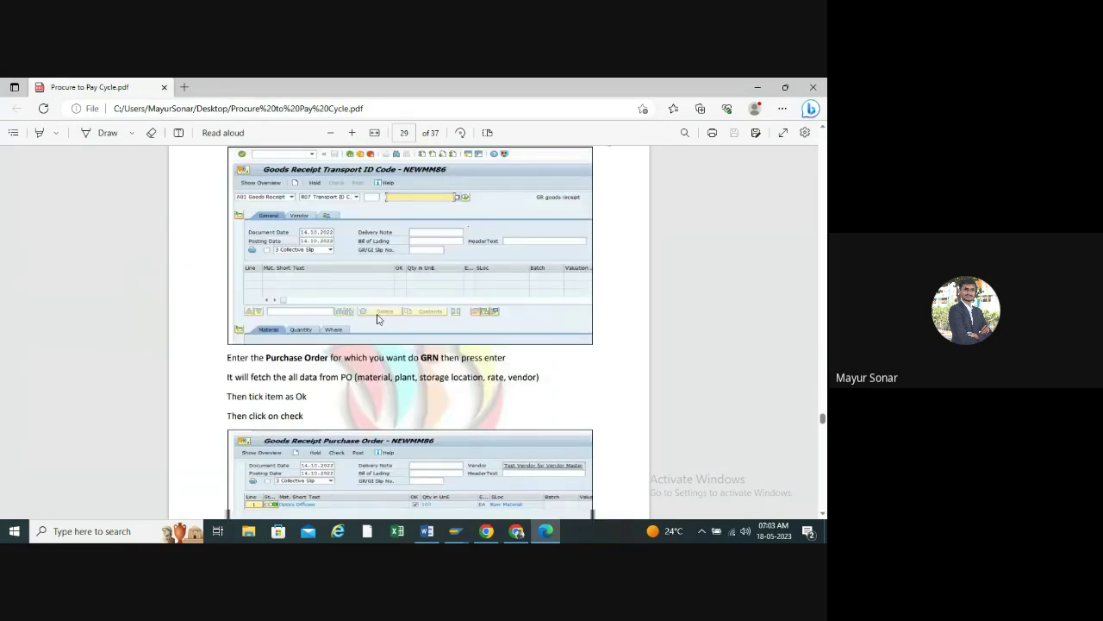
scroll(376, 319, down, 3)
scroll(377, 319, down, 2)
click(758, 87)
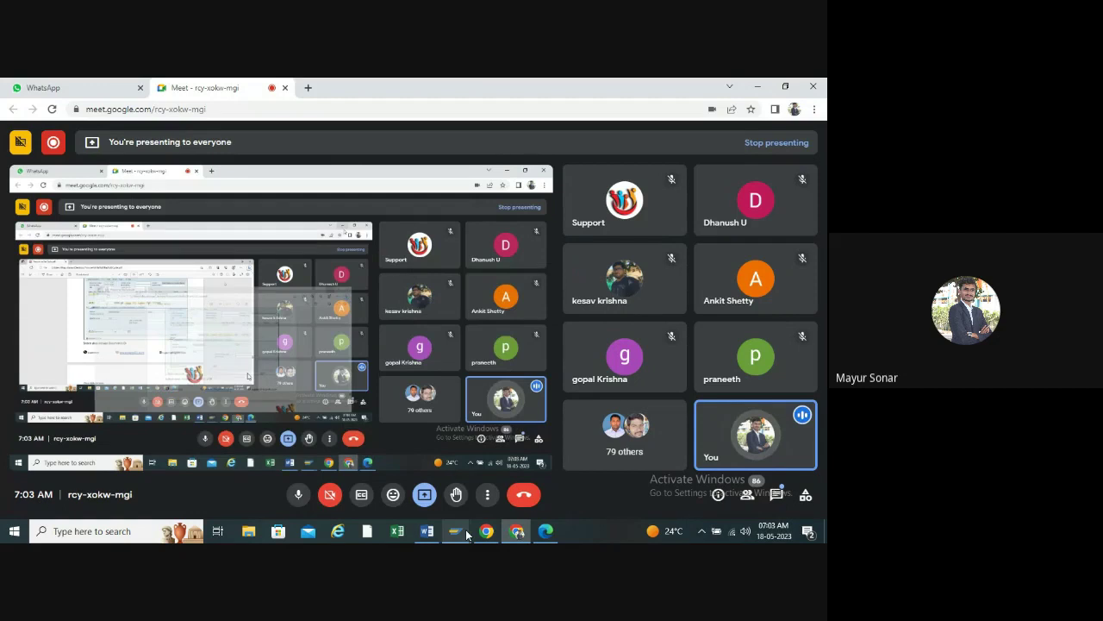
- Return to SAP's goods receipt transaction, set the action to A04 Display with R02 Material Document, and display the posted 2023 material document
mouse_move(455, 530)
click(388, 475)
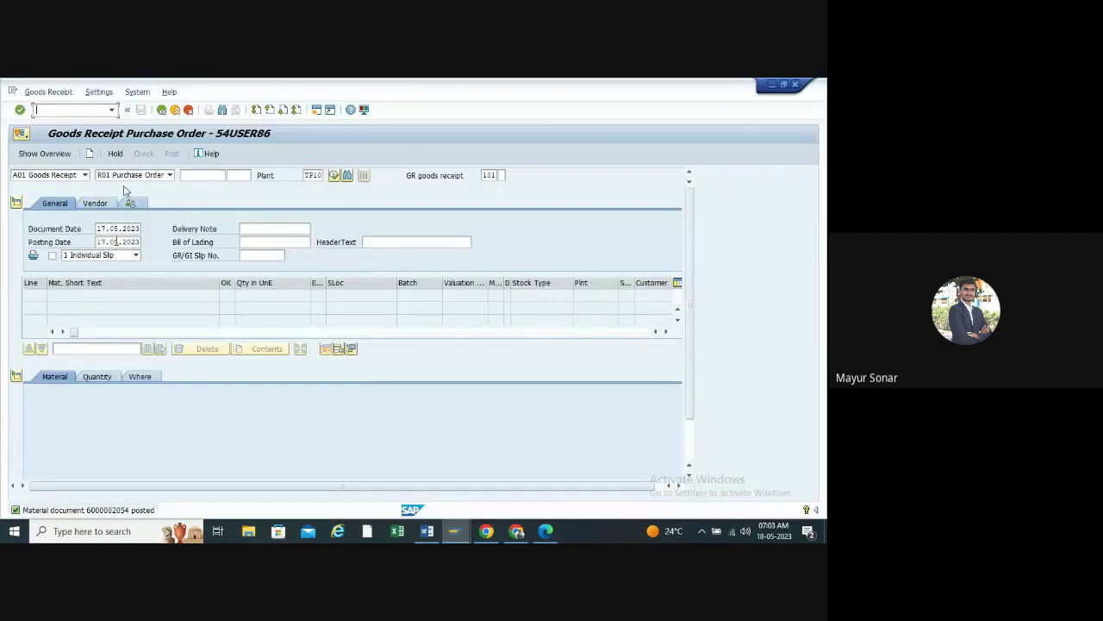
click(86, 175)
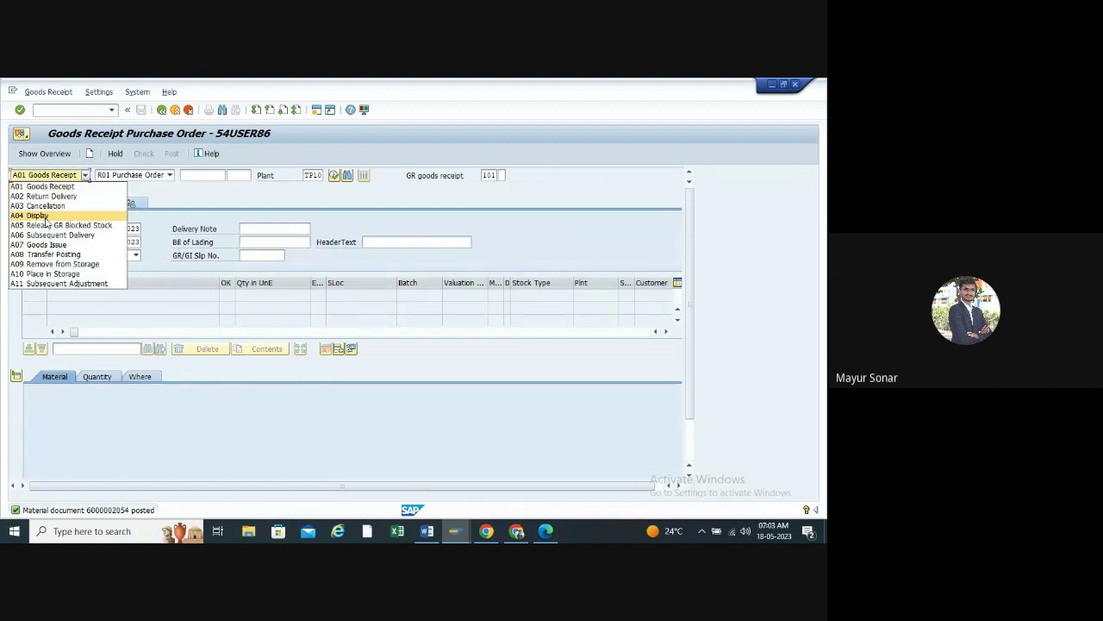
click(39, 215)
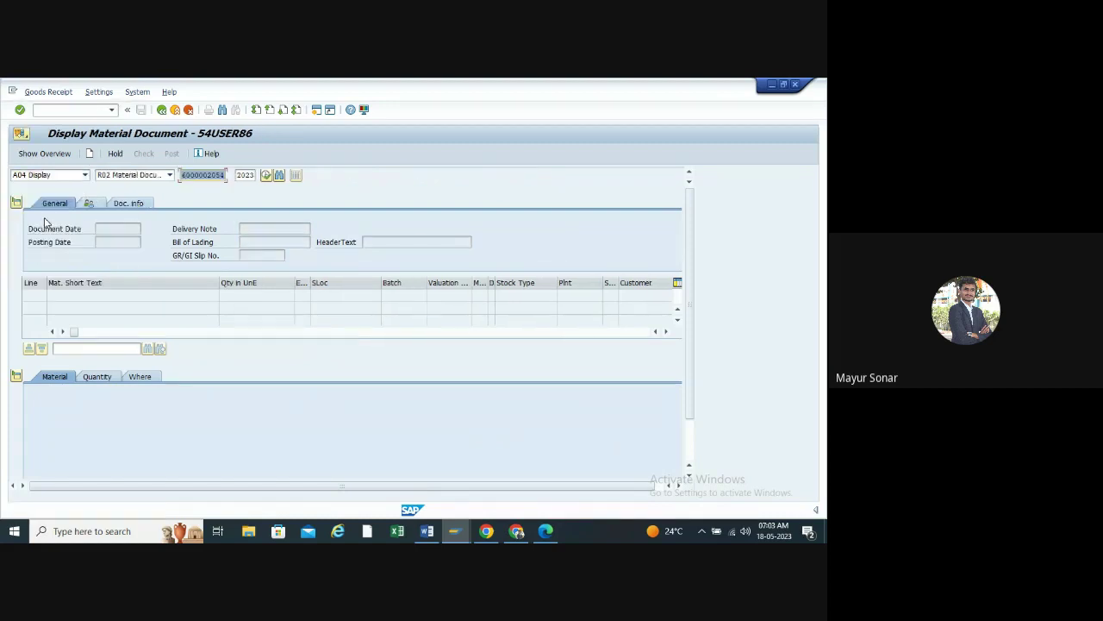
key(shift+Tab)
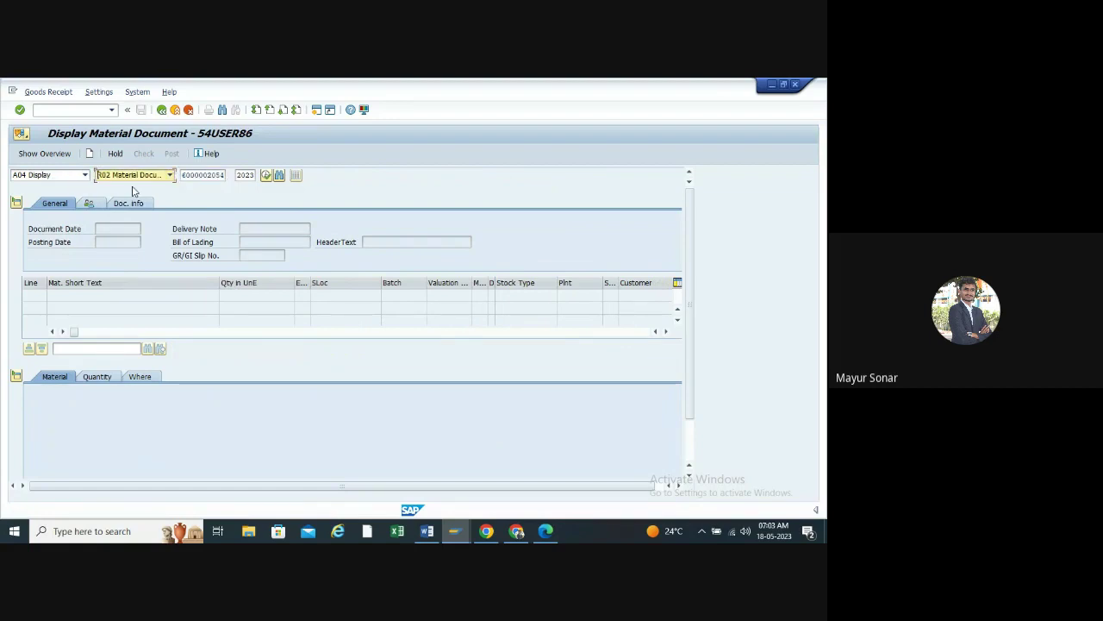
key(Tab)
key(BackSpace)
text(3)
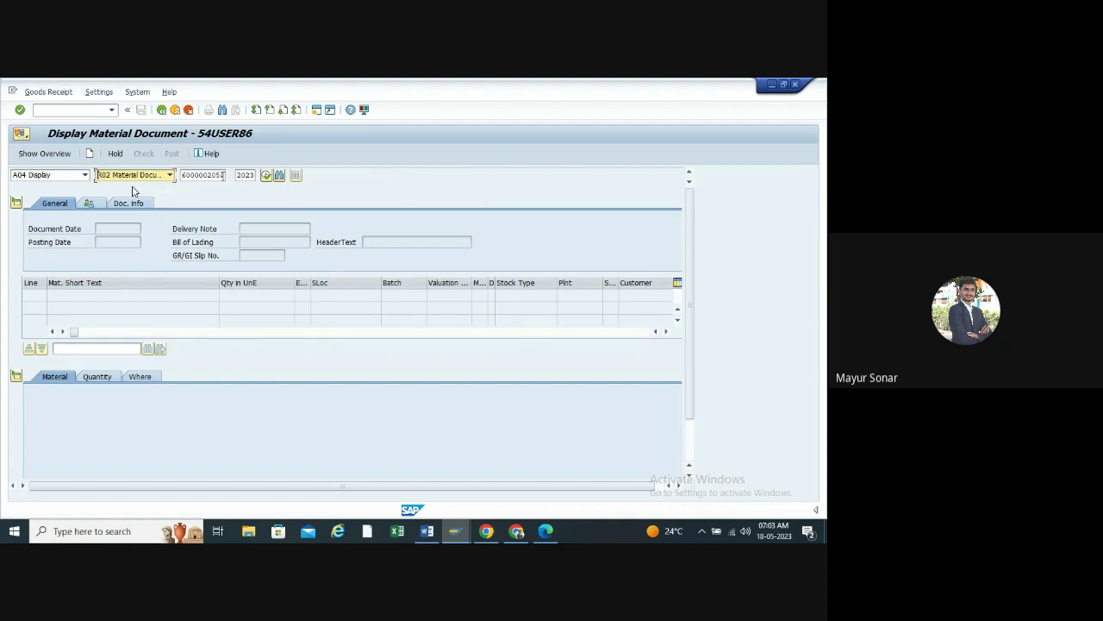
key(ctrl+z)
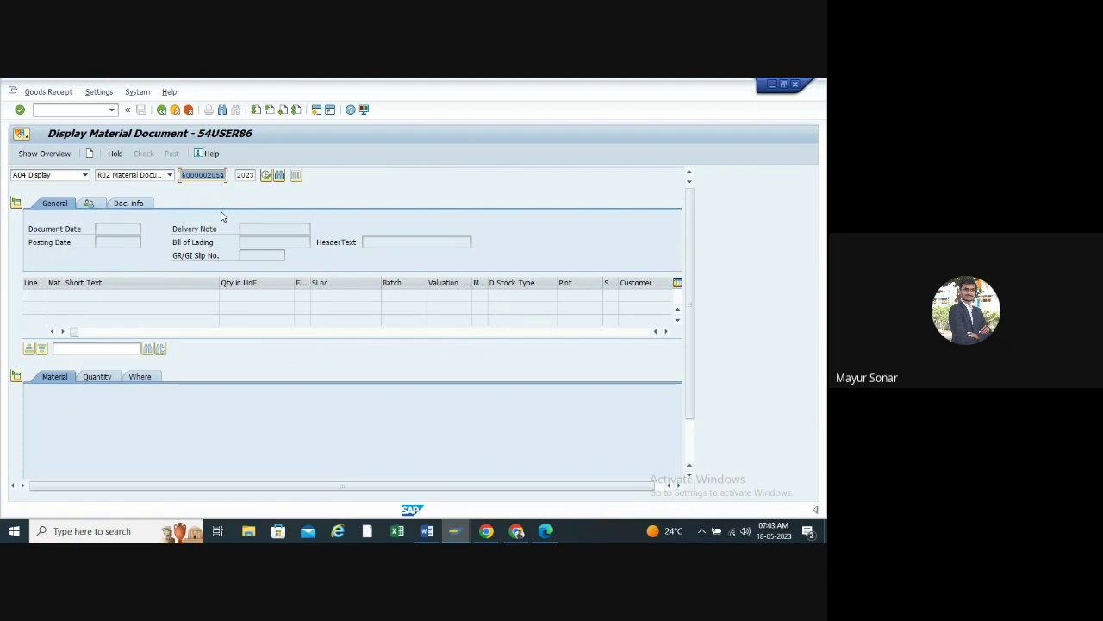
key(Return)
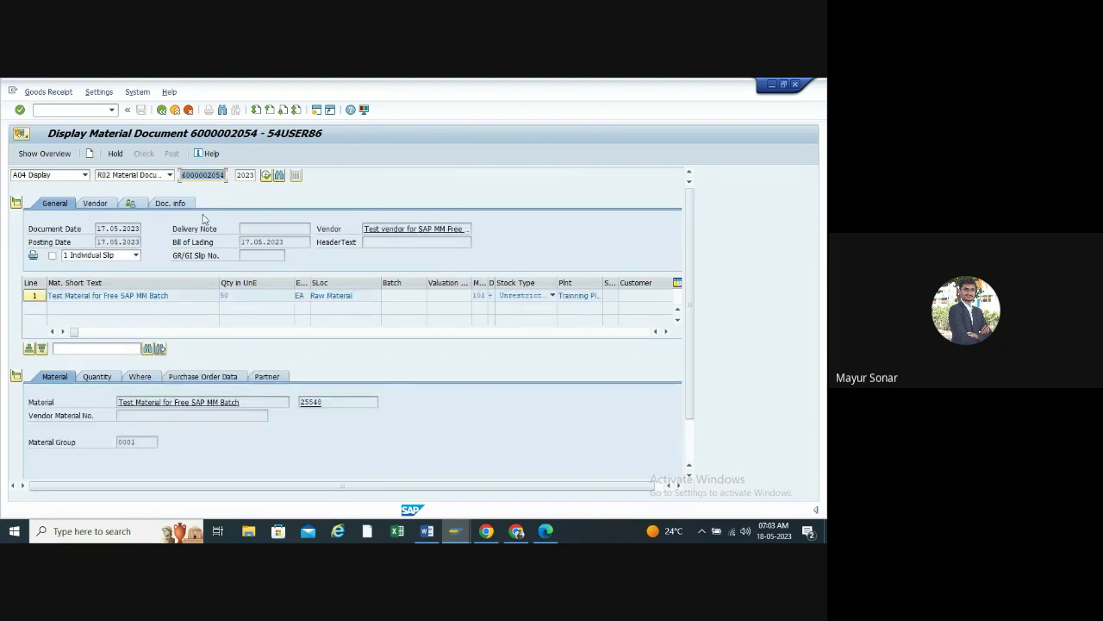
- Review the posted item's quantity, location, purchase order and partner details
click(184, 296)
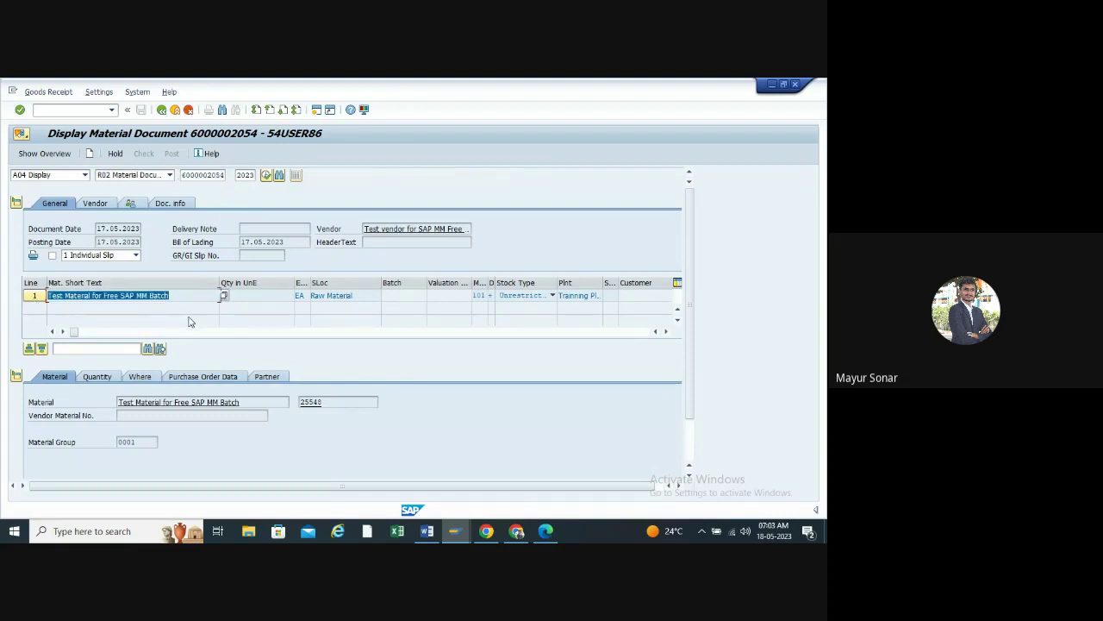
click(97, 377)
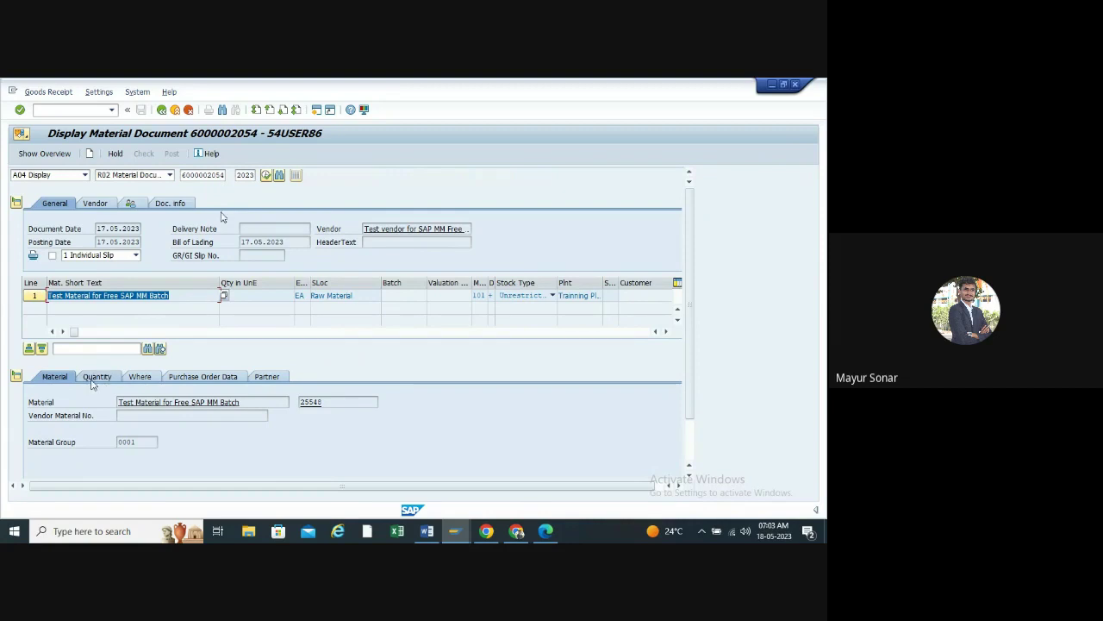
click(153, 376)
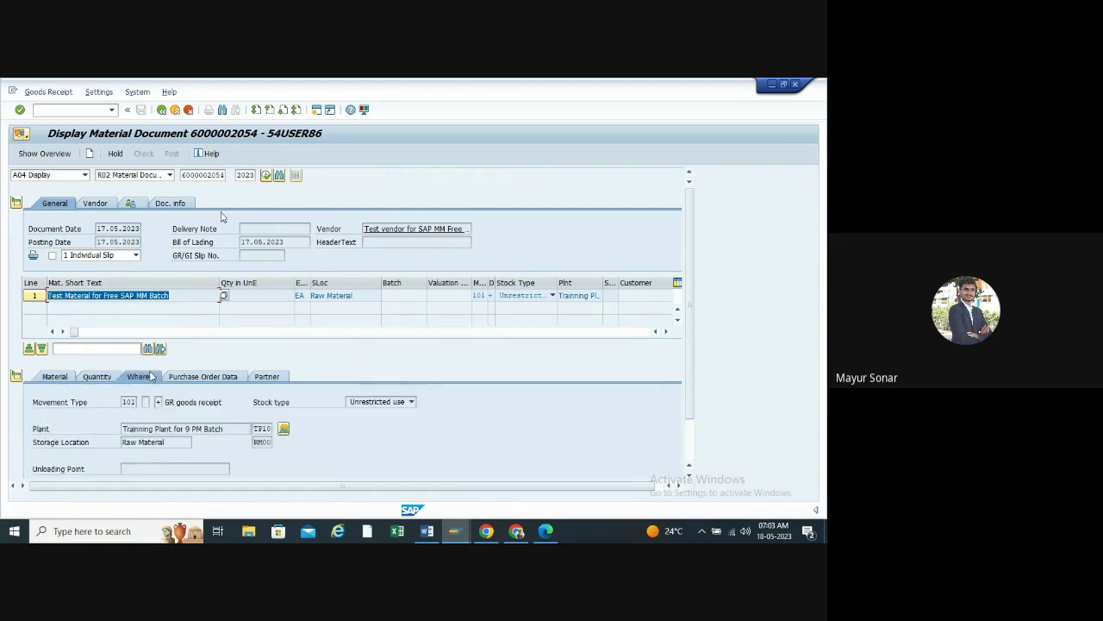
click(203, 376)
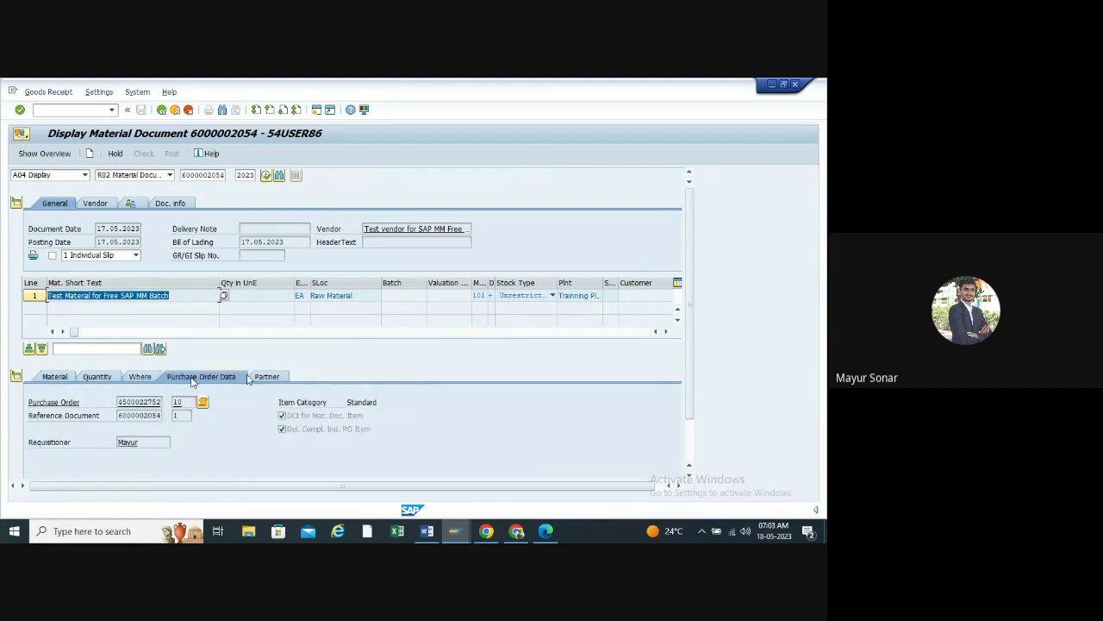
click(264, 379)
click(209, 379)
- Open the purchase order from the item's purchase order data, view its Purchase Order History and select the order number
double_click(141, 401)
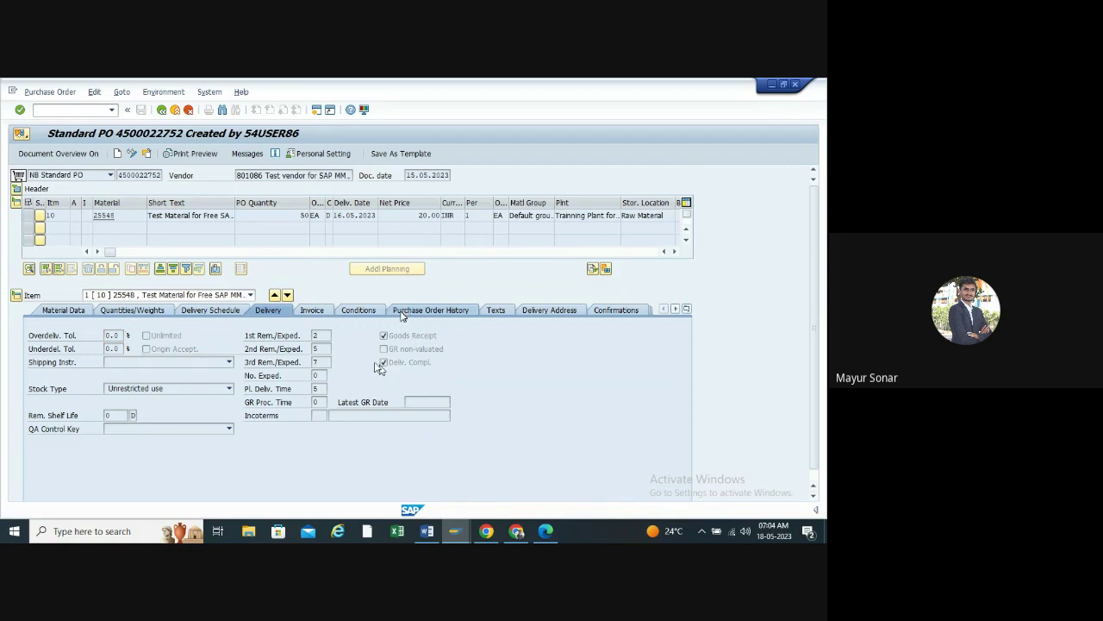
click(429, 311)
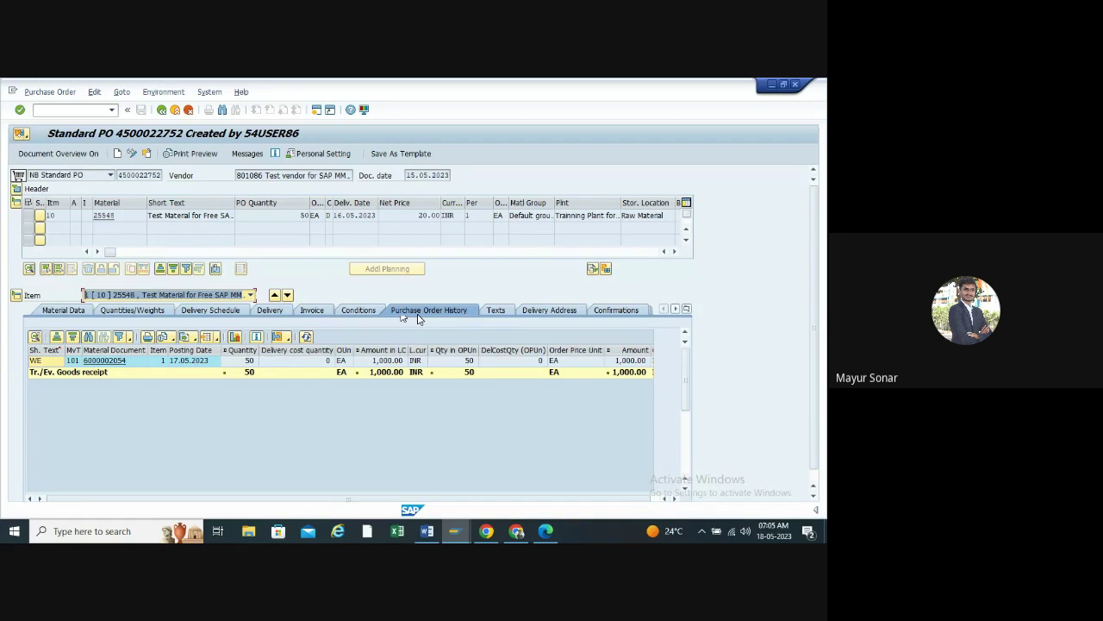
drag(162, 175, 52, 171)
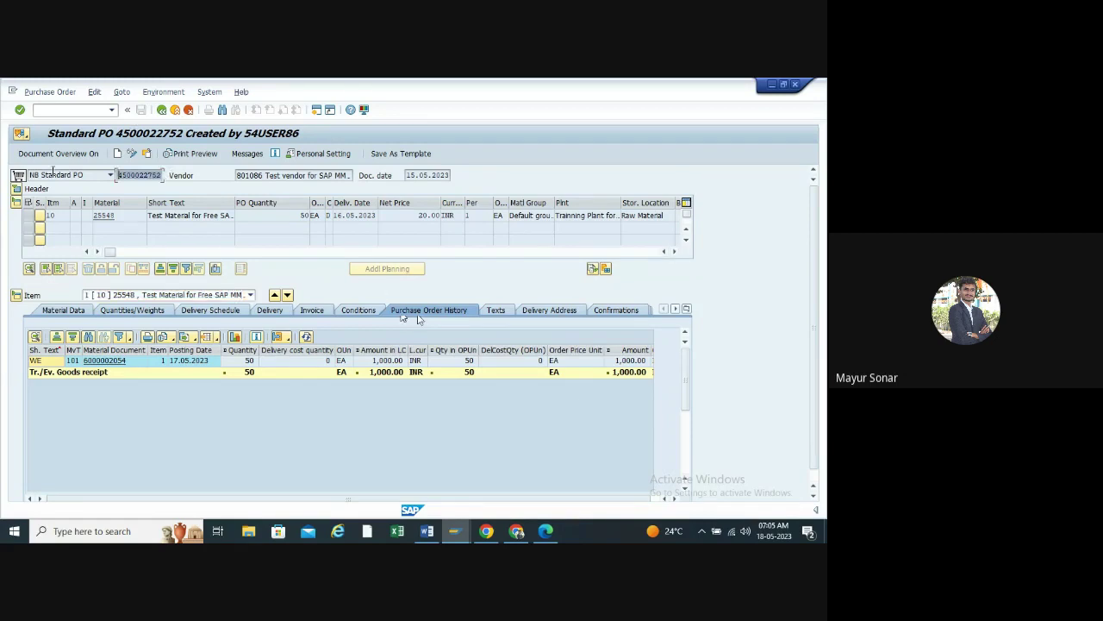
- Leave the purchase order, reopen the MIGO goods movement transaction and set the action to A03 Cancellation
click(161, 110)
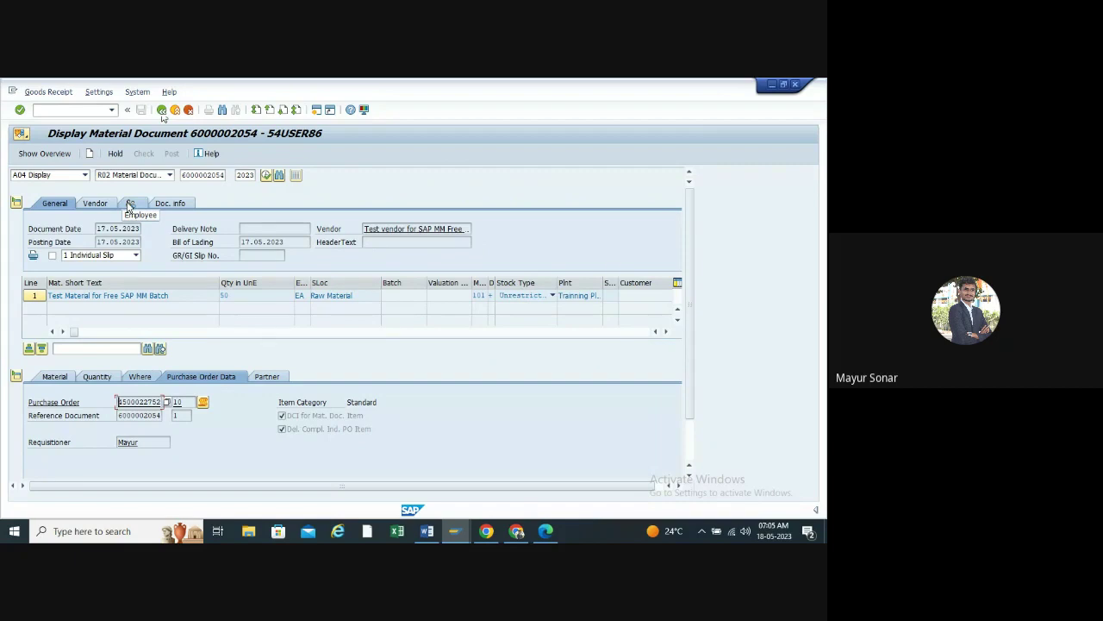
click(162, 111)
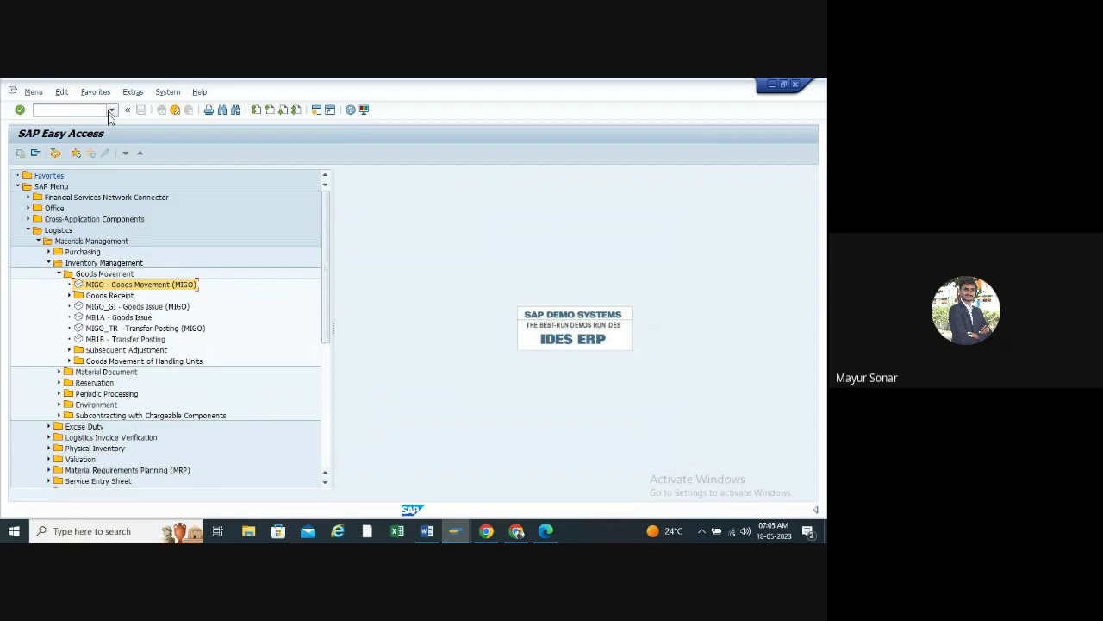
double_click(105, 287)
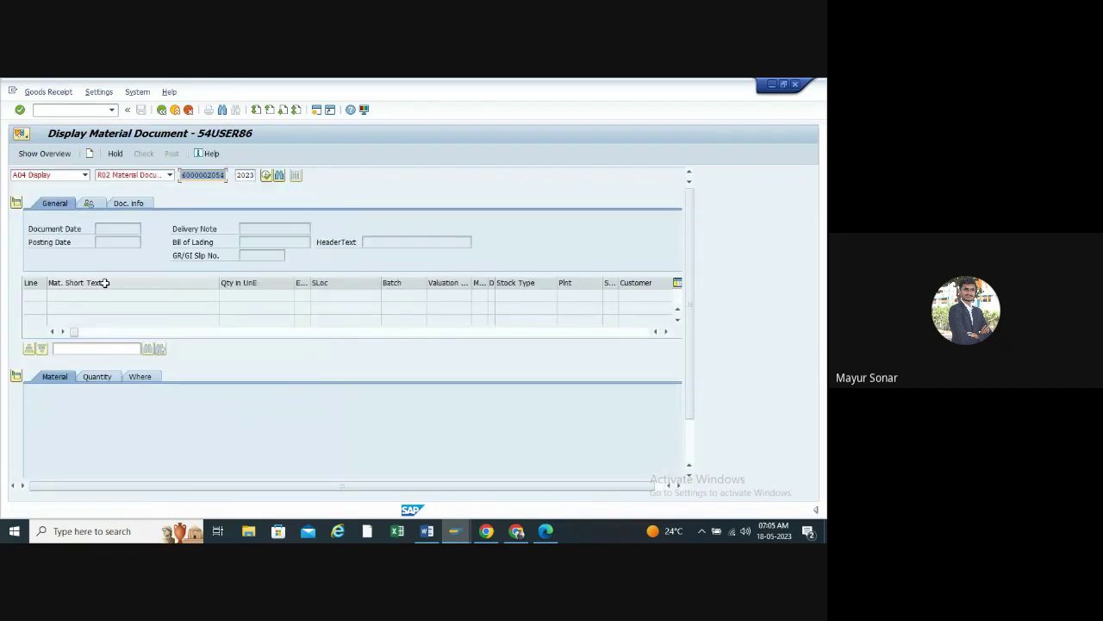
click(85, 175)
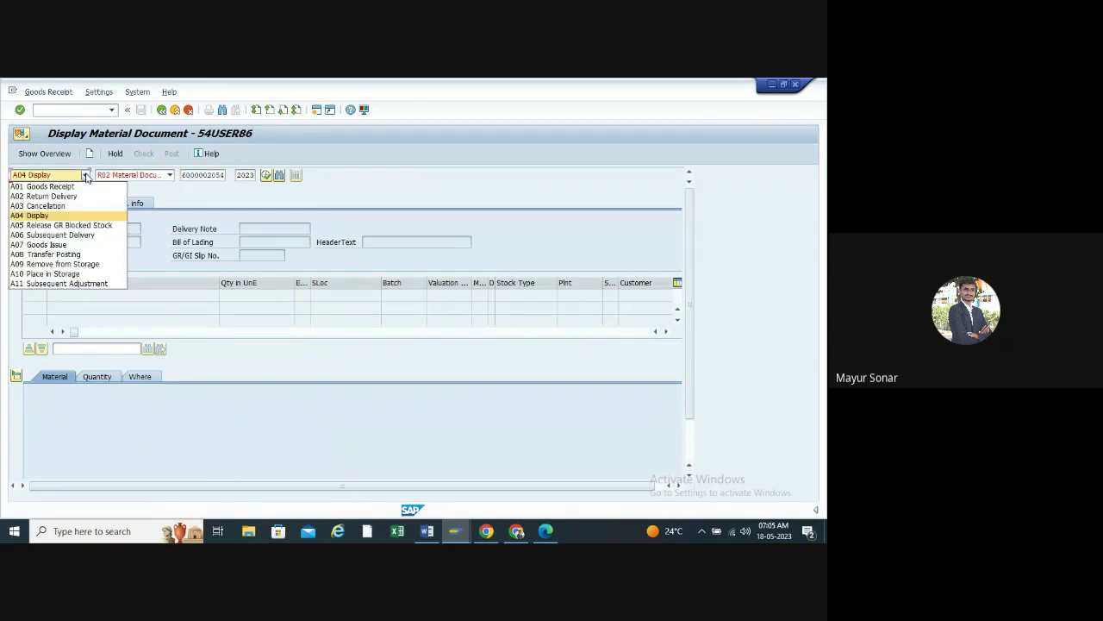
click(58, 207)
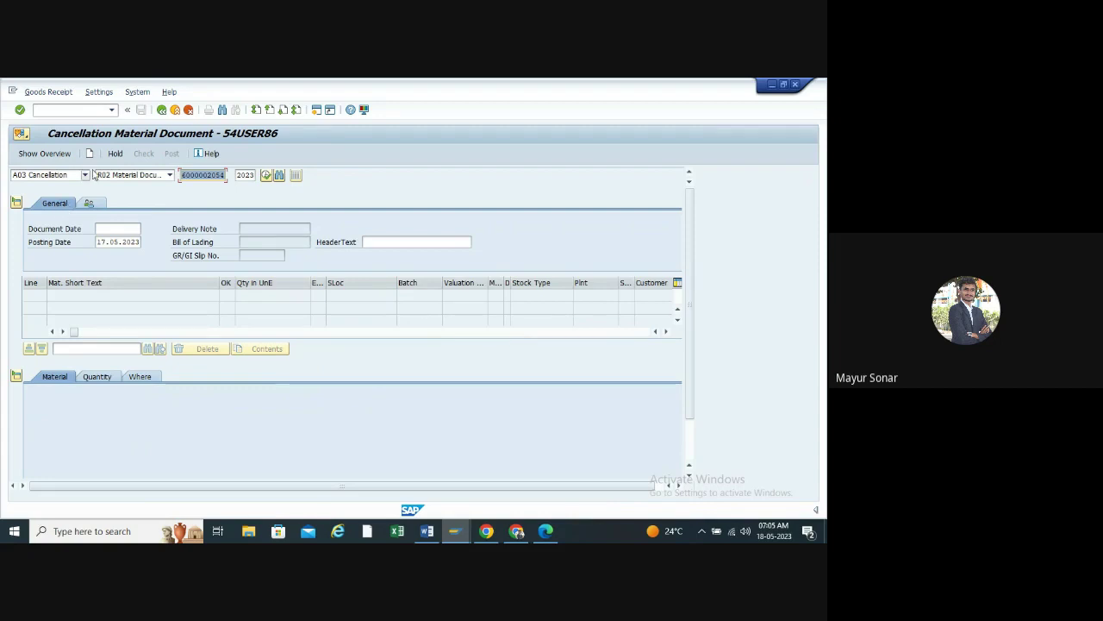
click(86, 174)
click(87, 175)
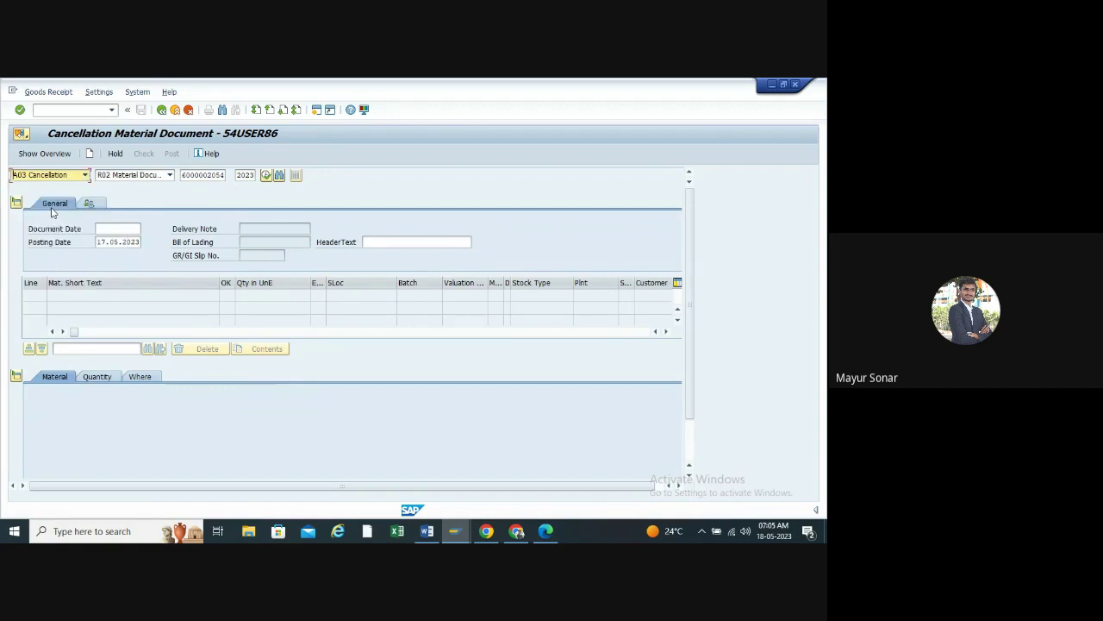
- Load the posted 2023 goods receipt for cancellation, using R02 Material Document as the reference
click(171, 174)
click(145, 188)
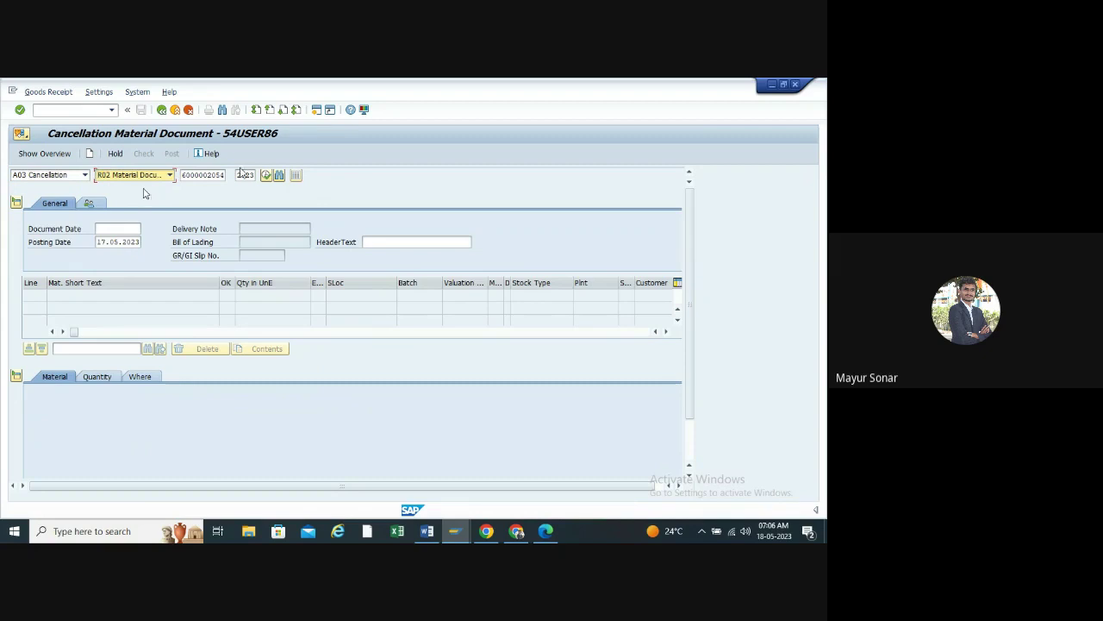
click(225, 175)
drag(224, 175, 144, 193)
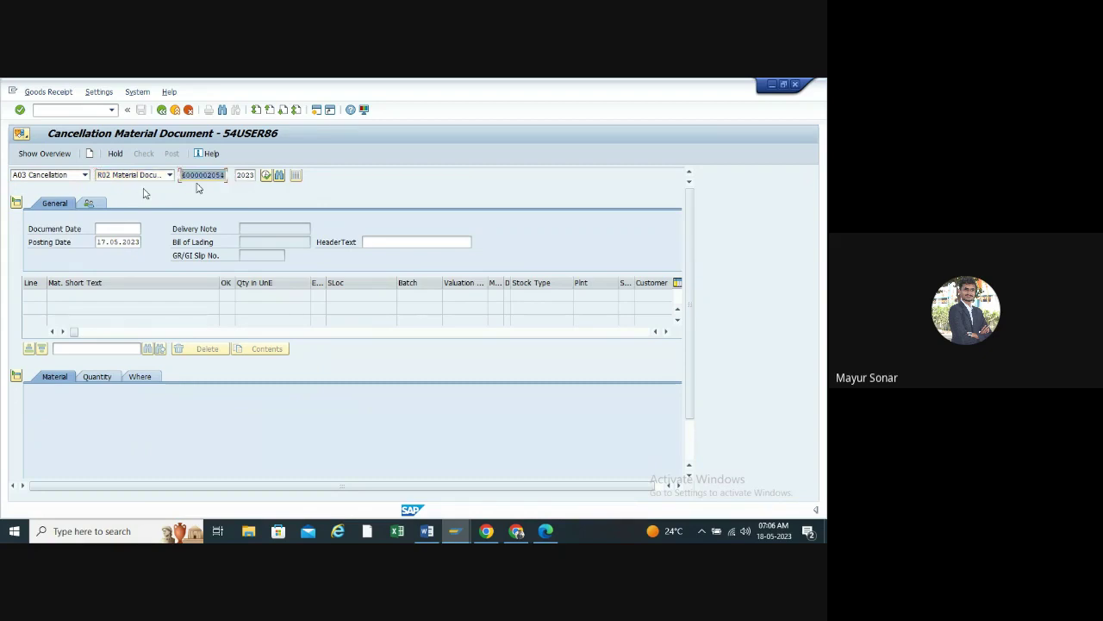
key(Return)
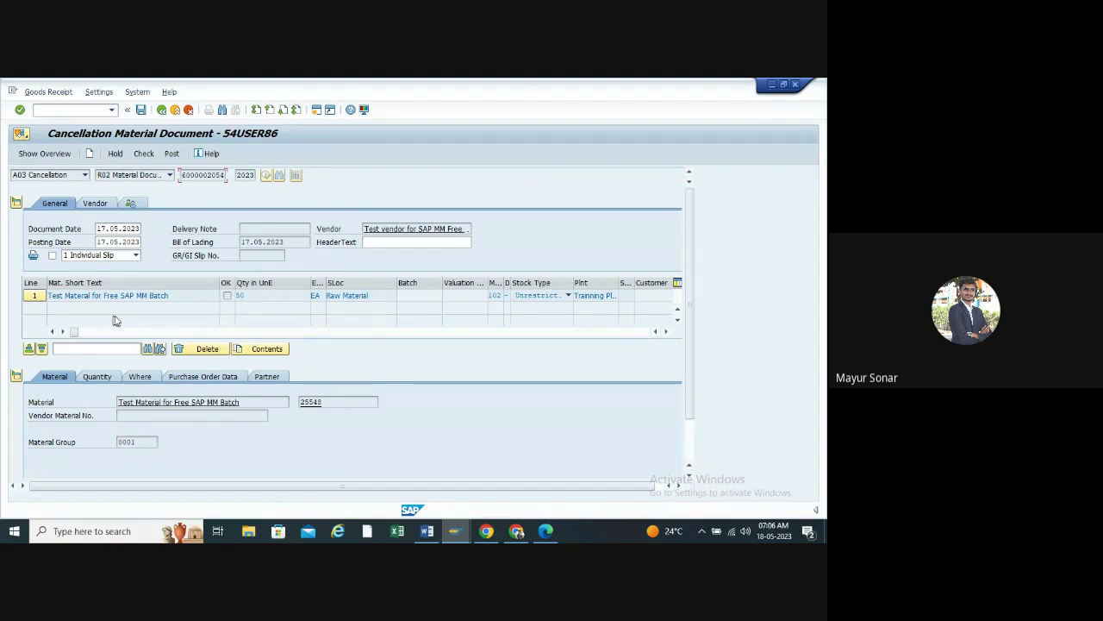
- Review the cancellation's general and vendor data, and widen the movement type and direction columns to inspect line 1
click(96, 205)
click(57, 205)
click(84, 205)
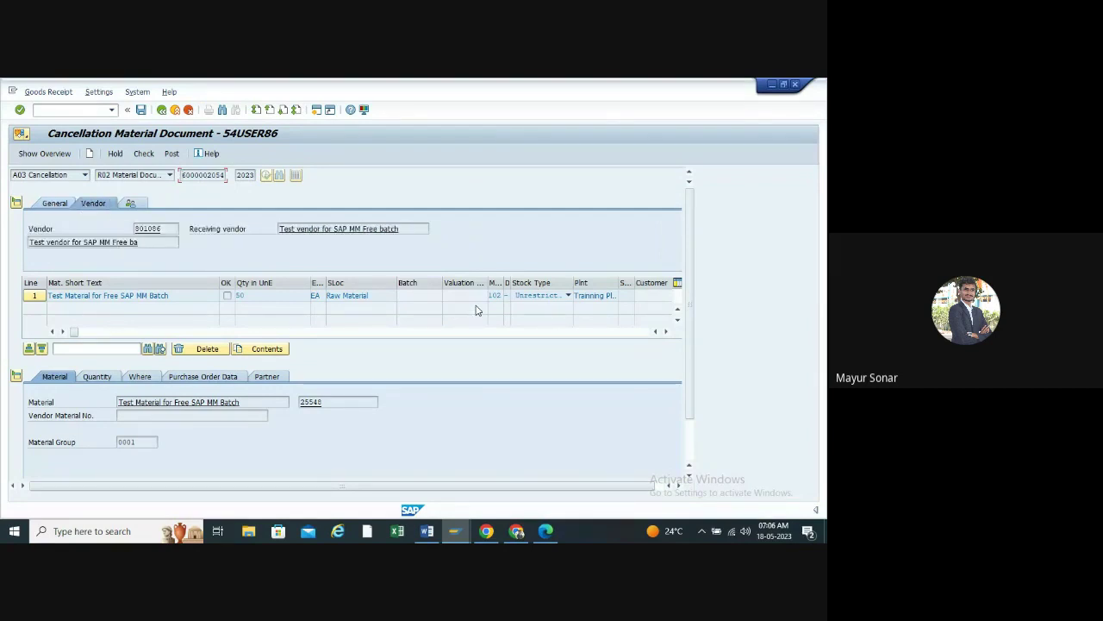
drag(504, 282, 513, 283)
click(510, 296)
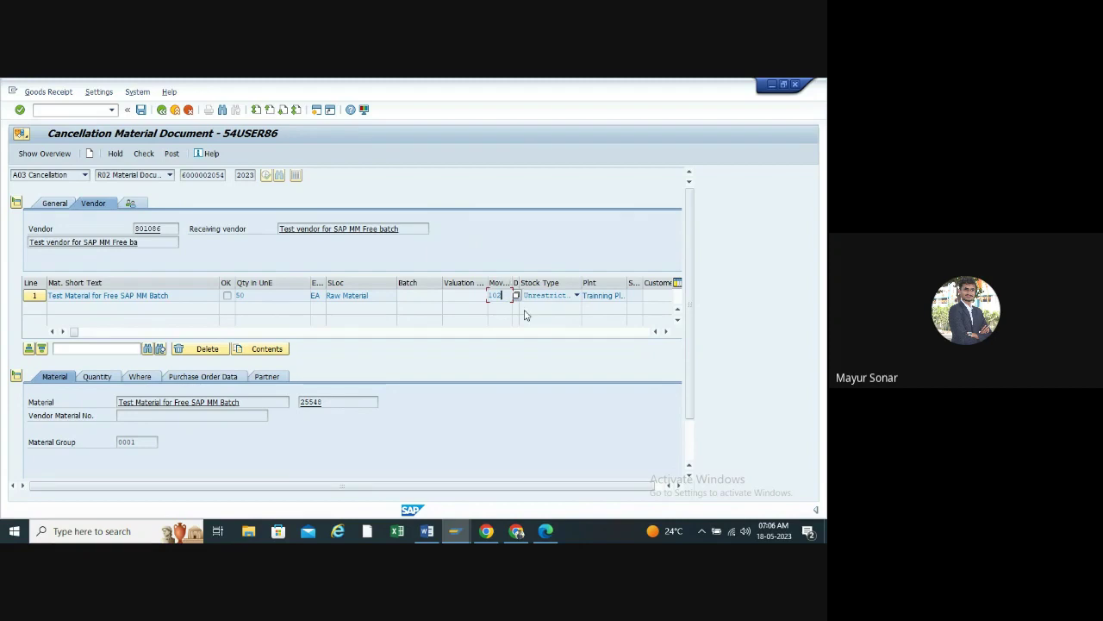
click(546, 295)
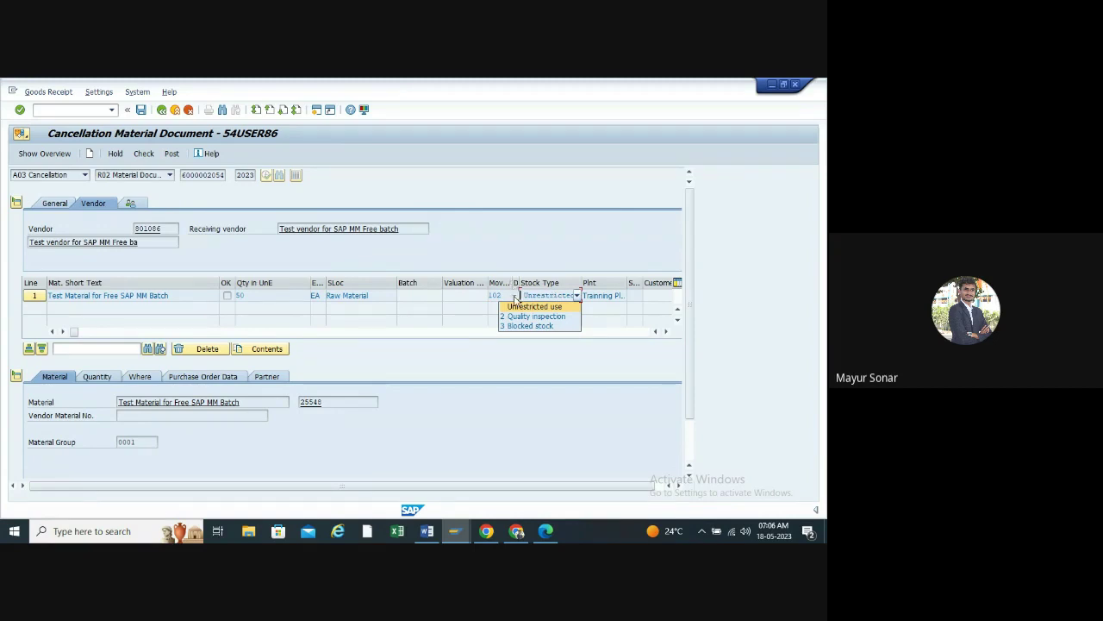
click(520, 285)
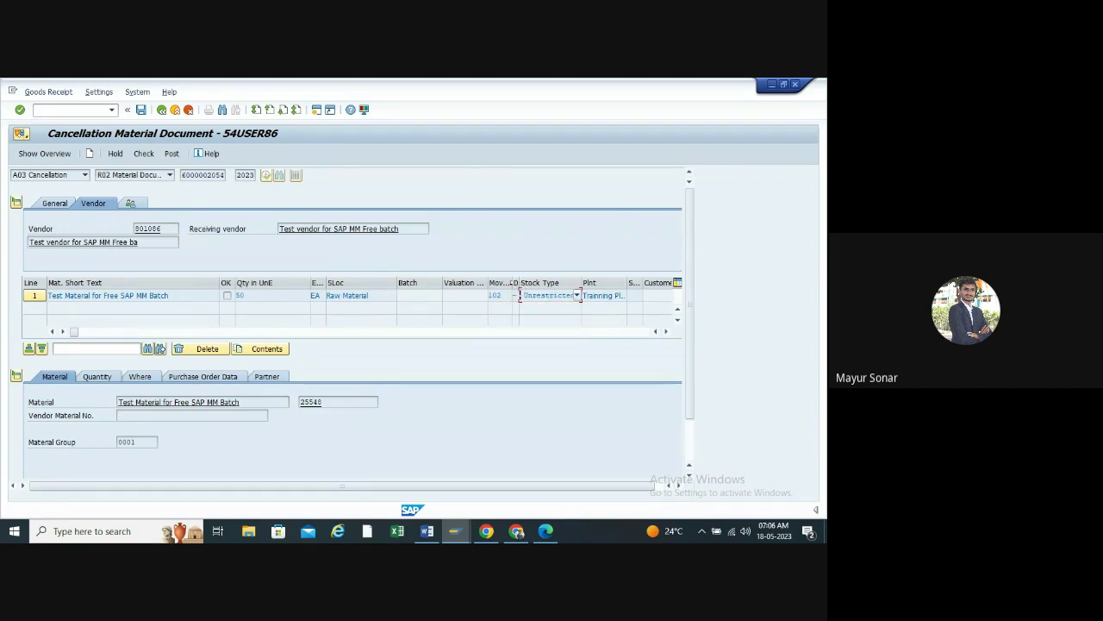
drag(522, 283, 545, 285)
click(527, 295)
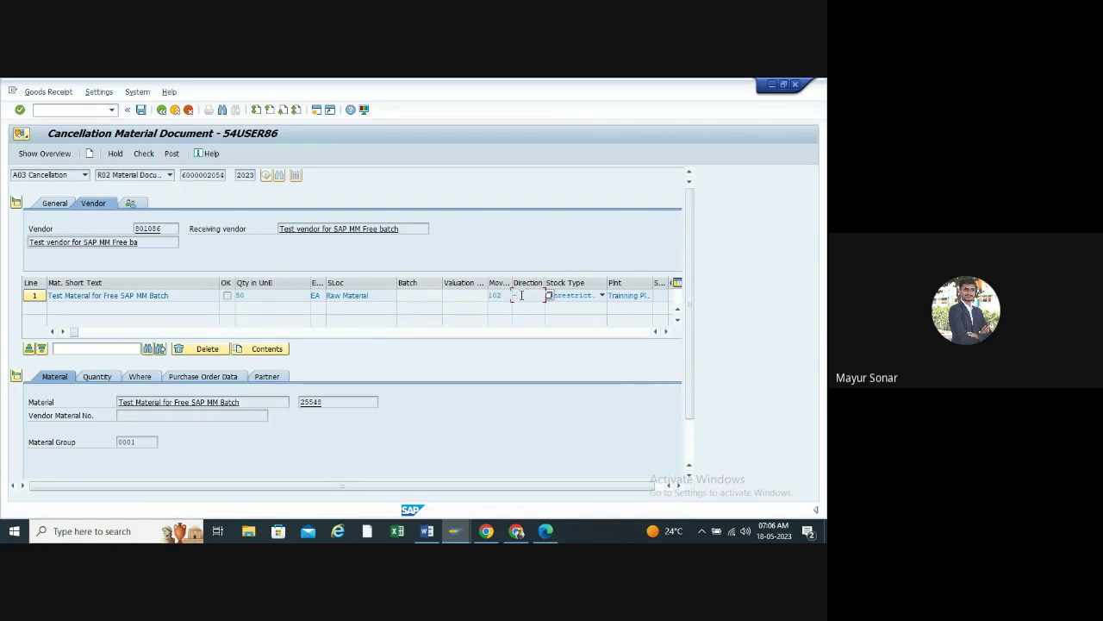
- Examine the cancellation item's quantity, location, purchase order, partner and material details
click(99, 377)
click(139, 377)
click(203, 376)
click(264, 378)
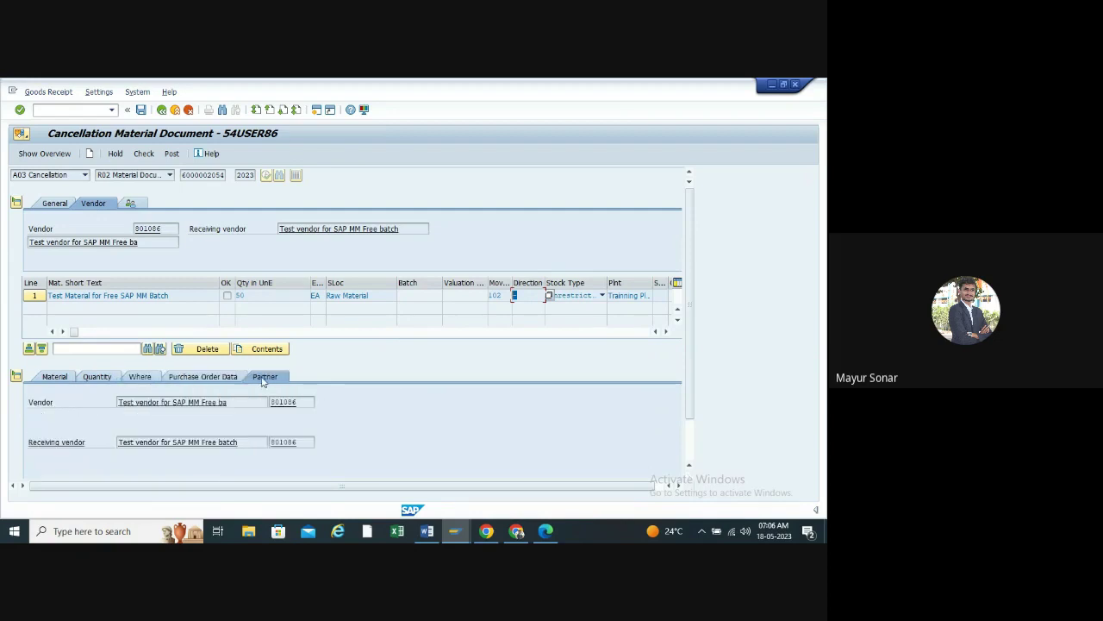
click(148, 378)
scroll(129, 384, down, 1)
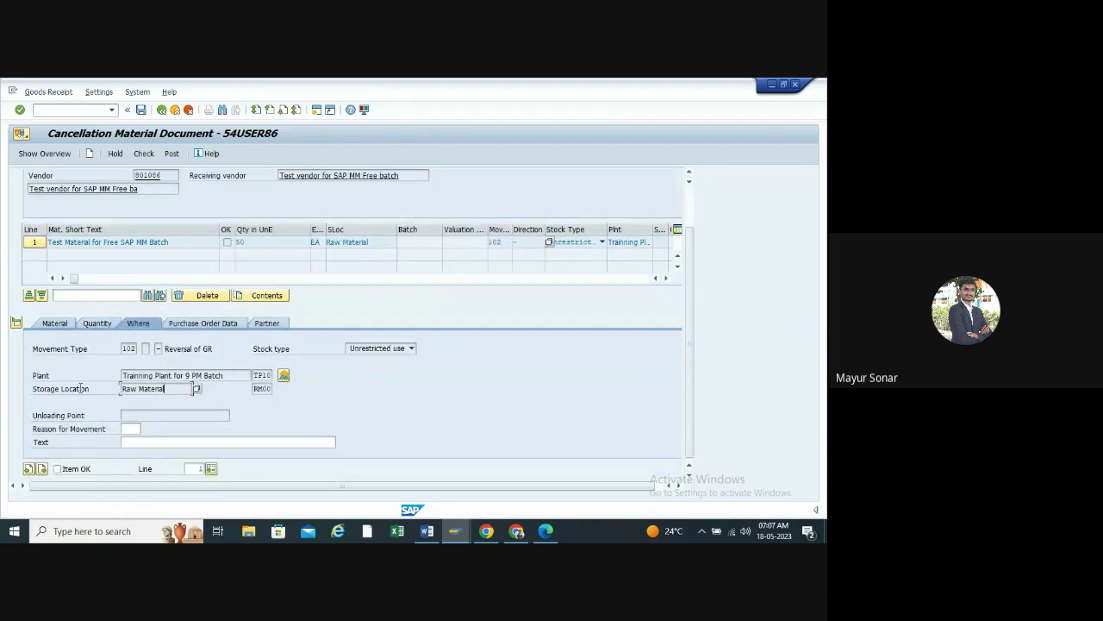
key(shift+Home)
click(207, 323)
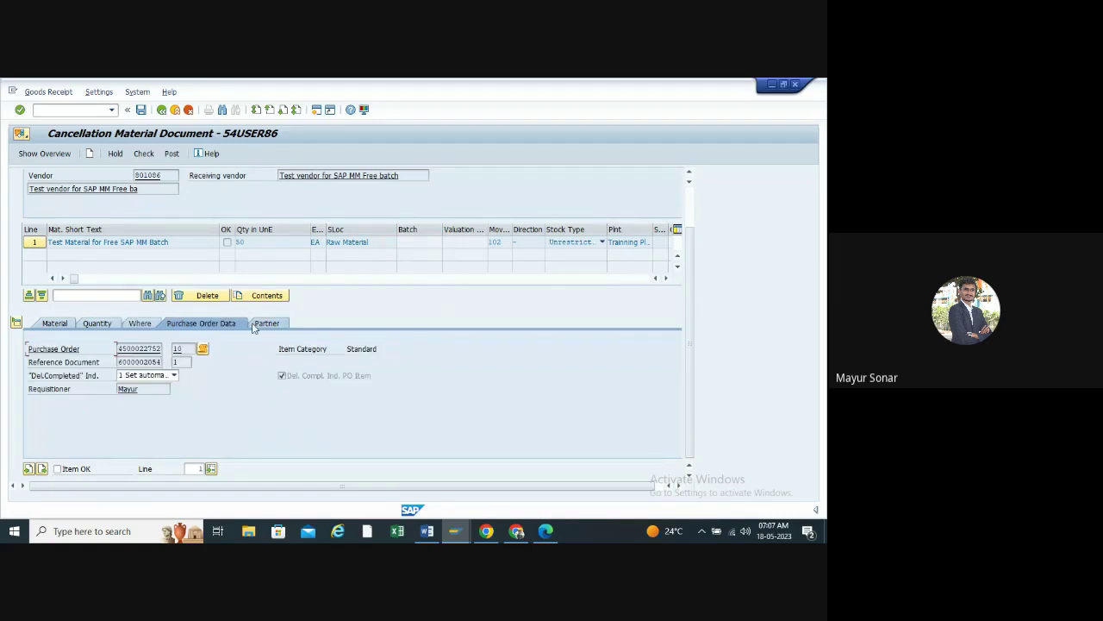
click(264, 324)
click(57, 324)
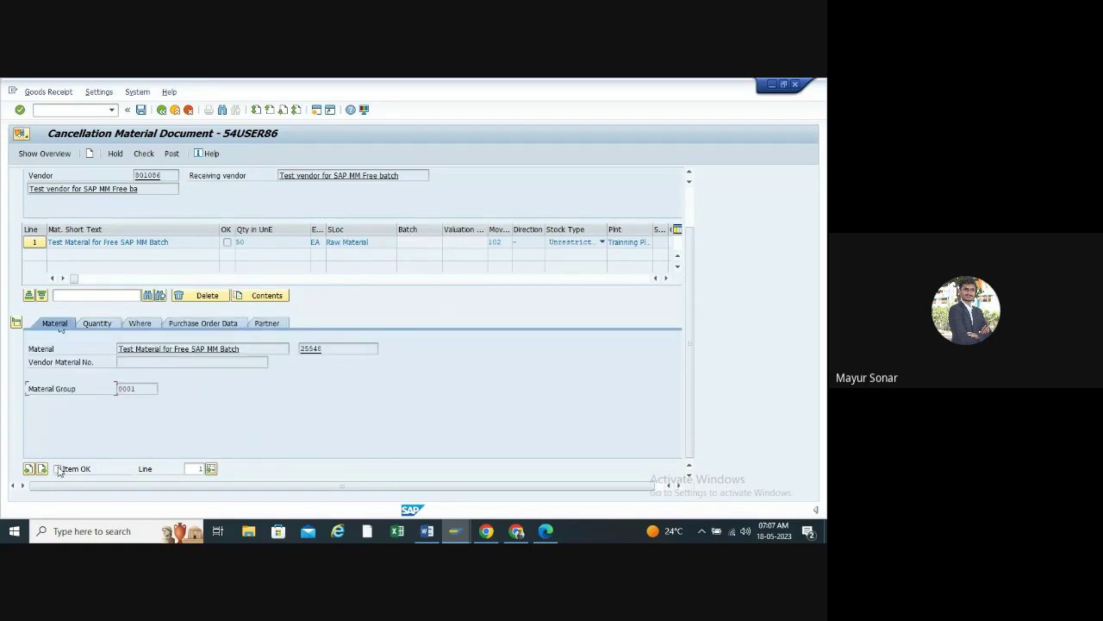
- Check the cancellation document for errors and post it
scroll(143, 436, up, 2)
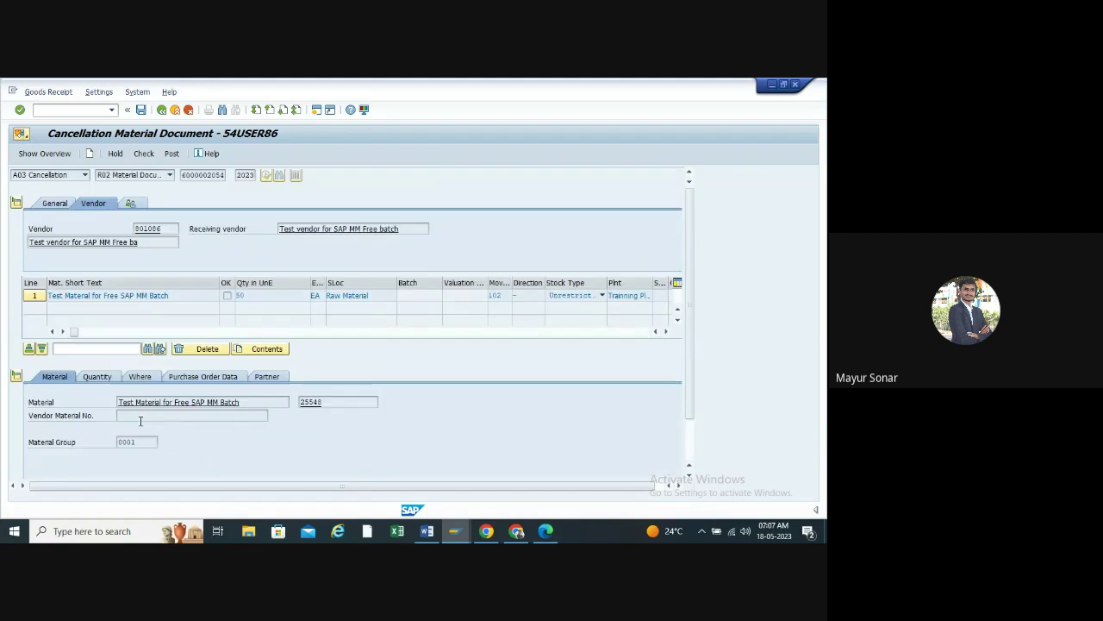
click(143, 153)
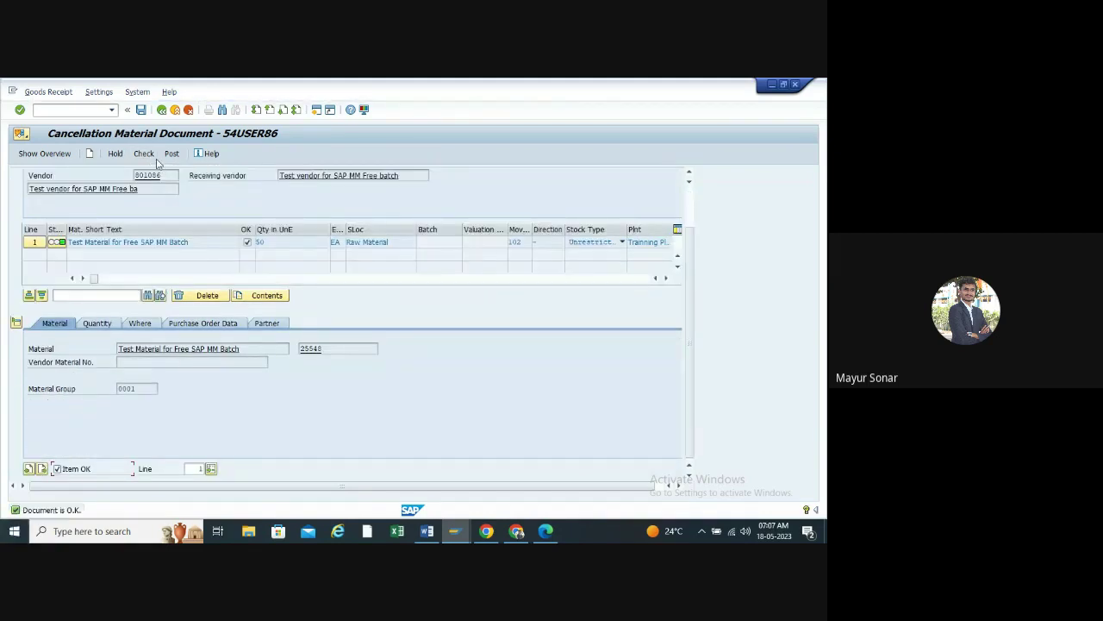
click(171, 154)
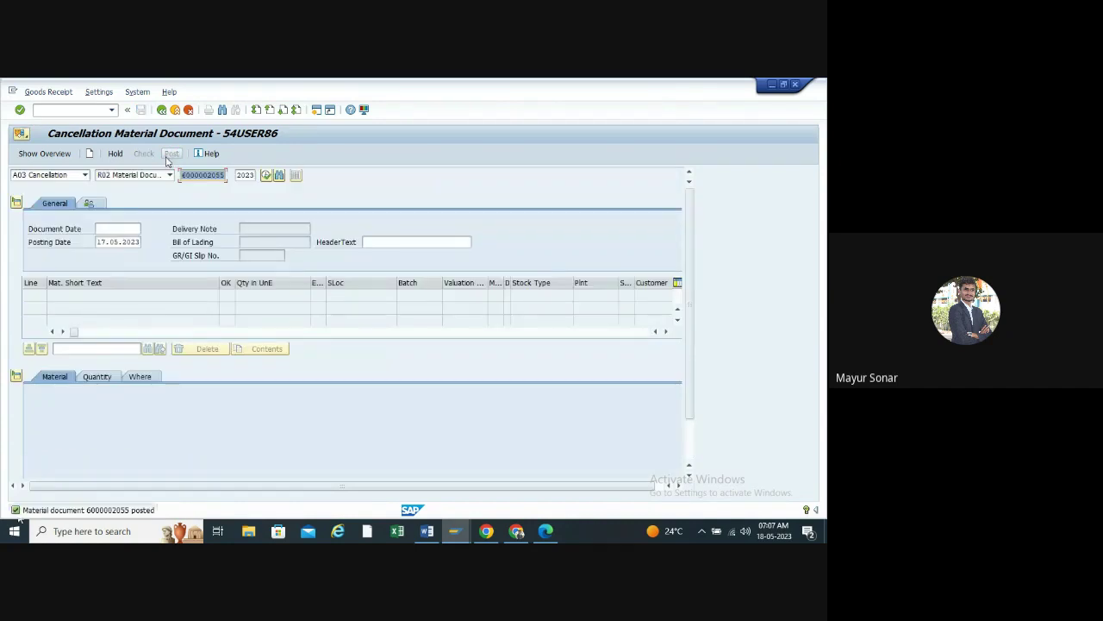
- Copy the cancellation's posting message into the FREE SAP MM Training Document in Word below the goods receipt entry, then return to SAP
double_click(104, 514)
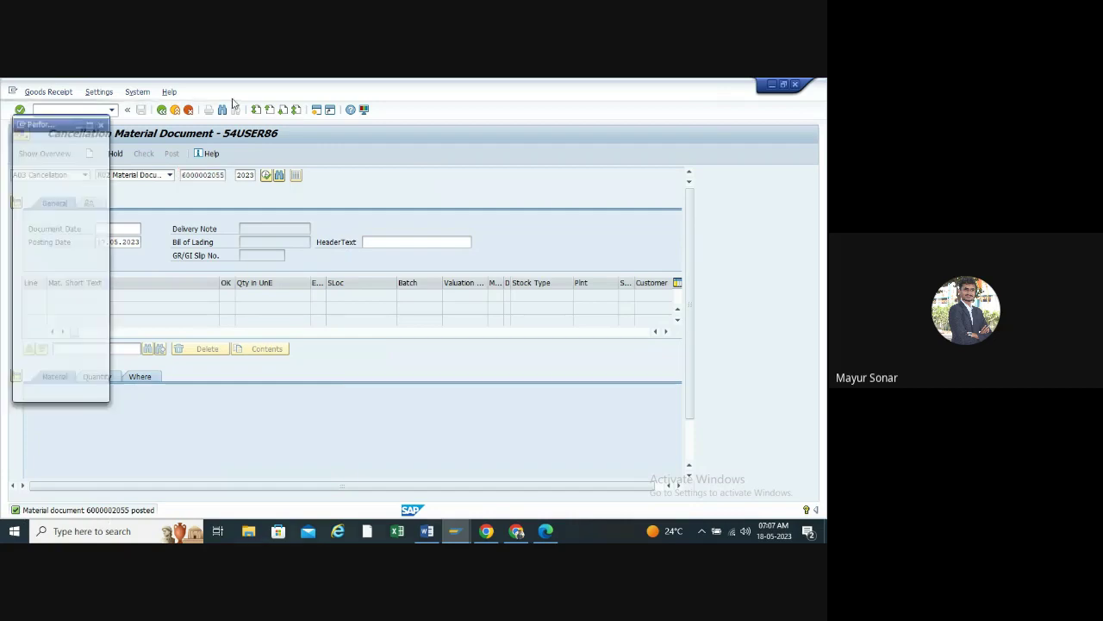
click(95, 128)
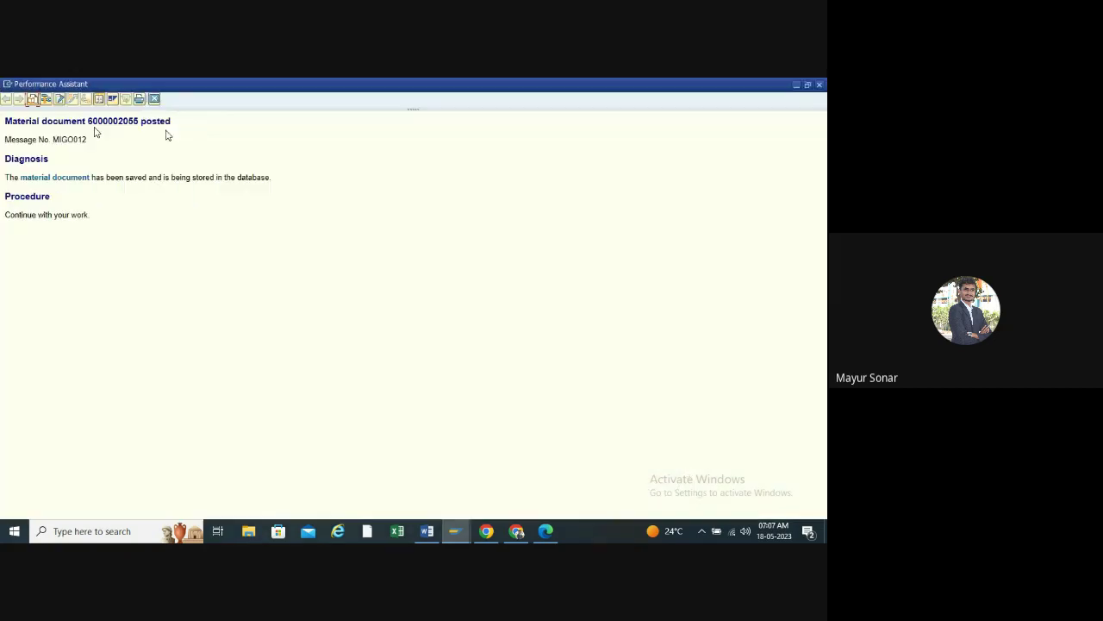
drag(171, 123, 17, 122)
key(ctrl+c)
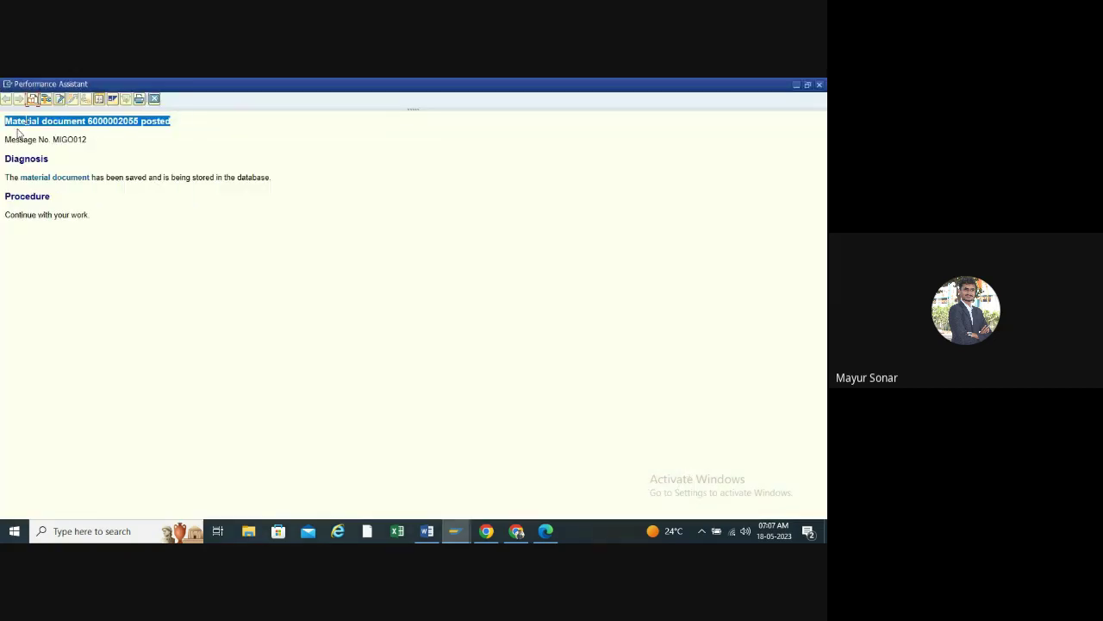
click(427, 531)
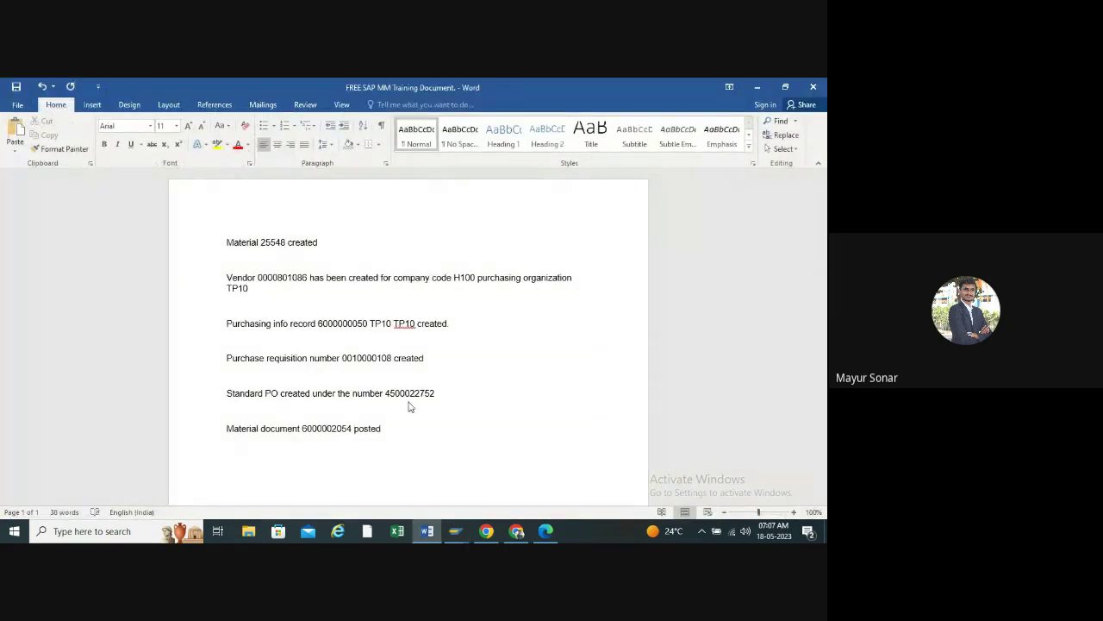
key(ctrl+v)
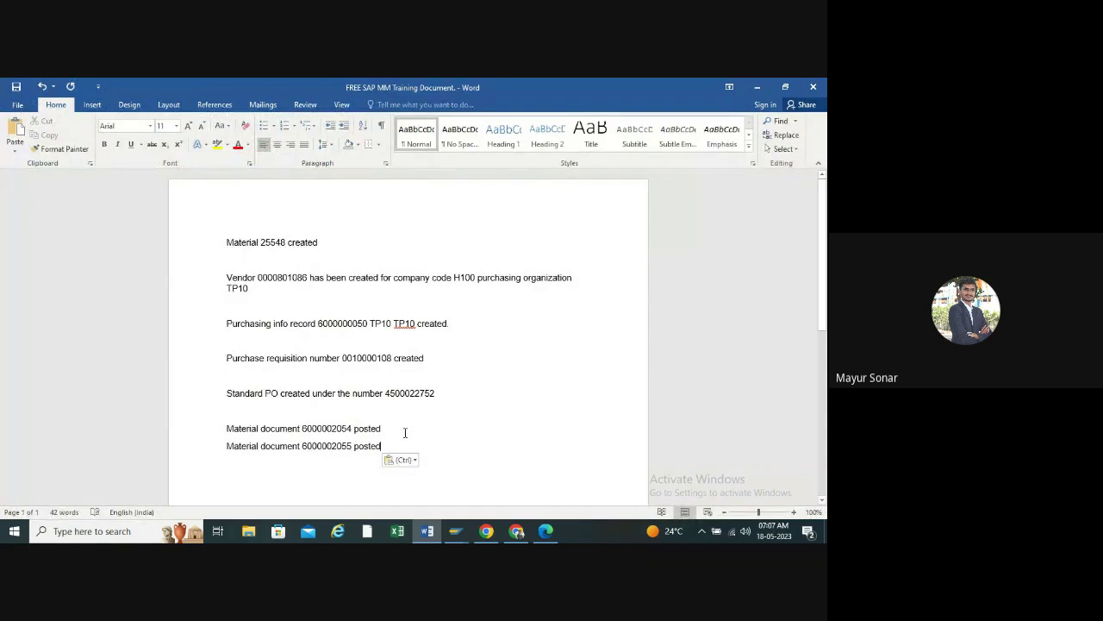
click(757, 87)
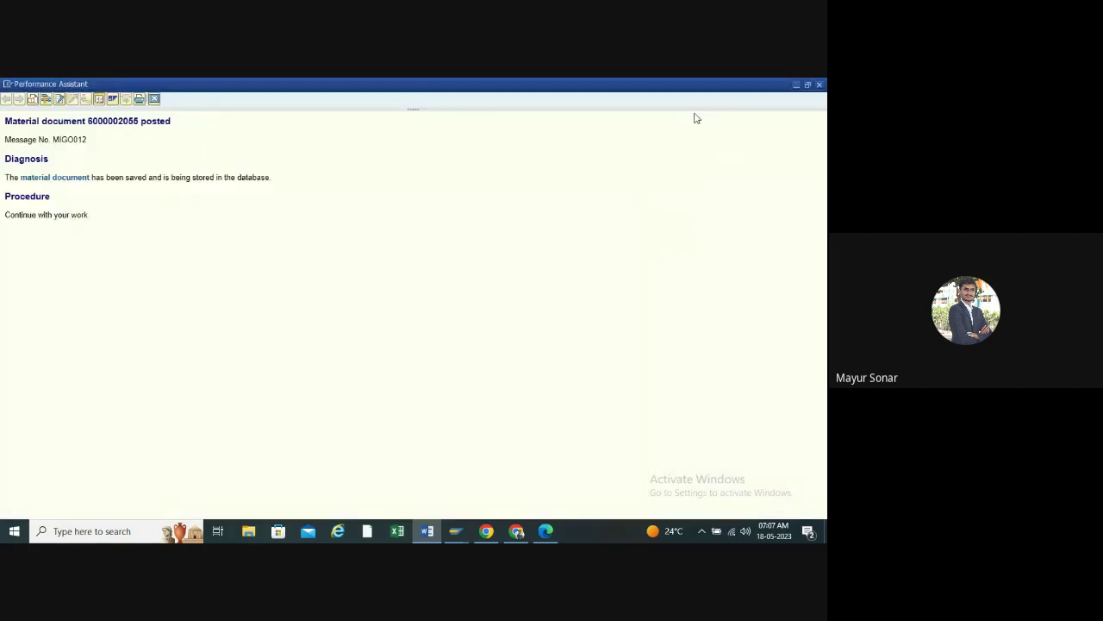
click(795, 87)
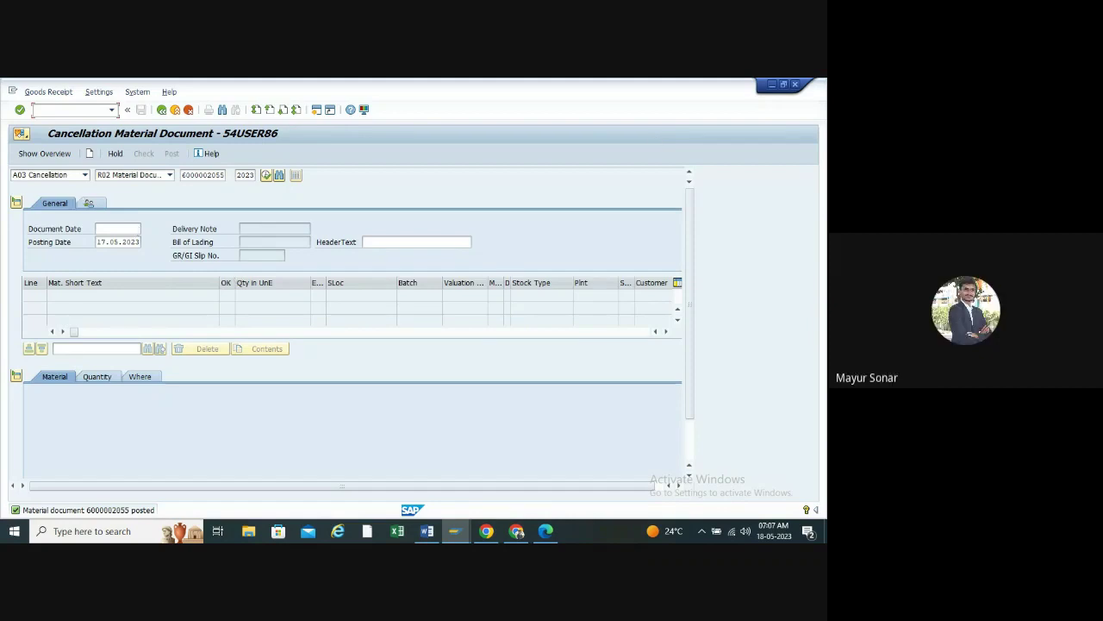
- Display the posted cancellation document with A04 Display and widen the movement type column to inspect its value
click(85, 175)
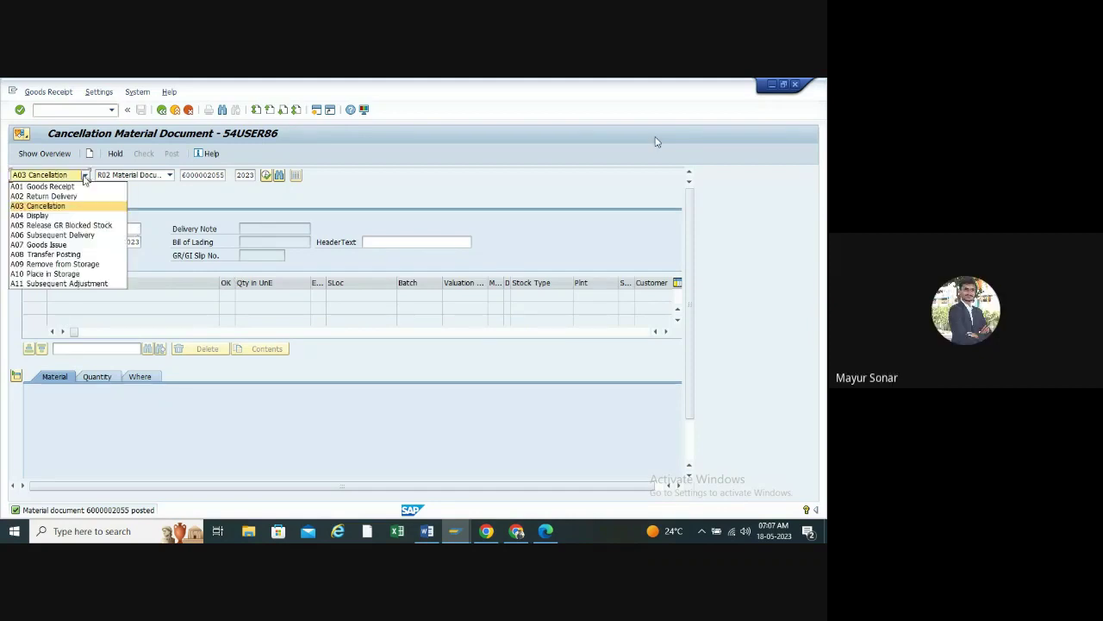
click(56, 216)
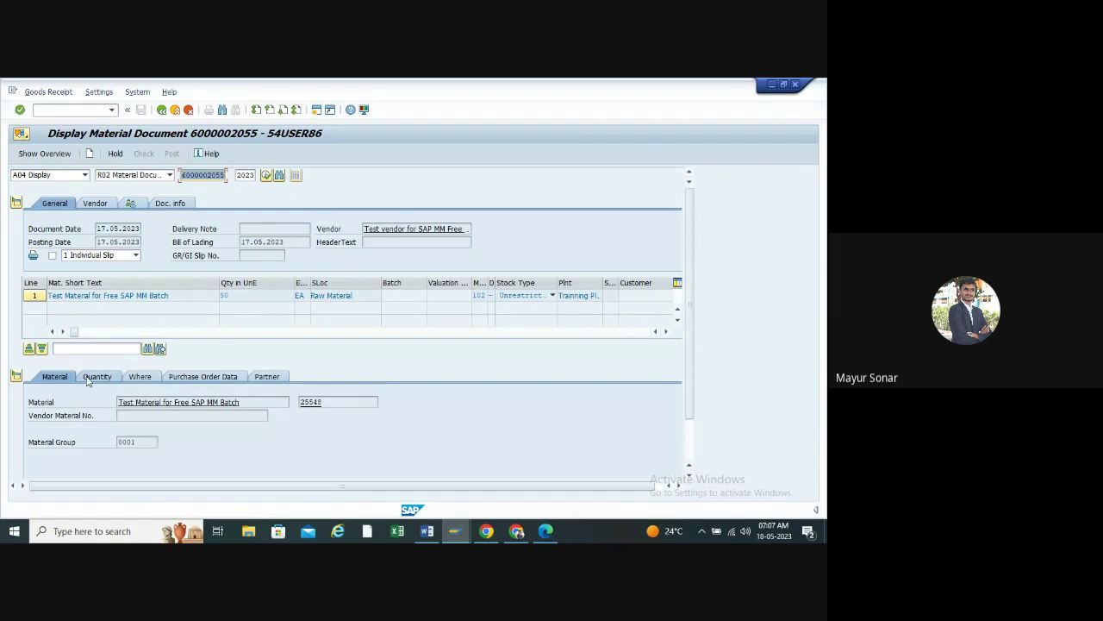
click(85, 175)
click(54, 217)
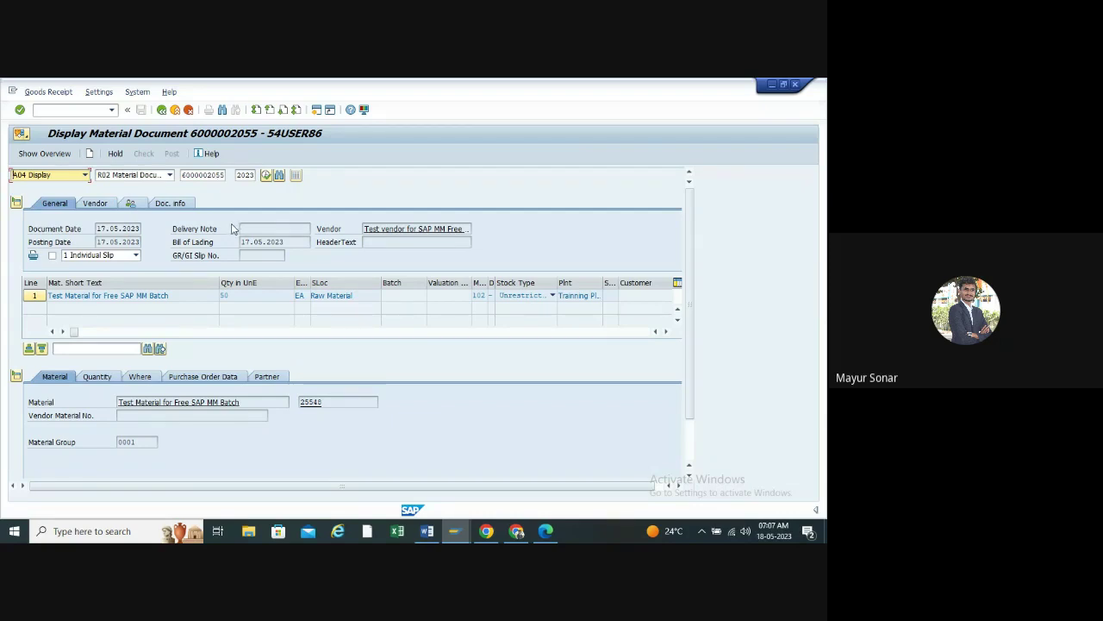
drag(487, 282, 502, 282)
double_click(496, 294)
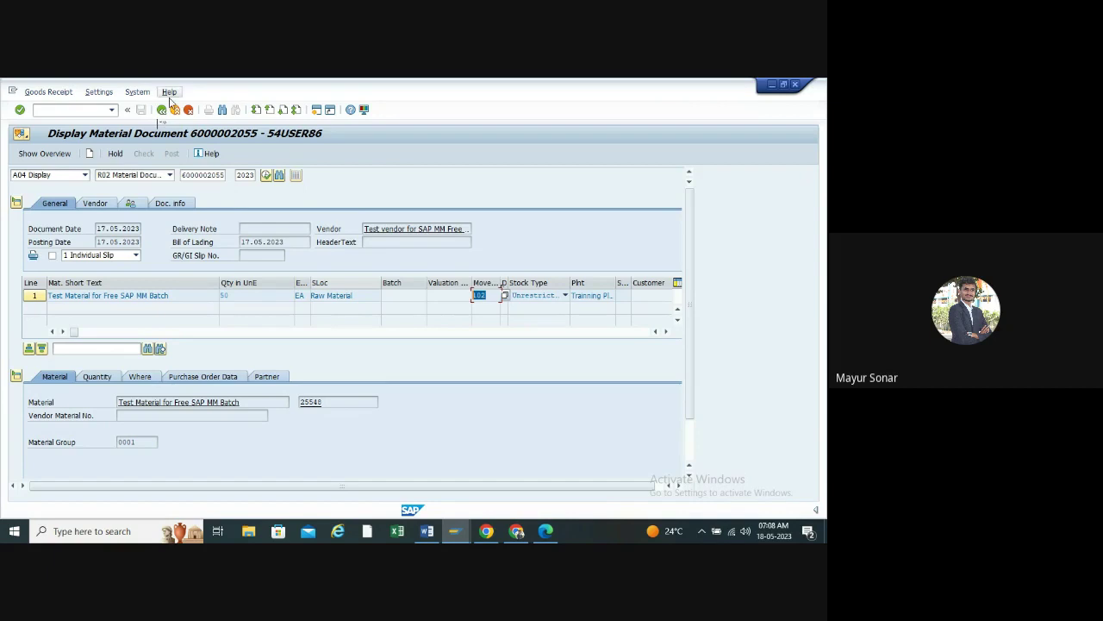
- Exit to SAP Easy Access and collapse the Goods Movement and Inventory Management folders
click(162, 110)
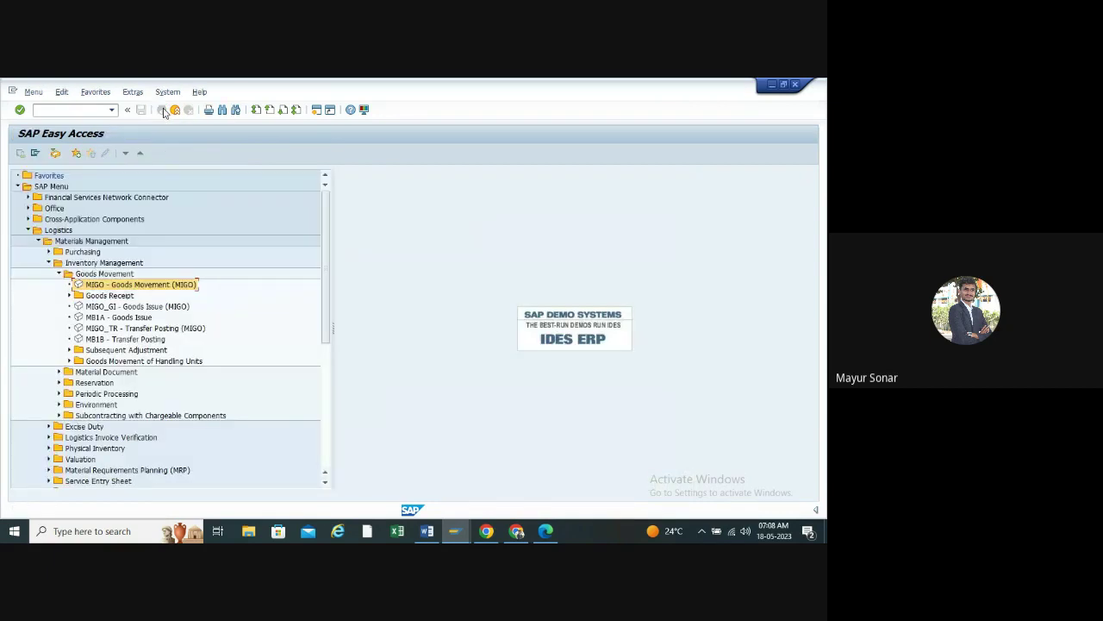
click(58, 273)
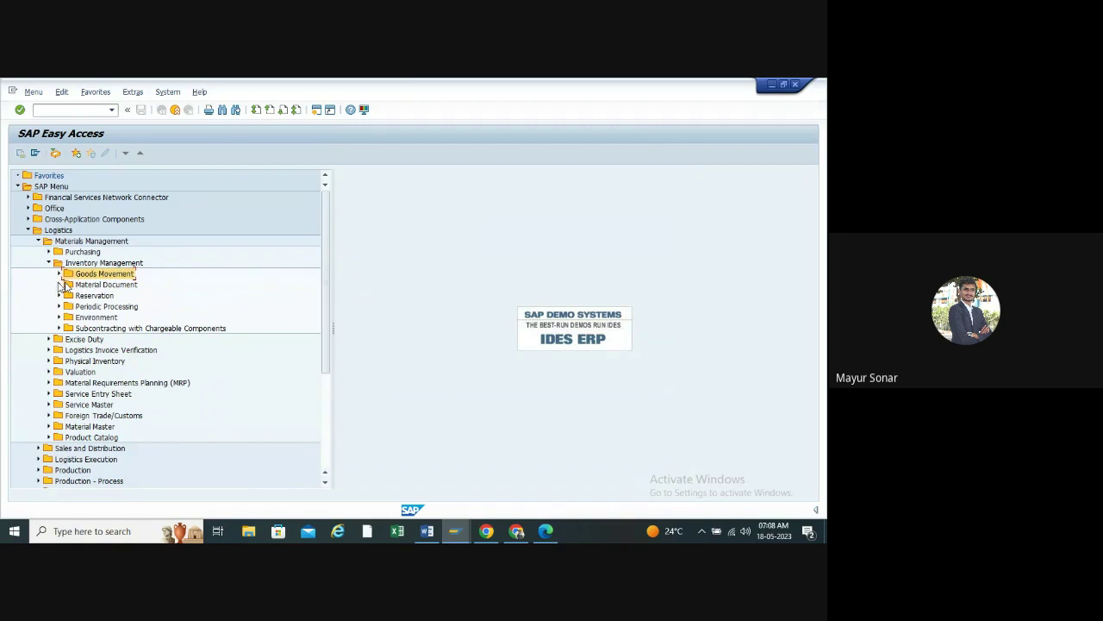
click(49, 263)
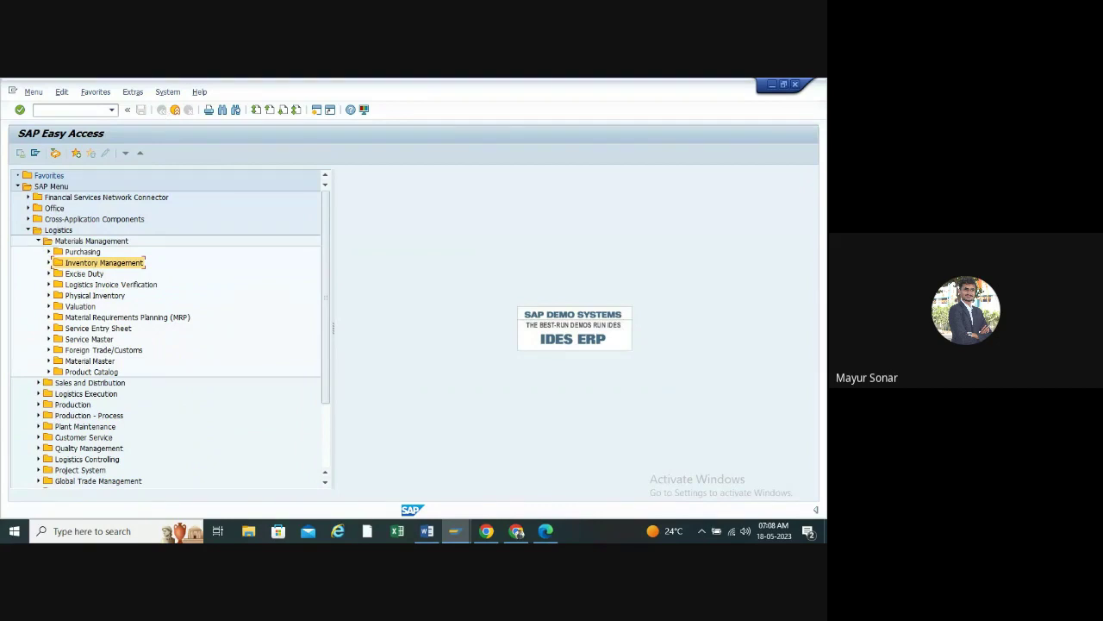
- Start the MB51 Material Documents report from the list displays under Inventory Management's Environment folder
click(49, 262)
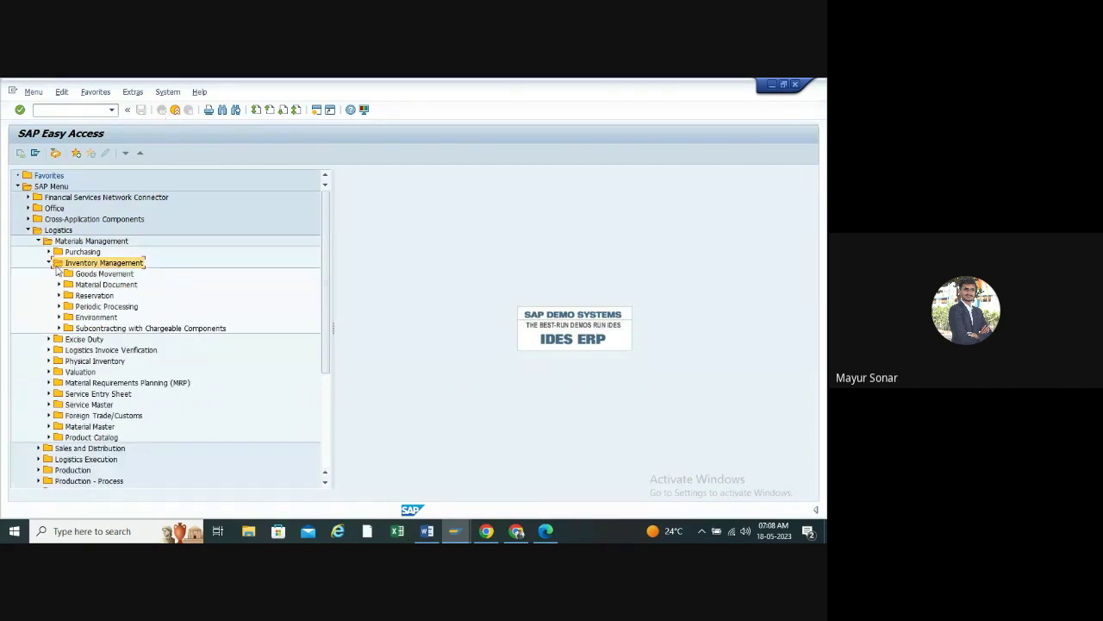
click(60, 318)
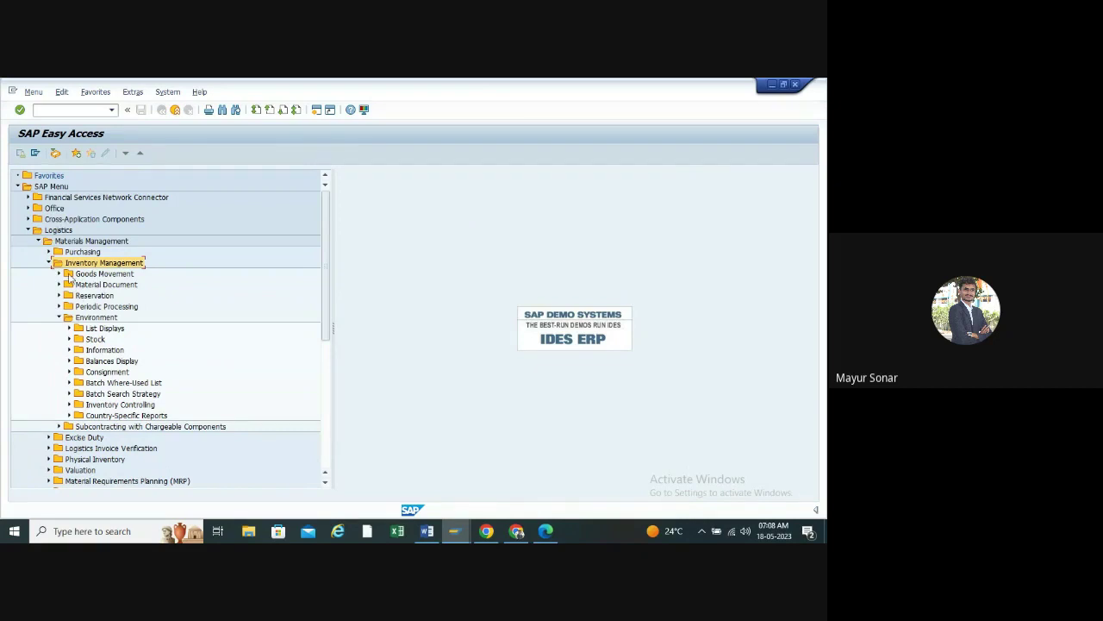
click(71, 328)
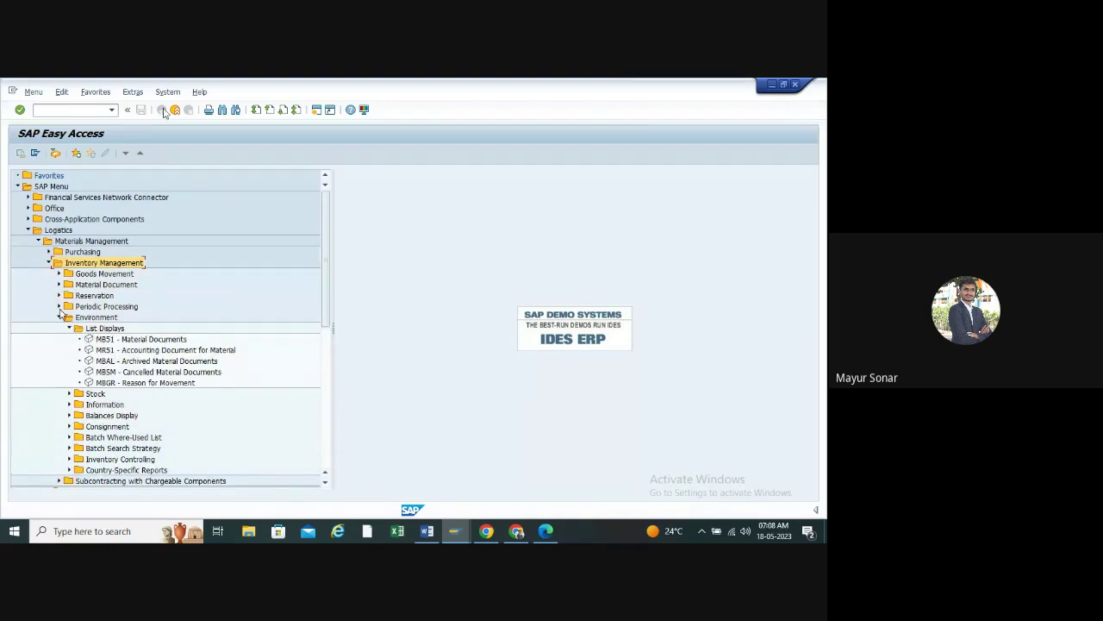
double_click(109, 340)
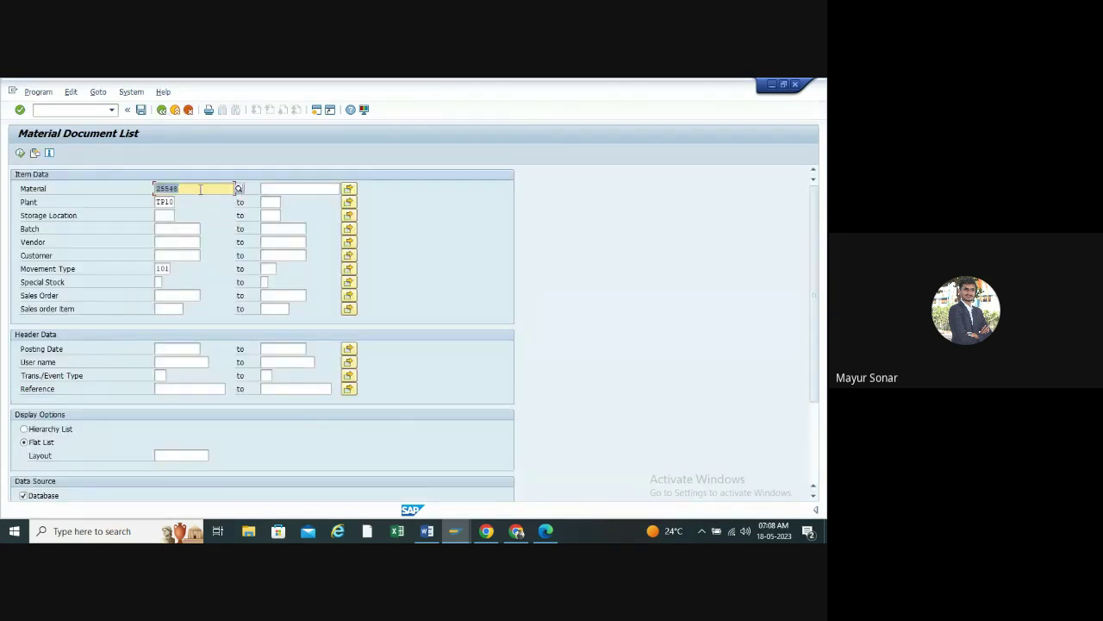
- Clear the material selection, keep plant TP10, and set the movement type range to 101 through 102
key(BackSpace)
key(Tab)
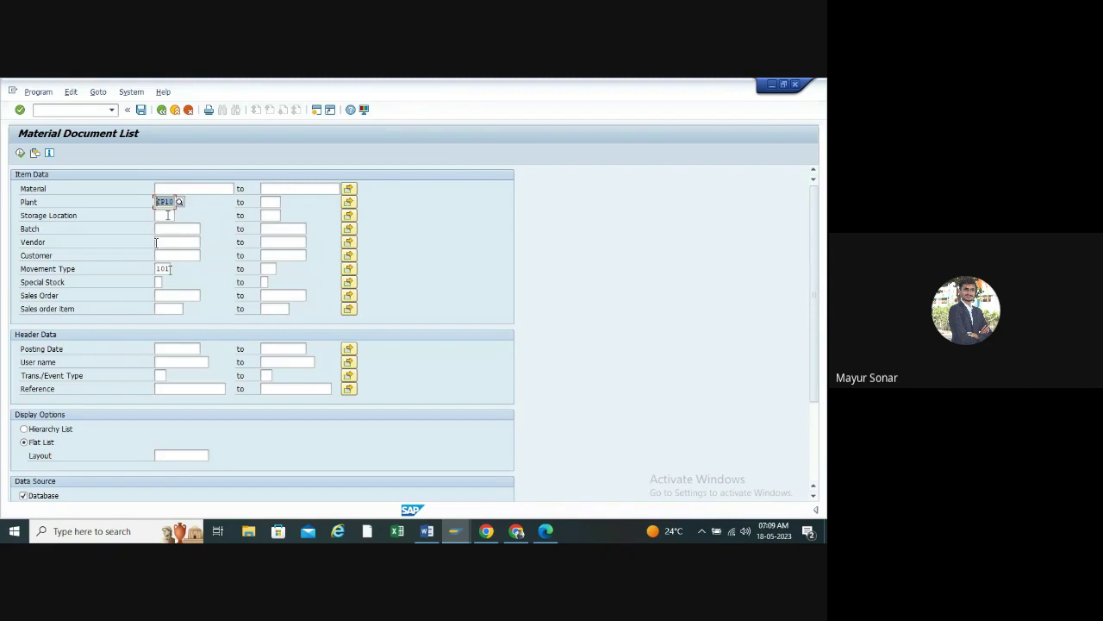
double_click(162, 268)
click(268, 269)
text(102)
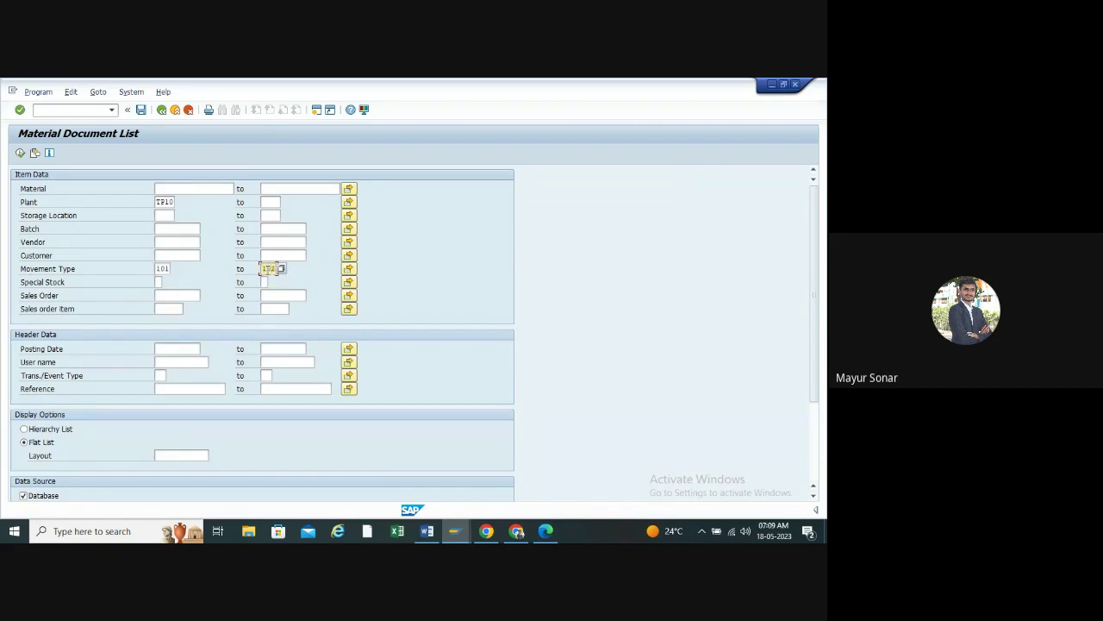
- Set the posting date range from 15.05.2023 to 18.05.2023
click(160, 350)
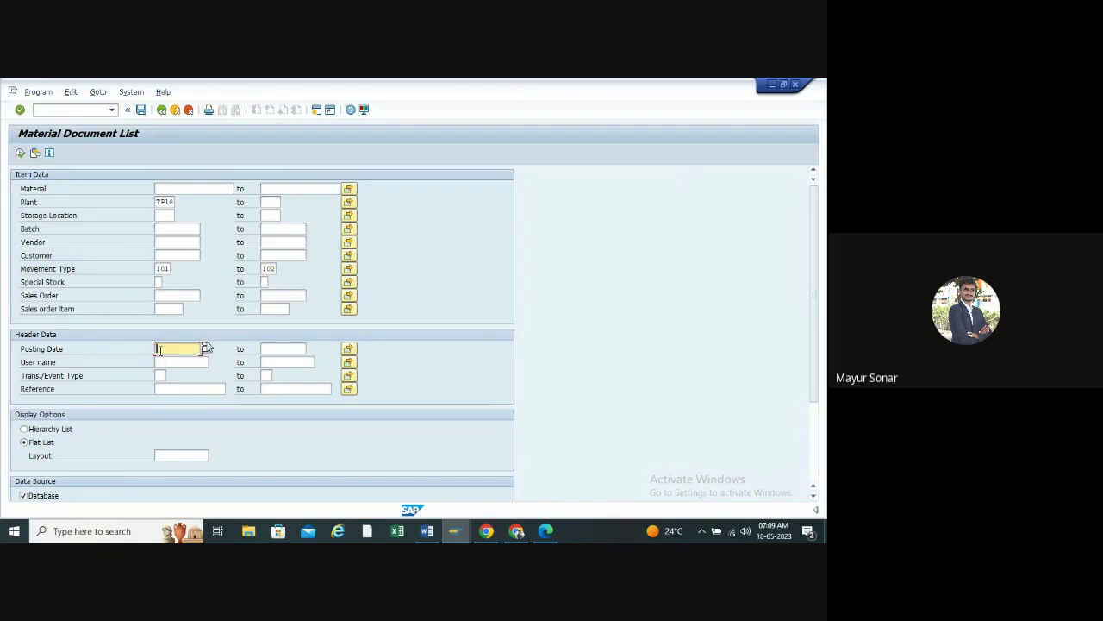
text(15)
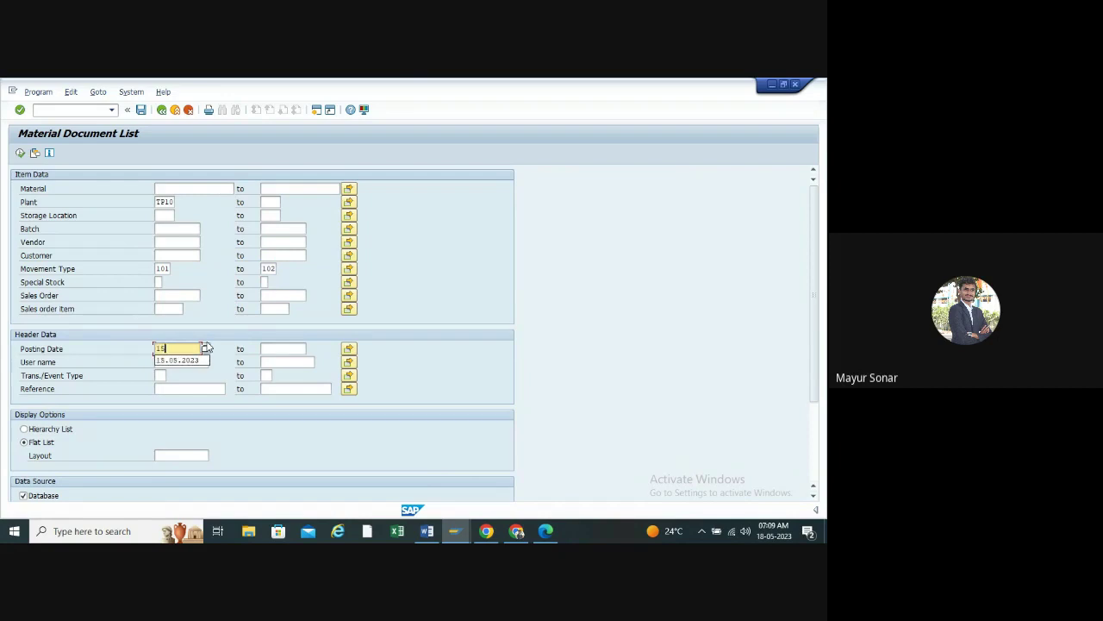
click(210, 360)
click(278, 349)
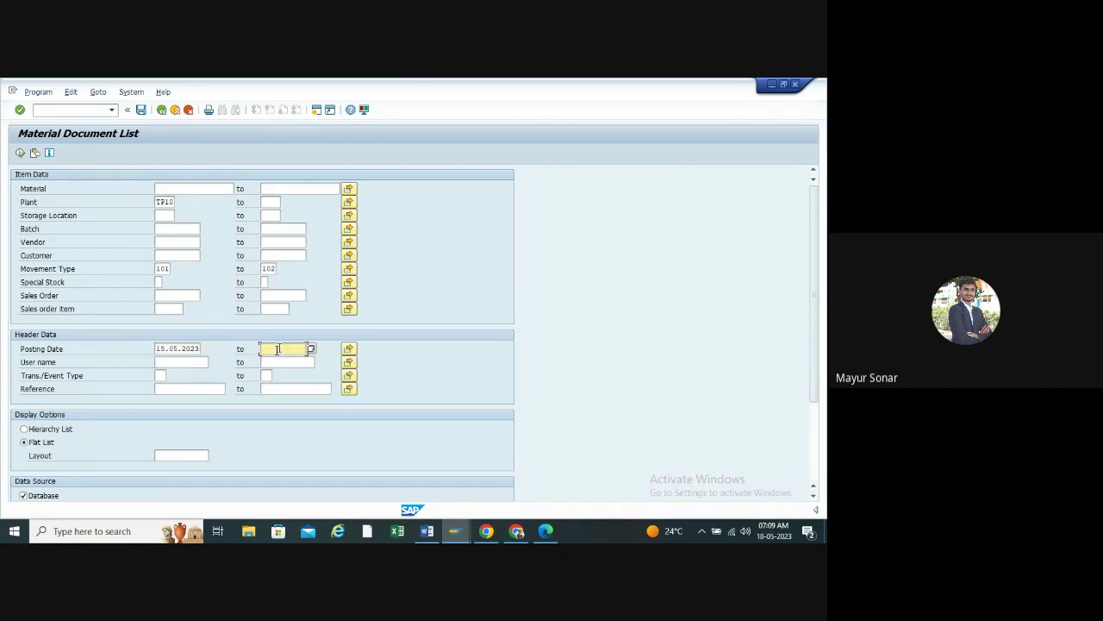
click(277, 349)
click(273, 361)
- Choose the Hierarchy List display option and run the material document report
click(24, 428)
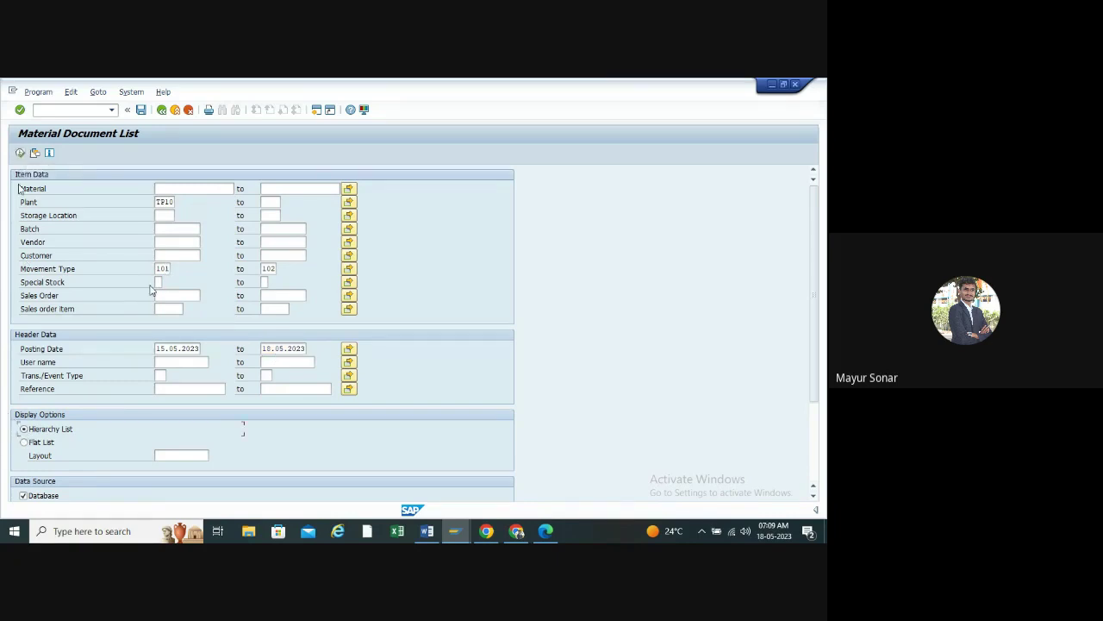
click(156, 348)
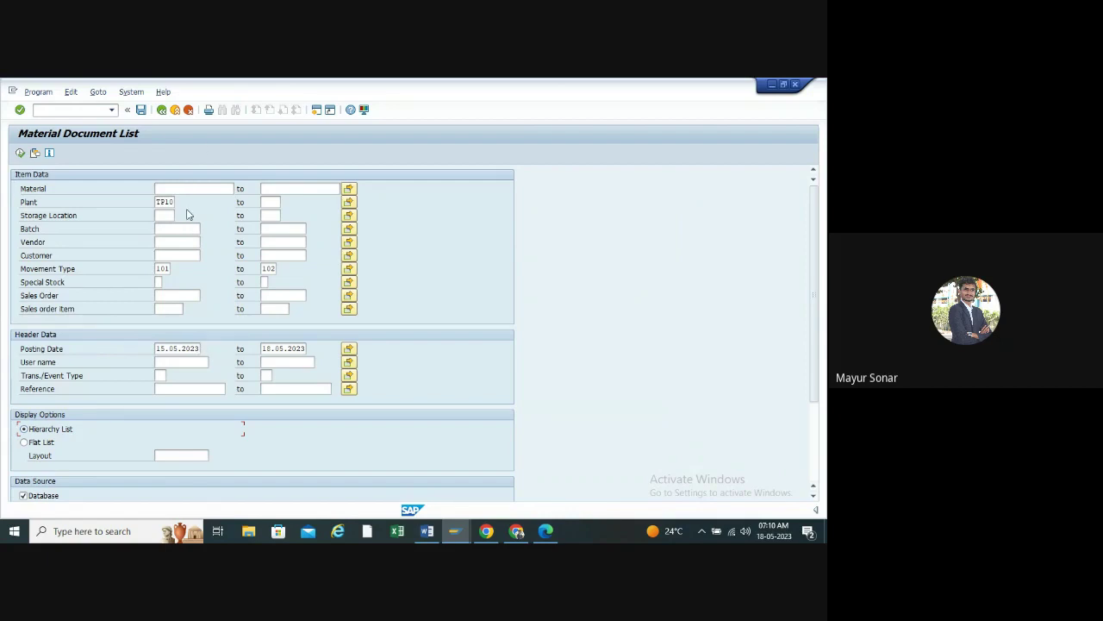
click(21, 152)
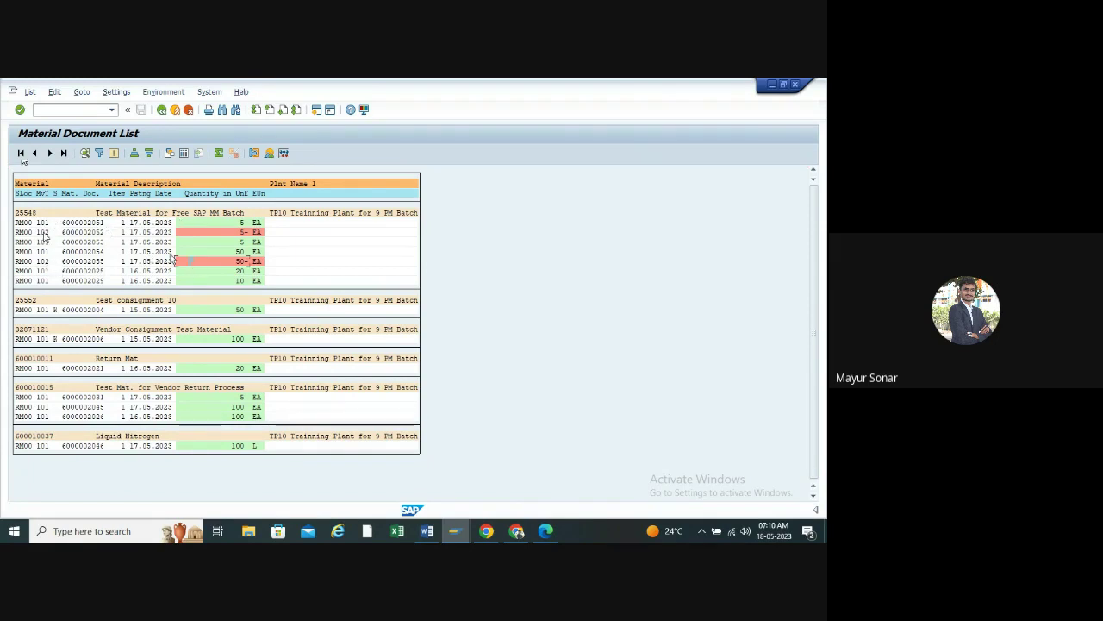
- Compare the 50 EA receipt and cancellation entries with the document numbers recorded in Word, then return to SAP
click(90, 252)
click(95, 260)
click(427, 530)
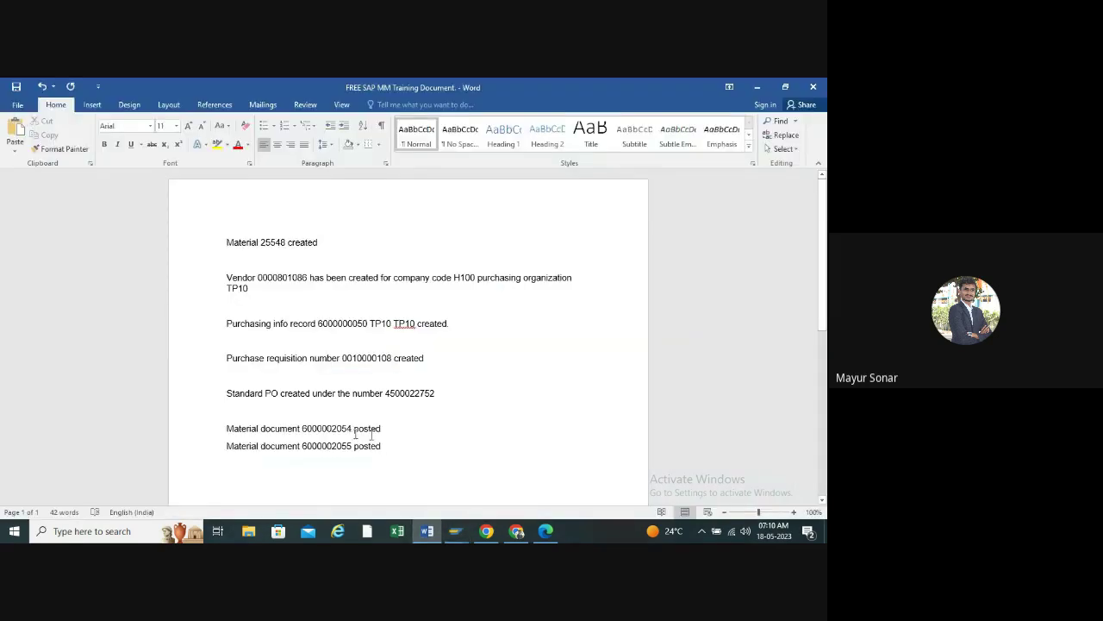
double_click(351, 428)
drag(352, 445, 332, 445)
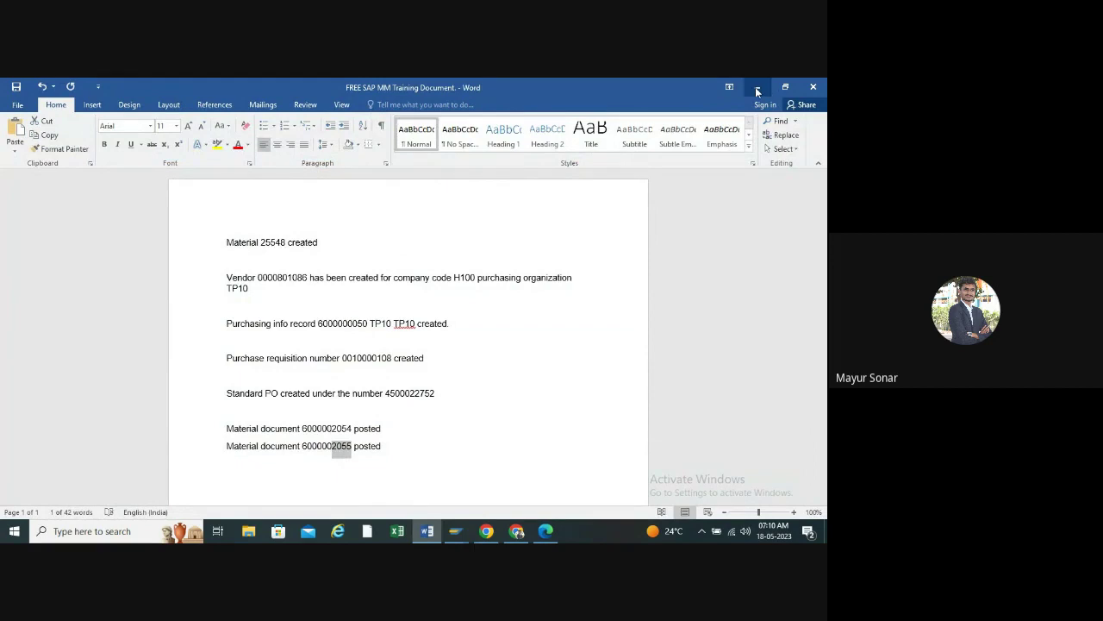
click(757, 89)
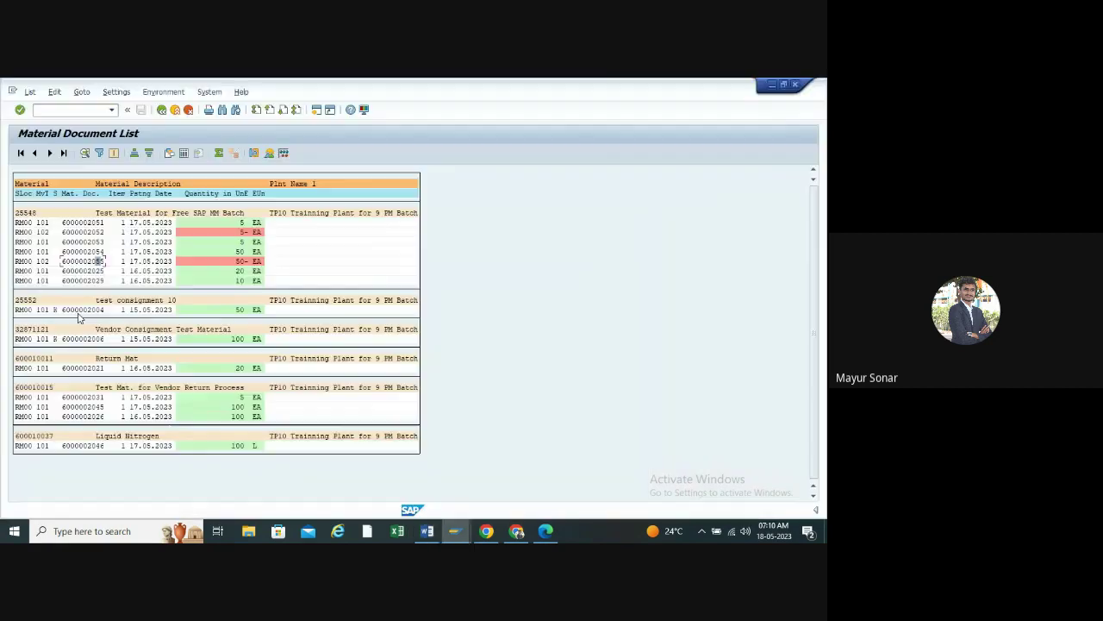
- Display the 50 EA goods receipt with movement type 101 from the list, then go back and select its cancellation entry
click(102, 252)
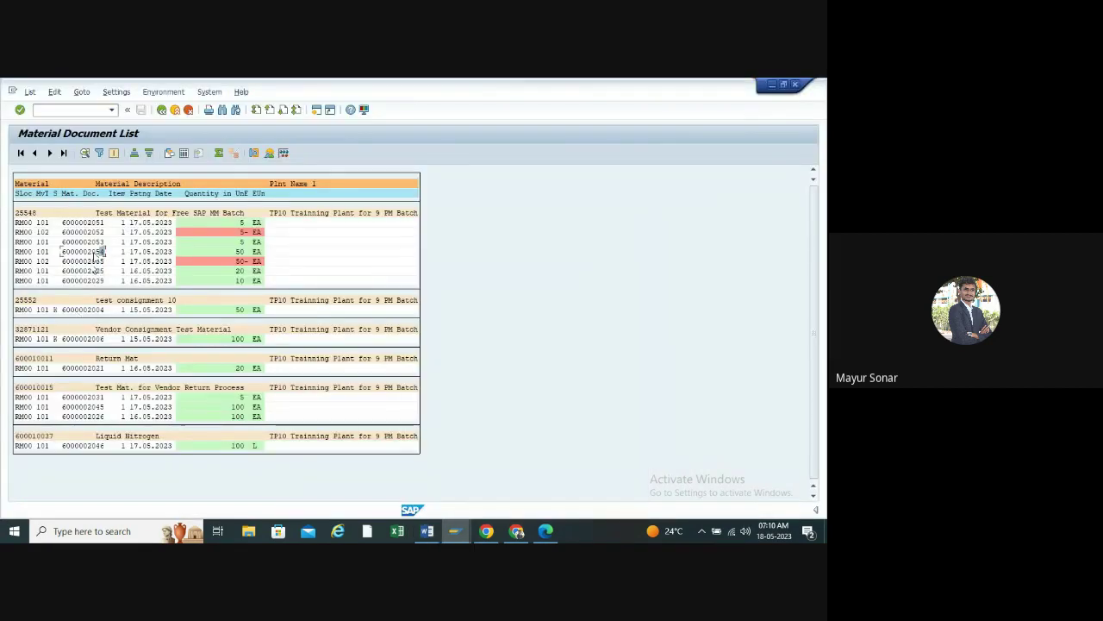
double_click(89, 252)
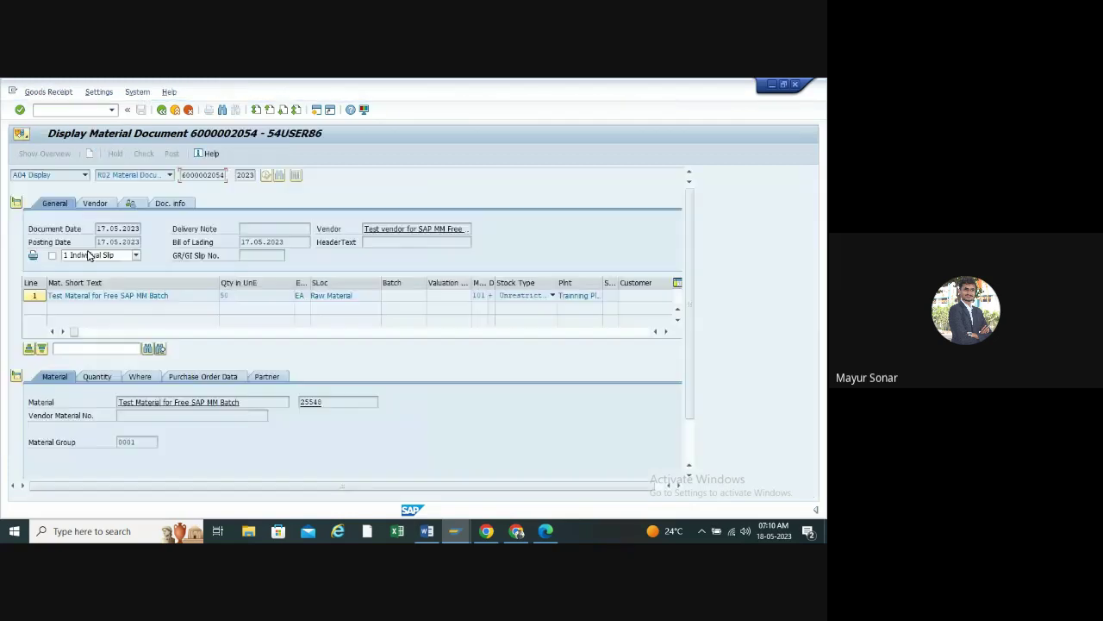
click(161, 109)
click(94, 262)
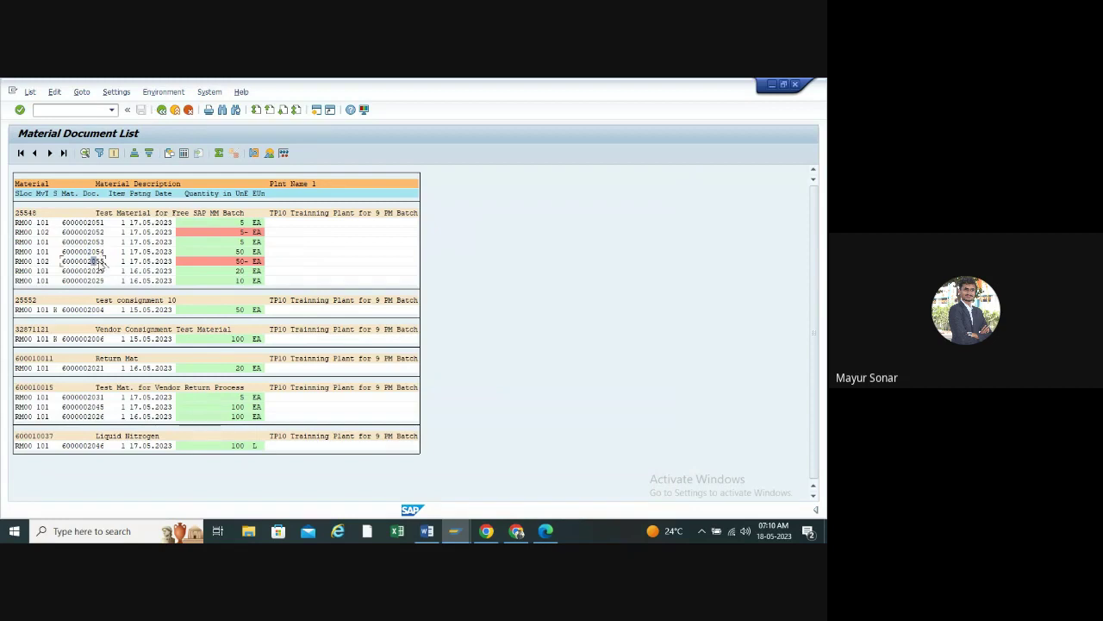
- Return to the report selection, switch the display option to Flat List and rerun the report
click(160, 111)
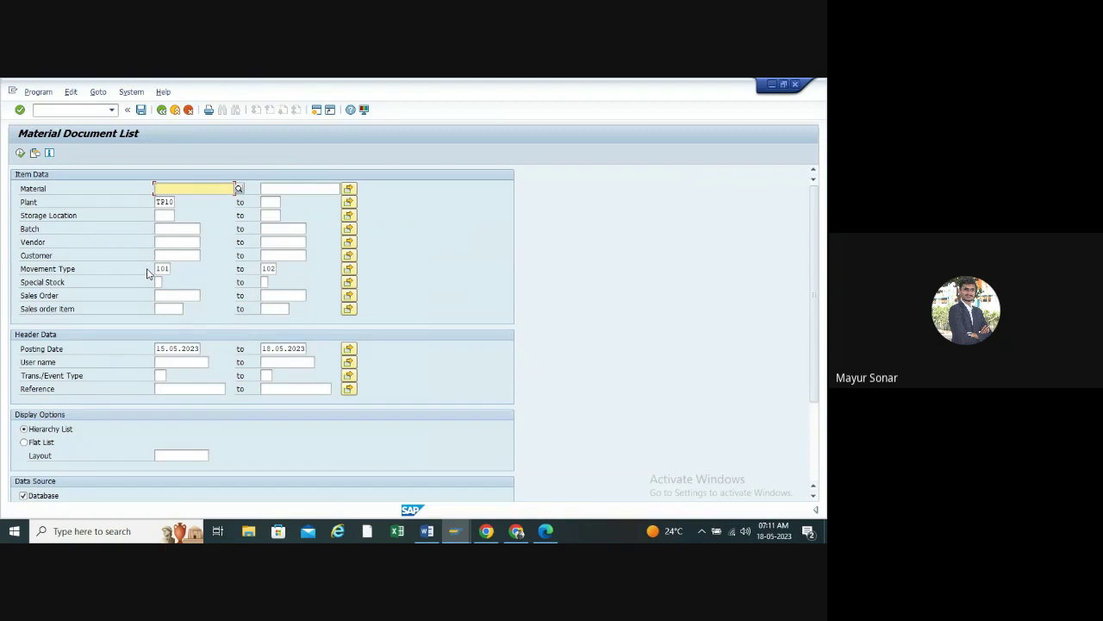
scroll(52, 379, down, 1)
click(24, 403)
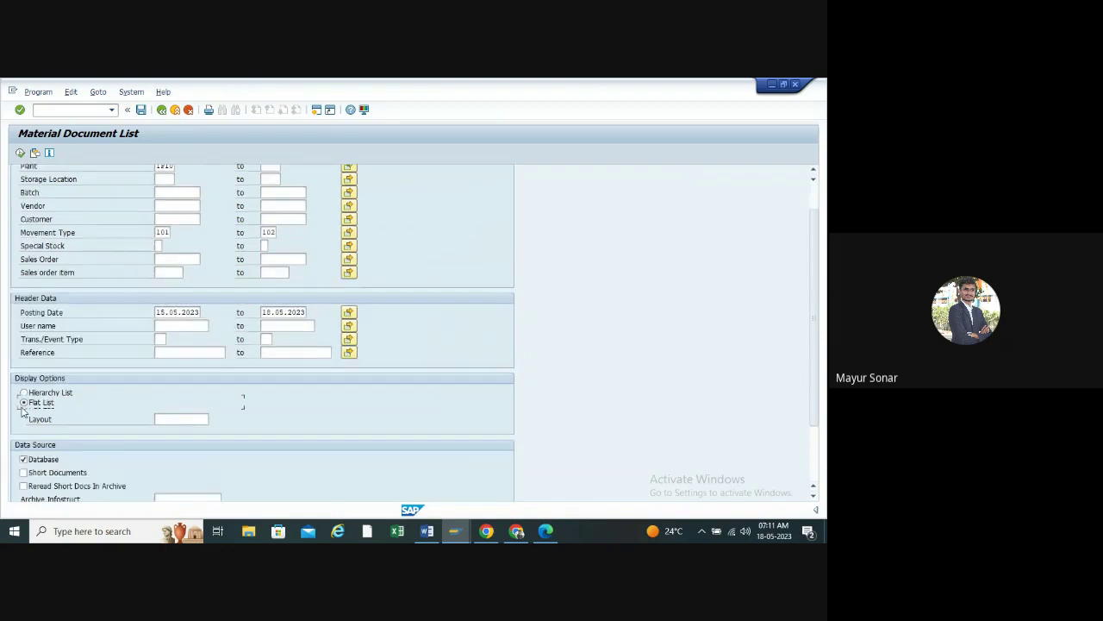
scroll(95, 377, up, 1)
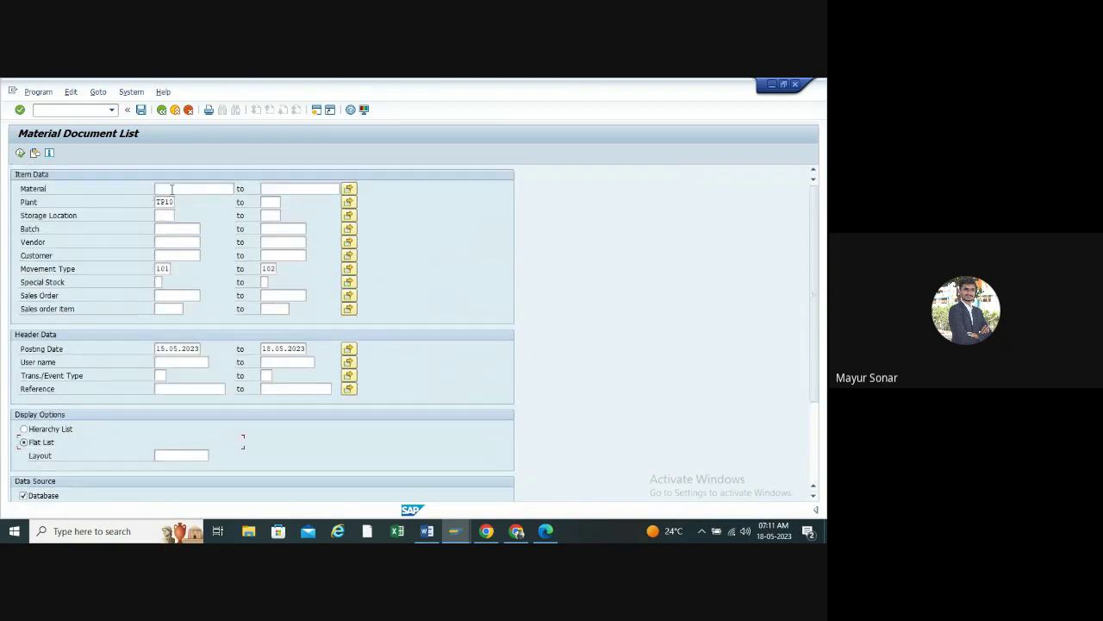
click(20, 153)
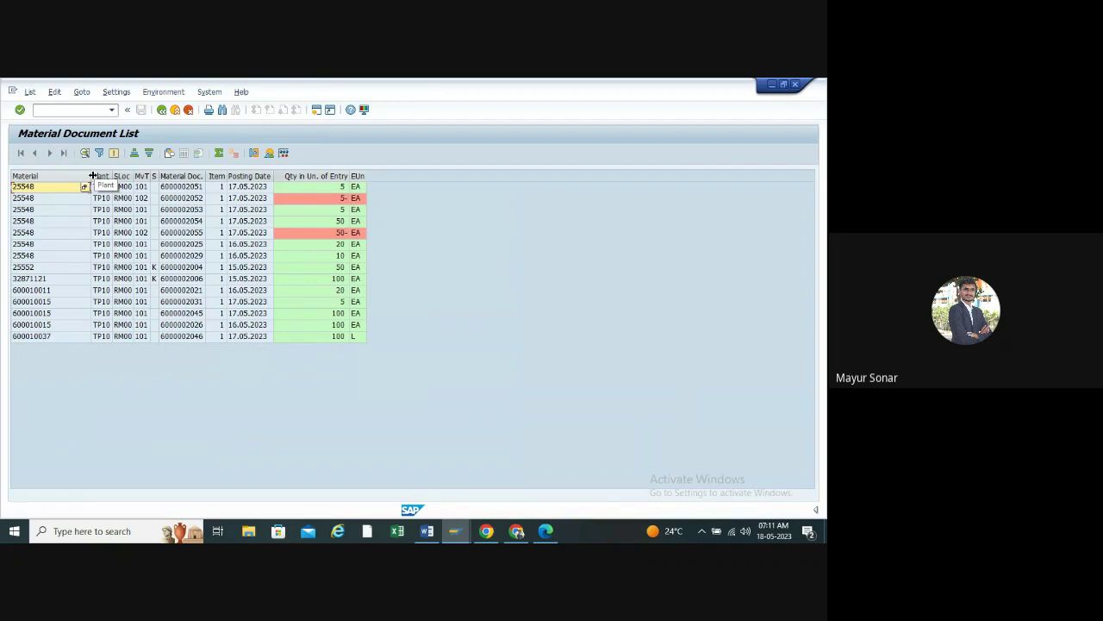
- Start exporting the list as a spreadsheet in Excel (in Office 2007 XLSX Format), with Desktop as save location and the default file name cleared
click(52, 222)
right_click(51, 226)
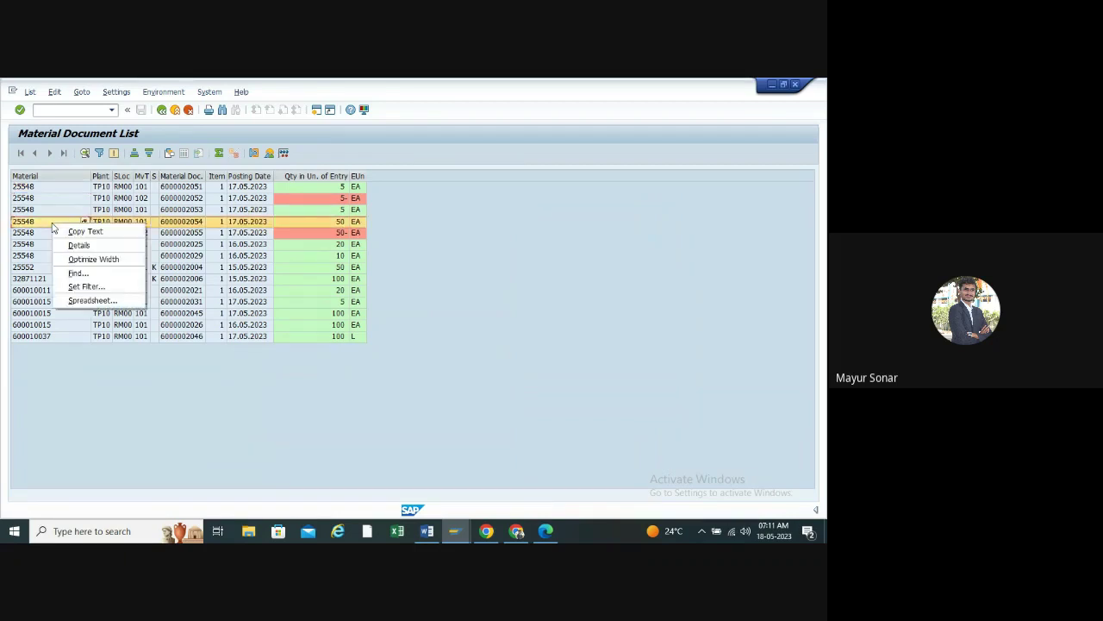
click(85, 300)
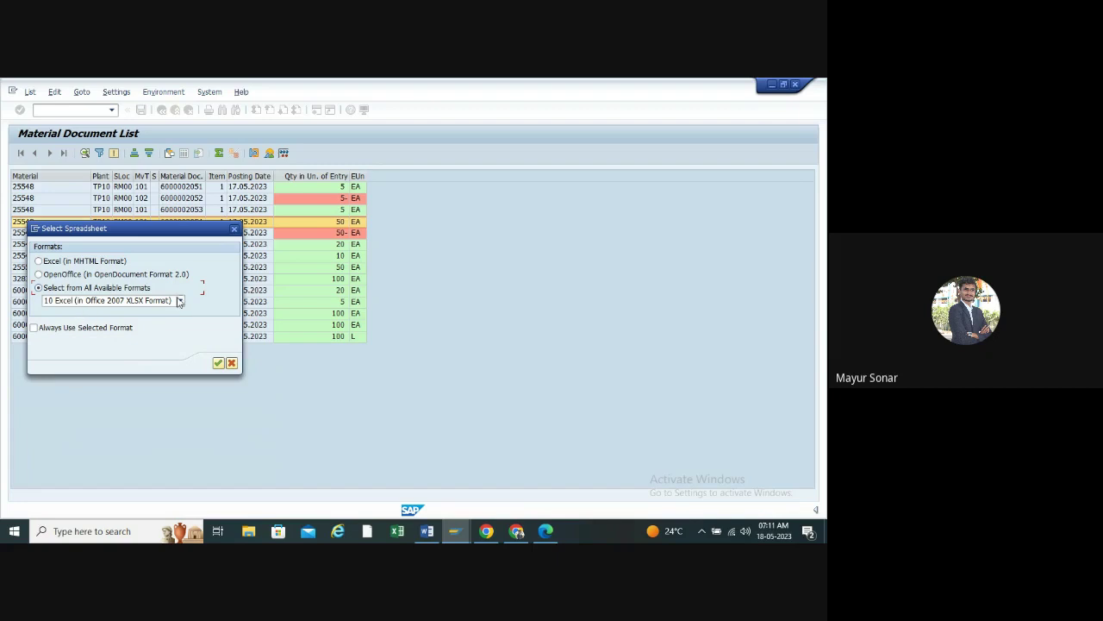
click(179, 301)
click(91, 371)
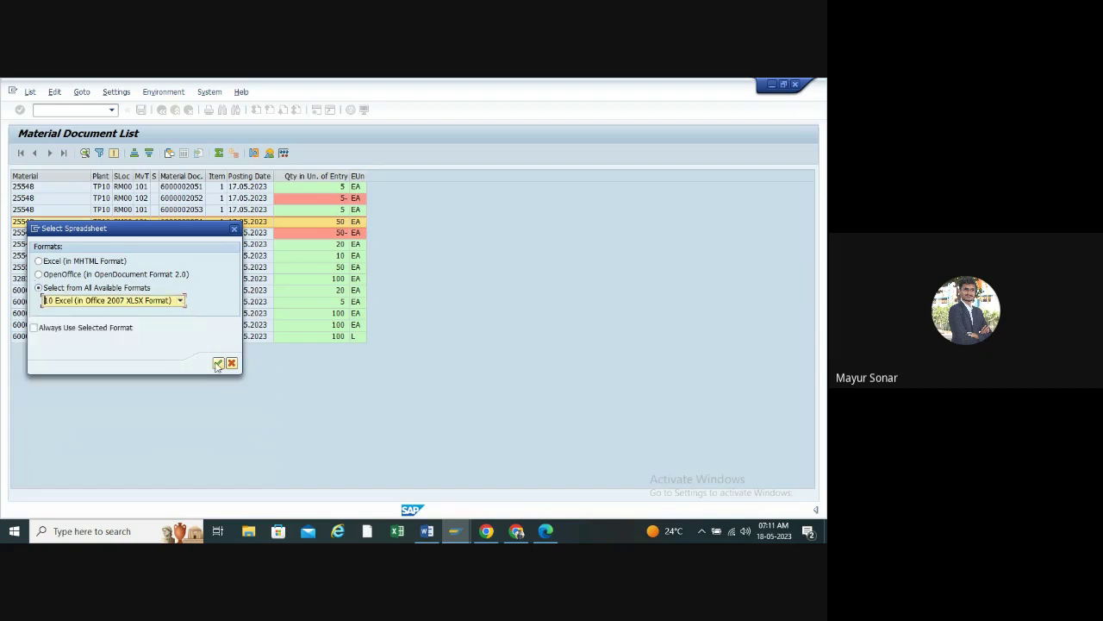
click(218, 363)
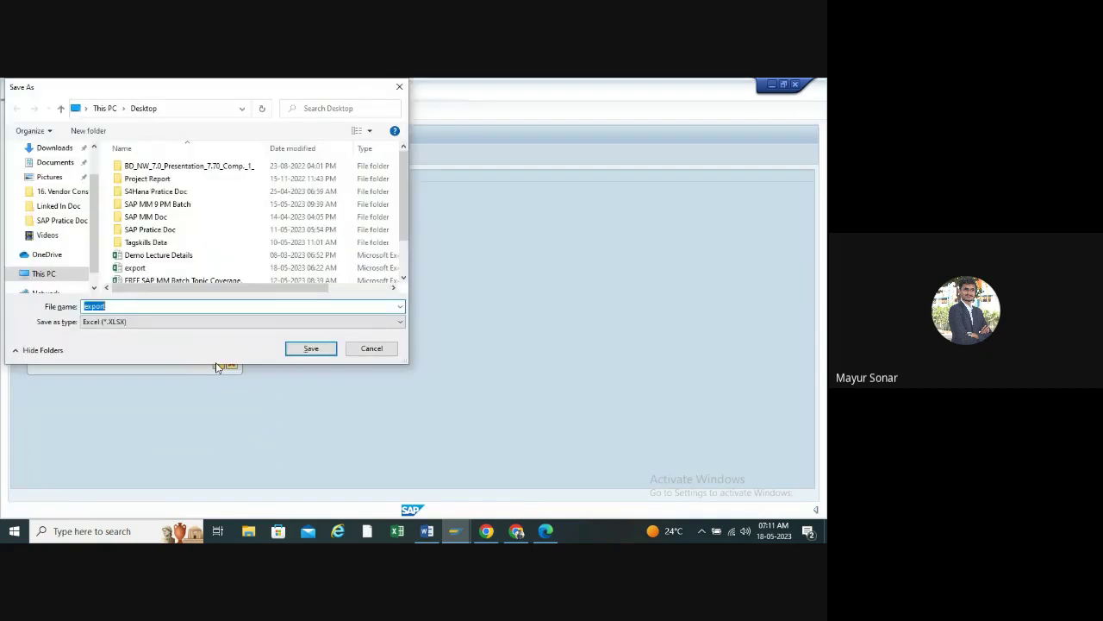
scroll(58, 162, up, 1)
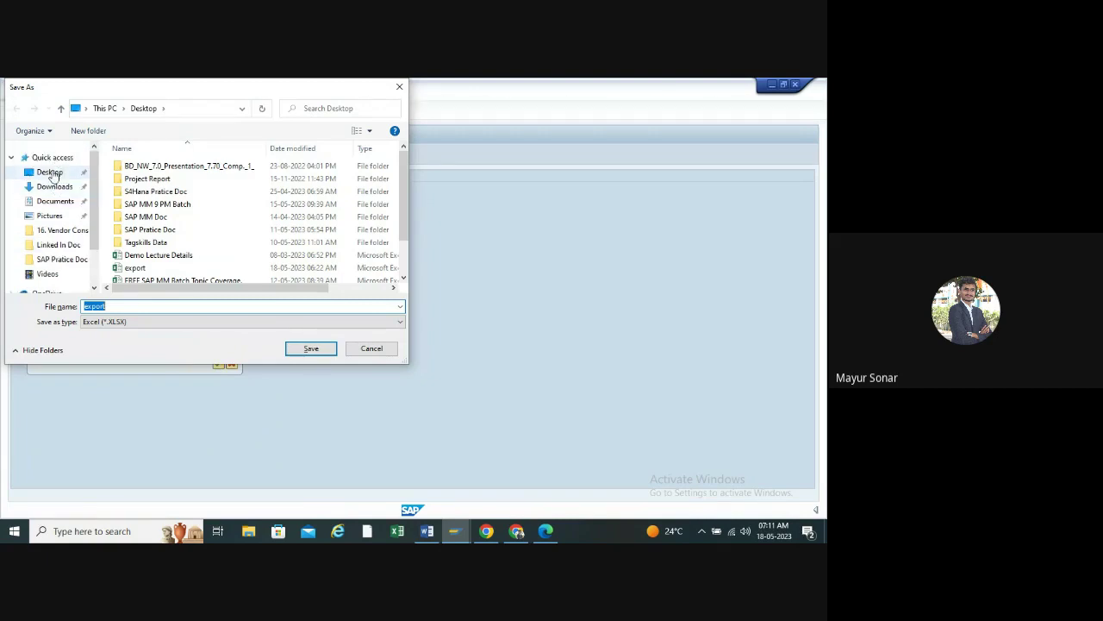
key(BackSpace)
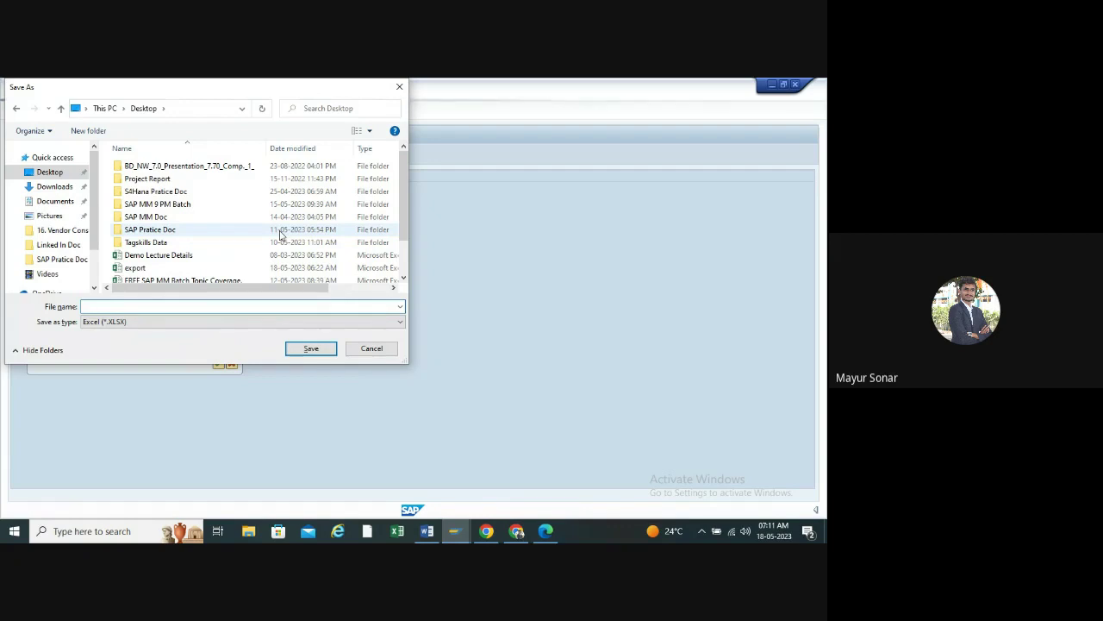
text(M)
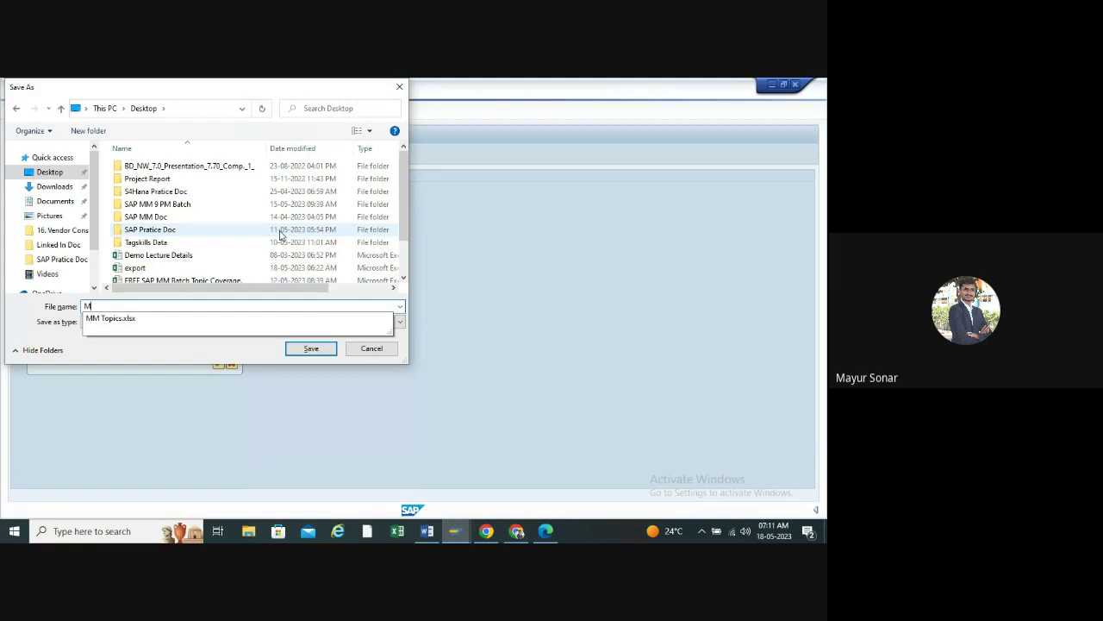
text(o)
key(BackSpace)
key(BackSpace)
- Save the export as "Gr Doc." and allow SAP to create the file and open it in Excel
text(Gr)
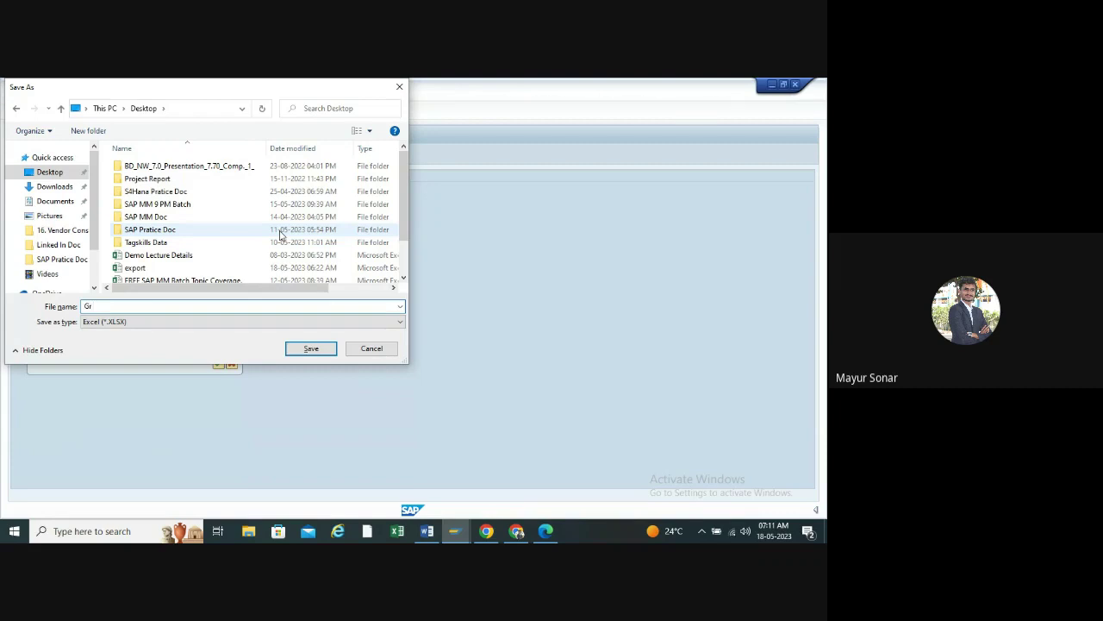
text( Doc.)
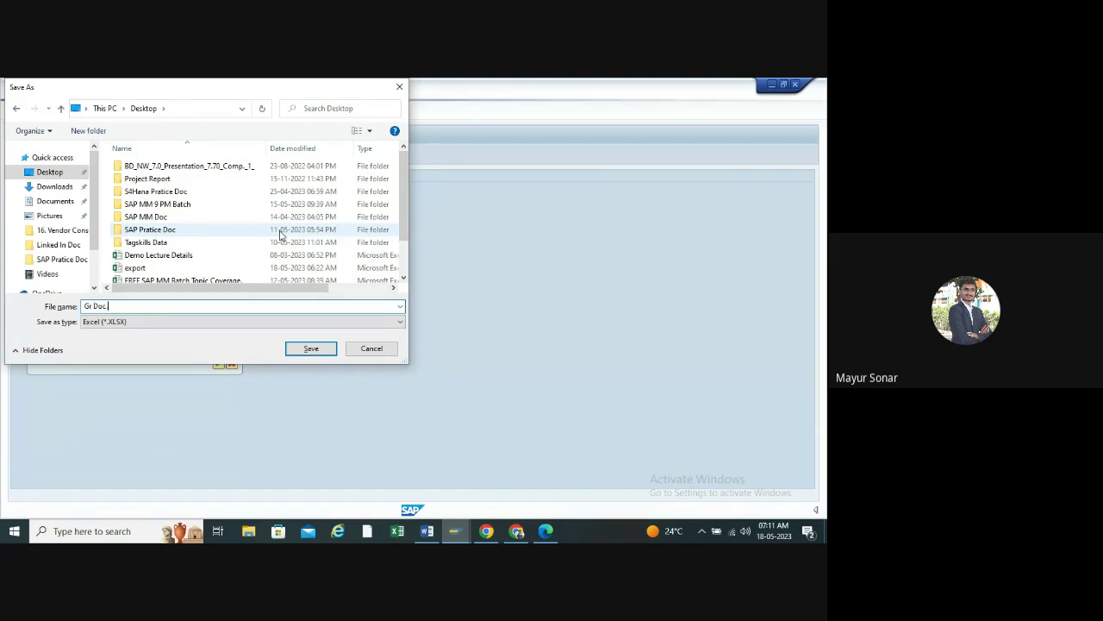
click(311, 349)
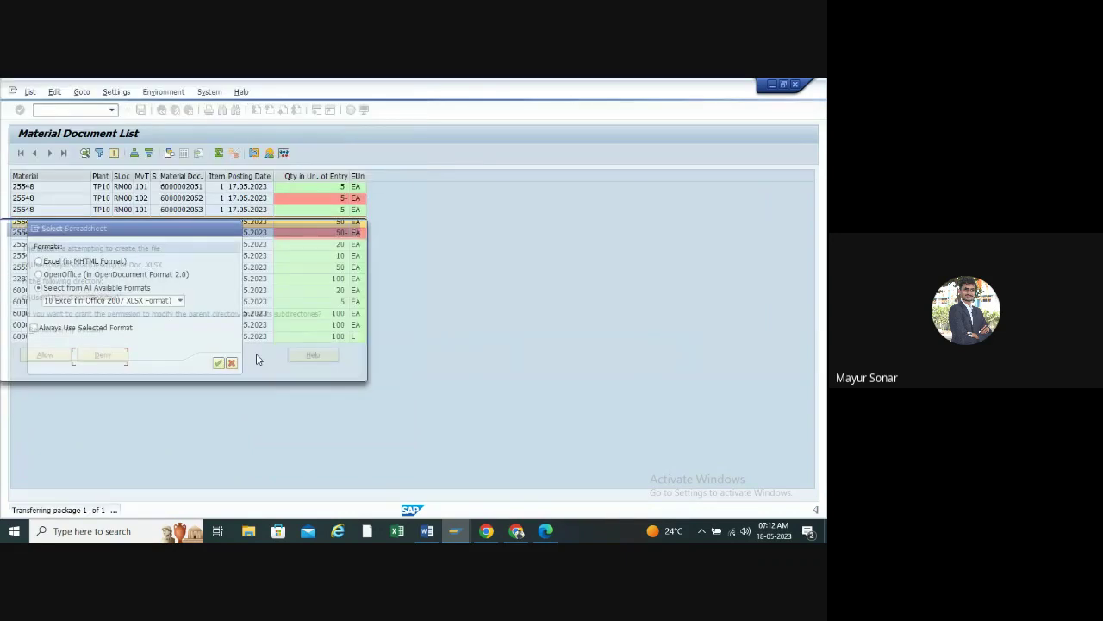
click(45, 354)
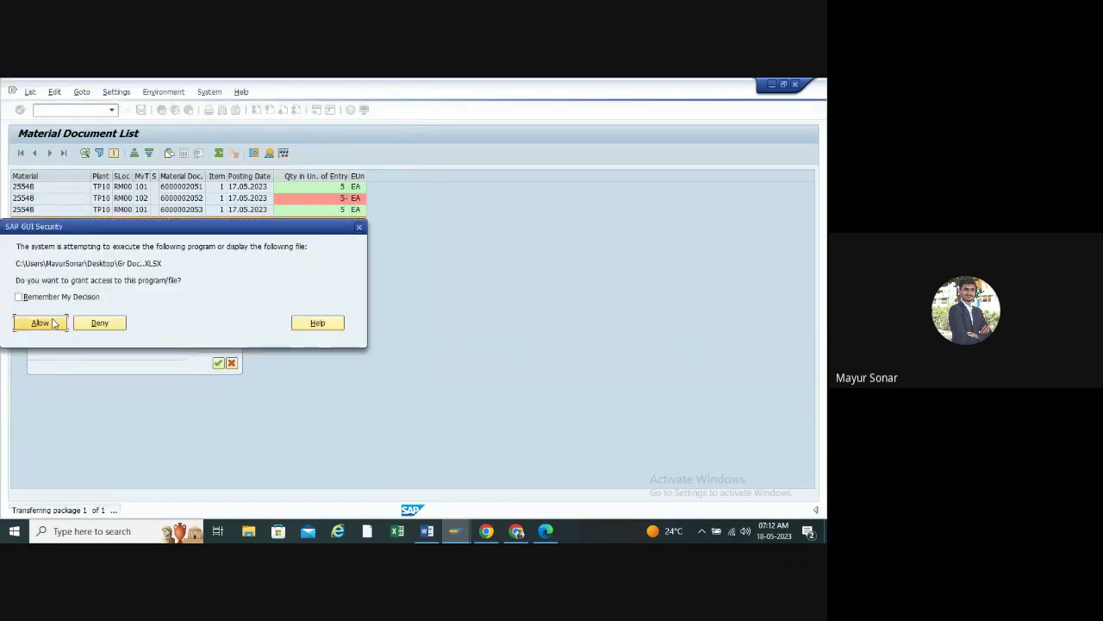
click(41, 323)
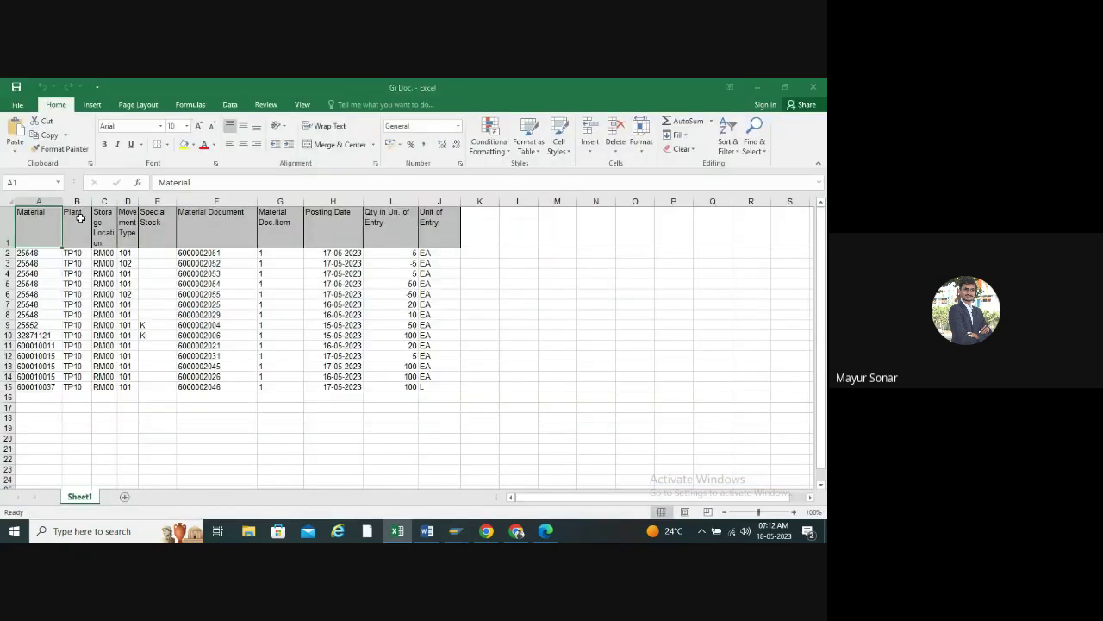
- Widen the columns of the exported material document table in Excel
click(552, 167)
drag(63, 200, 216, 202)
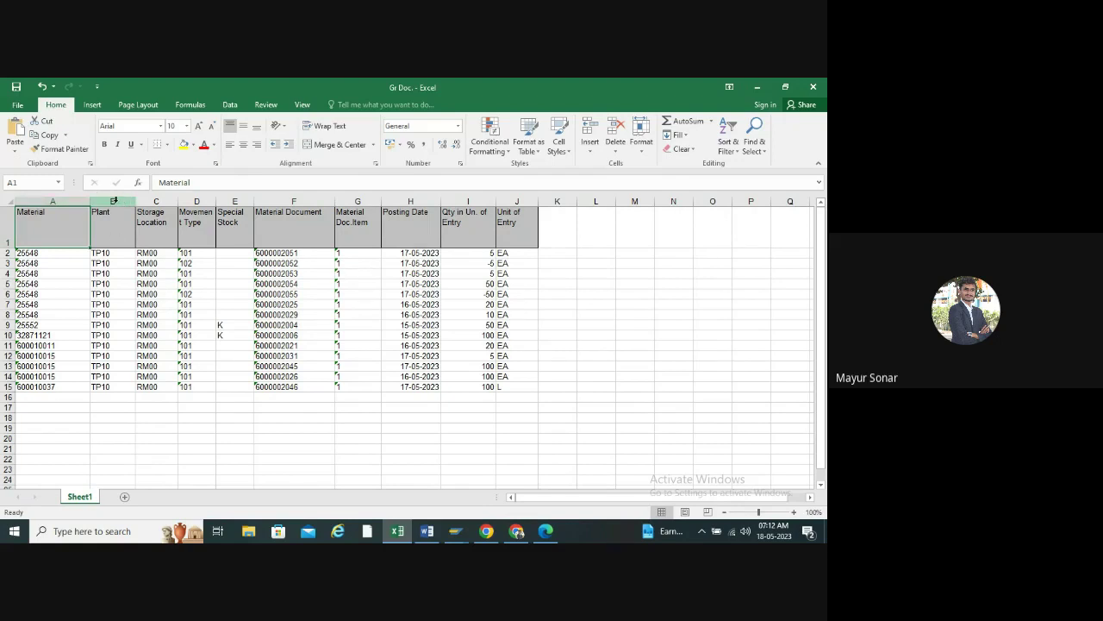
- Return from Excel to SAP, leave the material document report, and collapse the List Displays and Environment folders
click(755, 87)
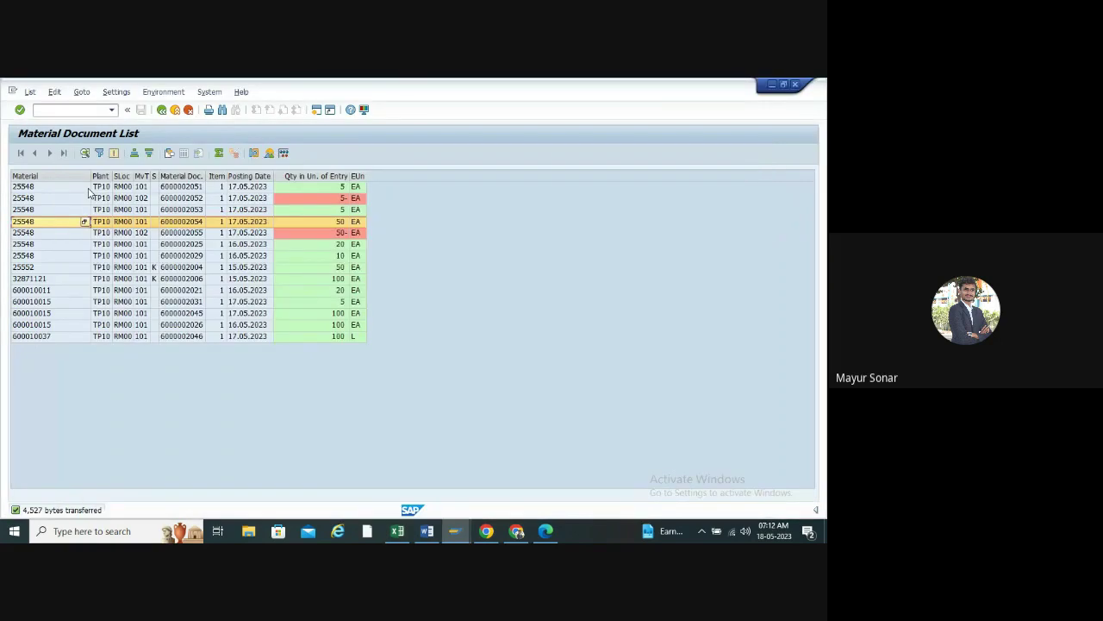
click(161, 110)
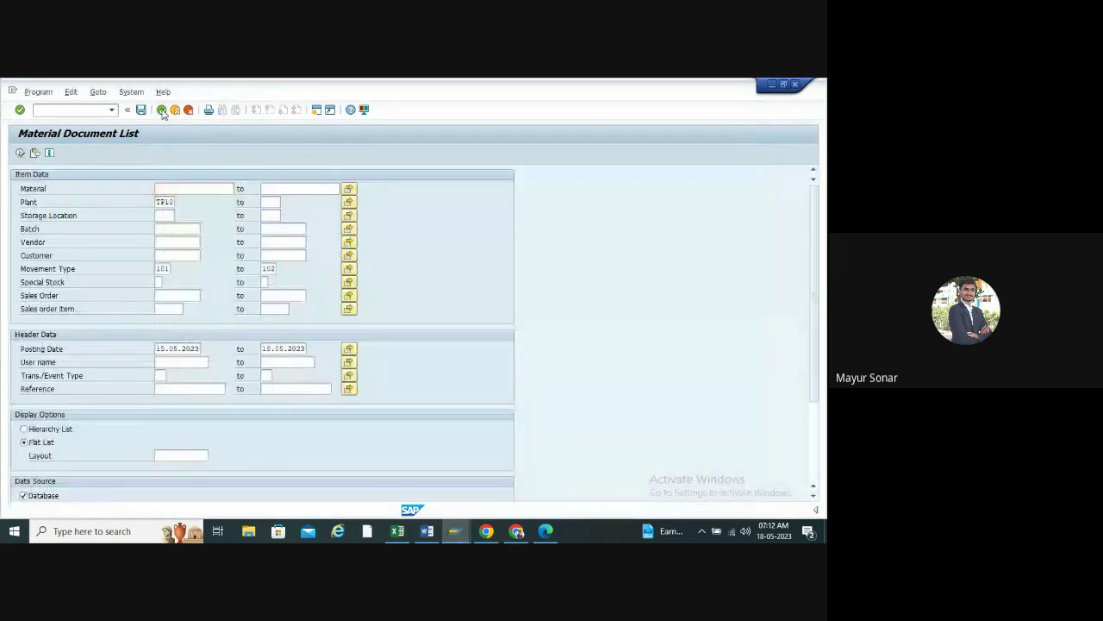
click(161, 109)
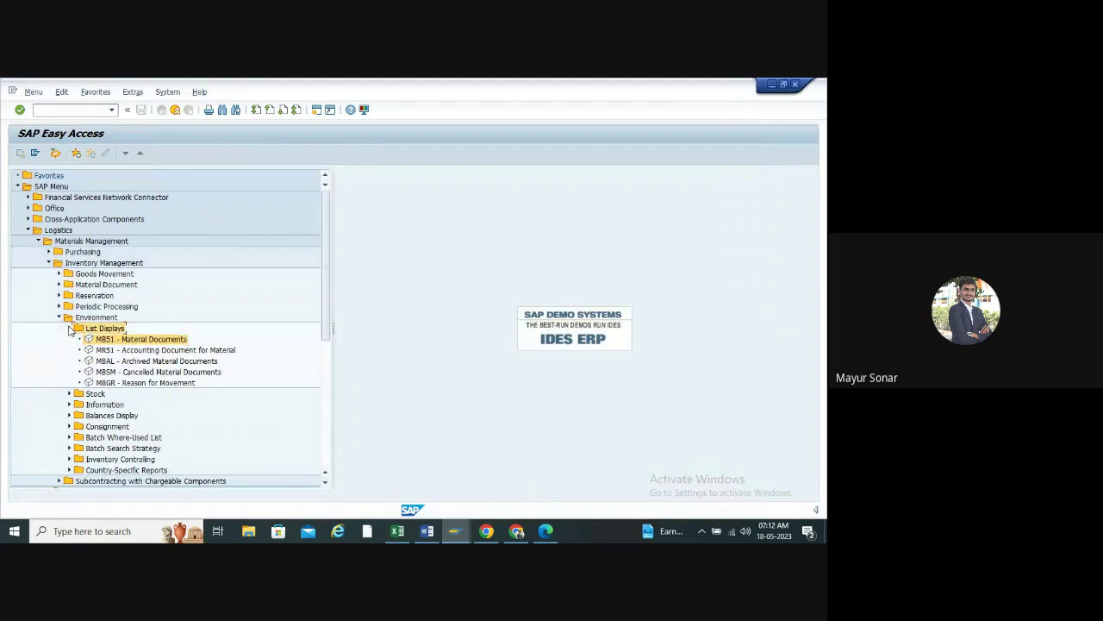
click(69, 329)
click(59, 317)
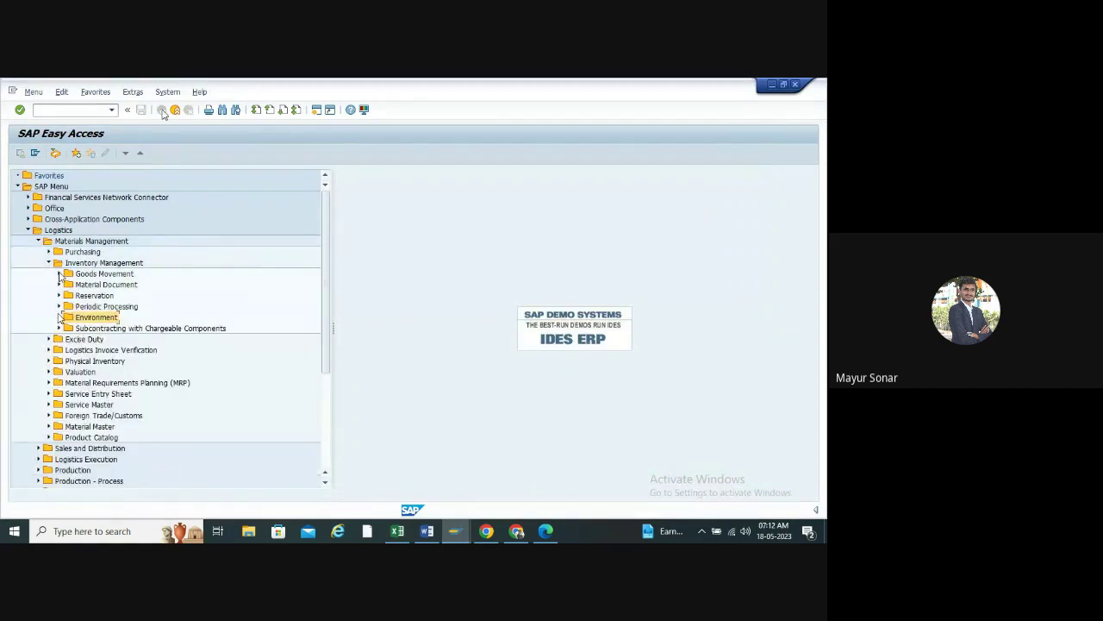
- Start MIGO from the Goods Movement folder as A01 Goods Receipt for R01 Purchase Order and load the item with the copied purchase order number
click(58, 273)
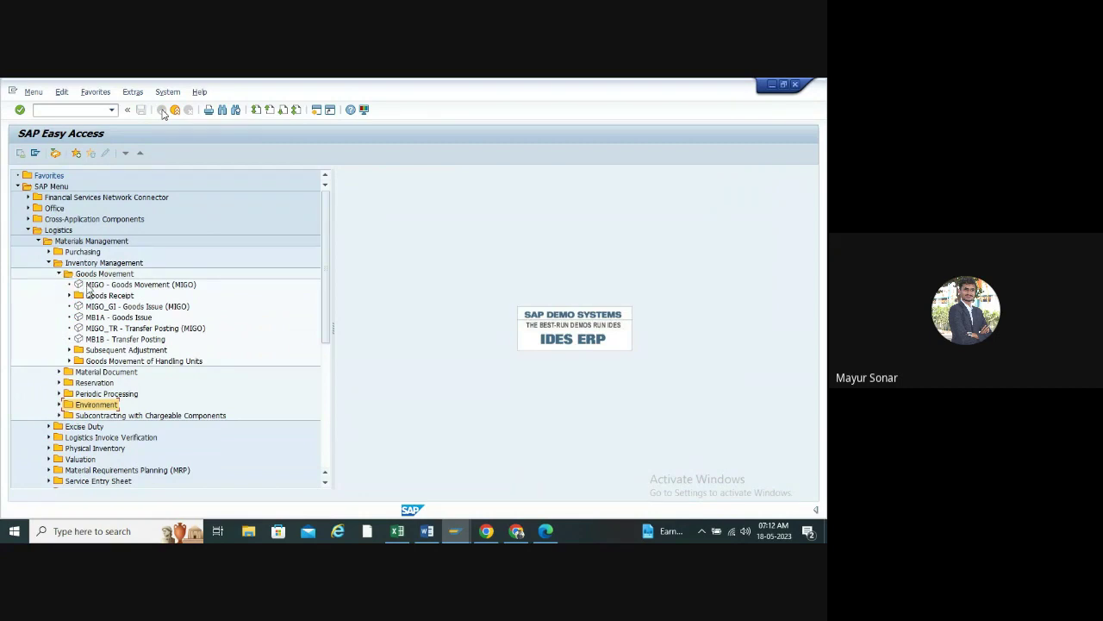
double_click(95, 285)
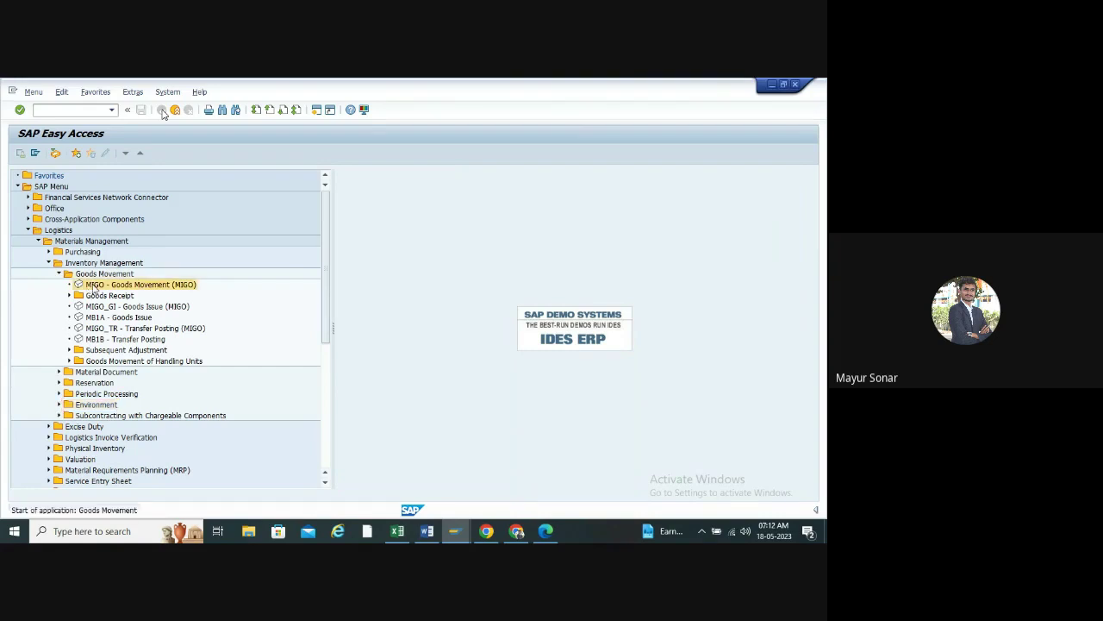
click(52, 174)
click(39, 184)
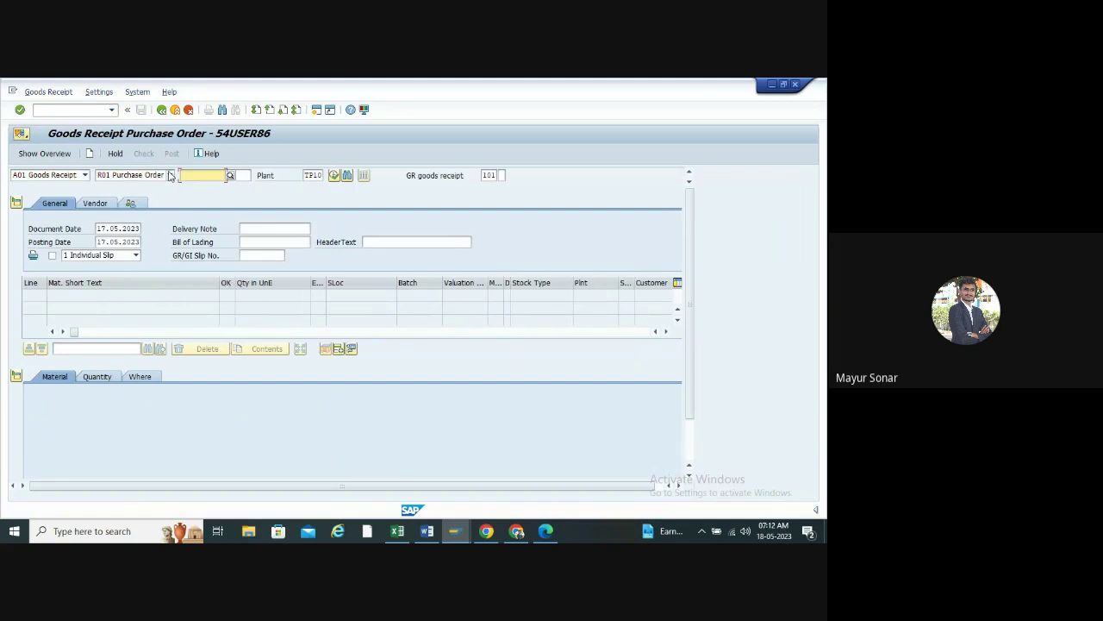
key(ctrl+v)
key(Return)
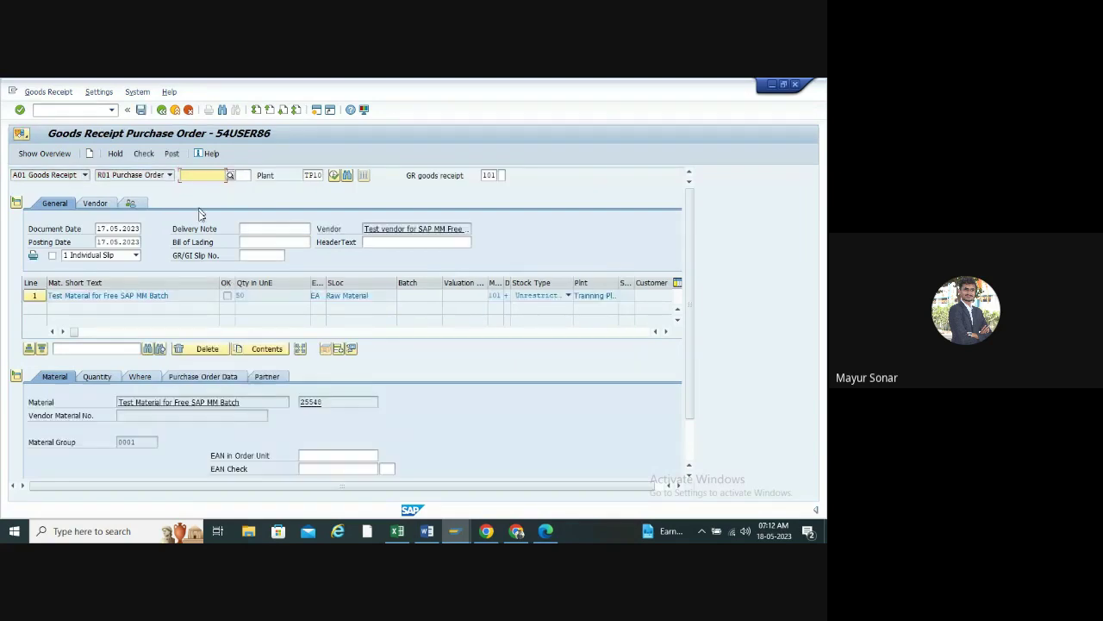
- Mark the purchase order item as OK, then check and post the goods receipt
scroll(128, 415, down, 2)
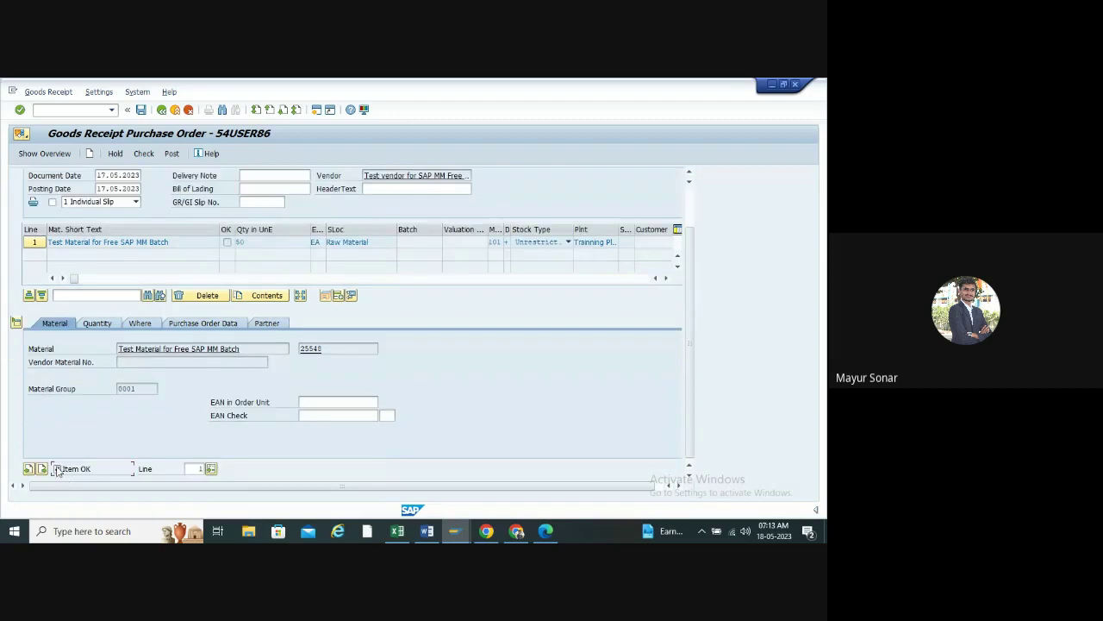
scroll(461, 251, up, 2)
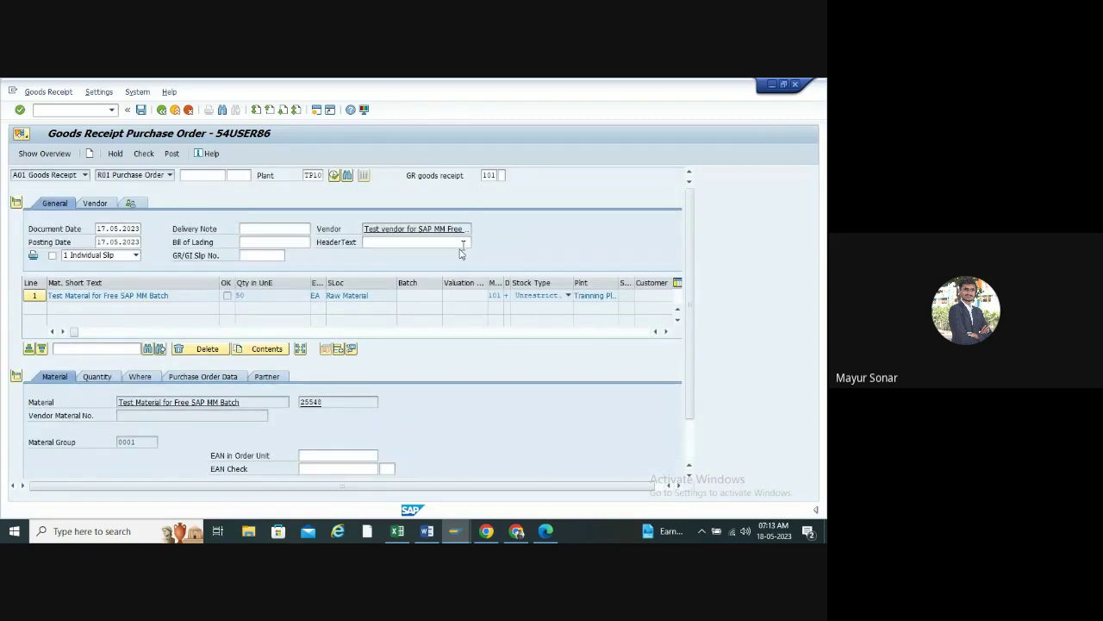
click(144, 154)
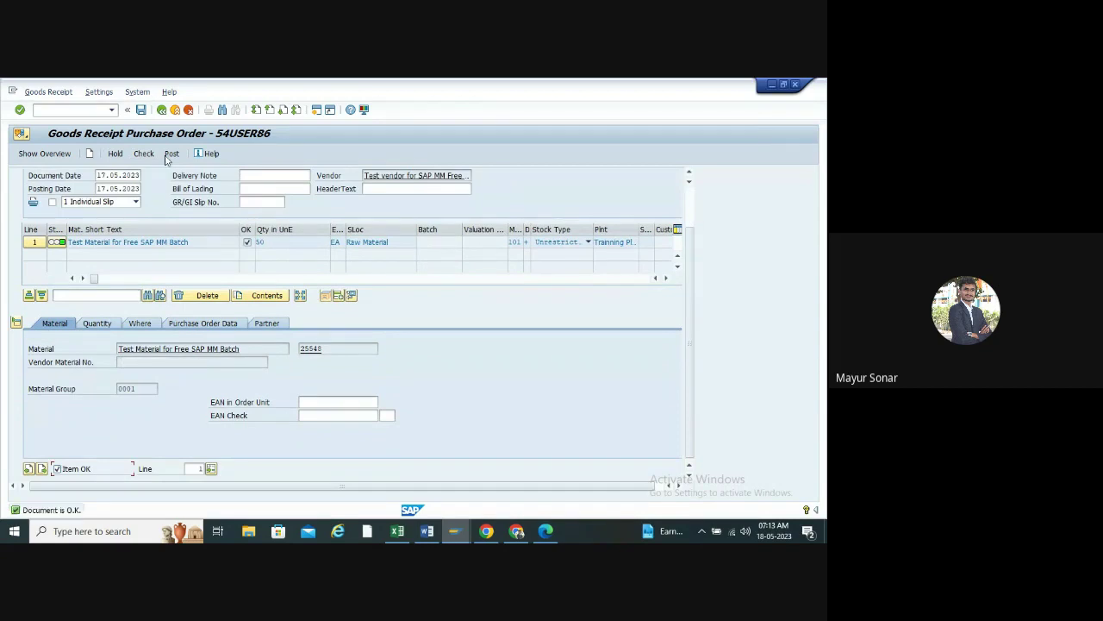
click(171, 154)
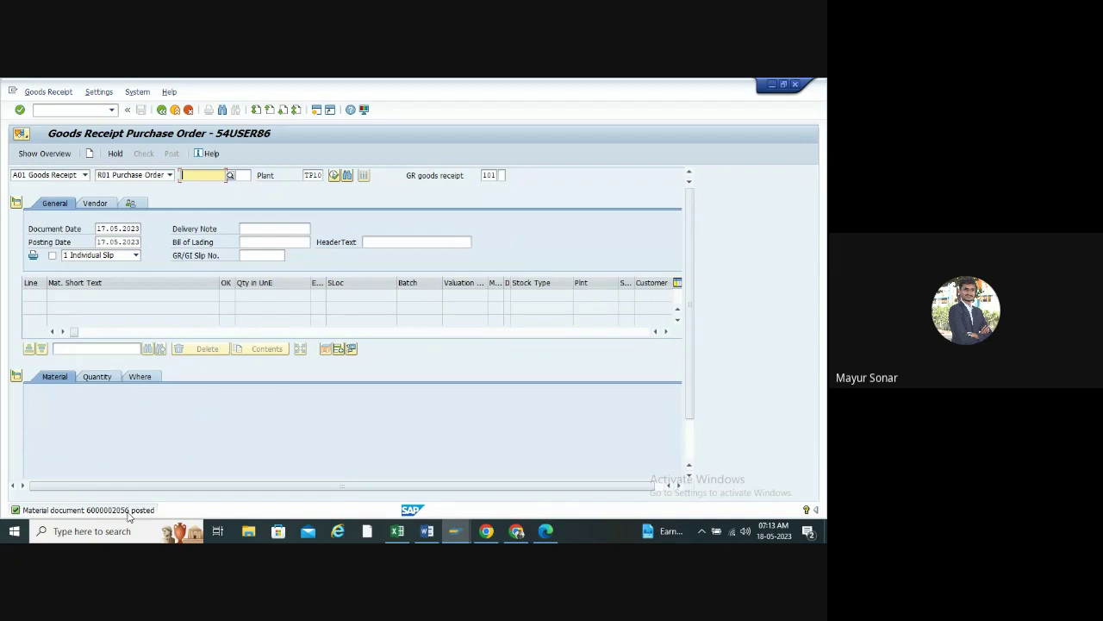
- Copy the goods receipt's posting message from its message details and add it as a new line below the other material documents in Word
click(128, 513)
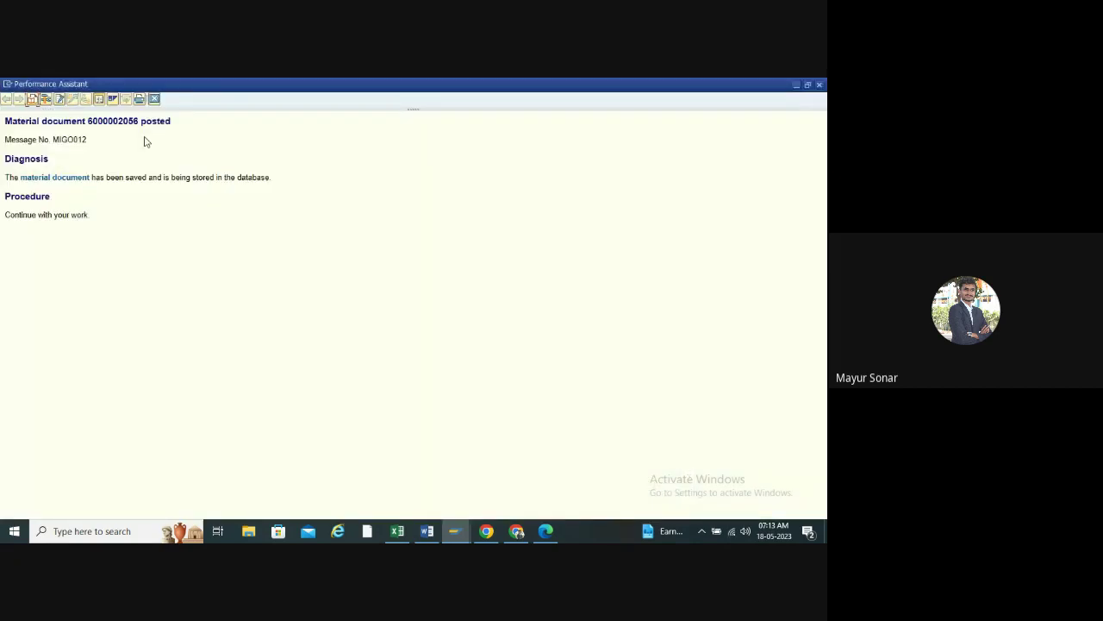
drag(172, 121, 14, 123)
key(ctrl+c)
click(819, 85)
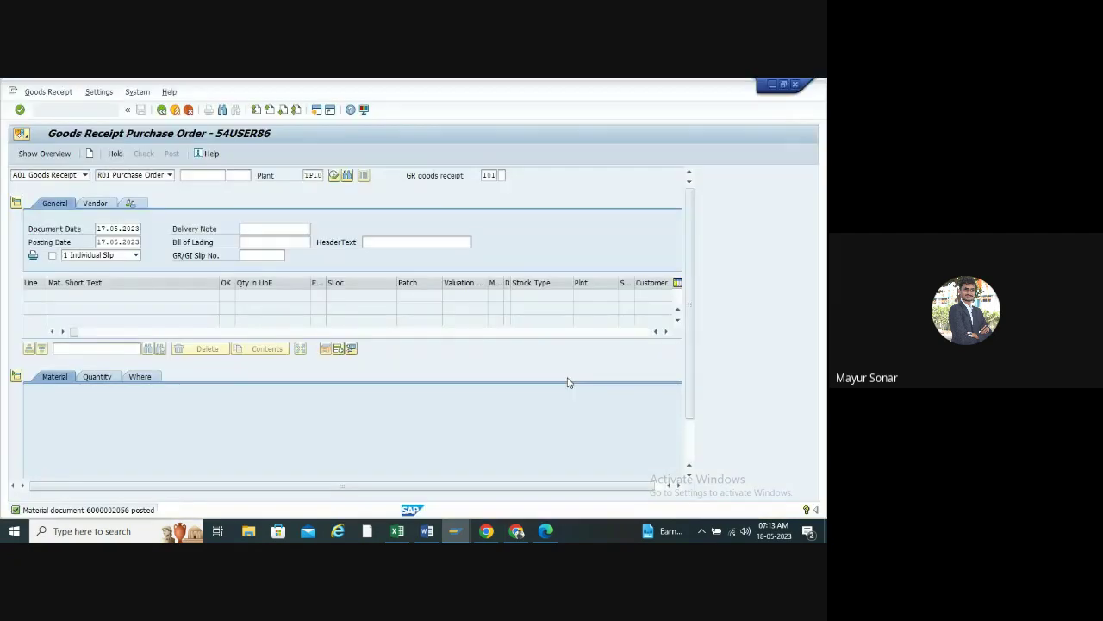
click(423, 473)
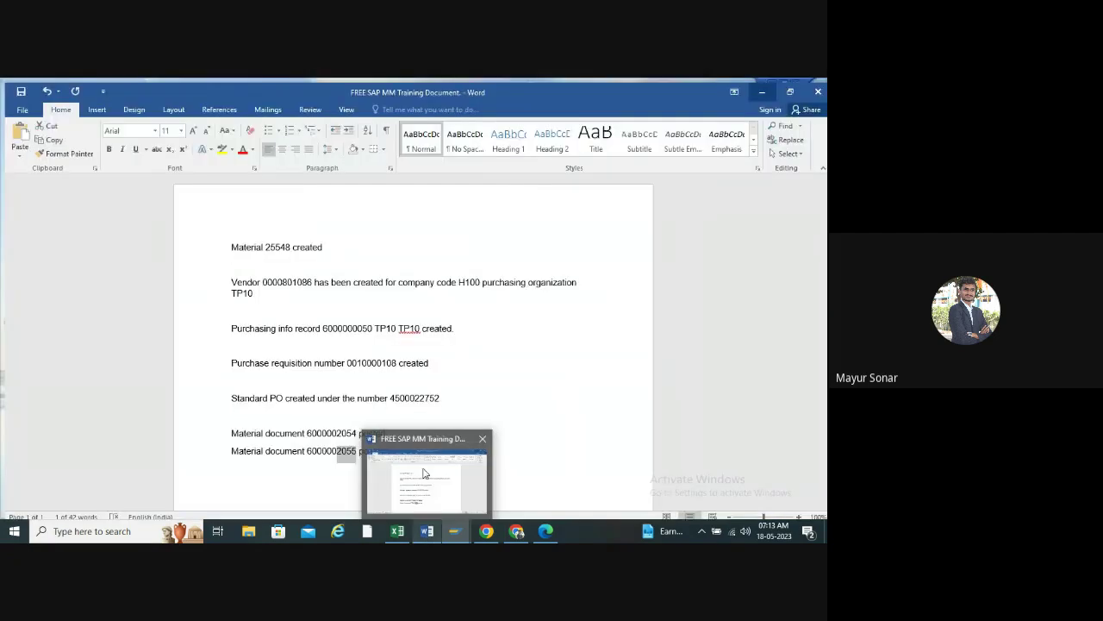
click(403, 444)
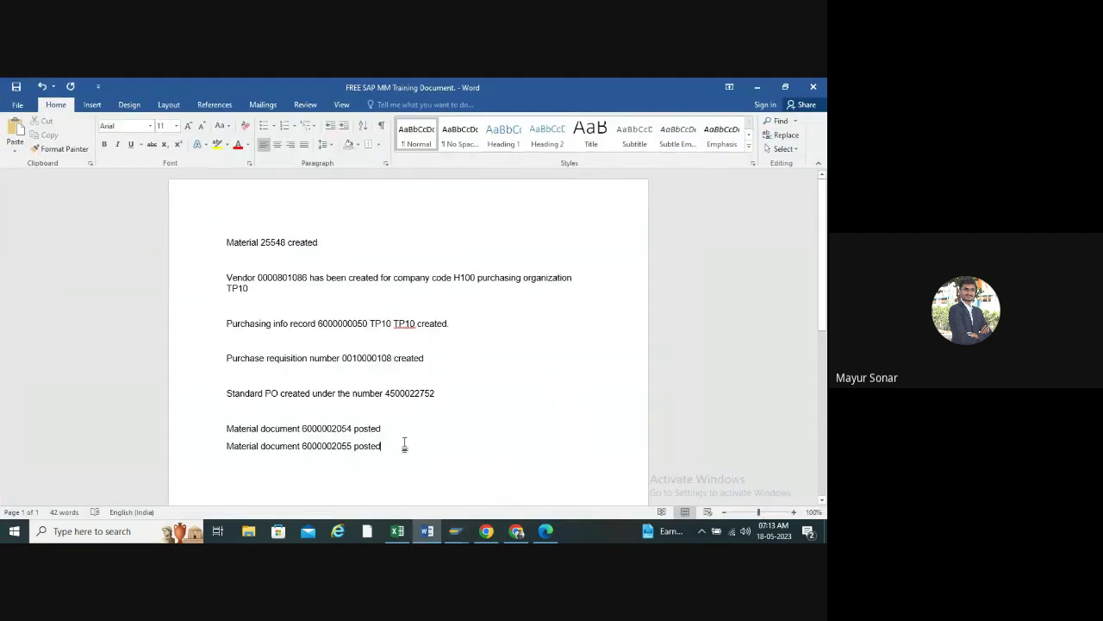
key(Return)
key(ctrl+v)
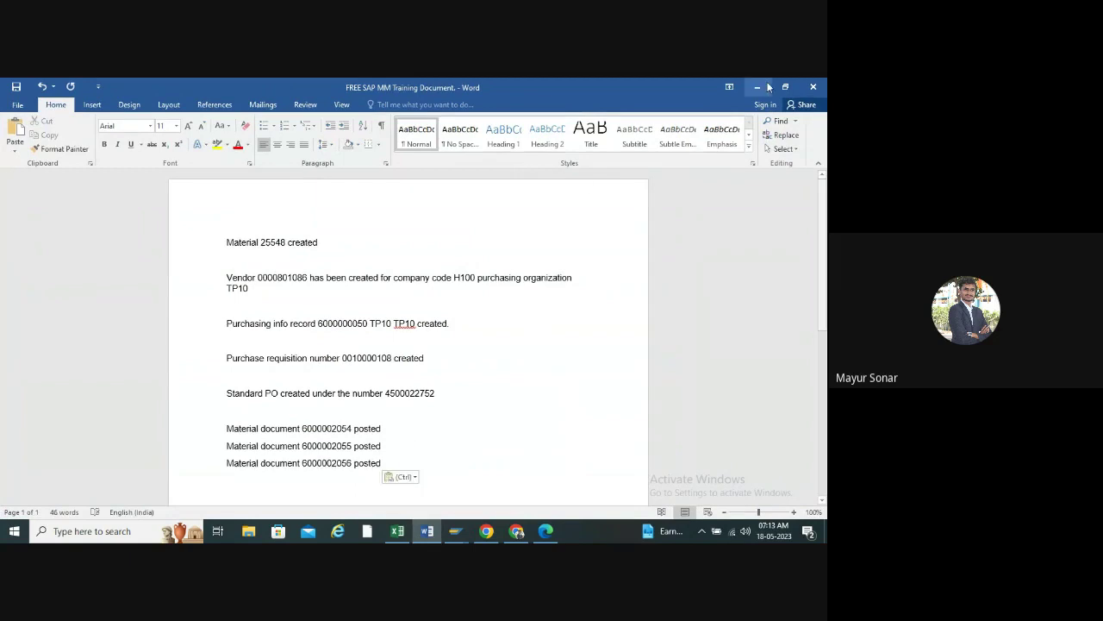
- Copy the standard PO number from the Word document, save the document and return to SAP
drag(436, 393, 389, 393)
double_click(392, 395)
key(ctrl+c)
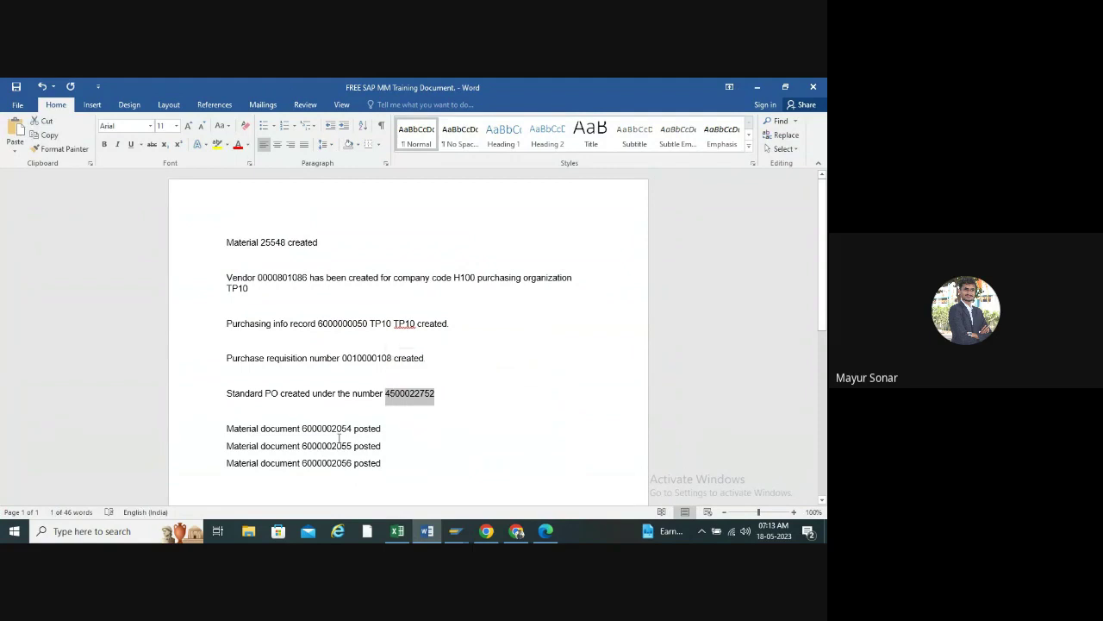
key(ctrl+s)
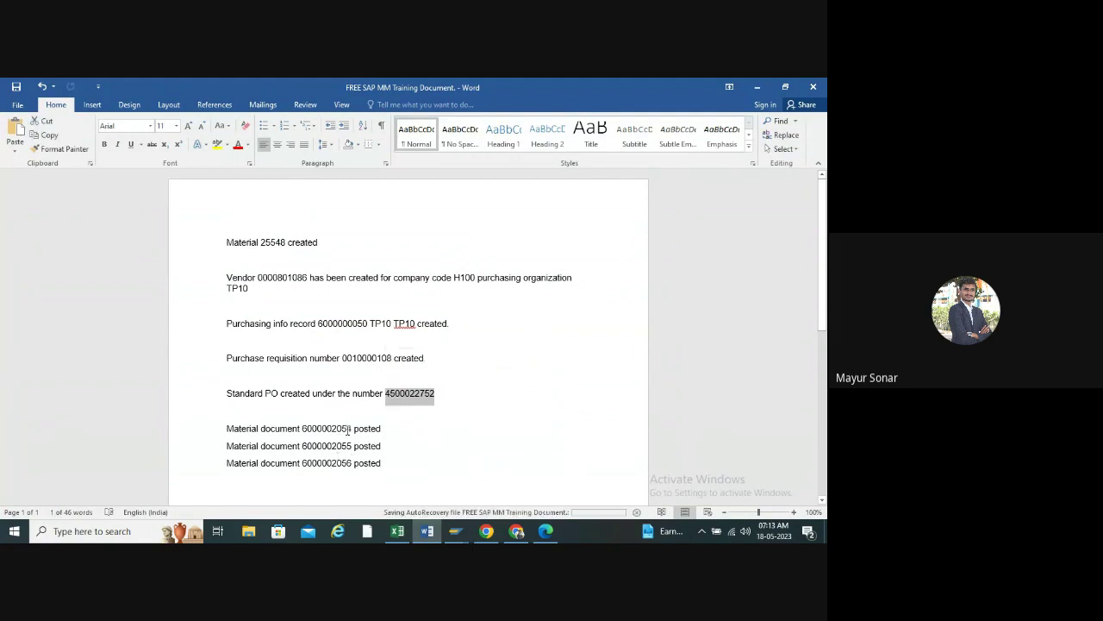
click(756, 88)
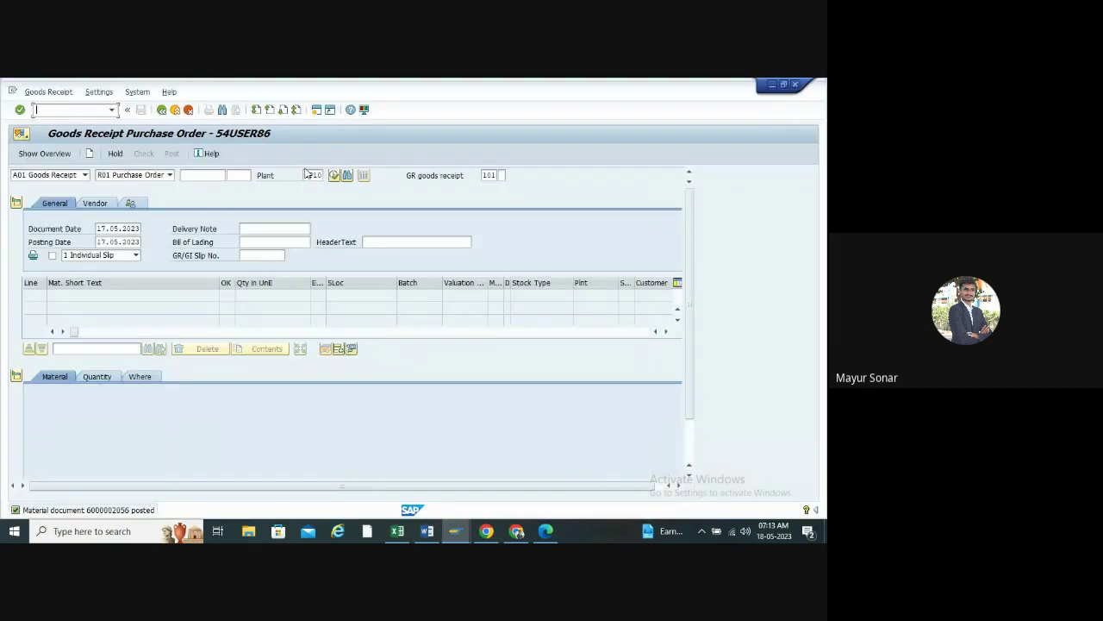
- Open a new SAP session with ME23N and display the purchase order through Other Purchase Order
click(317, 109)
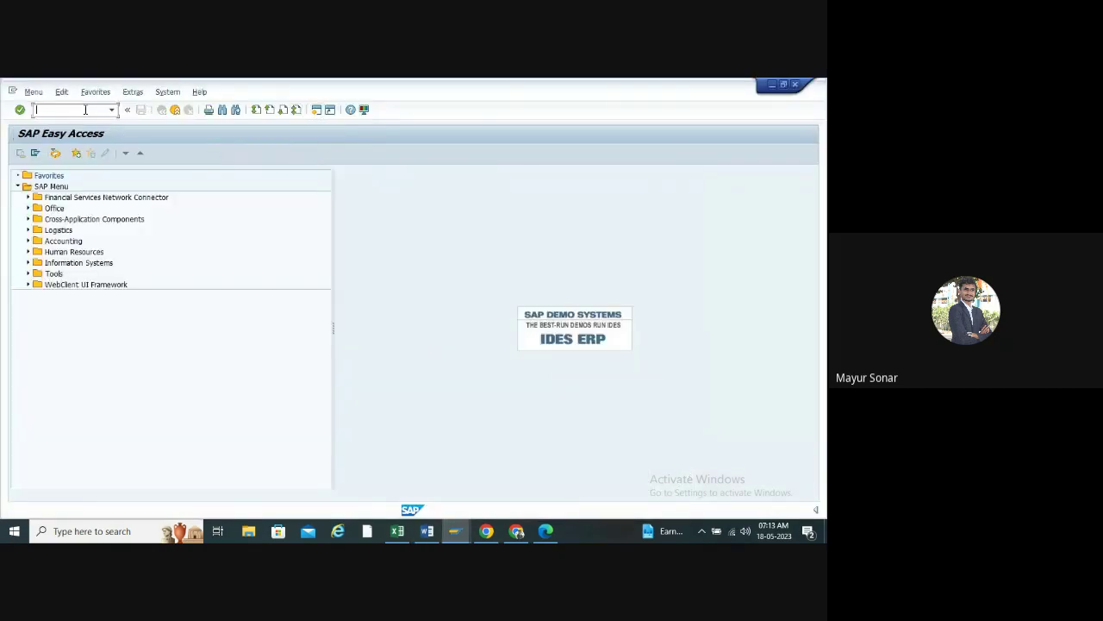
text(me23n)
key(Return)
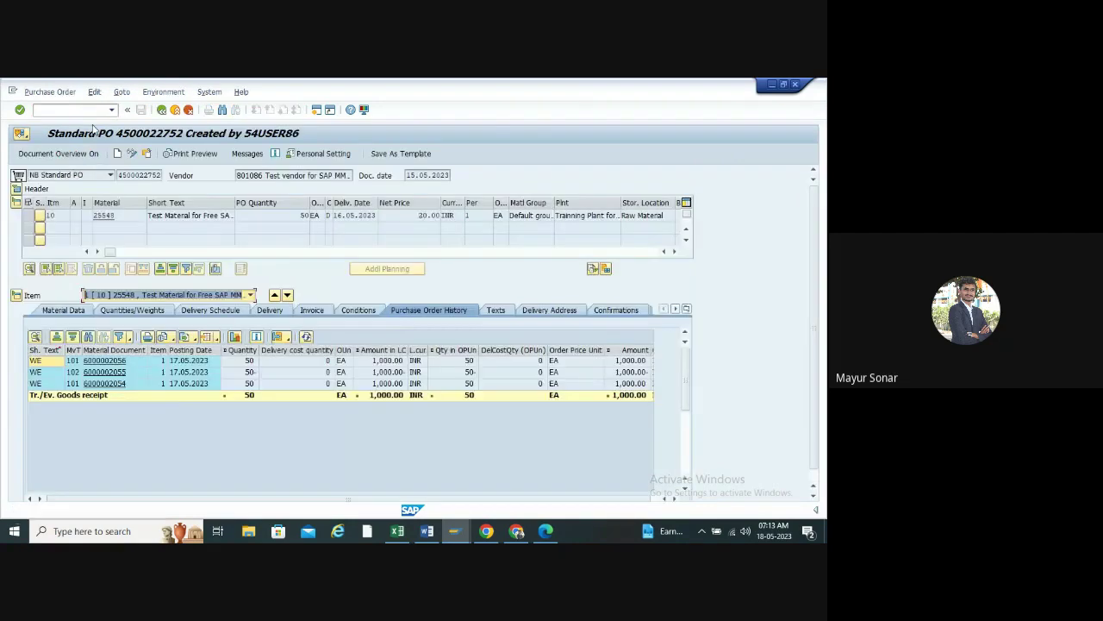
click(49, 91)
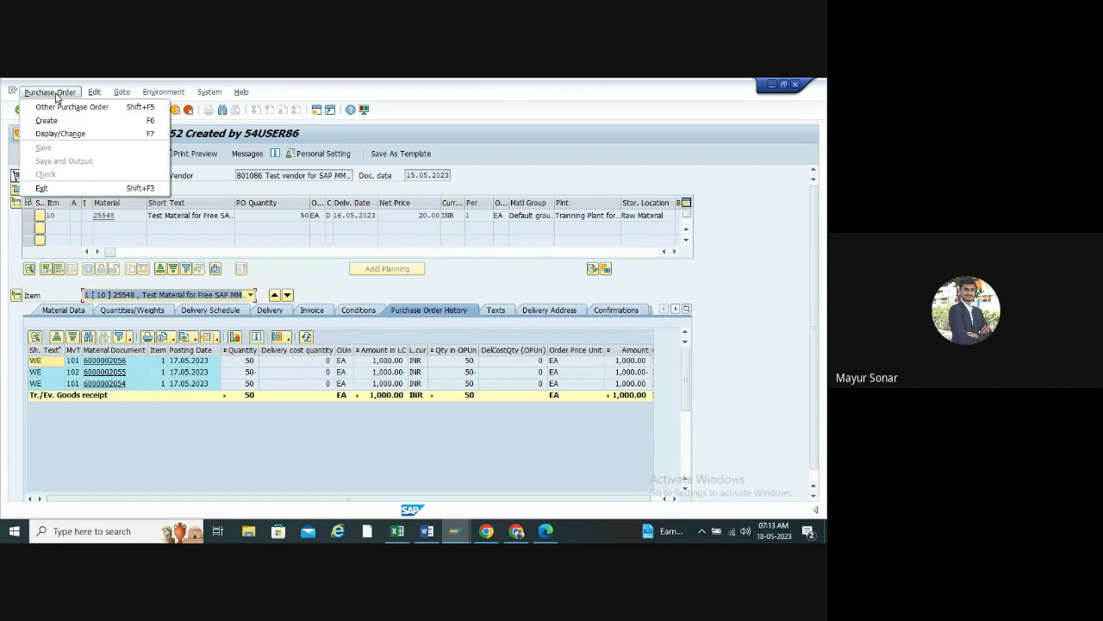
click(64, 109)
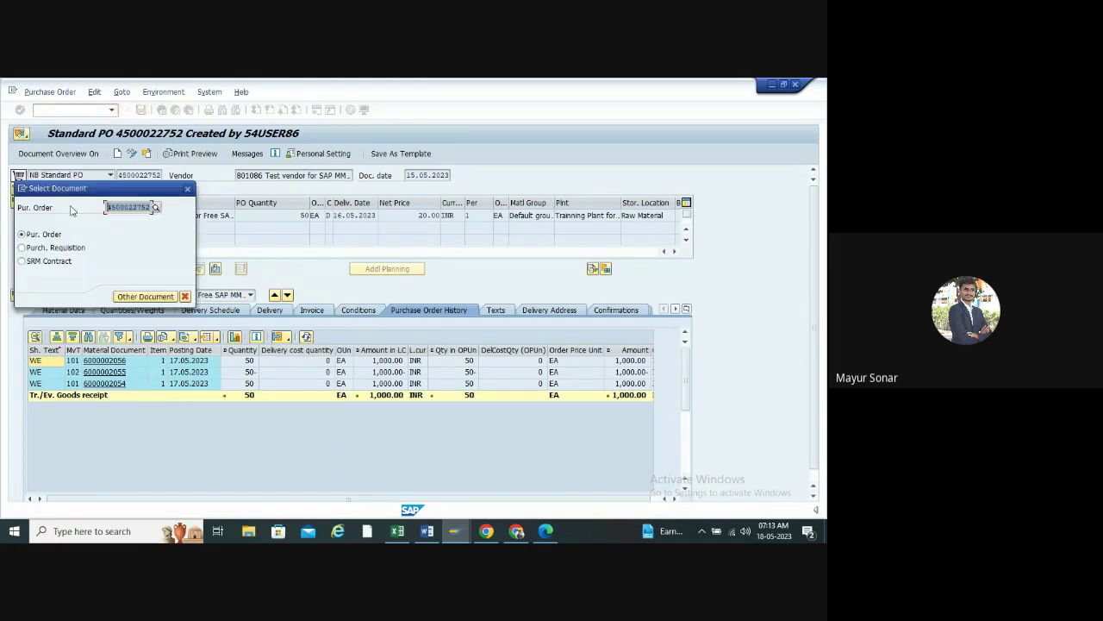
key(Return)
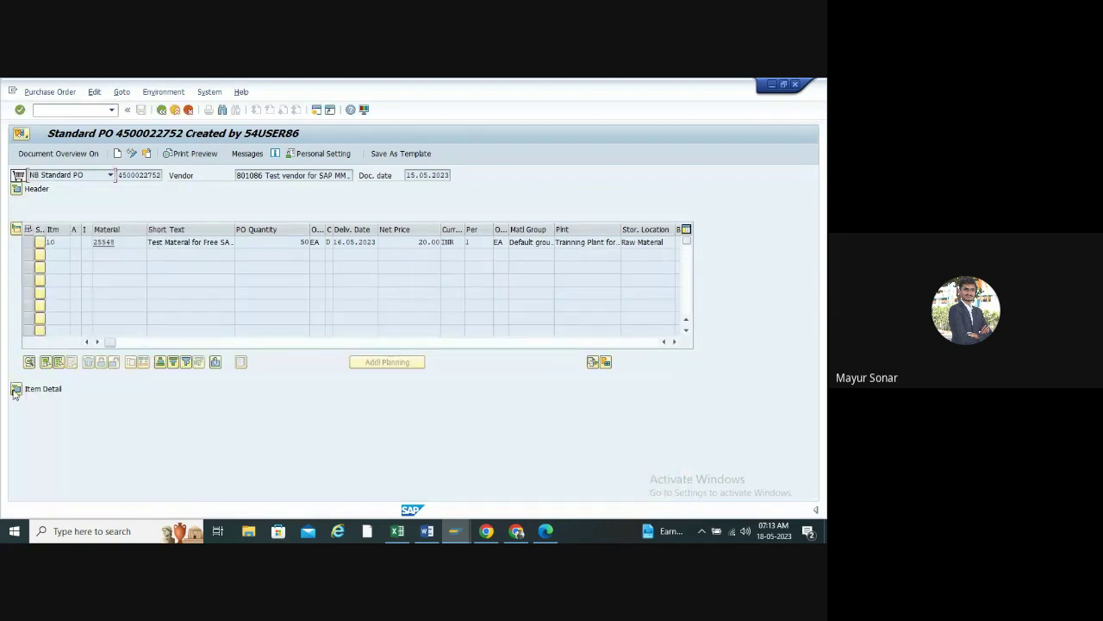
- Expand the purchase order's item details and review the Delivery data and Purchase Order History
click(16, 388)
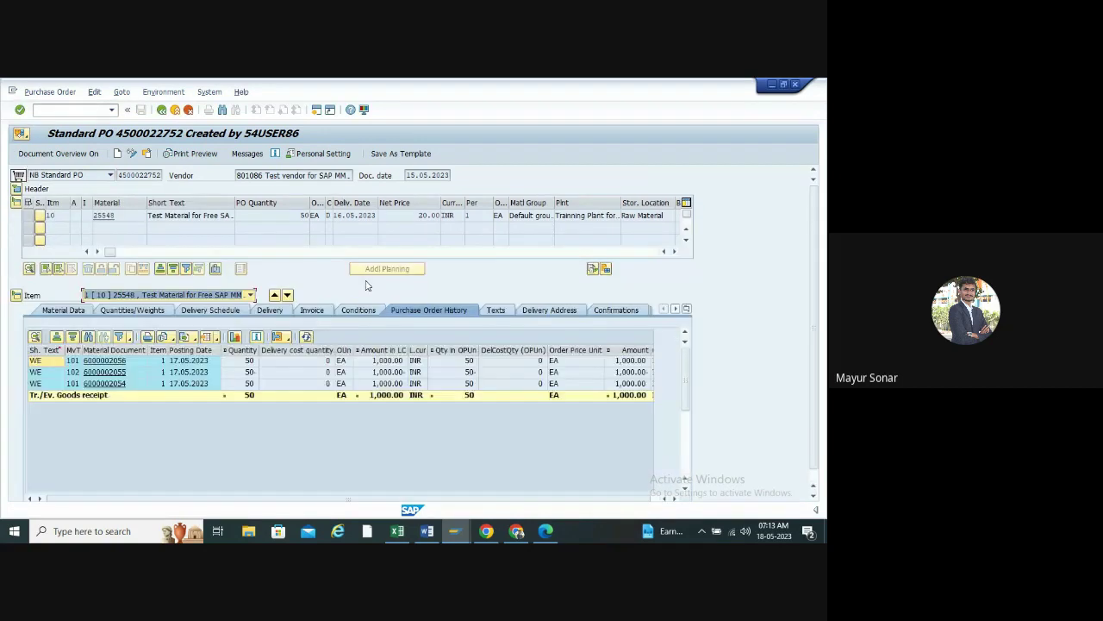
click(269, 310)
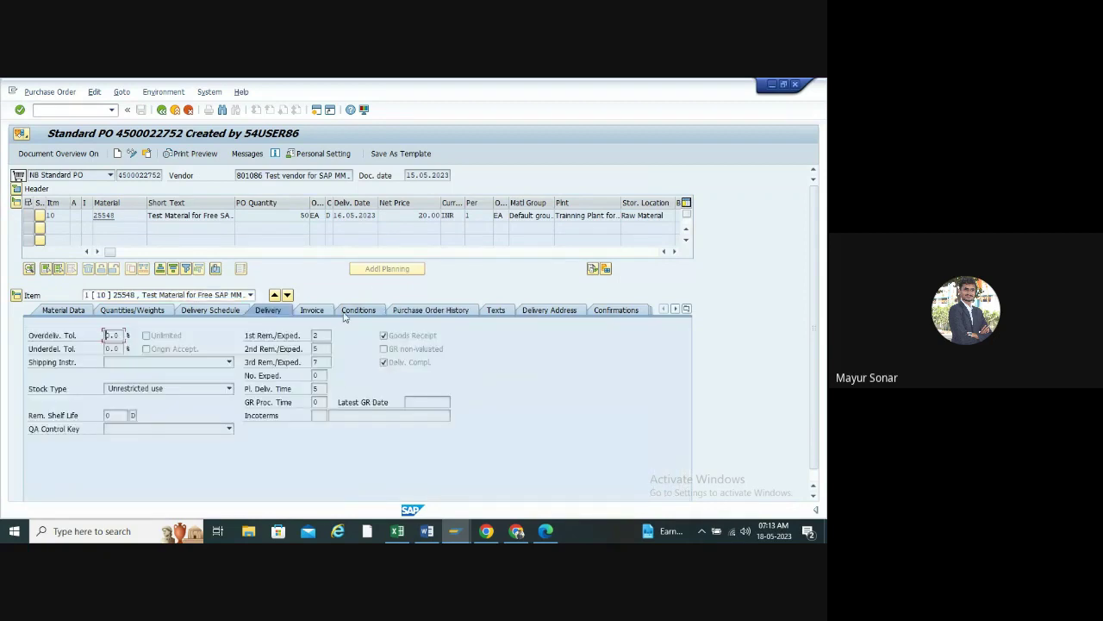
click(430, 312)
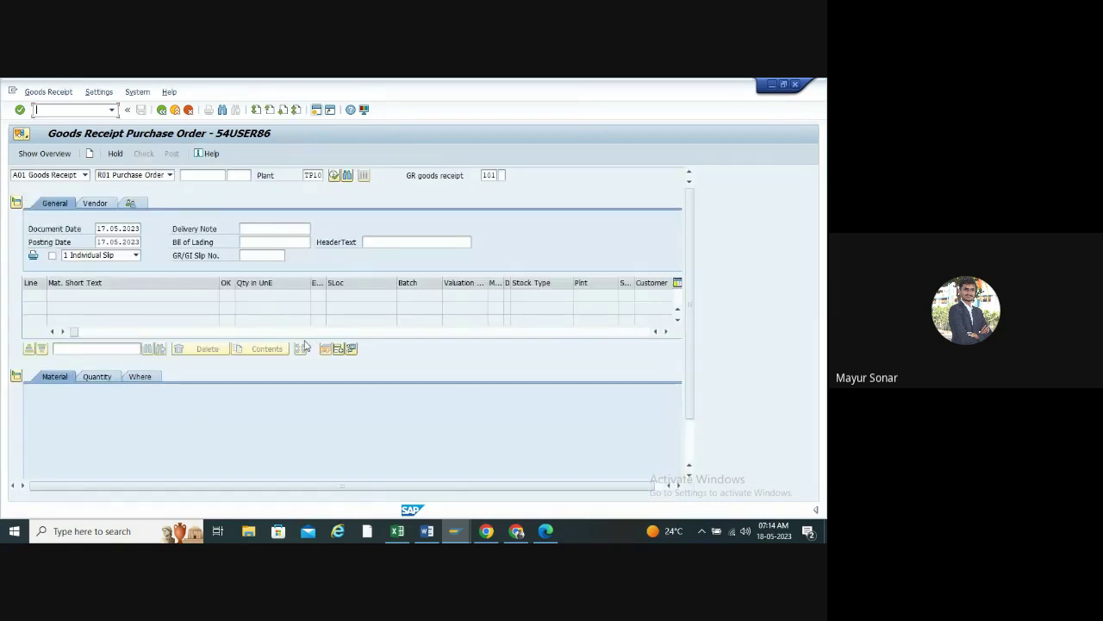
- Leave the goods receipt transaction and collapse the Goods Movement and Inventory Management folders
click(162, 111)
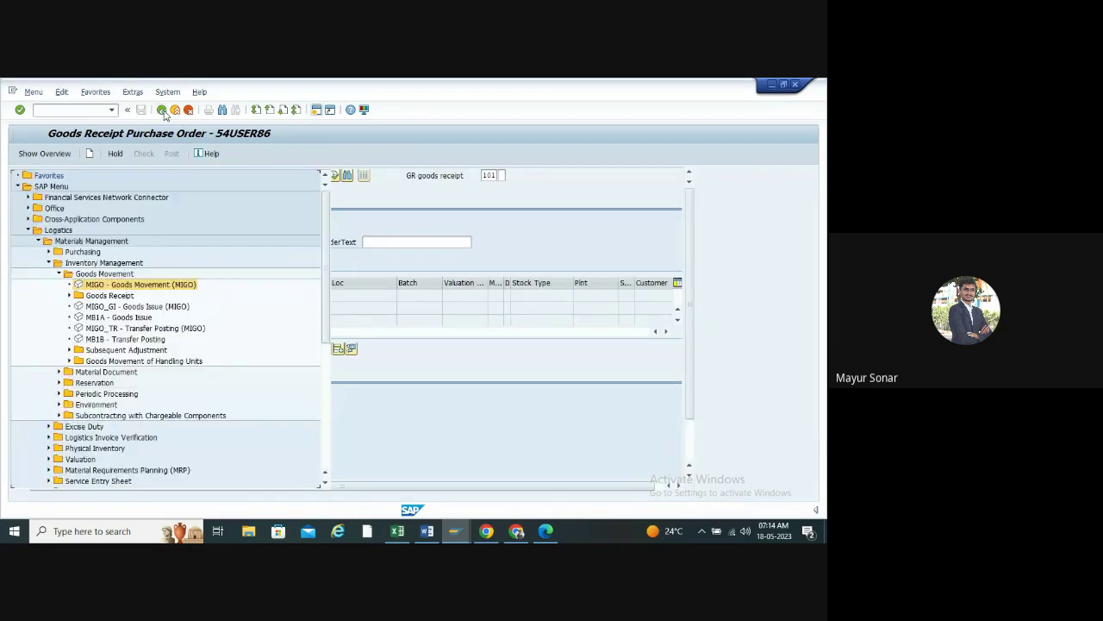
click(59, 274)
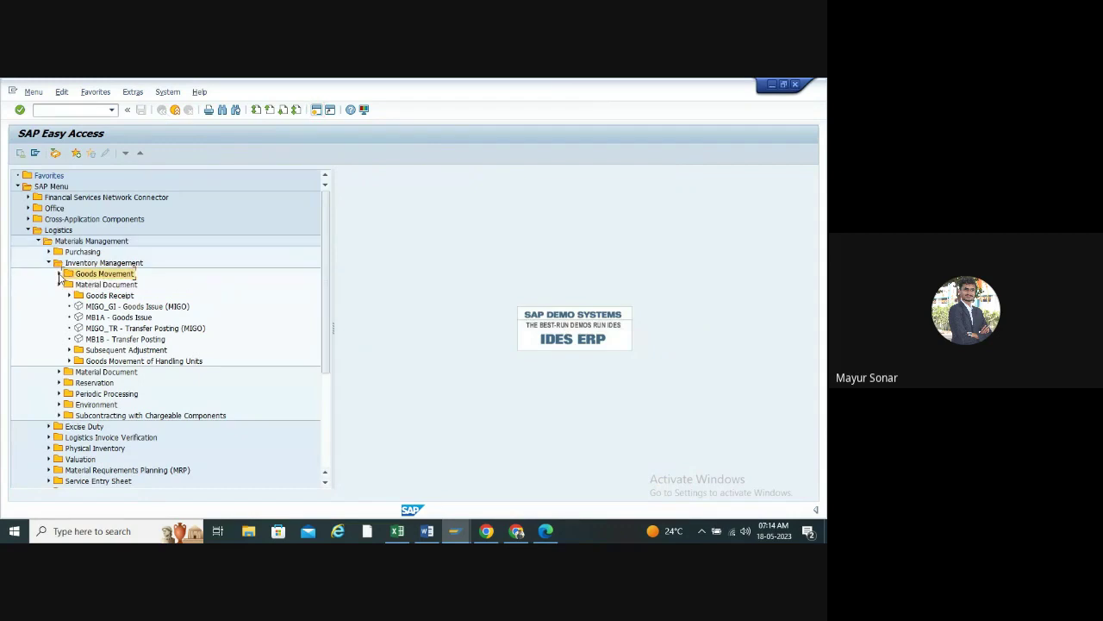
click(49, 263)
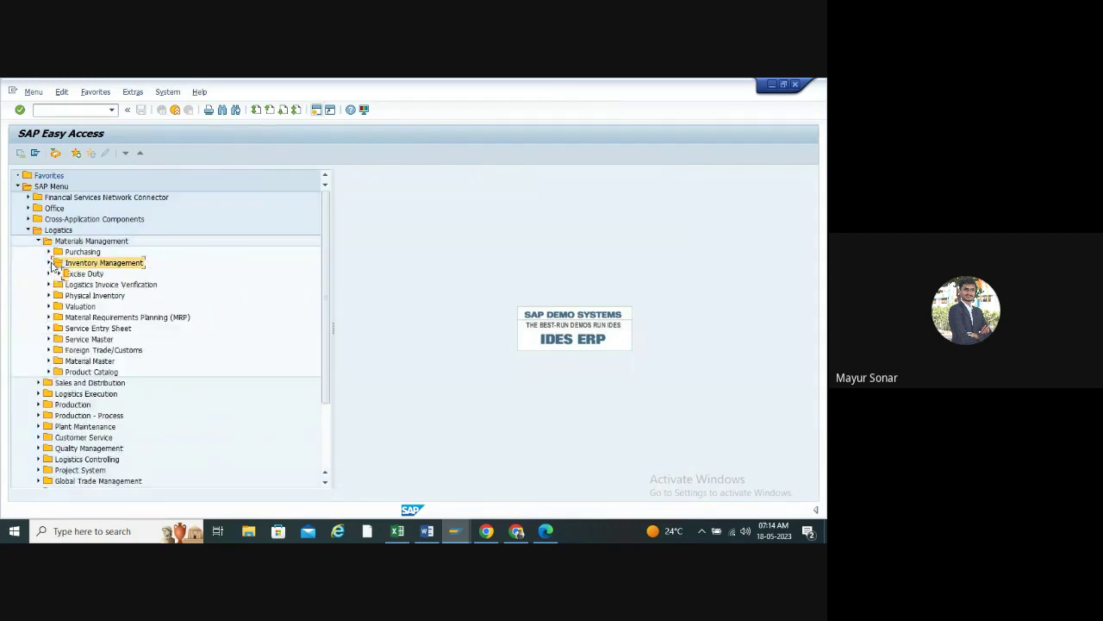
- Switch to the Procure to Pay Cycle PDF in Edge and read the Invoice Verification section about MIRO
click(516, 531)
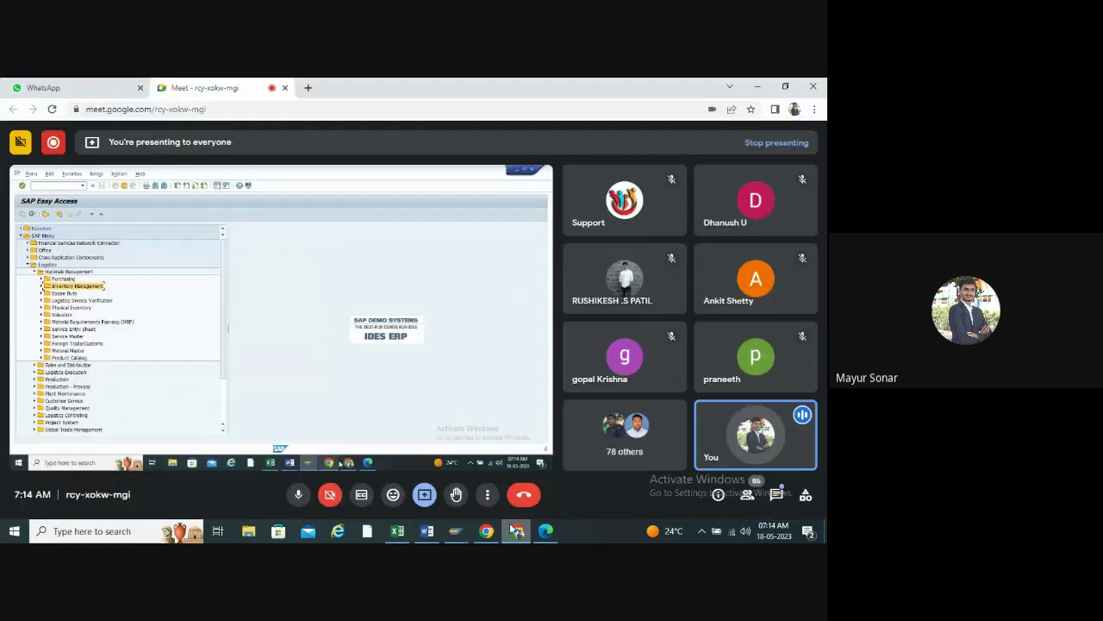
click(547, 532)
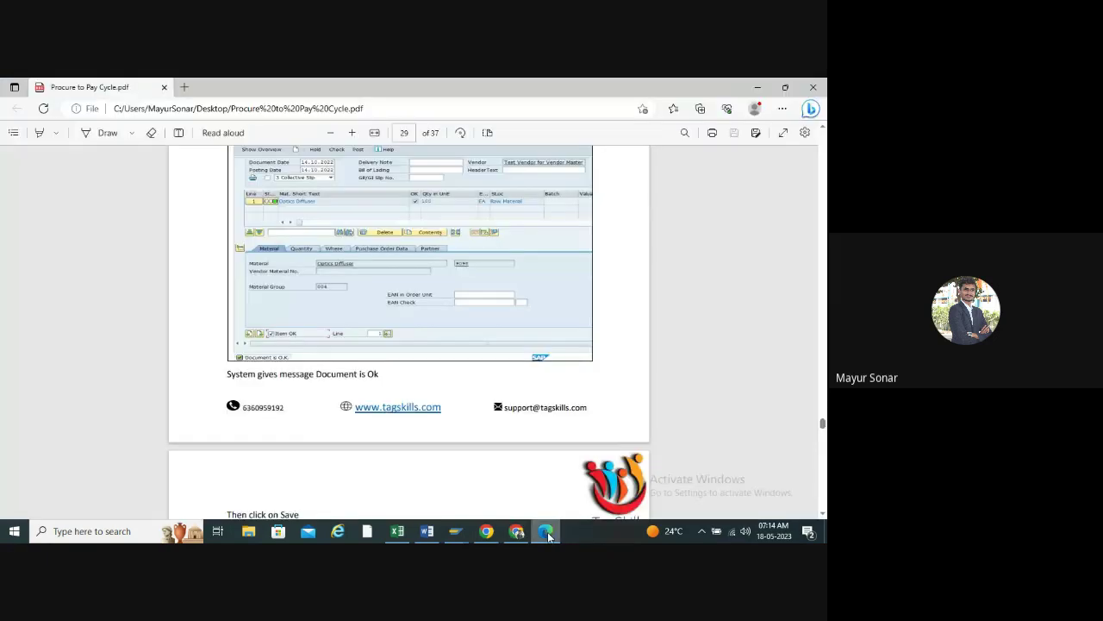
scroll(377, 362, down, 10)
scroll(379, 363, down, 10)
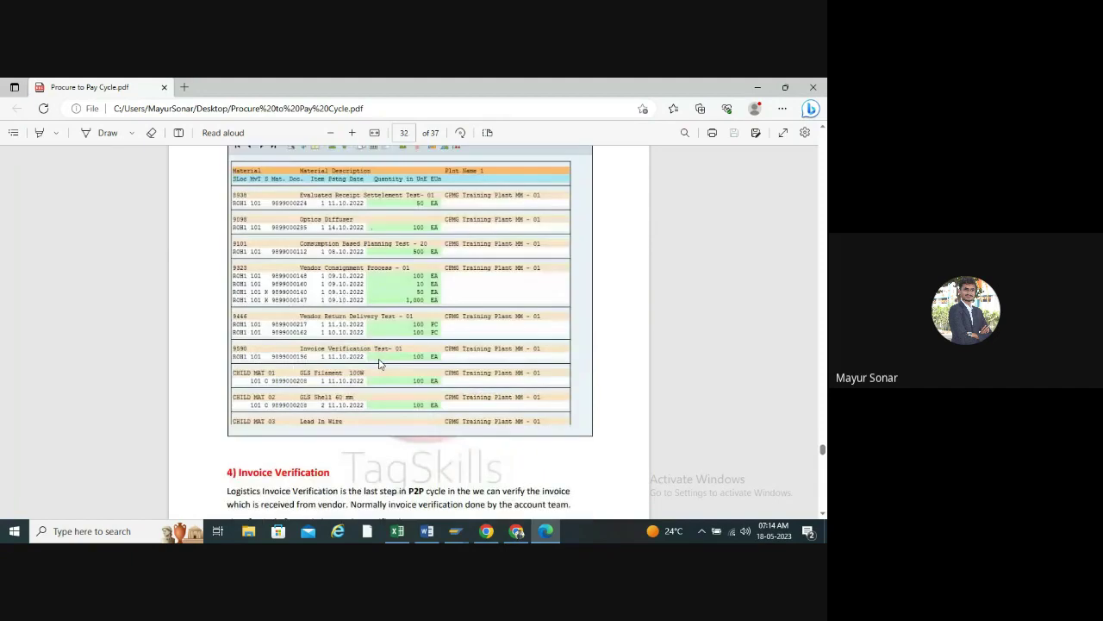
scroll(378, 364, down, 3)
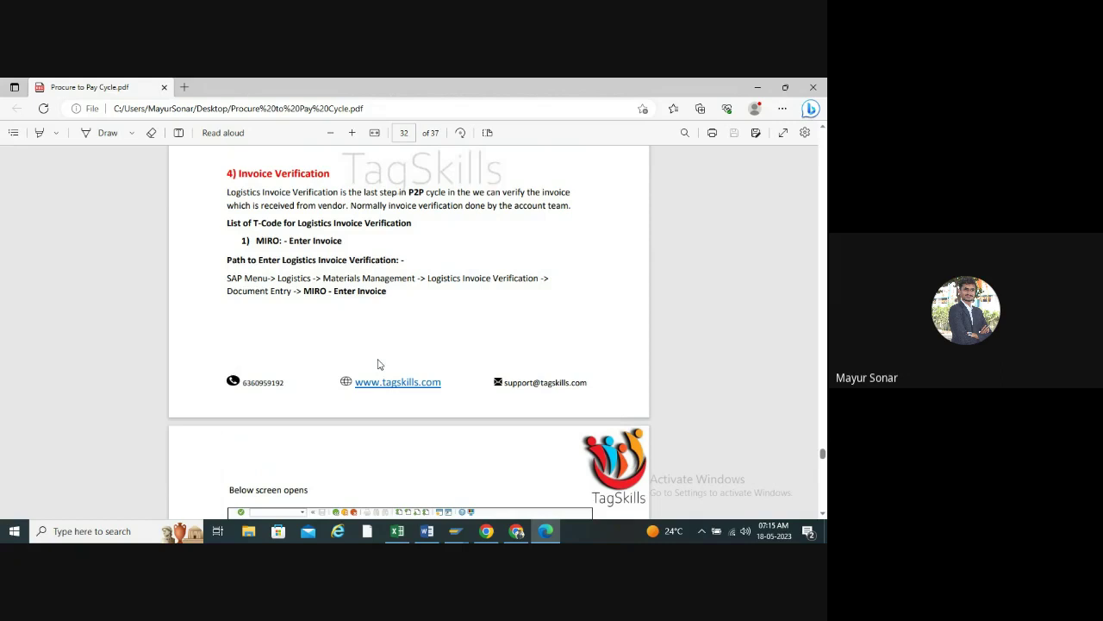
- Read the menu path to MIRO - Enter Invoice and the screen shown below it in the PDF
drag(421, 277, 540, 281)
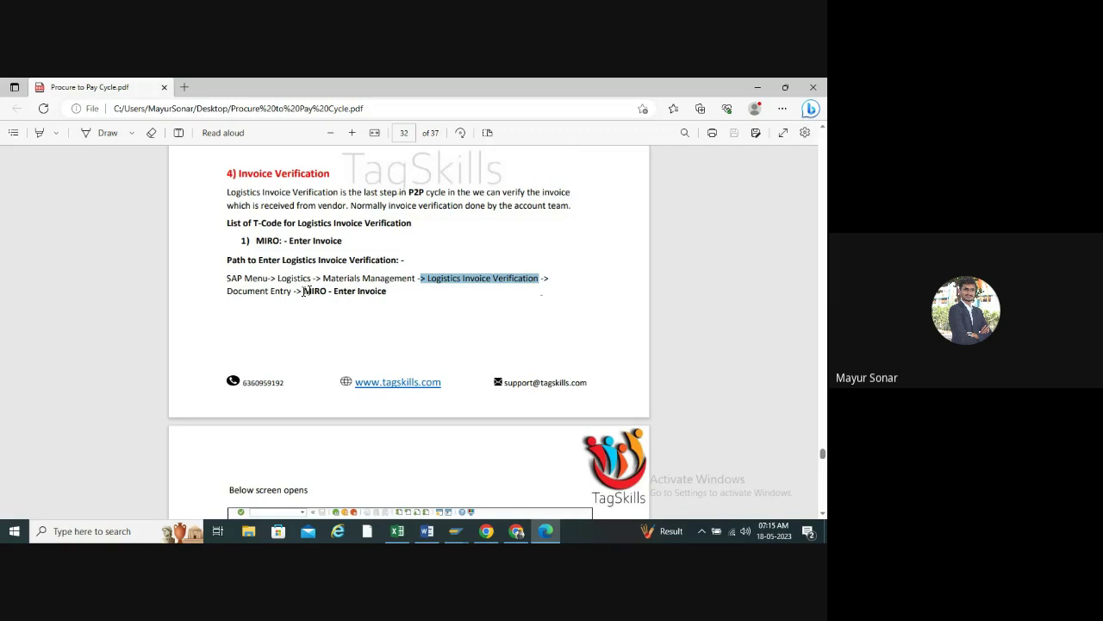
click(306, 290)
double_click(305, 291)
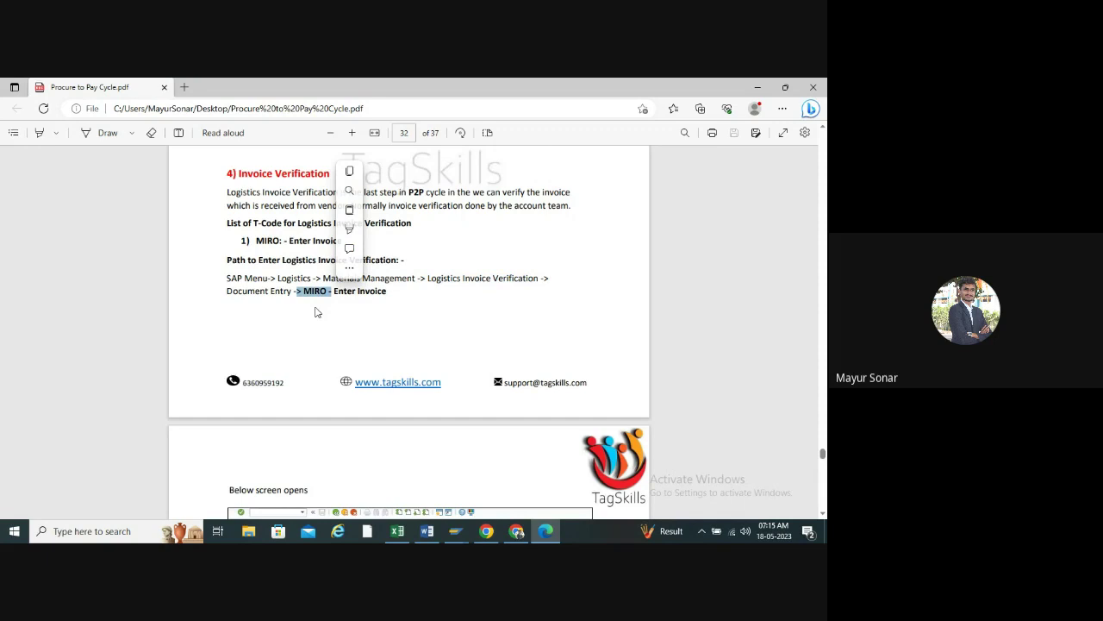
click(315, 312)
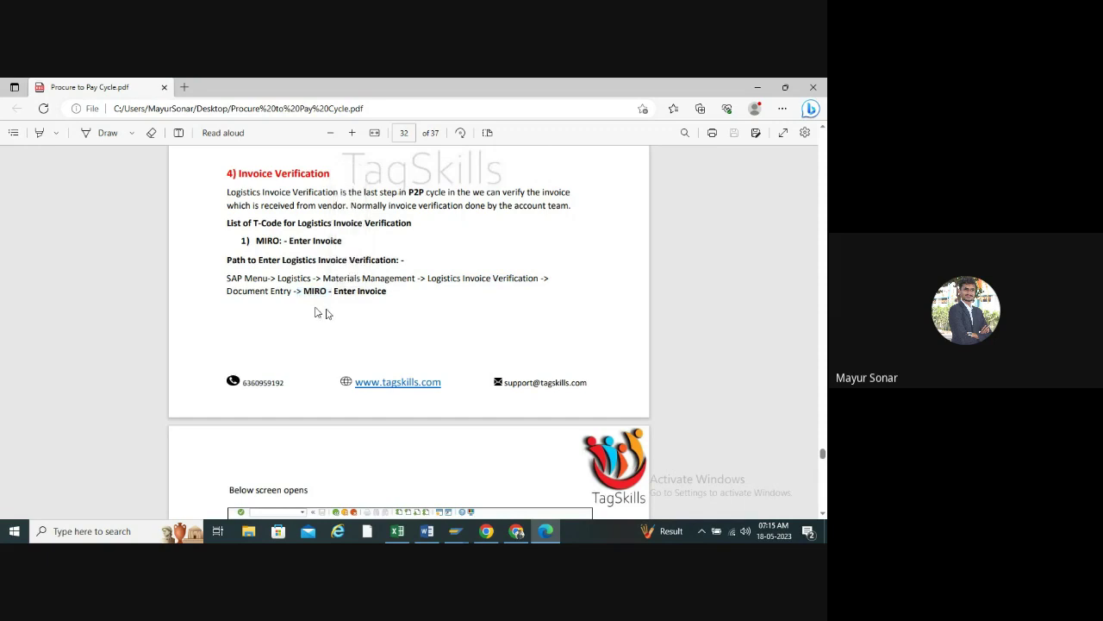
scroll(326, 313, down, 2)
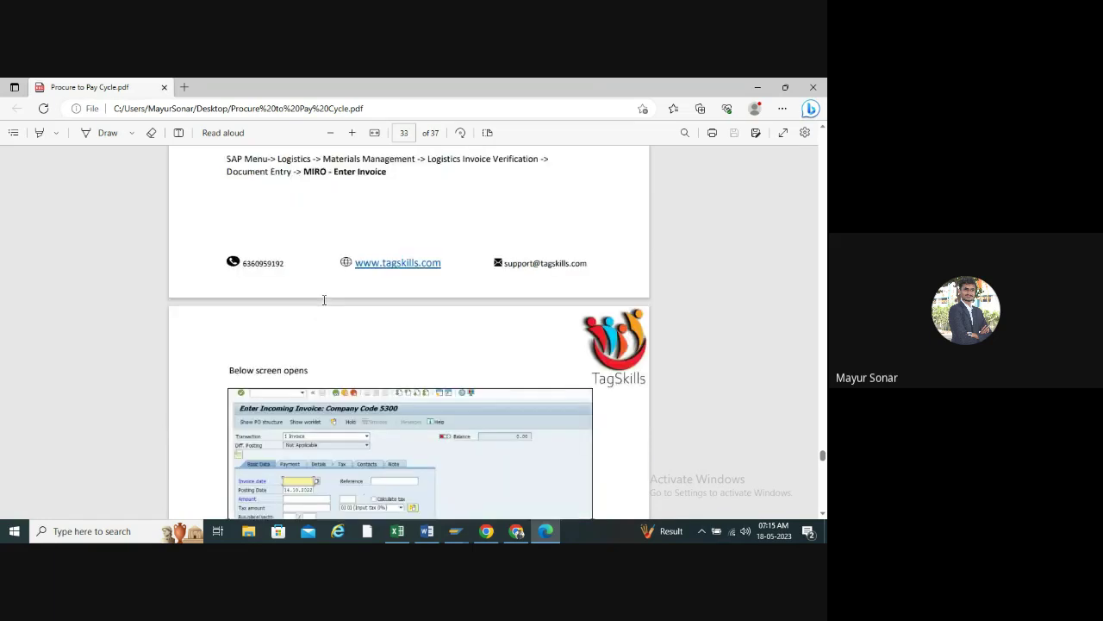
- Switch to SAP Easy Access, expand Logistics Invoice Verification and Document Entry, and open MIRO - Enter Invoice
mouse_move(454, 531)
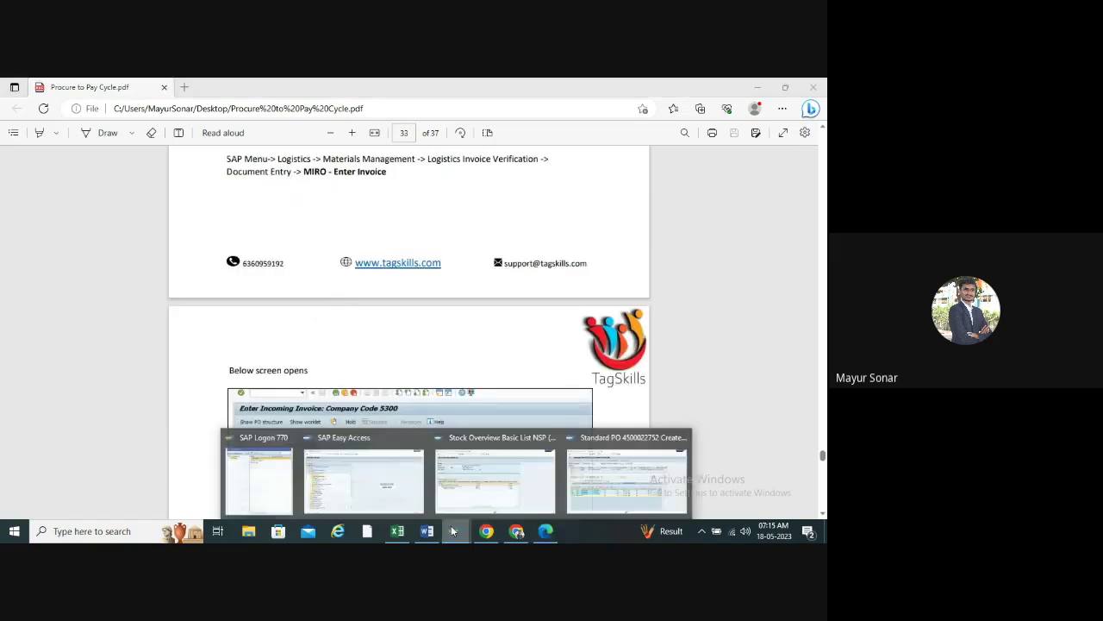
click(365, 481)
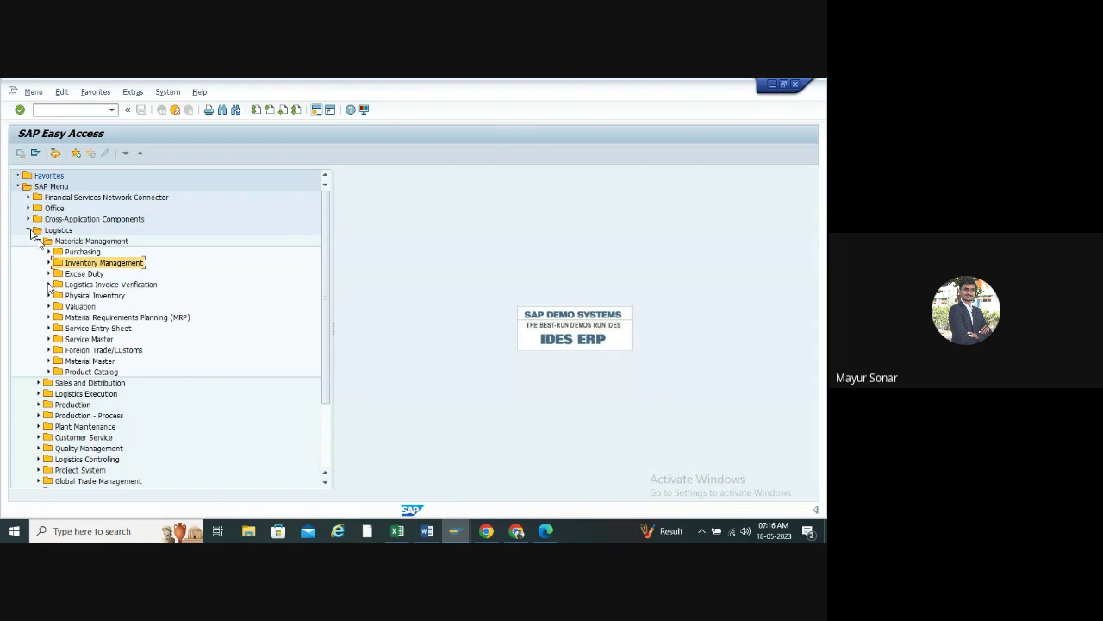
click(49, 284)
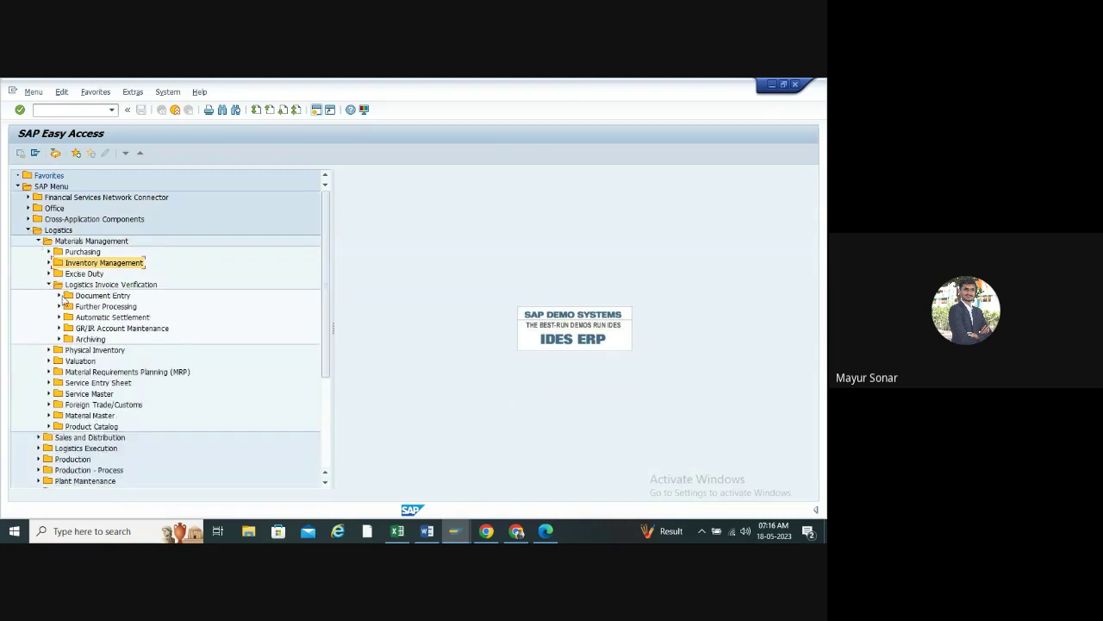
click(59, 295)
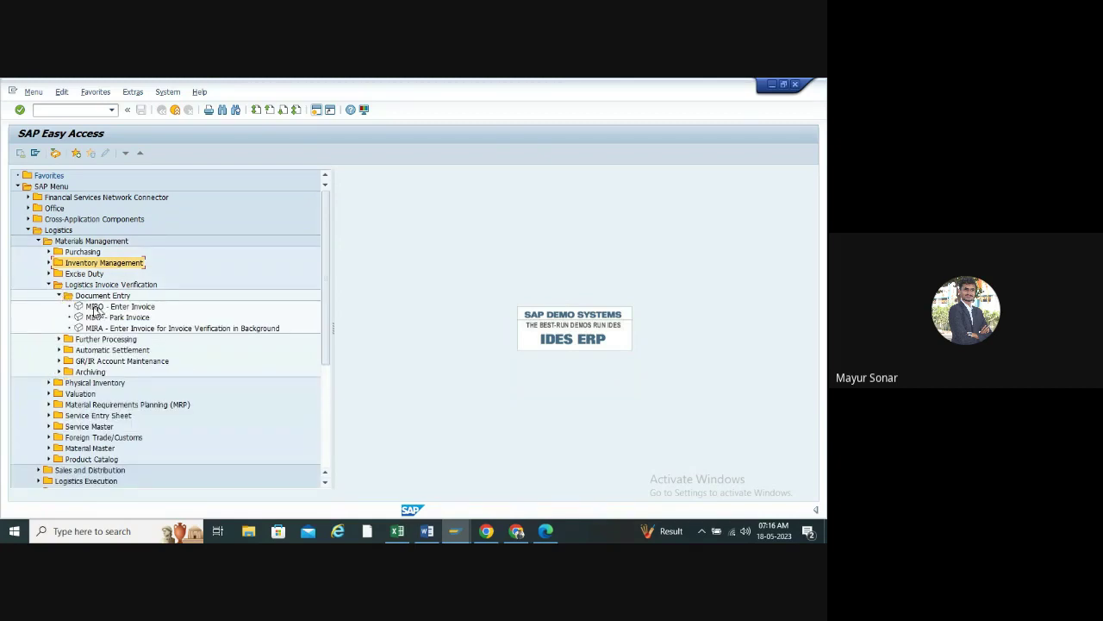
click(95, 309)
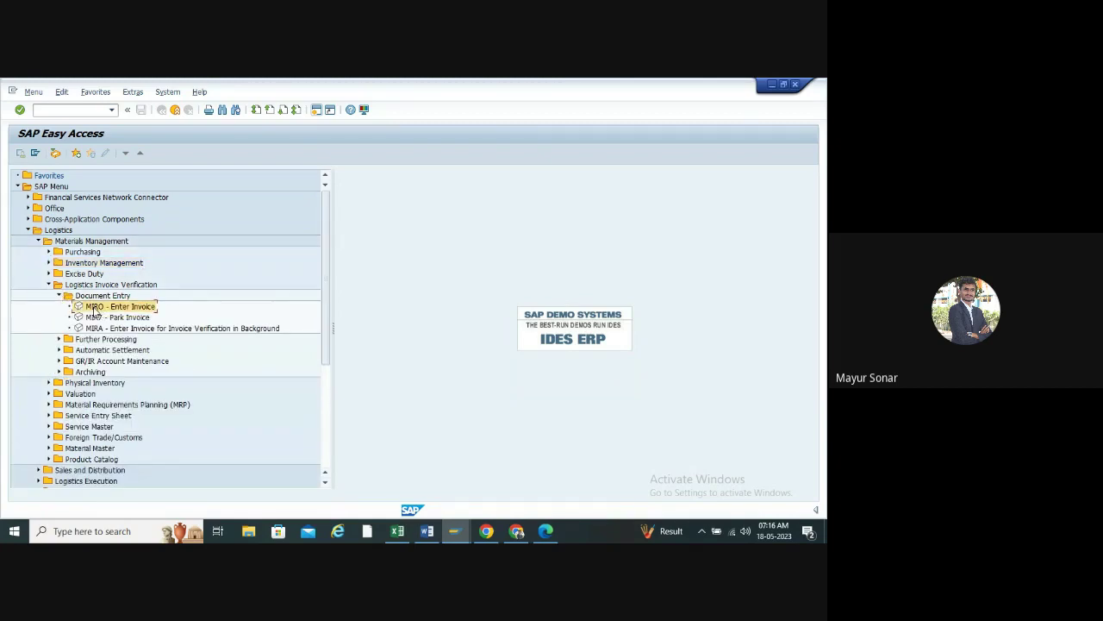
double_click(96, 308)
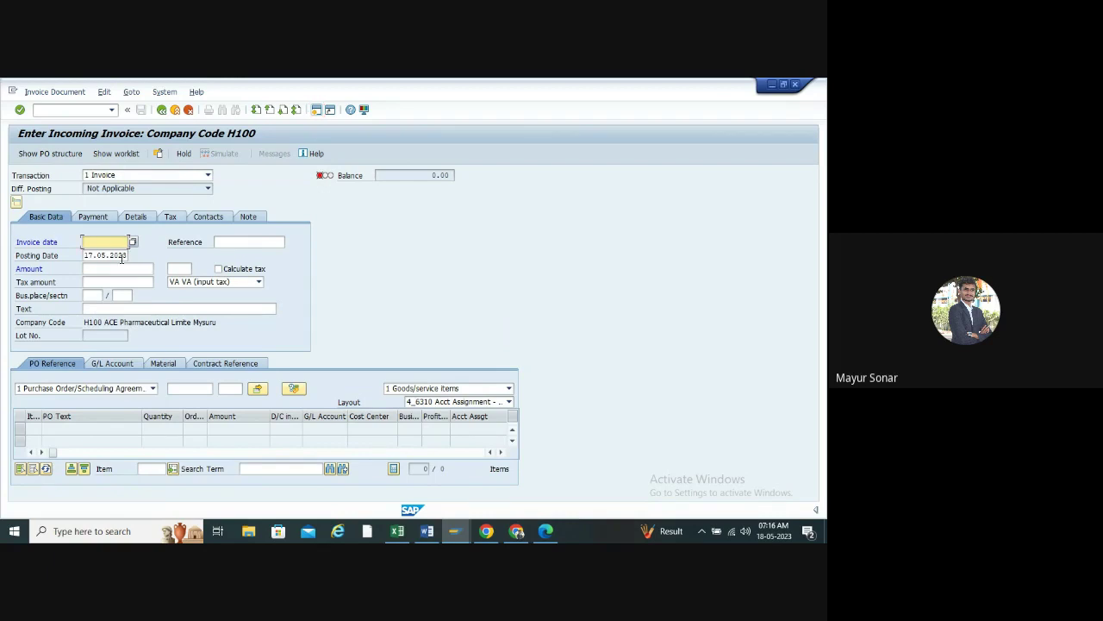
- Copy the posting date into the invoice date, setting it to 17.05.2023
key(Tab)
key(ctrl+c)
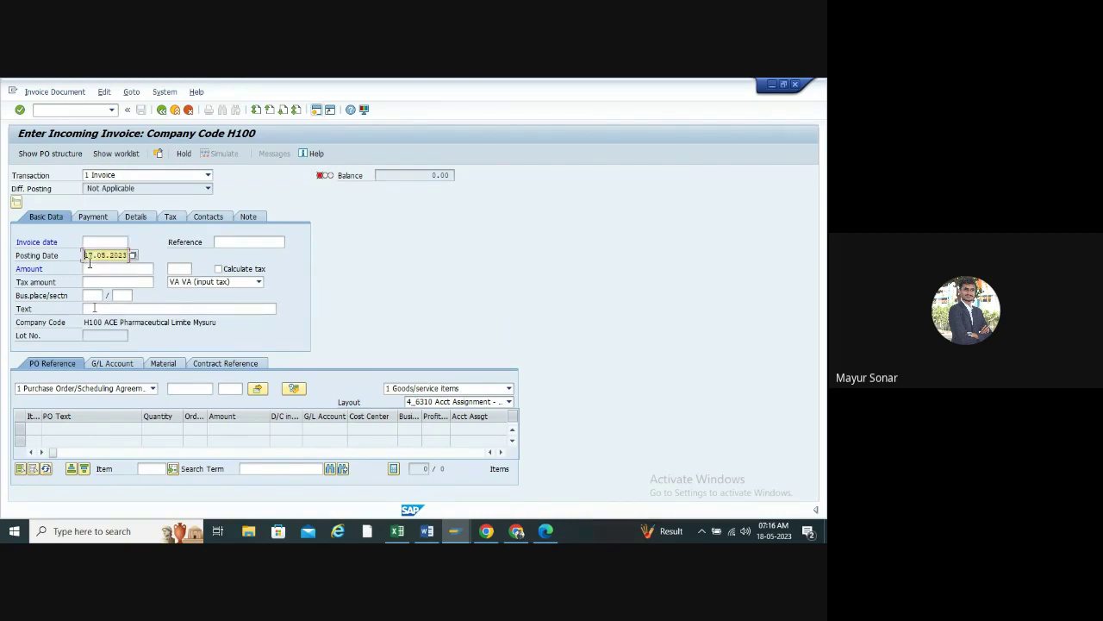
click(100, 240)
key(ctrl+v)
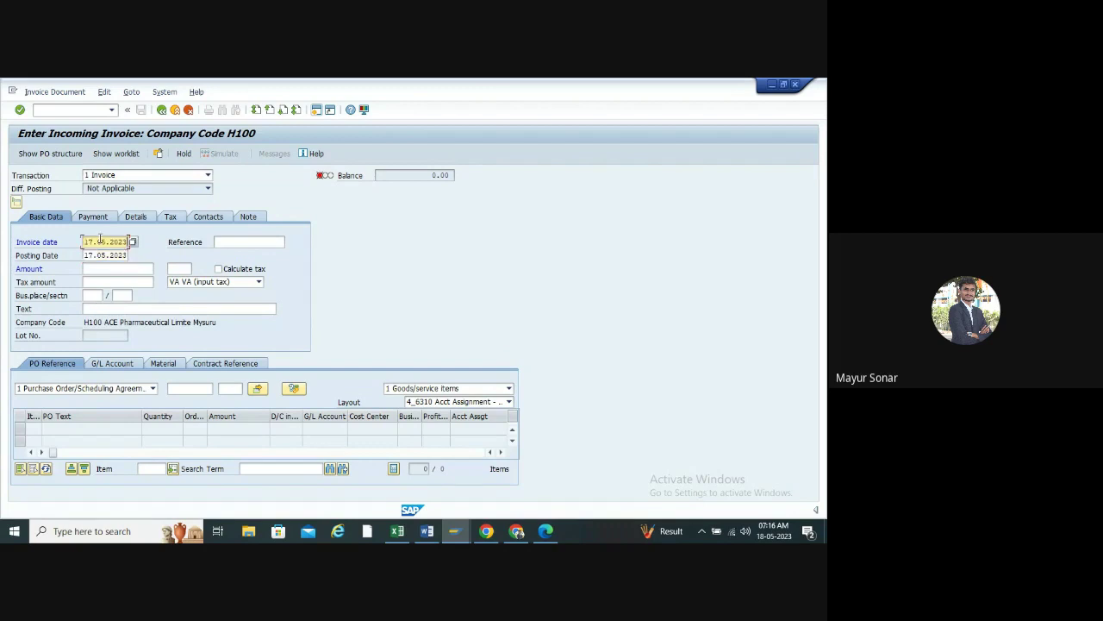
key(Return)
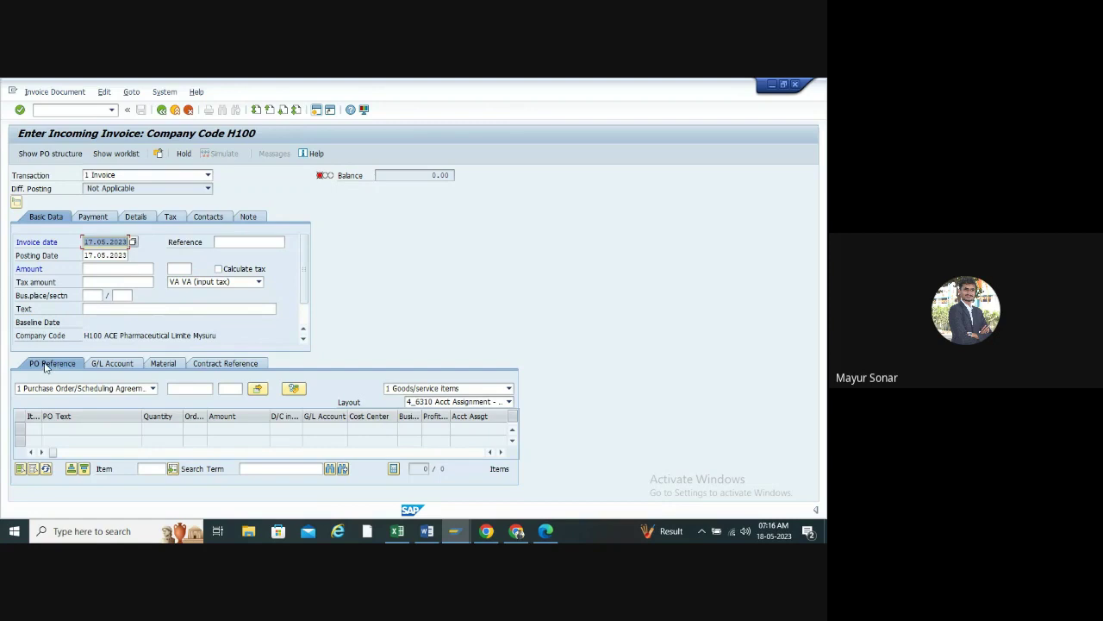
- Reference the invoice to Purchase Order/Scheduling Agreement with the PO number copied from the Word training document and load its items
click(152, 388)
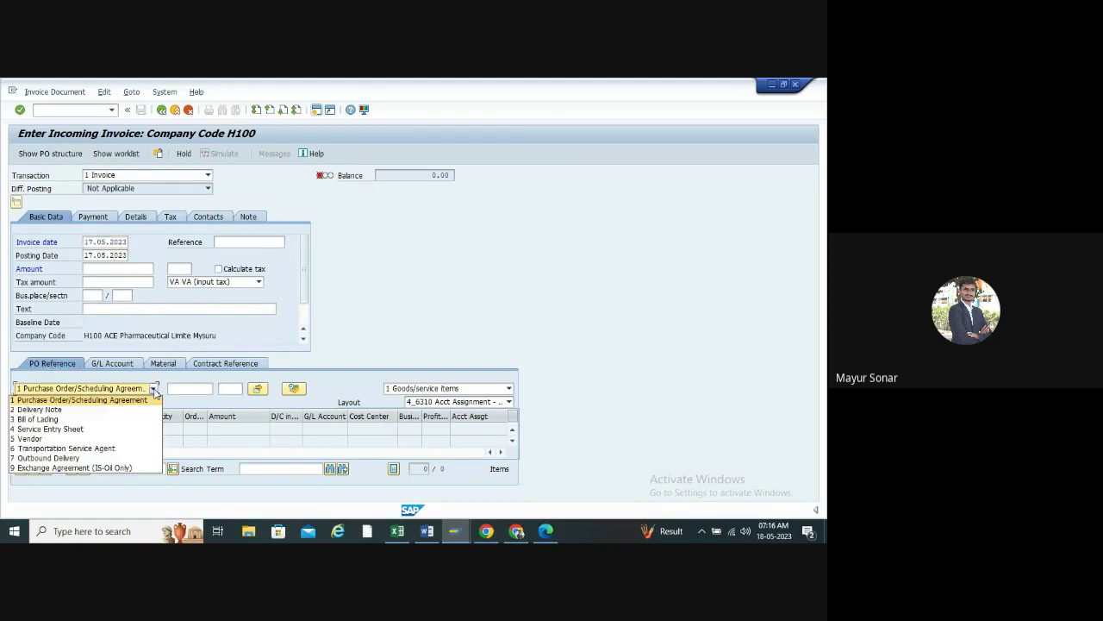
click(78, 400)
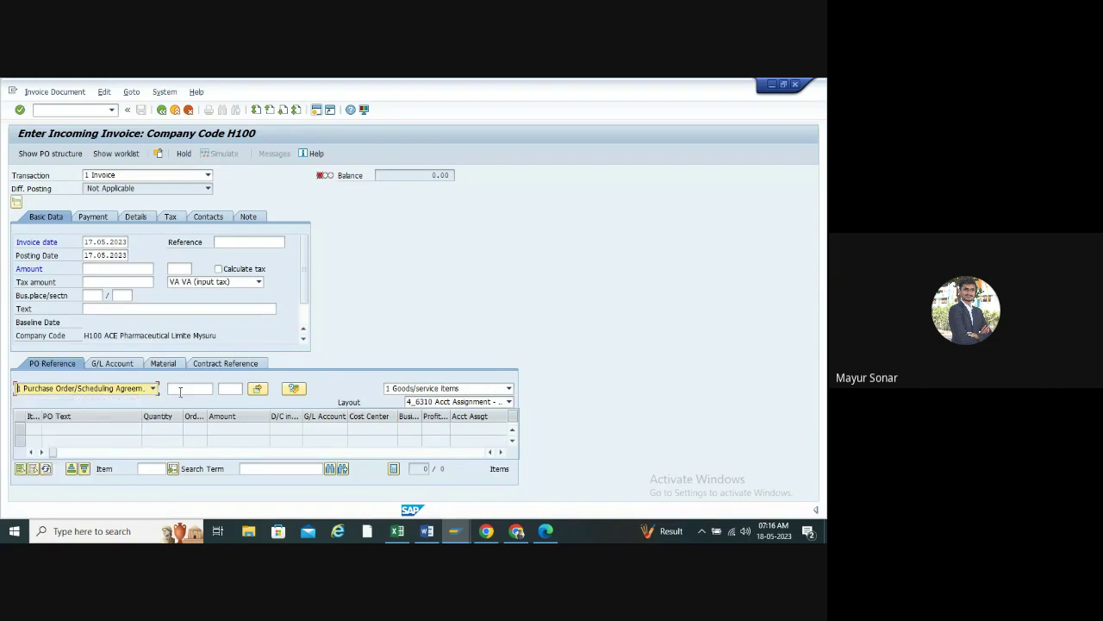
click(180, 391)
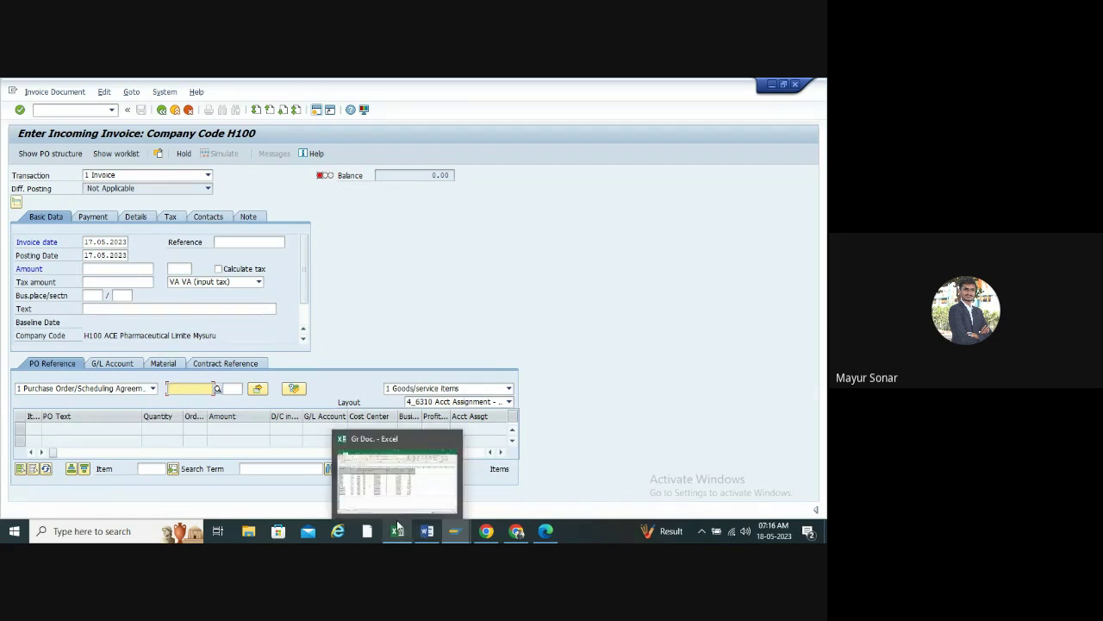
click(426, 530)
click(414, 399)
double_click(396, 394)
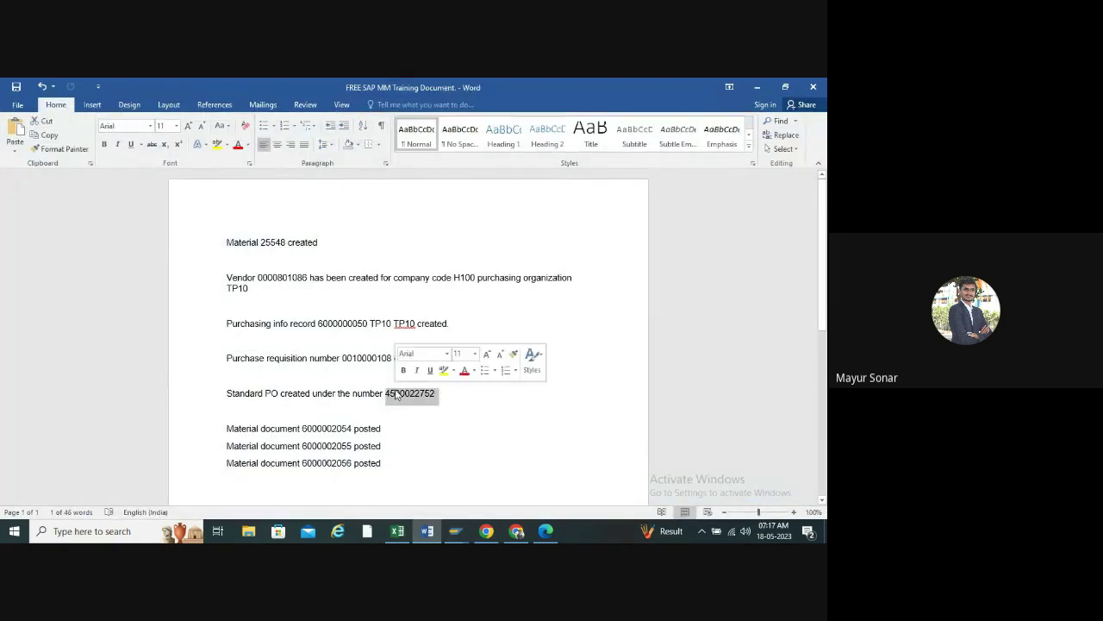
key(ctrl+c)
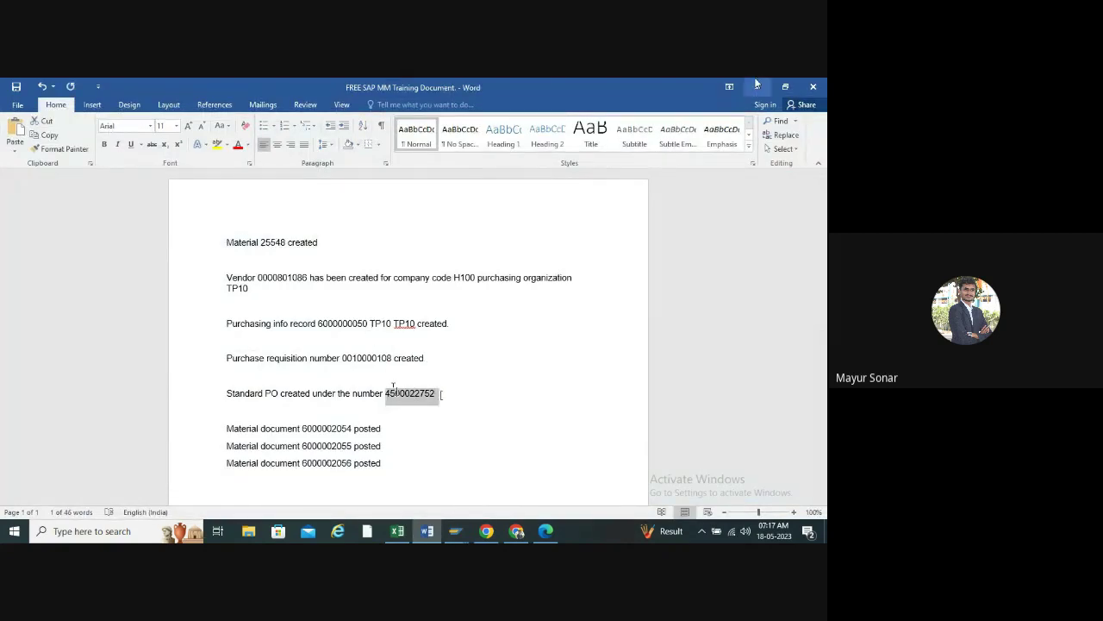
click(755, 86)
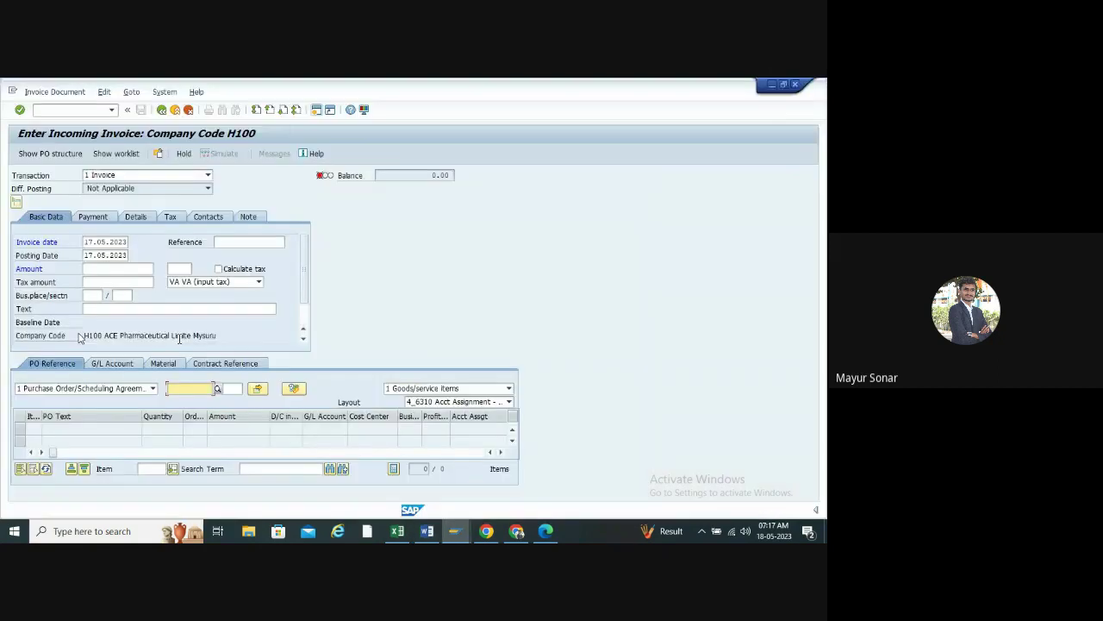
click(189, 388)
key(ctrl+v)
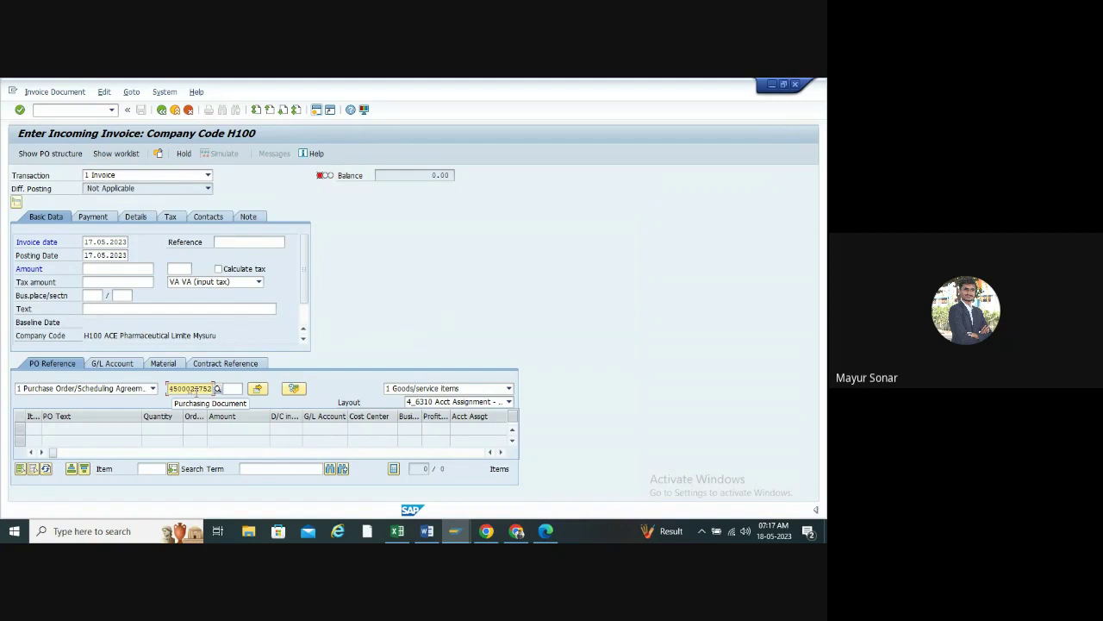
key(Return)
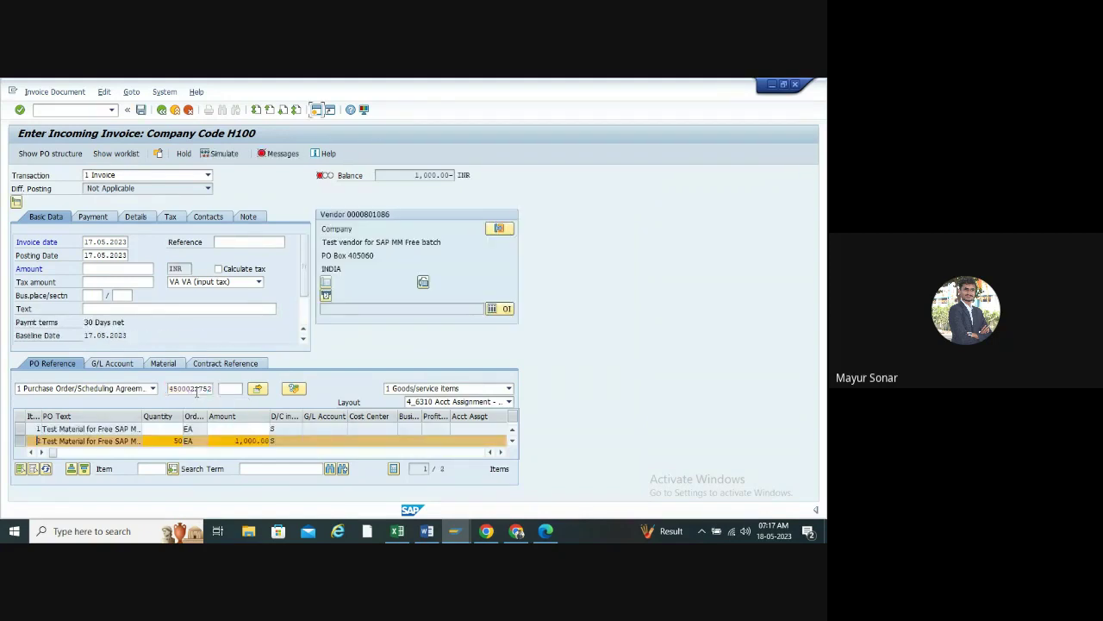
- Check the quantity and amount of invoice item 2 in the PO reference list
drag(173, 441, 184, 442)
key(Return)
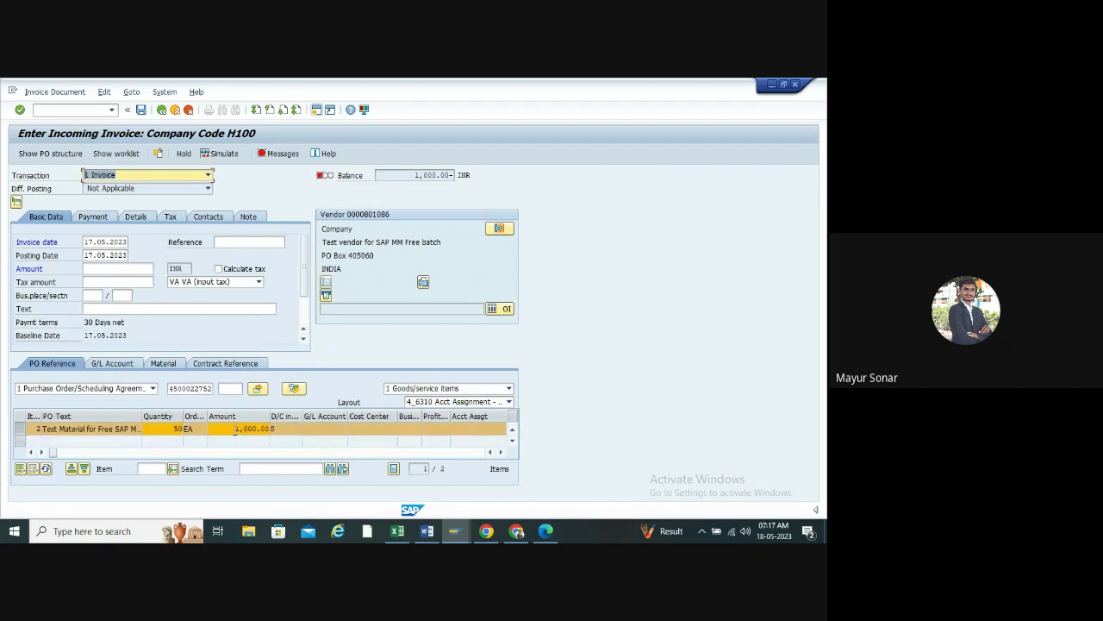
drag(234, 428, 271, 429)
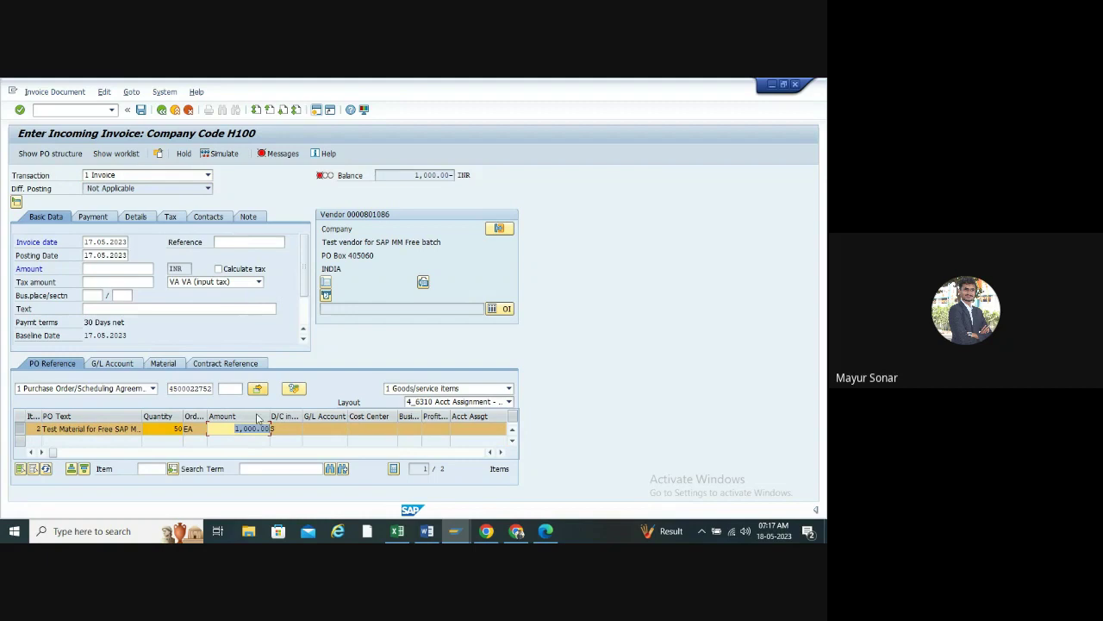
scroll(256, 417, up, 1)
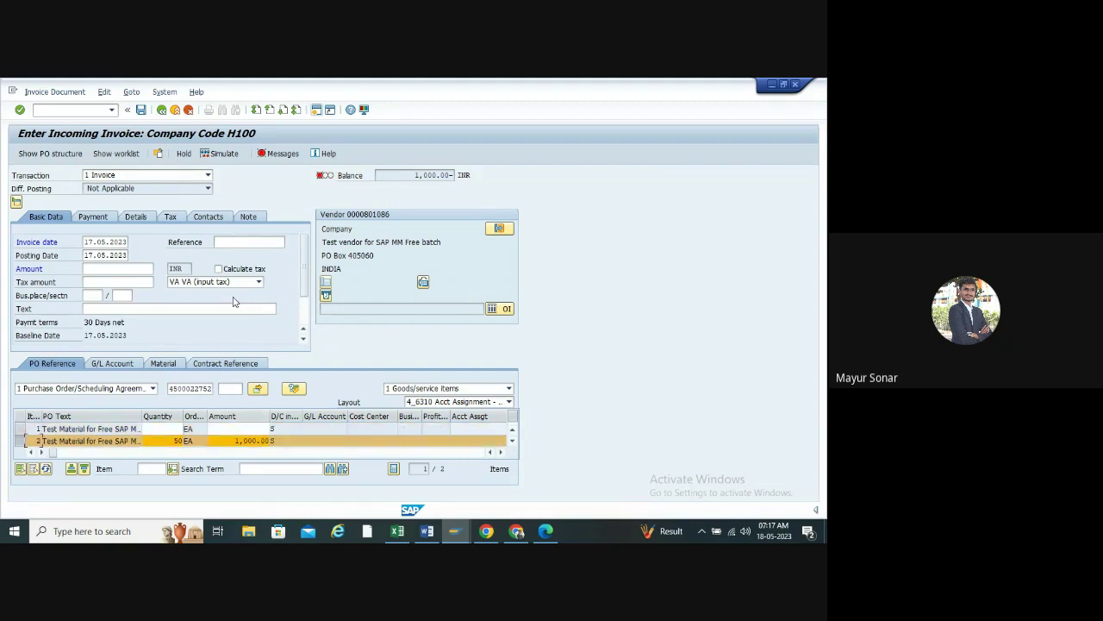
- Choose tax code VA (input tax) in the invoice's basic data and for item 2
click(258, 282)
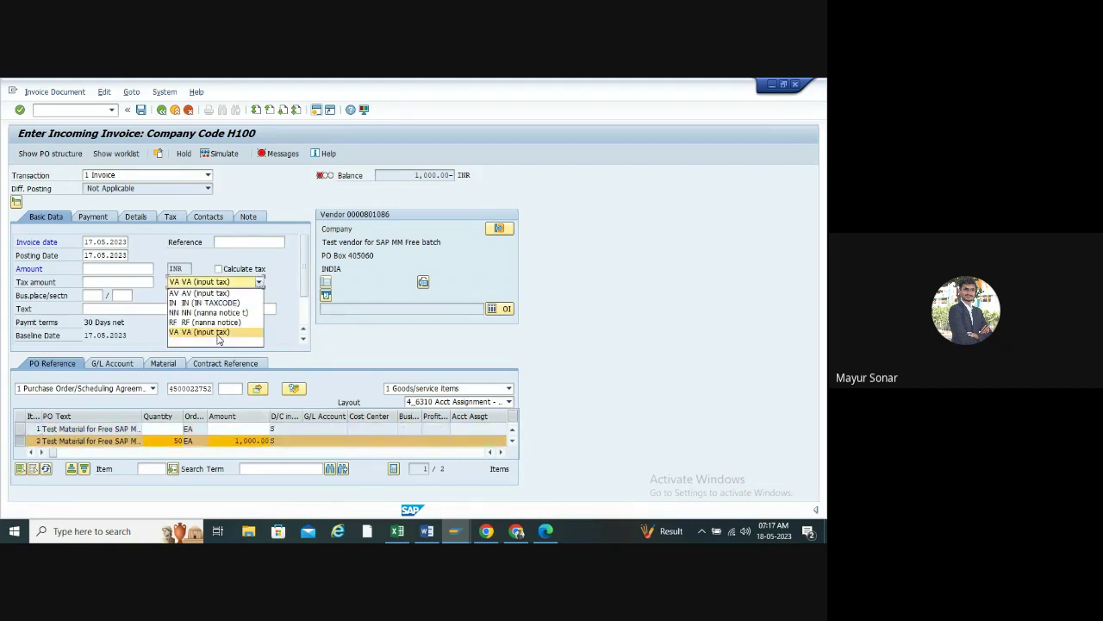
click(218, 334)
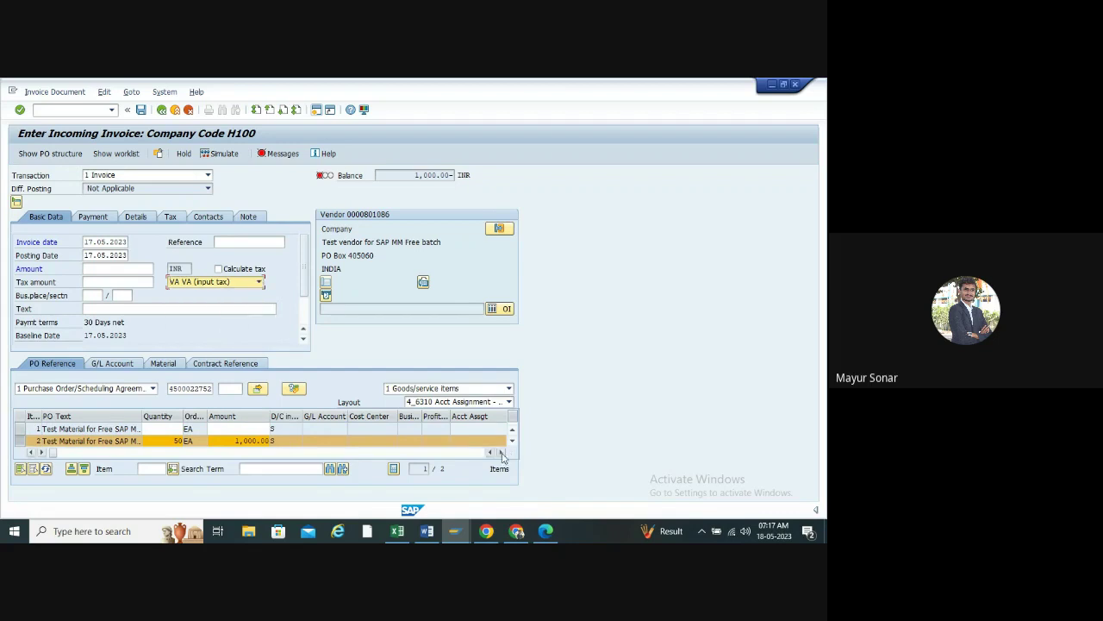
click(503, 455)
click(502, 455)
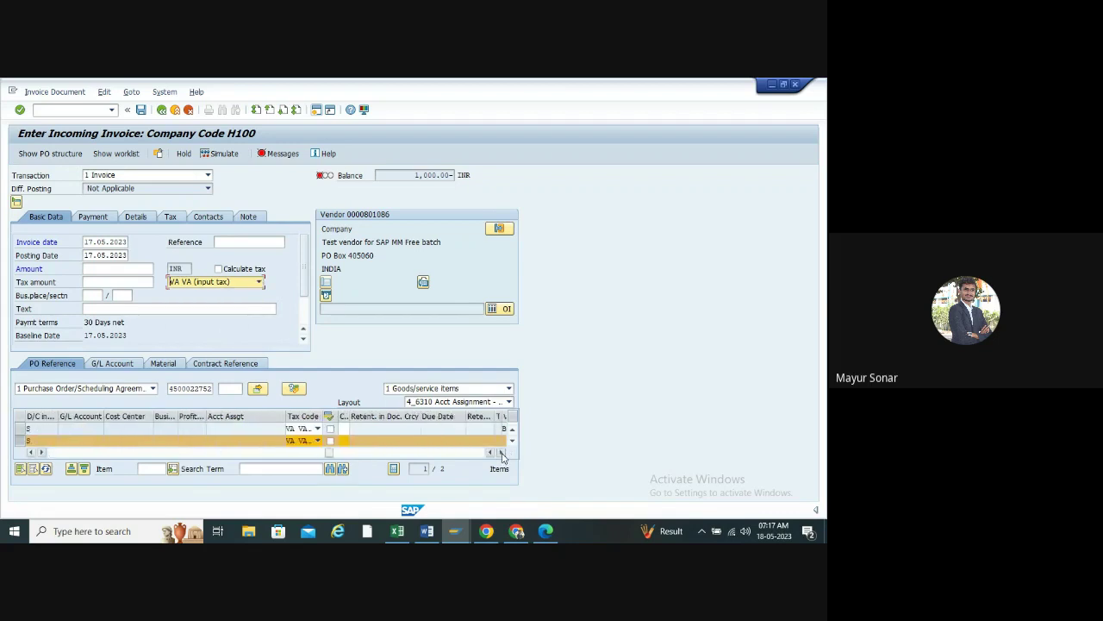
click(317, 442)
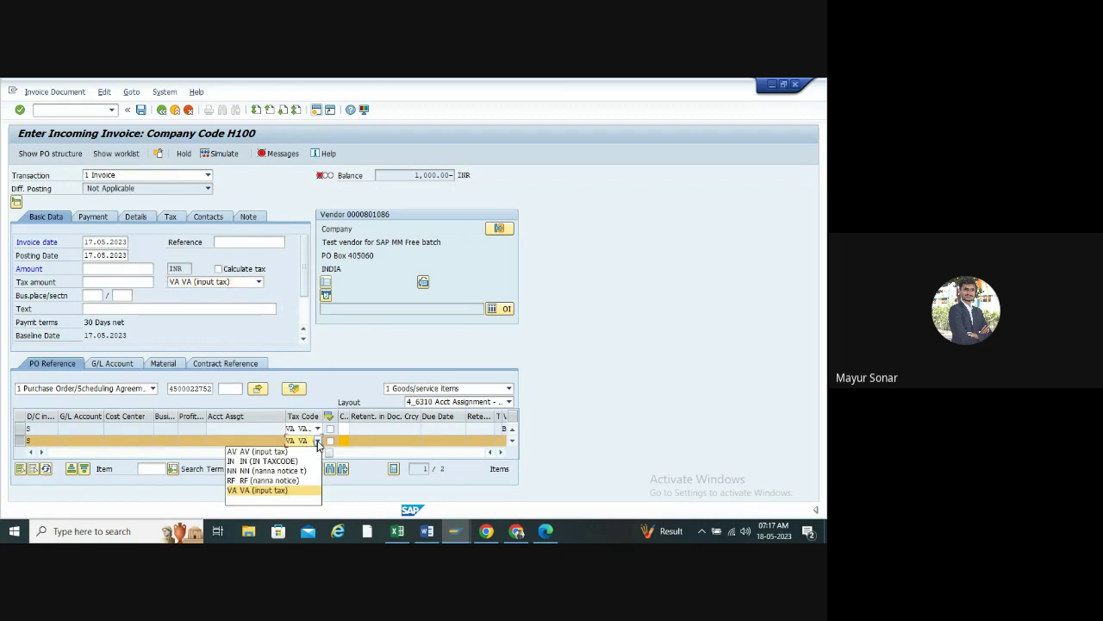
click(262, 490)
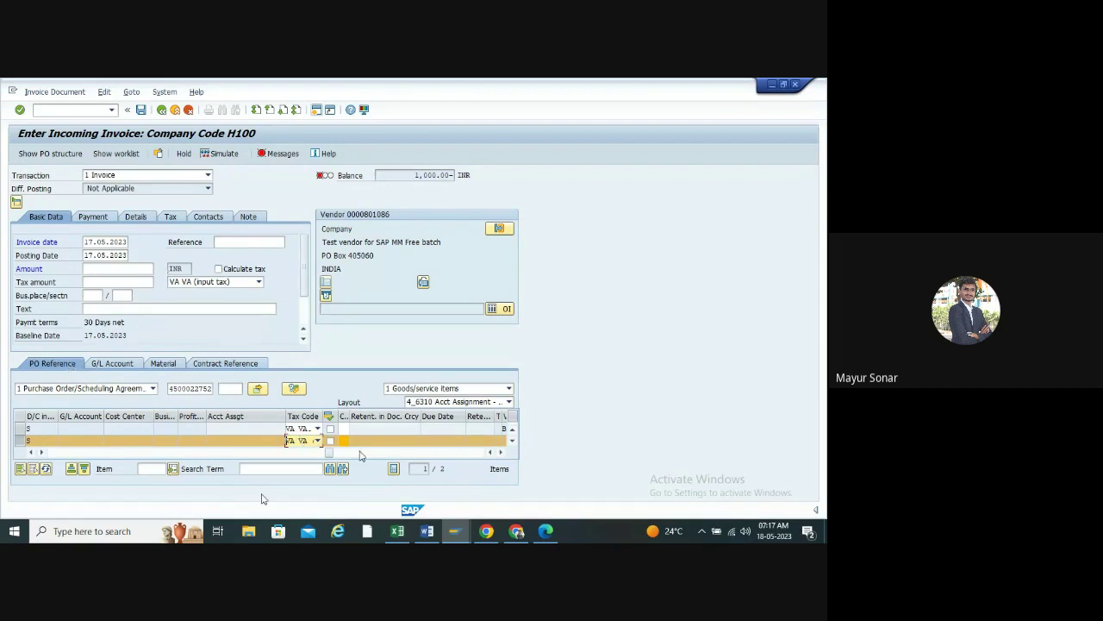
click(266, 451)
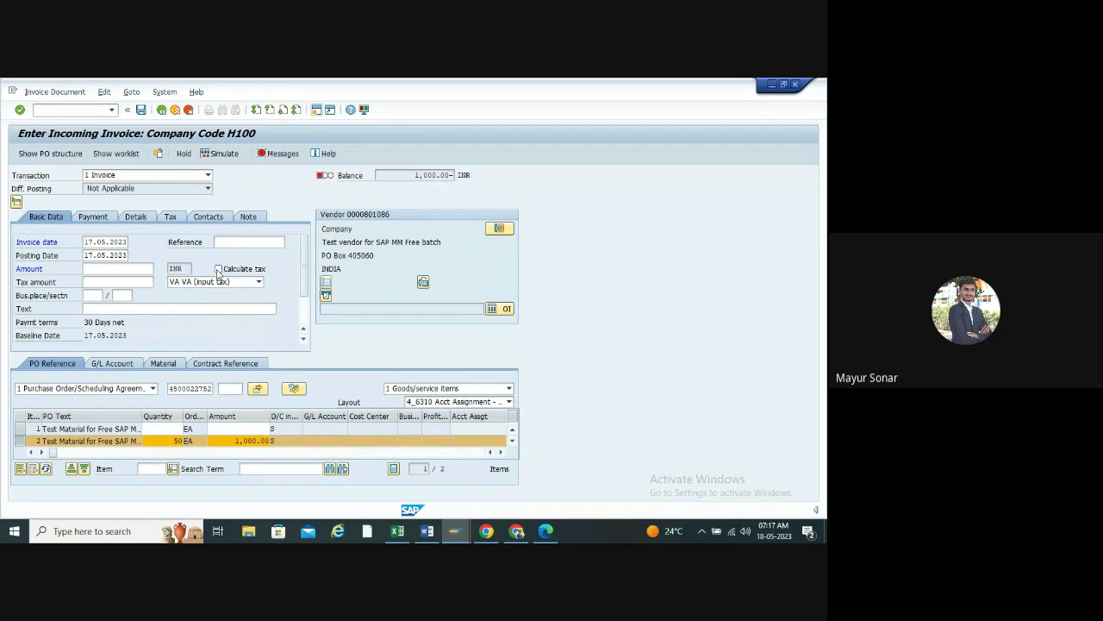
- Enable Calculate tax for the invoice and check the tax amount against the balance
click(218, 269)
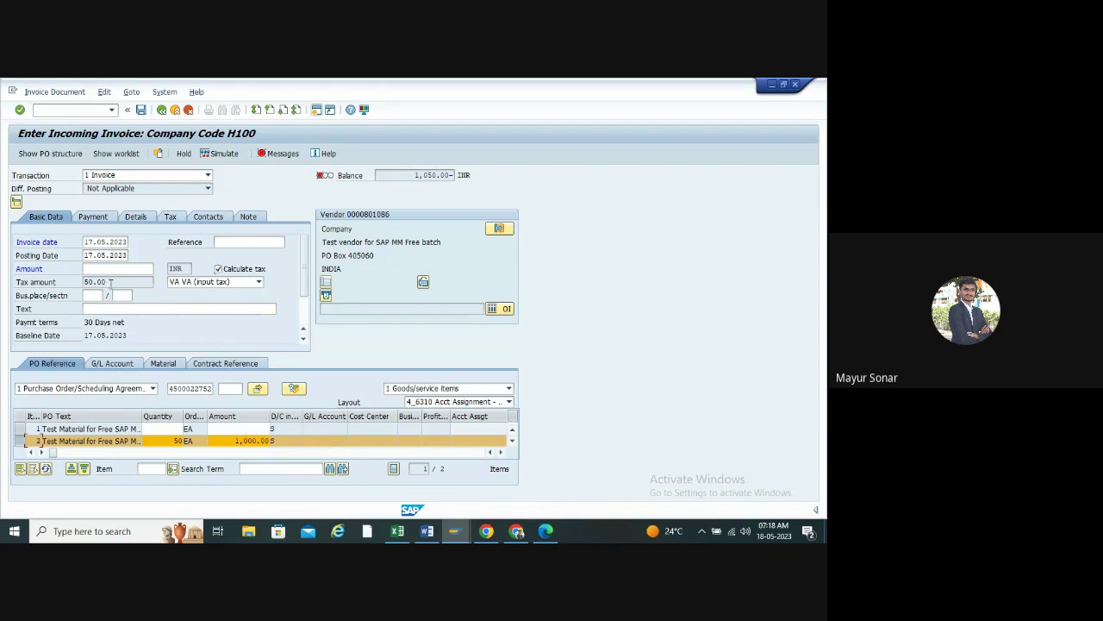
drag(110, 282, 19, 303)
drag(412, 175, 439, 175)
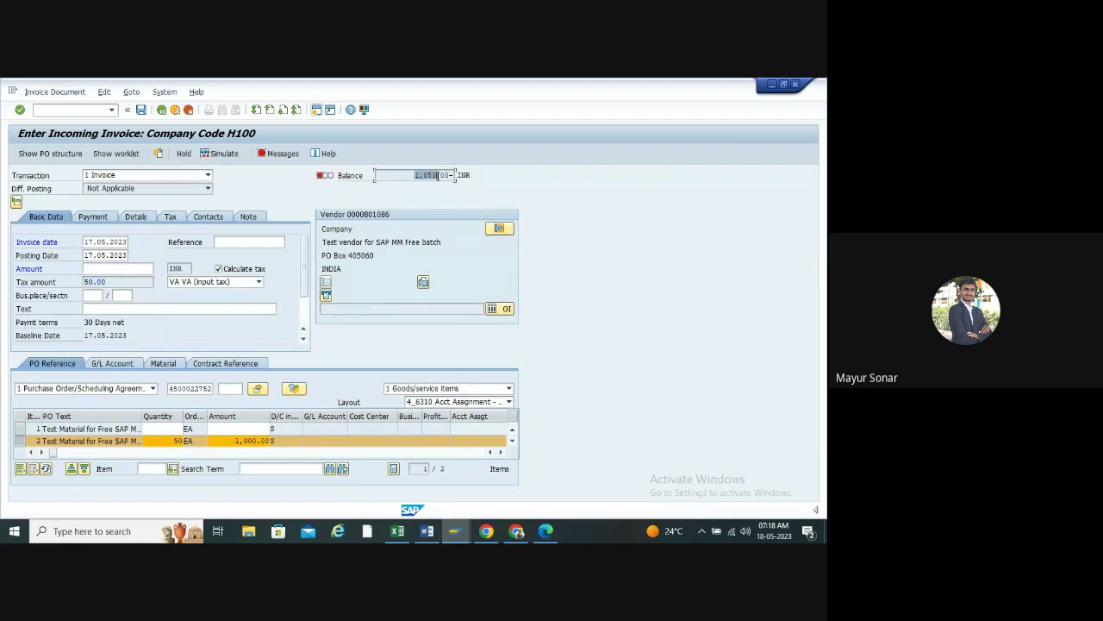
click(85, 270)
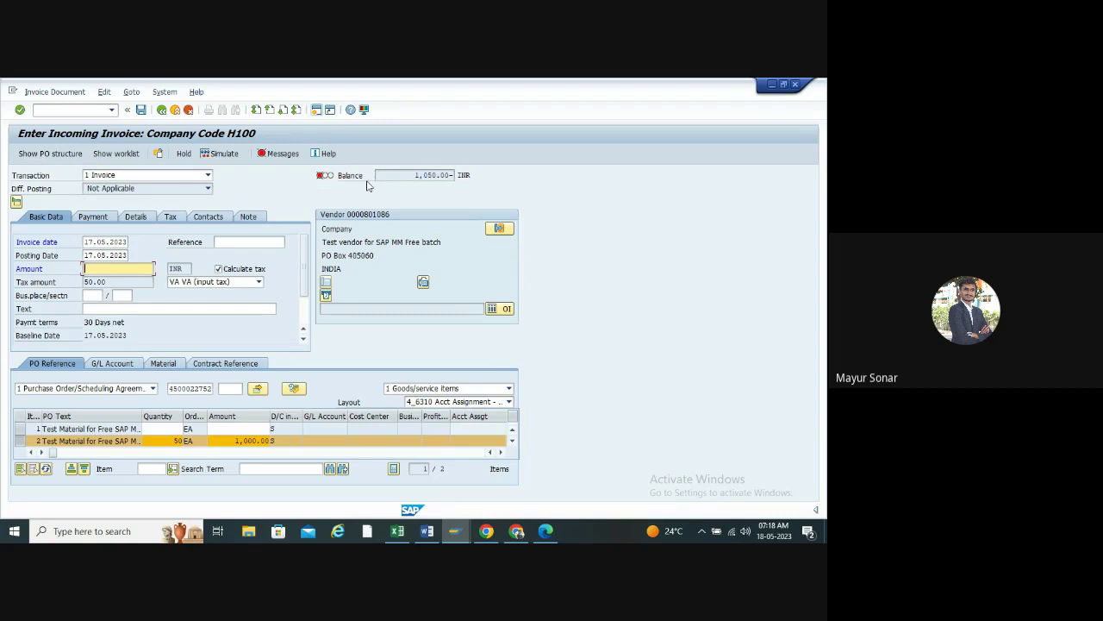
drag(412, 175, 438, 175)
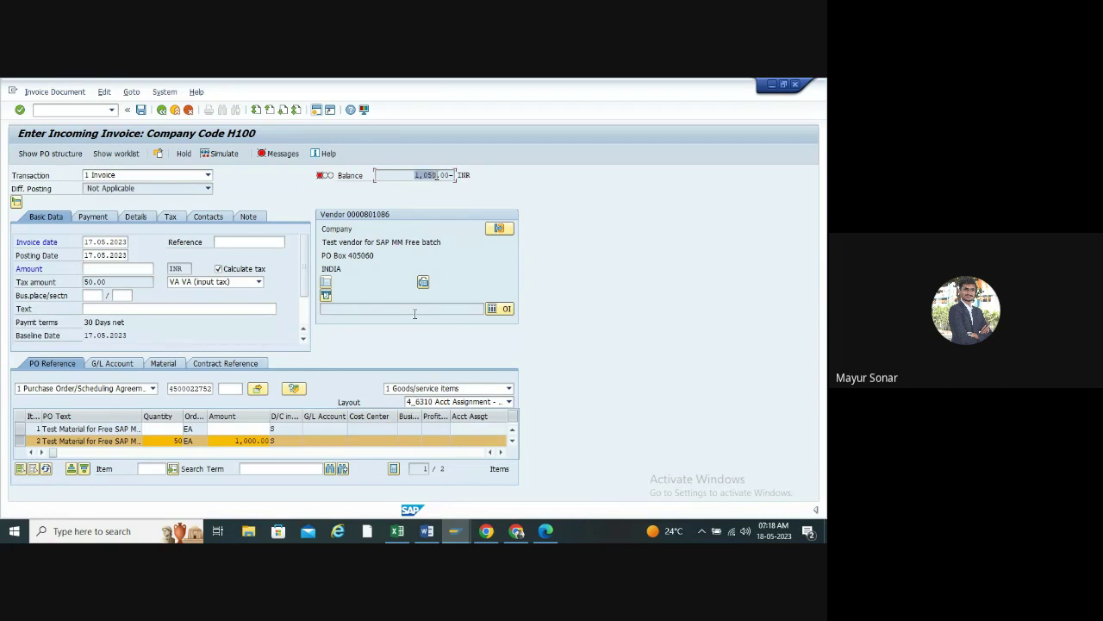
click(423, 339)
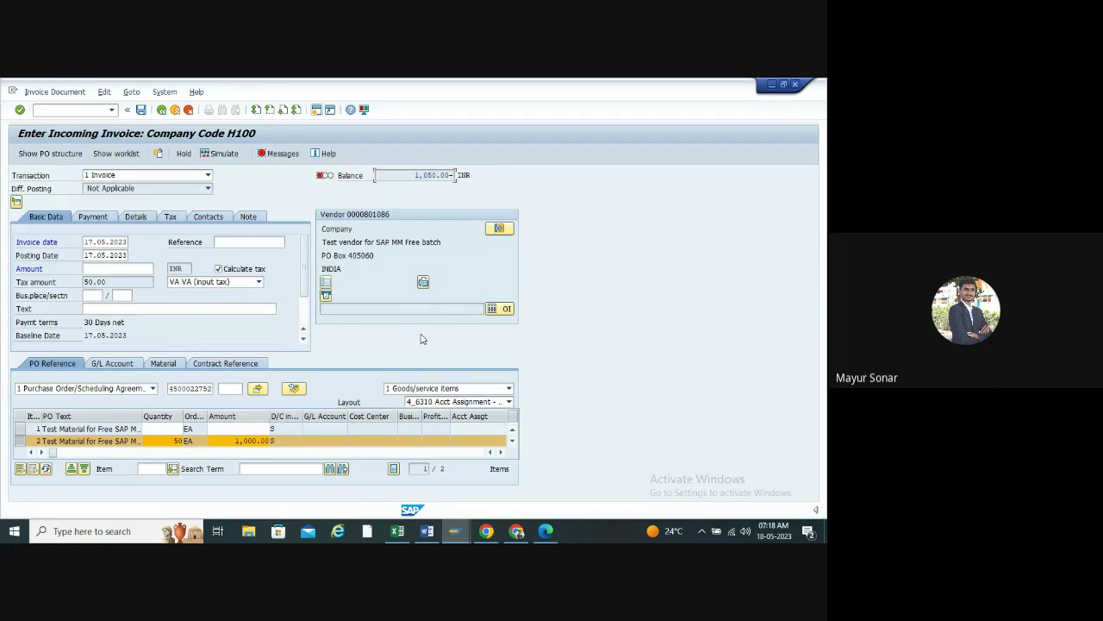
- Set the invoice amount to 1,050 INR in the basic data and check the balance and posting status
click(113, 268)
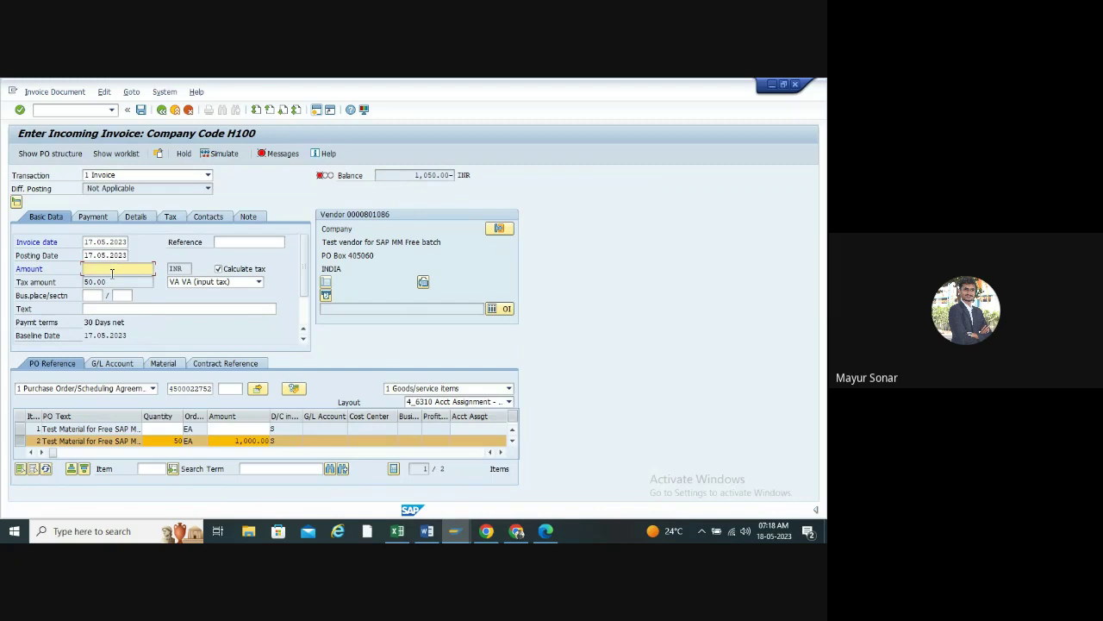
text(1,050)
key(Return)
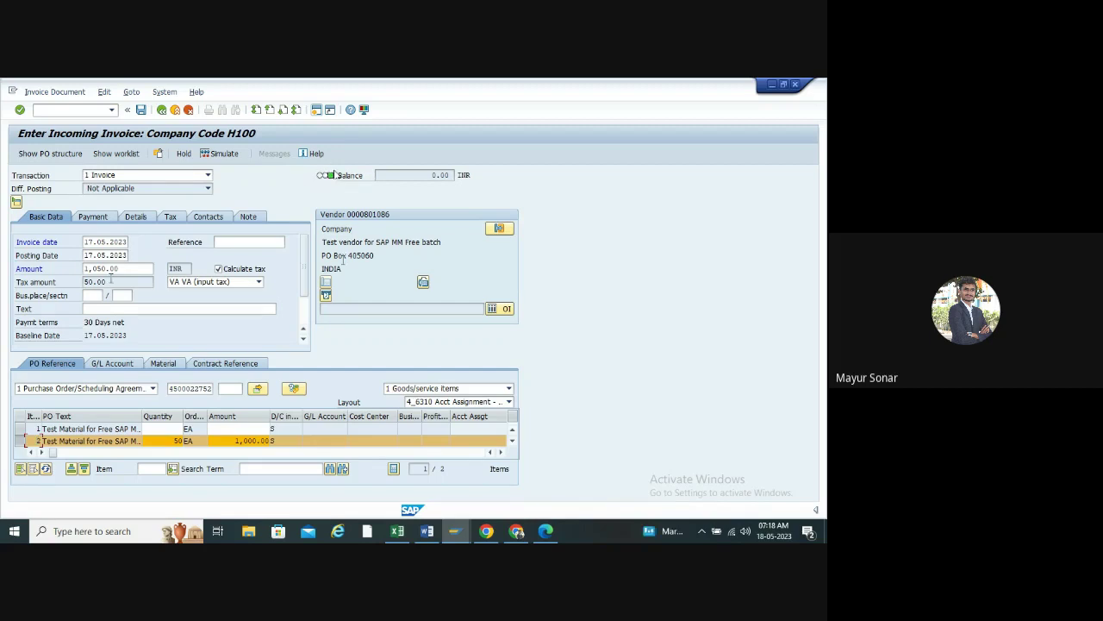
mouse_move(324, 182)
key(Return)
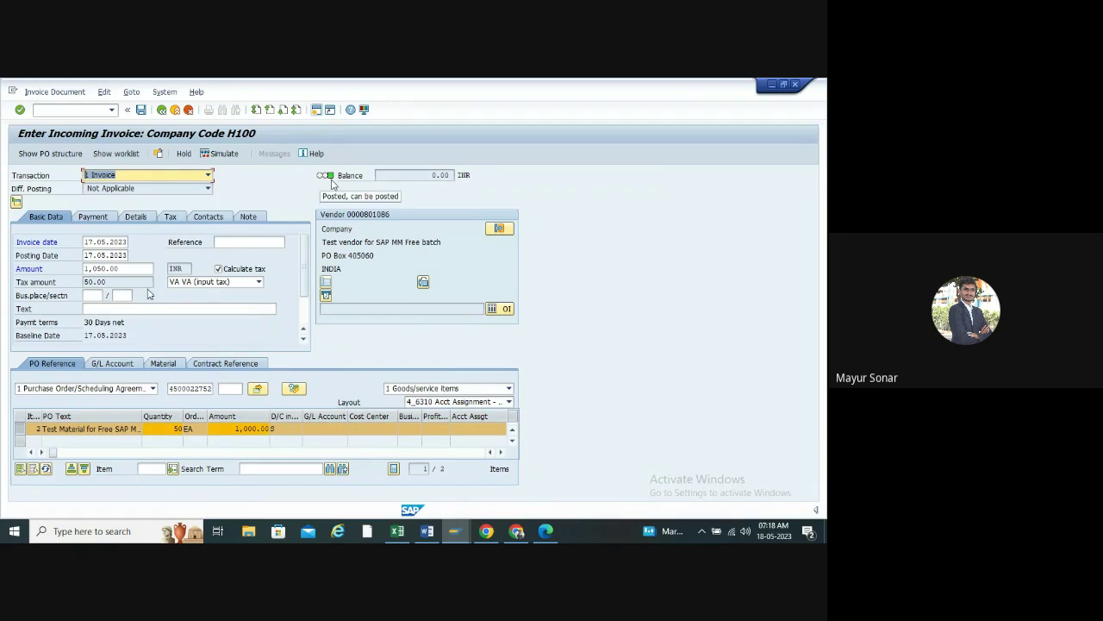
- Simulate the invoice document and widen the account type and account name columns in the simulation
click(207, 155)
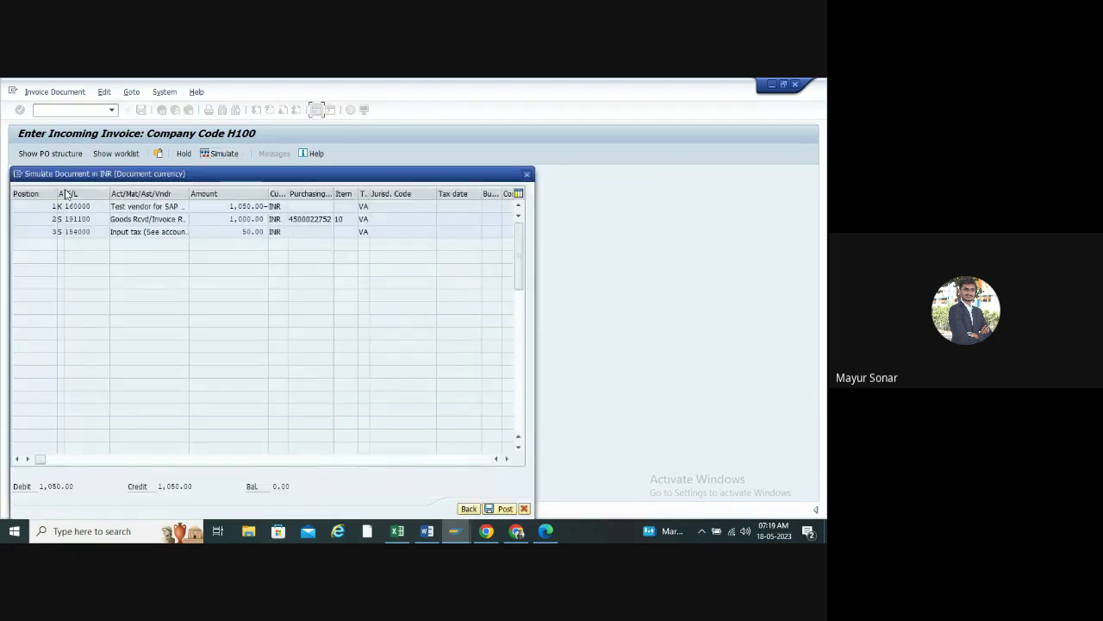
drag(83, 194, 103, 194)
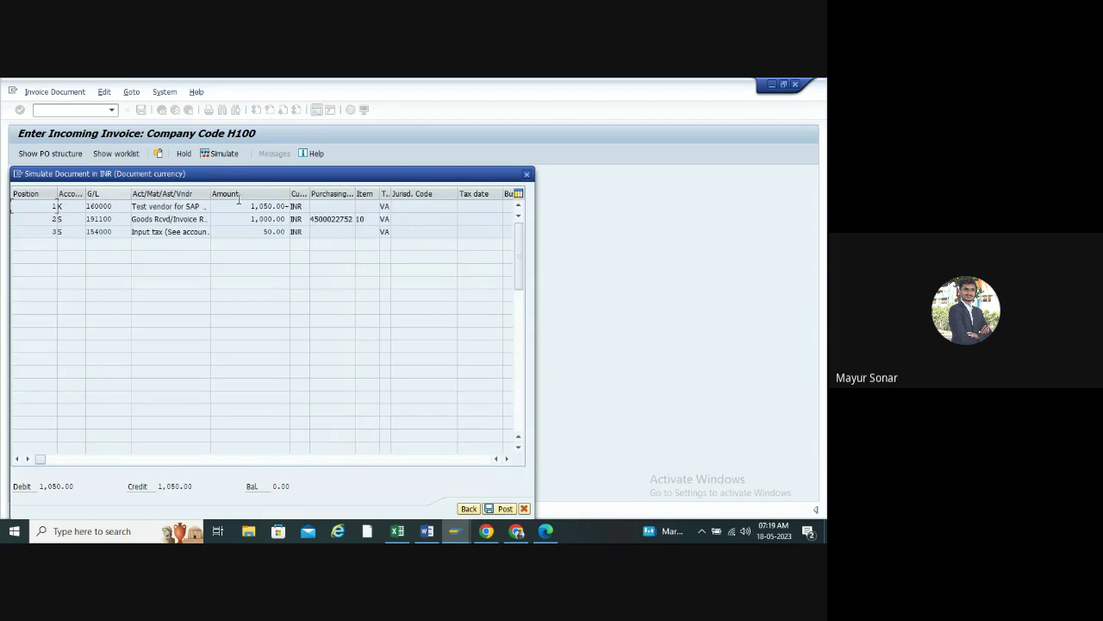
drag(213, 193, 260, 198)
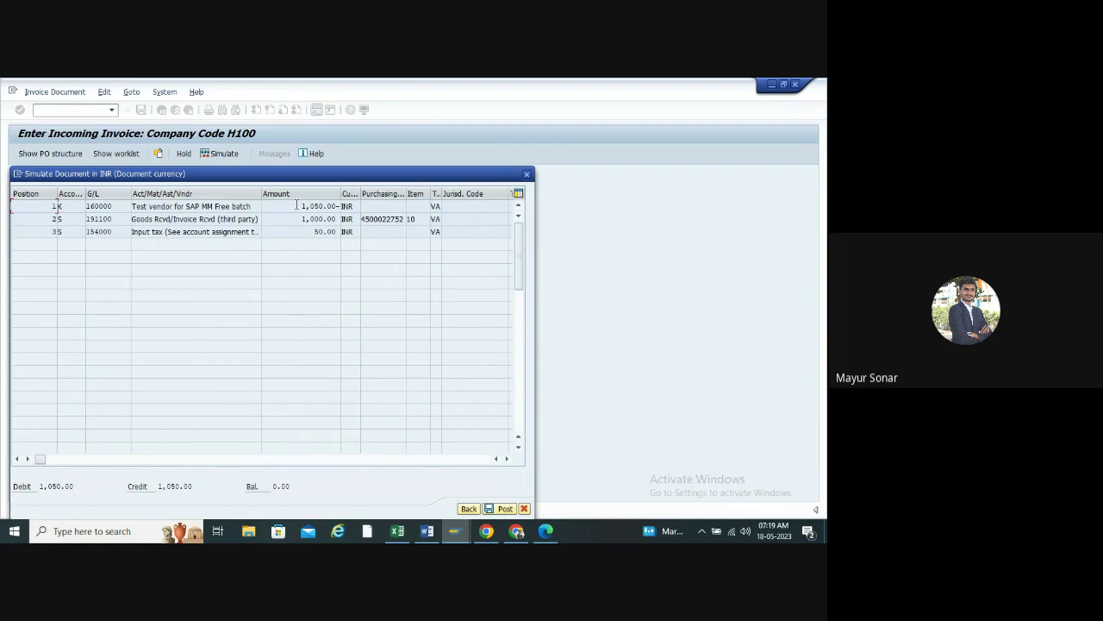
- Check the amounts of the vendor, Goods Rcvd/Invoice Rcvd and input tax lines in the simulation, and post the invoice
drag(296, 205, 342, 206)
click(303, 219)
drag(305, 219, 390, 223)
click(312, 232)
drag(313, 232, 337, 232)
drag(248, 173, 252, 117)
click(301, 148)
drag(301, 148, 343, 148)
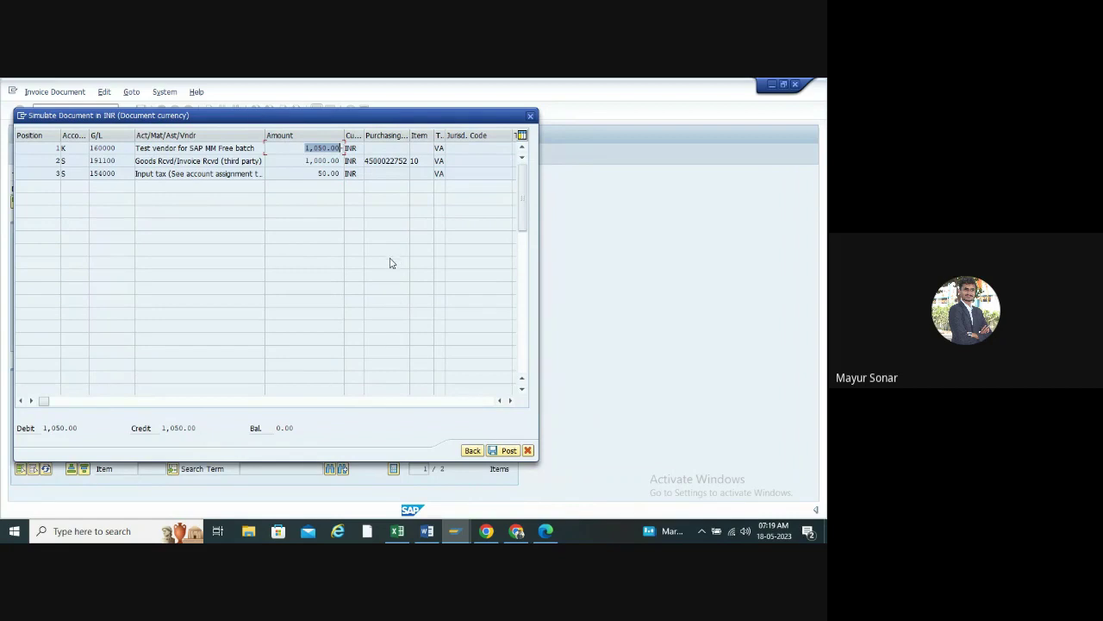
click(500, 452)
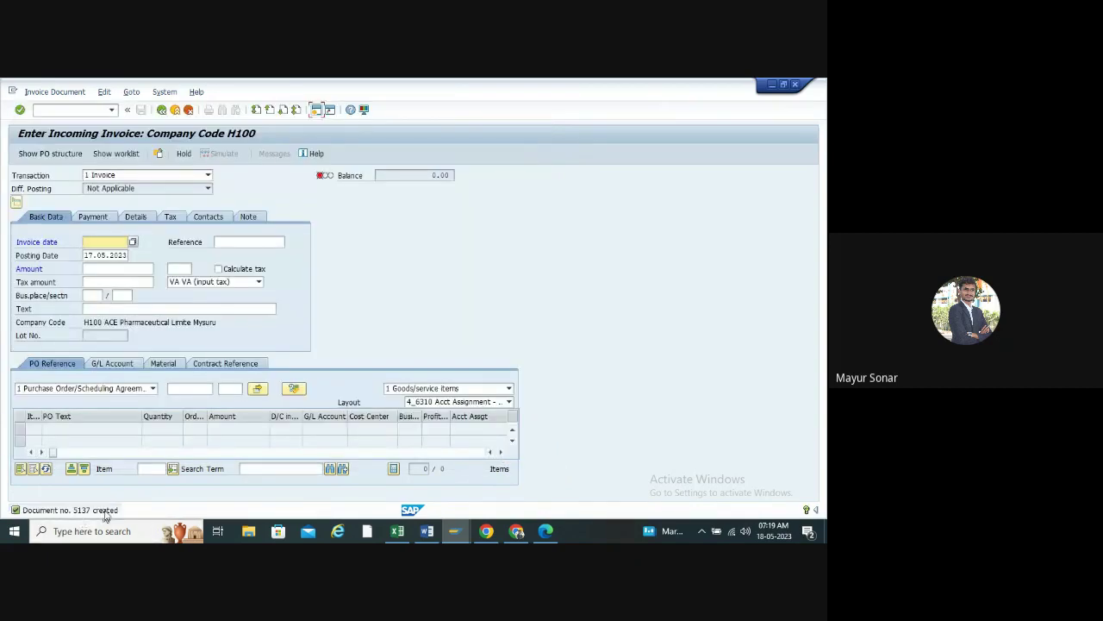
- Copy the invoice's document-created message from the detailed message help and put the help window away
double_click(105, 514)
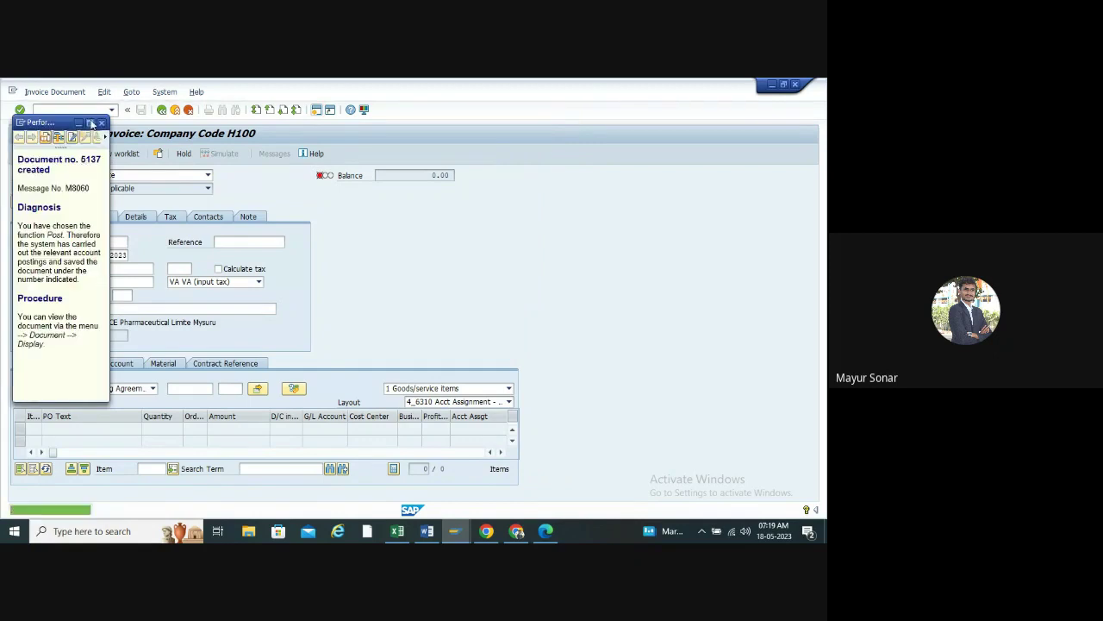
click(92, 125)
drag(123, 120, 2, 121)
key(ctrl+c)
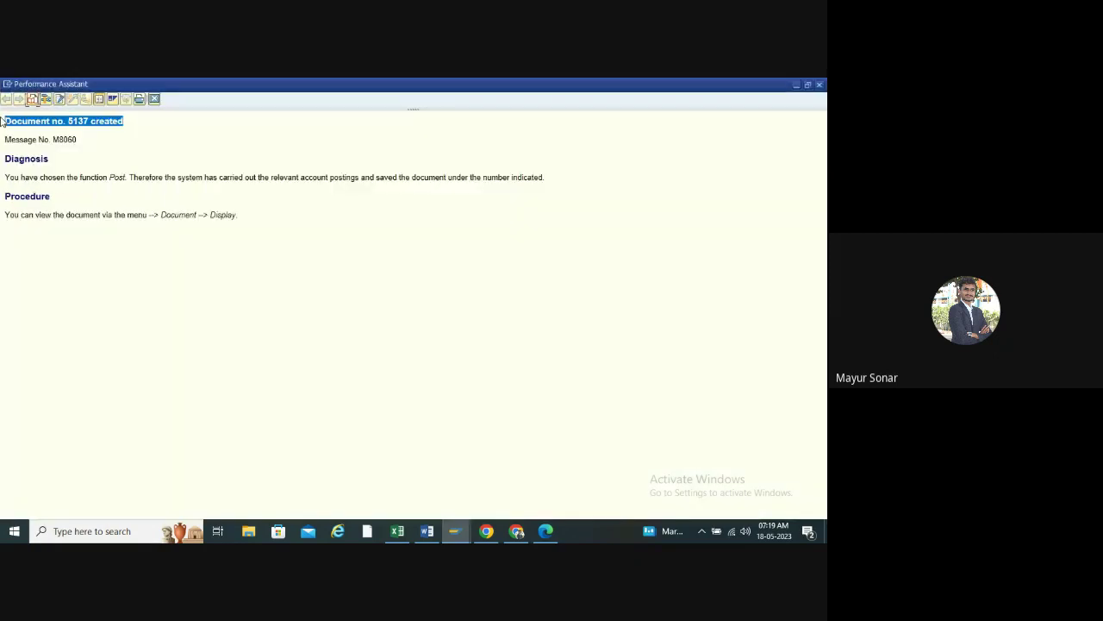
click(796, 85)
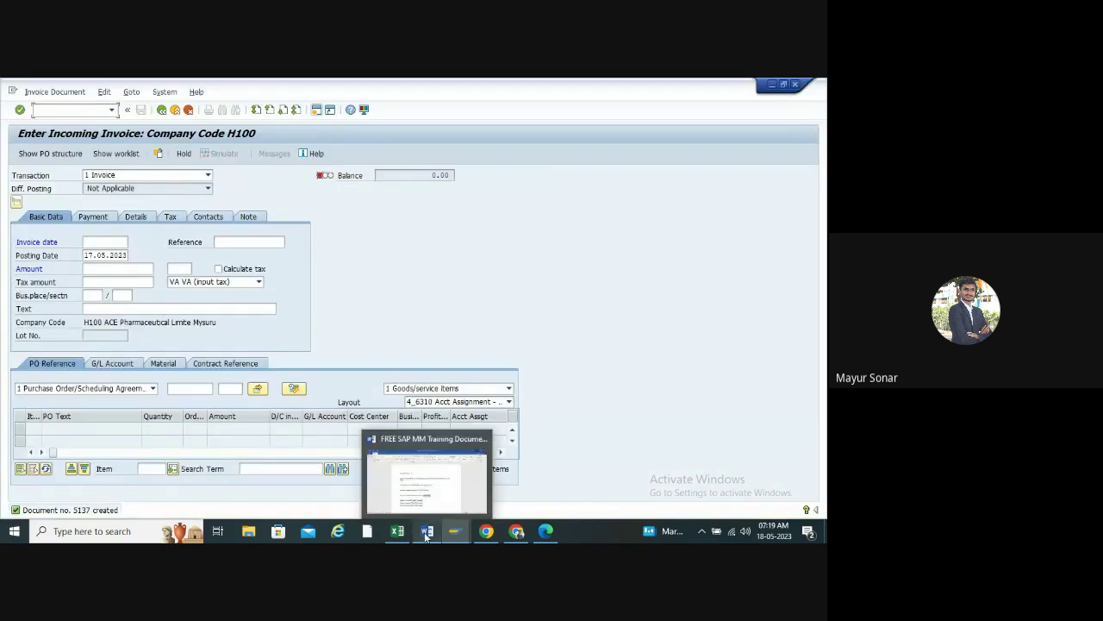
- Switch to the Word training document and paste the invoice document message on a new line below the material document entries
click(426, 533)
click(403, 477)
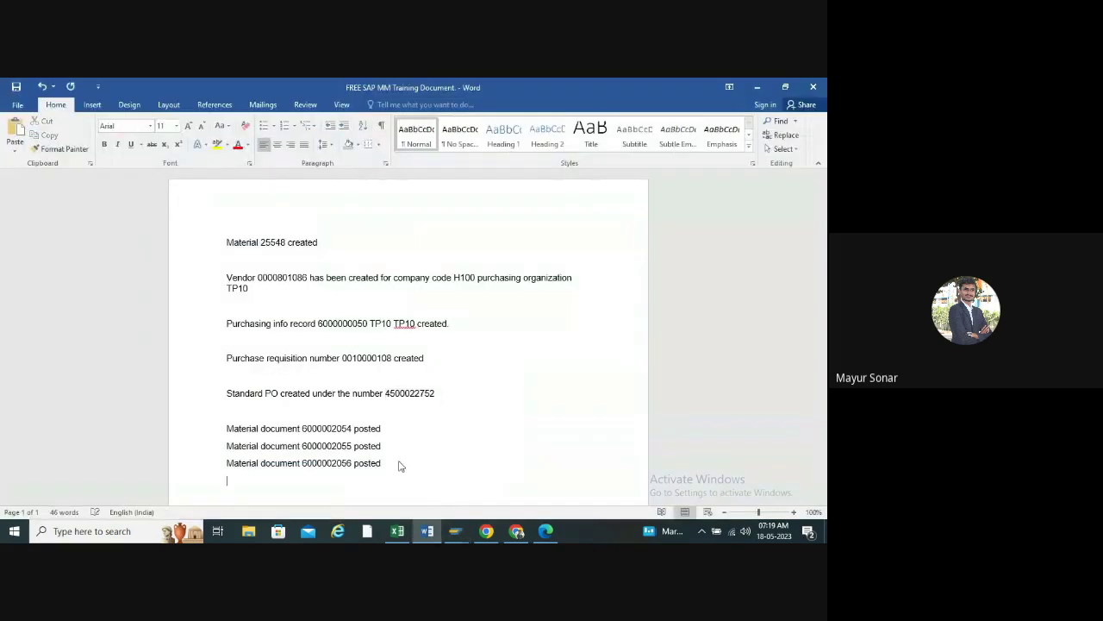
key(Return)
key(ctrl+v)
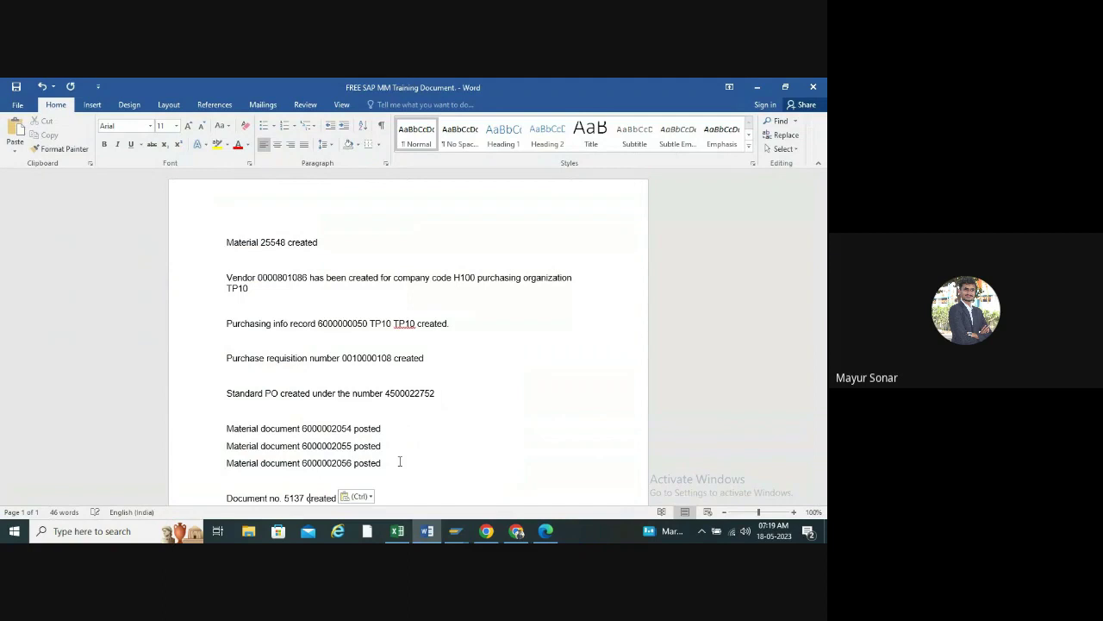
- Return to SAP, display the posted invoice document, and review its G/L account, material, contract and PO reference data and its amount
key(alt+Tab)
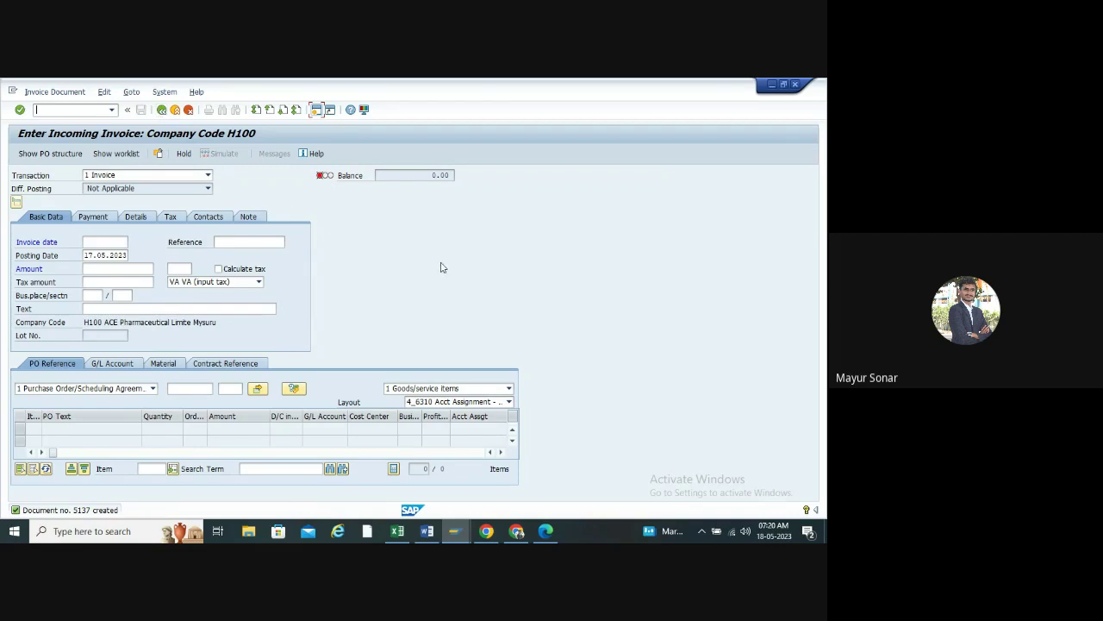
click(44, 93)
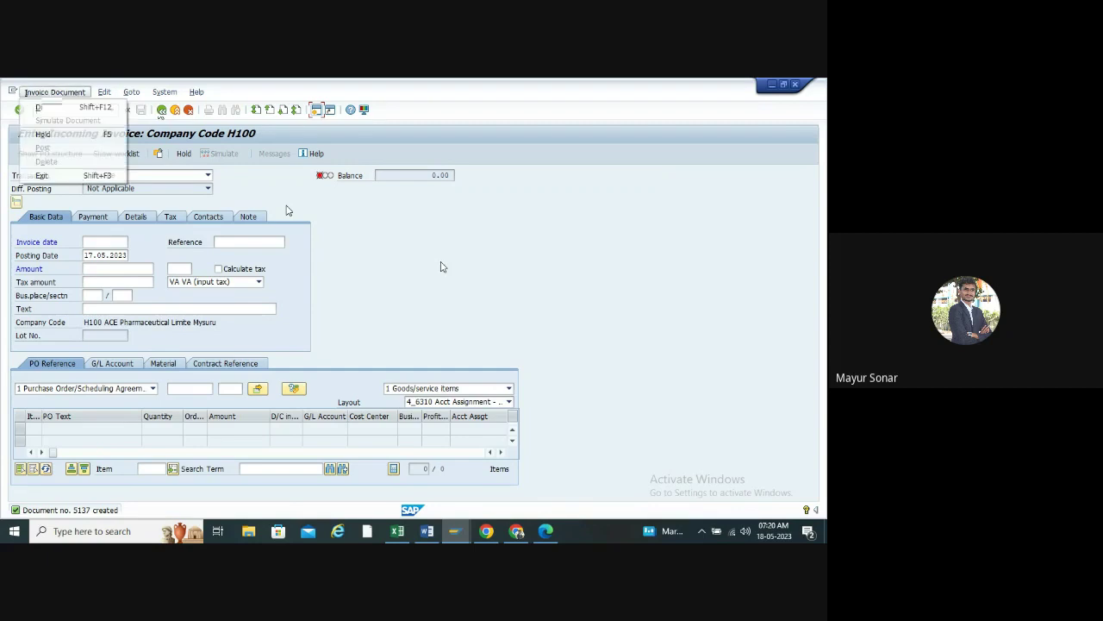
click(57, 108)
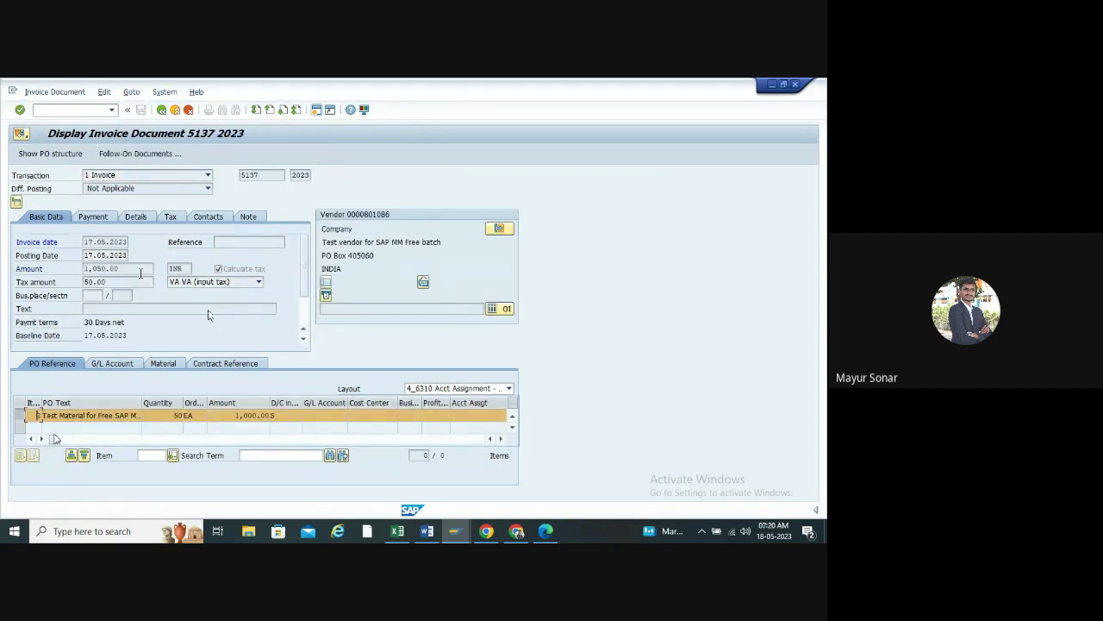
click(105, 363)
click(163, 363)
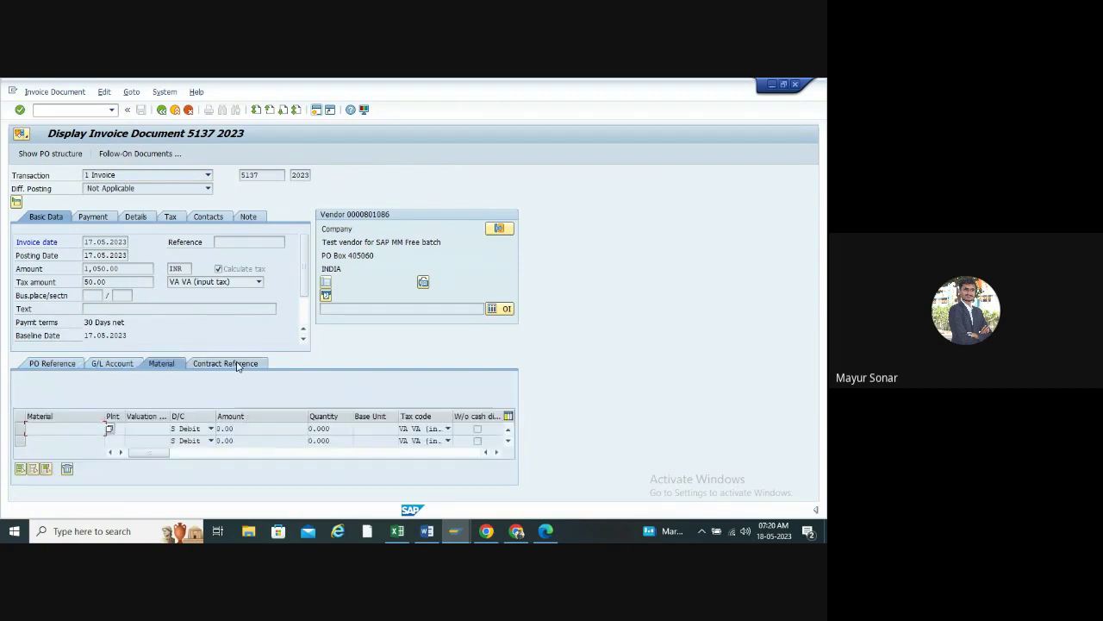
click(237, 364)
click(57, 364)
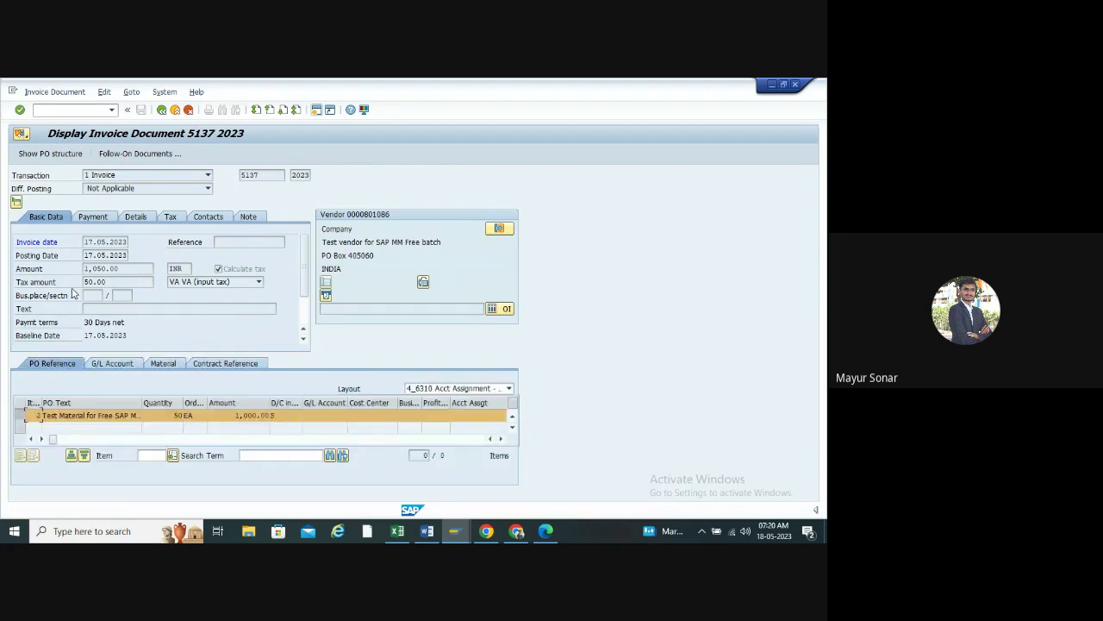
click(124, 268)
- Open a new SAP session and display the standard purchase order with the purchase order history of item 10
click(316, 110)
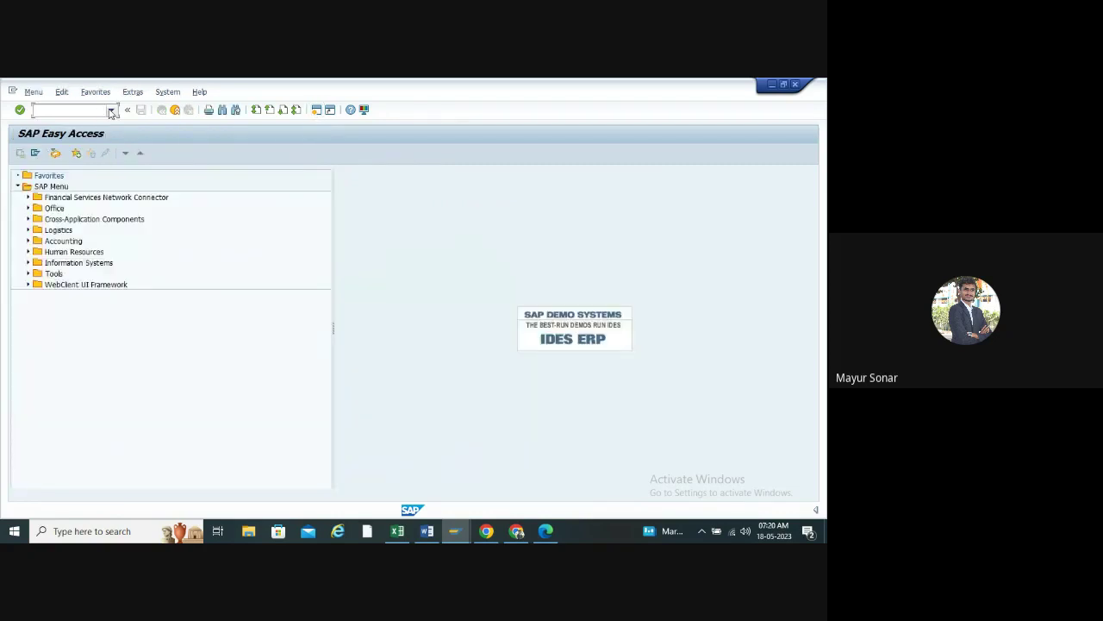
click(111, 110)
click(54, 128)
key(Return)
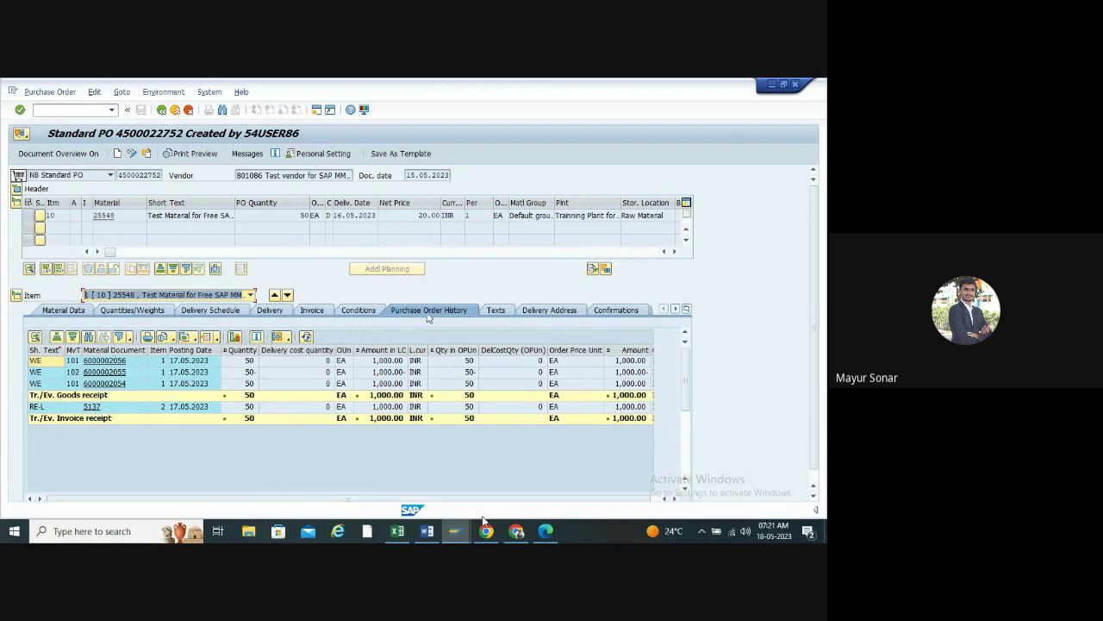
- Close the Stock Overview and Display Invoice Document sessions, and leave the older purchase order session for SAP Easy Access
mouse_move(464, 532)
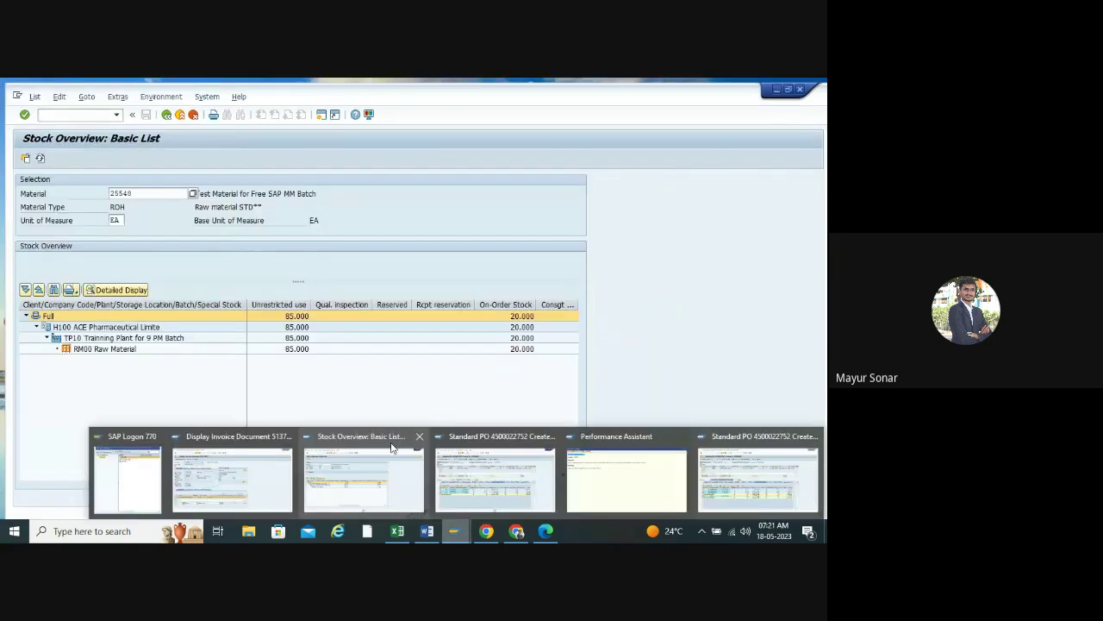
click(419, 436)
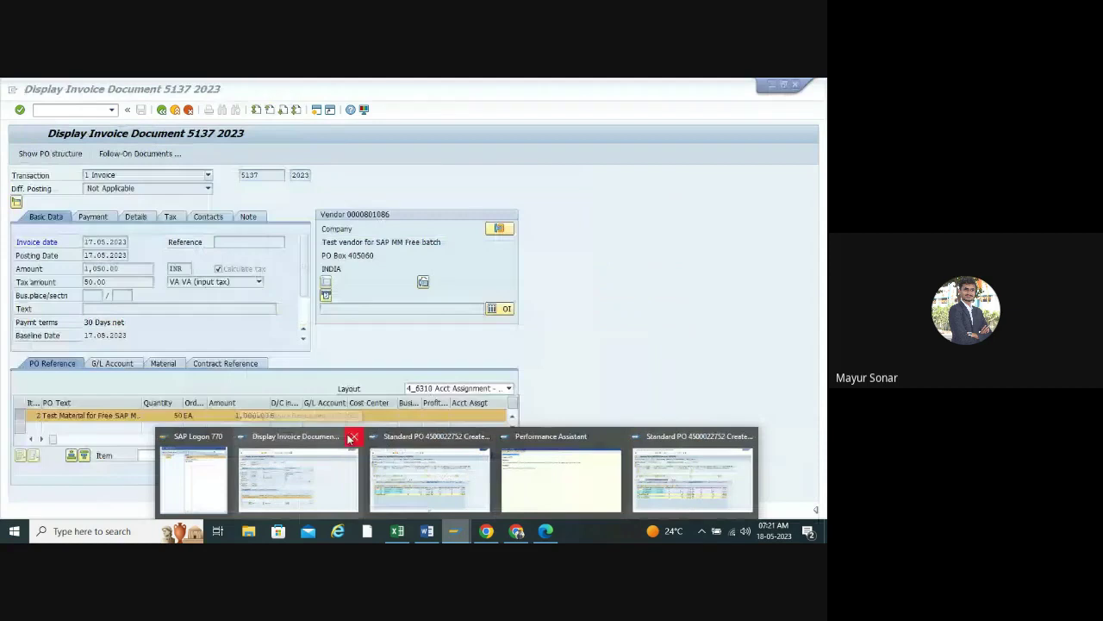
click(352, 437)
click(479, 473)
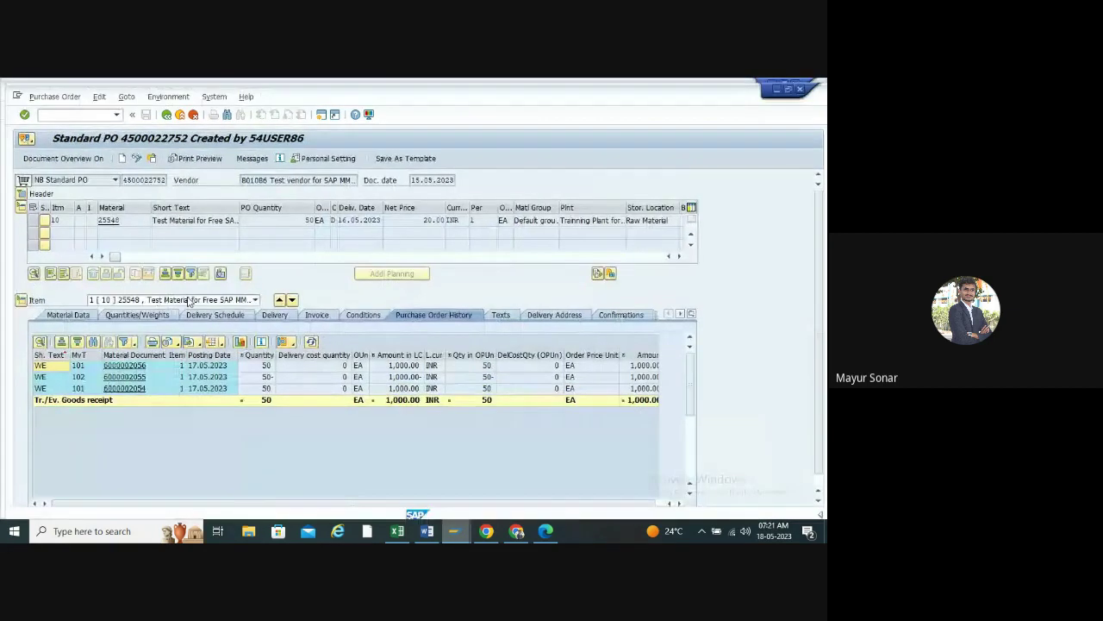
click(168, 115)
click(163, 110)
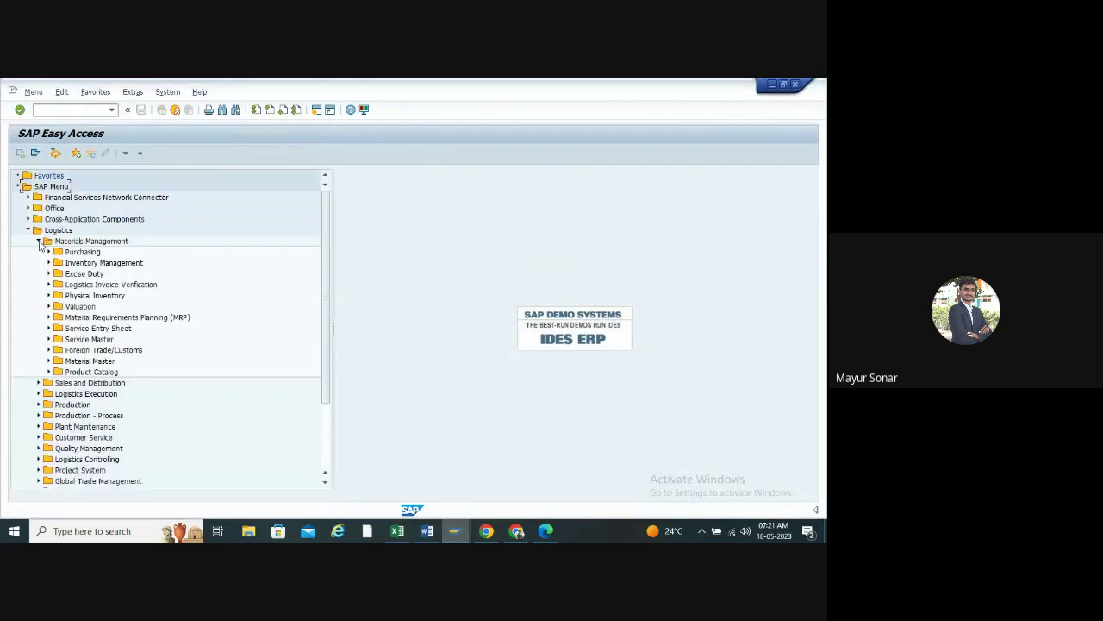
- Open MIR5 - Display List of Invoice Documents from the Further Processing functions of Logistics Invoice Verification
click(49, 284)
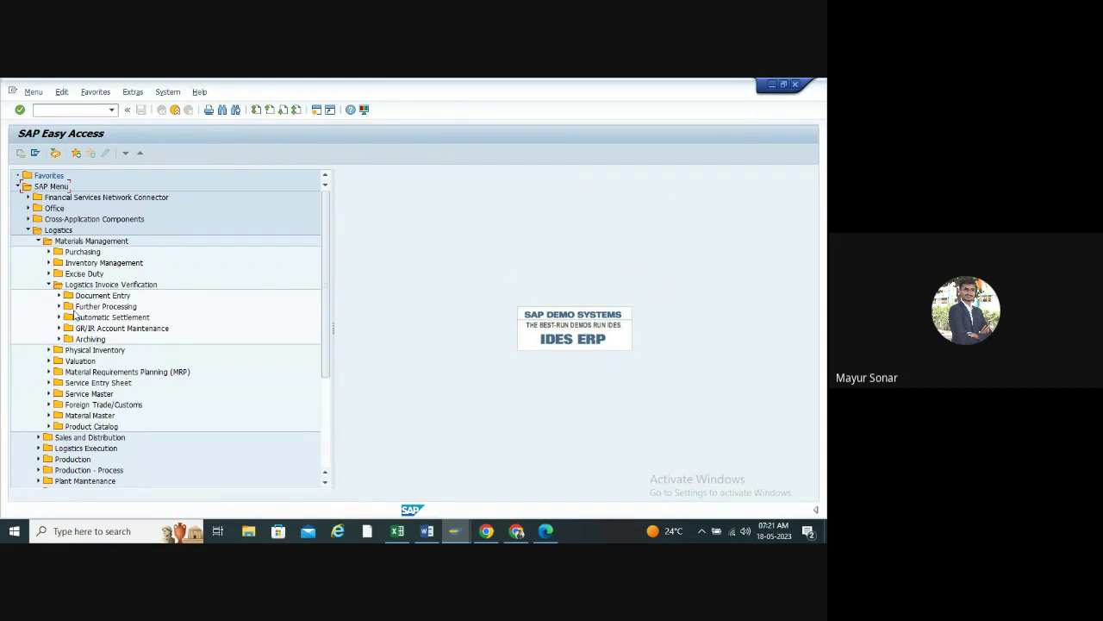
click(59, 307)
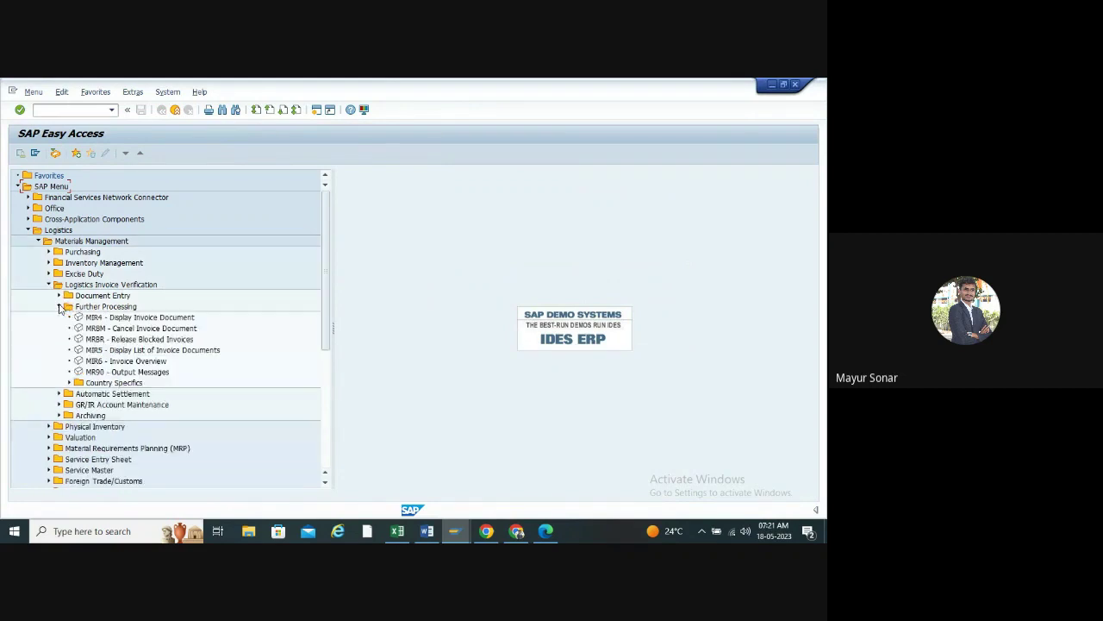
click(101, 351)
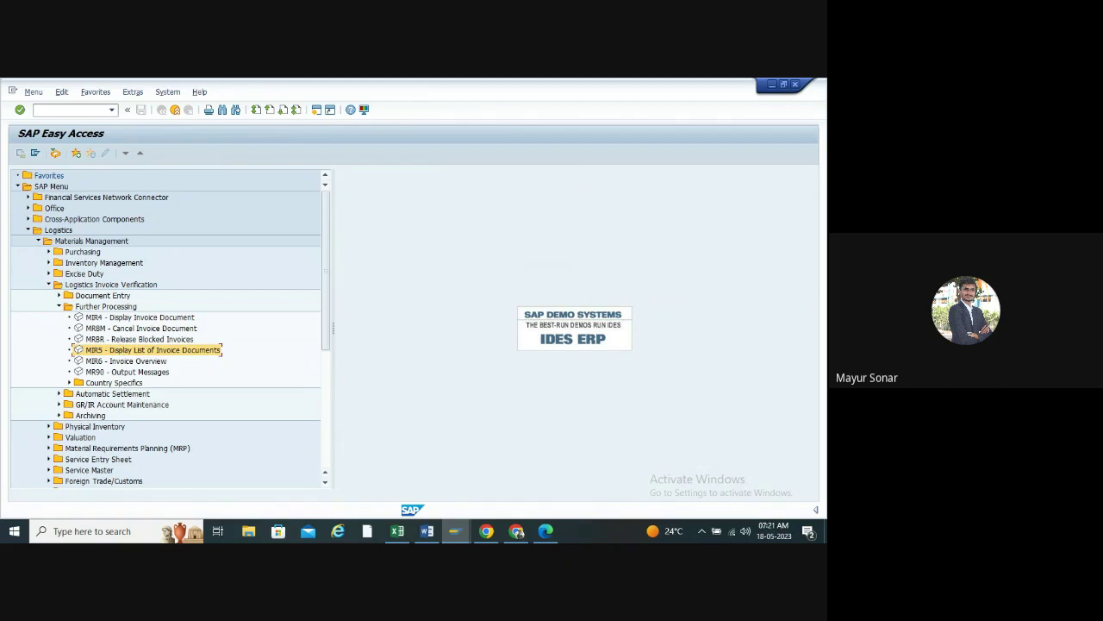
double_click(121, 350)
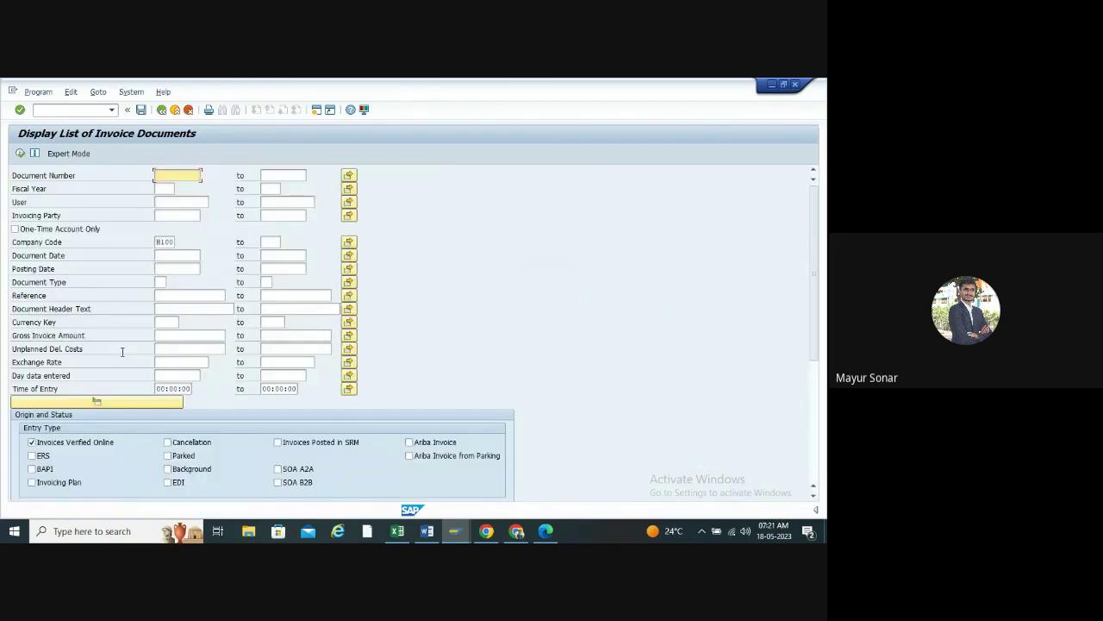
- List the invoice documents for fiscal year 2023 with document dates from 15.05.2023 to 18.05.2023
click(166, 188)
text(2023)
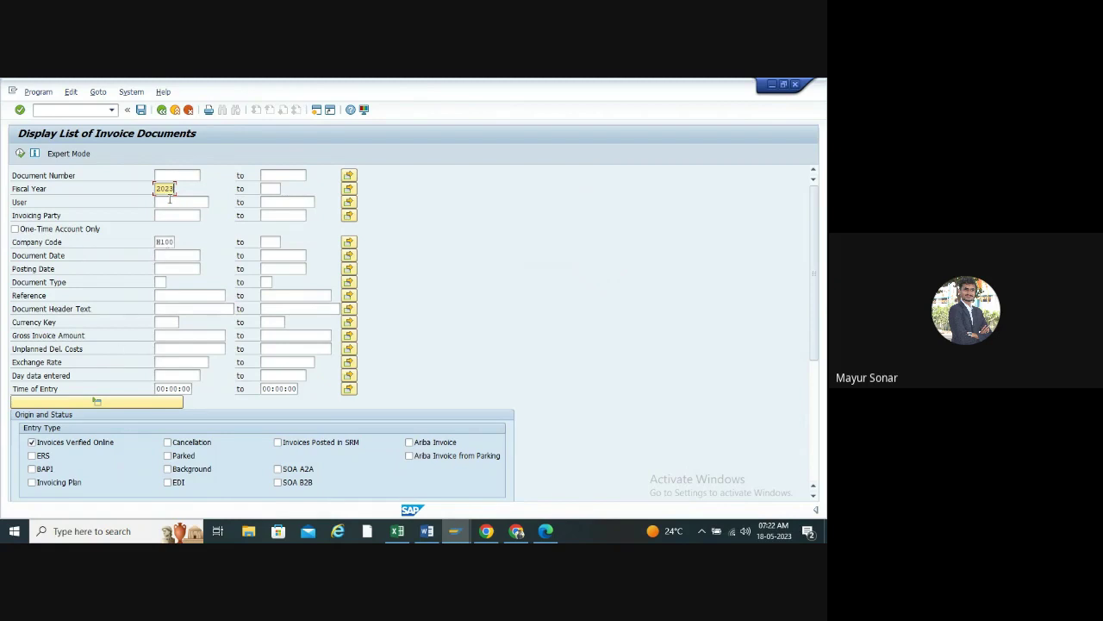
click(167, 255)
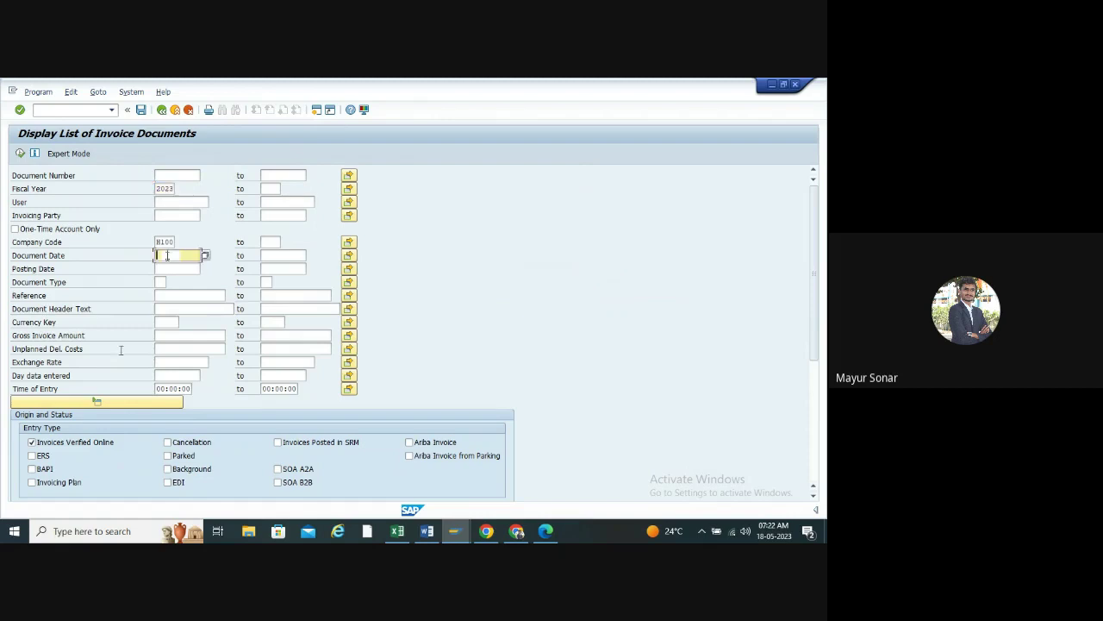
click(167, 255)
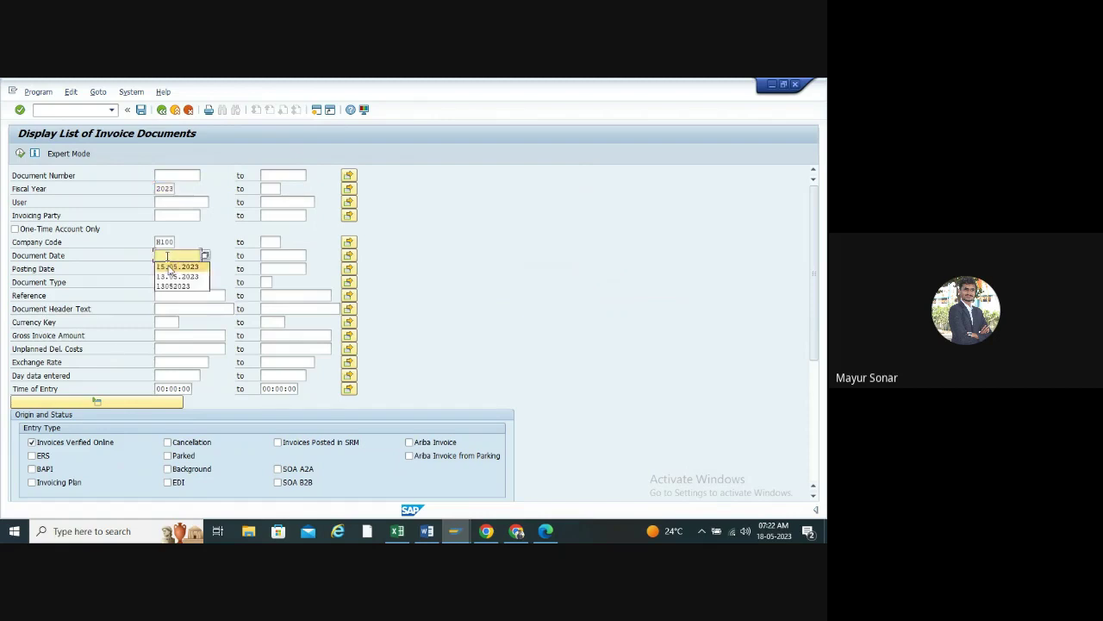
click(171, 267)
click(267, 256)
click(267, 255)
click(270, 267)
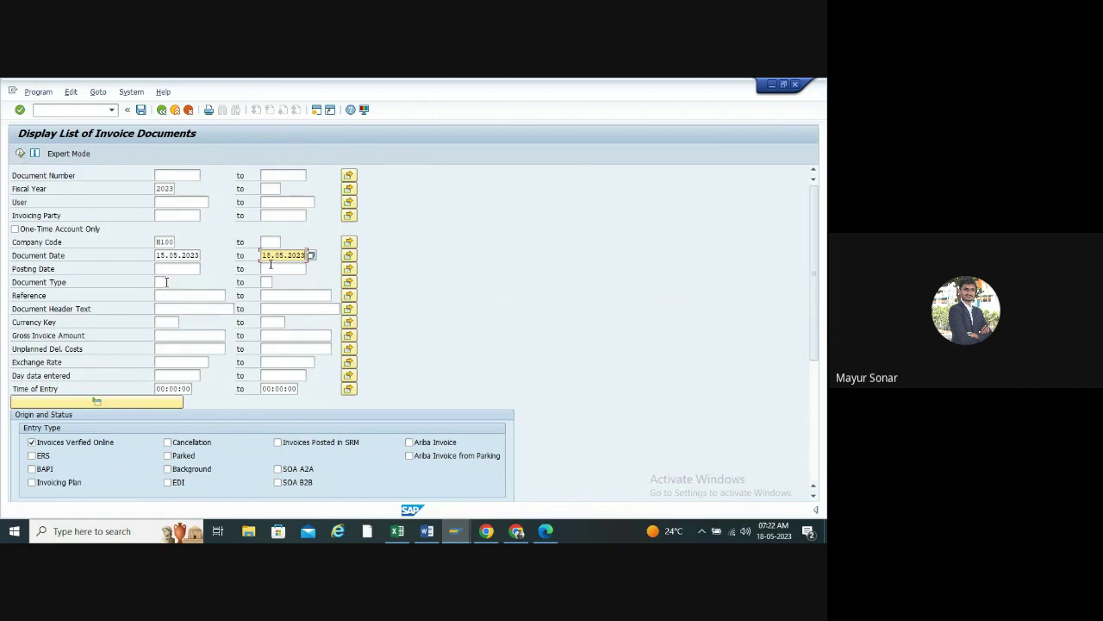
click(19, 156)
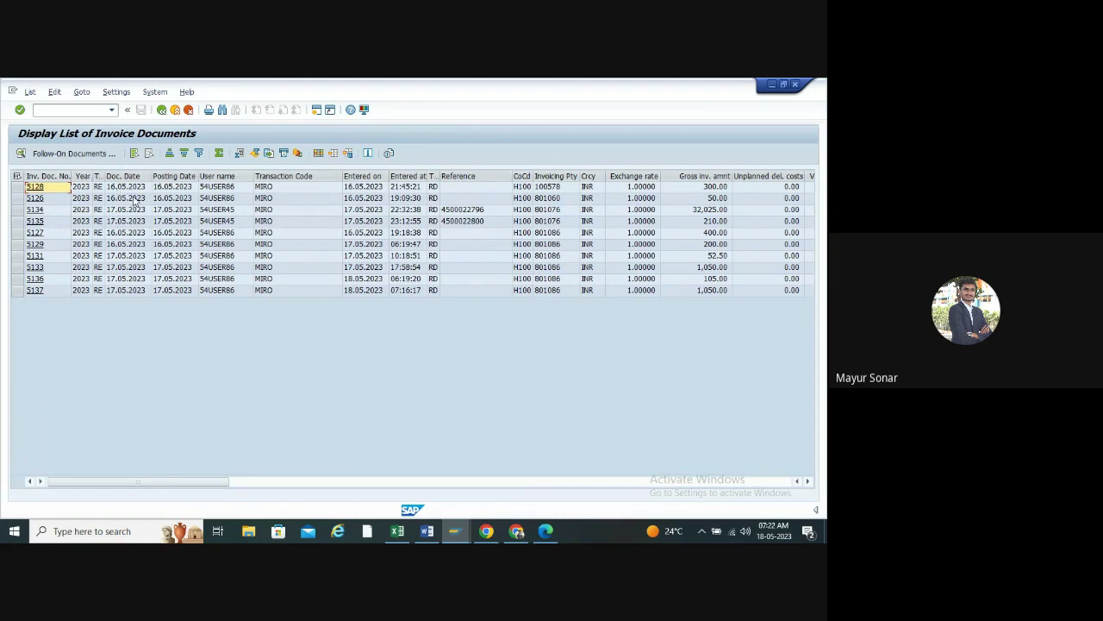
- Widen the invoice number column in the list and compare the posted invoice with the purchase order's history in its session
drag(88, 175, 101, 176)
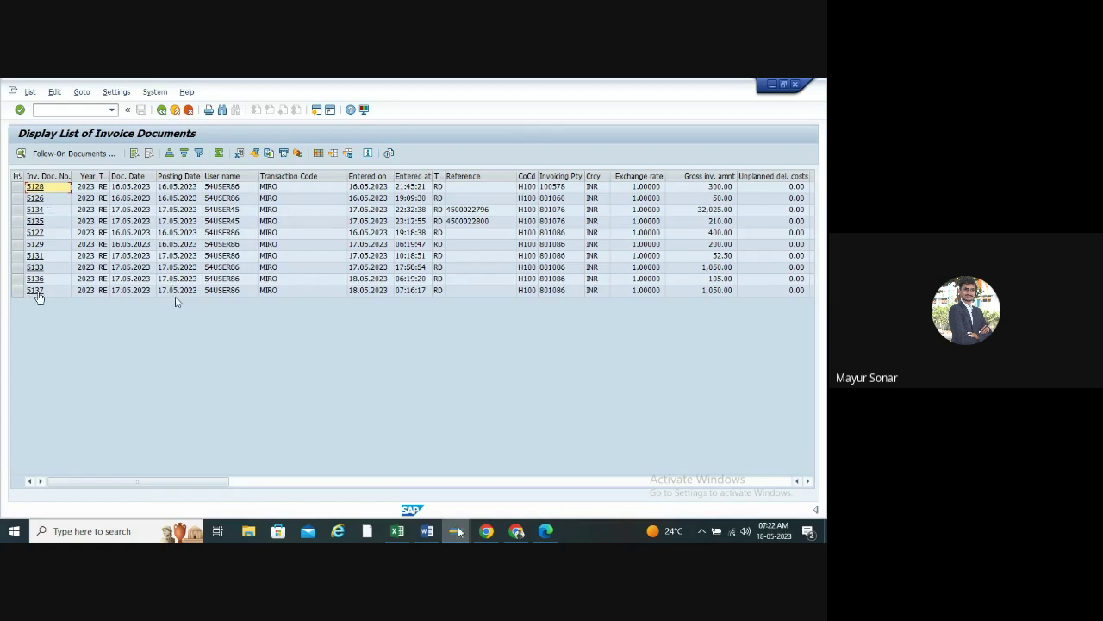
mouse_move(456, 531)
click(532, 475)
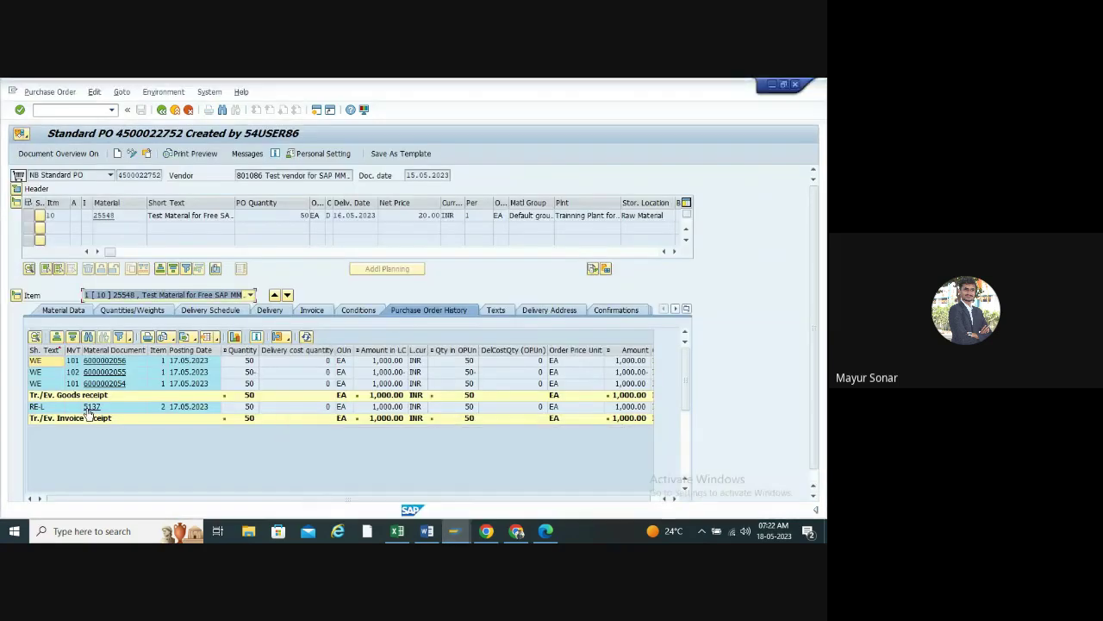
- Leave the purchase order session, open the last listed invoice document, and return to the list to check its entry date and time
click(772, 88)
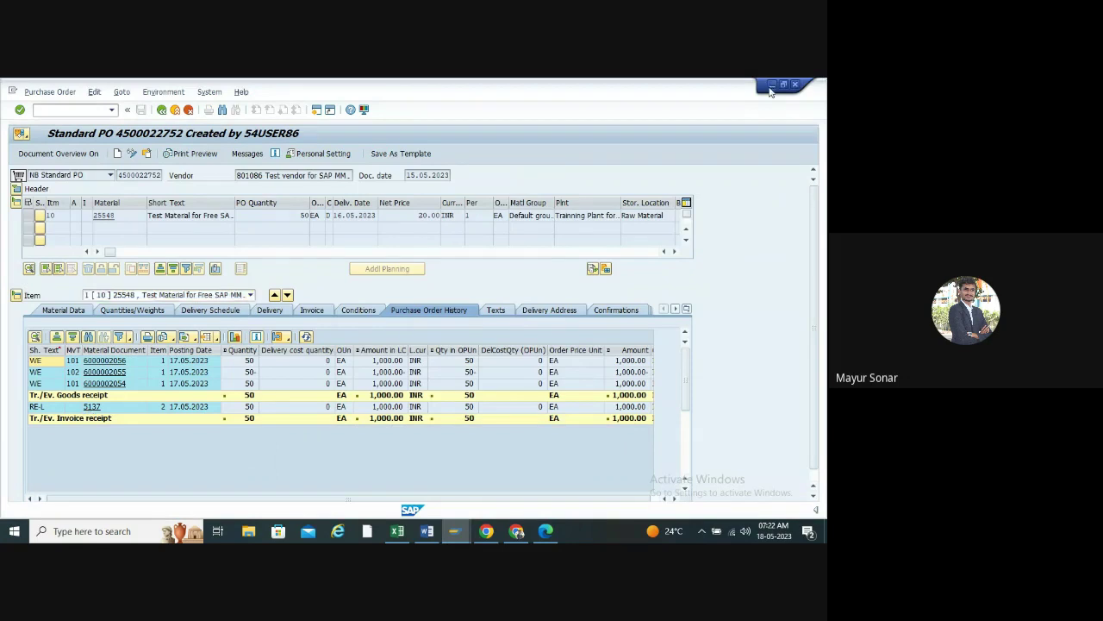
click(35, 291)
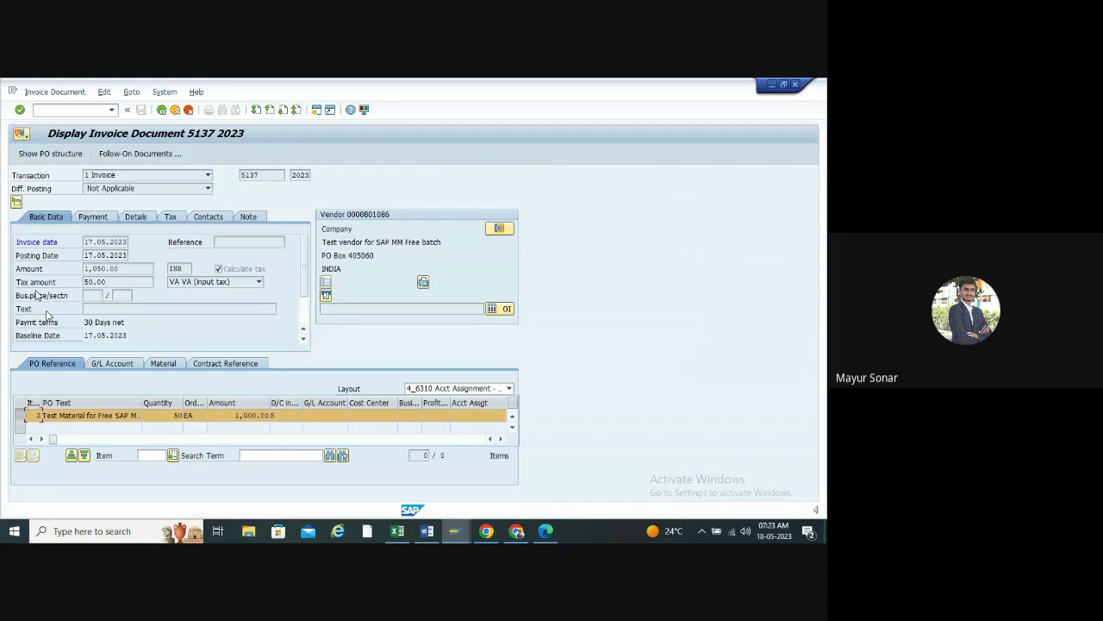
click(161, 109)
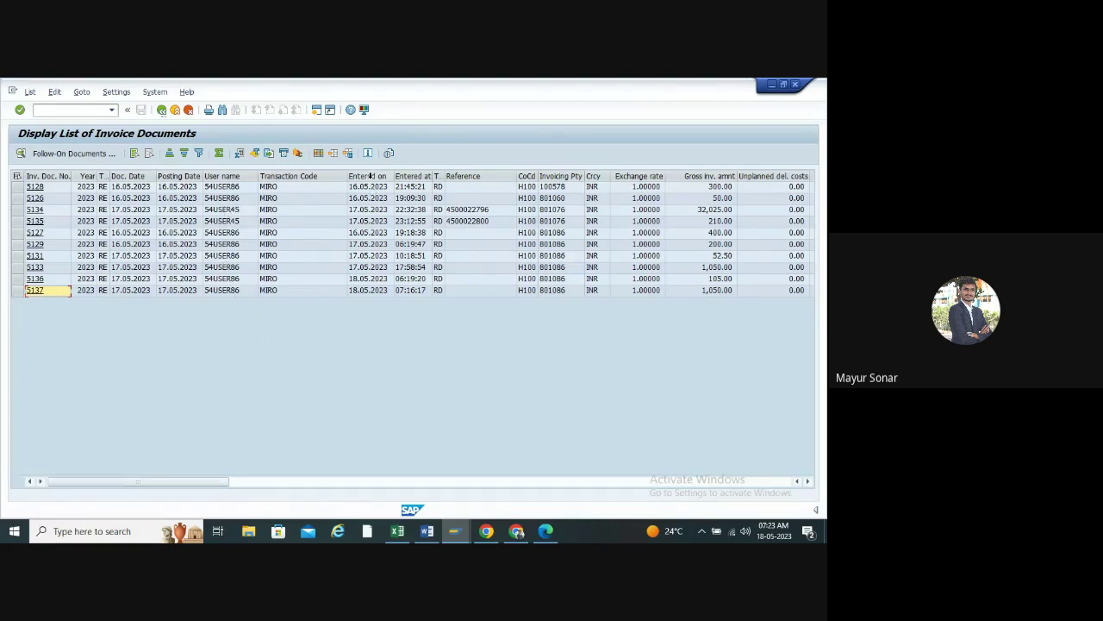
click(368, 290)
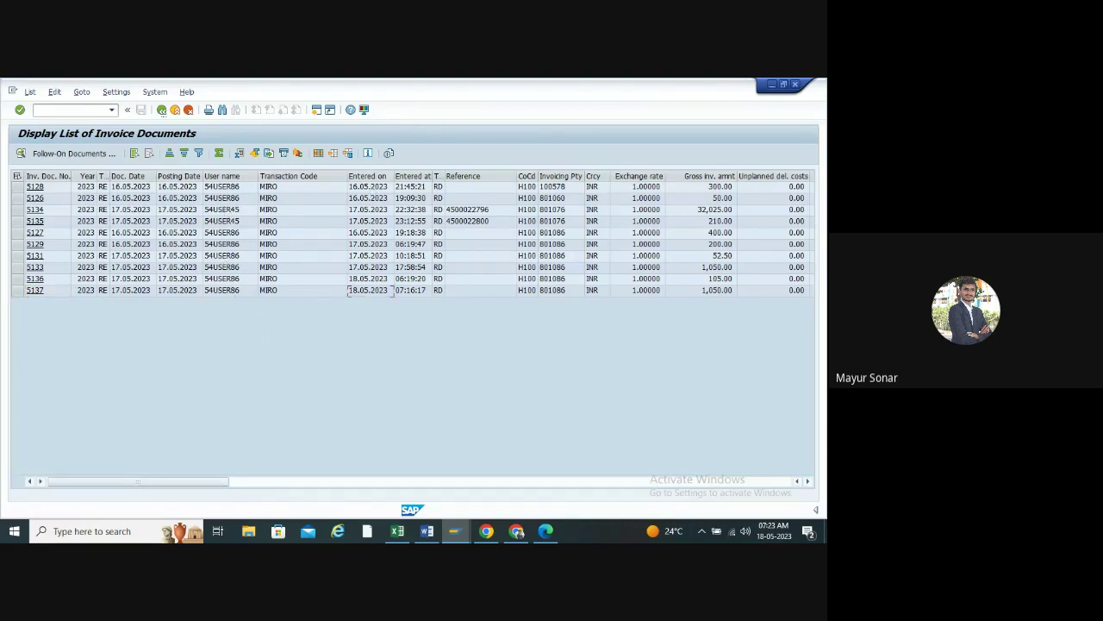
click(410, 290)
- Export the invoice document list as a spreadsheet in Excel (Office 2007 XLSX) format
drag(189, 483, 133, 493)
click(136, 223)
right_click(135, 226)
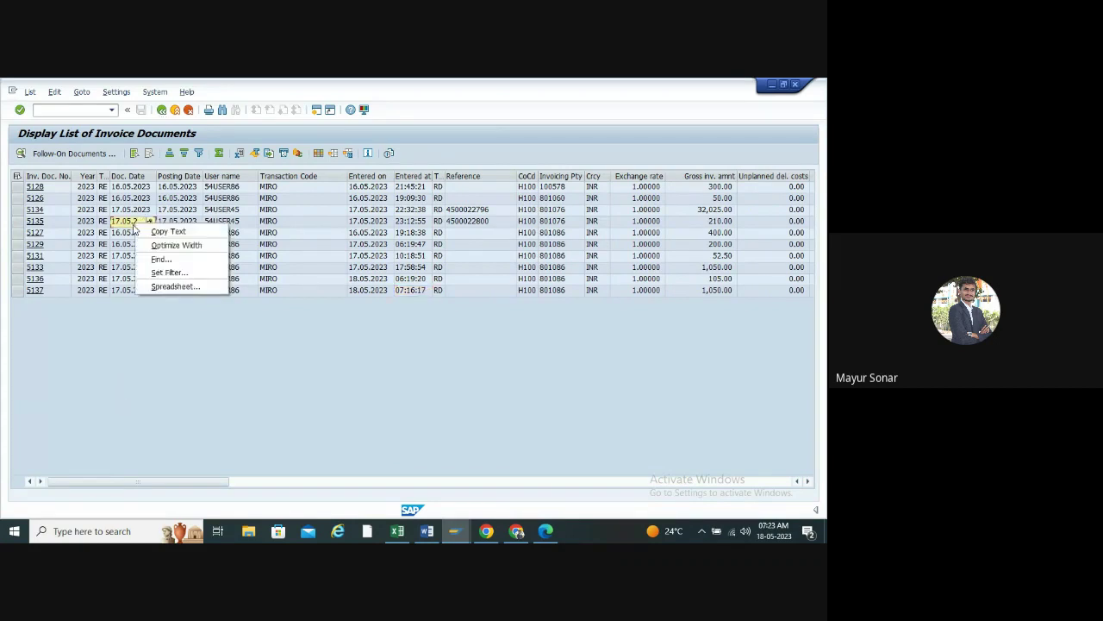
click(174, 286)
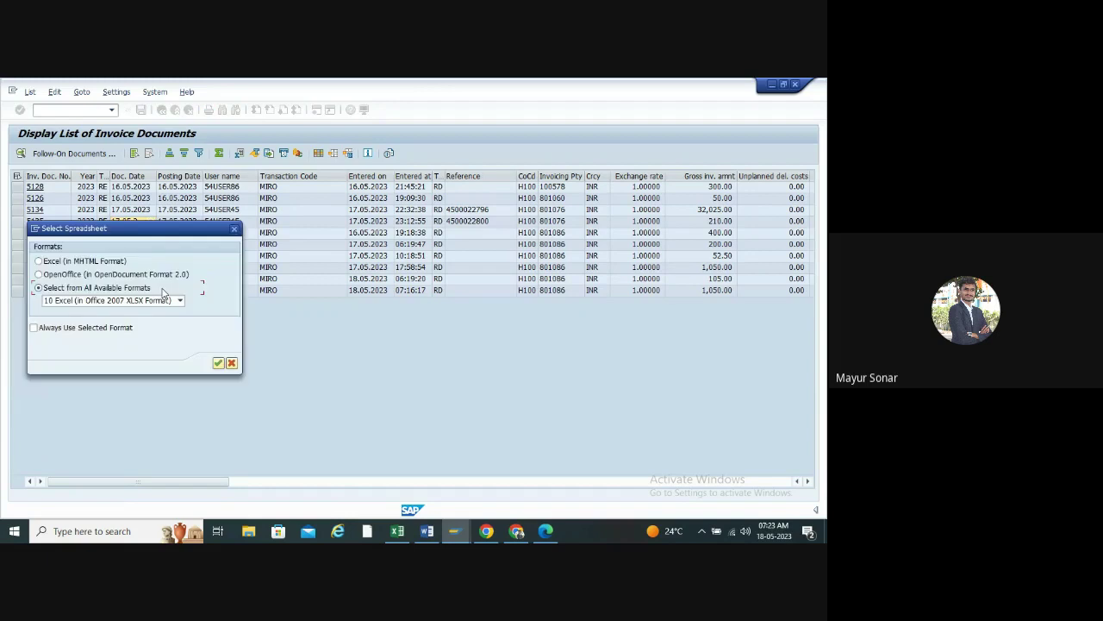
click(218, 363)
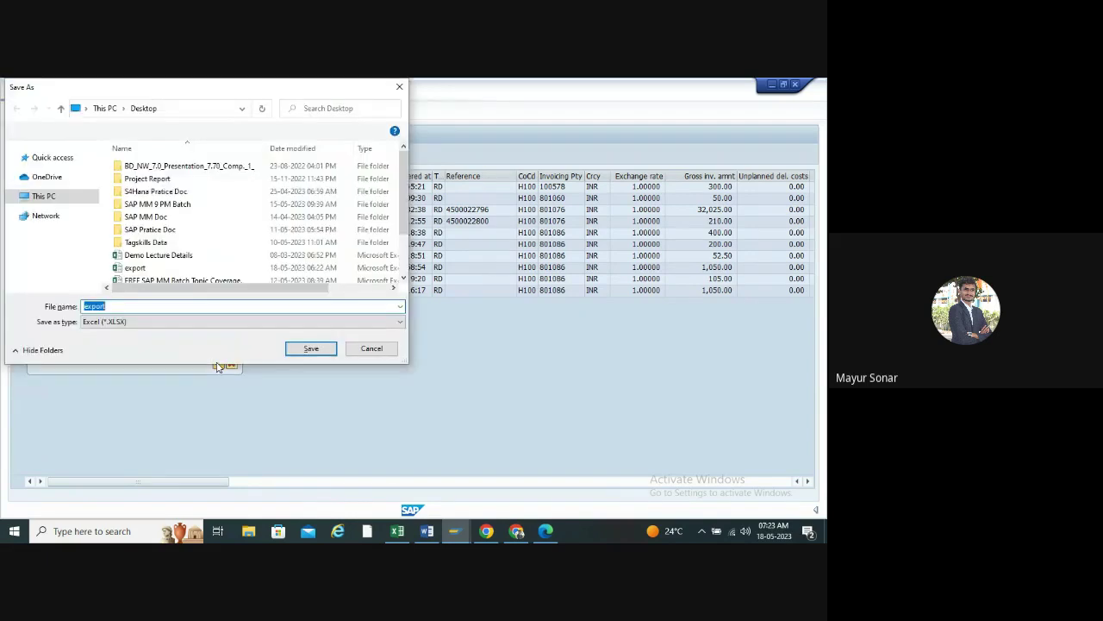
- Save the exported list to the Desktop as "IP doc" and allow the file transfer
click(40, 148)
scroll(51, 176, up, 1)
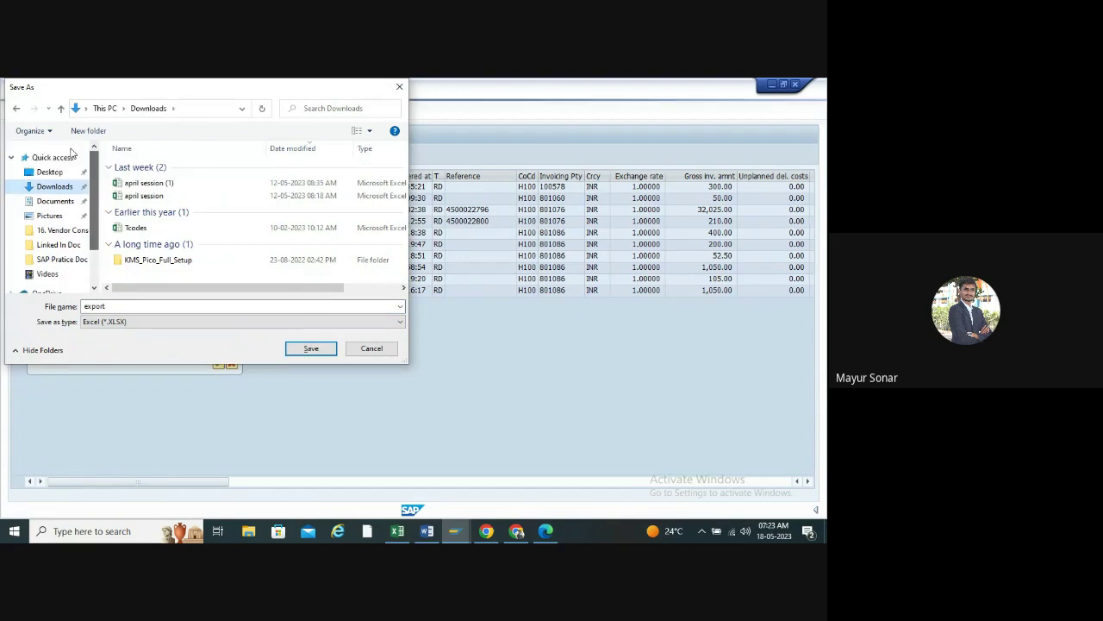
click(49, 173)
double_click(197, 306)
key(BackSpace)
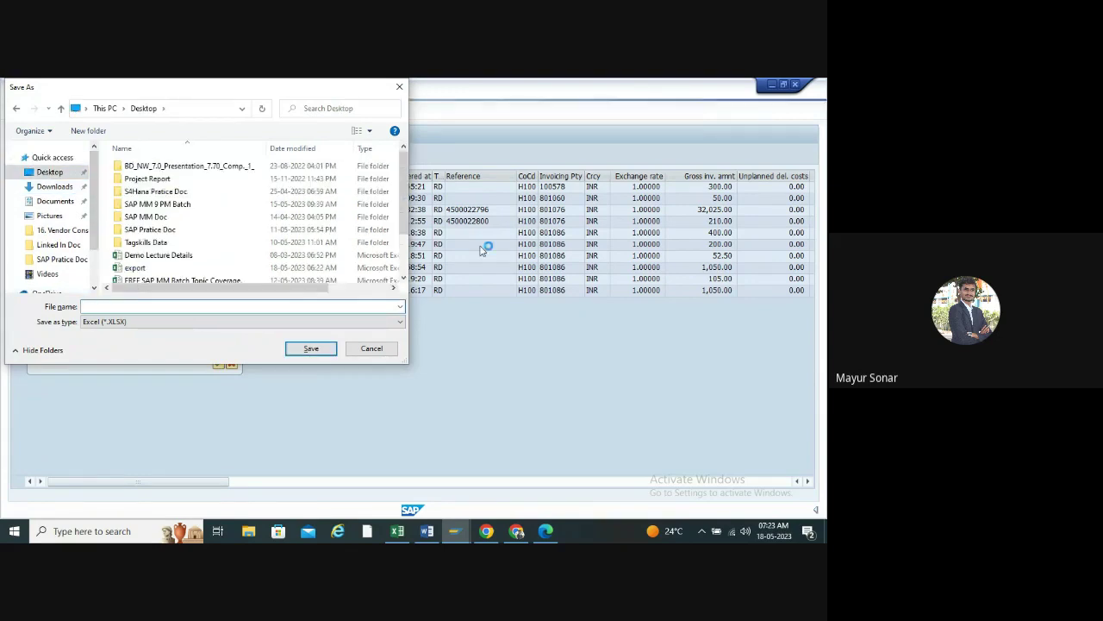
text(IP d)
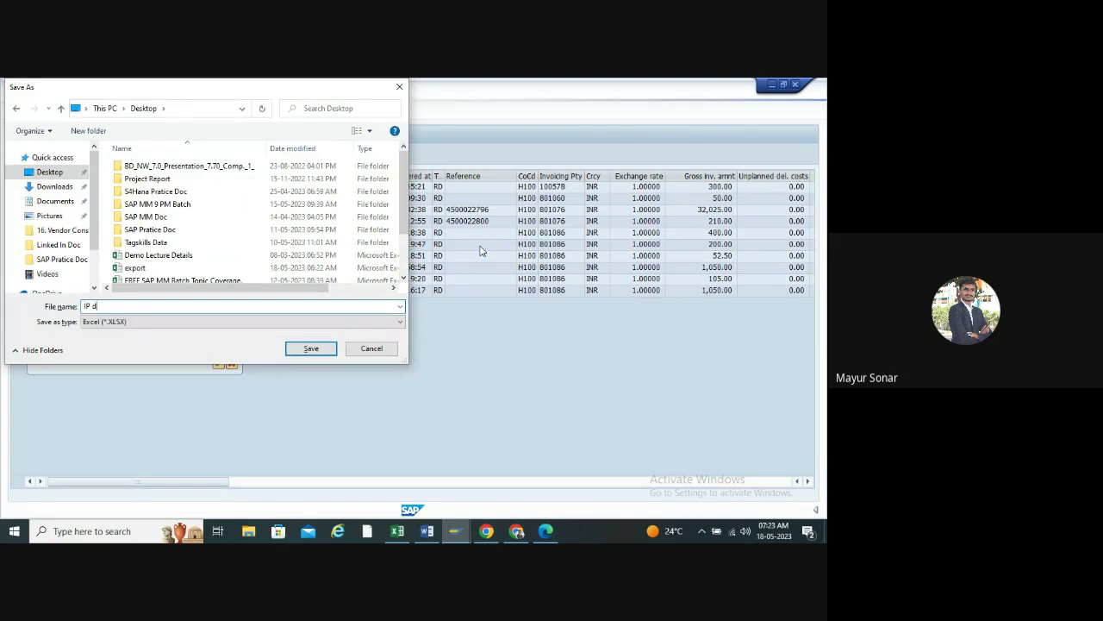
text(o)
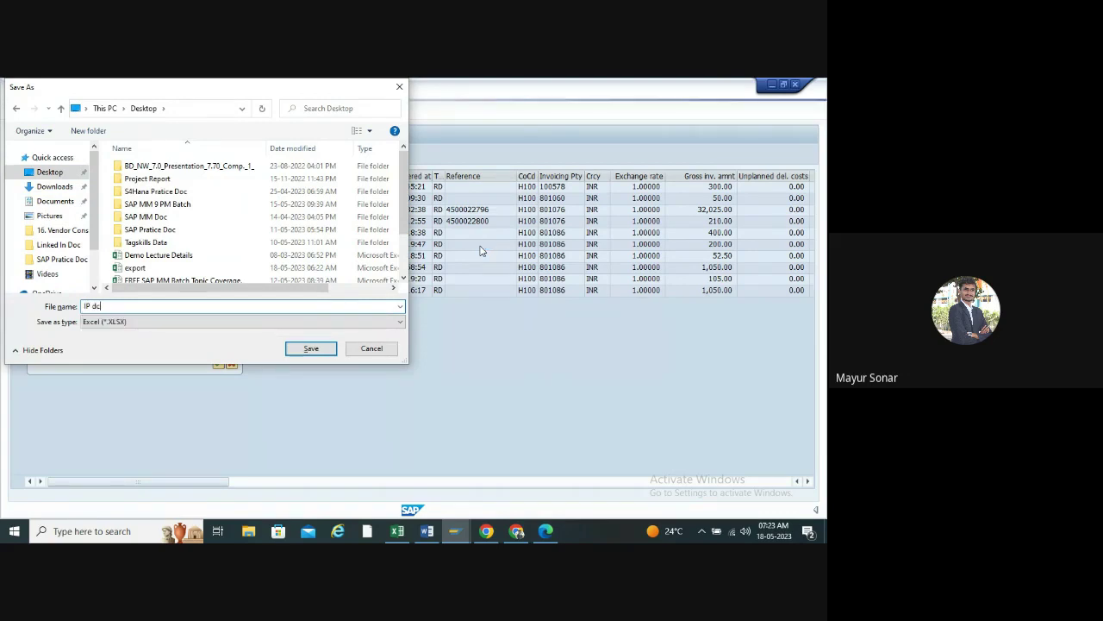
text(c)
key(Return)
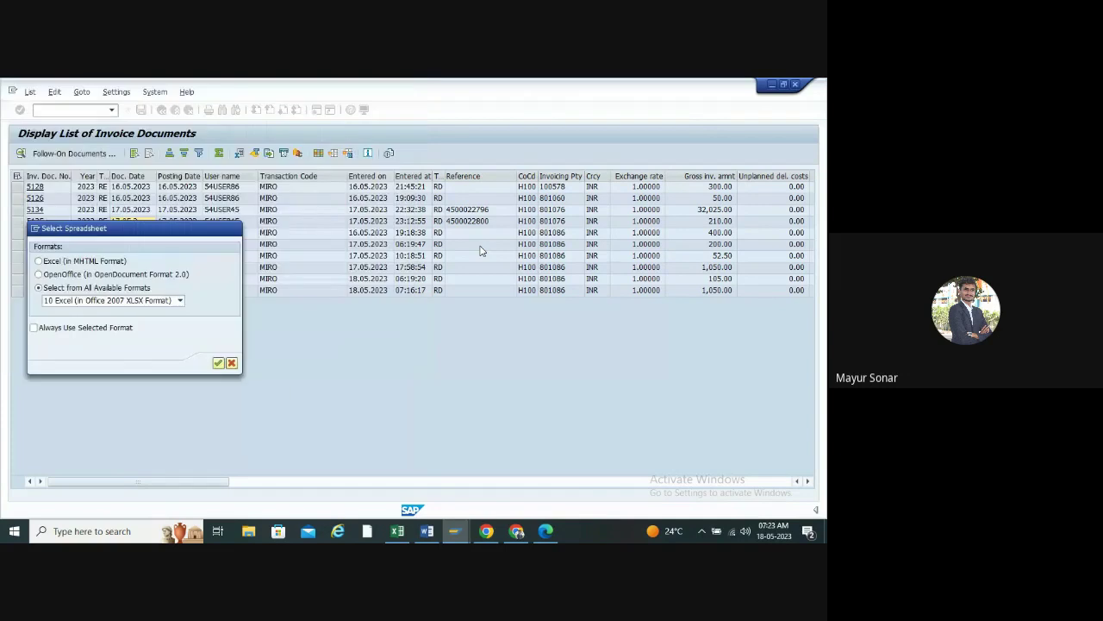
click(53, 357)
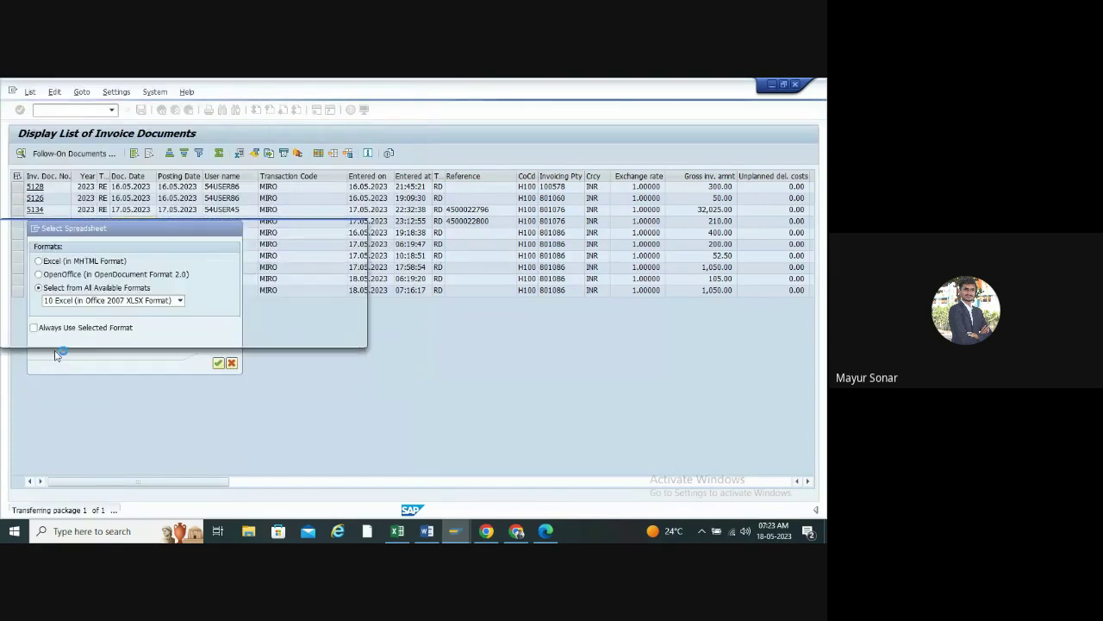
click(57, 322)
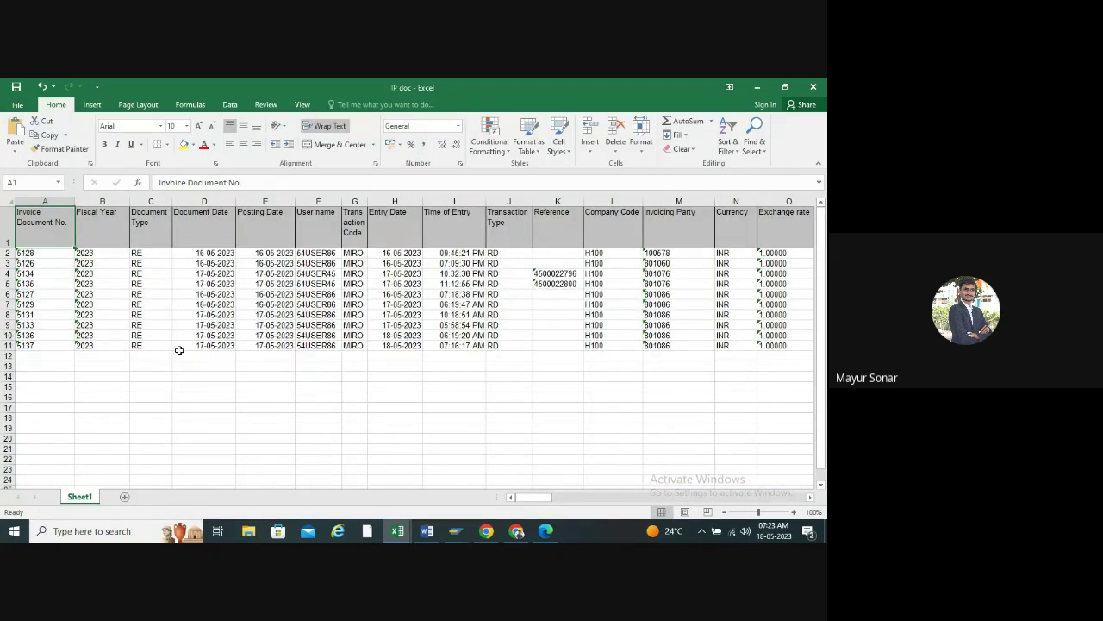
- Look over the exported IP doc workbook, close it, and minimize the Gr Doc. workbook to return to the invoice list
scroll(179, 348, down, 2)
scroll(179, 348, up, 2)
mouse_move(543, 498)
mouse_down()
mouse_move(645, 500)
mouse_move(543, 499)
mouse_up()
click(815, 87)
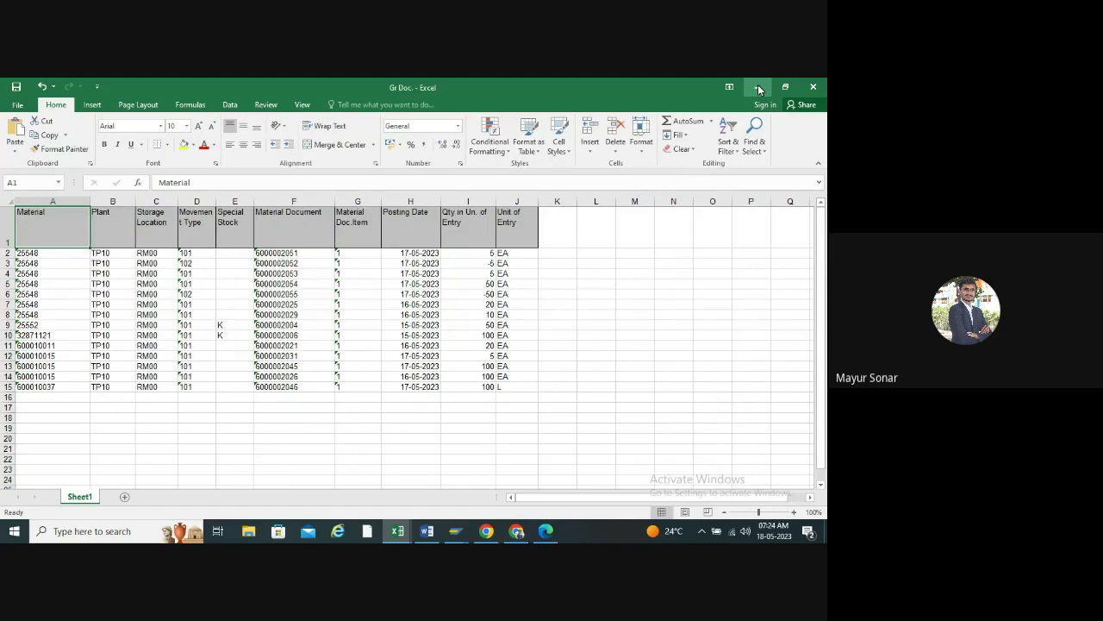
click(758, 88)
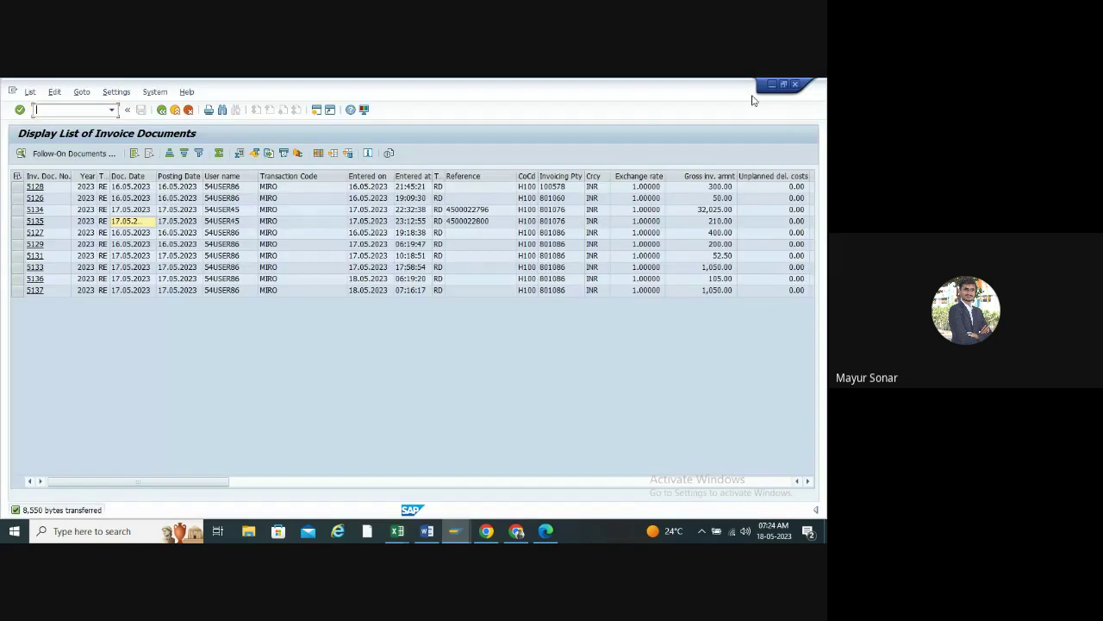
- Leave the invoice document list for SAP Easy Access and collapse the Further Processing and Logistics Invoice Verification folders
click(160, 110)
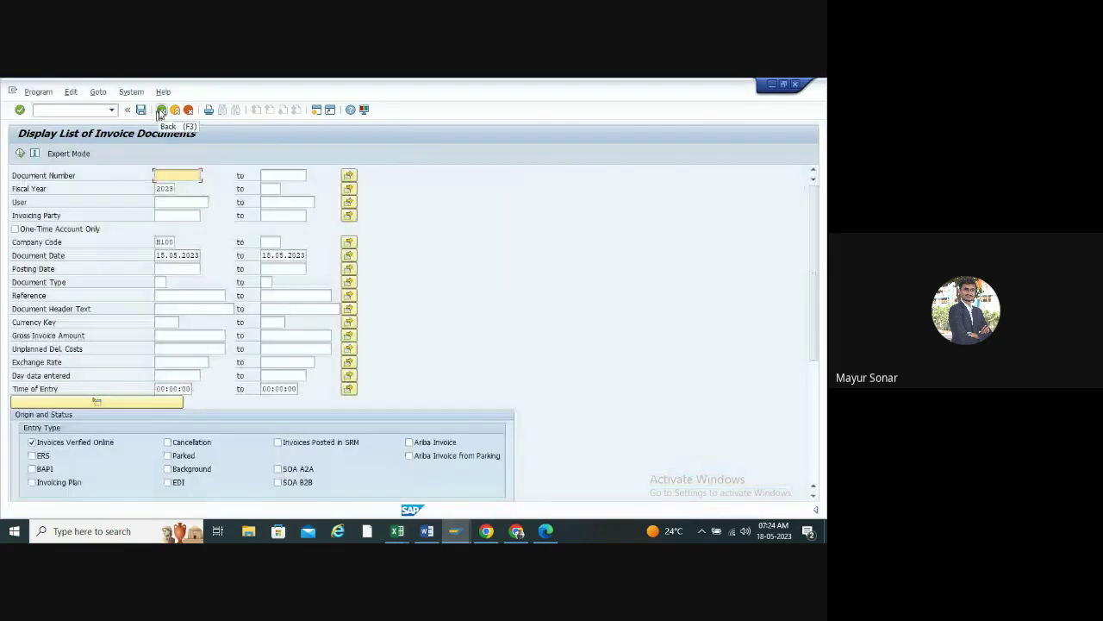
click(160, 110)
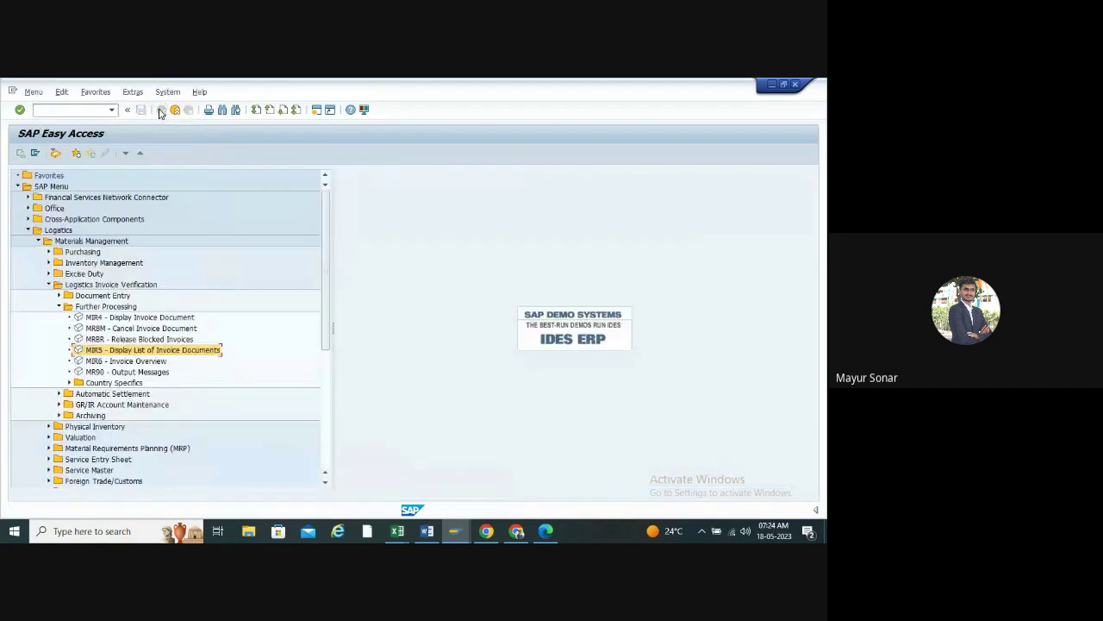
click(59, 307)
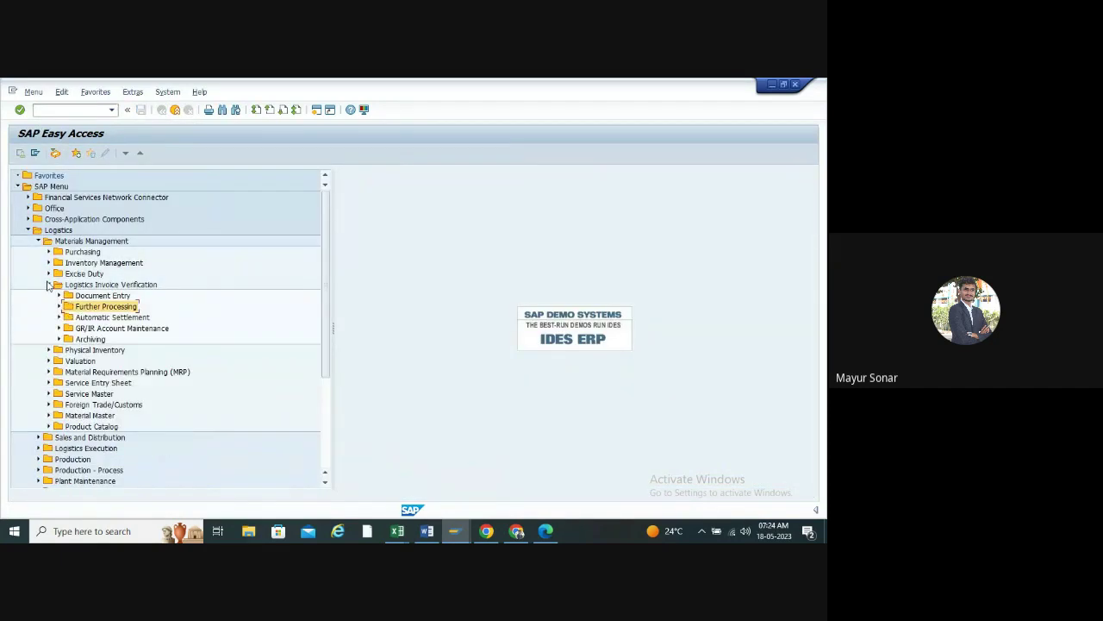
click(48, 285)
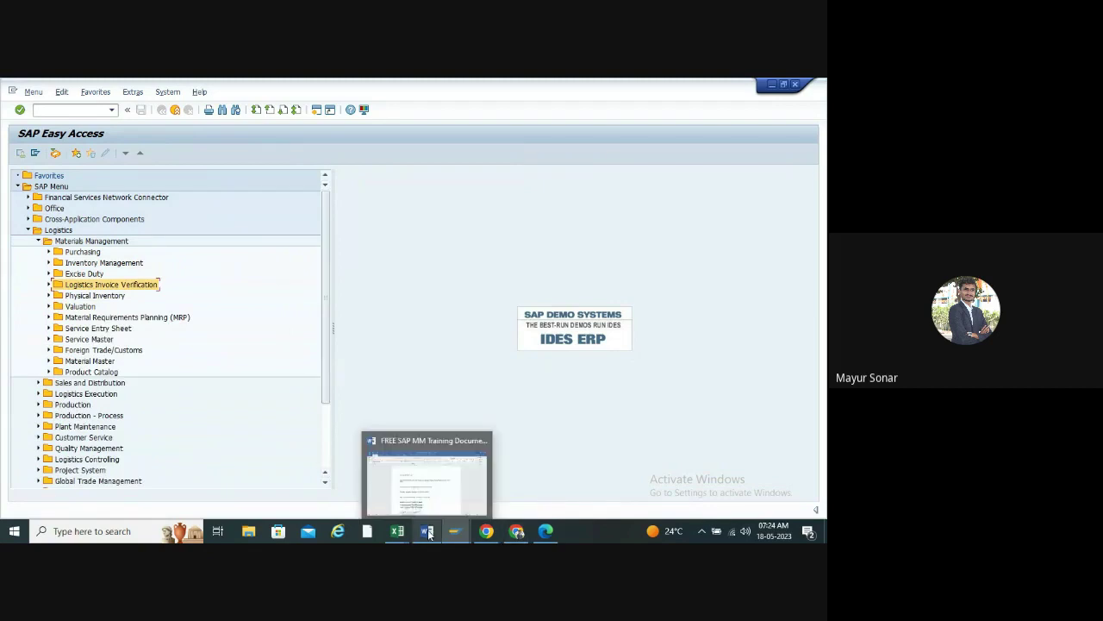
- Review the Word training document's recorded entries and the MIR5 pages of the Procure to Pay Cycle PDF
click(425, 500)
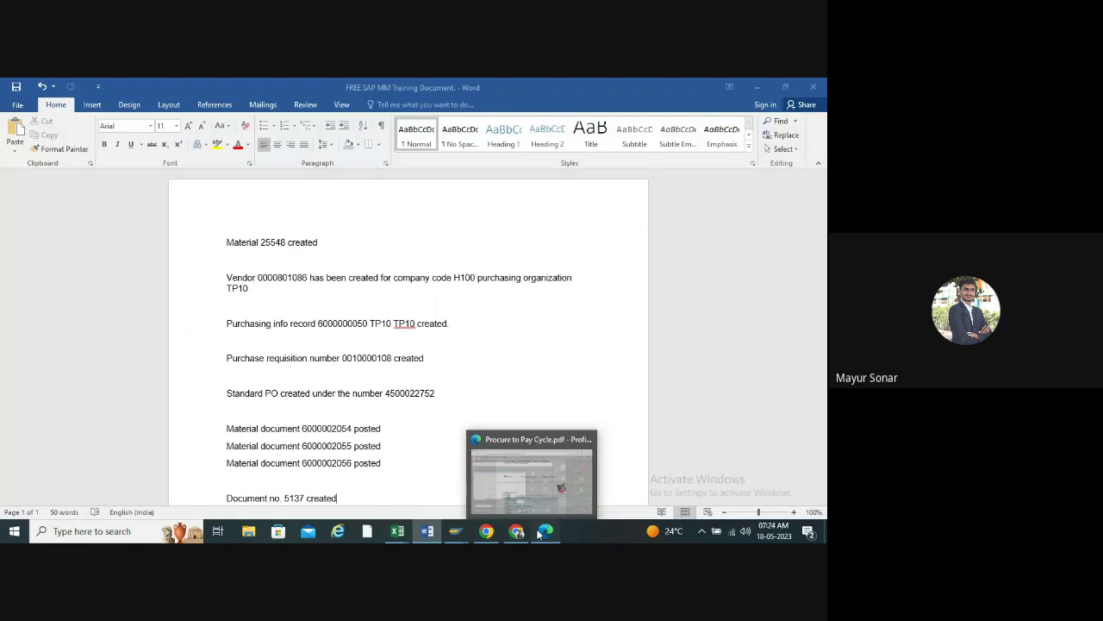
click(539, 533)
scroll(373, 329, down, 5)
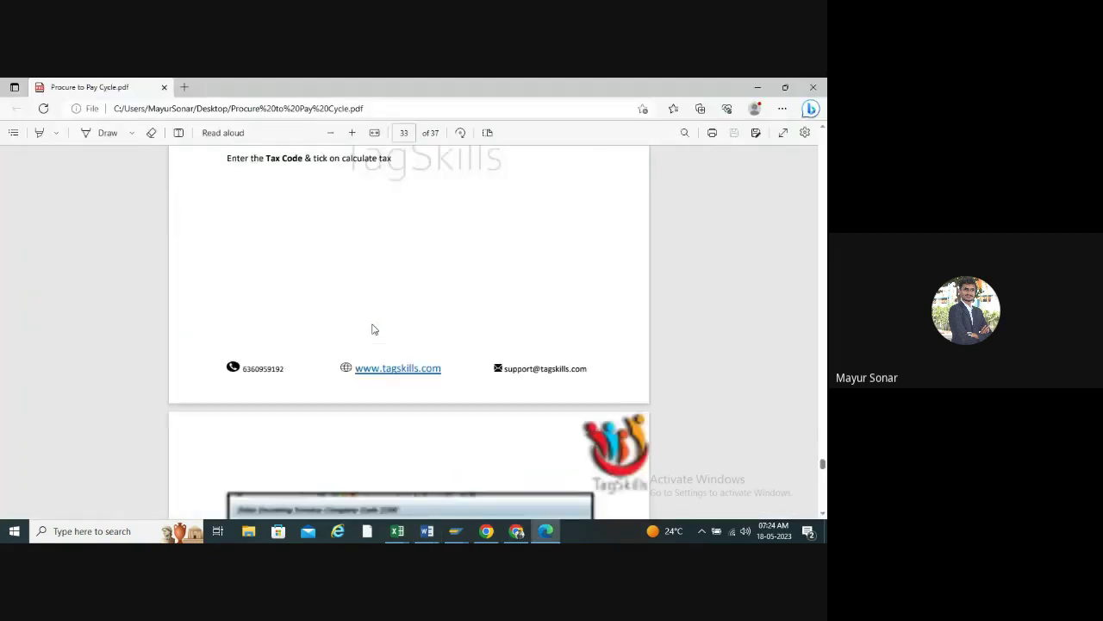
scroll(372, 328, down, 5)
scroll(373, 328, down, 10)
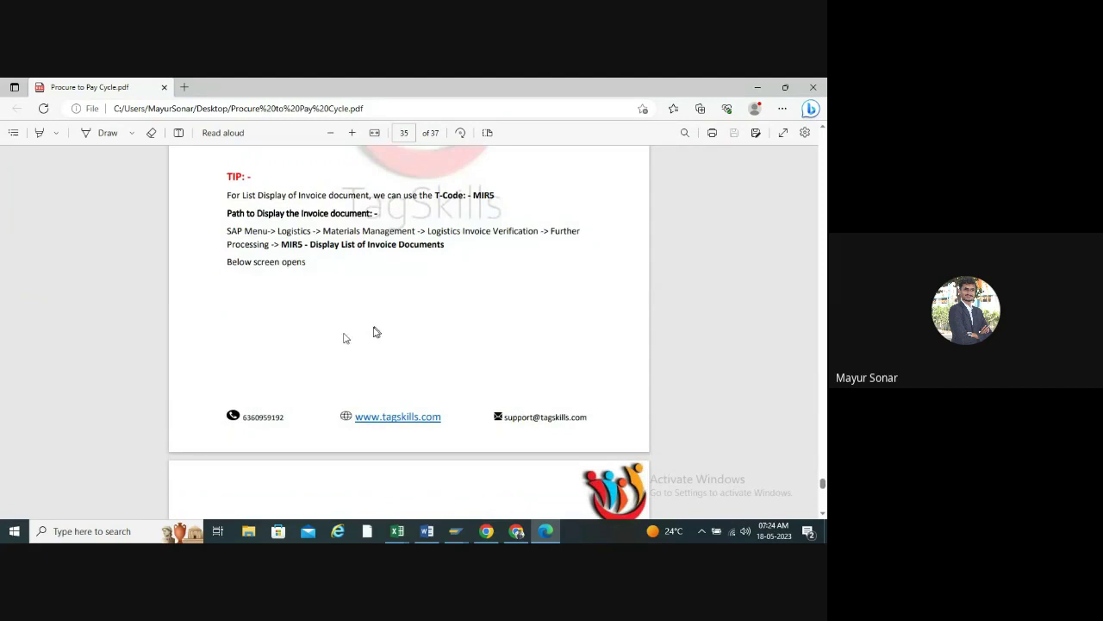
scroll(343, 336, down, 2)
scroll(343, 336, down, 1)
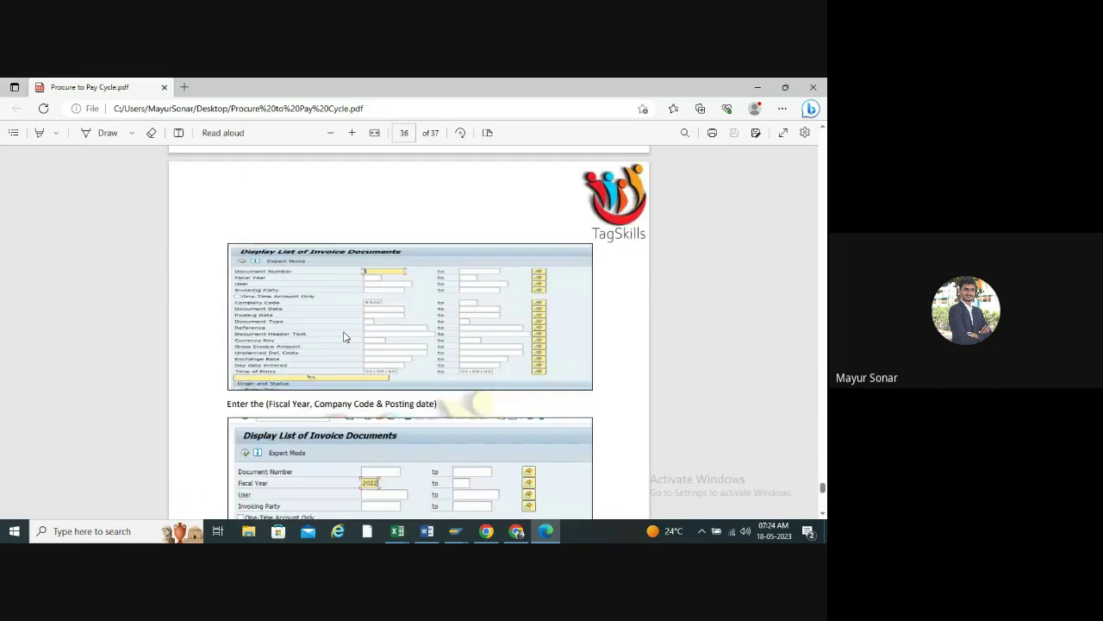
scroll(343, 336, down, 1)
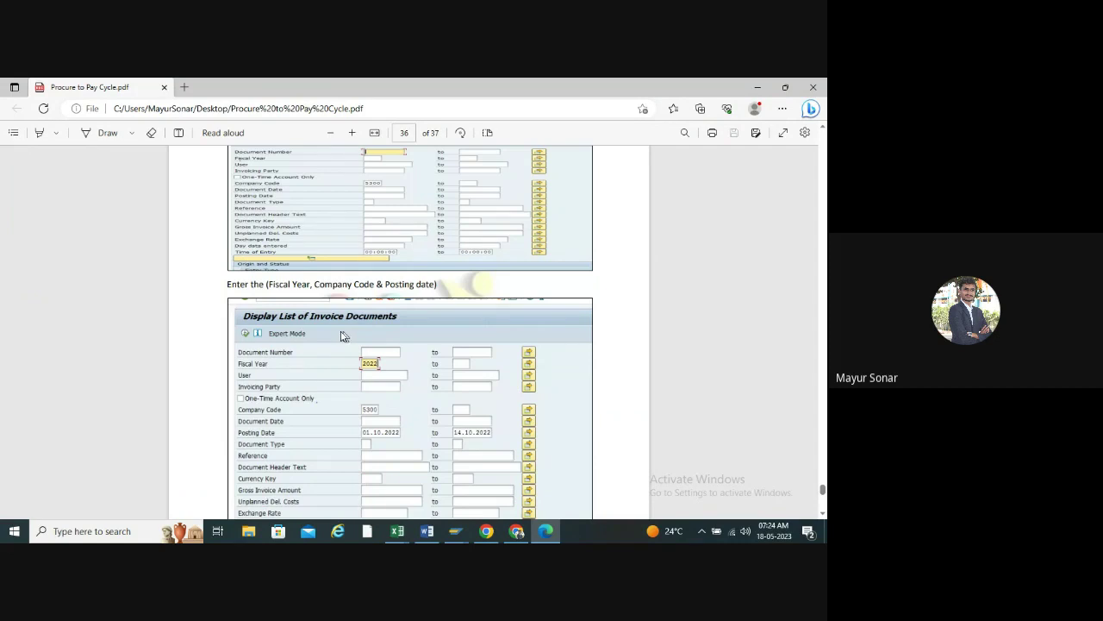
- Check the Google Meet call window and return to the SAP Easy Access session
mouse_move(459, 534)
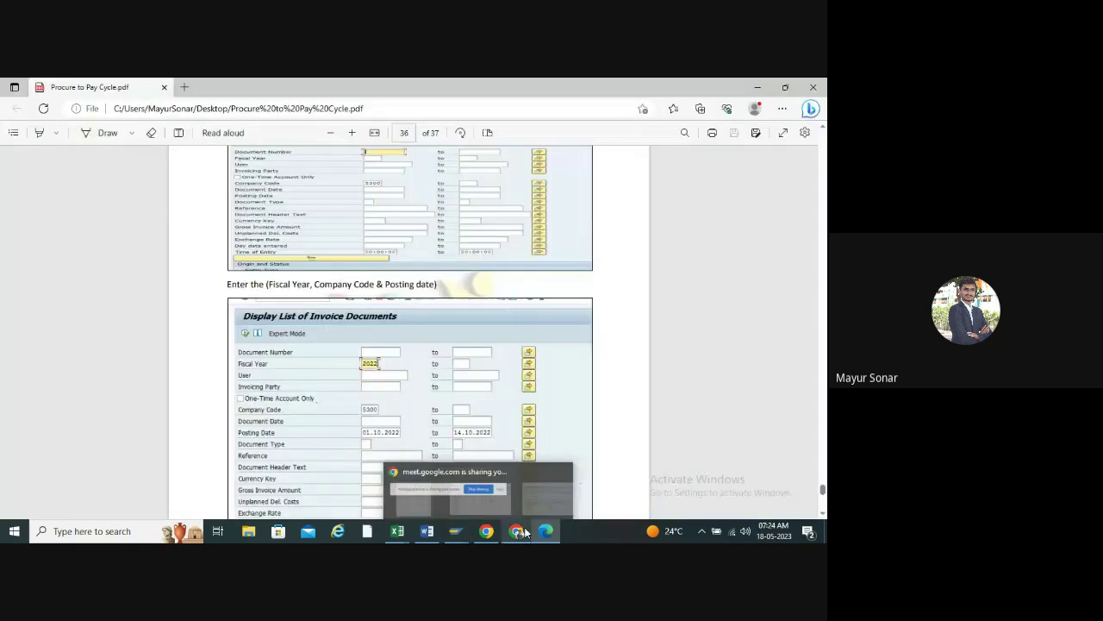
click(517, 532)
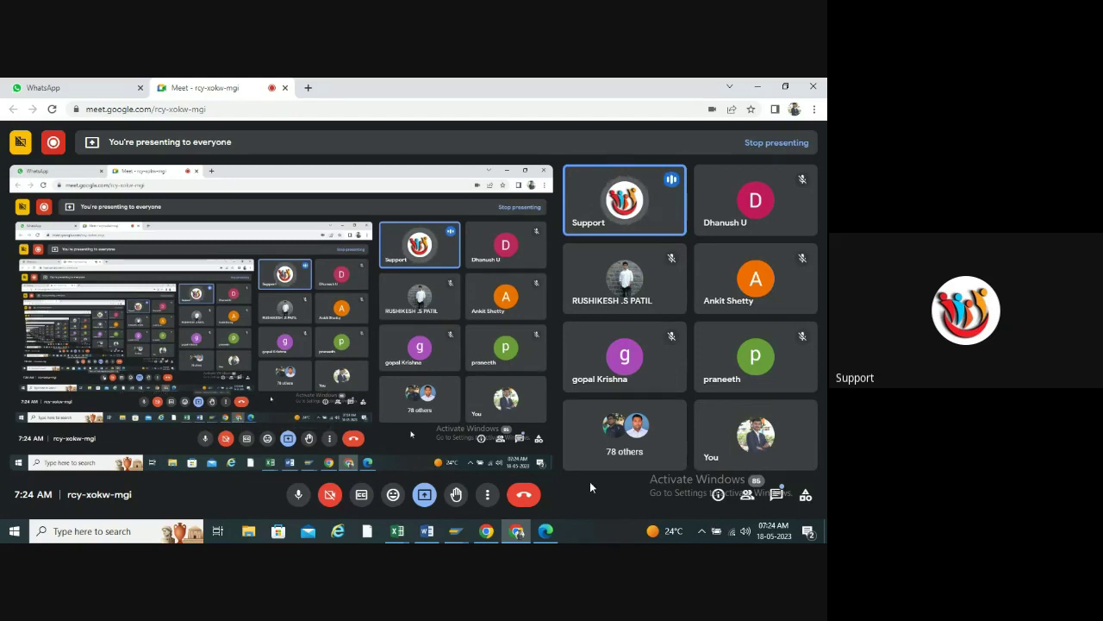
click(452, 533)
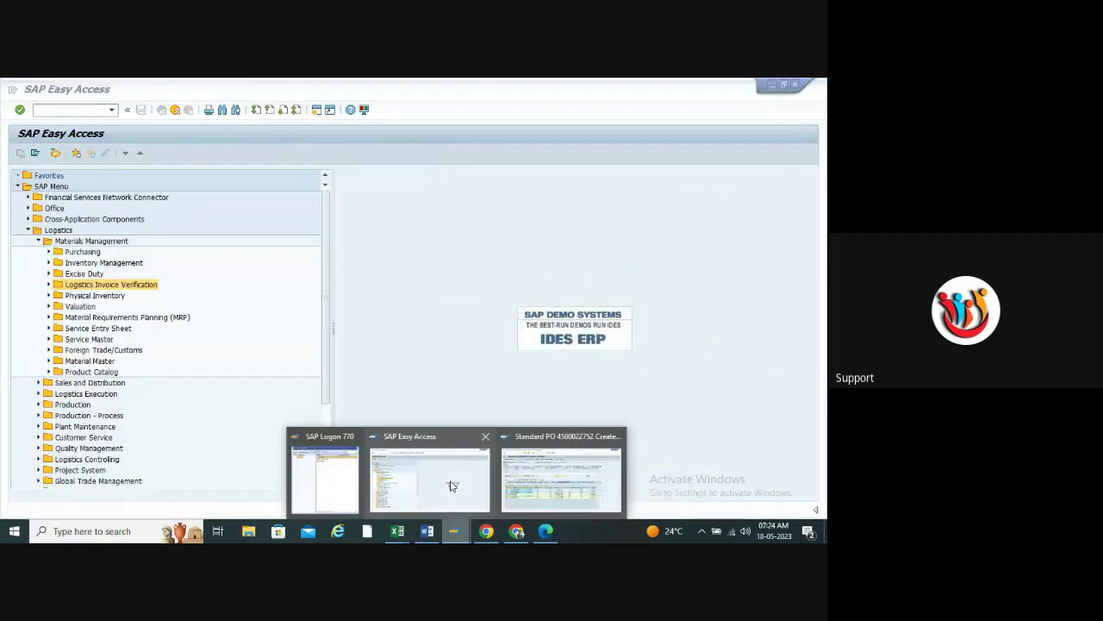
click(450, 486)
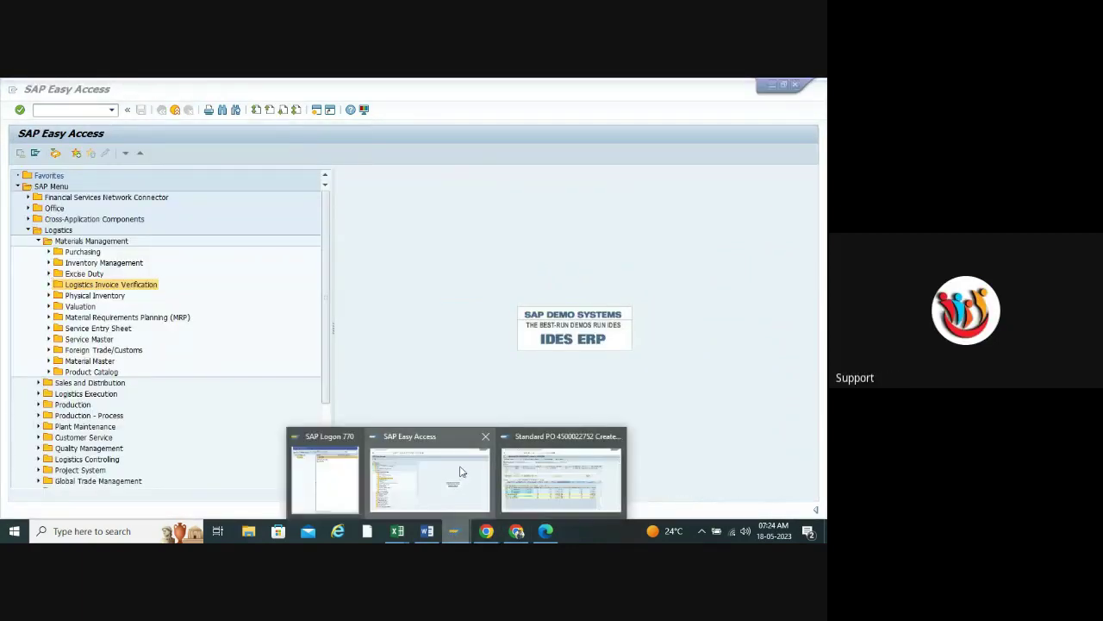
click(461, 472)
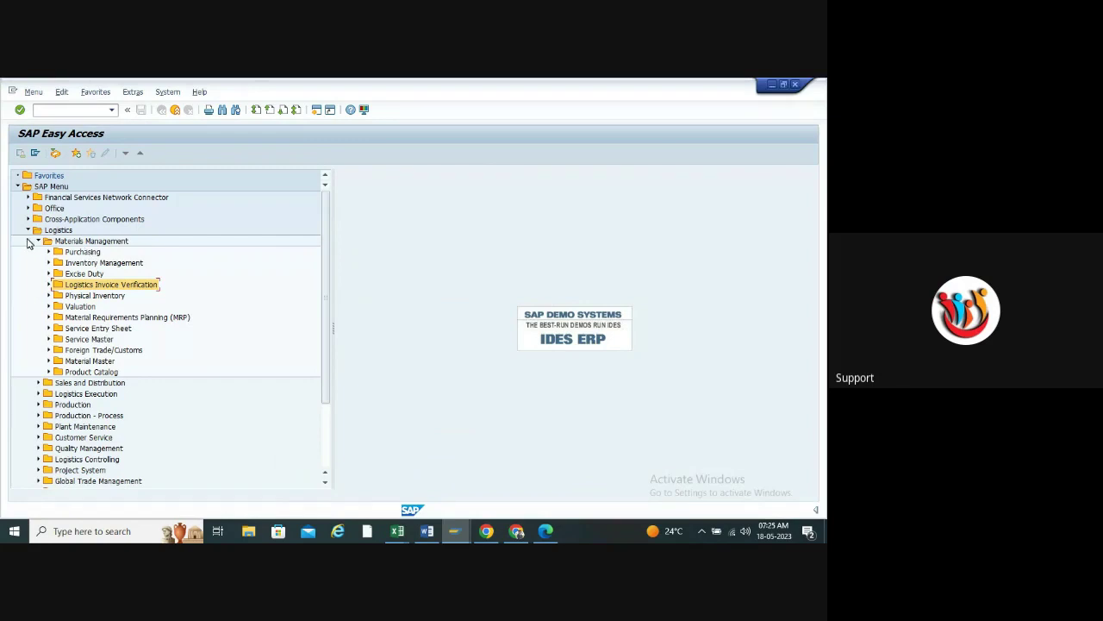
- Look through the Purchasing and Inventory Management folders of Materials Management, including the Goods Movement transactions
click(50, 252)
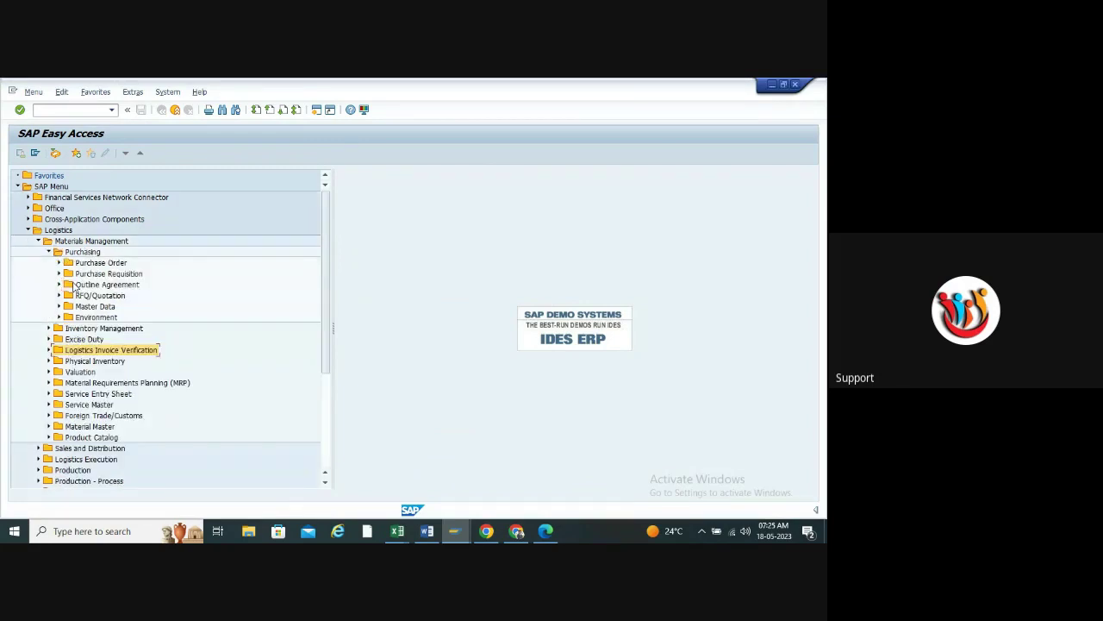
click(49, 251)
click(49, 262)
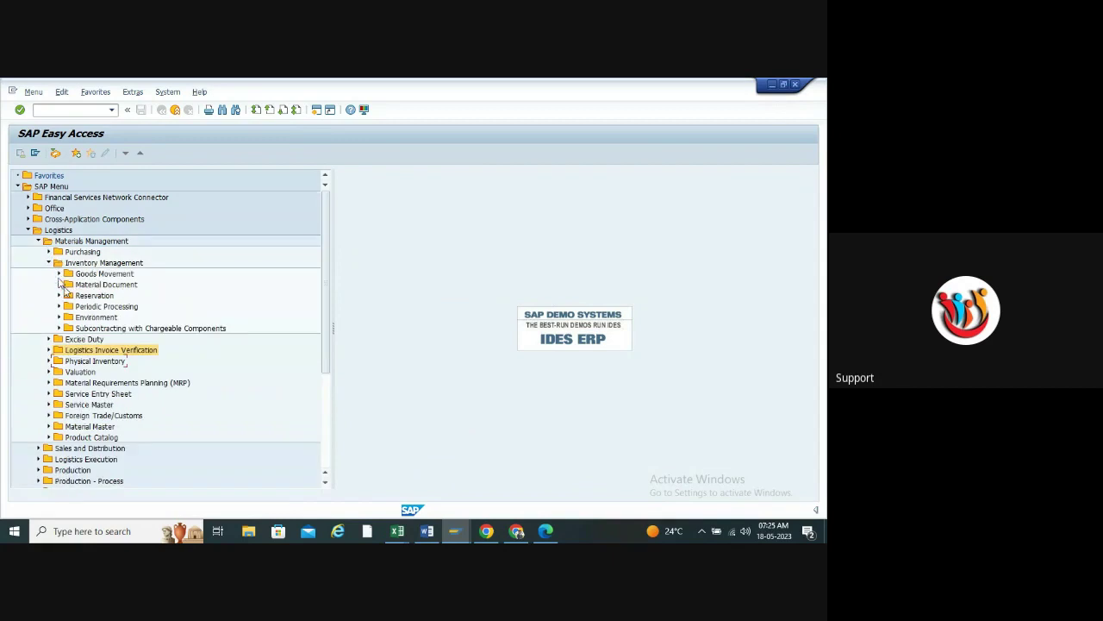
click(59, 274)
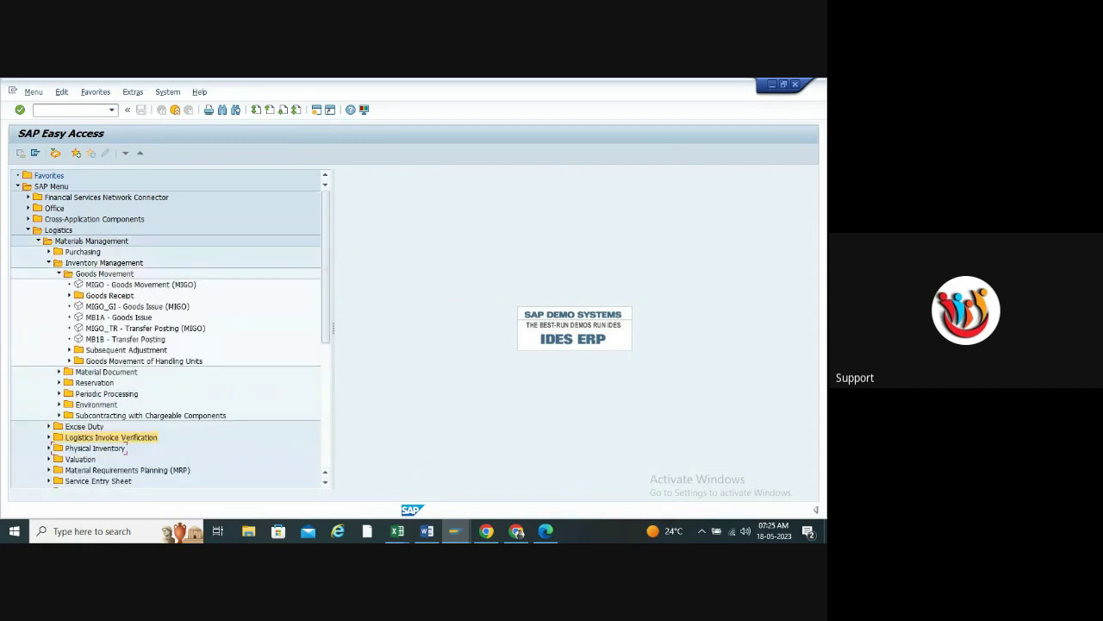
click(58, 275)
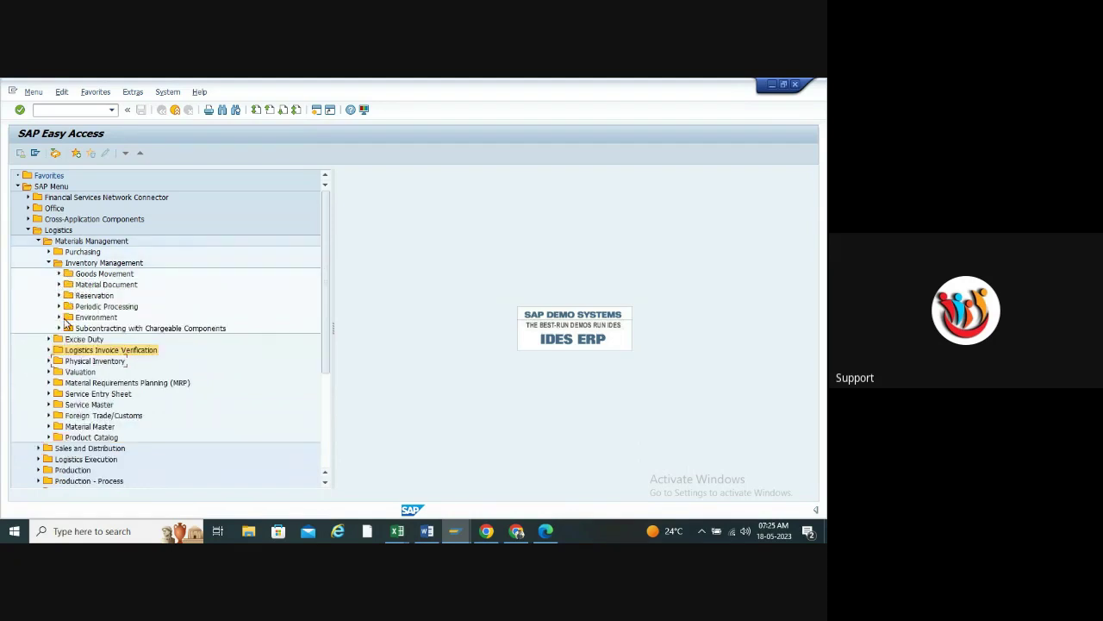
- Open the MB51 Material Documents report from the List Displays under Inventory Management's Environment folder
click(63, 318)
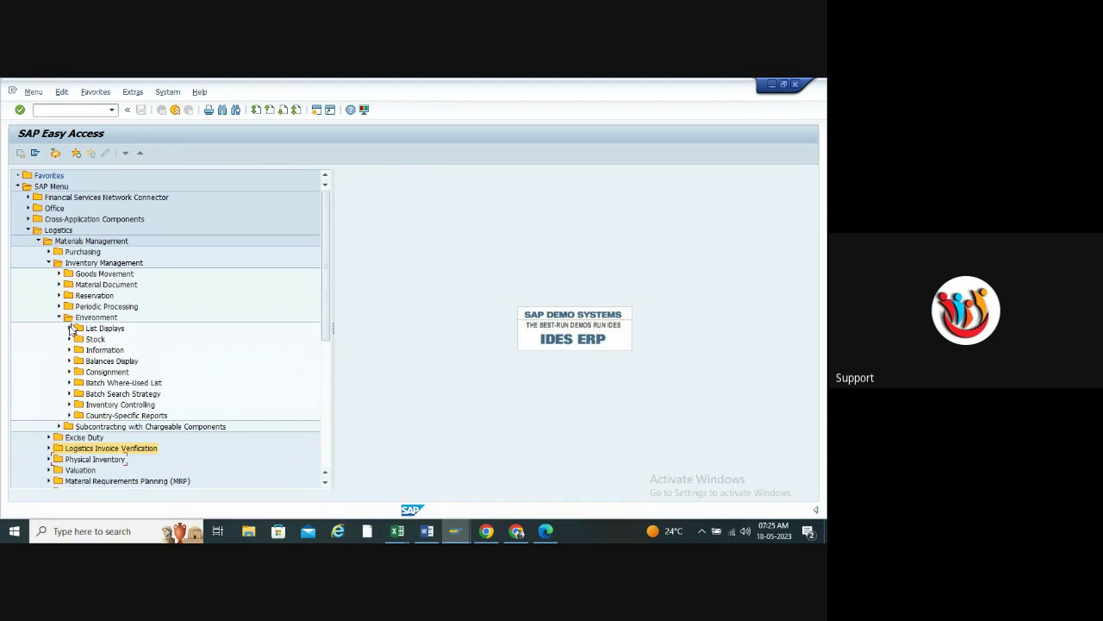
click(70, 329)
click(103, 339)
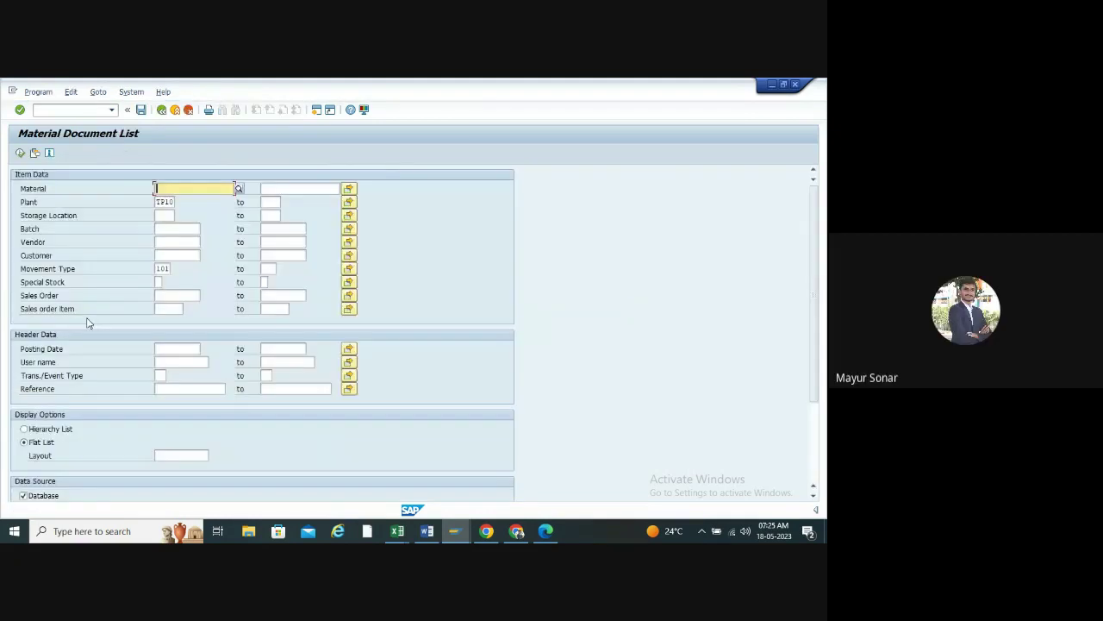
click(20, 153)
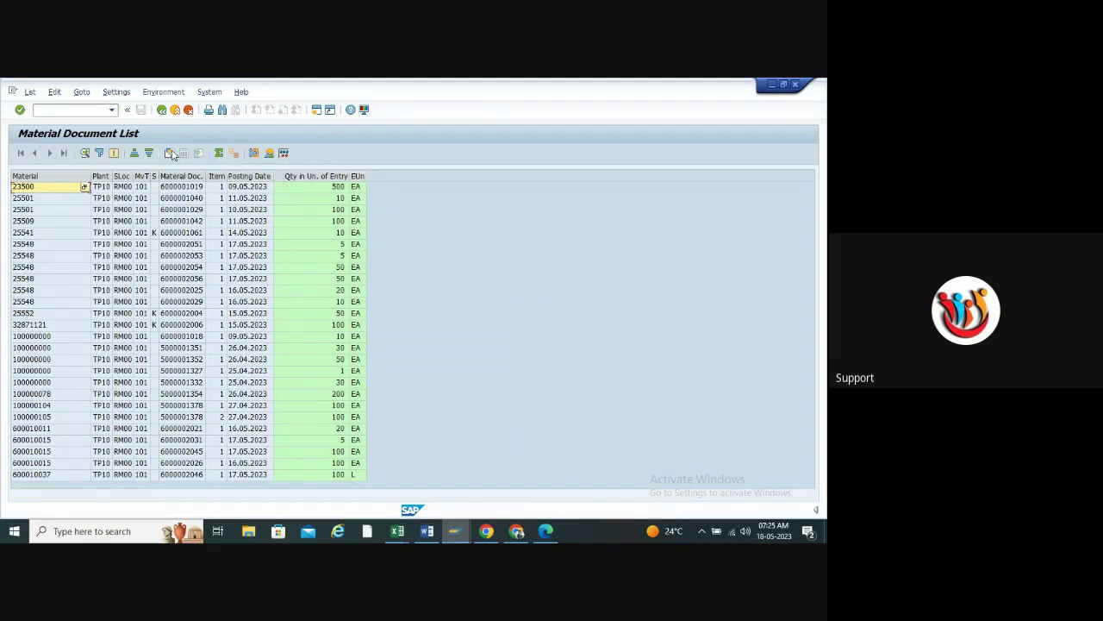
click(172, 154)
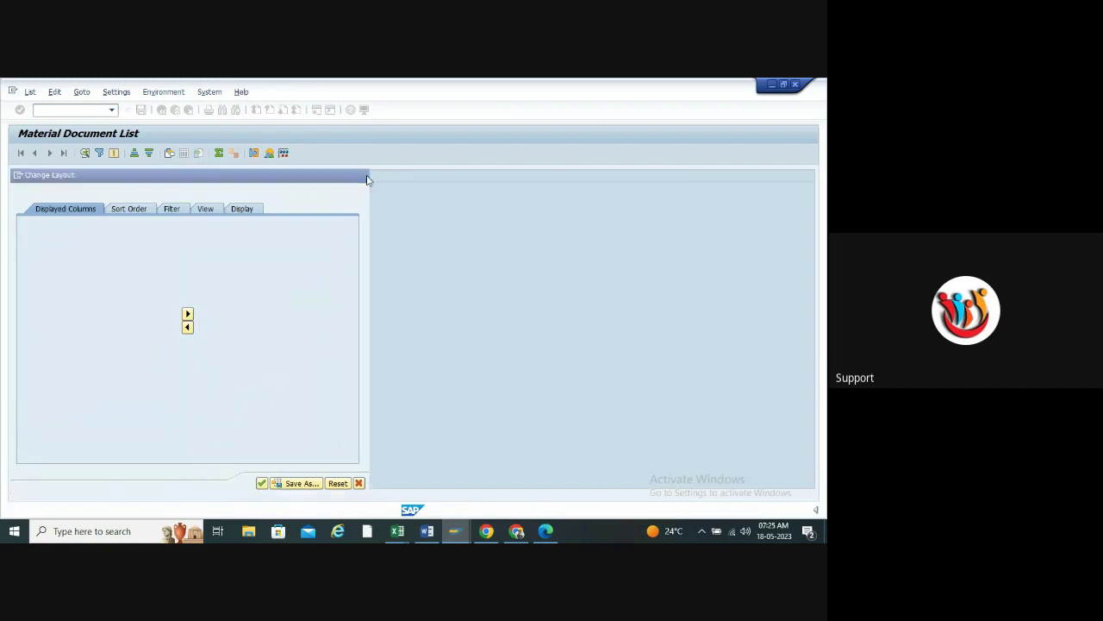
click(365, 177)
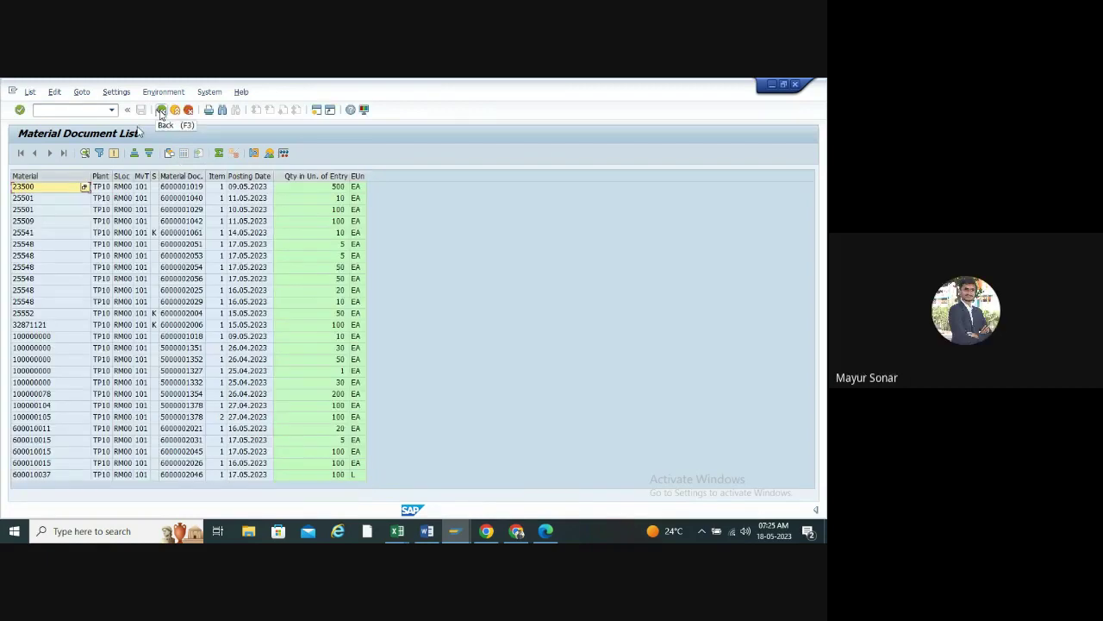
click(161, 110)
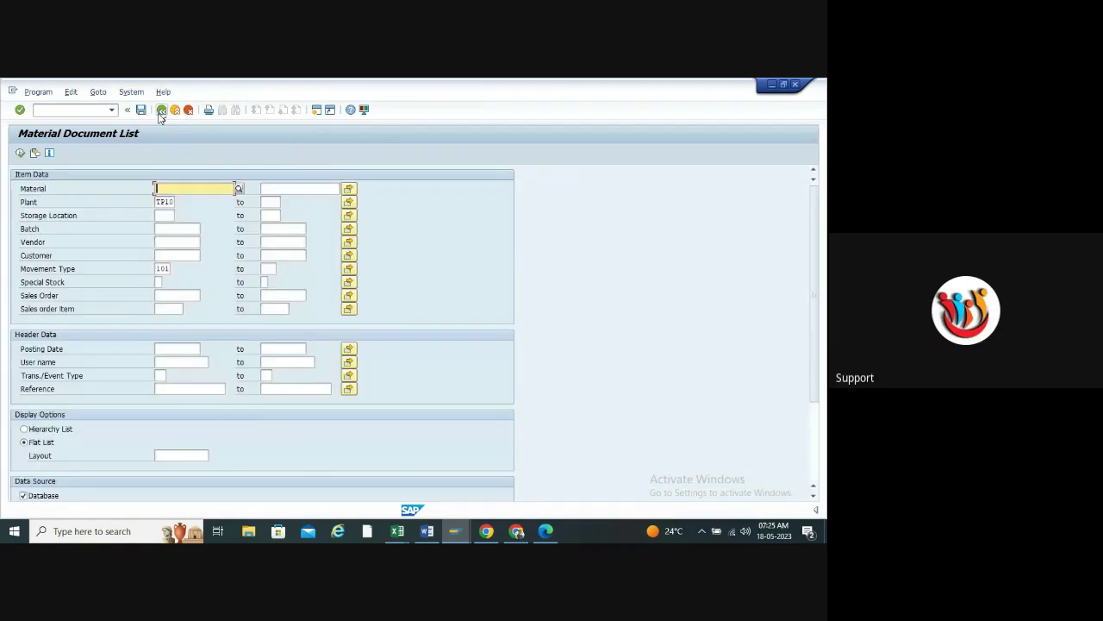
click(162, 110)
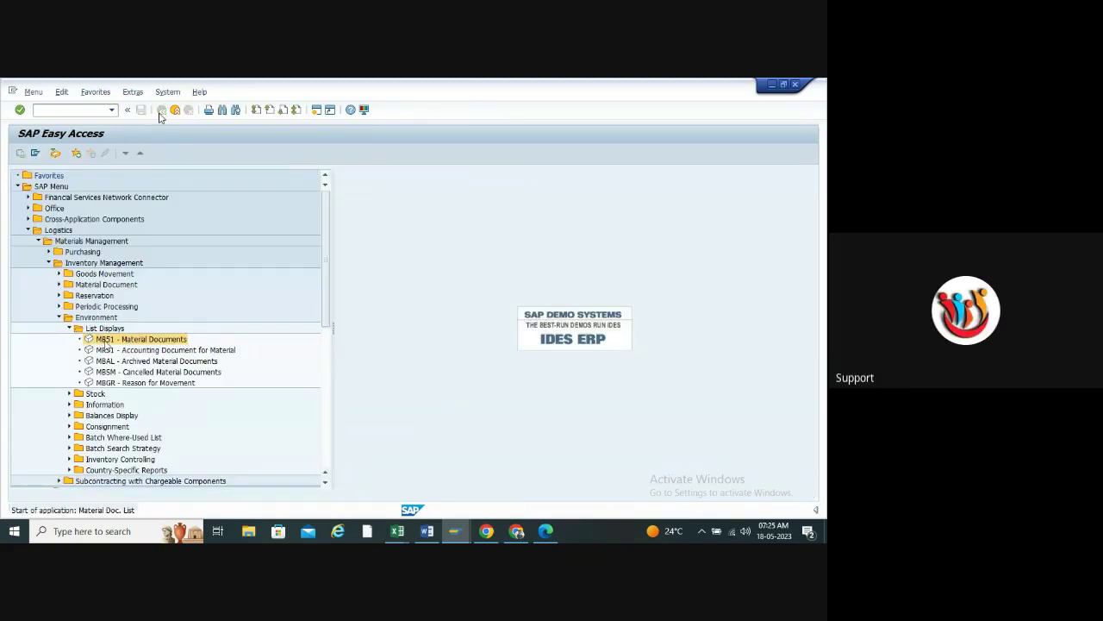
- Run the material document list for plant TP10 and movement type 101, and open its layout settings beside the list
click(17, 155)
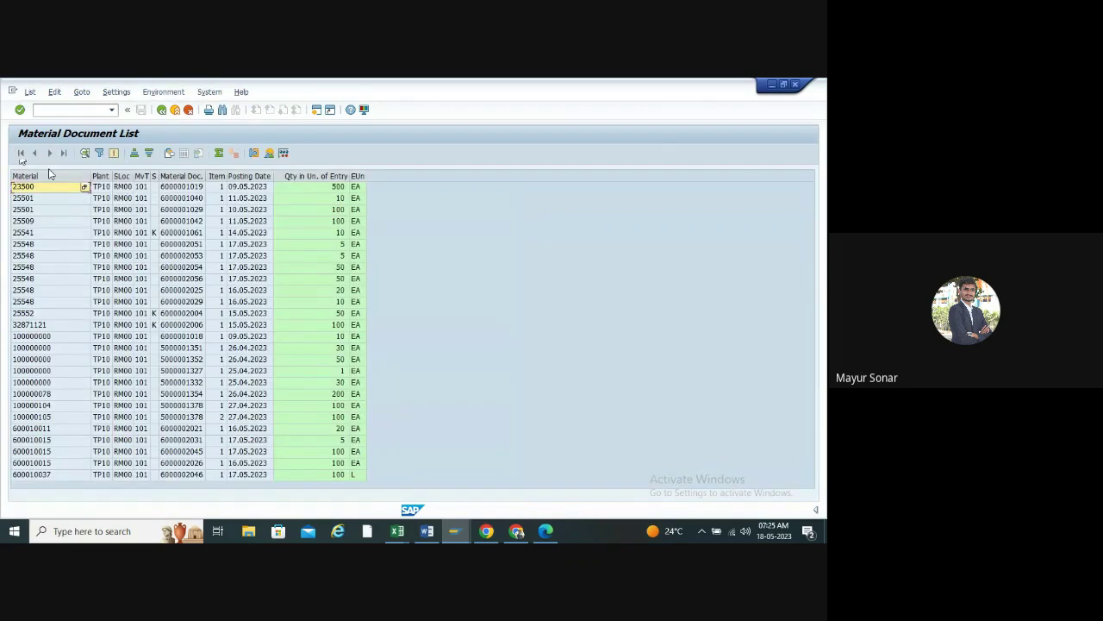
click(169, 153)
drag(174, 161, 568, 150)
- Compare the displayed columns with the list and examine the whole column set available in the layout settings
click(438, 280)
click(440, 290)
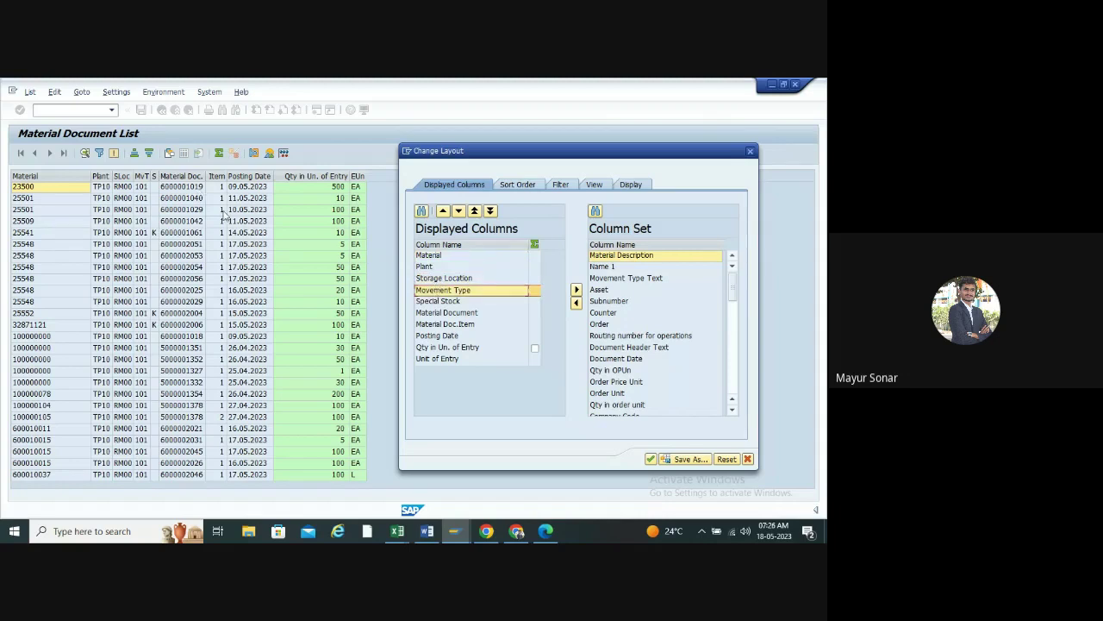
click(437, 303)
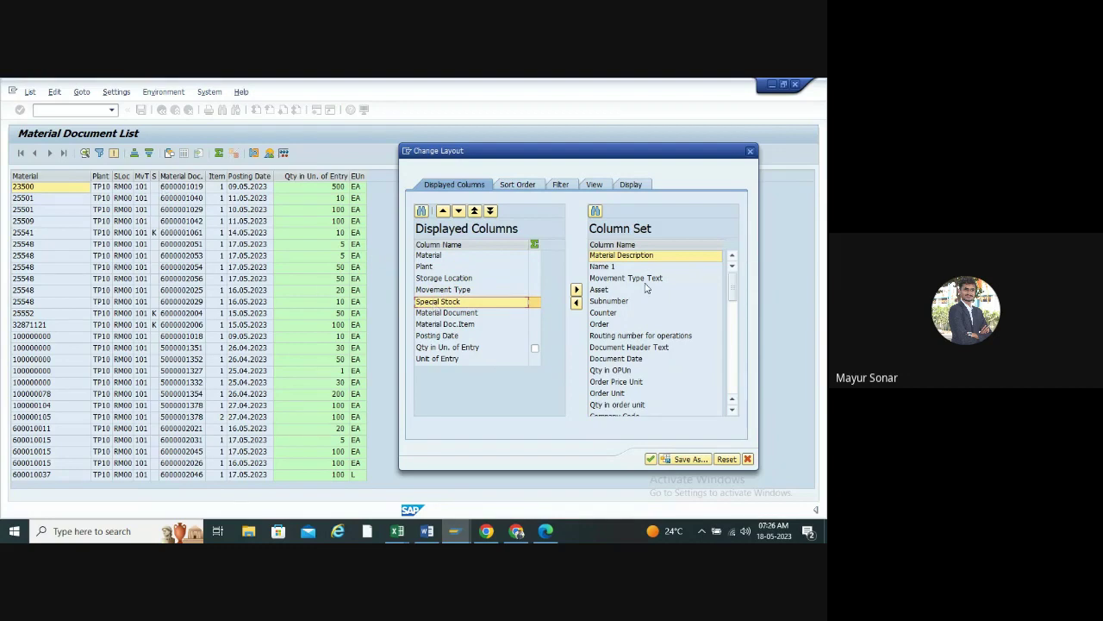
scroll(652, 317, down, 4)
scroll(652, 319, down, 2)
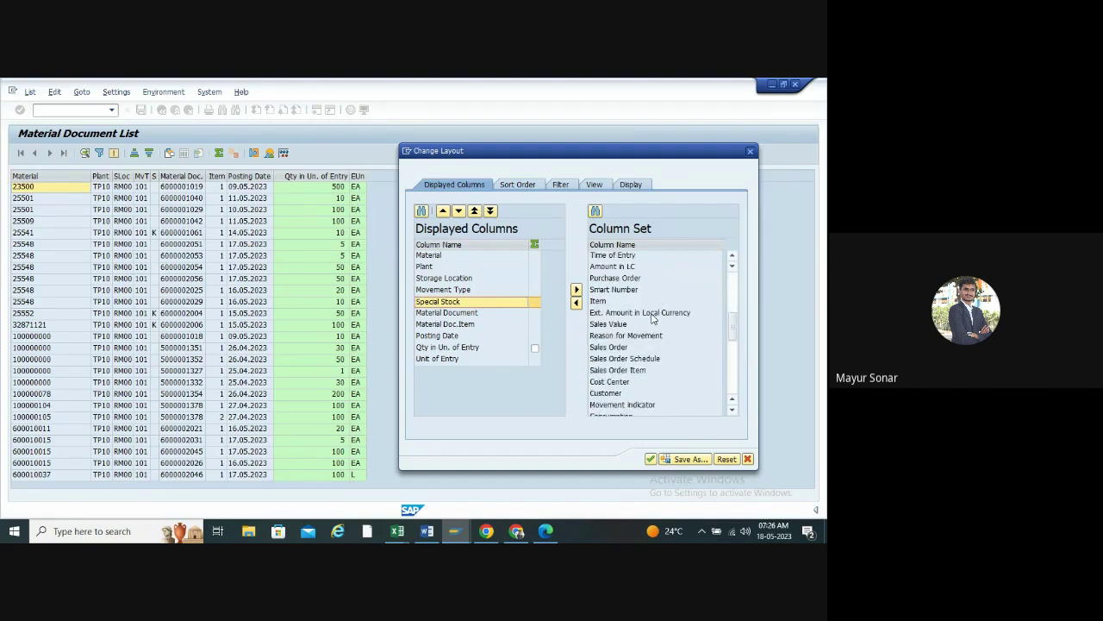
scroll(652, 319, down, 2)
scroll(652, 319, down, 2)
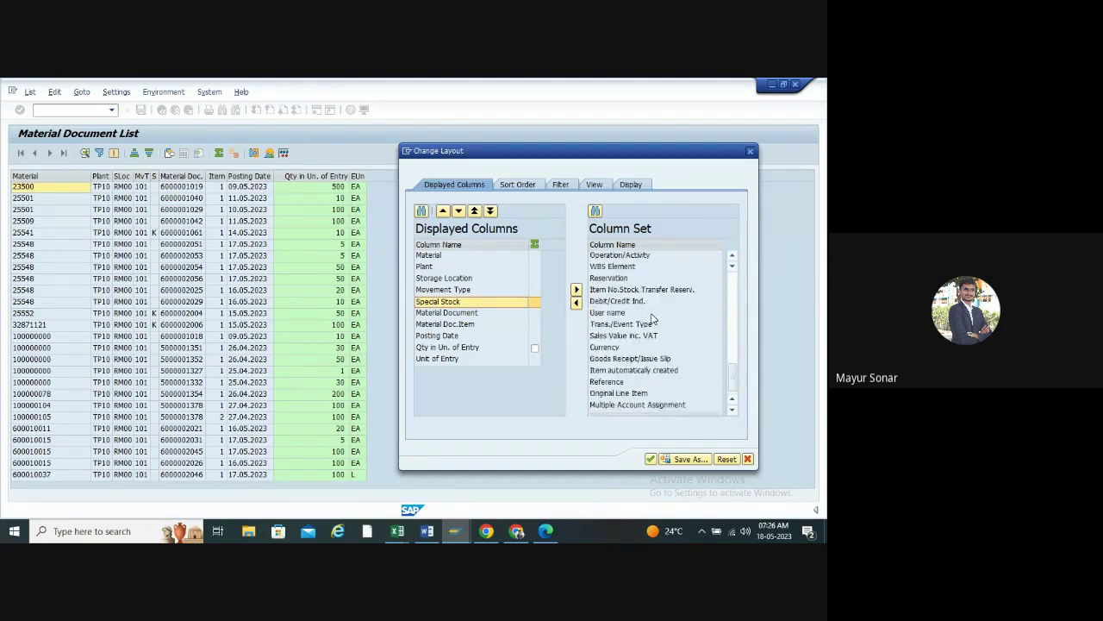
scroll(629, 339, up, 4)
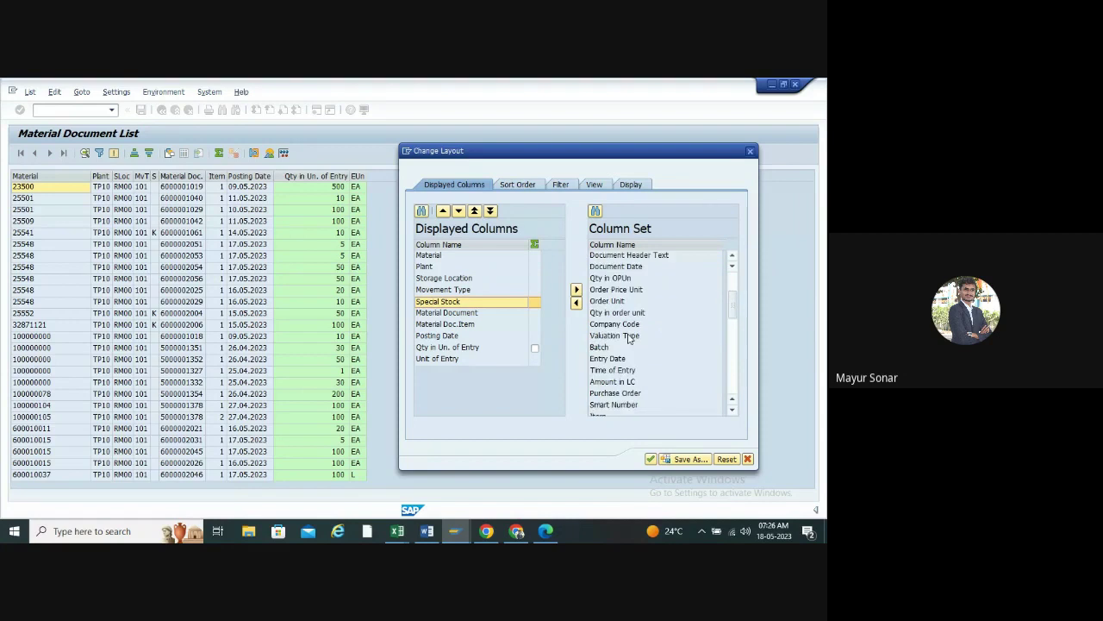
scroll(630, 339, up, 3)
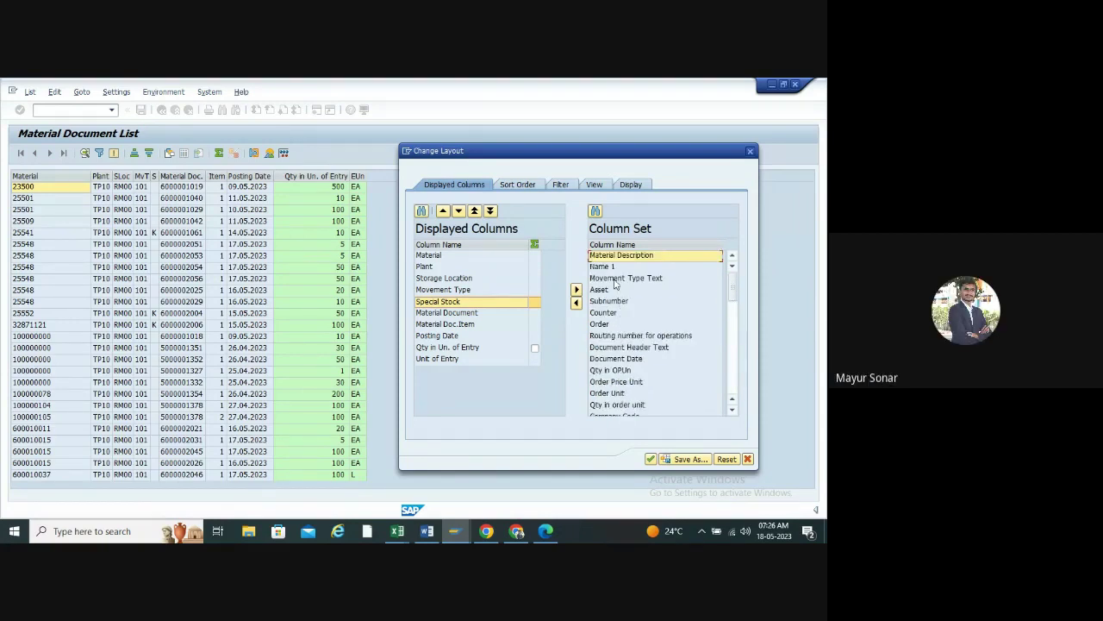
- Add the Order Unit column from the column set to the displayed columns, ahead of Special Stock
click(633, 358)
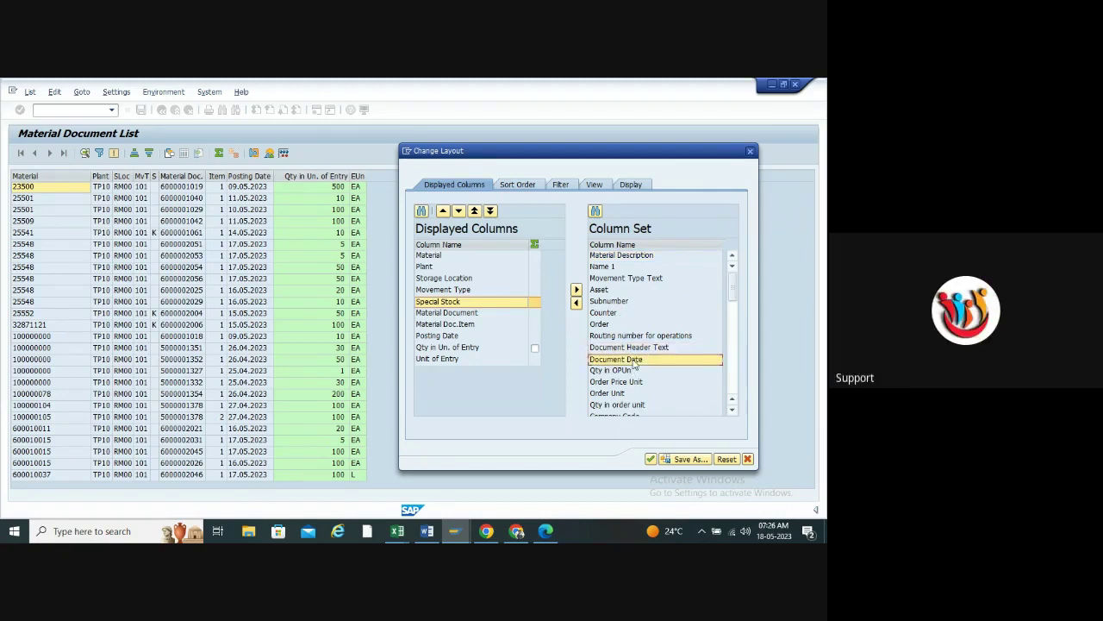
click(630, 370)
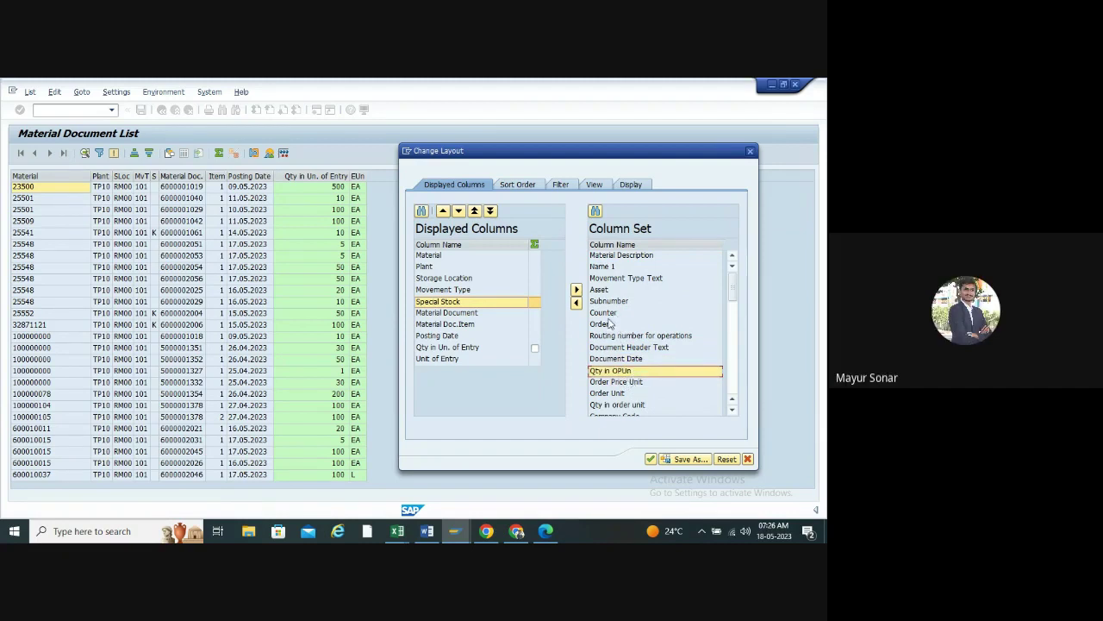
scroll(617, 344, down, 1)
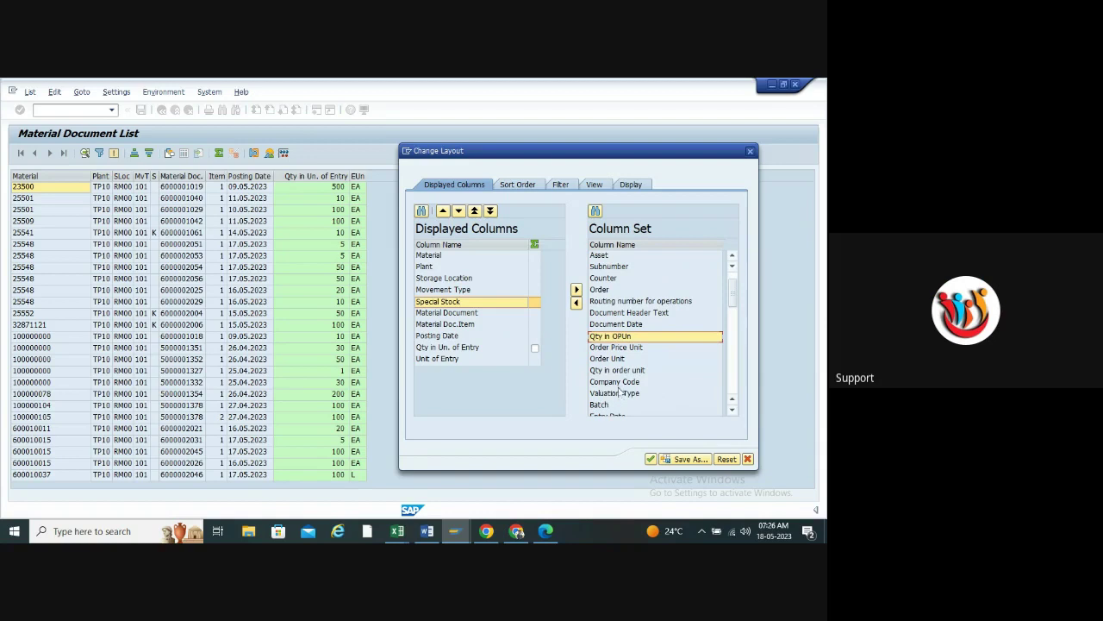
click(619, 348)
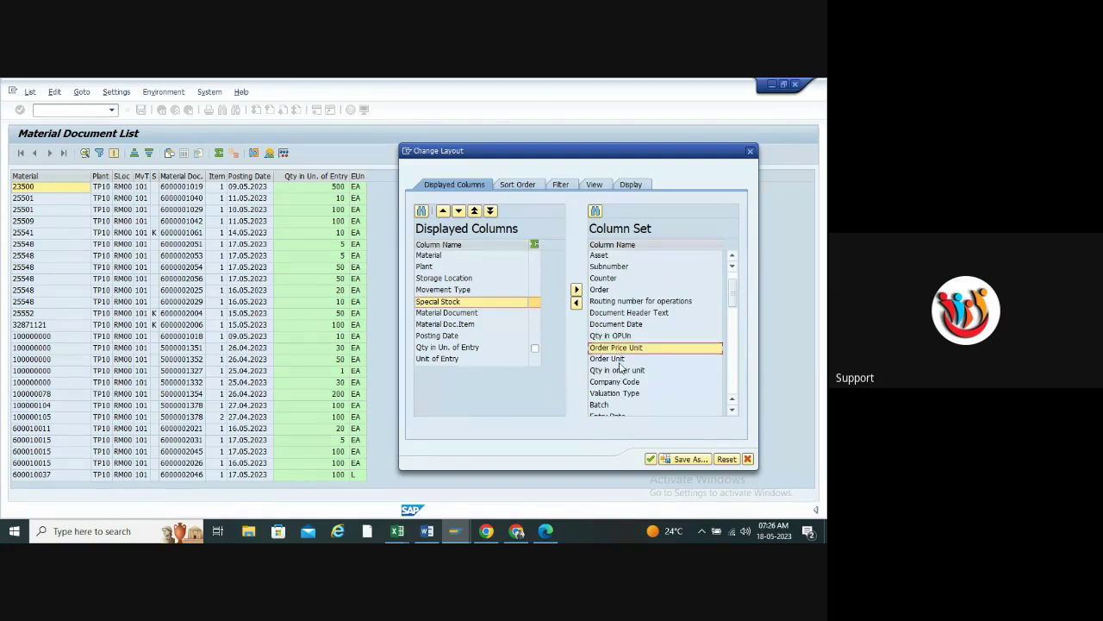
click(618, 360)
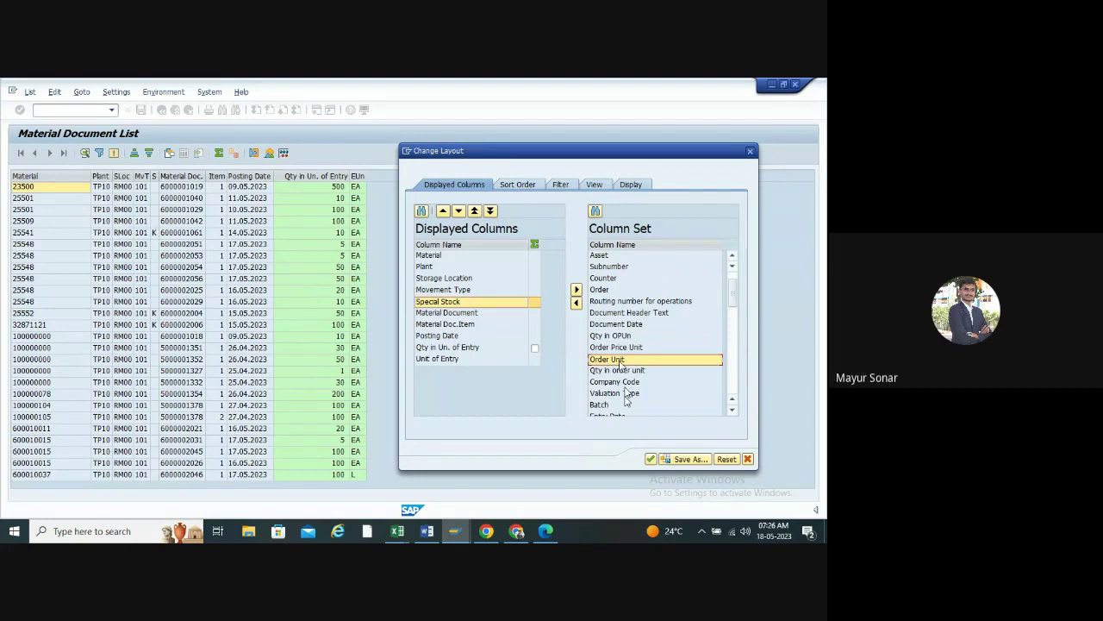
click(627, 393)
scroll(627, 393, down, 2)
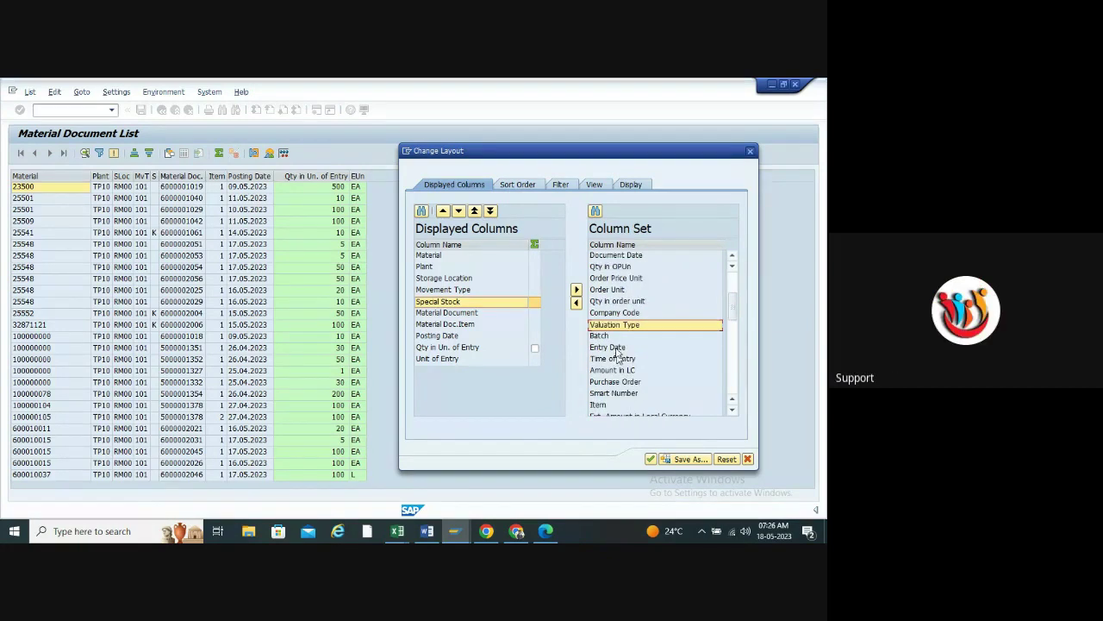
scroll(617, 341, up, 3)
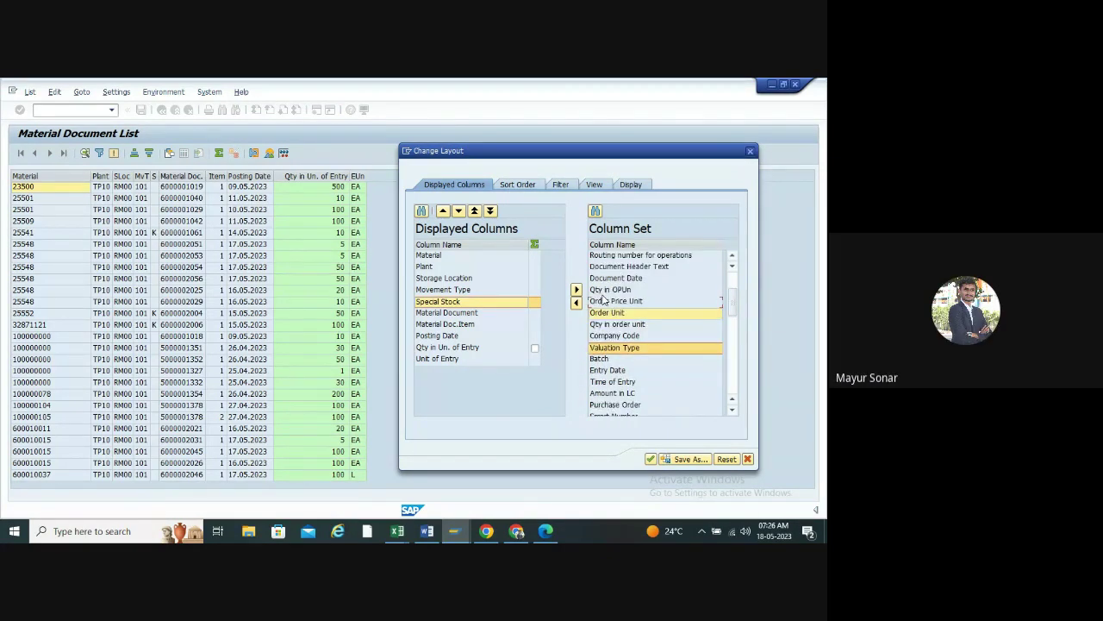
scroll(615, 316, down, 4)
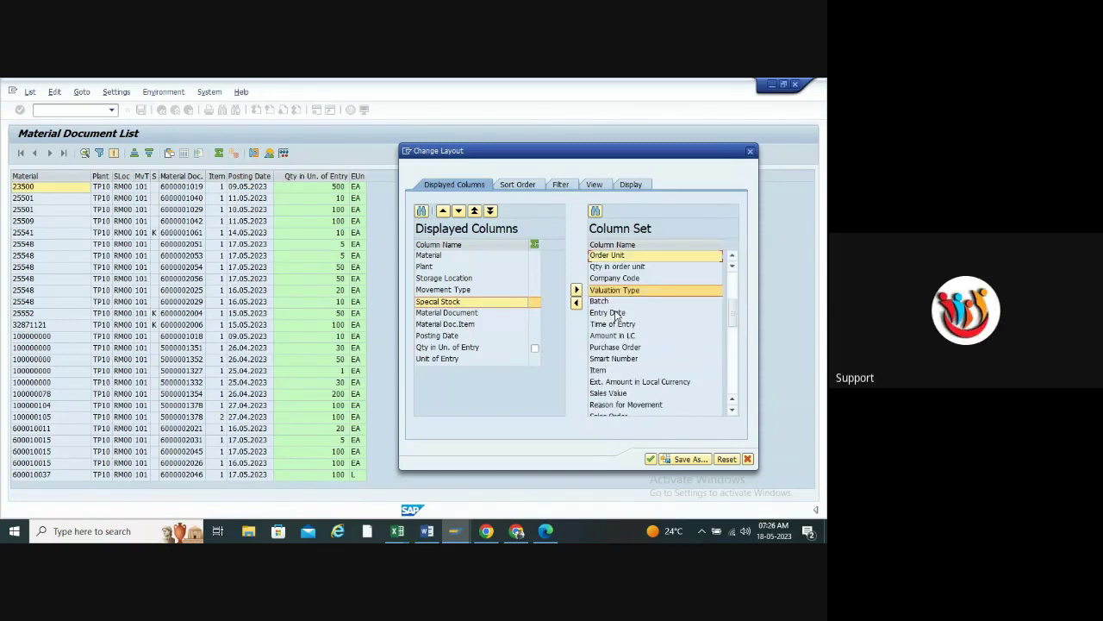
scroll(626, 325, up, 1)
click(627, 326)
click(607, 290)
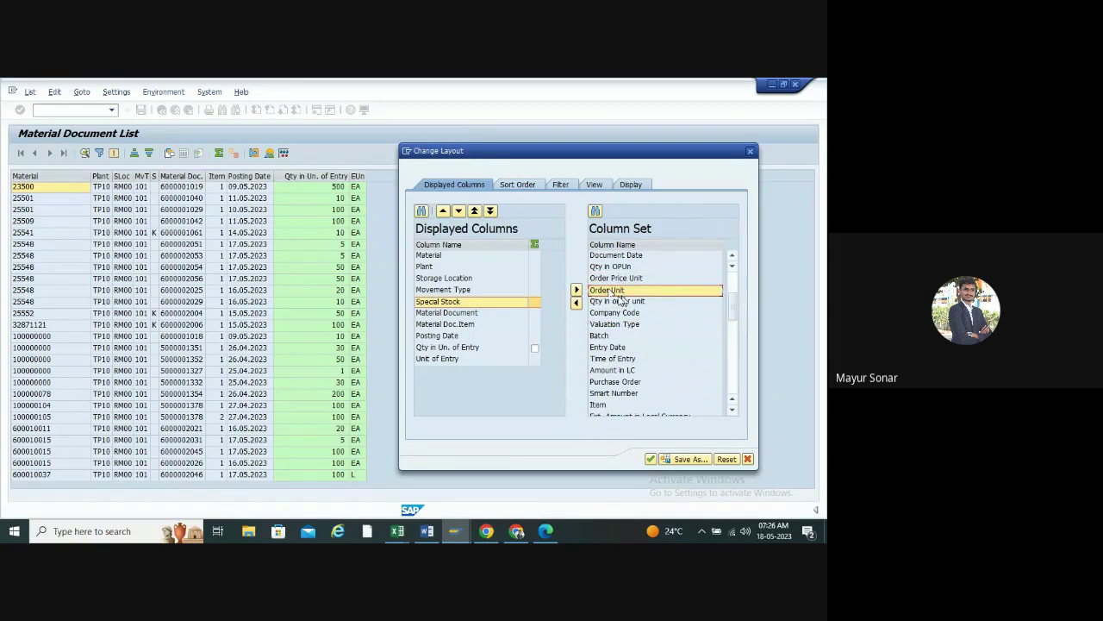
click(576, 303)
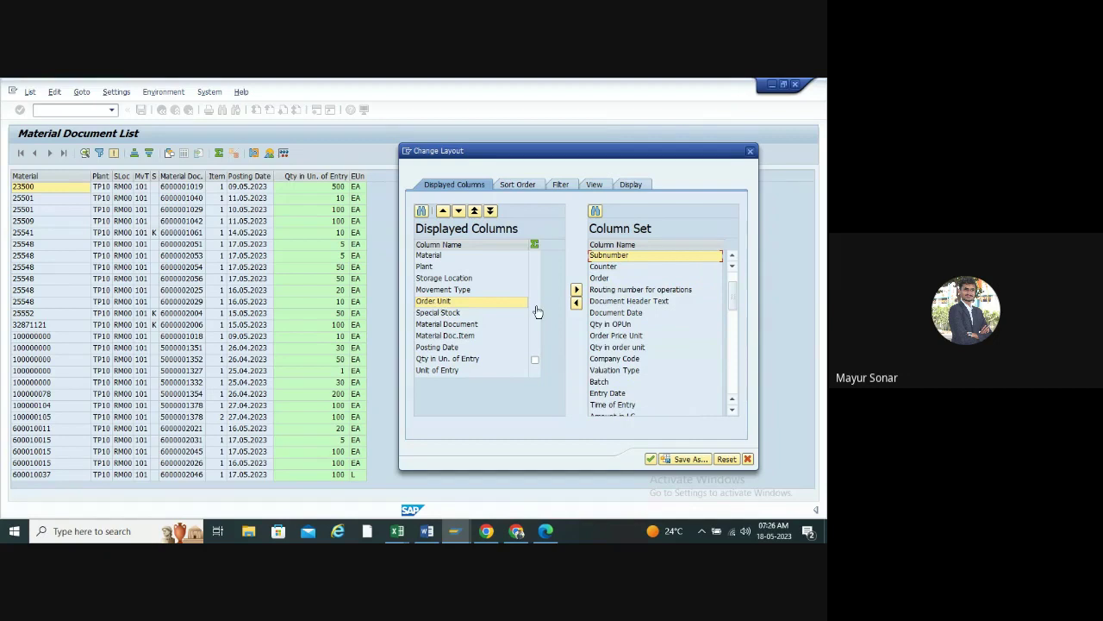
- Find Purchase Order in the column set and add it to the end of the displayed columns
click(620, 315)
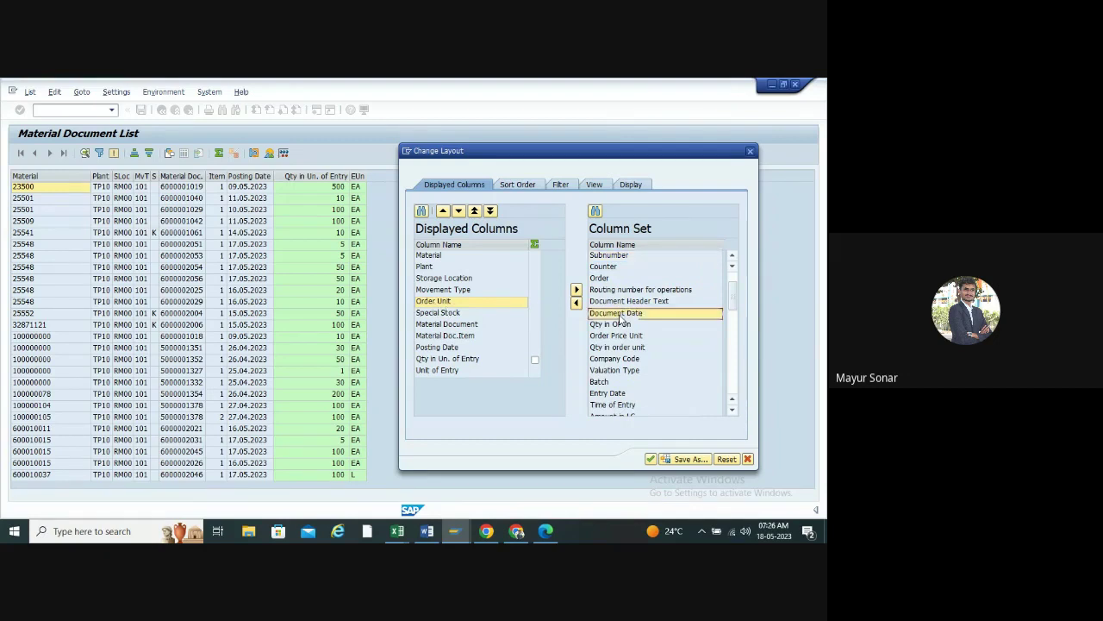
scroll(625, 326, down, 1)
click(629, 326)
click(624, 337)
click(619, 357)
scroll(617, 348, down, 1)
click(613, 335)
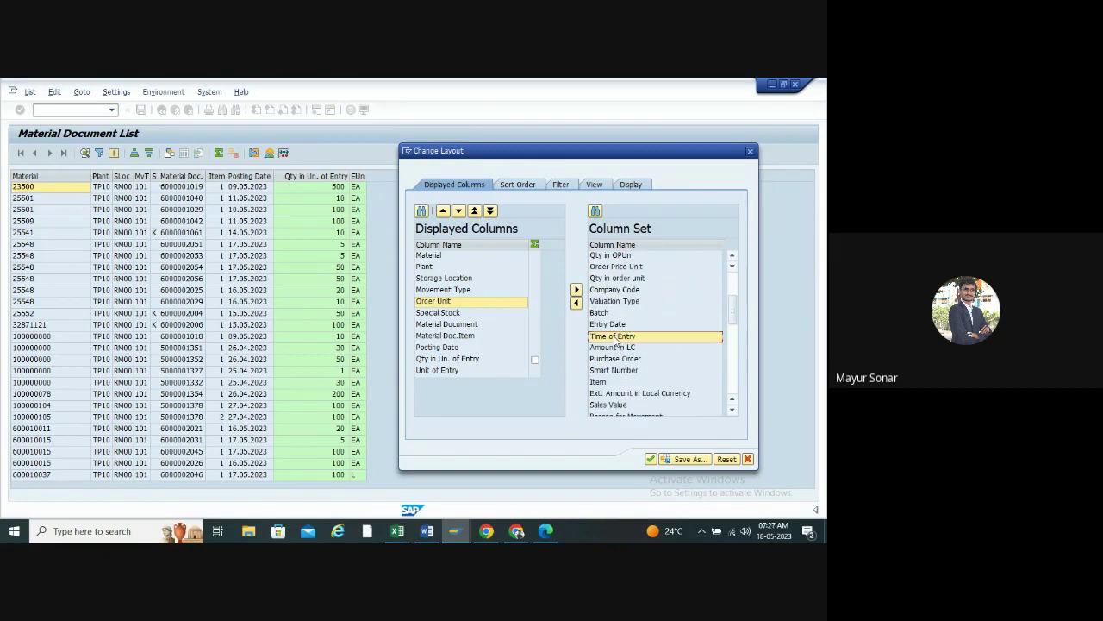
scroll(610, 302, down, 2)
click(612, 290)
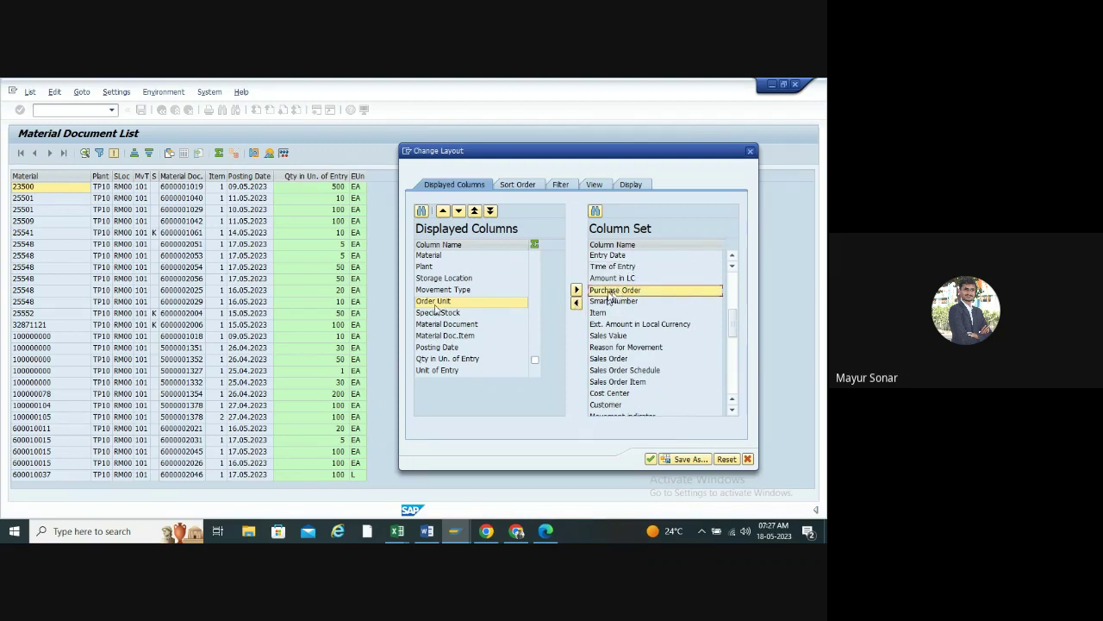
click(576, 305)
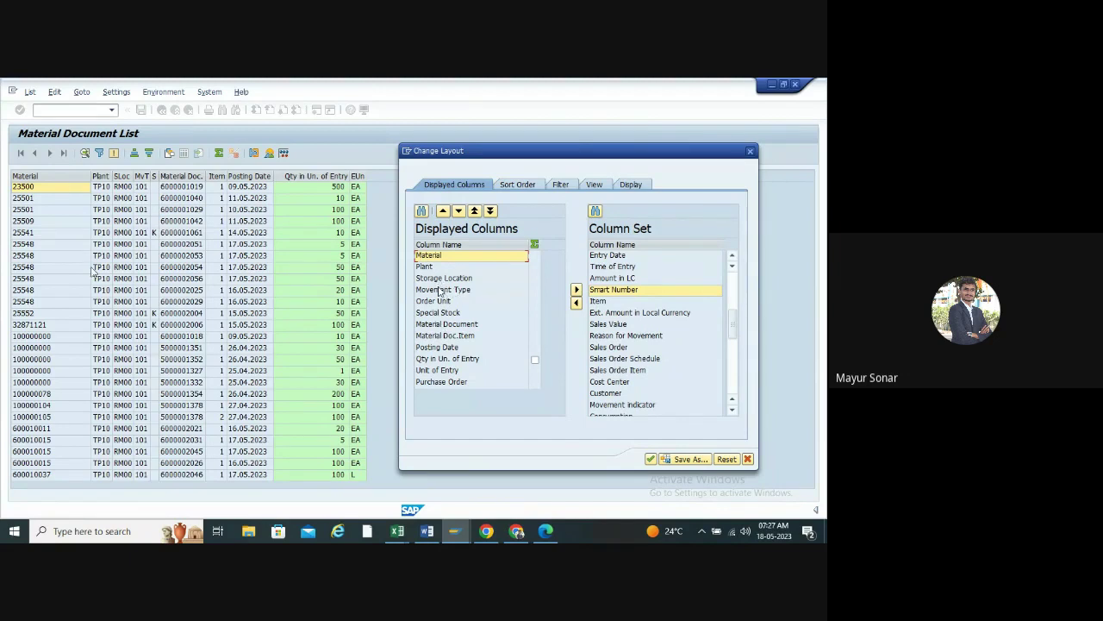
- Find Currency in the column set and add it to the displayed columns, just ahead of Purchase Order
click(438, 384)
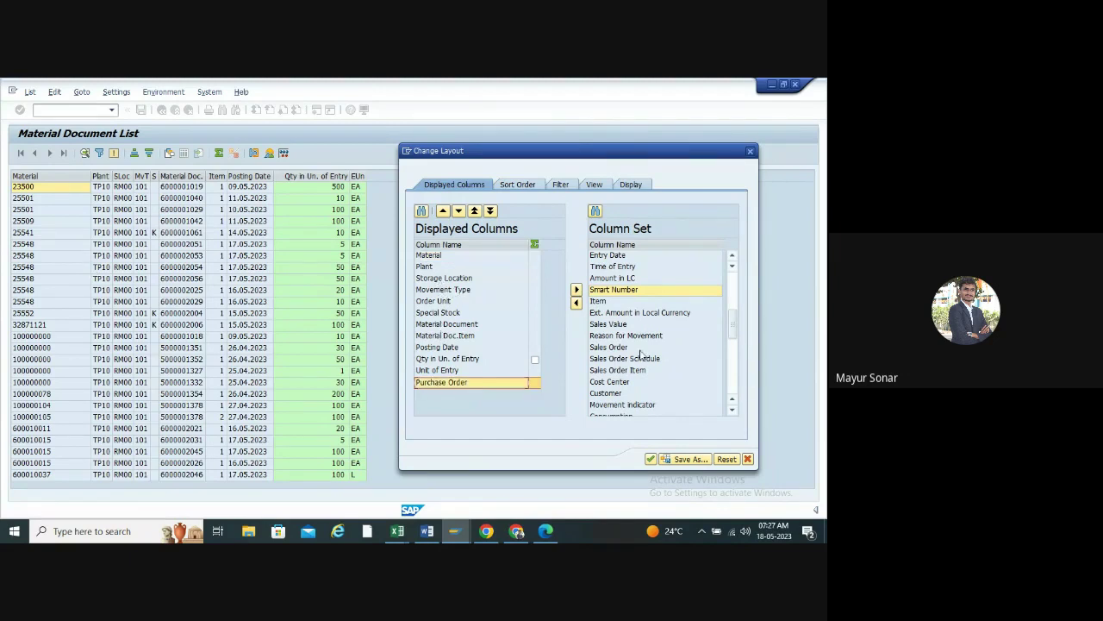
scroll(638, 357, down, 1)
scroll(638, 358, down, 2)
click(619, 382)
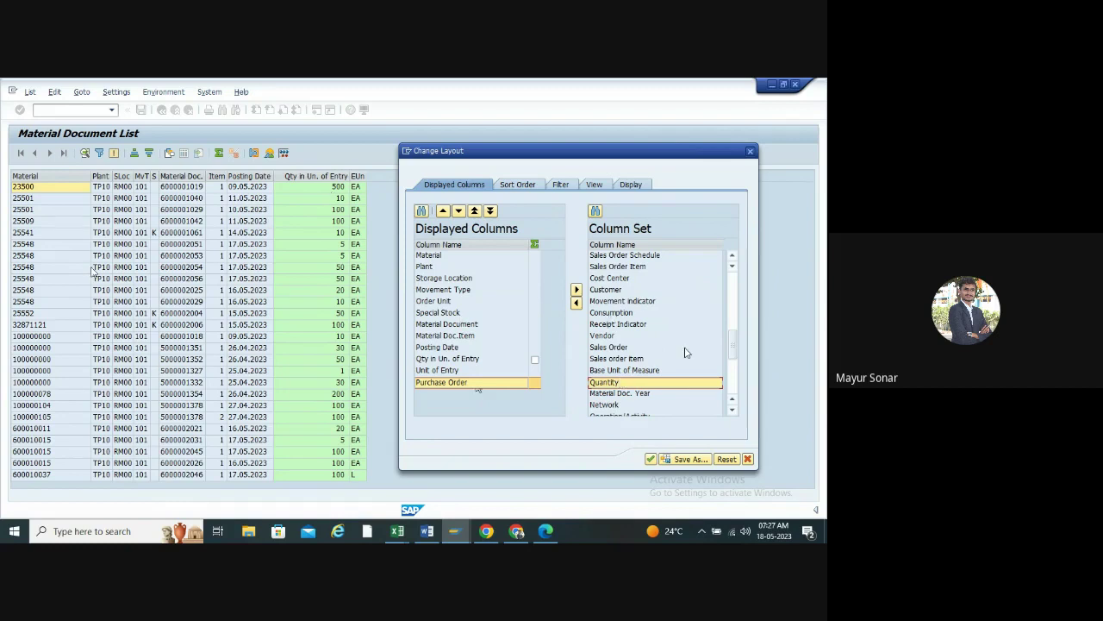
scroll(621, 373, down, 1)
click(617, 358)
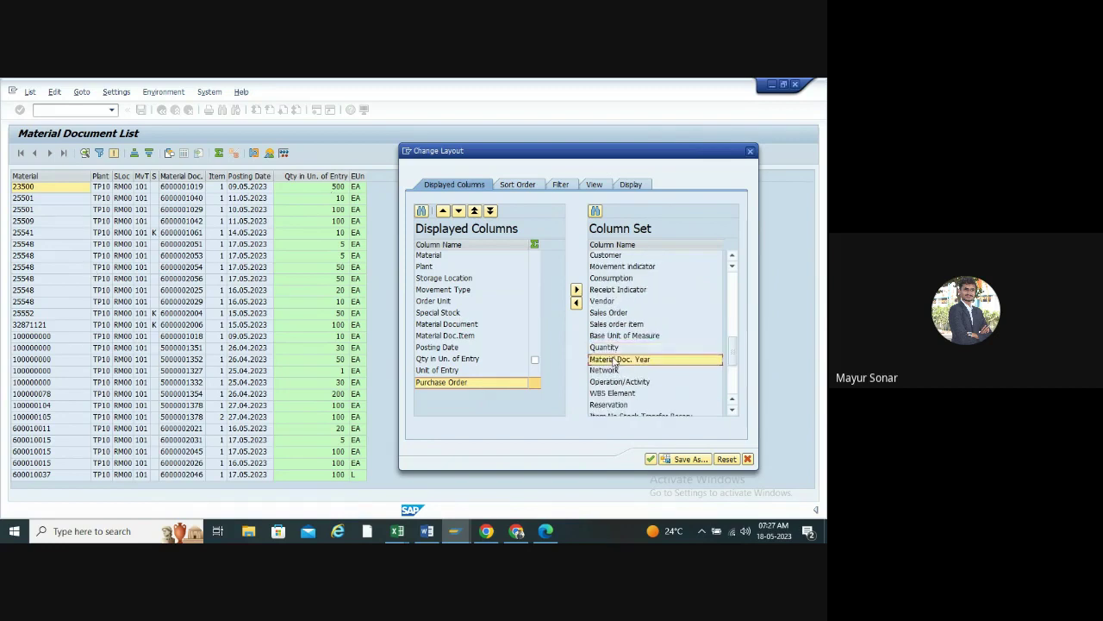
scroll(613, 353, down, 2)
scroll(609, 337, down, 1)
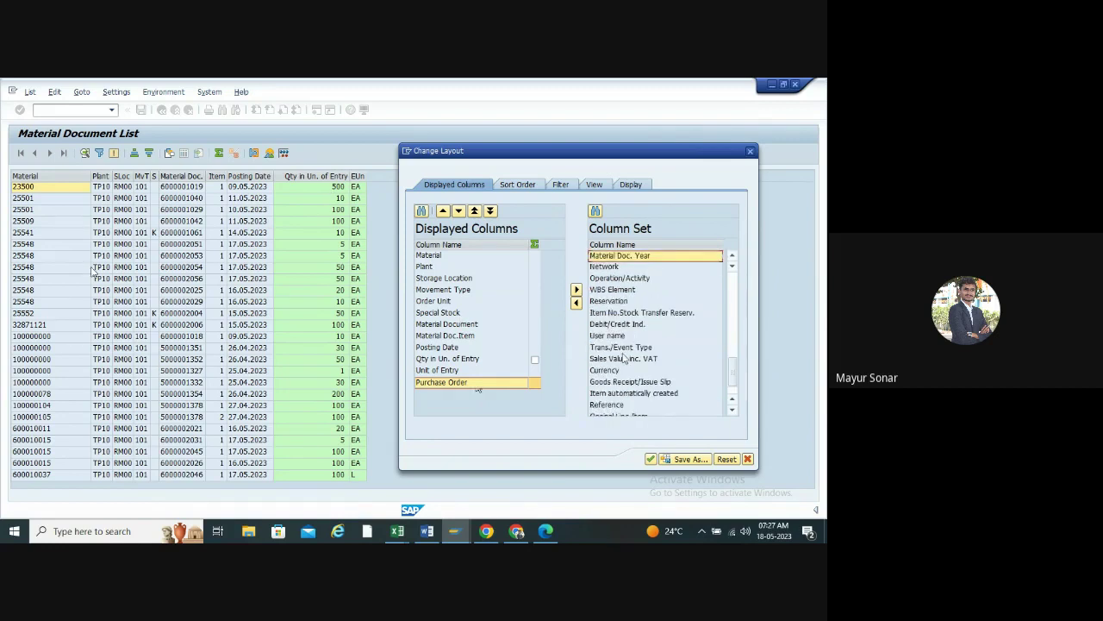
scroll(618, 341, down, 1)
click(614, 350)
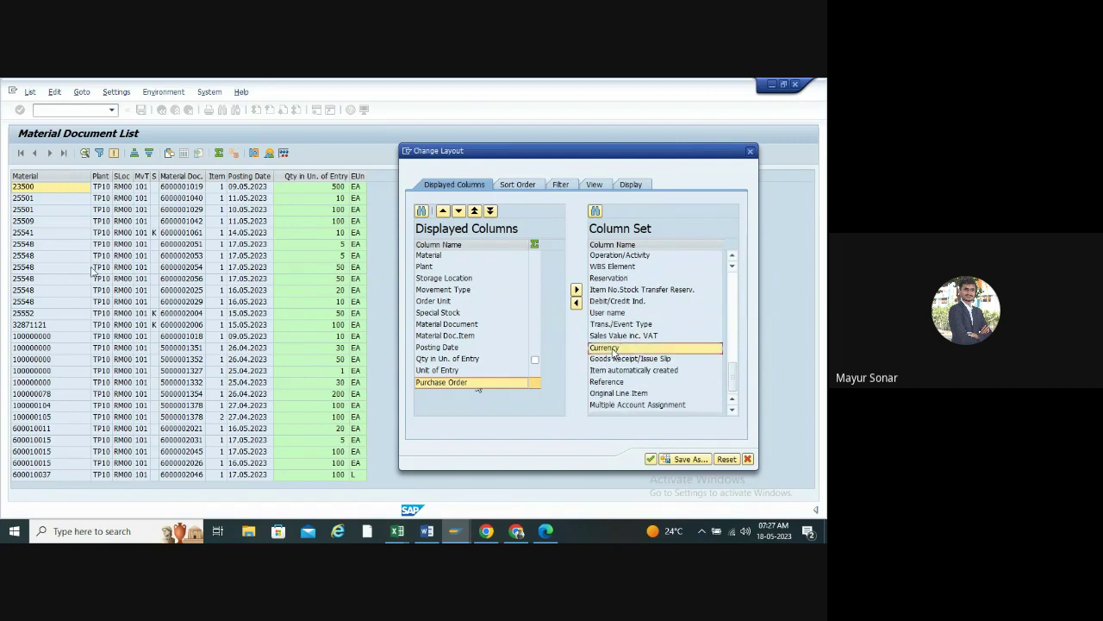
click(574, 304)
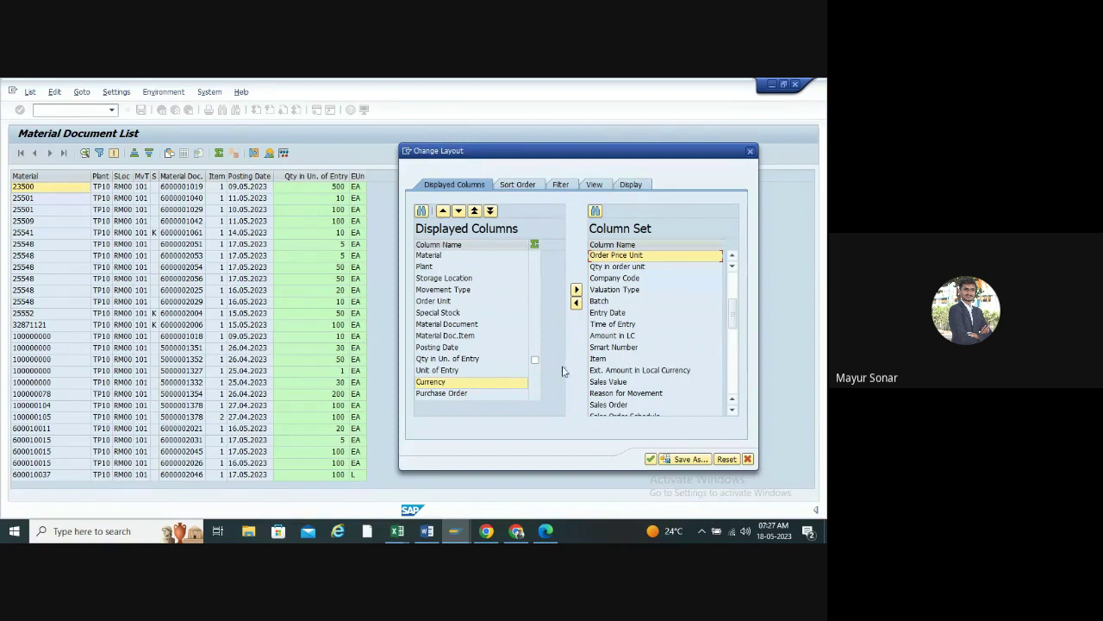
- Apply the changed layout to the material document list and check the purchase order and currency columns
click(651, 460)
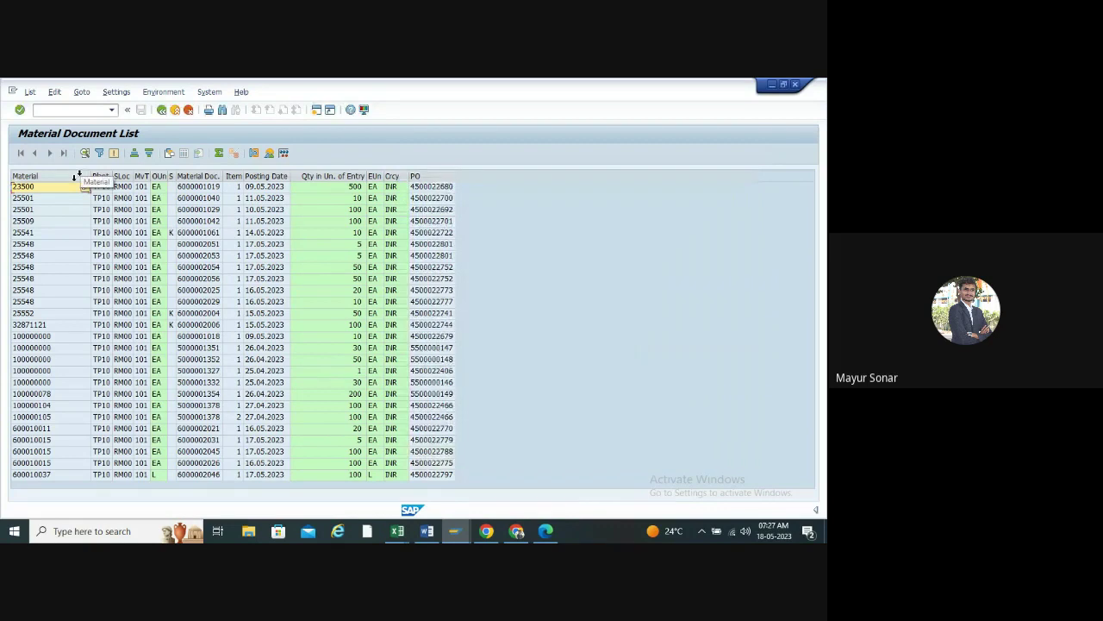
click(434, 176)
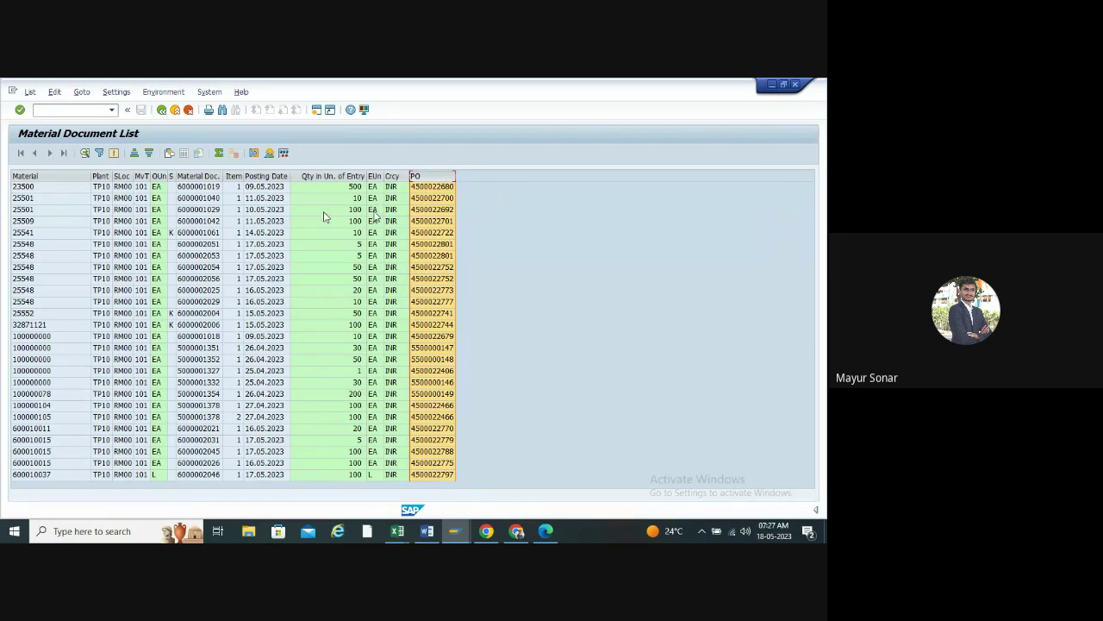
click(393, 175)
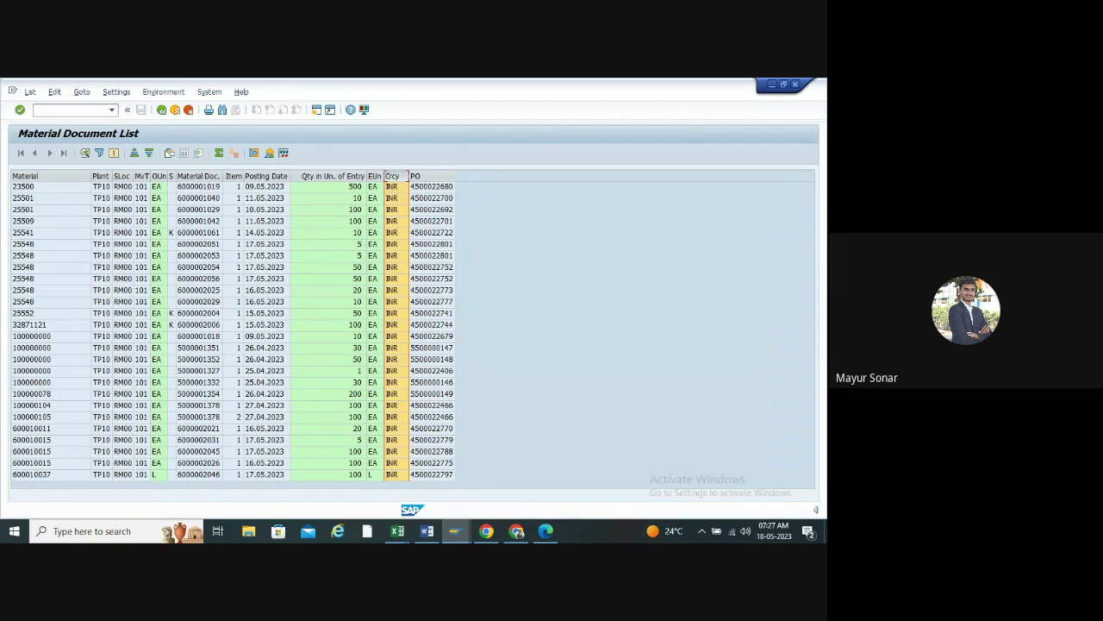
- Remove Special Stock from the displayed columns in the layout settings, and check the column set for it
click(169, 155)
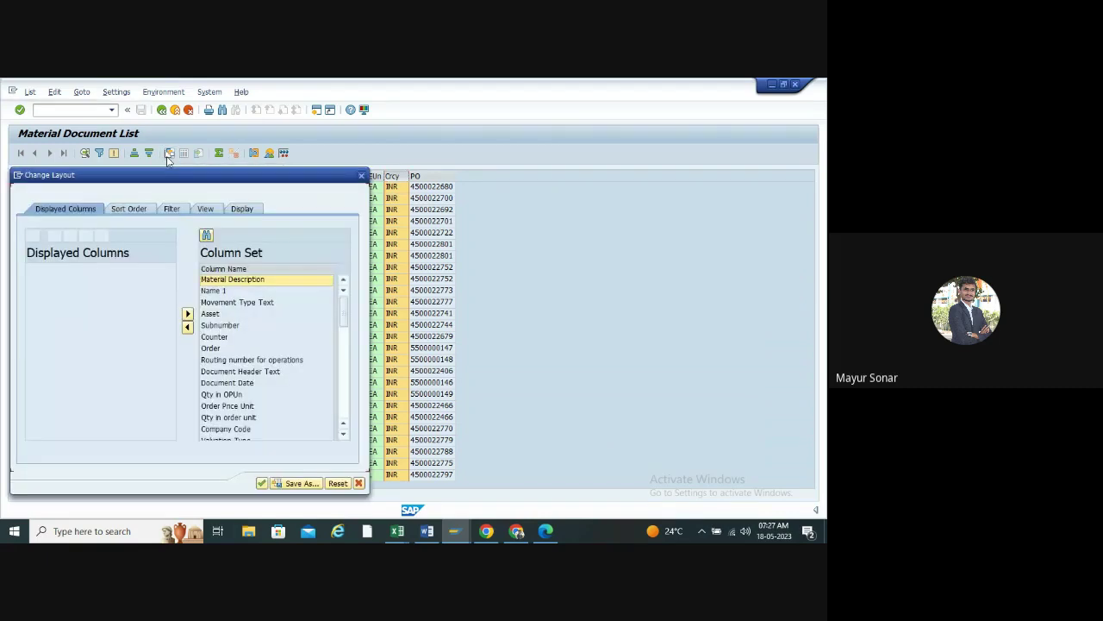
drag(273, 178, 590, 135)
drag(509, 330, 510, 288)
drag(510, 329, 509, 342)
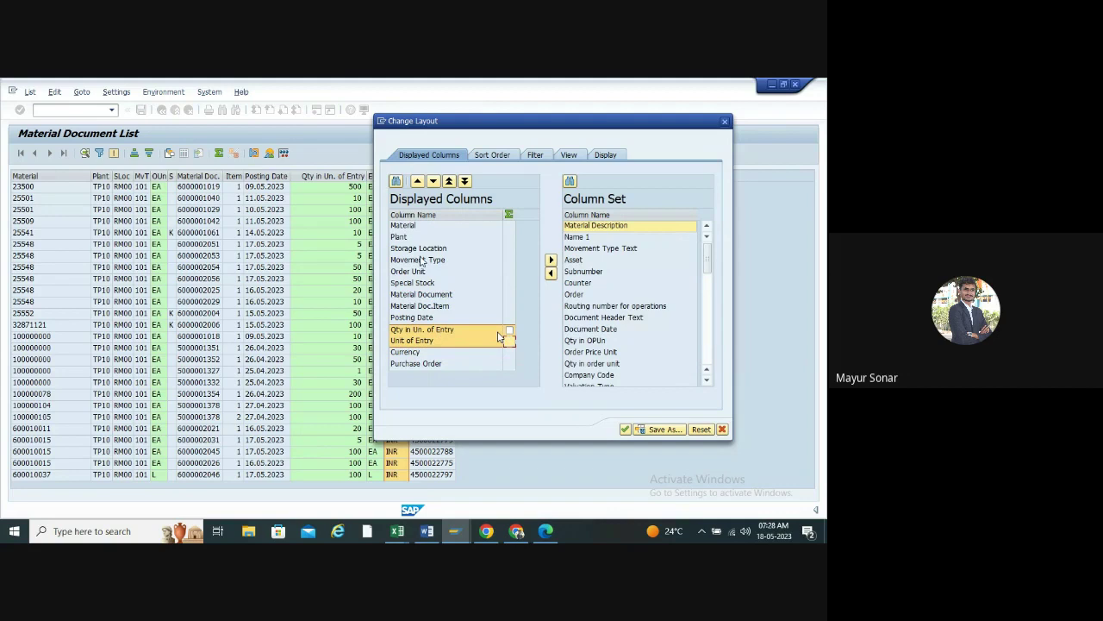
click(423, 283)
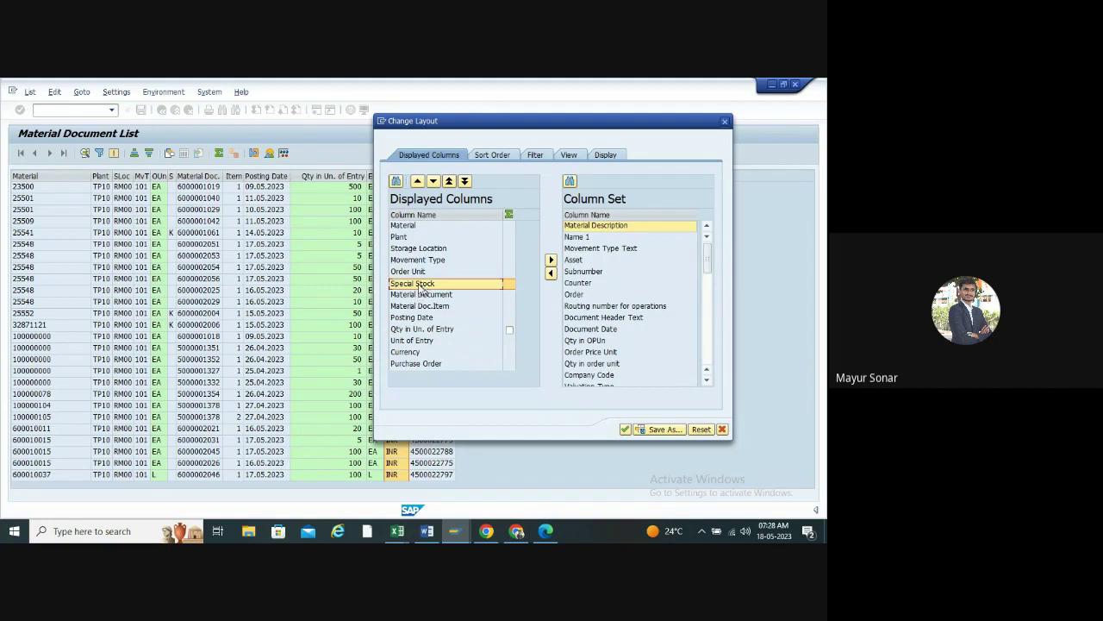
click(551, 260)
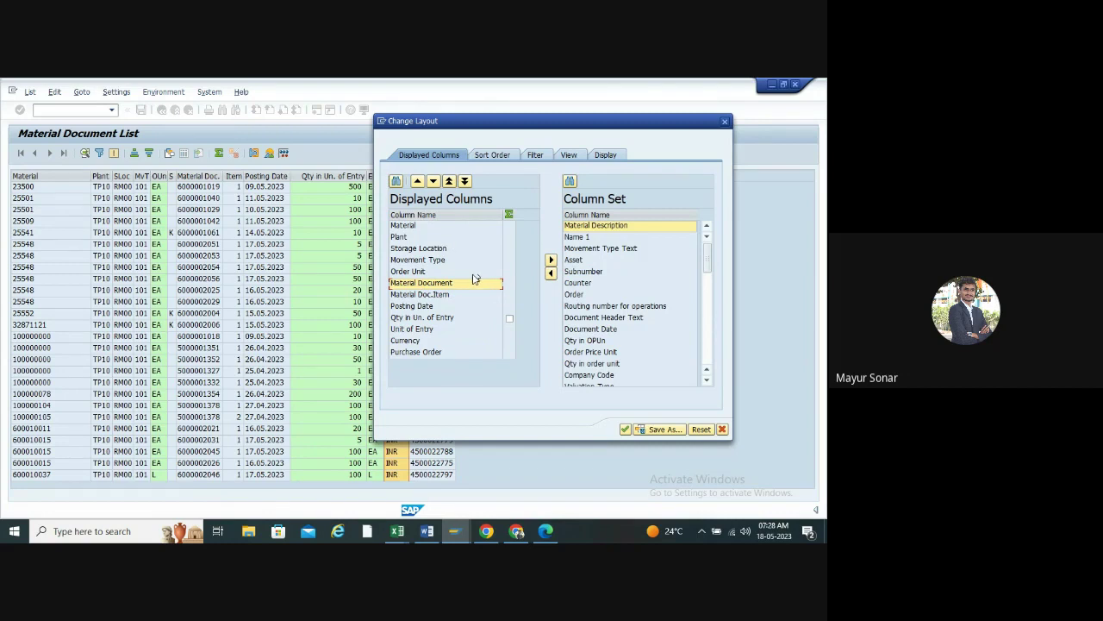
scroll(618, 294, down, 2)
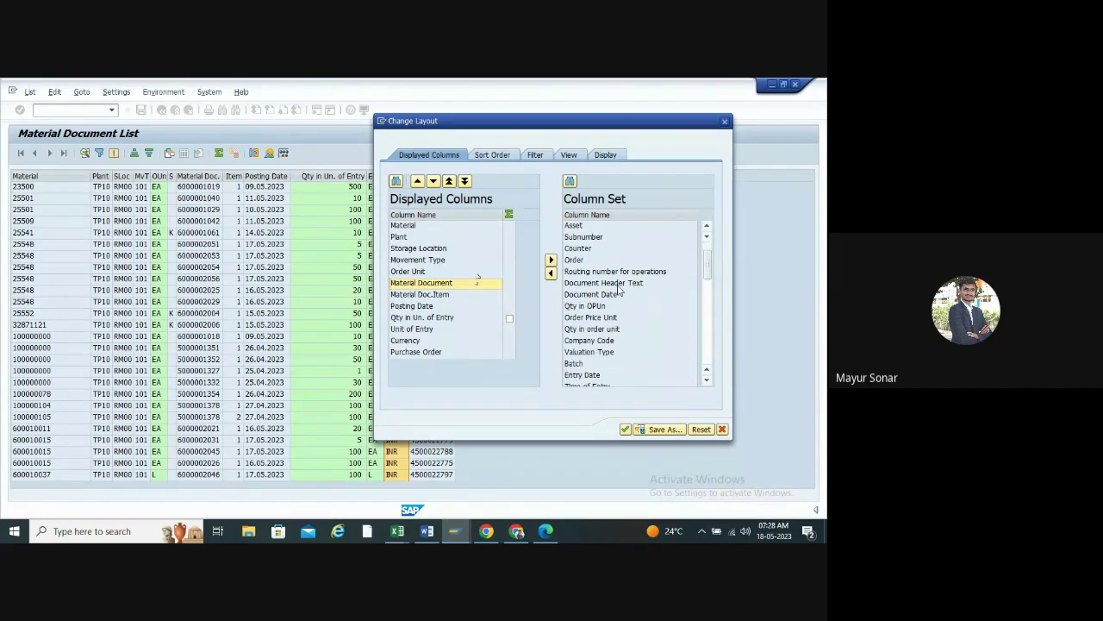
scroll(618, 294, down, 5)
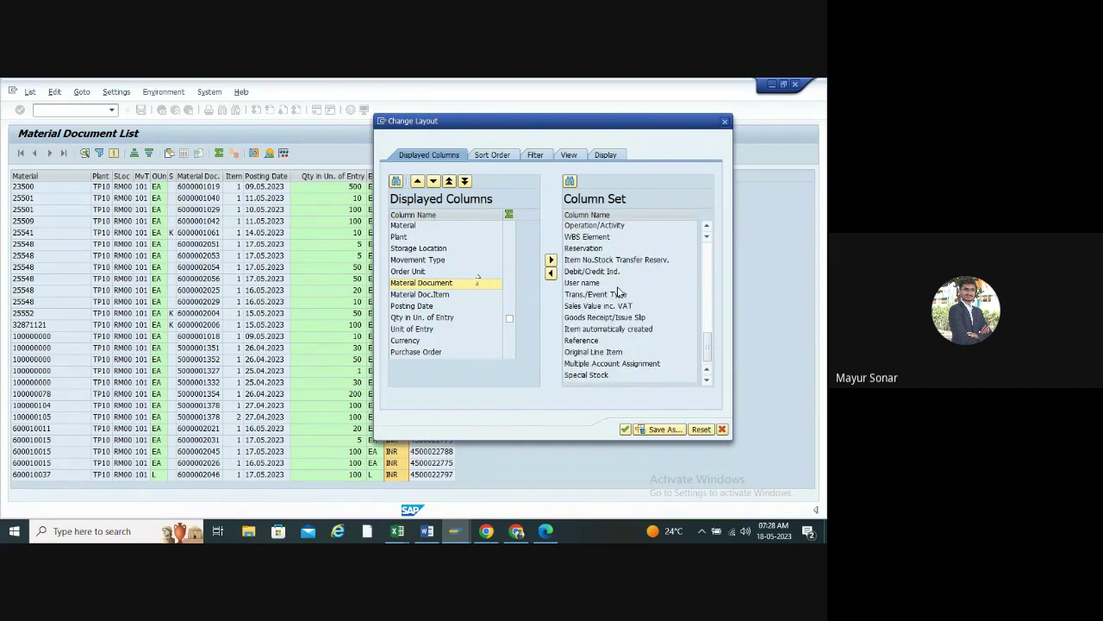
scroll(619, 294, up, 8)
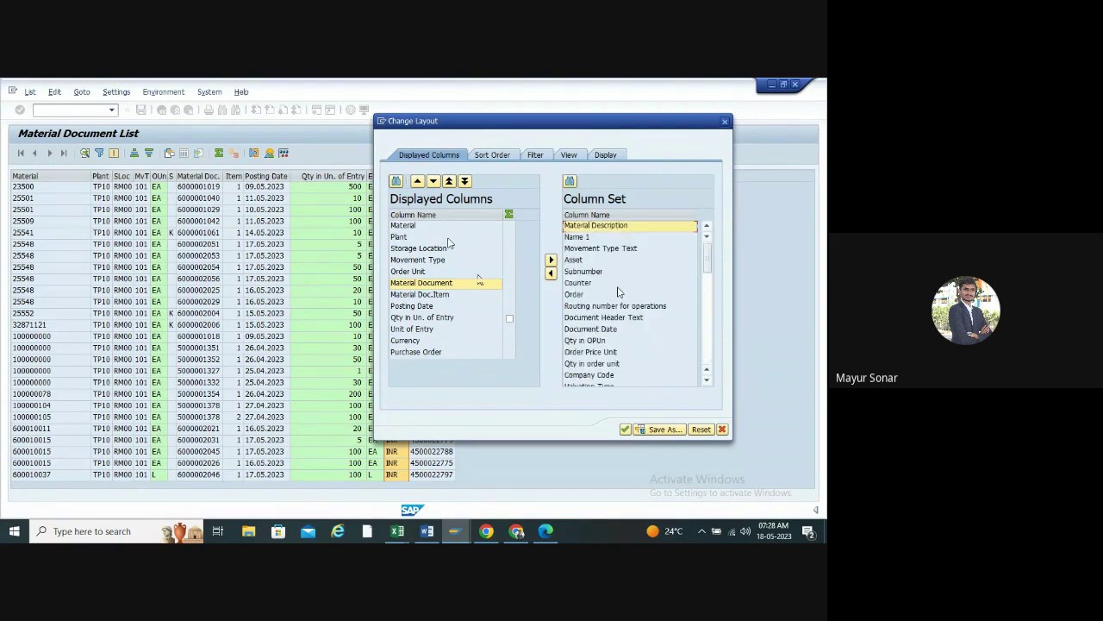
scroll(619, 294, down, 6)
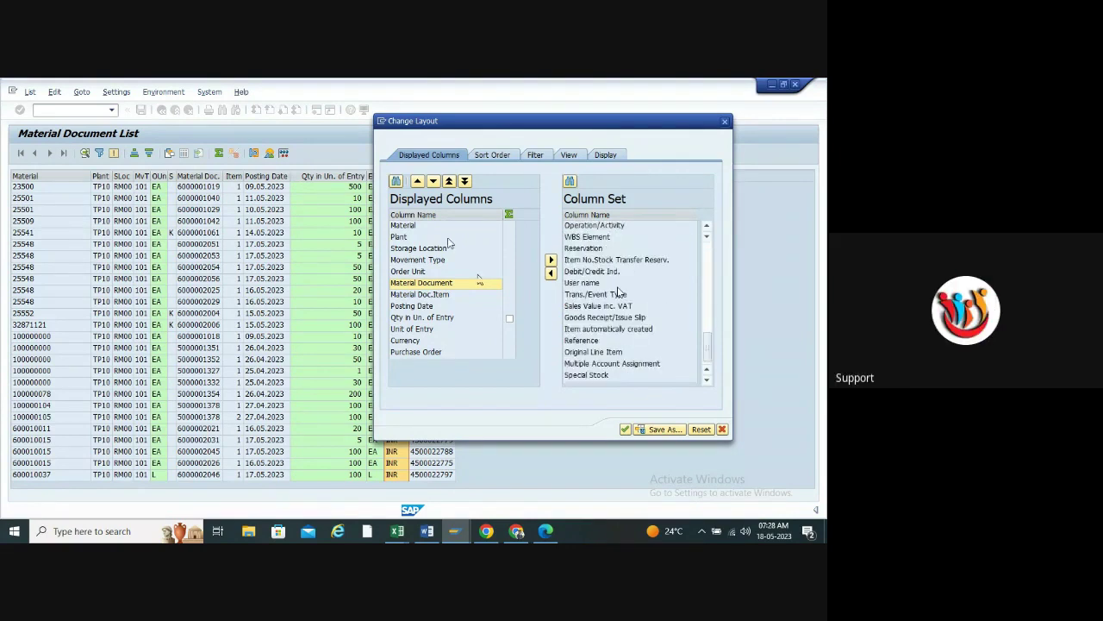
- Set up a new saved layout that is user-specific and not the default, with a name describing its owner
click(639, 431)
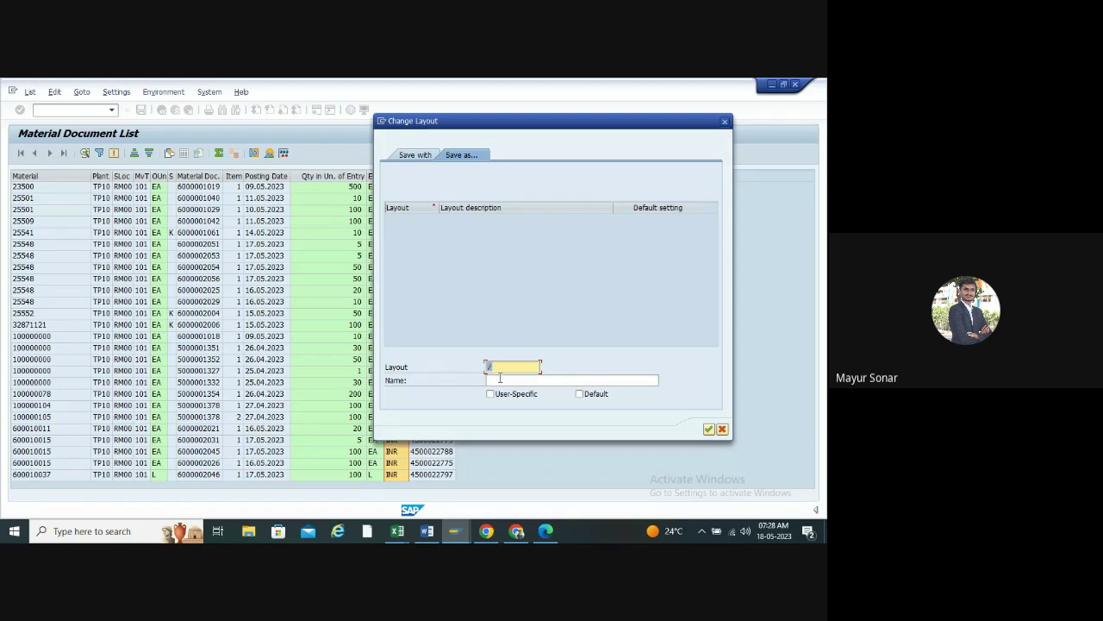
click(500, 379)
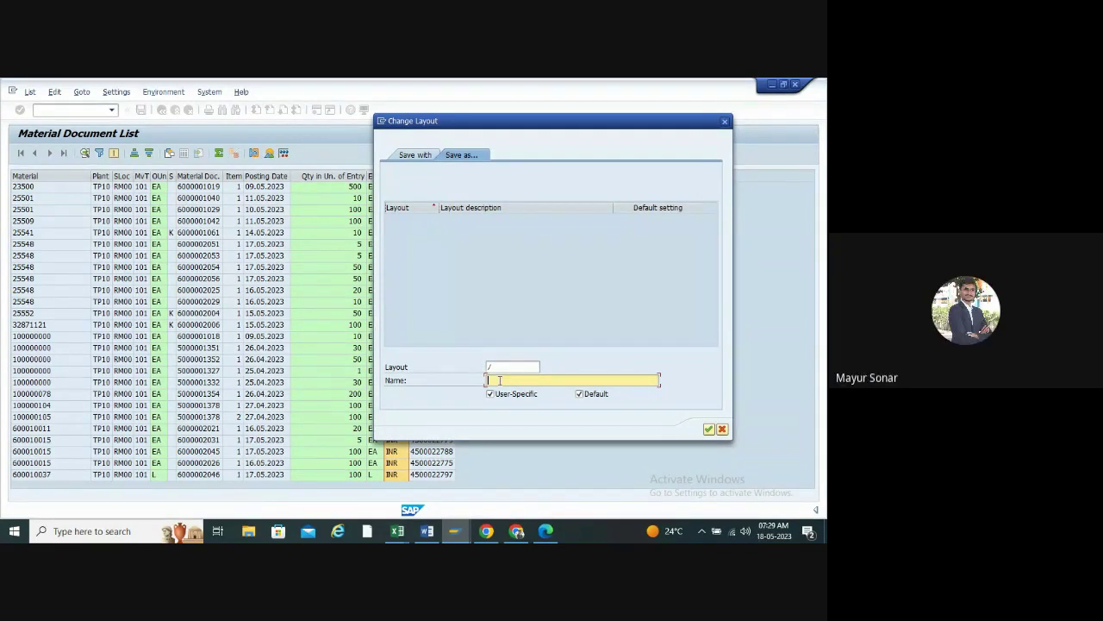
click(580, 393)
text(layout )
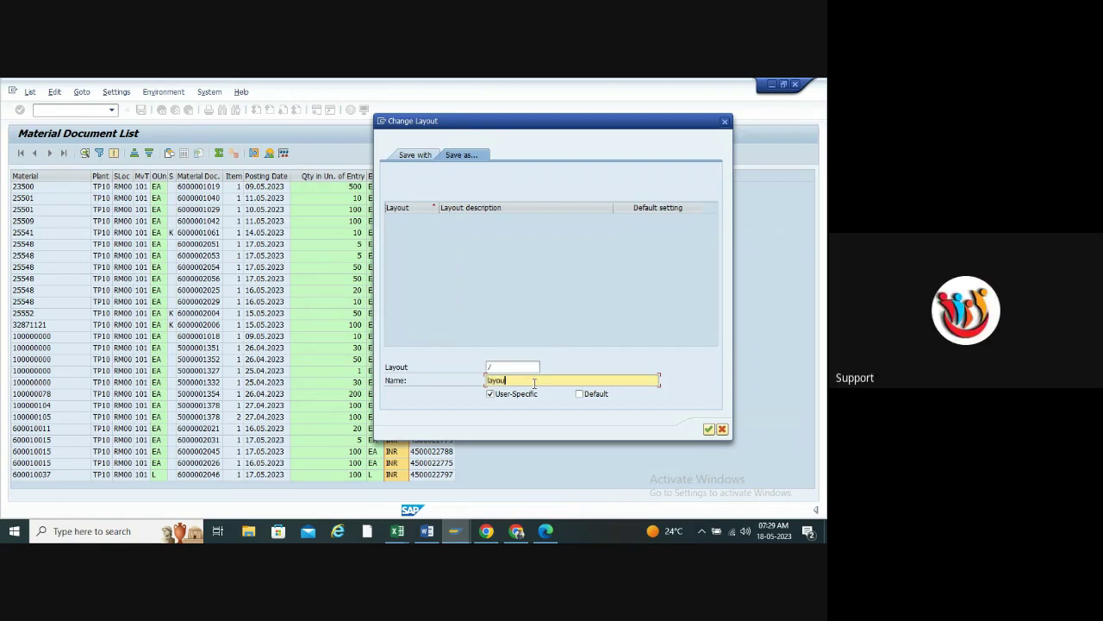
text(for mayur)
- Enter the owner's first name after the slash as the layout ID, save the layout and adopt it
click(522, 365)
text(/ma)
key(BackSpace)
key(BackSpace)
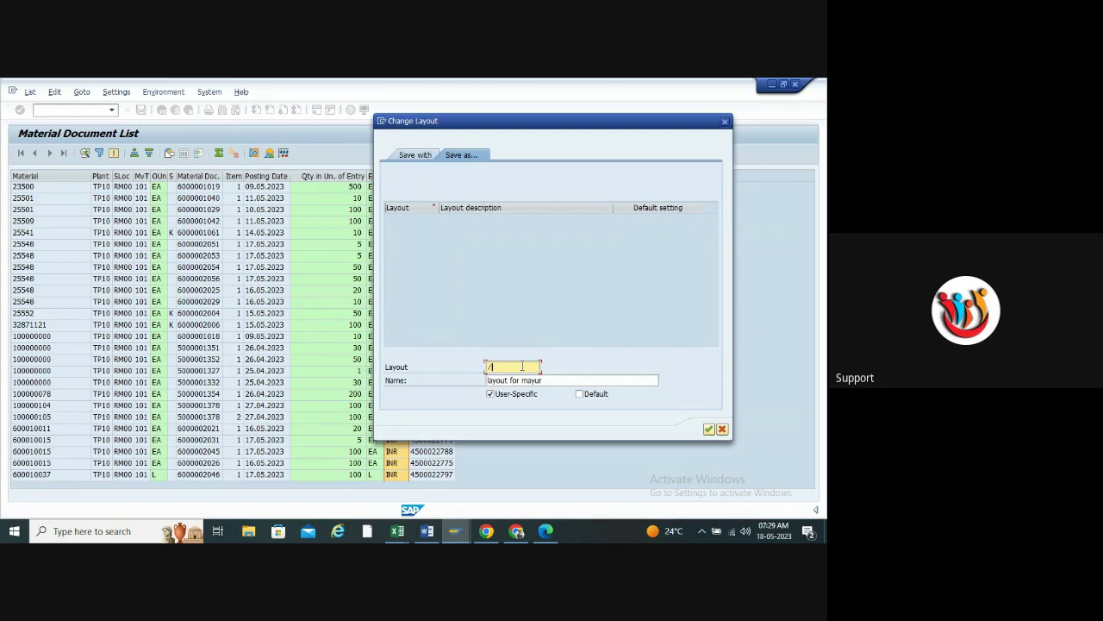
text(mayur)
click(708, 429)
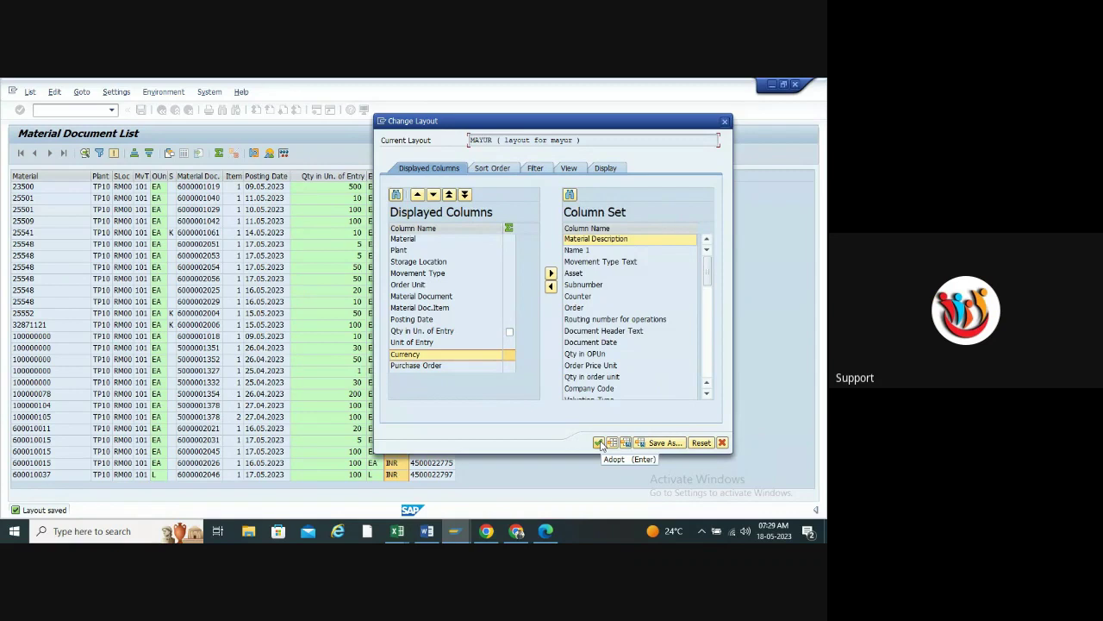
click(599, 442)
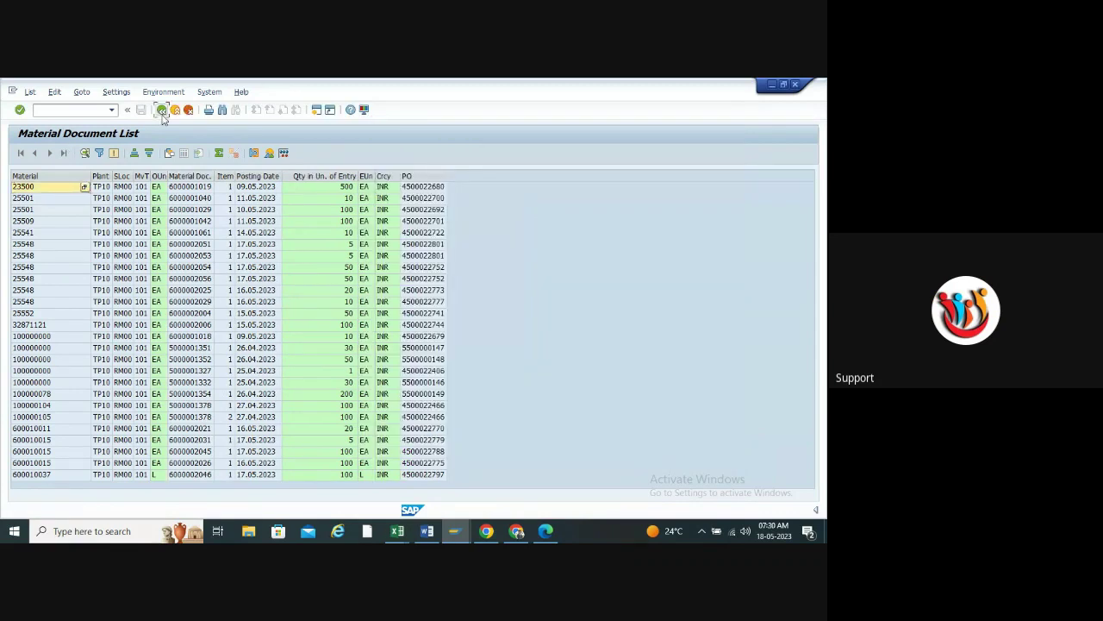
- Rerun the material document list with no layout specified to compare its columns, and return to the selection criteria
click(161, 111)
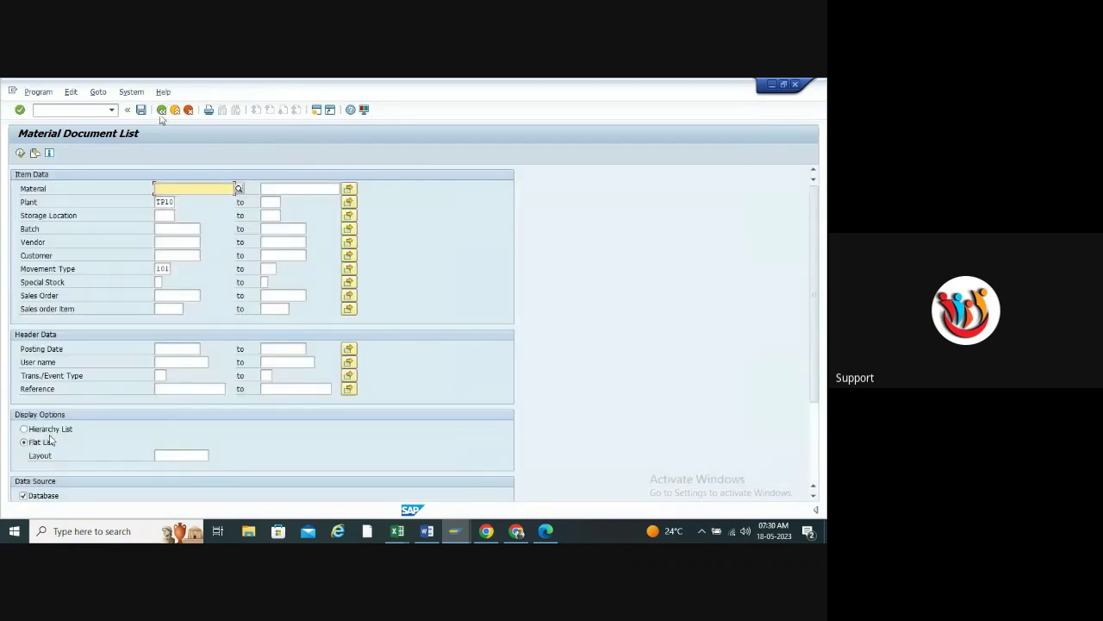
click(18, 154)
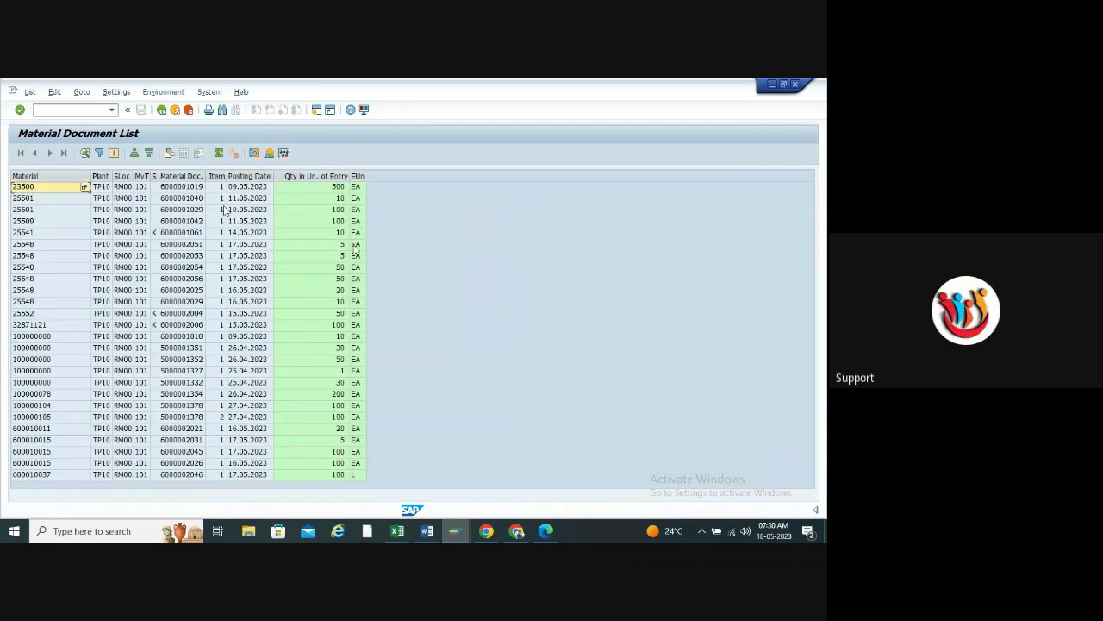
click(160, 109)
- Specify the saved personal layout in the display options and run the material document list with it
scroll(168, 369, down, 1)
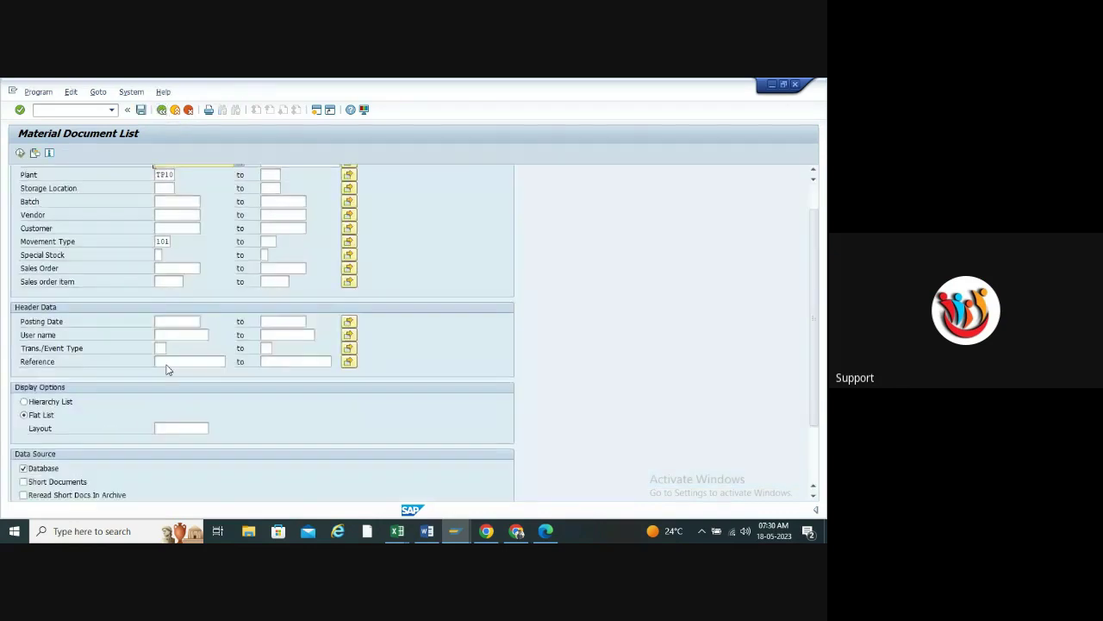
scroll(165, 418, down, 1)
click(165, 419)
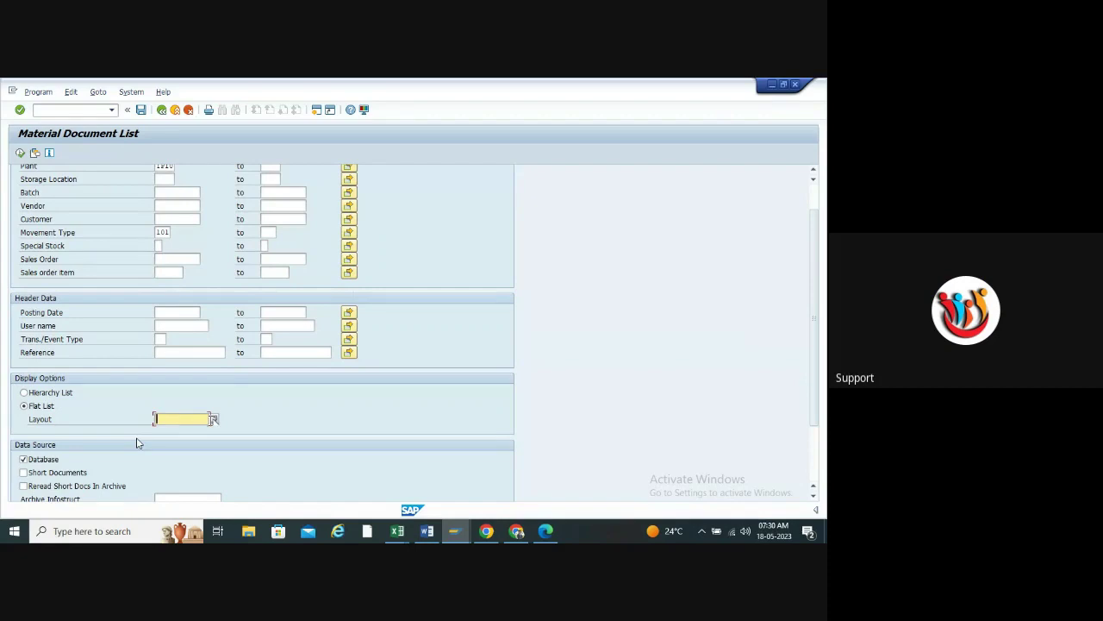
text(mayur)
key(F8)
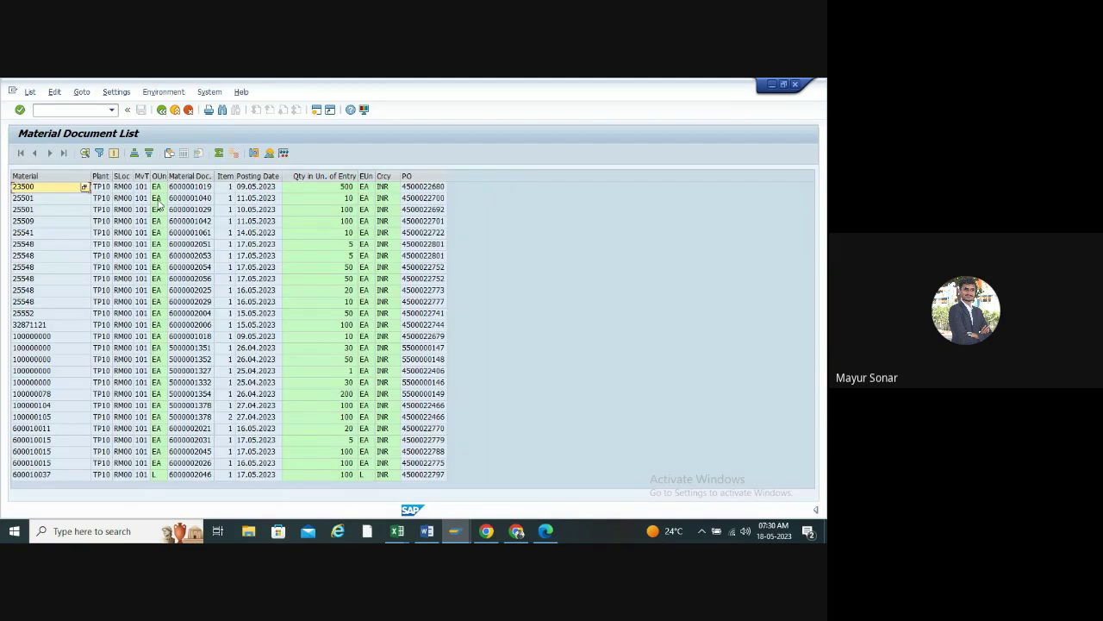
- Check the purchase order column and review the saved layout's displayed columns and column set, keeping them as they are
click(420, 178)
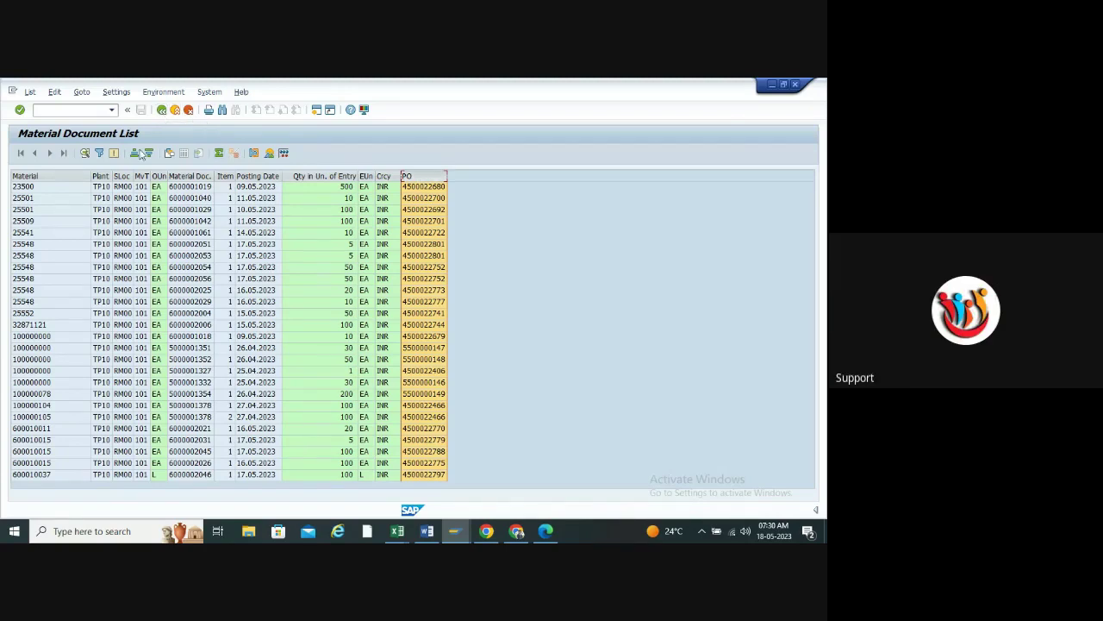
click(170, 153)
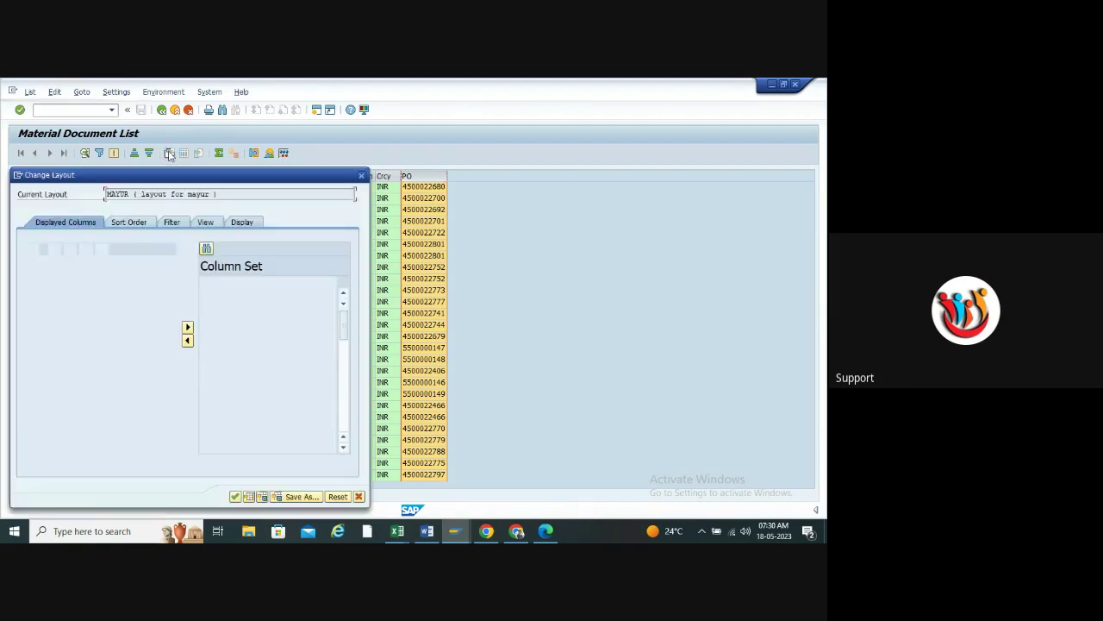
drag(204, 176, 341, 127)
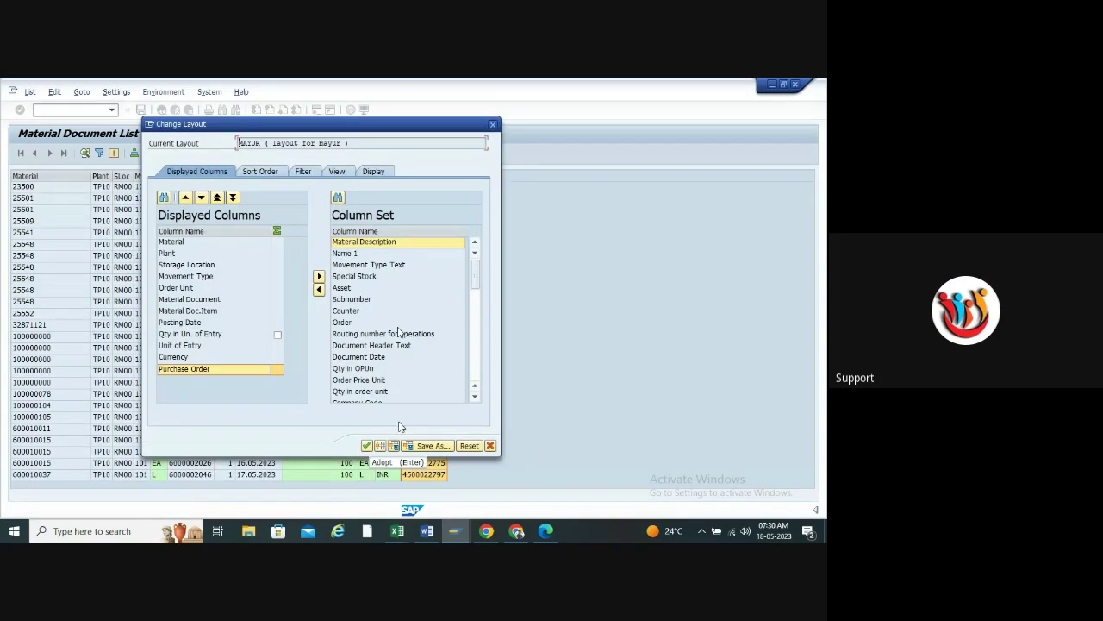
mouse_move(476, 269)
mouse_down()
mouse_move(478, 353)
mouse_move(474, 252)
mouse_up()
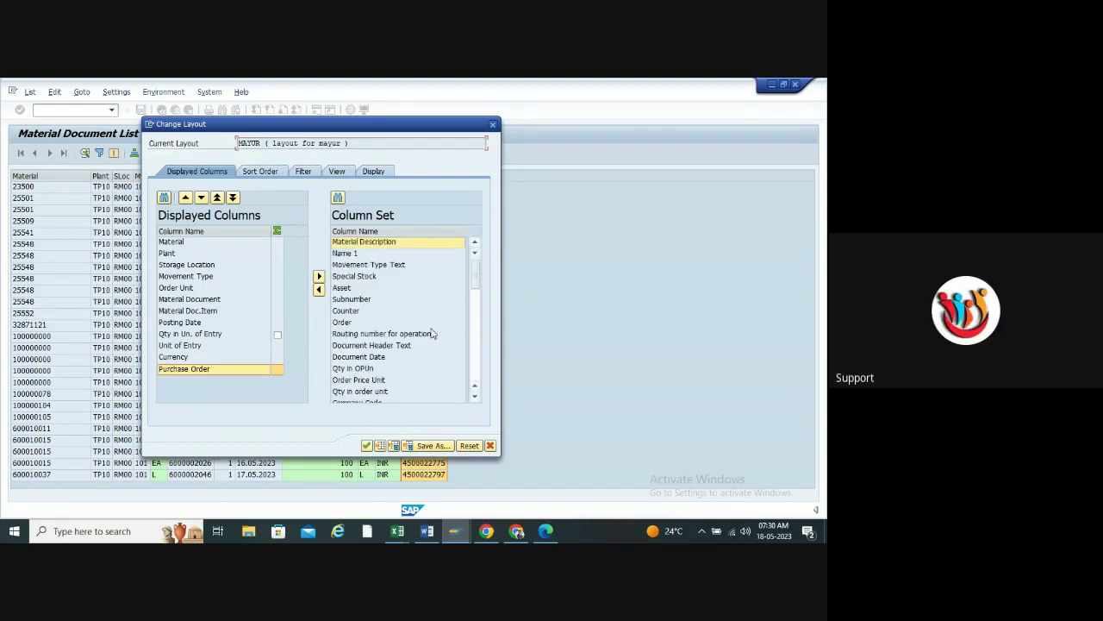
click(367, 445)
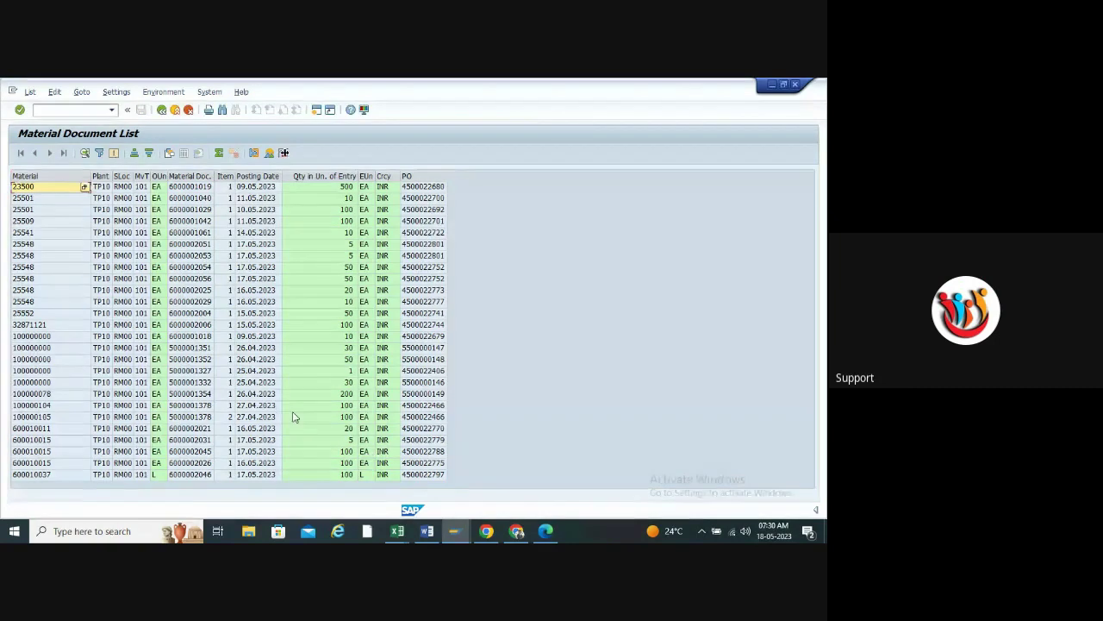
- Leave the material document list and open the invoice document list transaction MIR5
click(162, 109)
click(161, 110)
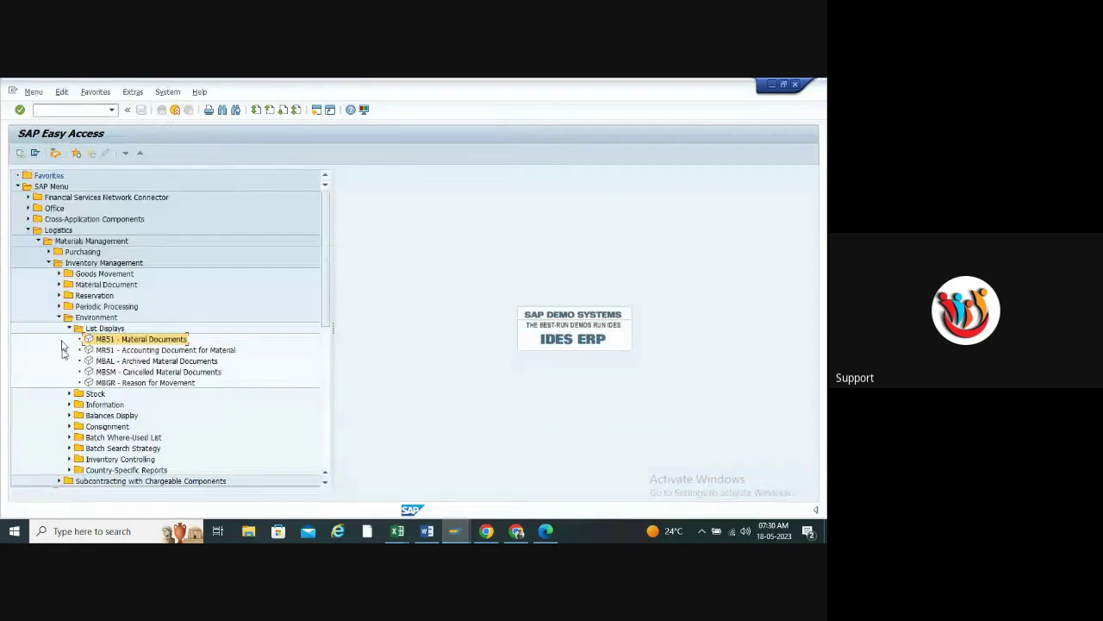
click(73, 111)
text(mir5)
key(Return)
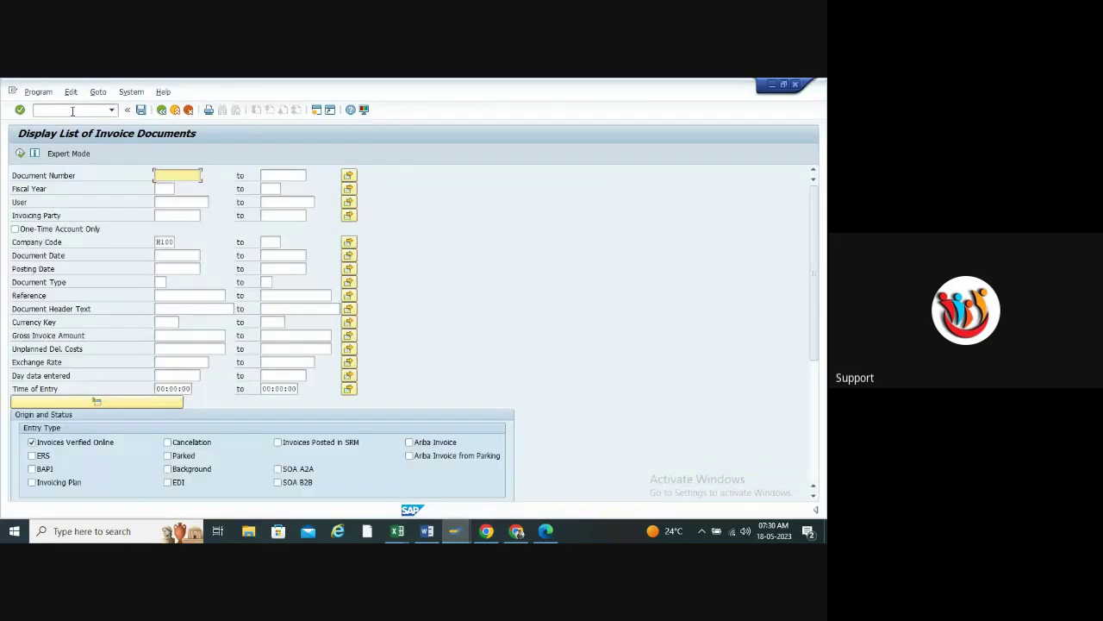
- Set the fiscal year to 2023 in the invoice document selection and run the list
scroll(126, 445, down, 1)
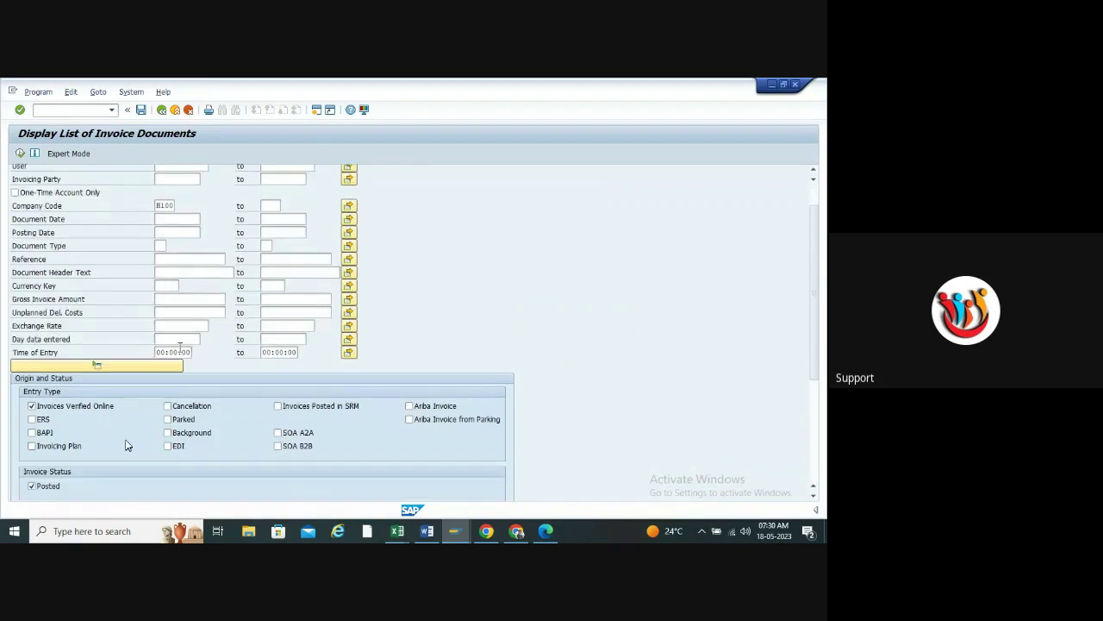
scroll(126, 445, up, 1)
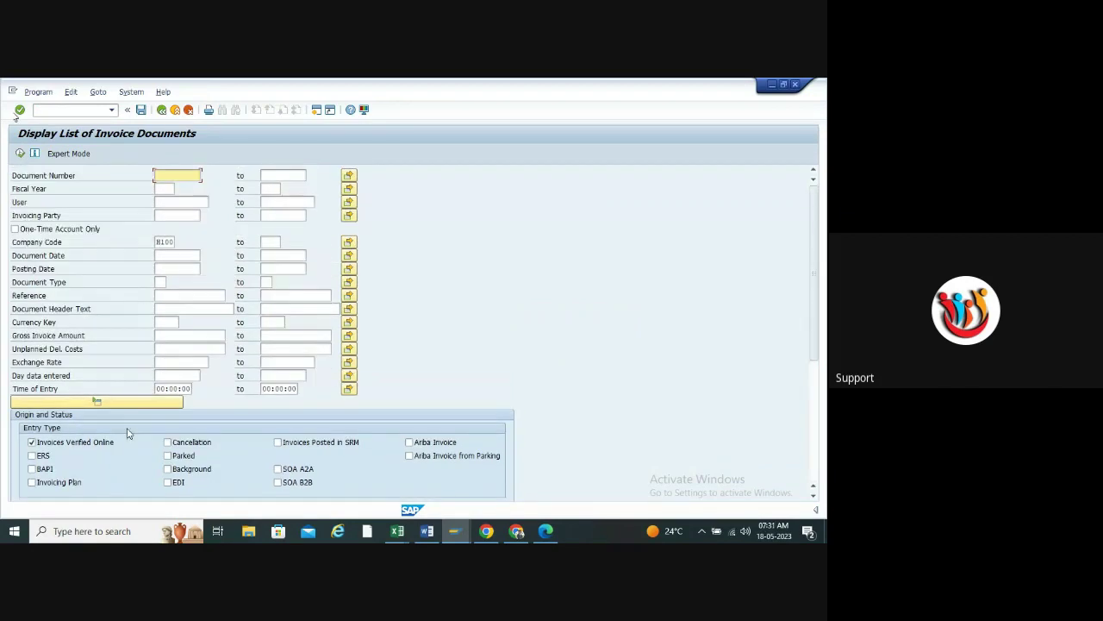
key(Tab)
text(2023)
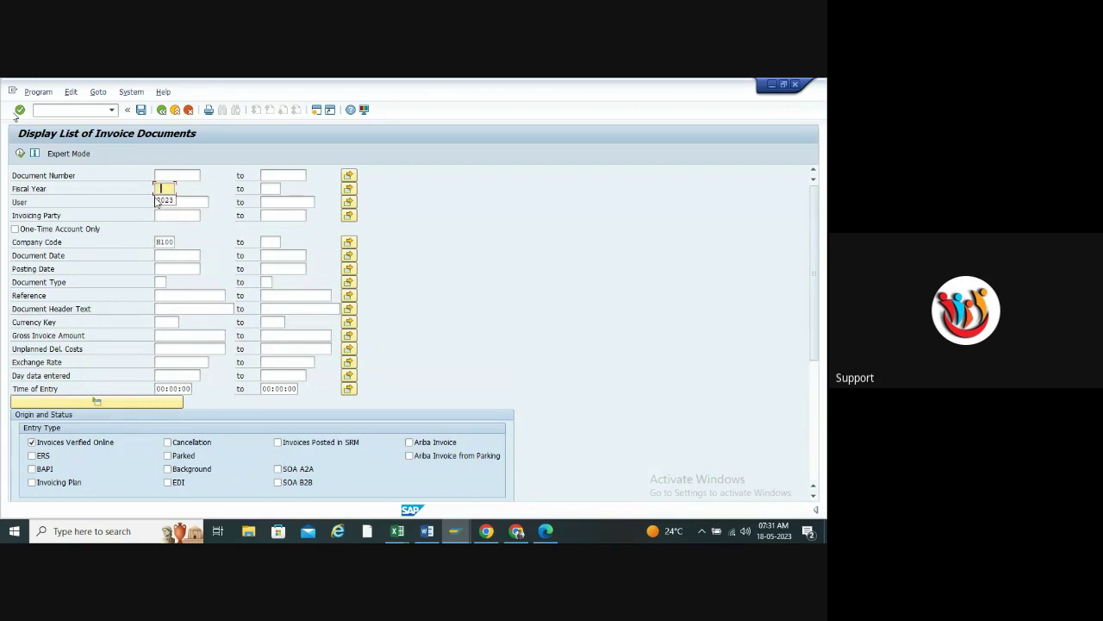
click(20, 154)
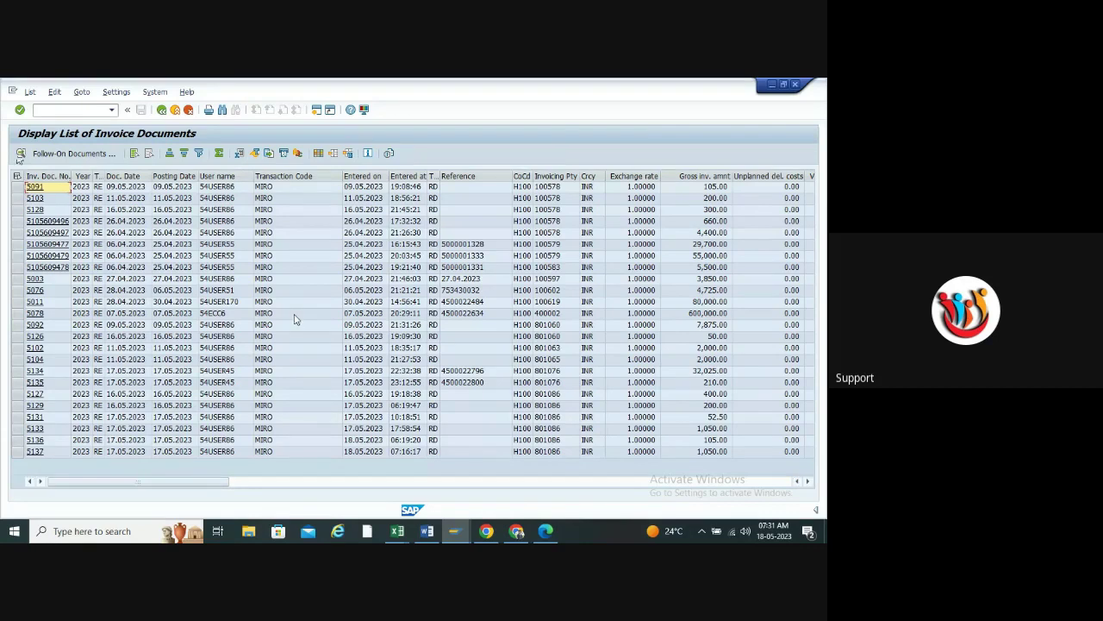
- Review the displayed columns and column set in the invoice list's Change Layout dialog, and close it without changes
click(318, 154)
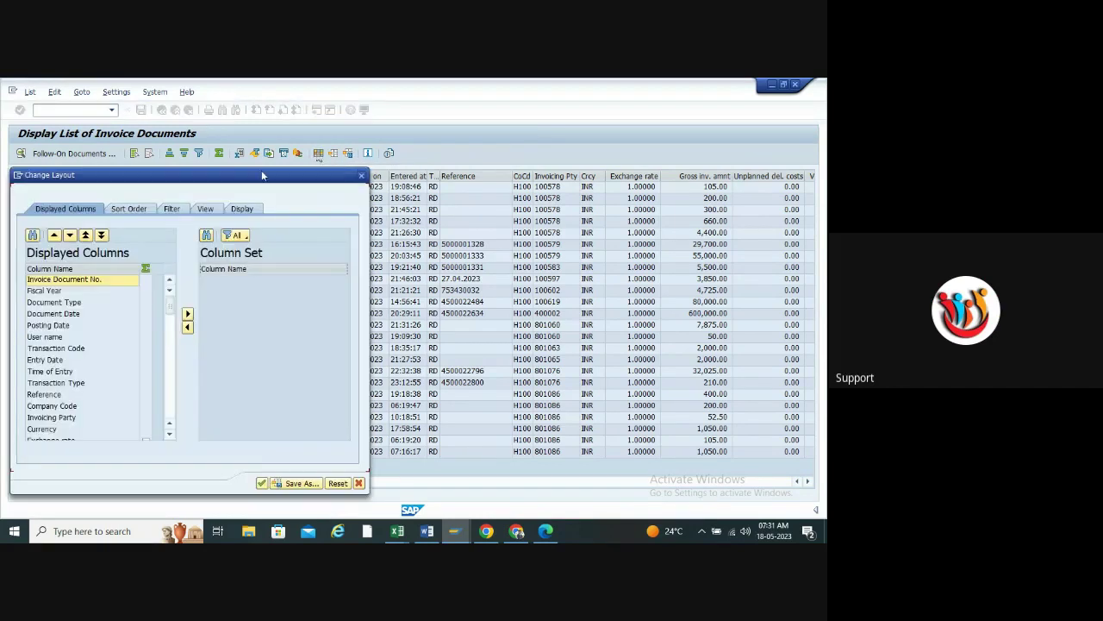
drag(263, 175, 346, 130)
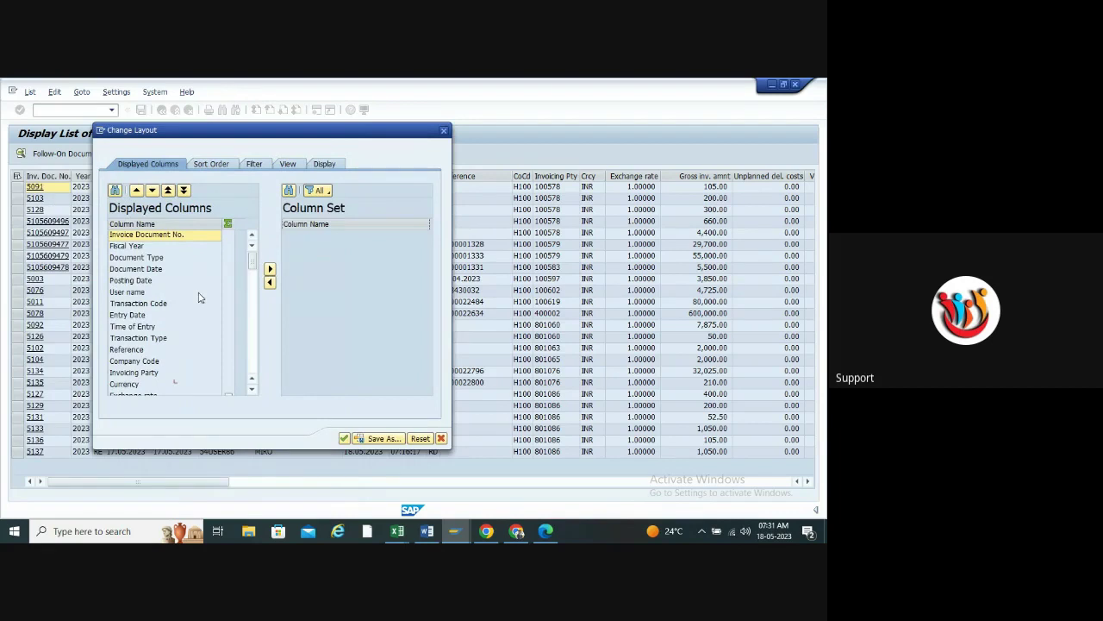
scroll(207, 302, down, 4)
scroll(213, 306, down, 10)
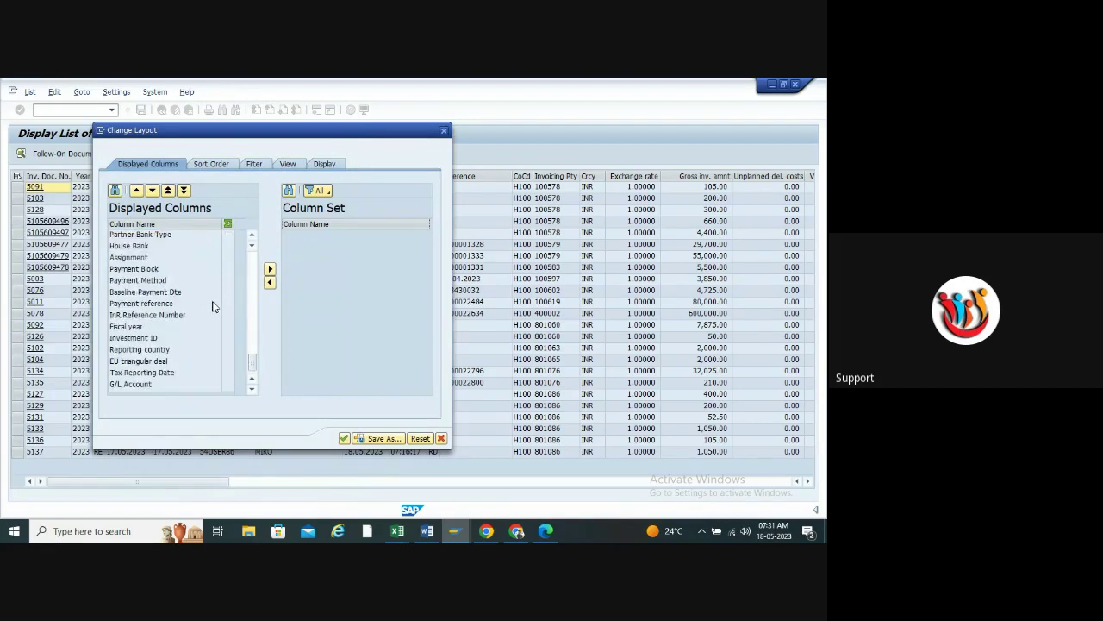
click(446, 133)
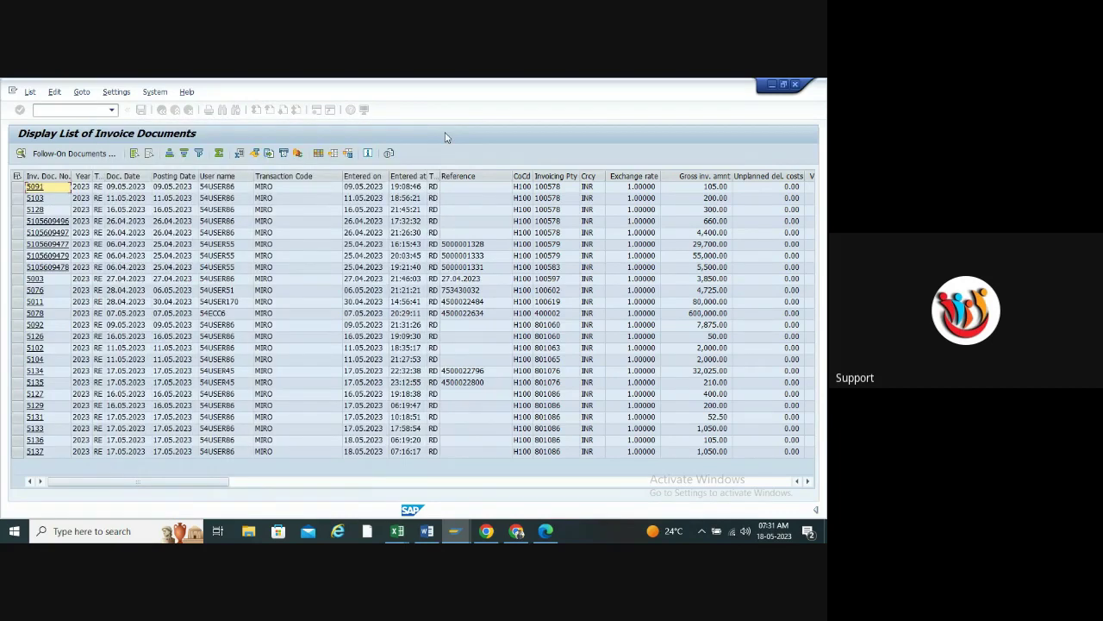
- Check for available layouts under the User-Specific, All and Global settings, and leave the invoice list for the SAP Easy Access menu
click(334, 154)
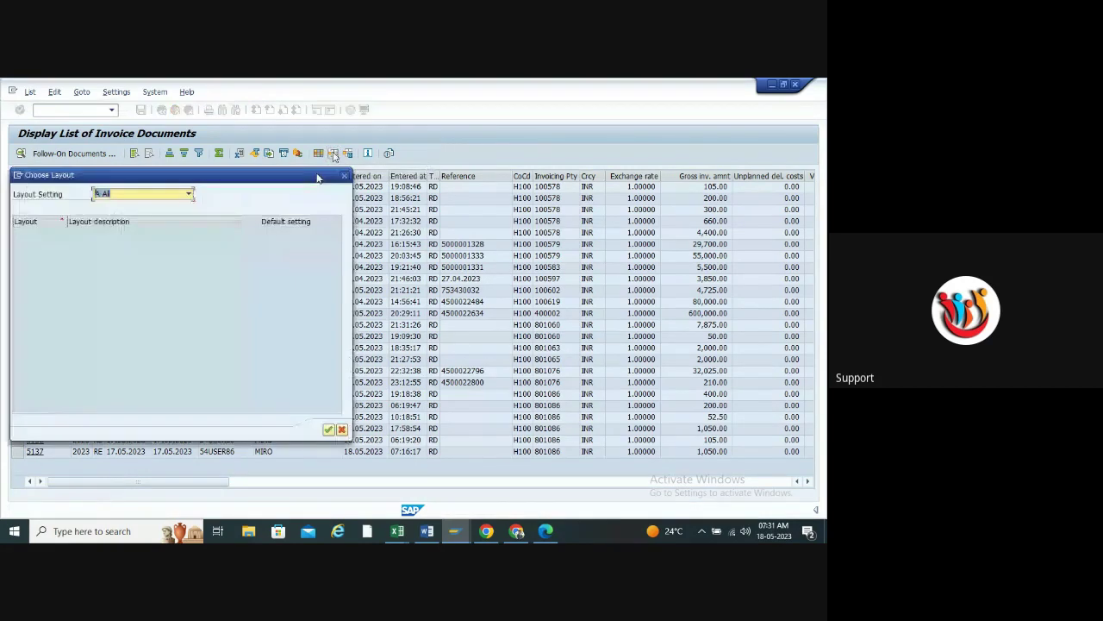
click(188, 194)
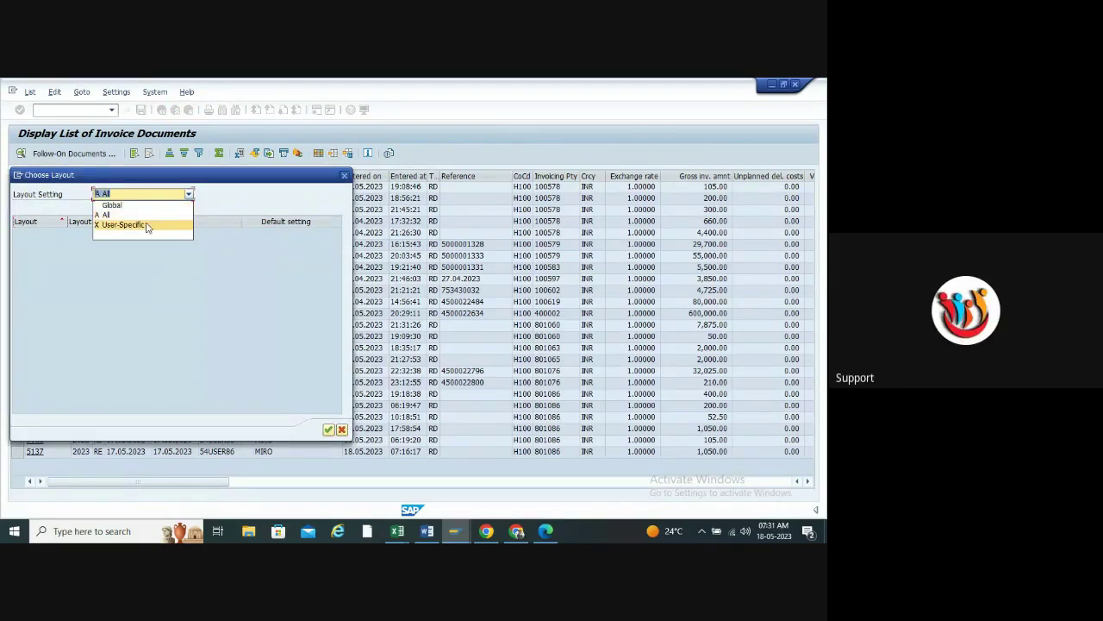
click(147, 225)
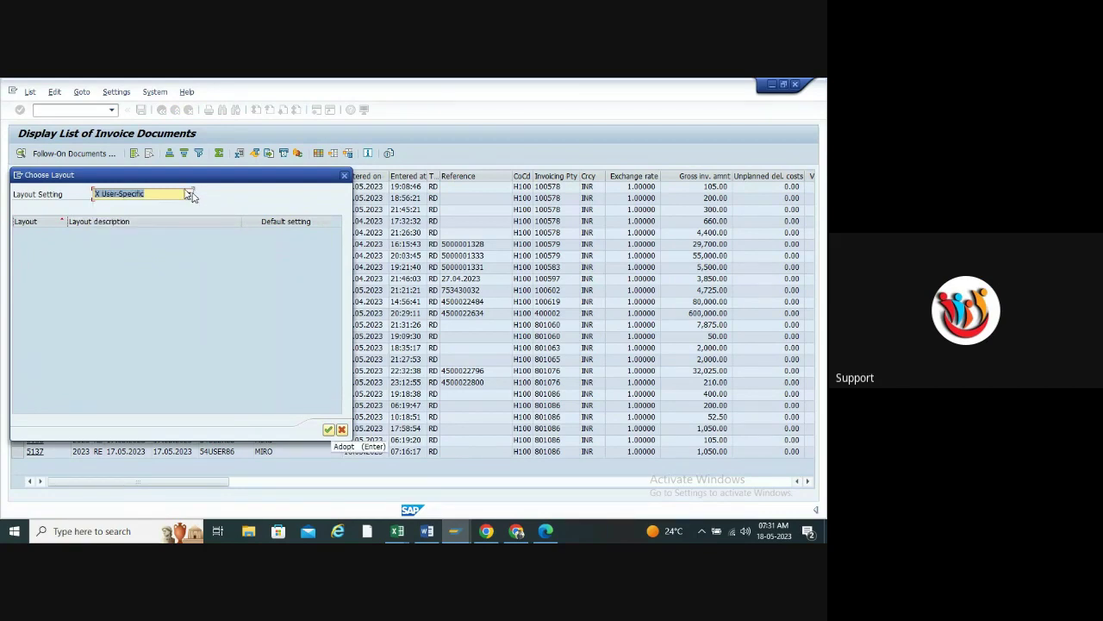
click(189, 195)
click(135, 215)
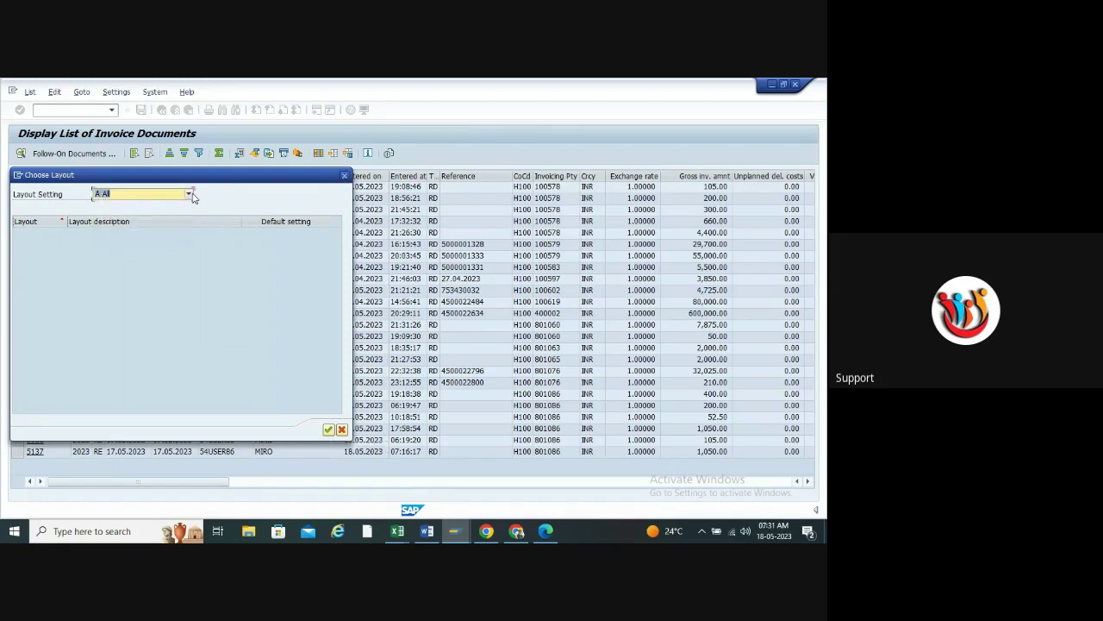
click(188, 194)
click(136, 206)
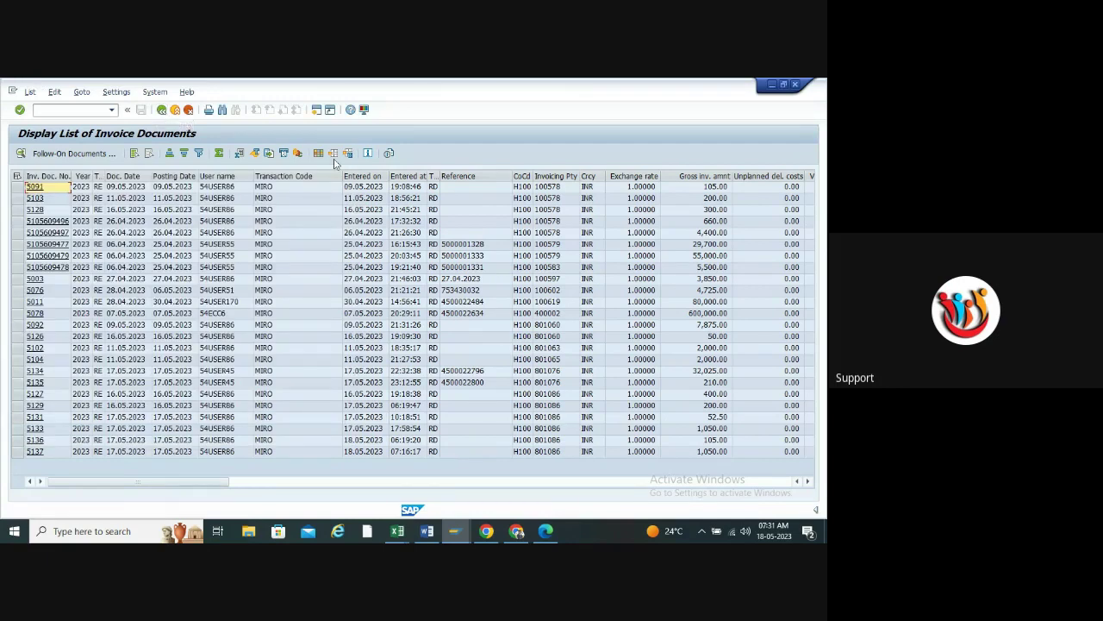
click(162, 110)
click(162, 111)
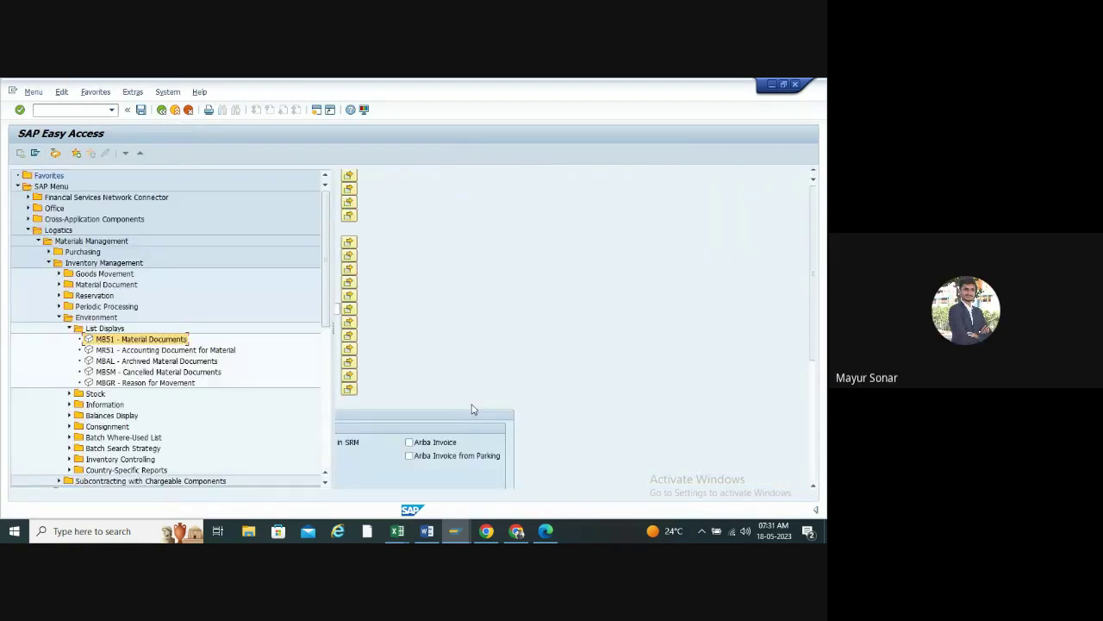
- Switch to the Google Meet call and stop presenting the screen
click(488, 531)
click(515, 531)
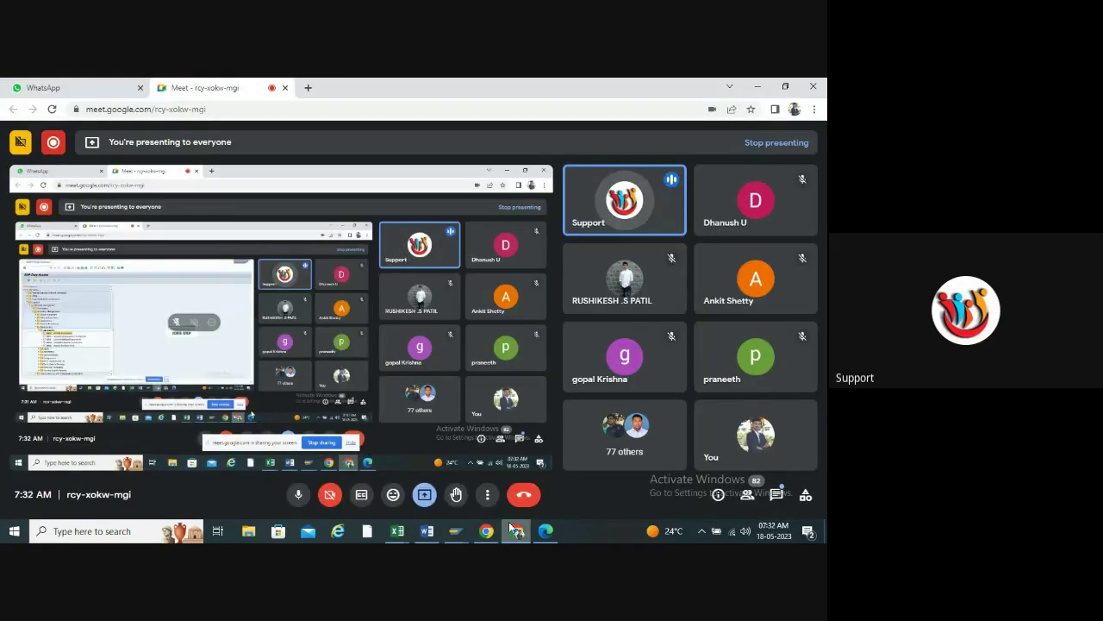
click(424, 495)
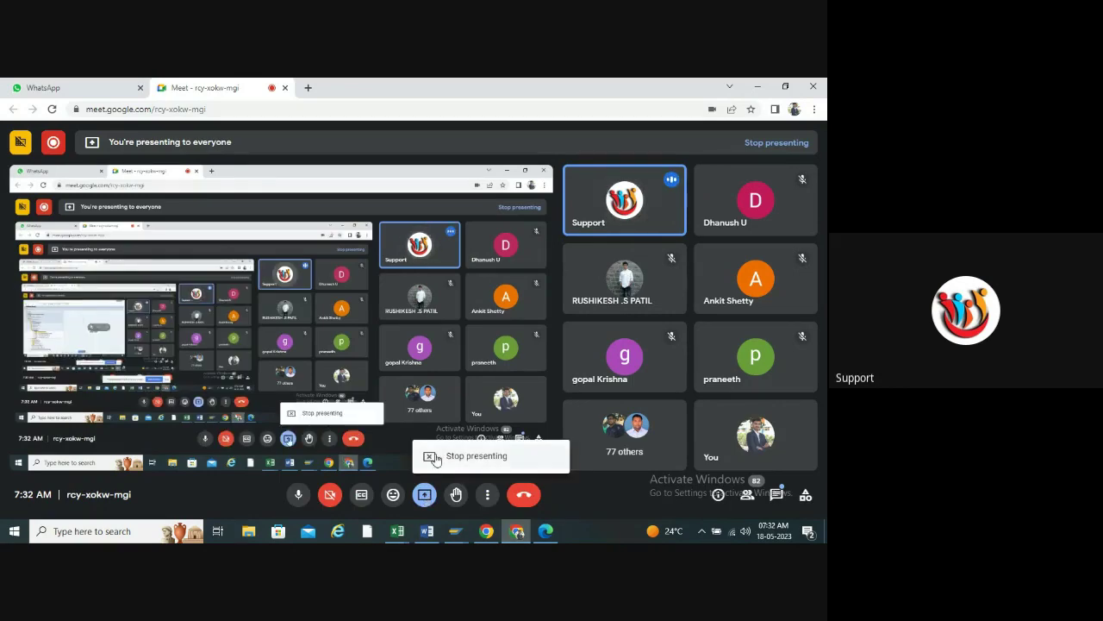
click(434, 457)
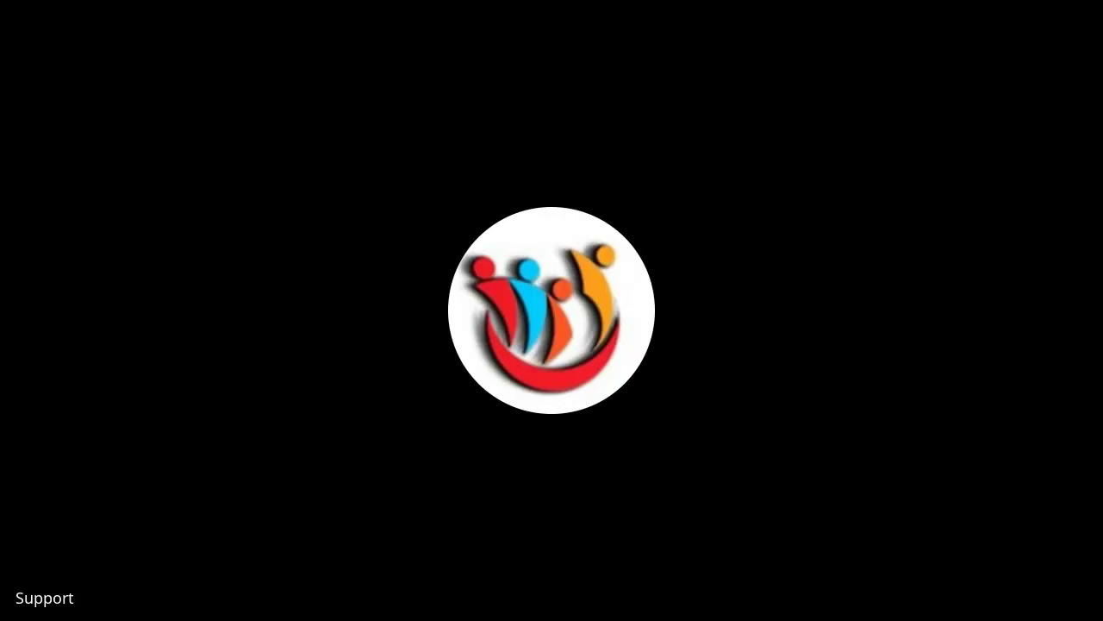